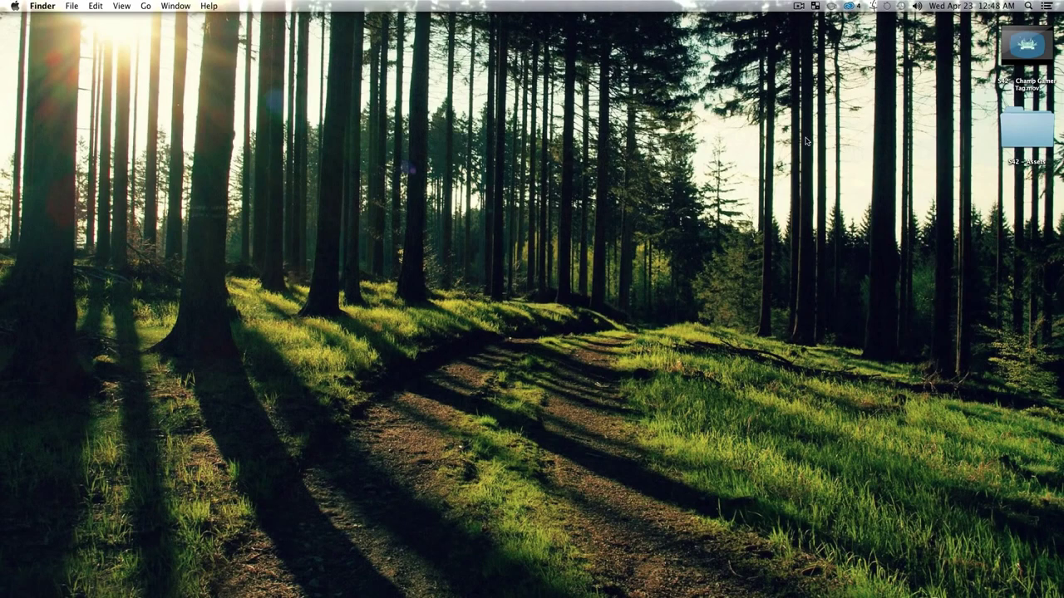
- Play the reference movie S42 – Champ Gamer Tag.mov, lower its volume, scrub through the animation again and put the player away
double_click(1027, 83)
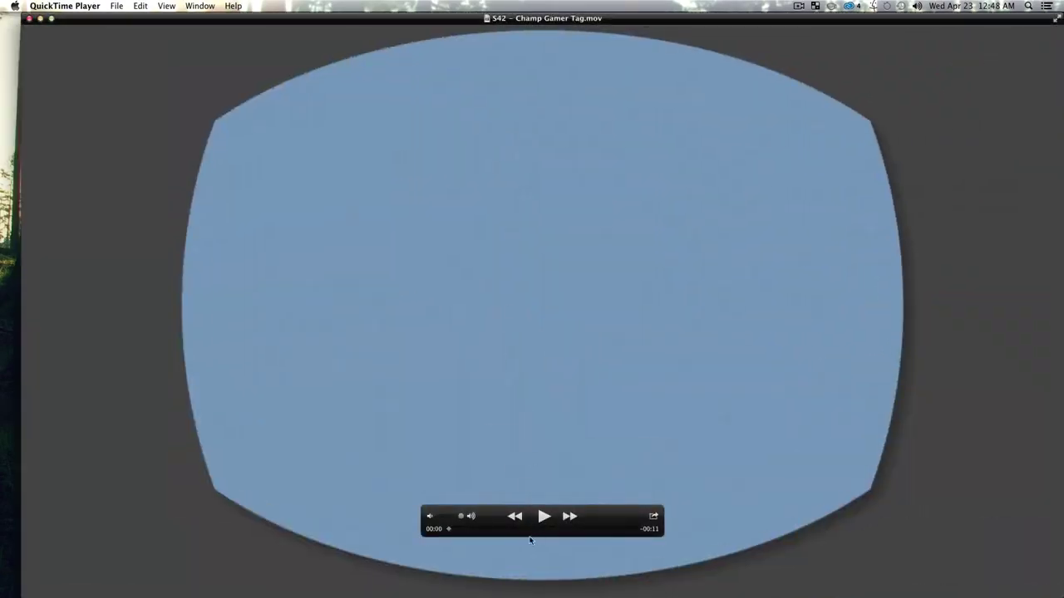
left_click(544, 517)
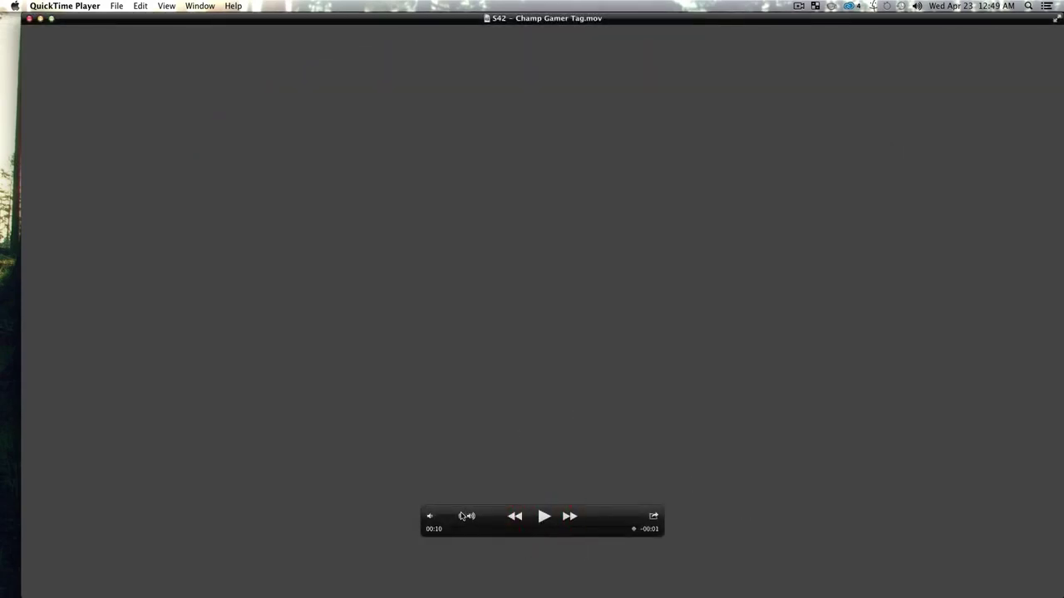
left_click(434, 518)
left_click(458, 532)
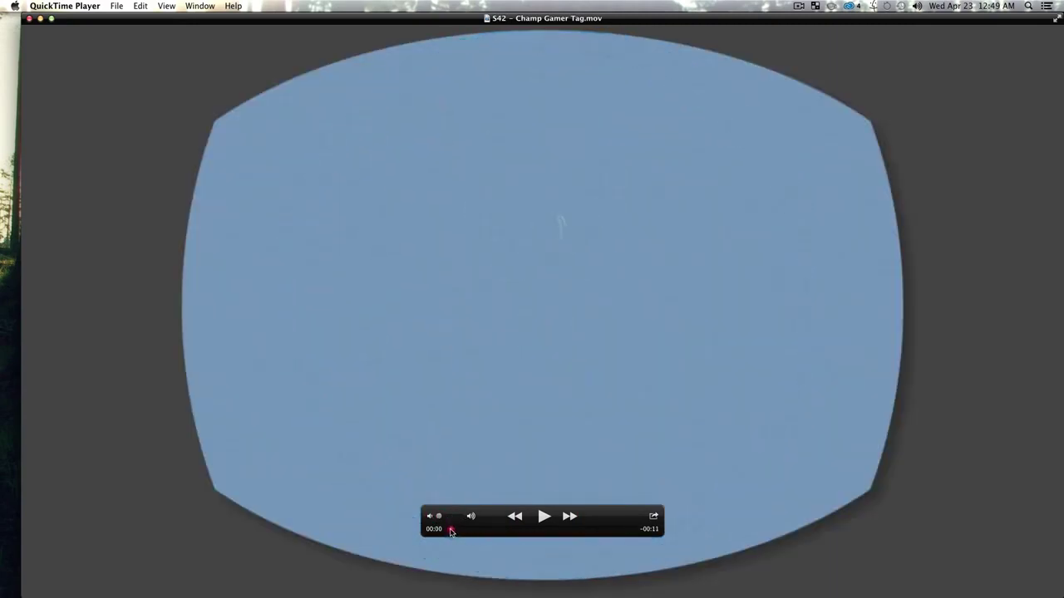
mouse_move(458, 532)
left_mouse_down()
mouse_move(484, 537)
mouse_move(522, 513)
mouse_move(600, 511)
mouse_move(573, 510)
left_mouse_up()
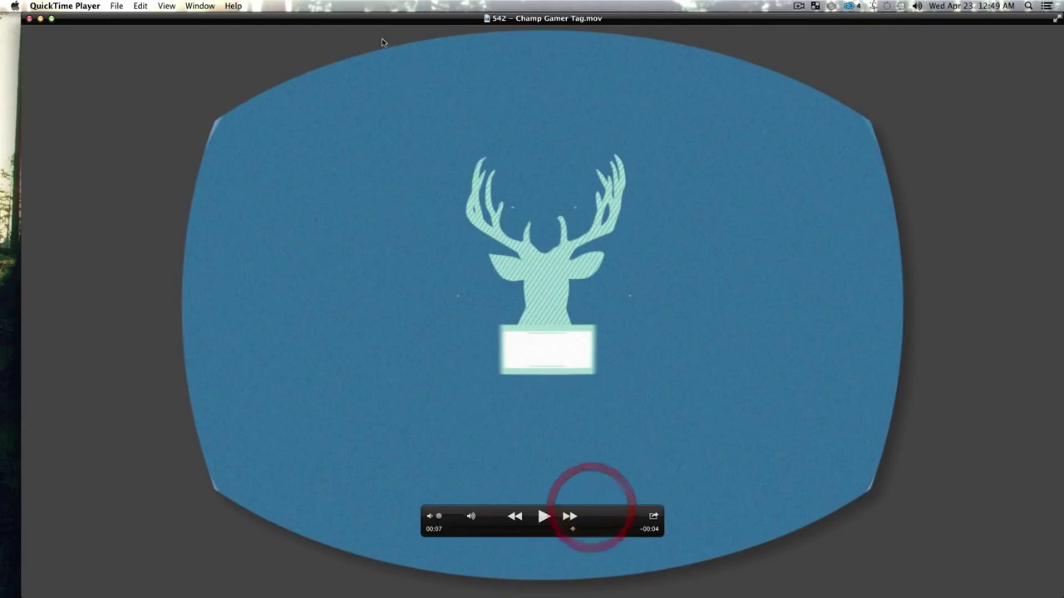
double_click(359, 20)
left_click(541, 150)
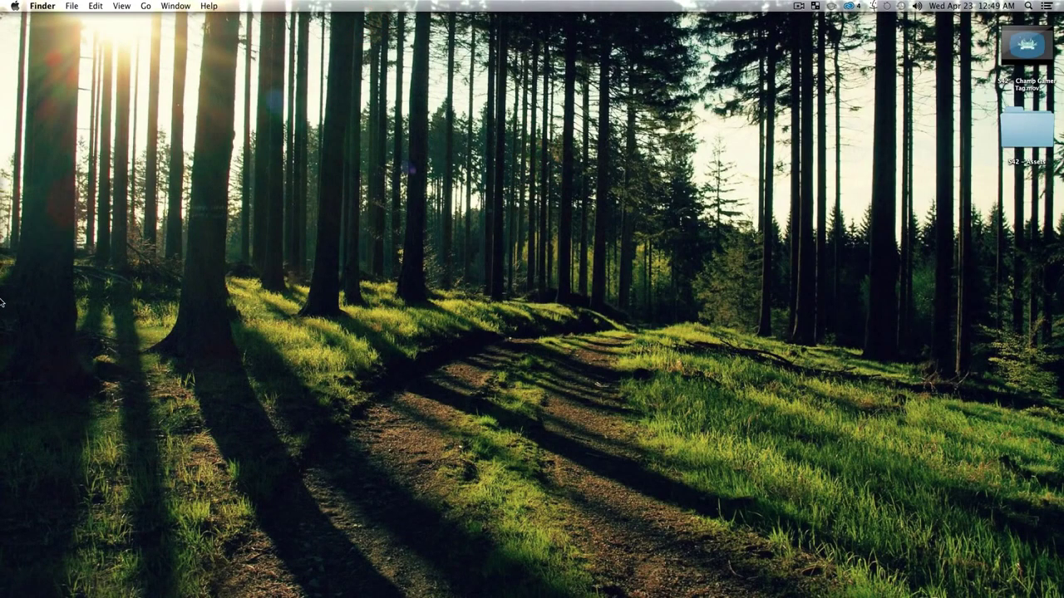
- Switch to Illustrator and create a new 1920 × 1080 px document with one artboard
left_click(15, 255)
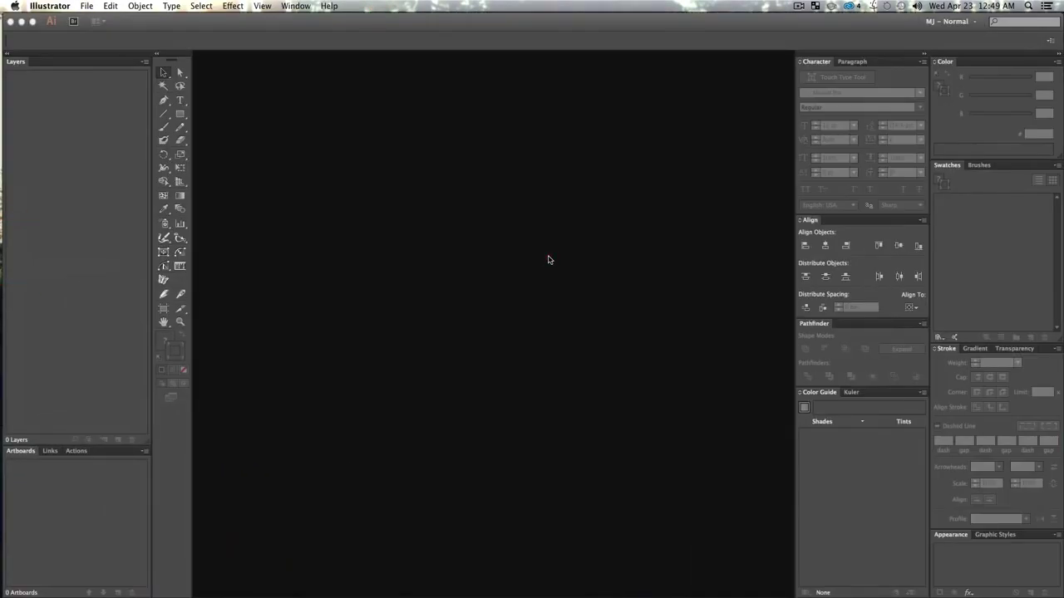
key("super")
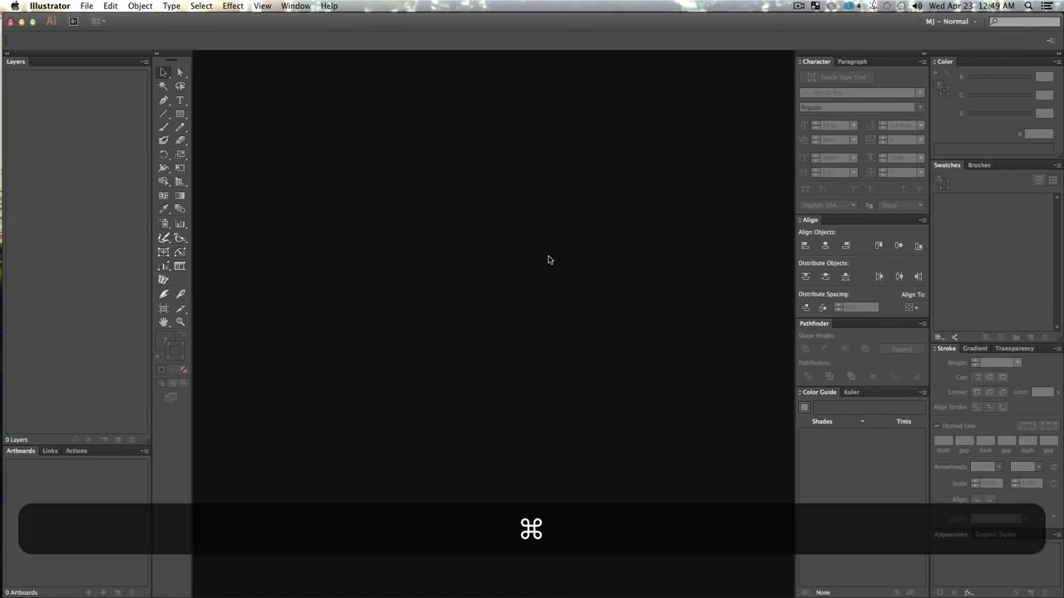
key("super+n")
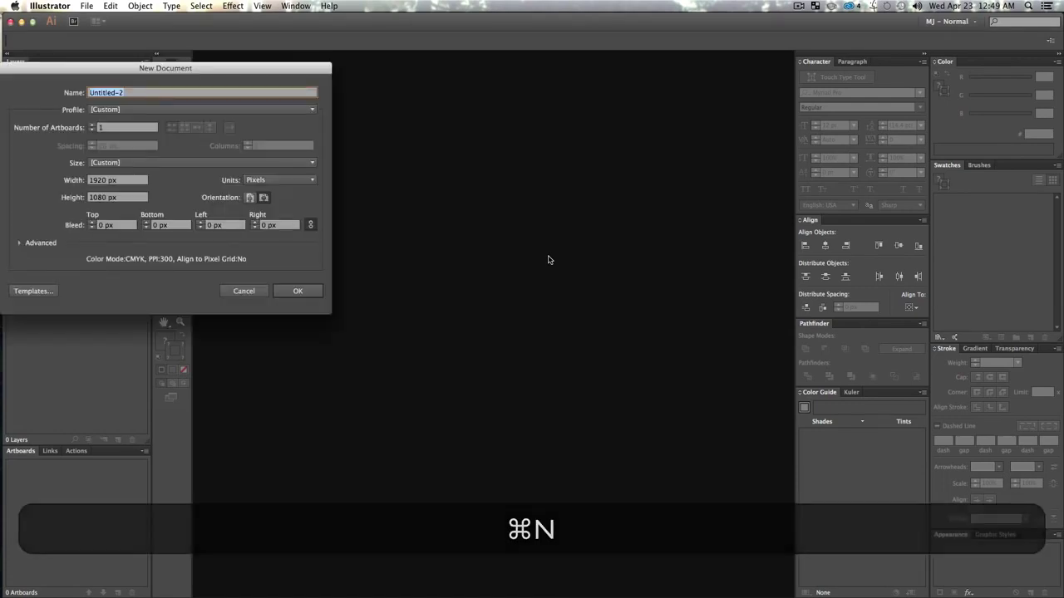
key("Return")
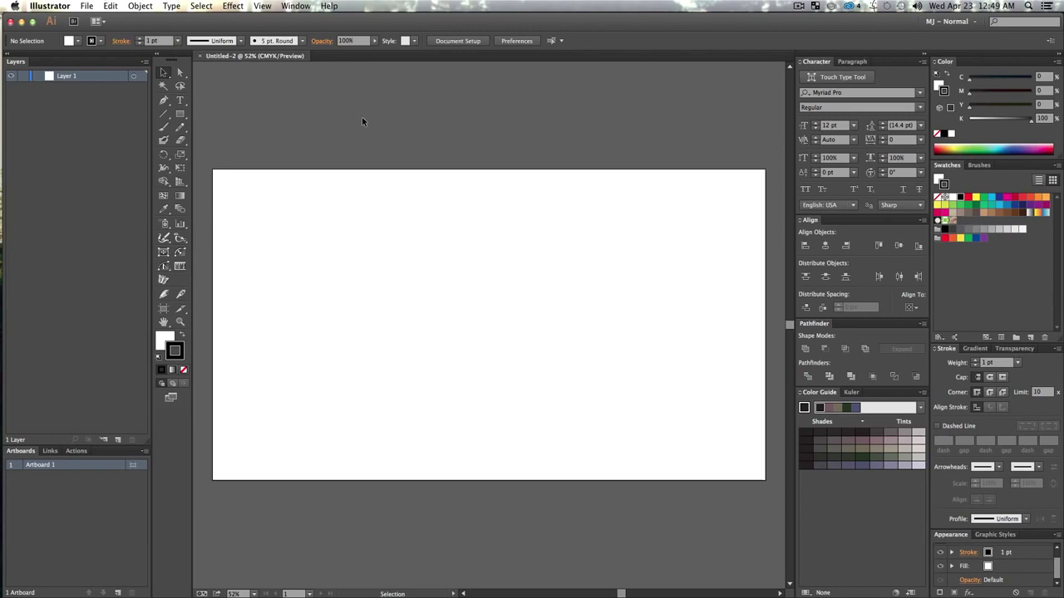
- Change the document color mode to RGB
left_click(84, 6)
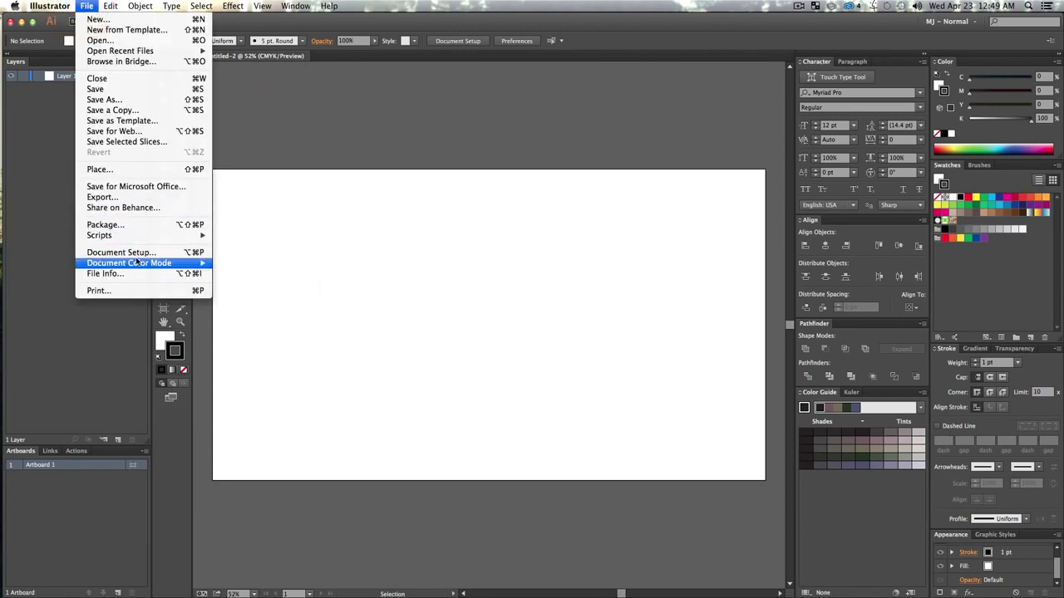
mouse_move(133, 263)
left_click(245, 275)
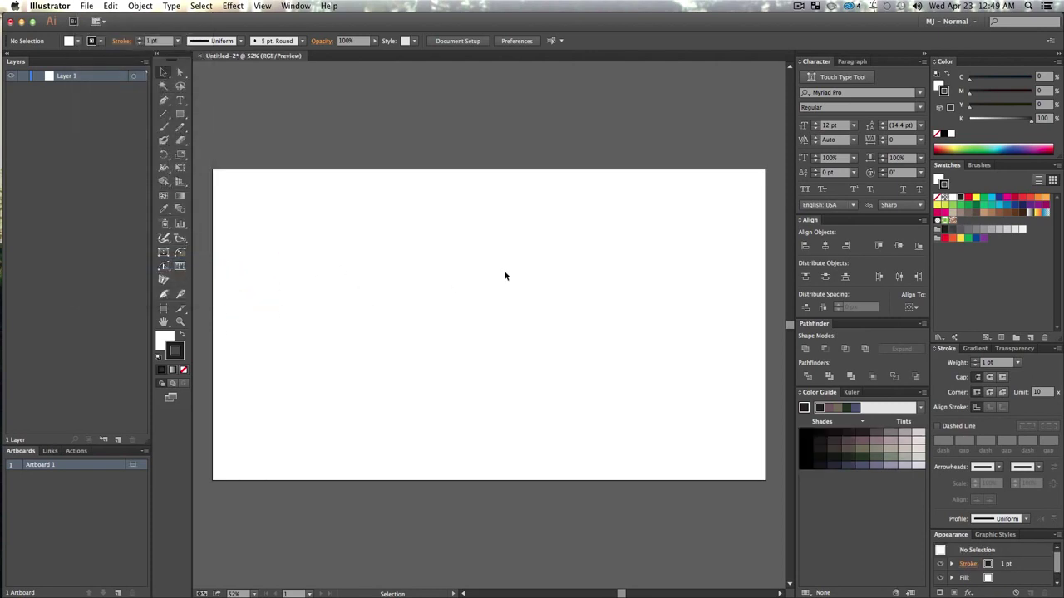
- Open the S42 – Assets folder in Finder and preview its images from Deer head.jpg through Vector wings.jpg
left_click_drag(655, 12, 488, 17)
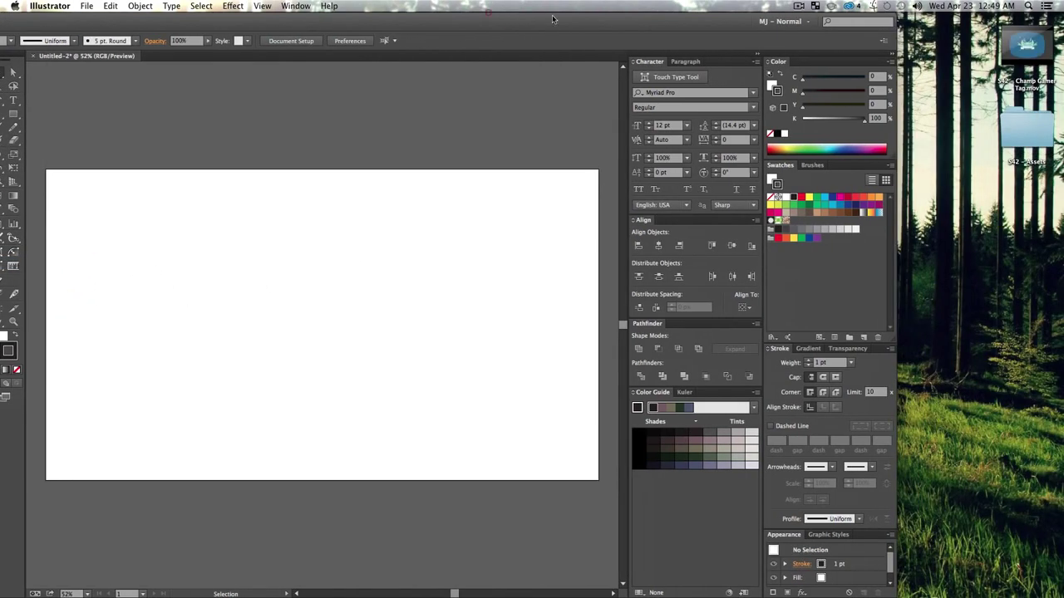
double_click(1038, 131)
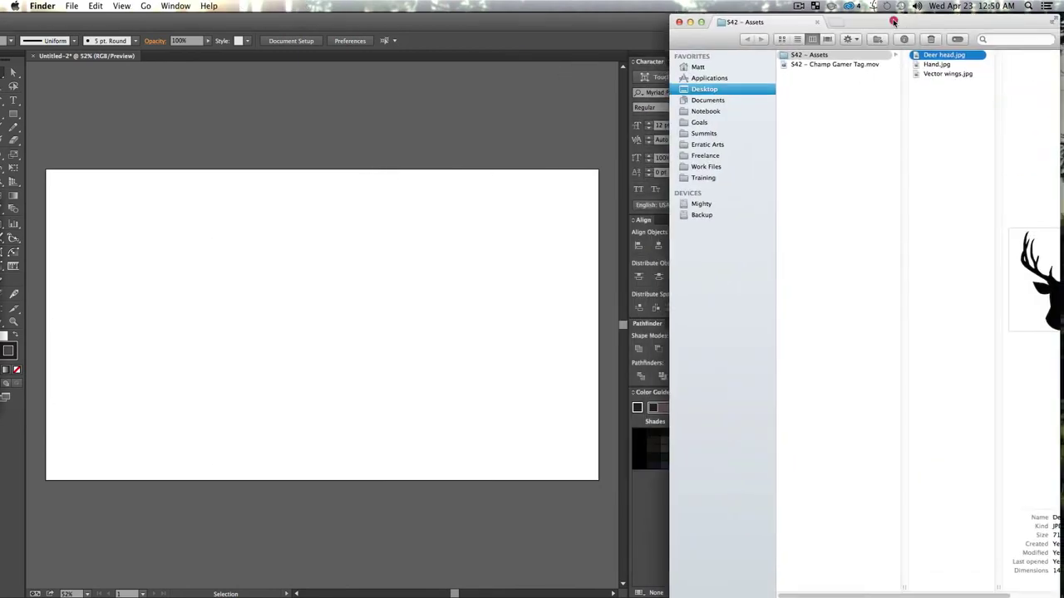
left_click_drag(906, 17, 545, 18)
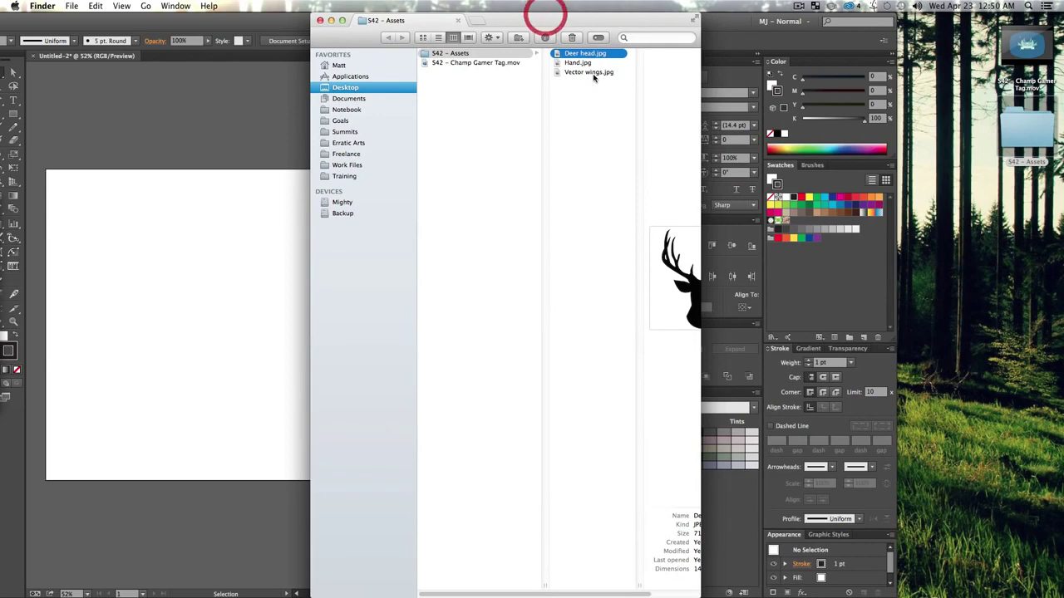
key("space")
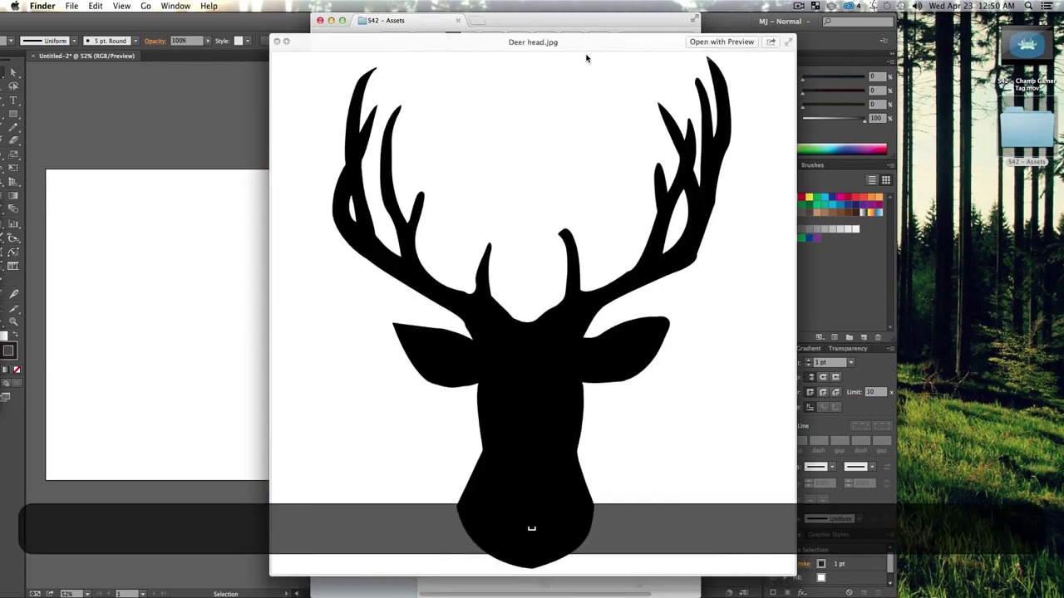
key("Down")
key("Down")
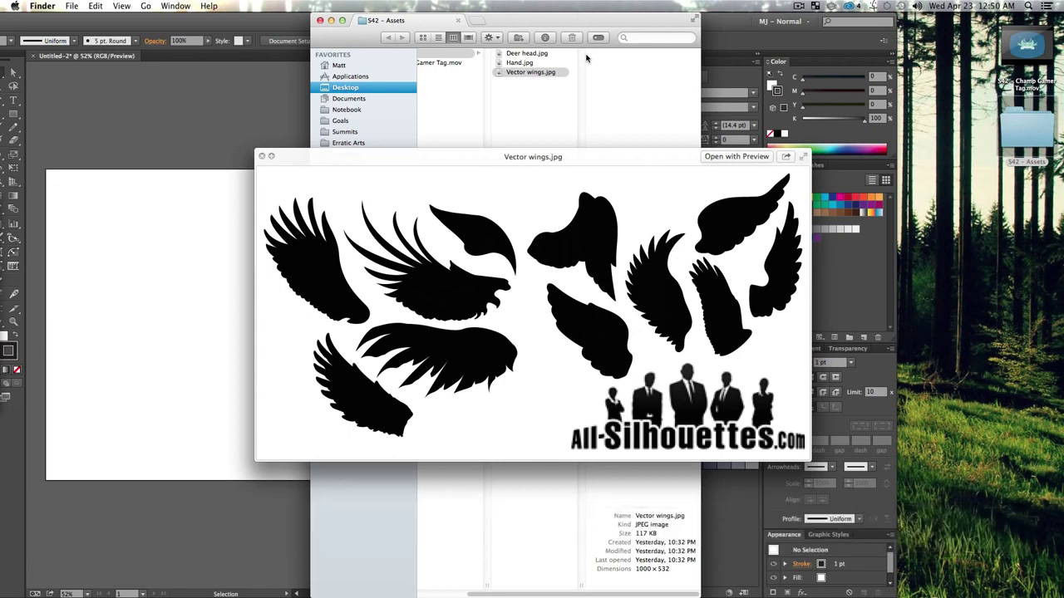
key("space")
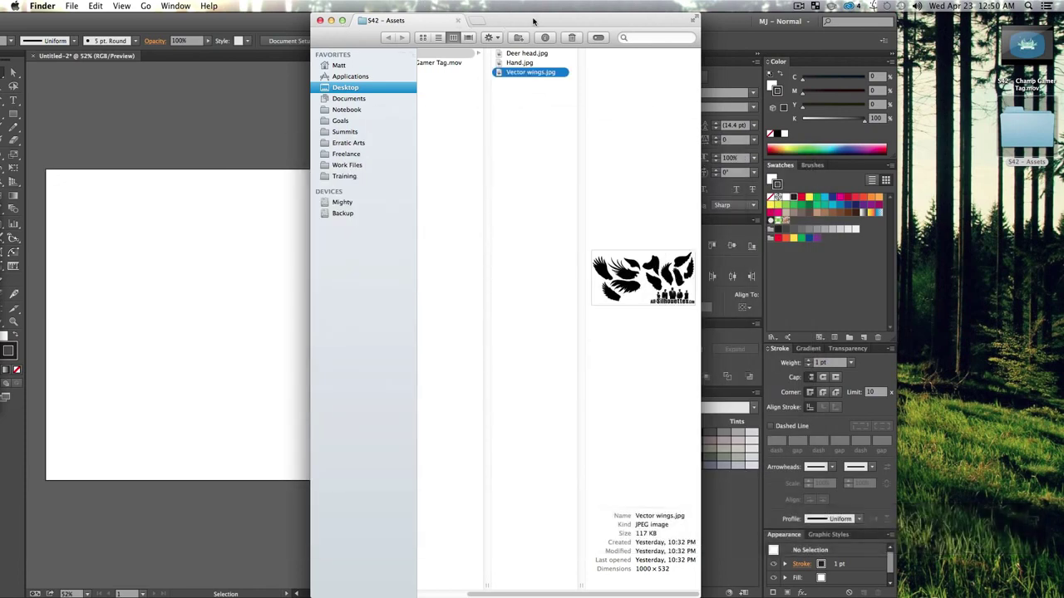
left_click(330, 20)
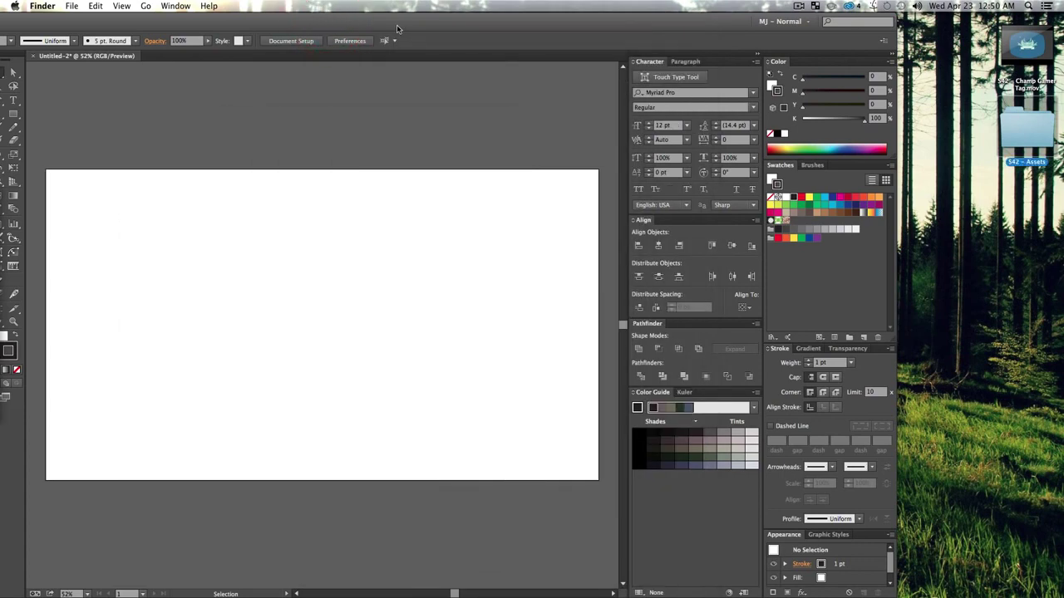
- Bring Deer head.jpg, Hand.jpg and Vector wings.jpg from the S42 – Assets folder into the Illustrator document together
double_click(684, 24)
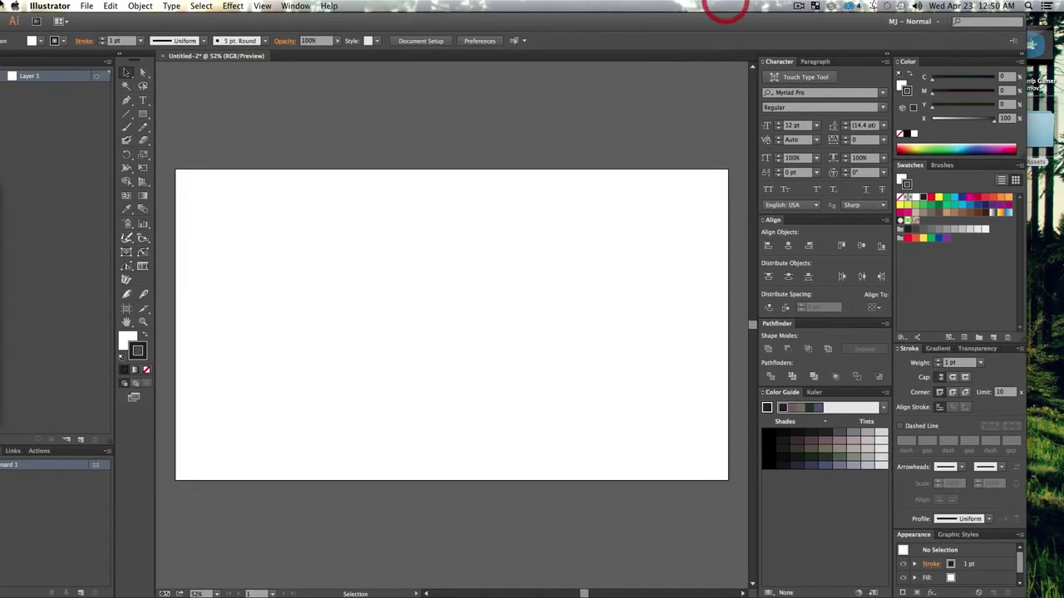
left_click_drag(138, 21, 81, 15)
double_click(1021, 128)
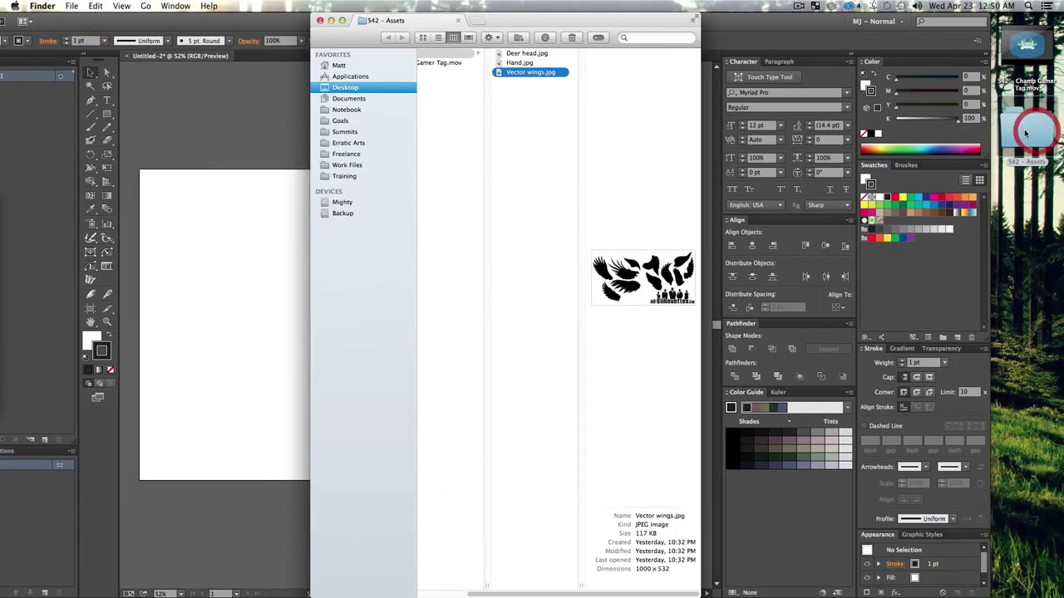
left_click_drag(562, 18, 894, 44)
left_click(851, 78, "shift")
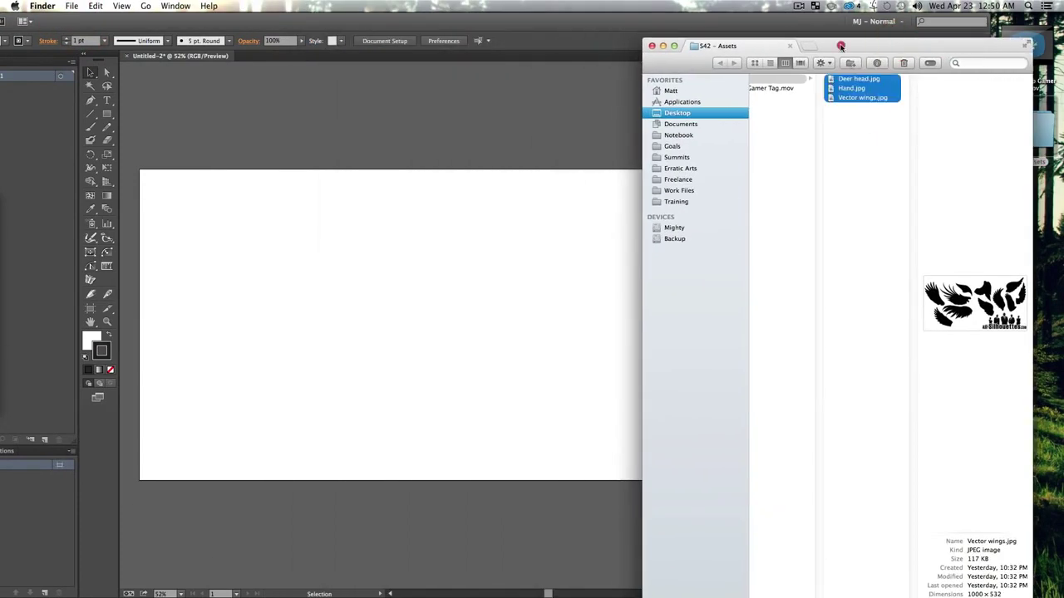
left_click_drag(851, 81, 466, 294)
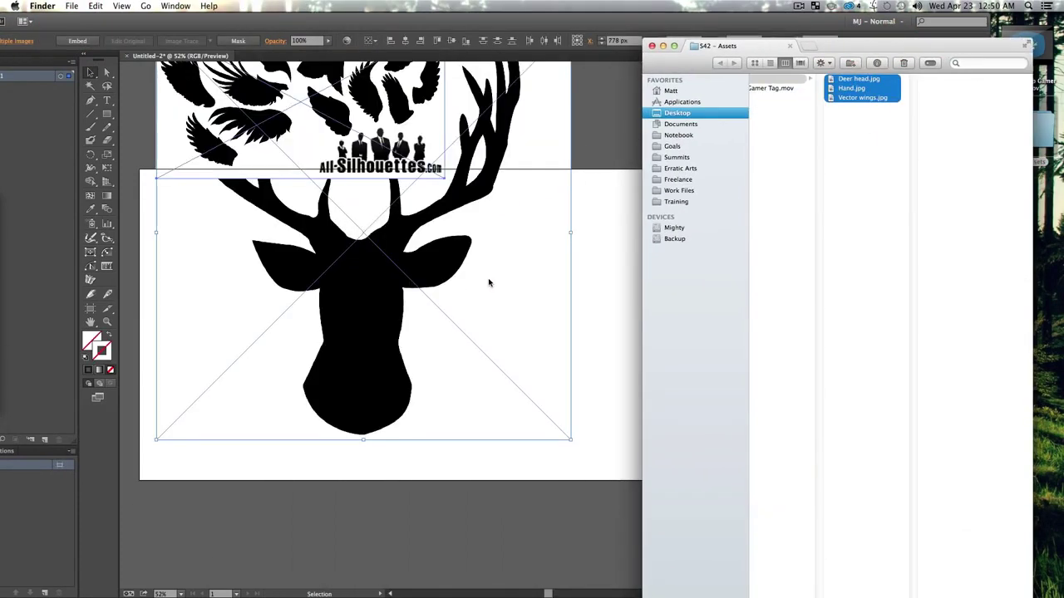
- Minimize the Finder window and restore the Illustrator window so it fills the screen
left_click(663, 50)
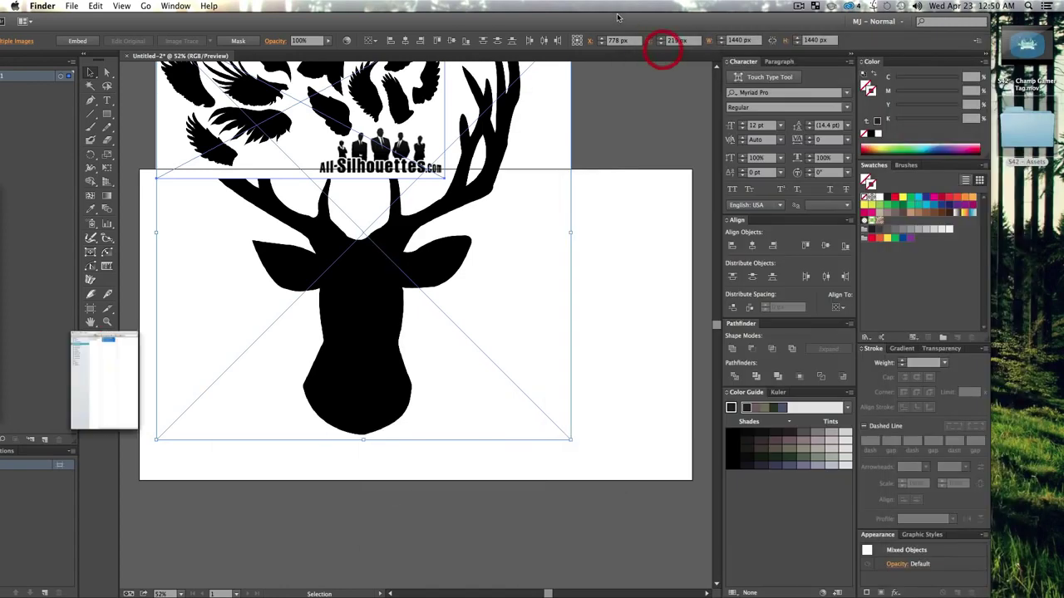
left_click(665, 52)
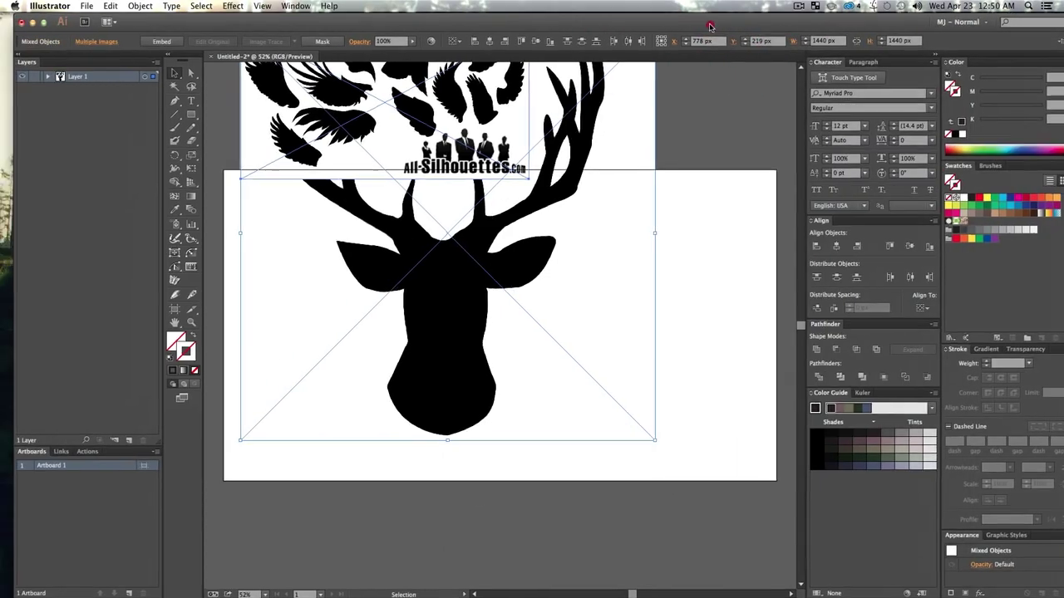
left_click_drag(710, 25, 711, 25)
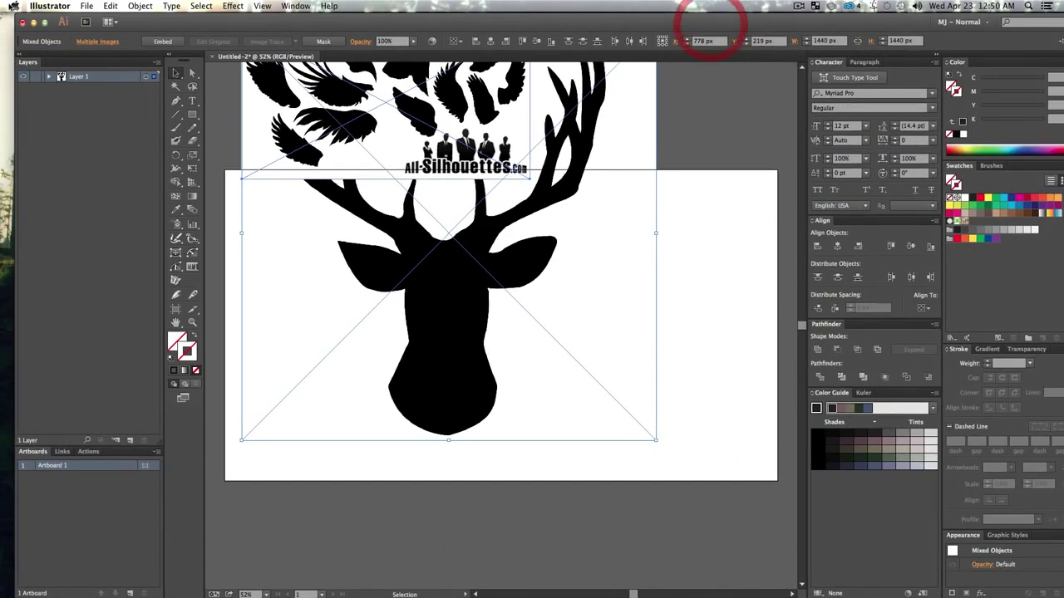
left_click(45, 22)
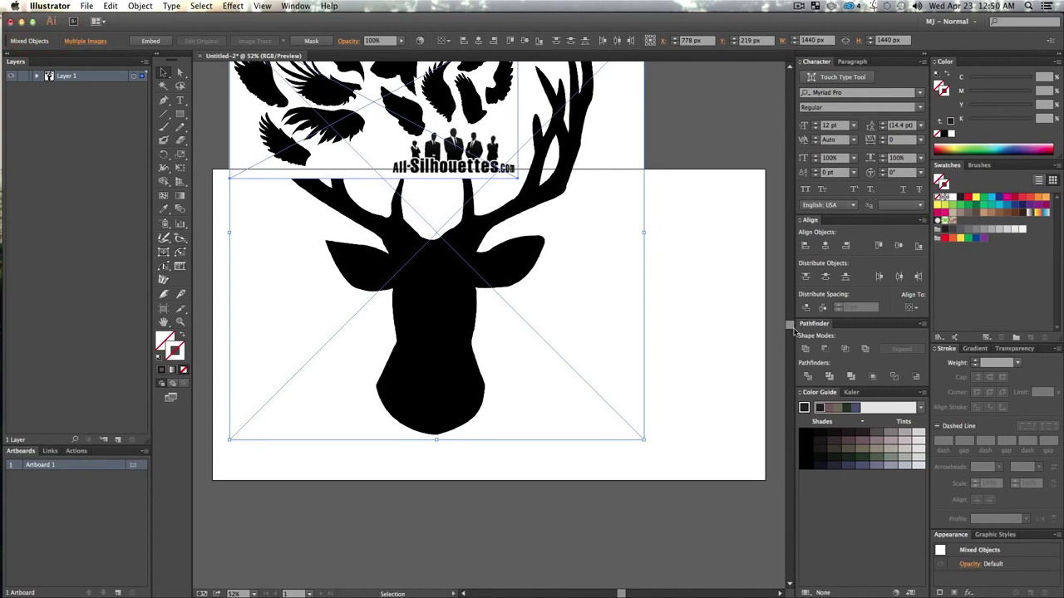
- Move the wings image to about X 68, Y -403 px and the deer head image to about X 1008, Y 333 px
key("z")
left_click(582, 306, "alt")
scroll(712, 321, "left", 10)
scroll(712, 321, "up", 3)
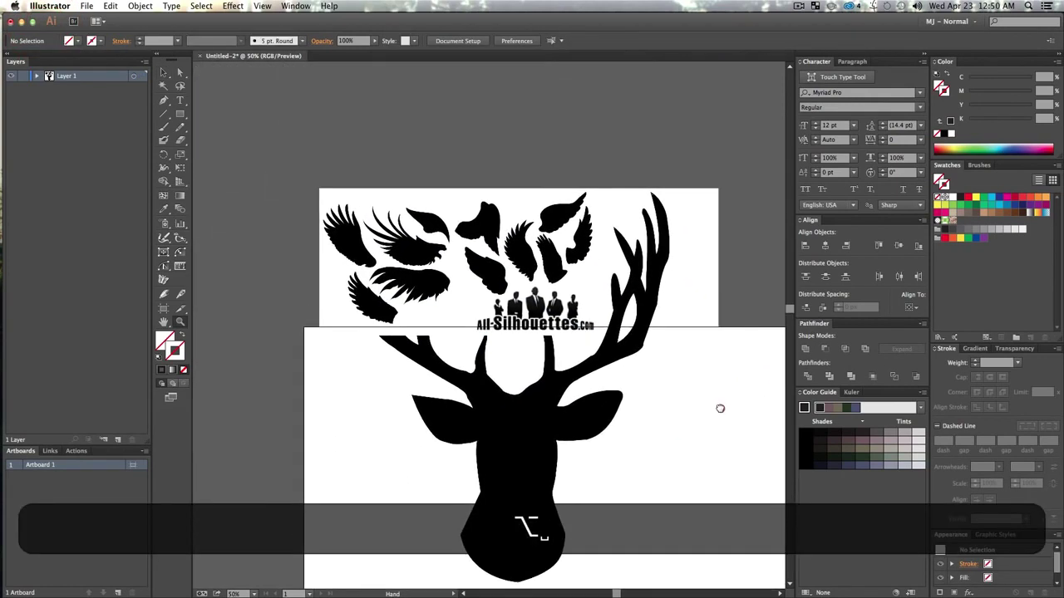
key("v")
left_click_drag(493, 163, 362, 123)
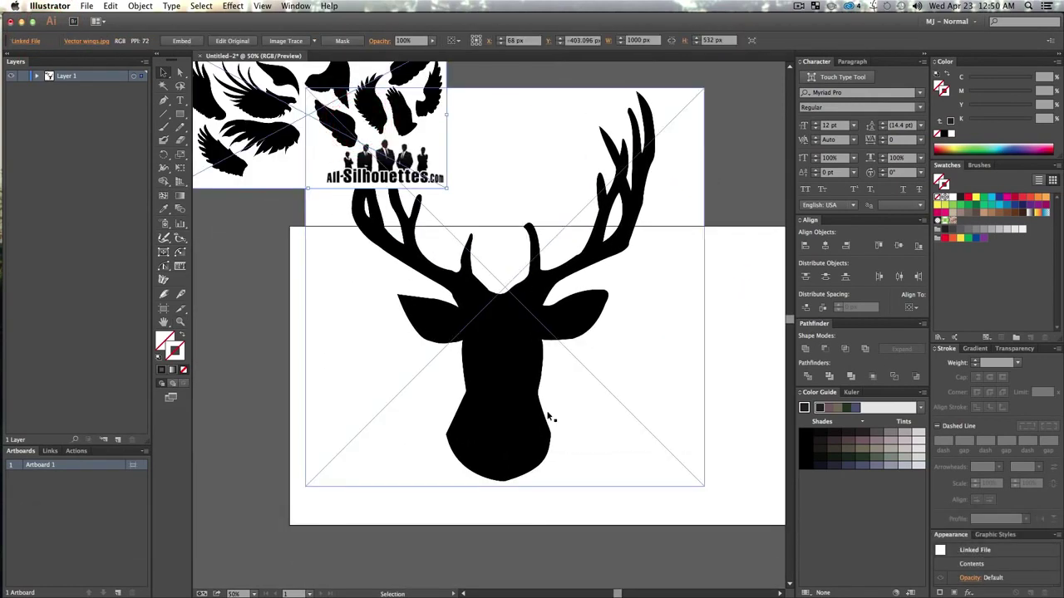
left_click_drag(498, 396, 549, 418)
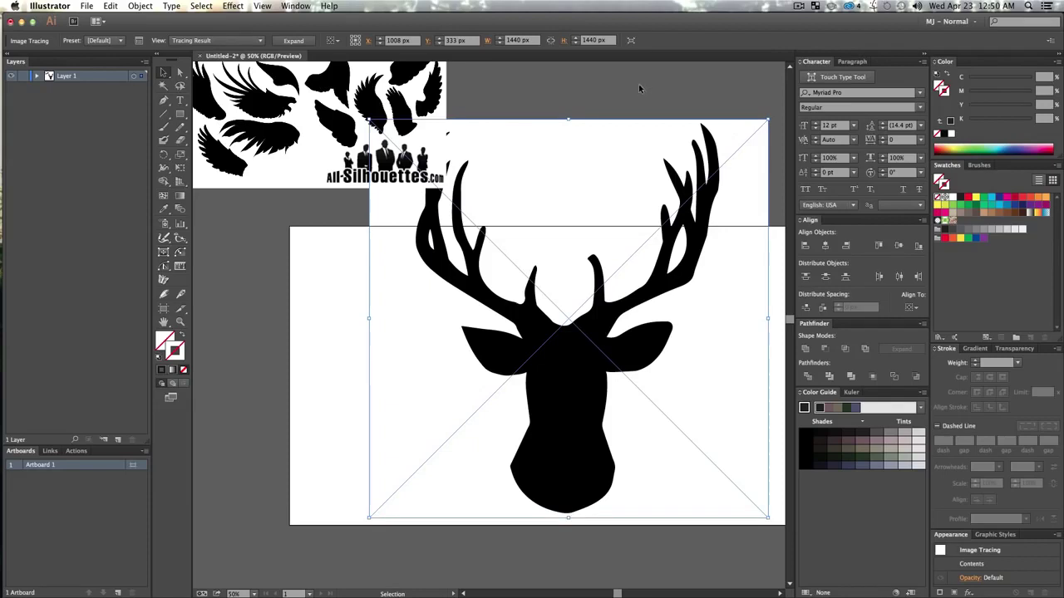
- Enable Ignore White in the deer head's Image Trace options and expand the tracing into editable vector paths
left_click(138, 42)
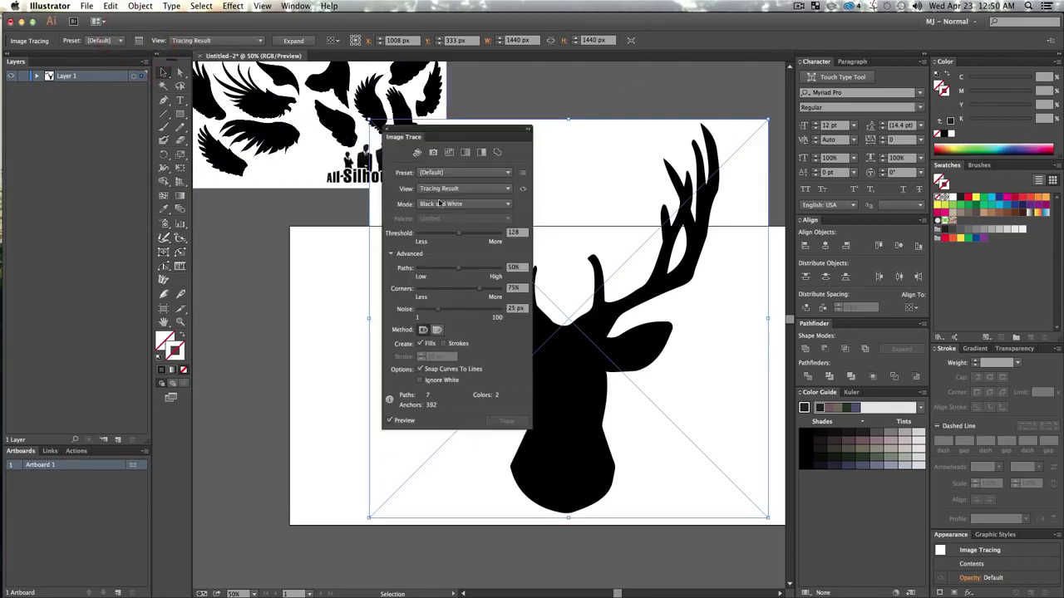
left_click(388, 255)
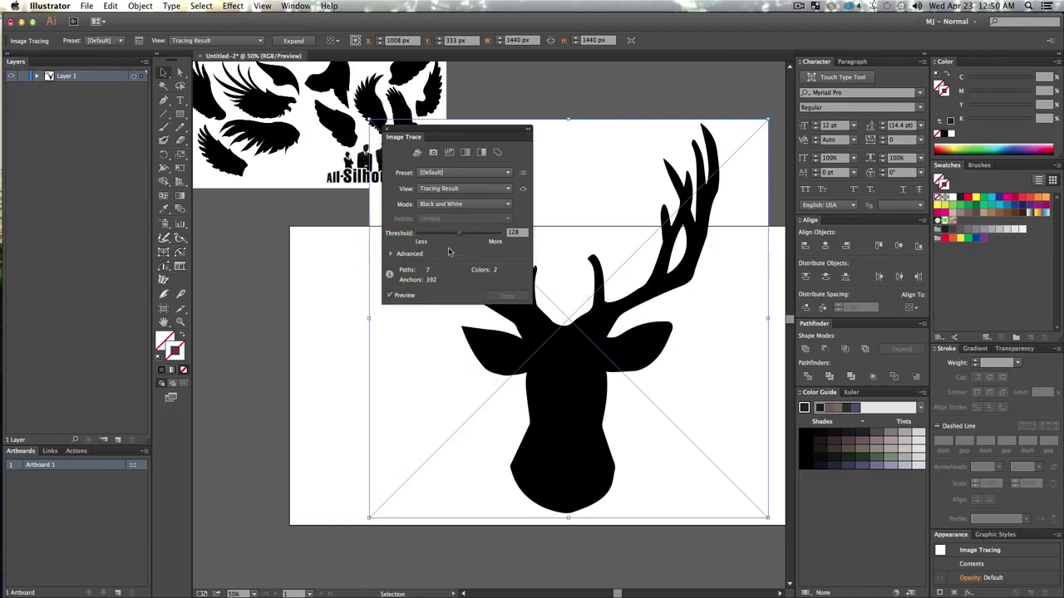
left_click(389, 255)
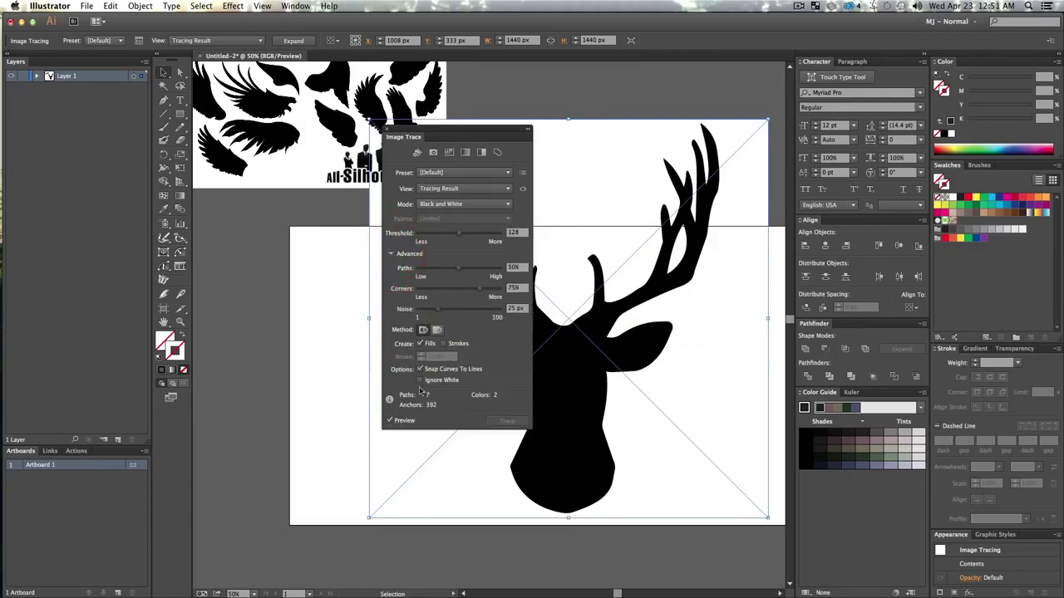
left_click(424, 381)
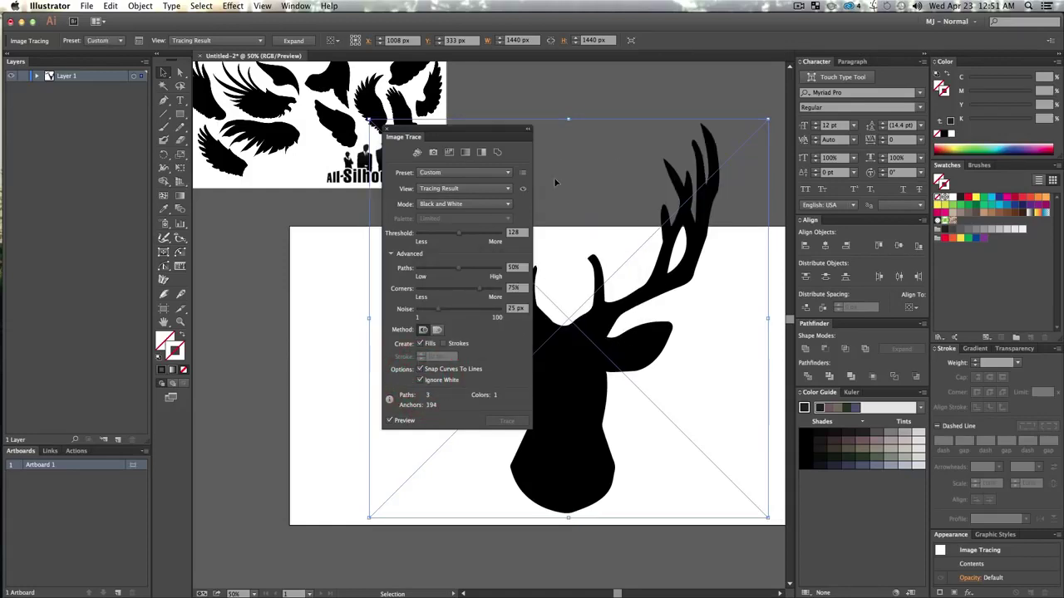
left_click(388, 131)
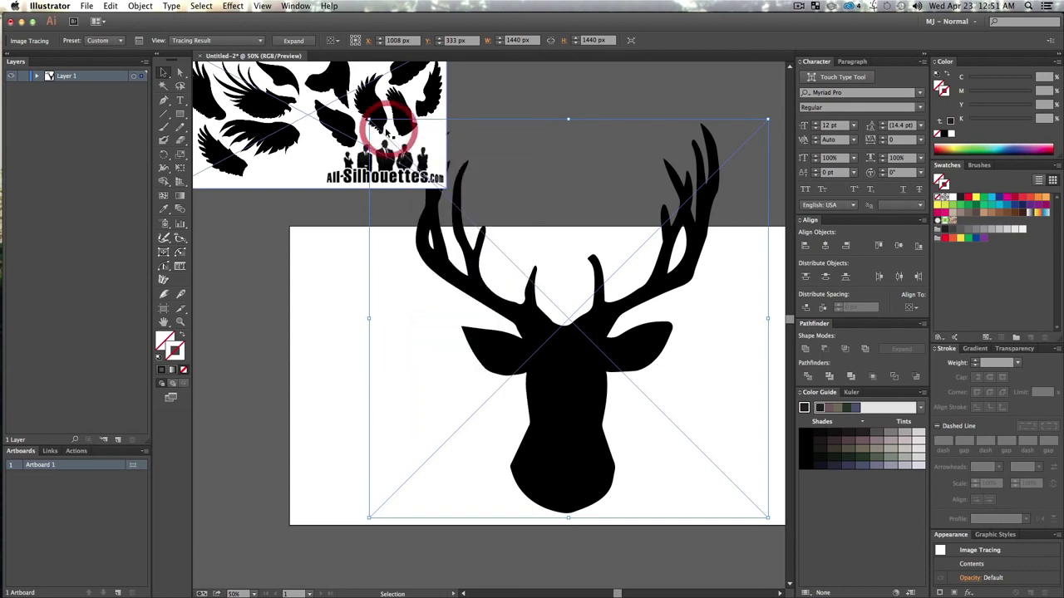
left_click(293, 41)
mouse_move(562, 394)
left_mouse_down()
mouse_move(559, 405)
mouse_move(562, 394)
left_mouse_up()
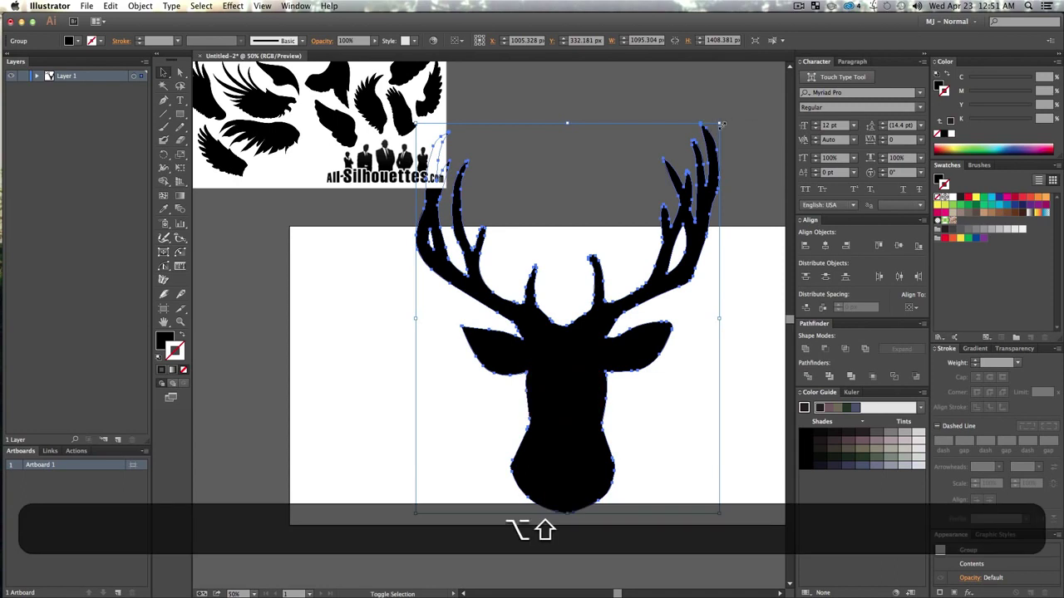
- Scale the deer head down proportionally onto the artboard's left side and move the wings image to about X 1068, Y 707 px
left_click_drag(718, 123, 646, 218)
mouse_move(551, 360)
left_mouse_down()
mouse_move(443, 404)
mouse_move(355, 375)
left_mouse_up()
left_click(518, 380)
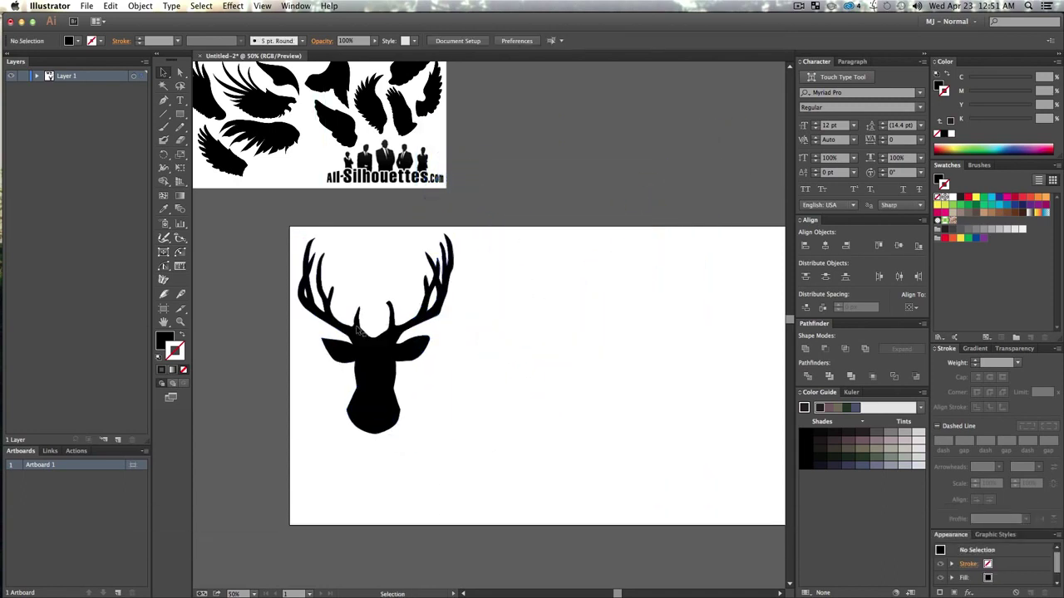
left_click_drag(310, 143, 581, 447)
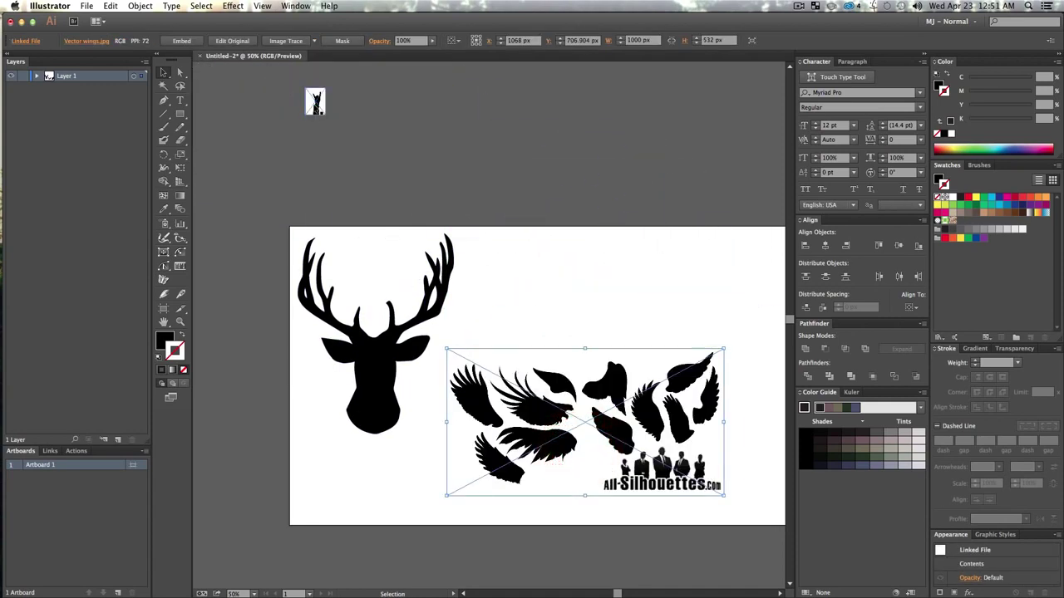
- Enlarge the small hand image proportionally to about 325 × 434 px and place it on the artboard above the wings
left_click_drag(316, 106, 537, 208)
key("shift")
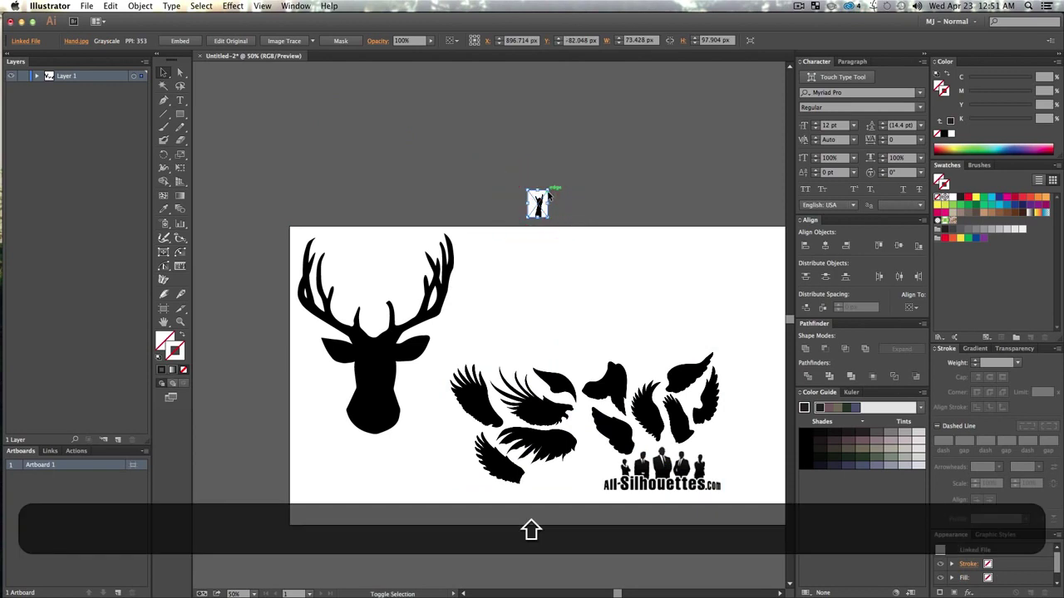
left_click(559, 308)
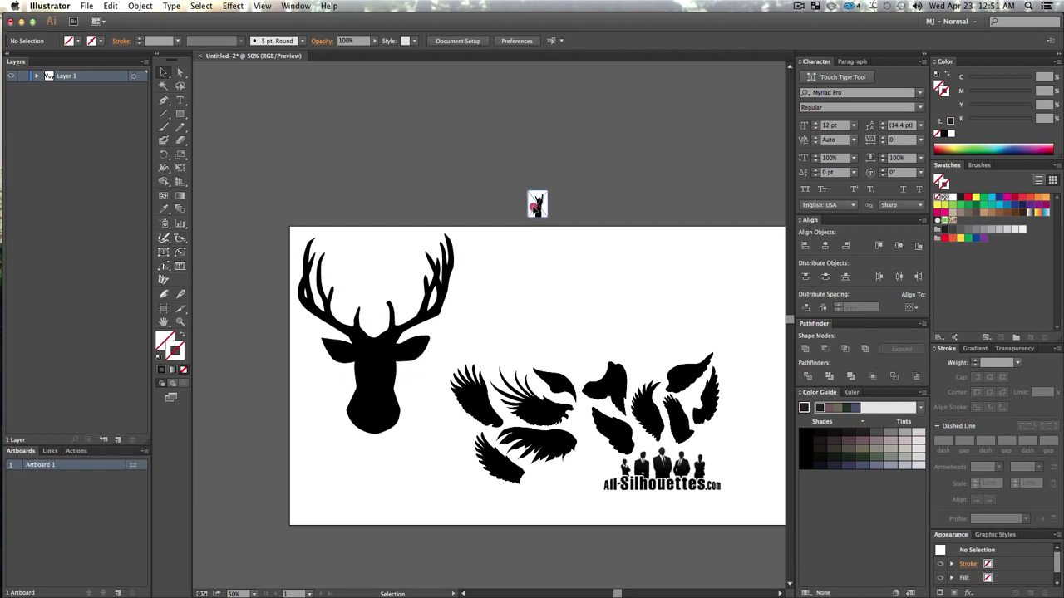
left_click_drag(537, 203, 579, 246)
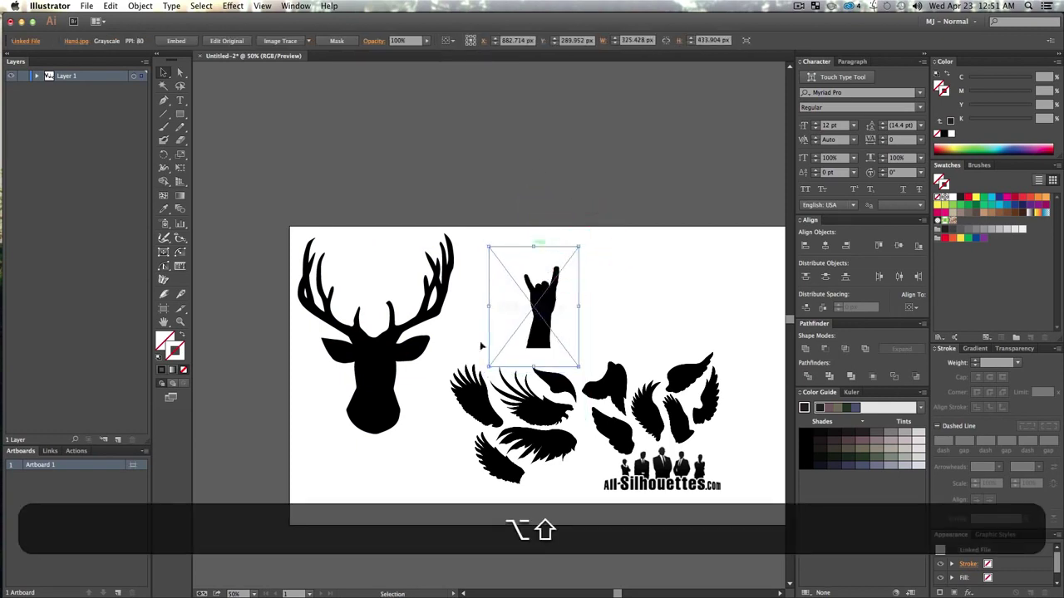
left_click(632, 268)
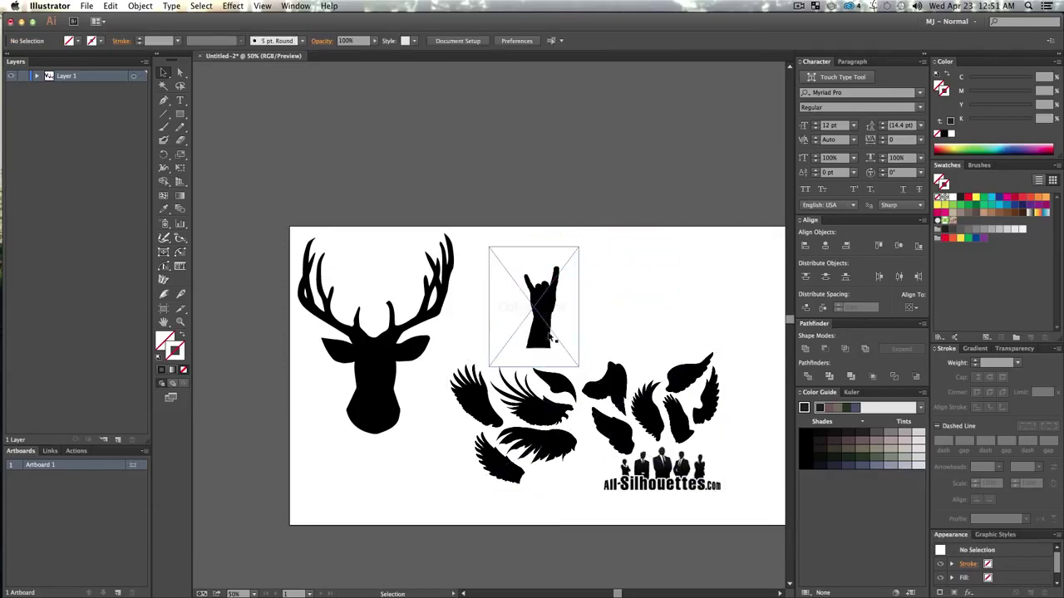
- Trace the hand image with Image Trace, enable Ignore White, and expand the tracing into editable vector paths
left_click(542, 262)
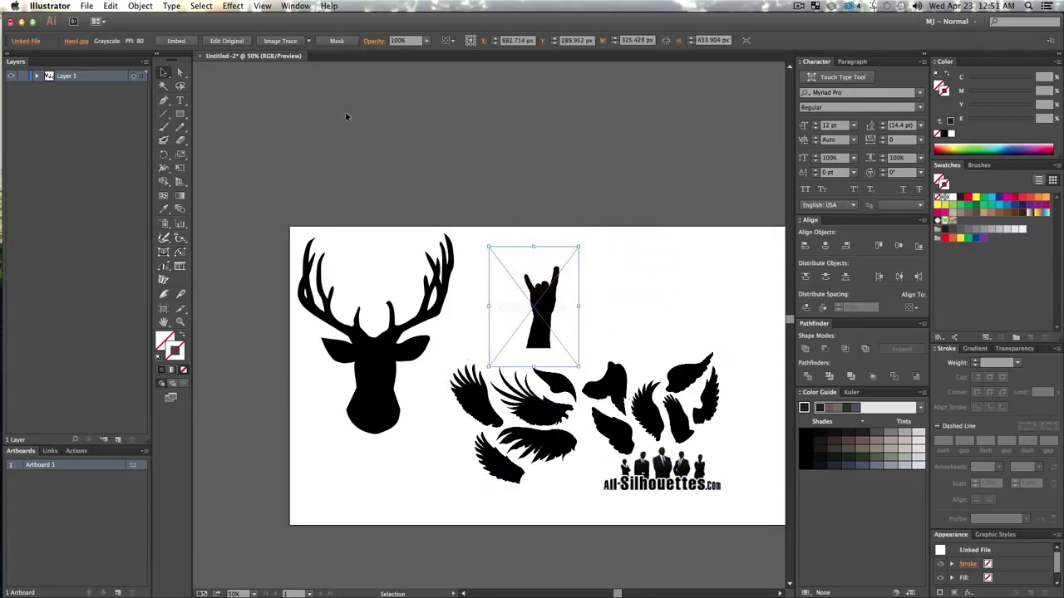
left_click(277, 40)
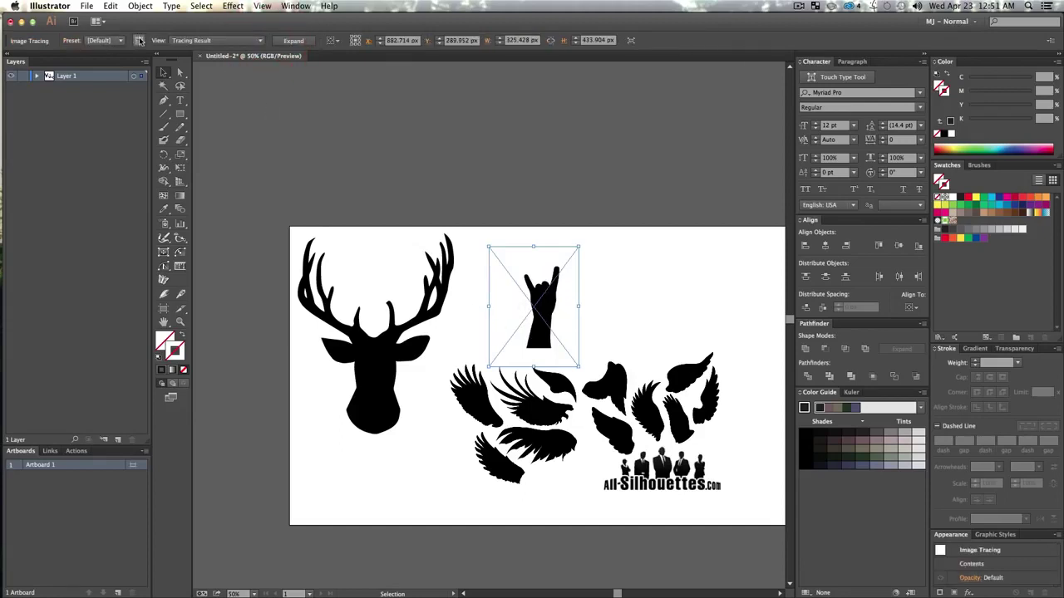
left_click(140, 40)
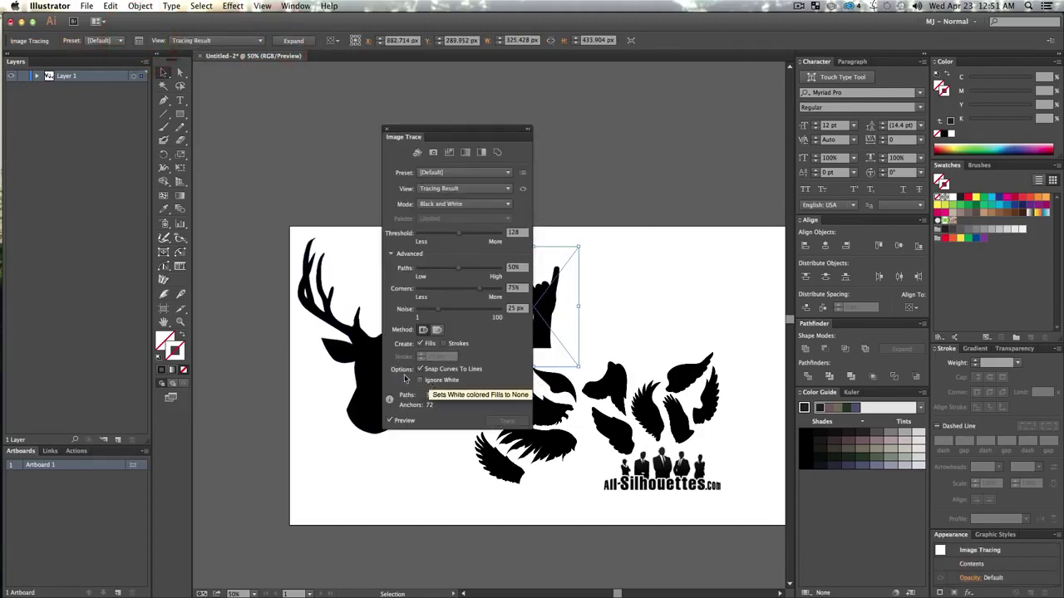
left_click(440, 381)
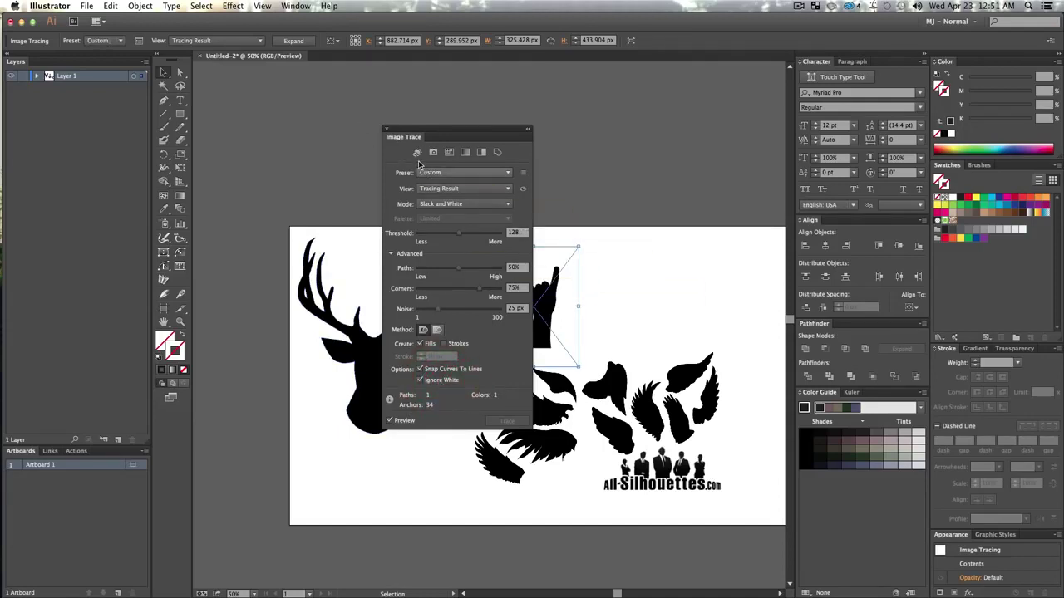
left_click(386, 130)
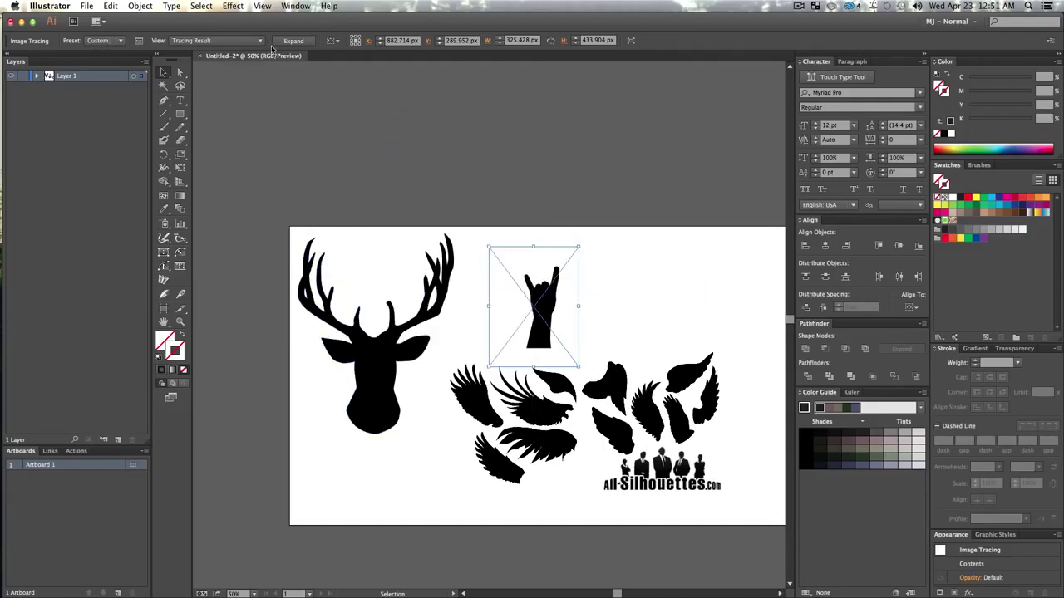
left_click(291, 40)
- Enlarge the traced hand and move it between the deer's antlers, overlapping the artboard's upper edge
left_click_drag(559, 267, 577, 252)
left_click_drag(532, 327, 380, 243)
left_click(588, 271)
left_click(598, 229)
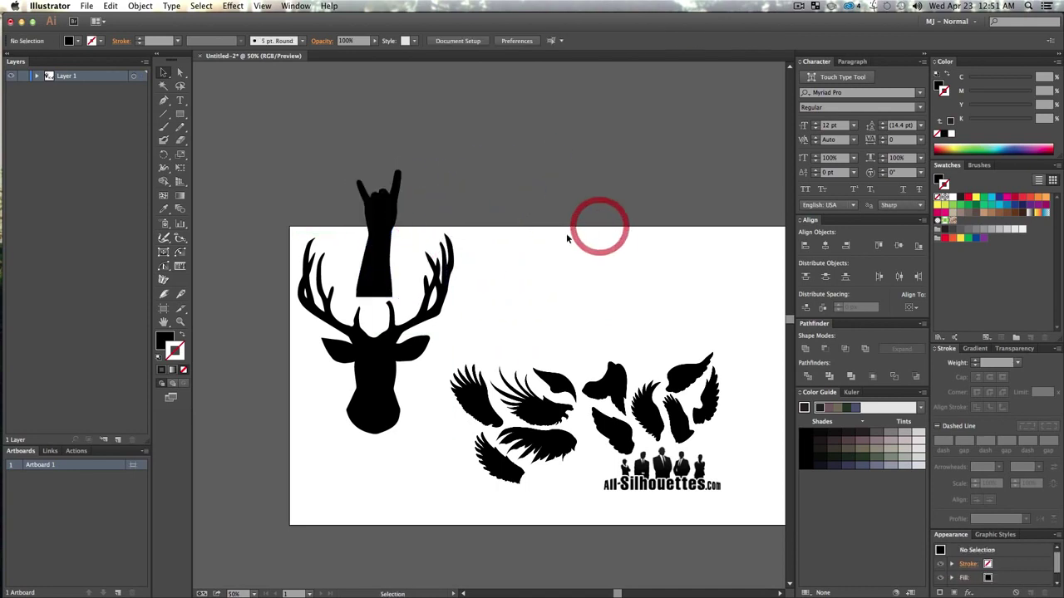
- Trace the wings image with Ignore White enabled and expand the tracing into editable vector paths
left_click(495, 416)
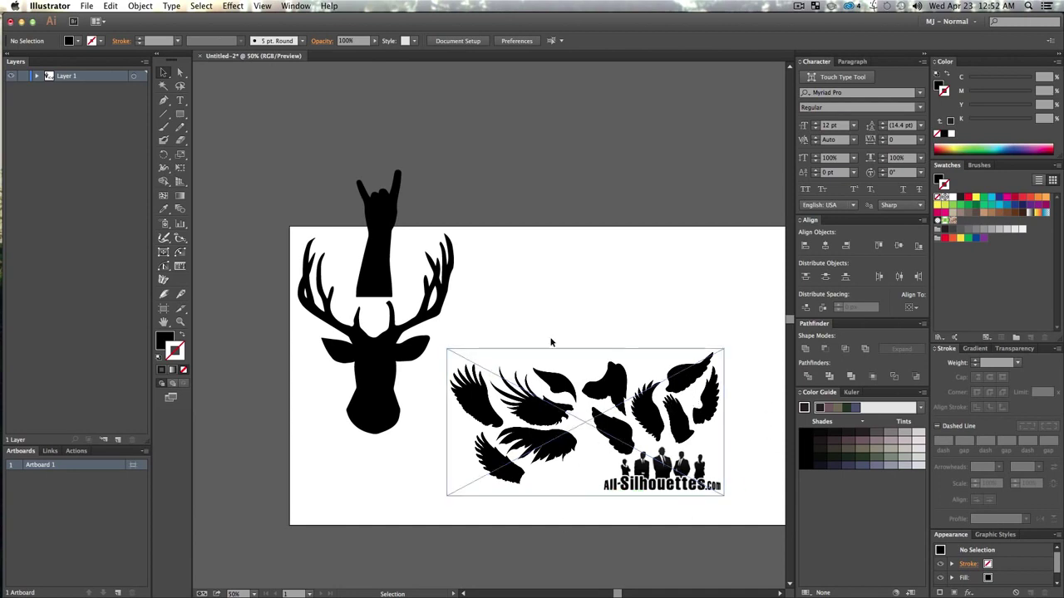
left_click(592, 310)
left_click(590, 434)
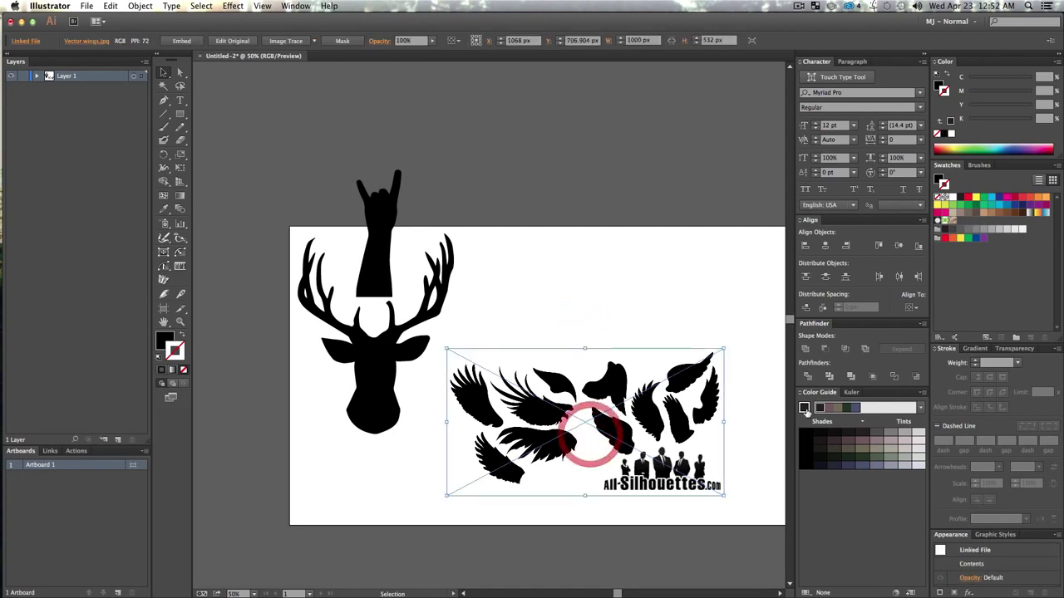
left_click(291, 42)
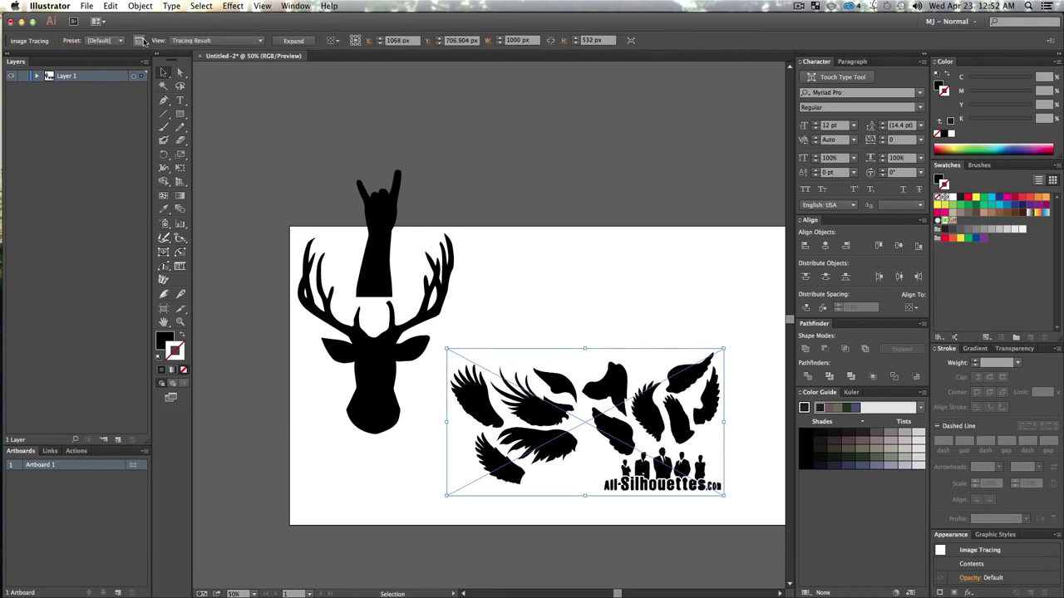
left_click(140, 40)
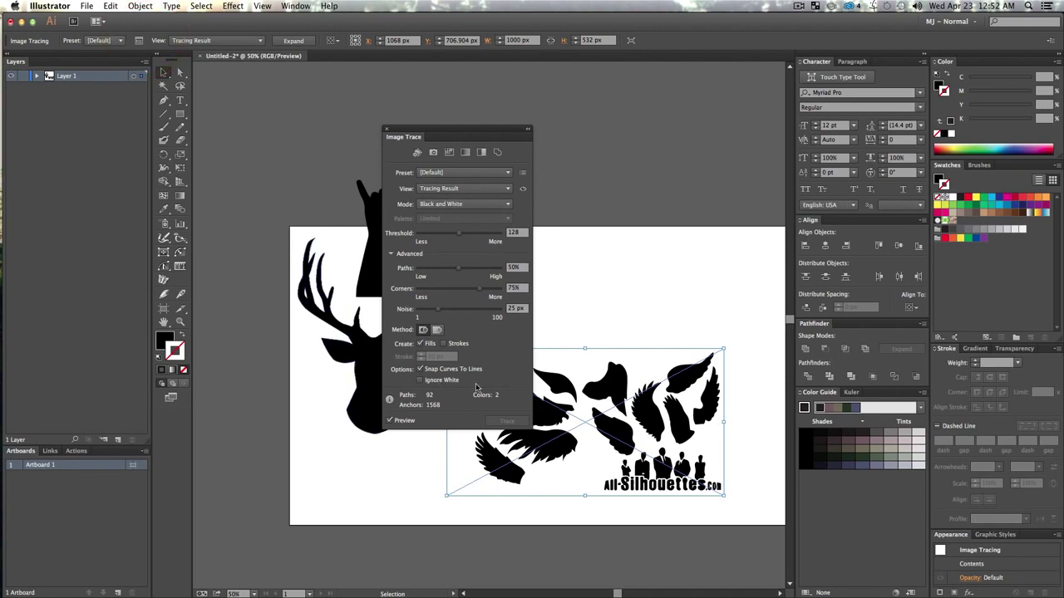
left_click(449, 380)
left_click(385, 131)
left_click(293, 39)
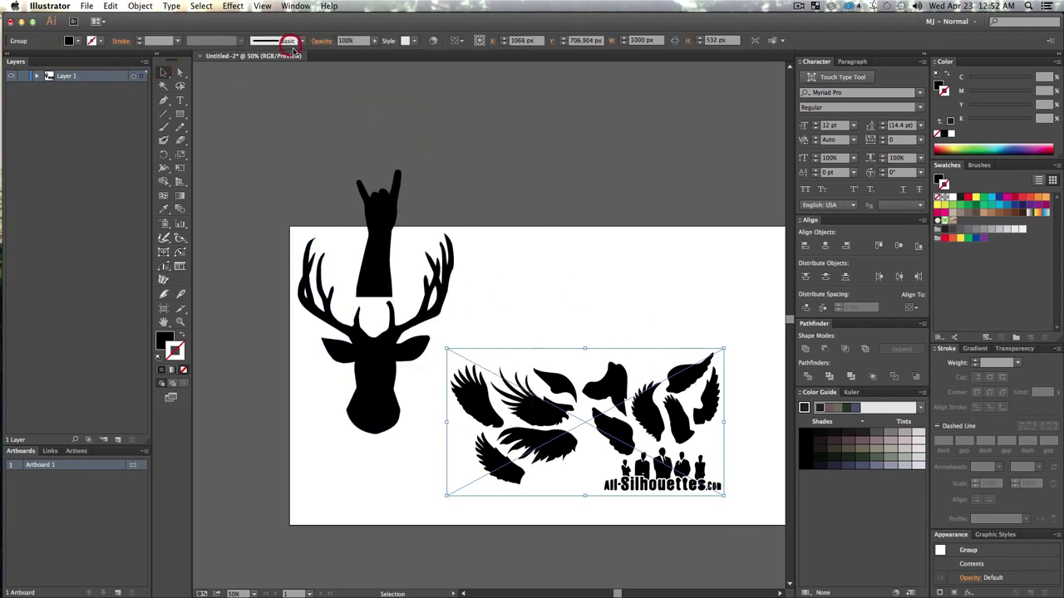
- Move the expanded wings group up so that it sits mostly above the artboard
left_click(613, 273)
left_click_drag(609, 392, 611, 160)
left_click(612, 337)
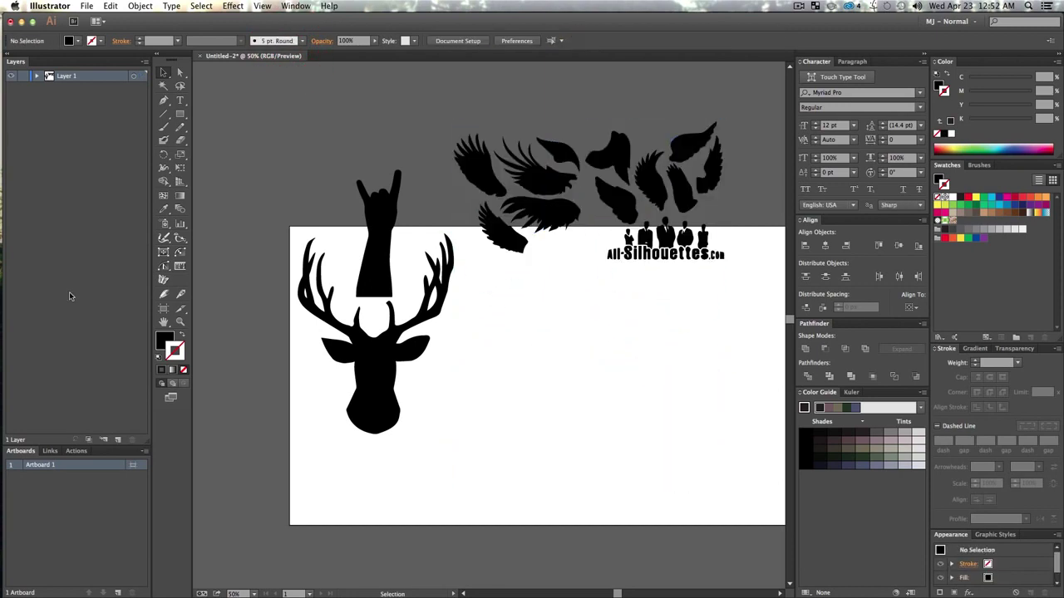
left_click(570, 319)
- Select all the traced artwork, choose the High Contrast 2 harmony rule, and apply its light blue tint to the stroke
left_click_drag(222, 92, 737, 457)
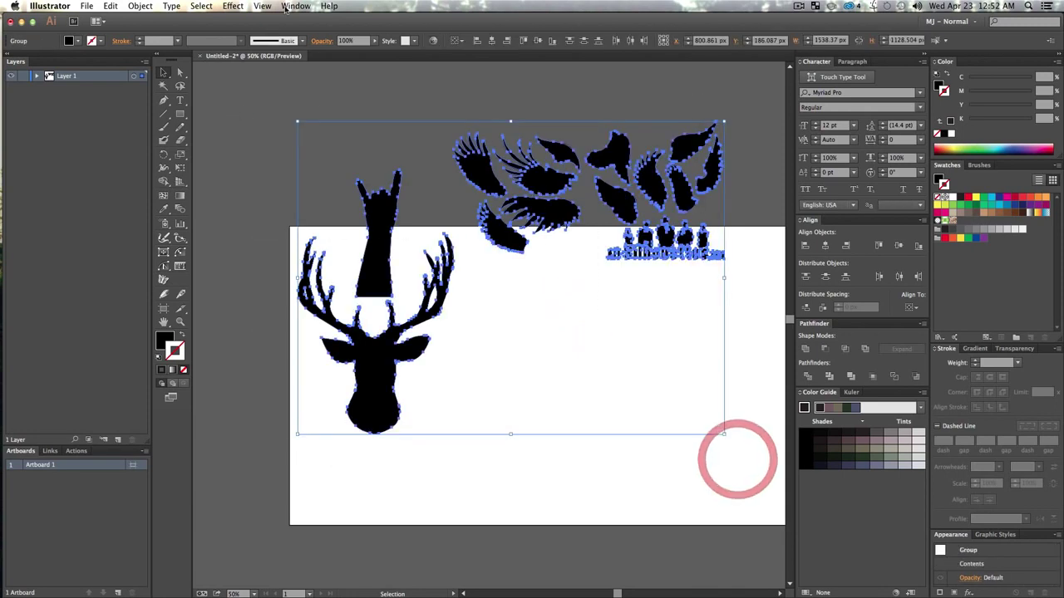
left_click(923, 408)
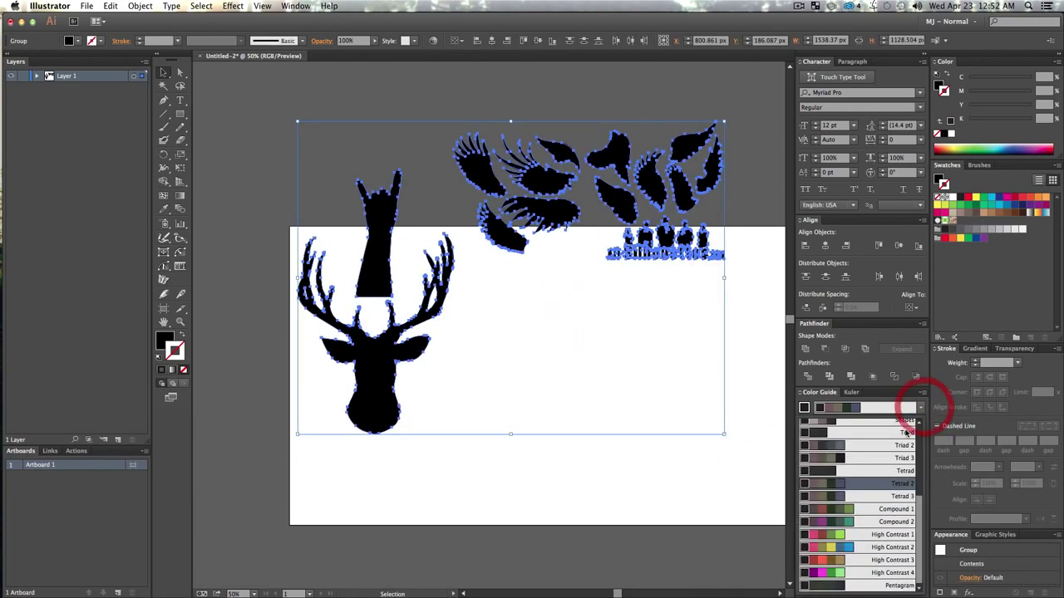
left_click(886, 549)
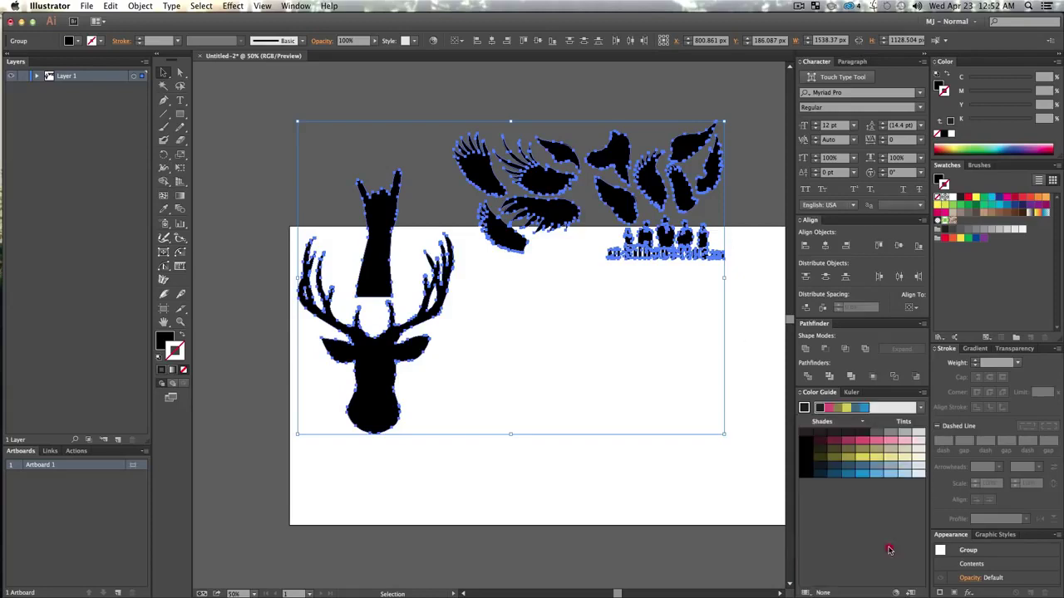
left_click(888, 477)
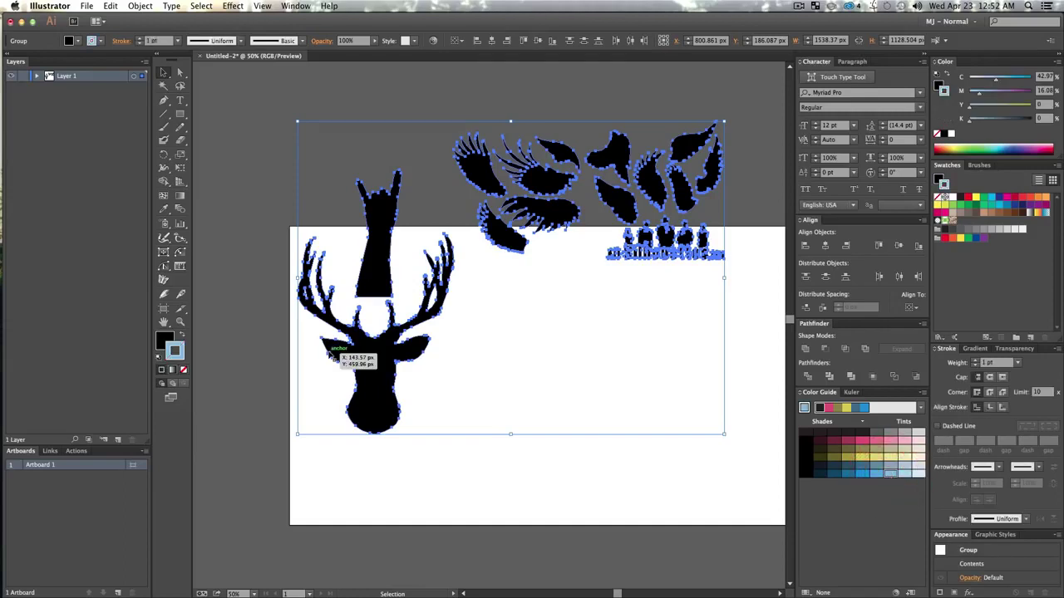
- Swap fill and stroke so all the artwork is filled light blue, and remove the stroke
key("shift")
key("shift+x")
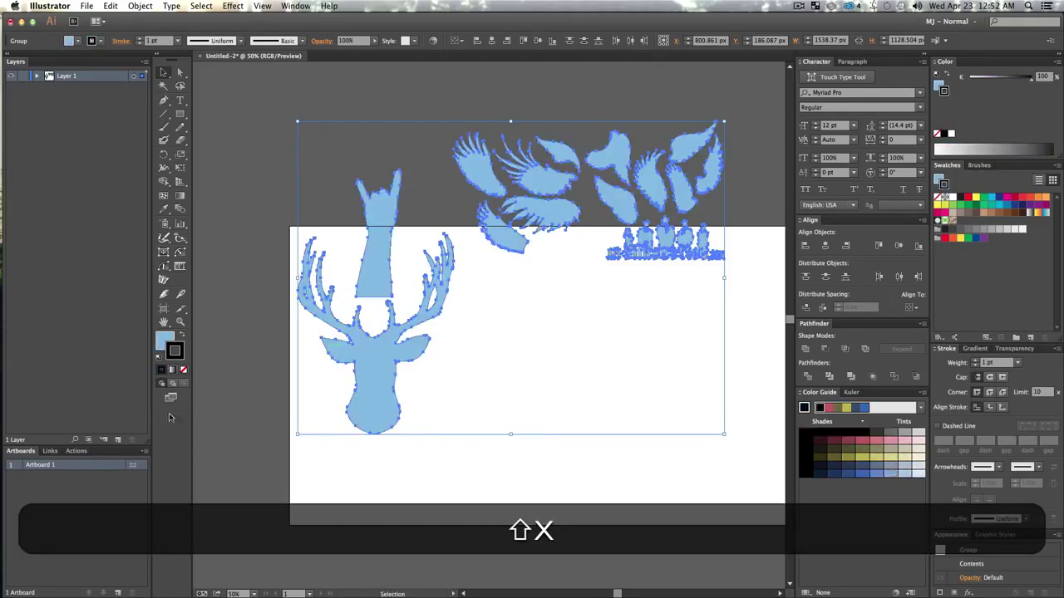
left_click(184, 369)
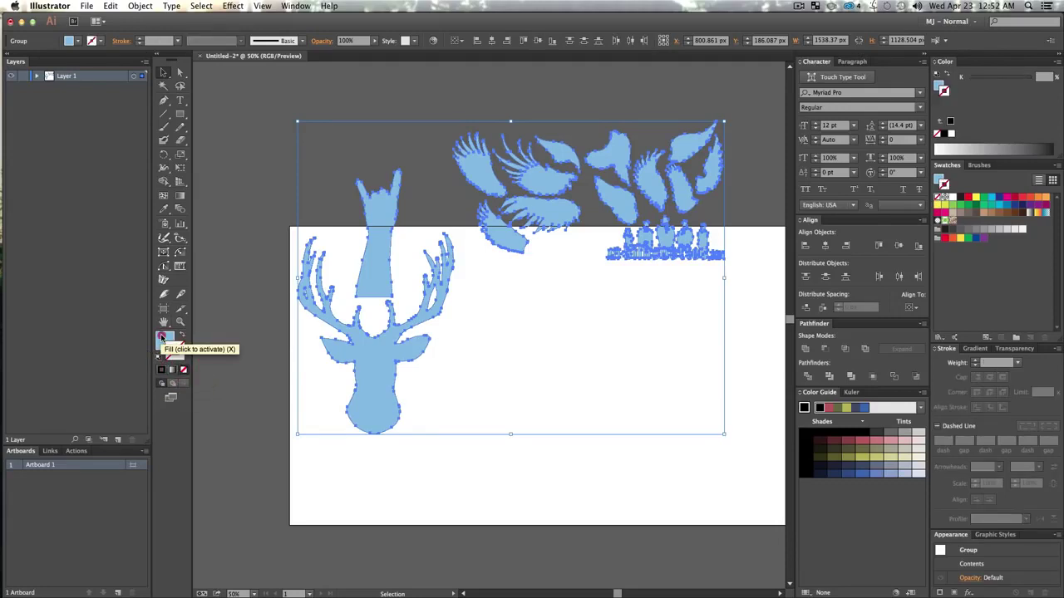
left_click(166, 339)
key("v")
left_click(637, 349)
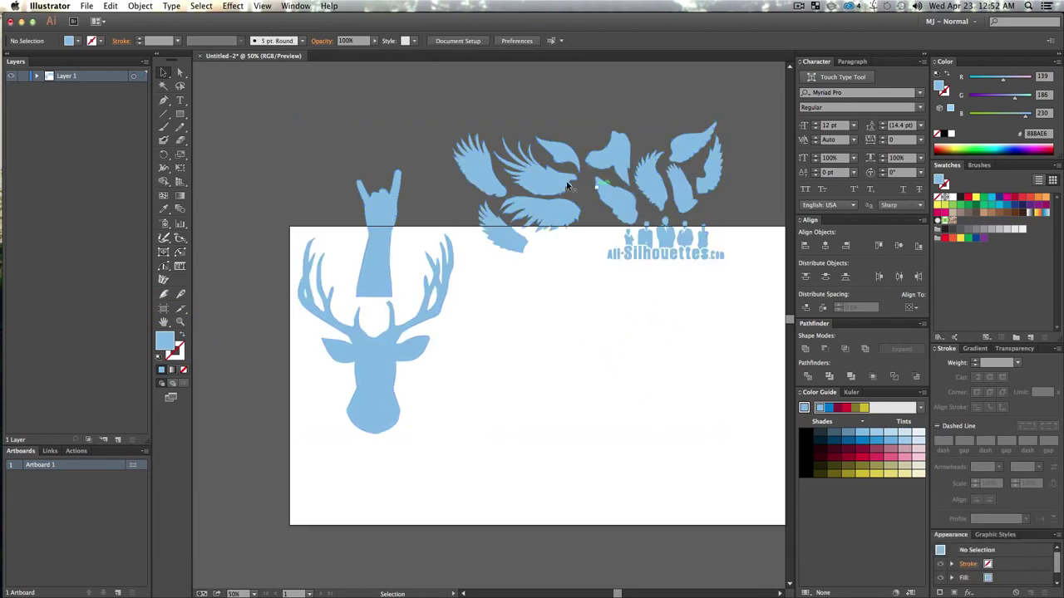
- Move the deer head toward the middle of the artboard and scale it down proportionally
scroll(697, 446, "down", 2)
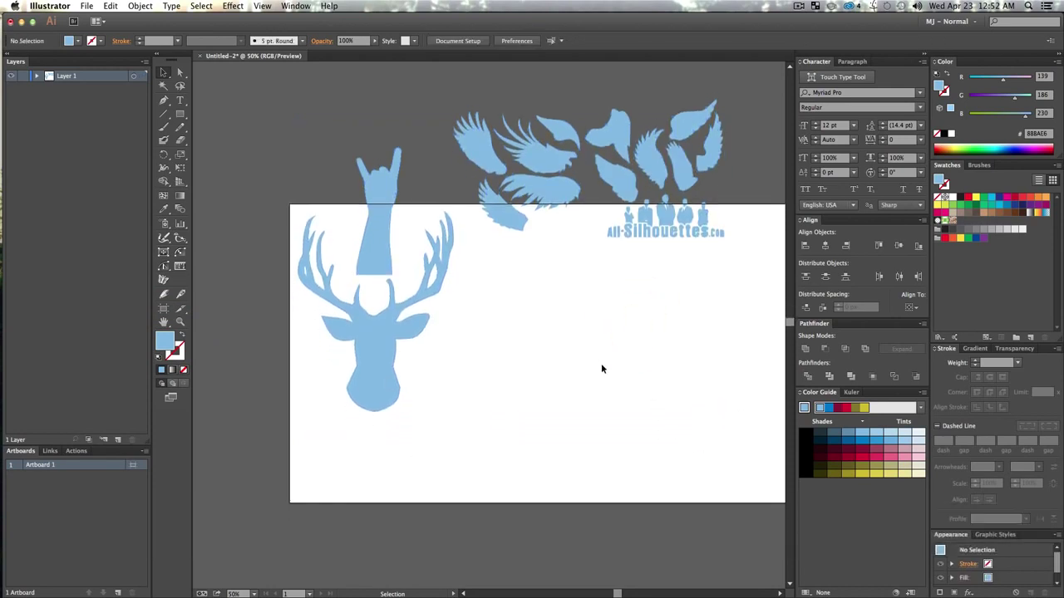
left_click(575, 342)
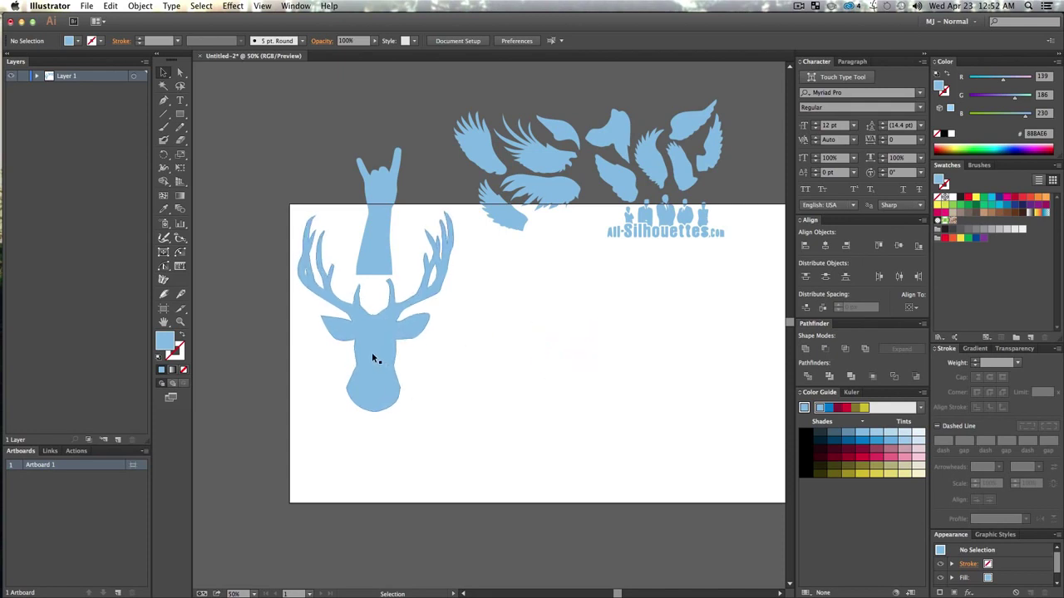
left_click_drag(371, 351, 553, 380)
left_click_drag(634, 235, 605, 274)
left_click(660, 357)
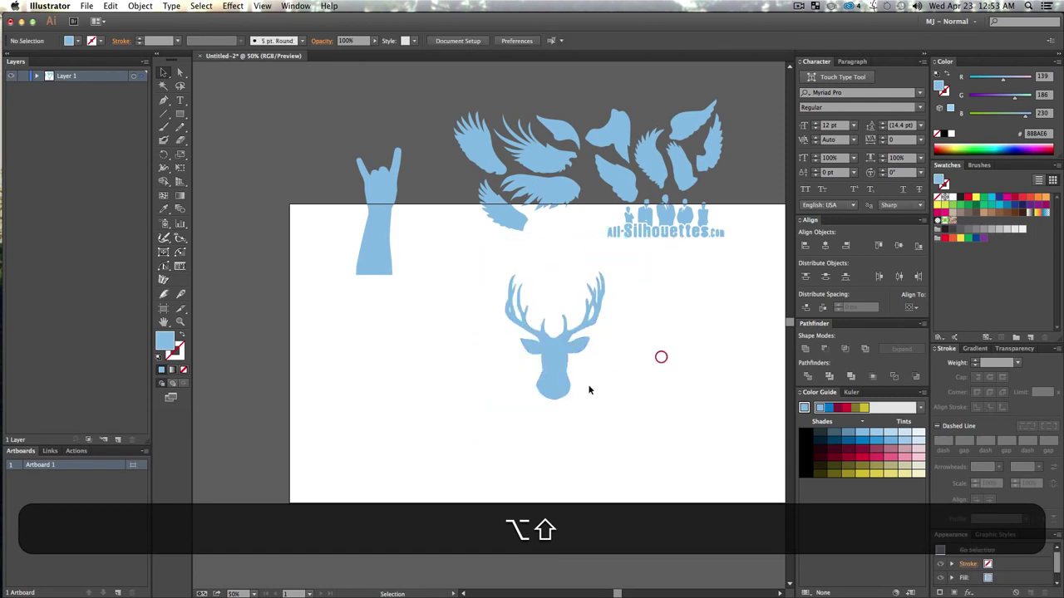
- Ungroup the wings artwork so that each wing can be moved separately
left_click(617, 167)
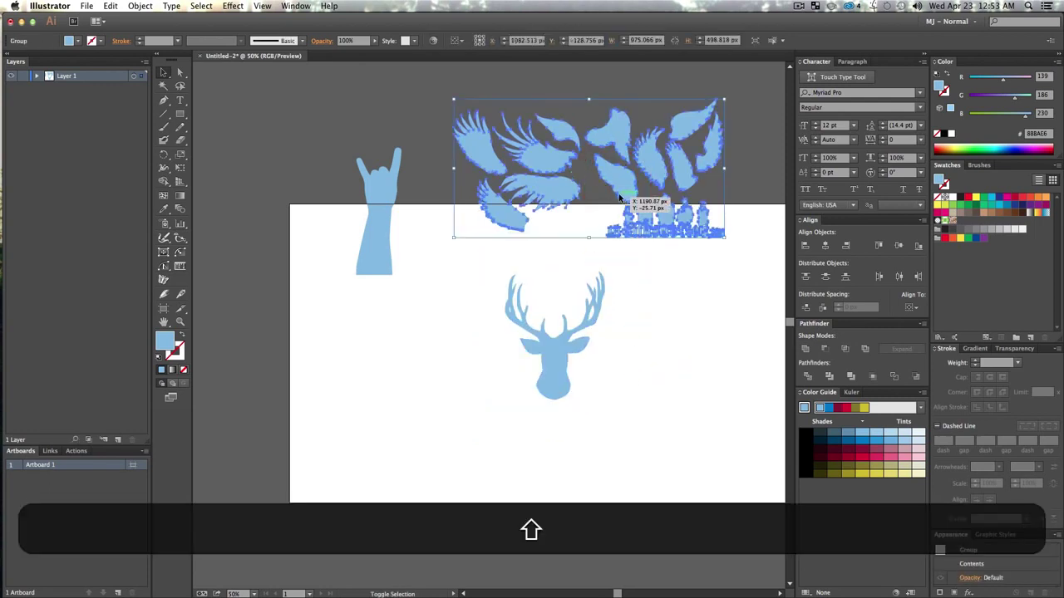
key("shift+super+g")
left_click(678, 315)
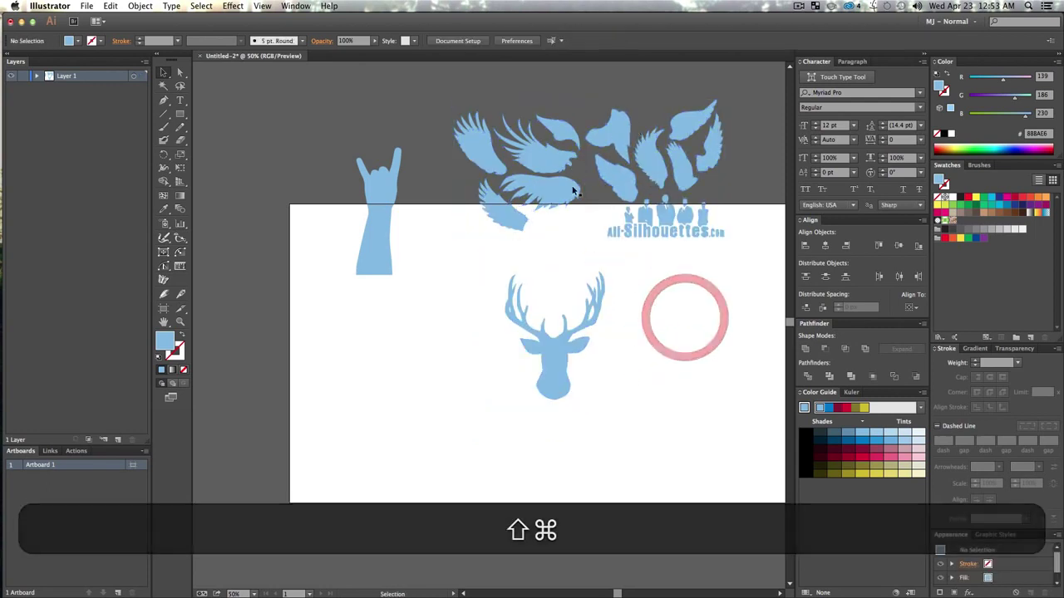
- Place the wing with long spread feathers against the deer head's left side and duplicate it to the right side
left_click(660, 283)
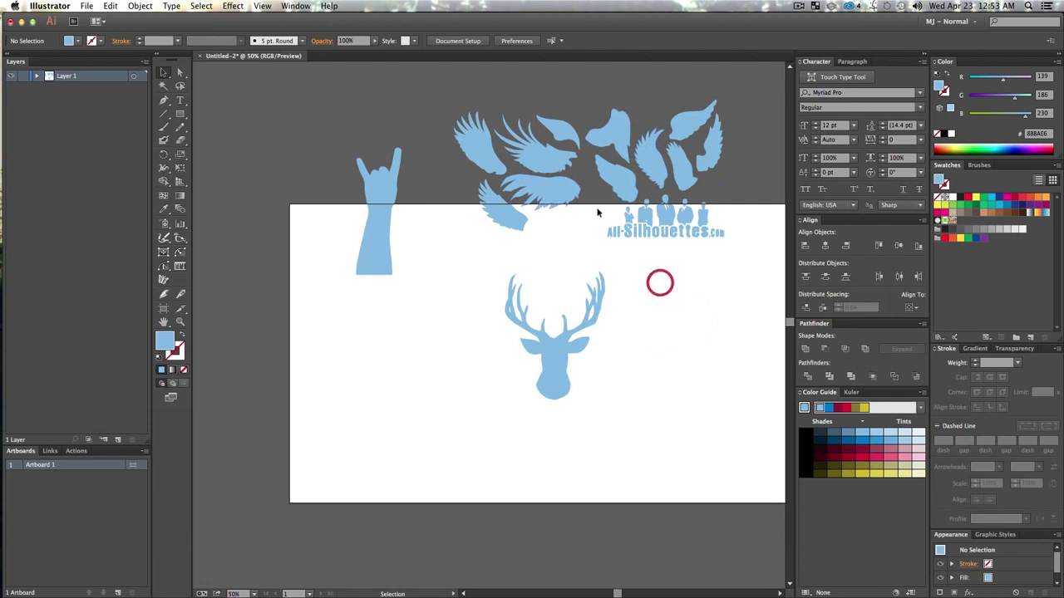
left_click_drag(553, 154, 530, 376)
left_click_drag(530, 376, 627, 387)
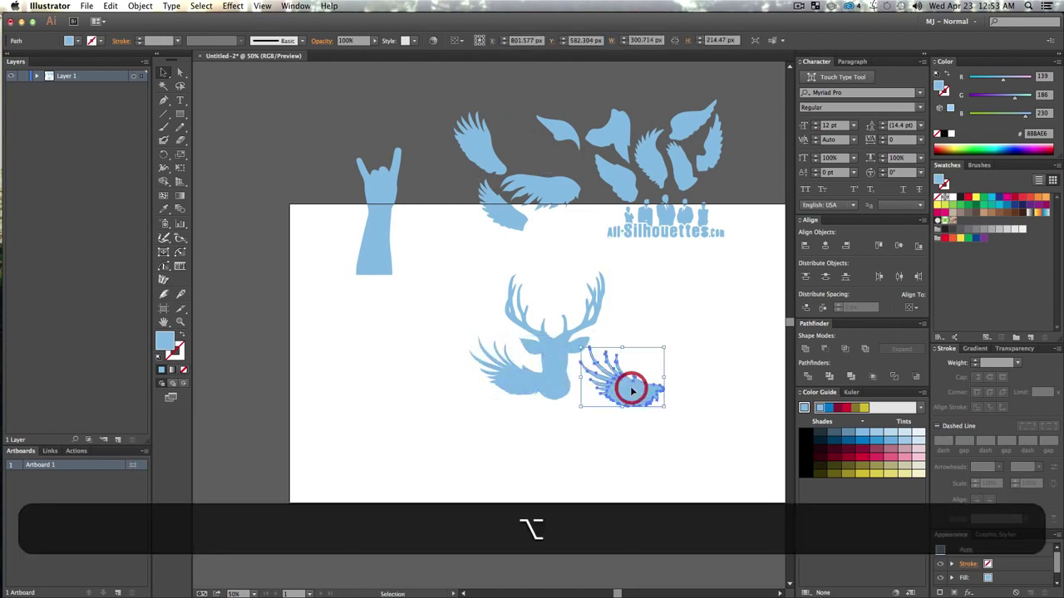
- Reflect the duplicated wing across the vertical axis and position it against the deer head's right side
right_click(632, 391)
mouse_move(677, 530)
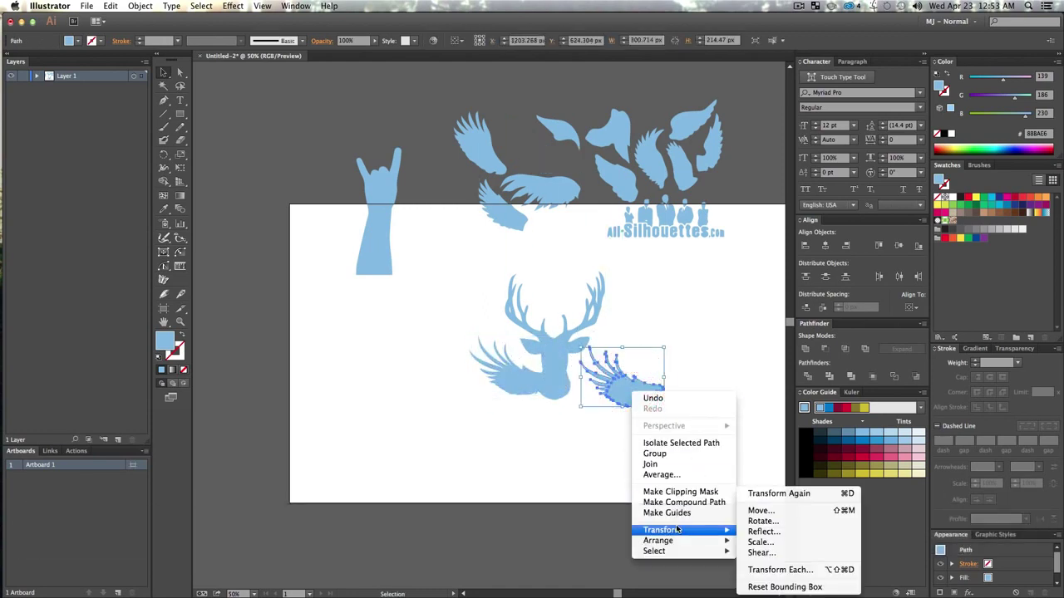
left_click(769, 531)
left_click(147, 236)
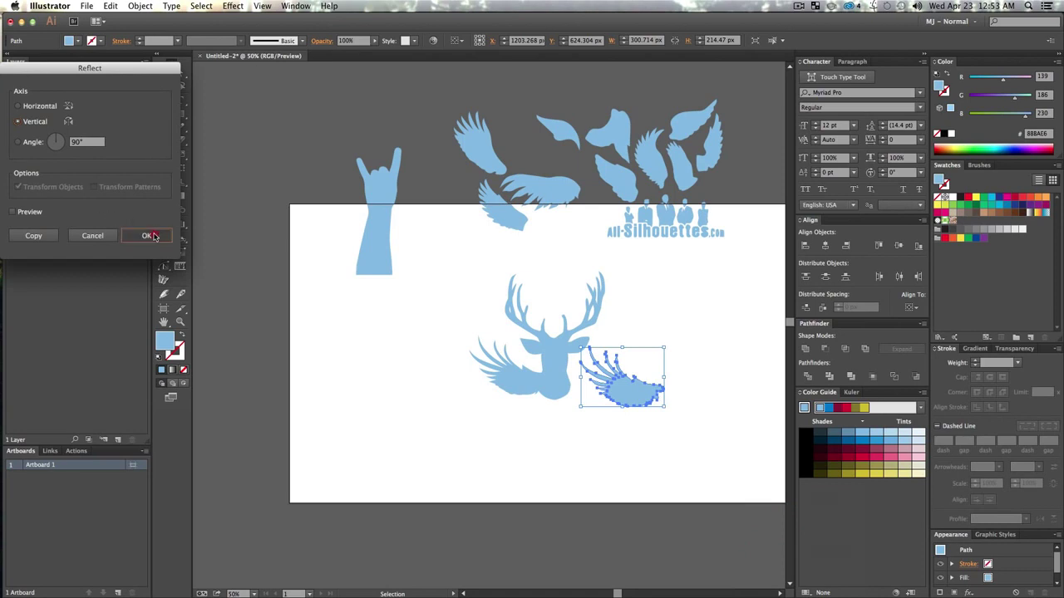
left_click_drag(636, 399, 564, 376)
key("v")
left_click(529, 414)
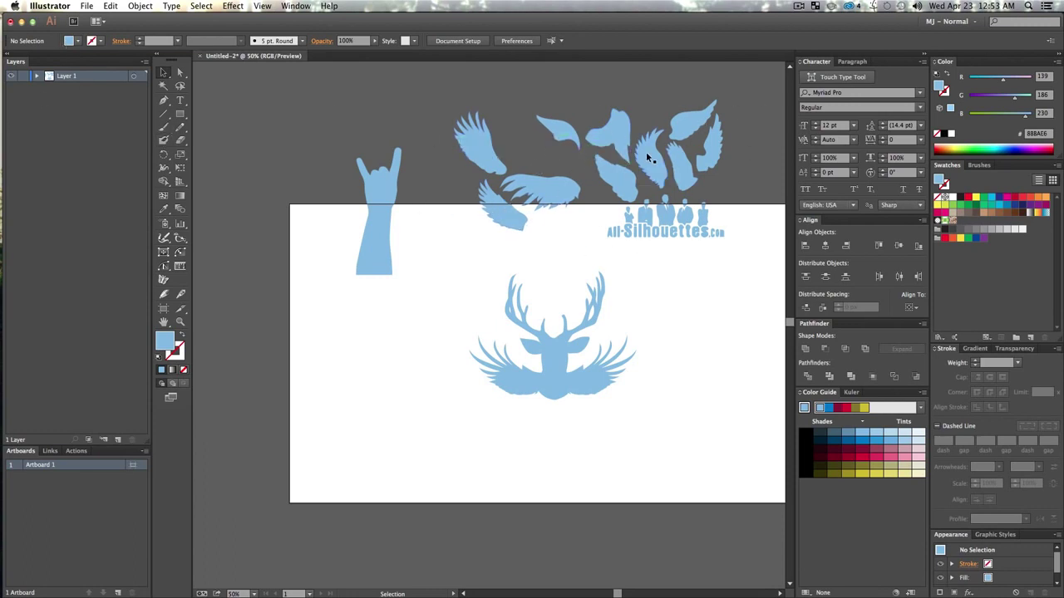
- Move the upright feathered wing to the deer head's left side, enlarge it proportionally and rotate it so that its feathers spread outward
left_click_drag(640, 155, 534, 292)
key("shift")
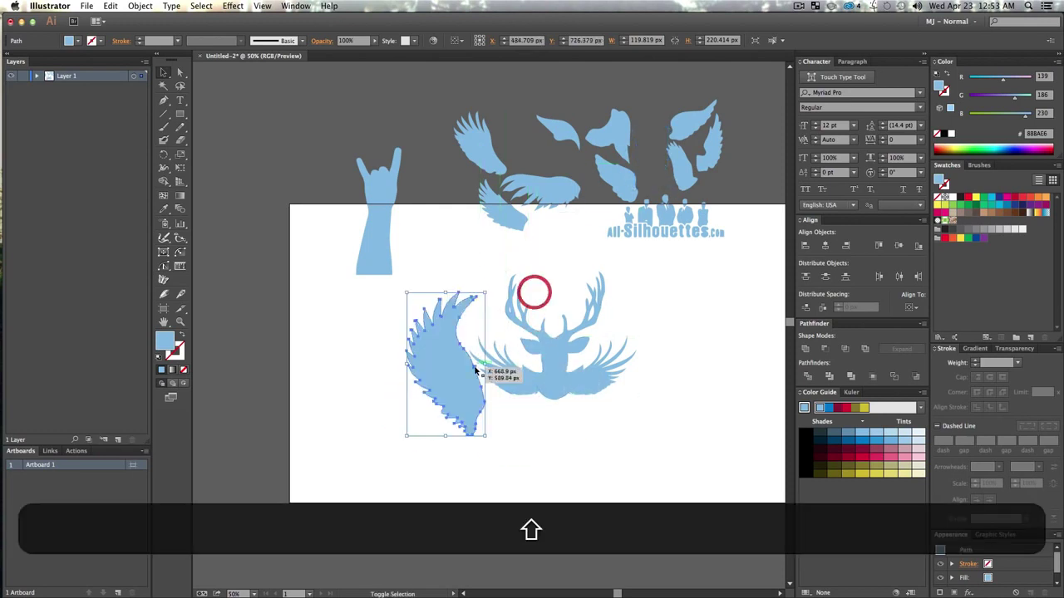
left_click_drag(440, 357, 454, 397)
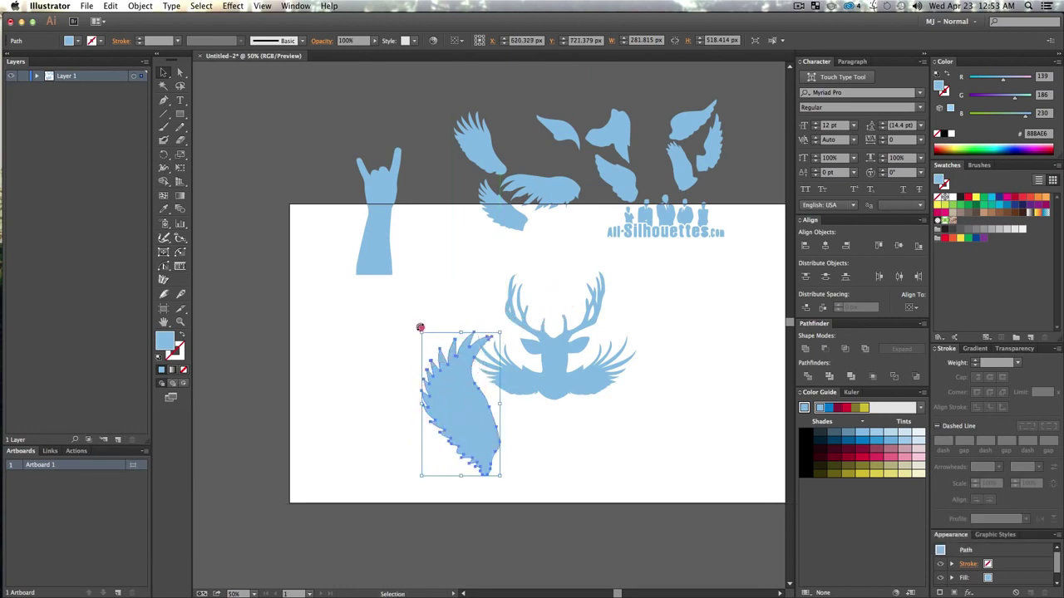
left_click_drag(420, 327, 379, 374)
key("v")
left_click_drag(479, 424, 506, 374)
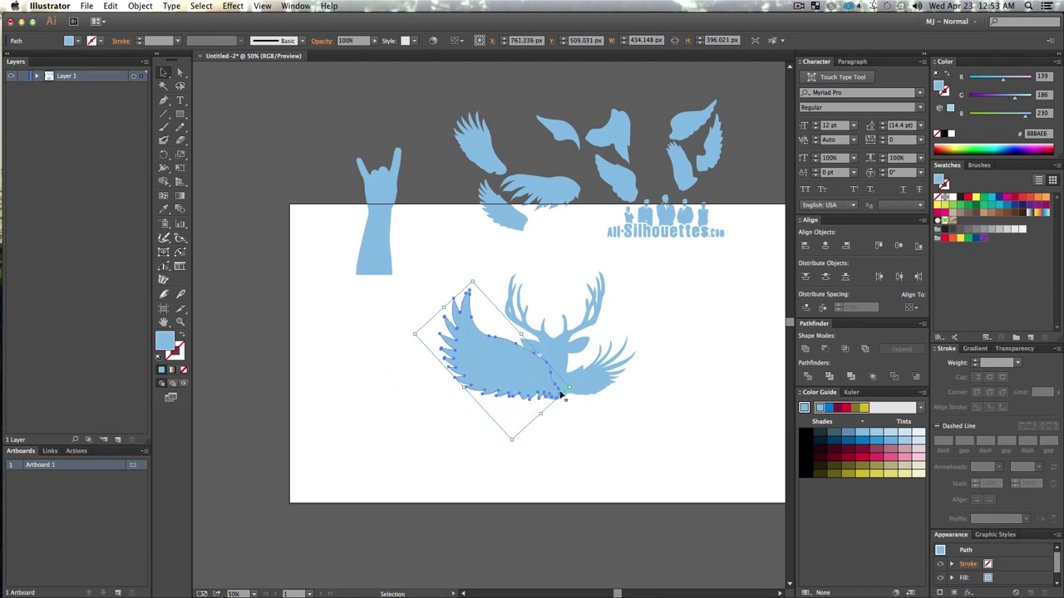
- Send the large left wing to the back and recolour it with the lighter blue tint RGB 185, 214, 240
key("super+shift+b")
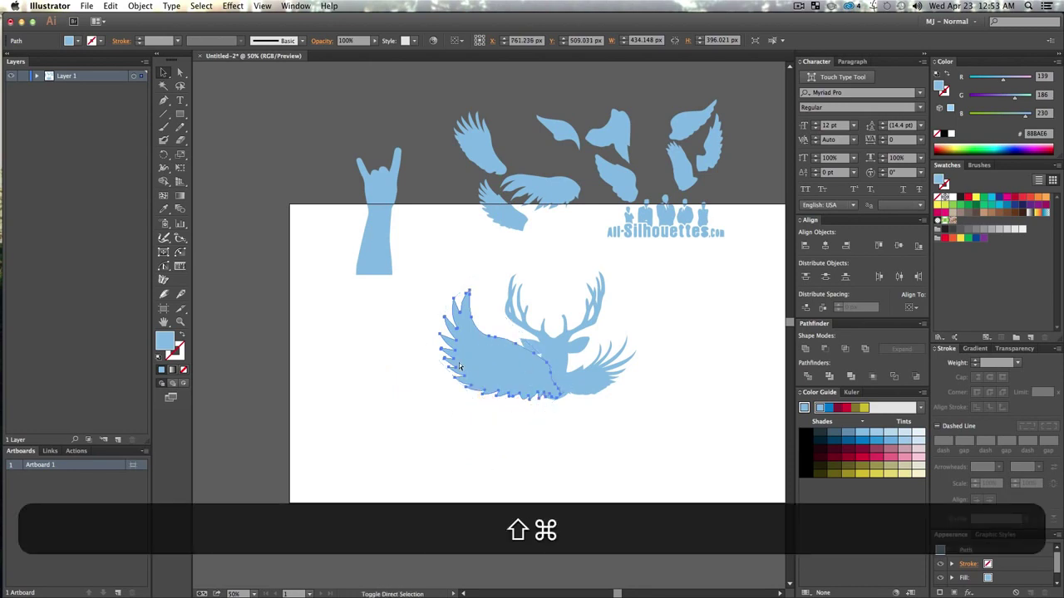
key("super+shift+bracketleft")
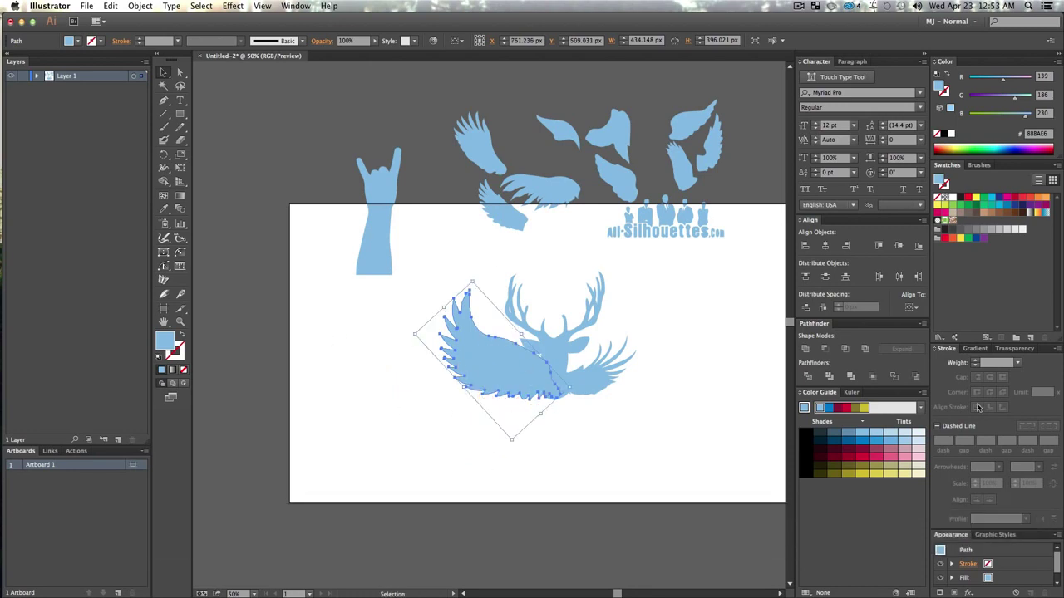
left_click(891, 436)
key("v")
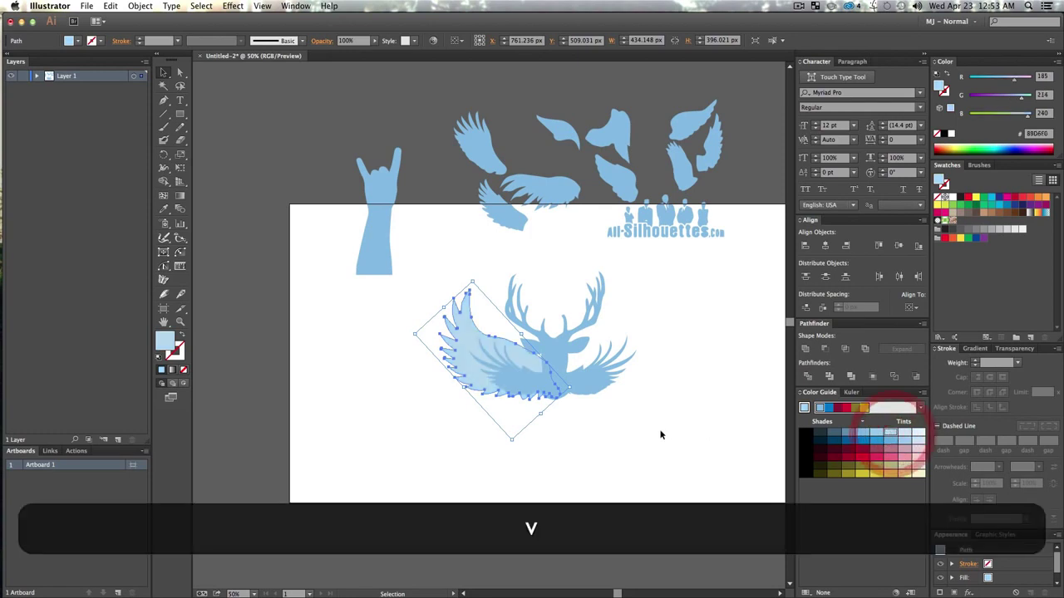
left_click(661, 432)
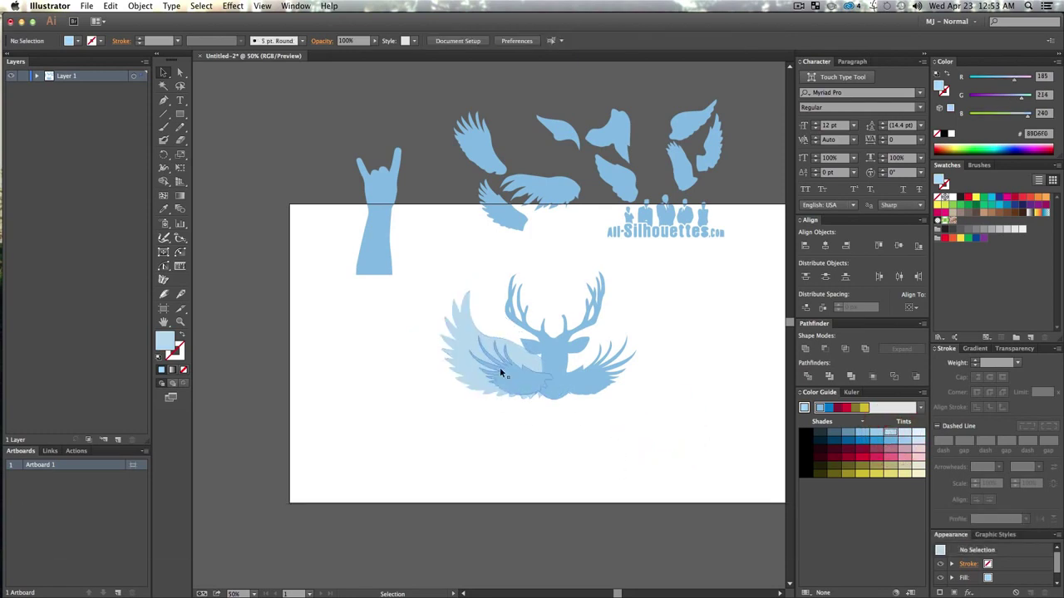
- Recolour the deer head with the slightly lighter blue tint RGB 162, 200, 235
left_click(550, 360)
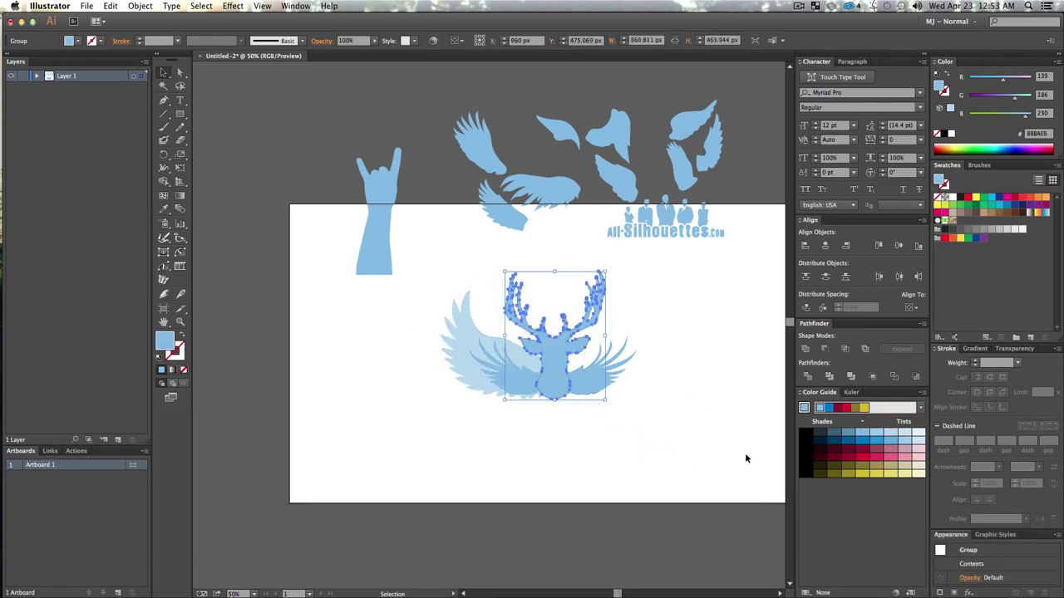
left_click(875, 436)
key("v")
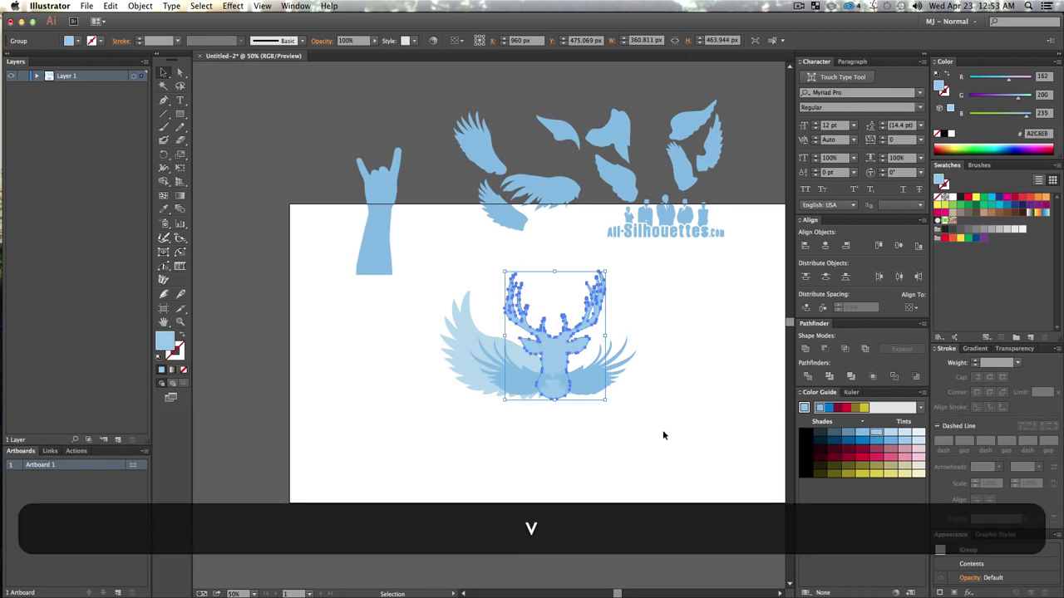
left_click(661, 429)
- Rearrange the stacking of the small left wing so that it sits behind the deer head but in front of the large wing
left_click(510, 381, "shift+super")
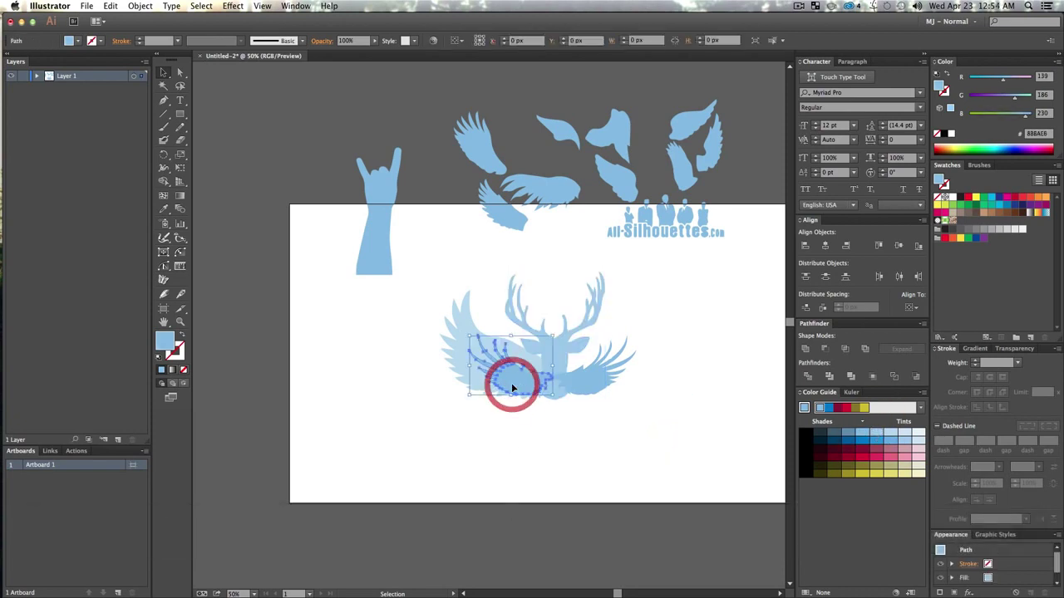
key("shift+super+bracketleft")
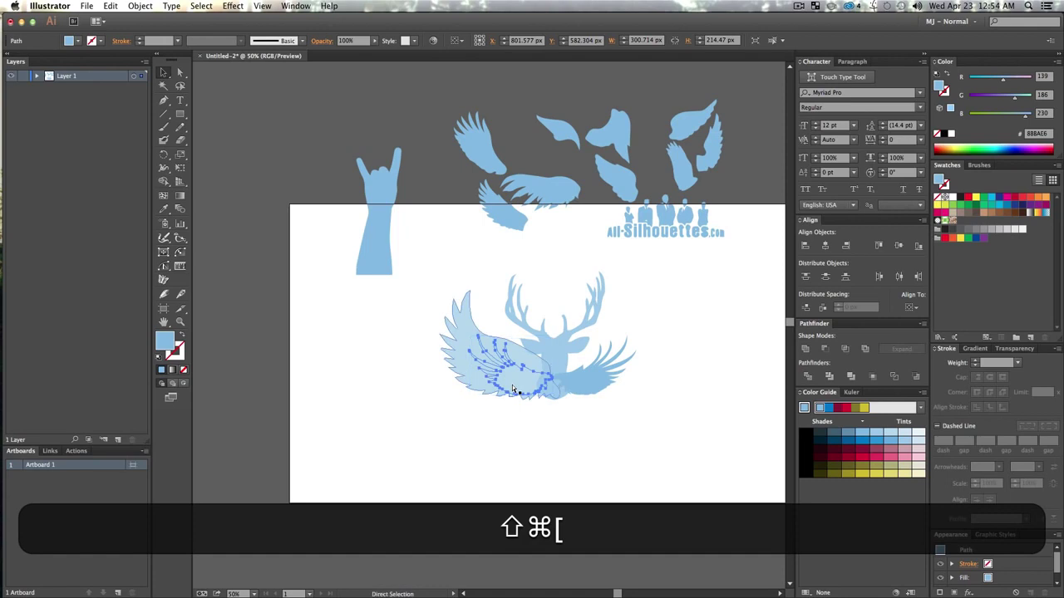
key("super+bracketright")
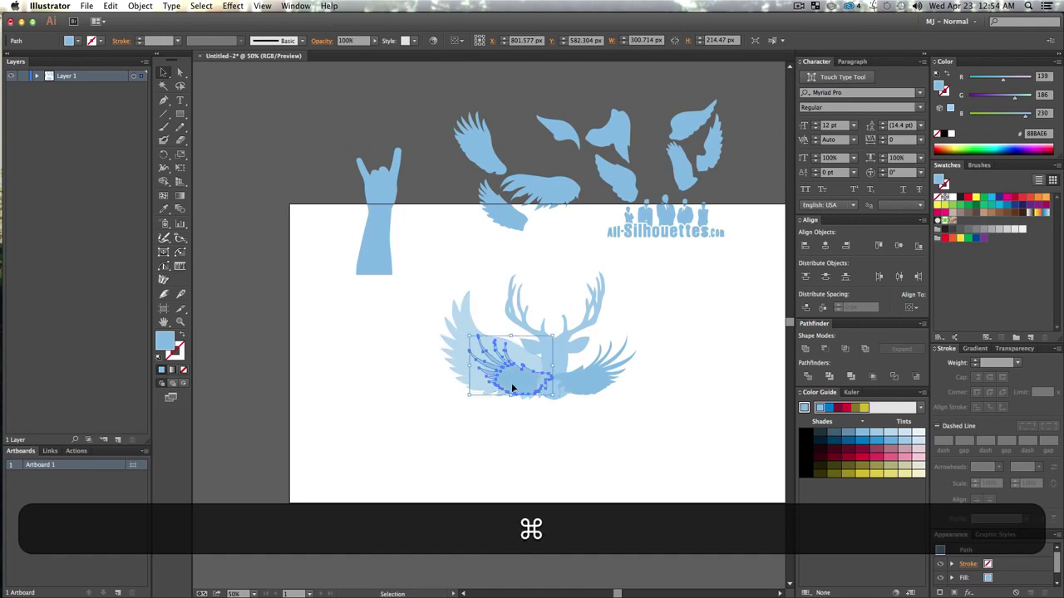
left_click(592, 383)
left_click(570, 461)
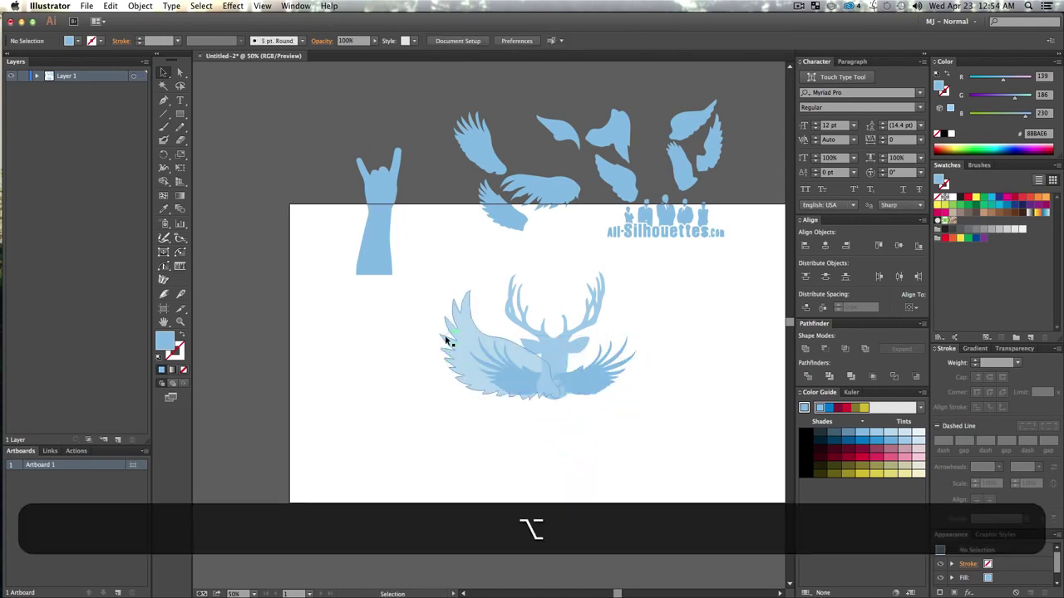
- Duplicate the large left wing, reflect the copy across the vertical axis and position it against the deer head's right side
left_click_drag(463, 335, 637, 325)
right_click(674, 352)
mouse_move(705, 493)
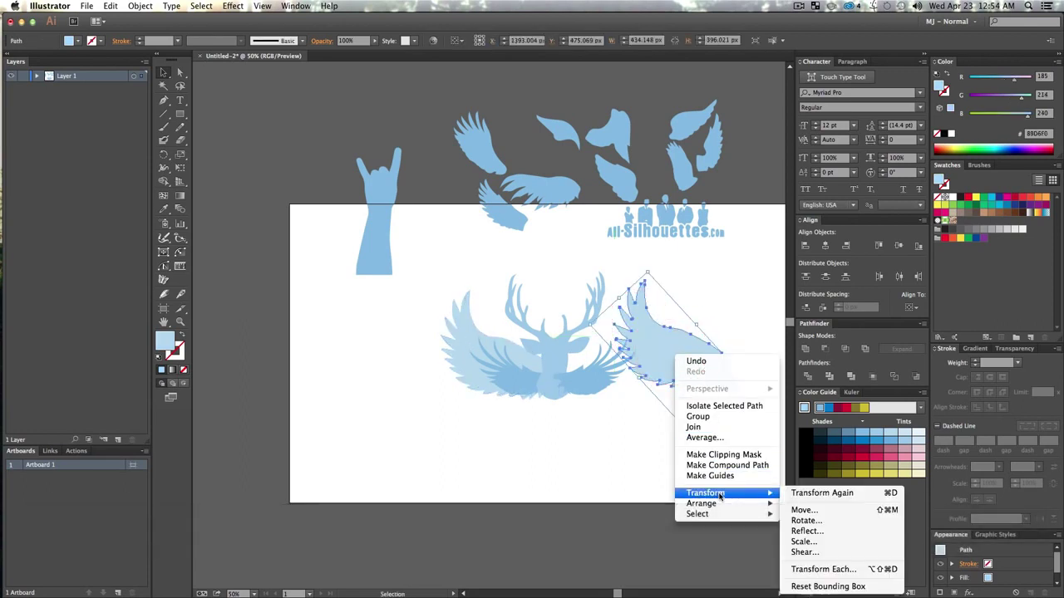
left_click(831, 530)
left_click(147, 232)
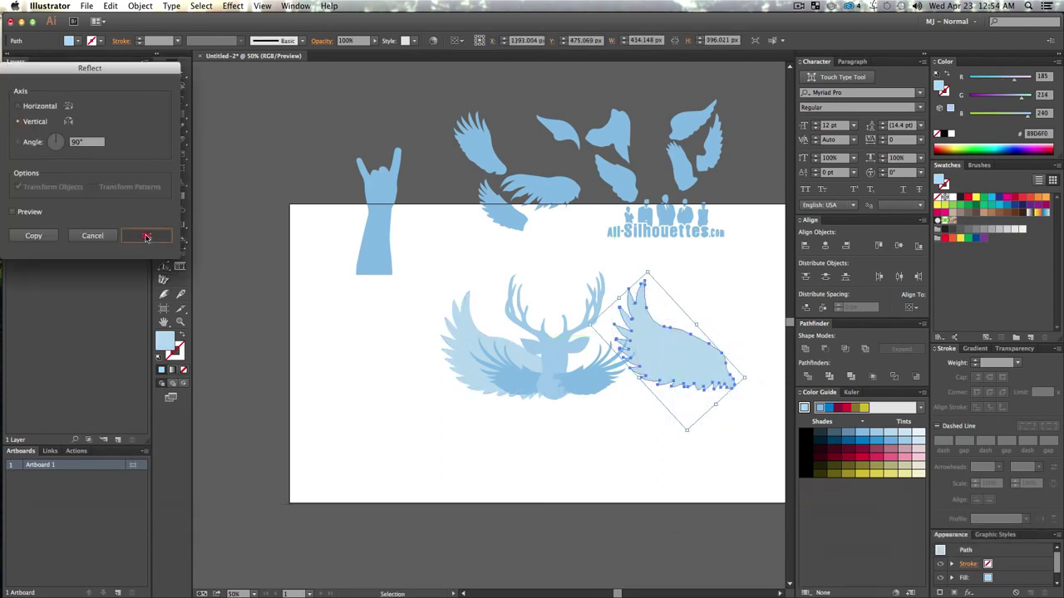
left_click_drag(655, 374, 586, 380)
key("v")
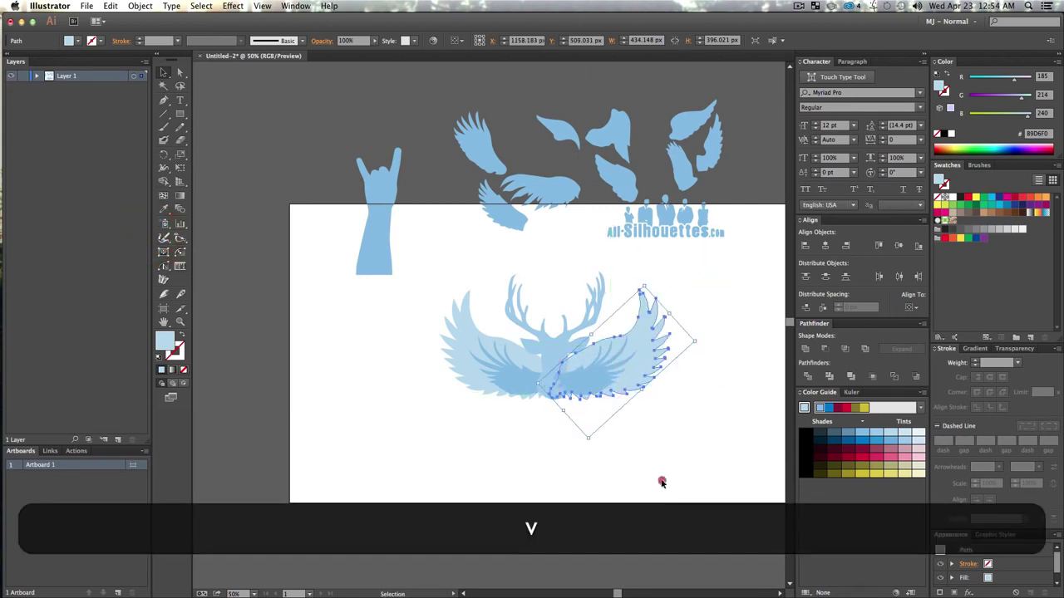
left_click(662, 476)
- Send the small right wing backward behind the deer head and nudge the large right wing into alignment
left_click(571, 374)
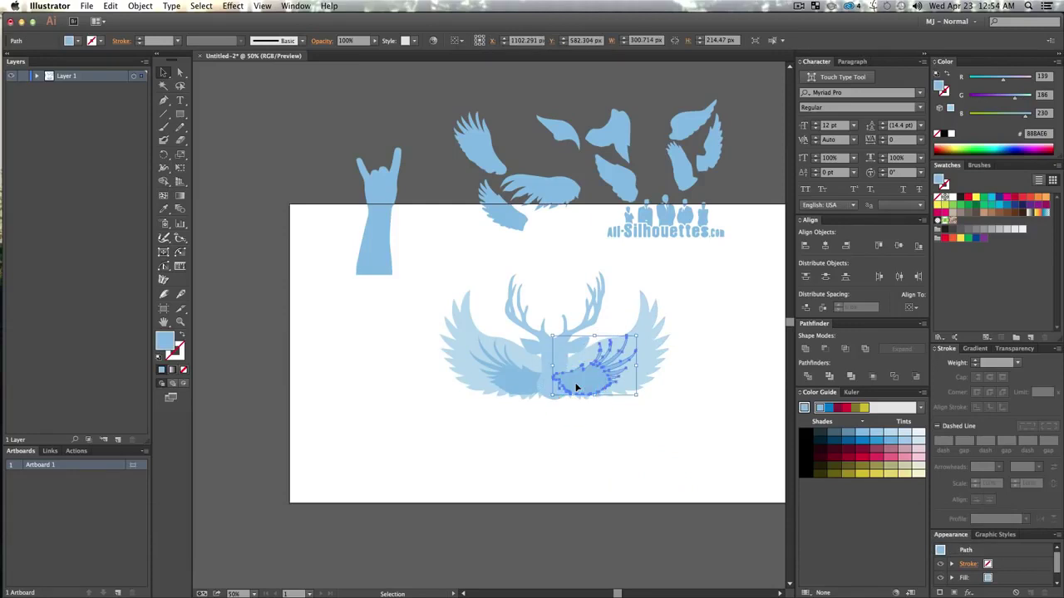
key("super+bracketleft")
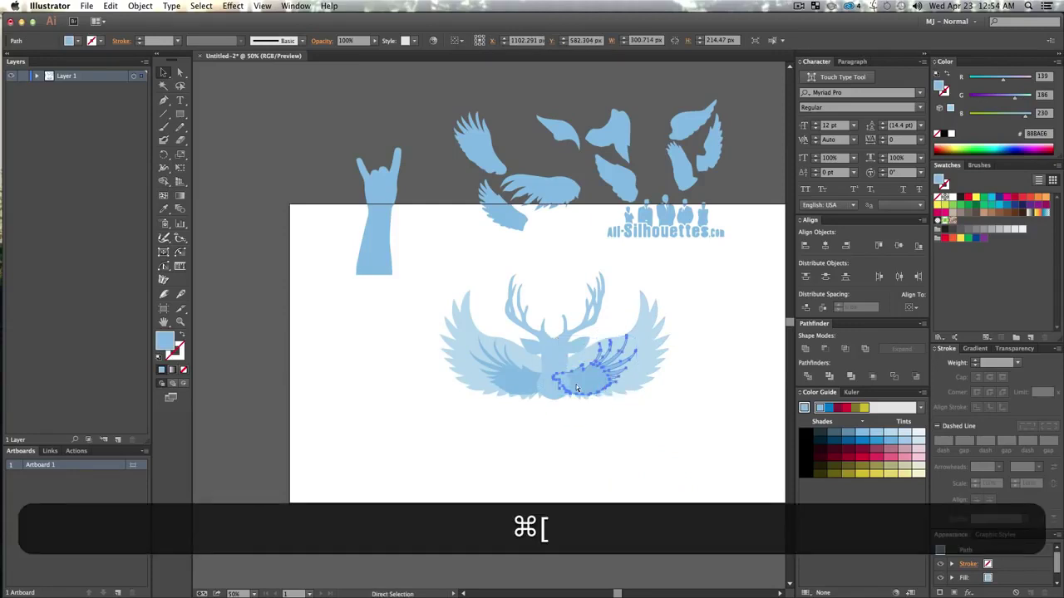
key("v")
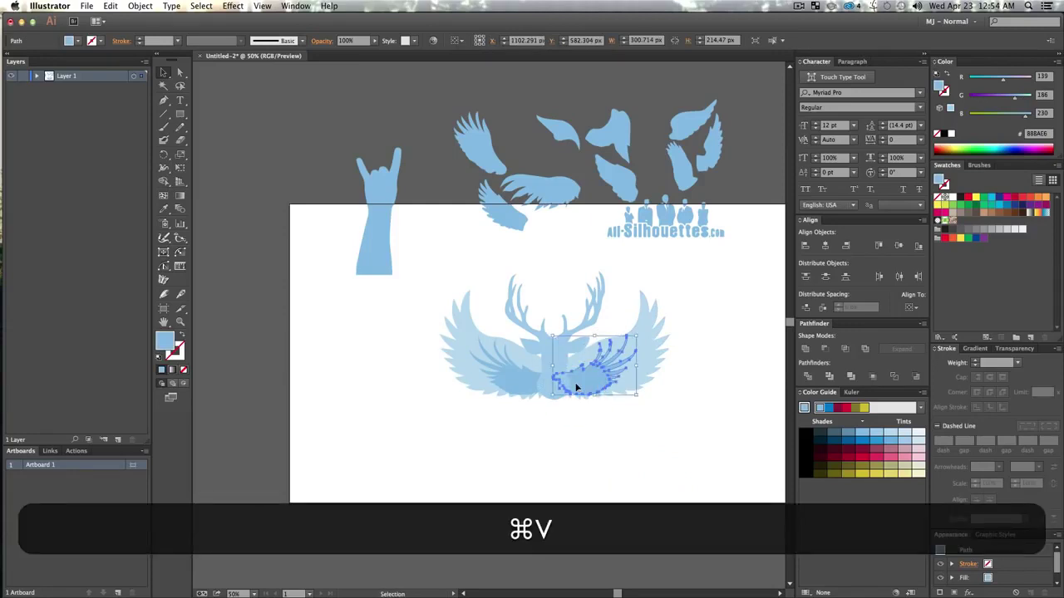
left_click(586, 479)
left_click_drag(631, 375, 633, 374)
left_click(652, 428)
key("v")
left_click(657, 432)
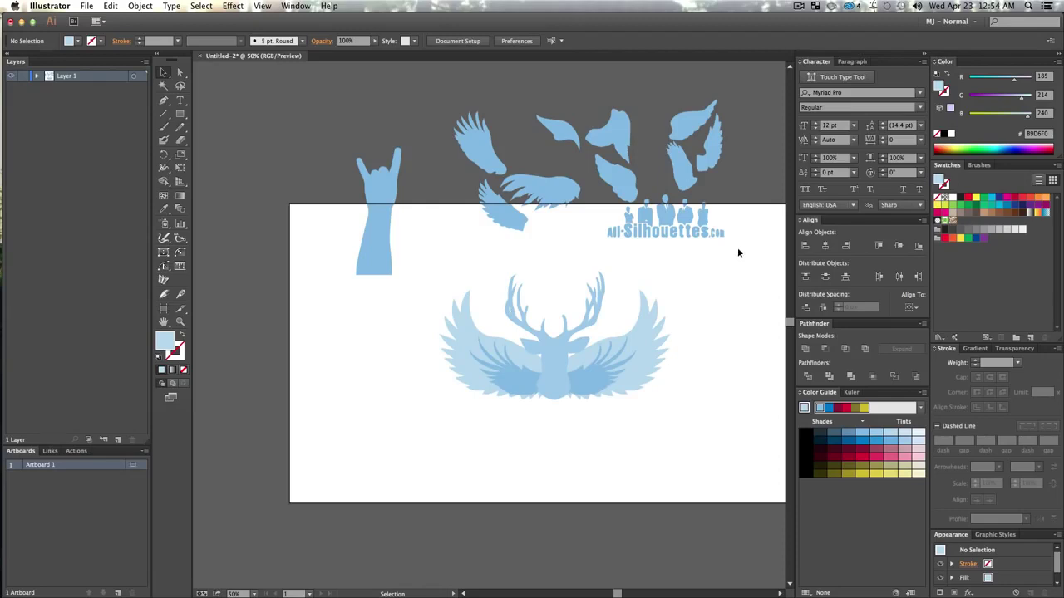
- Delete the unused wing silhouettes and the All-Silhouettes.com logo above the artboard
left_click_drag(753, 240, 522, 134)
left_click_drag(434, 93, 432, 90)
key("Delete")
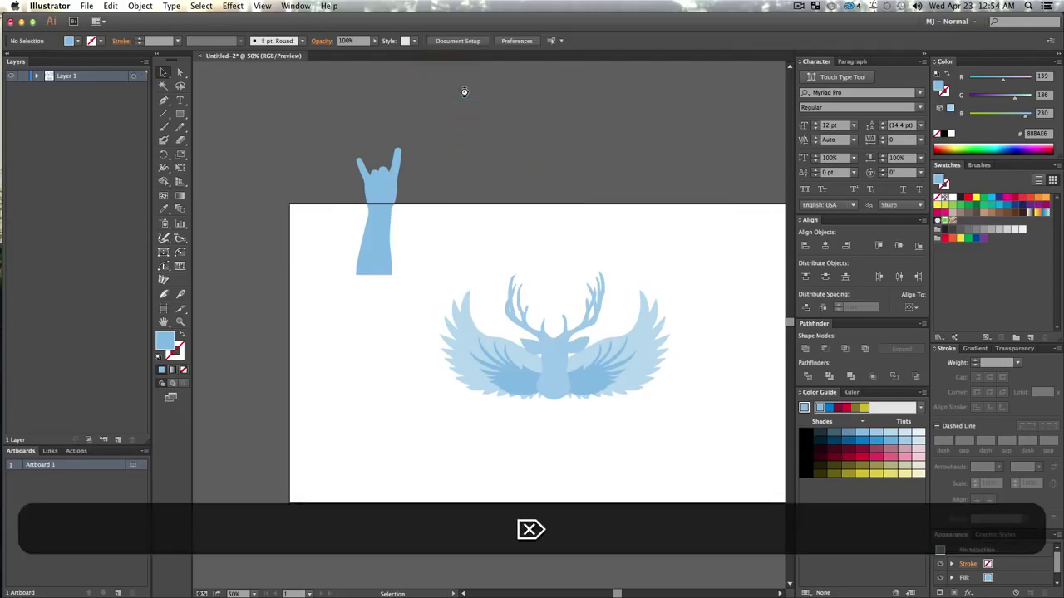
left_click(475, 197)
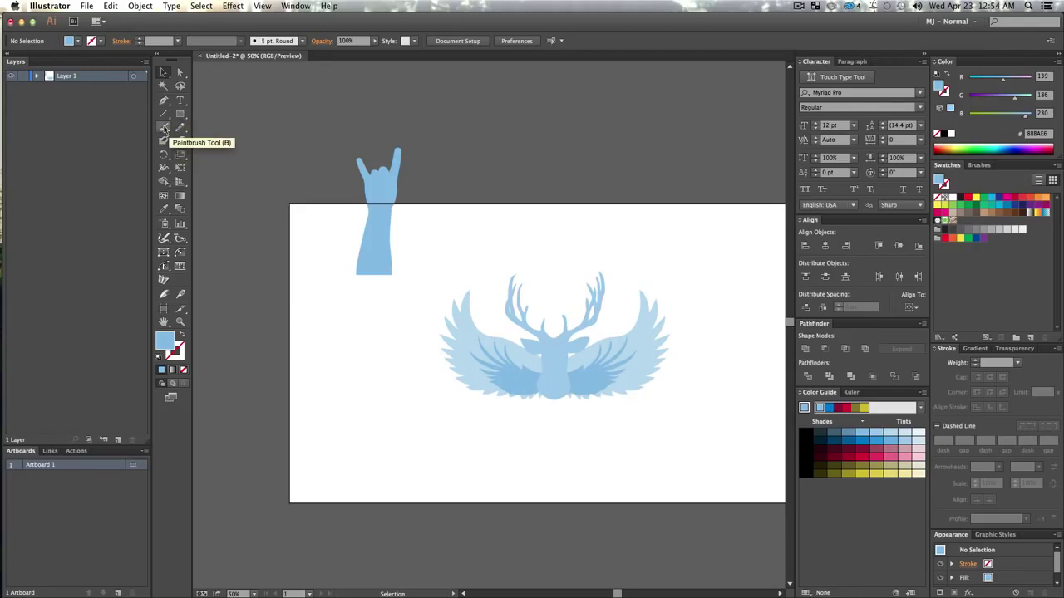
- Move the hand over the lower part of the right wings, rotate it to point outward and enlarge it
left_click(389, 190)
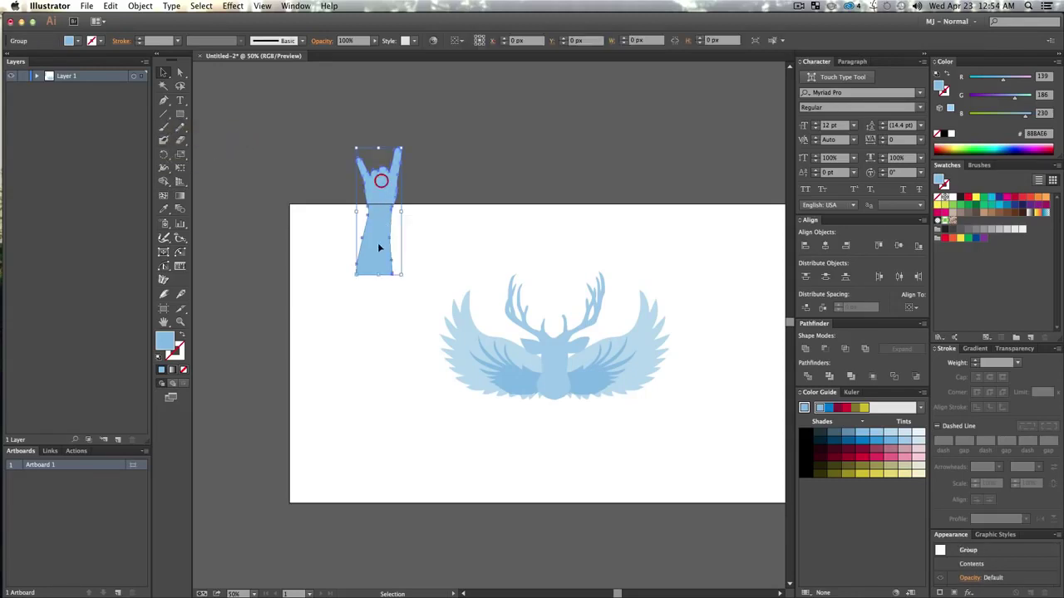
left_click_drag(383, 190, 687, 402)
left_click_drag(719, 359, 739, 408)
left_click_drag(674, 427, 696, 363)
left_click_drag(633, 381, 640, 394)
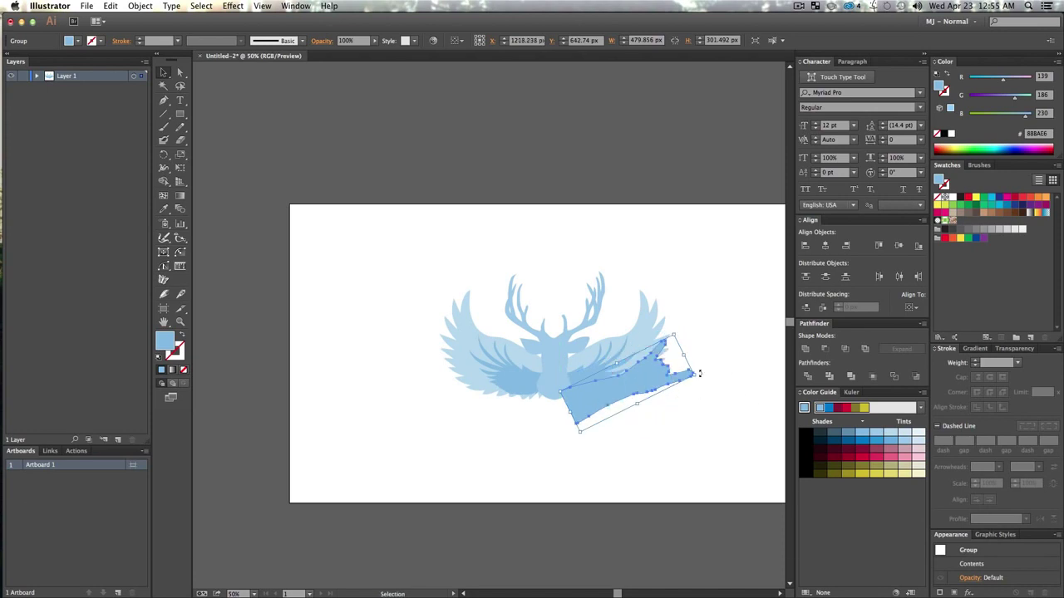
mouse_move(699, 374)
left_mouse_down()
mouse_move(717, 380)
mouse_move(714, 372)
left_mouse_up()
mouse_move(637, 390)
left_mouse_down()
mouse_move(645, 391)
mouse_move(641, 379)
left_mouse_up()
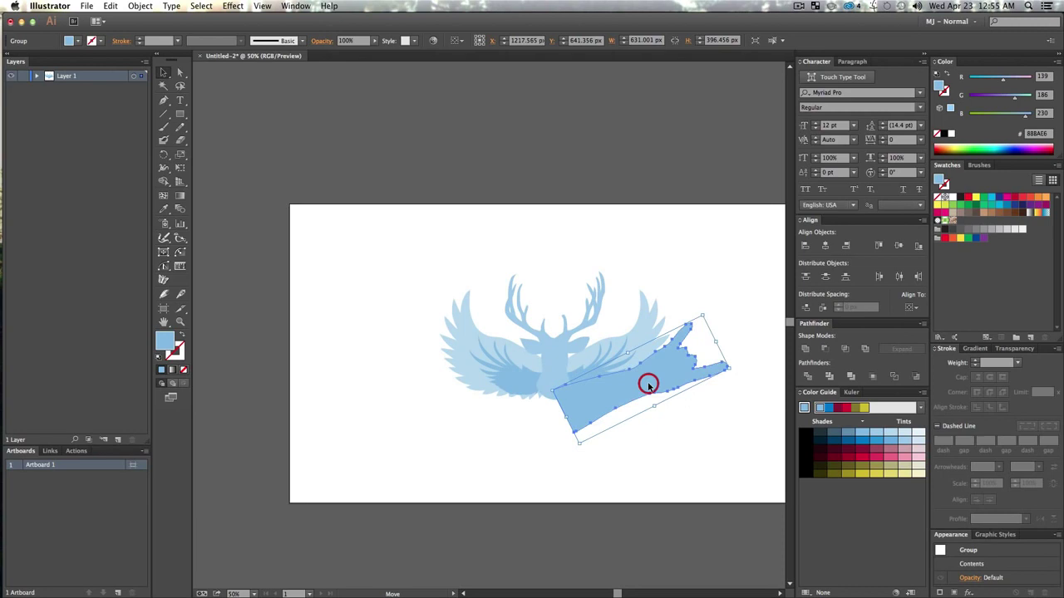
- Rotate the hand to a flatter angle and move it down so that it extends below the right wings
left_click(677, 433)
left_click(647, 386)
left_click_drag(734, 372, 737, 399)
left_click_drag(680, 381, 680, 423)
key("v")
left_click(736, 466)
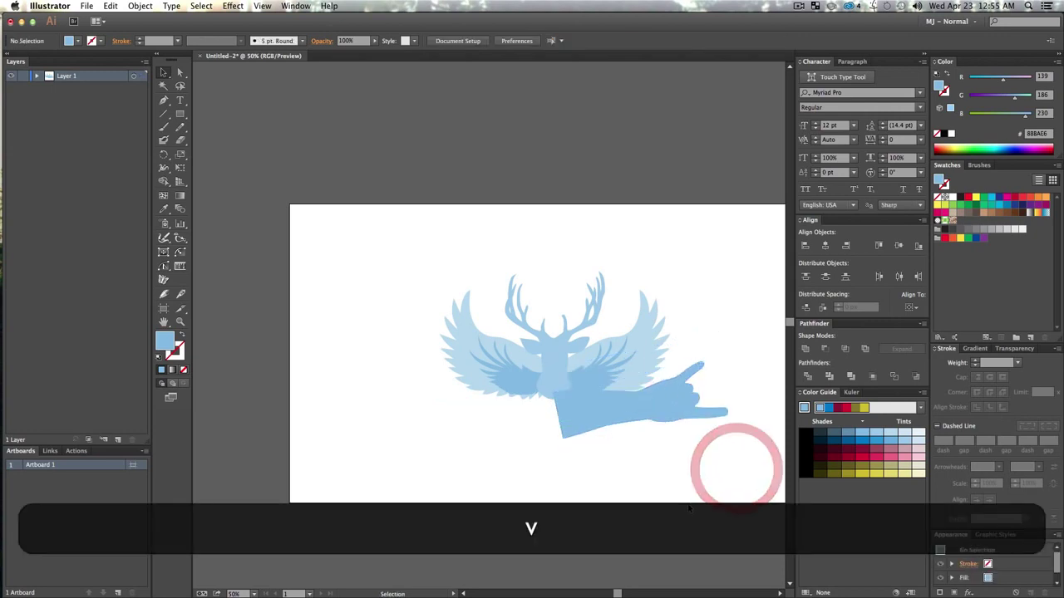
- Scale the hand down proportionally so that its fingers reach only slightly past the right wing
left_click(655, 418)
key("shift")
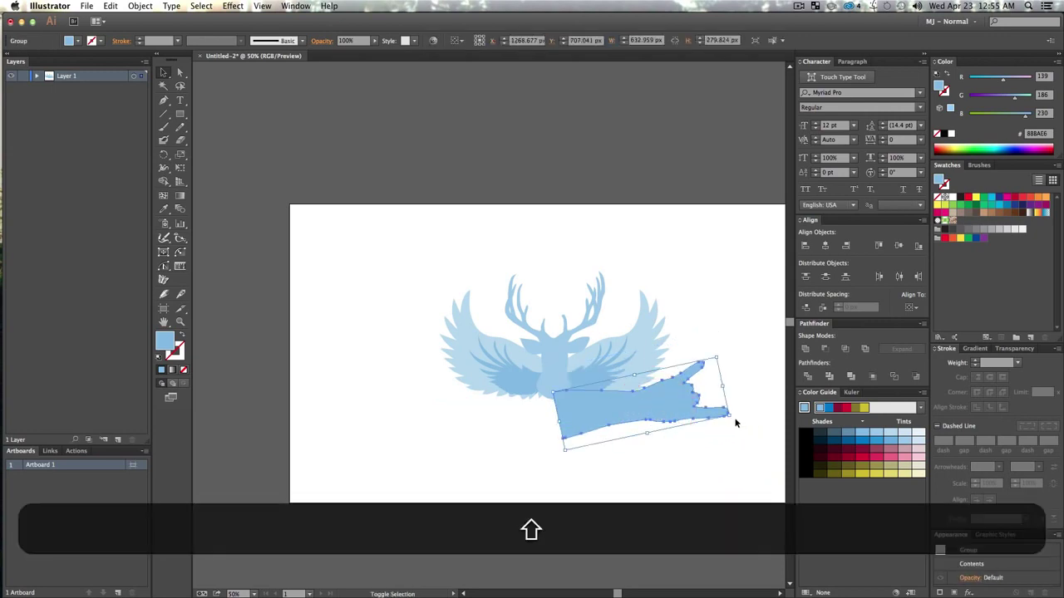
left_click_drag(730, 418, 700, 405)
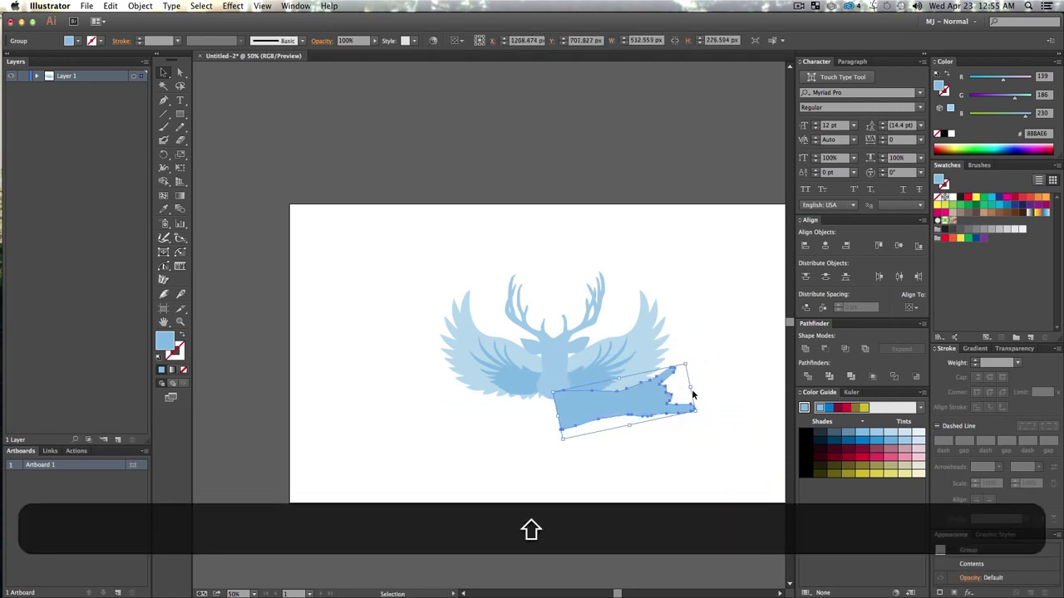
key("v")
left_click(714, 467)
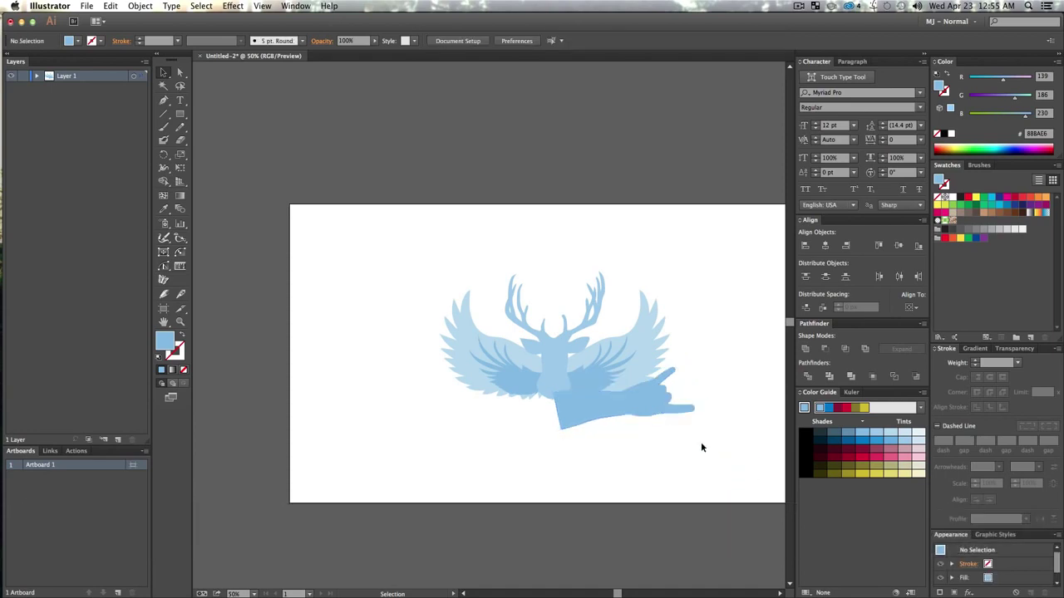
- Tilt the hand slightly upward and shift it up closer to the right wings
left_click(652, 397)
left_click_drag(652, 398, 689, 356)
left_click_drag(630, 399, 631, 391)
key("v")
left_click(655, 457)
left_click(639, 450)
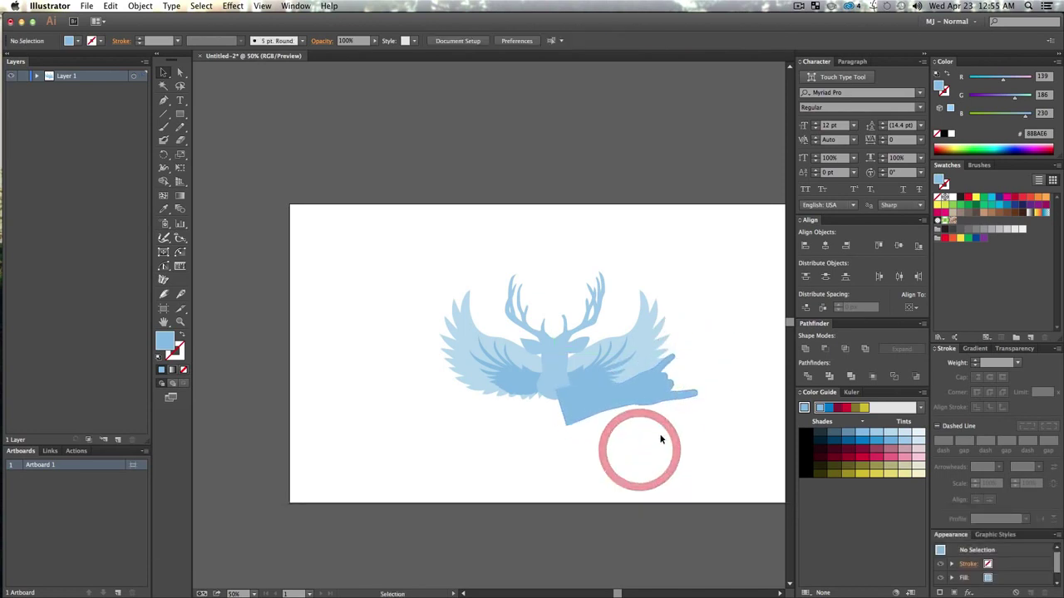
- Try several blue shades on the hand and recolour it with the very light tint D1E3F5
left_click(641, 396)
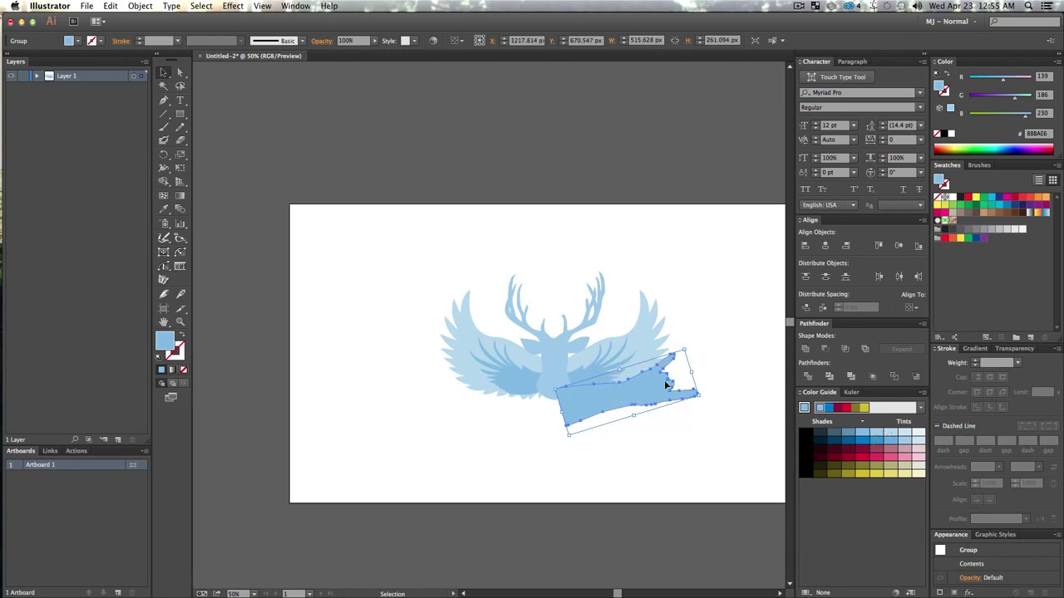
left_click(876, 439)
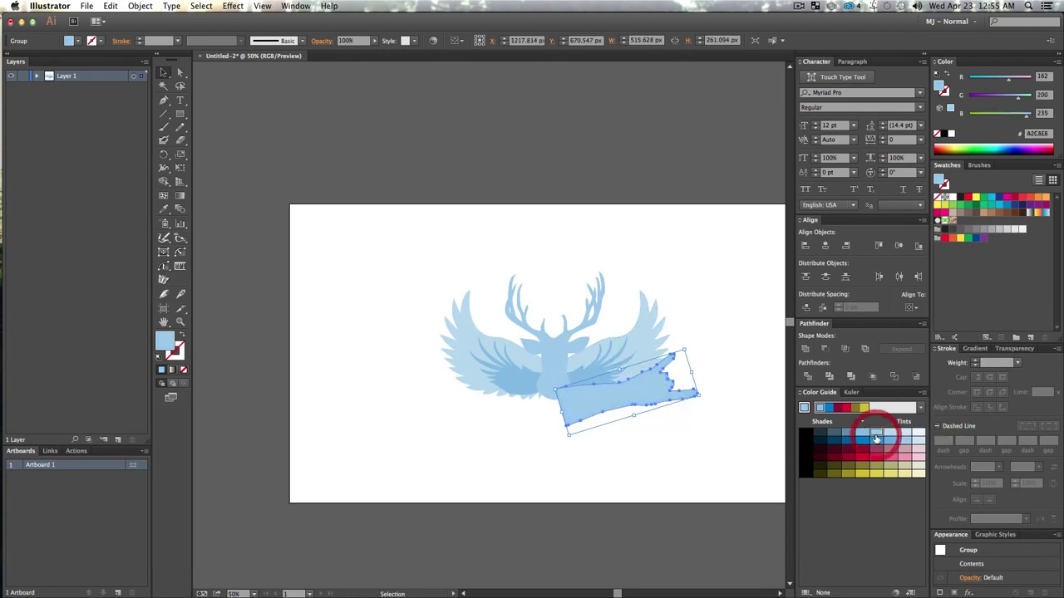
left_click(849, 435)
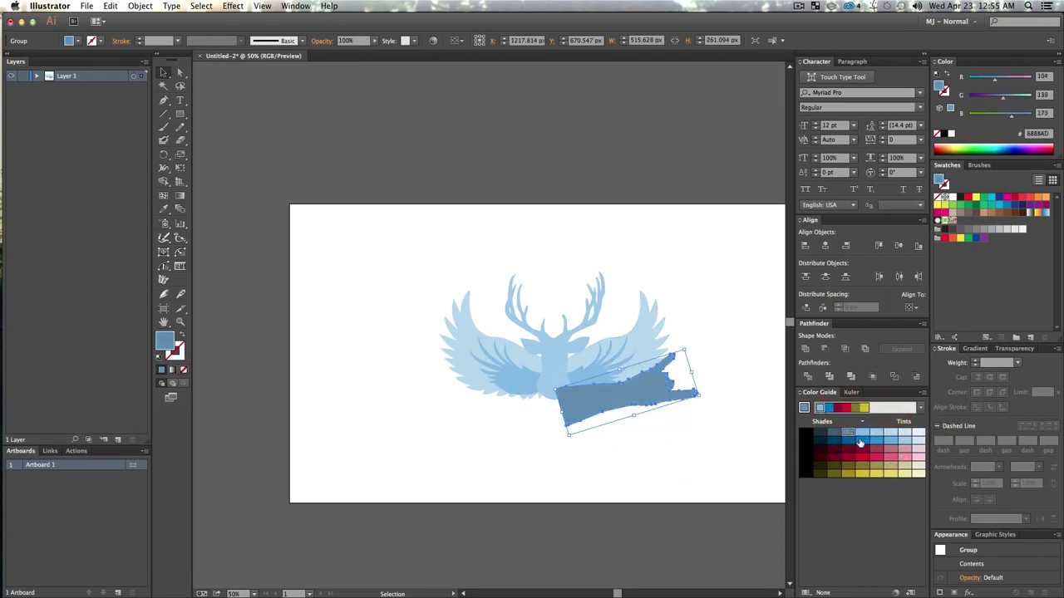
left_click(864, 438)
left_click(889, 438)
left_click(895, 433)
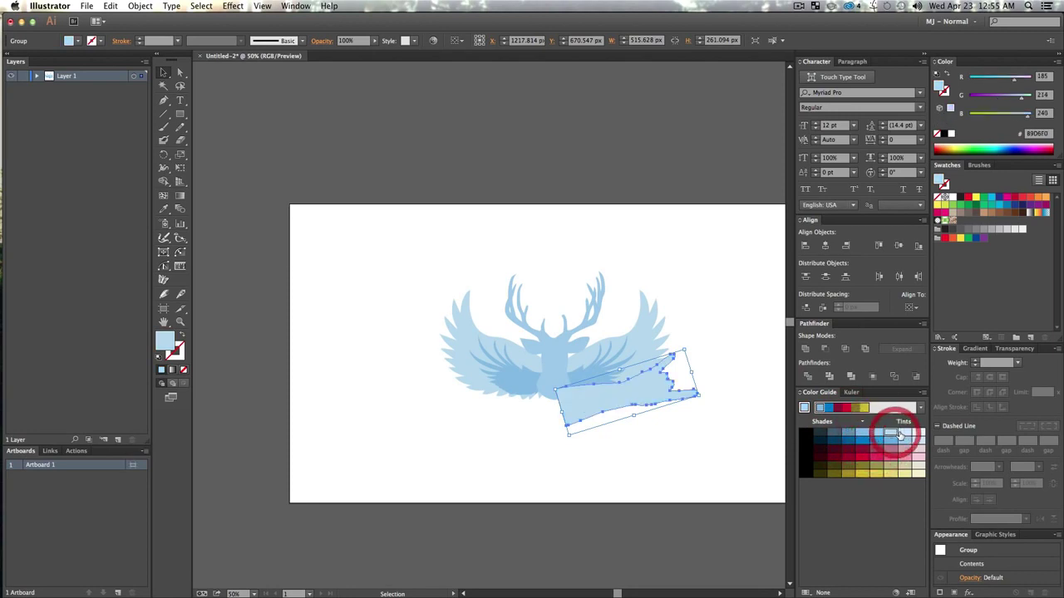
left_click(902, 433)
key("v")
left_click(710, 455)
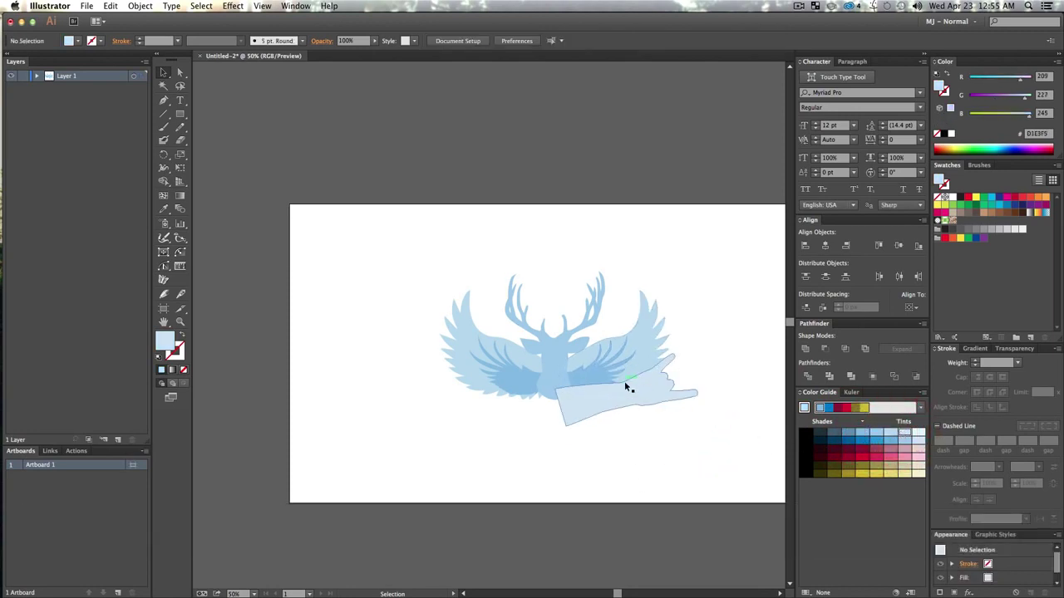
- Duplicate the light-blue hand over the left wings and reflect the copy across the vertical axis
left_click_drag(658, 394, 501, 396)
right_click(490, 398)
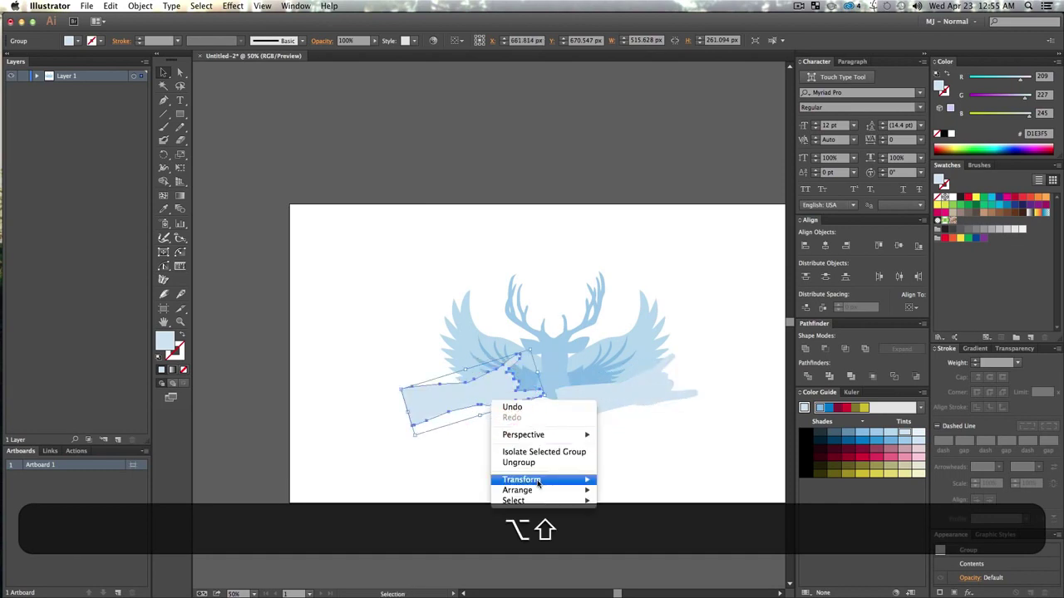
mouse_move(532, 480)
left_click(632, 518)
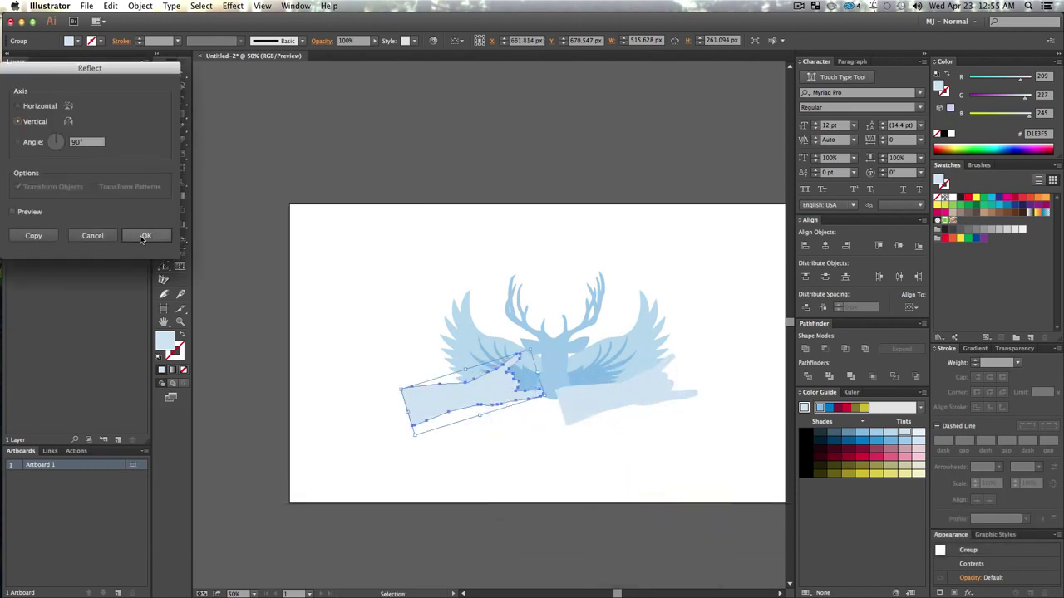
left_click(140, 239)
- Move the reflected hand below the left wings so that it mirrors the right hand about the deer head
left_click_drag(519, 411, 577, 418)
left_click(593, 445)
key("v")
left_click(613, 468)
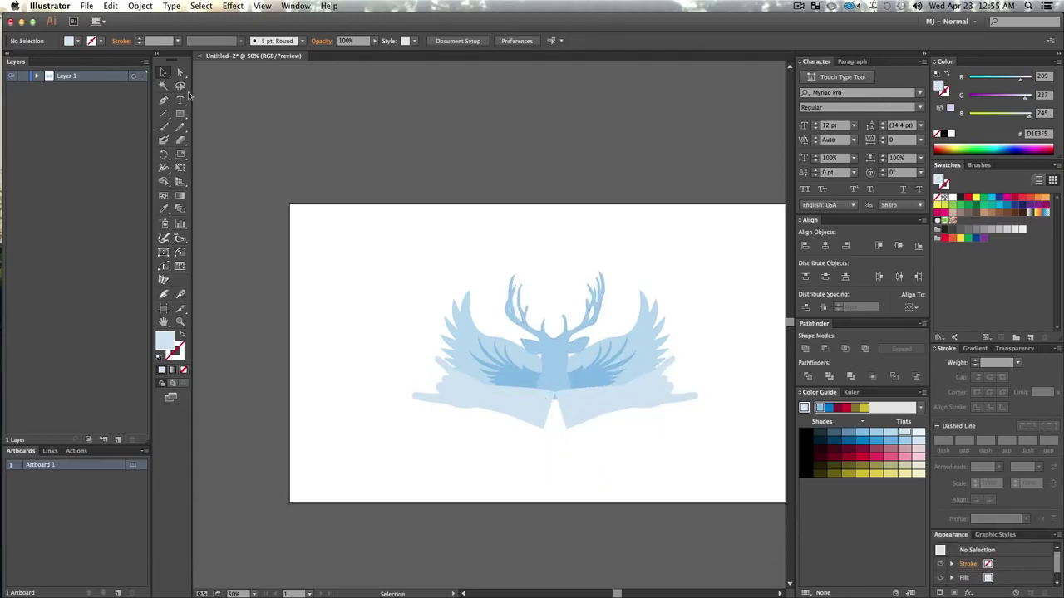
- Draw a circle about 142 px in diameter between the tops of the antlers with the Ellipse tool
key("z")
double_click(556, 398)
key("space")
left_click_drag(461, 204, 563, 396)
key("v")
left_click(491, 132)
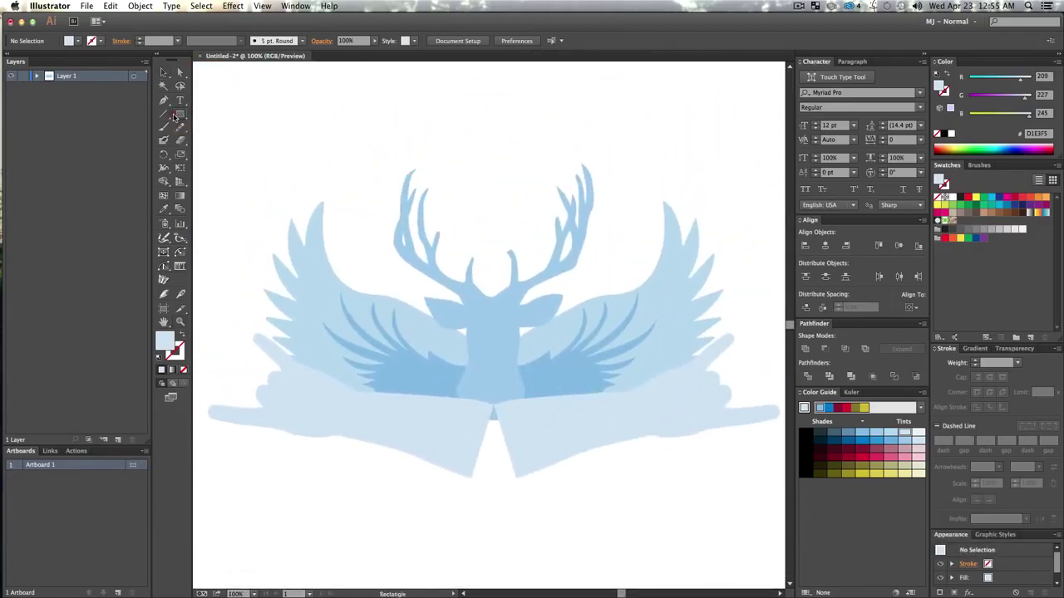
left_click_drag(176, 116, 237, 137)
left_click_drag(439, 129, 517, 177)
key("shift")
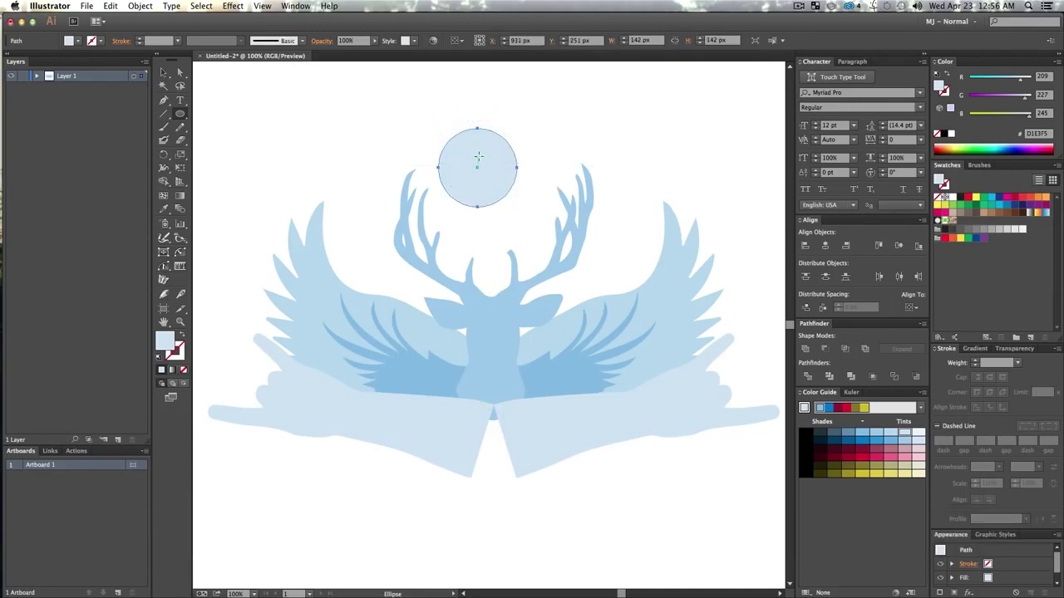
- Try flattening the circle by moving its top anchor point down, and undo the change
key("v")
key("a")
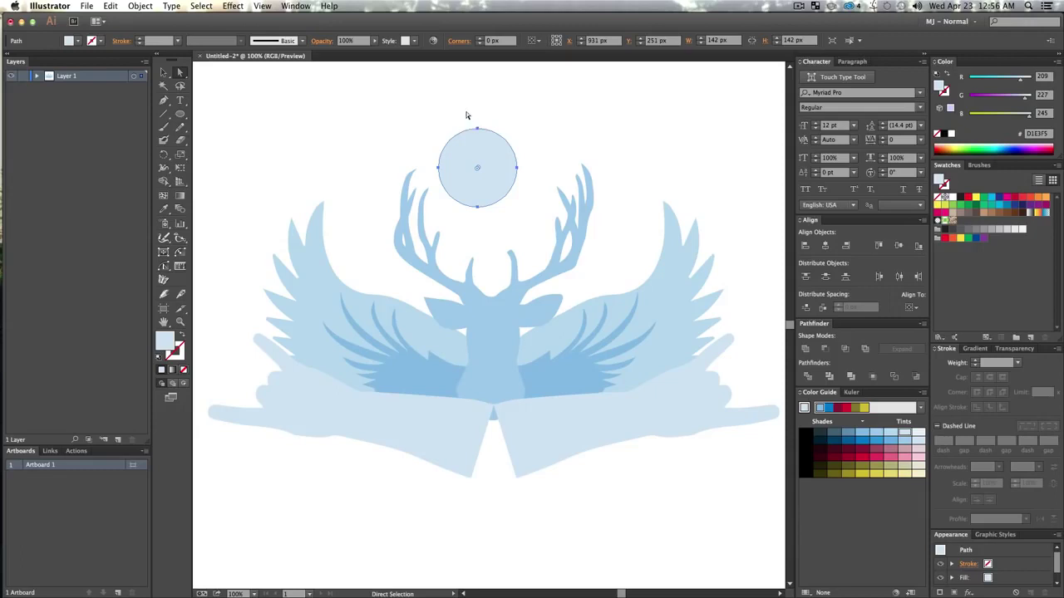
mouse_move(486, 145)
left_mouse_down()
mouse_move(479, 131)
mouse_move(480, 144)
left_mouse_up()
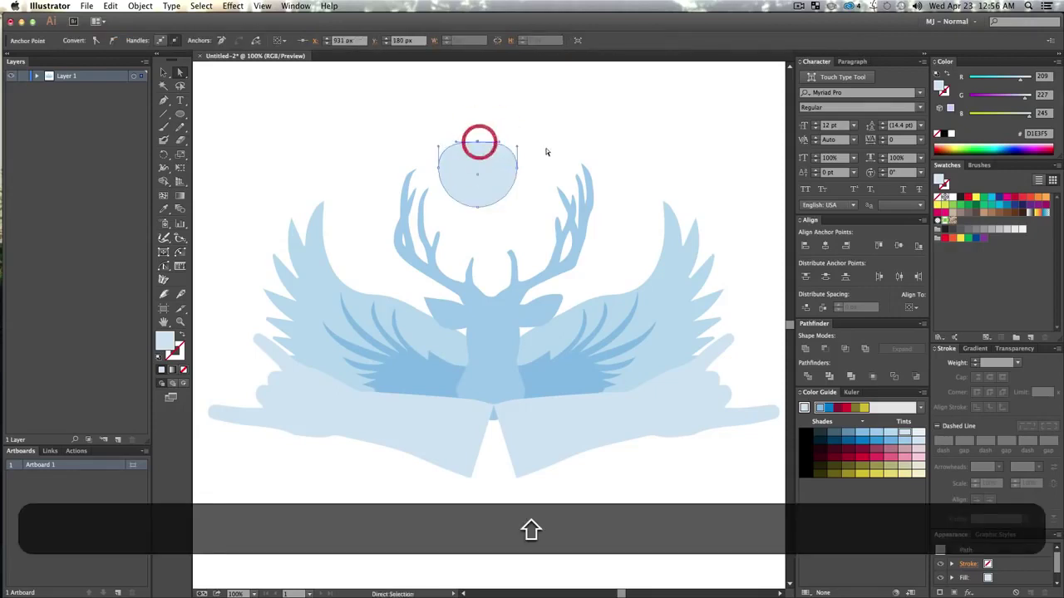
key("super+shift+z")
key("super+z")
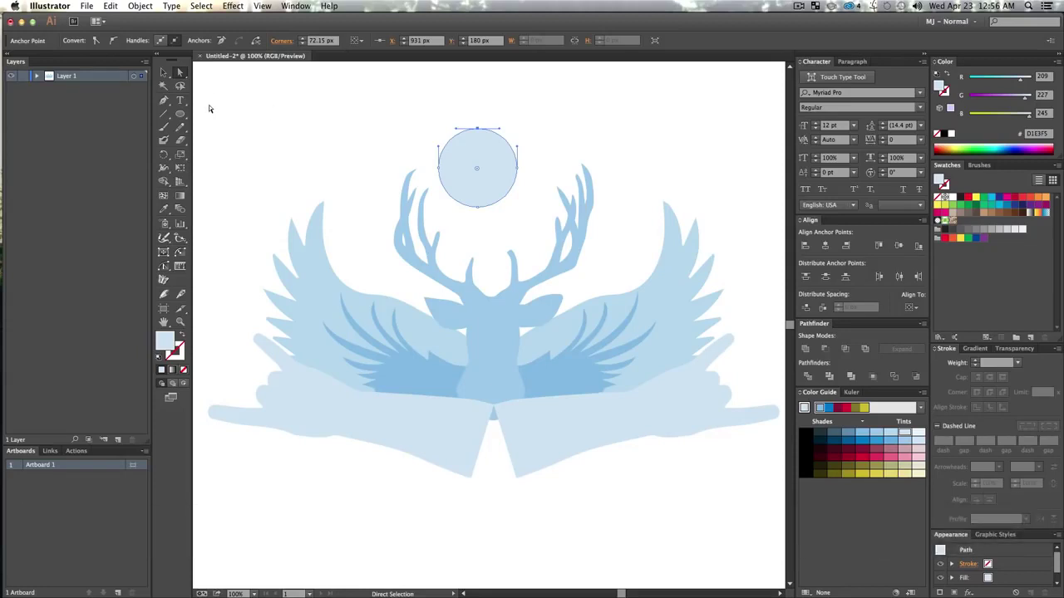
- Convert the circle's left and right anchor points to corner points to form a pointed eye shape
key("p")
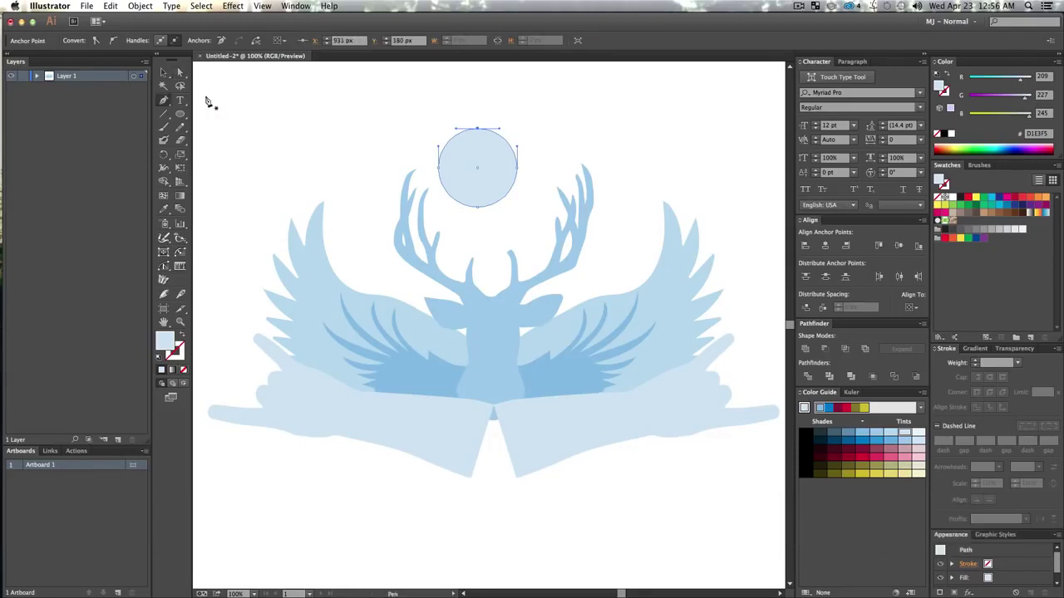
key("alt+super")
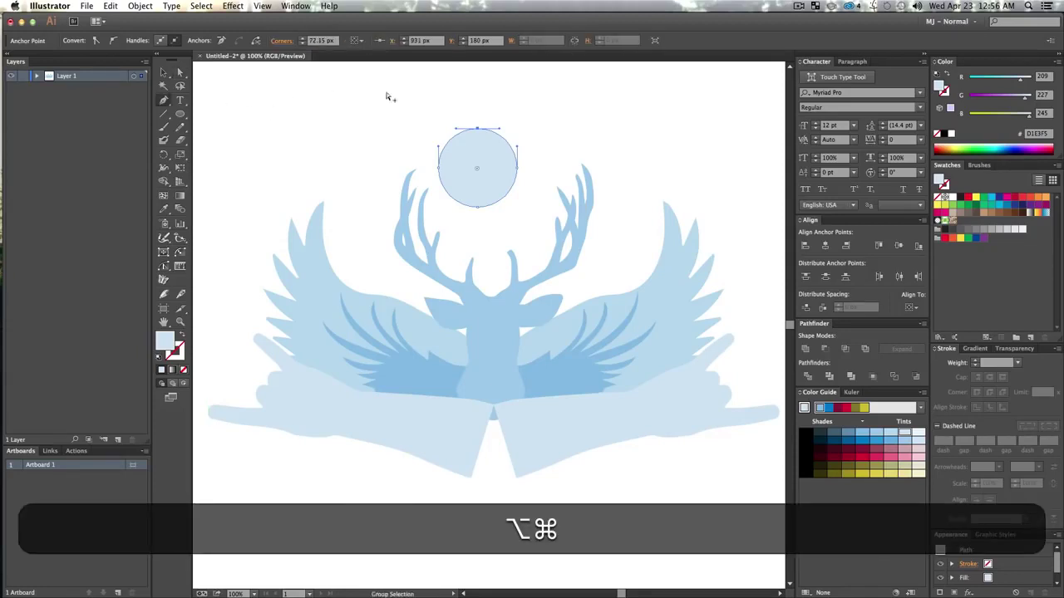
left_click(475, 152)
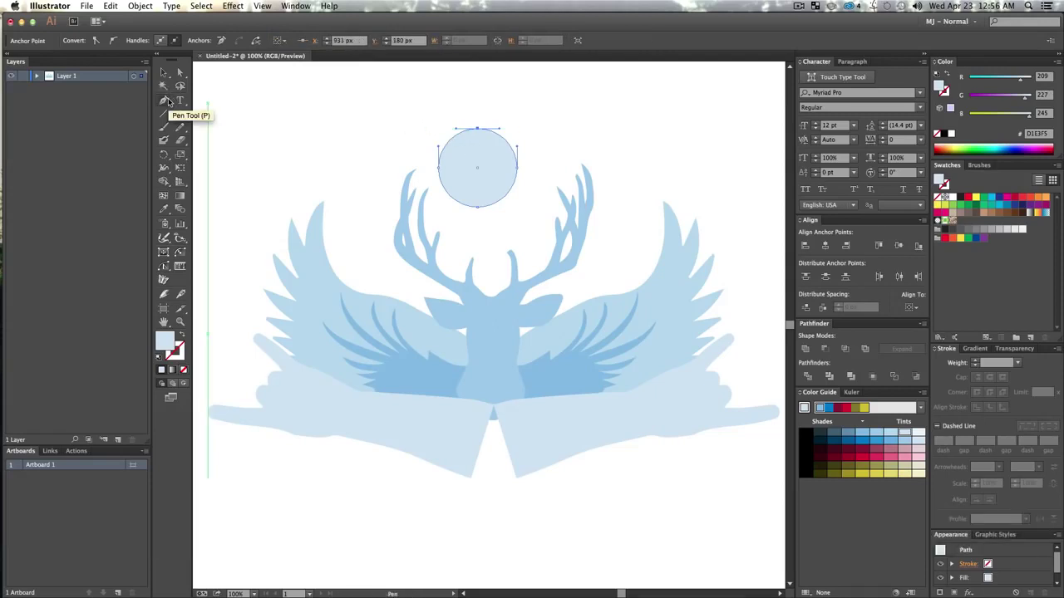
key("shift+c")
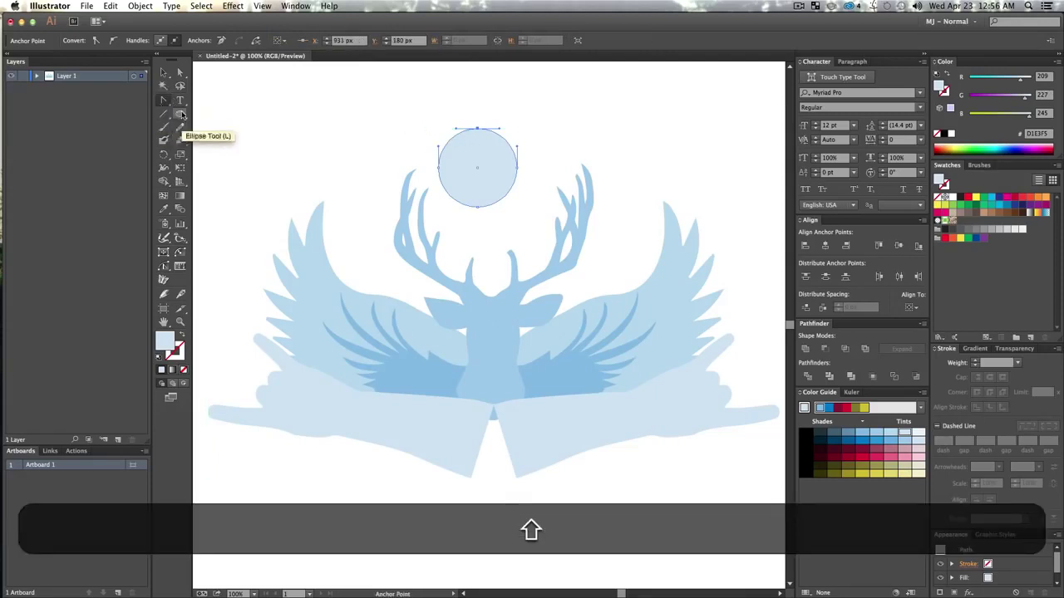
left_click(517, 169)
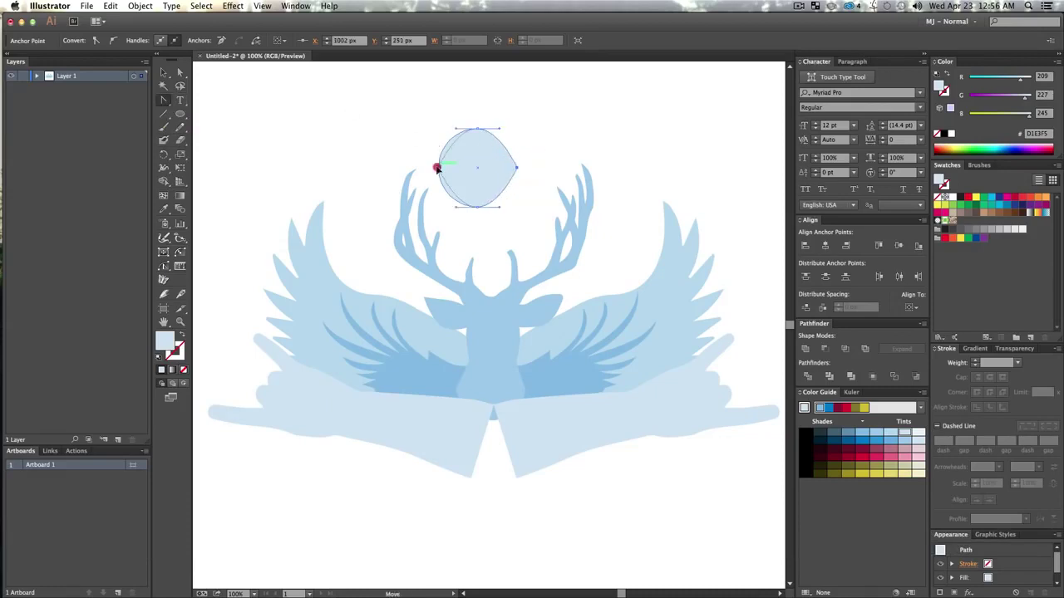
left_click(436, 169)
key("v")
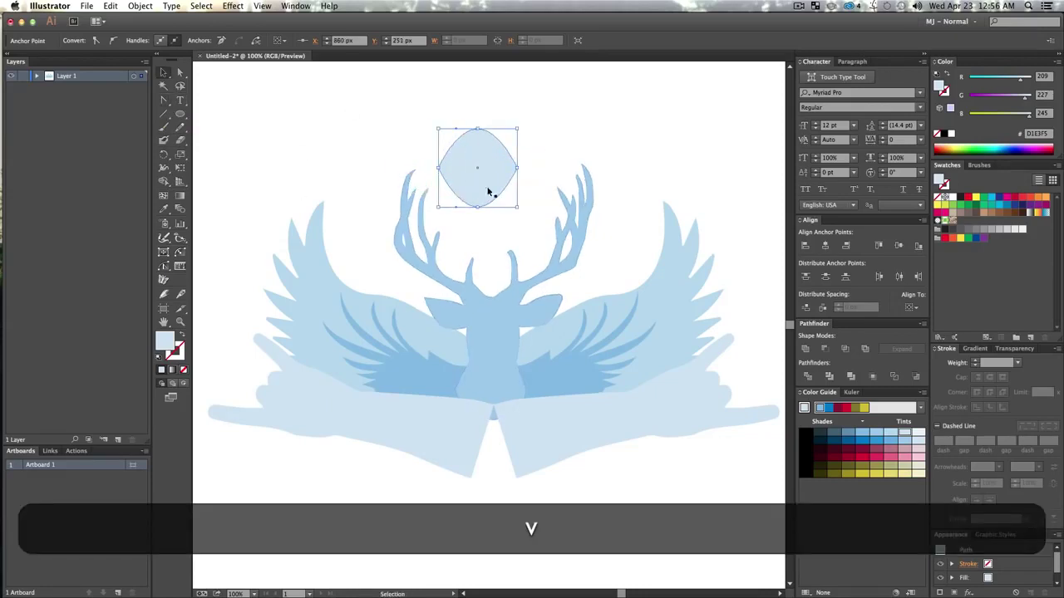
left_click(483, 174)
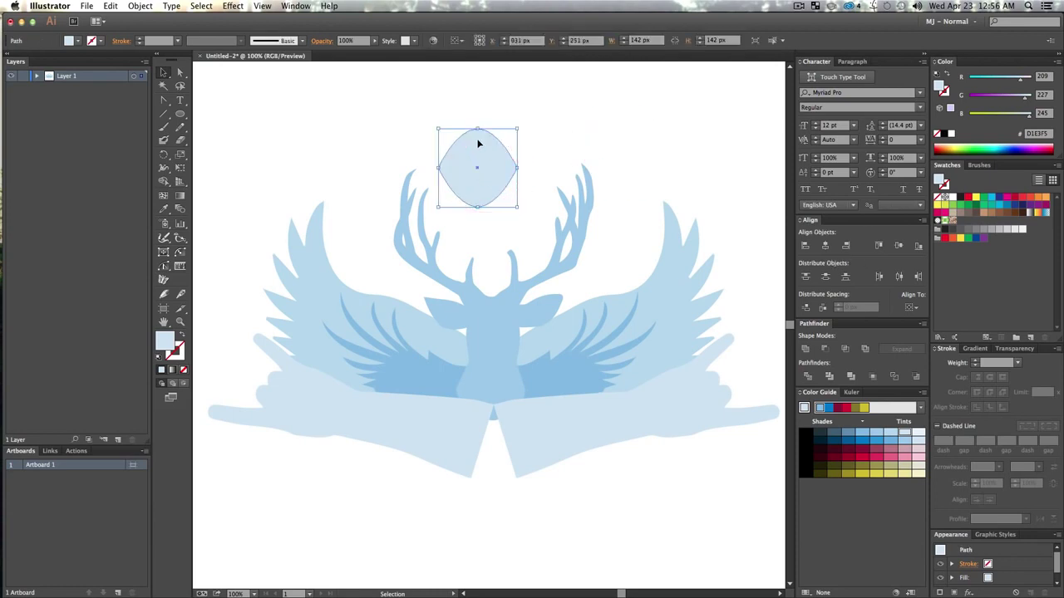
- Squash and shrink the pointed shape into a narrow eye and centre it on the deer's forehead
key("c")
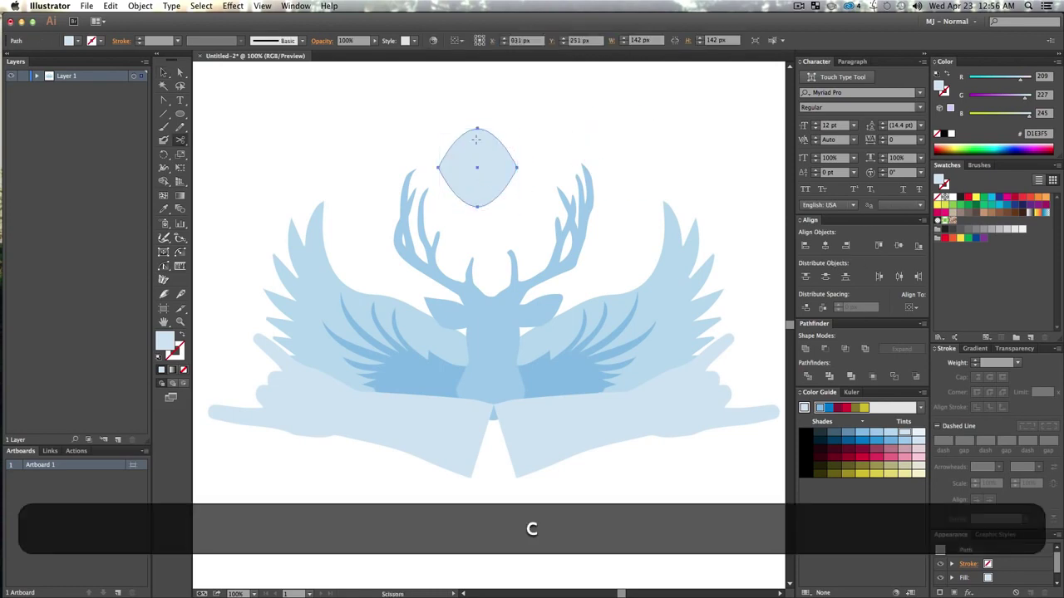
key("v")
key("alt")
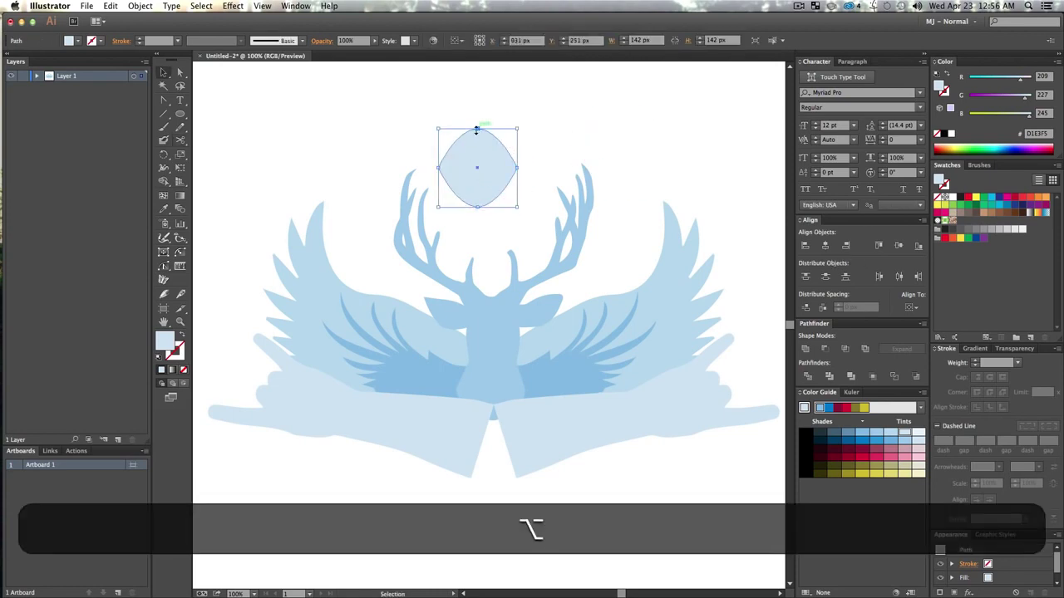
left_click_drag(477, 126, 487, 313)
left_click(572, 126)
key("alt+shift")
left_click(497, 194)
key("v")
left_click(498, 178)
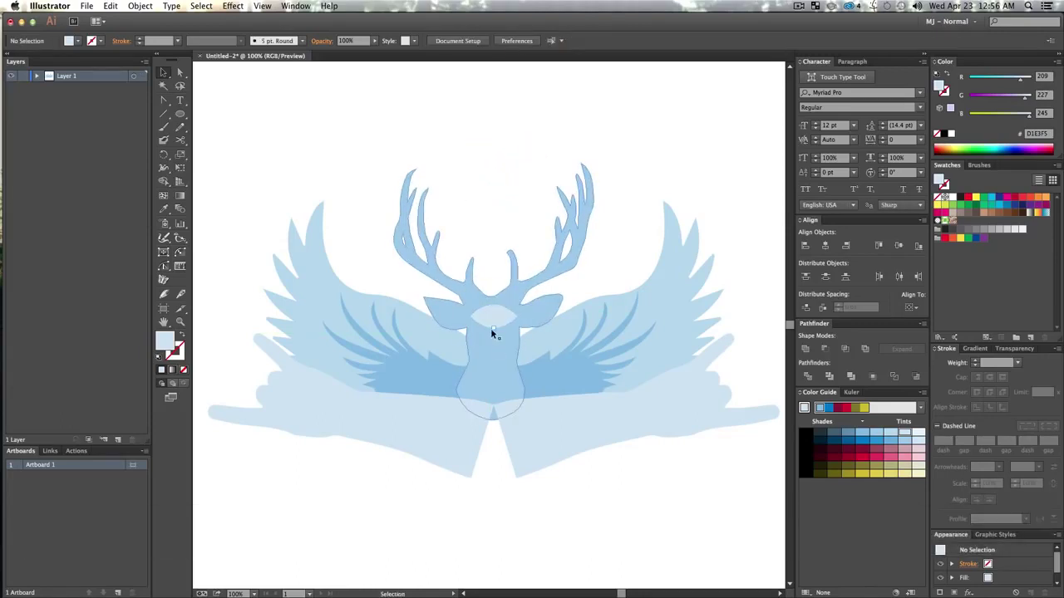
left_click(508, 158)
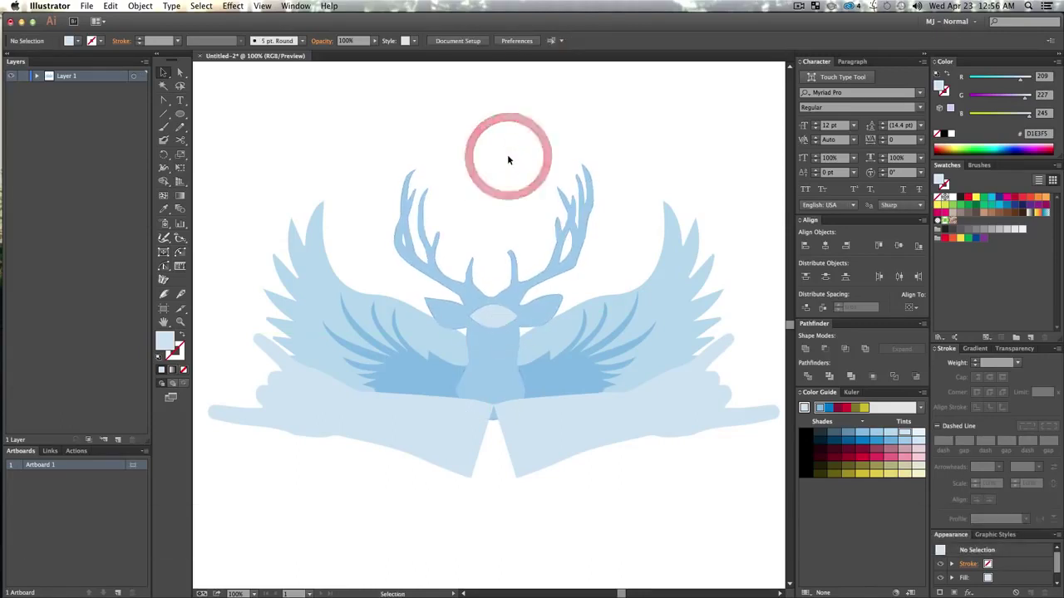
- Draw a circle about 72 px in diameter above the antlers and turn it into an unfilled ring with a 6 pt stroke
left_click(178, 113)
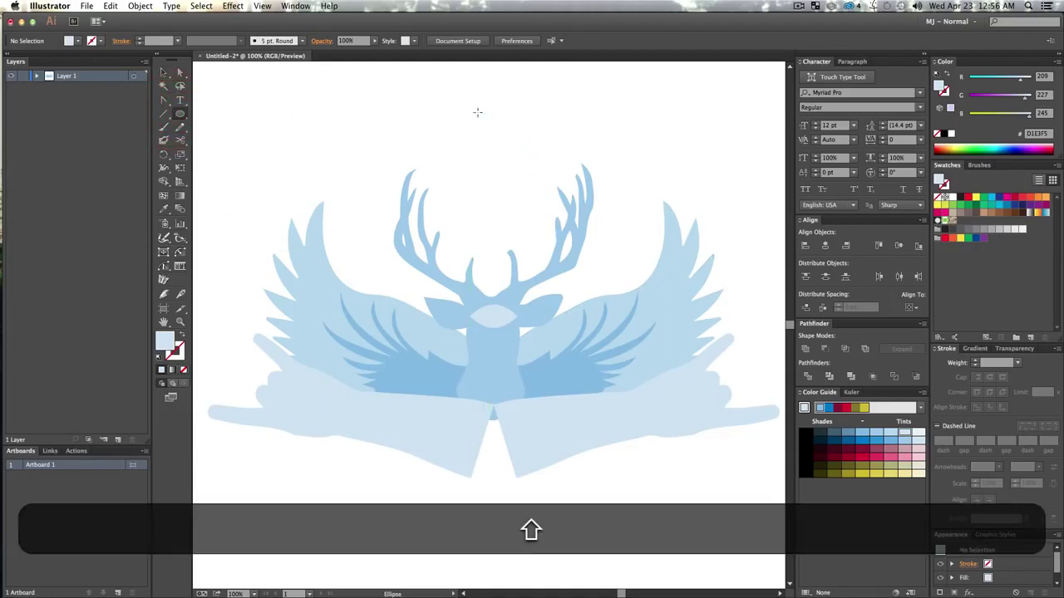
left_click_drag(477, 112, 518, 151)
key("shift+v")
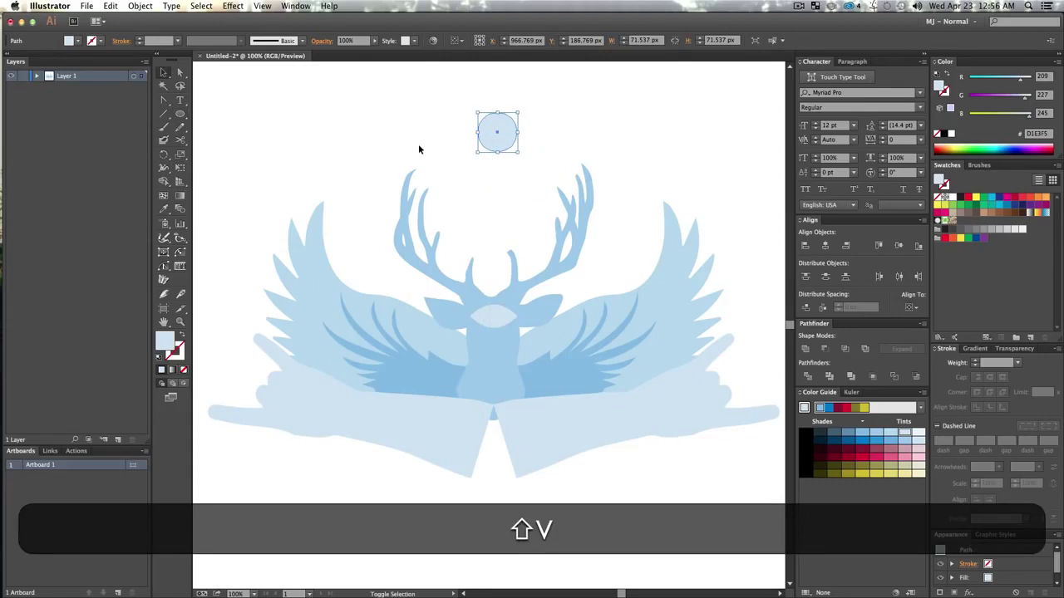
key("shift+c")
key("shift+x")
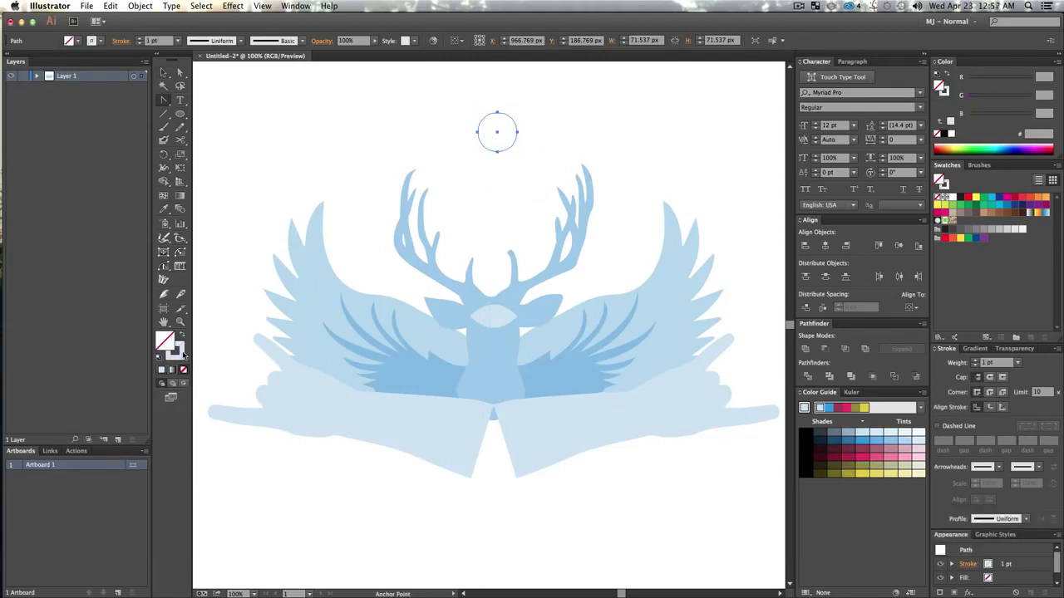
left_click(179, 353)
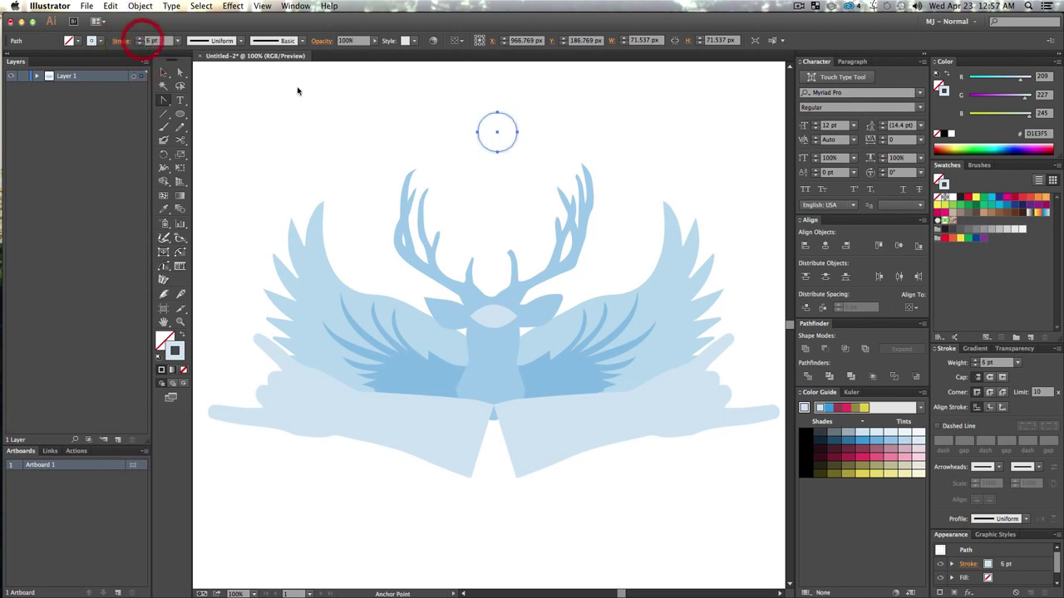
- Move the ring onto the centre of the eye shape and scale it down to about 37 px in diameter
key("v")
left_click_drag(513, 125, 509, 304)
left_click(511, 301, "shift")
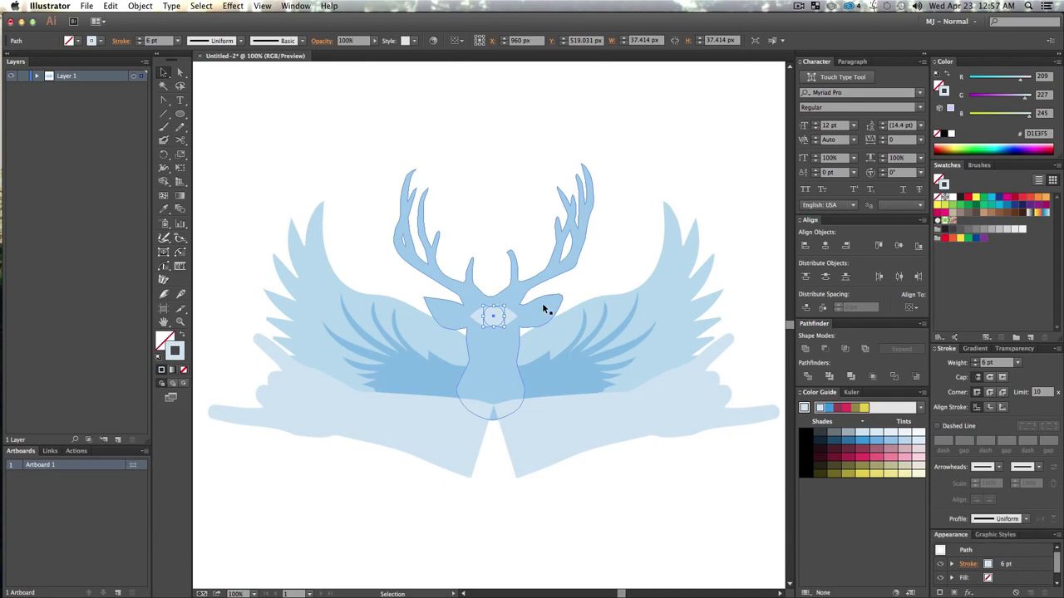
- Recolour the ring's stroke with the deer head's blue A2C8EB, keep it unfilled and set the stroke weight to 7 pt
key("i")
left_click(497, 346)
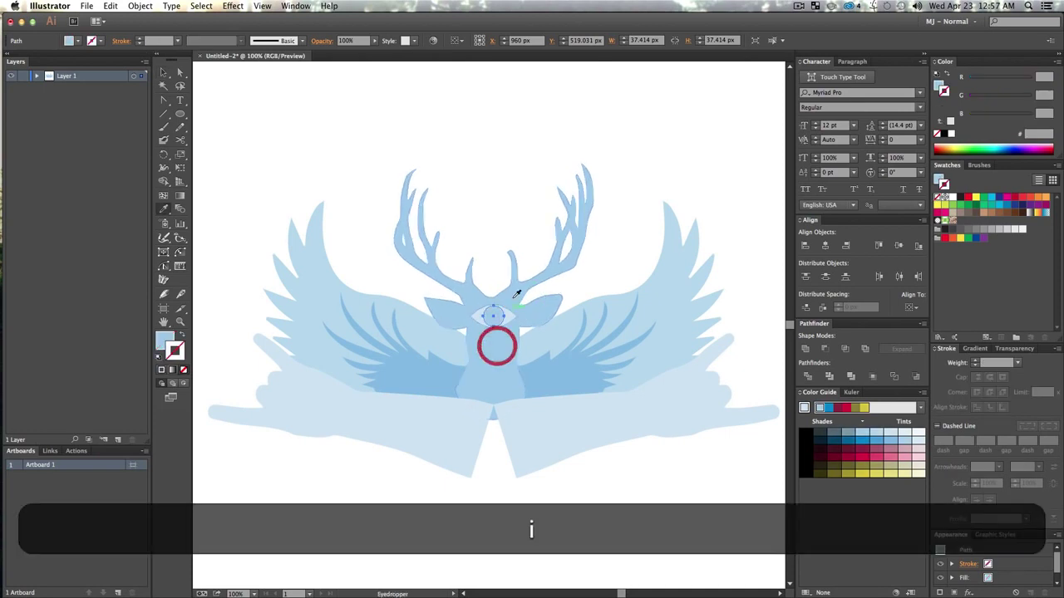
key("shift+x")
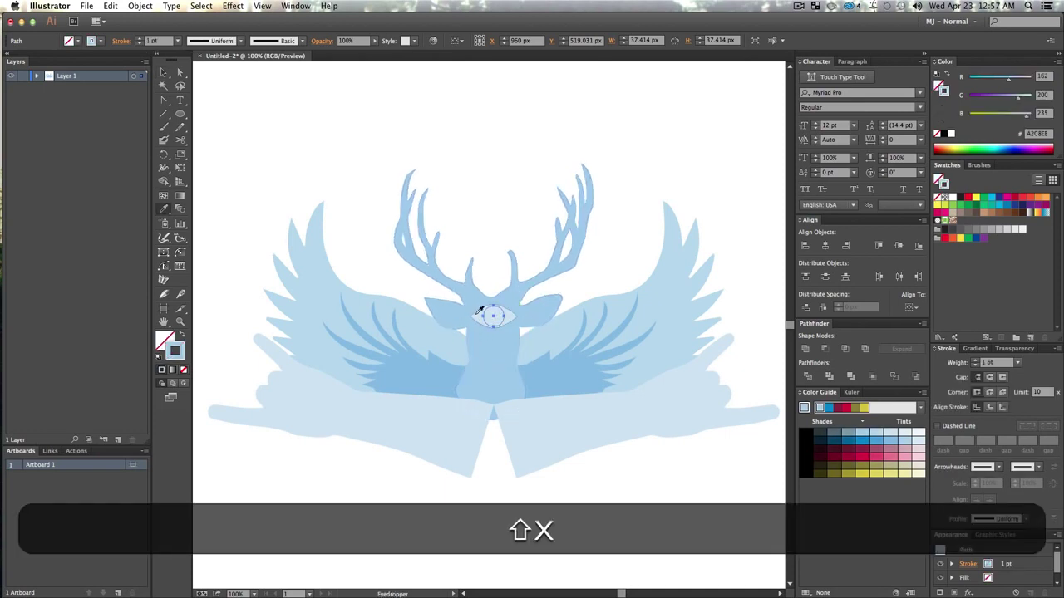
left_click(140, 38)
left_click(140, 38)
left_click(140, 37)
key("v")
left_click(420, 119)
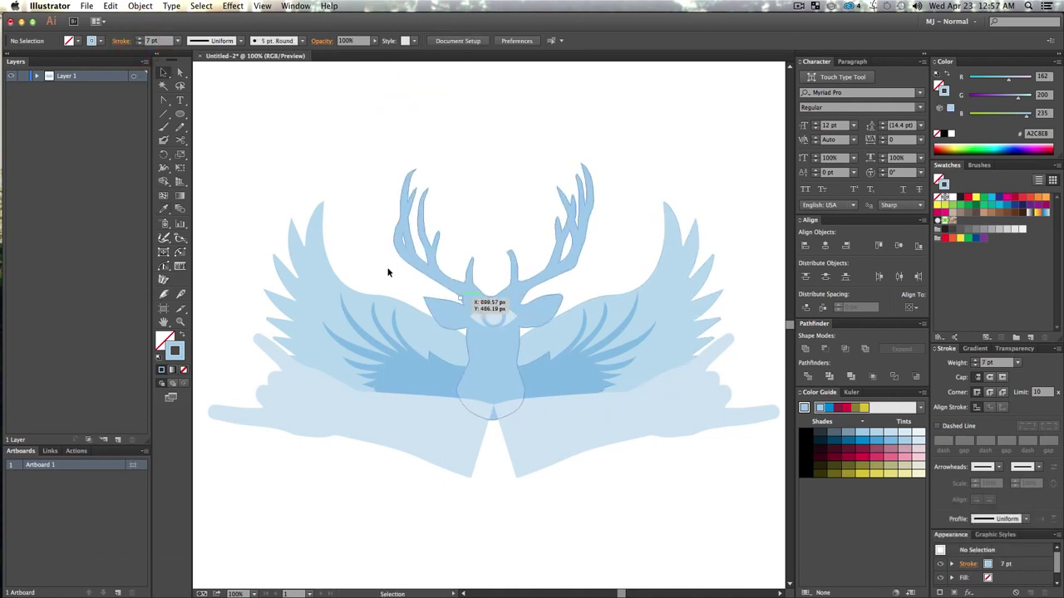
- Draw a circle about 17 px in diameter between the antlers, filled with A2C8EB and without a stroke
left_click(180, 115)
left_click_drag(488, 201, 501, 215)
key("shift+v")
key("shift+x")
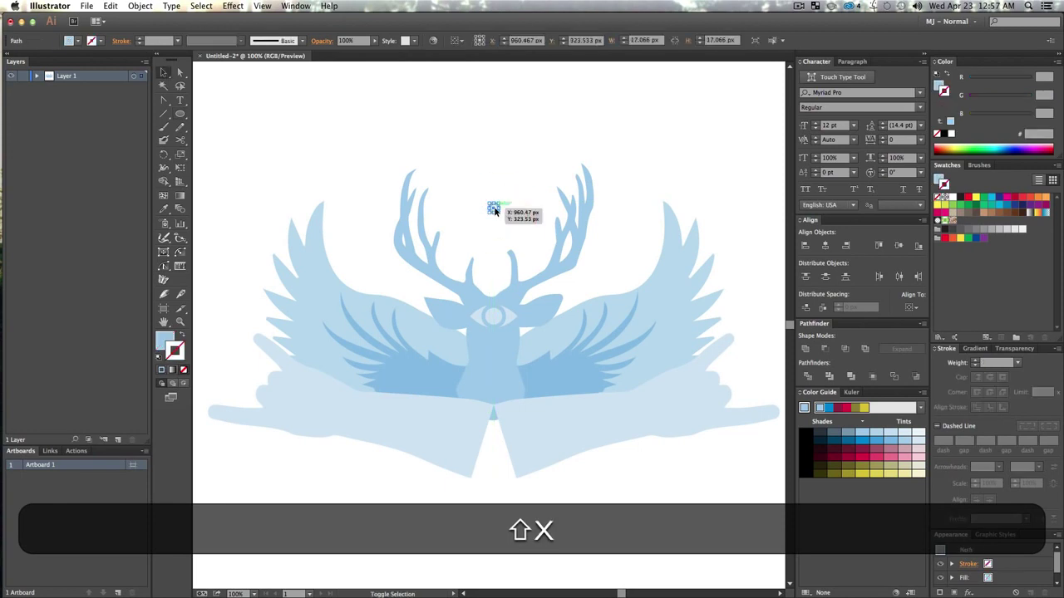
left_click(163, 342)
key("v")
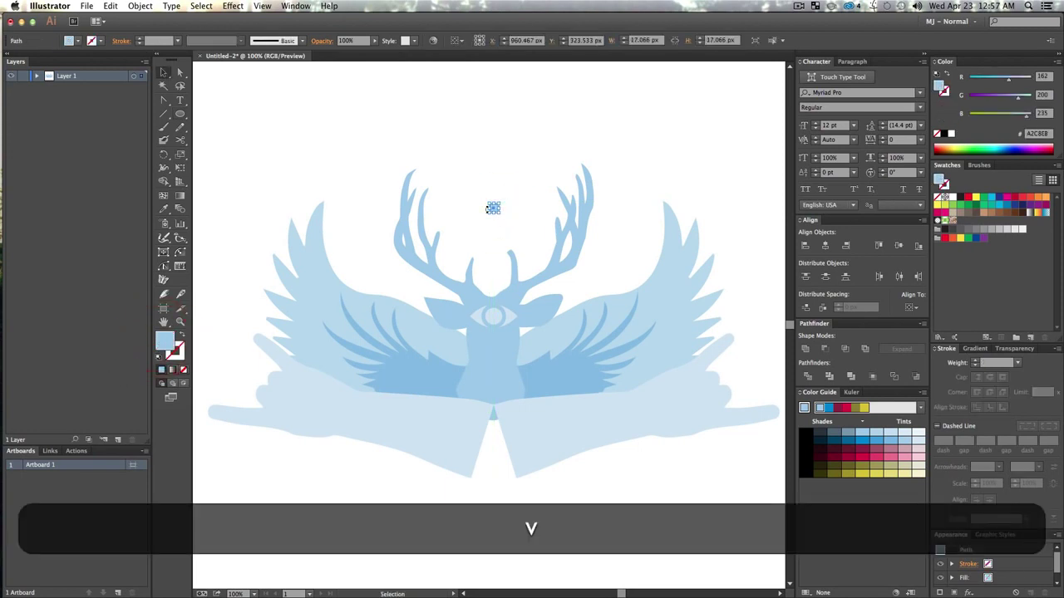
- Move the small filled circle into the centre of the ring as the eye's pupil
key("c")
key("v")
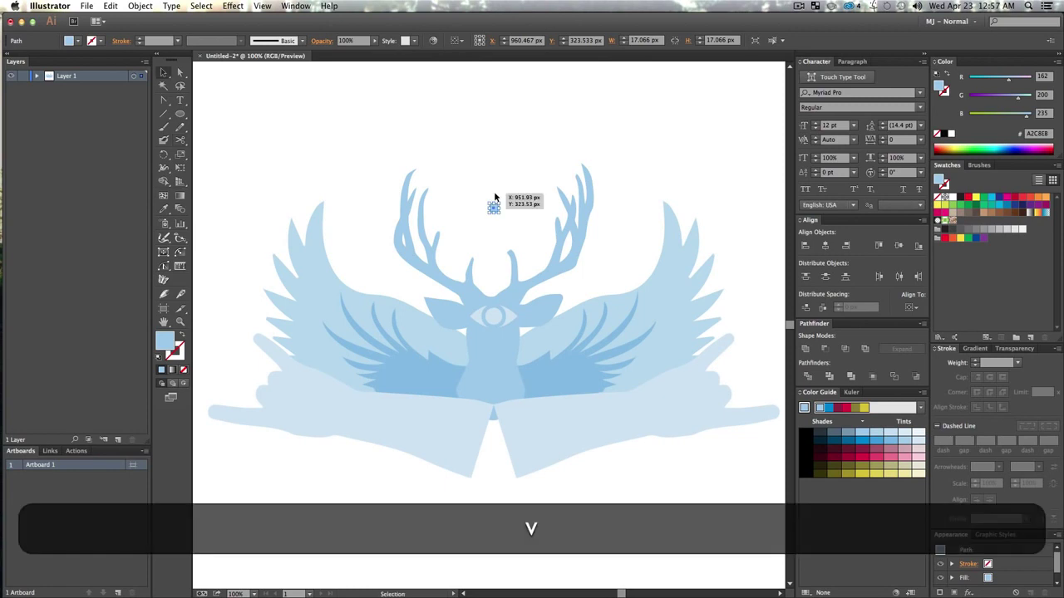
left_click_drag(493, 209, 496, 319)
key("v")
- Draw a blue rectangle about 499 by 161 px over the wrist ends of both hands, below the deer head
key("z")
left_click(520, 435, "alt")
left_click_drag(514, 450, 522, 397)
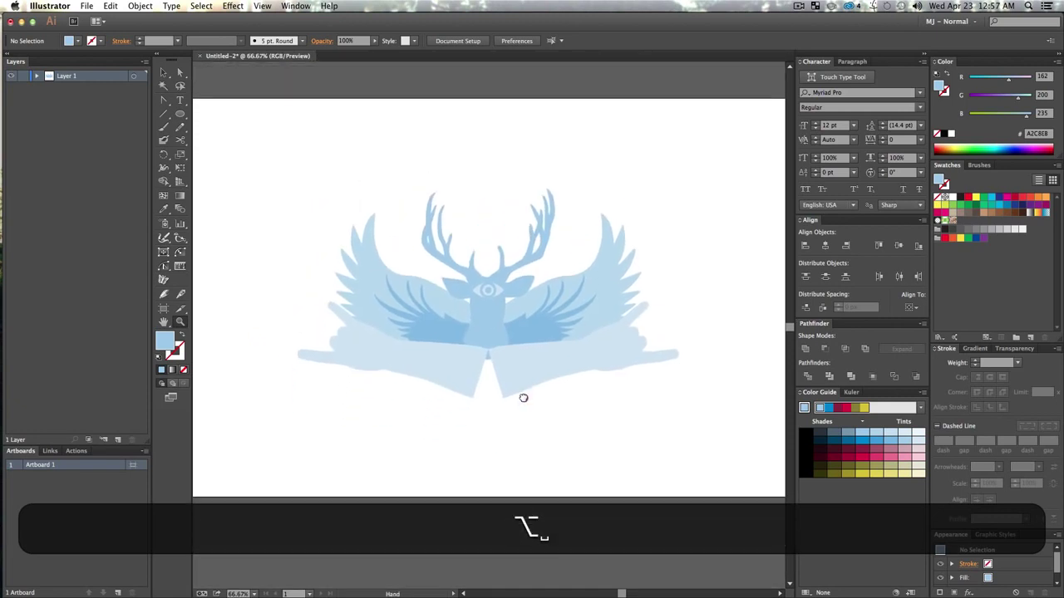
key("v")
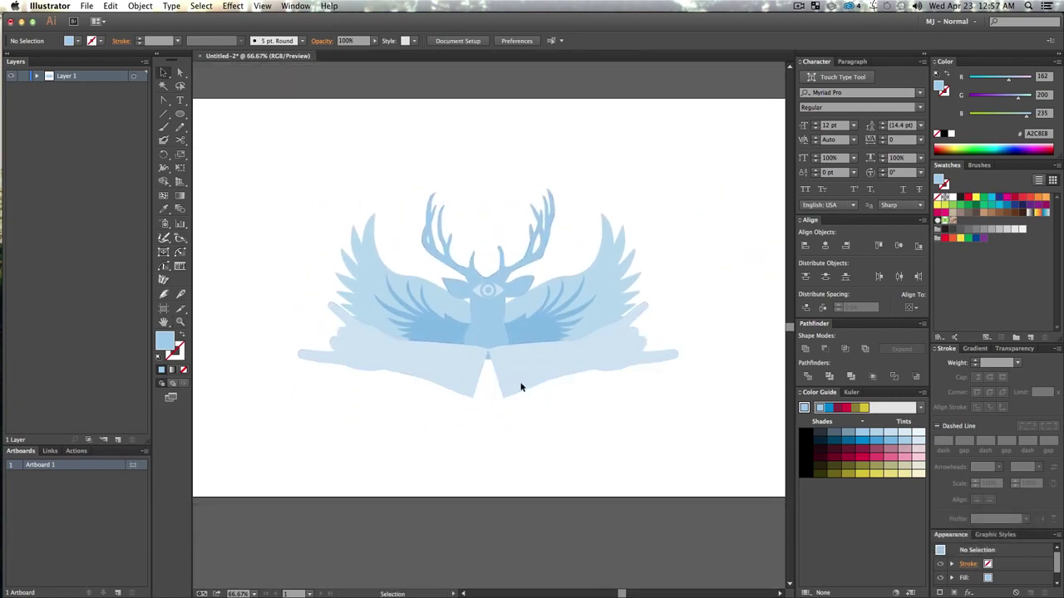
left_click(619, 443)
left_click_drag(180, 114, 218, 114)
mouse_move(394, 348)
left_mouse_down()
mouse_move(472, 392)
mouse_move(577, 387)
mouse_move(586, 375)
mouse_move(579, 406)
left_mouse_up()
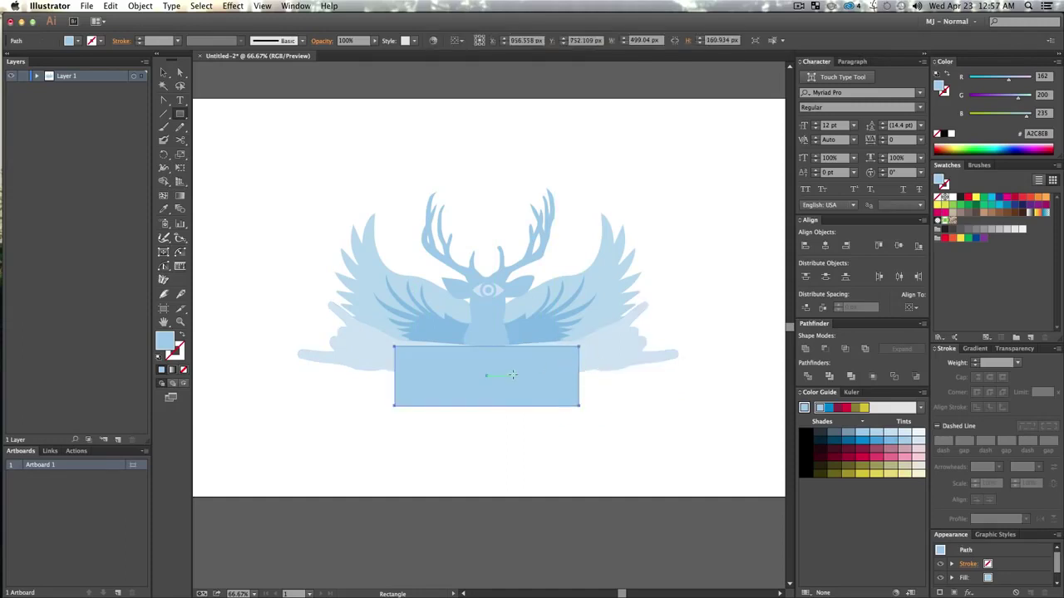
- Move the rectangle slightly up and centre it horizontally under the deer head at X 960 px
key("v")
left_click_drag(532, 371, 517, 367)
key("v")
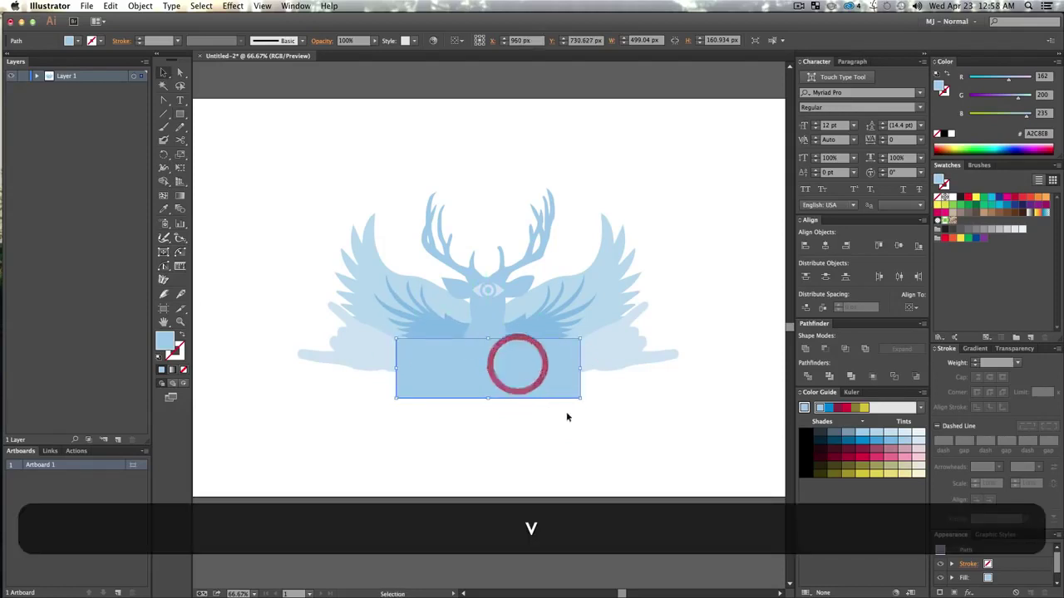
left_click(569, 419)
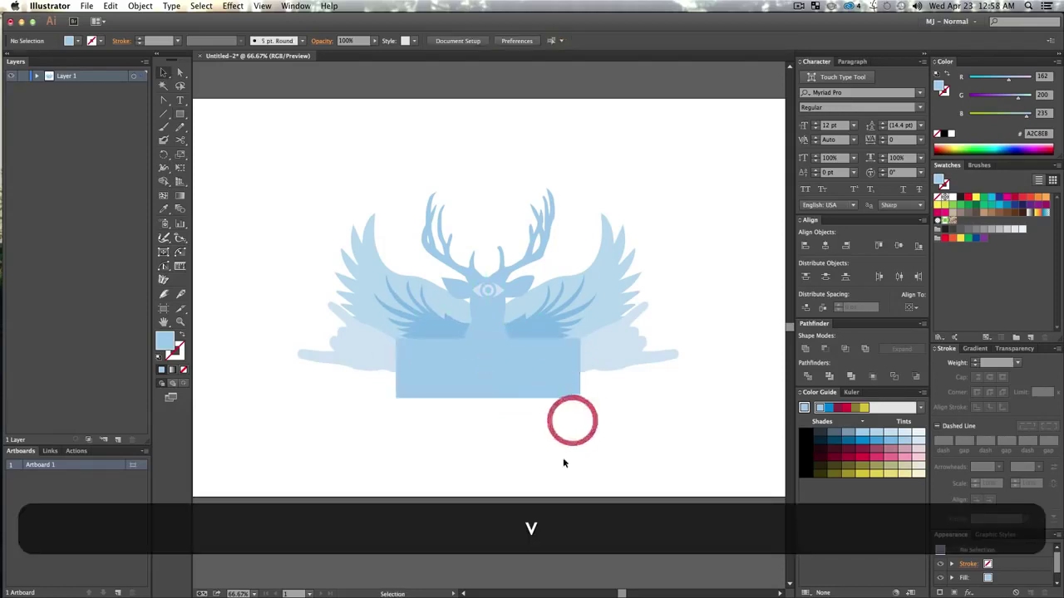
- Swap the banner rectangle's blue fill to its stroke and set the stroke weight to 19 pt
left_click(535, 381)
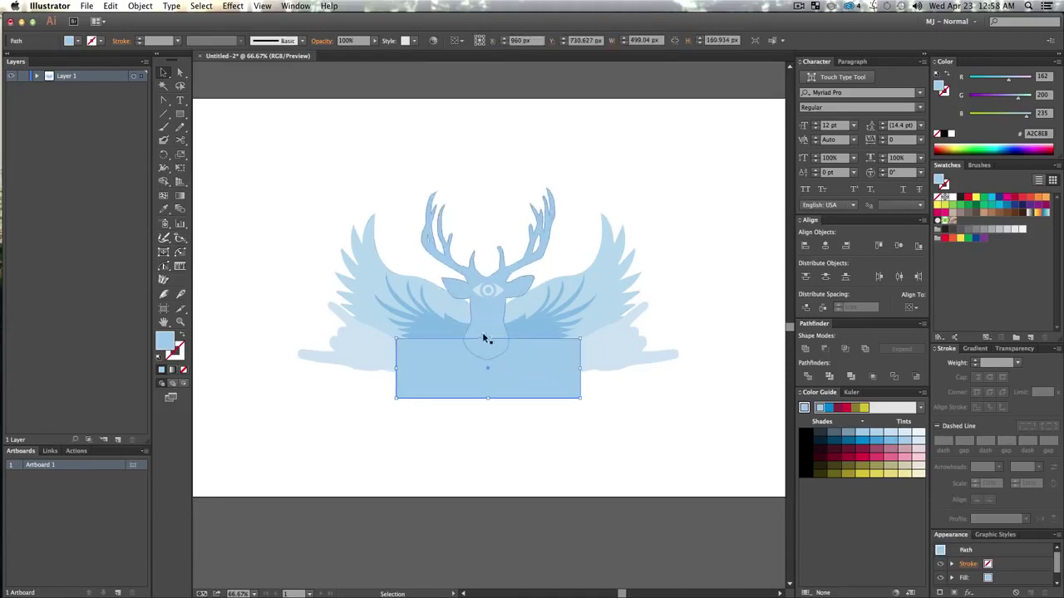
key("shift")
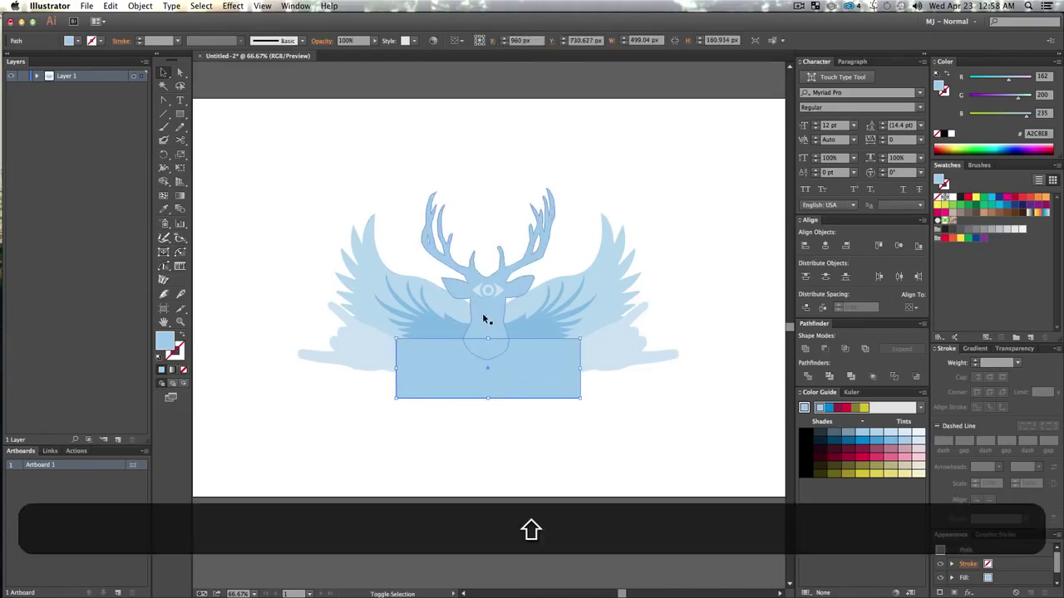
key("shift+x")
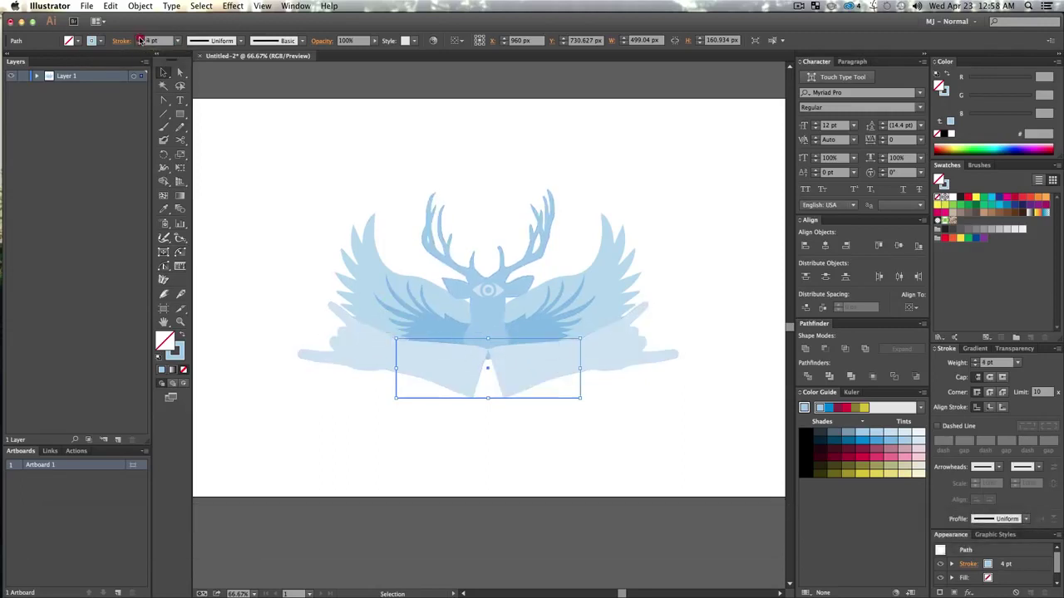
left_click(141, 38)
left_click(141, 38)
left_click(140, 38)
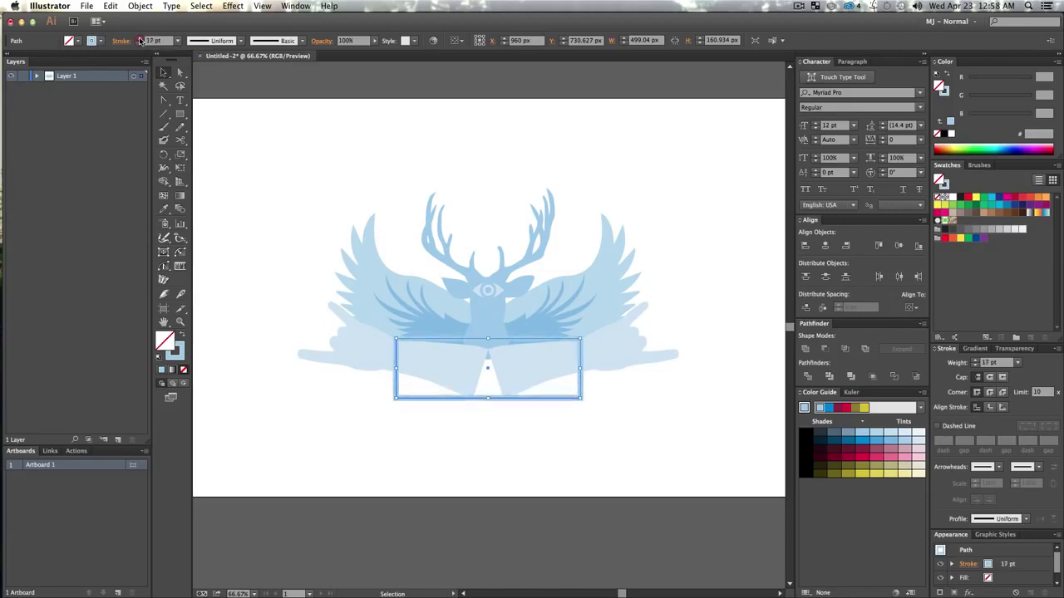
left_click(141, 38)
left_click(141, 38)
key("v")
left_click(671, 432)
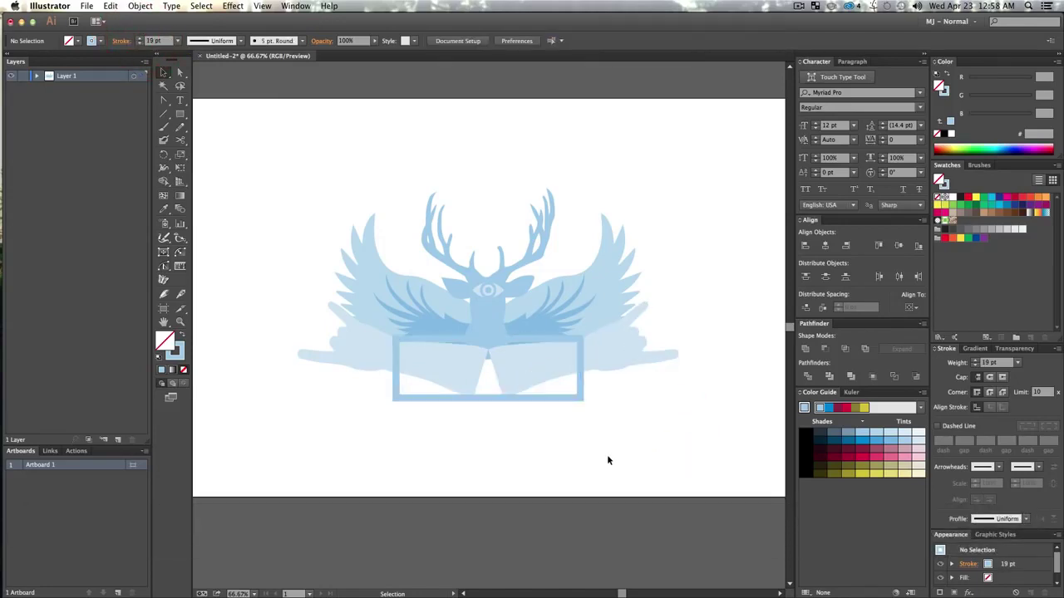
- Fill the outlined banner rectangle with white, FFFFFF
left_click(498, 397)
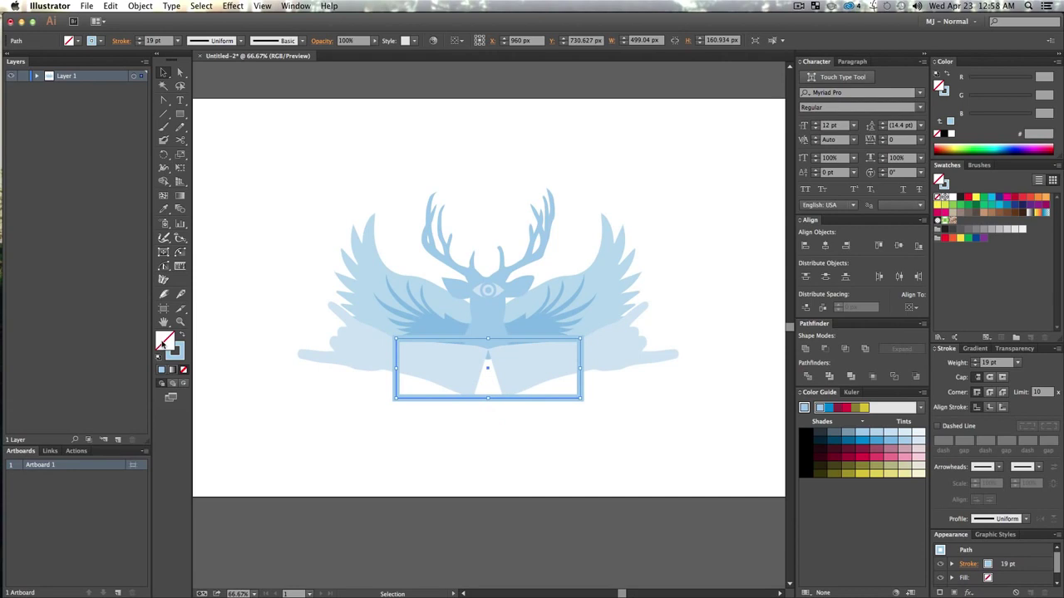
double_click(163, 343)
left_click_drag(67, 178, 2, 86)
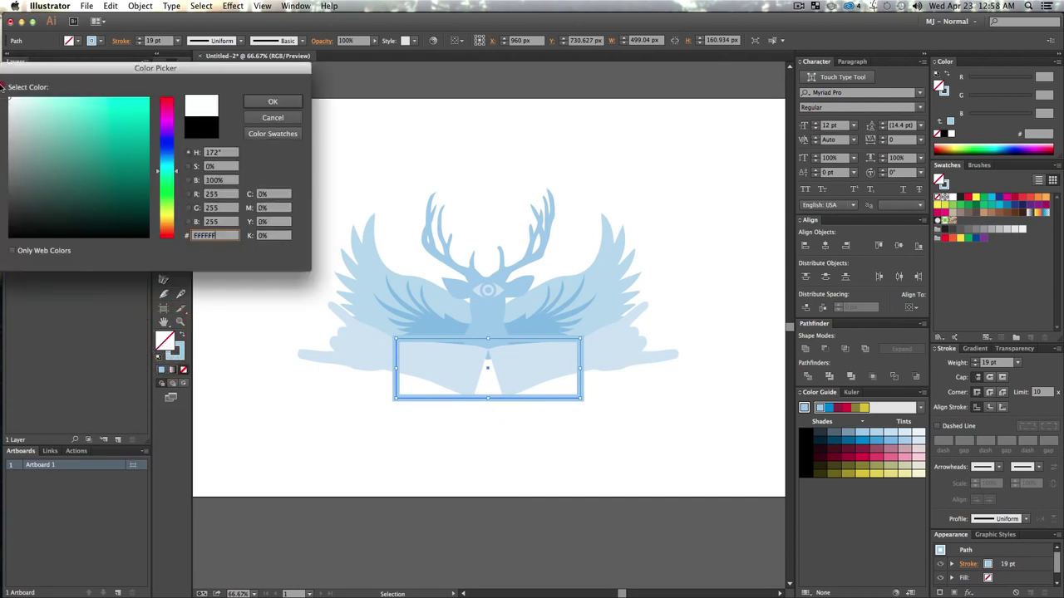
left_click(273, 101)
key("v")
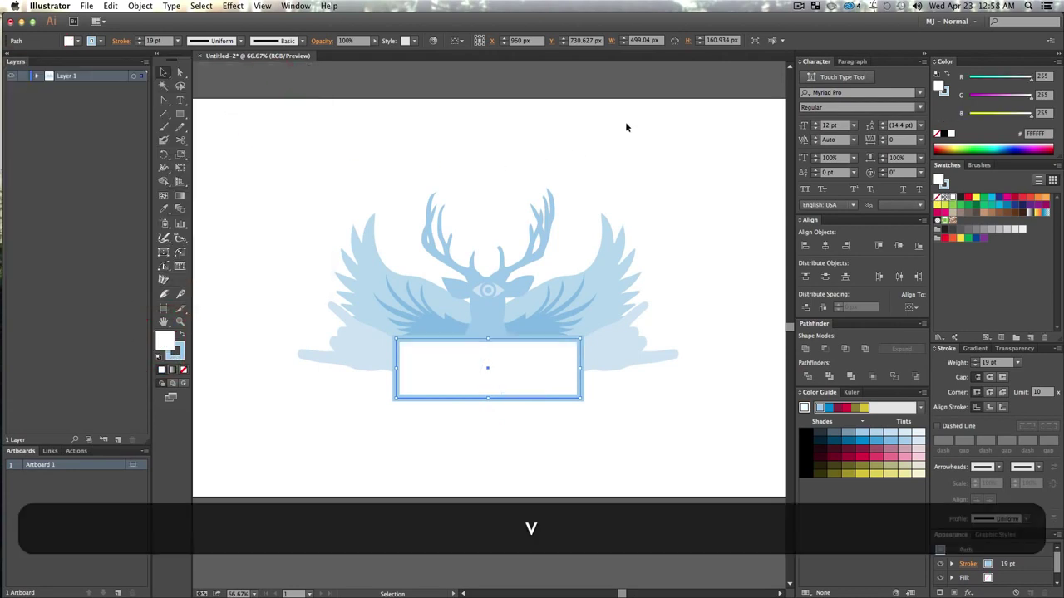
left_click(660, 145)
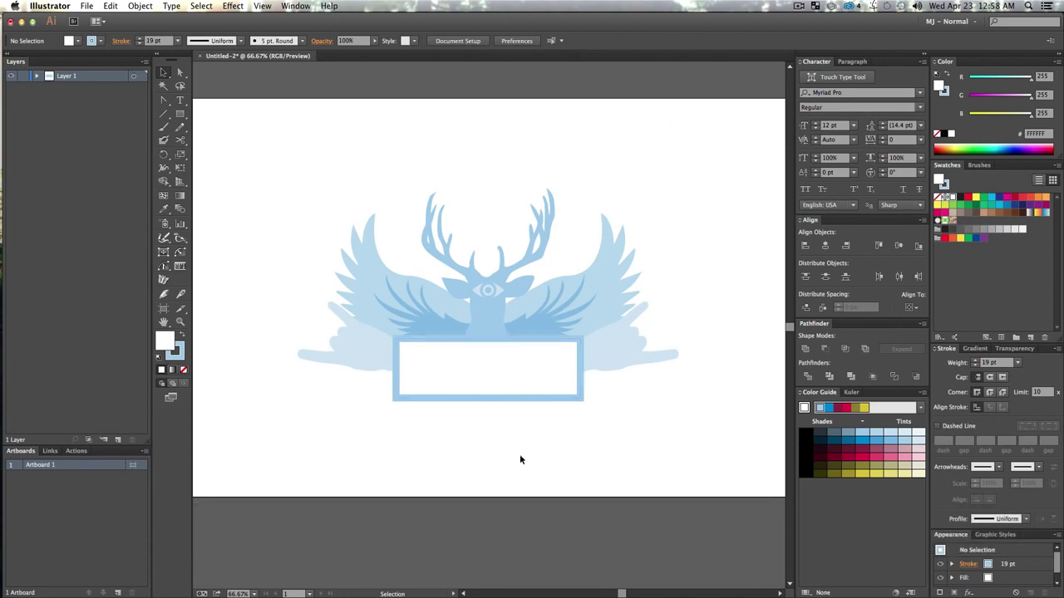
- Align the banner rectangle's 19 pt stroke to the inside of its path
left_click(505, 398)
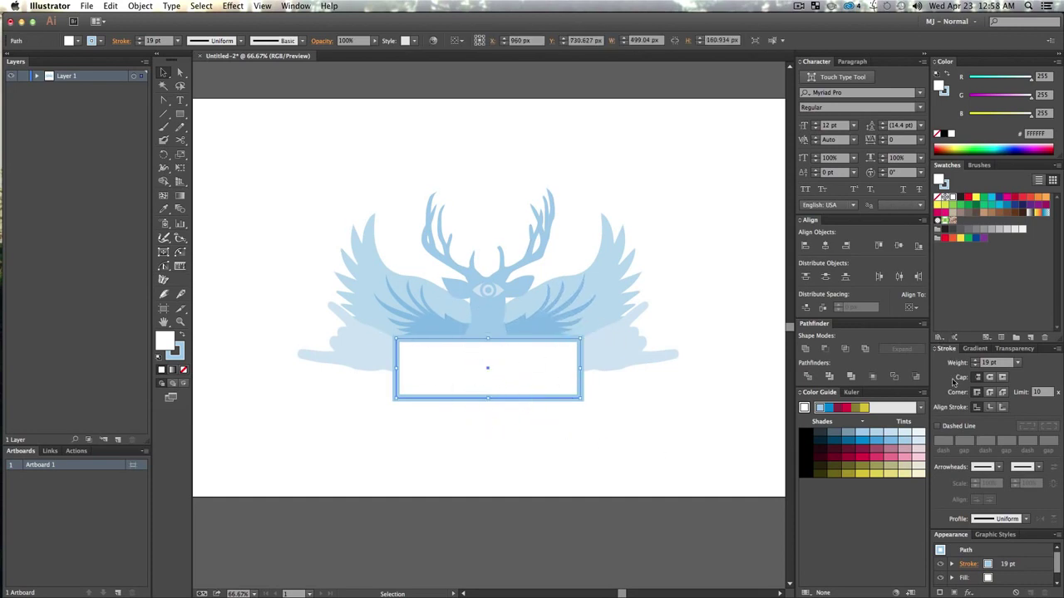
left_click(297, 5)
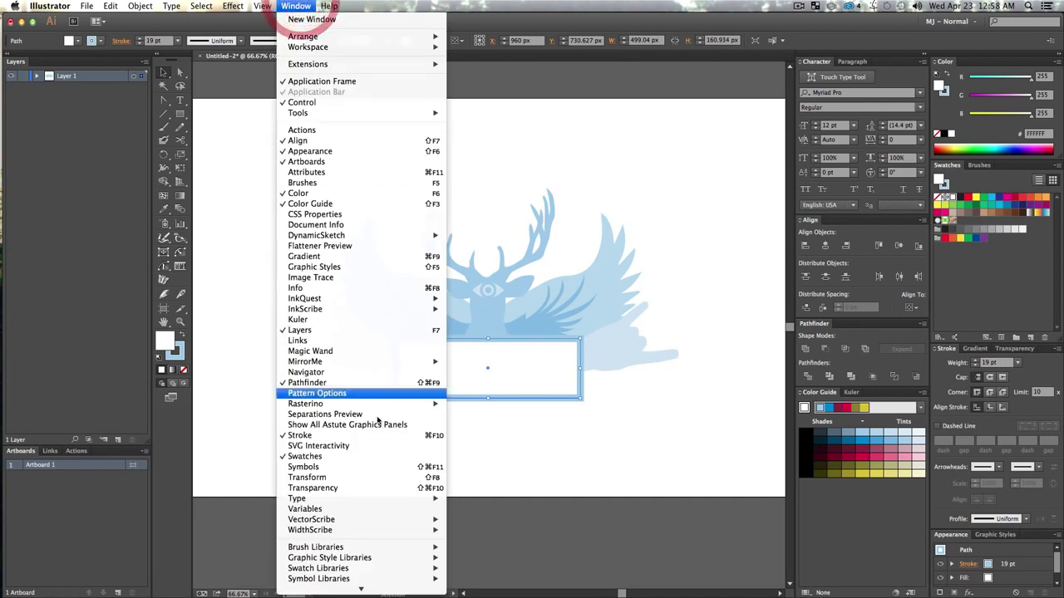
left_click(724, 147)
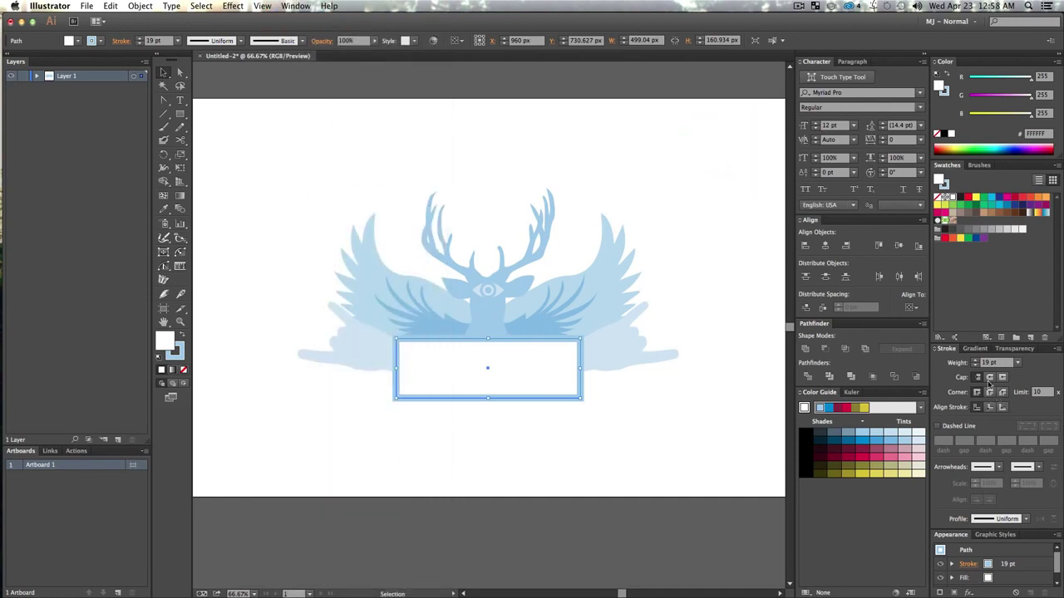
left_click(1056, 351)
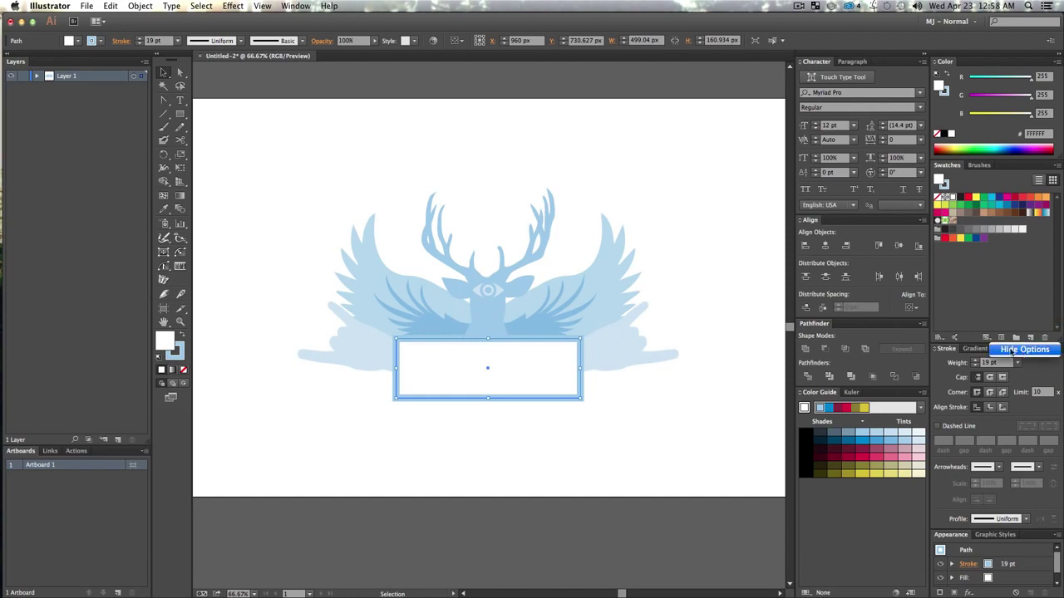
left_click(1039, 369)
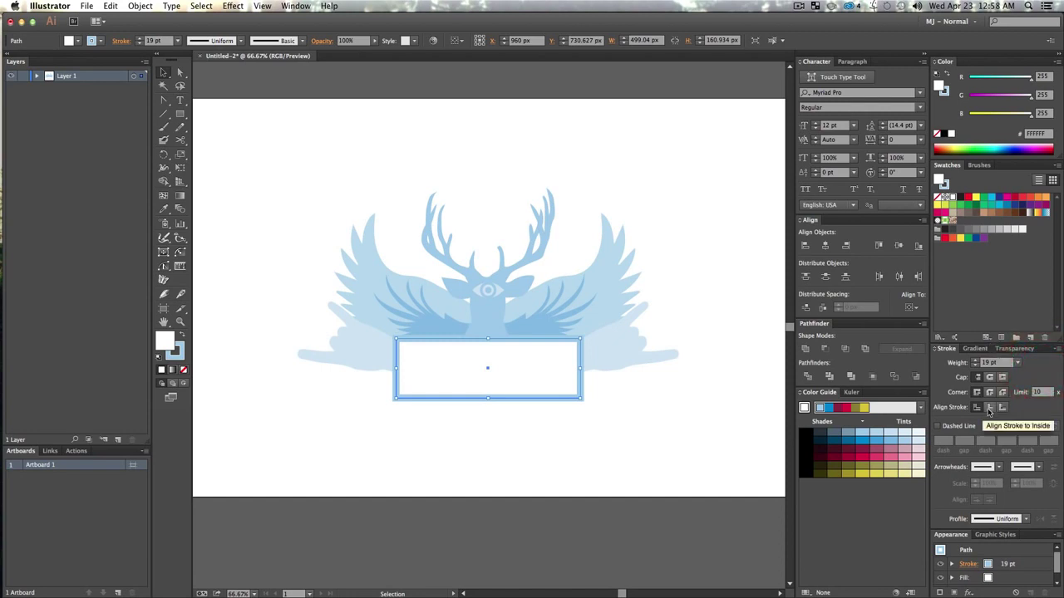
left_click(989, 407)
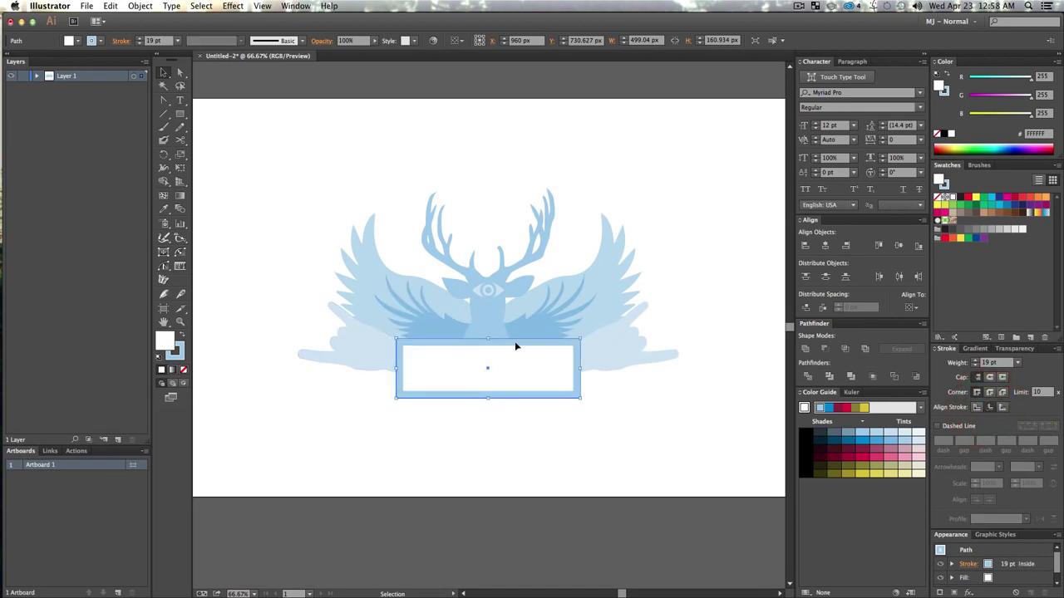
key("v")
left_click(688, 464)
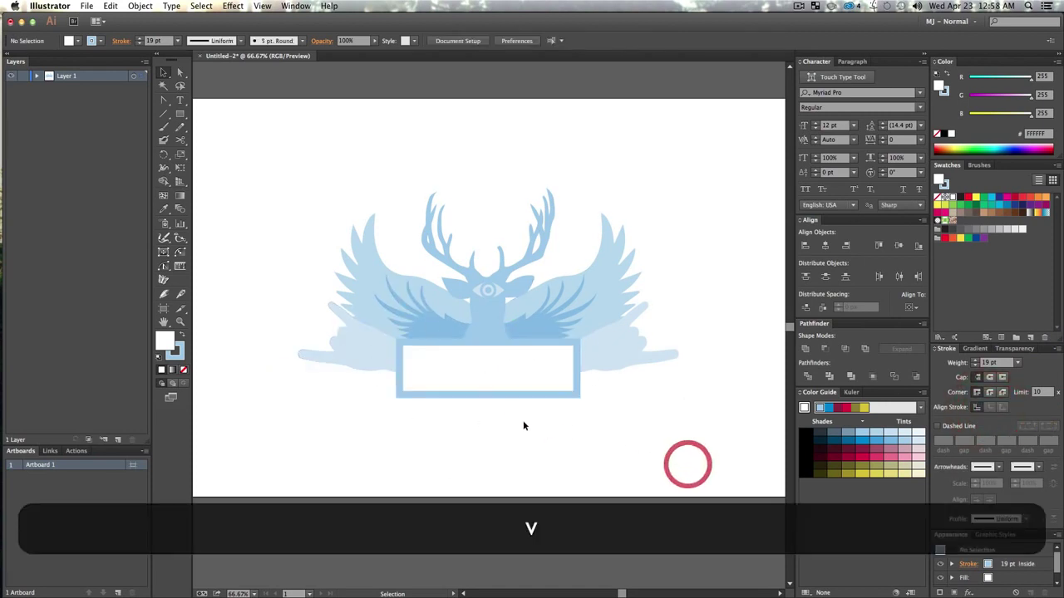
- Paste a copy of the banner in place and move its two left corners right and down, forming a slanted fold about 69 px wide
left_click(568, 346)
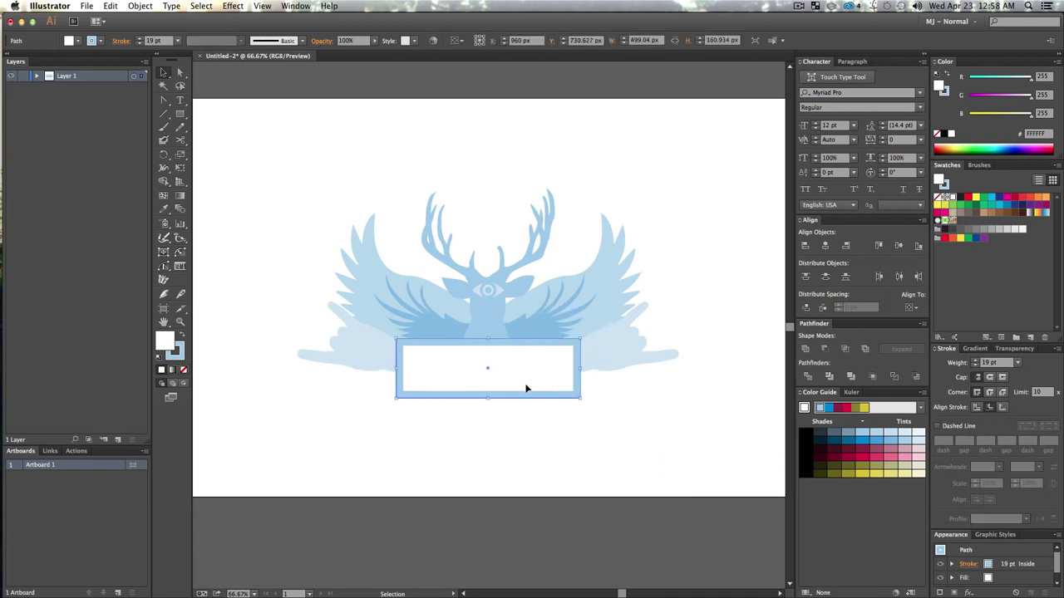
key("super+c")
key("super+f")
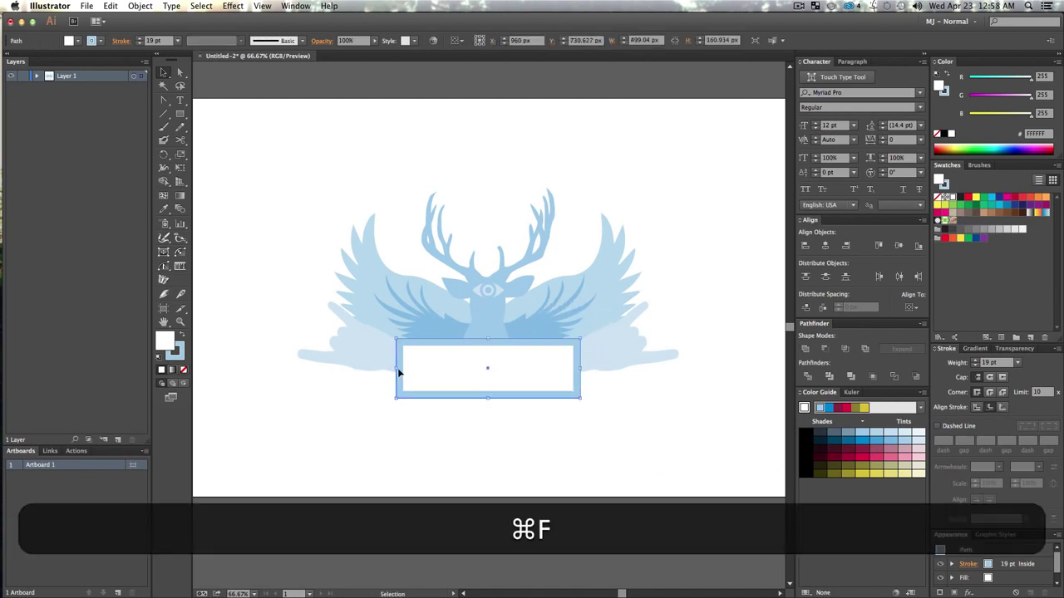
key("a")
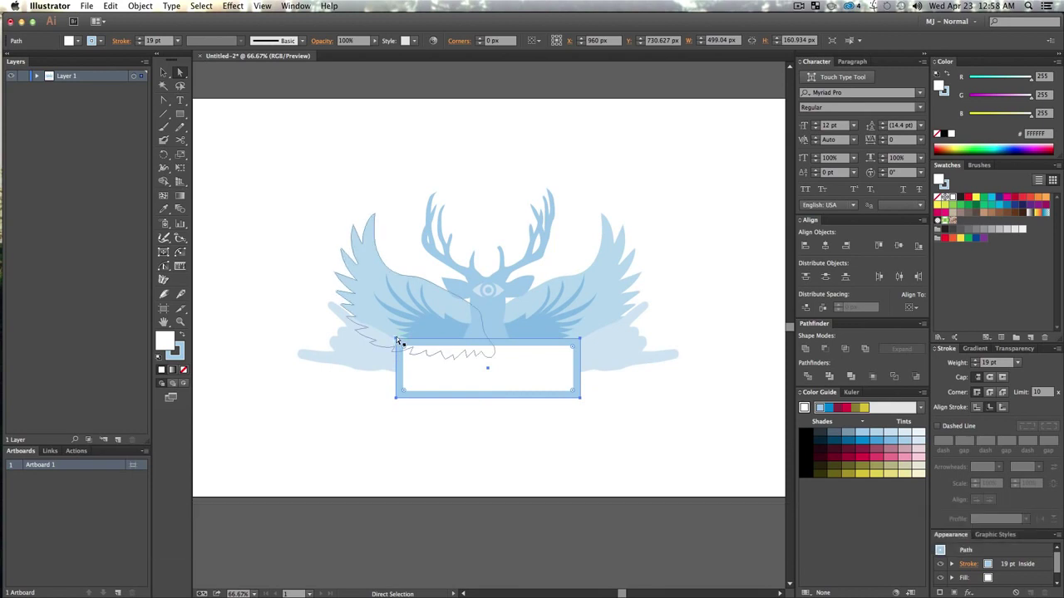
left_click(395, 340)
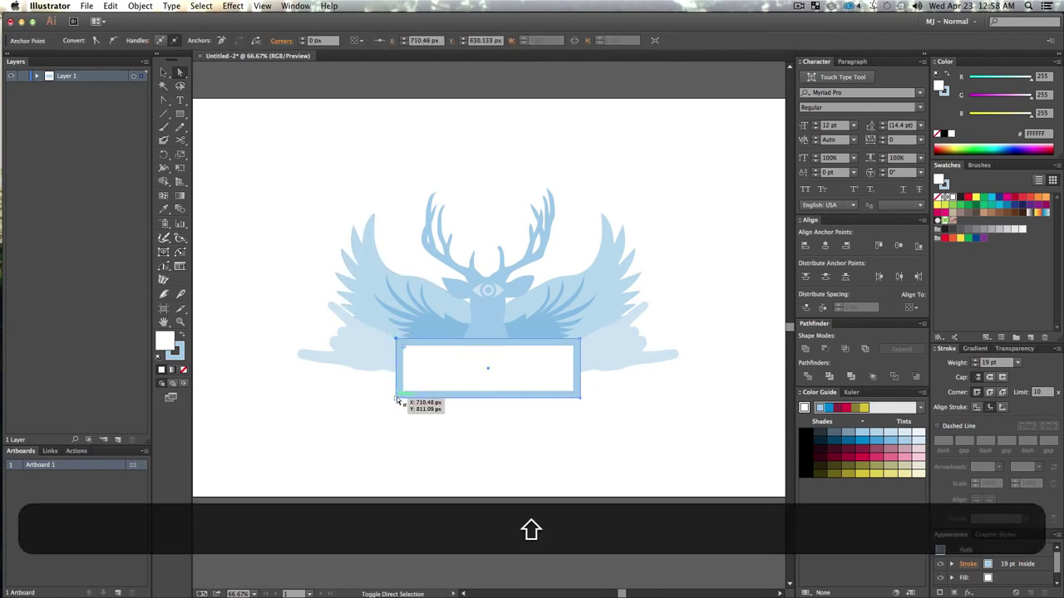
left_click(396, 397, "shift")
left_click_drag(397, 401, 557, 413)
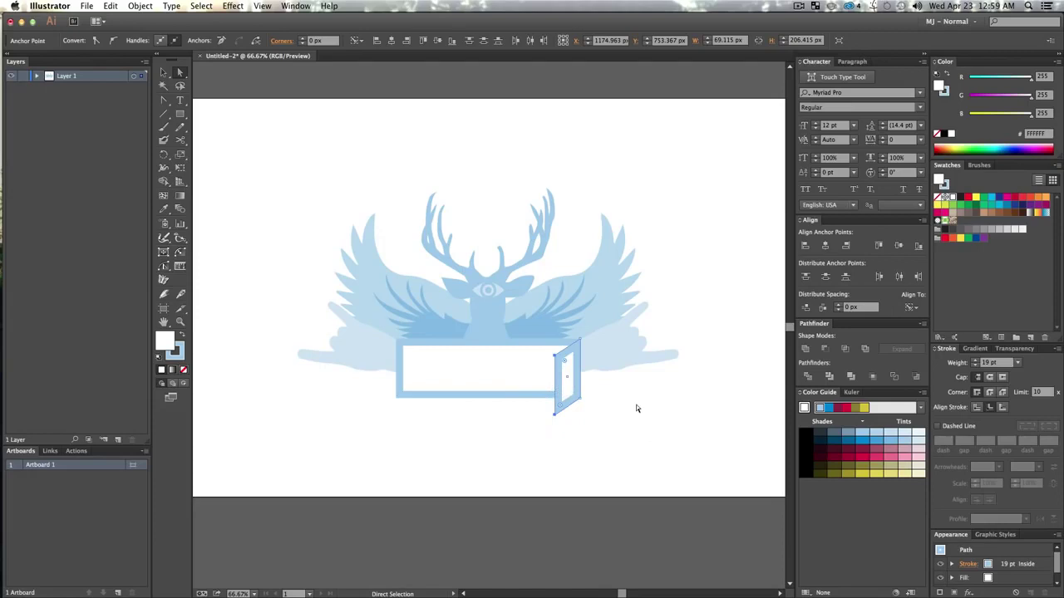
- Send the slanted fold piece one level back, behind the main banner
key("super+bracketleft")
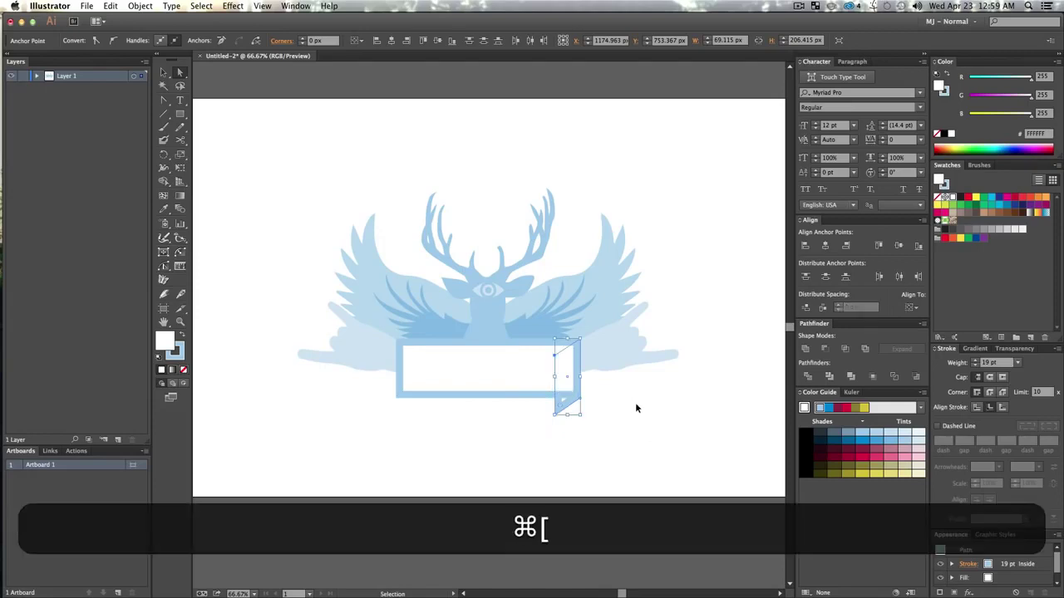
key("v")
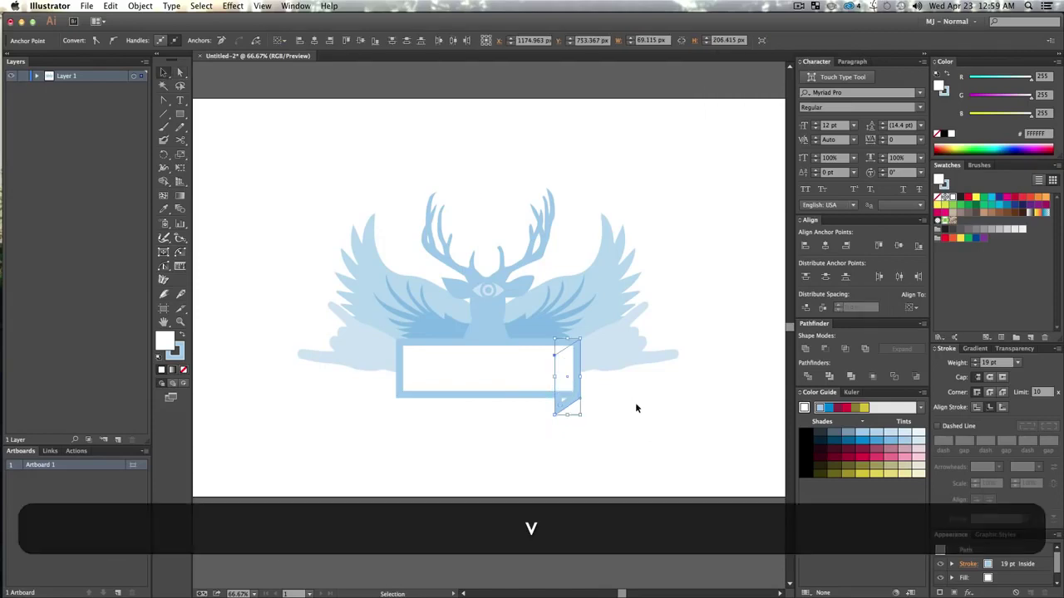
left_click(636, 405)
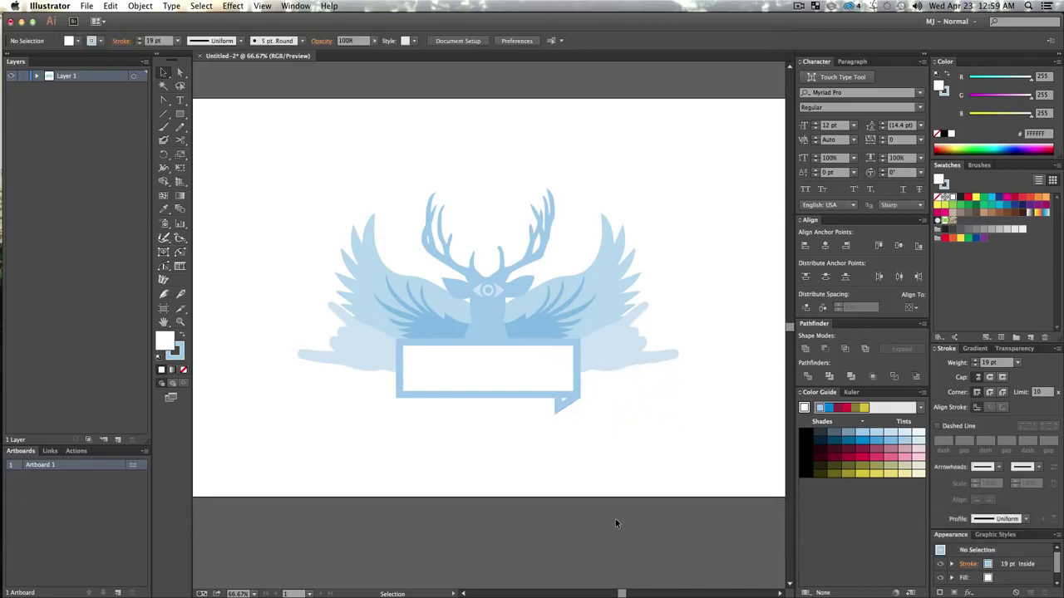
- Copy the main banner to the lower right, matching the fold's left edge at about X 1390 px, and send the copy backward
left_click(630, 436)
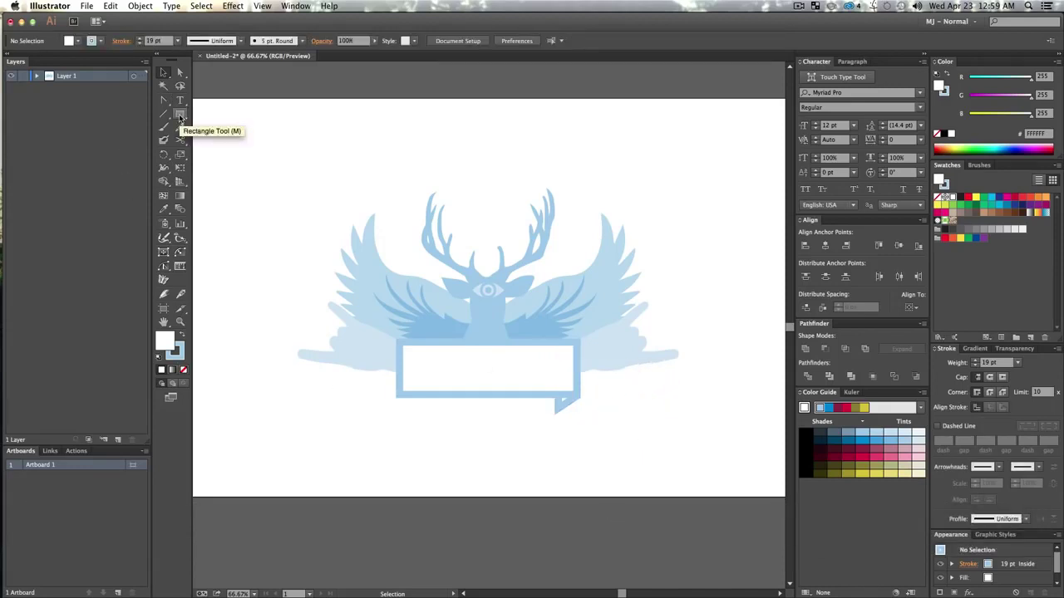
key("v")
left_click(487, 342)
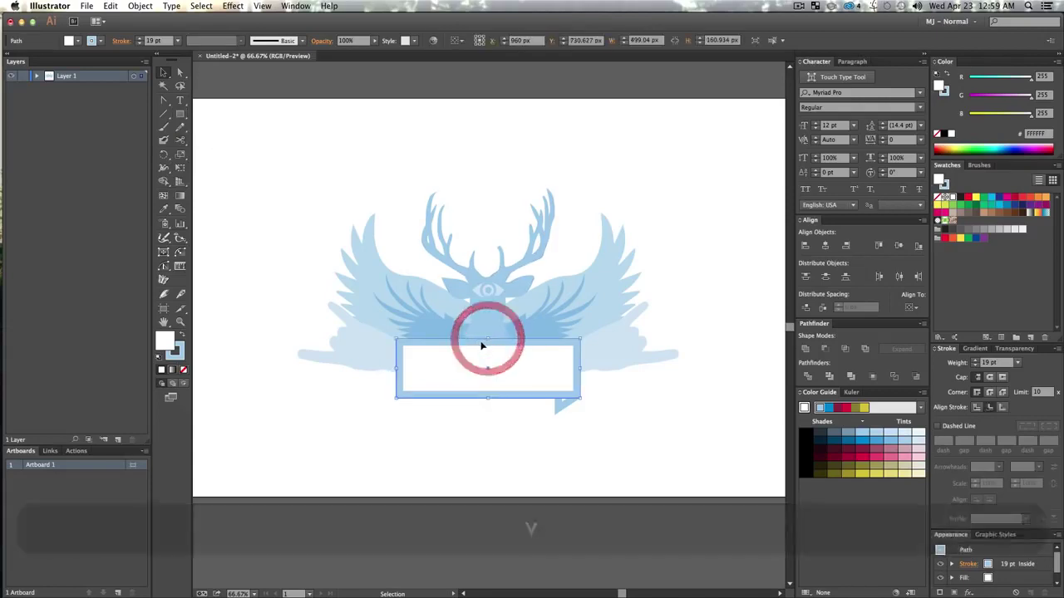
left_click_drag(474, 345, 629, 362)
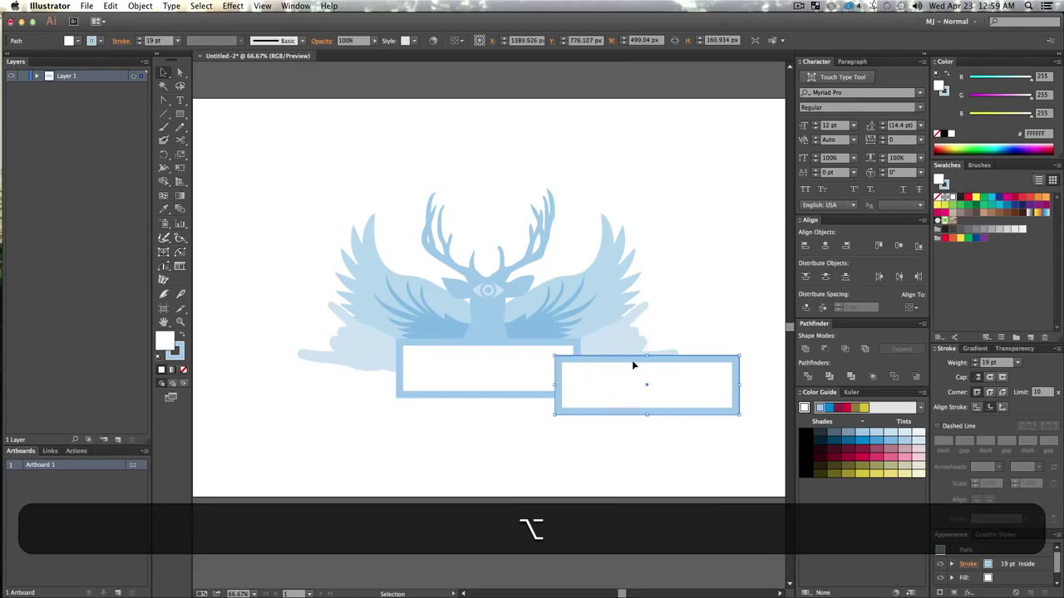
key("super+bracketleft")
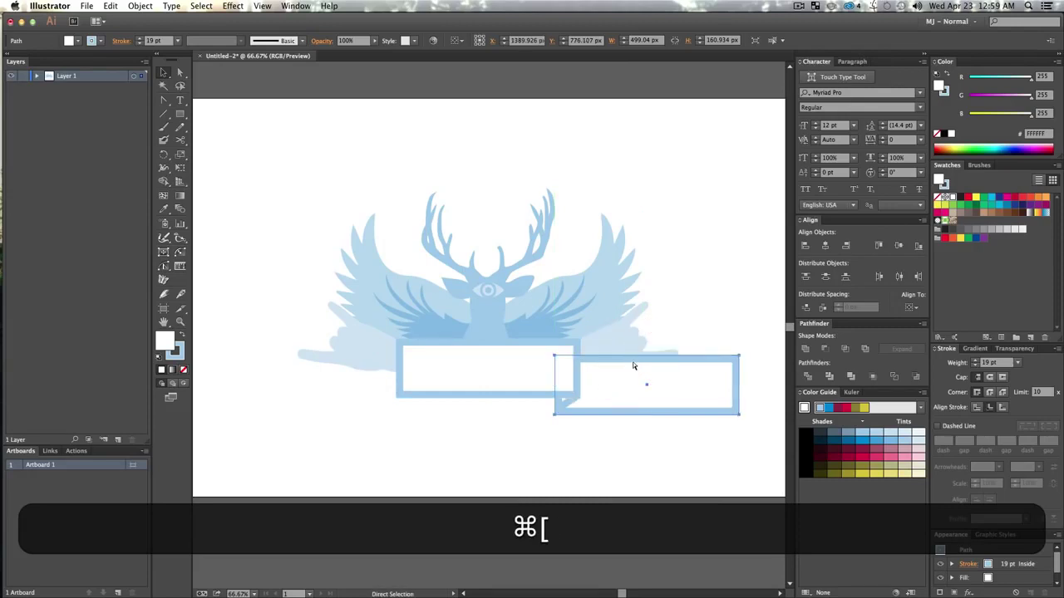
key("super")
- Add an anchor point midway on the copied banner's right edge and shorten that side into a notched ribbon tail about 171 px wide
key("p")
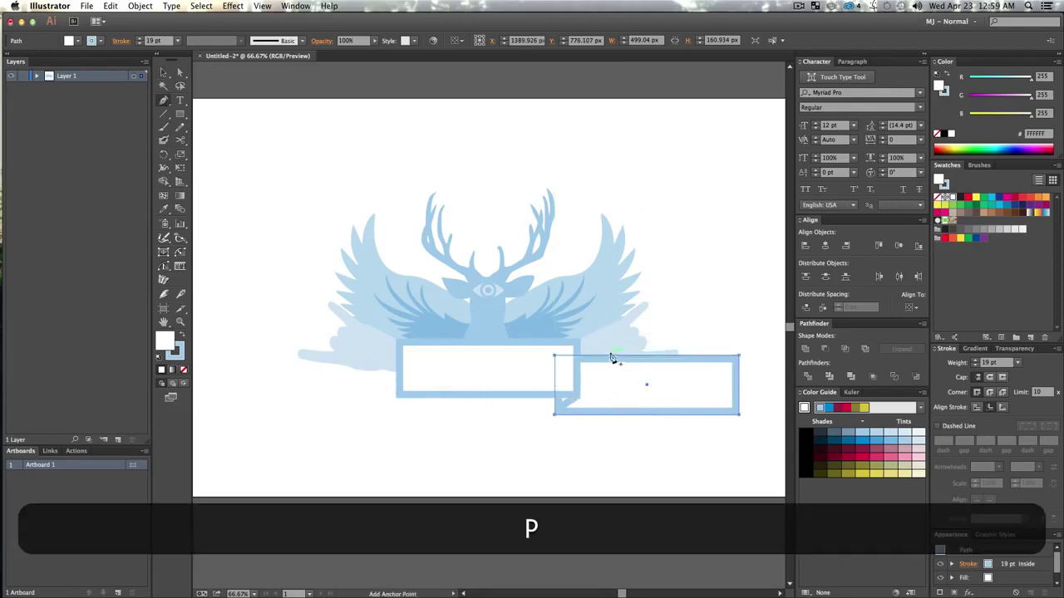
left_click(738, 386)
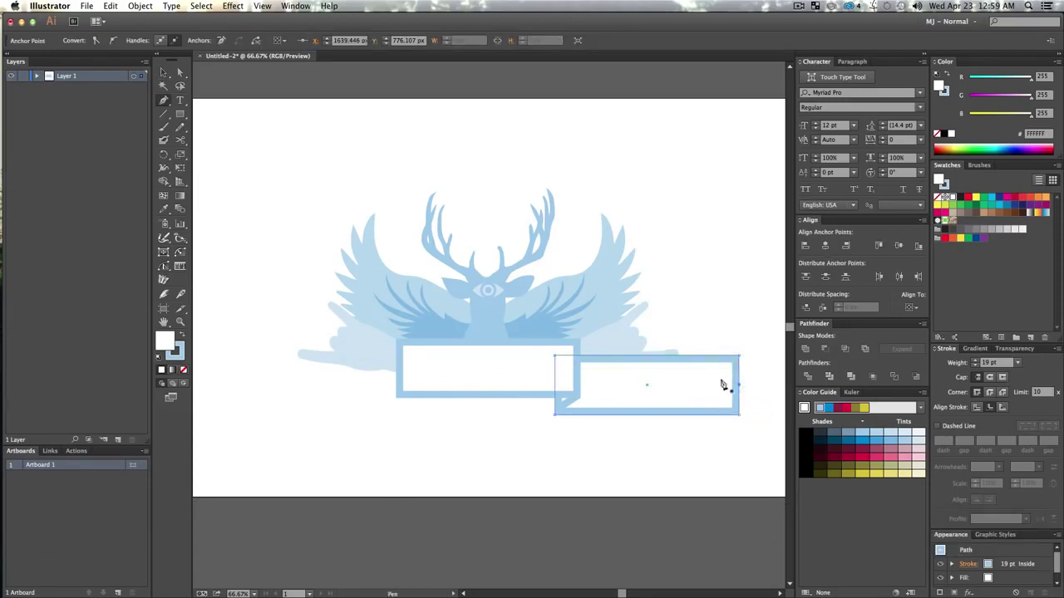
key("a")
left_click_drag(738, 386, 614, 387)
key("v")
key("v")
left_click(666, 397)
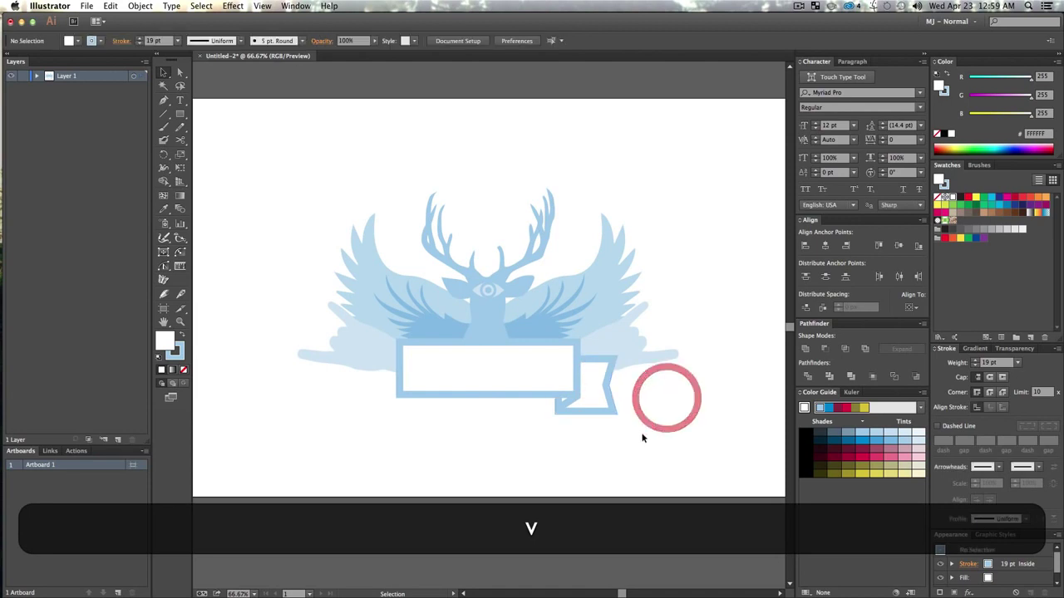
- Copy the fold and ribbon tail together straight across to the left of the banner, at about X 515 px
scroll(694, 391, "left", 5)
scroll(693, 391, "up", 2)
key("v")
left_click(707, 404)
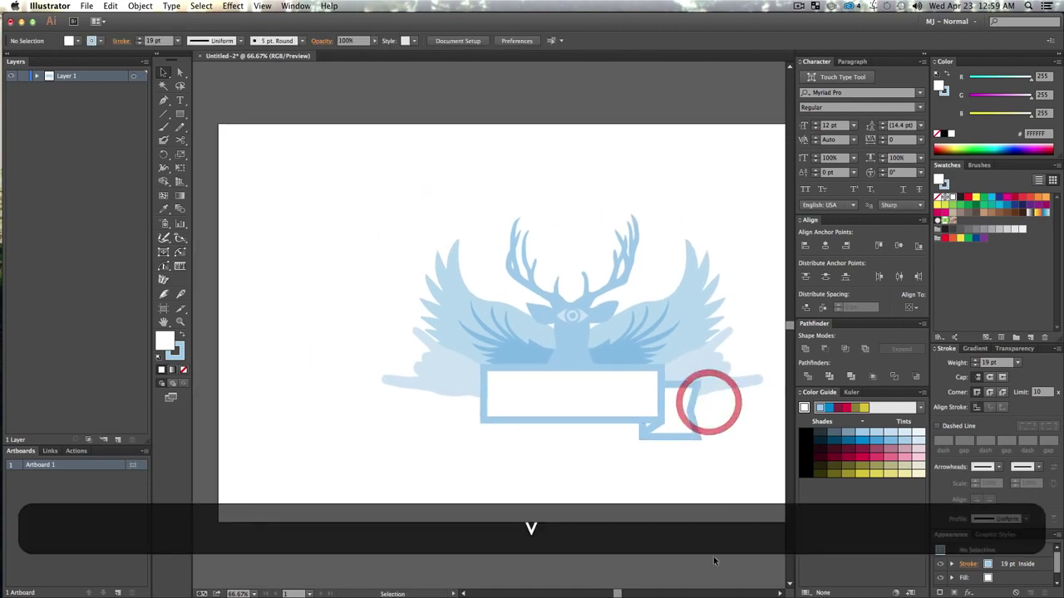
left_click_drag(750, 467, 389, 432)
key("alt")
- Reflect the copied fold and ribbon tail across the vertical axis and slide them straight across onto the banner's left end
right_click(389, 432)
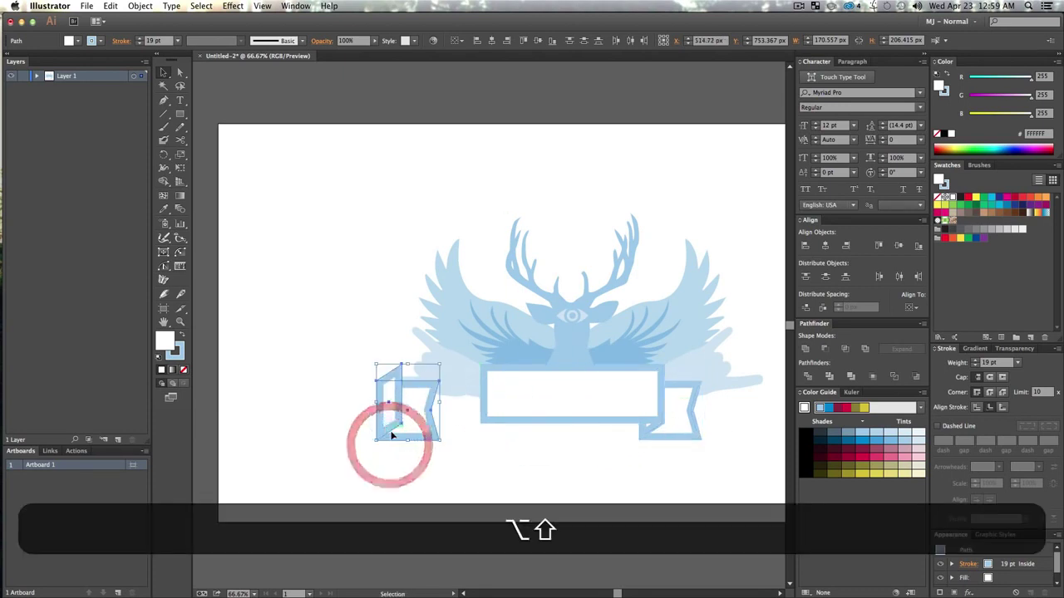
mouse_move(472, 561)
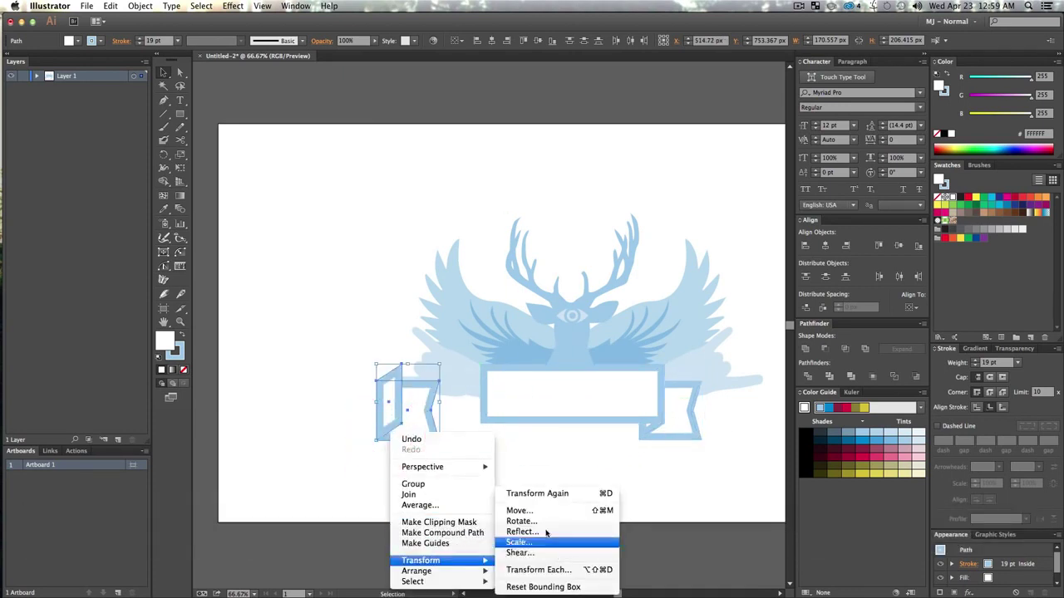
left_click(542, 532)
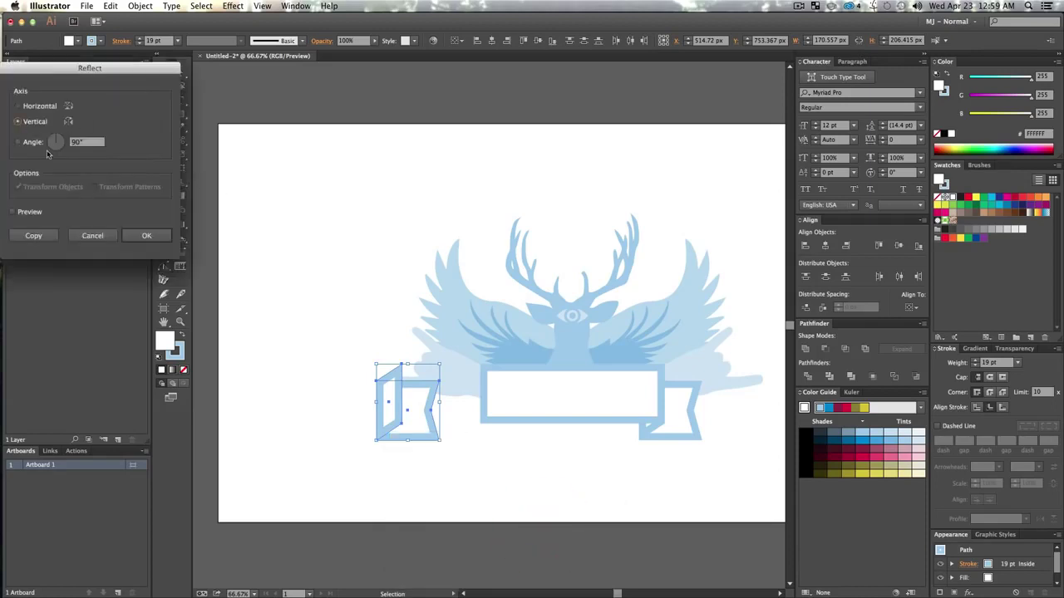
left_click(144, 236)
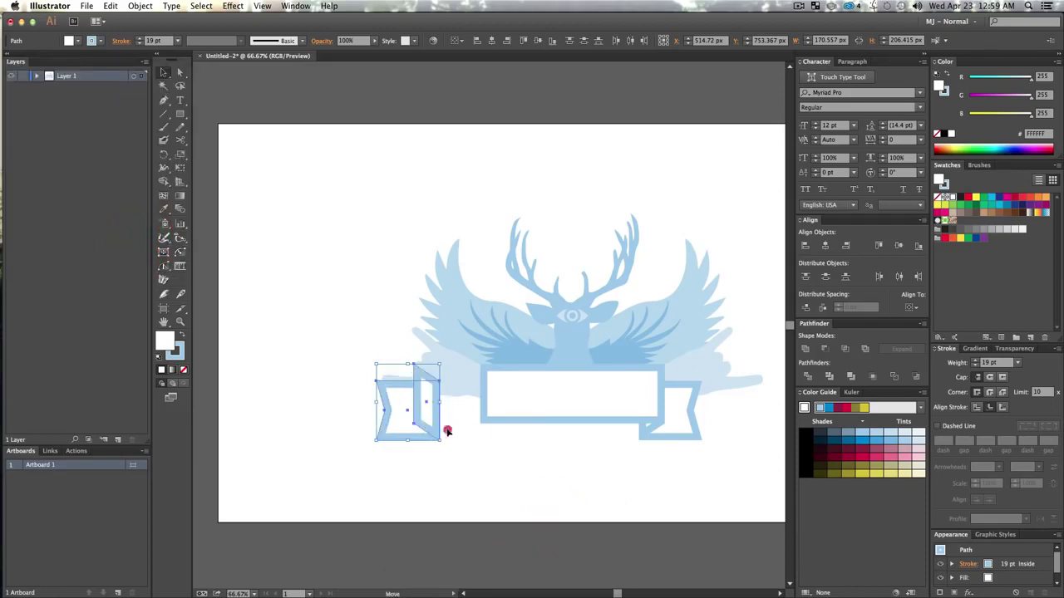
left_click_drag(447, 431, 497, 431)
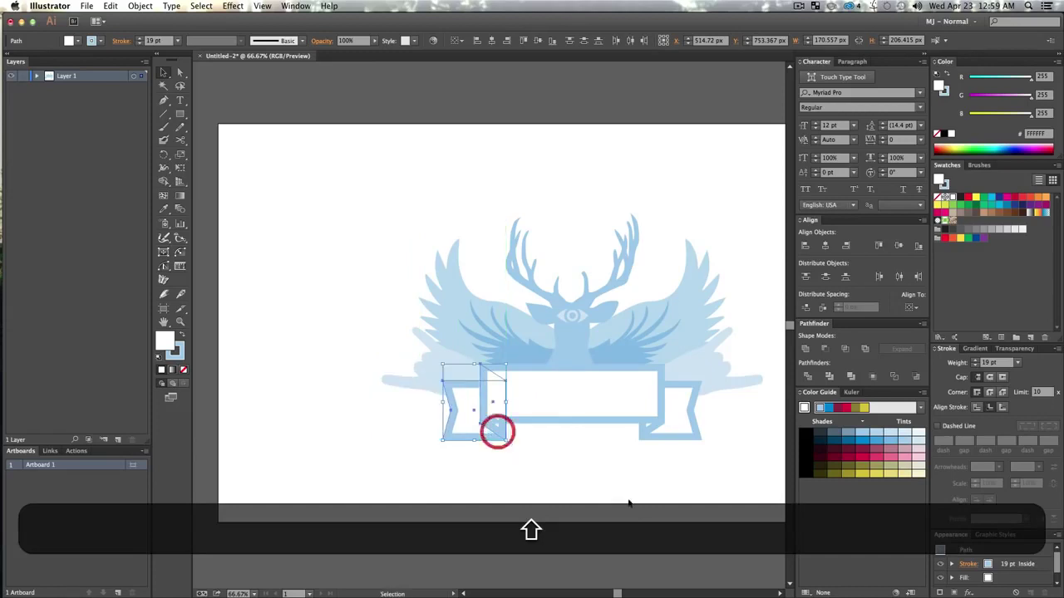
left_click(615, 500)
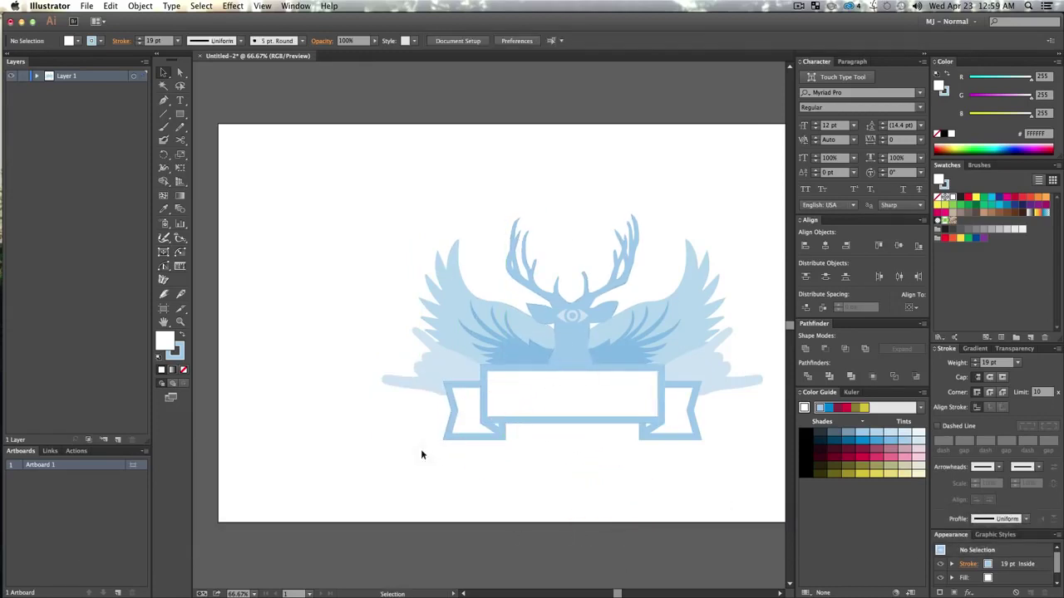
- Move the right and left hand shapes slightly straight up so they sit level with each other behind the banner
key("space")
left_click_drag(328, 447, 259, 489)
key("v")
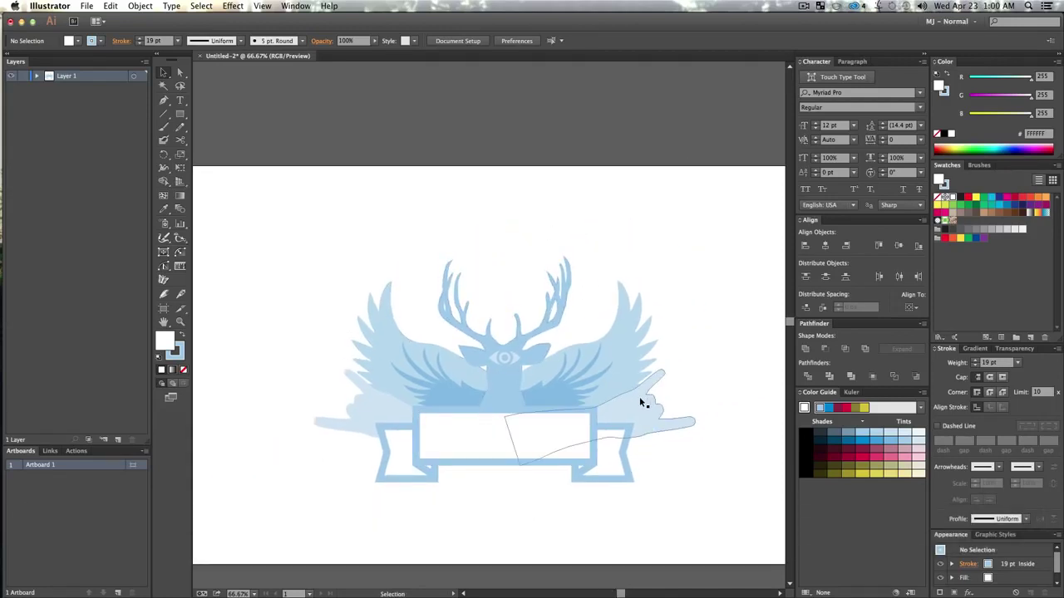
left_click_drag(640, 396, 640, 382)
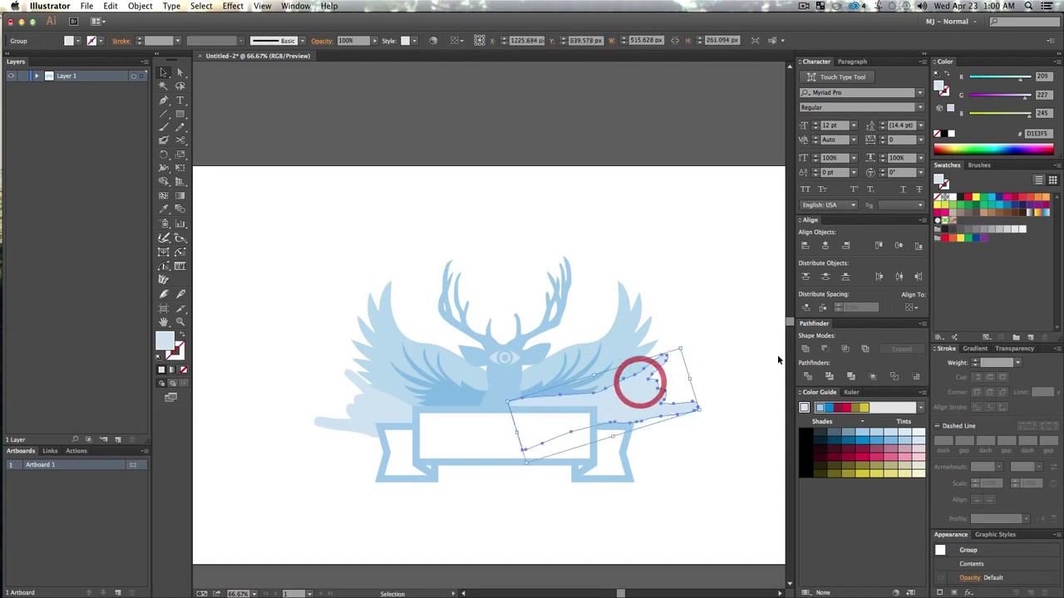
left_click(772, 351)
left_click_drag(370, 429, 371, 395)
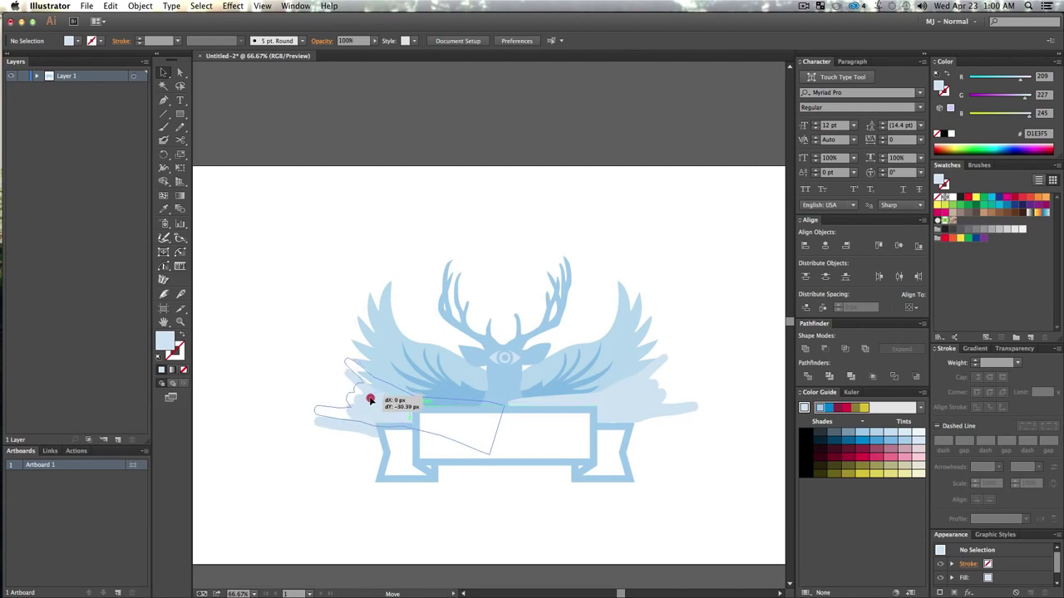
left_click_drag(646, 401, 641, 404)
key("v")
left_click(771, 516)
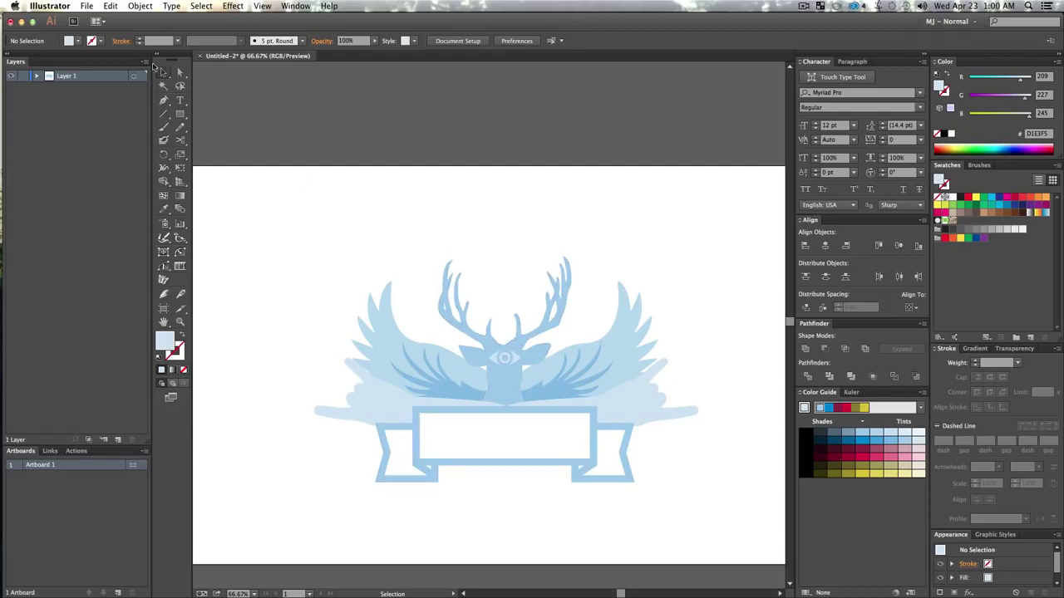
- Create a text area about 739 by 271 px above the antlers and enter GAMER in it
left_click(180, 101)
left_click_drag(407, 188, 679, 289)
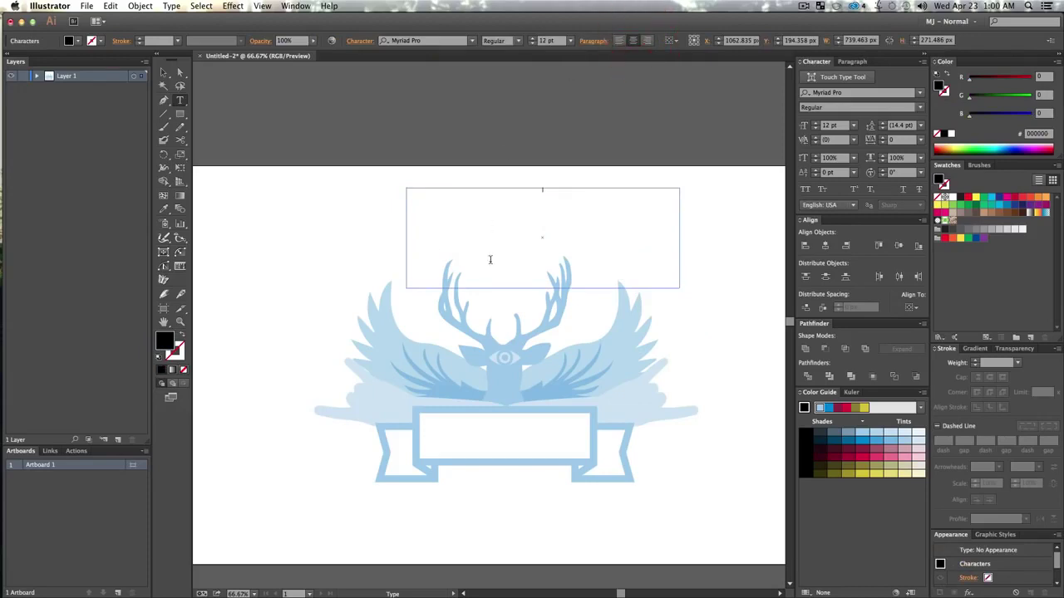
type("G")
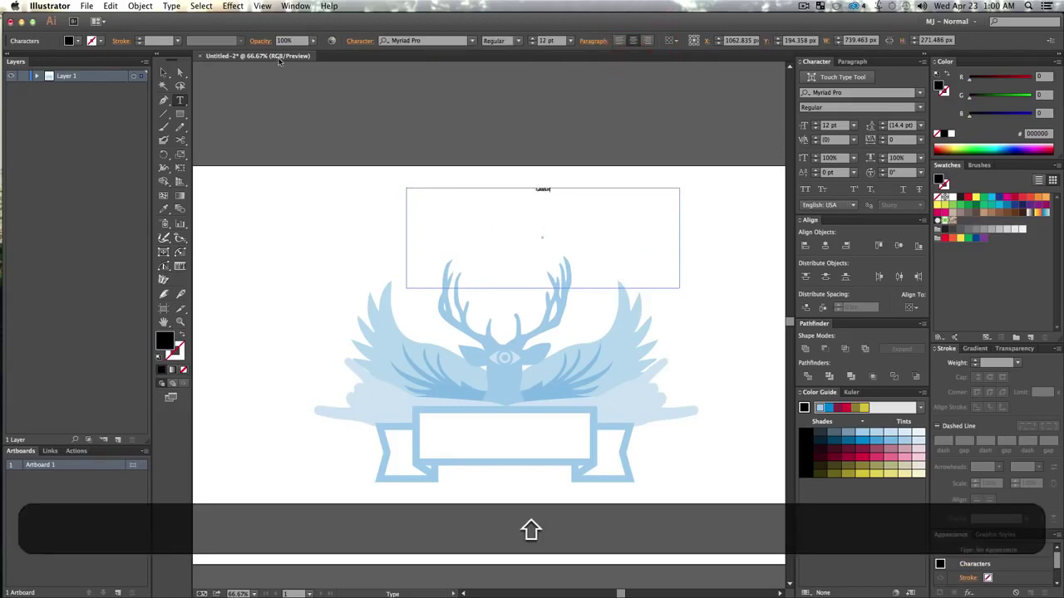
- Try to apply the Georgia font to the GAMER text without selecting its characters
left_click(426, 42)
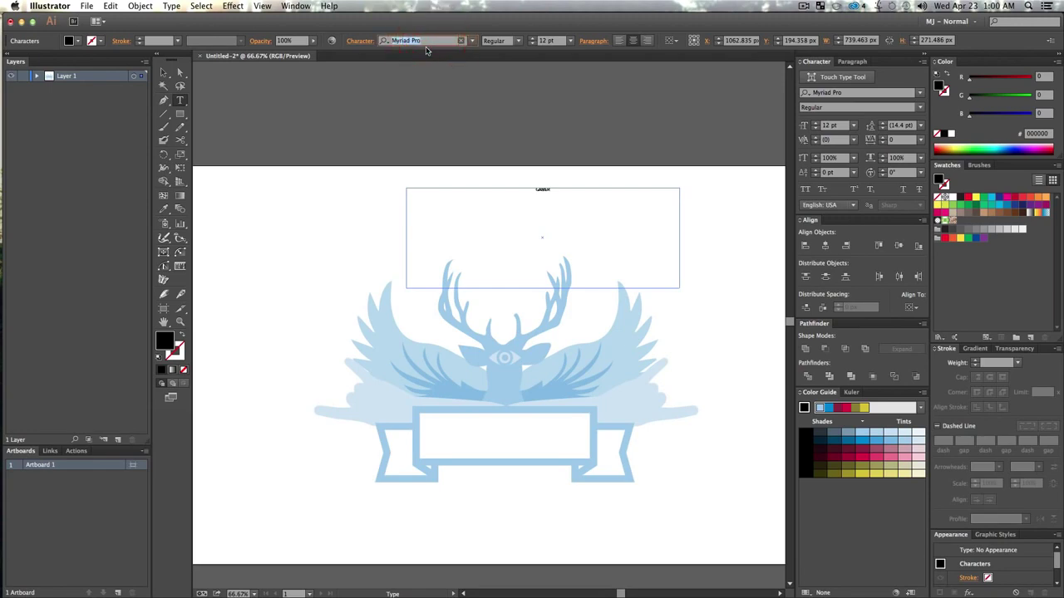
type("ga")
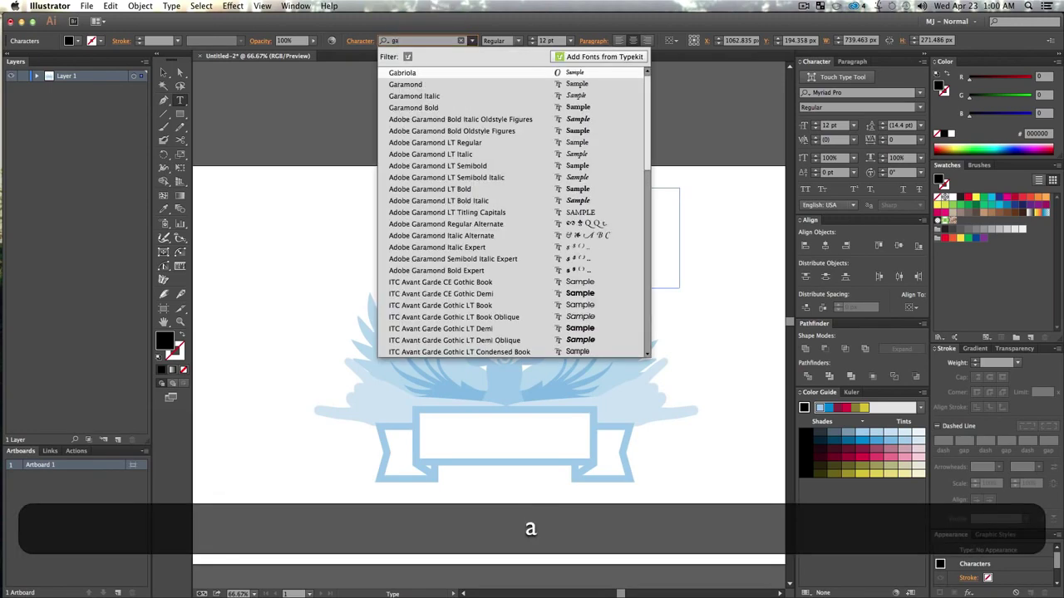
type("m")
key("BackSpace")
key("BackSpace")
key("BackSpace")
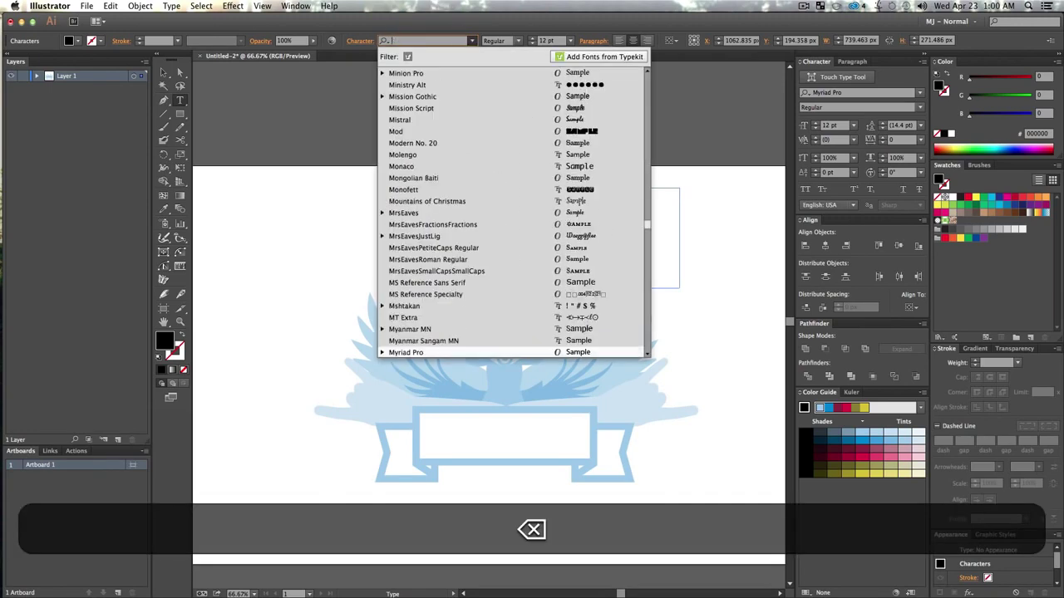
type("geo")
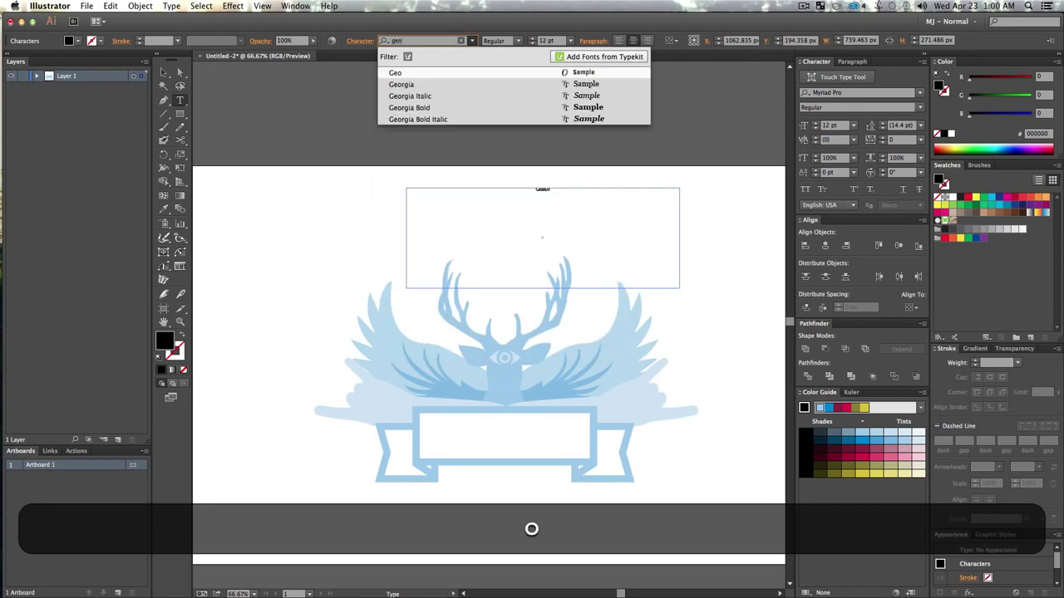
key("BackSpace")
type("o")
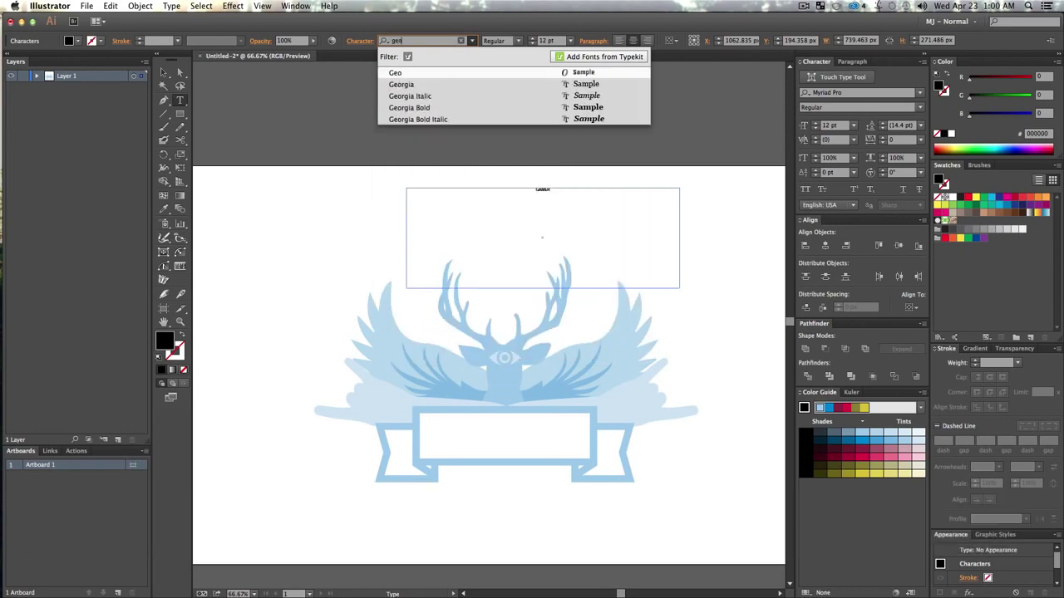
left_click(415, 84)
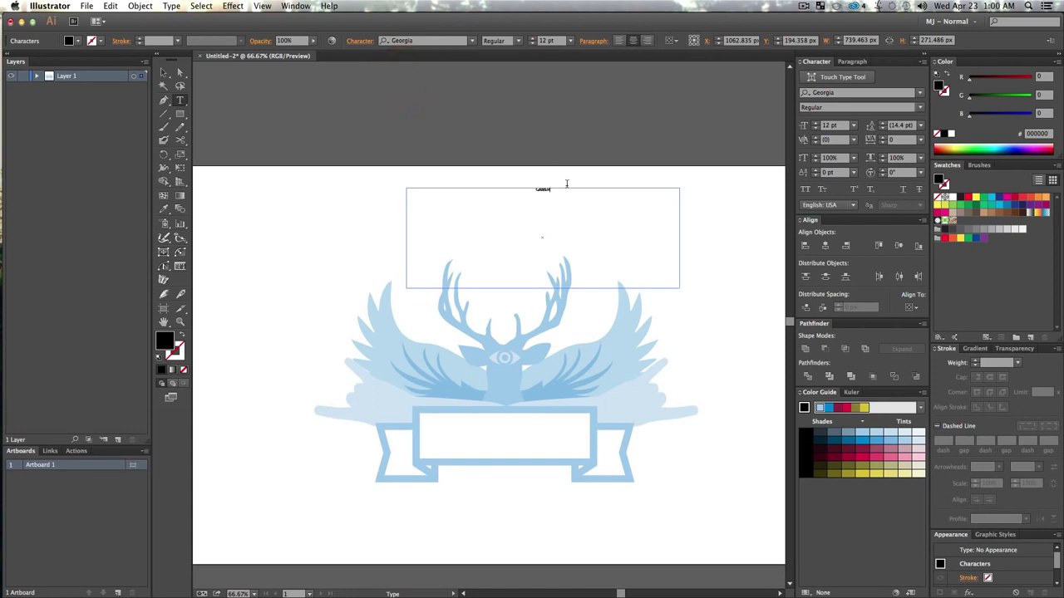
- Select all of the GAMER text and set its font size to 80 pt
key("super+a")
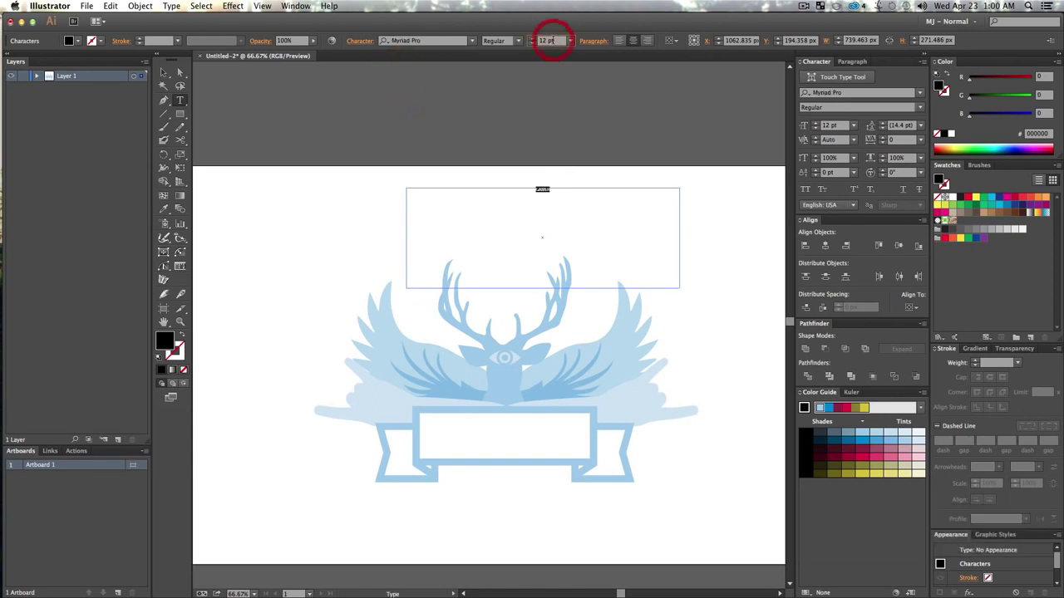
key("shift+Up")
key("shift+Up")
key("shift+Up")
key("shift+Up")
key("shift+Up")
key("shift+Up")
key("shift+Up")
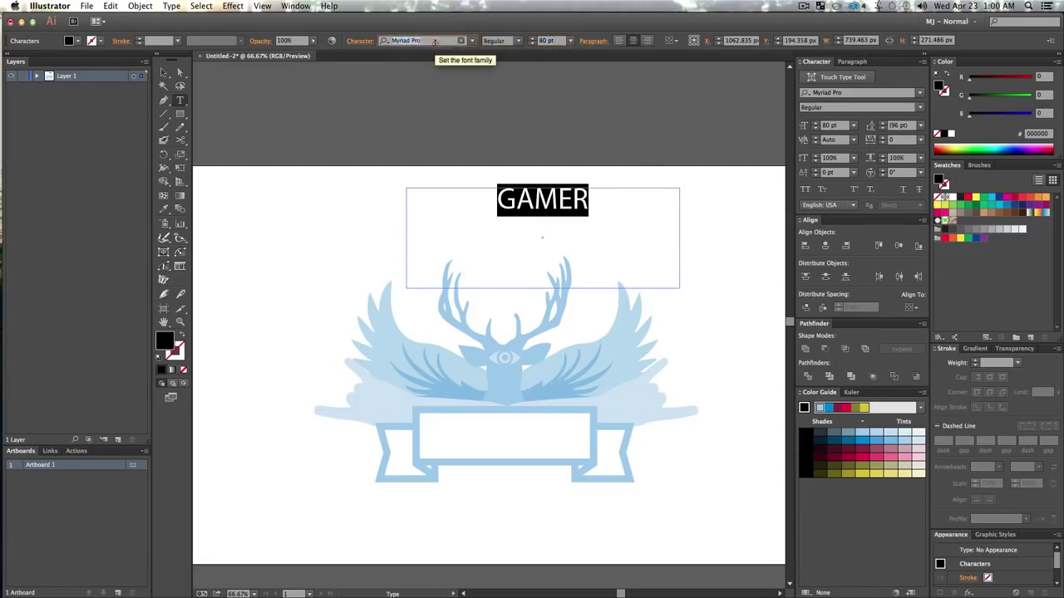
- Set the font of the whole GAMER text to Georgia Regular
left_click(434, 42)
type("geor")
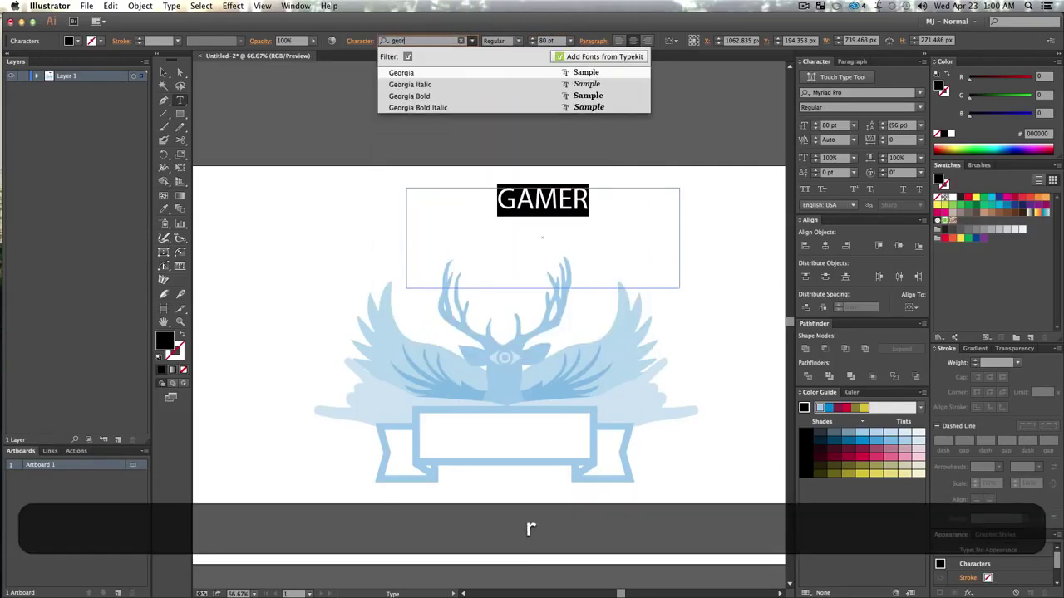
key("Return")
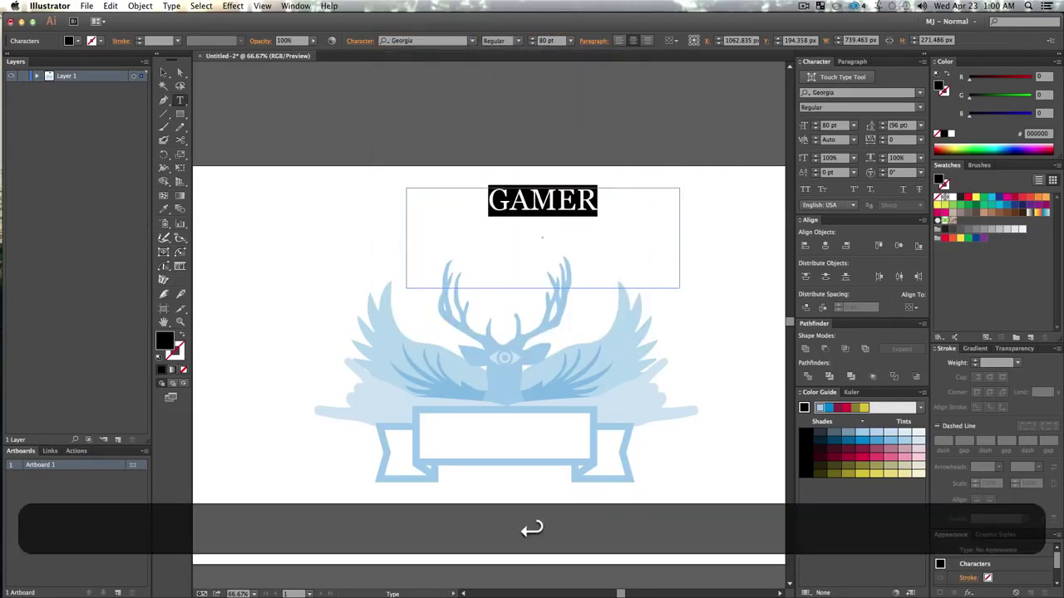
scroll(434, 41, "up", 1)
double_click(549, 198)
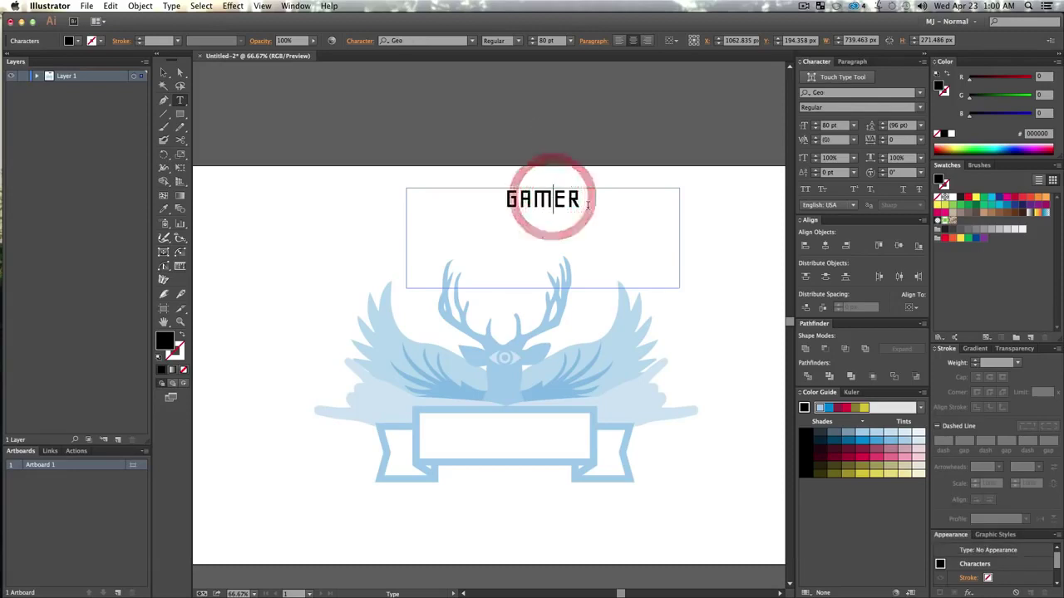
type("ge")
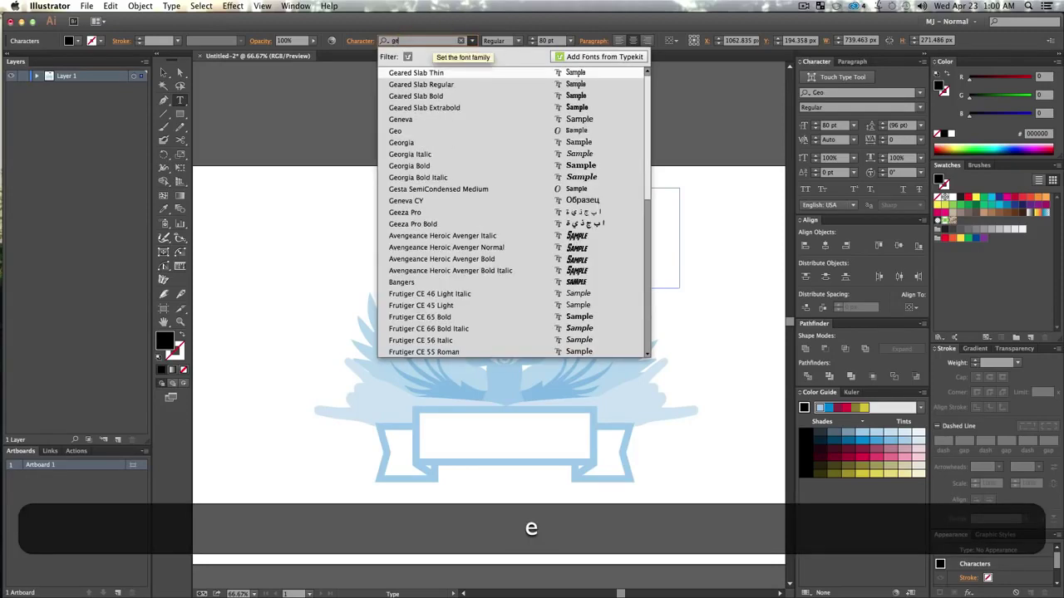
type("or")
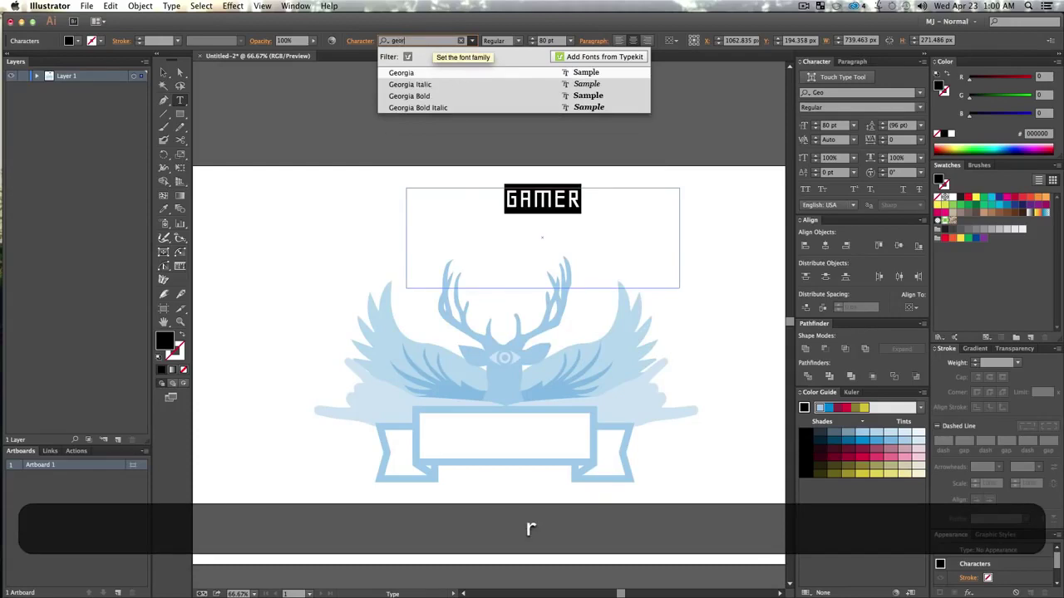
key("Return")
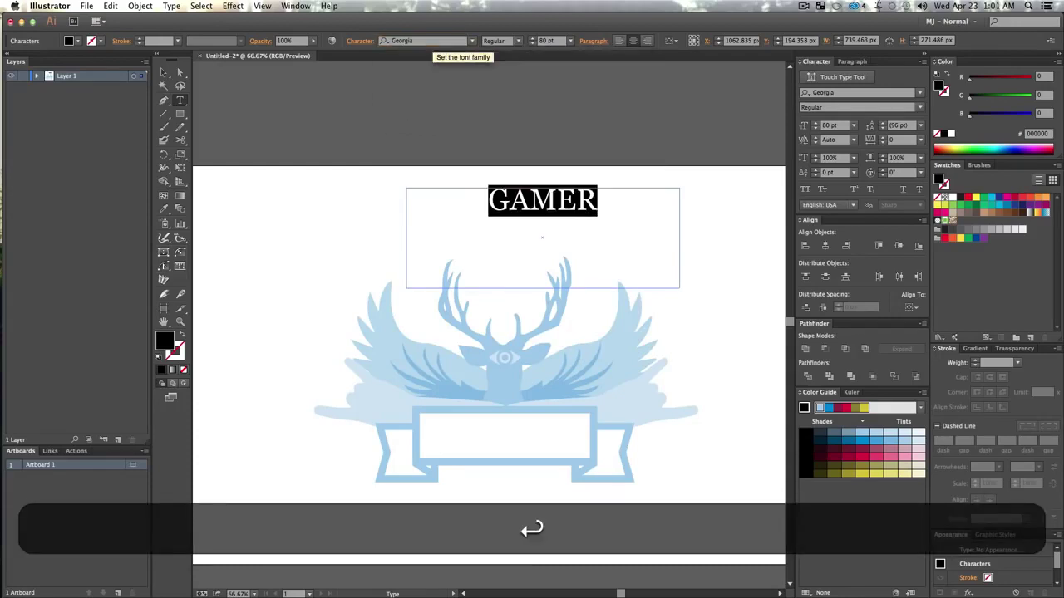
left_click(566, 205)
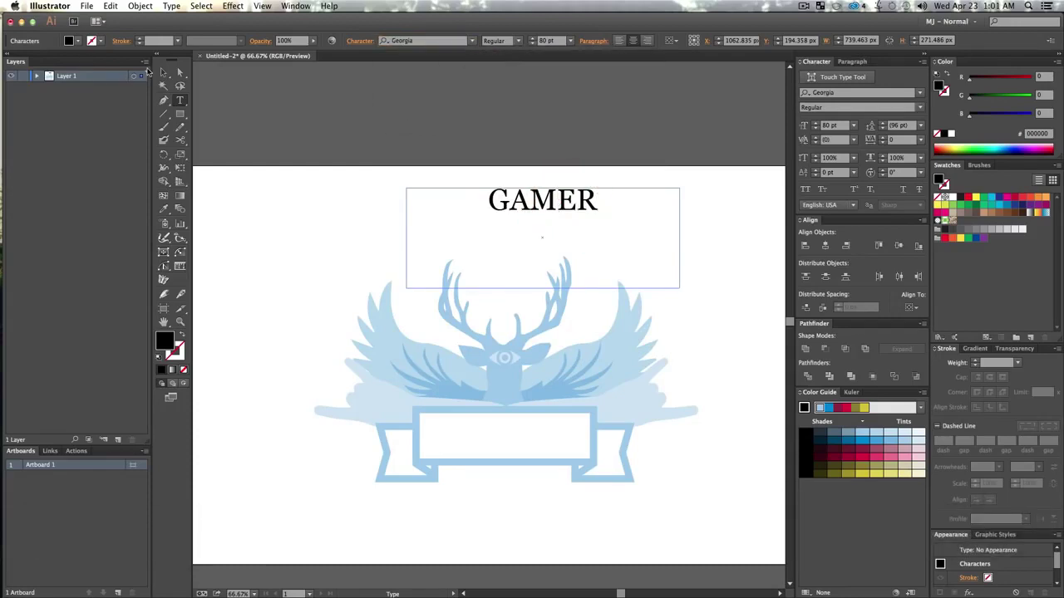
- Convert the GAMER text to outlines and centre it inside the main banner, scaled proportionally to about 334 px wide
left_click(164, 72)
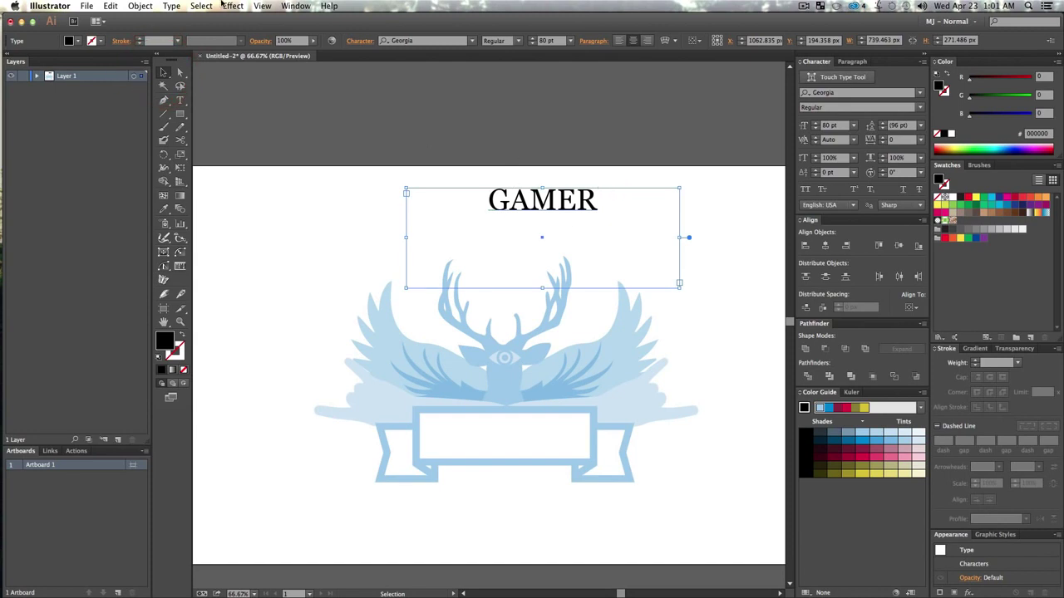
left_click(169, 6)
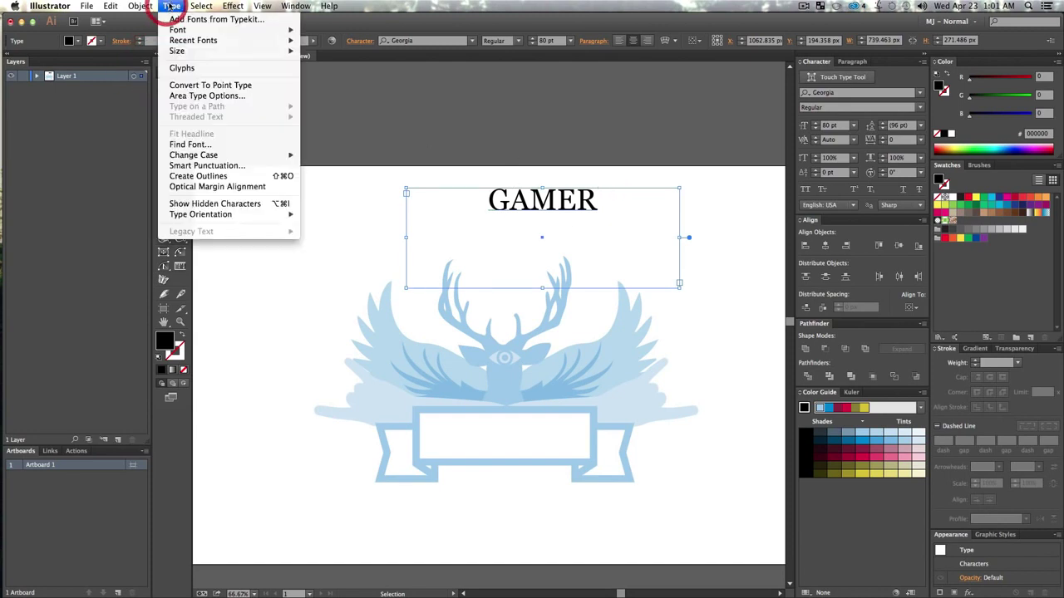
left_click(225, 175)
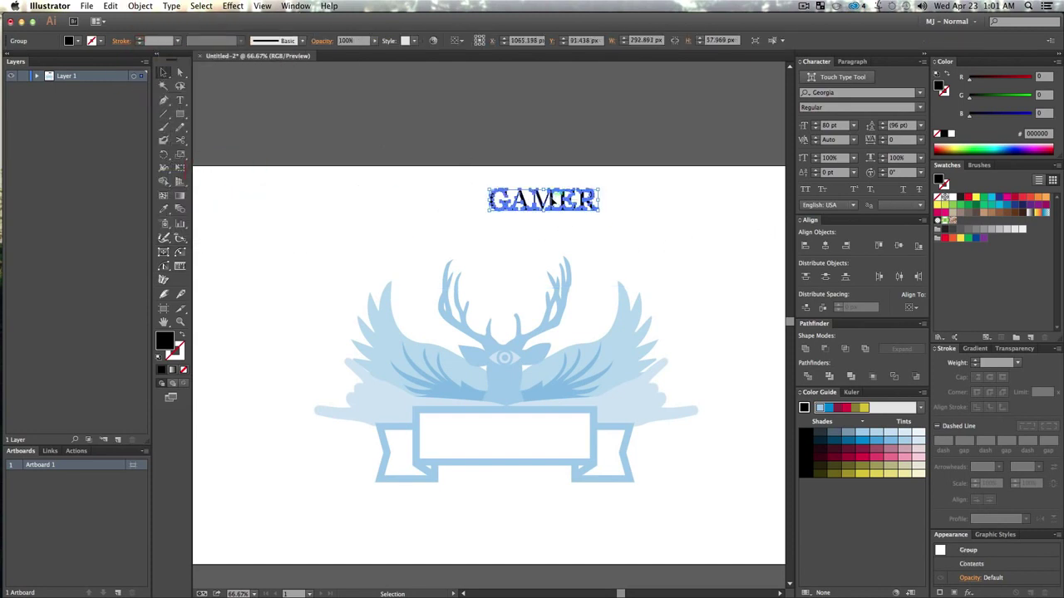
left_click_drag(545, 189, 569, 424)
key("alt+shift")
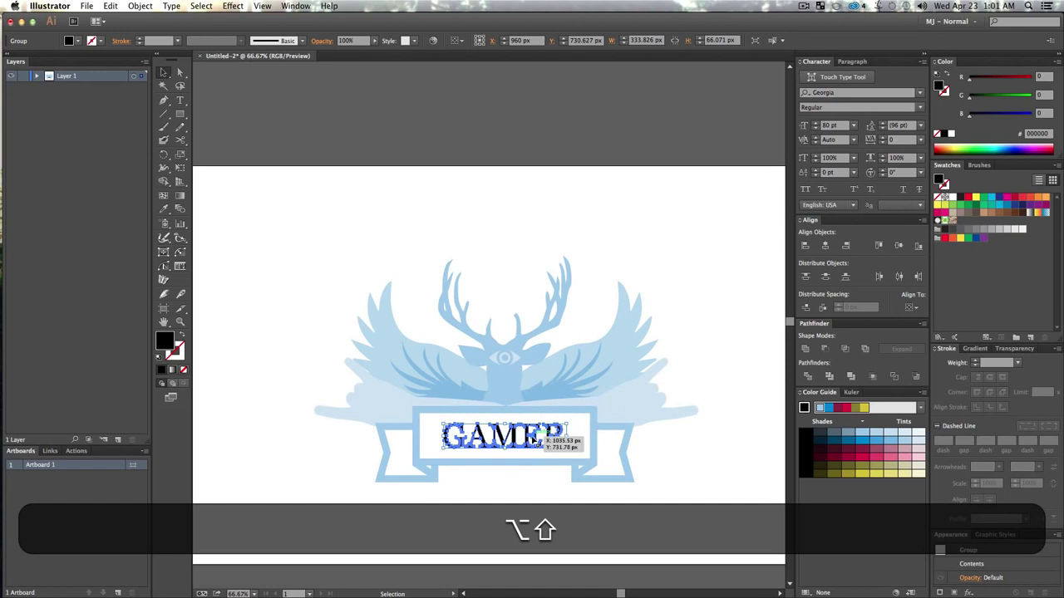
- Recolour the outlined GAMER lettering by sampling the deer head's light blue, A2C8EB, and deselect it
key("i")
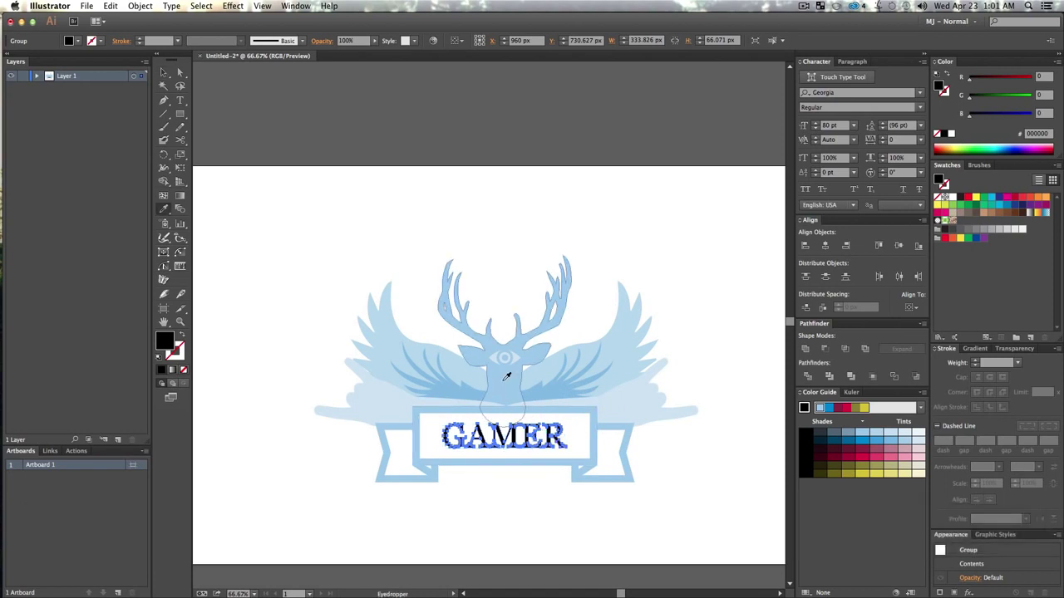
left_click(506, 376)
key("v")
left_click(718, 371)
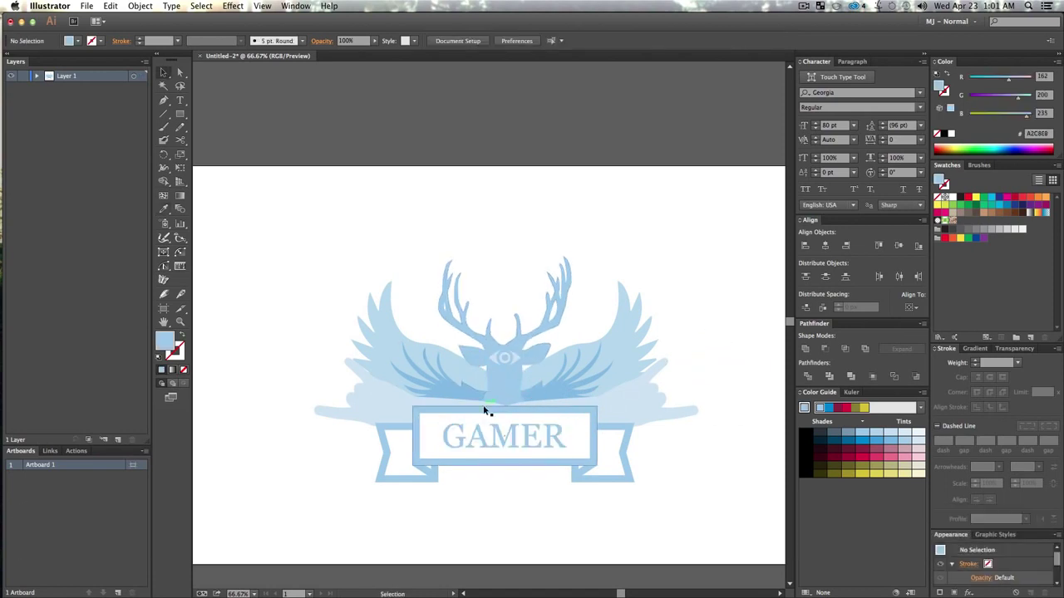
- Draw a thin light-blue horizontal rule about 430 px wide and 3.6 px high inside the main banner, with copies above and below GAMER
key("z")
left_click(470, 528)
key("v")
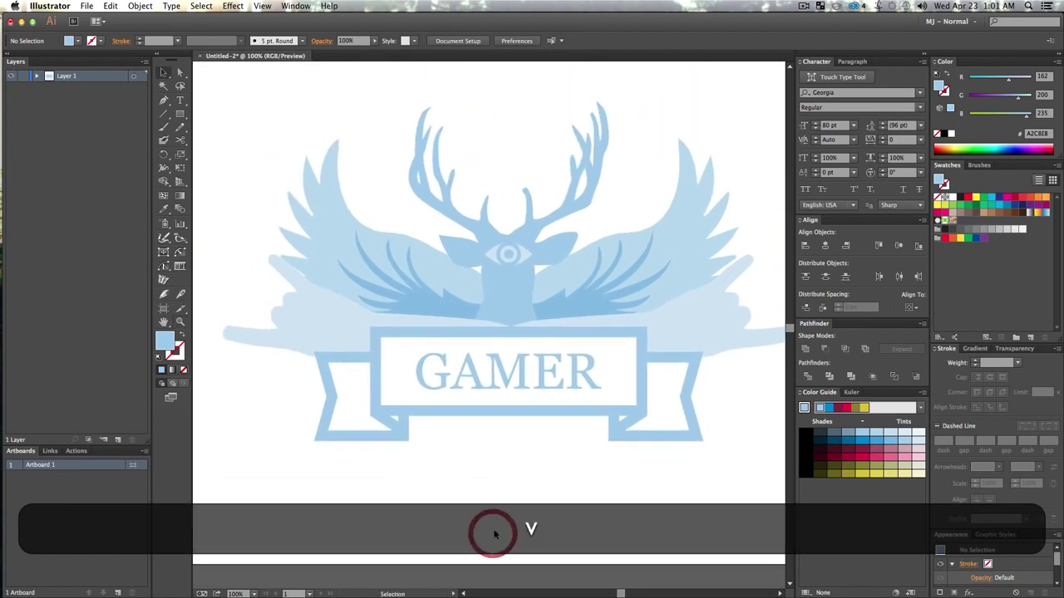
left_click(175, 112)
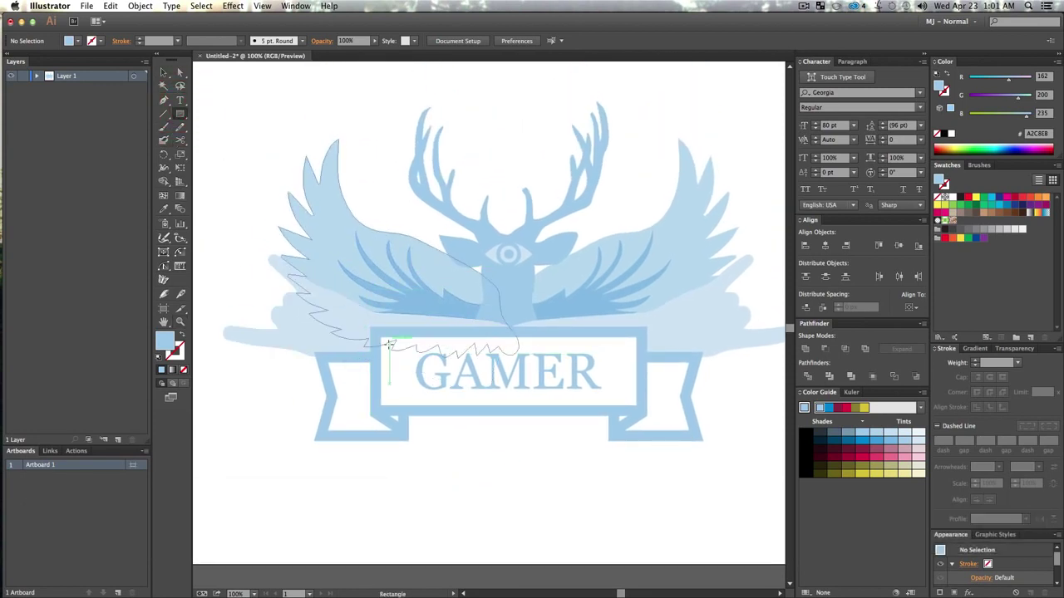
left_click_drag(388, 342, 578, 461)
key("v")
key("alt+shift")
left_click(527, 469)
key("z")
left_click(554, 471, "alt")
key("space")
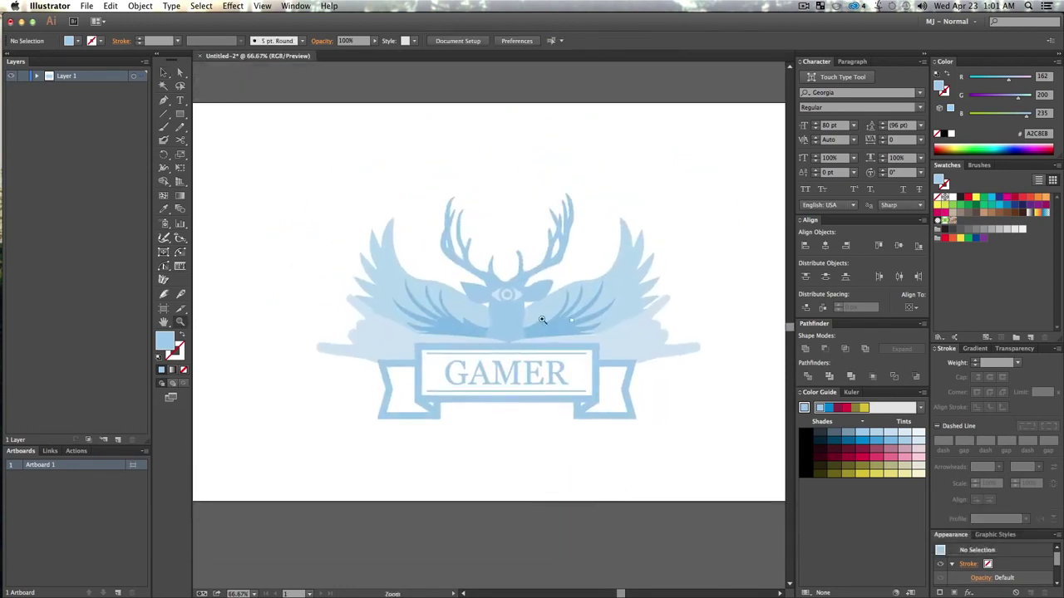
key("z")
left_click(486, 385)
key("space")
left_click_drag(532, 415, 511, 484)
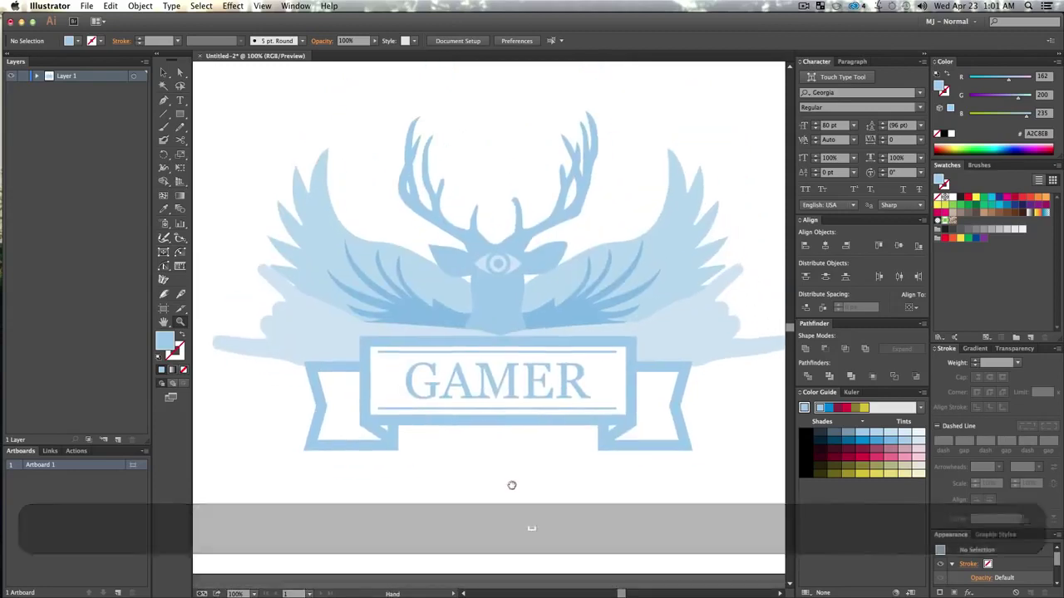
key("v")
left_click(570, 504)
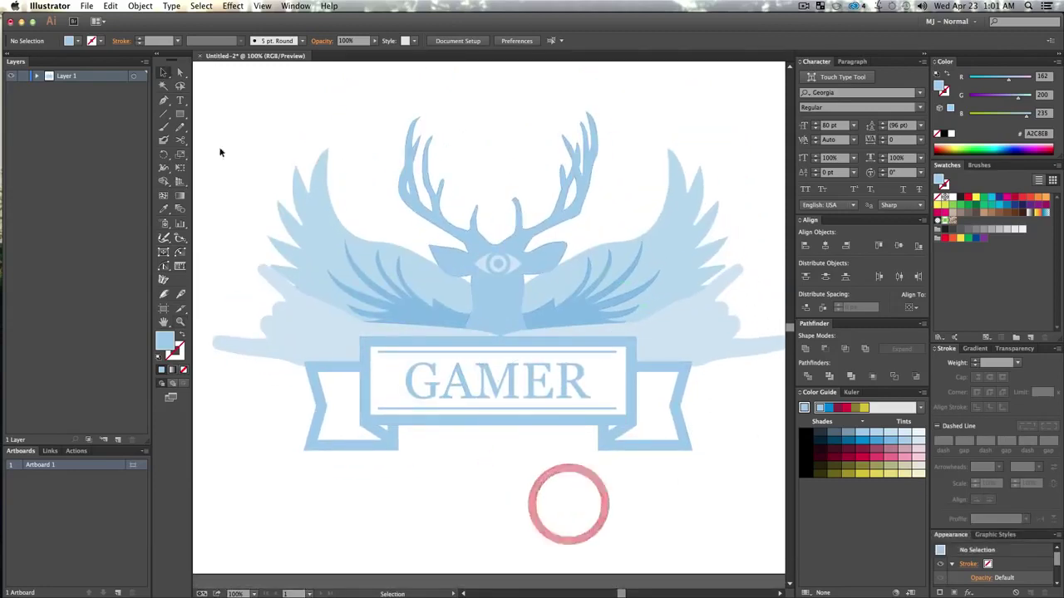
left_click(181, 114)
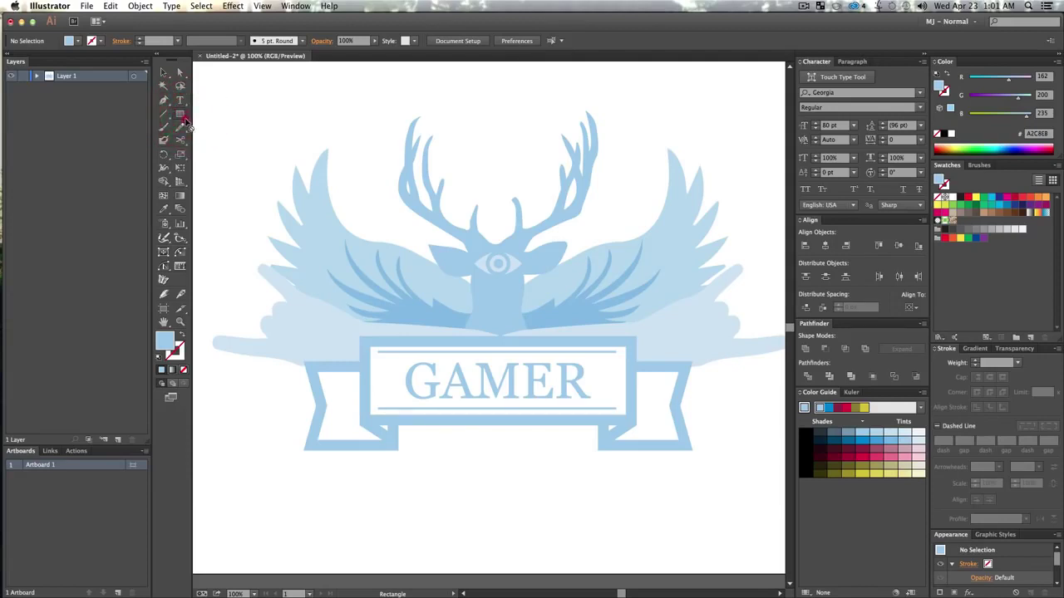
left_click(307, 112)
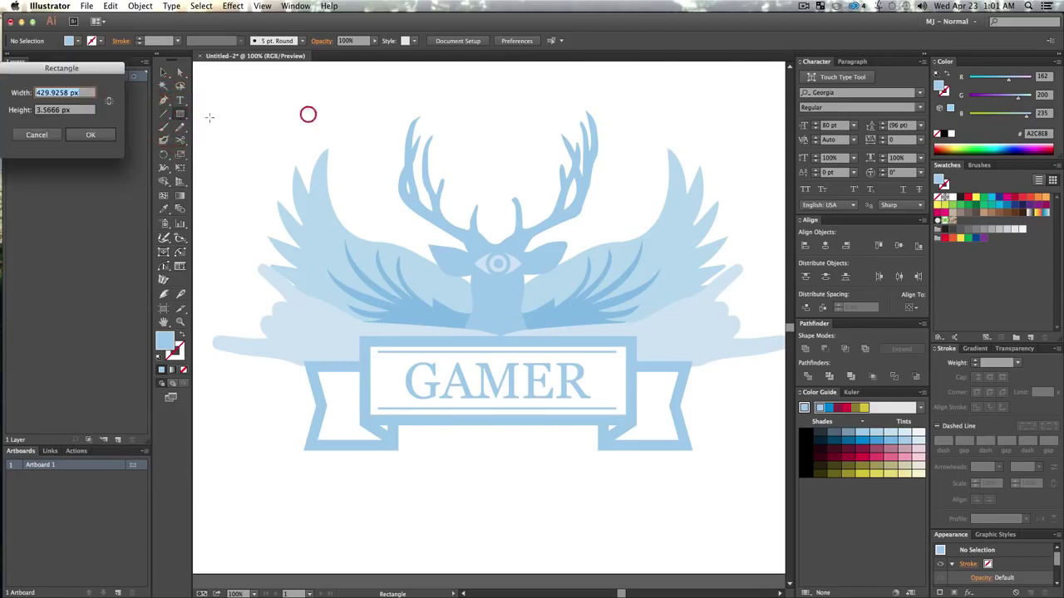
left_click(28, 125)
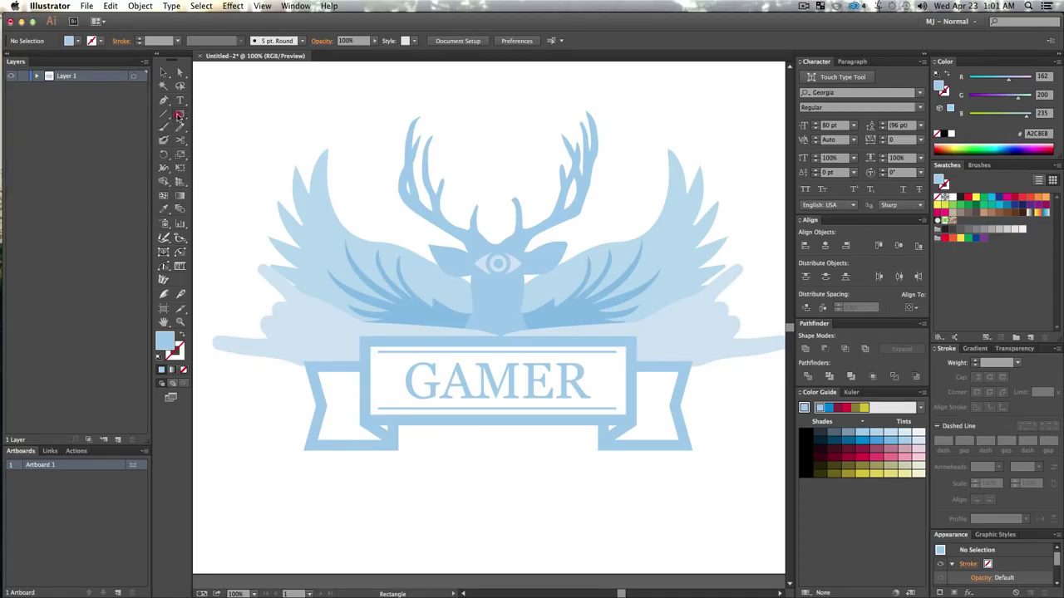
- Draw a small light-blue dot before the GAMER lettering with the Ellipse tool and duplicate it after the lettering at the same height
left_click_drag(183, 116, 226, 133)
mouse_move(314, 106)
left_mouse_down()
mouse_move(326, 119)
mouse_move(321, 112)
mouse_move(366, 345)
mouse_move(384, 382)
left_mouse_up()
key("shift+v")
left_click_drag(384, 382, 612, 393)
left_click(577, 463)
- Create an area-type text box about 806 × 184 px in the empty space above the deer's antlers
key("z")
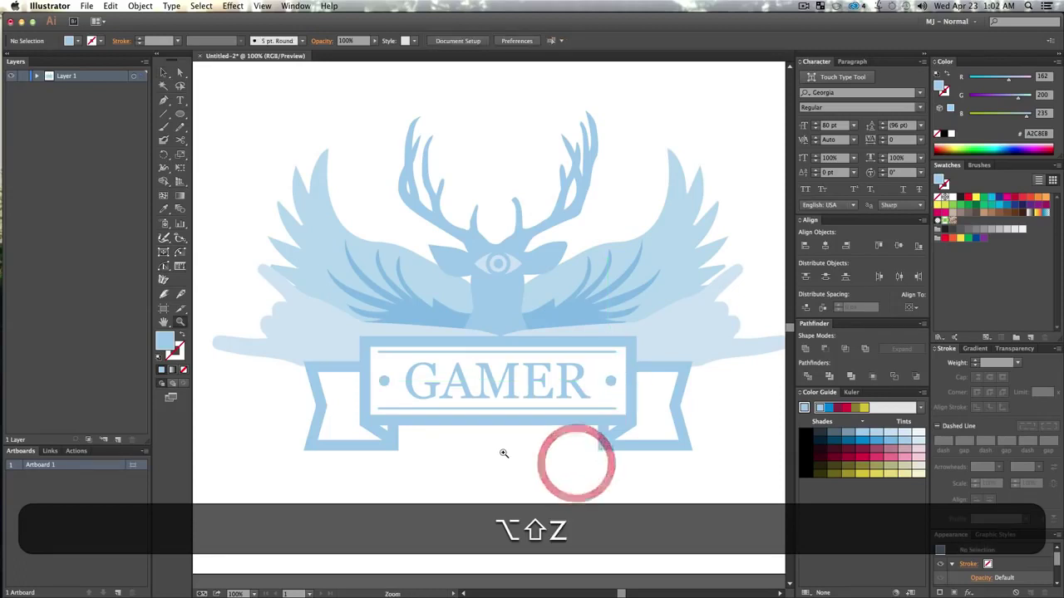
left_click(503, 453, "alt")
left_click(504, 453, "alt")
left_click_drag(511, 385, 514, 500)
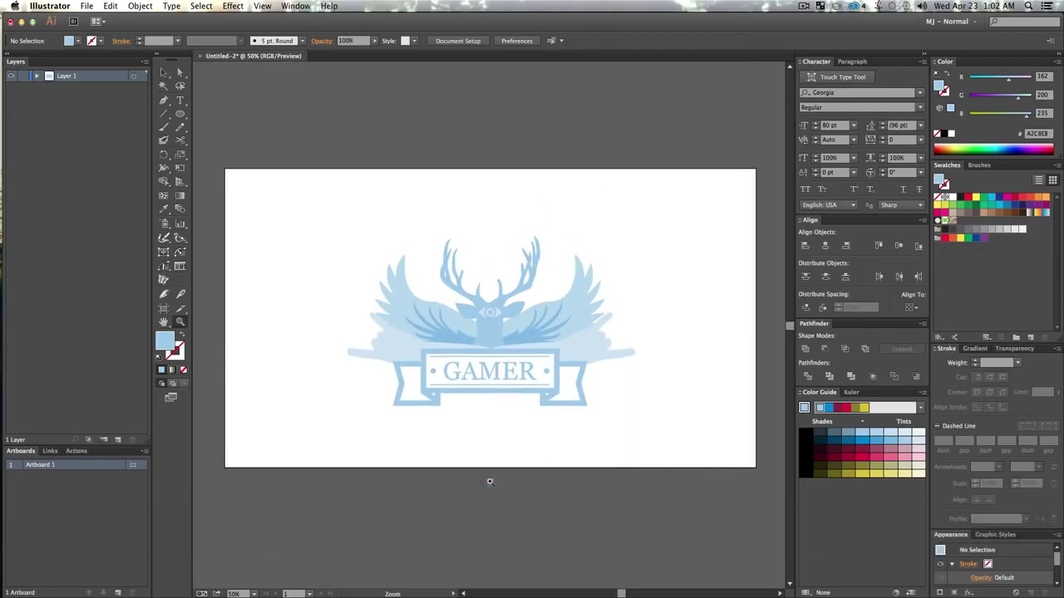
key("z")
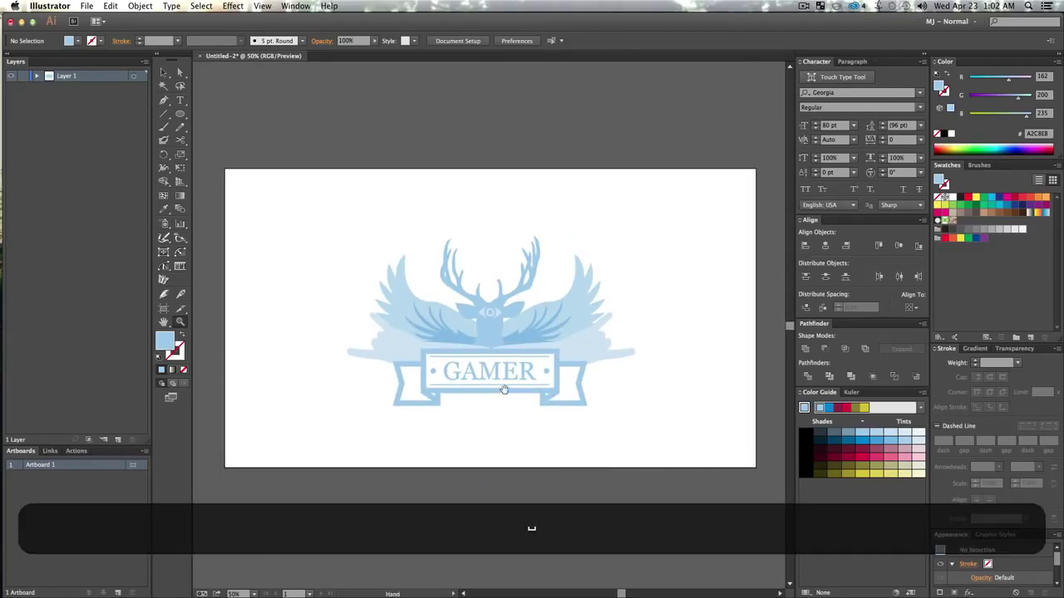
left_click_drag(504, 389, 505, 395)
key("v")
left_click(696, 366)
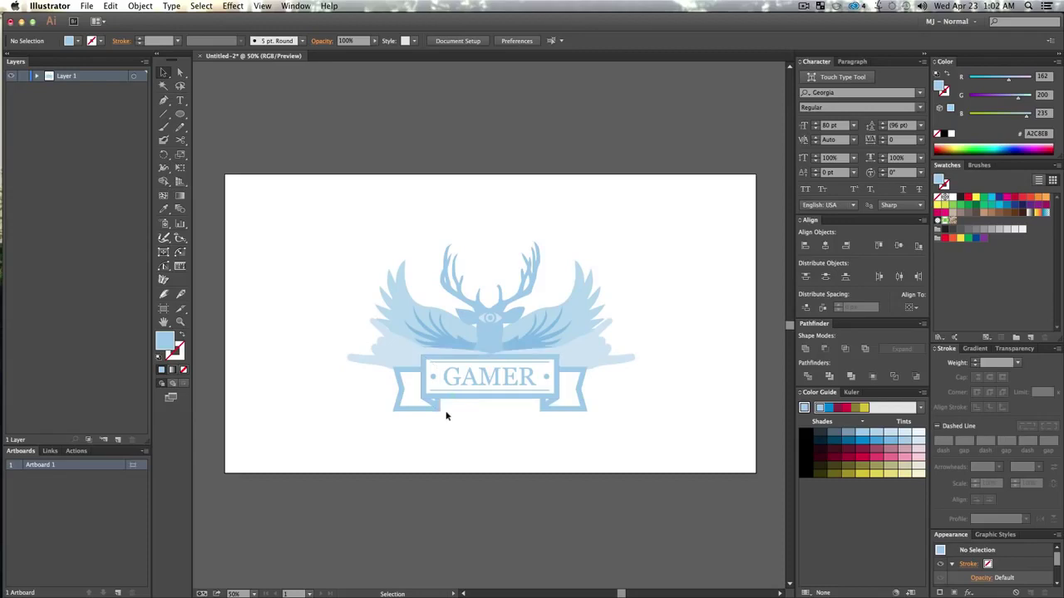
left_click(170, 99)
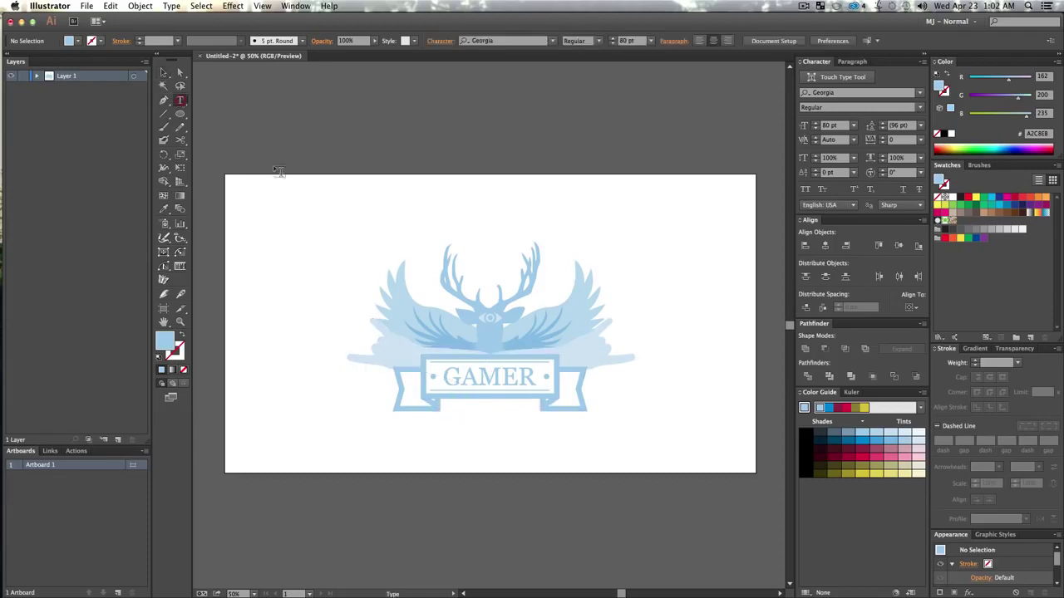
left_click_drag(380, 184, 603, 234)
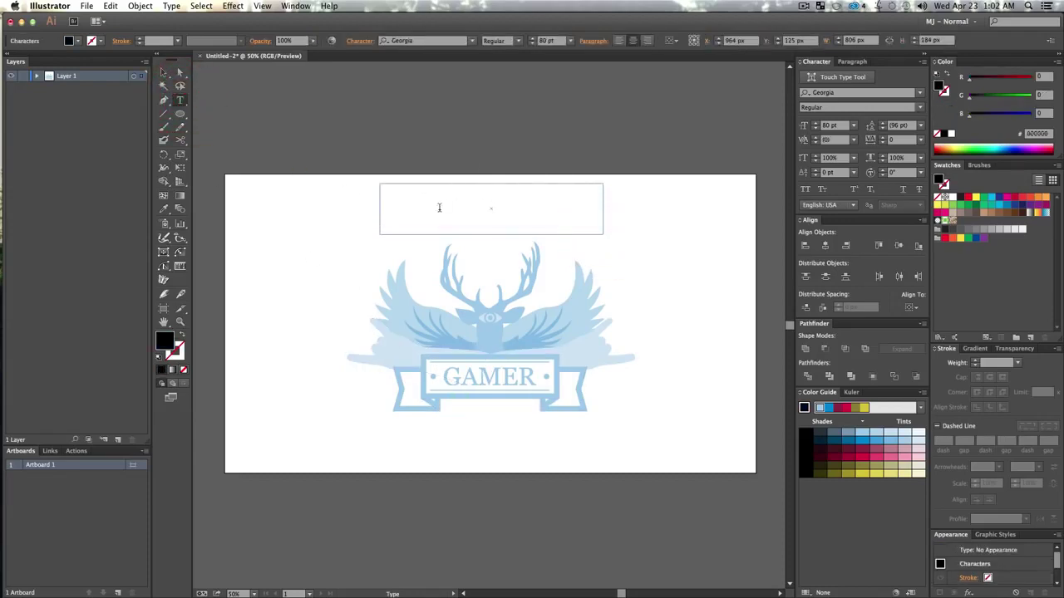
- Set the new text box's font to Wisdom Script Regular and enter the text "slogan" in it
left_click(418, 40)
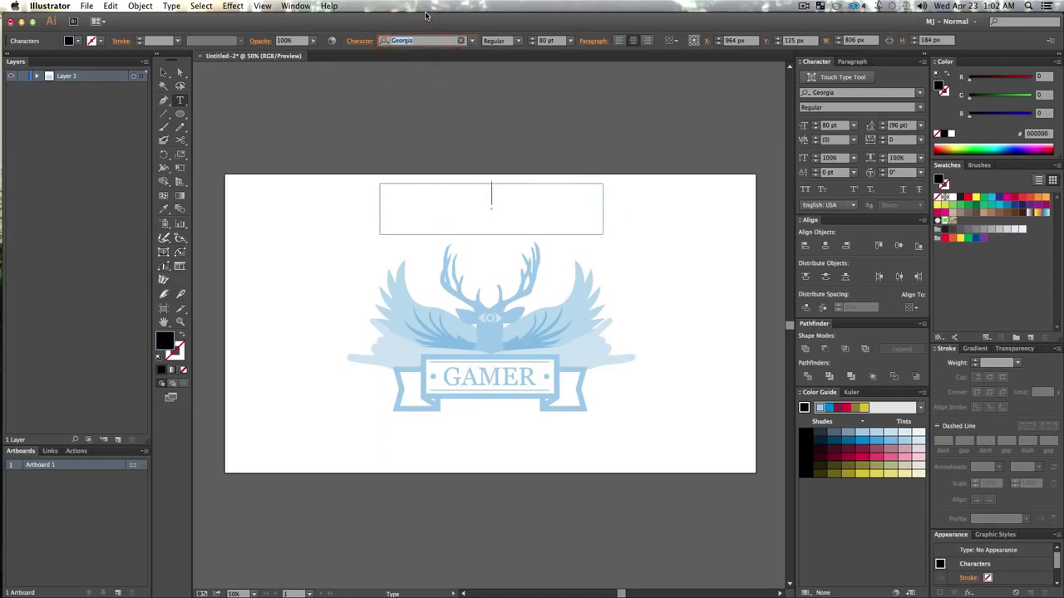
type("wisdom")
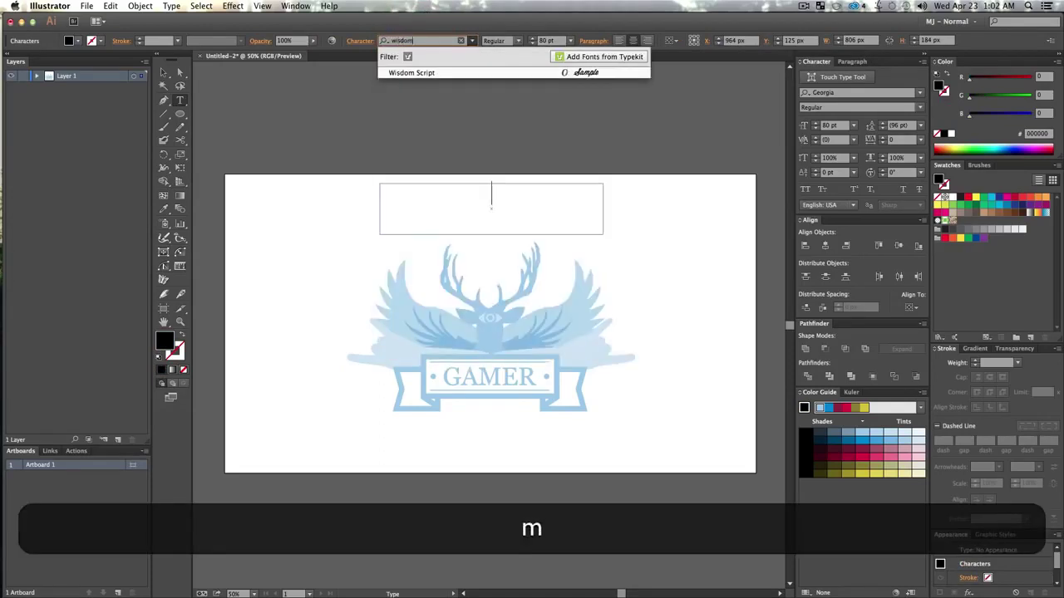
key("Return")
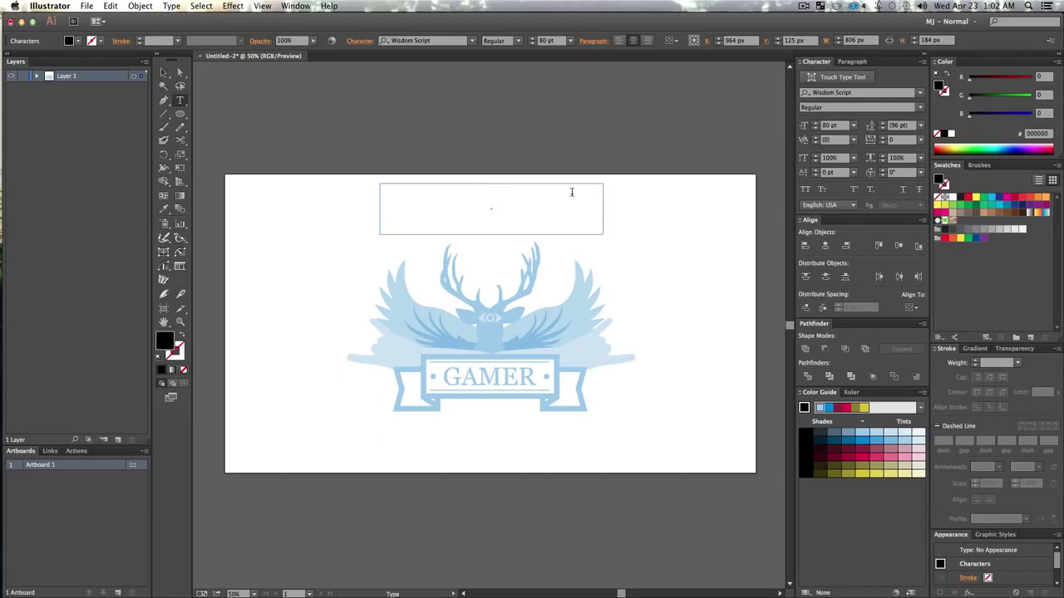
type("slogan")
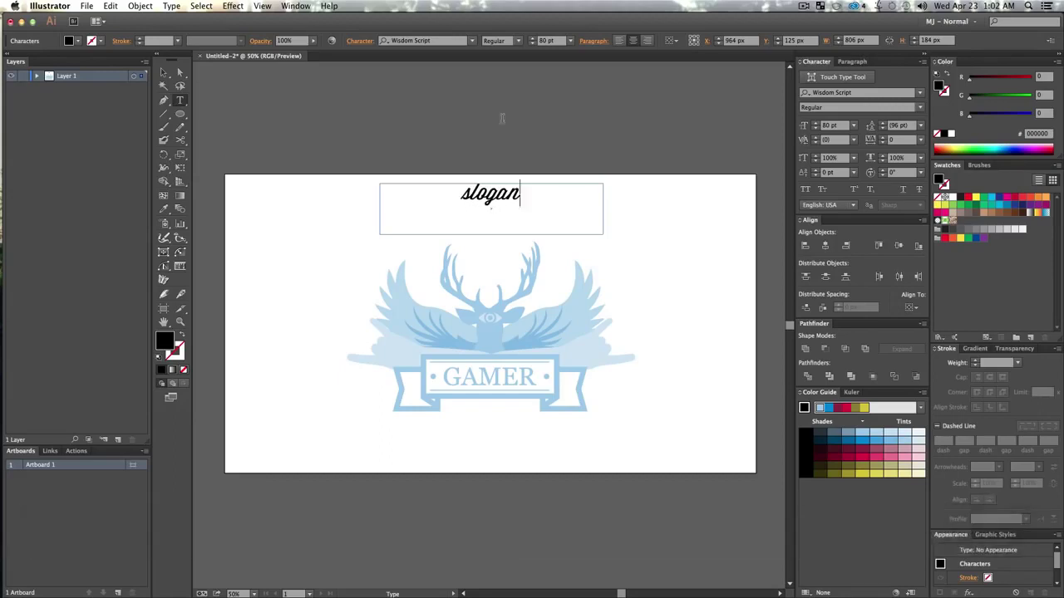
- Move the slogan text just below the main banner and convert it to outlines
left_click(164, 74)
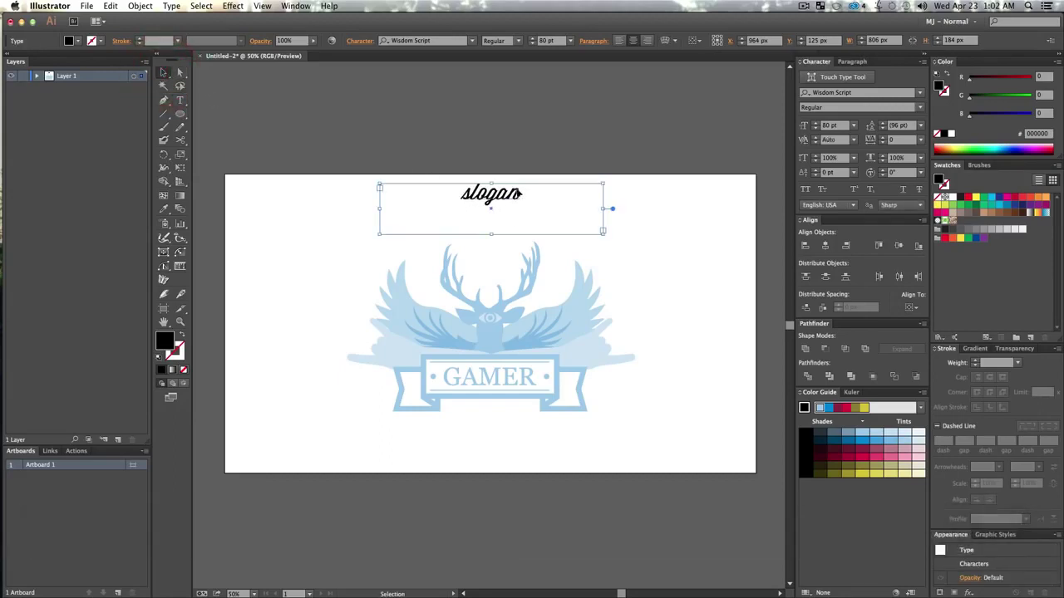
left_click_drag(522, 193, 519, 409)
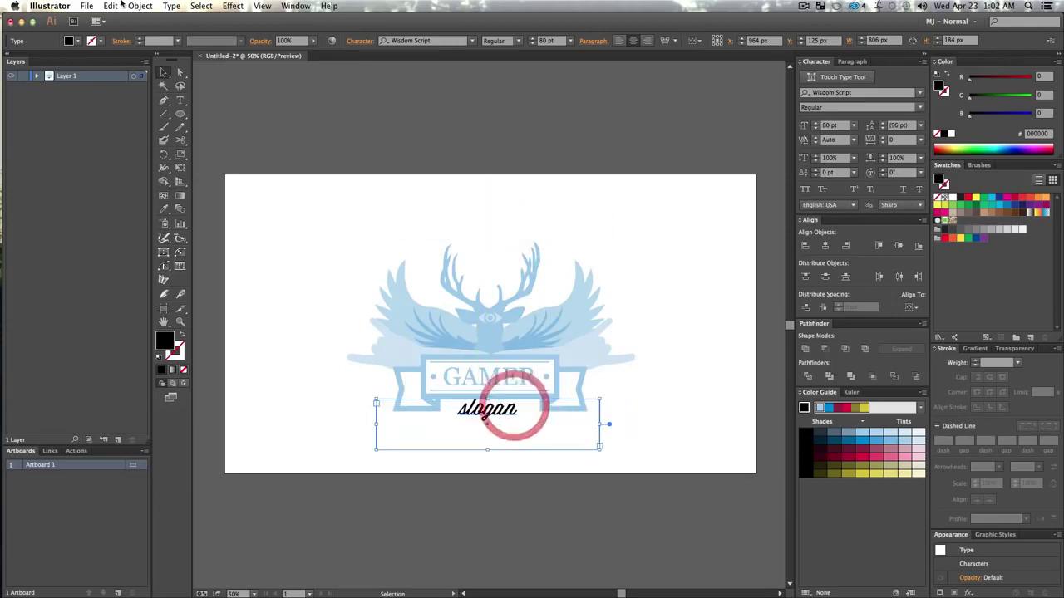
left_click(170, 7)
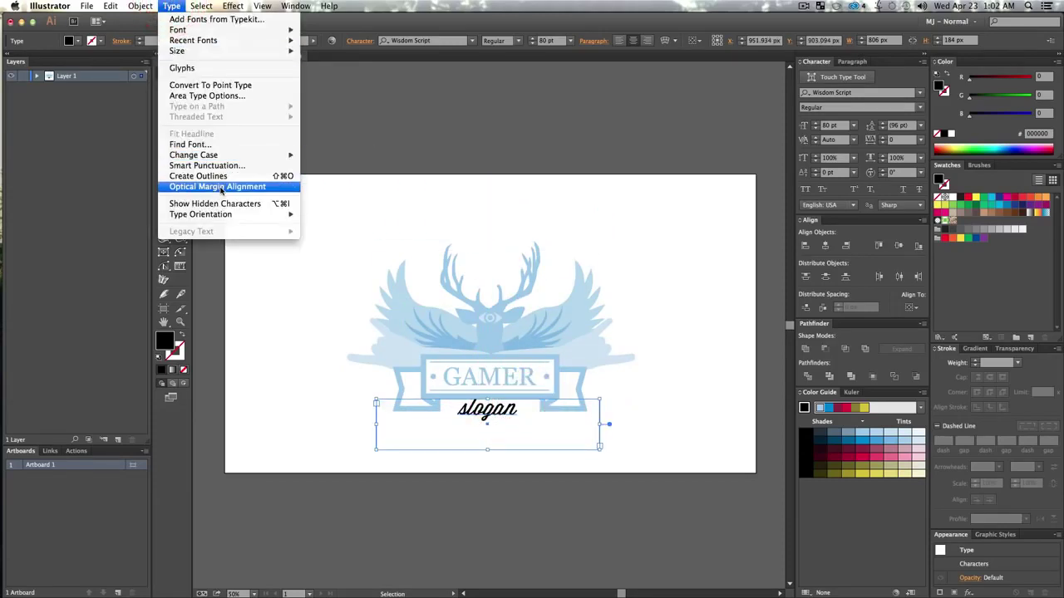
left_click(220, 176)
- Scale the outlined slogan proportionally to about 125 px wide and nudge it up beneath the banner, between the ribbon folds
key("z")
left_click(474, 404)
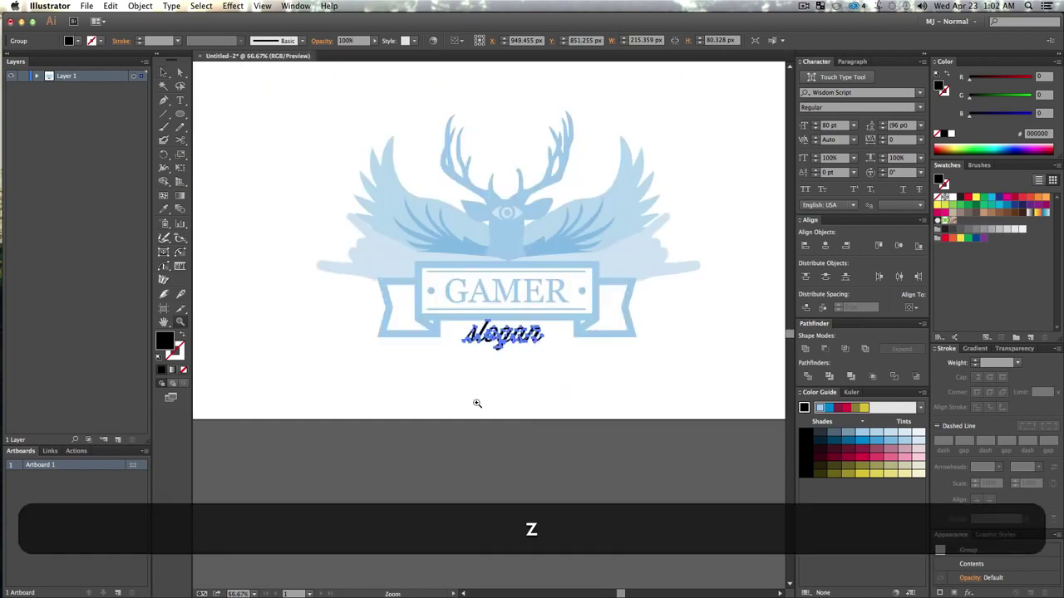
key("space")
left_click_drag(558, 302, 508, 399)
key("z")
left_click(508, 397)
key("v")
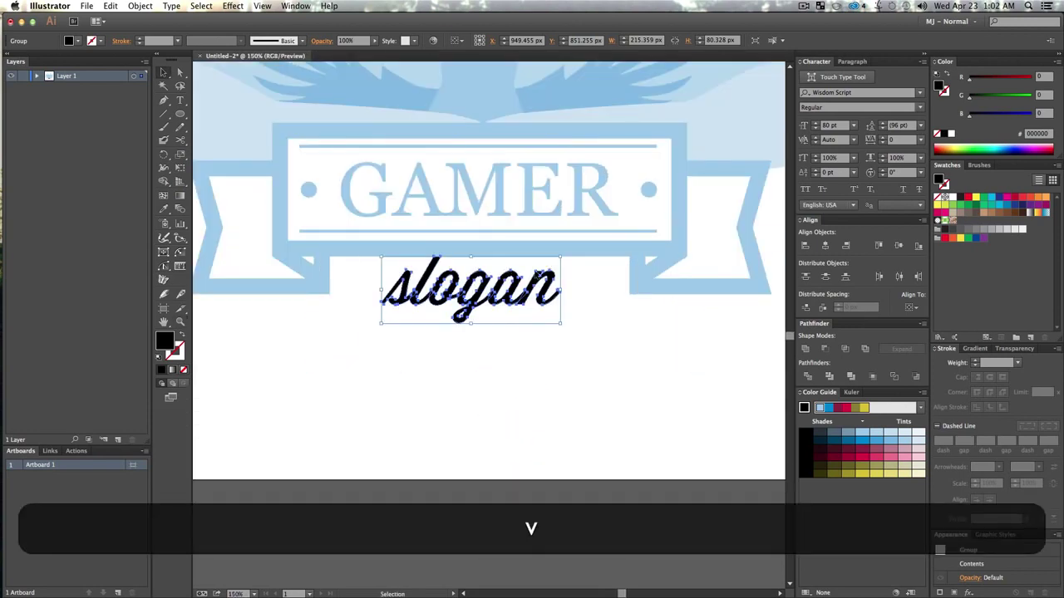
left_click_drag(563, 249, 541, 268)
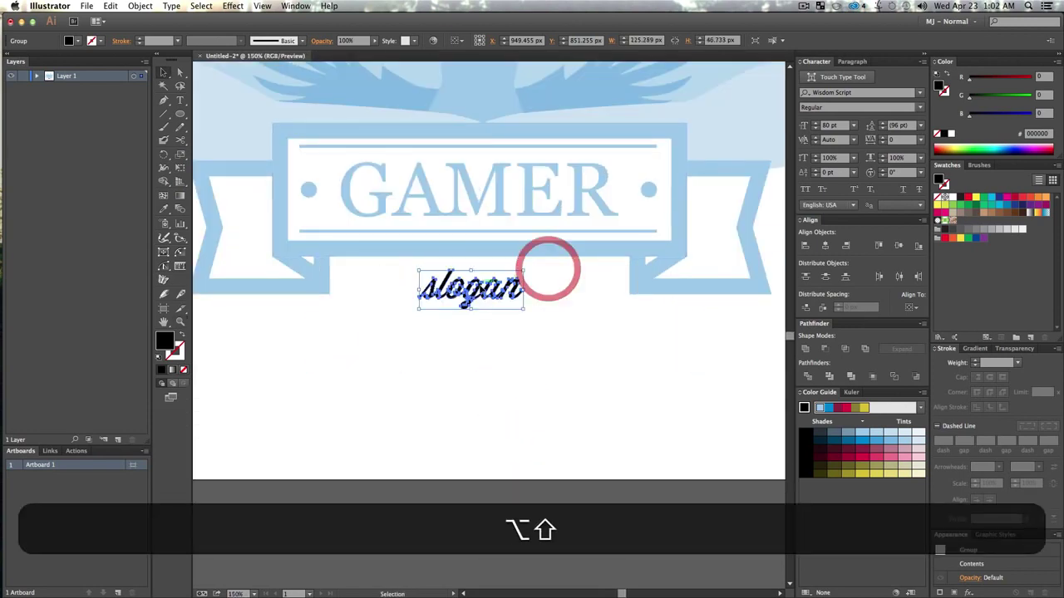
left_click_drag(478, 285, 480, 275)
left_click(585, 310)
left_click(550, 334)
- Add a short thin light-blue rule on each side of the slogan, filling the gap to the ribbon tails
key("alt+z")
left_click(495, 332, "alt")
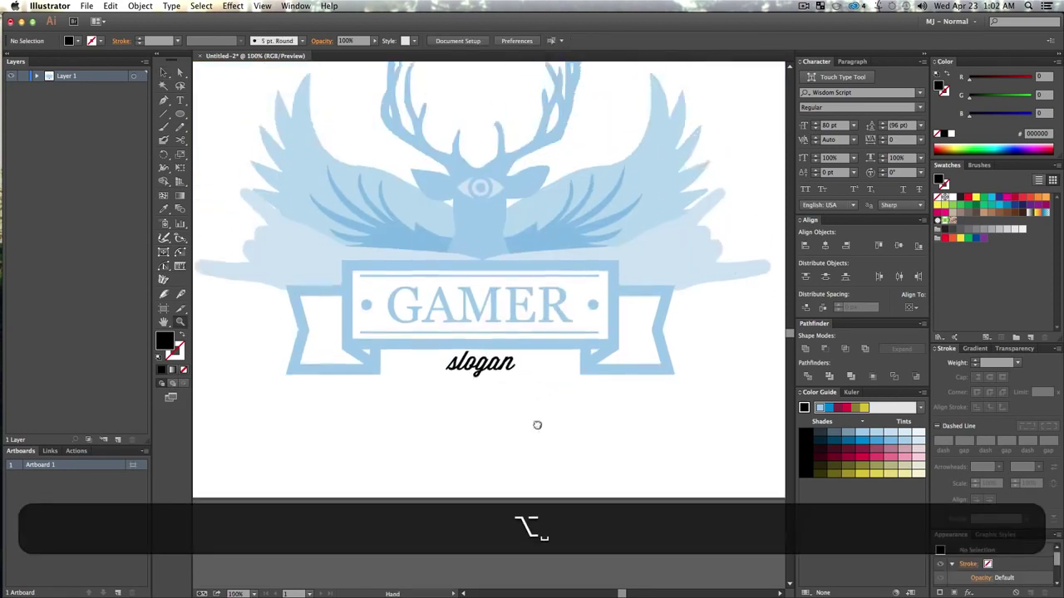
key("v")
left_click(440, 458)
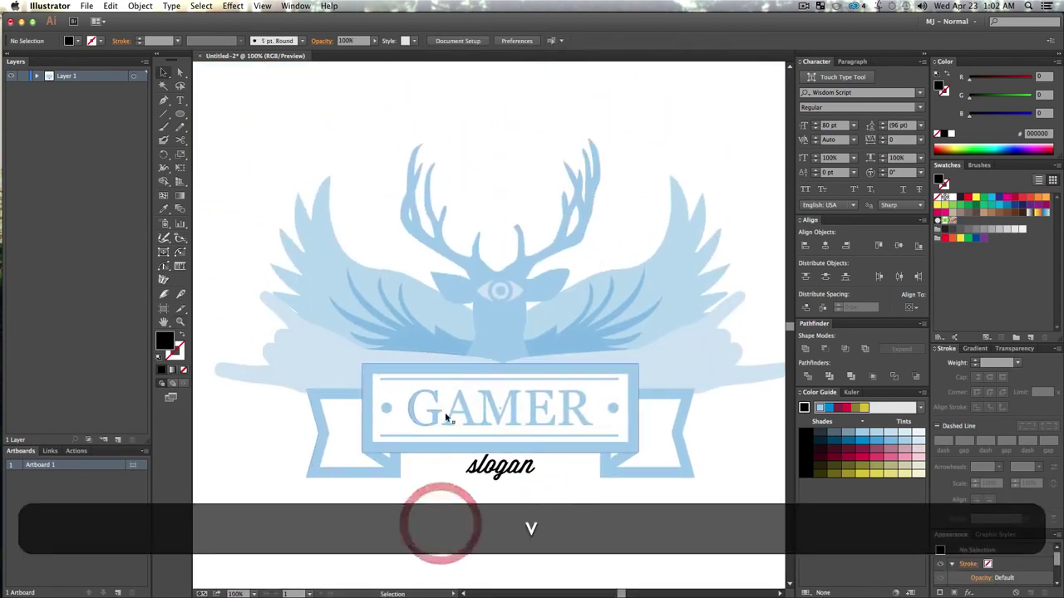
left_click_drag(462, 434, 487, 464)
left_click_drag(647, 463, 578, 474)
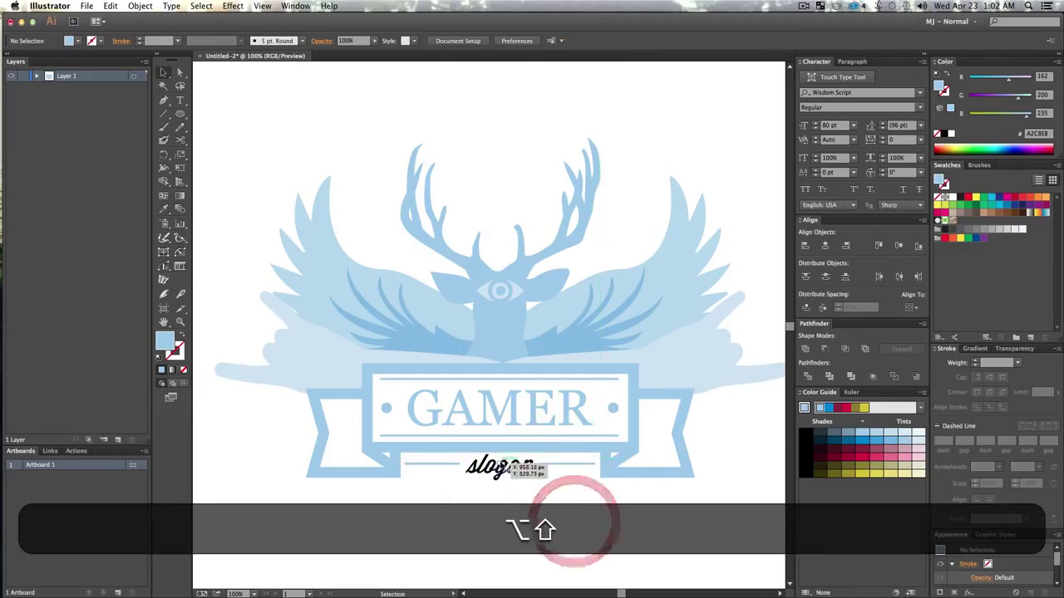
- Recolour the slogan by sampling the GAMER lettering's light blue, A2C8EB, and deselect it
left_click(499, 465)
key("i")
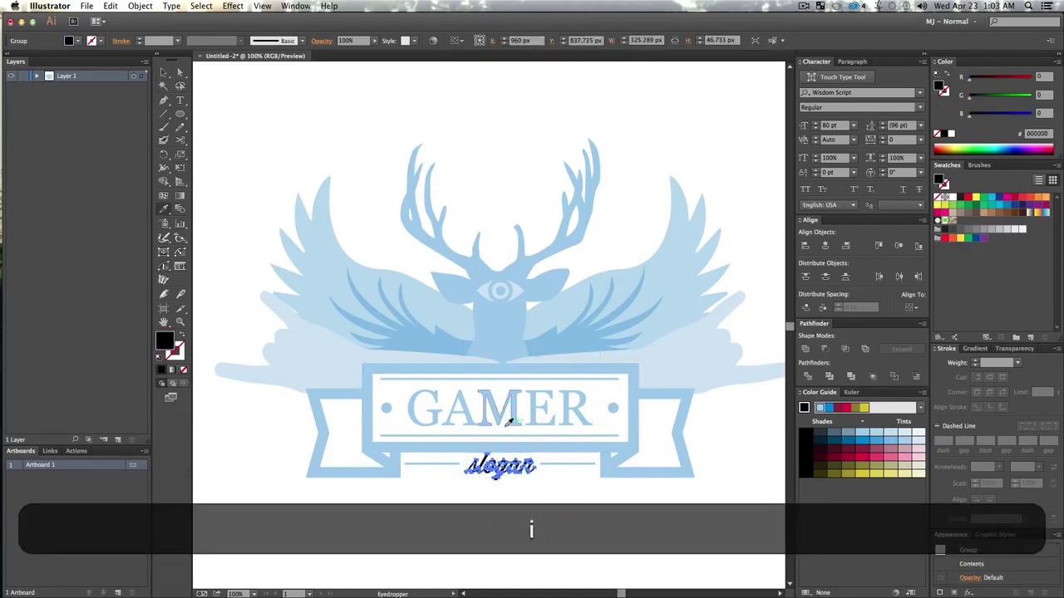
left_click(504, 423)
key("v")
left_click(548, 530)
- Draw a circle about 992 px in diameter, centre it horizontally on the emblem and send it behind all the artwork
key("z")
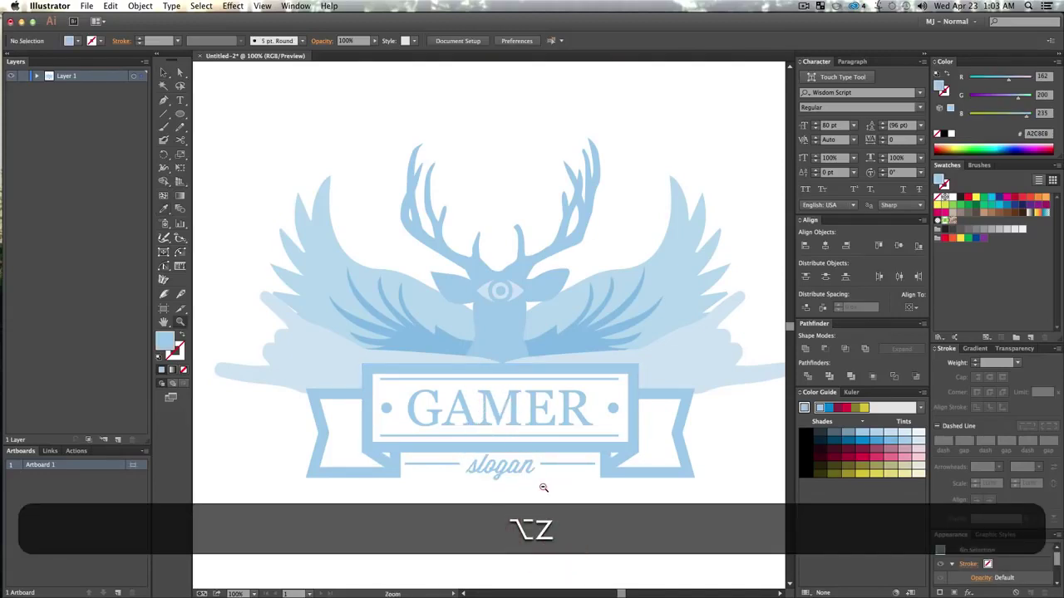
left_click(542, 482, "alt")
left_click(641, 551, "alt")
key("v")
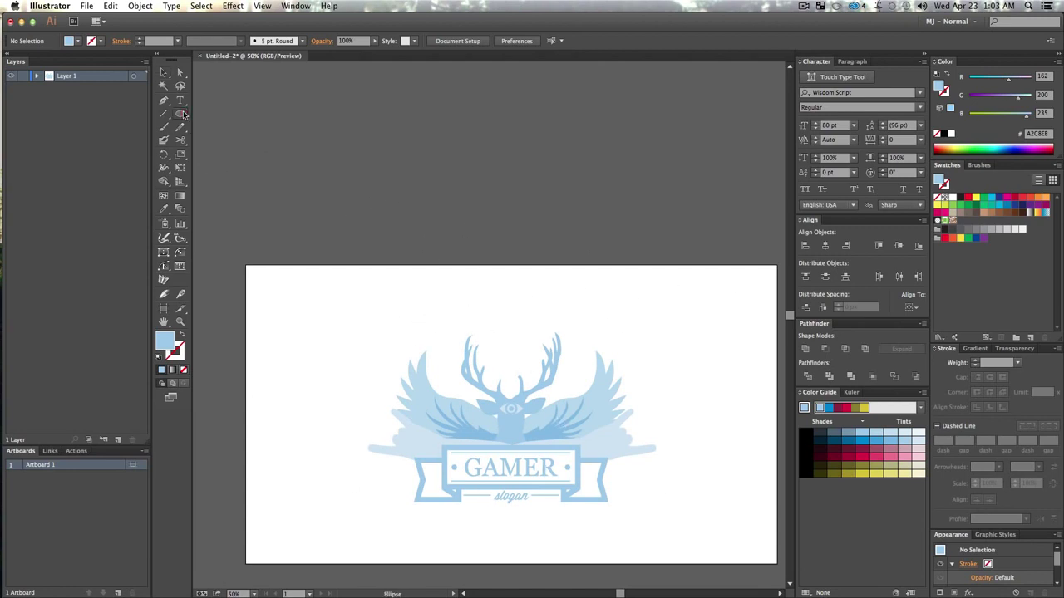
left_click_drag(355, 290, 630, 509)
key("shift+v")
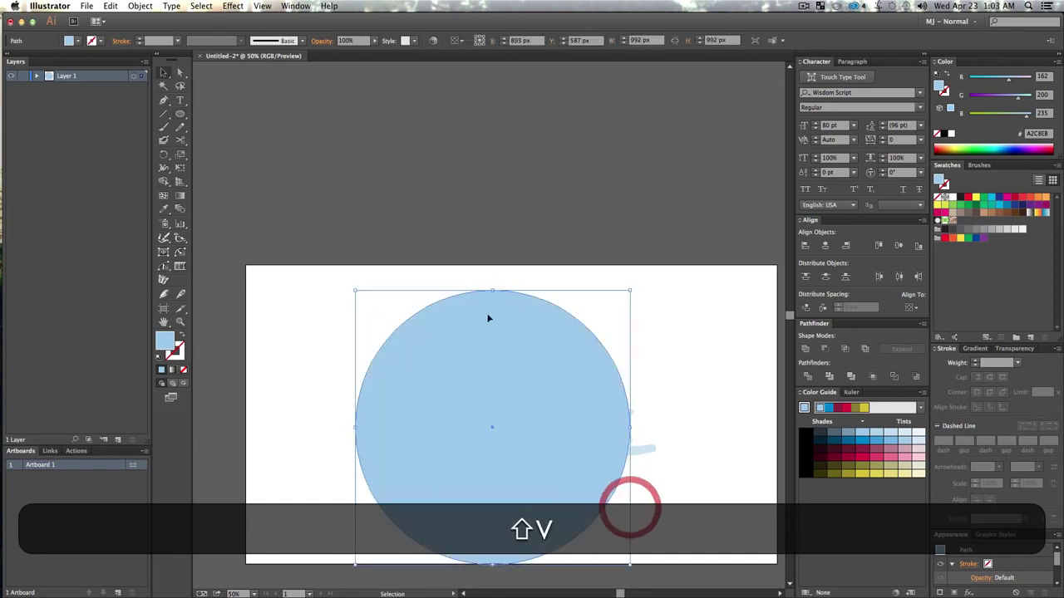
left_click_drag(513, 341, 534, 346)
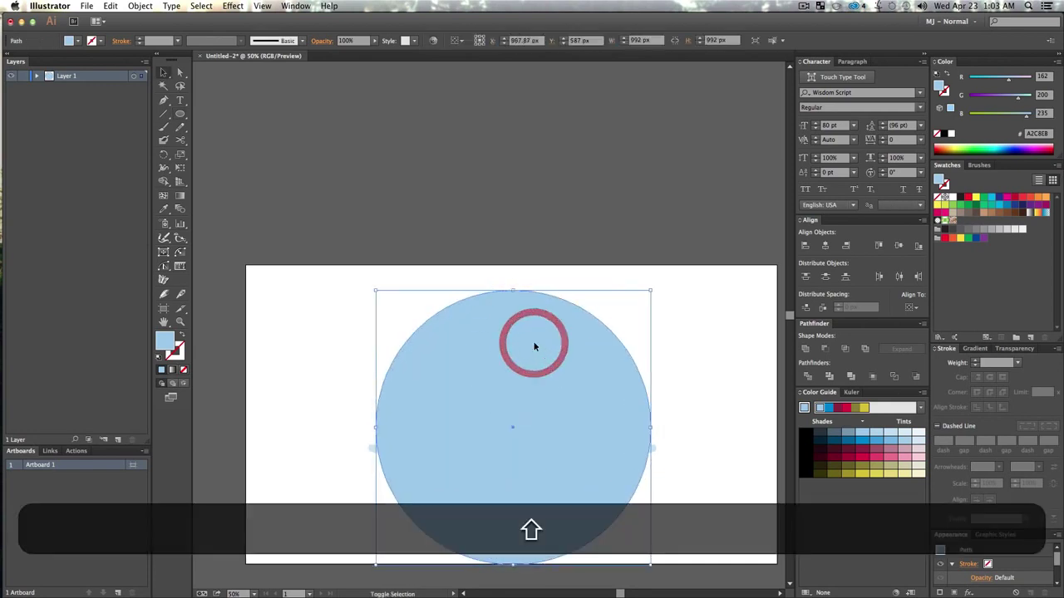
key("shift+ctrl+bracketleft")
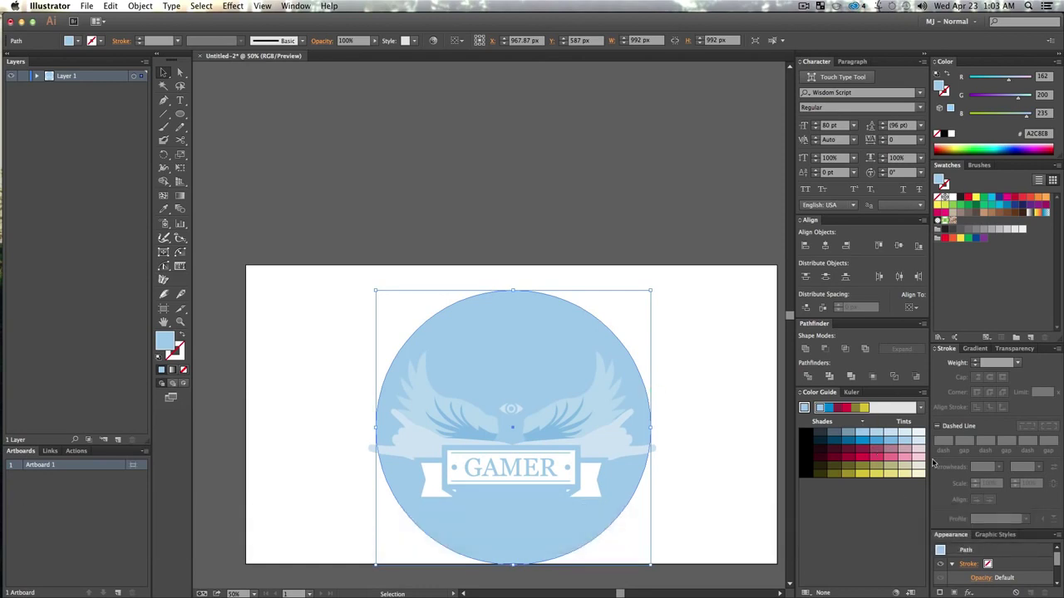
- Try various pink, olive, yellow and very dark harmony colours as the background circle's fill
left_click(886, 453)
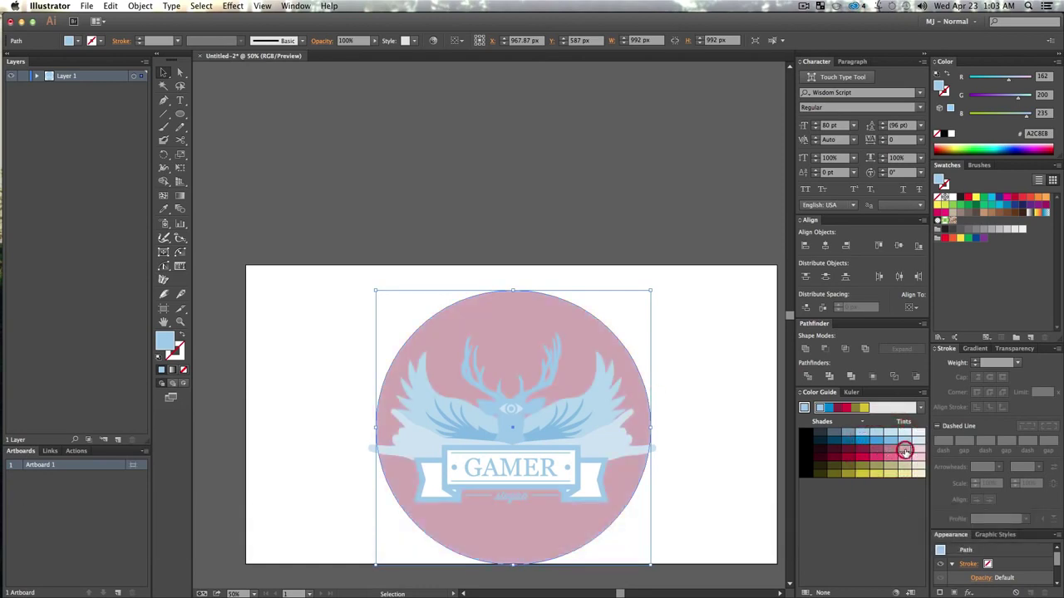
left_click(895, 468)
left_click(889, 466)
left_click(875, 467)
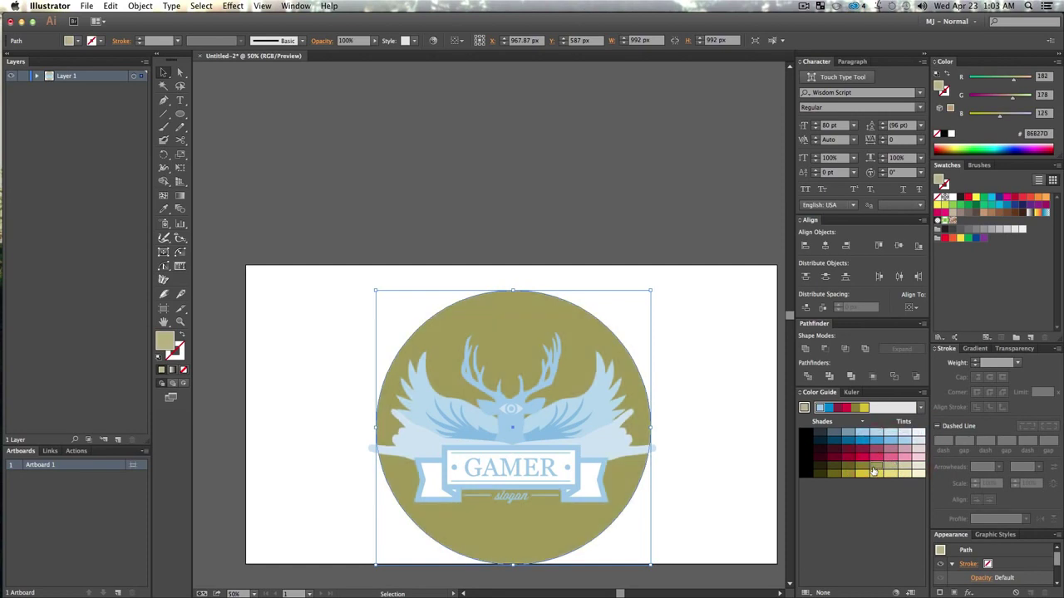
left_click(873, 476)
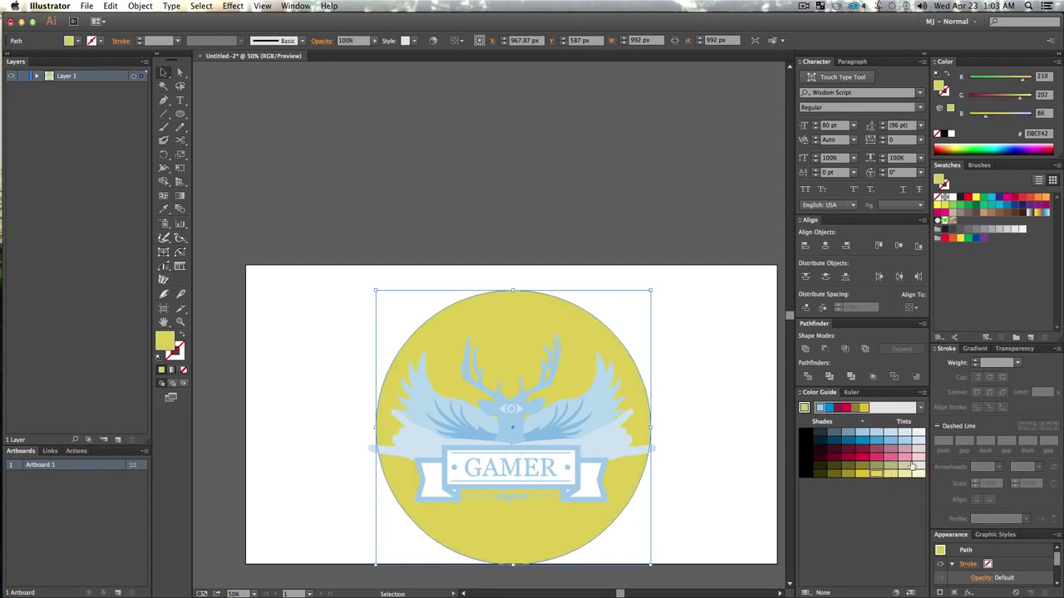
left_click(886, 476)
left_click(887, 475)
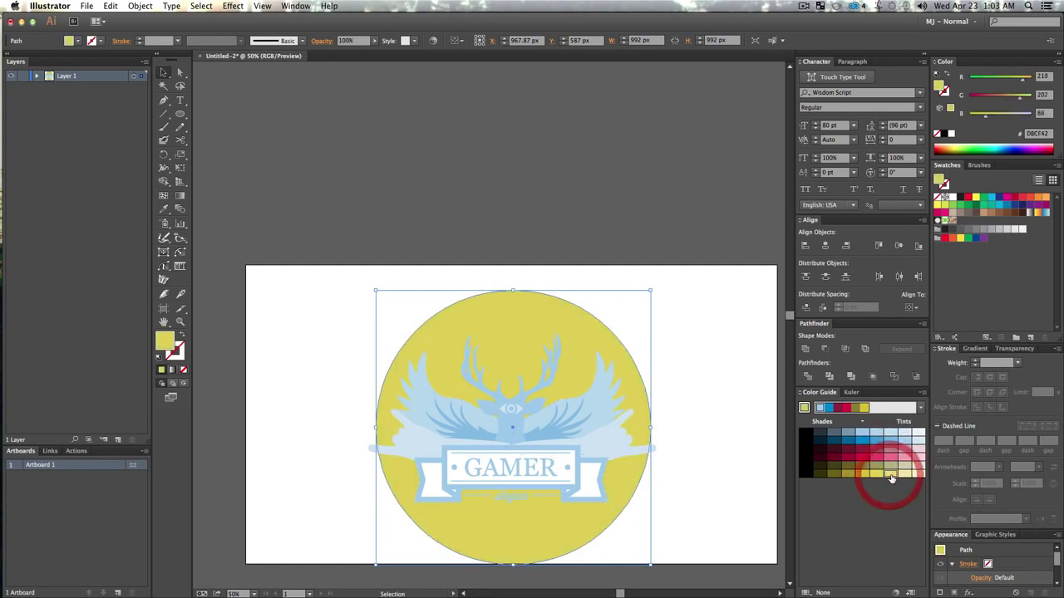
left_click(903, 475)
left_click(863, 467)
left_click(846, 474)
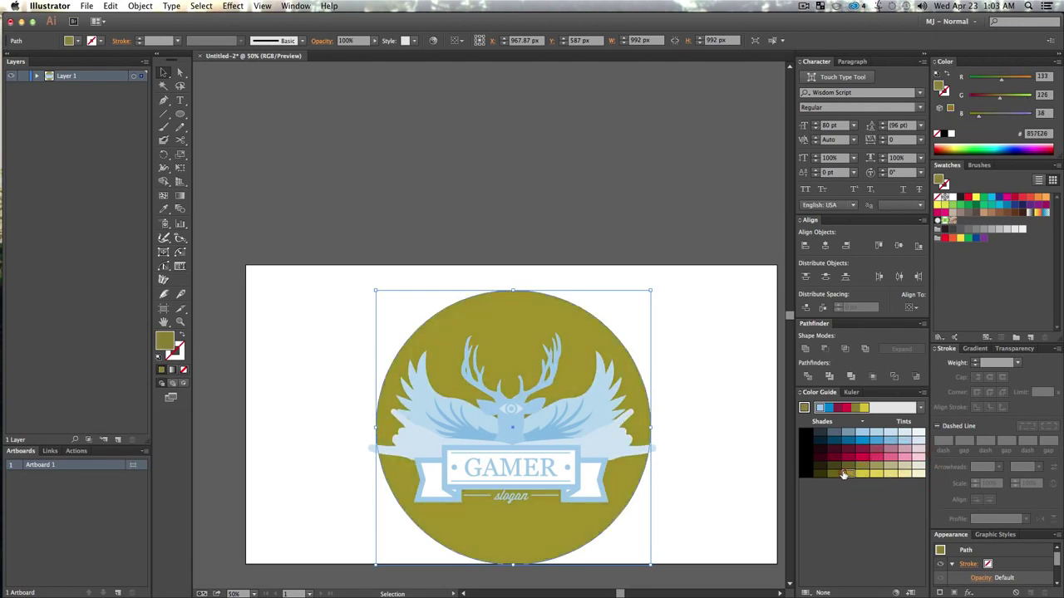
left_click(845, 467)
left_click(819, 468)
left_click(819, 455)
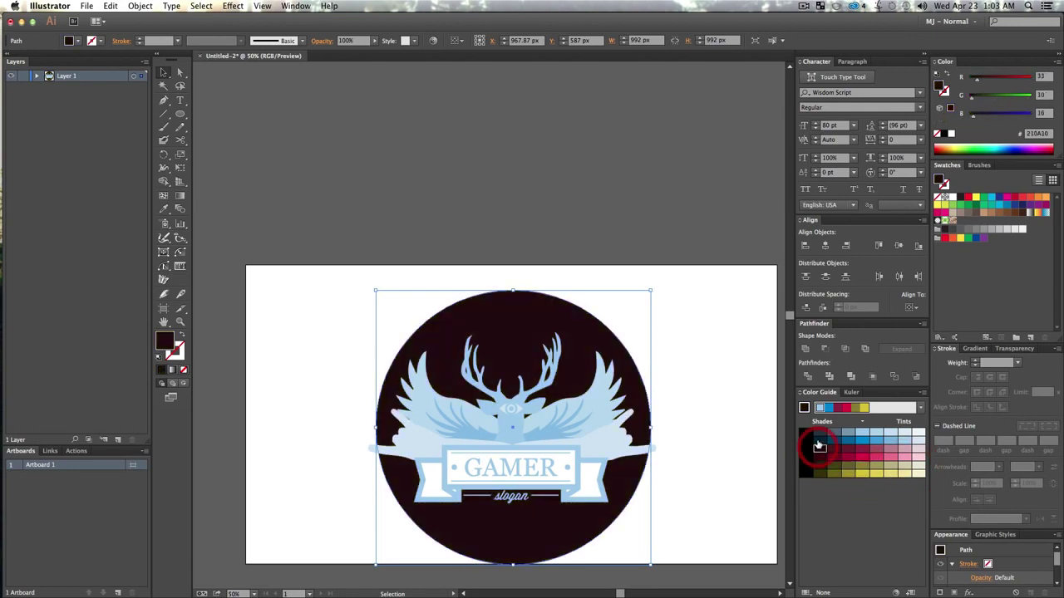
left_click(819, 440)
- Fill the background circle with the slate blue 516476 and deselect it
left_click(832, 434)
key("v")
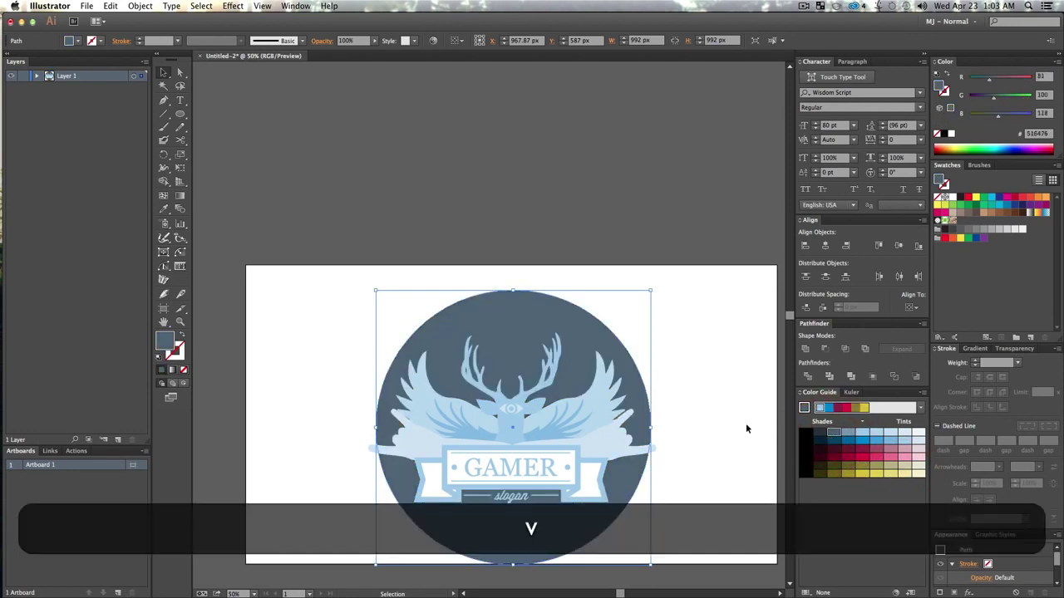
left_click(719, 336)
- Nudge the background circle slightly left and enlarge it proportionally from its centre to about 1120 px in diameter
left_click_drag(522, 333, 517, 332)
left_click_drag(648, 290, 704, 272)
key("v")
left_click(760, 475)
- Scale the whole emblem proportionally from its centre until the circle is about 776 px wide, and reposition it near the artboard's centre
left_click_drag(715, 529, 305, 241)
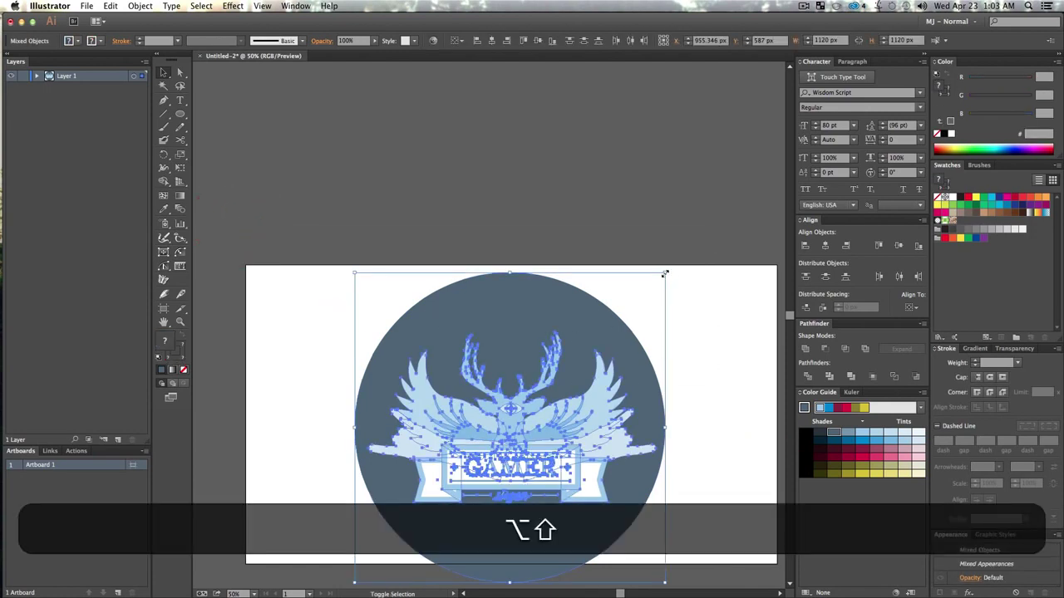
left_click_drag(665, 273, 622, 320)
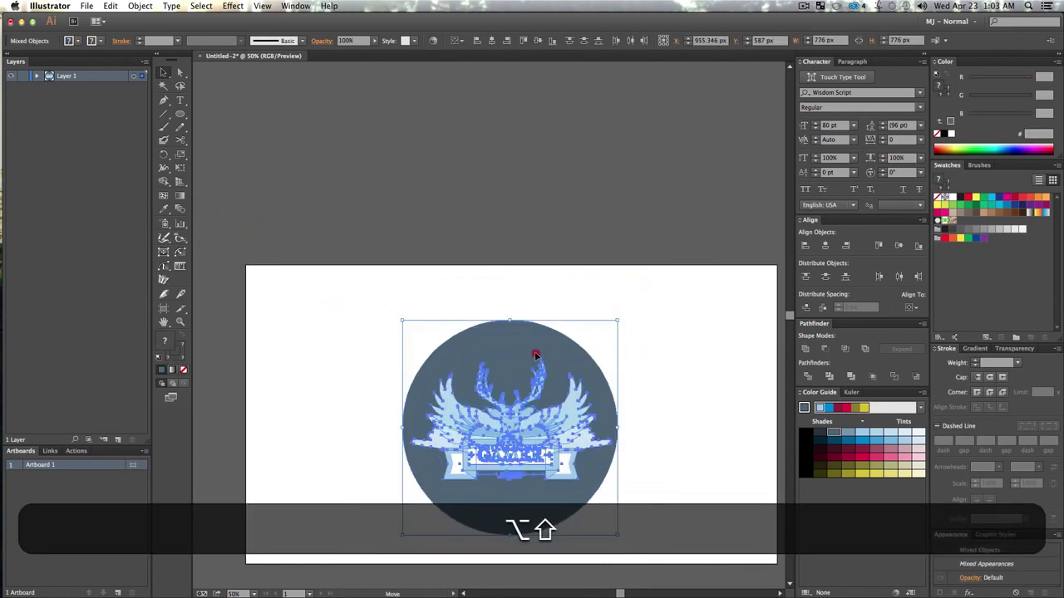
left_click_drag(536, 356, 553, 341)
left_click(686, 372)
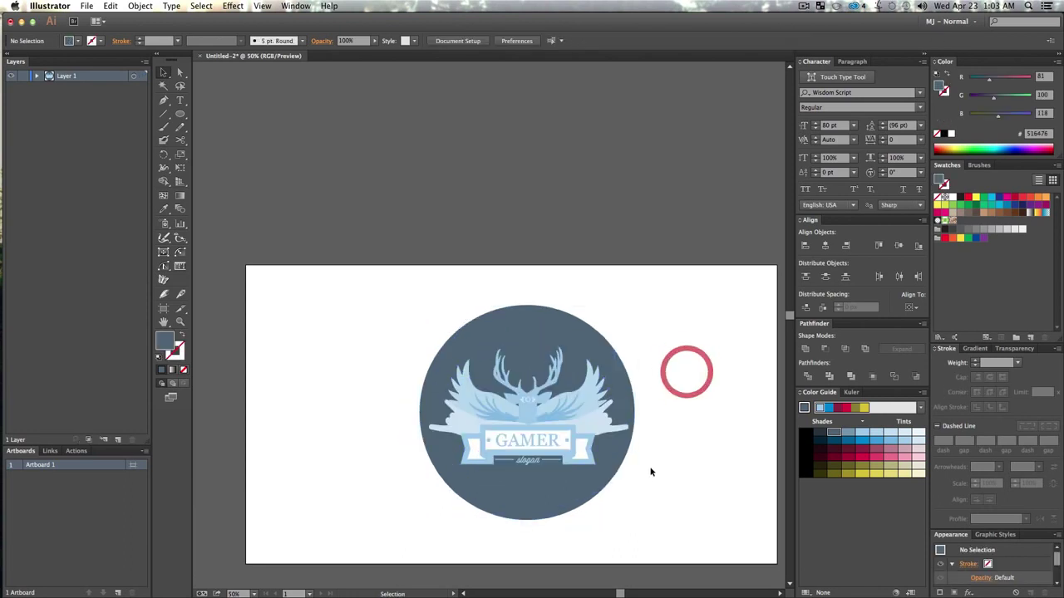
left_click_drag(400, 302, 692, 541)
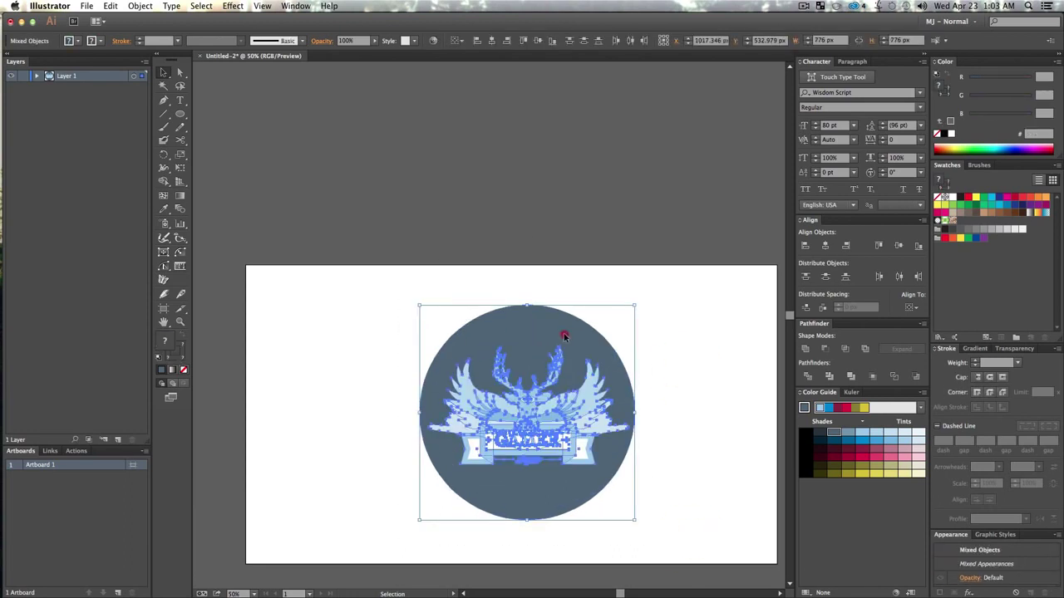
left_click_drag(563, 335, 556, 333)
left_click(680, 343)
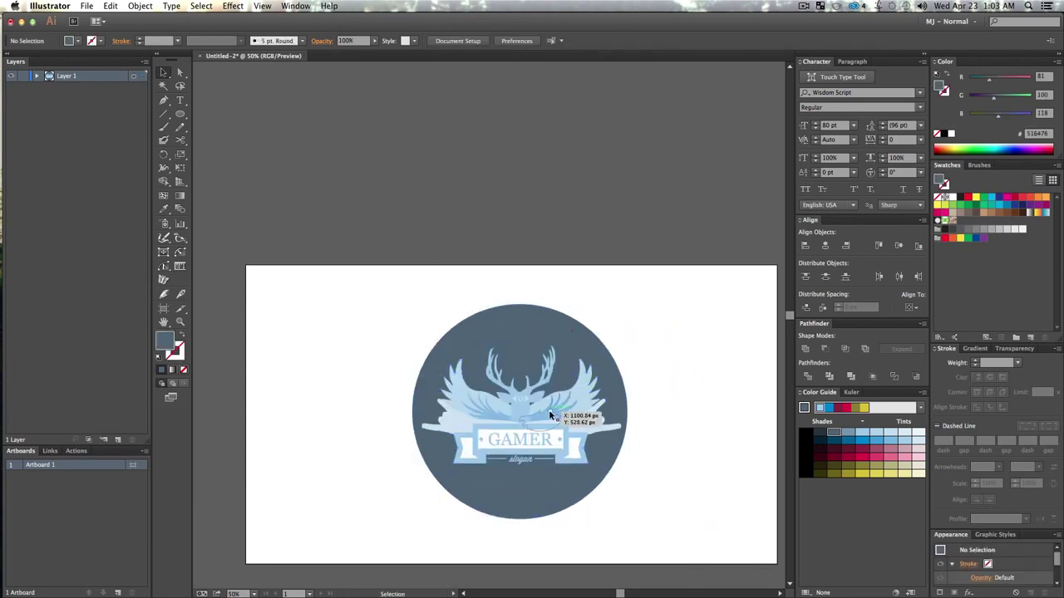
- Add empty layers up to Layer 20 and move the artwork's Layer 1 to the top of the layer stack
key("z")
left_click(496, 360)
left_click(504, 379)
key("space")
left_click_drag(581, 419, 598, 443)
key("v")
left_click(612, 140)
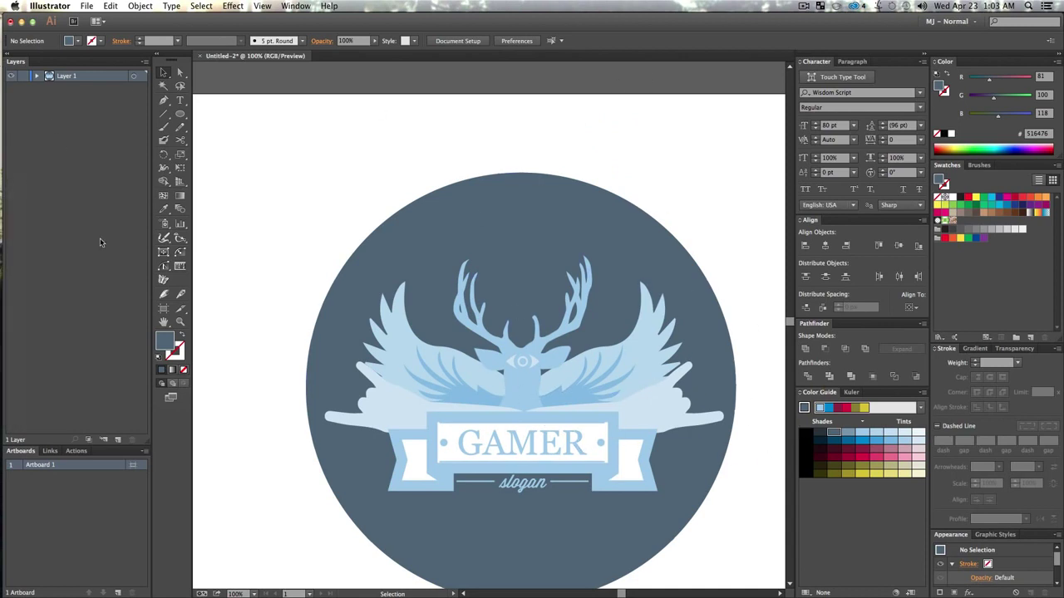
left_click(117, 440)
left_click(117, 440)
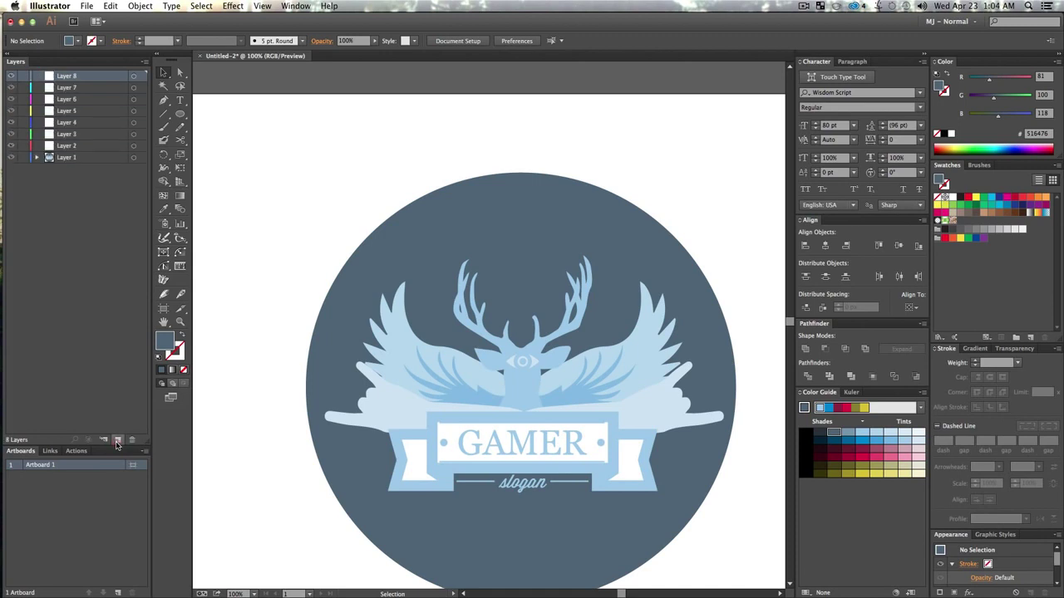
left_click(117, 440)
left_click(117, 440)
left_click(117, 440)
left_click(117, 441)
left_click(117, 440)
left_click(117, 441)
left_click(118, 441)
left_click(118, 440)
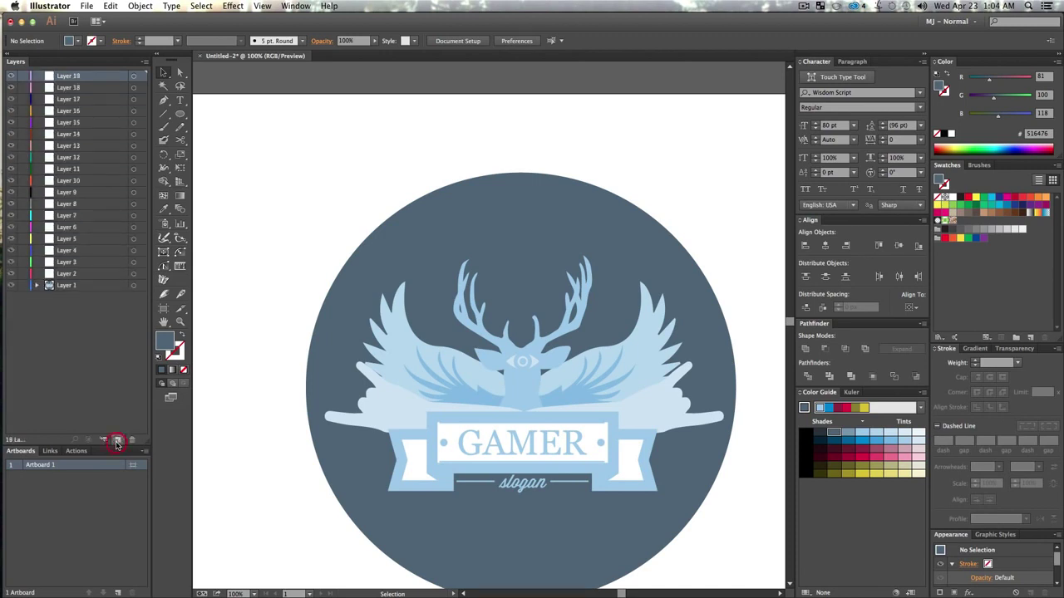
left_click(299, 105)
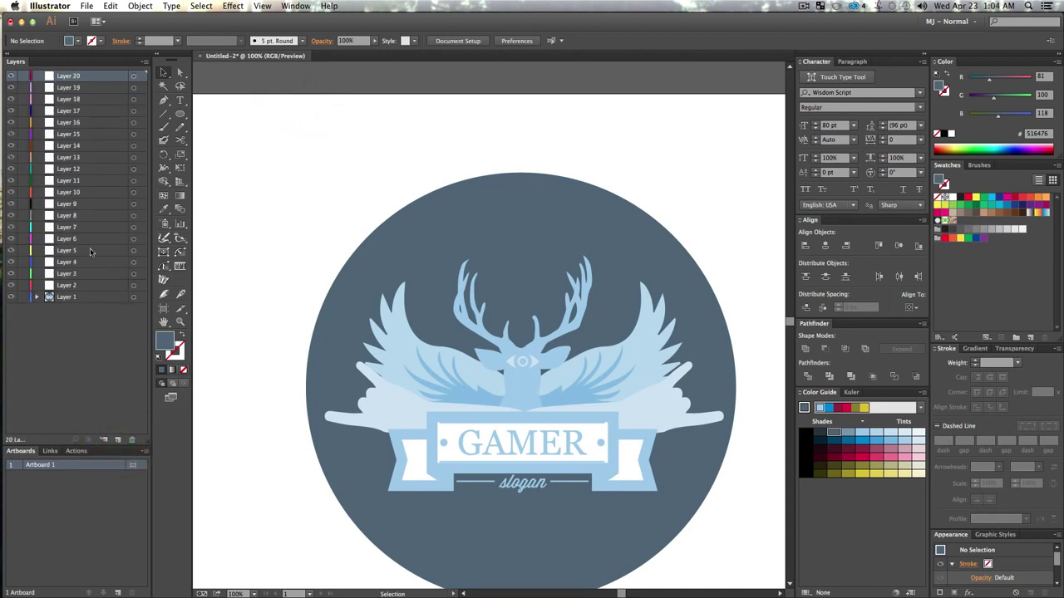
left_click_drag(73, 300, 64, 73)
left_click(551, 137)
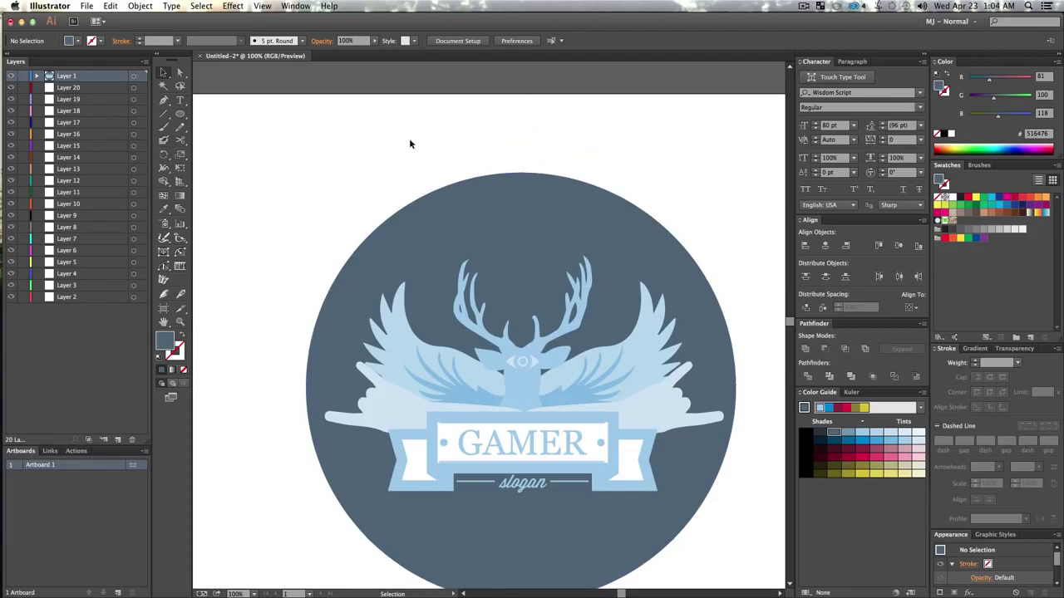
- Move the background circle from Layer 1 onto the bottommost layer, Layer 2, and deselect it
left_click(543, 208)
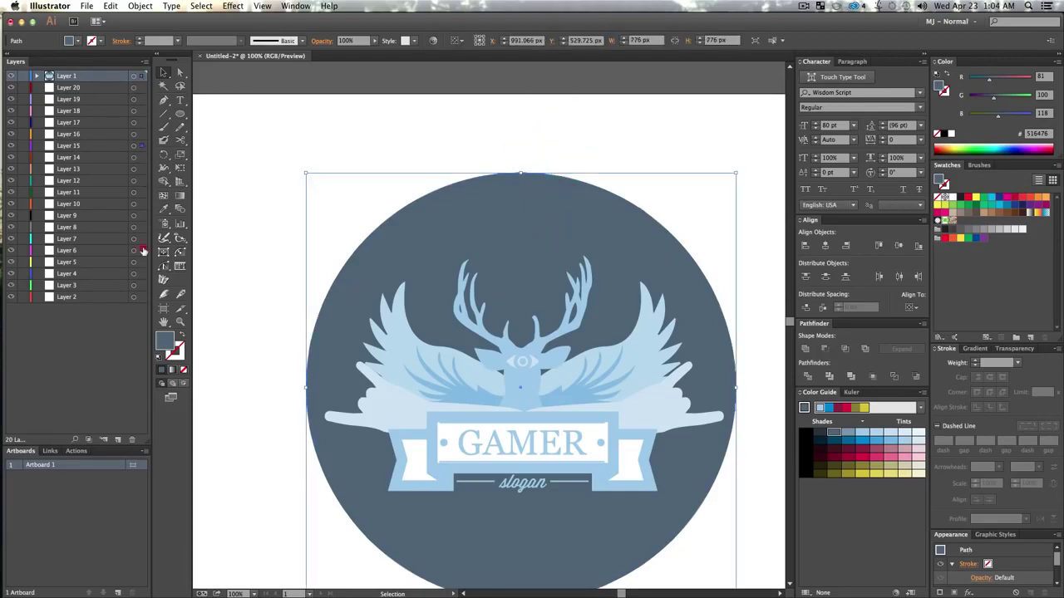
left_click(147, 301)
left_click(270, 153)
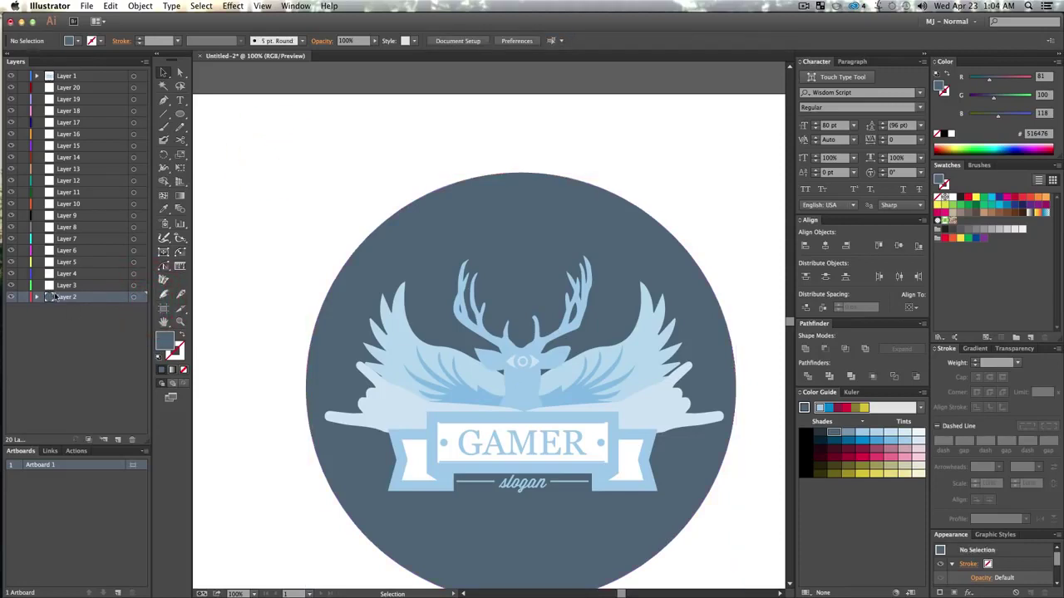
- Rename the background circle's layer as bg and hide it
double_click(66, 300)
type("bg")
key("Return")
left_click(10, 298)
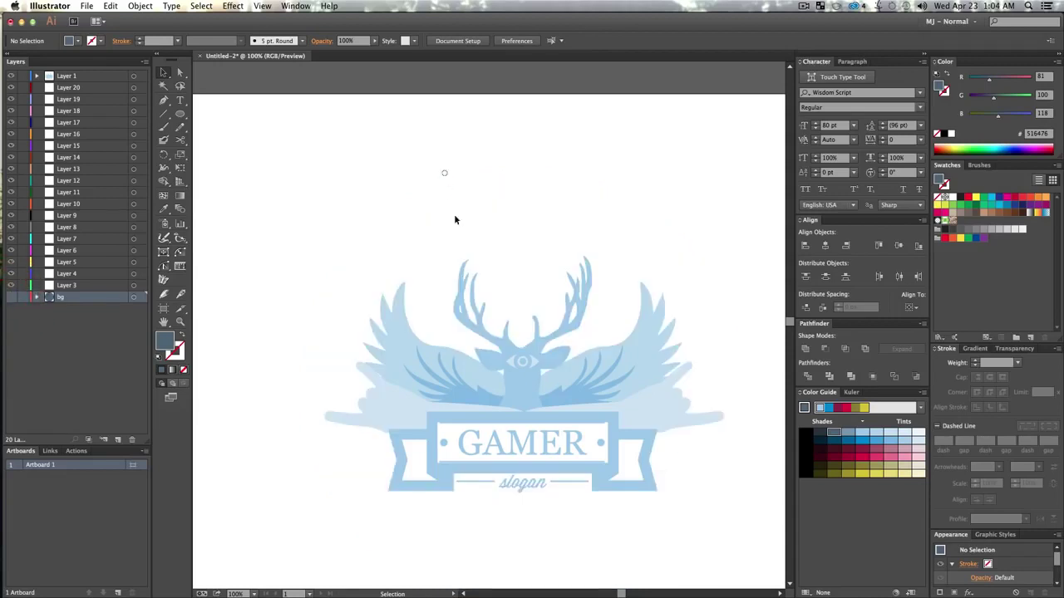
- Move the large left back wing onto Layer 3 and rename that layer as back wing left
left_click(394, 329)
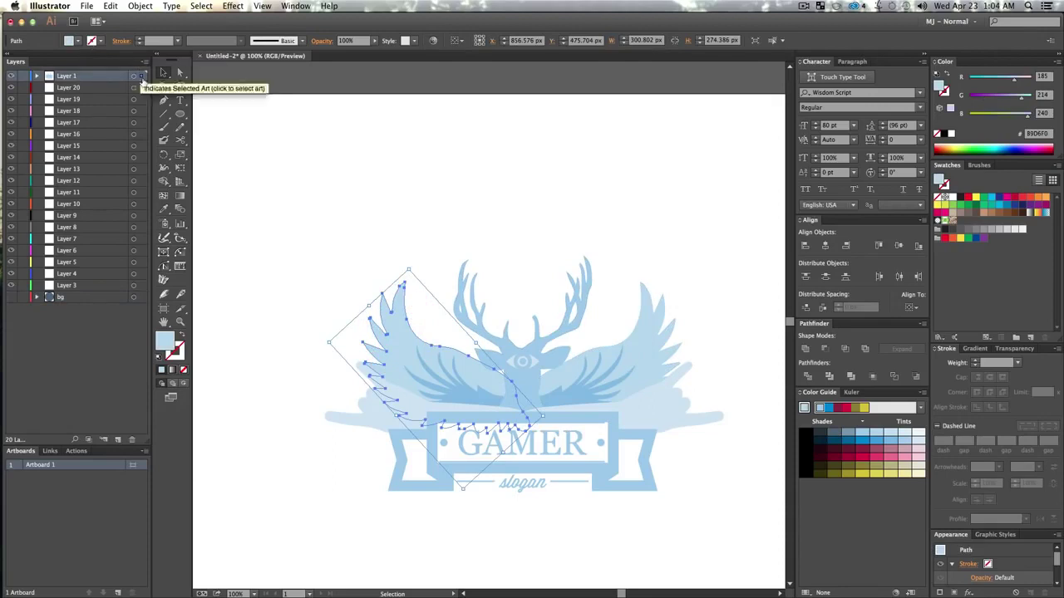
left_click_drag(143, 290, 142, 289)
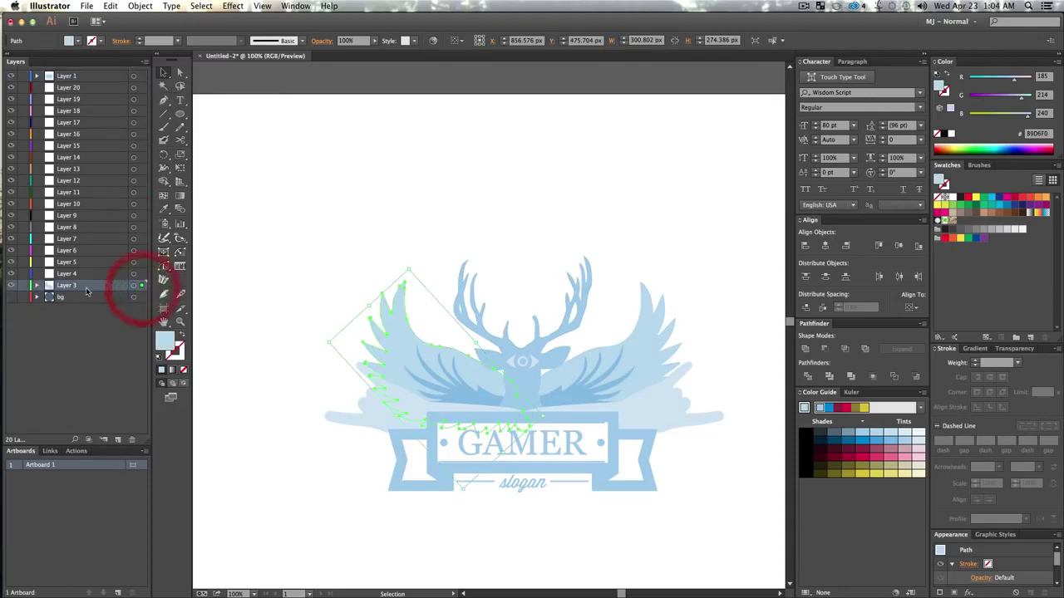
double_click(79, 290)
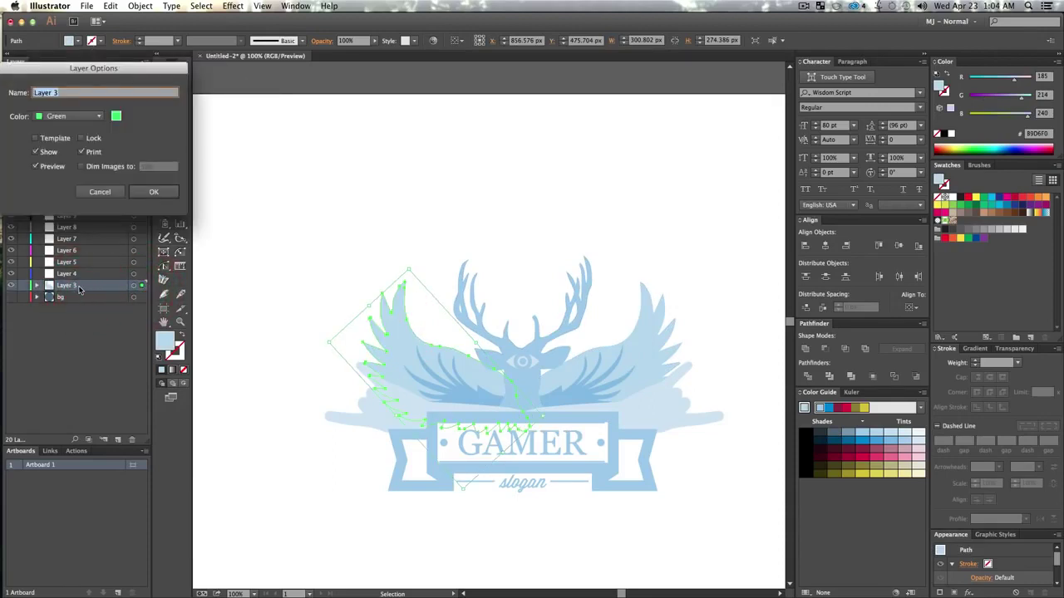
type("ja")
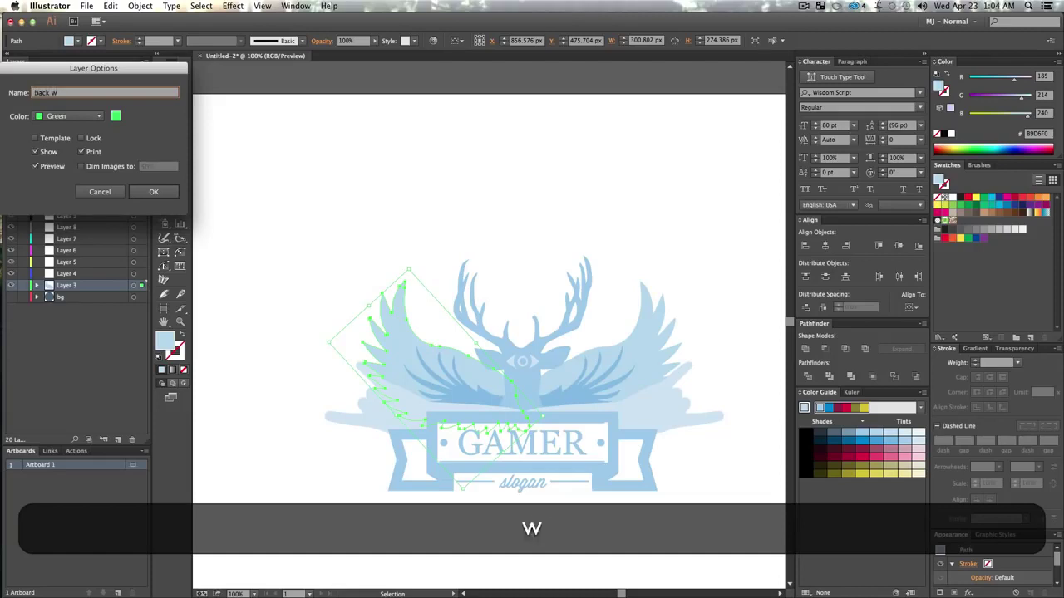
key("Return")
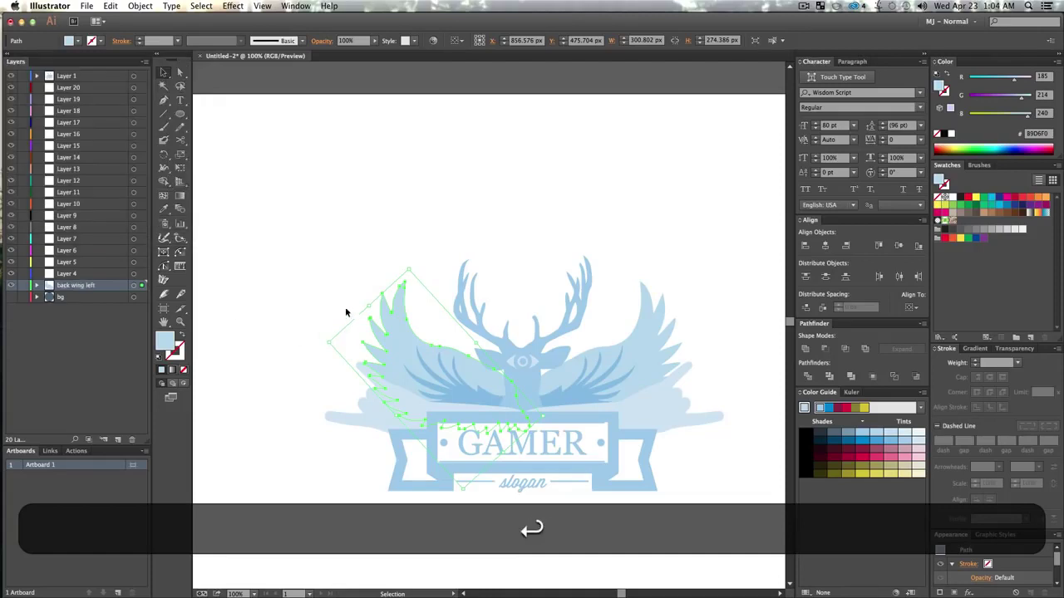
left_click(439, 174)
- Give the large right back wing its own layer by using Layer 4 as back wing right, and hide both back wing layers
left_click(669, 325)
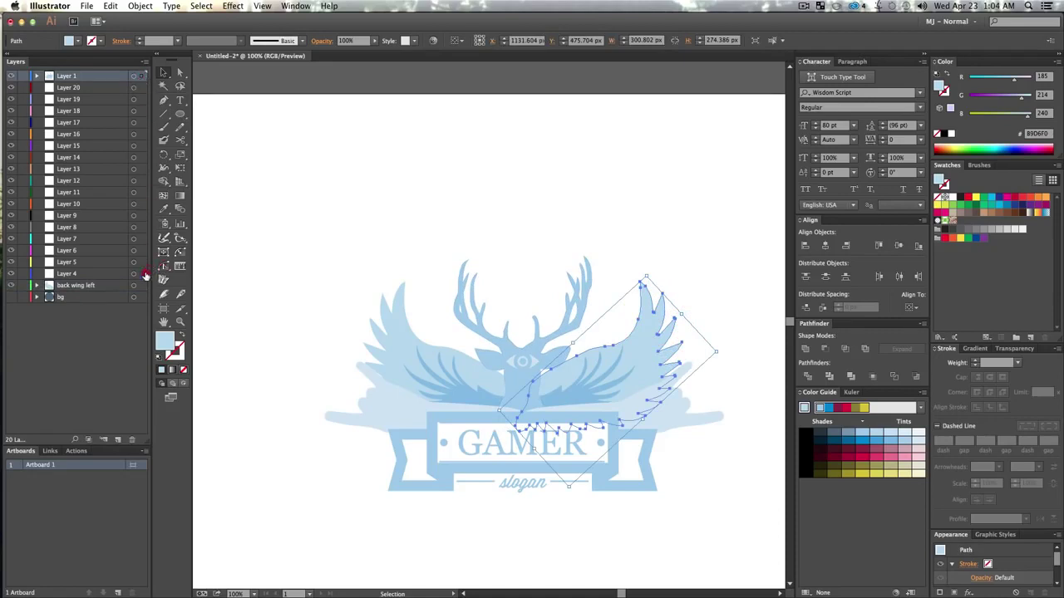
left_click_drag(146, 275, 143, 275)
double_click(67, 274)
type("ri")
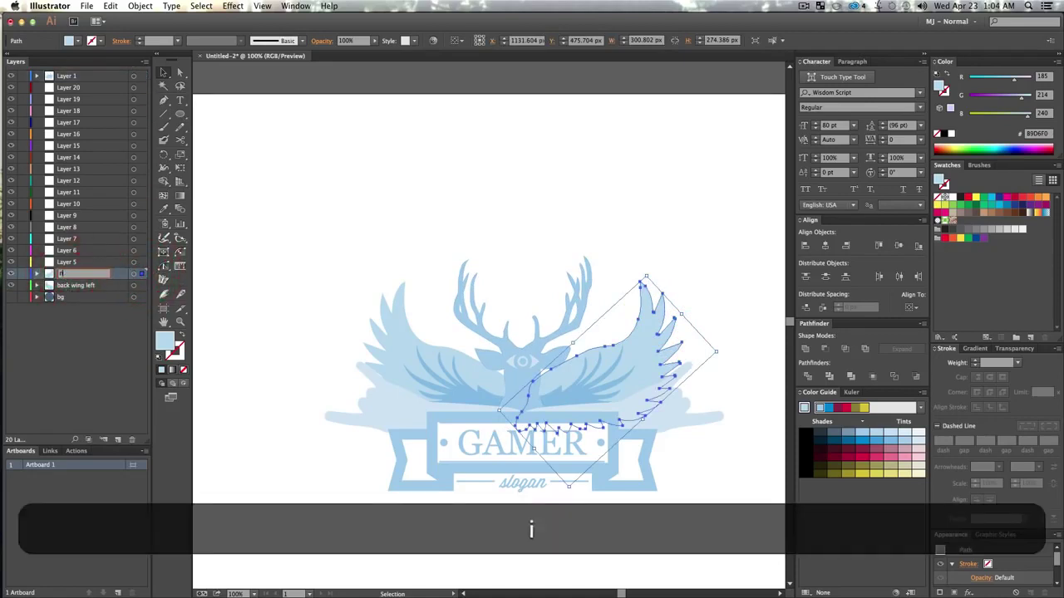
type("ght wing left")
key("BackSpace")
key("BackSpace")
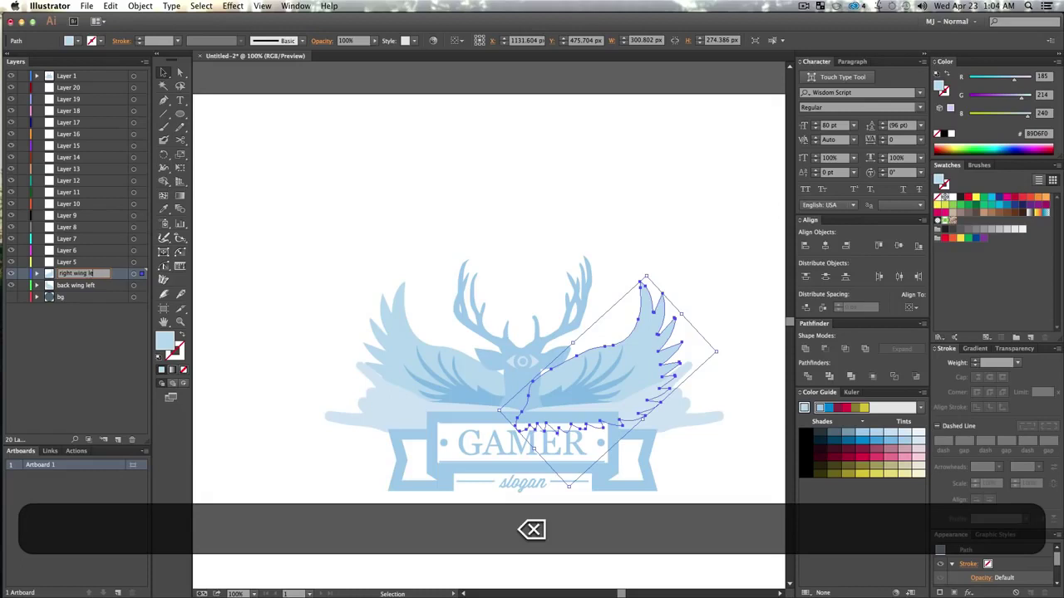
key("super+a")
type("ba")
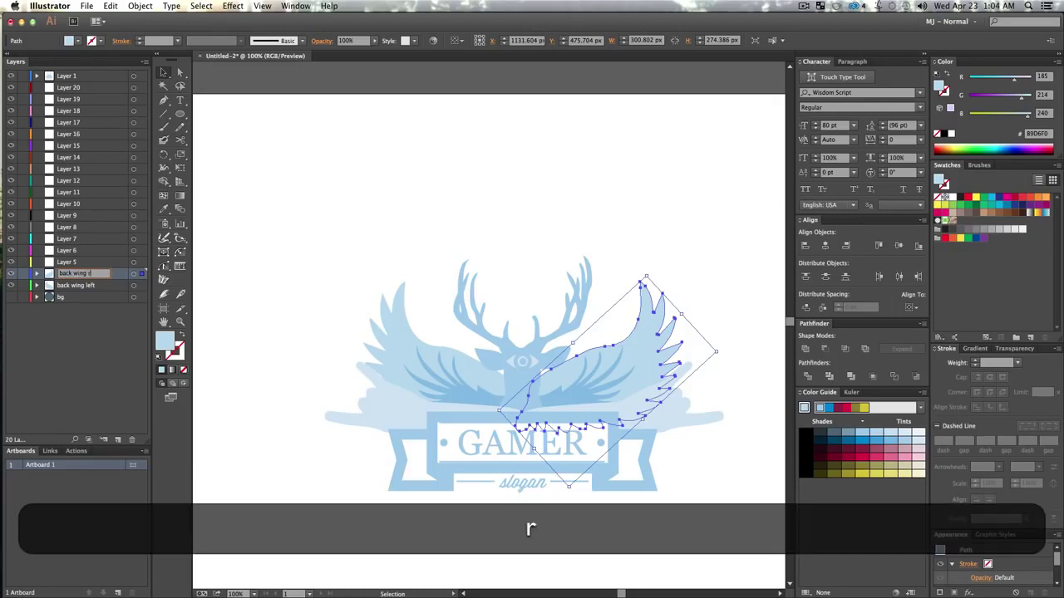
type("ck wing right")
key("Return")
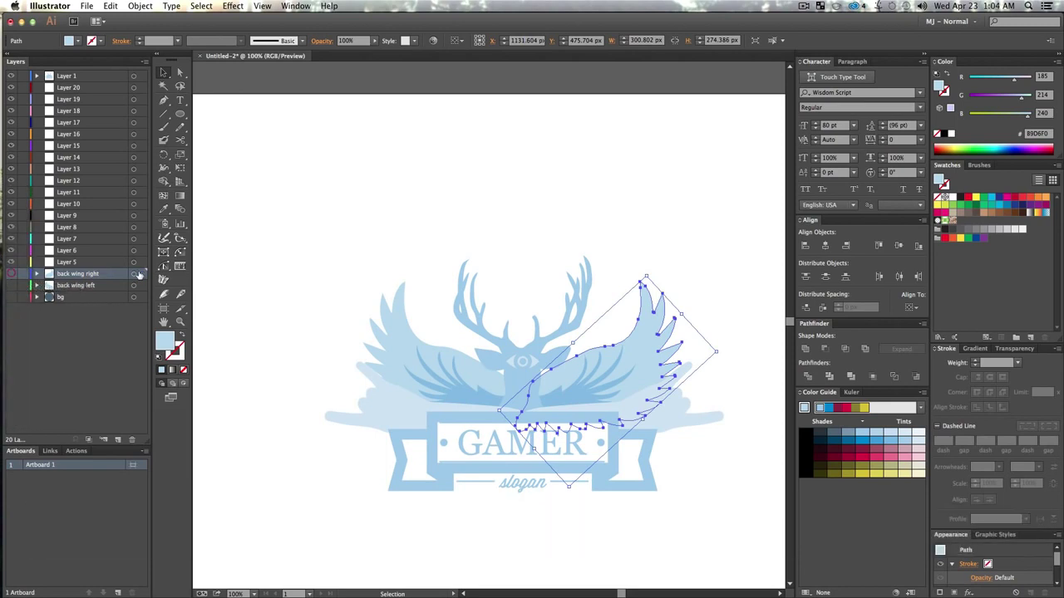
left_click(383, 182)
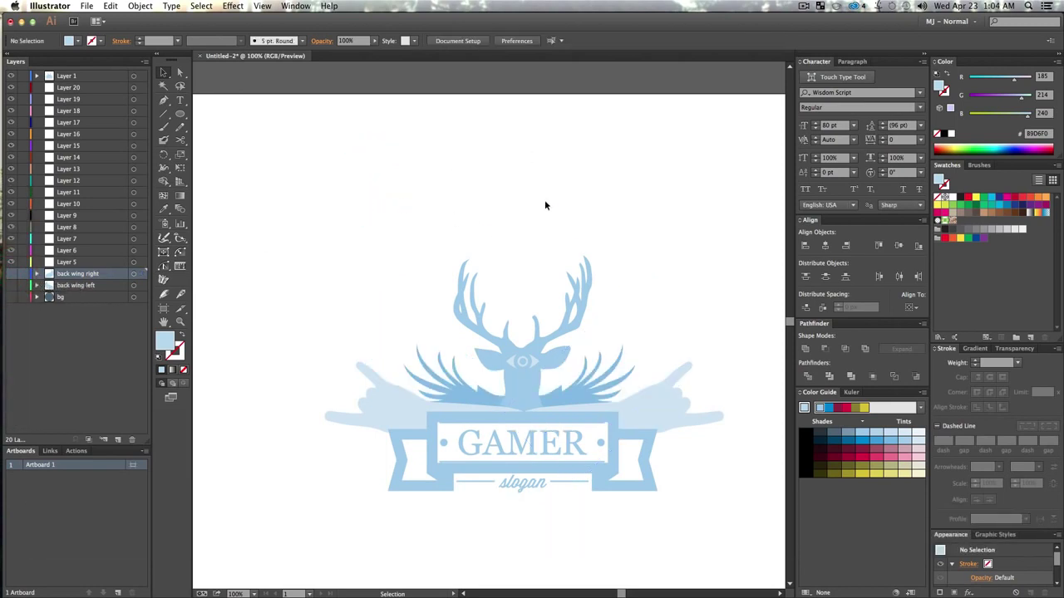
left_click(456, 387)
left_click(586, 384, "shift")
left_click(768, 227)
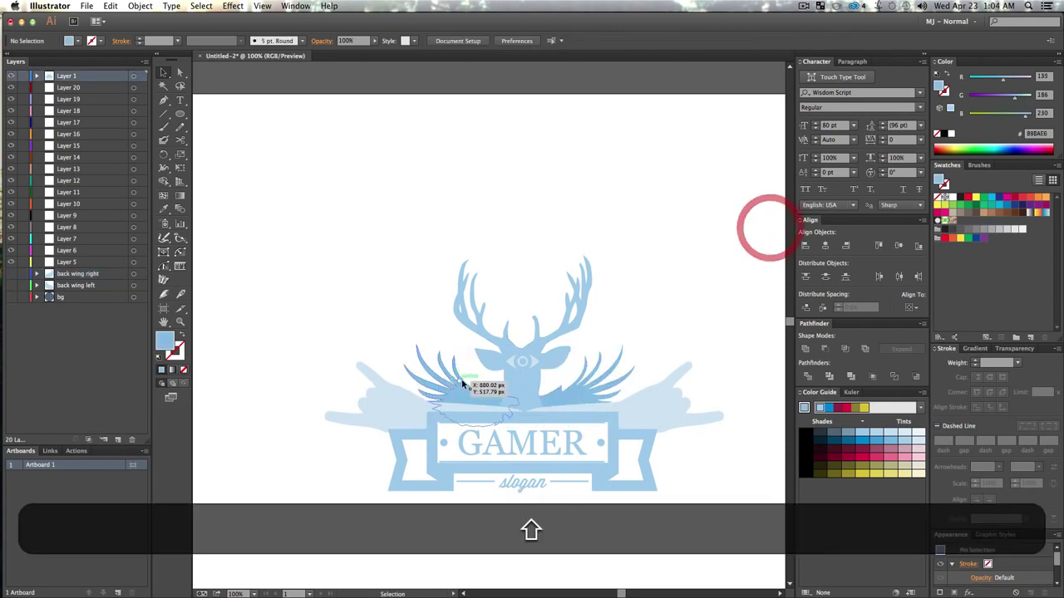
- Move the small left wing onto Layer 5 and rename that layer as small wing left
left_click(457, 374)
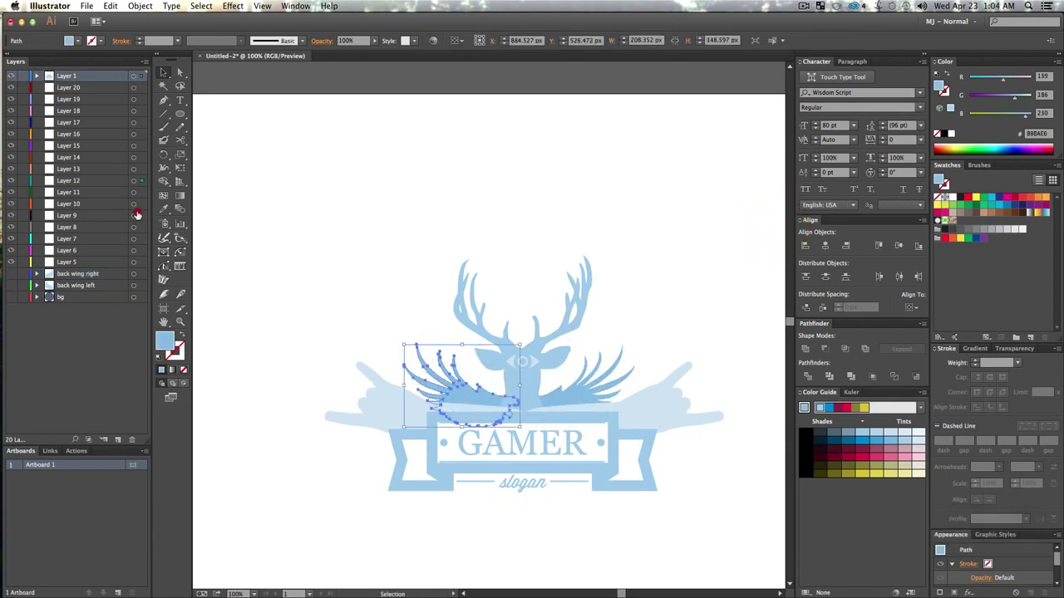
left_click_drag(143, 264, 143, 264)
double_click(65, 261)
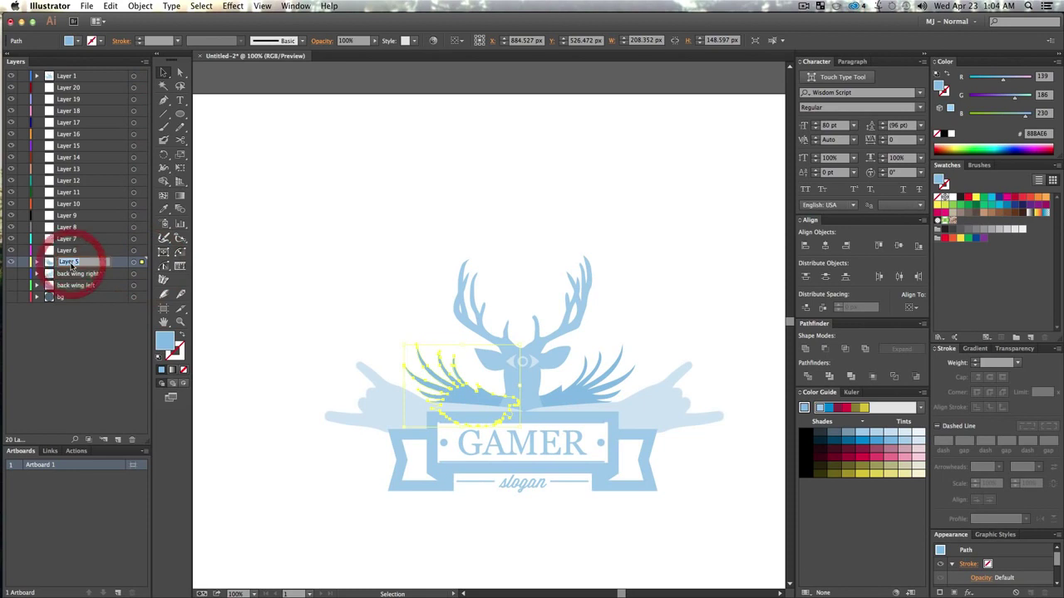
type("S")
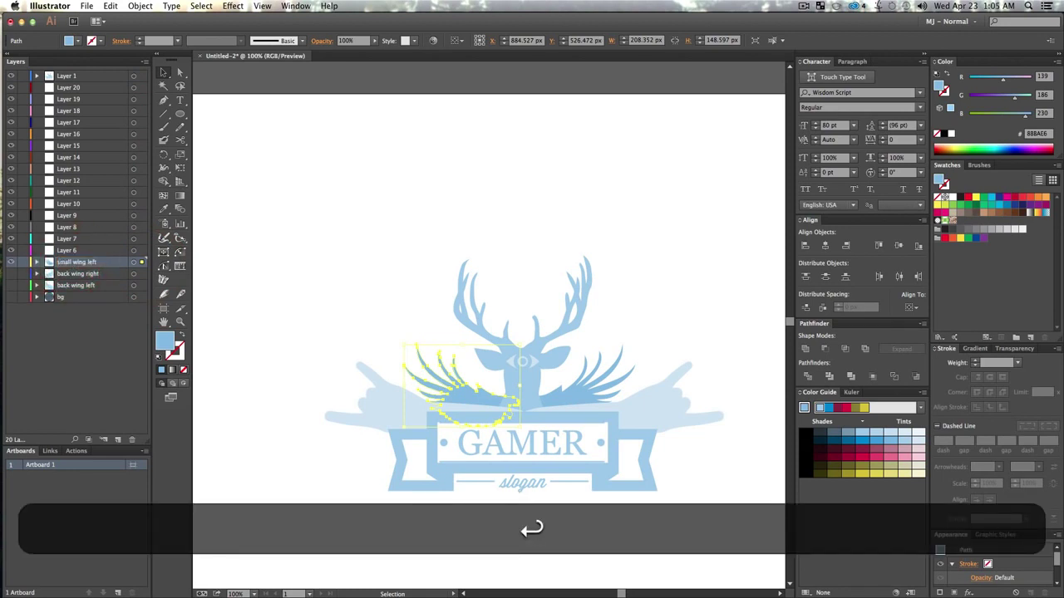
- Put the small right wing on Layer 6, renamed small wing right, and hide both small wing layers
left_click(573, 390)
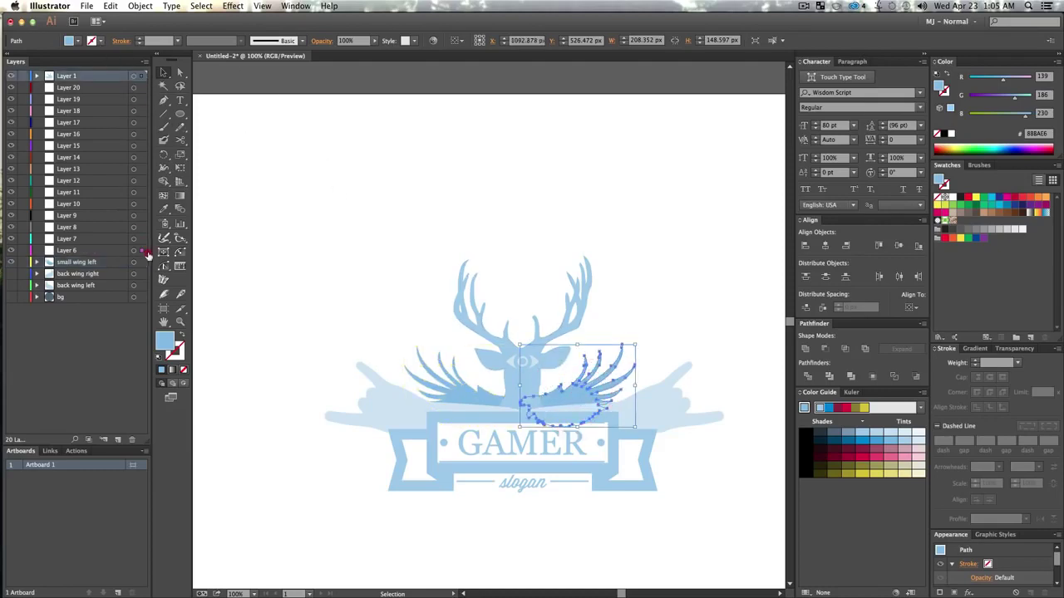
left_click_drag(145, 251, 145, 252)
double_click(67, 250)
type("S")
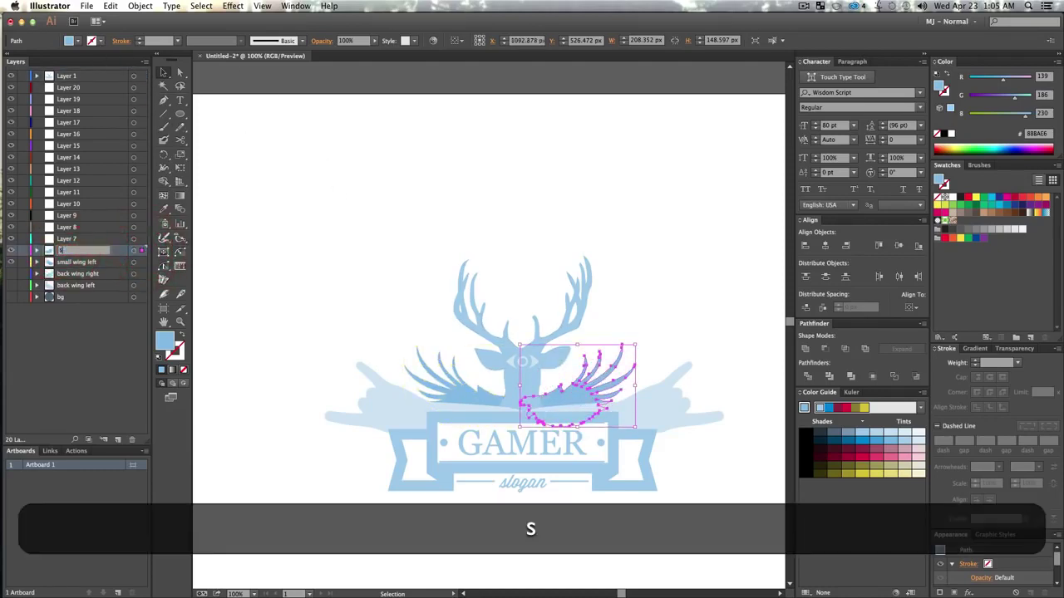
type("mall wing right")
key("Return")
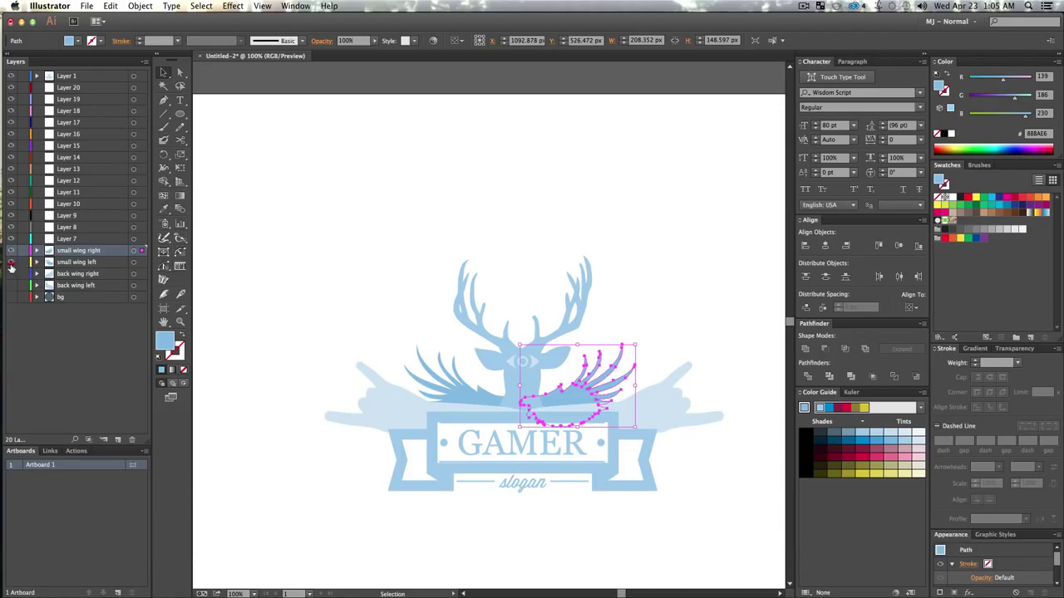
left_click(399, 183)
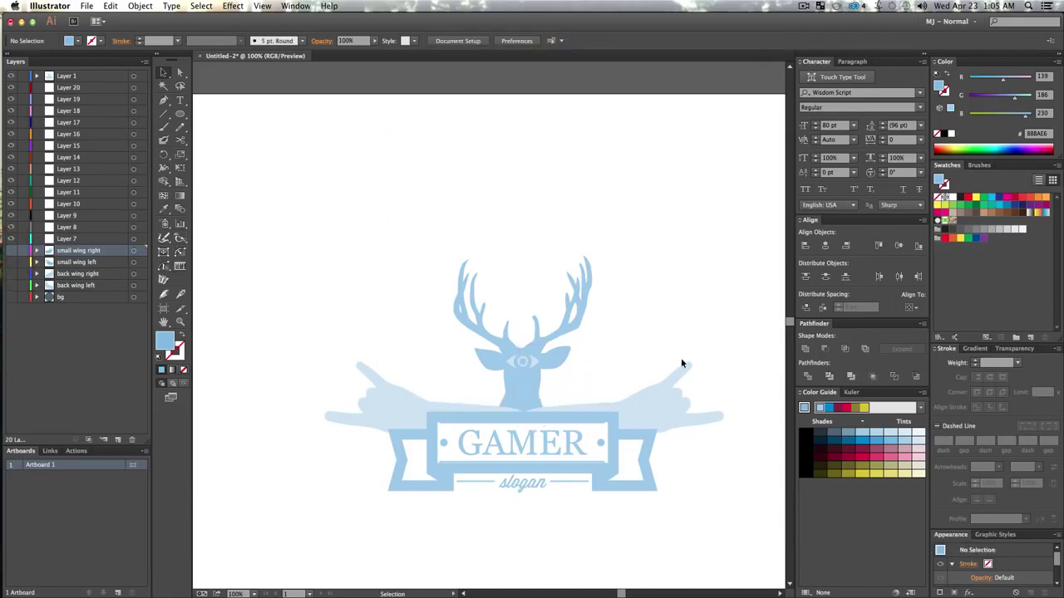
- Put the deer head with its antlers on Layer 7, renamed deer head, and hide that layer
left_click(513, 363)
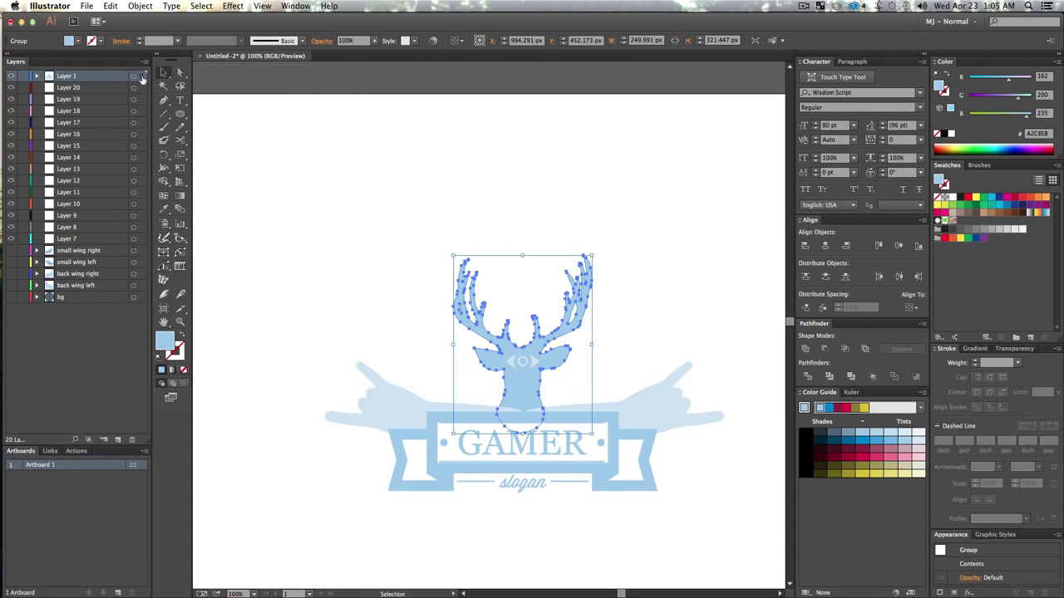
double_click(80, 239)
type("dear head")
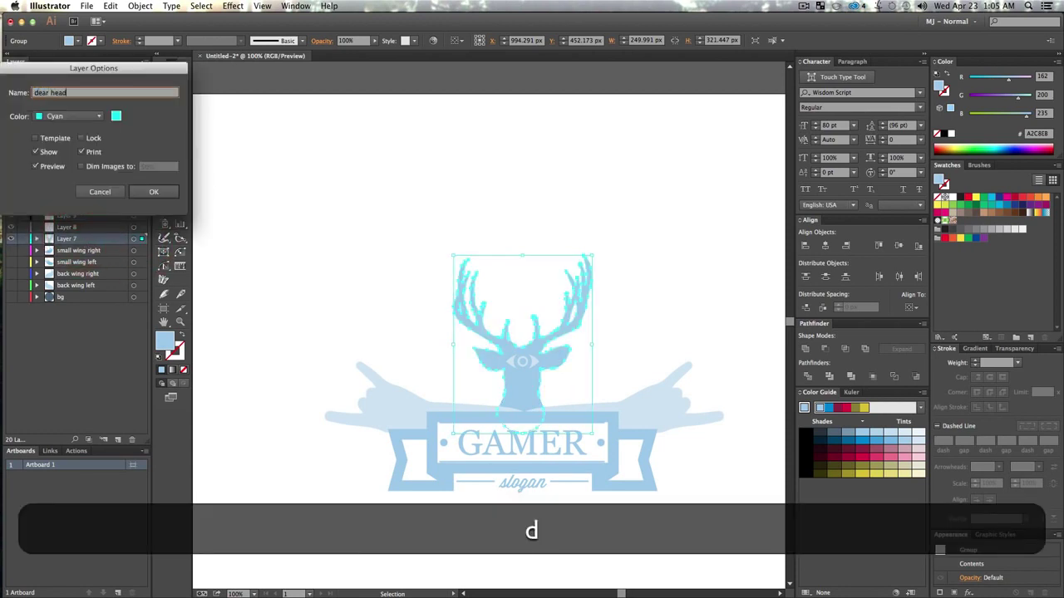
key("Return")
double_click(61, 245)
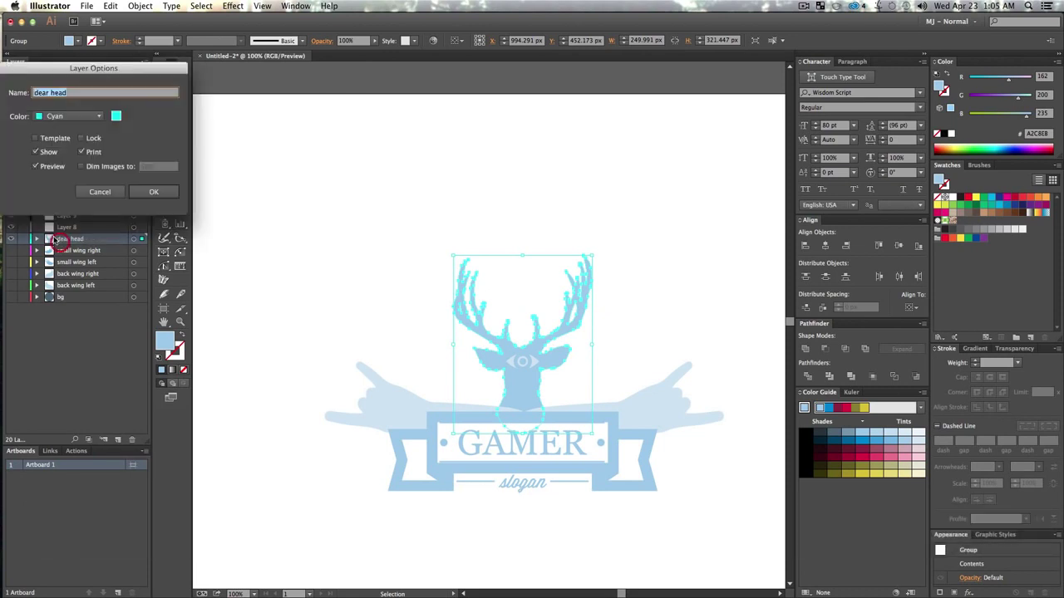
type("deer head")
key("Return")
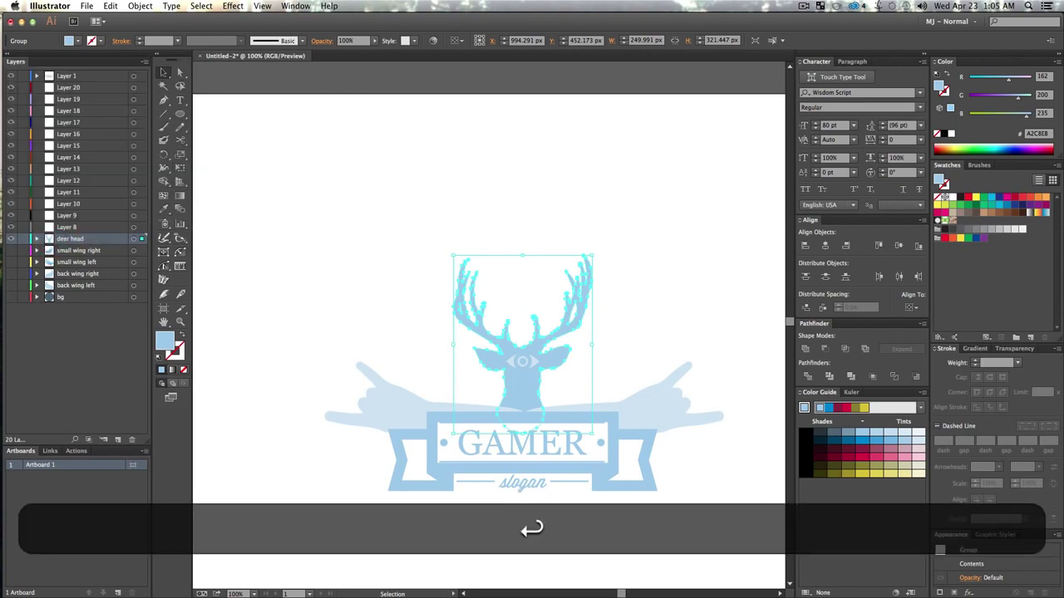
left_click(12, 239)
left_click(346, 199)
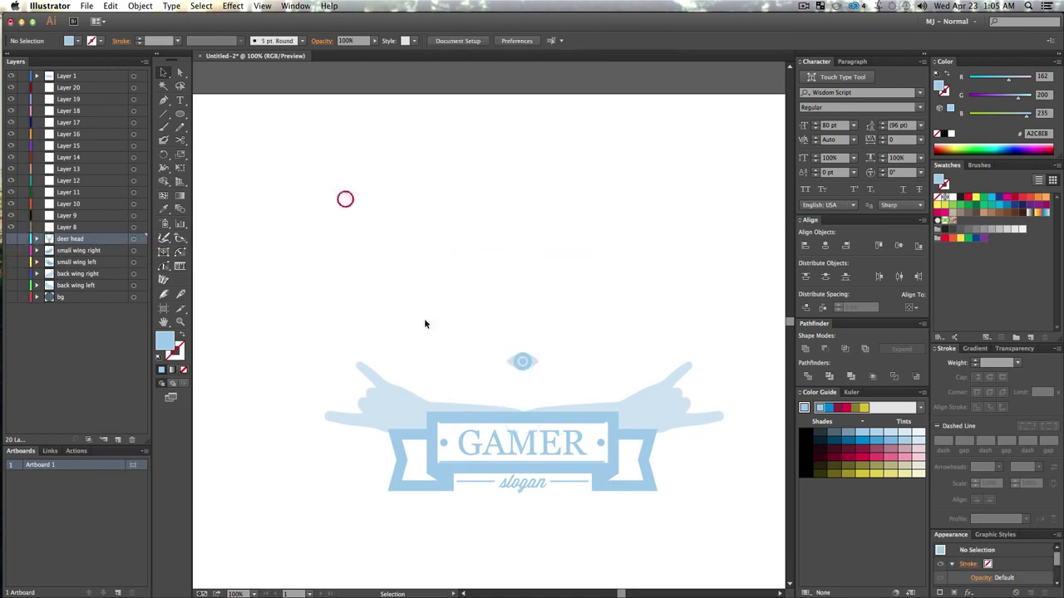
- Put the eye's outer almond shape on Layer 8, renamed bg eye, and hide that layer
left_click(508, 365)
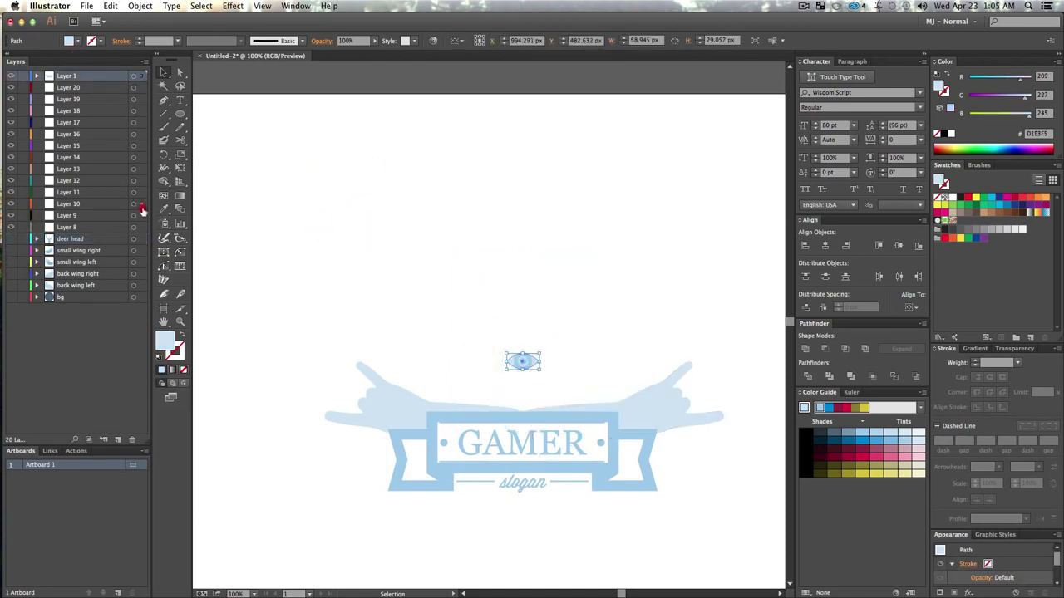
left_click_drag(142, 227, 142, 227)
double_click(70, 227)
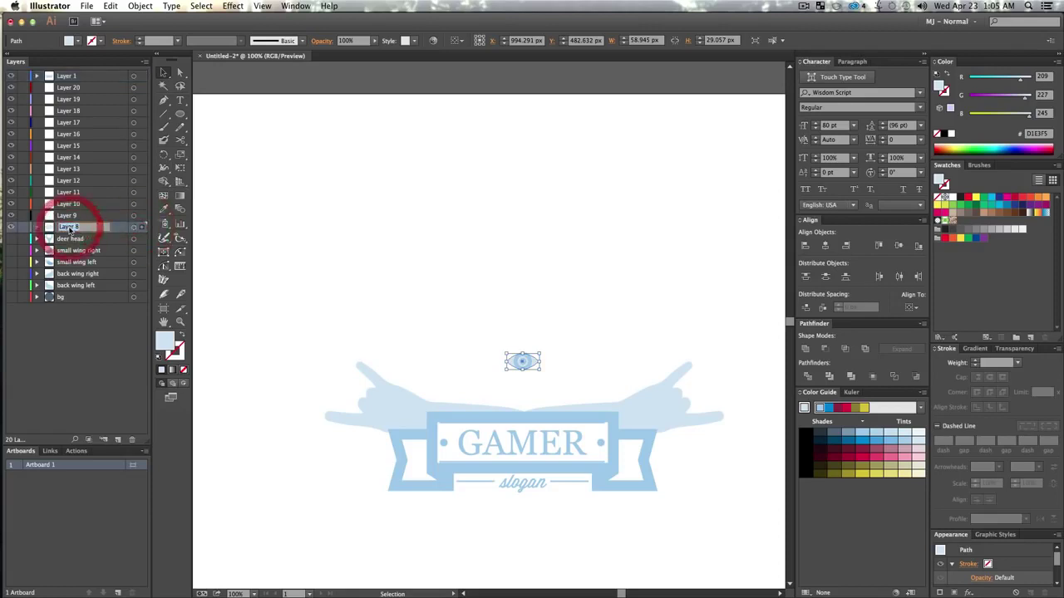
type("bg eye")
key("Return")
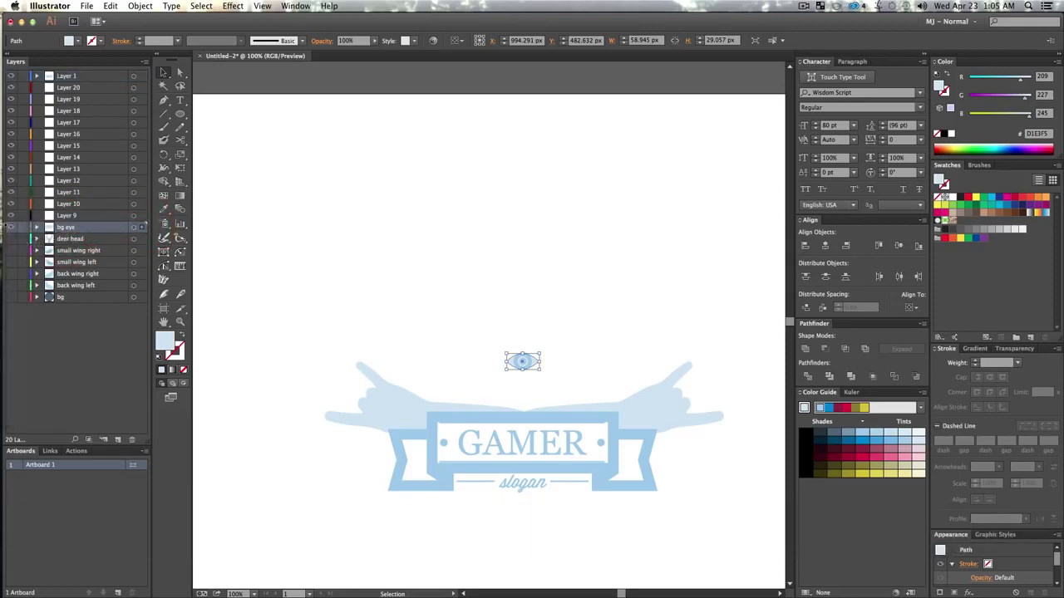
left_click(477, 197)
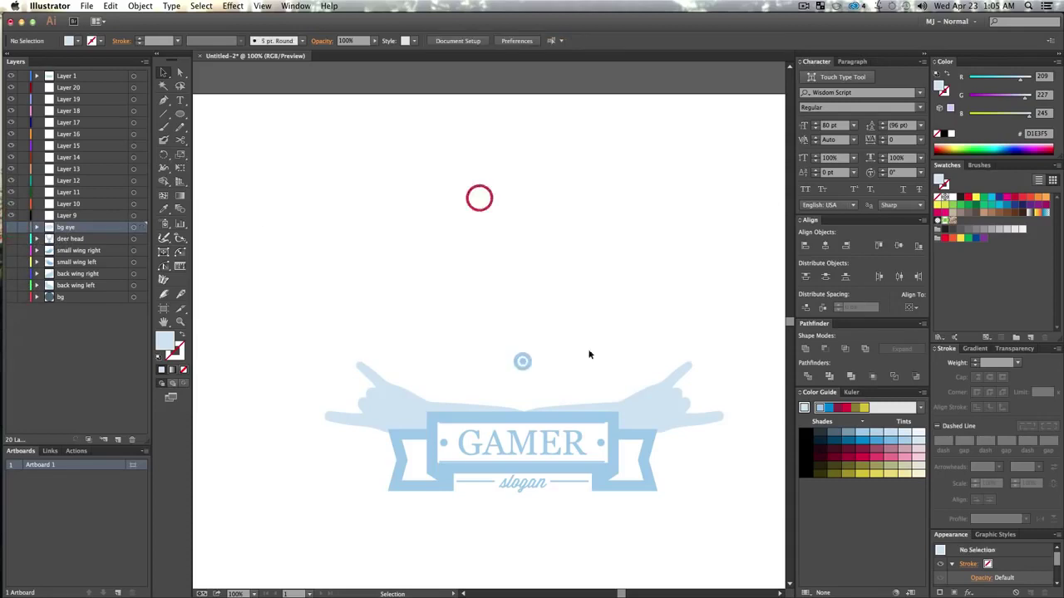
- Put the ring around the pupil on Layer 9, renamed pupil accent, and hide that layer
left_click(528, 361)
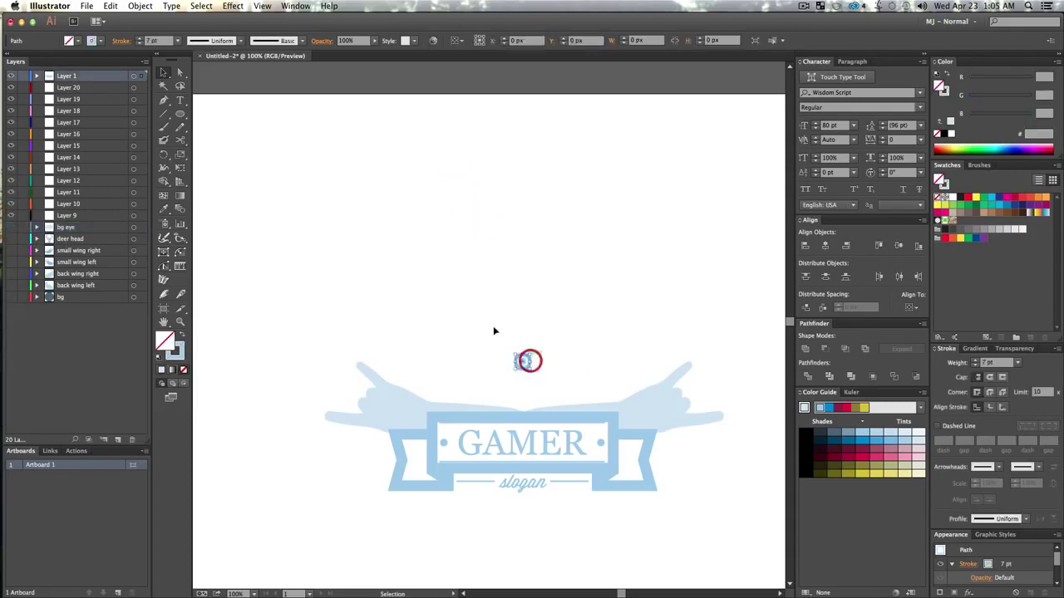
left_click(138, 215)
double_click(70, 215)
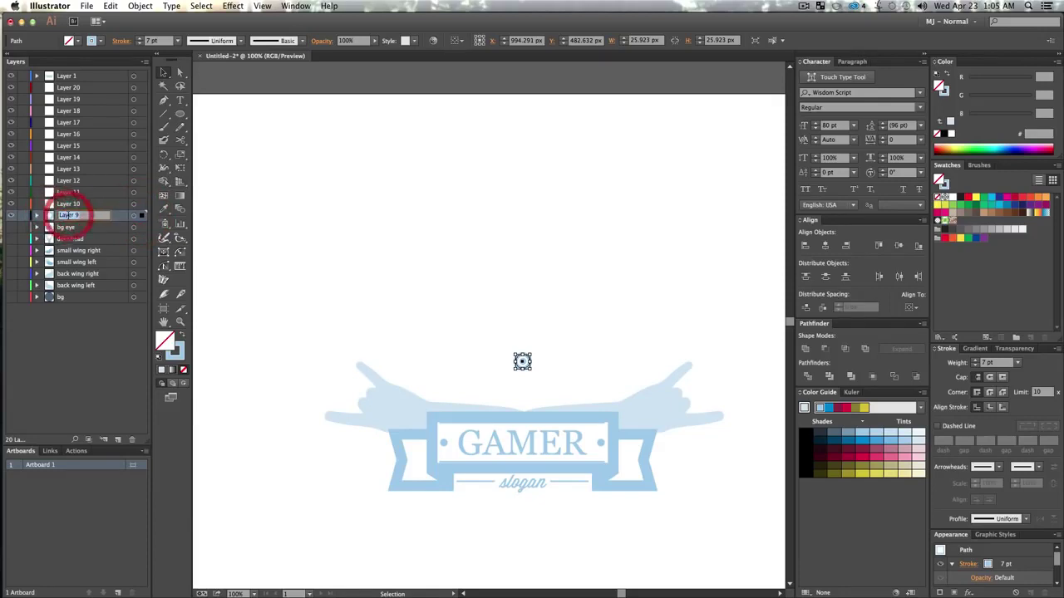
type("pupil")
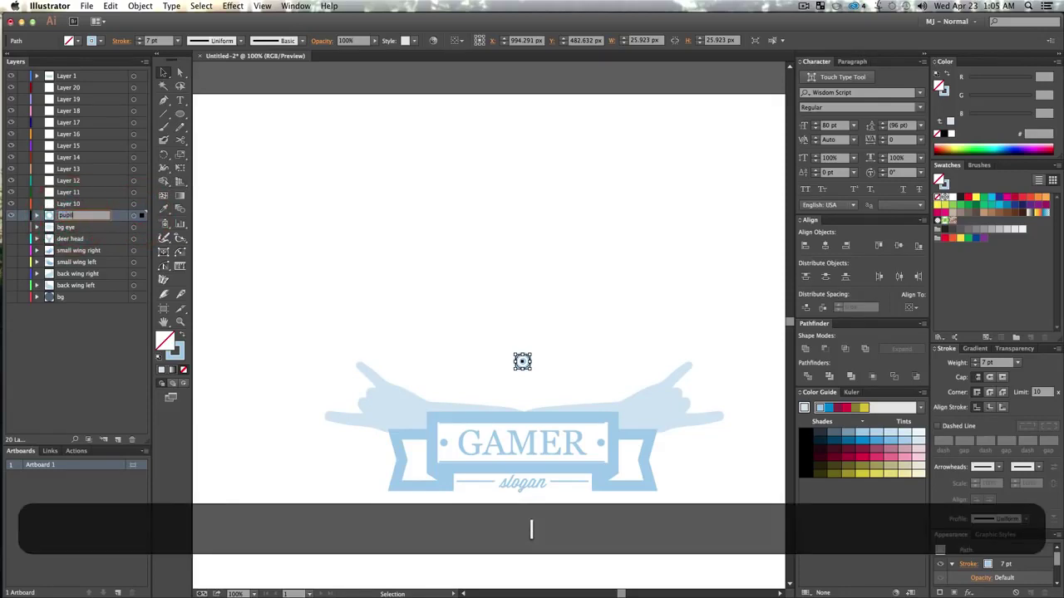
type(" accent")
key("Return")
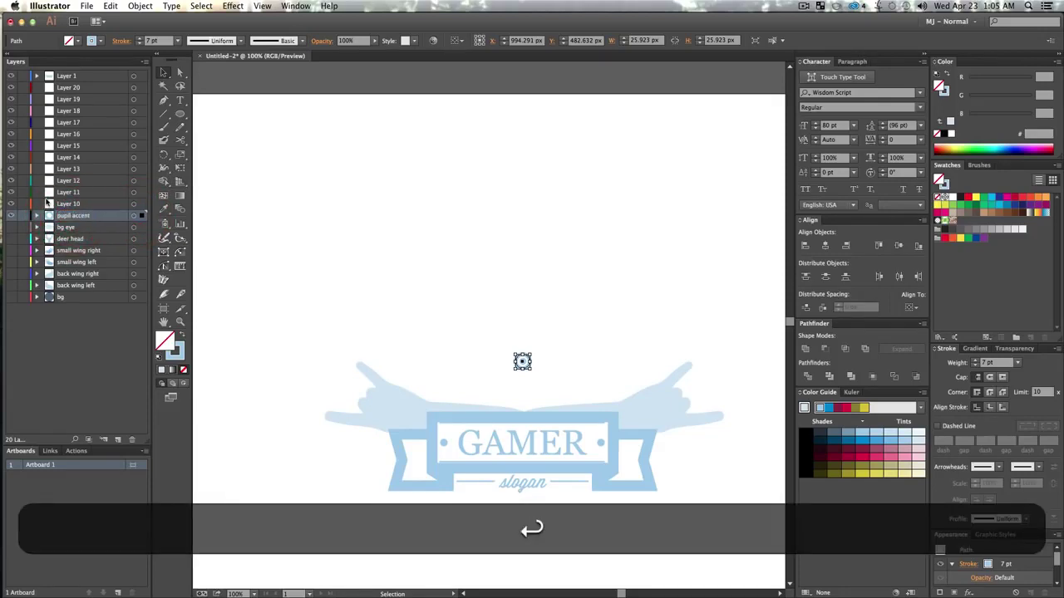
left_click(439, 233)
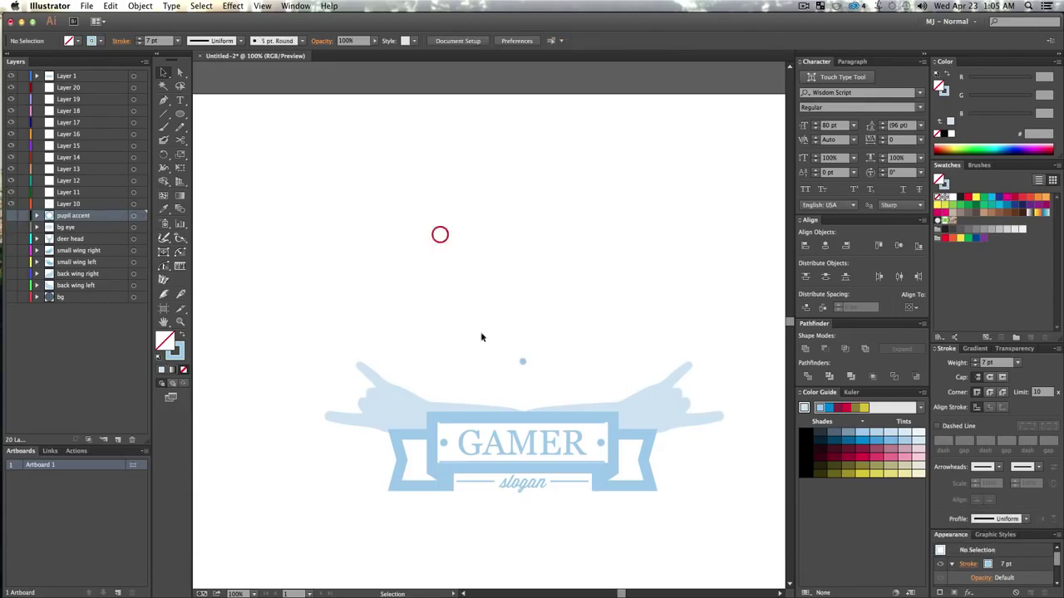
- Put the small dot at the eye's centre on Layer 10, renamed pupil, and hide that layer
left_click(522, 362)
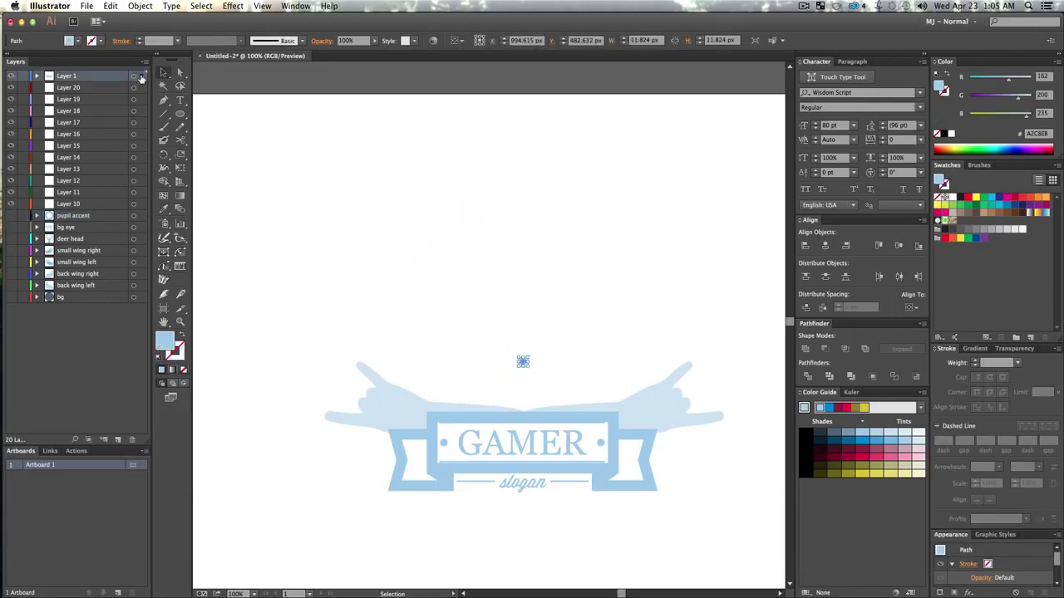
left_click_drag(138, 208, 141, 203)
double_click(71, 204)
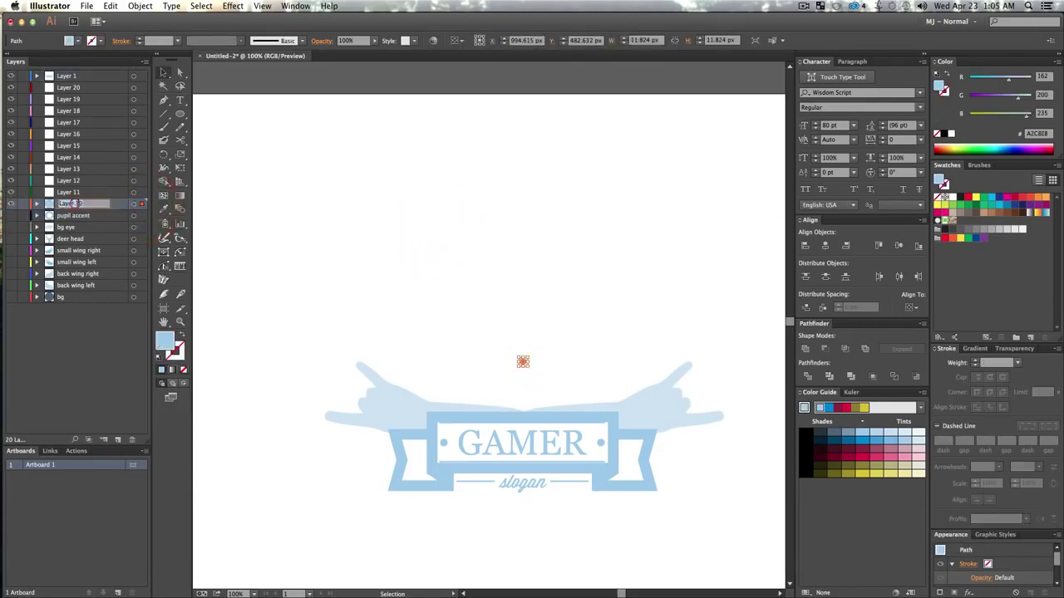
type("pupil")
key("Return")
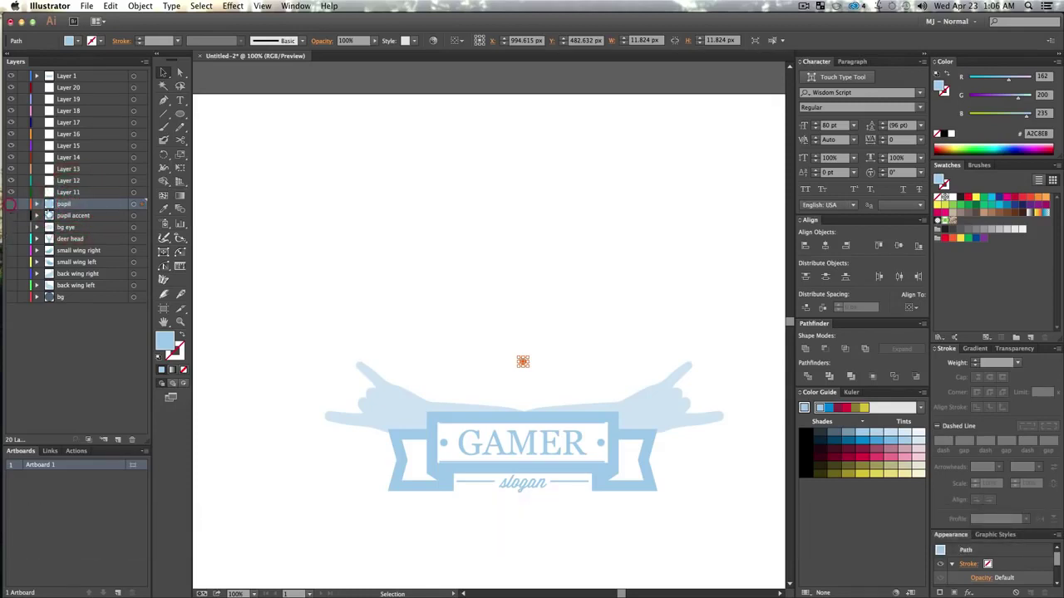
left_click(562, 206)
- Put the right arm and hand on Layer 11, renamed right rockstar hand, and hide that layer
left_click(655, 414)
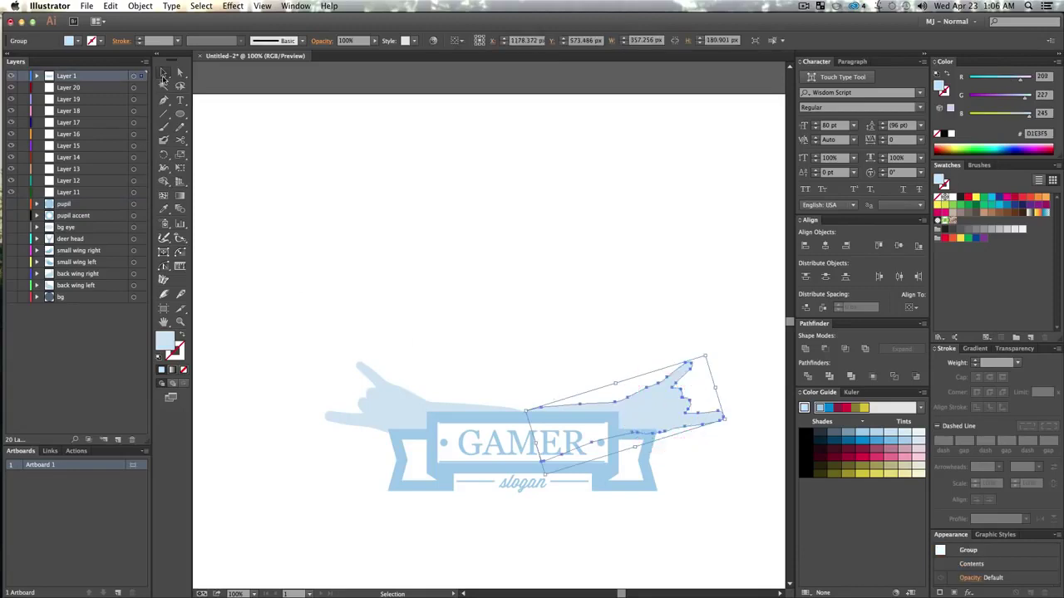
left_click_drag(146, 197, 143, 193)
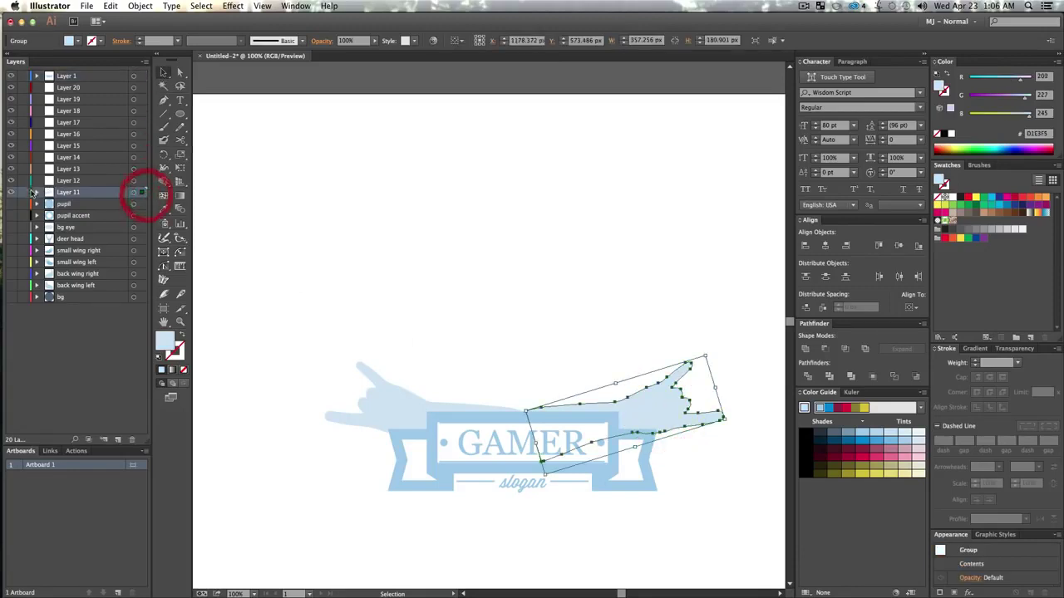
double_click(66, 192)
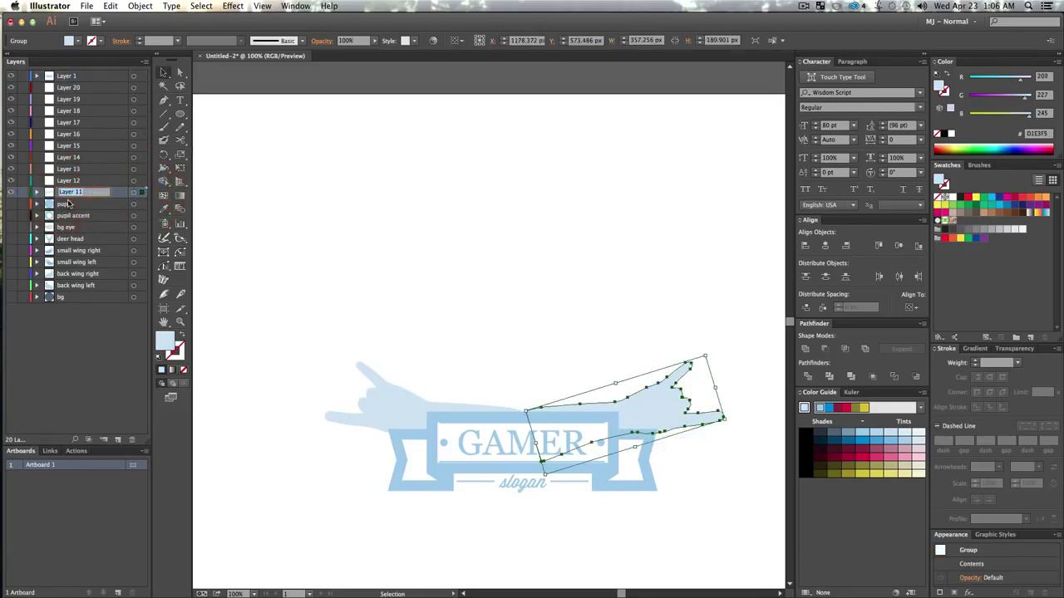
type("right rockst")
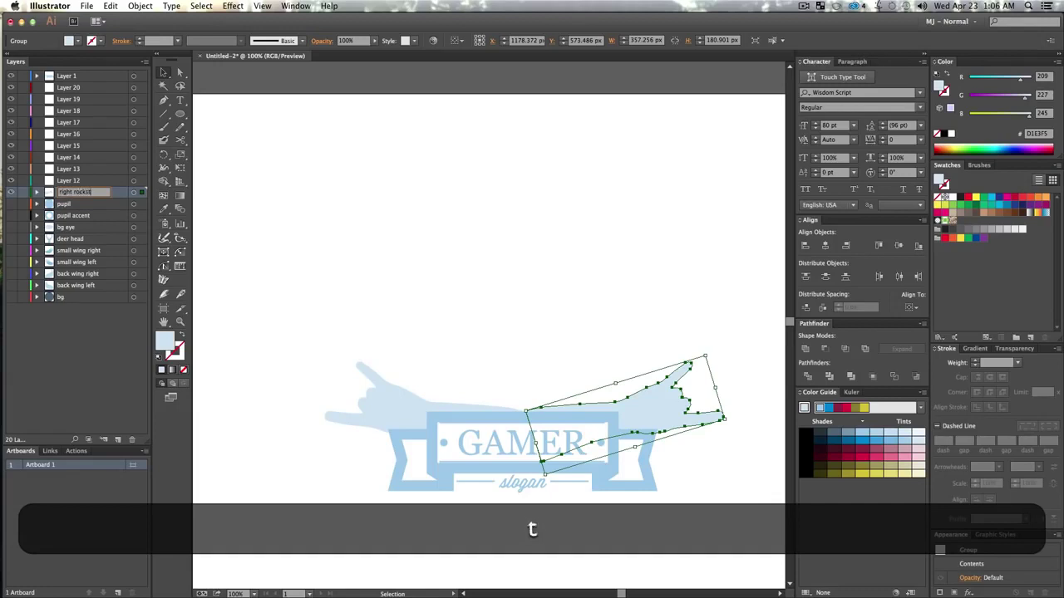
type("ar hand")
key("Return")
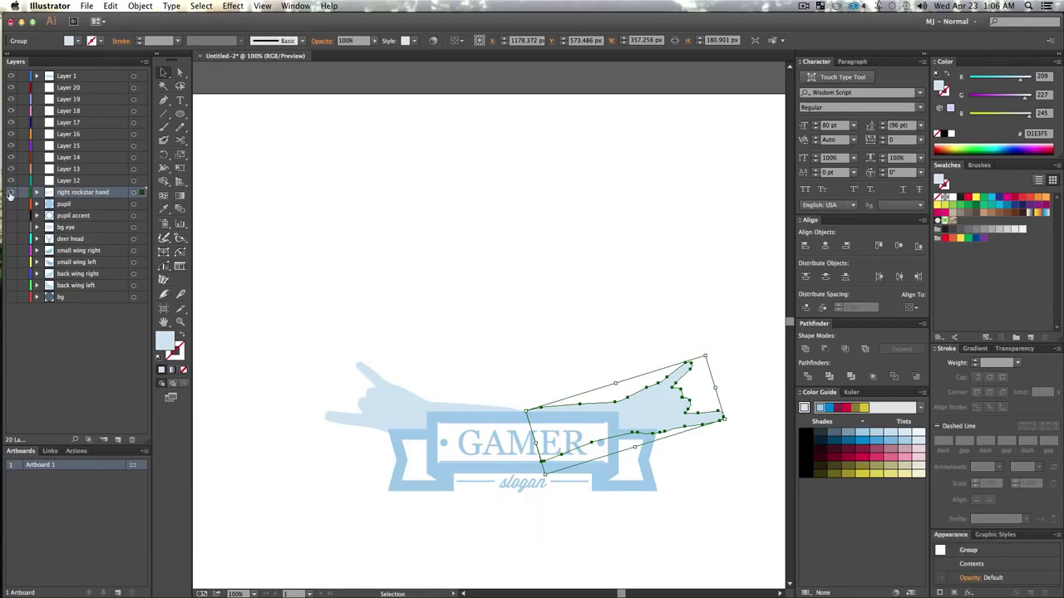
left_click(10, 192)
- Put the left arm and hand on Layer 12, renamed left rockstar hand, and hide that layer
left_click(390, 399)
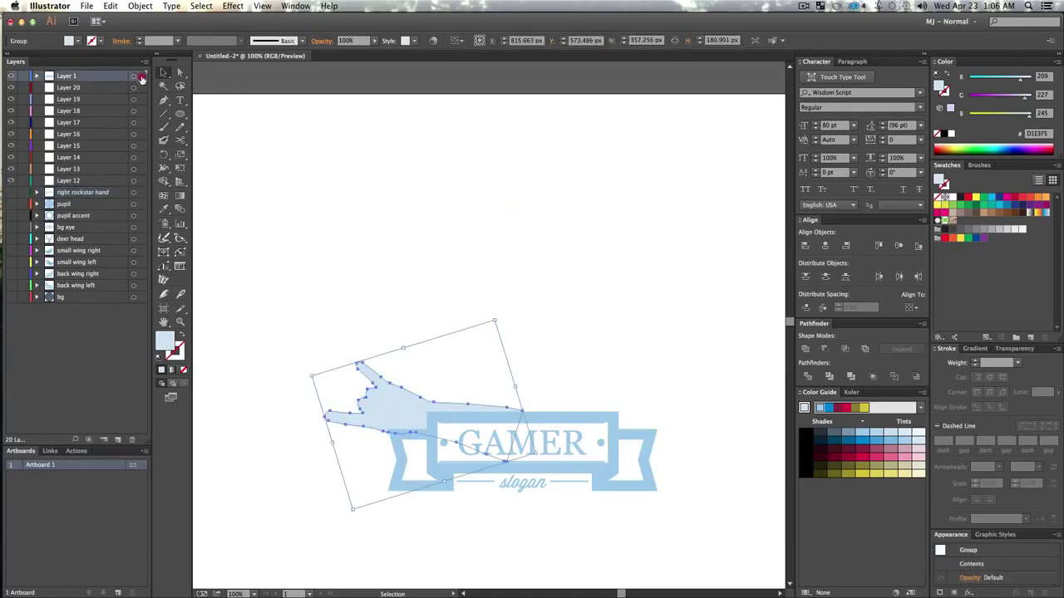
left_click_drag(131, 187, 133, 182)
double_click(67, 181)
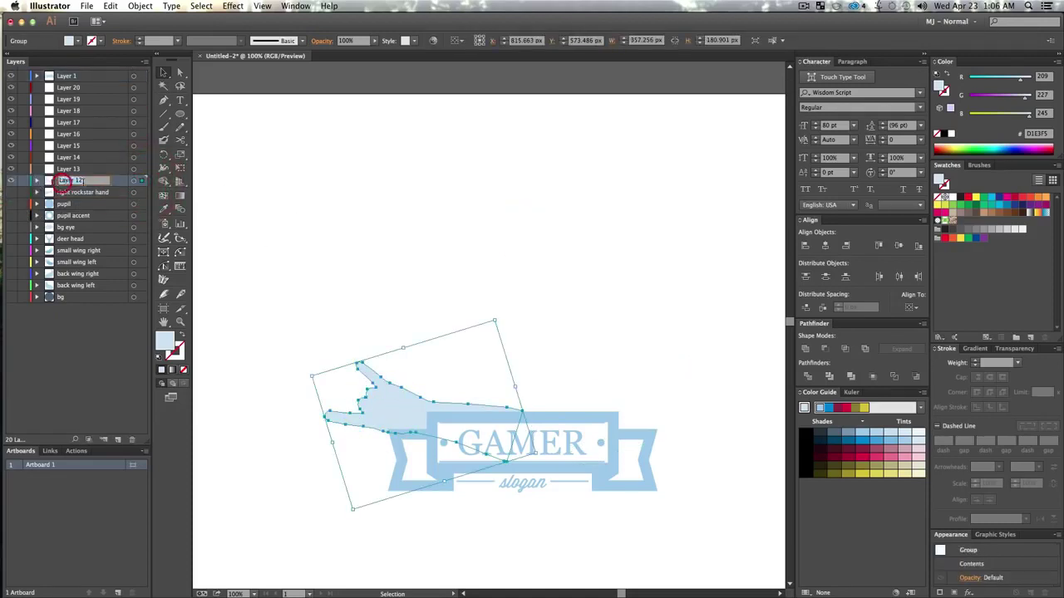
type("le")
key("BackSpace")
type("ef")
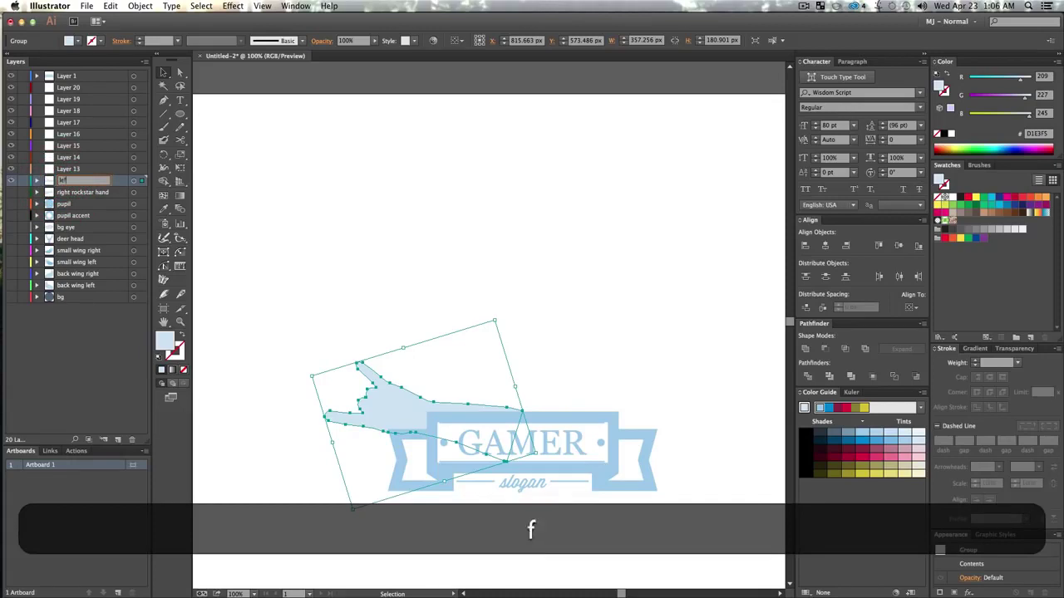
type("t rockstar hand")
key("Return")
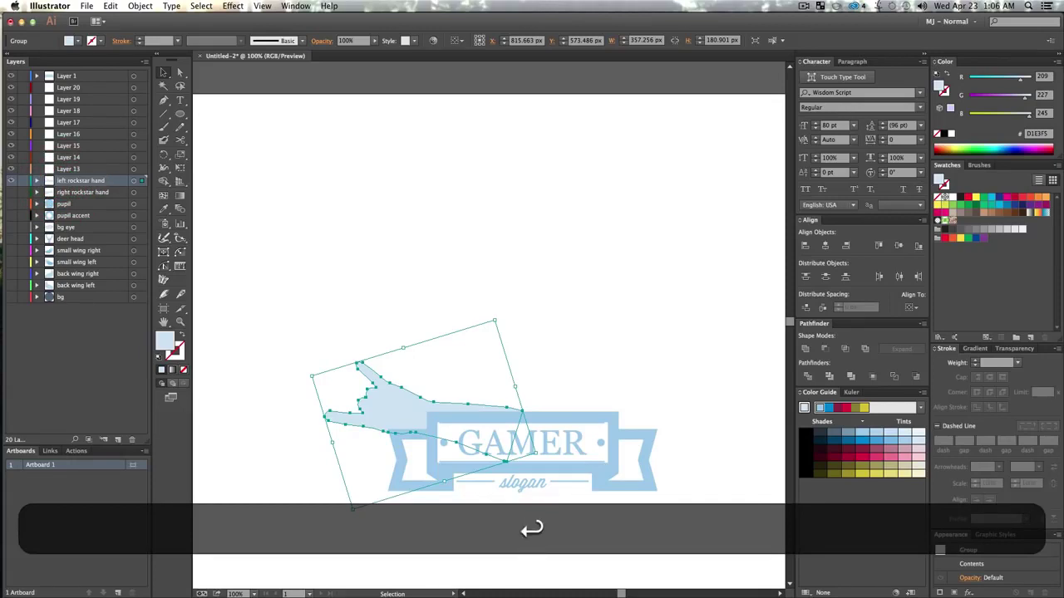
left_click(11, 181)
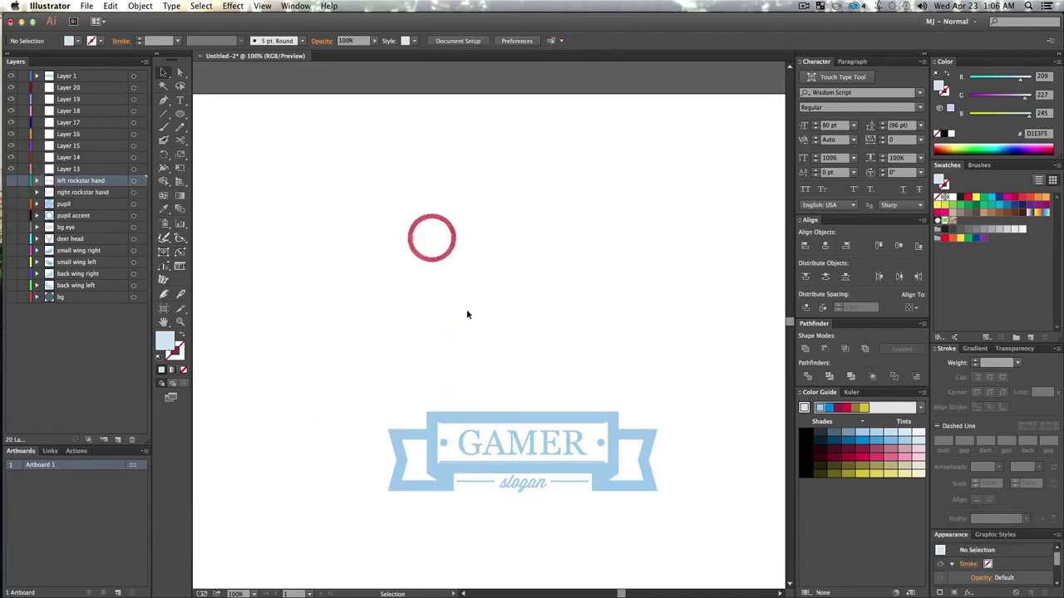
- Set the stroke weight of the banner's two flag ends and two folded pieces to 7 pt
left_click(415, 490)
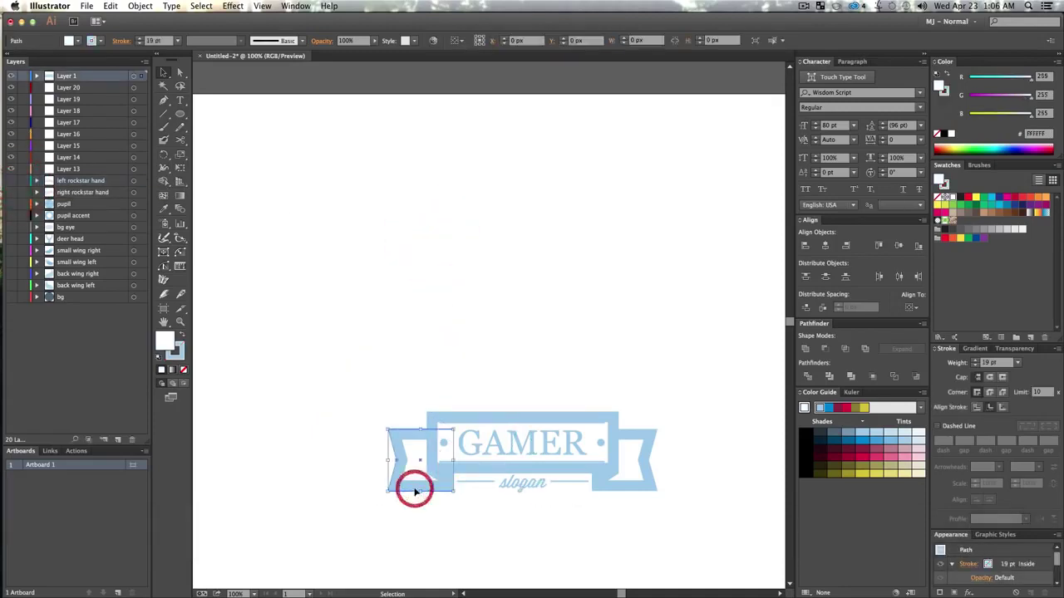
left_click(533, 226)
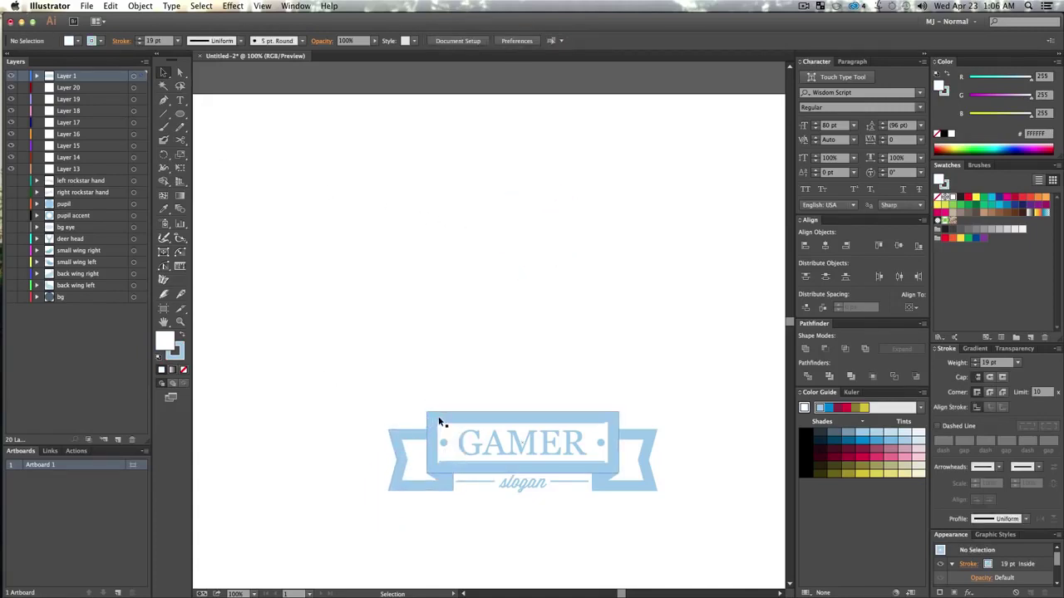
left_click_drag(387, 398, 432, 492)
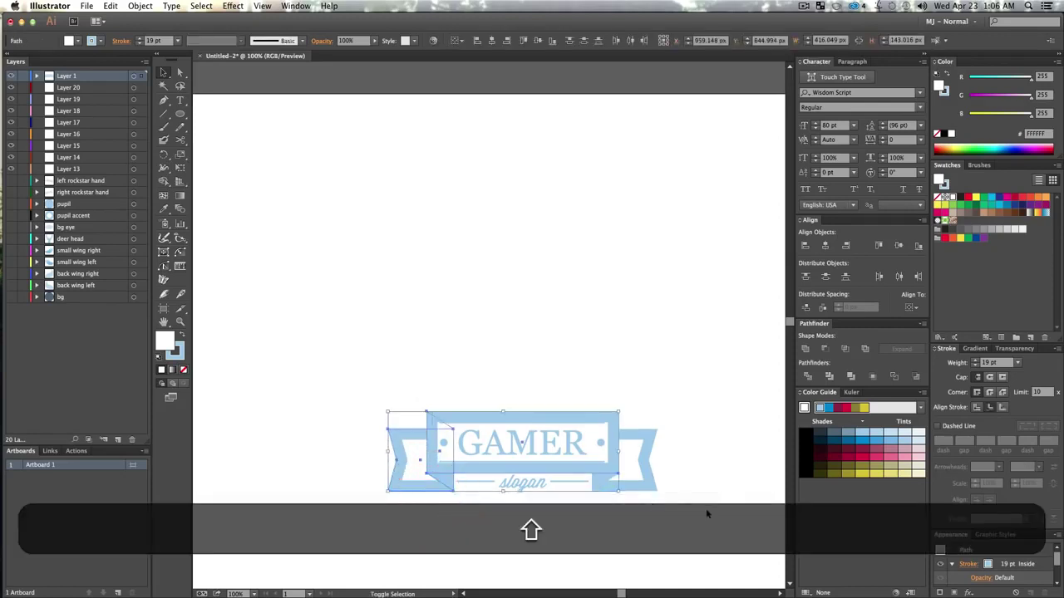
left_click_drag(706, 504, 608, 407)
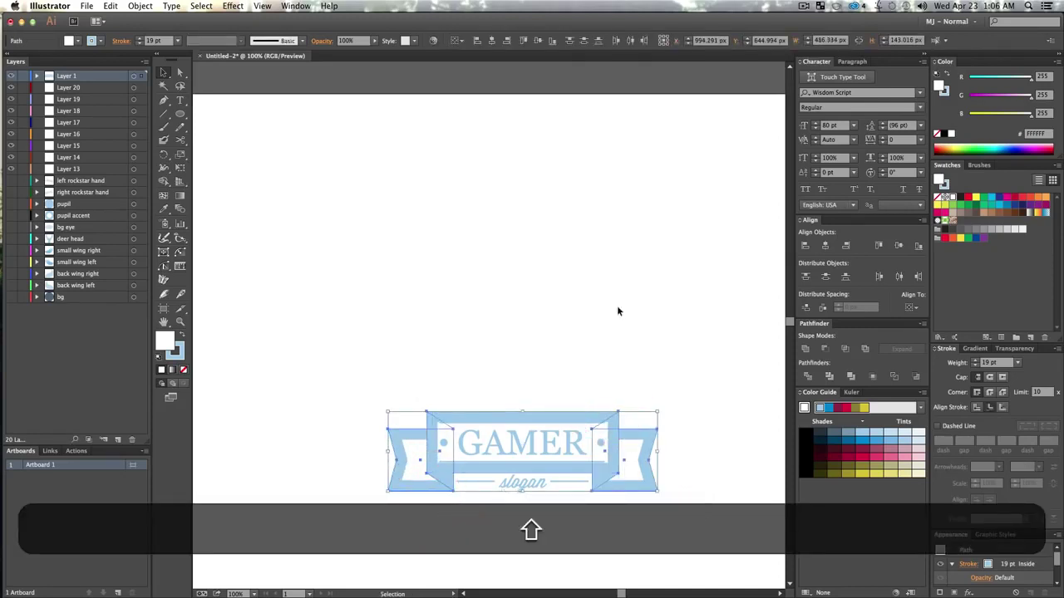
left_click(139, 45)
left_click(139, 44)
left_click(139, 44)
left_click(139, 44)
left_click(138, 44)
left_click(139, 44)
left_click(139, 44)
left_click(139, 45)
left_click(139, 44)
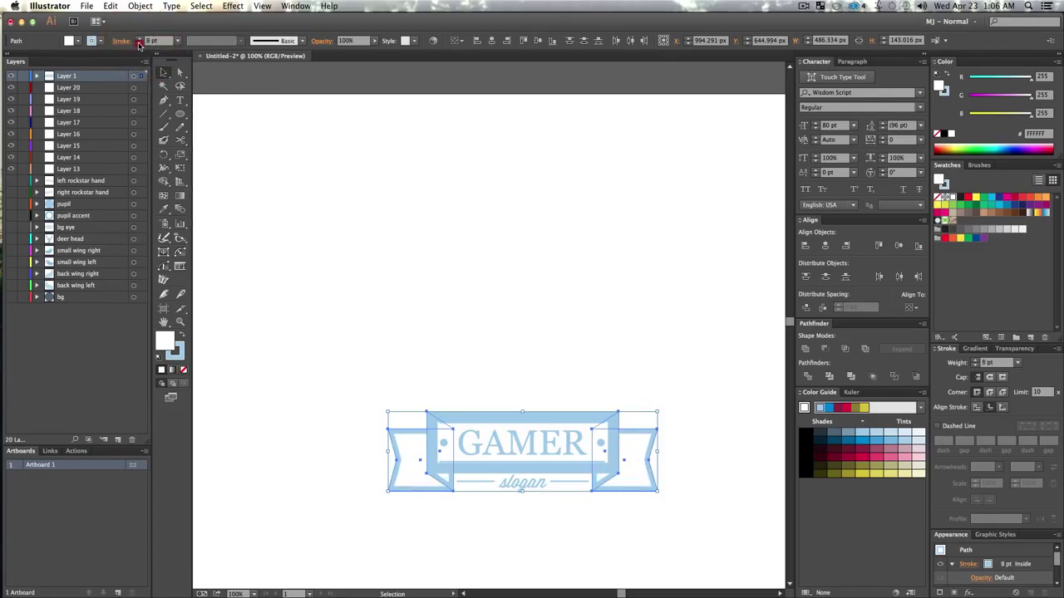
left_click(139, 44)
left_click(139, 44)
left_click(139, 44)
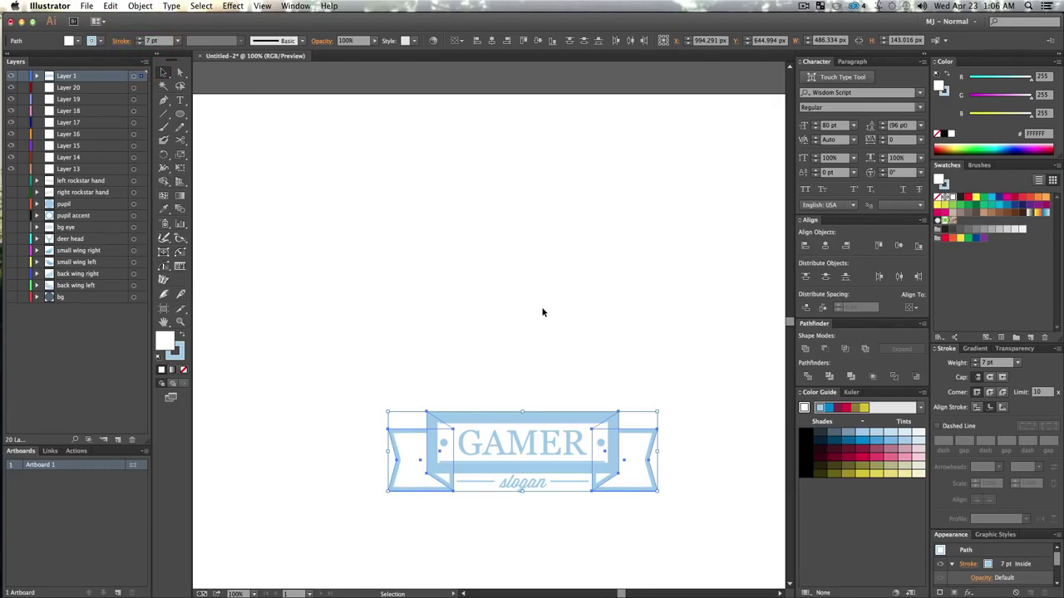
left_click(570, 309)
- Set the stroke weight of the rectangular banner frame around GAMER to 7 pt
left_click(477, 412)
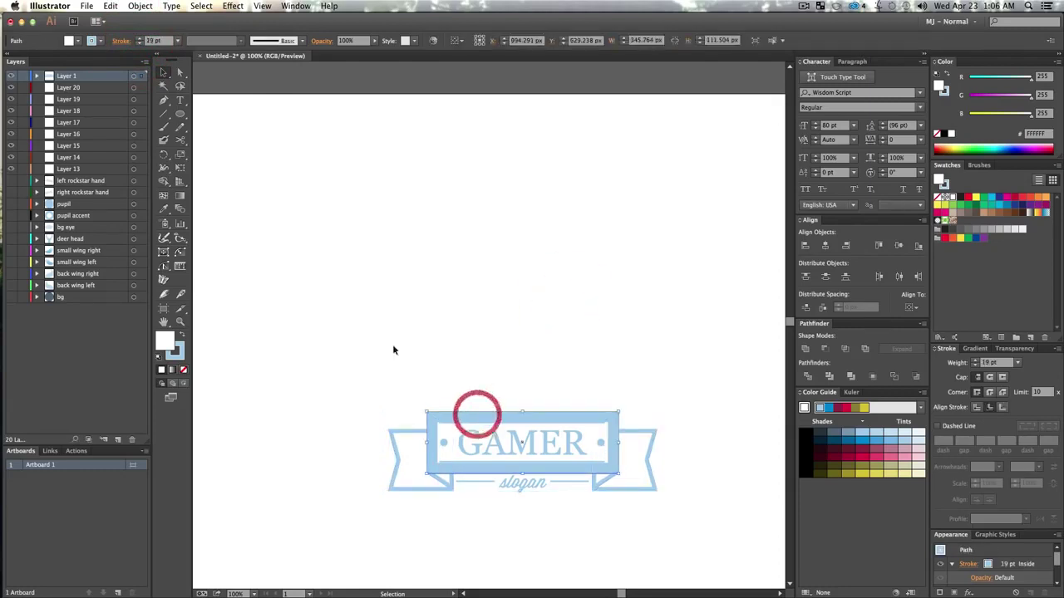
left_click(139, 44)
left_click(138, 44)
left_click(138, 44)
left_click(139, 44)
left_click(139, 44)
left_click(139, 44)
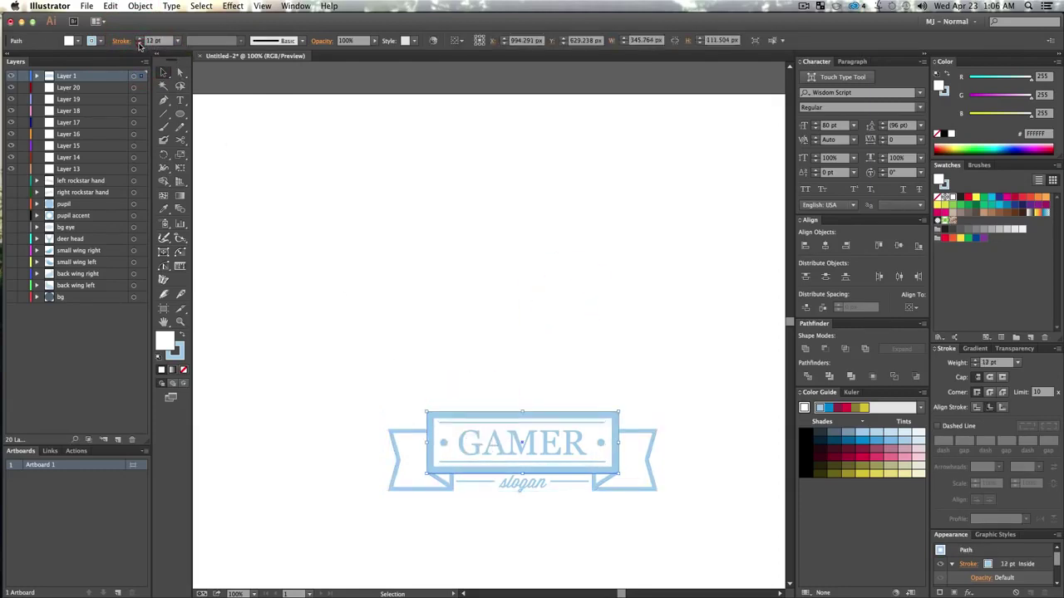
left_click(139, 44)
left_click(139, 44)
left_click(139, 44)
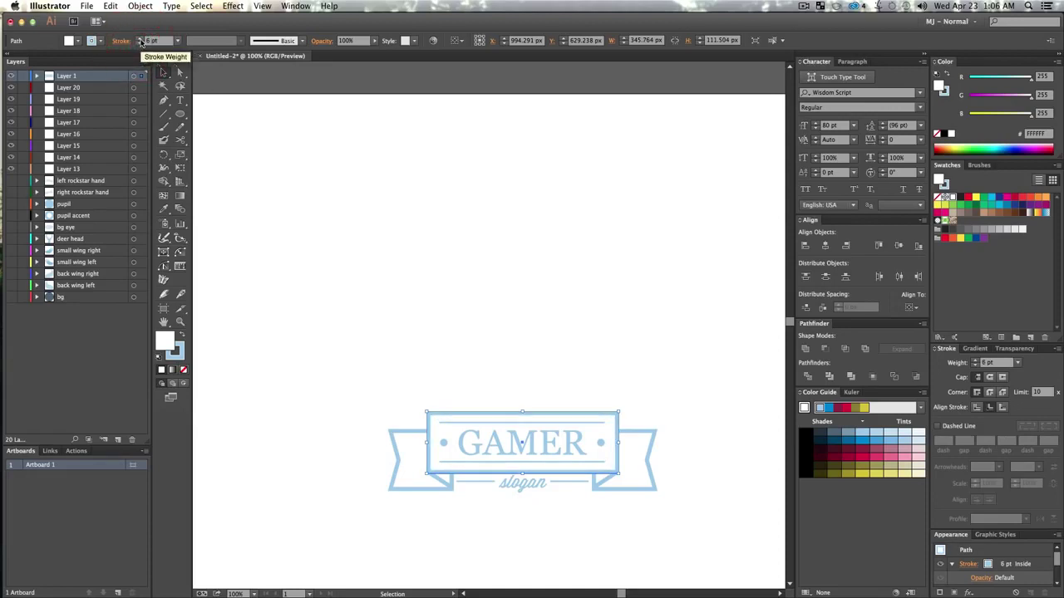
left_click(139, 44)
left_click(431, 128)
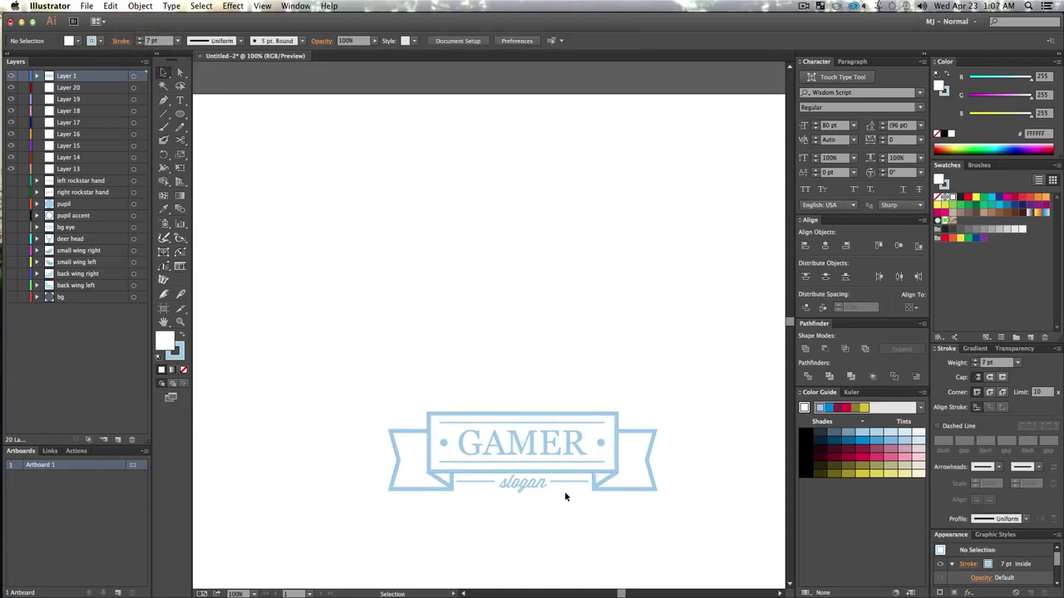
- Put the slogan text and its side lines on Layer 13, renamed slogan, and hide that layer
left_click_drag(473, 478, 560, 489)
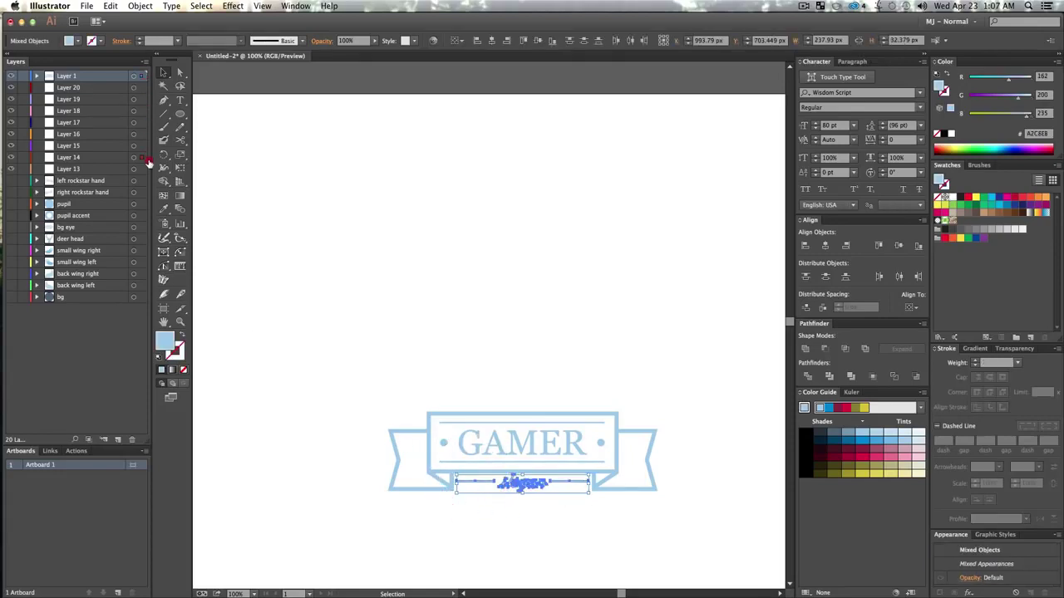
left_click_drag(144, 169, 145, 169)
double_click(77, 170)
type("s")
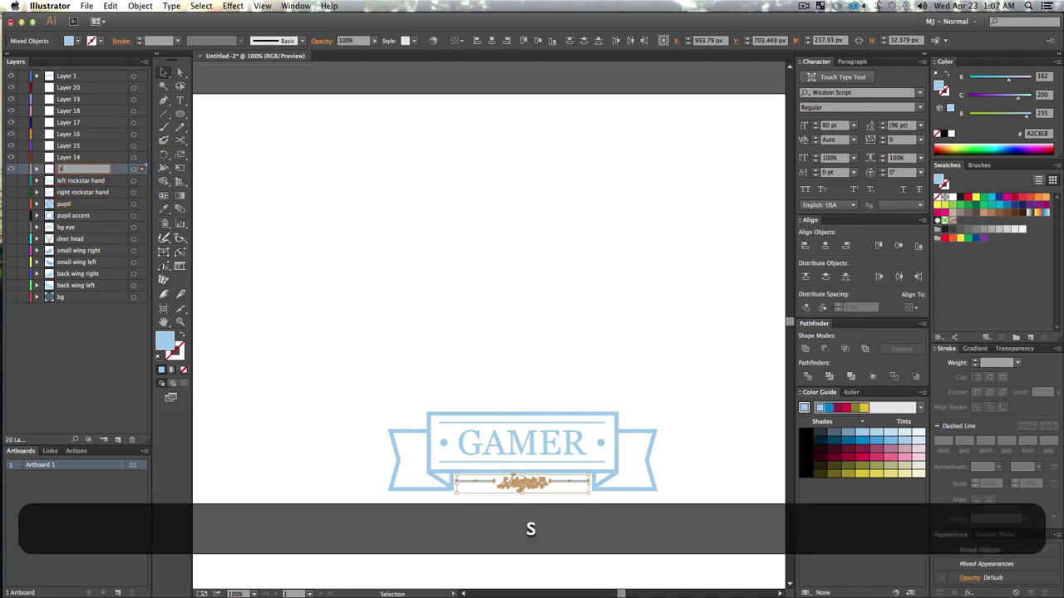
type("logan")
key("Return")
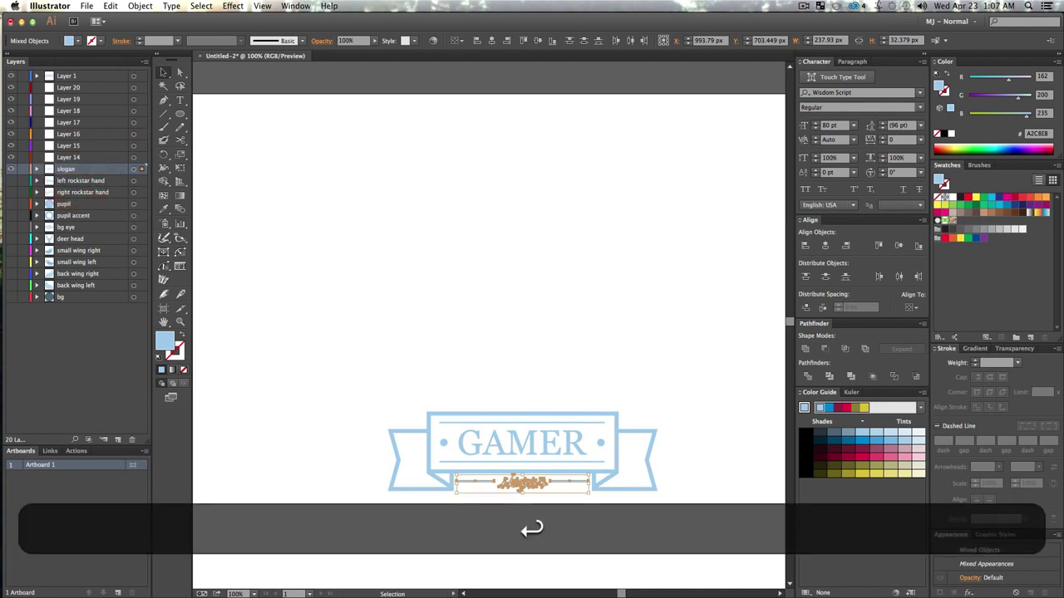
left_click(11, 170)
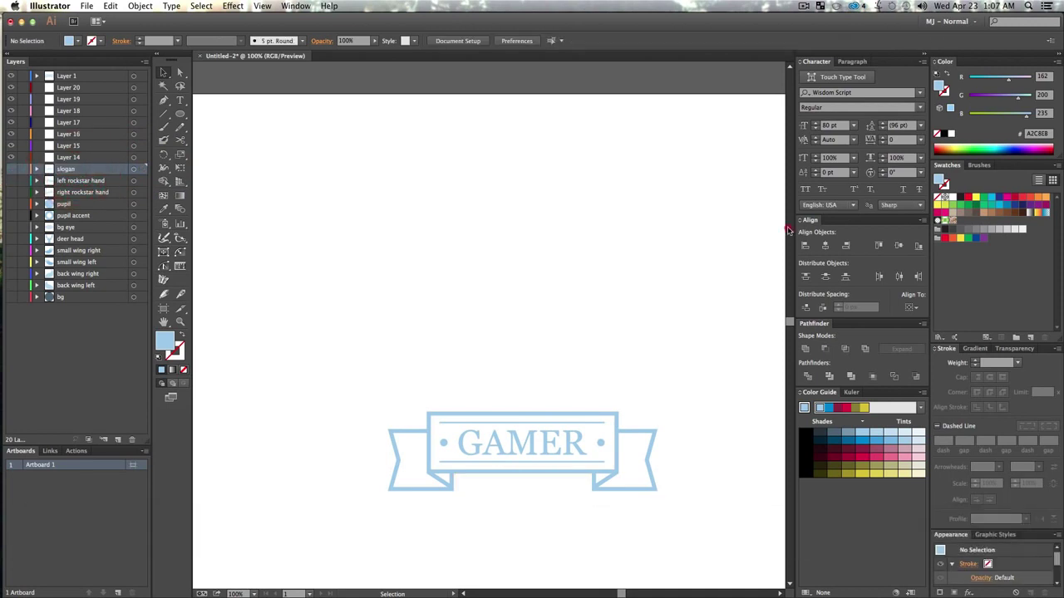
left_click(774, 225)
- Put the banner's right flag end on Layer 14, renamed right flag banner, and hide that layer
left_click(652, 471)
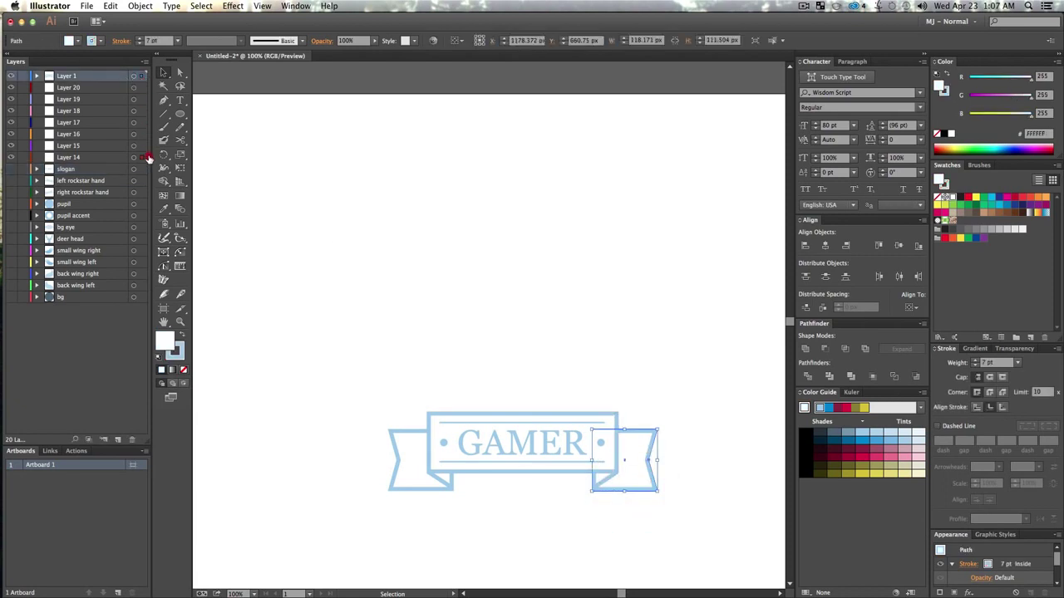
left_click_drag(148, 157, 146, 157)
double_click(70, 158)
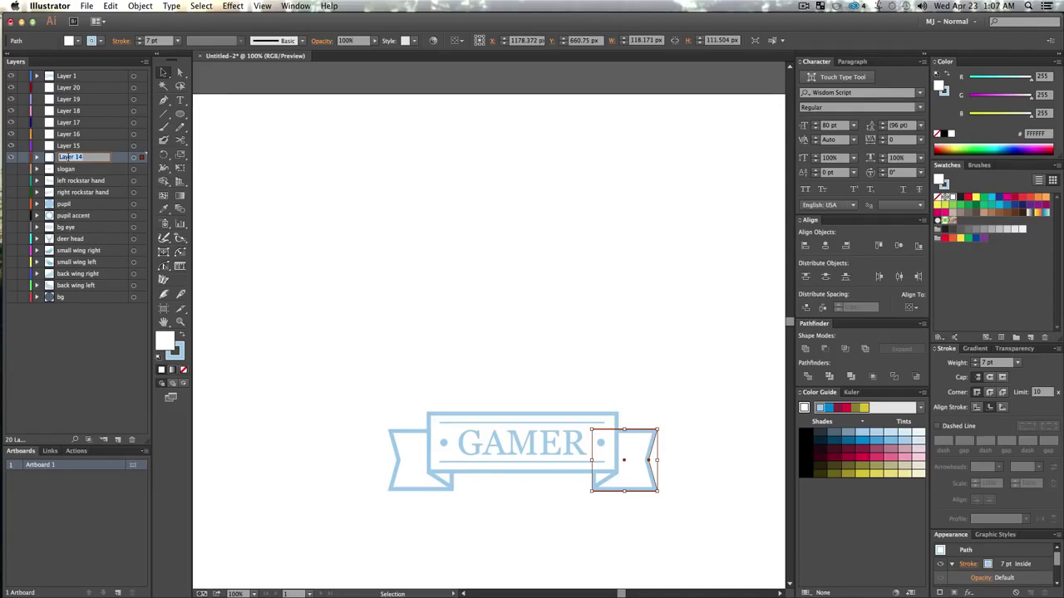
type("right back ra")
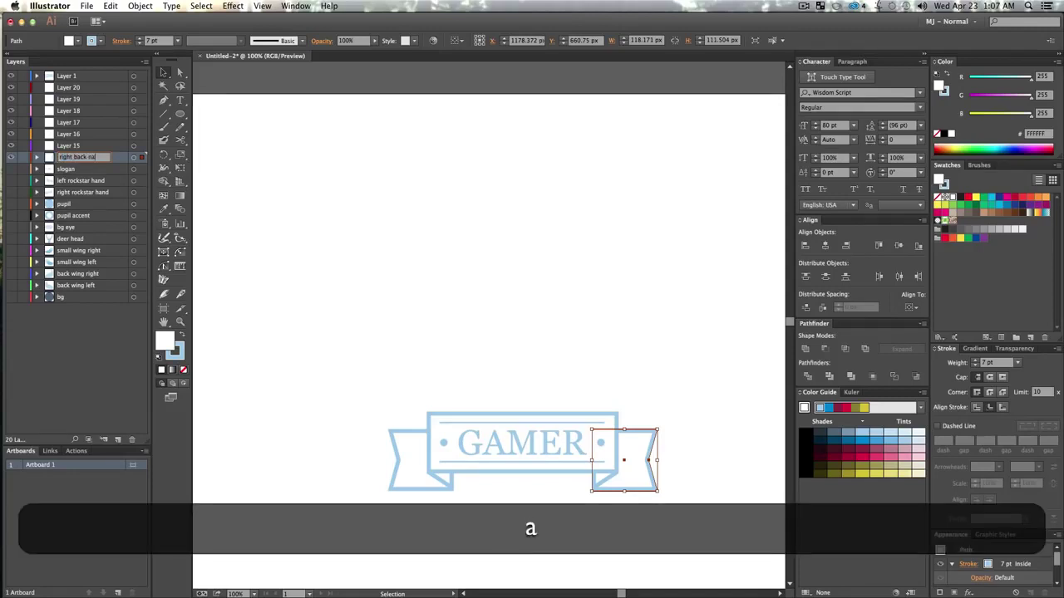
key("BackSpace")
key("BackSpace")
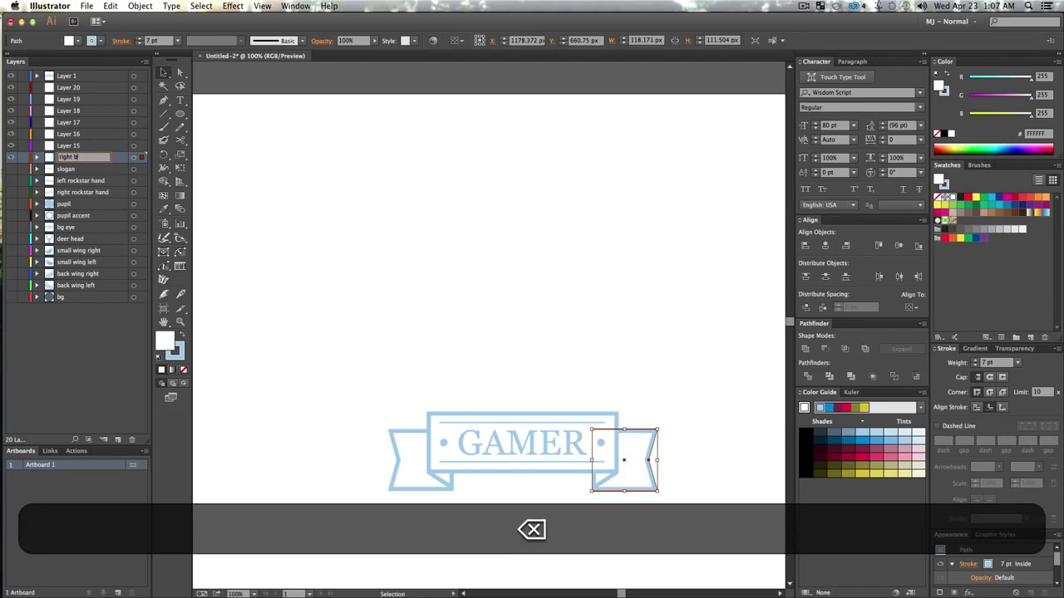
type("flag banner")
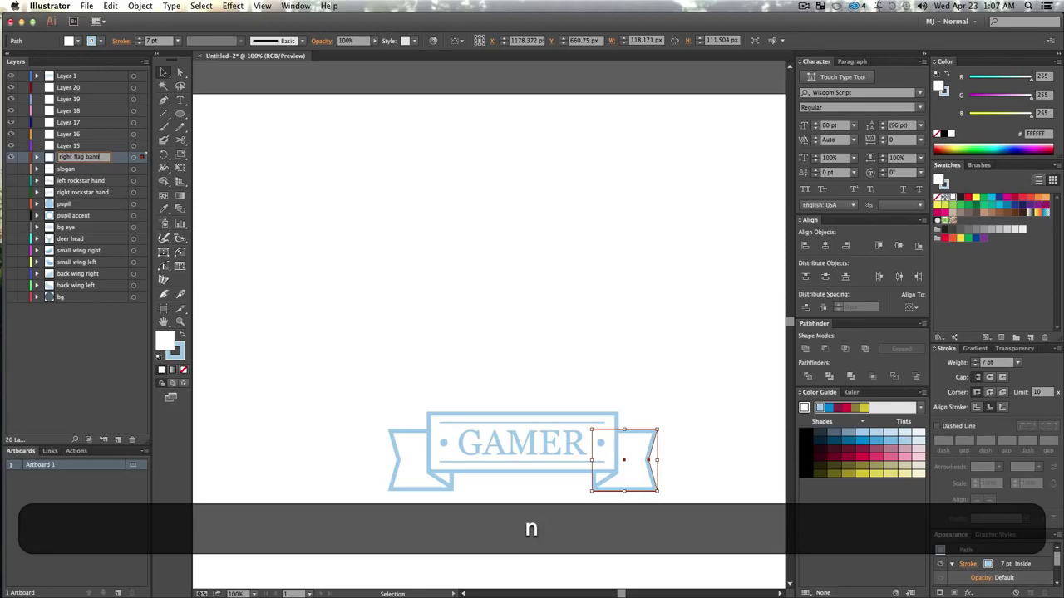
key("Return")
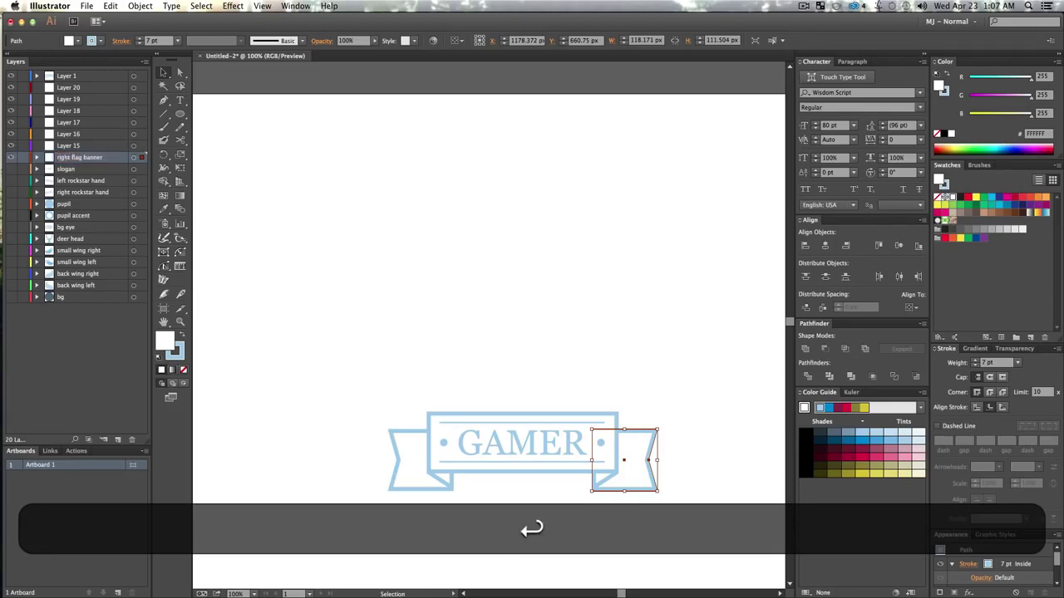
left_click(12, 158)
left_click(344, 185)
- Put the banner's right folded piece on Layer 15, renamed right mid banner, and hide that layer
left_click(596, 478)
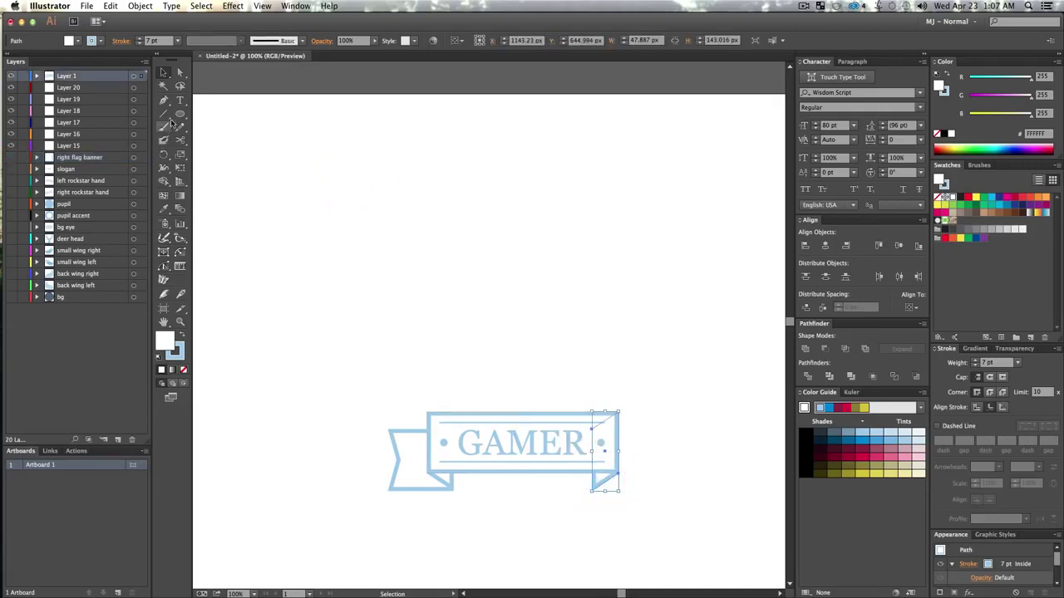
left_click_drag(137, 148, 137, 147)
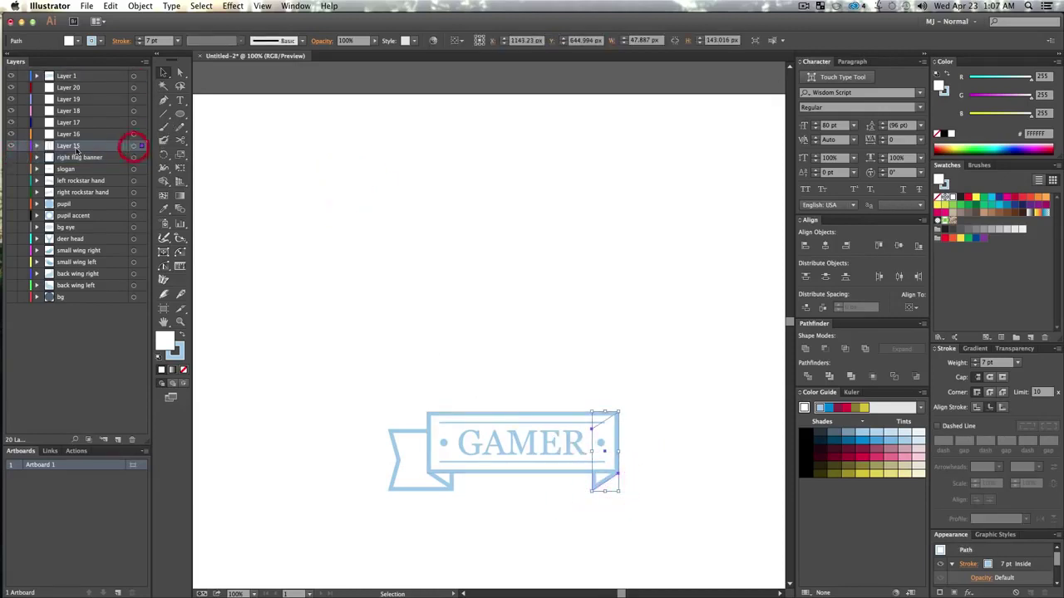
double_click(64, 146)
type("right ")
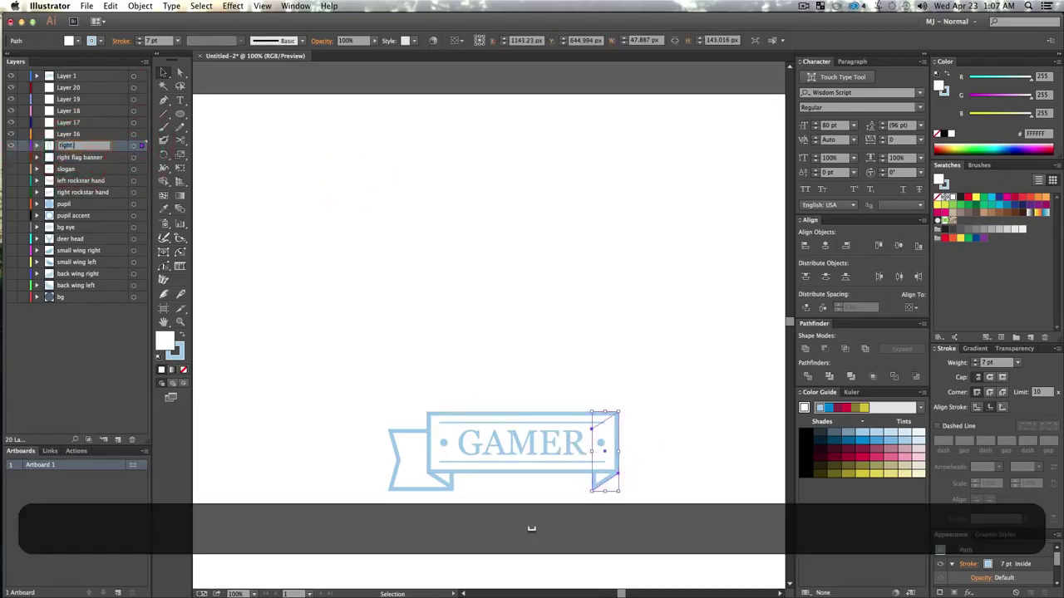
type("mid banner")
key("Return")
left_click(316, 237)
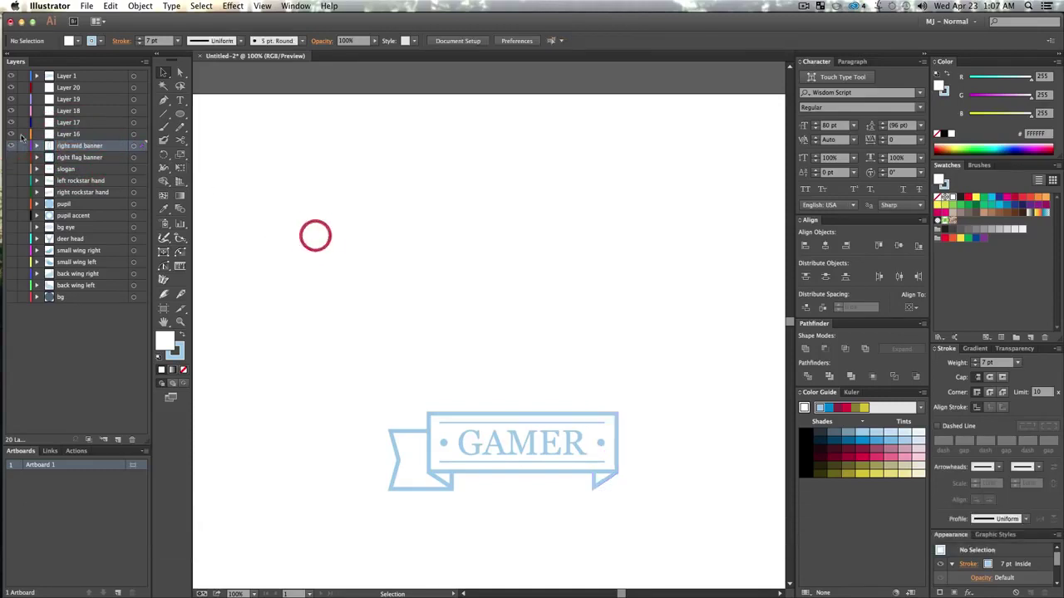
left_click(423, 237)
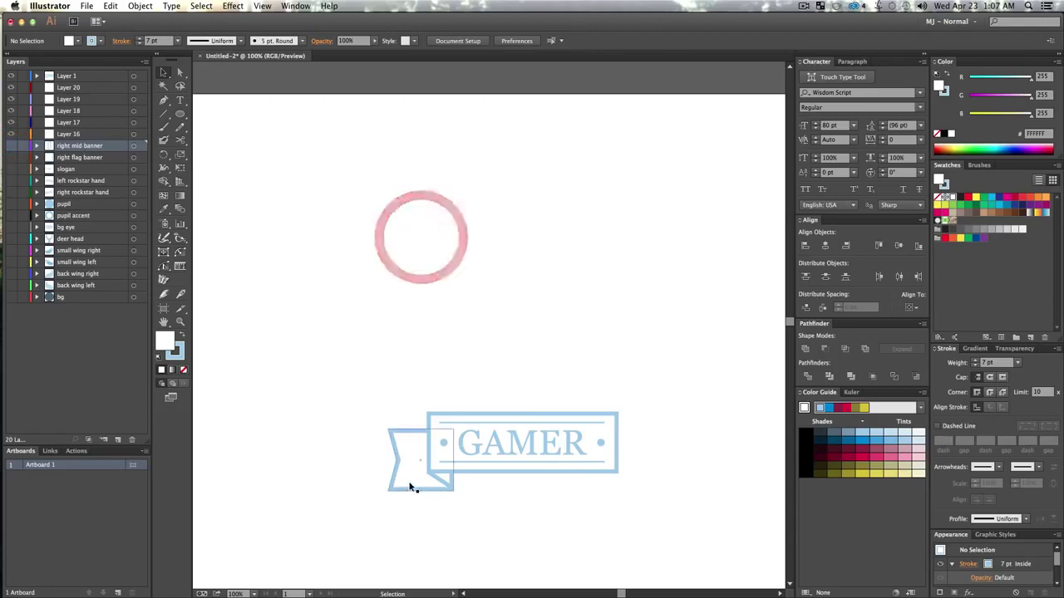
- Put the banner's left flag end on Layer 16, renamed left flag banner, and hide that layer
left_click(410, 485)
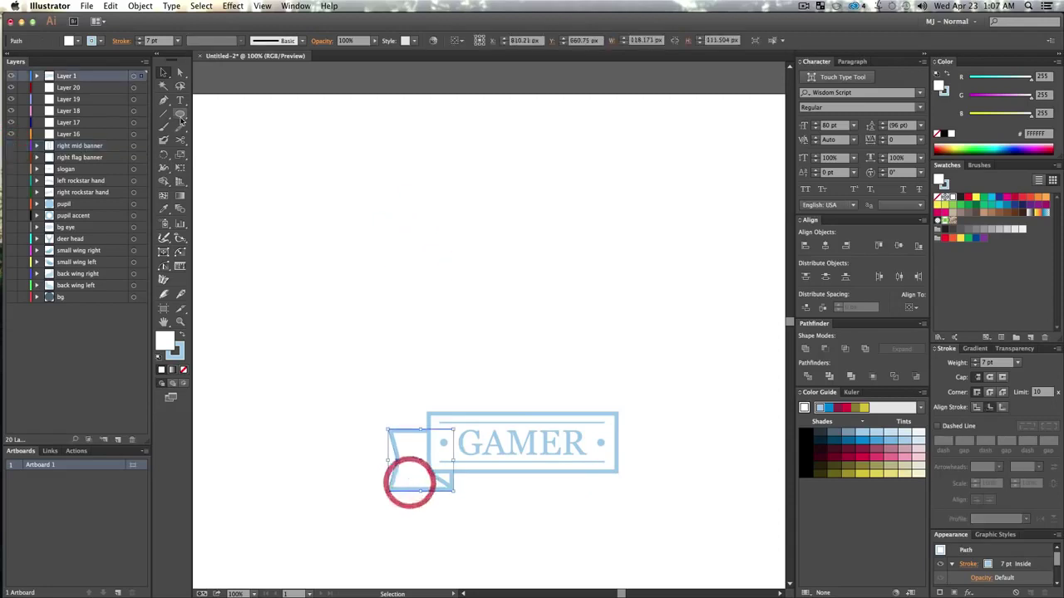
left_click(142, 133)
double_click(69, 134)
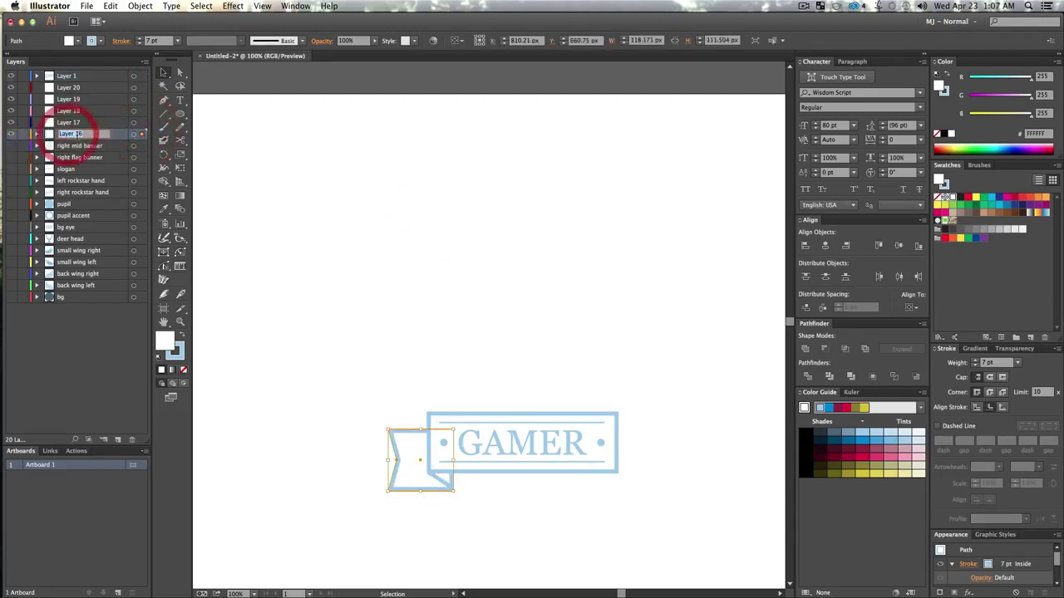
type("left ")
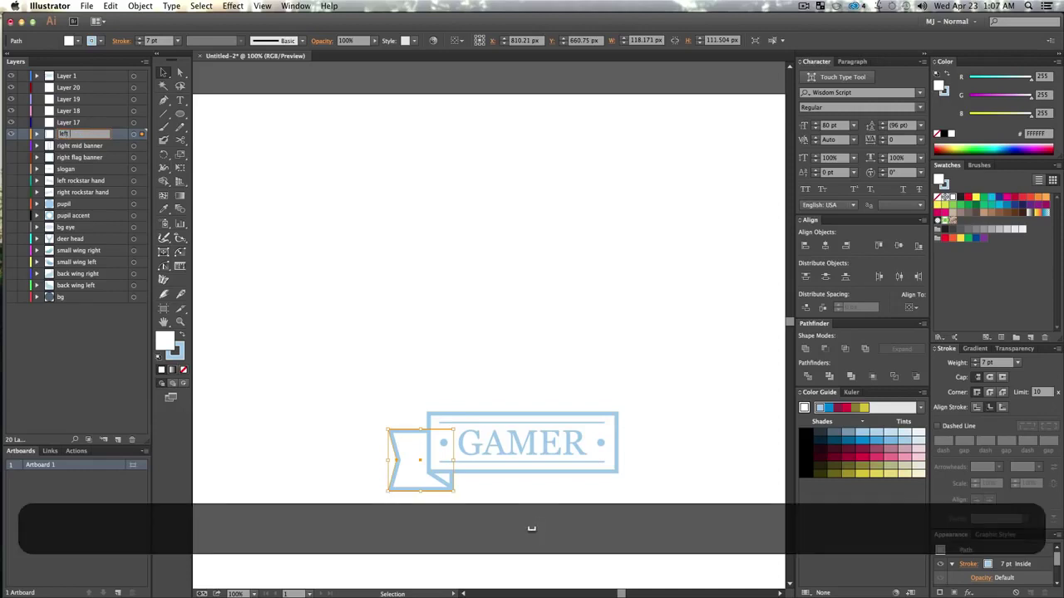
type("flag banner")
key("Return")
left_click(11, 135)
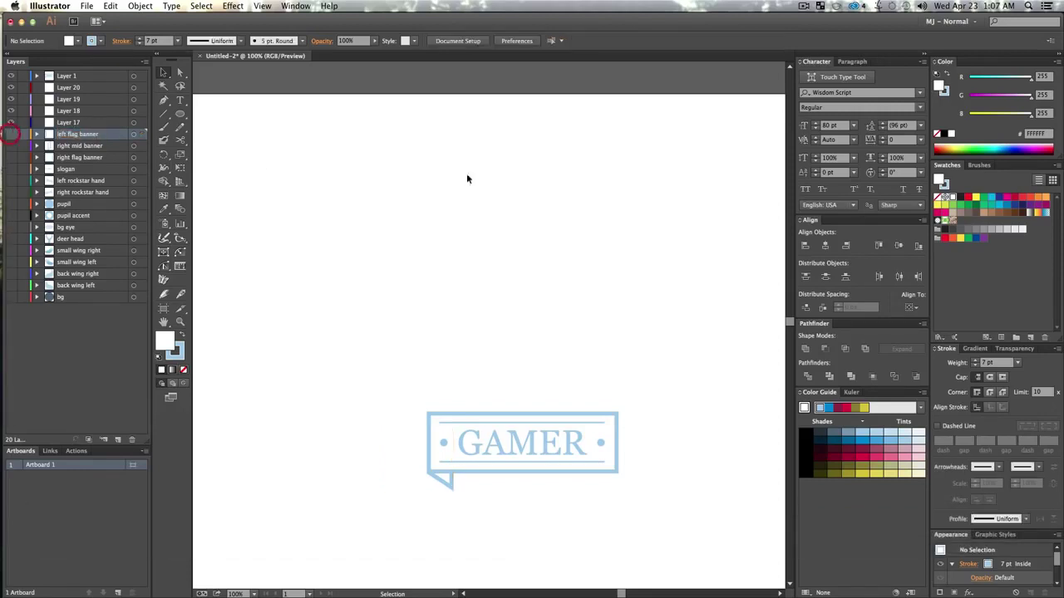
left_click(549, 194)
- Put the banner's left folded piece on Layer 17, renamed left mid banner, and hide that layer
left_click(449, 487)
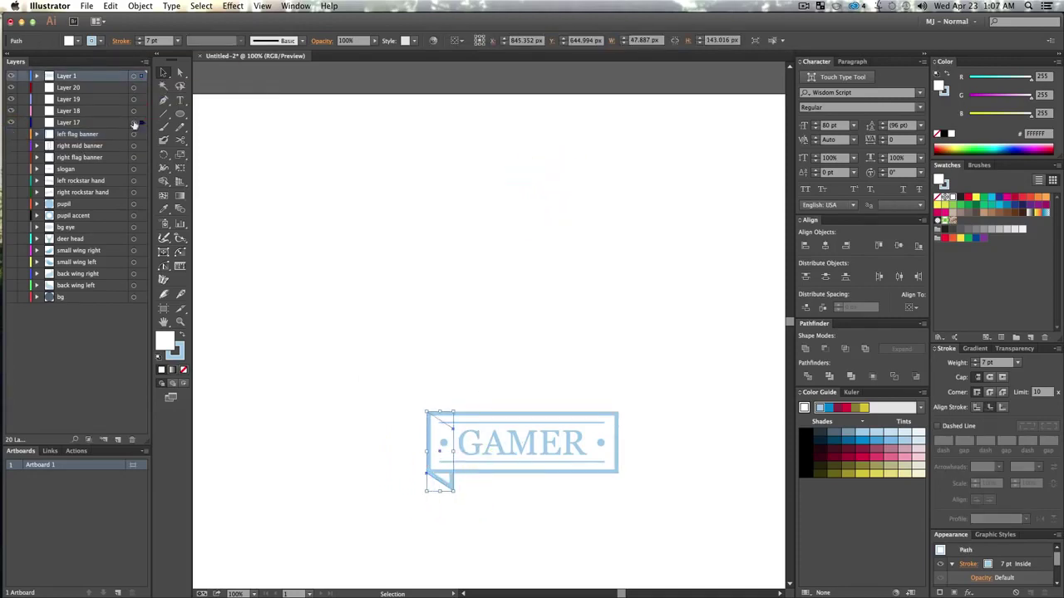
double_click(131, 123)
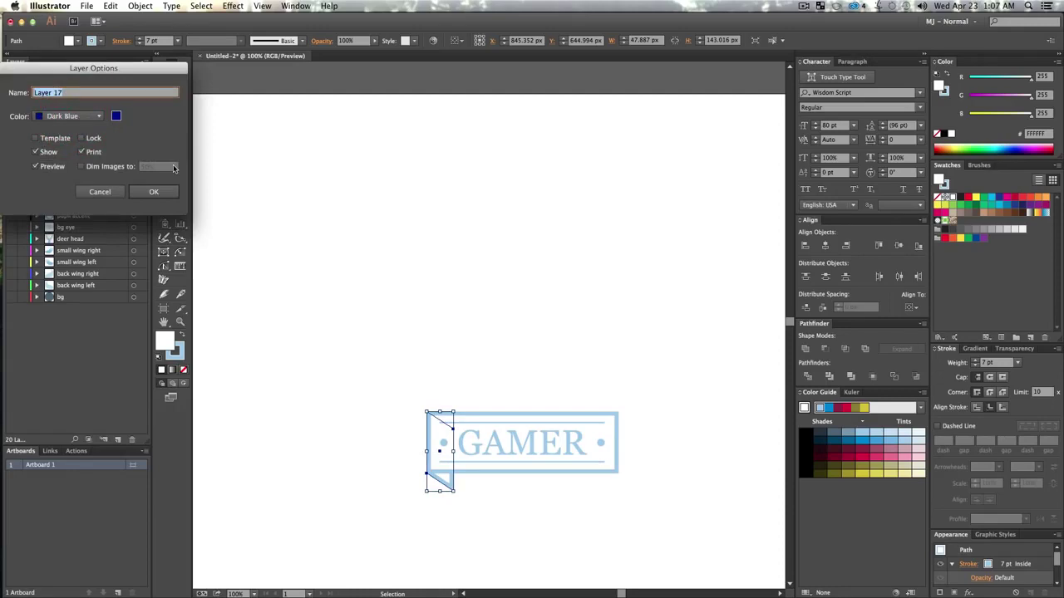
type("left mid banner")
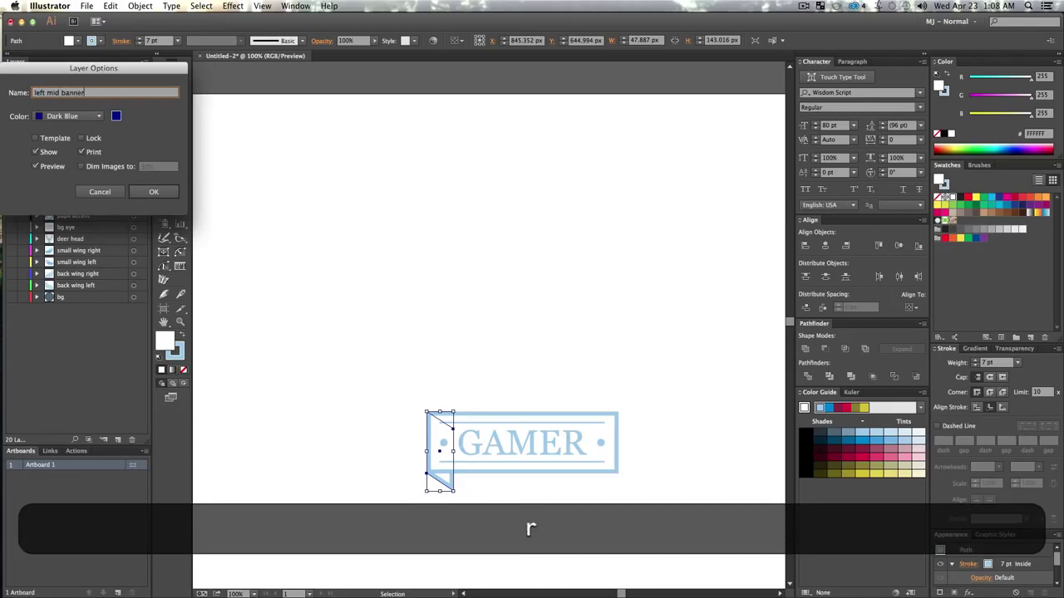
key("Return")
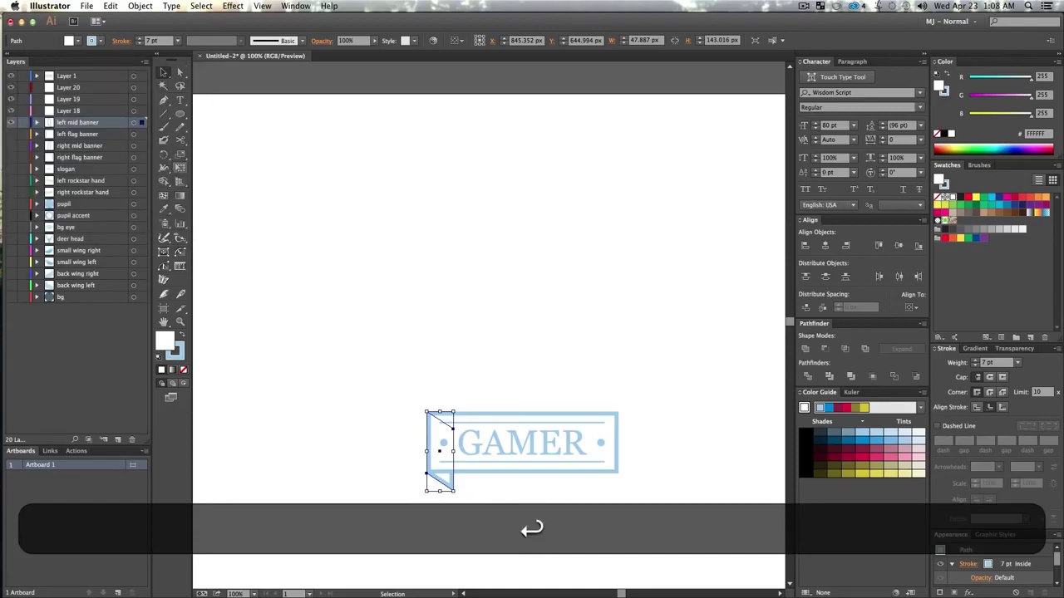
left_click(330, 228)
left_click(12, 123)
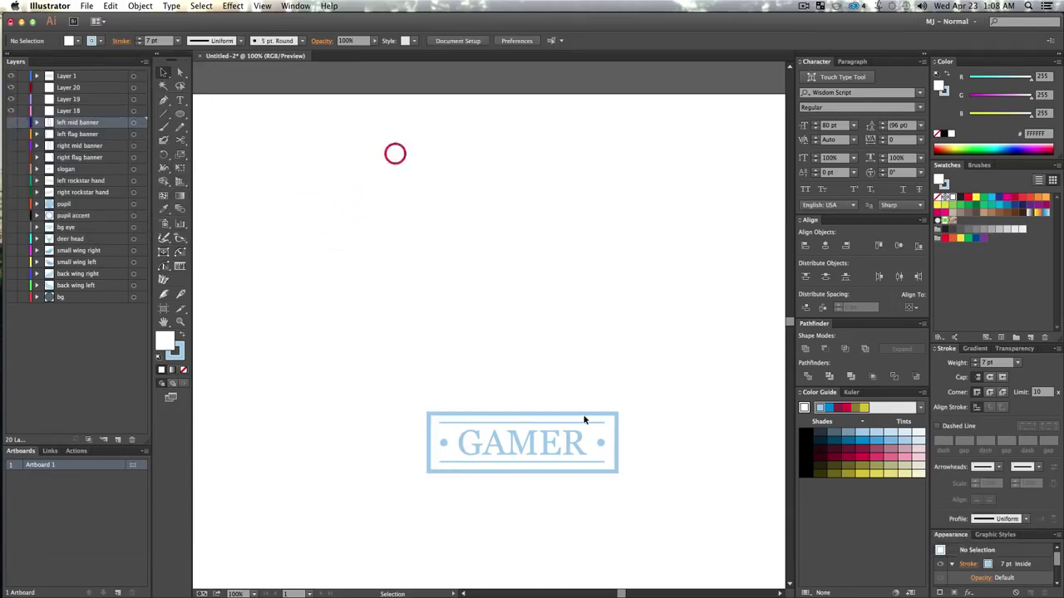
- Put the rectangular banner frame around GAMER on Layer 18, renamed middle banner, and hide that layer
left_click(581, 416)
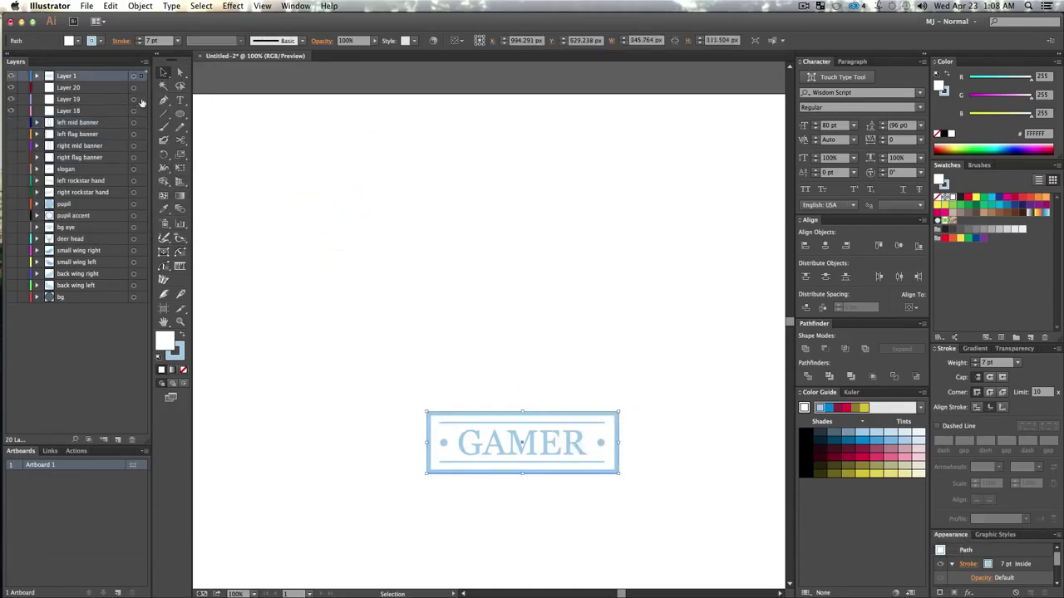
left_click_drag(143, 75, 138, 112)
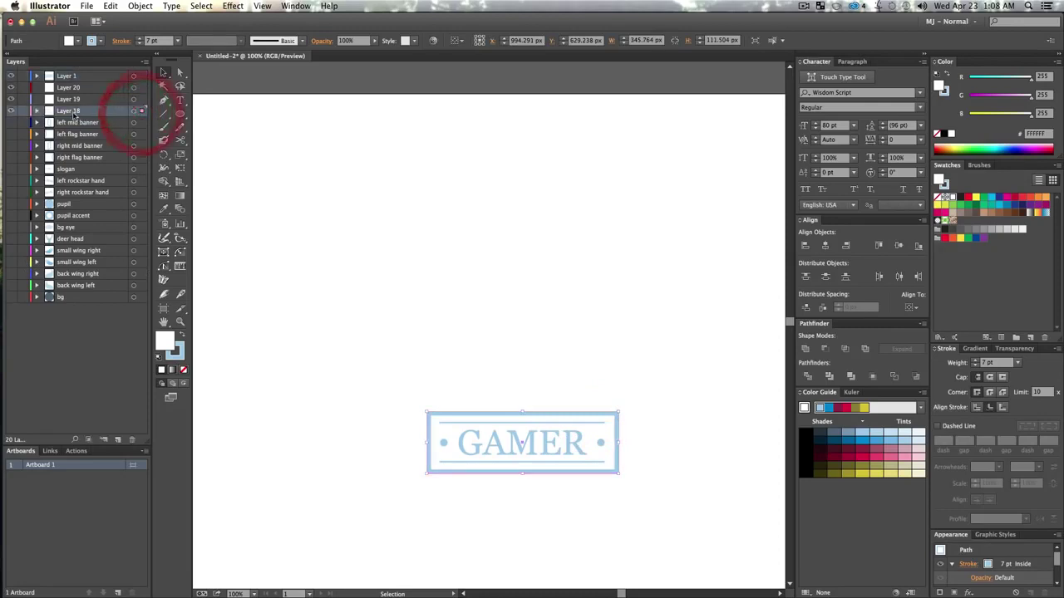
double_click(68, 111)
type("middle banner")
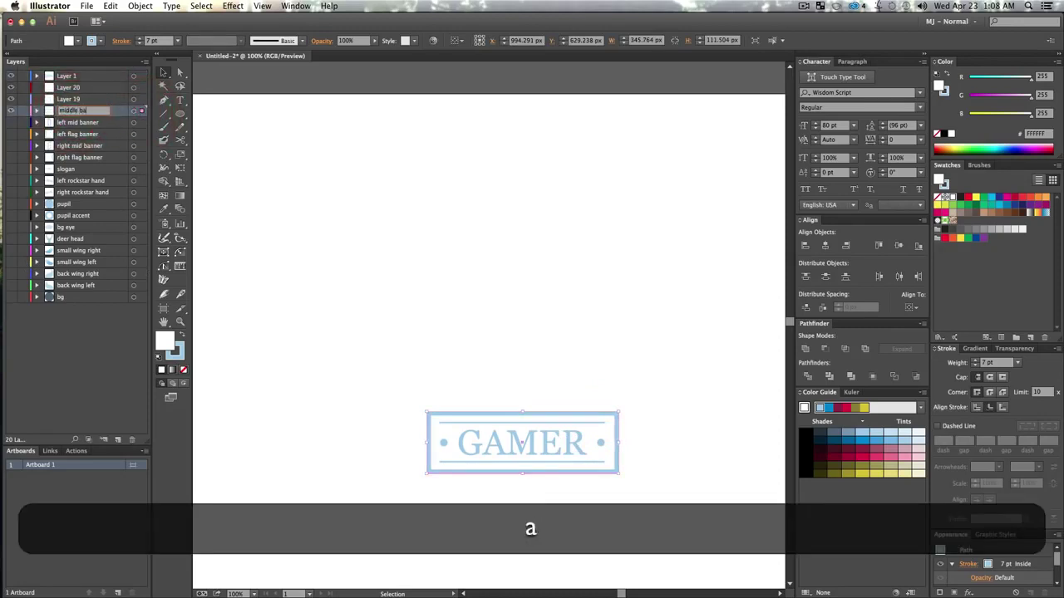
key("Return")
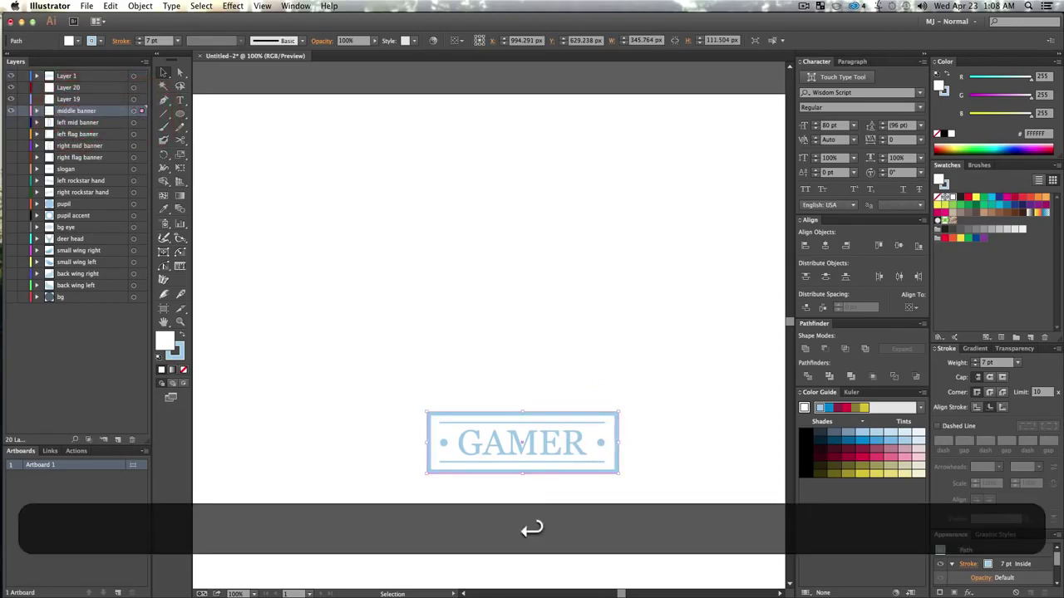
left_click(11, 111)
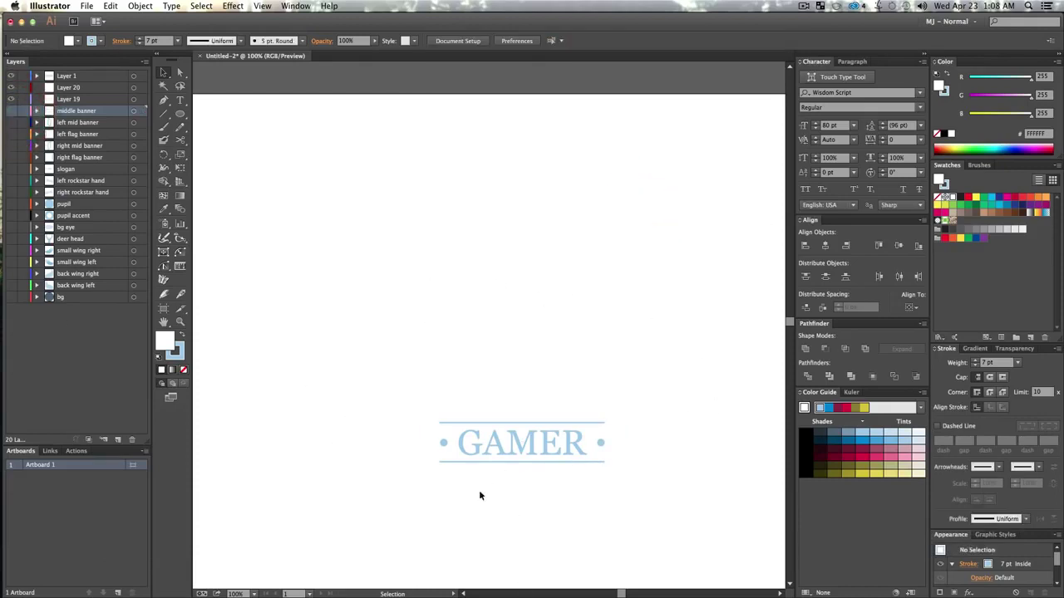
- Select the horizontal lines and dots framing the GAMER text
left_click(515, 422)
left_click(528, 459, "shift")
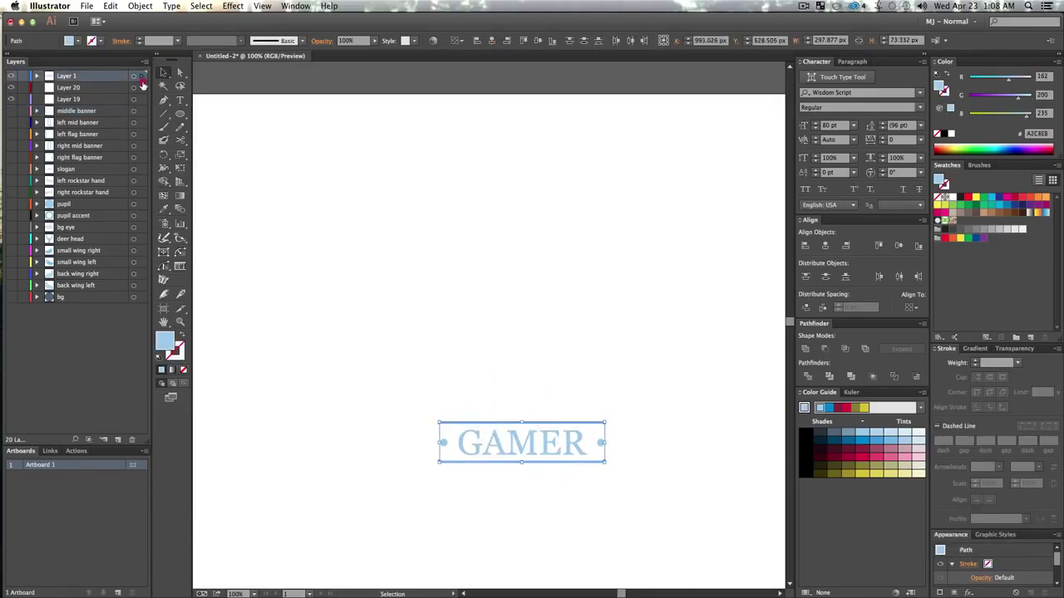
- Move the selected banner lines to Layer 19, rename that layer Gamer ines and hide it
left_click_drag(141, 99, 142, 99)
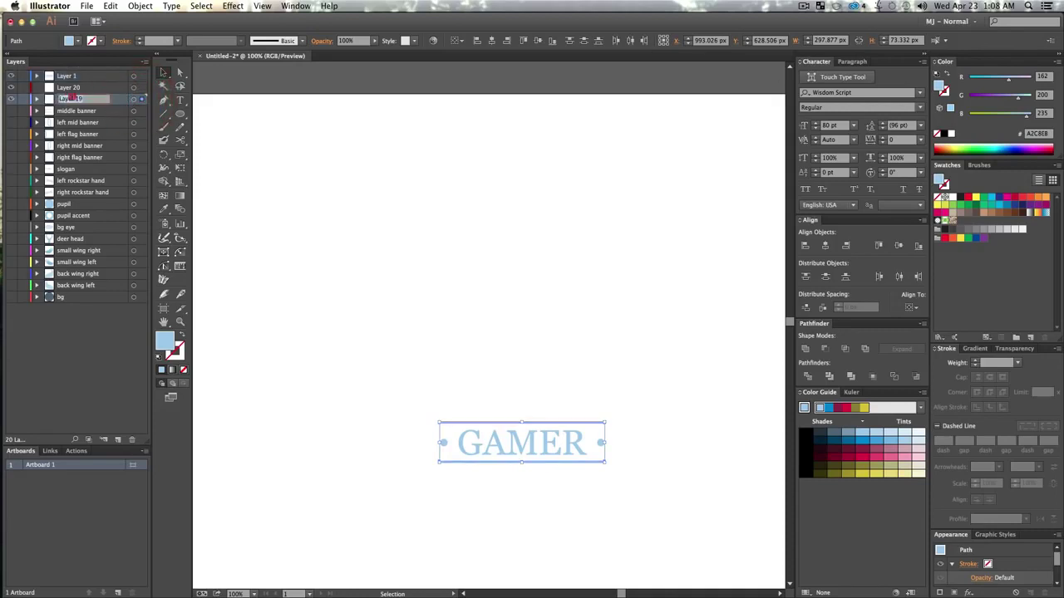
double_click(70, 98)
key("shift")
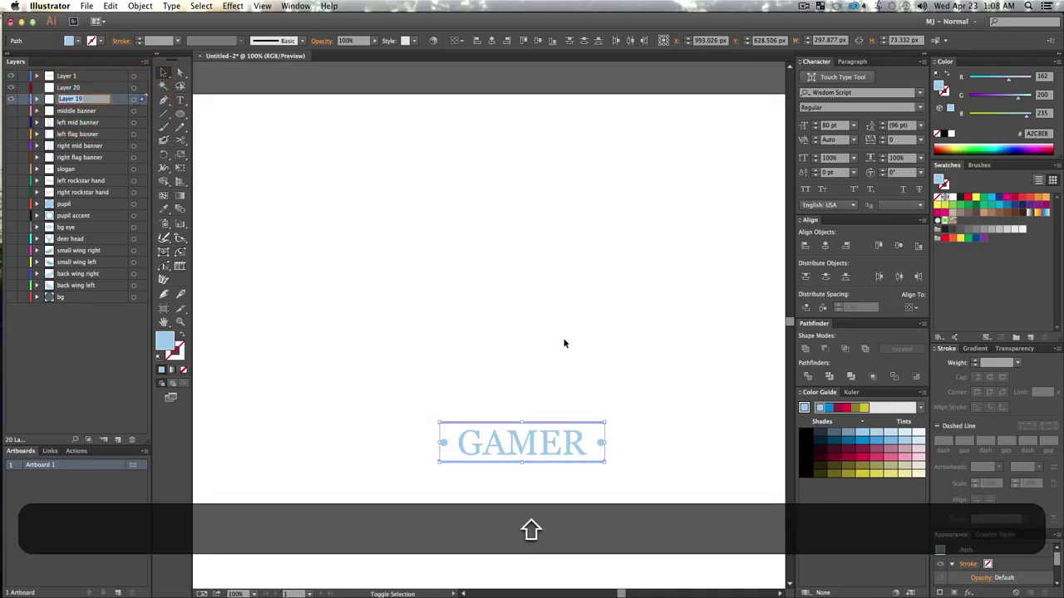
type("Gamer lines")
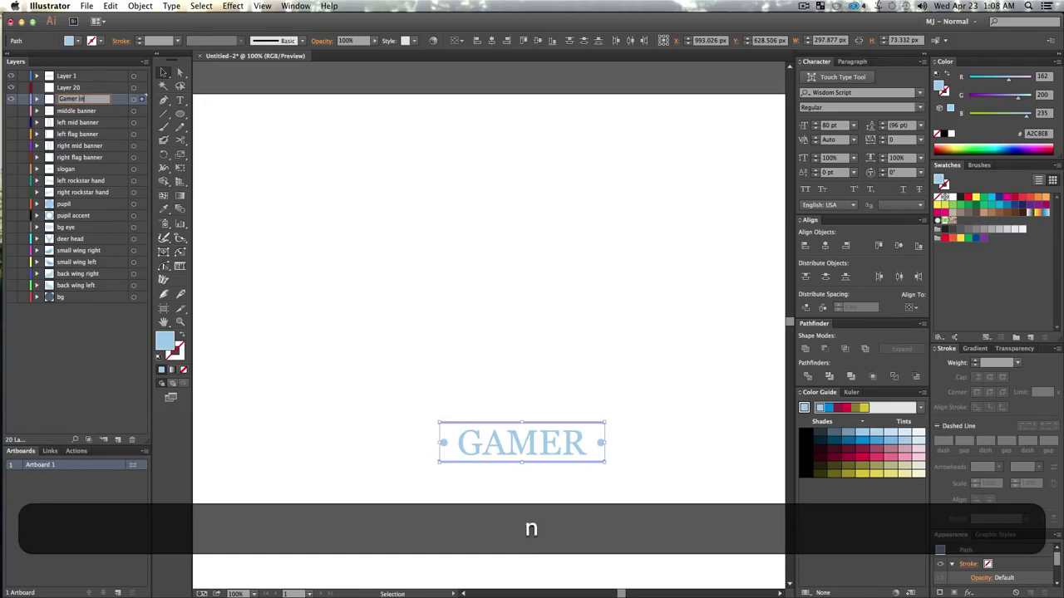
key("Return")
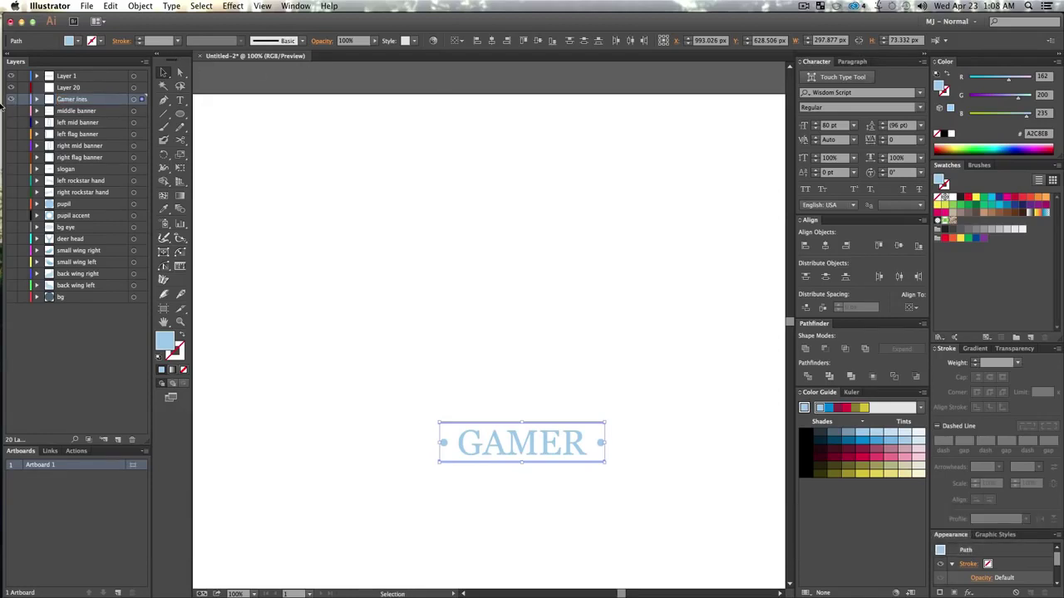
left_click(491, 202)
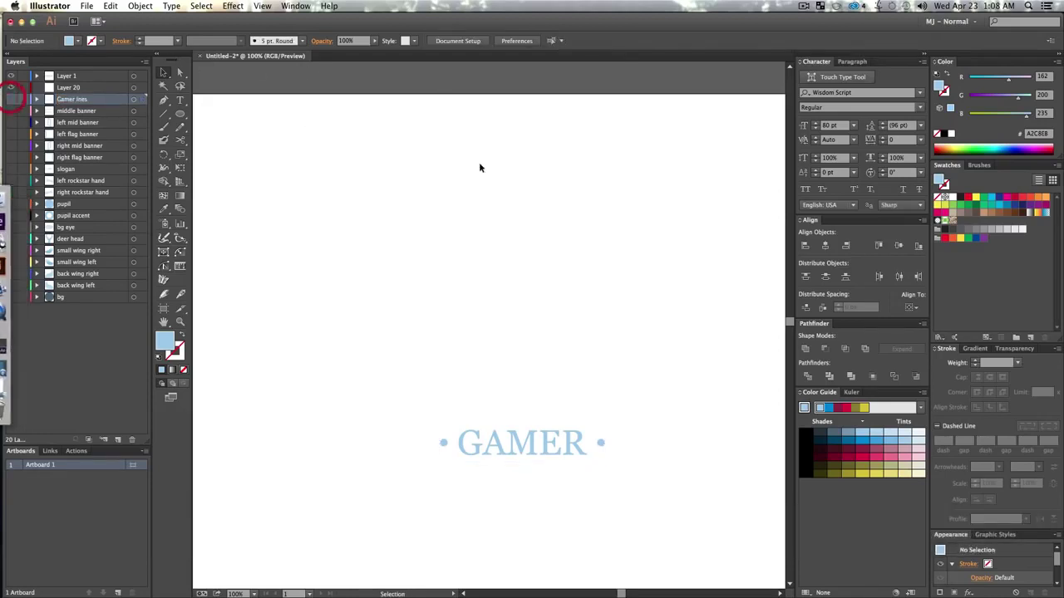
- Move the dot after the GAMER text to Layer 20, rename that layer right circle and hide it
left_click(603, 446)
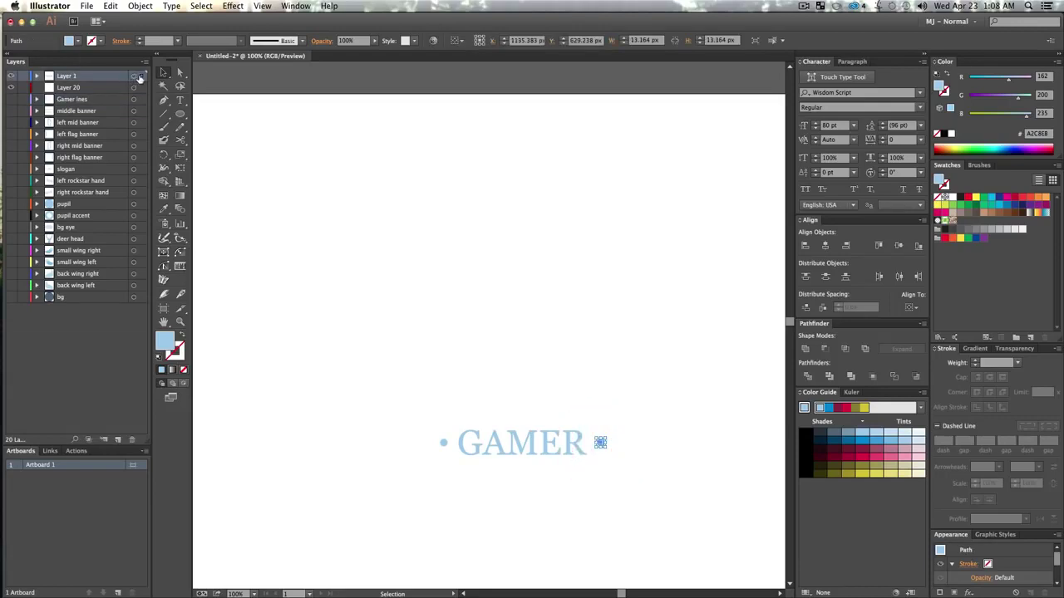
left_click_drag(139, 77, 140, 87)
double_click(68, 87)
type("r")
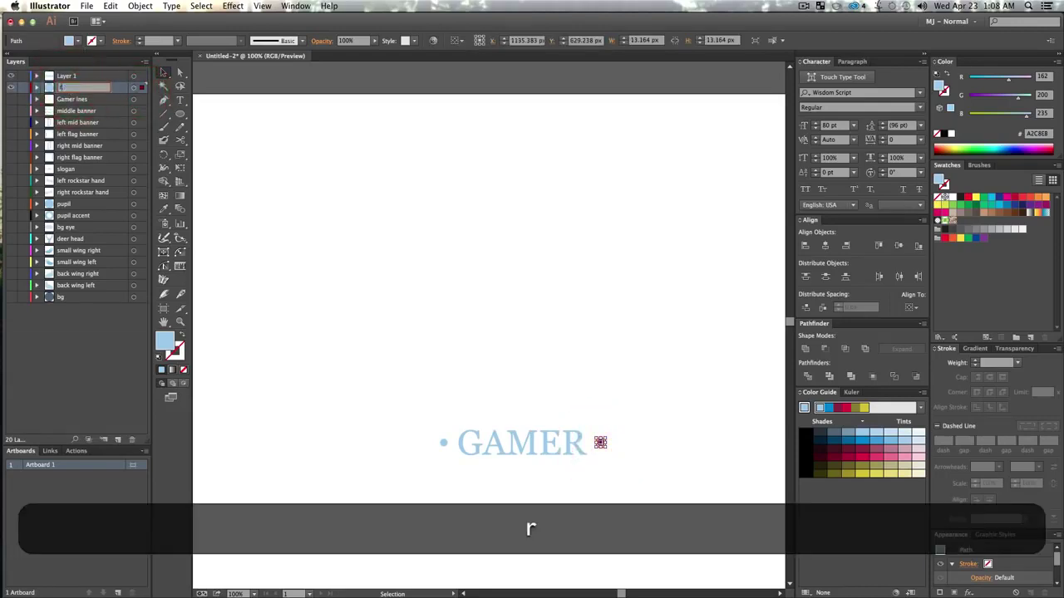
type("ight circle")
key("Return")
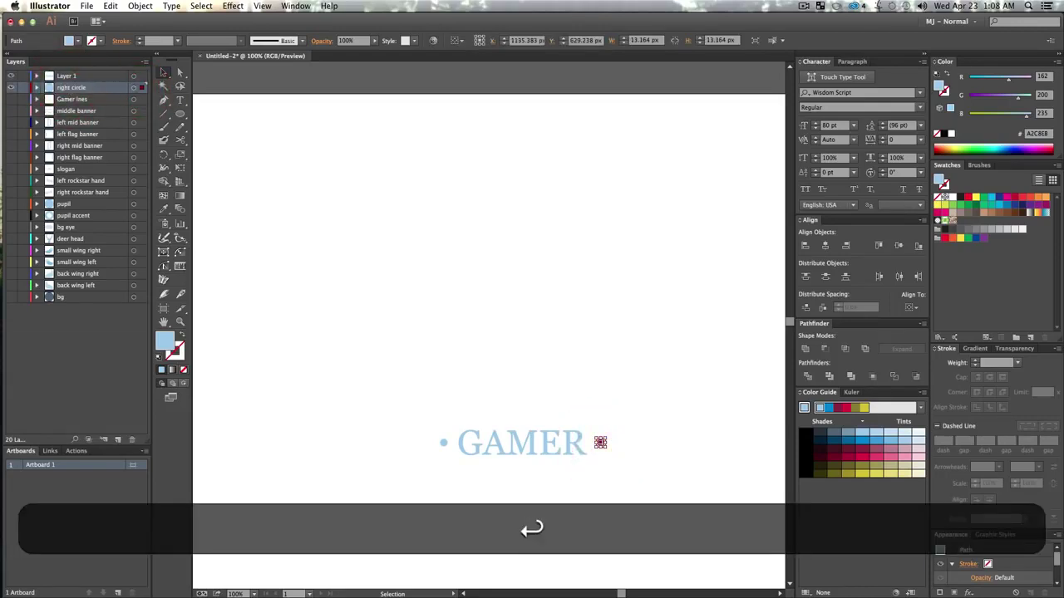
left_click(13, 88)
- Create a new layer, move the dot before the GAMER text onto it and rename the layer left circle
left_click(118, 440)
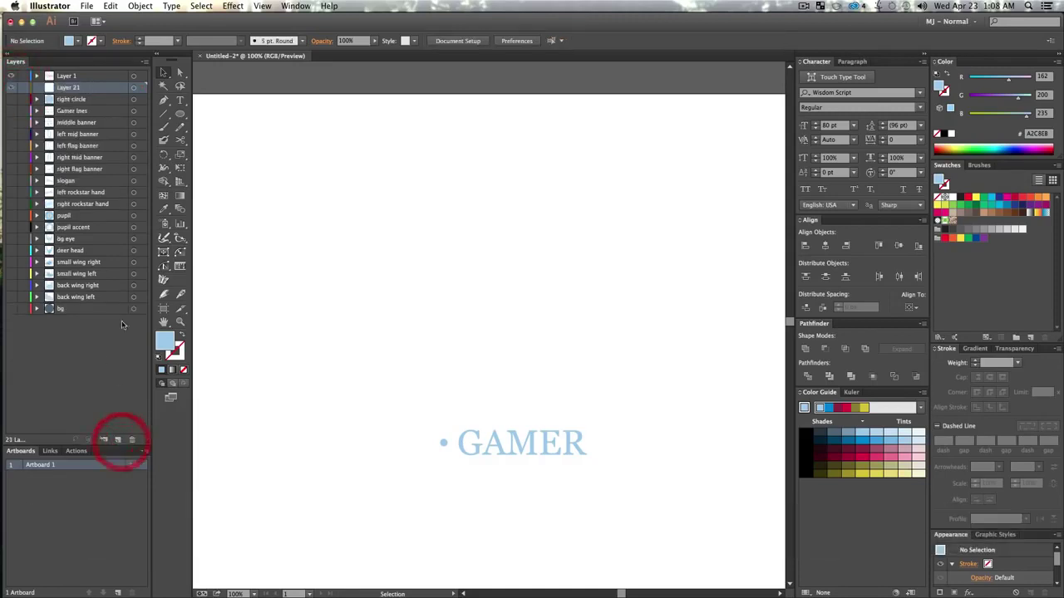
left_click(428, 318)
left_click_drag(433, 441, 436, 441)
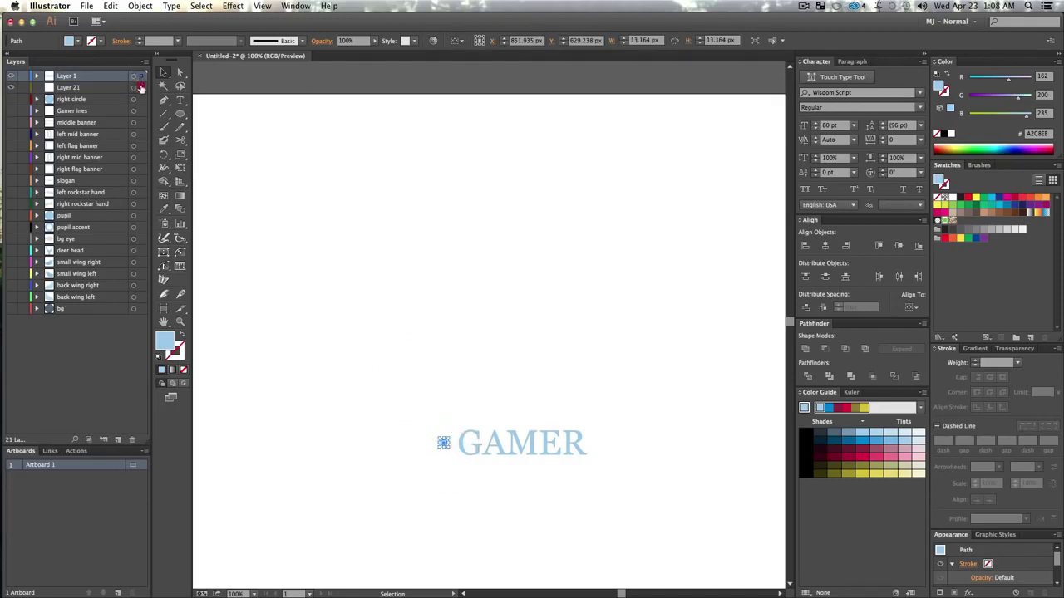
left_click(141, 87)
double_click(68, 88)
type("left ")
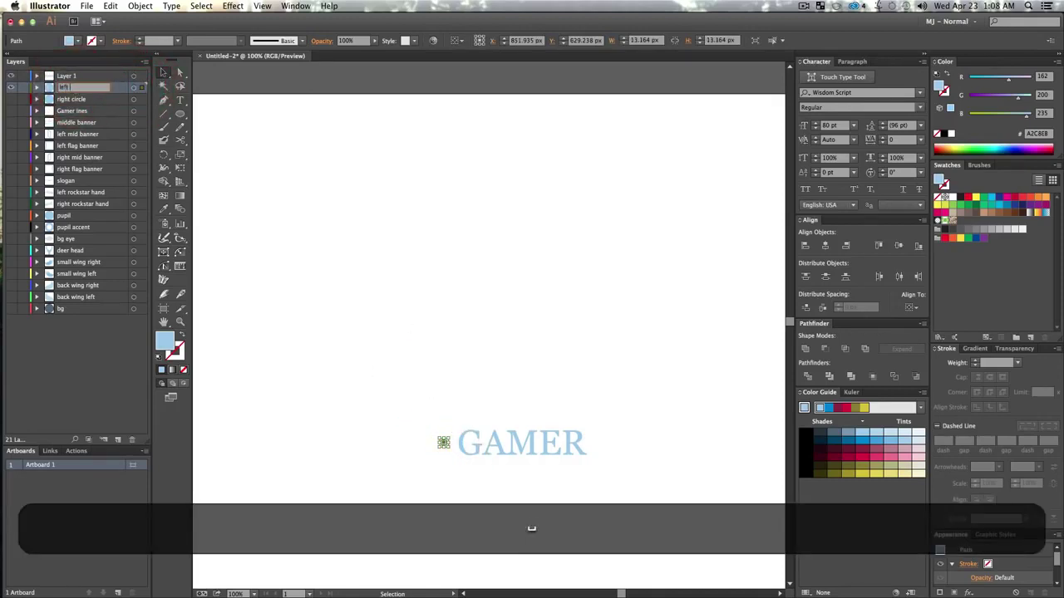
type("circle")
key("Return")
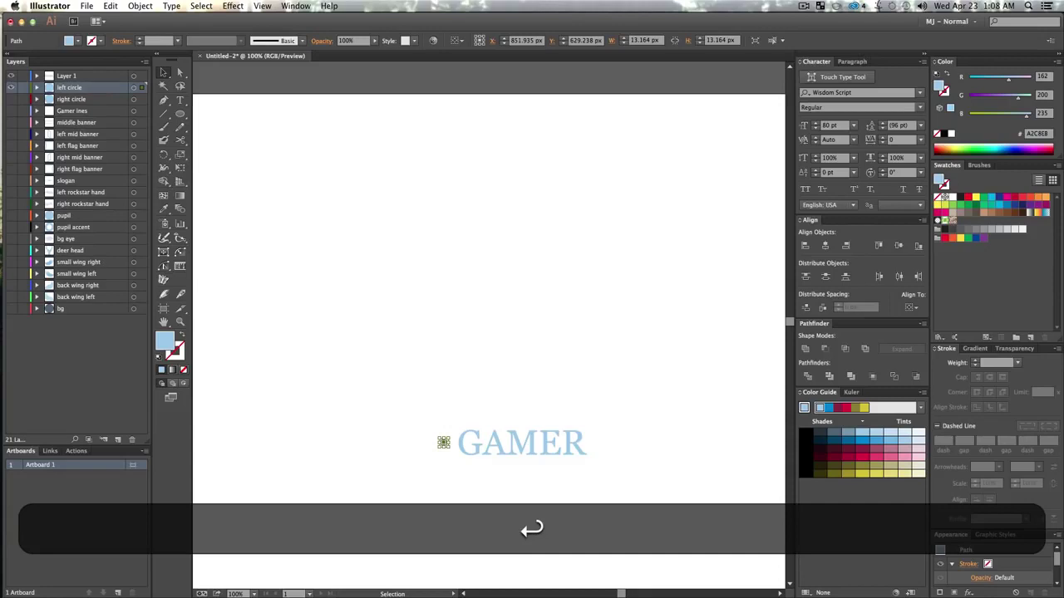
- Rename Layer 1, which holds the GAMER text, as gamer
double_click(66, 75)
type("ga")
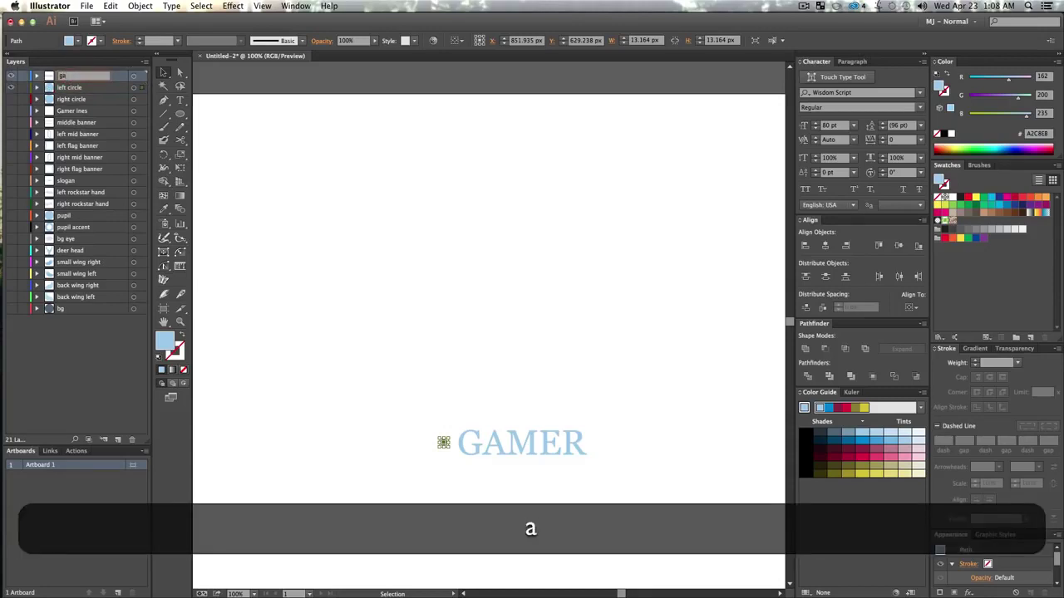
type("mer")
key("Return")
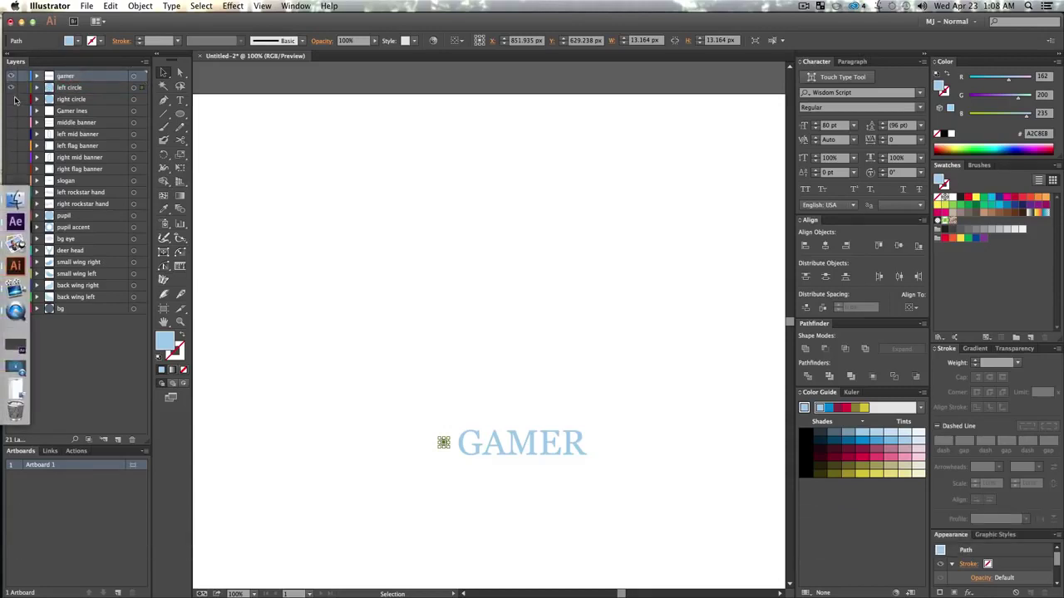
- Make all hidden layers visible again, including bg, and deselect the artwork
left_click_drag(11, 135, 20, 329)
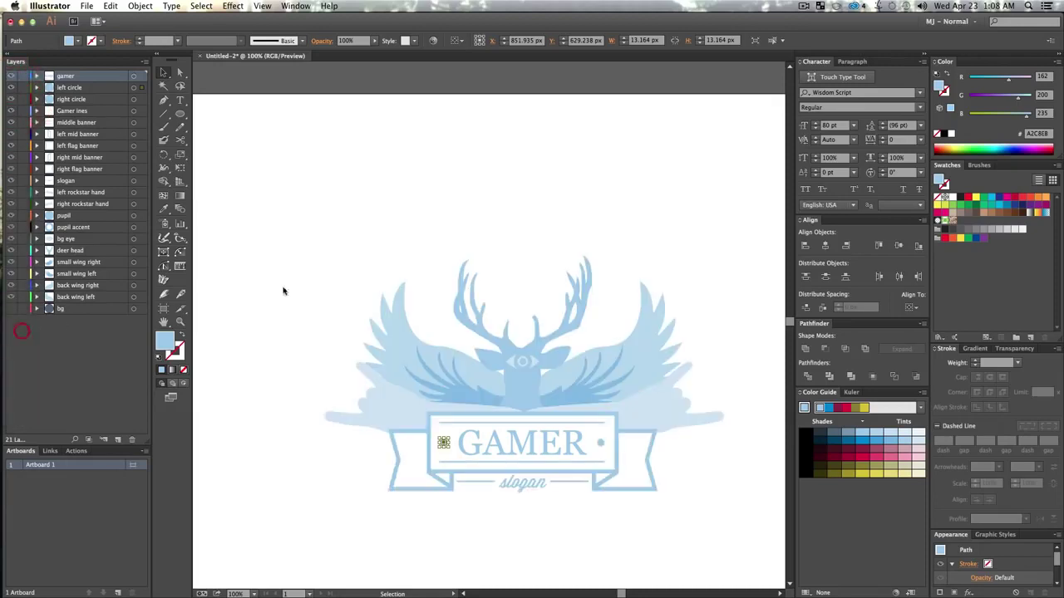
left_click(10, 308)
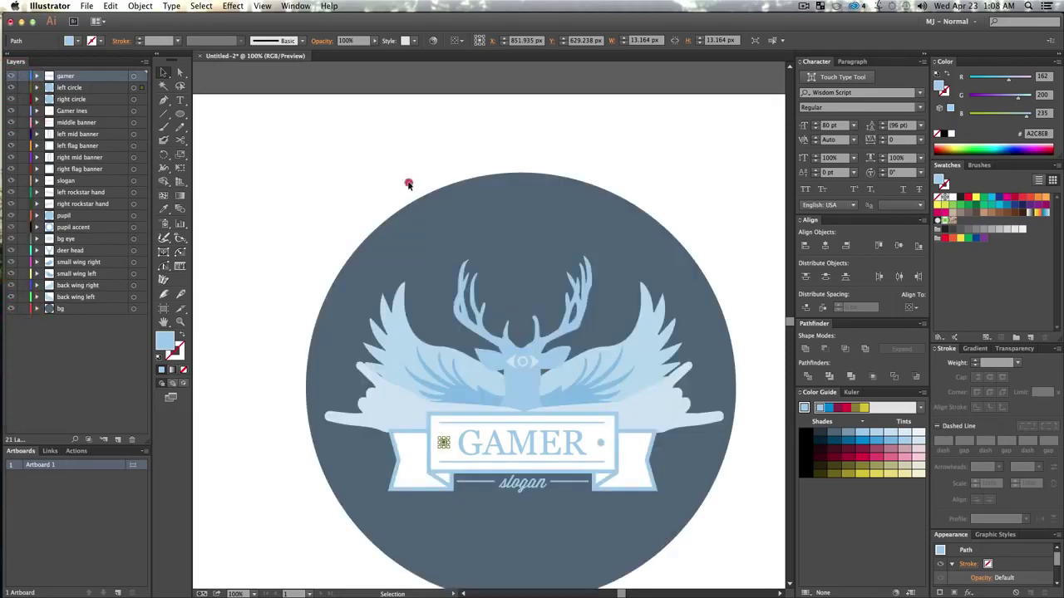
left_click(407, 177)
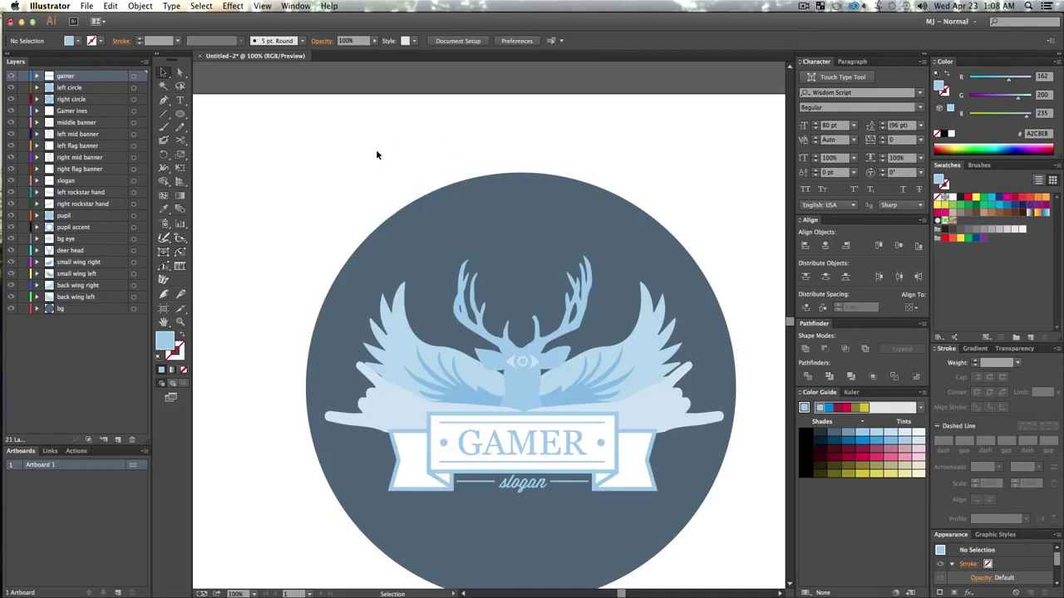
- Save the document to the Desktop in Adobe Illustrator format as Superman.ai, accepting the default options
key("super+s")
key("super+d")
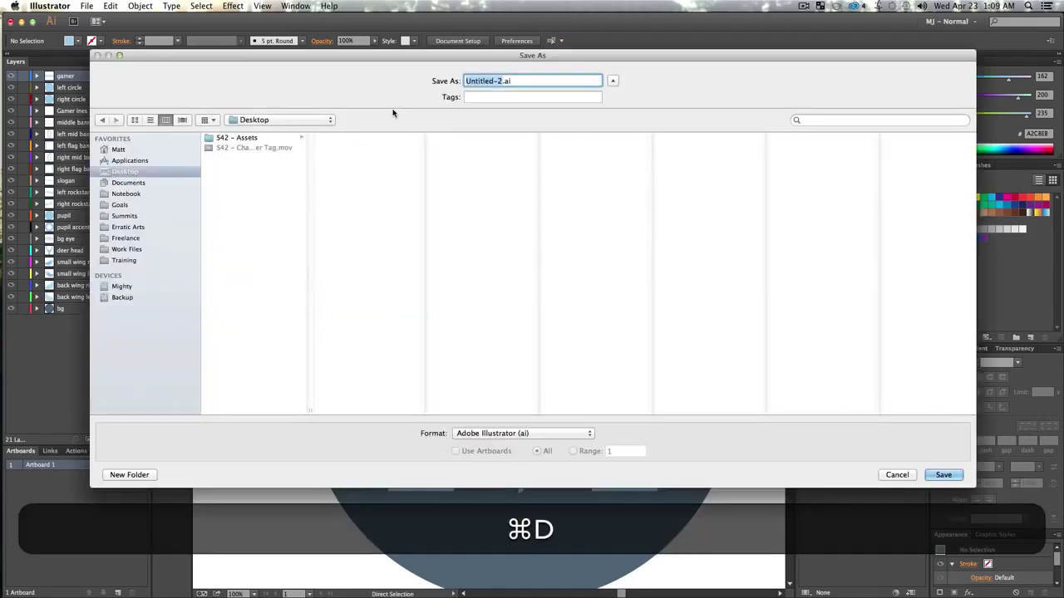
key("shift")
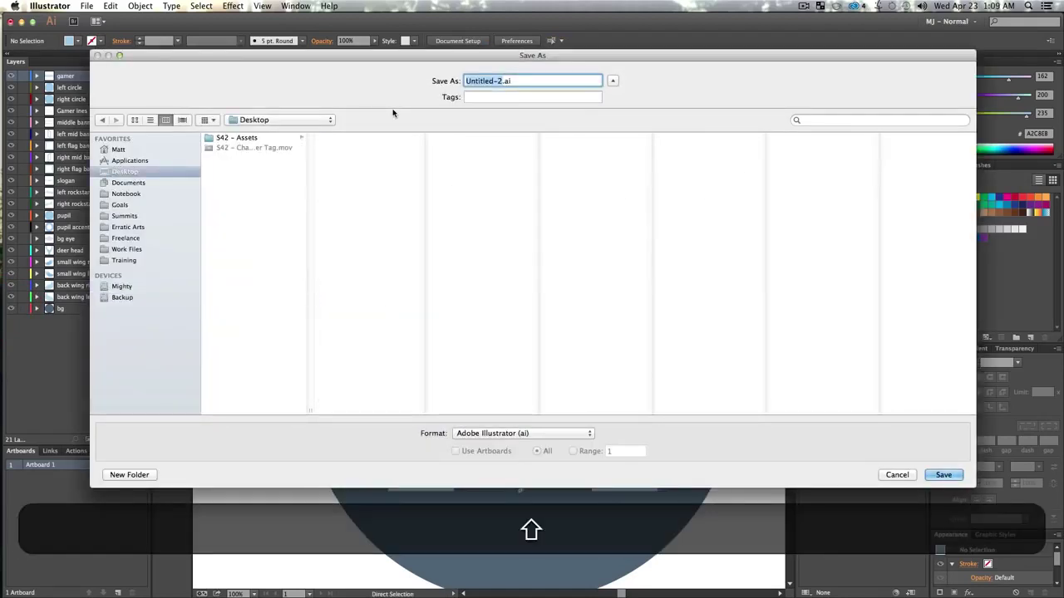
type("S42 - Tag")
key("Return")
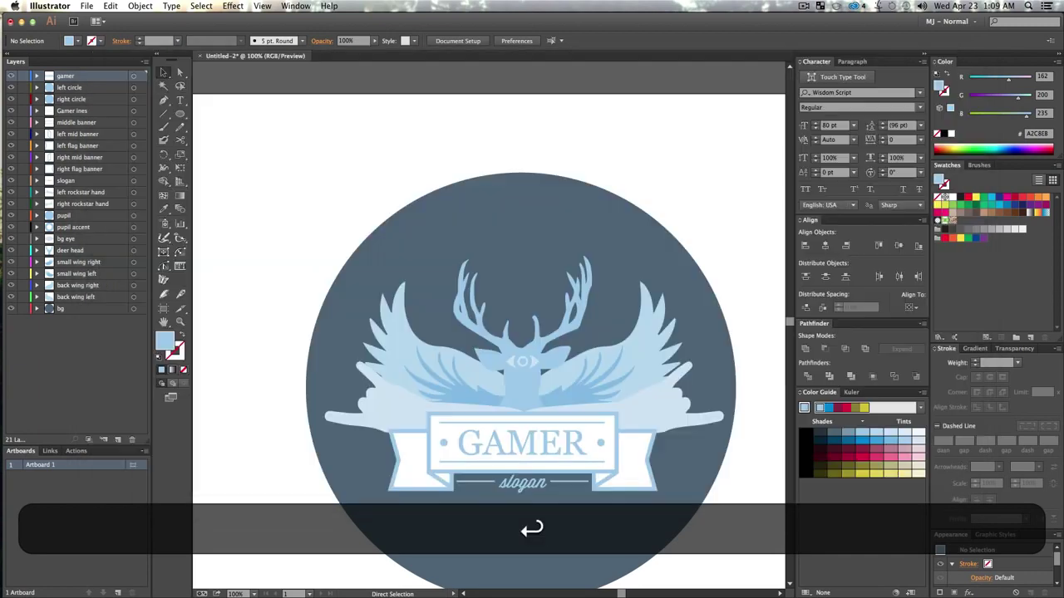
key("Return")
- Minimize the Illustrator document window and switch to After Effects
double_click(394, 23)
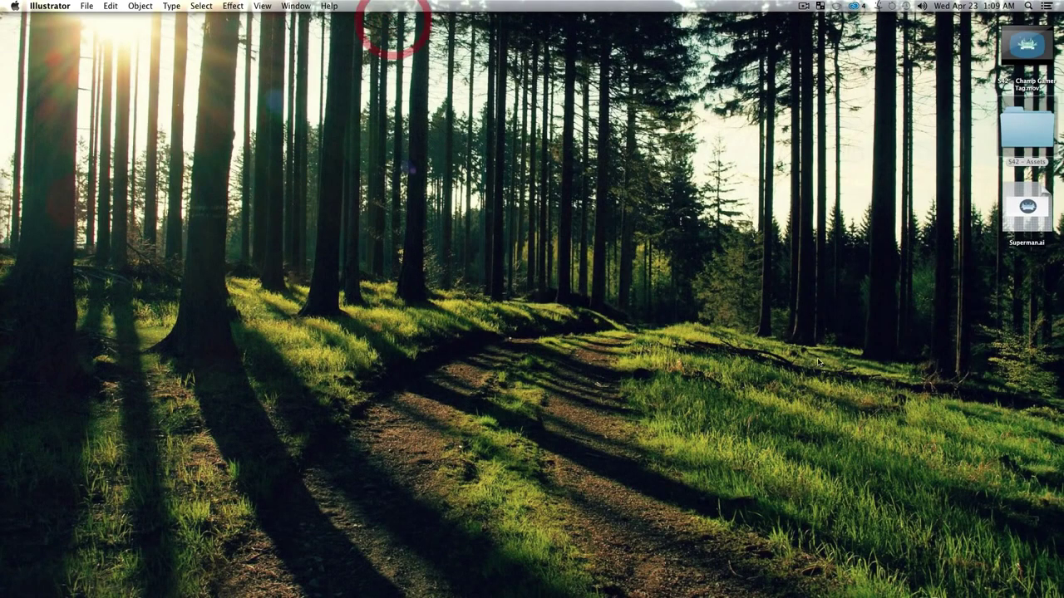
left_click(722, 335)
mouse_move(7, 278)
left_click(15, 211)
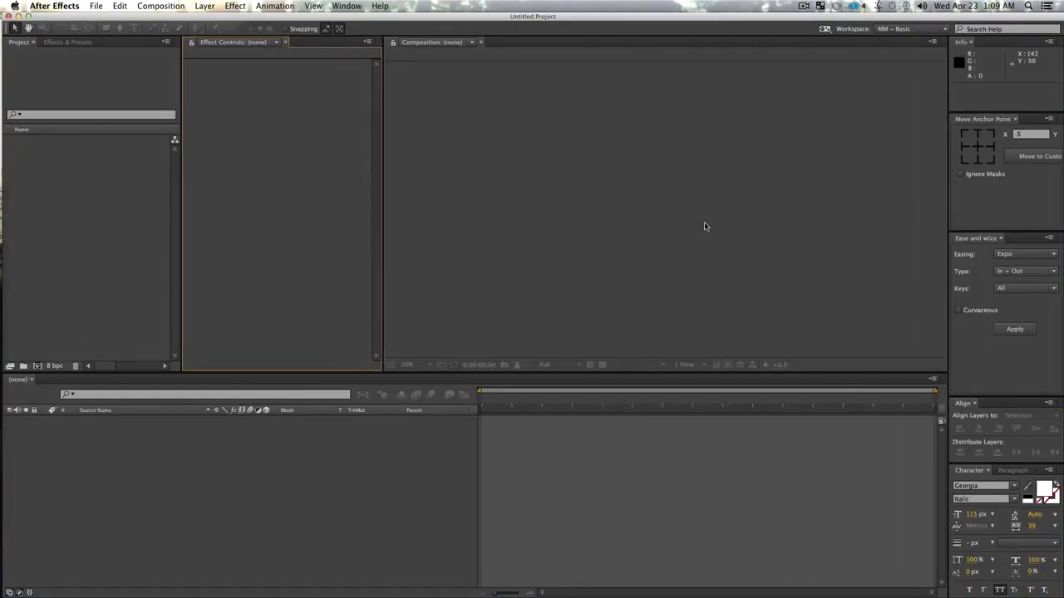
- Import Superman.ai from the Desktop into the project as Composition - Retain Layer Sizes
left_click(56, 238)
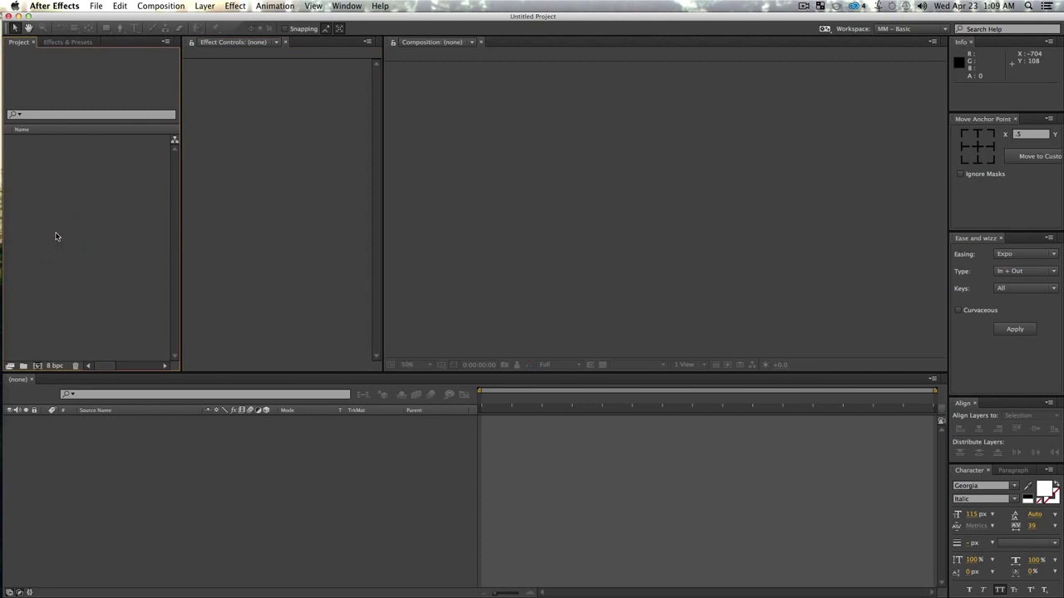
key("super+i")
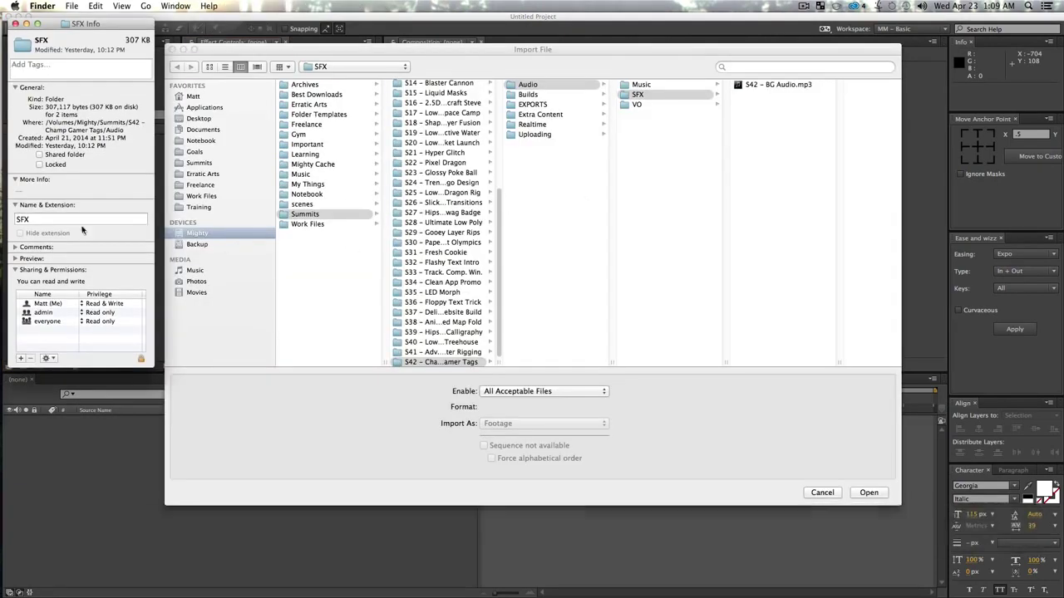
left_click(13, 25)
left_click(776, 163)
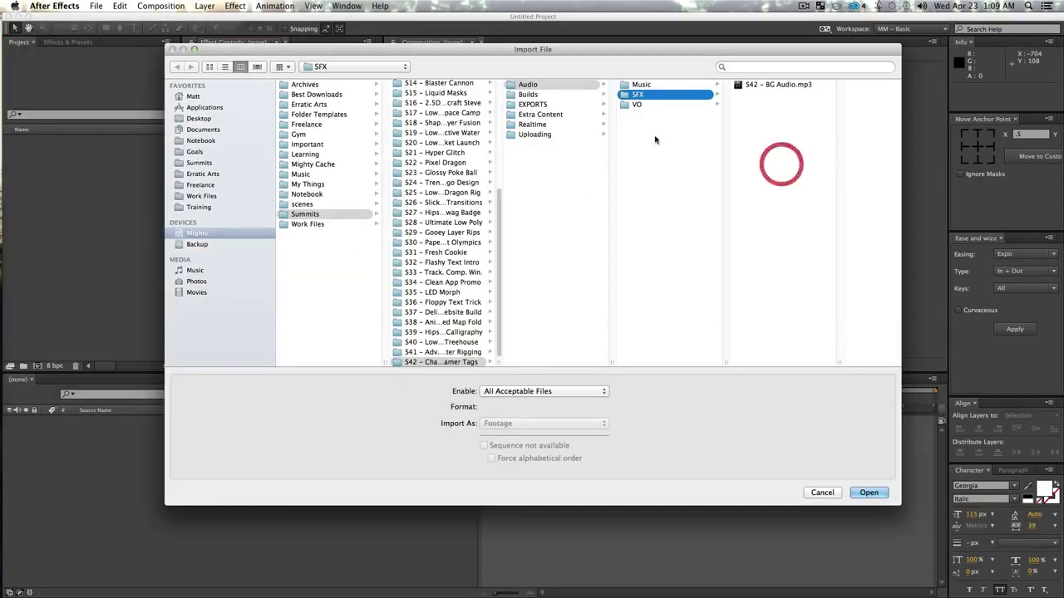
key("super+d")
left_click(307, 94)
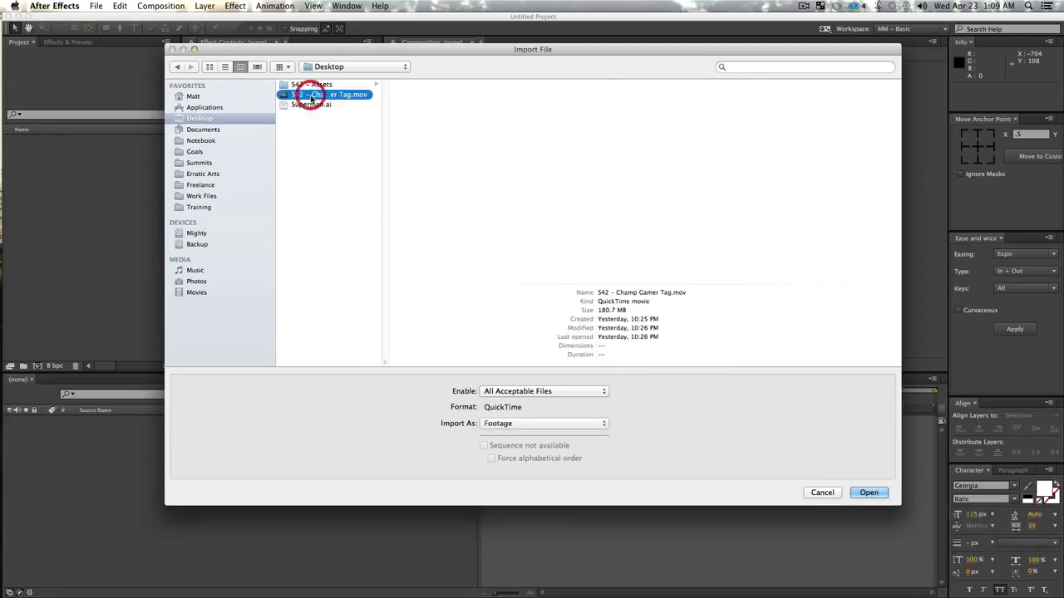
left_click(311, 105)
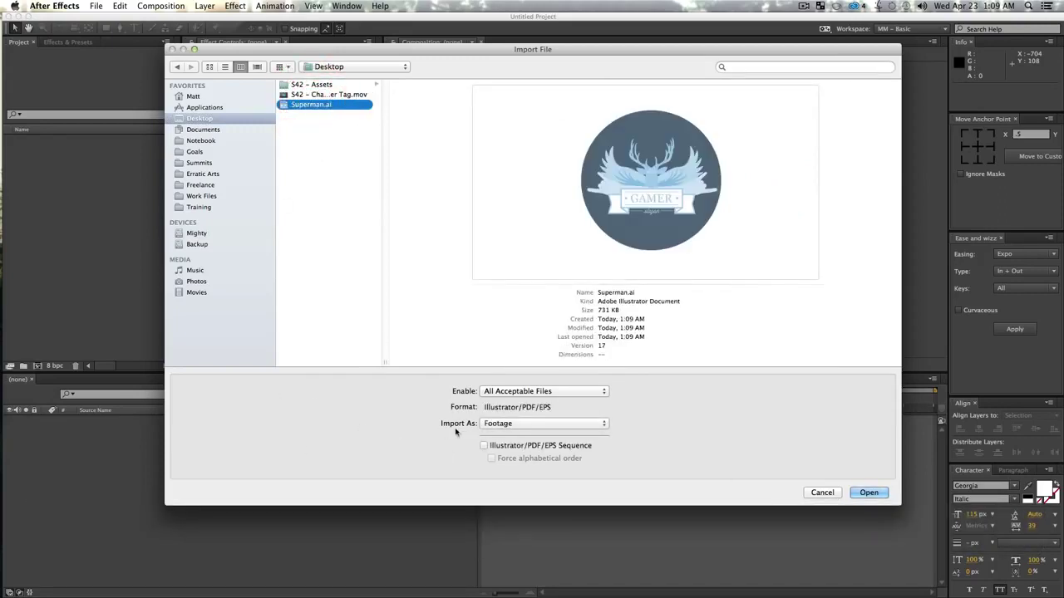
left_click(534, 426)
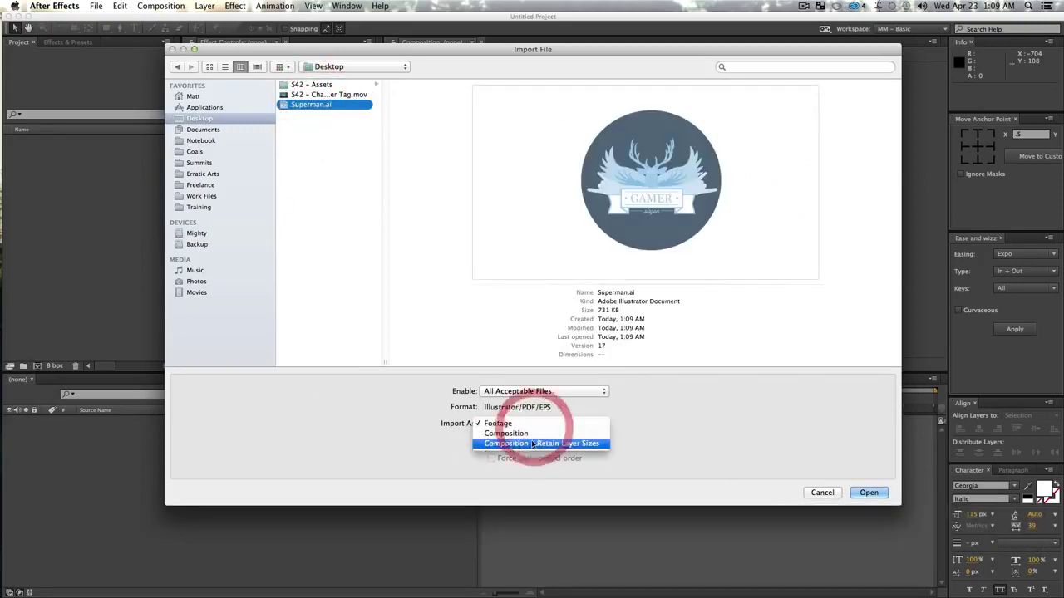
left_click(536, 444)
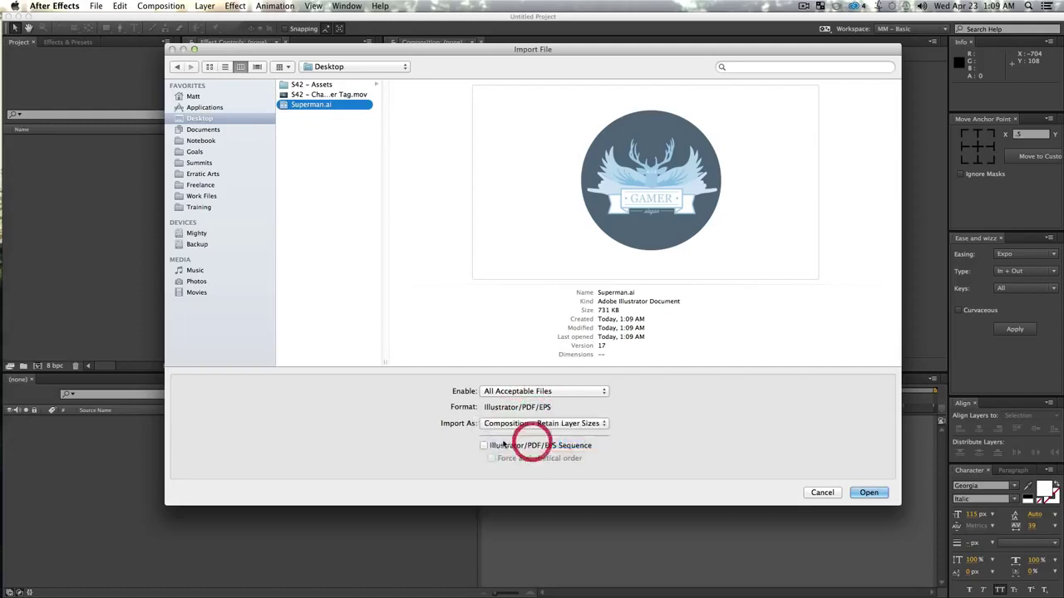
left_click(868, 493)
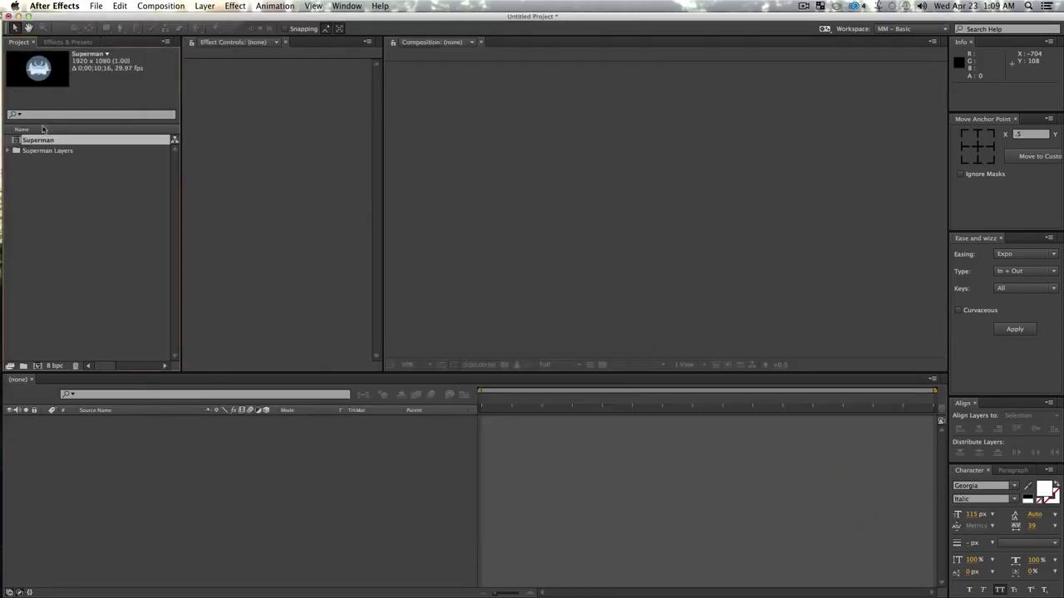
- Open the Superman composition and fit it to the viewer
double_click(33, 142)
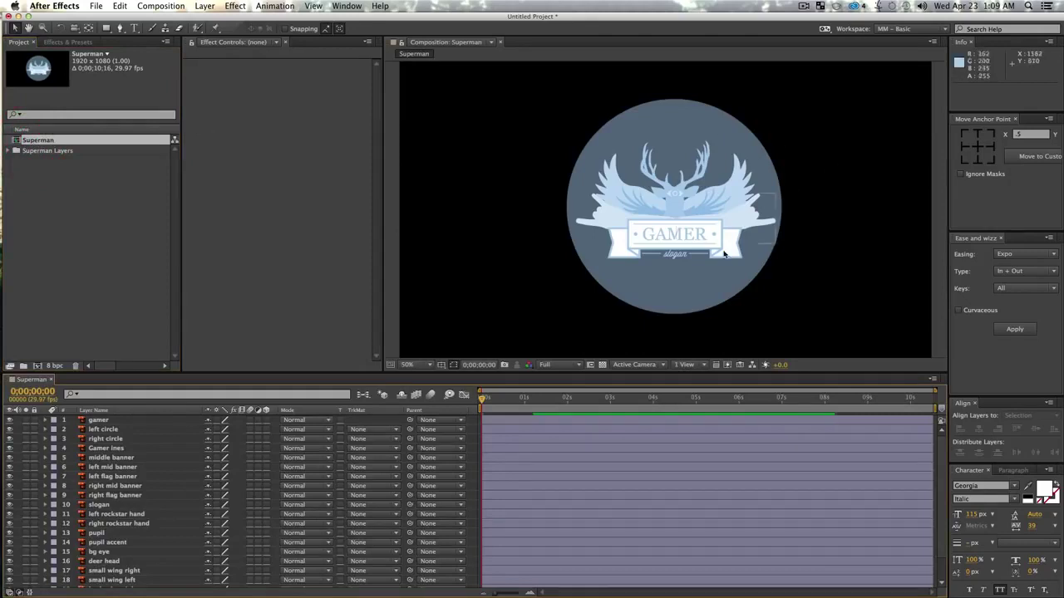
key("z")
key("shift+slash")
key("v")
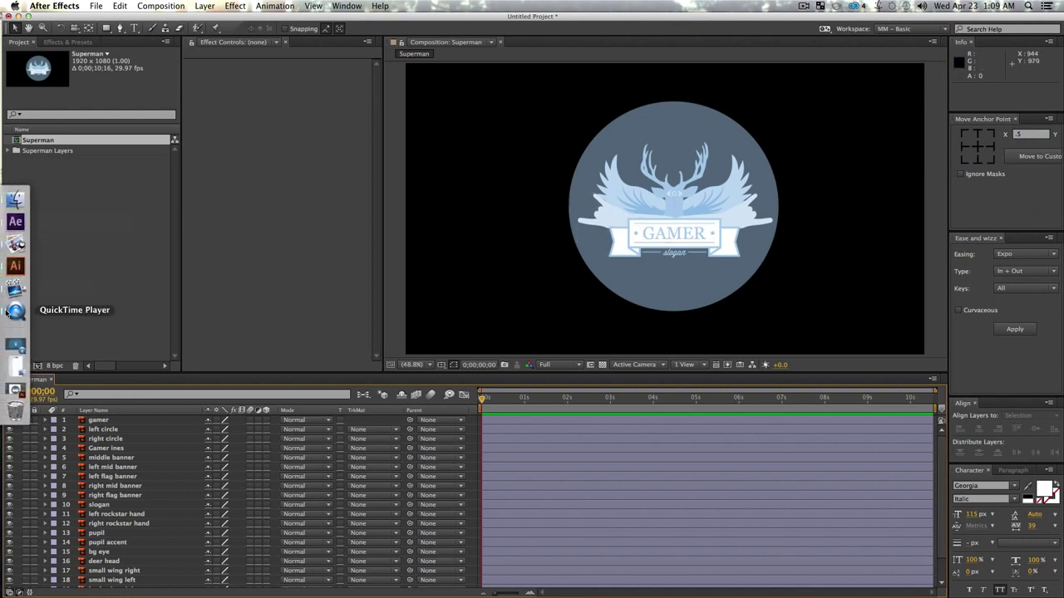
- Switch to QuickTime Player to check the finished gamer tag movie, minimize it and look through the composition's layer list
left_click(13, 312)
left_click(497, 529)
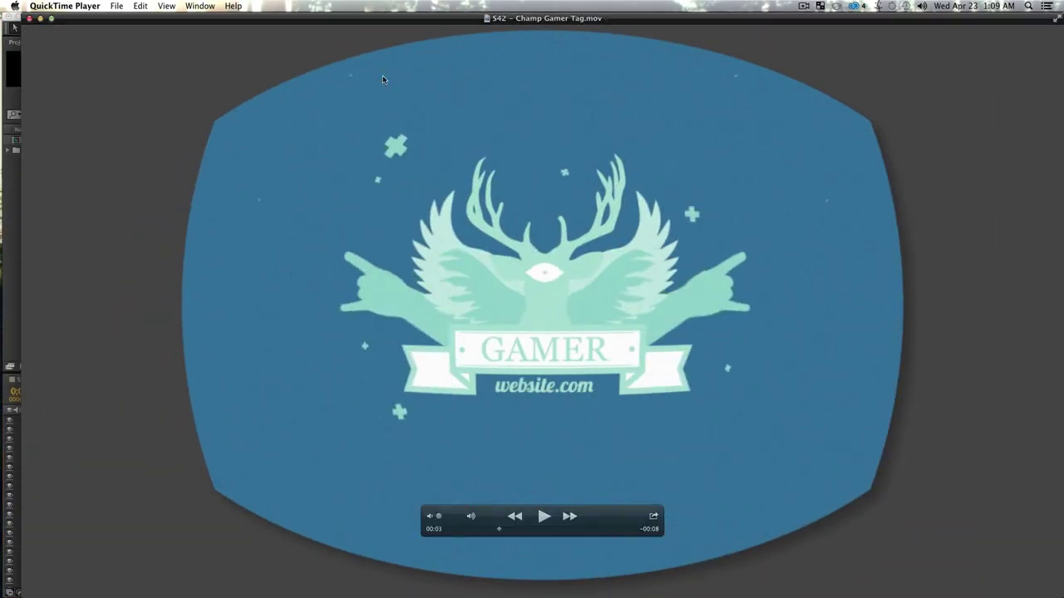
double_click(322, 24)
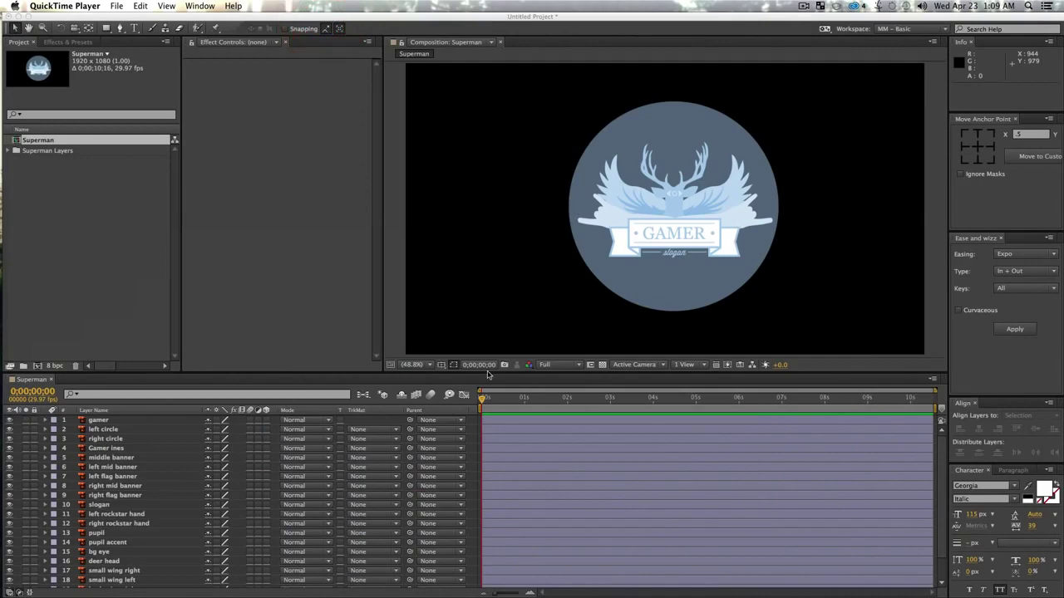
scroll(113, 512, "down", 3)
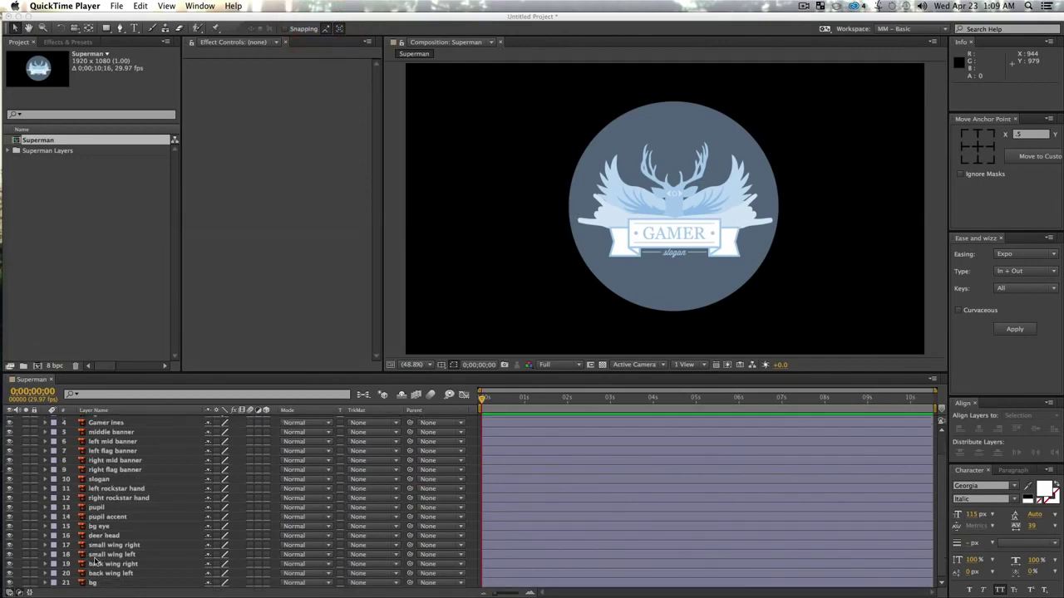
- Scale the bg layer up to 556% so it fills the composition frame, and lock the layer
scroll(100, 573, "up", 1)
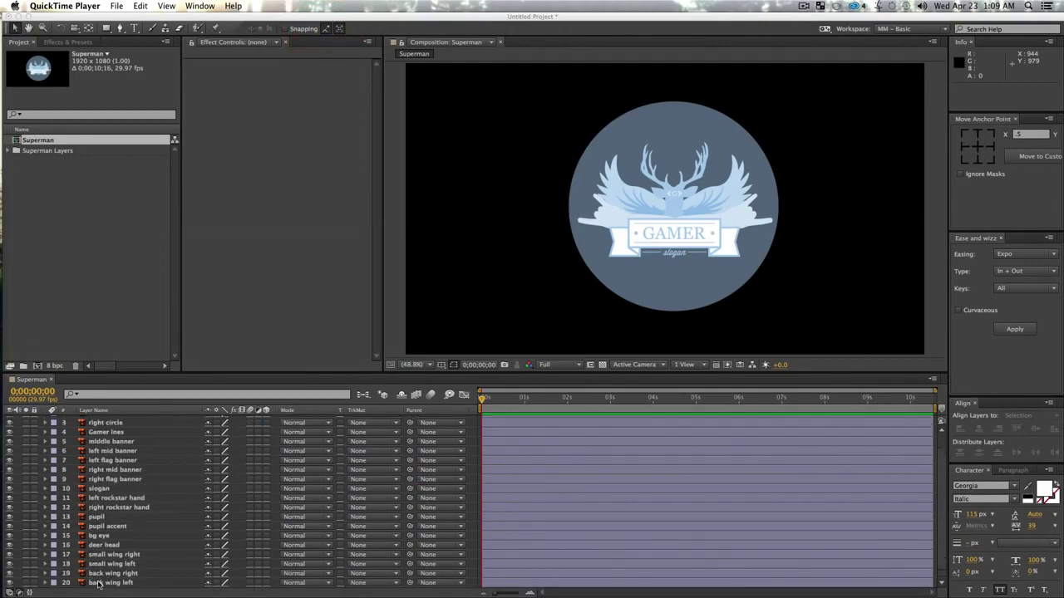
left_click(97, 584)
left_click(95, 577)
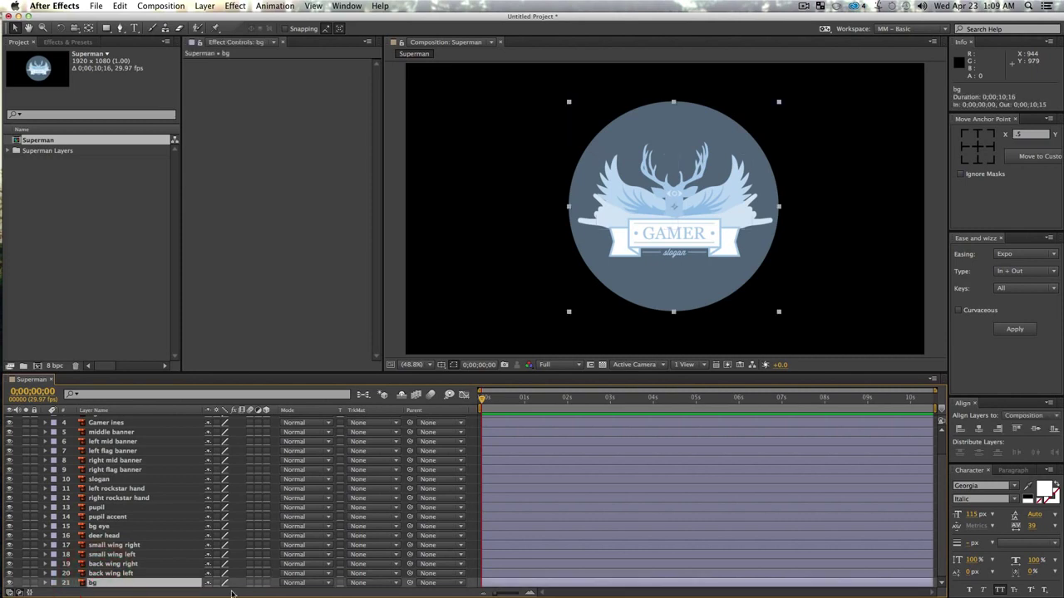
key("s")
left_click_drag(223, 584, 469, 577)
scroll(486, 278, "up", 3)
scroll(486, 279, "up", 4)
scroll(45, 579, "up", 2)
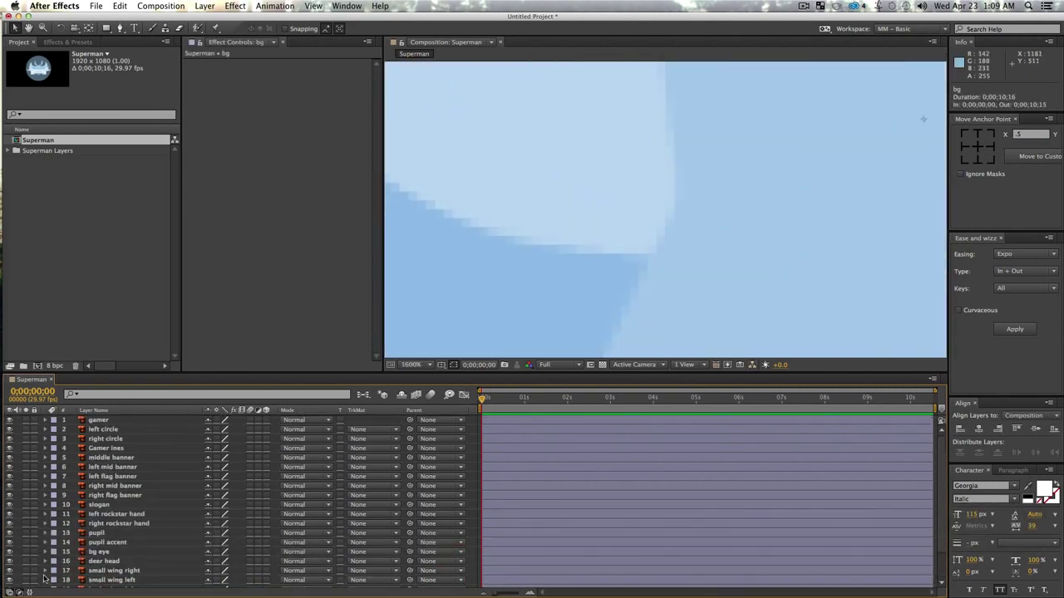
scroll(663, 212, "down", 4)
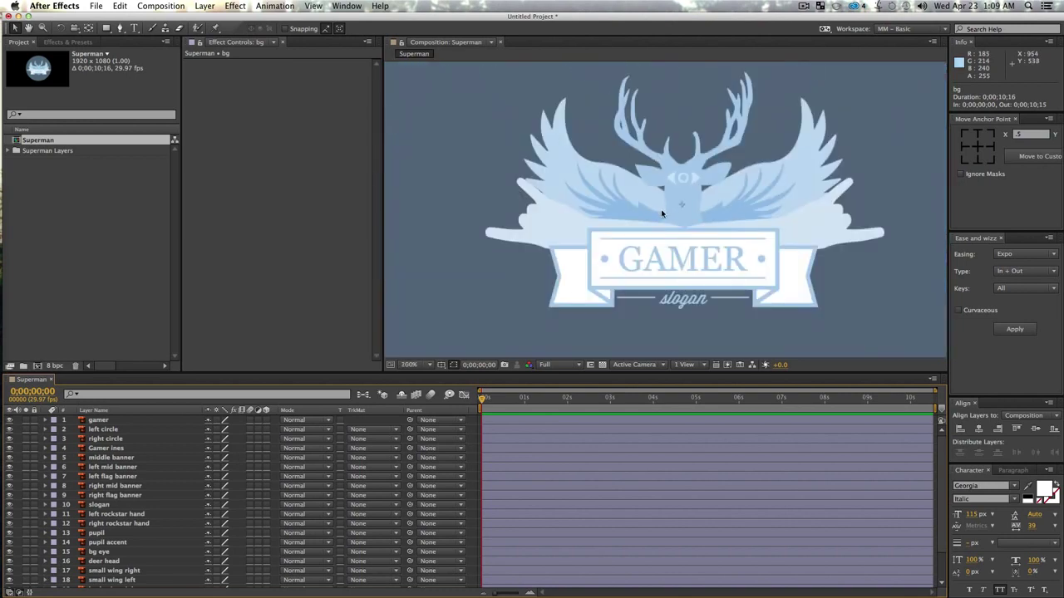
scroll(70, 571, "down", 2)
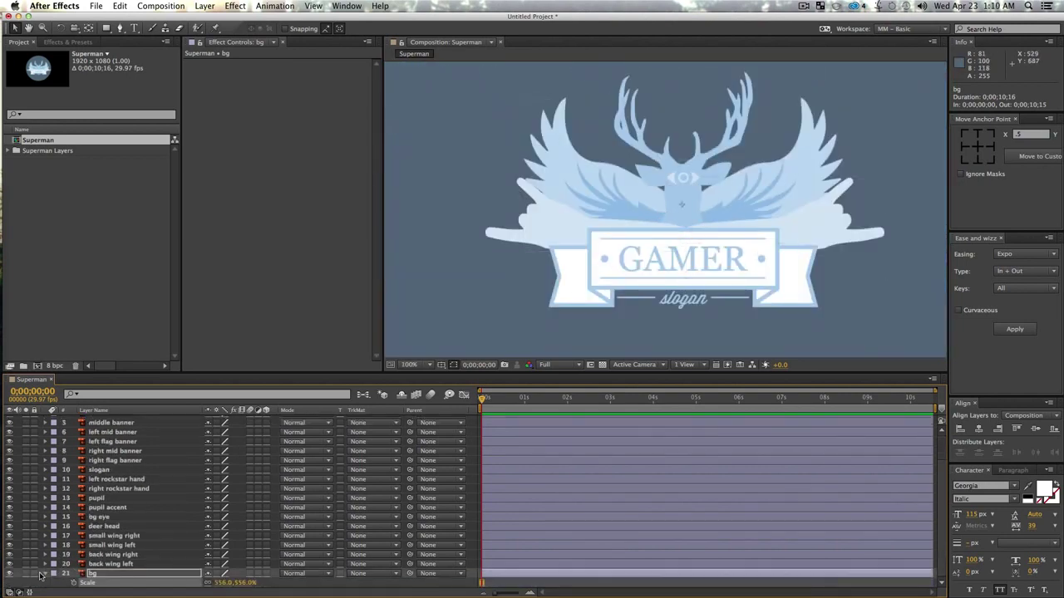
left_click(34, 574)
- Frame the whole logo in the composition viewer at 100% magnification to inspect it against the enlarged background
left_click(447, 143)
scroll(532, 280, "up", 5)
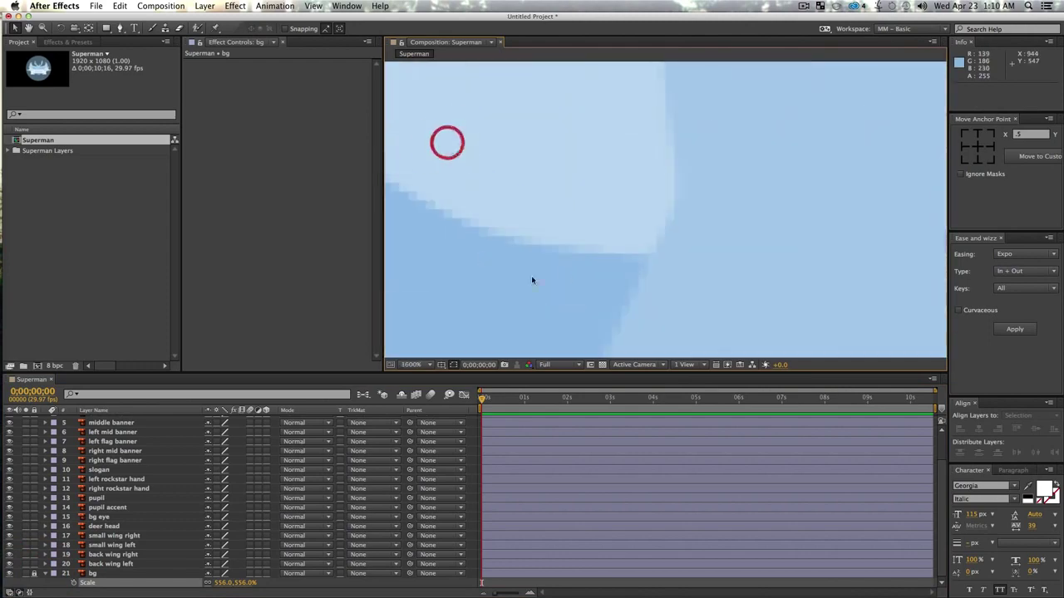
scroll(598, 215, "down", 4)
scroll(598, 215, "up", 2)
key("alt+z")
left_click(727, 184, "alt")
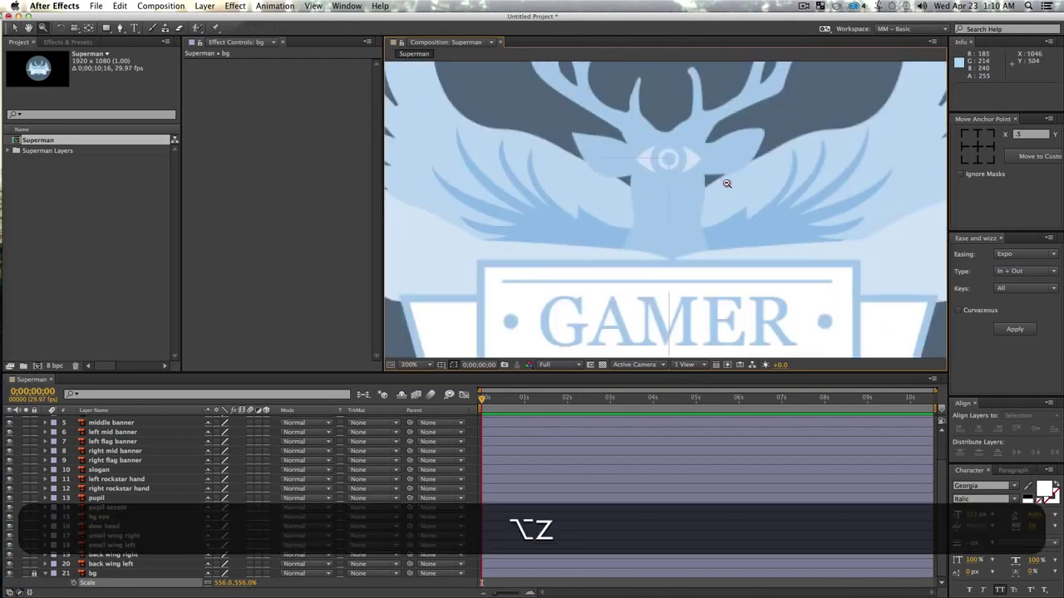
left_click(726, 183, "alt")
left_click_drag(695, 198, 707, 151)
key("v")
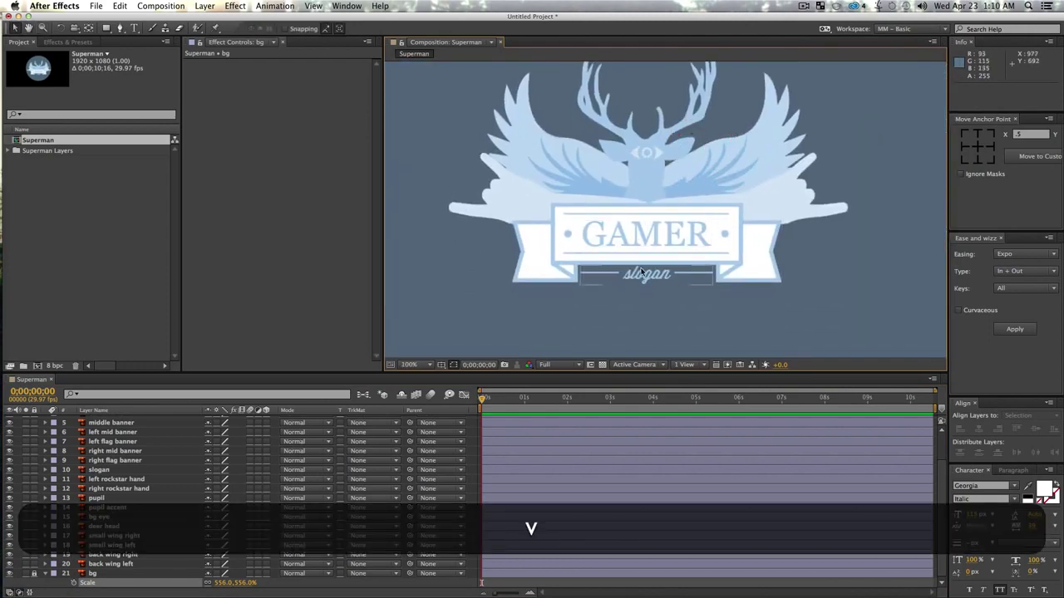
scroll(670, 275, "up", 2)
key("z")
left_click(650, 254, "alt")
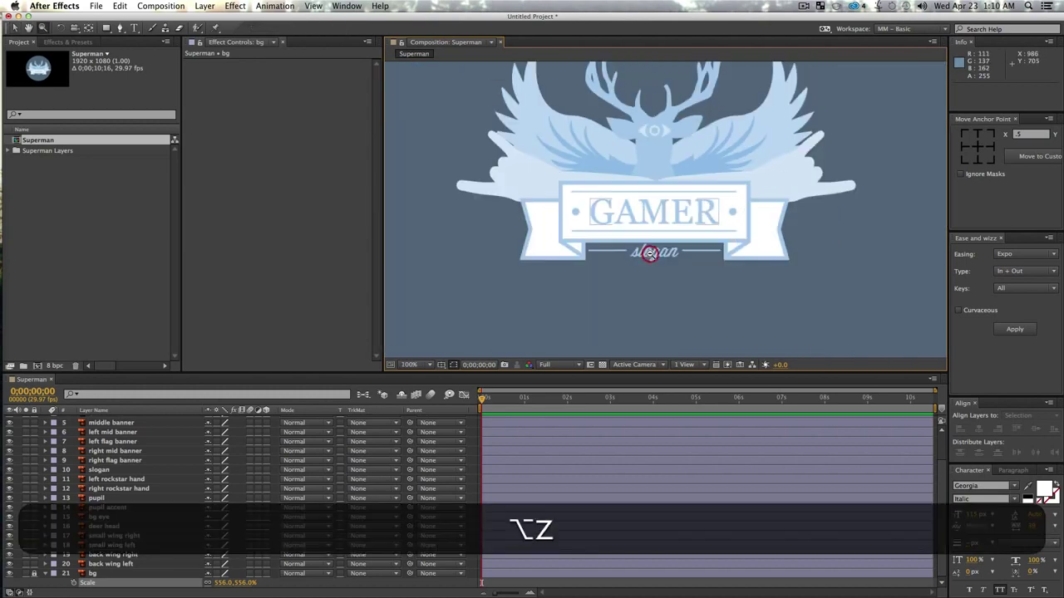
left_click_drag(657, 237, 642, 289)
key("v")
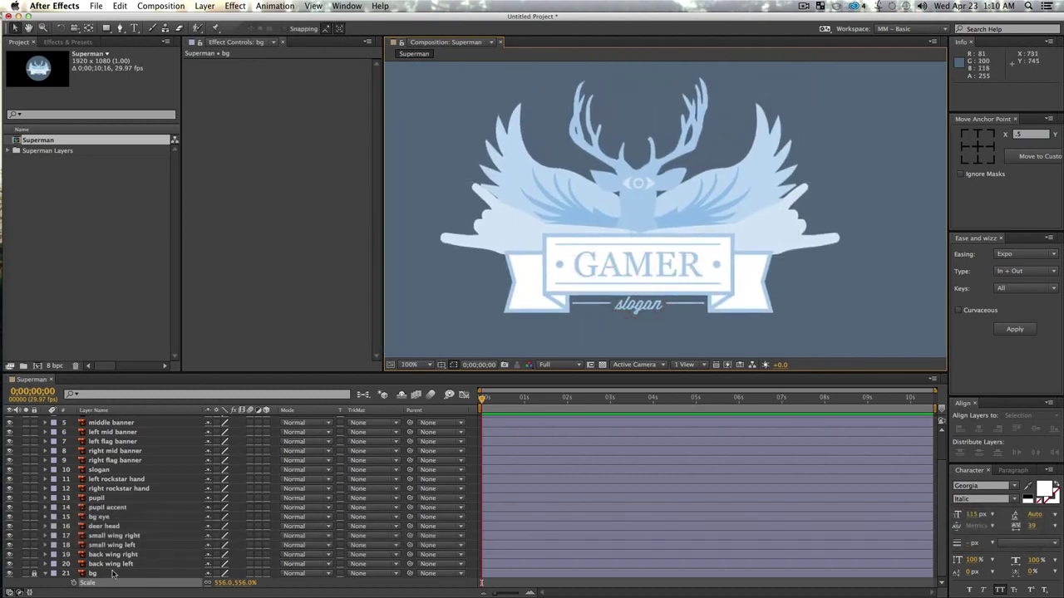
- Hide every layer except the locked bg layer and clear the layer selection
key("super+a")
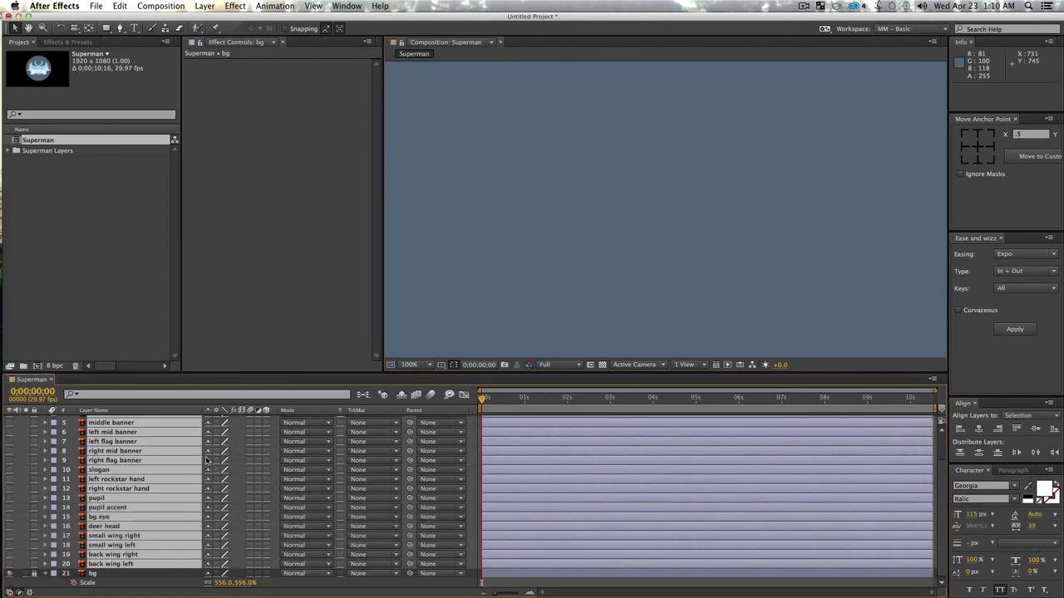
scroll(32, 490, "up", 3)
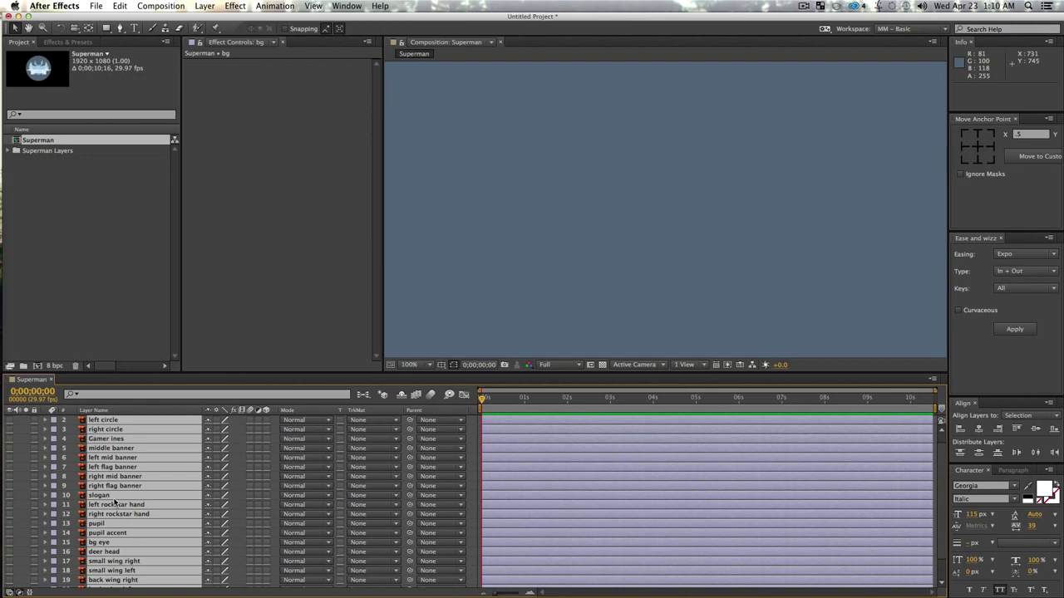
key("F2")
scroll(108, 482, "up", 1)
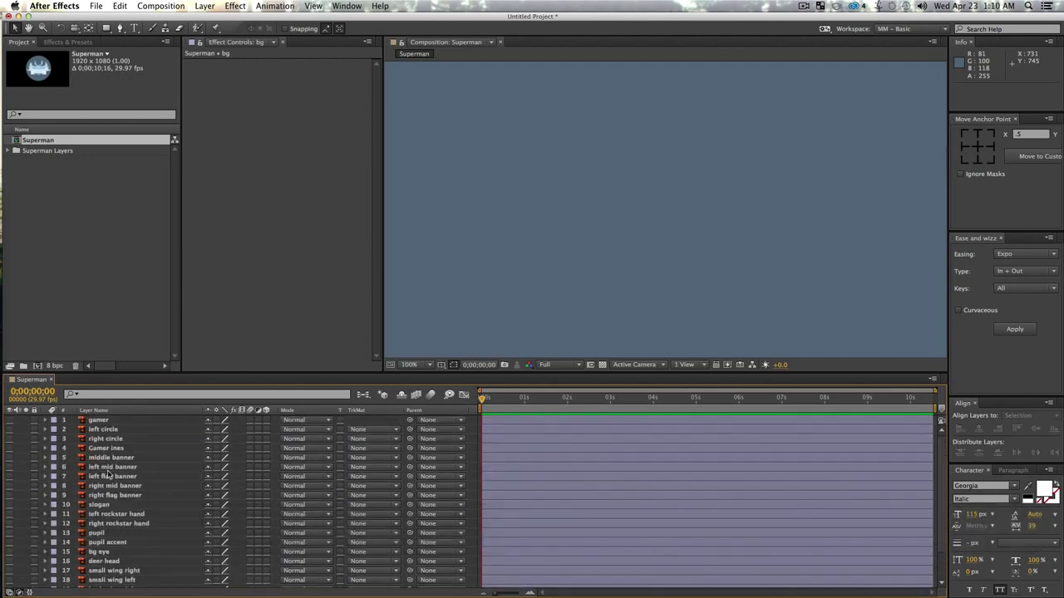
- Make only the pupil, pupil accent, bg eye and deer head layers visible above the background
left_click(99, 533)
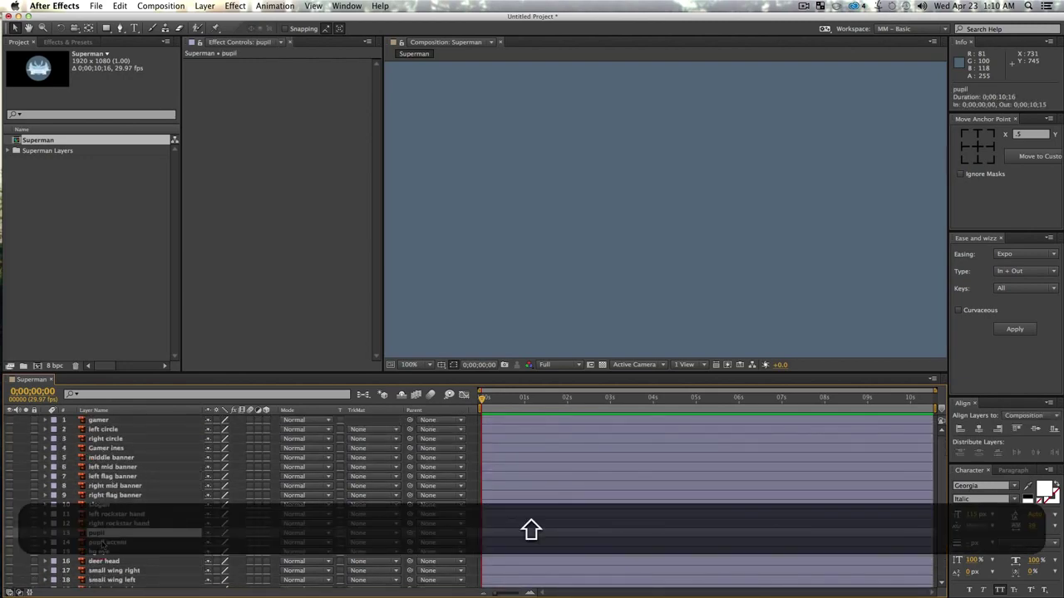
left_click(103, 543, "shift")
left_click(101, 552, "shift")
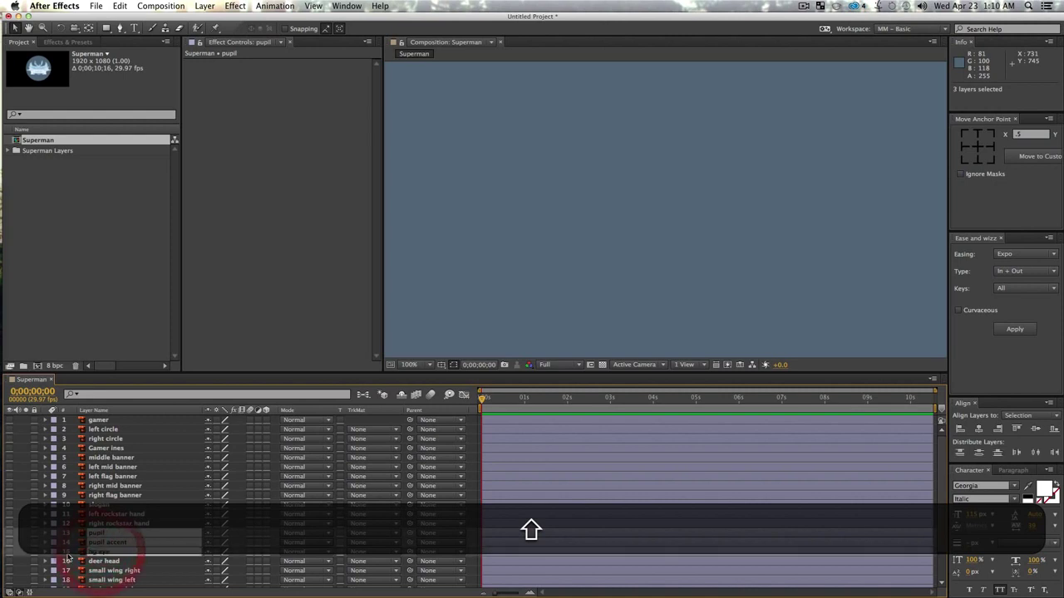
left_click(93, 562, "shift")
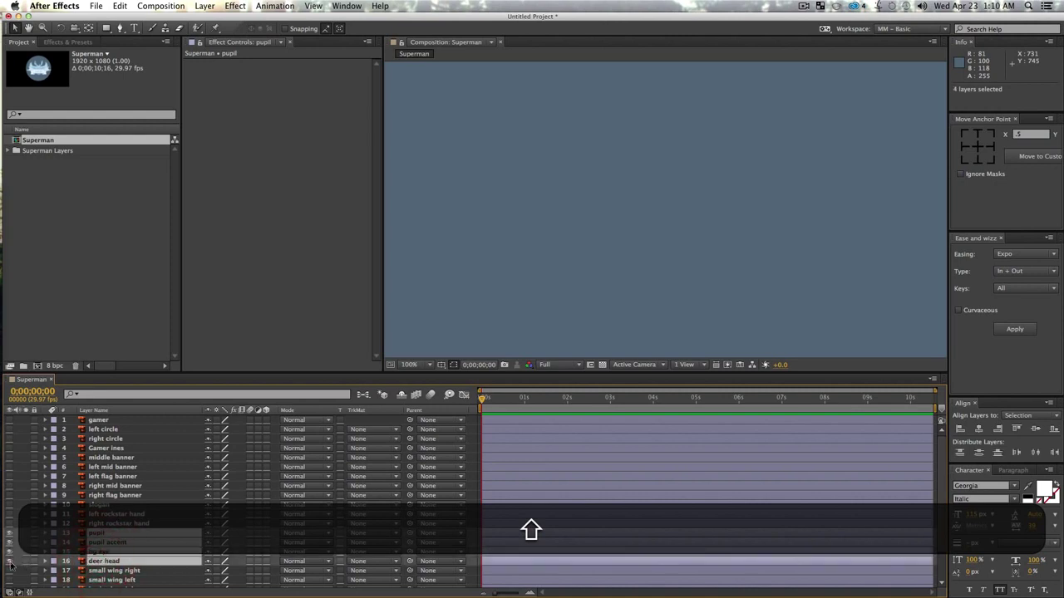
key("v")
key("z")
left_click(790, 208)
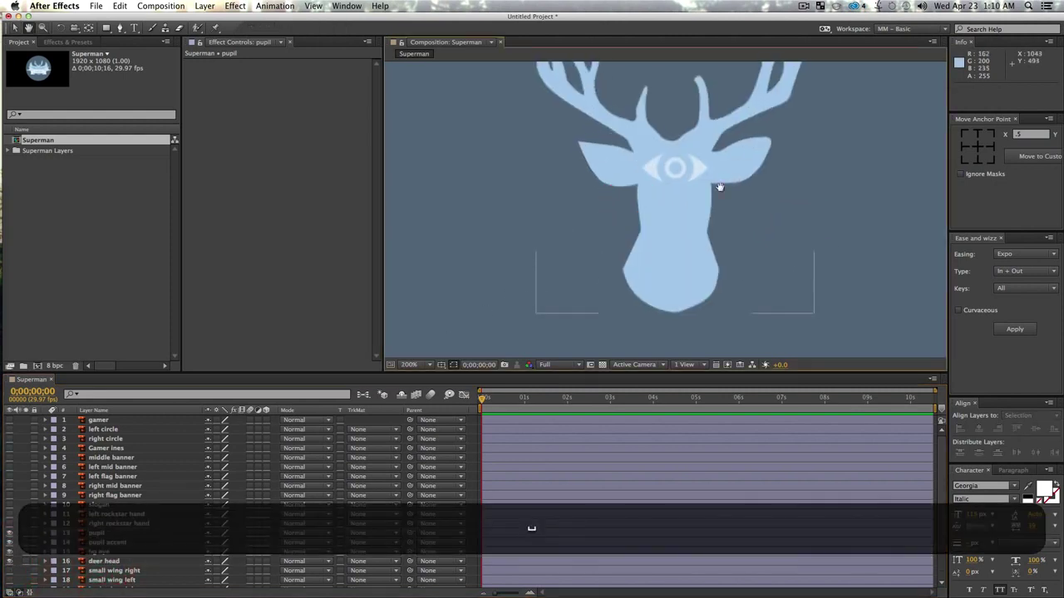
left_click_drag(719, 187, 690, 194)
key("z")
left_click(690, 196, "alt")
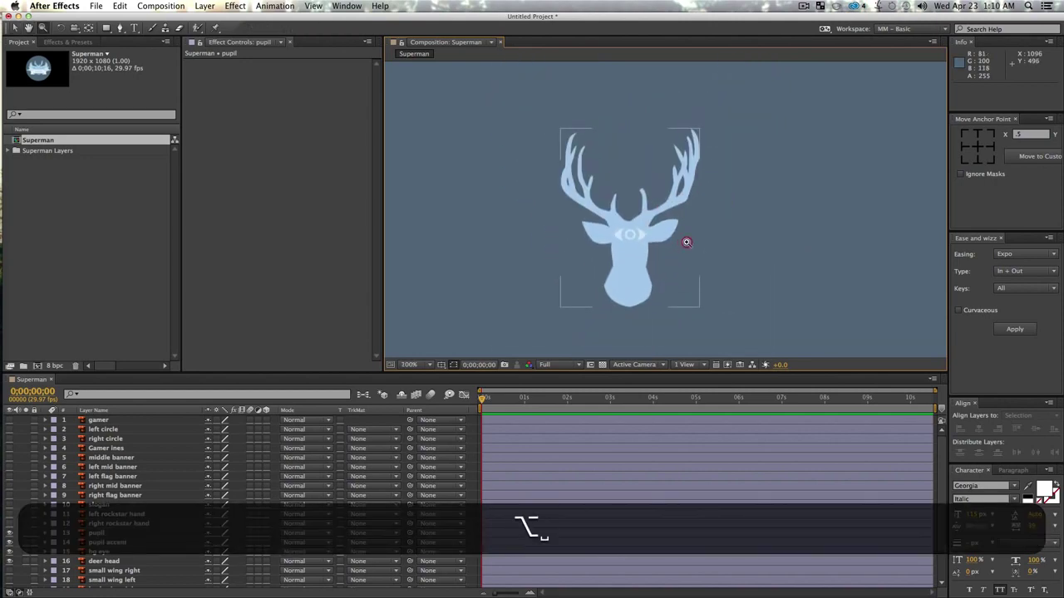
key("v")
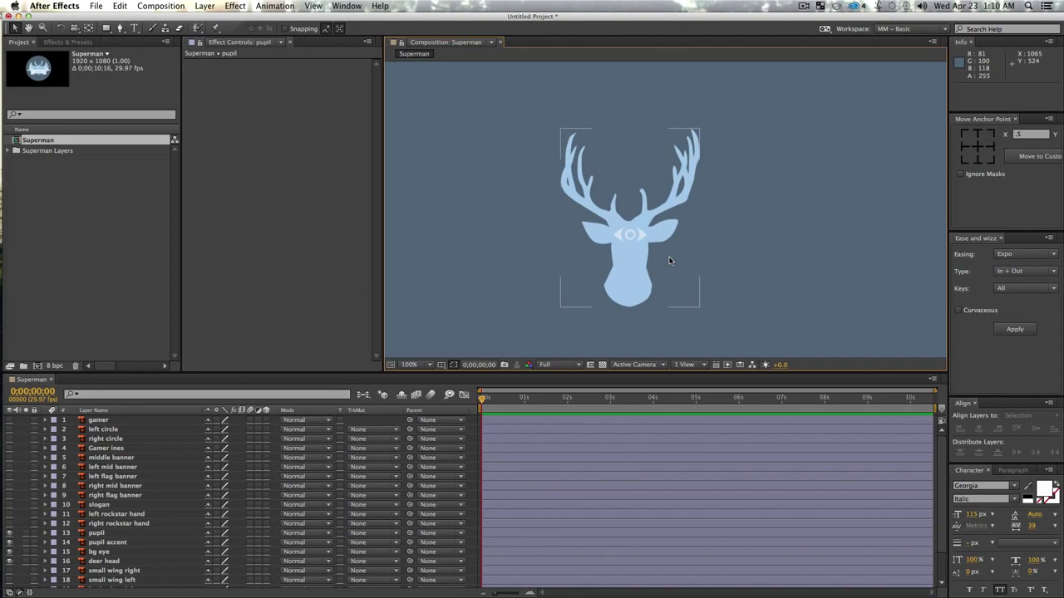
- Switch to Illustrator and duplicate the deer head group in place, directly in front of the original
key("ctrl+Up")
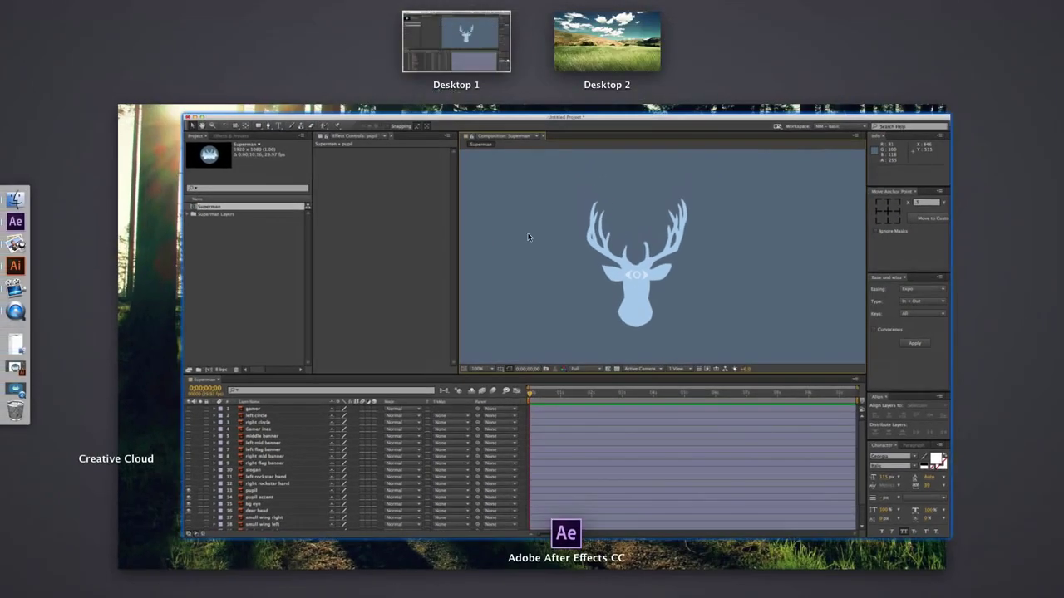
key("ctrl+Up")
mouse_move(5, 247)
left_click(15, 266)
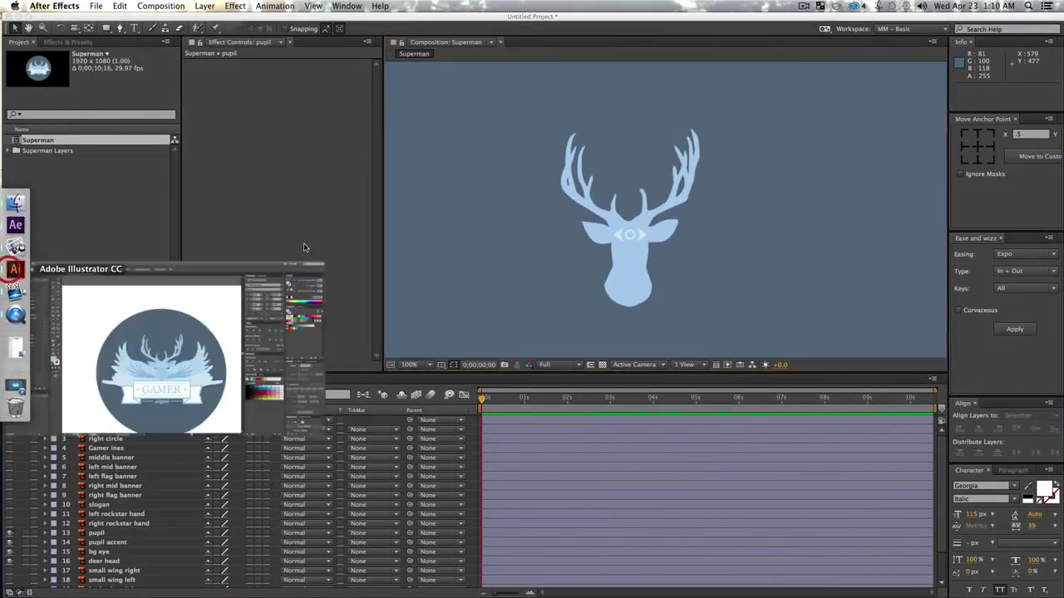
left_click(511, 379)
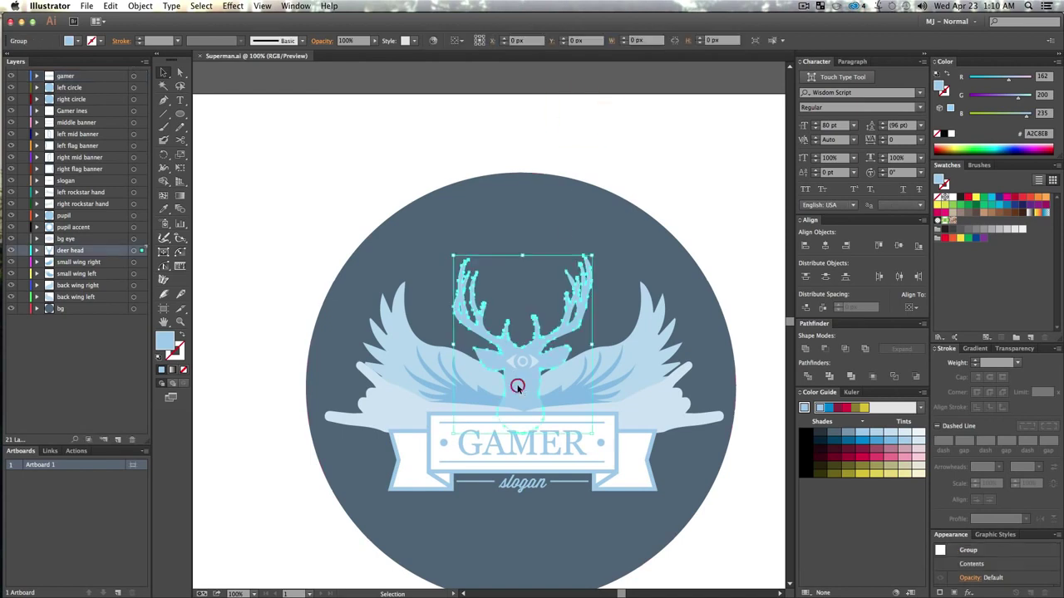
key("super+c")
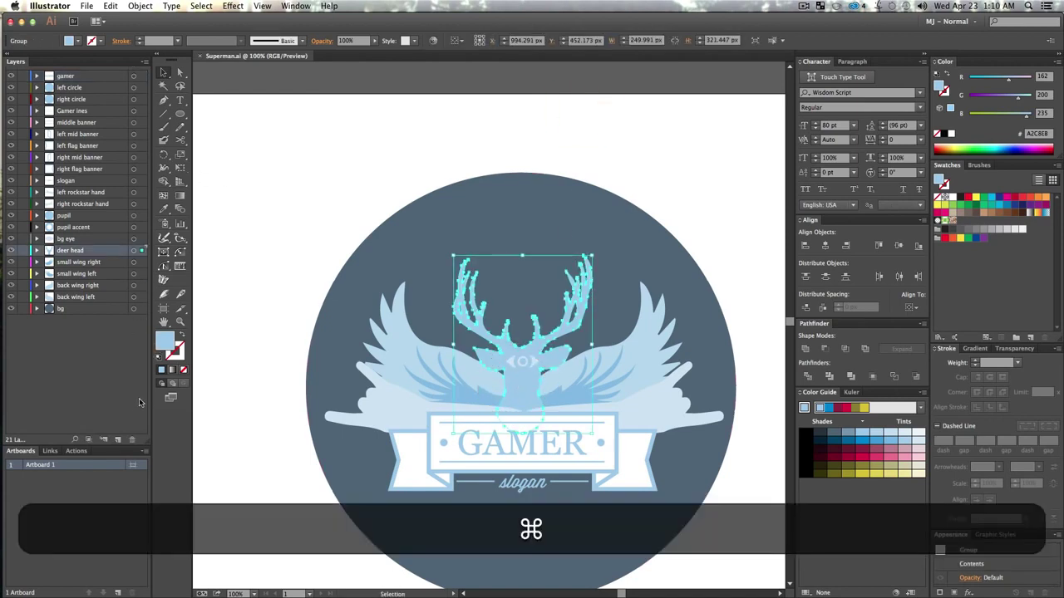
key("super+f")
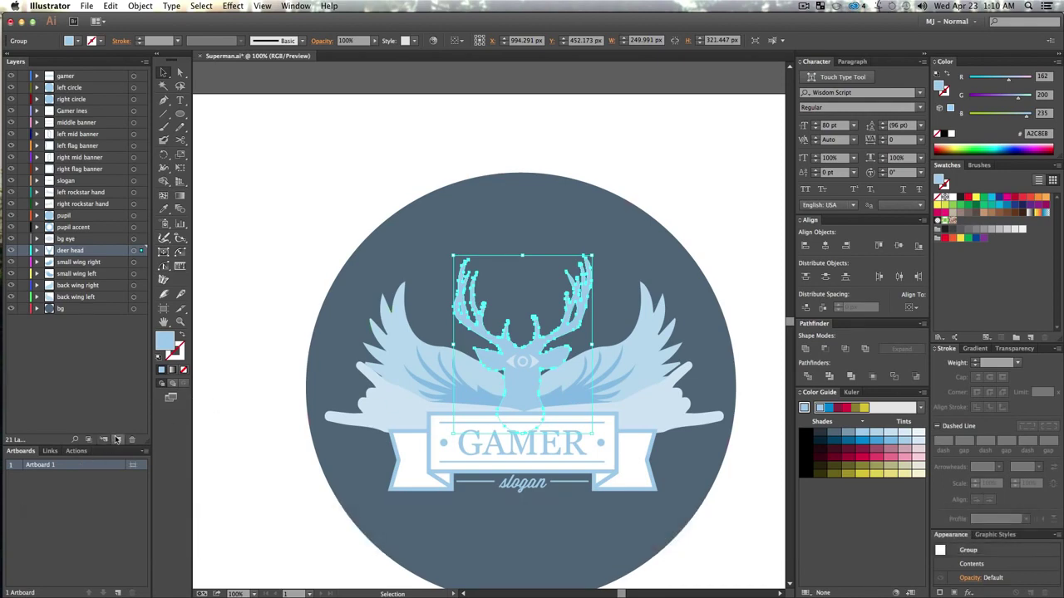
- Move the duplicated deer head onto a new layer at the top of the layer stack and name that layer Lines
left_click(104, 439)
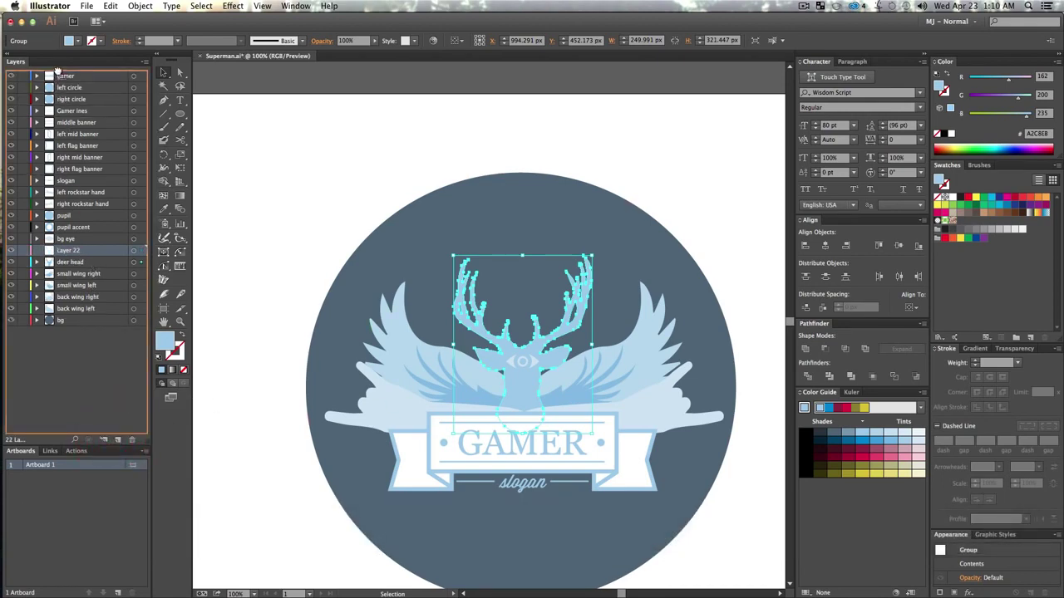
left_click_drag(62, 72, 89, 76)
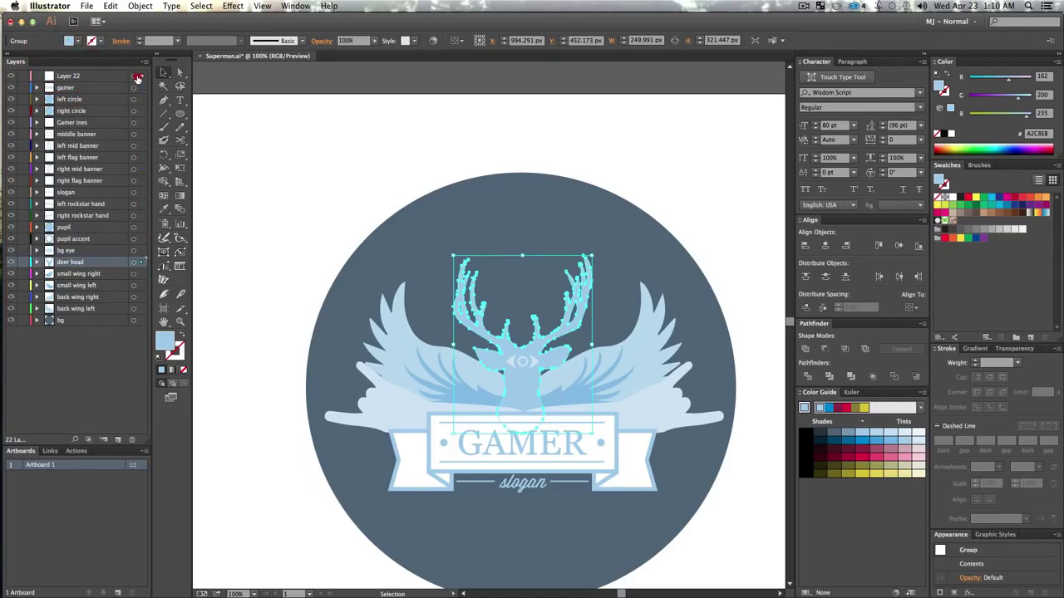
left_click_drag(138, 77, 138, 77)
double_click(67, 75)
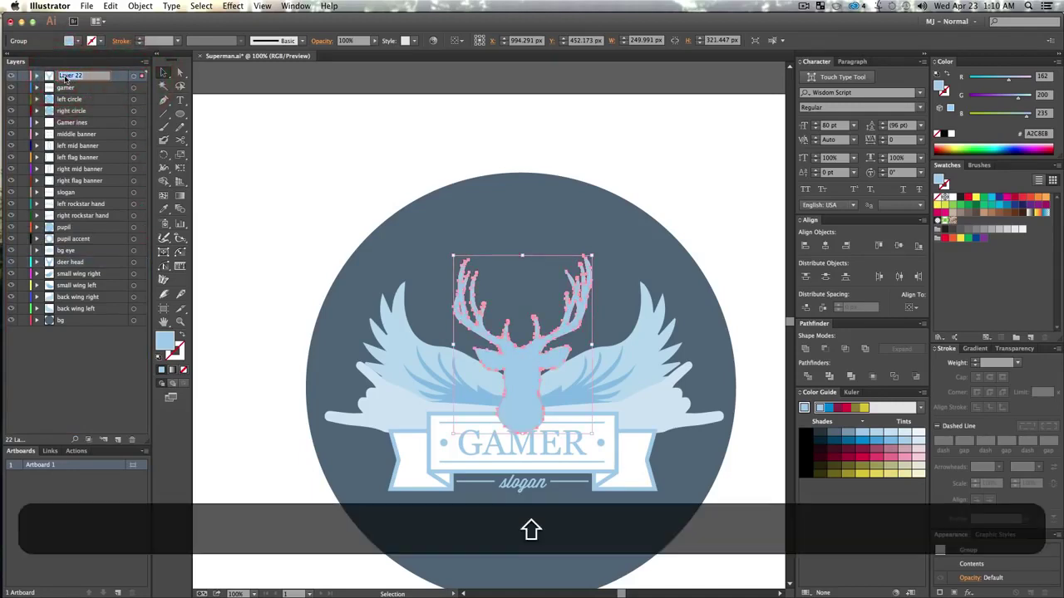
type("Lines")
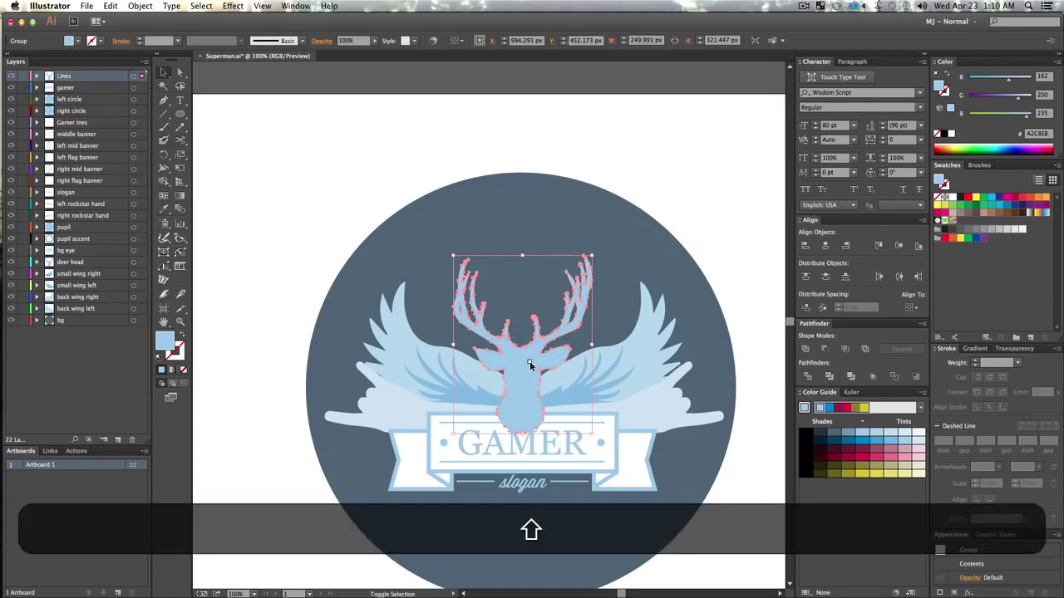
- Swap fill and stroke on the Lines layer's deer head to turn it into an unfilled outline, and save Superman.ai
key("shift+c")
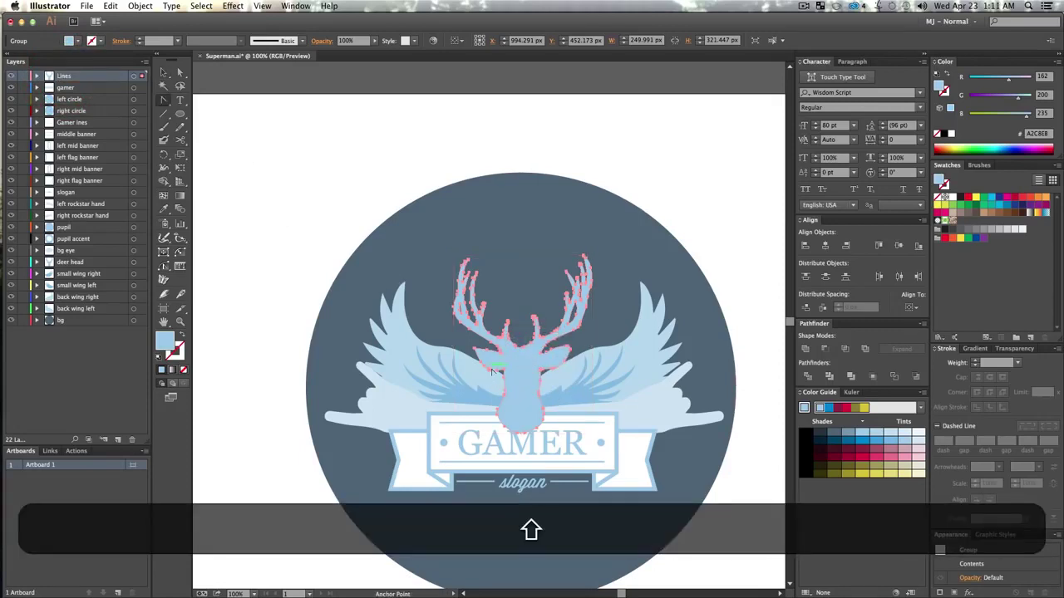
key("shift+x")
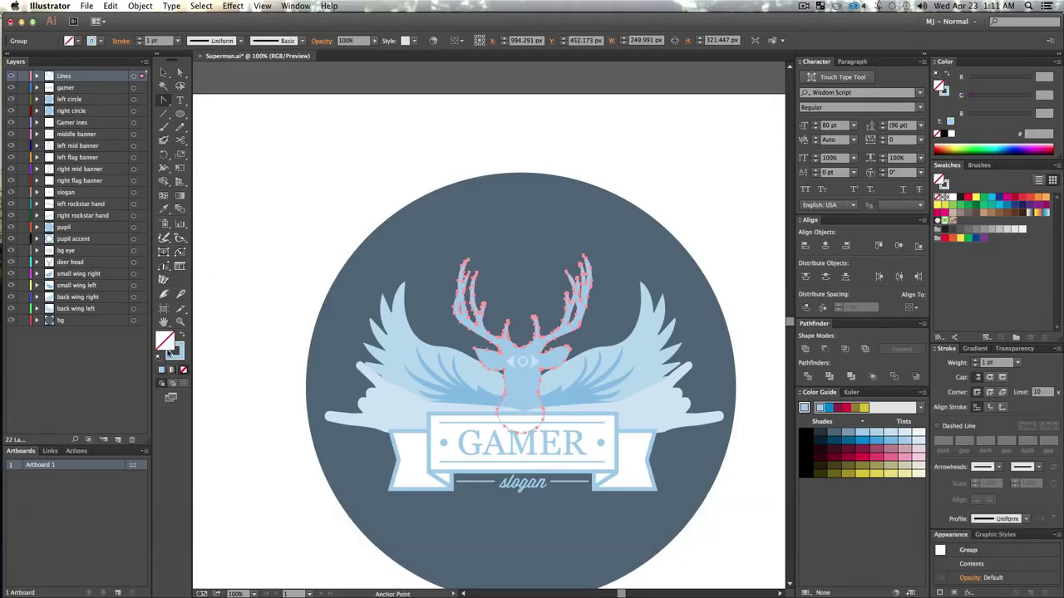
key("v")
left_click(423, 193)
key("a")
key("cmd+s")
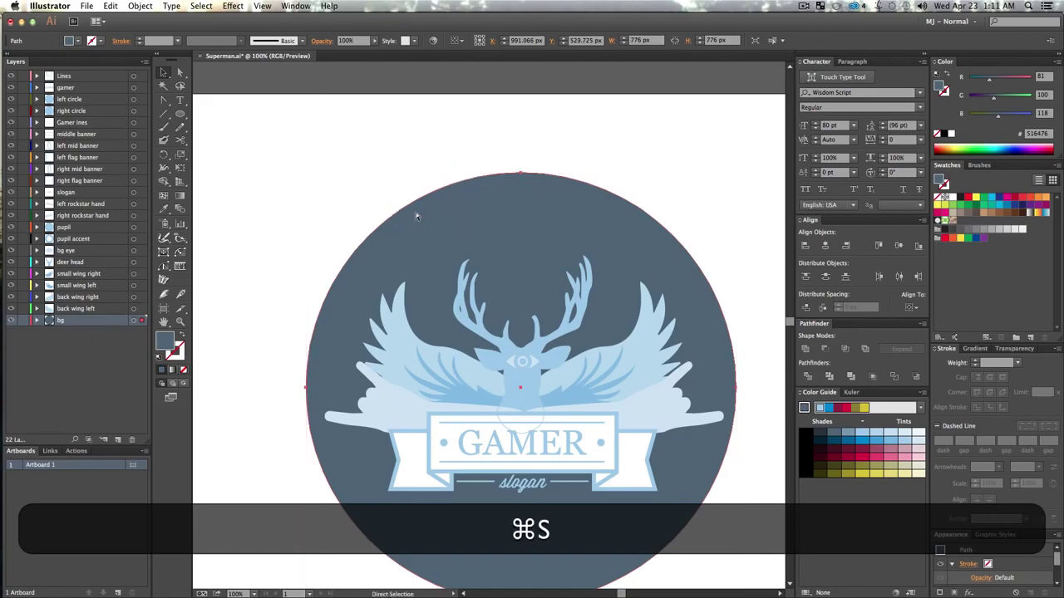
- Switch to After Effects and delete the Superman composition and the Superman Layers folder from the project
key("ctrl+Up")
left_click(338, 283)
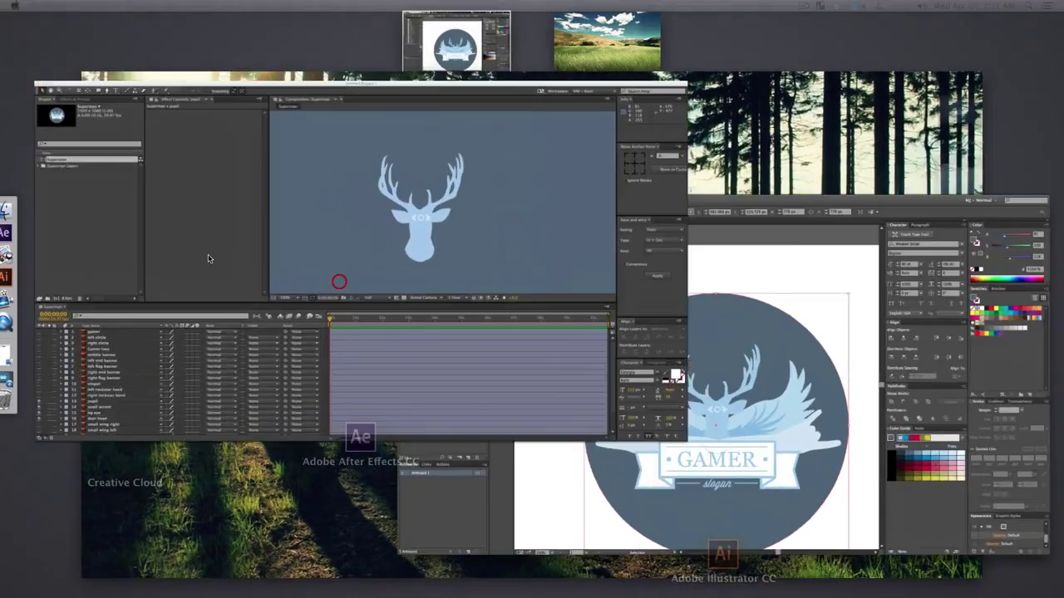
left_click(67, 197)
left_click_drag(71, 231, 25, 131)
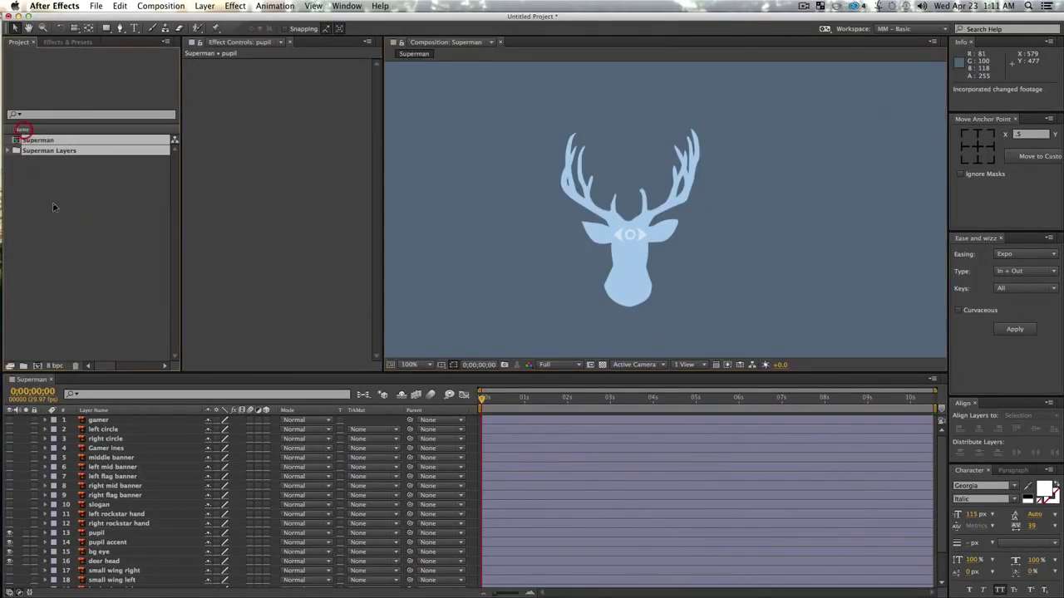
left_click(74, 366)
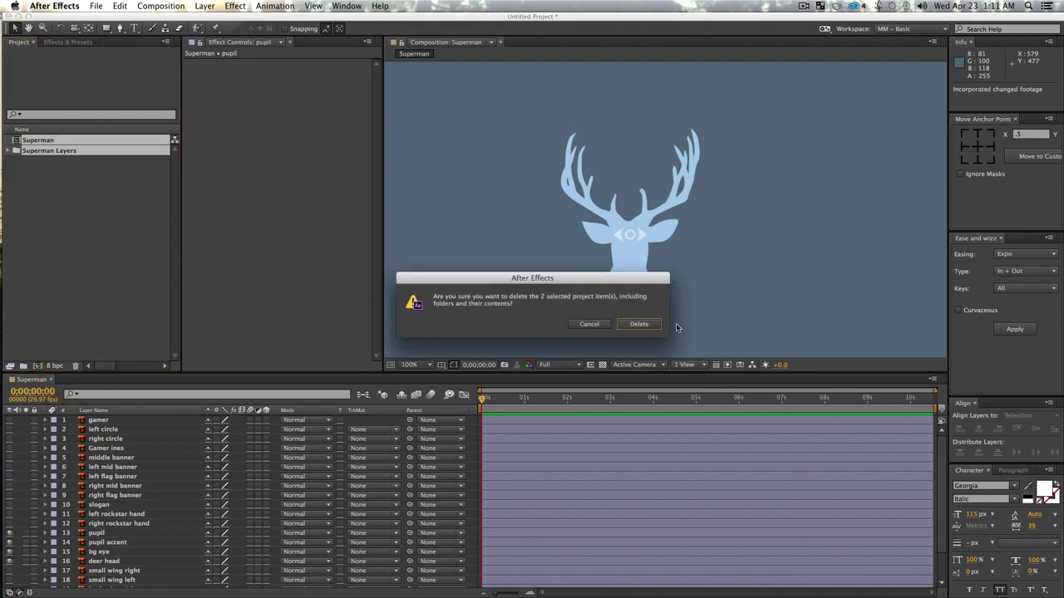
left_click(641, 324)
left_click(73, 202)
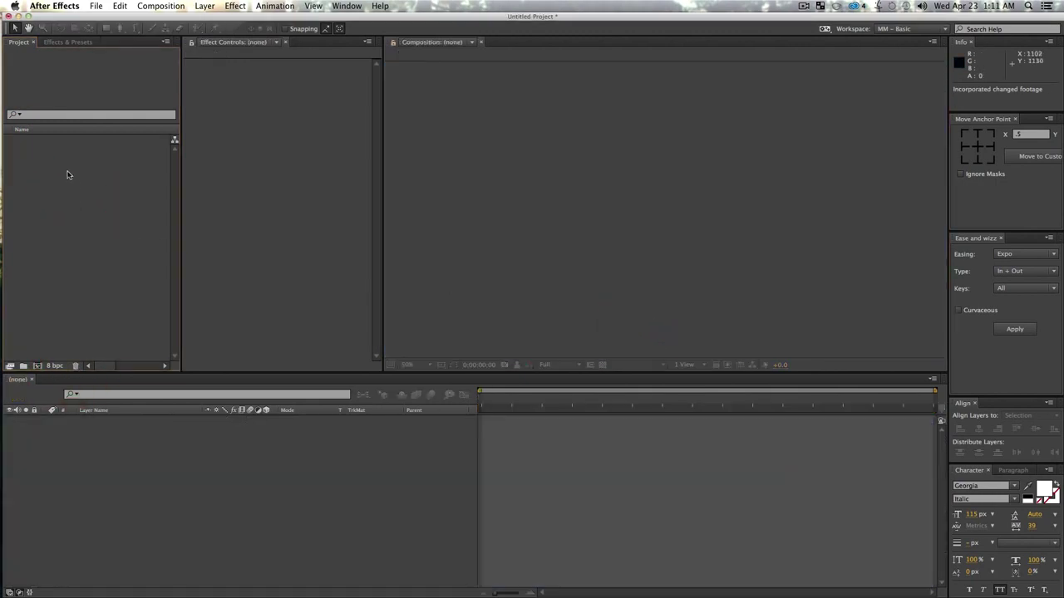
- Import Superman.ai as a Composition - Retain Layer Sizes and open the Superman composition
key("super+i")
left_click(305, 105)
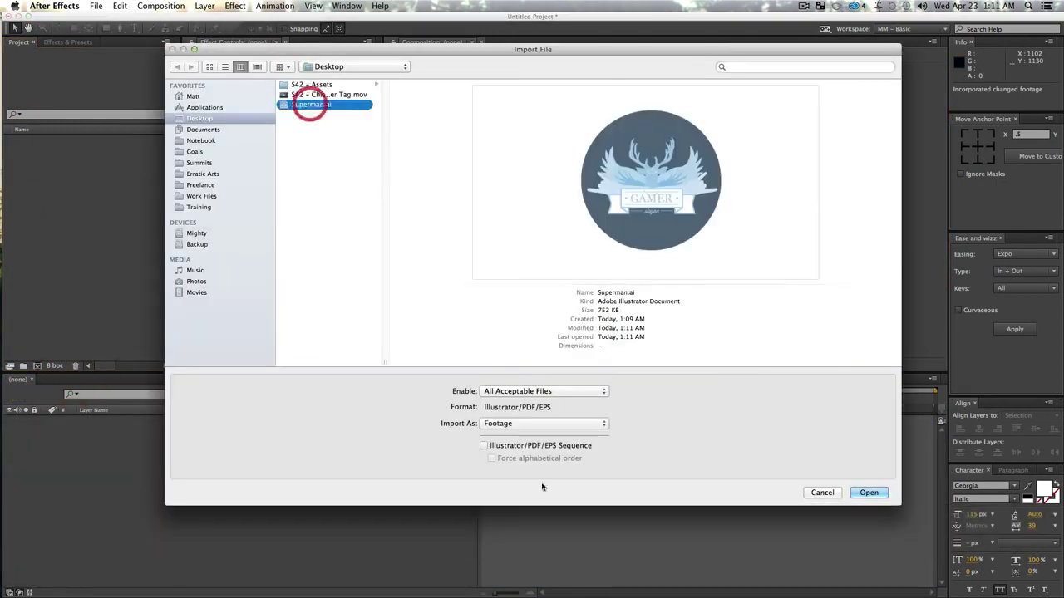
left_click(518, 426)
left_click(512, 448)
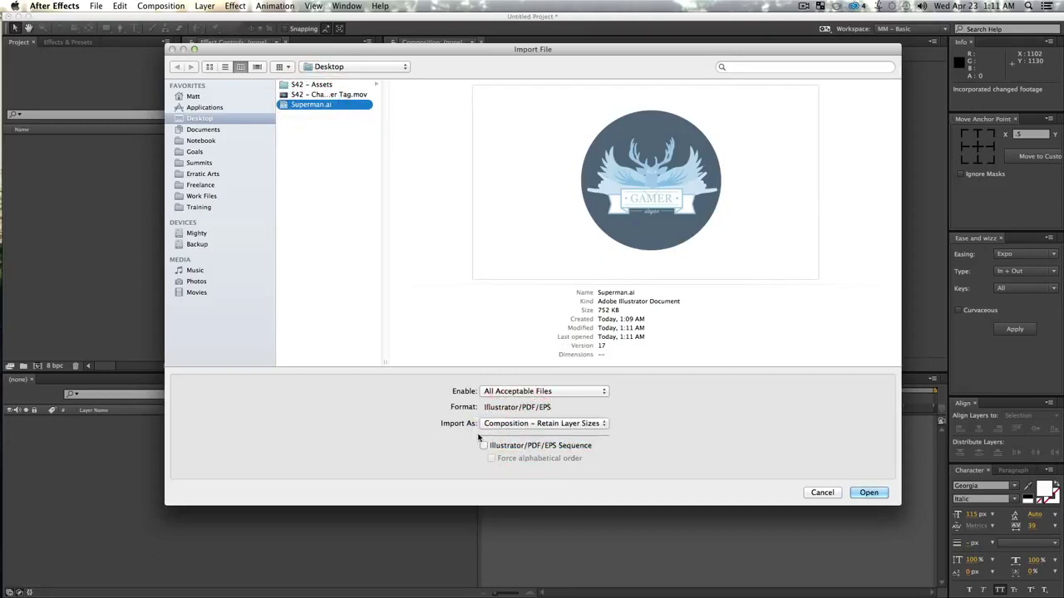
left_click(868, 493)
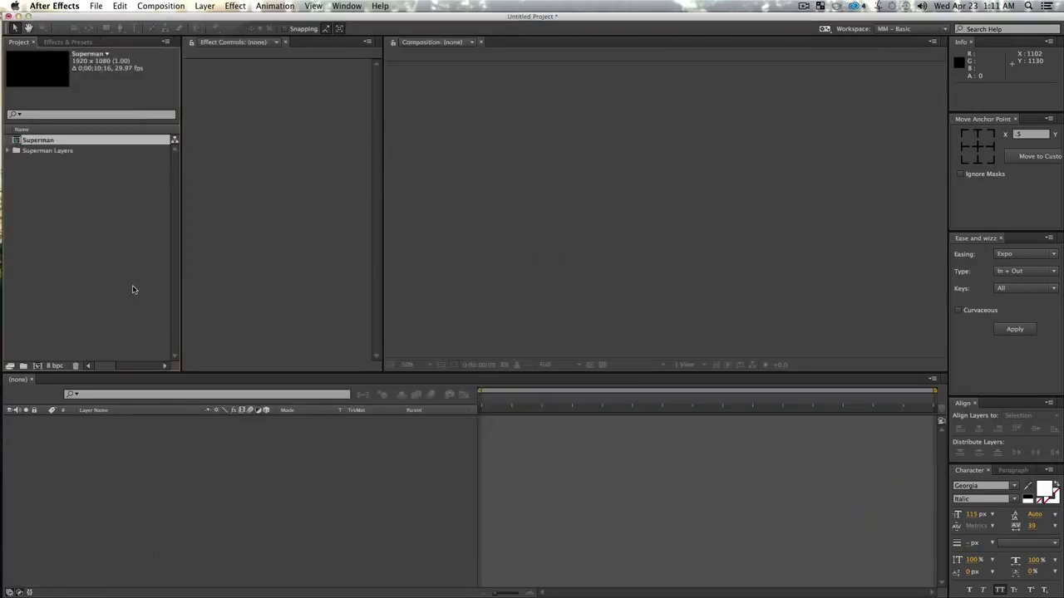
left_click(88, 229)
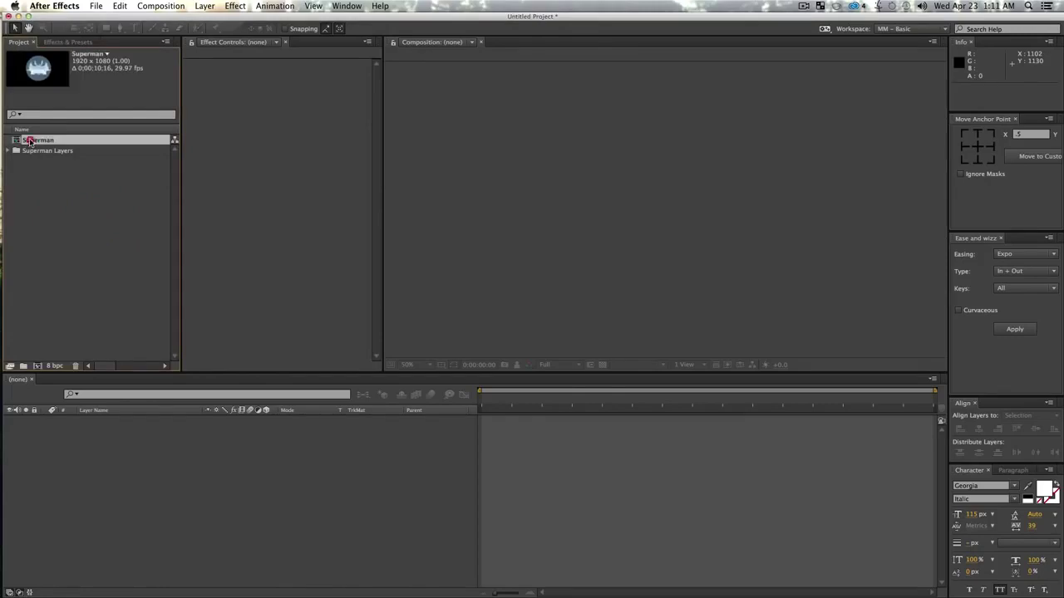
double_click(35, 140)
- Scale the bg layer to 500% so it fills the frame, and lock it
scroll(493, 545, "down", 2)
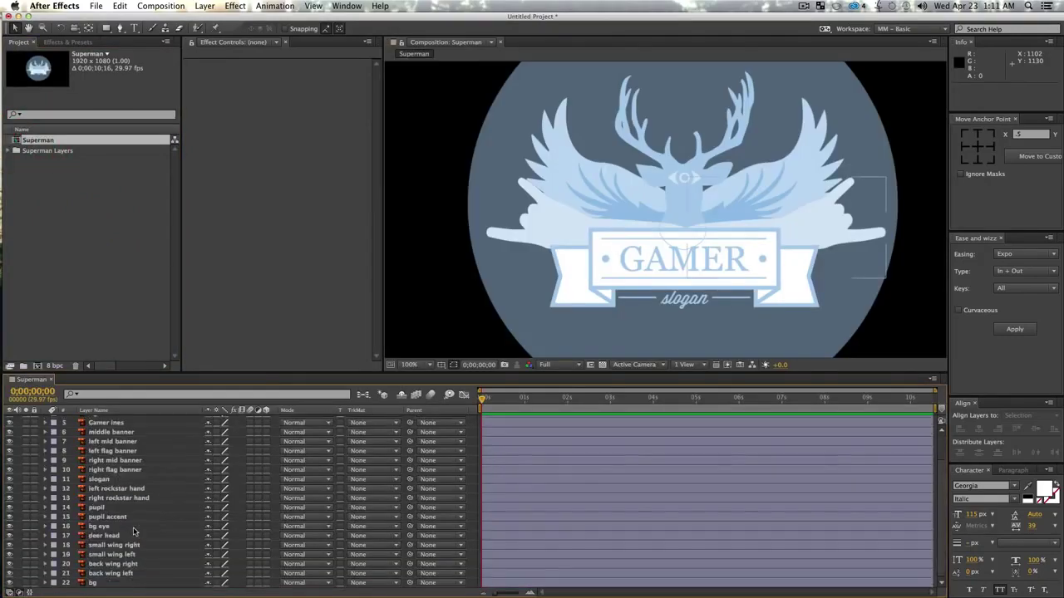
left_click(94, 583)
key("s")
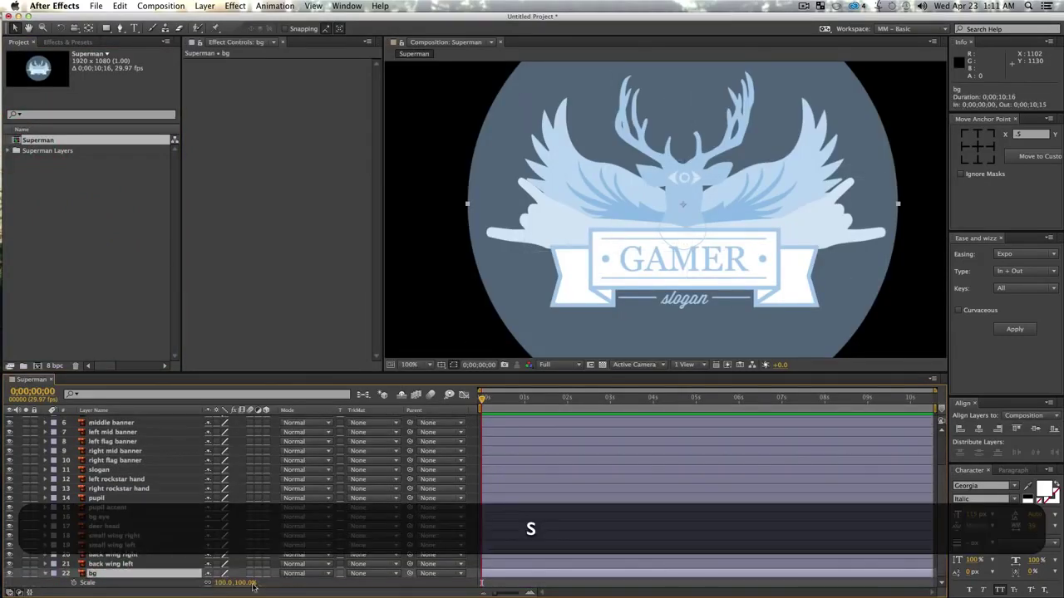
left_click_drag(225, 582, 369, 579)
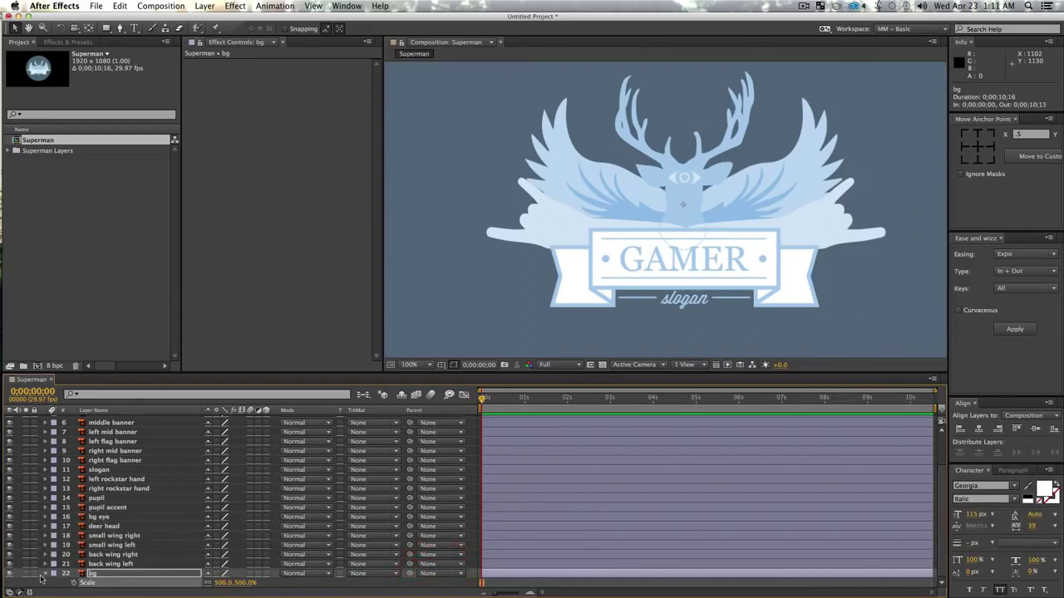
left_click(35, 575)
left_click(75, 263)
scroll(128, 470, "up", 3)
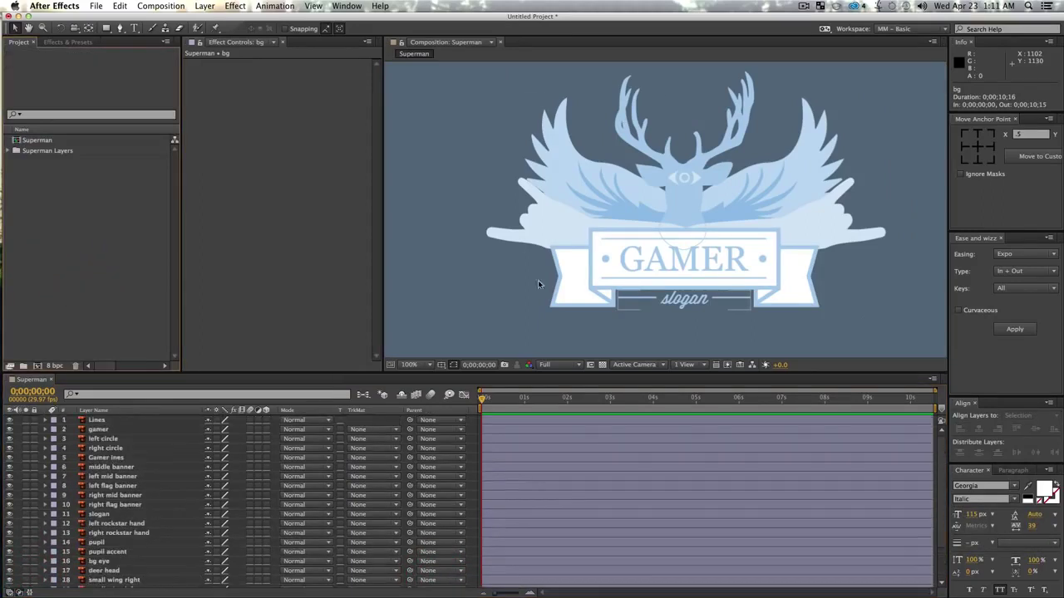
- Hide all layers except the locked bg and clear the selection
scroll(132, 519, "down", 3)
left_click(118, 526)
key("super+a")
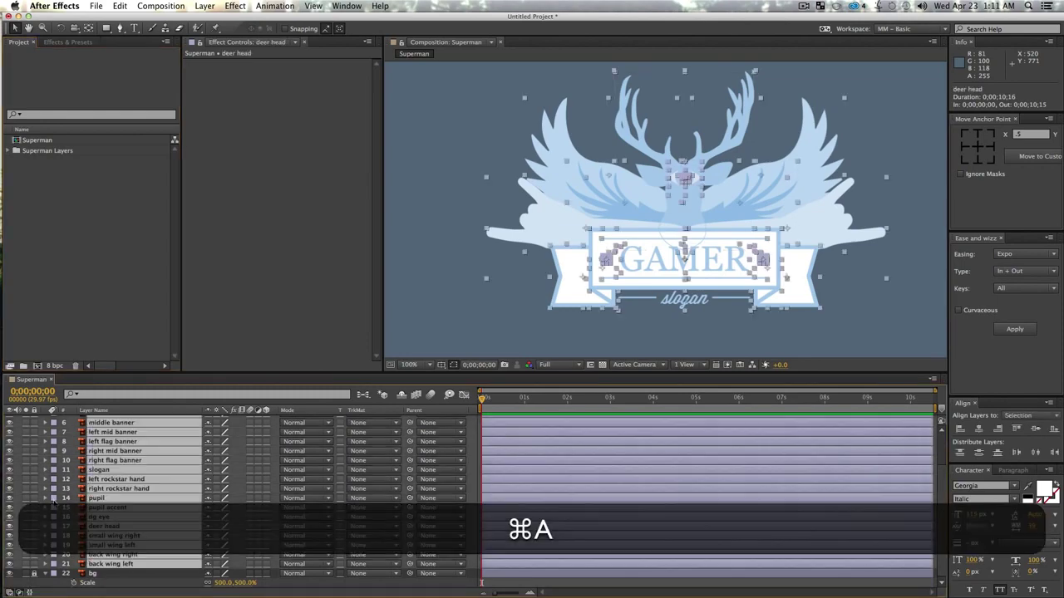
left_click(10, 491)
key("F2")
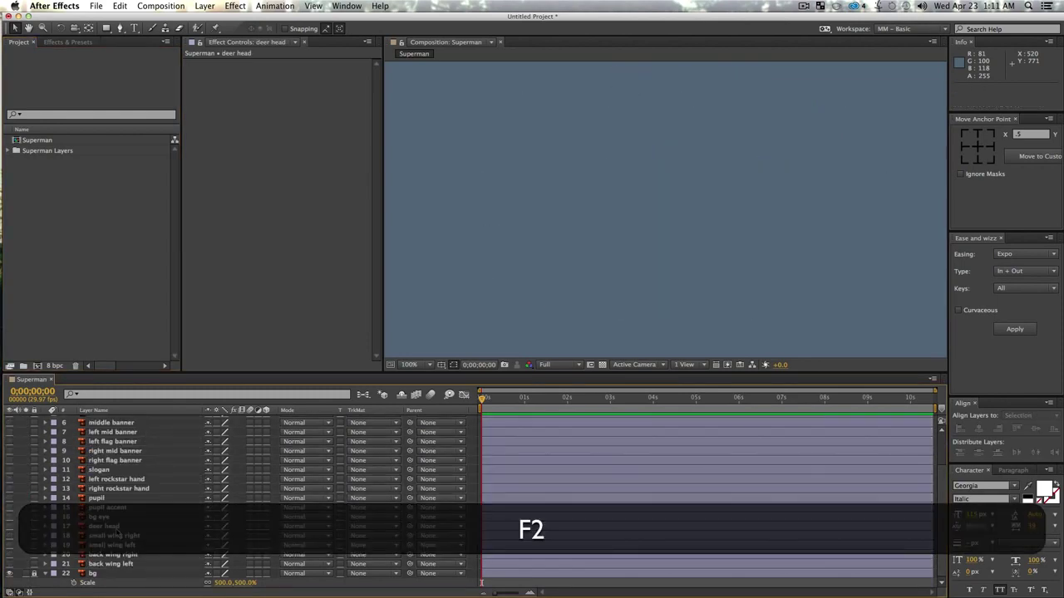
- Make the deer head, bg eye, pupil accent, pupil and Lines layers visible together
left_click(107, 527)
left_click(101, 517, "shift+super")
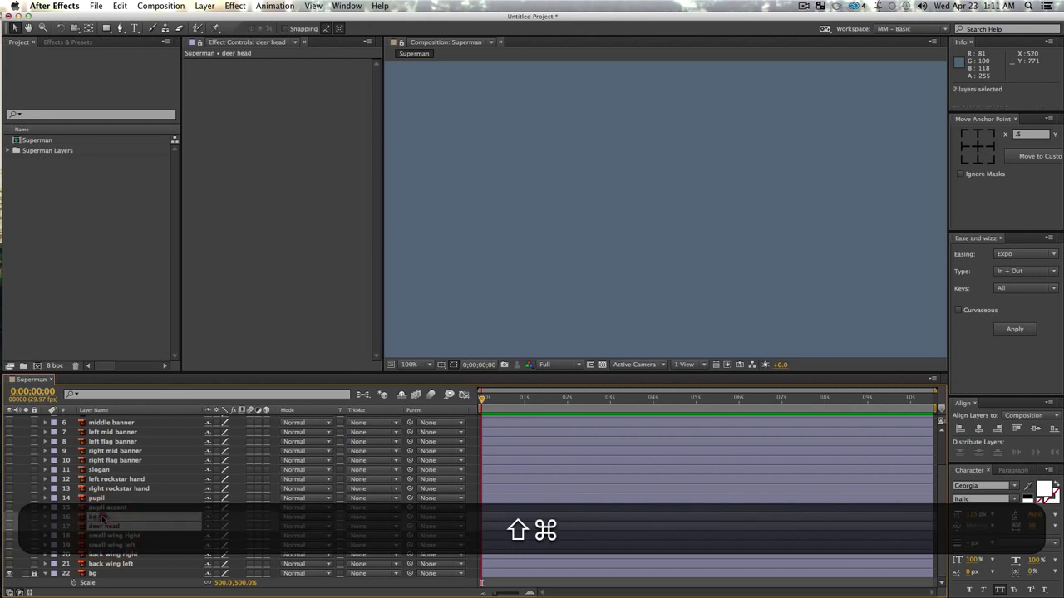
left_click(100, 507, "super")
left_click(98, 498, "super")
scroll(98, 482, "up", 3)
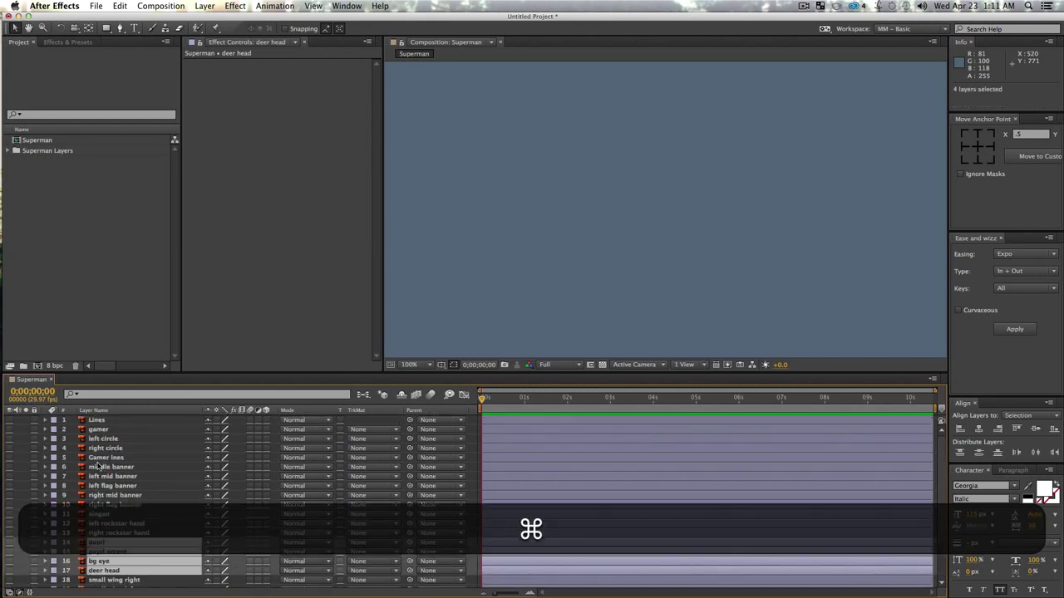
left_click(96, 421, "super")
left_click(9, 420)
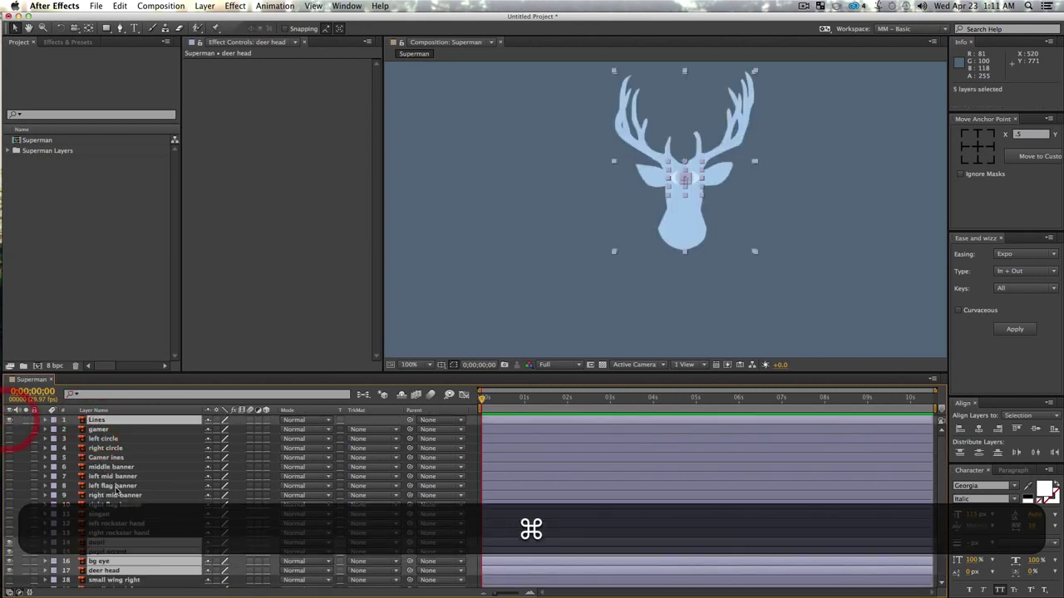
- Deselect the layers and examine the deer head closely in the composition view
left_click(809, 259)
key("z")
left_click(691, 197)
key("space")
left_click_drag(753, 169, 751, 233)
key("alt+z")
left_click(674, 244, "alt")
key("v")
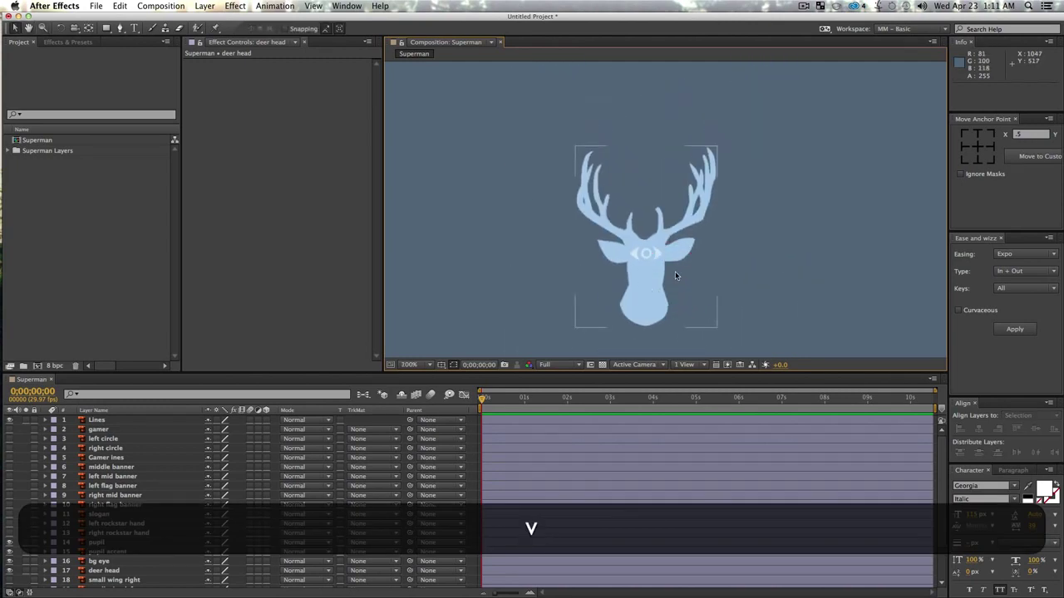
left_click_drag(681, 263, 679, 227)
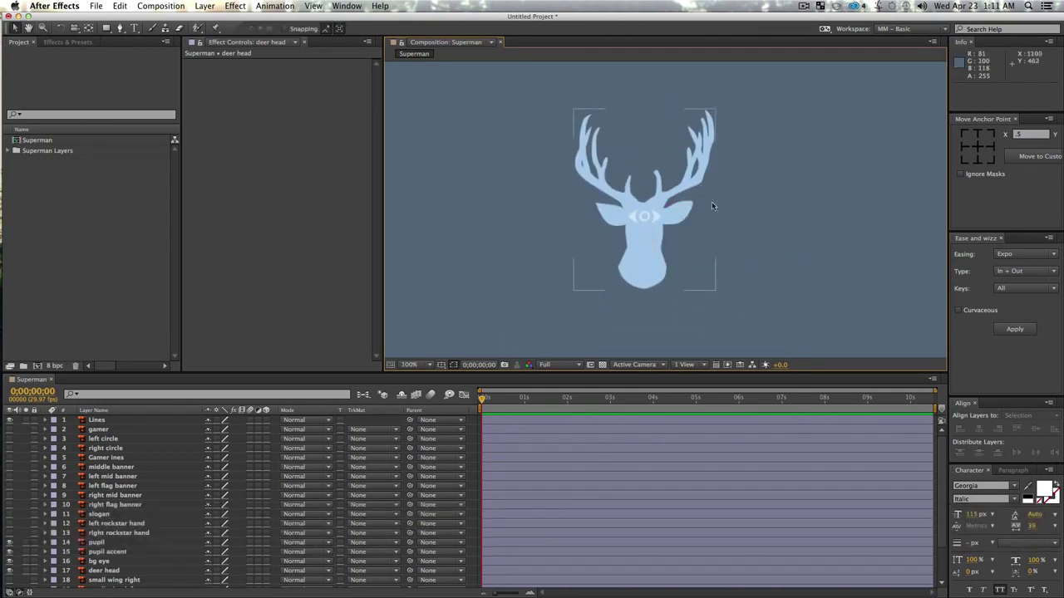
left_click(655, 131)
- Hide the pupil, pupil accent, bg eye and deer head layers, leaving only the Lines outline over the background
scroll(66, 523, "down", 3)
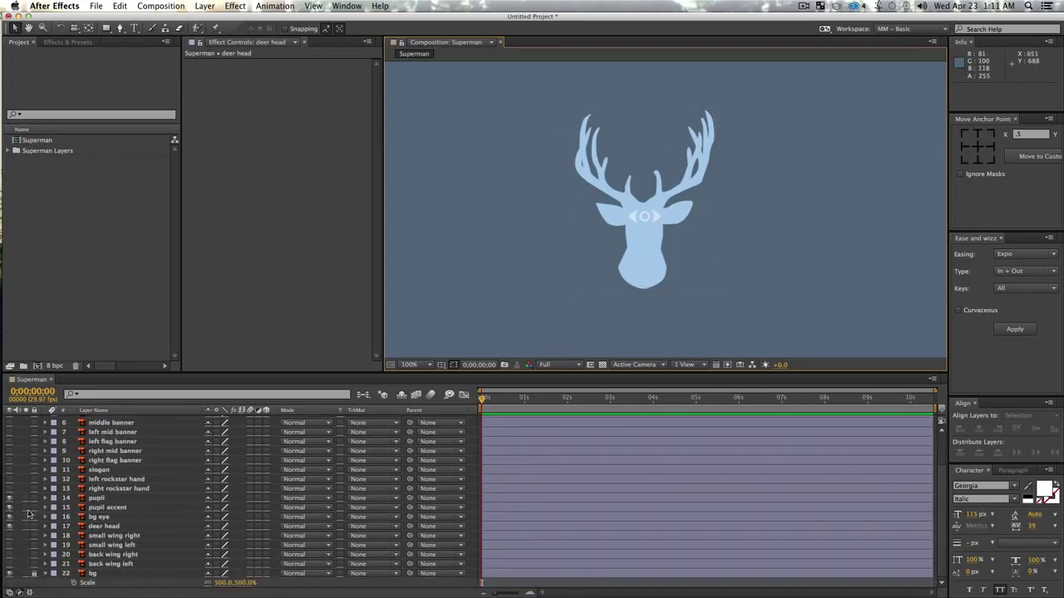
left_click(9, 499)
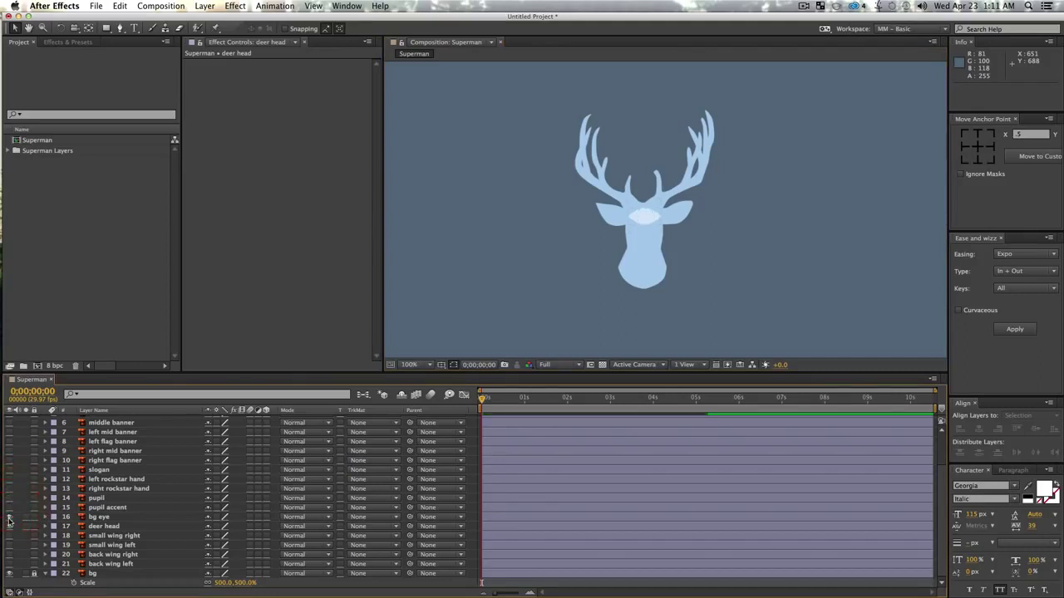
left_click(9, 508)
left_click(106, 527)
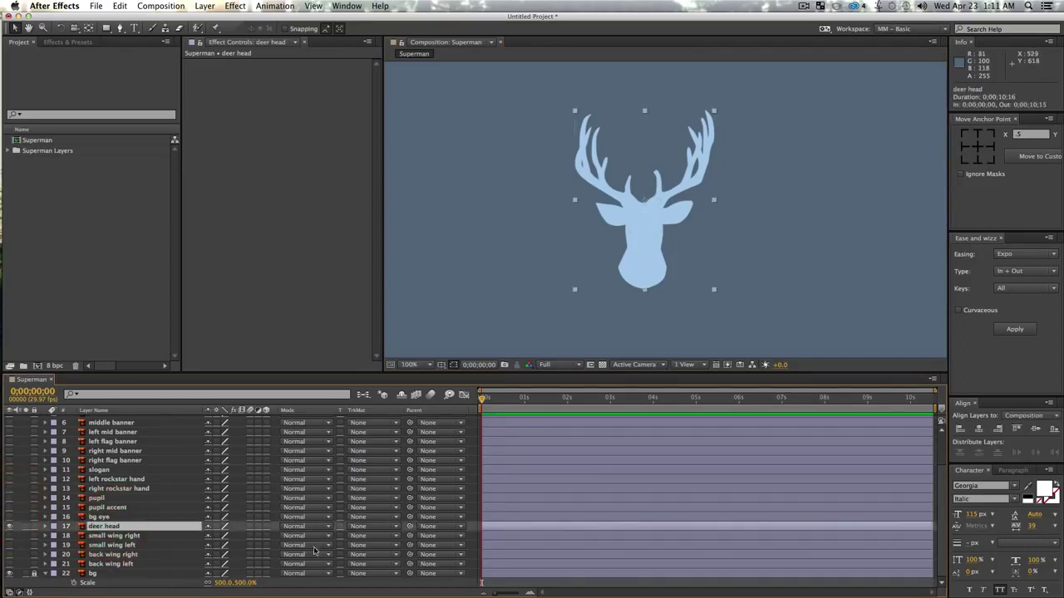
scroll(166, 448, "up", 3)
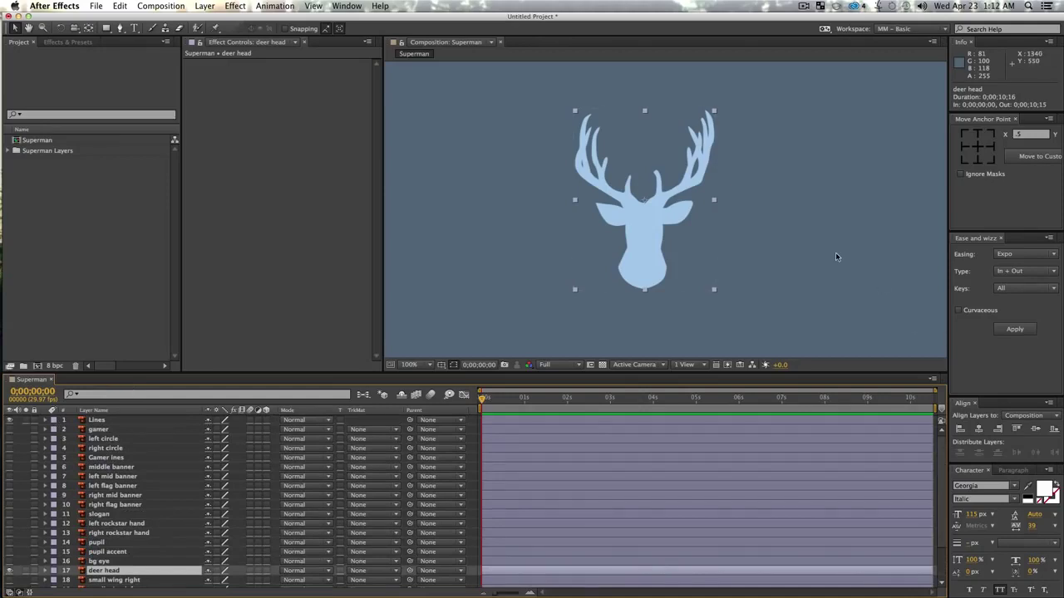
left_click(8, 570)
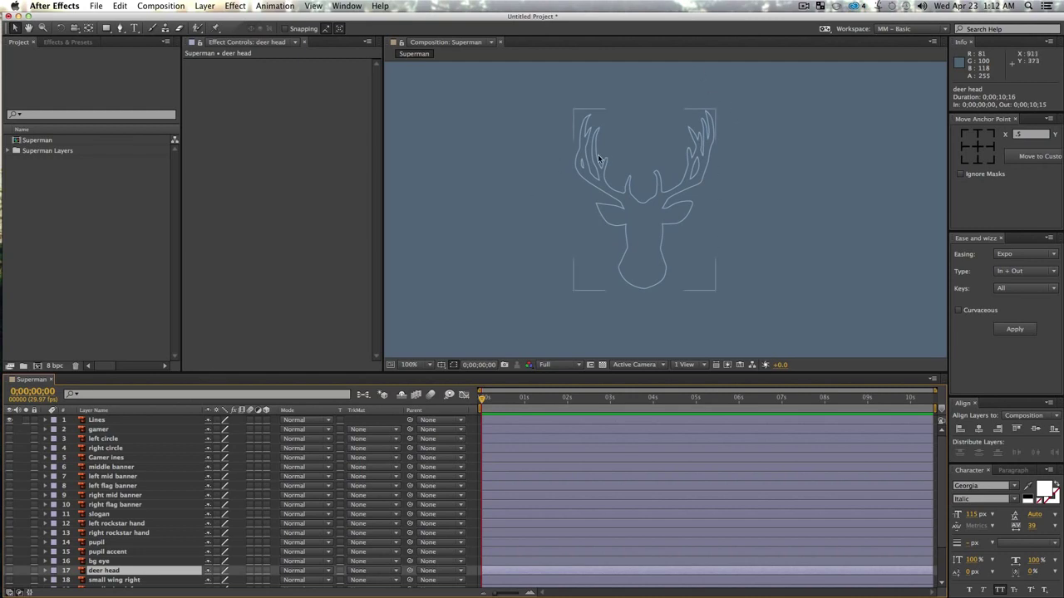
- Create a shape layer from the Lines vector layer and delete the original Lines layer
scroll(835, 147, "down", 2)
key("z")
left_click(664, 202)
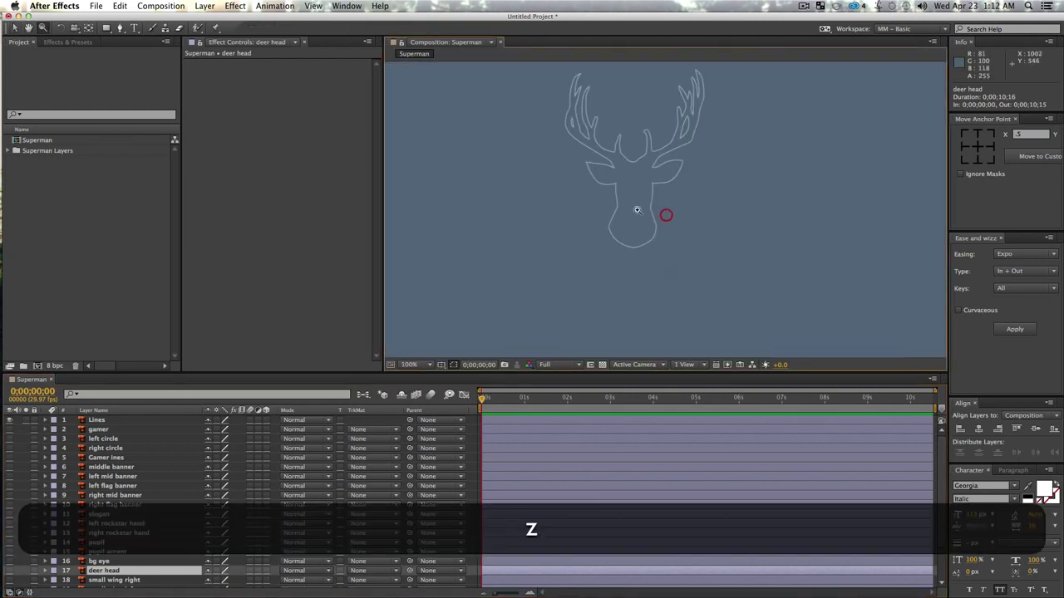
key("v")
left_click(636, 249)
left_click(93, 420)
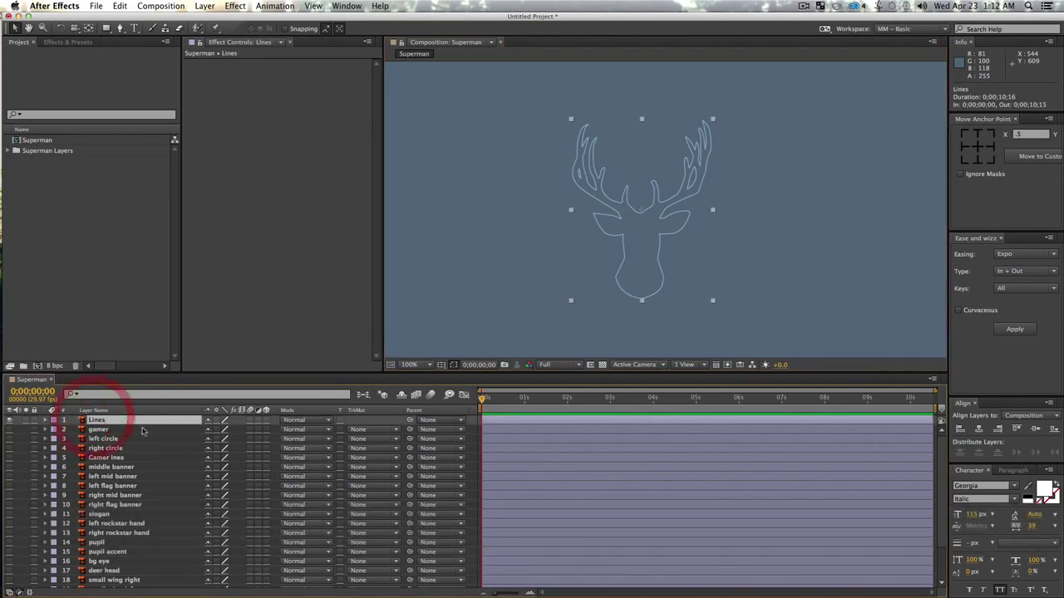
key("super")
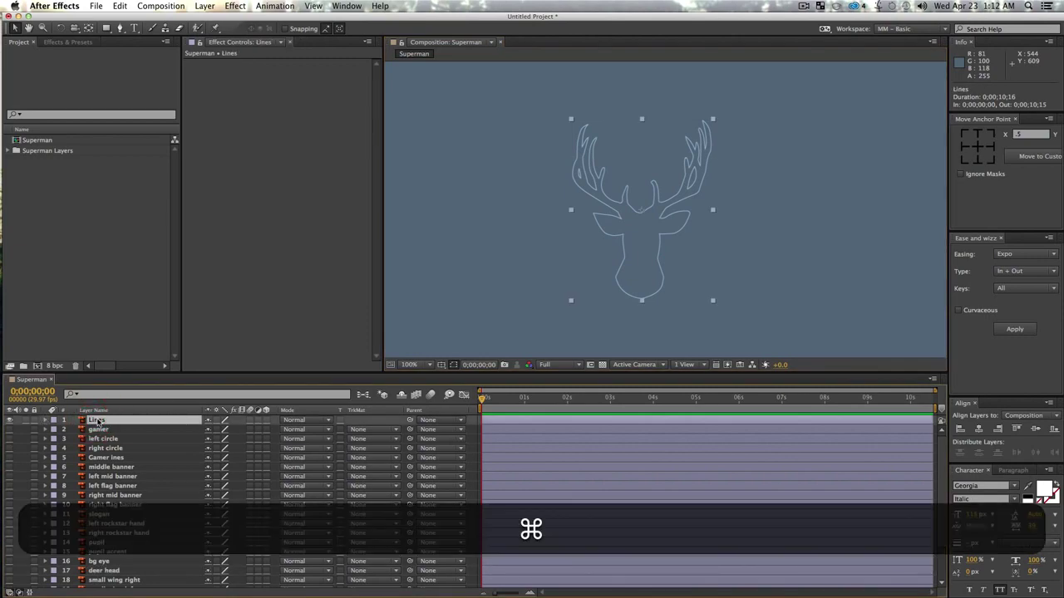
right_click(97, 422)
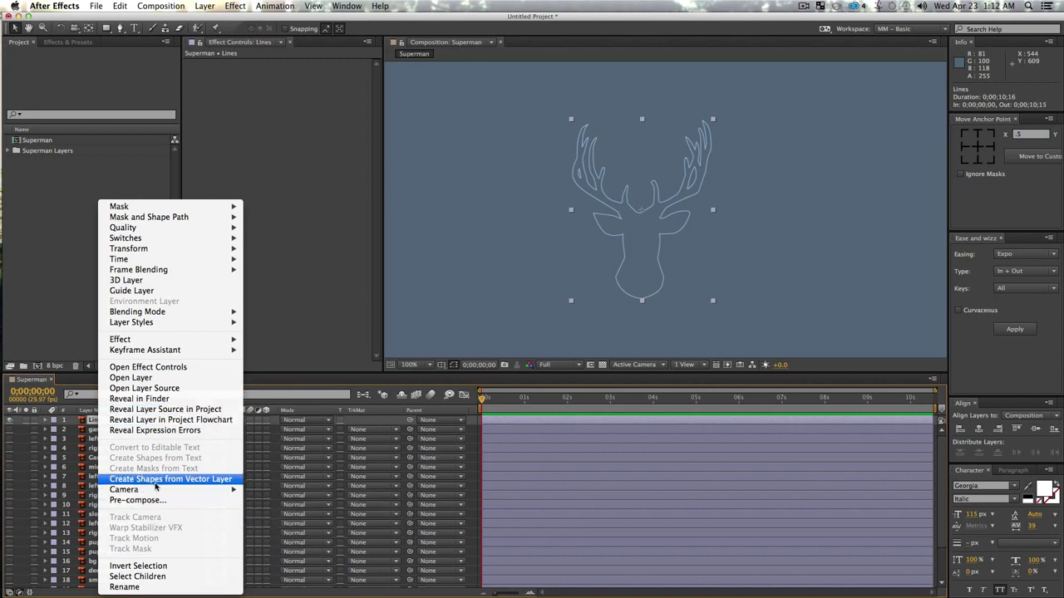
left_click(156, 480)
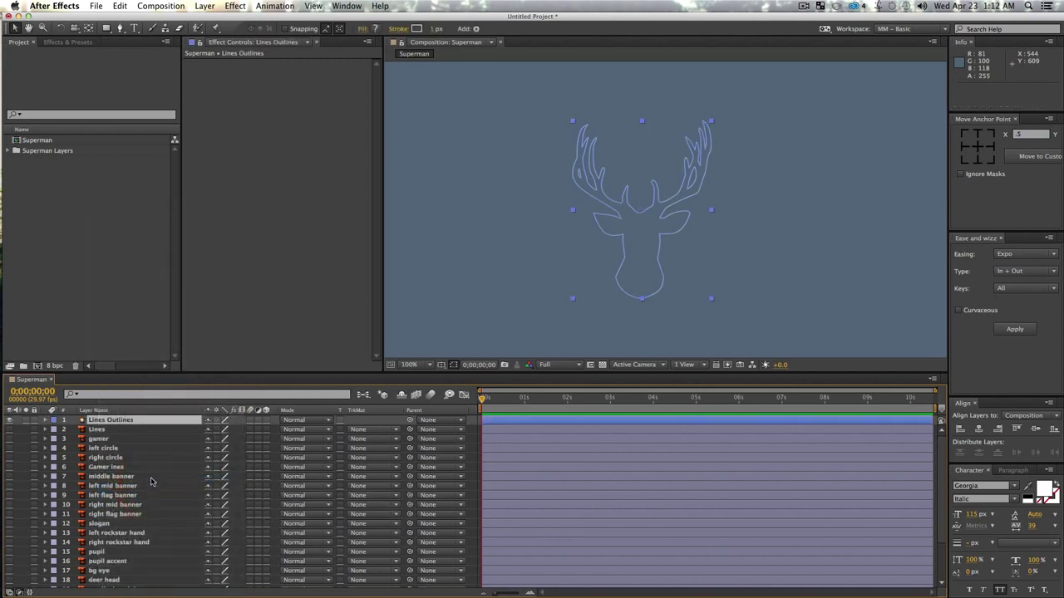
left_click(97, 428)
key("Delete")
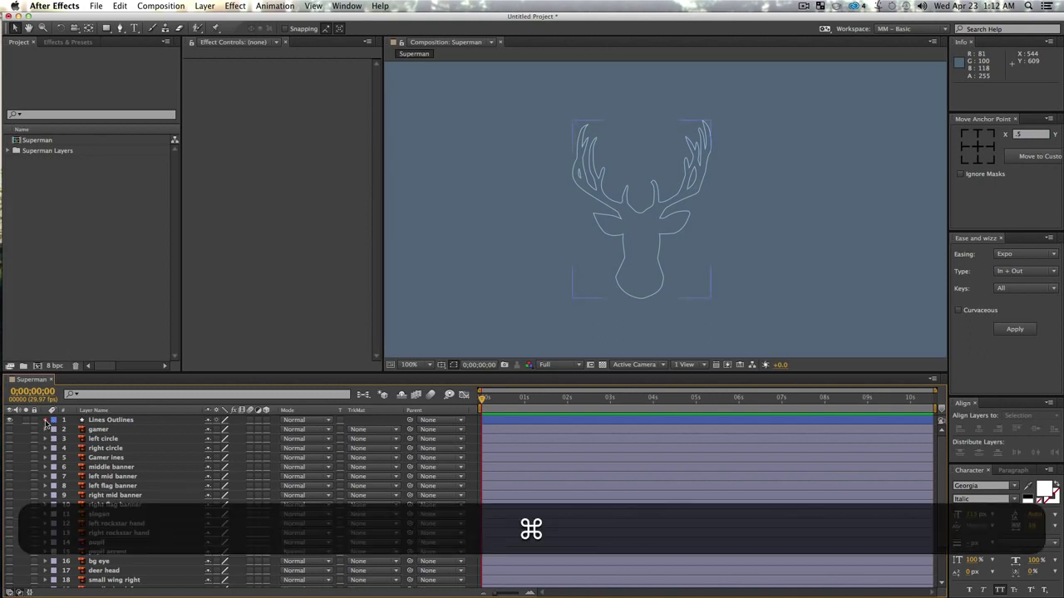
- Add Trim Paths to the contents of the Lines Outlines layer and expand its properties
left_click(46, 422, "super")
left_click(271, 430)
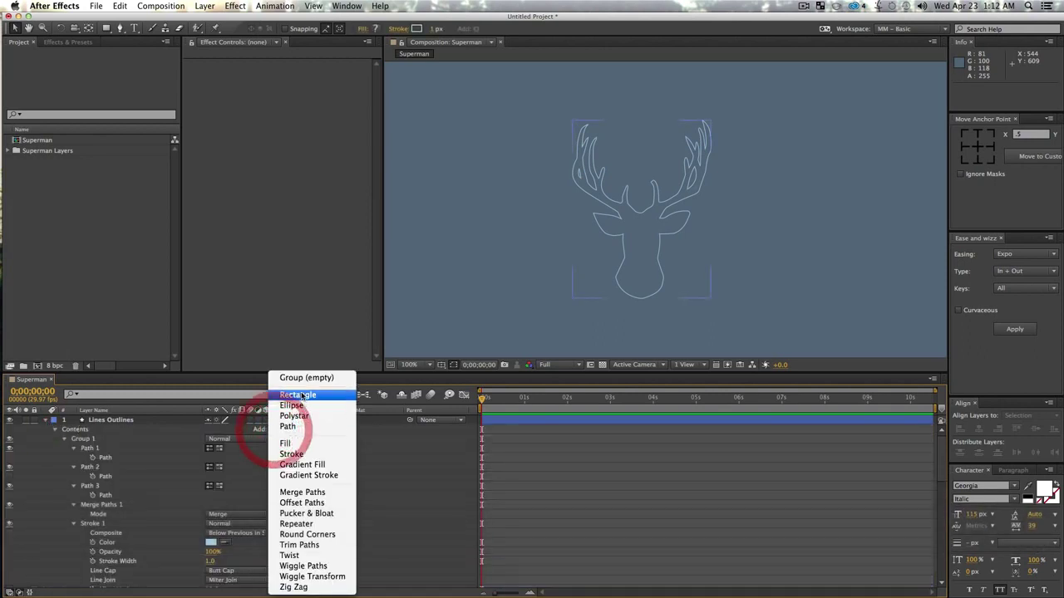
left_click(301, 545)
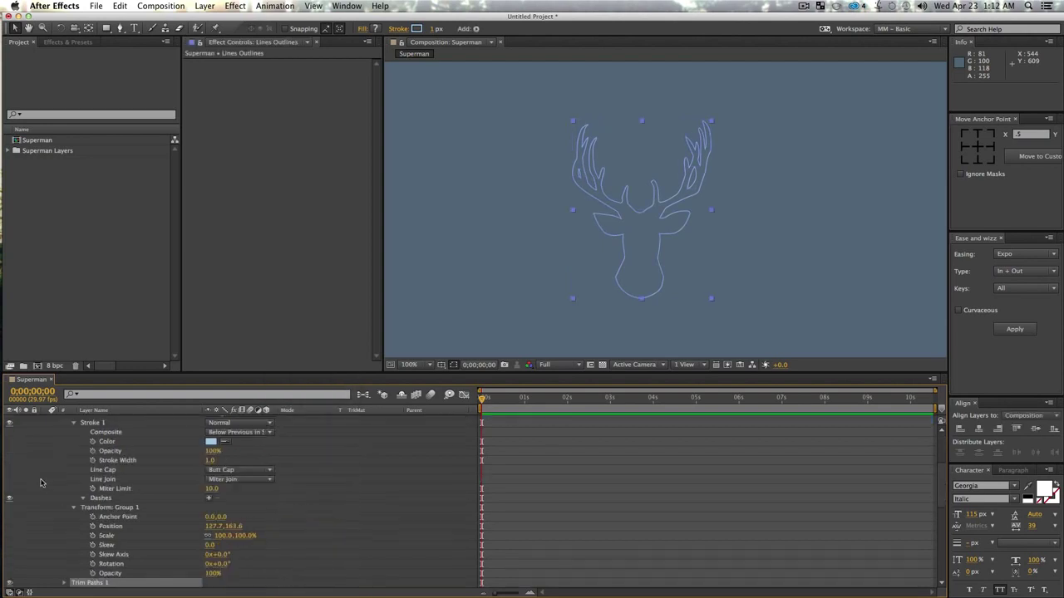
left_click(65, 584)
scroll(75, 557, "down", 5)
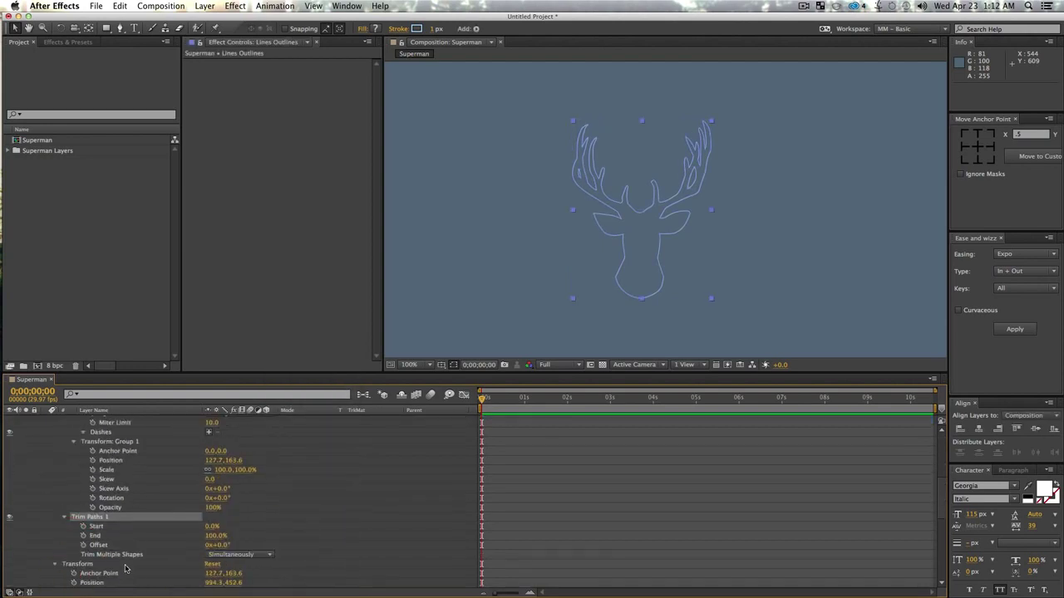
- Set keyframes for Trim Paths Offset, End and Start at 0;00;00;00 and show only the keyframed properties of Lines Outlines
left_click(83, 536)
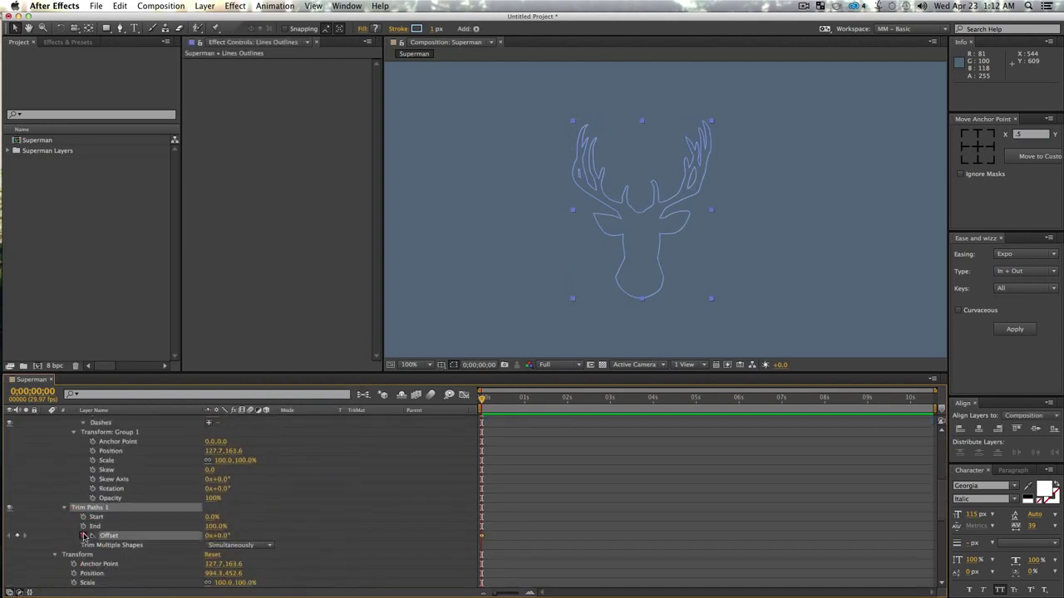
left_click(82, 526)
left_click(82, 517)
scroll(130, 521, "up", 10)
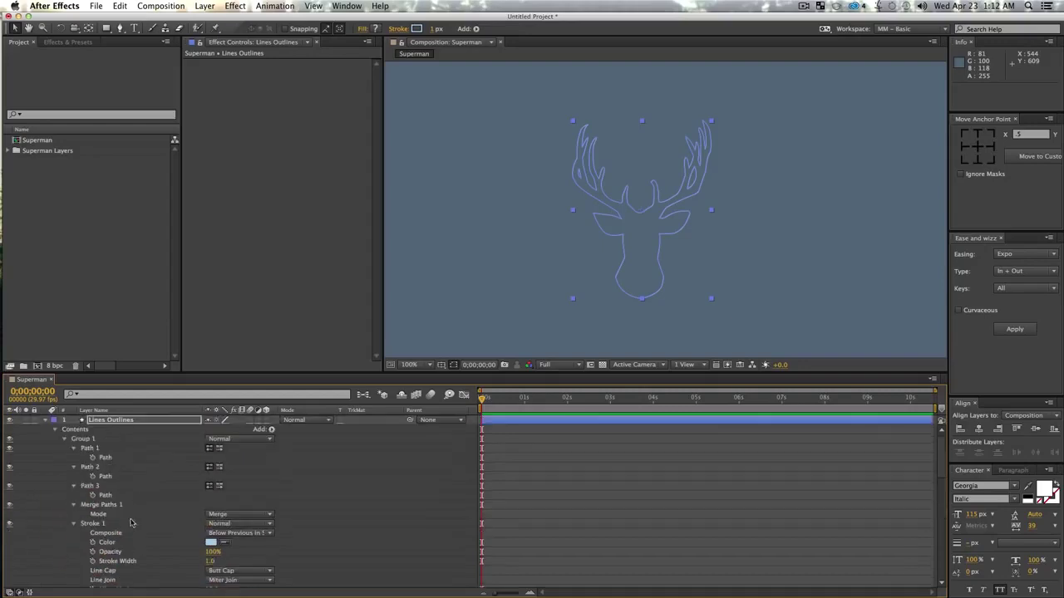
left_click(108, 421)
key("u")
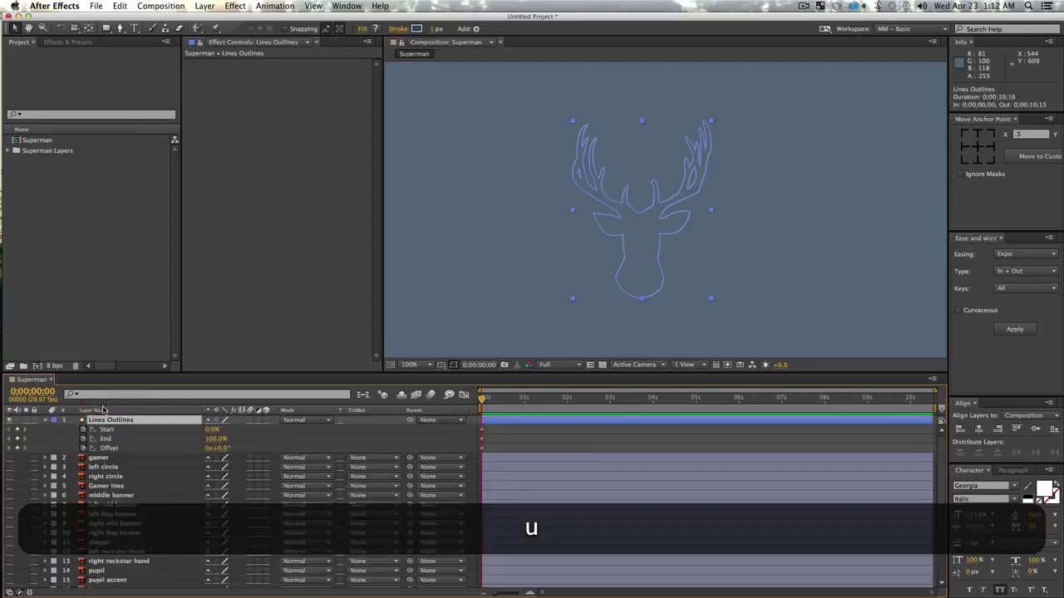
- Shift the Start, End and Offset keyframes of Lines Outlines together to about a third of a second
mouse_move(485, 400)
left_mouse_down()
mouse_move(556, 400)
mouse_move(482, 400)
left_mouse_up()
left_click_drag(481, 452, 495, 432)
left_click(526, 429)
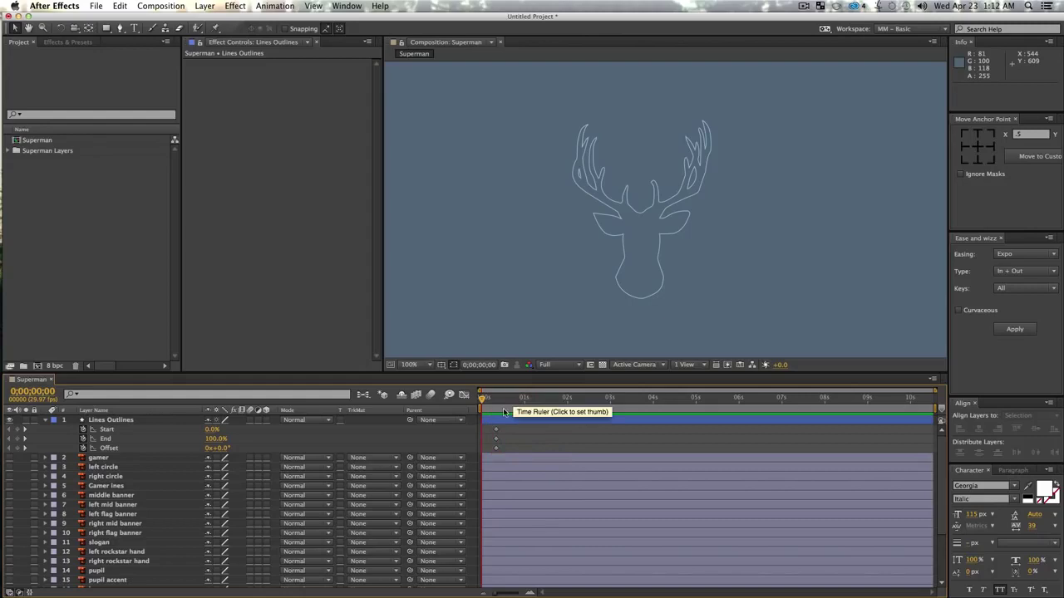
- Set the Trim Paths Start and End of Lines Outlines to 50% at 0;00;00;29
mouse_move(507, 404)
left_mouse_down()
mouse_move(488, 404)
mouse_move(524, 413)
left_mouse_up()
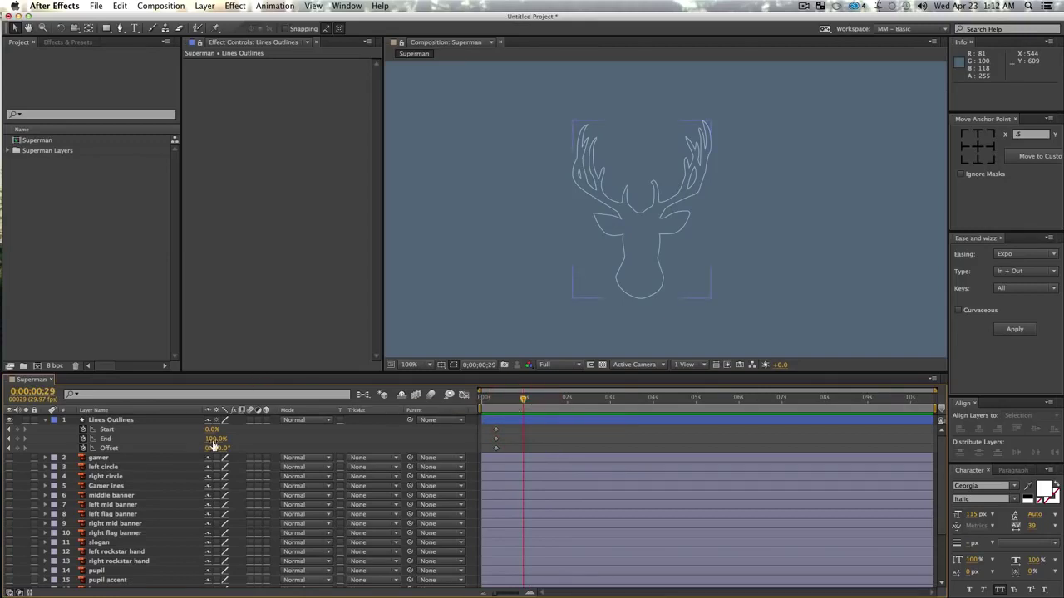
left_click_drag(215, 443, 208, 443)
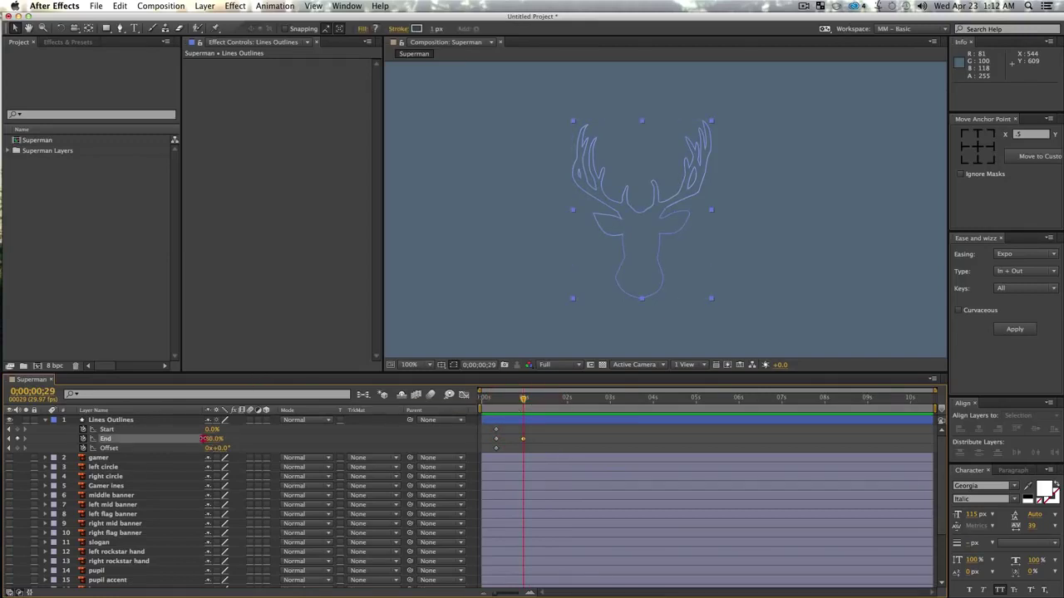
scroll(197, 439, "down", 1)
left_click(215, 439)
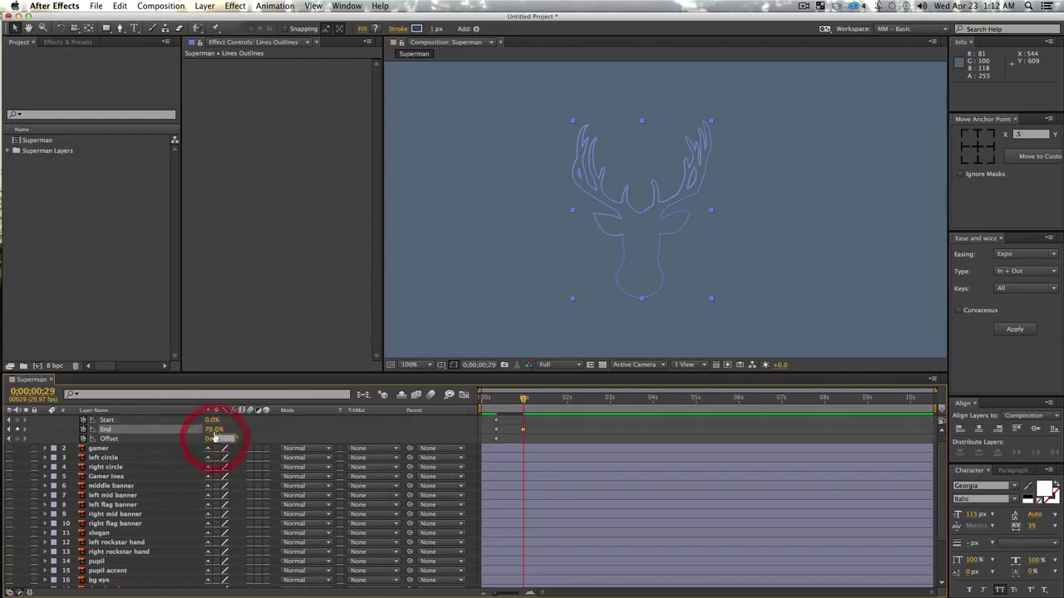
left_click(212, 422)
type("5")
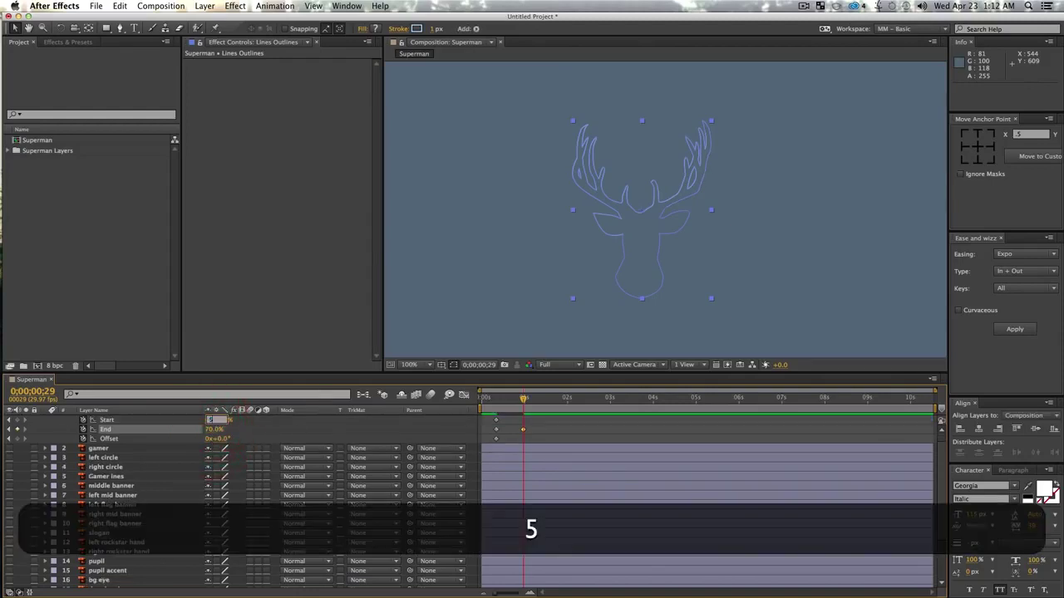
type("0")
key("Tab")
type("50")
key("Tab")
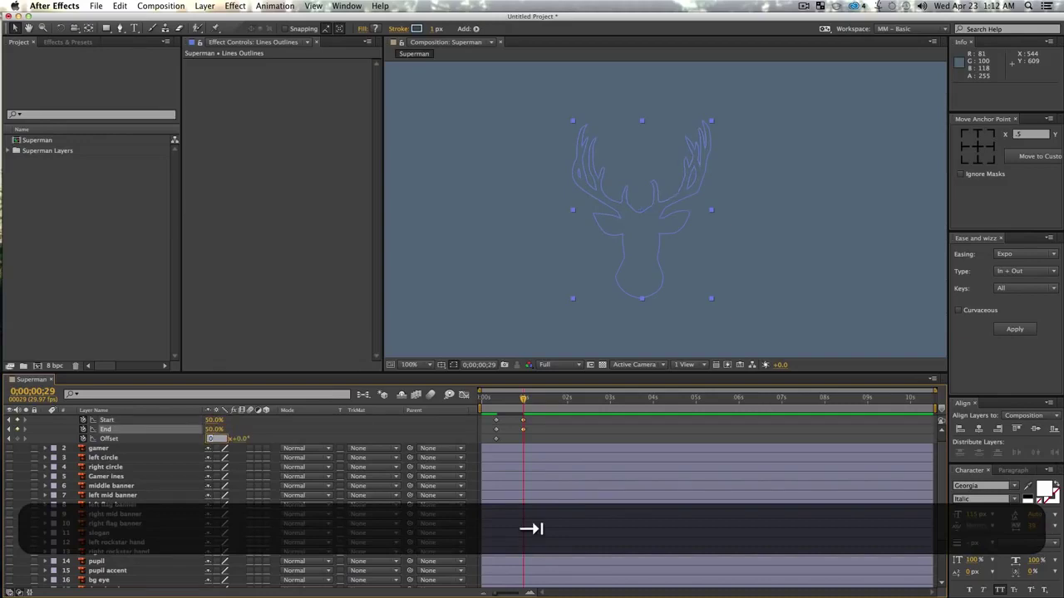
- Move the original Start, End and Offset keyframes together to 0;00;01;26 and preview the outline drawing on
left_click(579, 441)
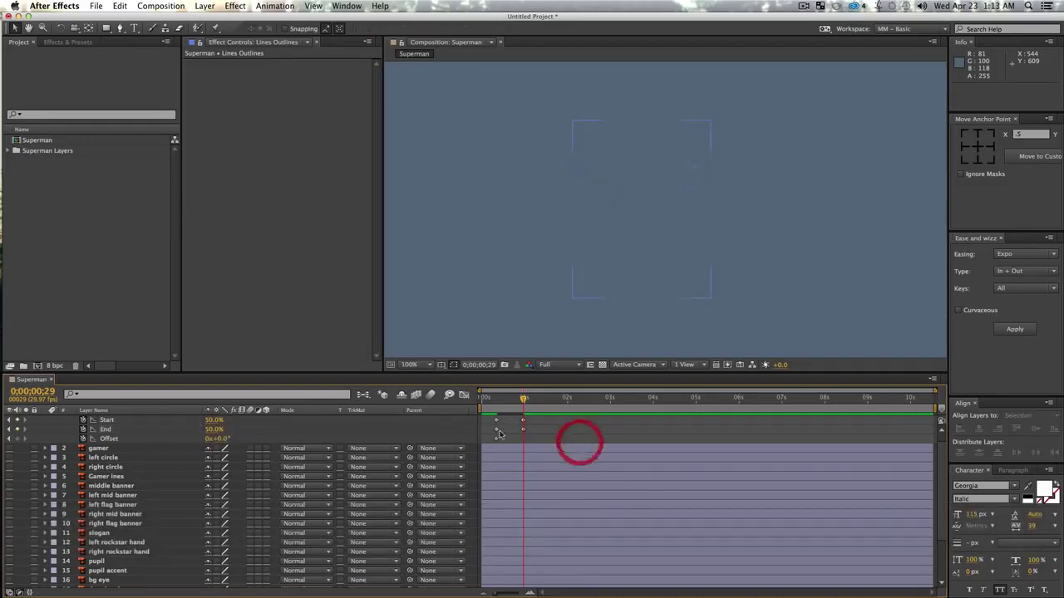
left_click_drag(502, 444, 561, 421)
left_click(521, 398)
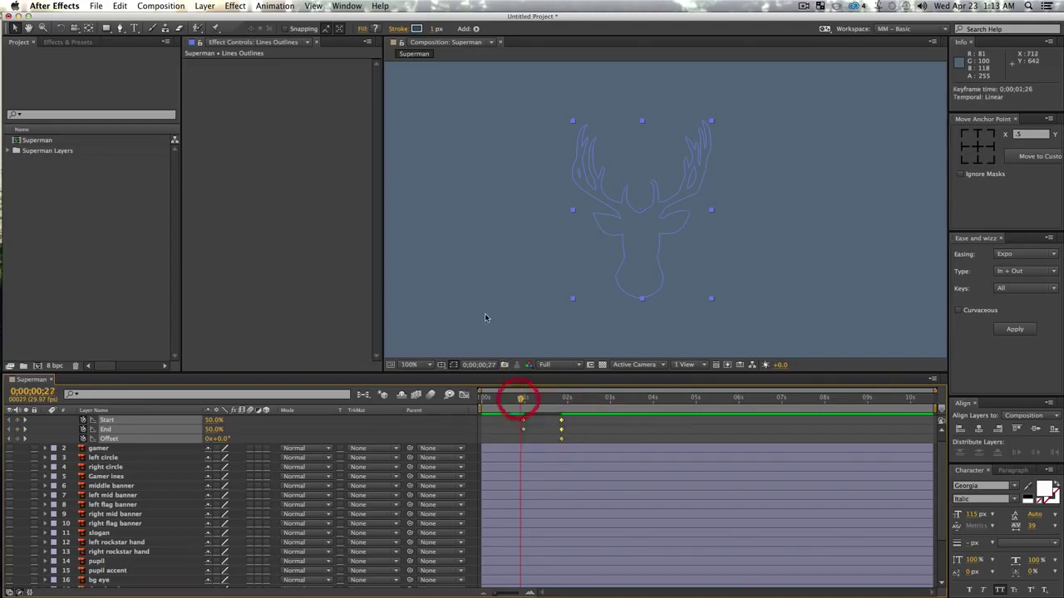
key("F2")
key("space")
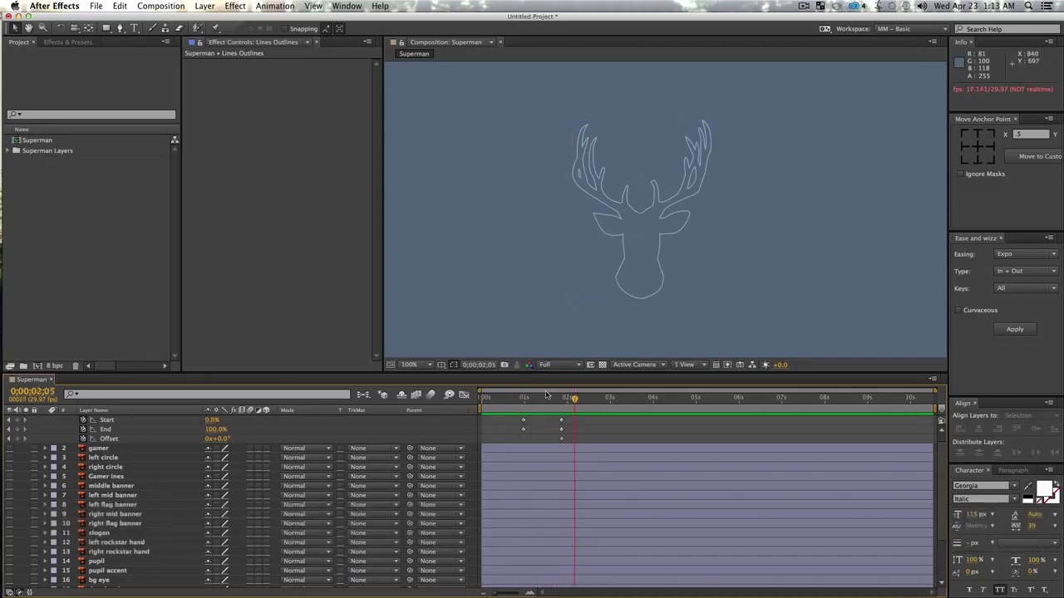
- Remove the Trim Paths Offset keyframes, set Offset to -13° so the line grows evenly from the center, and preview it
left_click_drag(545, 398, 529, 405)
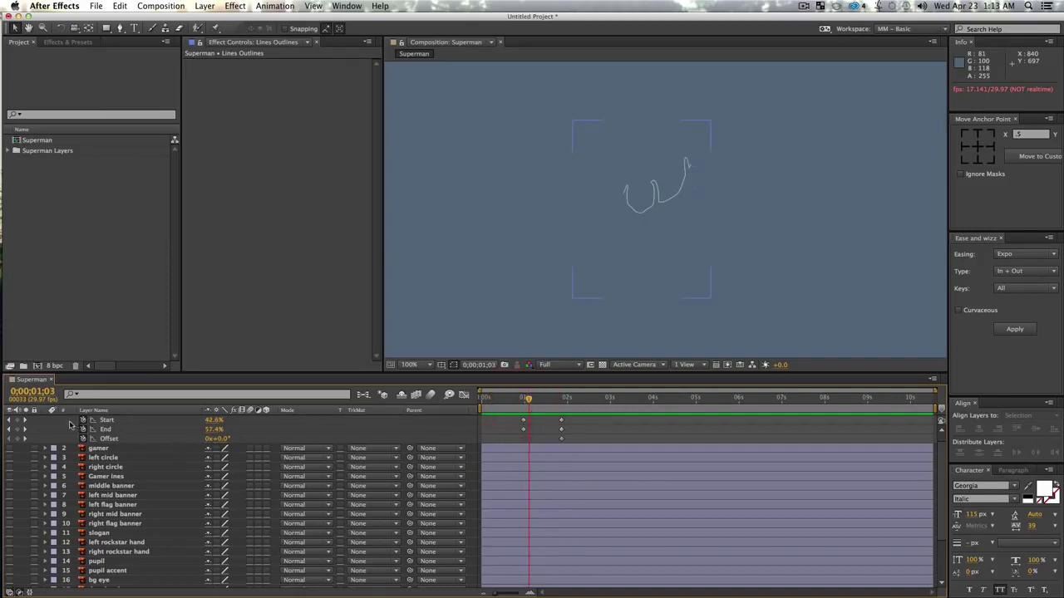
left_click(83, 438)
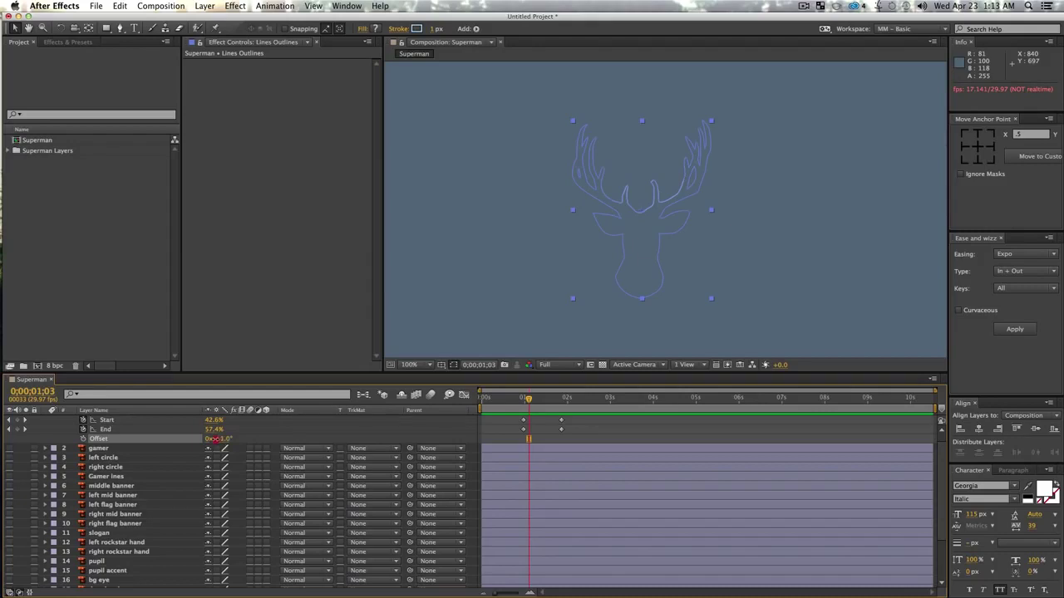
left_click_drag(215, 439, 217, 439)
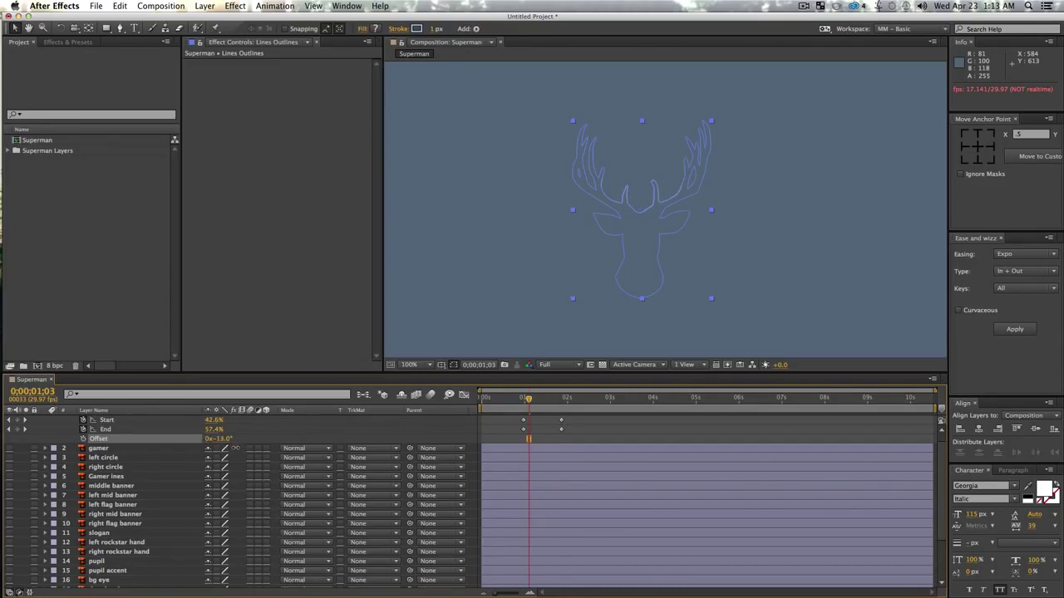
left_click(231, 441)
left_click(776, 266)
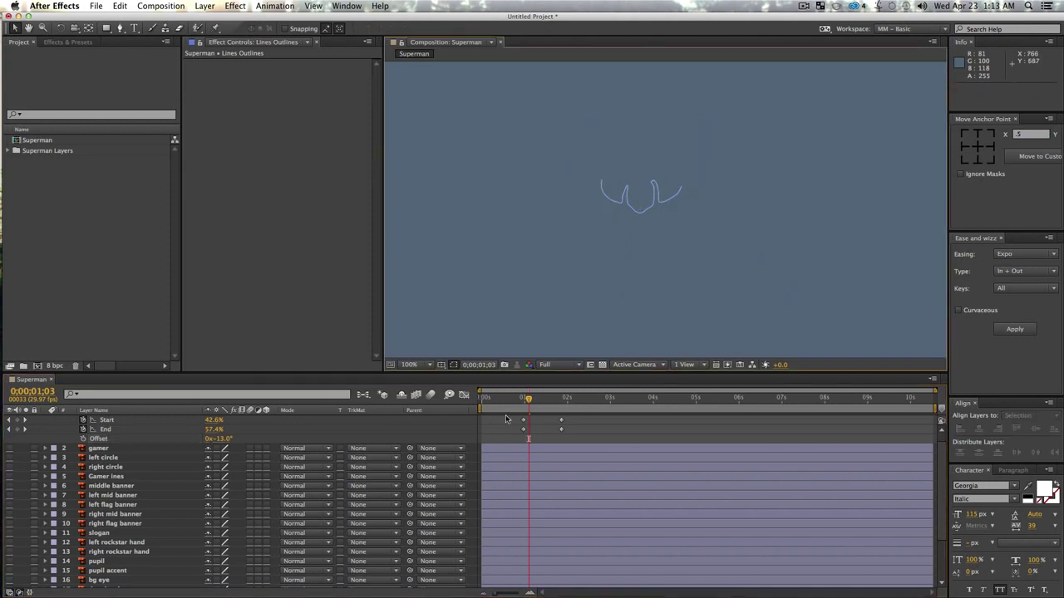
key("KP_0")
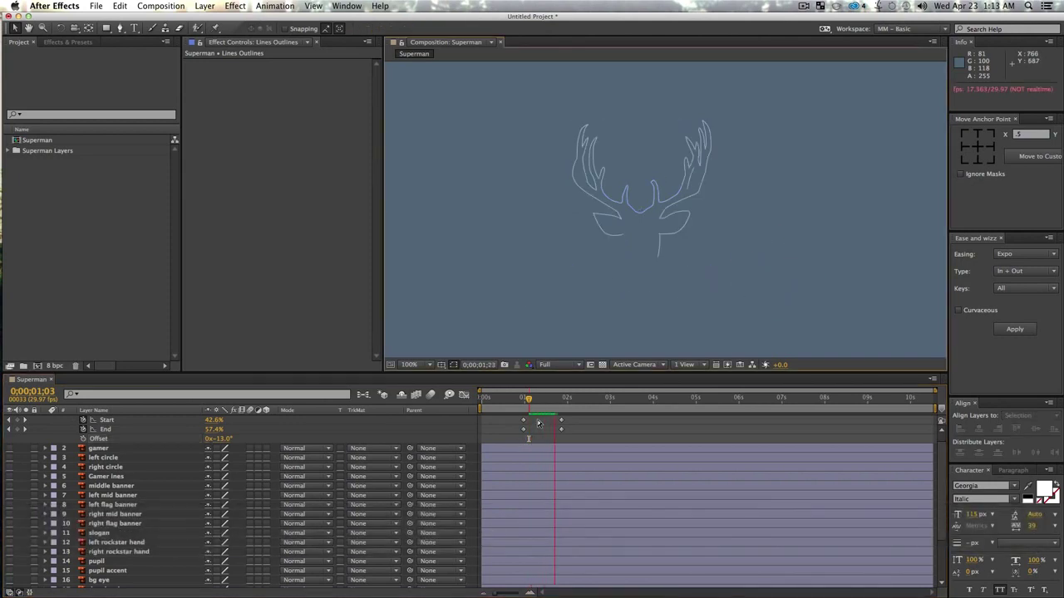
key("space")
- Expand all properties of Lines Outlines, add a dash to Stroke 1, and check the outline at 0;00;02;19
left_click_drag(566, 409, 523, 411)
left_click(183, 435)
scroll(182, 435, "down", 3)
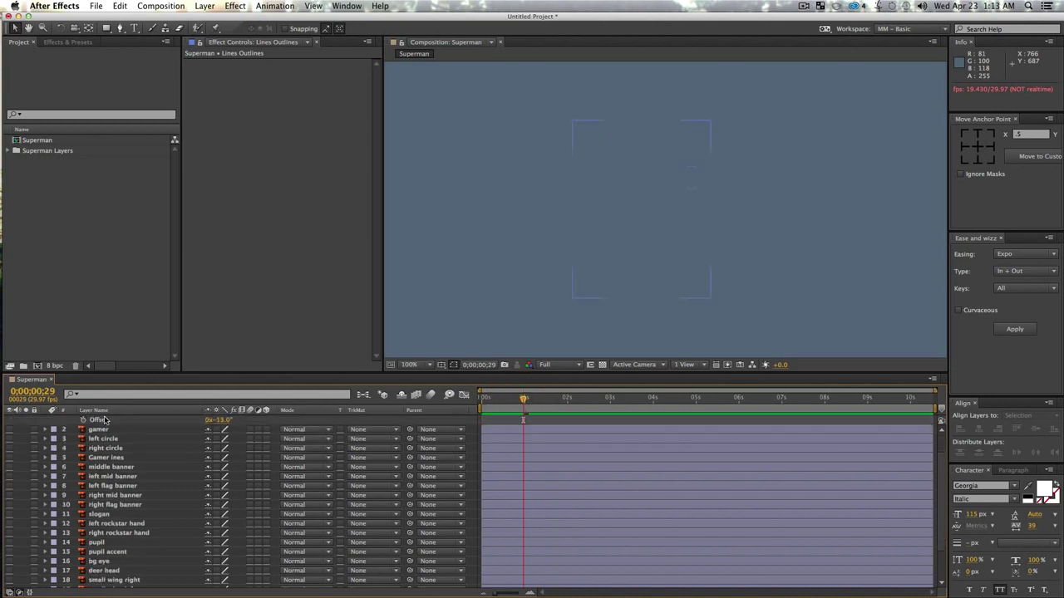
scroll(167, 434, "up", 3)
left_click(102, 422)
scroll(45, 421, "down", 5)
key("u")
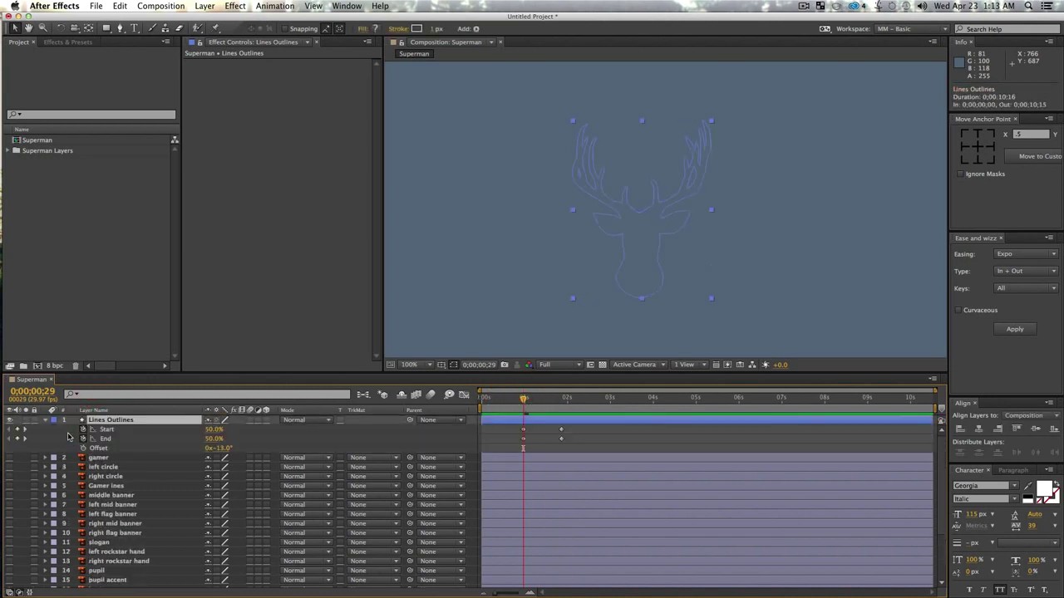
left_click(46, 421, "super")
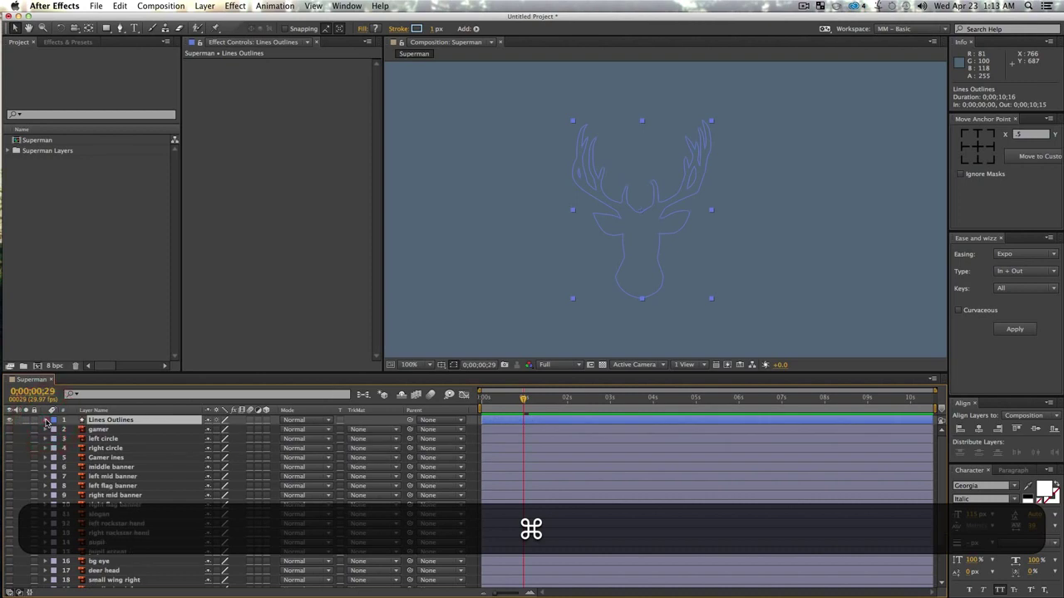
left_click(46, 422, "super")
scroll(171, 502, "down", 4)
scroll(171, 502, "down", 2)
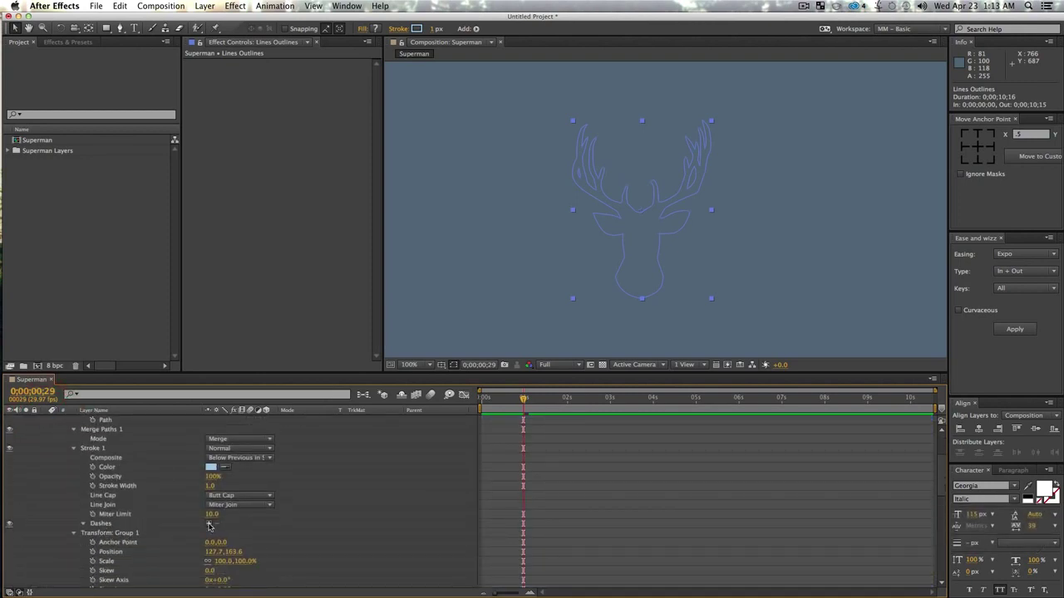
left_click(209, 523)
left_click(759, 254)
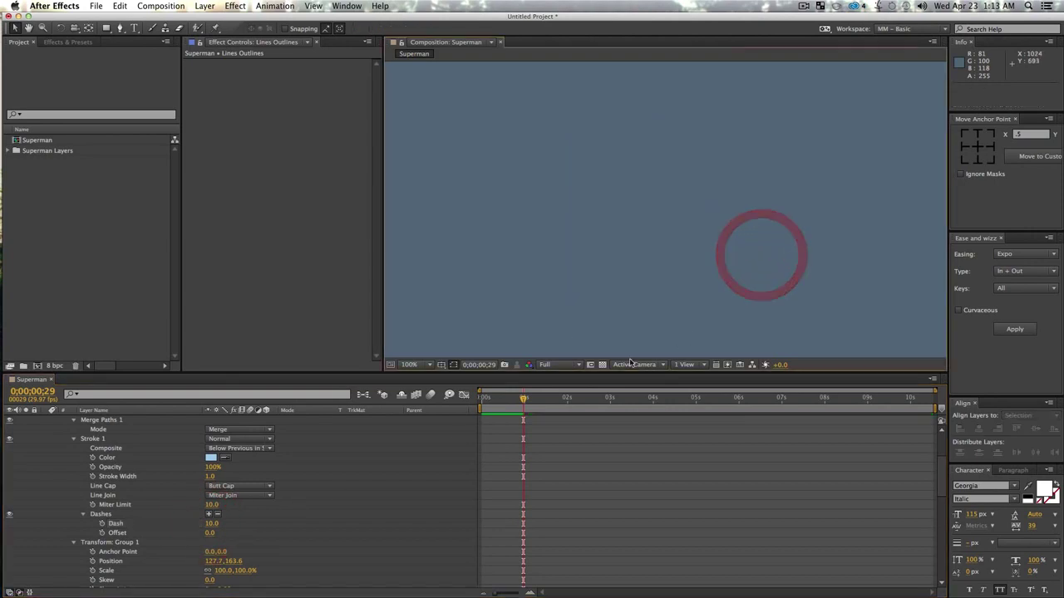
left_click(594, 399)
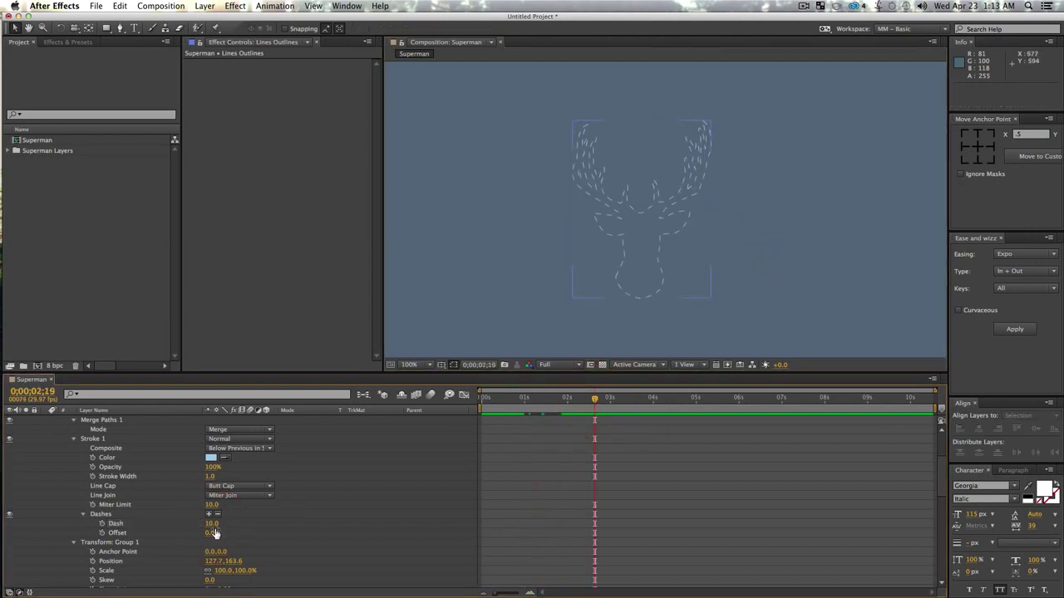
- Set the Dash length of Stroke 1 to 3
left_click(335, 509)
left_click_drag(214, 525, 613, 526)
left_click_drag(214, 526, 203, 527)
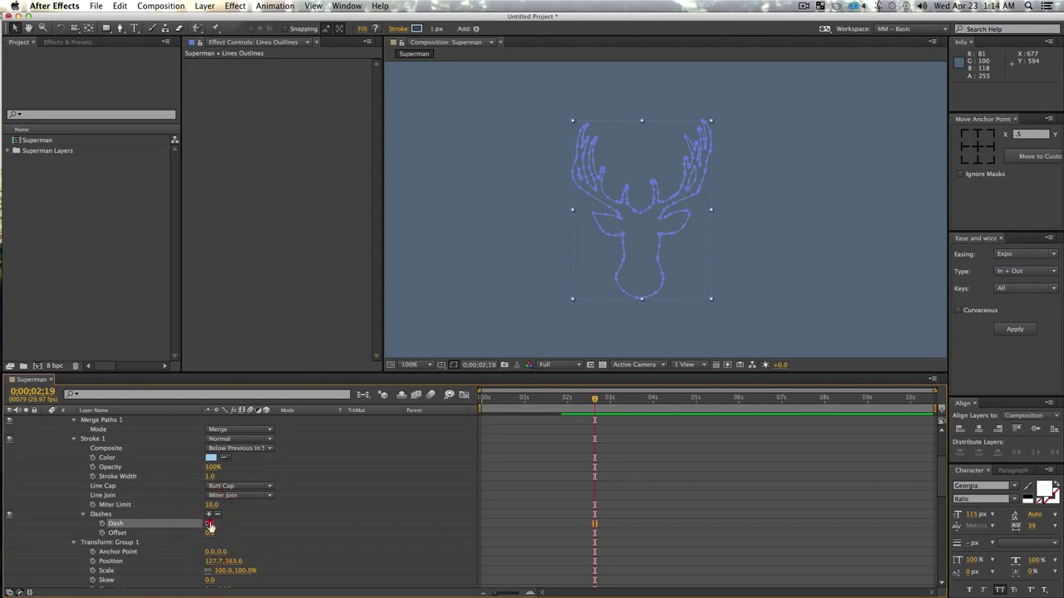
left_click_drag(210, 526, 628, 514)
left_click(629, 514)
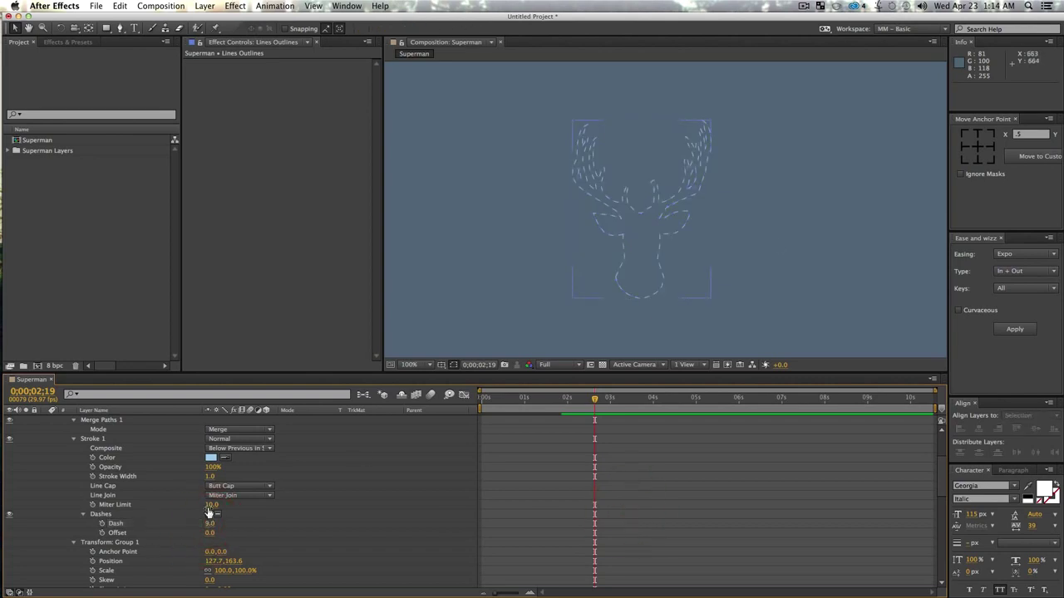
type("3")
left_click(731, 491)
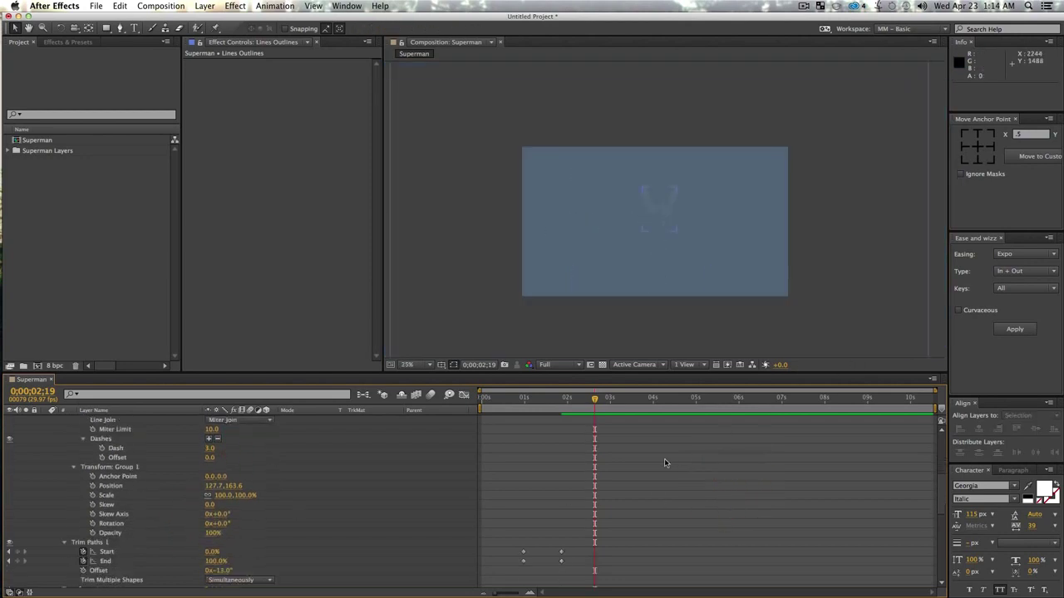
- Center the deer head at 100% and preview the dashed outline animation from 0;00;00;21
key("z")
left_click(665, 214)
left_click(610, 266)
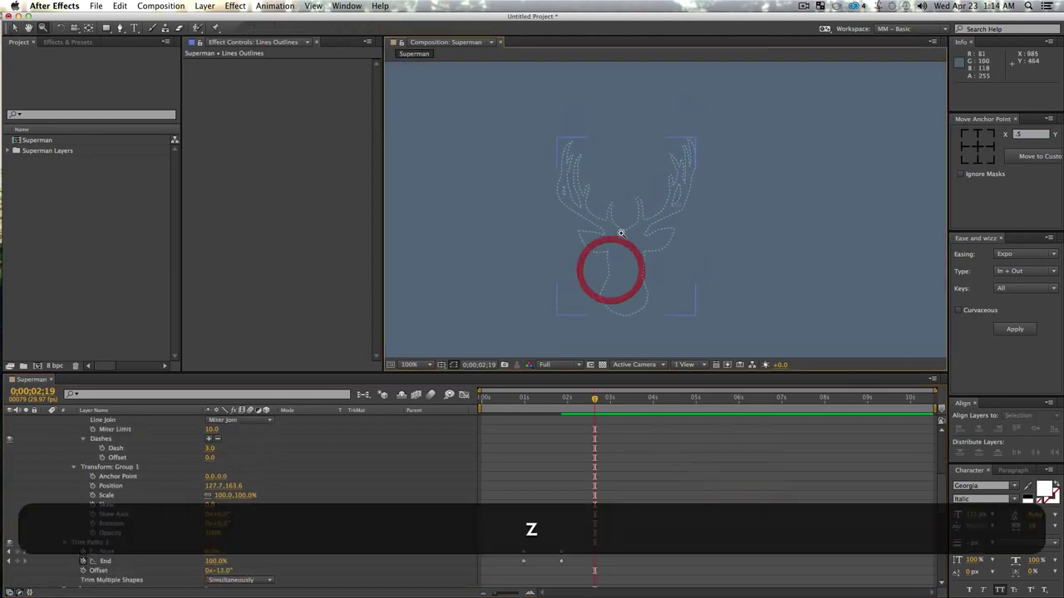
key("v")
left_click(511, 398)
key("KP_0")
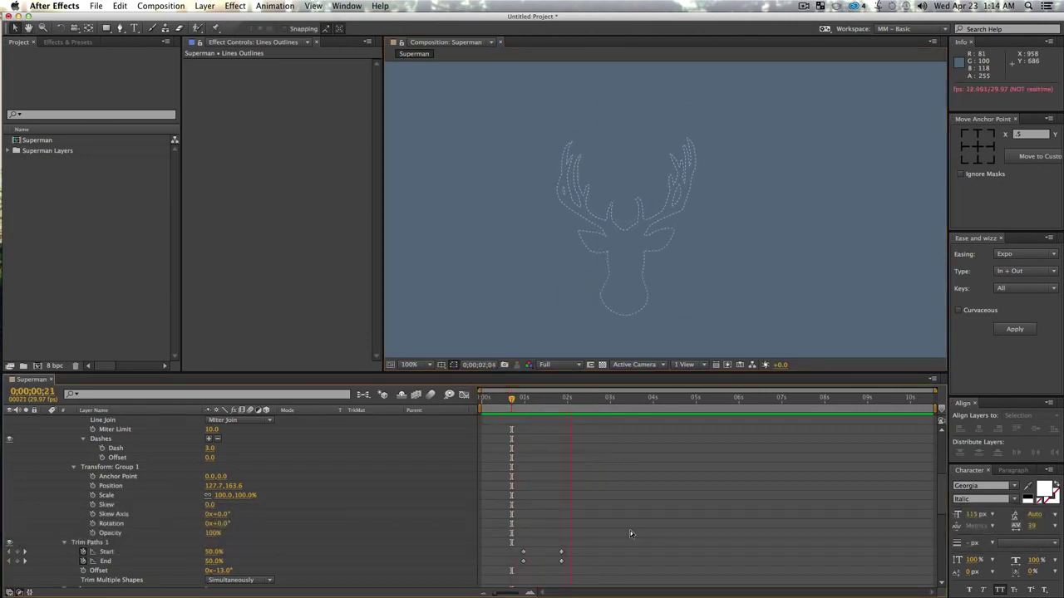
key("space")
left_click_drag(499, 398, 583, 441)
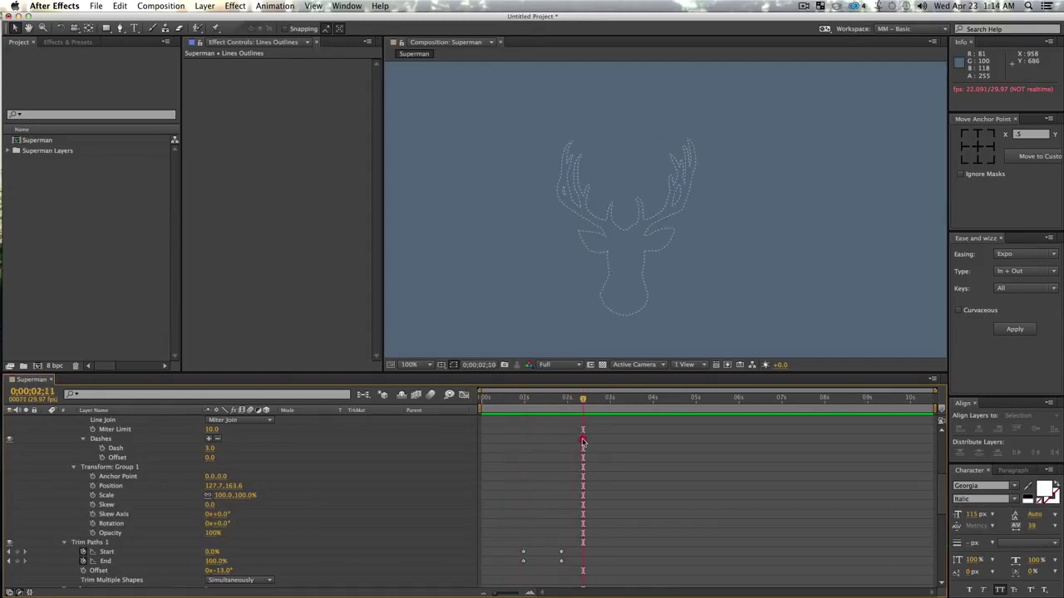
- Apply Easy Ease to all the Trim Paths Start and End keyframes
left_click(705, 505)
scroll(548, 454, "down", 1)
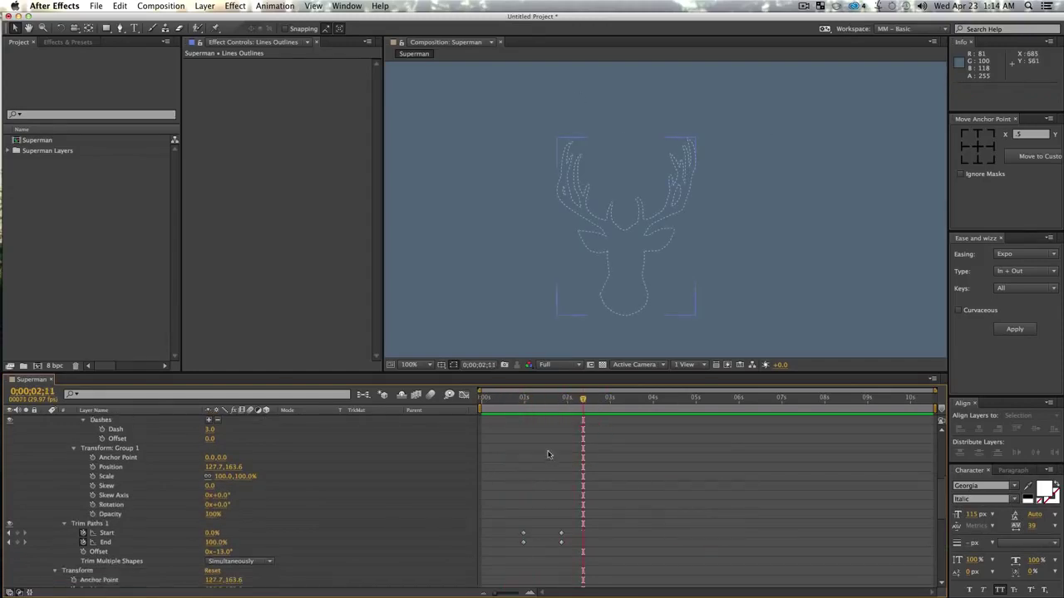
left_click_drag(502, 512, 624, 573)
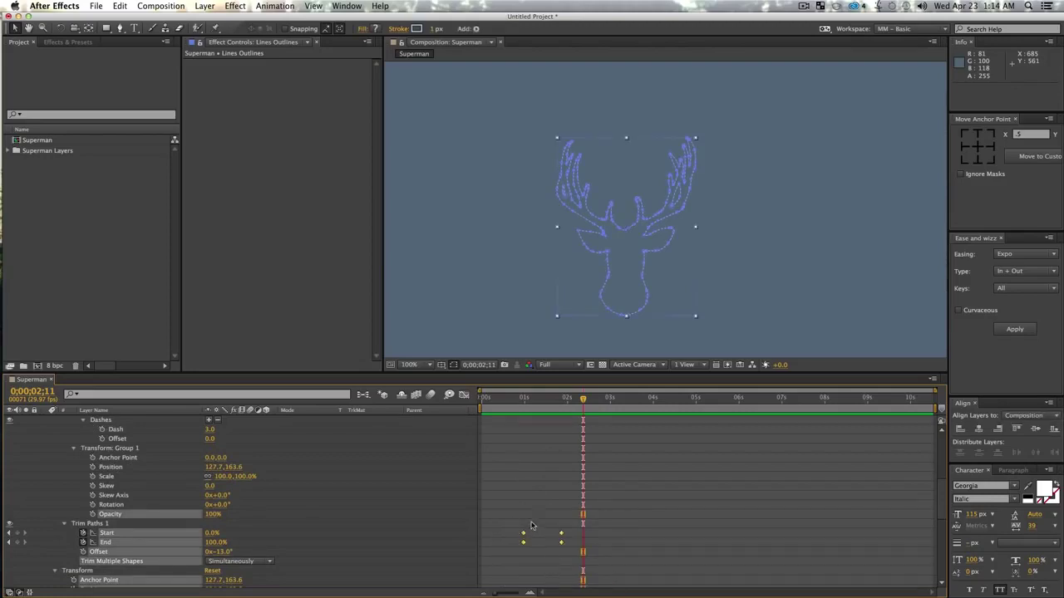
key("F9")
- Lengthen the outgoing ease of the first Start and End keyframes in the Graph Editor, then return to the layer bars
left_click(464, 394)
left_click(675, 581)
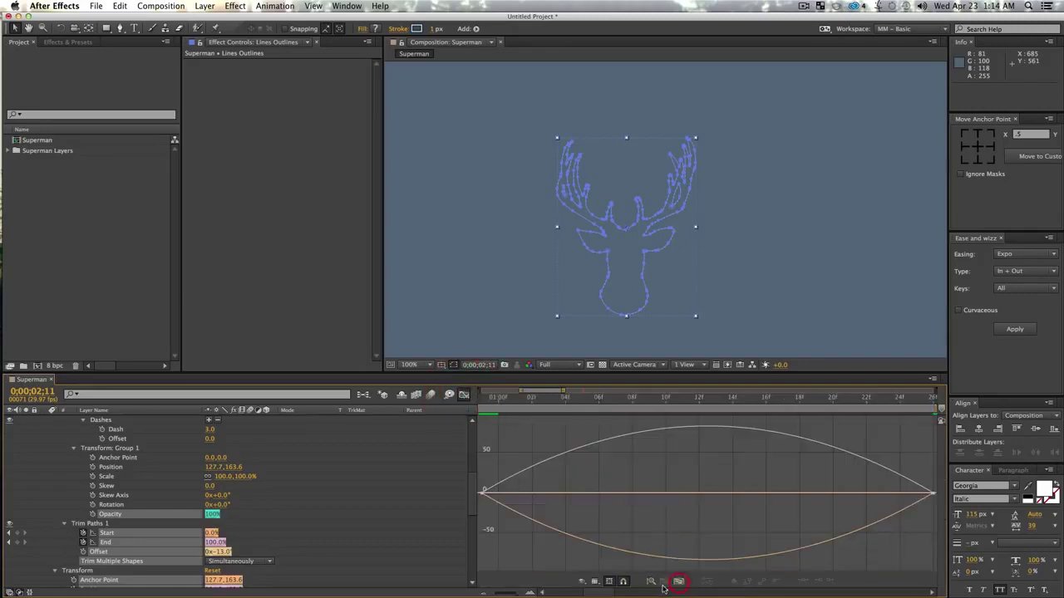
left_click_drag(504, 507, 452, 452)
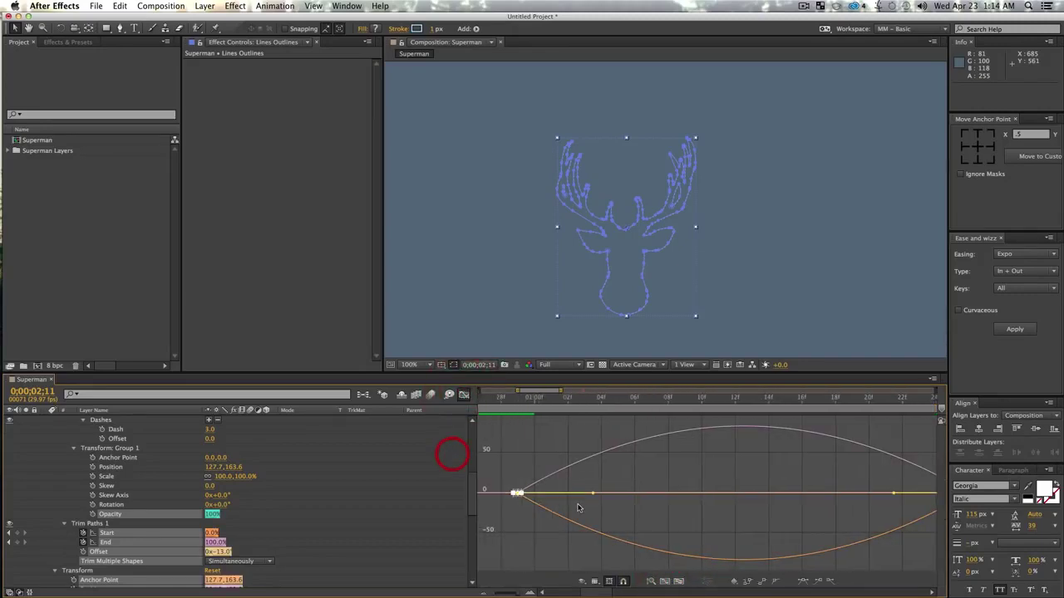
left_click_drag(592, 495, 732, 495)
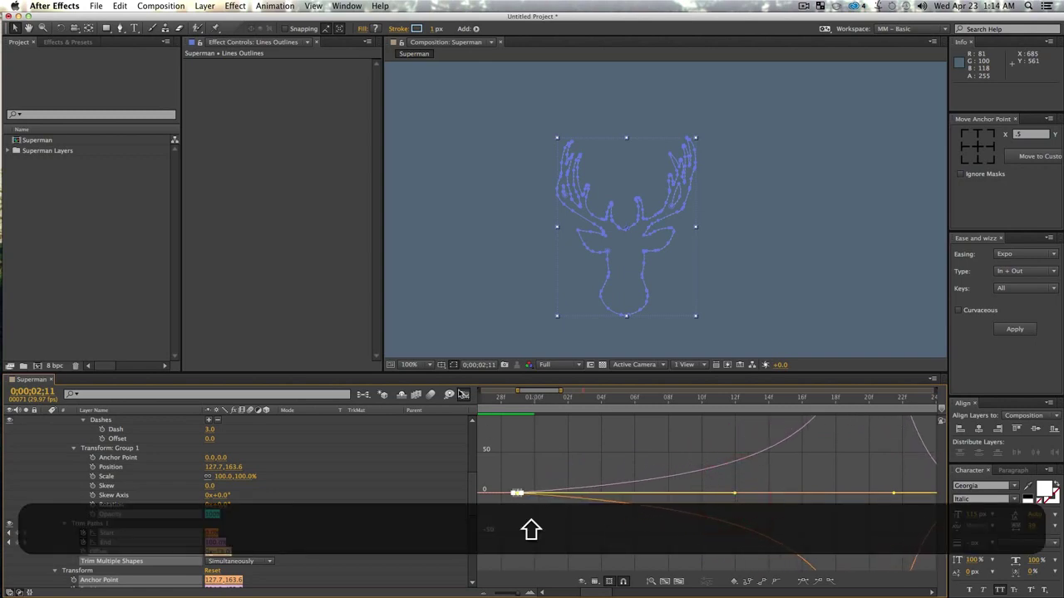
key("shift+F3")
- Preview the eased outline animation from 0;00;00;27
left_click(600, 486)
key("minus")
key("minus")
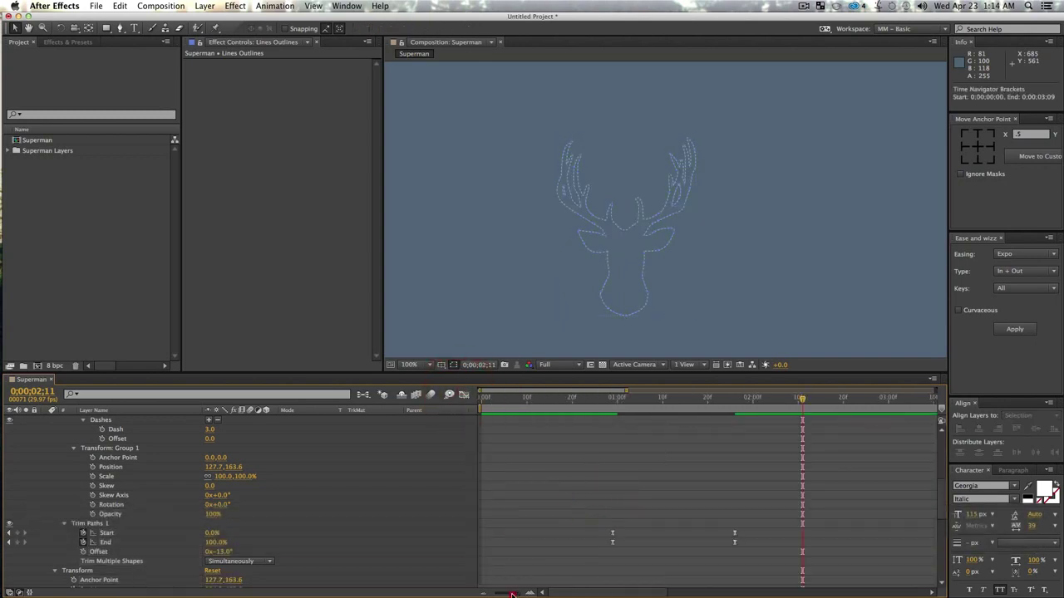
left_click(510, 400)
key("space")
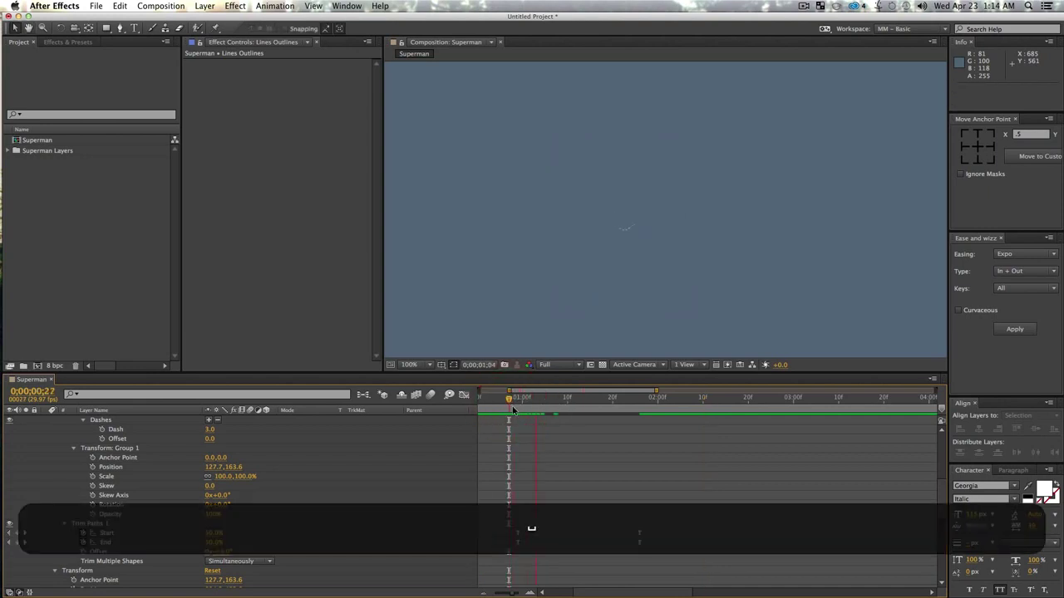
key("space")
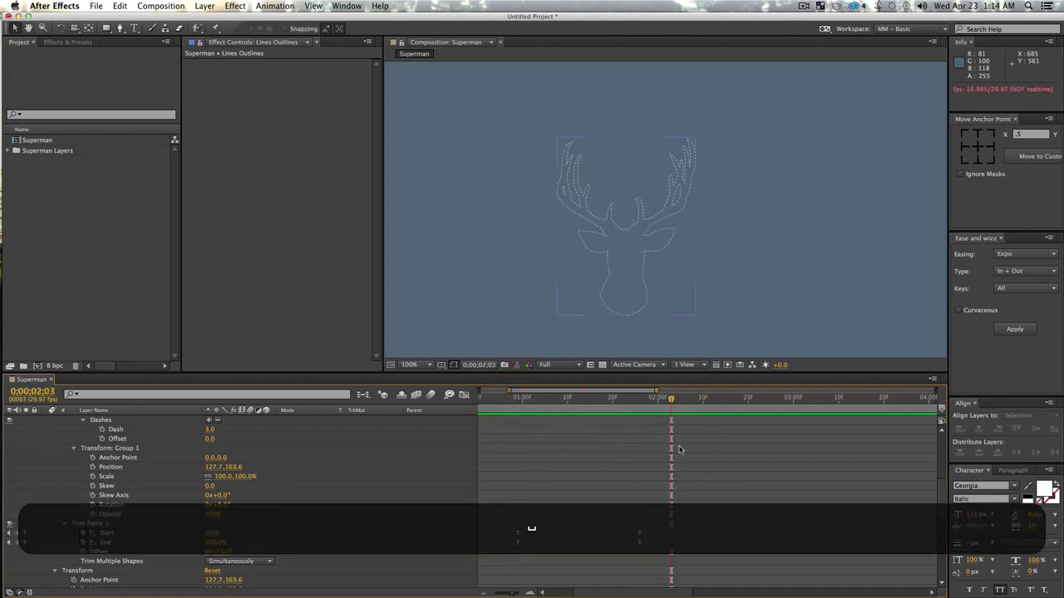
- Enlarge the timeline area and collapse all the expanded properties of the Lines Outlines layer
left_click(518, 399)
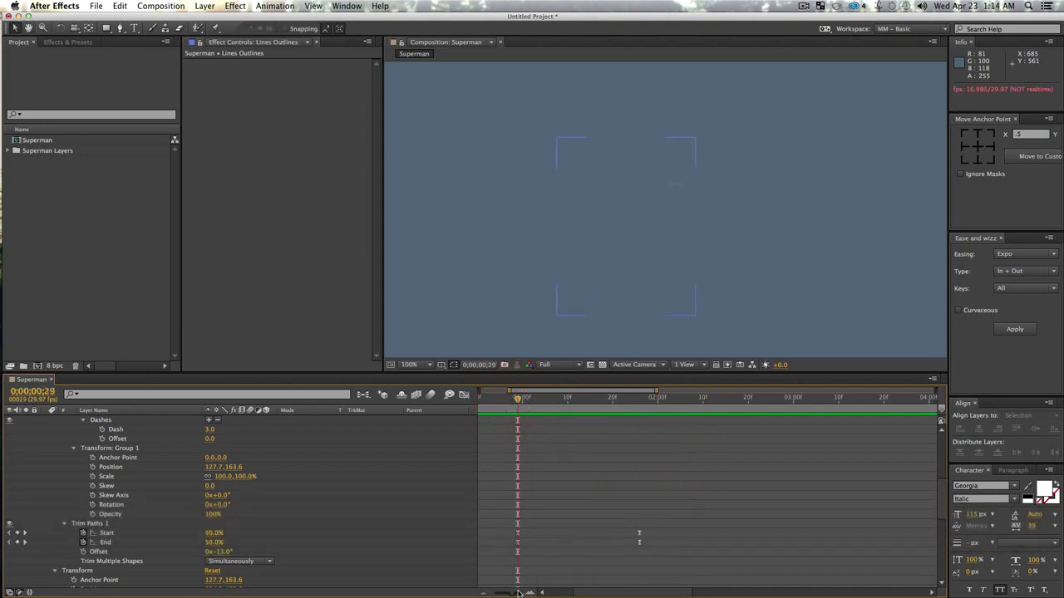
left_click_drag(521, 593, 509, 593)
scroll(58, 447, "up", 10)
scroll(55, 442, "down", 3)
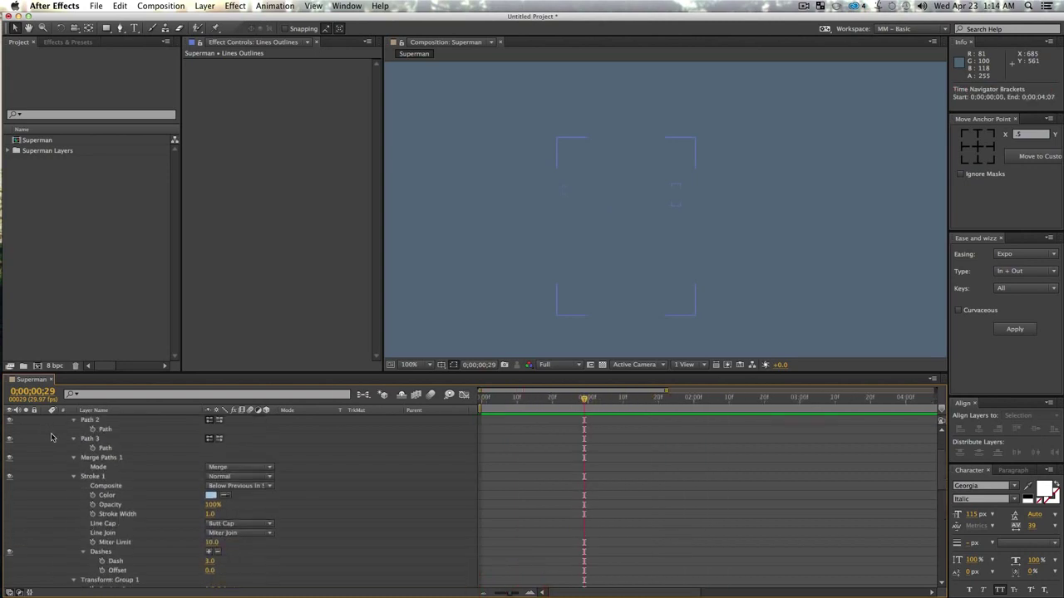
scroll(52, 437, "up", 3)
left_click_drag(236, 372, 230, 258)
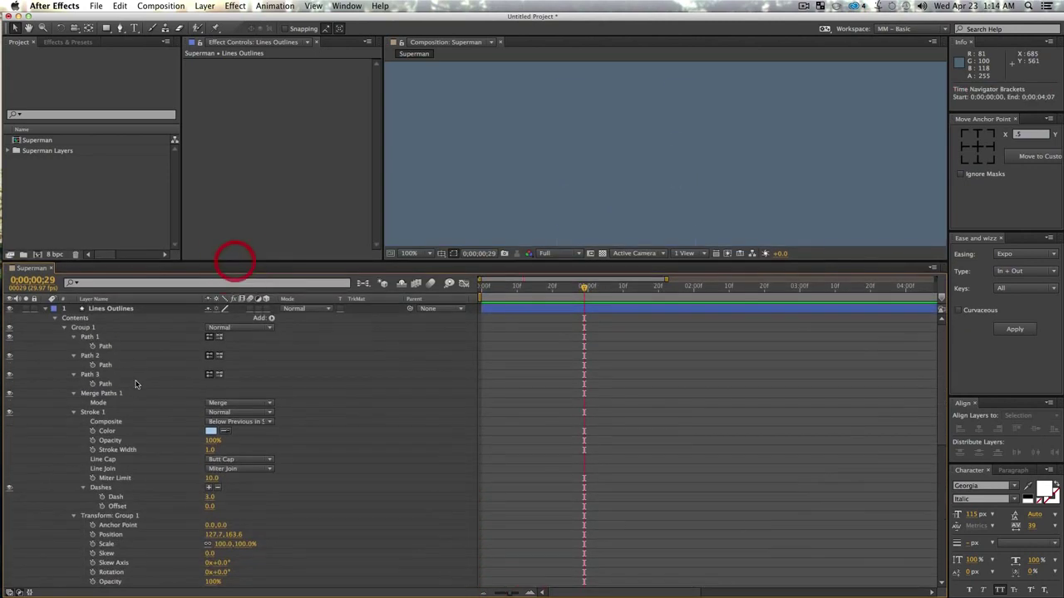
scroll(50, 319, "down", 3)
scroll(50, 319, "up", 5)
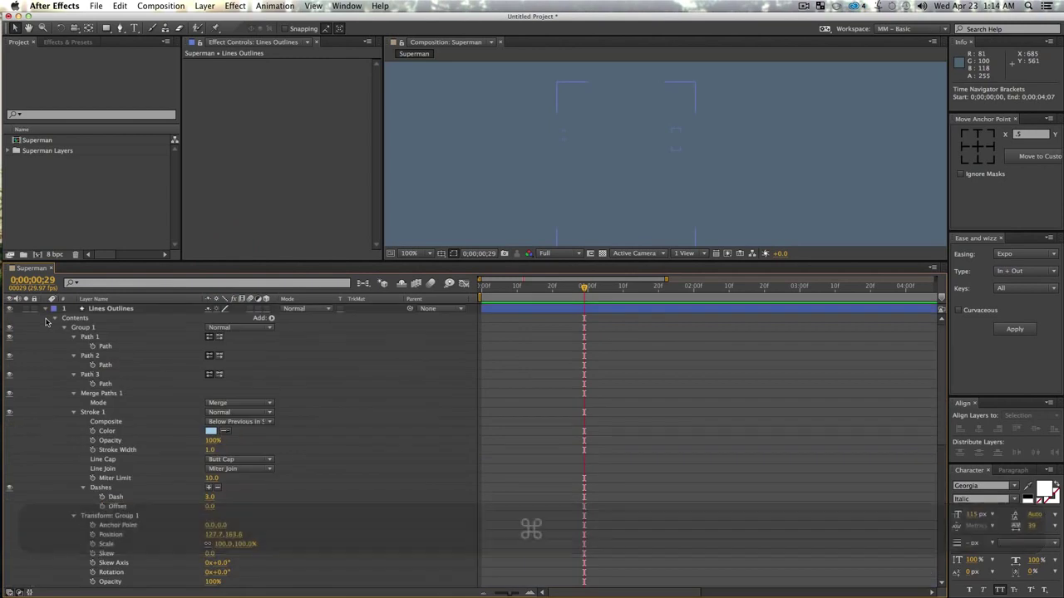
left_click(47, 310, "super")
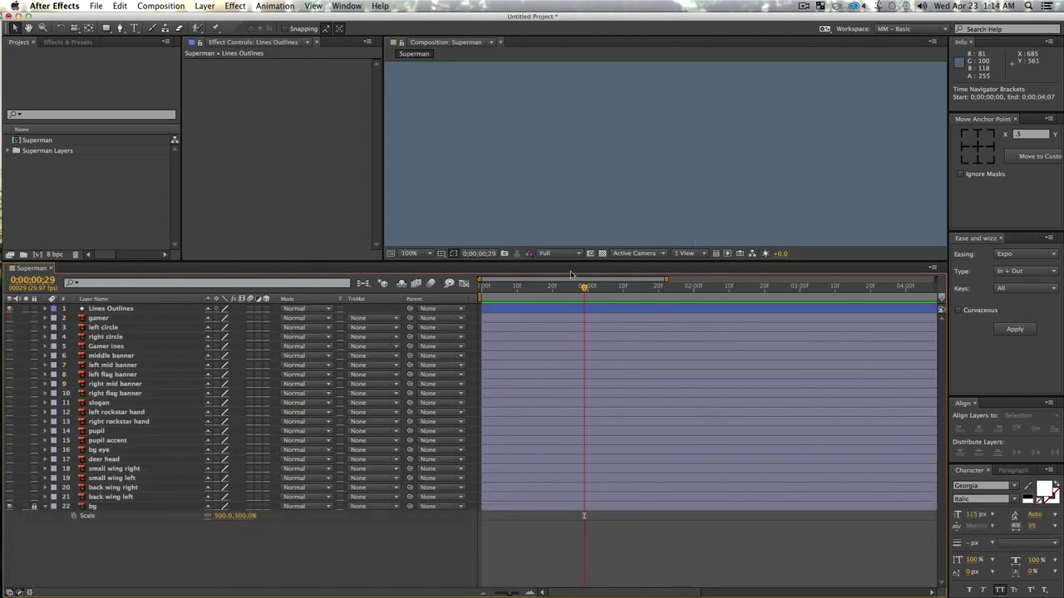
- Set the current time to 0;00;01;29 and make the deer head layer visible
left_click_drag(584, 287, 689, 310)
left_click_drag(634, 186, 631, 170)
key("v")
left_click(126, 567)
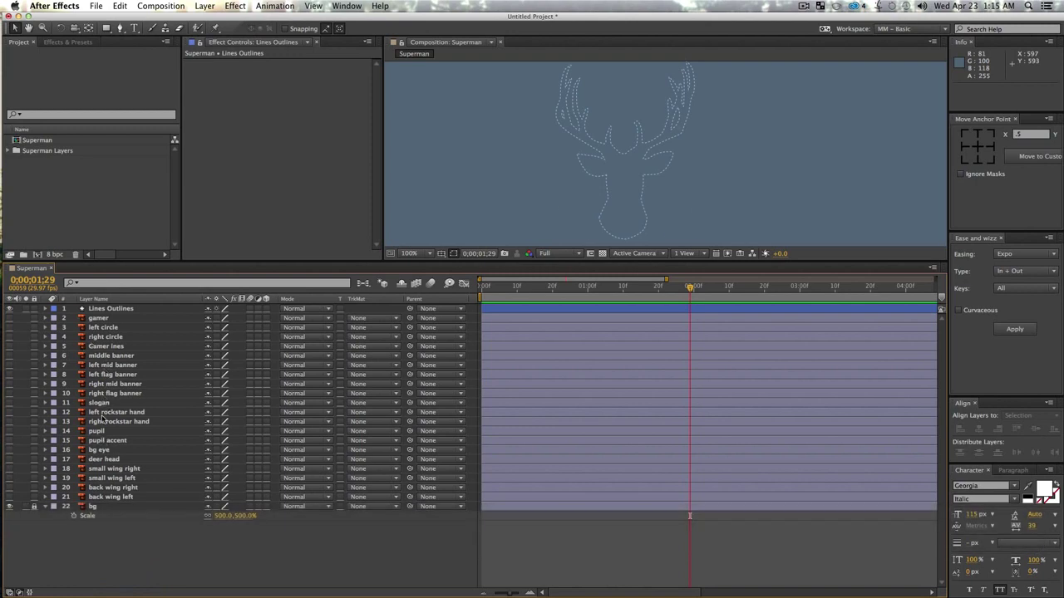
left_click(104, 459)
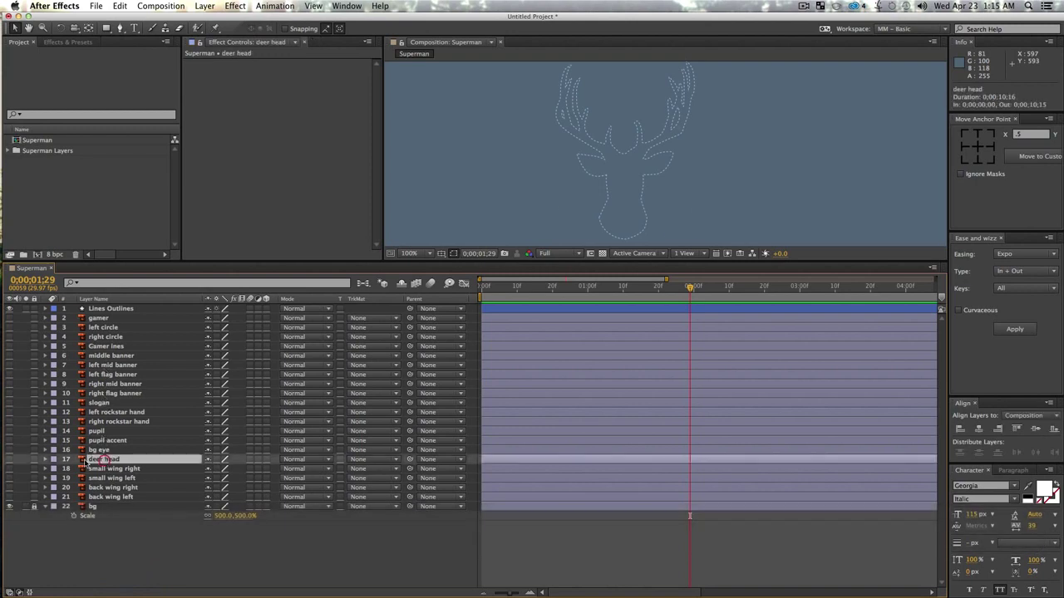
left_click(9, 459)
left_click(196, 566)
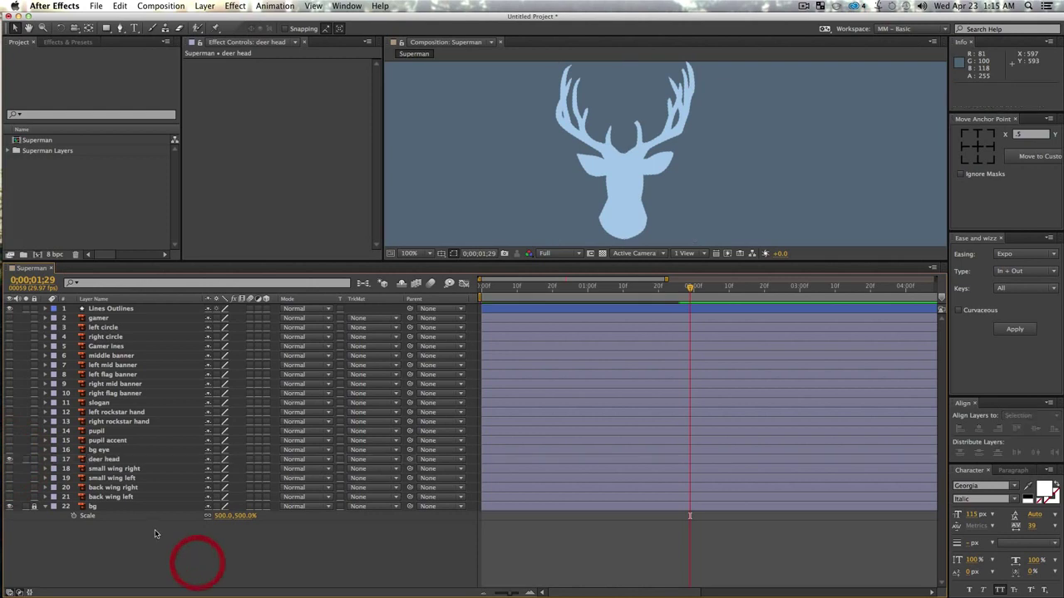
- Search the effects for "ven" and apply the Venetian Blinds transition effect to the deer head layer
left_click(106, 462)
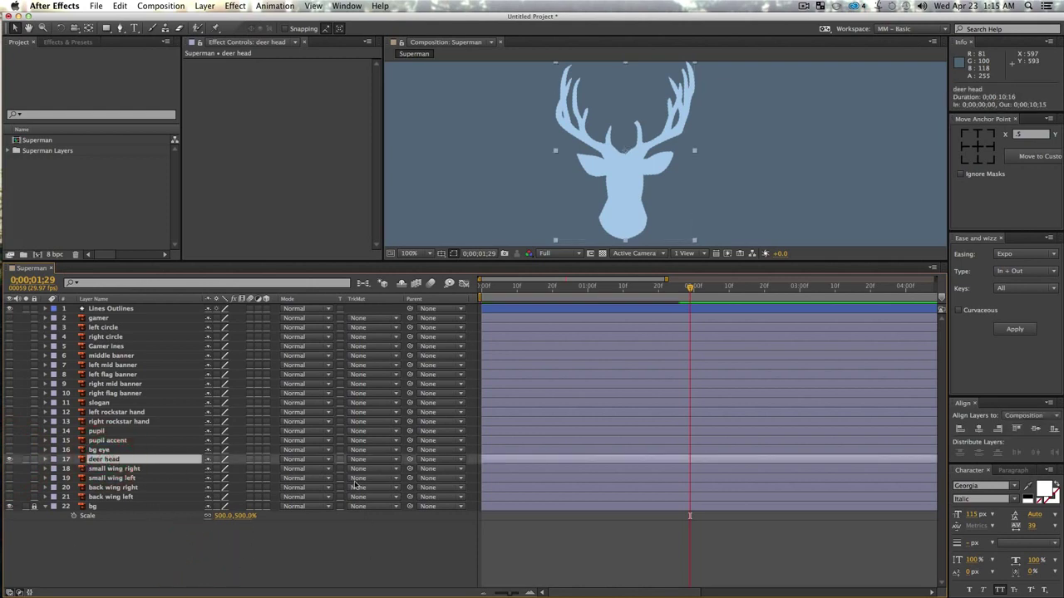
key("z")
left_click(689, 171, "alt")
left_click(674, 213, "alt")
key("v")
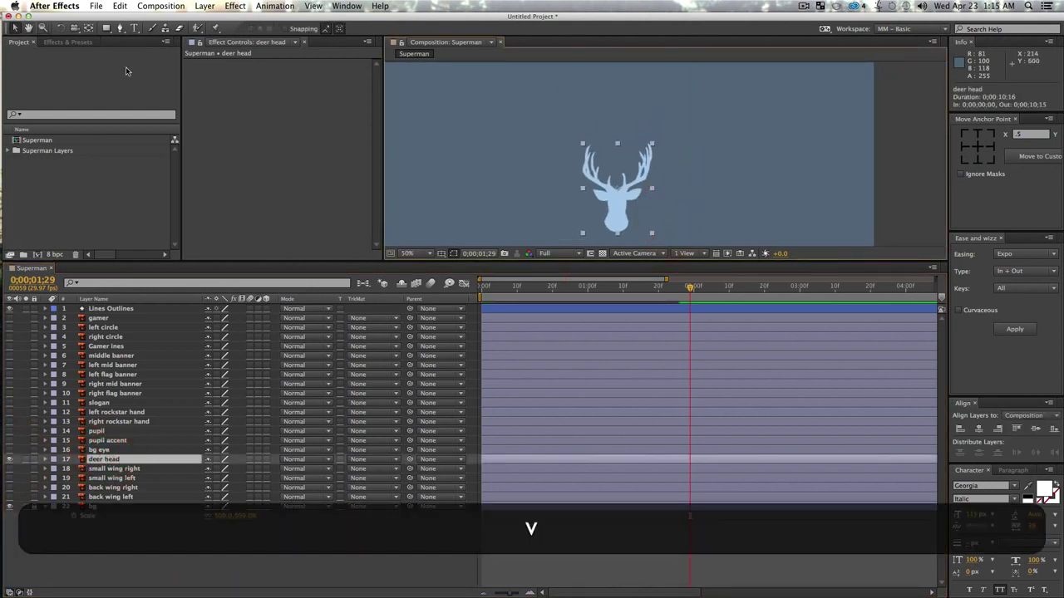
left_click(58, 42)
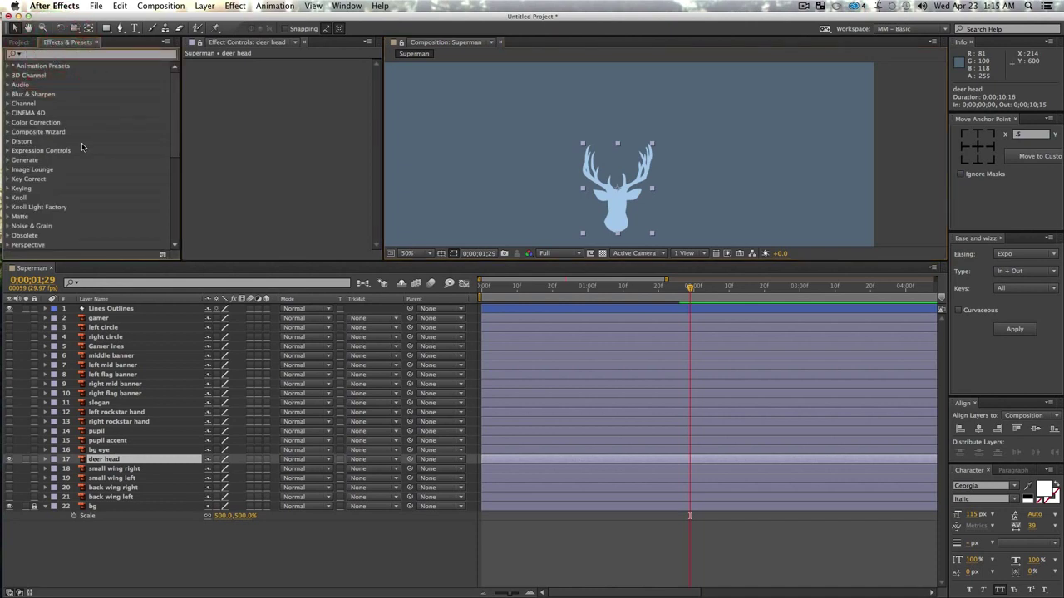
left_click(92, 54)
type("ven")
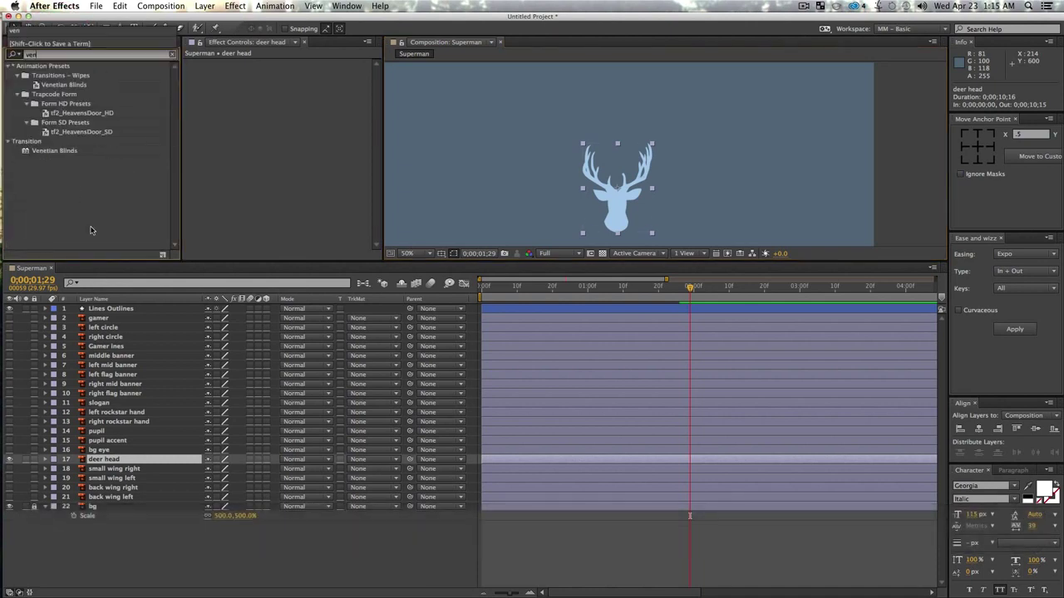
left_click(72, 184)
left_click(55, 152)
left_click_drag(95, 338, 98, 459)
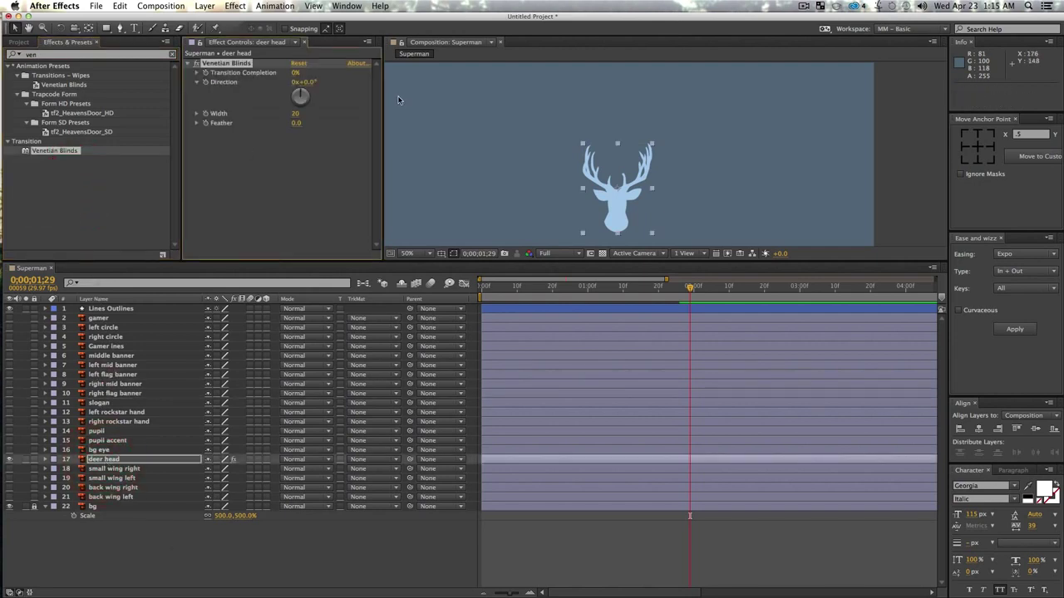
- Set the deer head's Venetian Blinds to 20% Transition Completion, 51° Direction and a Width of 13
key("z")
left_click(633, 211)
key("v")
left_click(607, 202)
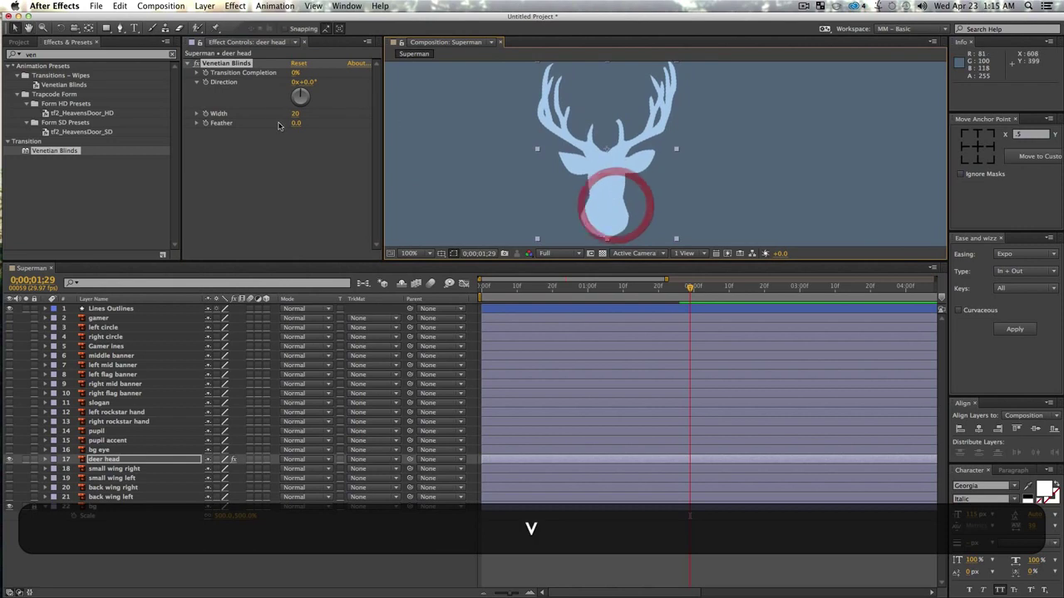
left_click(301, 94)
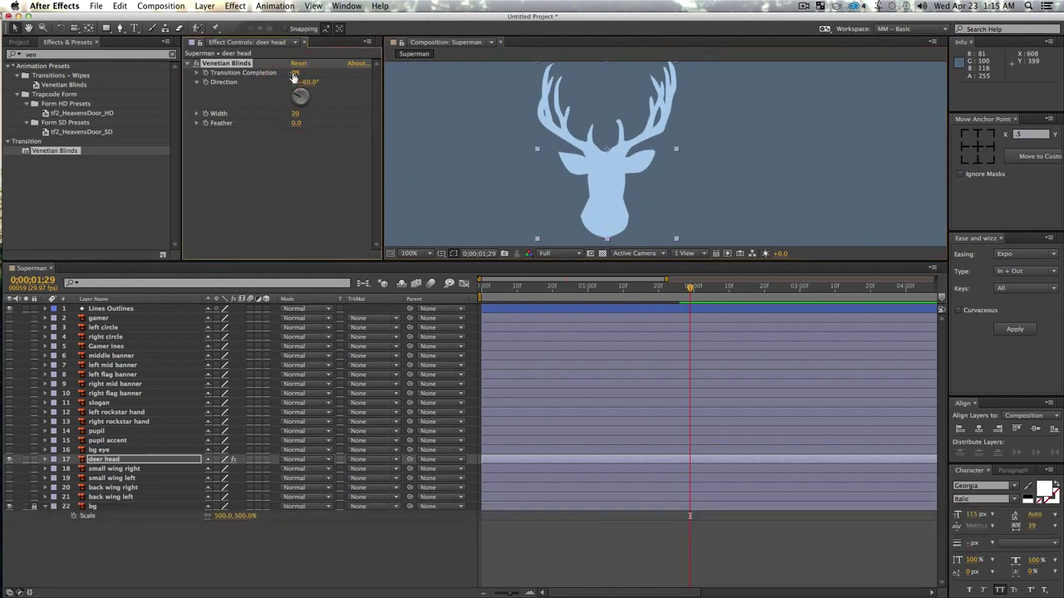
left_click_drag(297, 72, 313, 91)
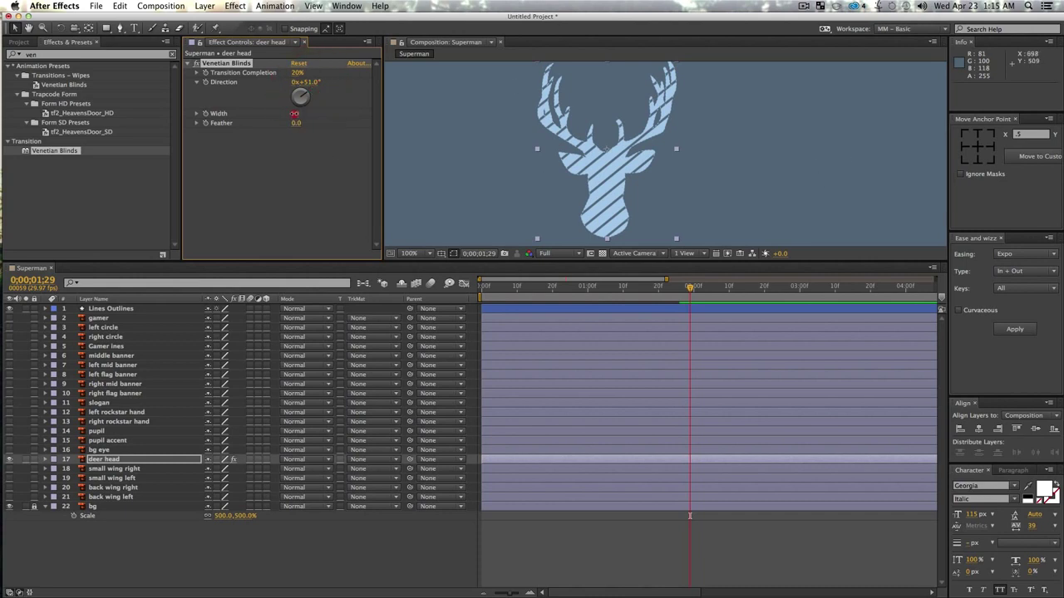
left_click_drag(294, 114, 289, 113)
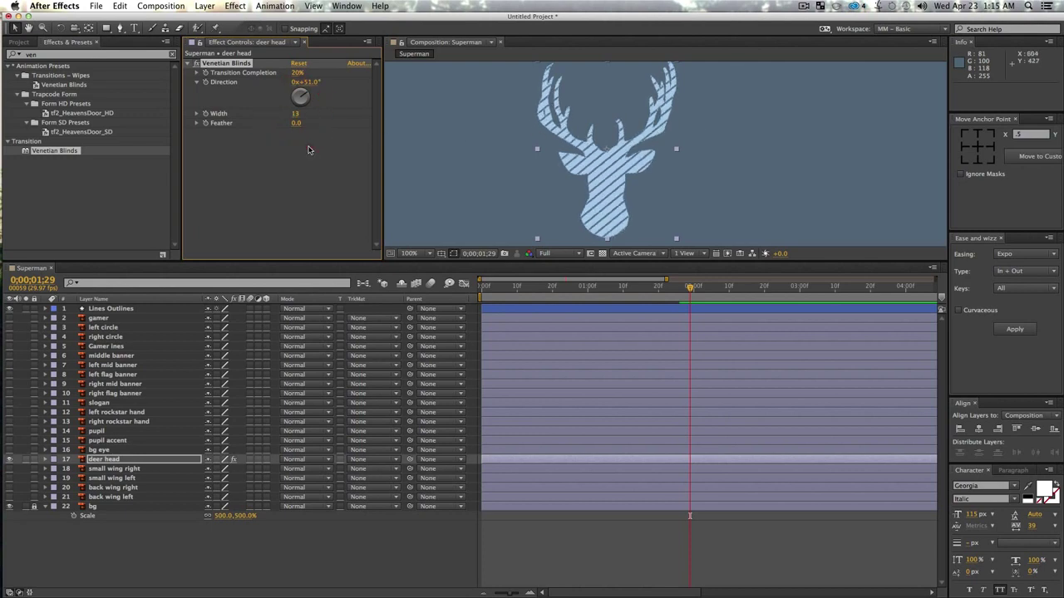
left_click(308, 150)
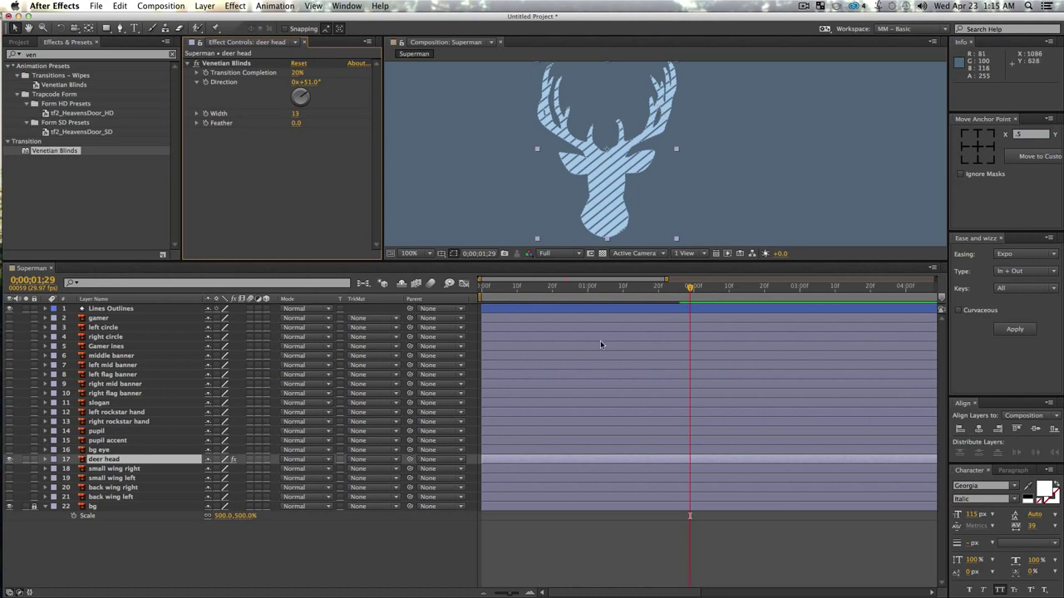
- Keyframe the deer head's Transition Completion at 100% on 0;00;01;24 and at 0% on 0;00;02;22
mouse_move(668, 288)
left_mouse_down()
mouse_move(532, 301)
mouse_move(676, 289)
left_mouse_up()
left_click(9, 458)
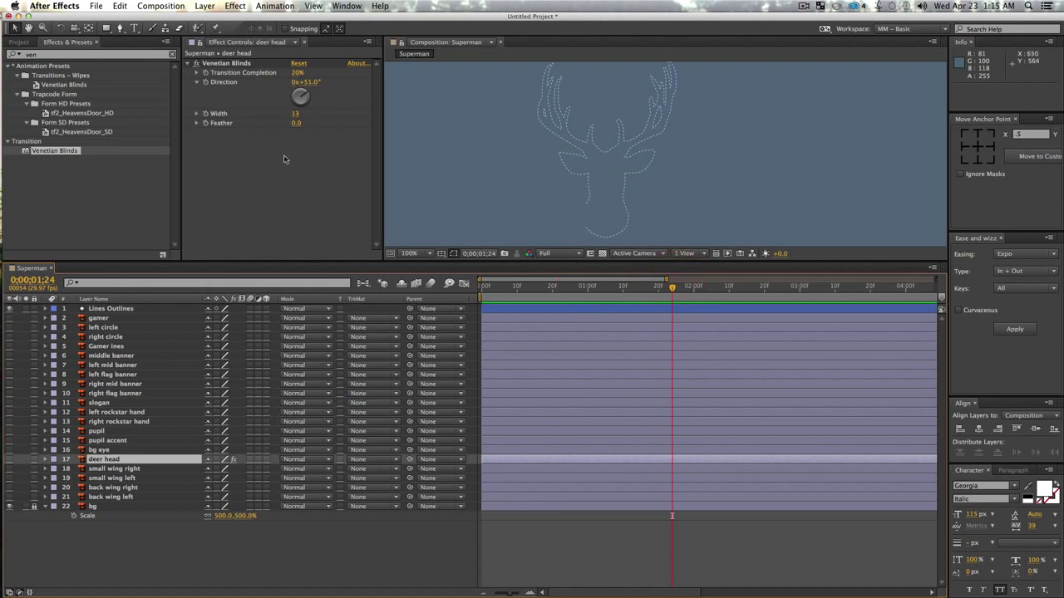
left_click(222, 64)
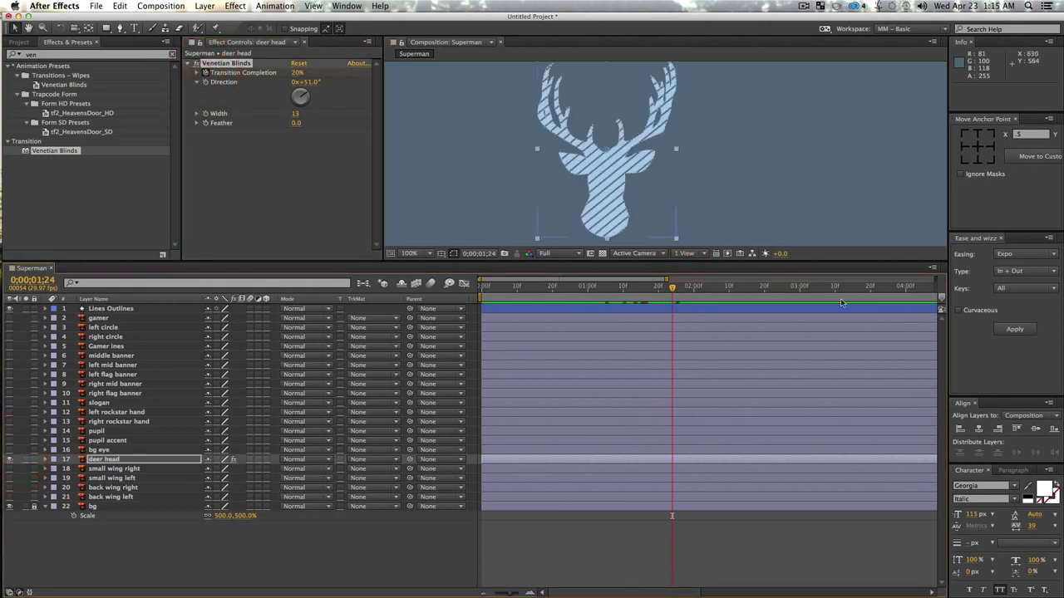
left_click_drag(296, 75, 352, 72)
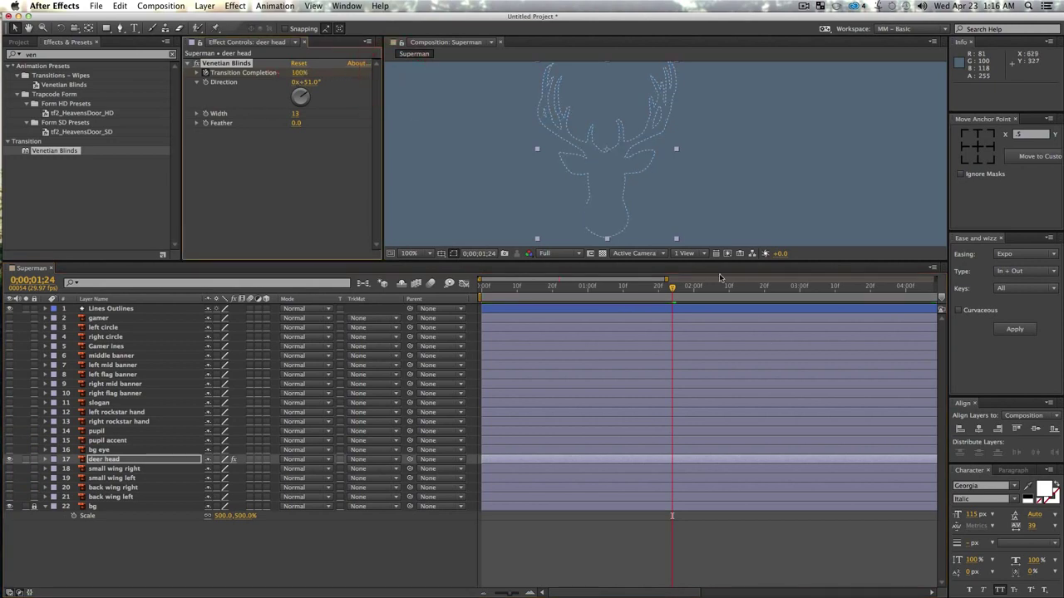
left_click_drag(690, 287, 771, 287)
left_click_drag(297, 77, 215, 74)
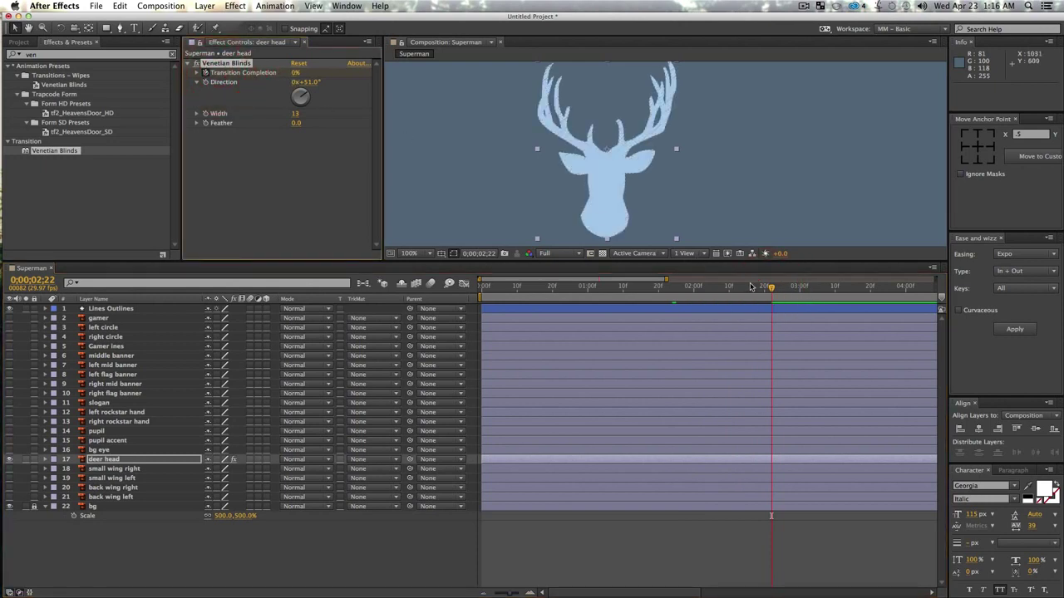
- Preview the outline and Venetian Blinds fill animation from 0;00;00;13
left_click_drag(766, 287, 527, 309)
key("space")
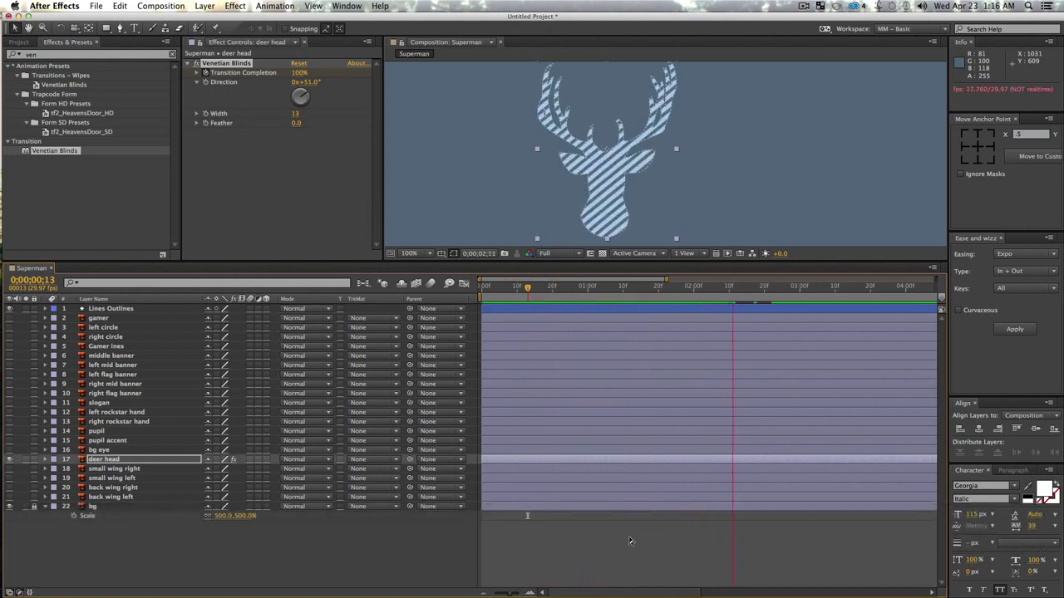
key("space")
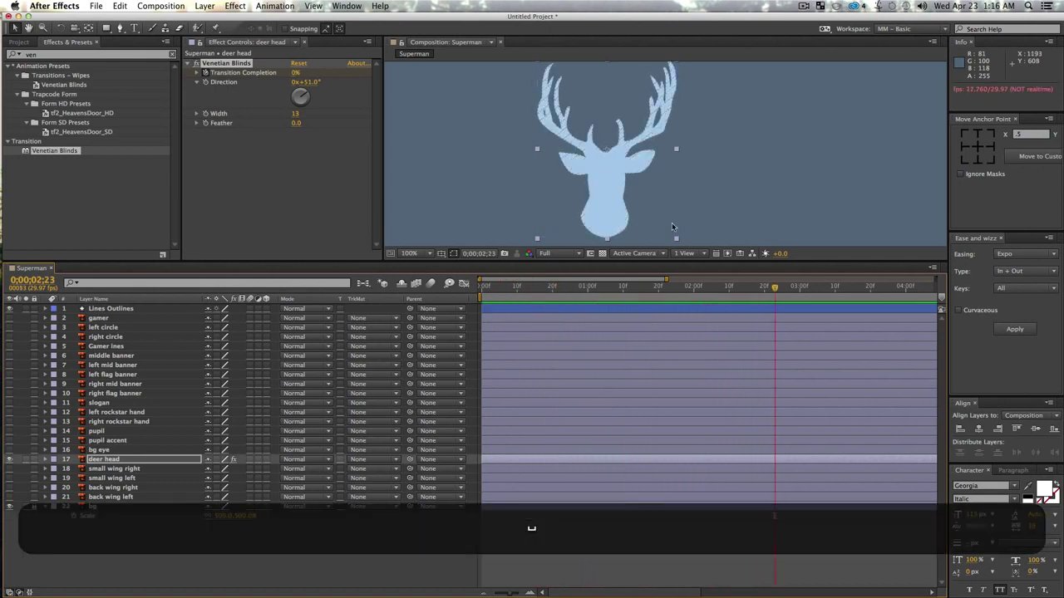
- Reveal the deer head layer's keyframes and apply Easy Ease to both Transition Completion keyframes
left_click(111, 458)
key("u")
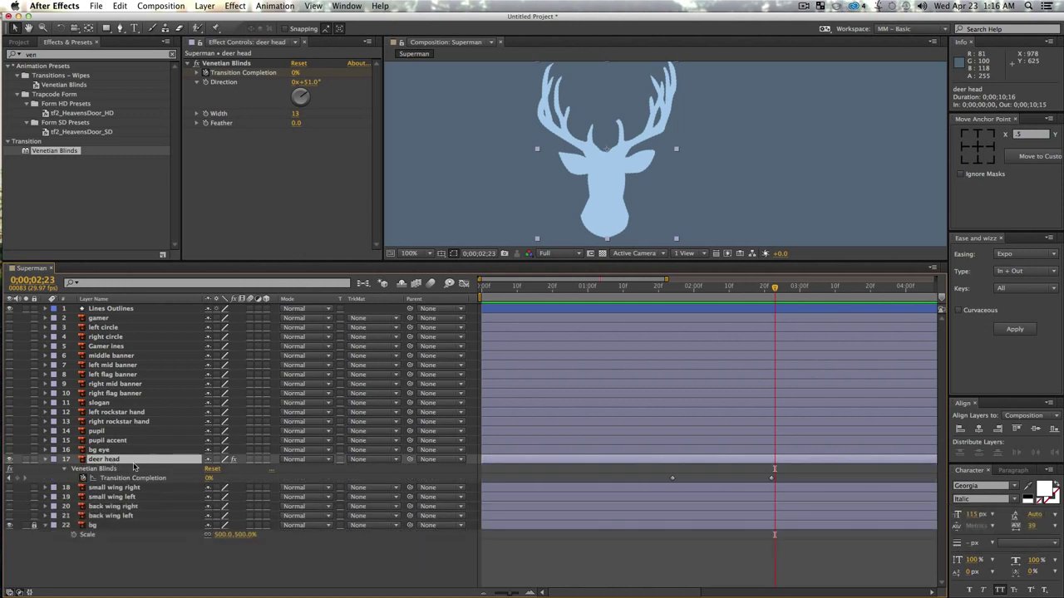
left_click_drag(648, 468, 844, 485)
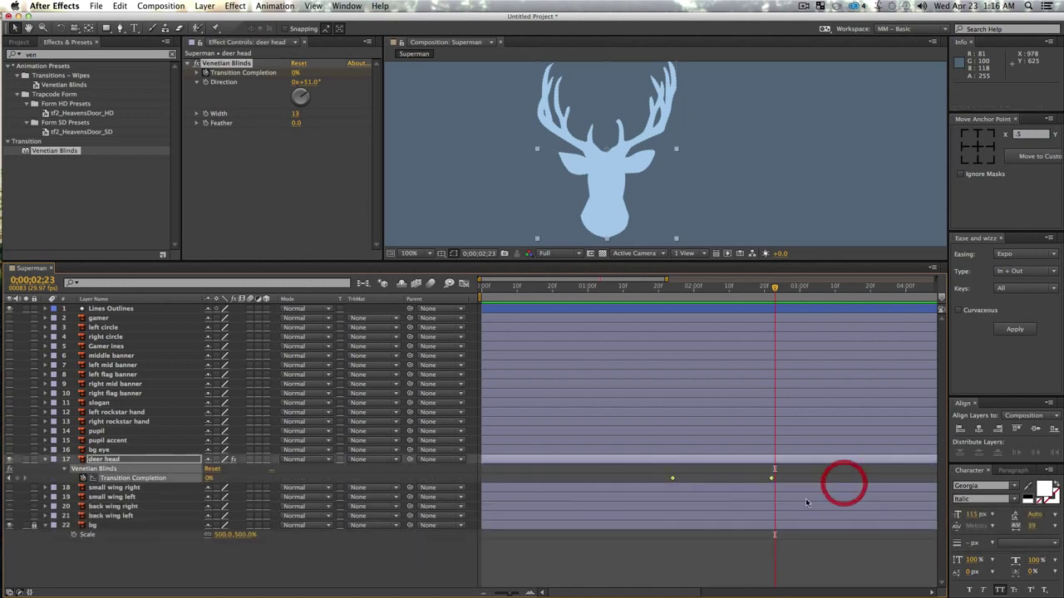
key("F9")
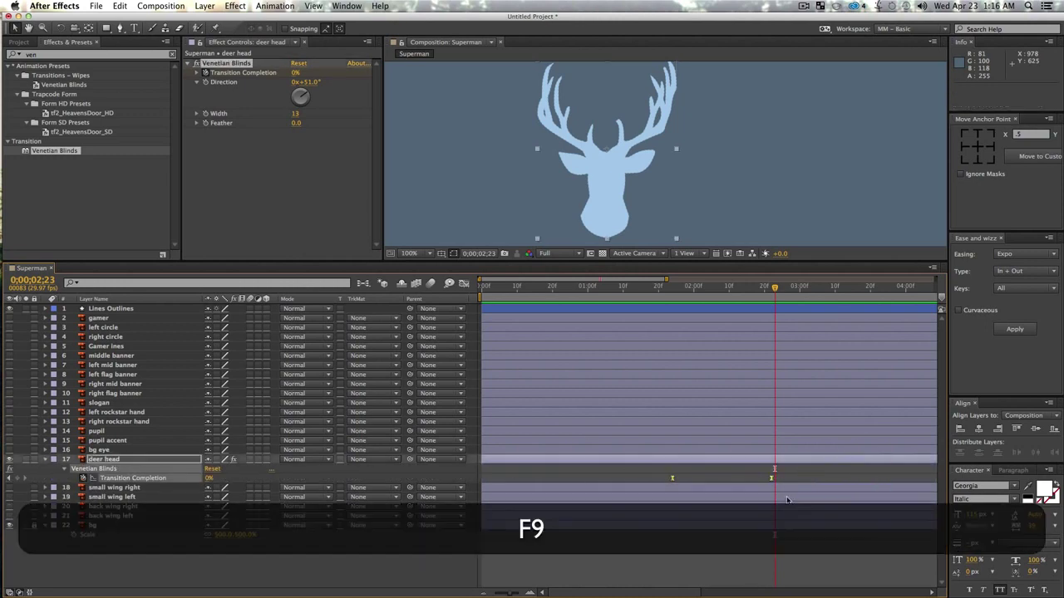
- Lengthen the outgoing ease of the first Transition Completion keyframe in the Graph Editor, keeping its speed near zero, then return to the layer bars
left_click(464, 283)
left_click_drag(642, 475, 730, 527)
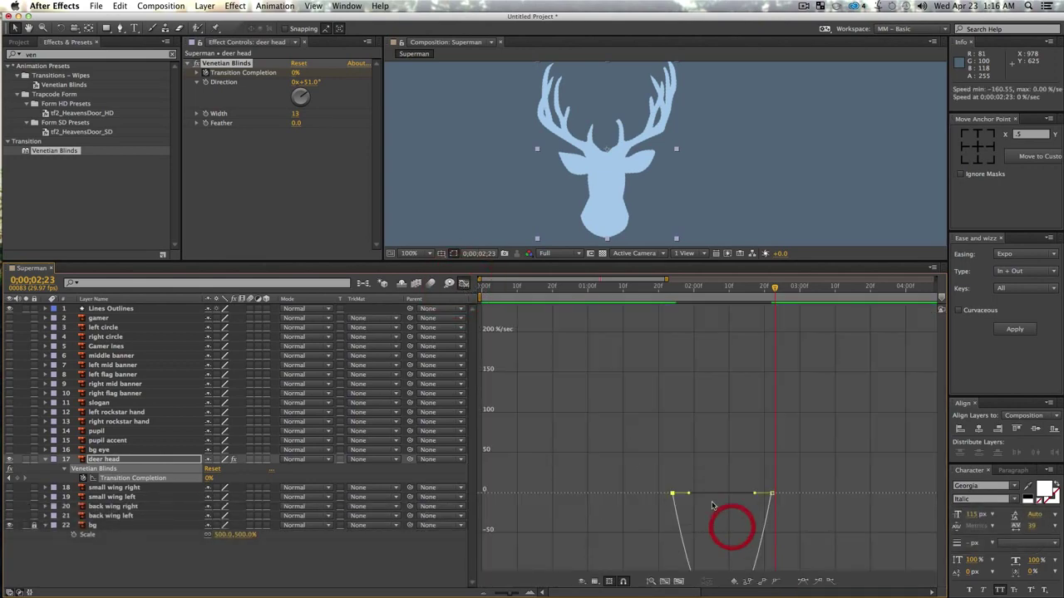
left_click_drag(689, 494, 742, 497)
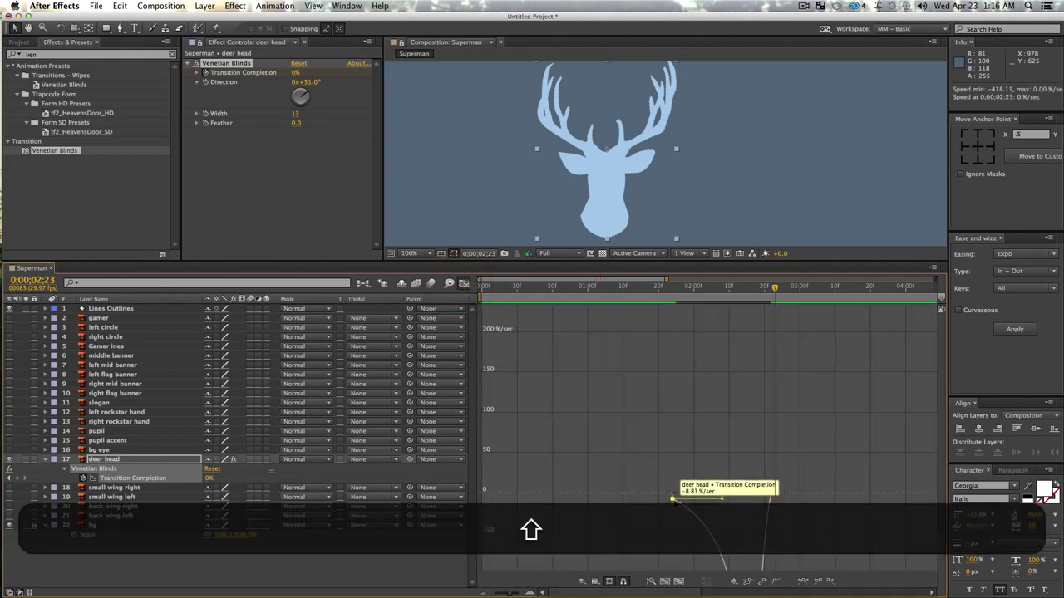
left_click(671, 496)
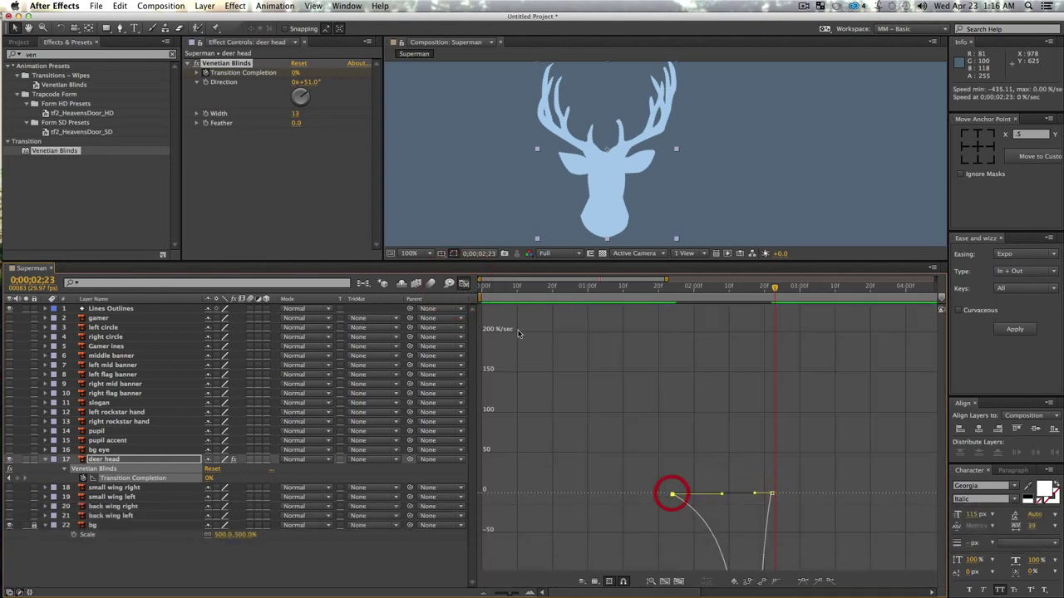
left_click(464, 284)
- Preview the eased Venetian Blinds fill animation from 0;00;01;07
left_click_drag(689, 291, 613, 291)
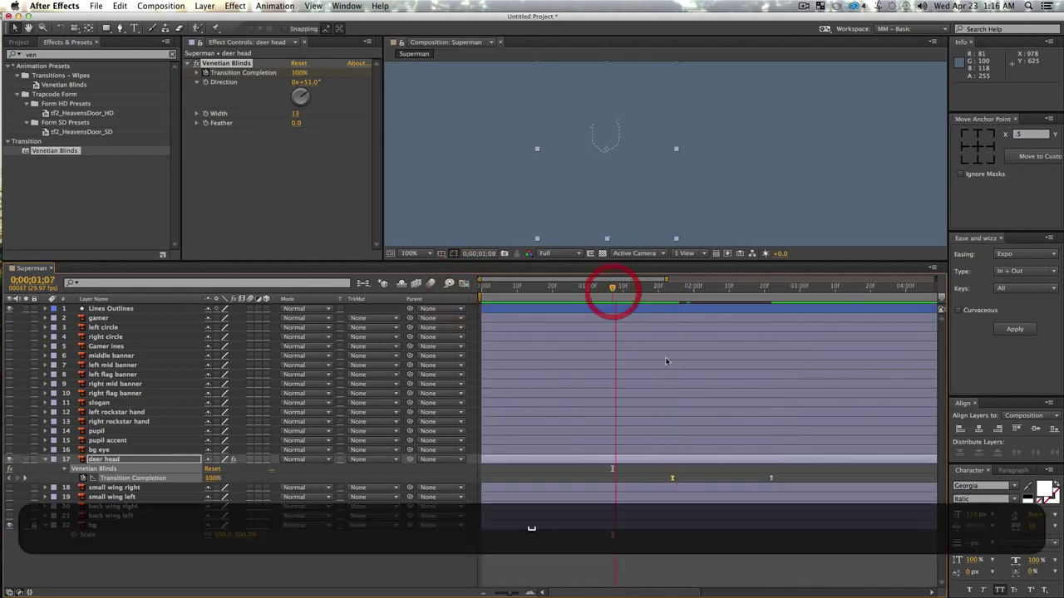
key("space")
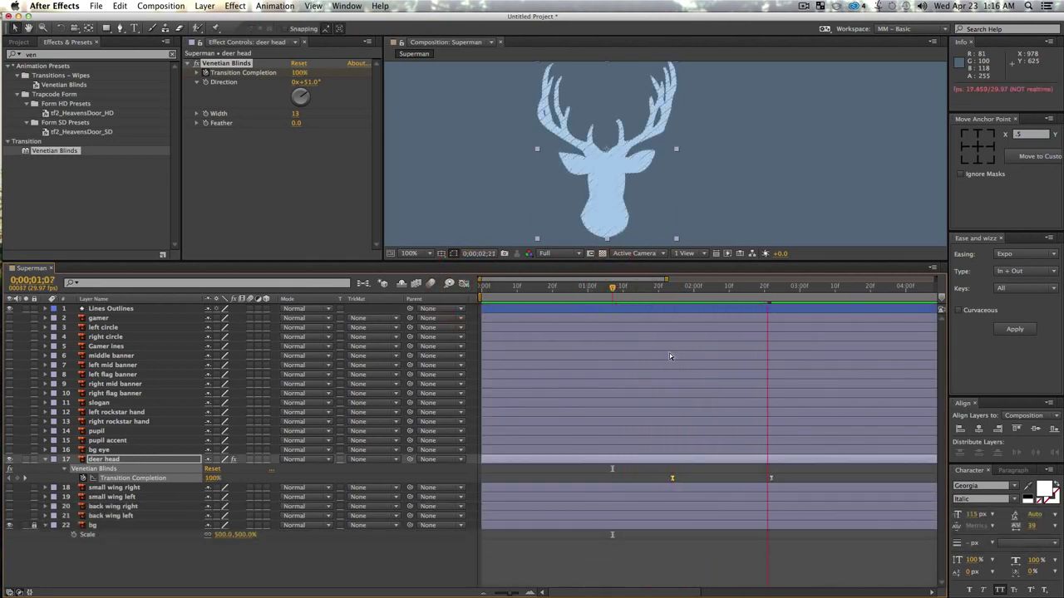
key("space")
- Set the current time to 0;00;02;23 and make the bg eye layer visible on the deer's head
left_click_drag(705, 284, 778, 376)
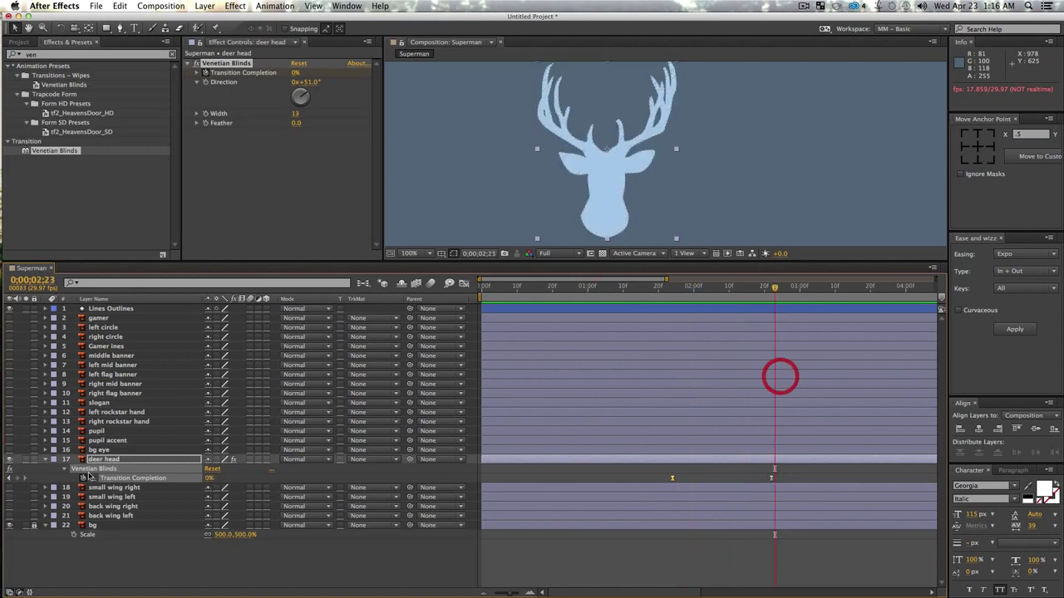
left_click(8, 450)
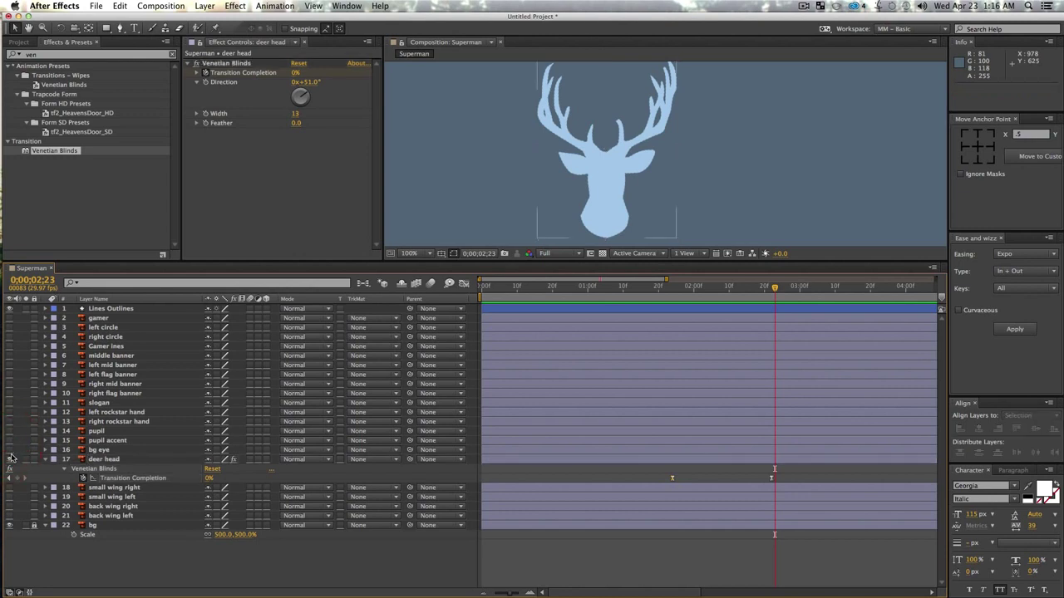
key("z")
left_click(598, 161)
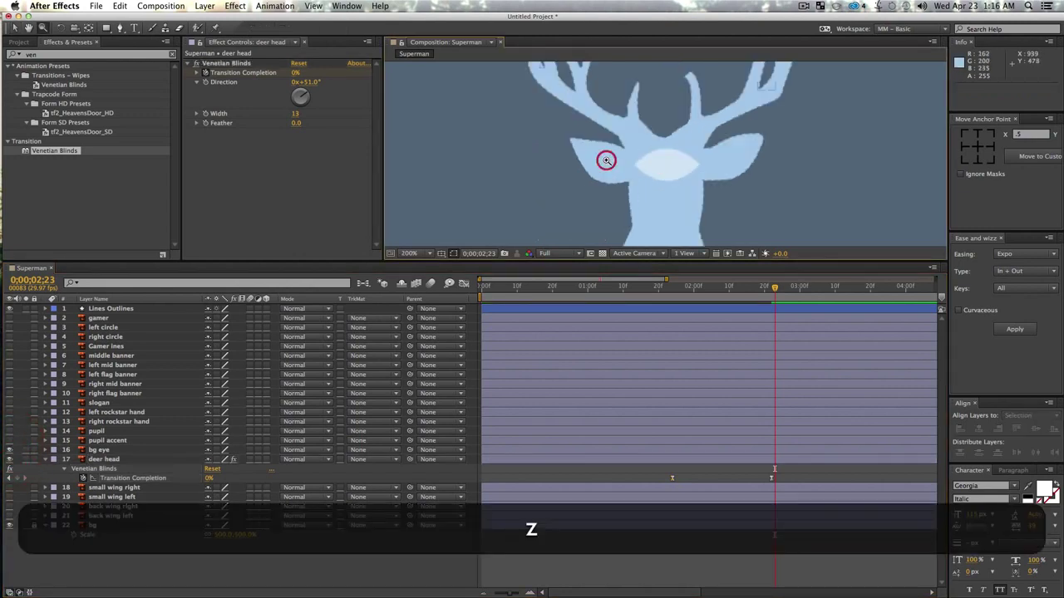
- Add a Scale keyframe to the bg eye layer, unlink its scale proportions, and move the keyframe to 0;00;03;29
left_click(698, 163)
left_click_drag(620, 179, 607, 150)
key("v")
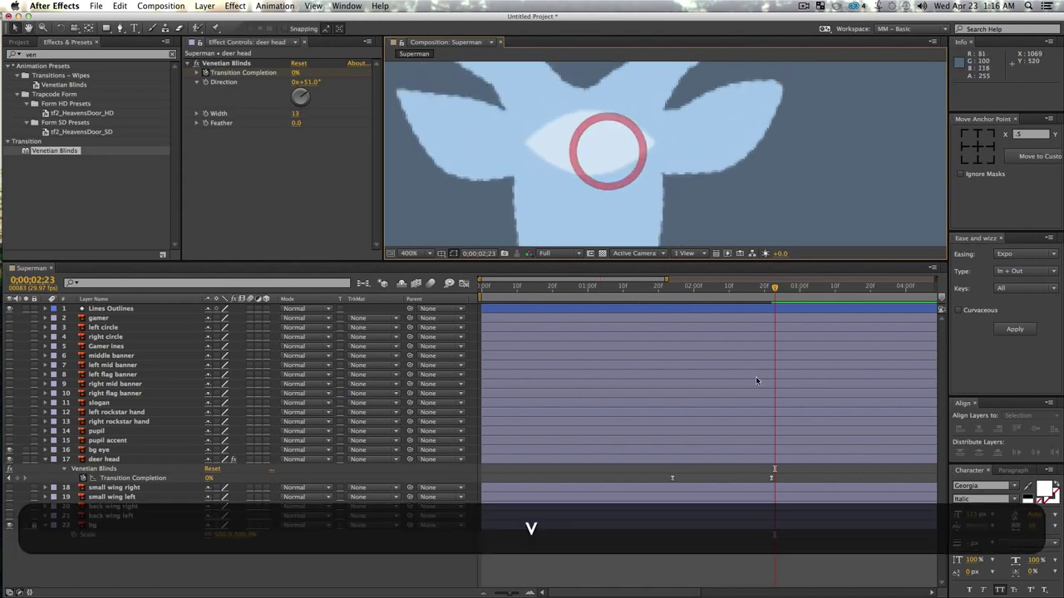
left_click_drag(774, 377, 634, 310)
key("space")
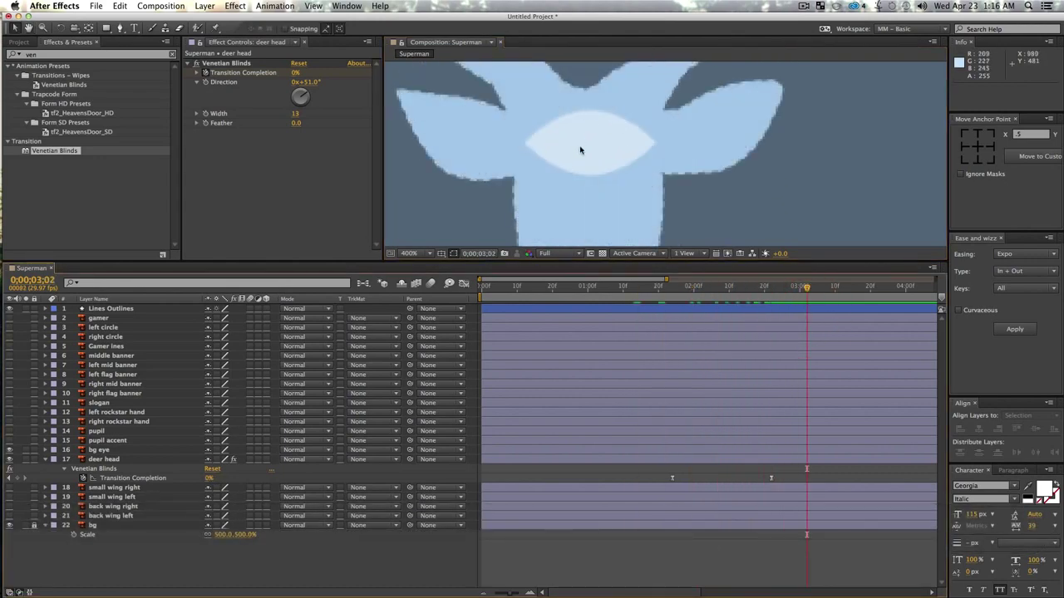
left_click(104, 450)
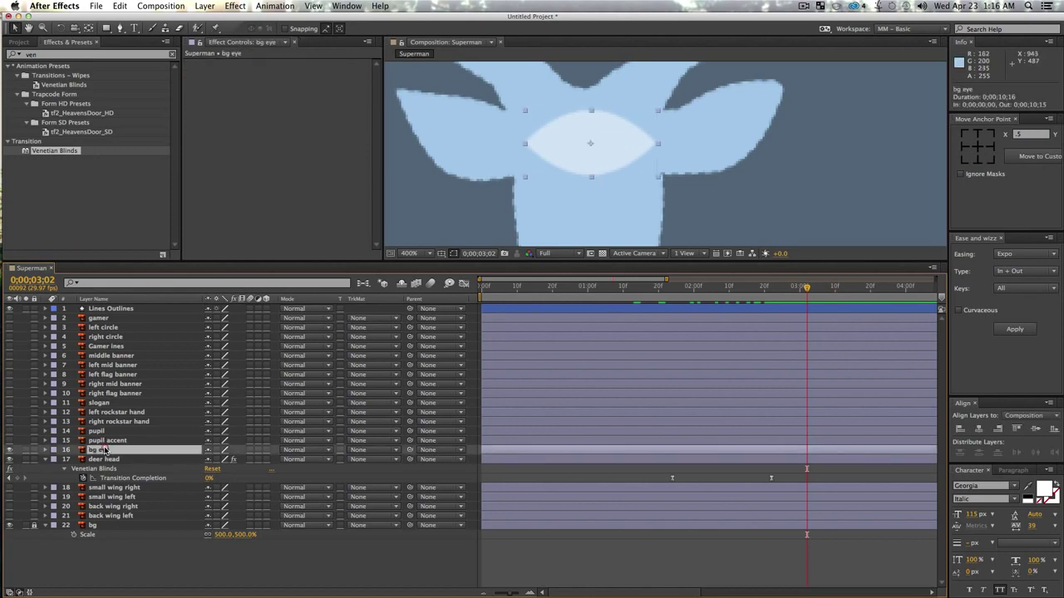
key("s")
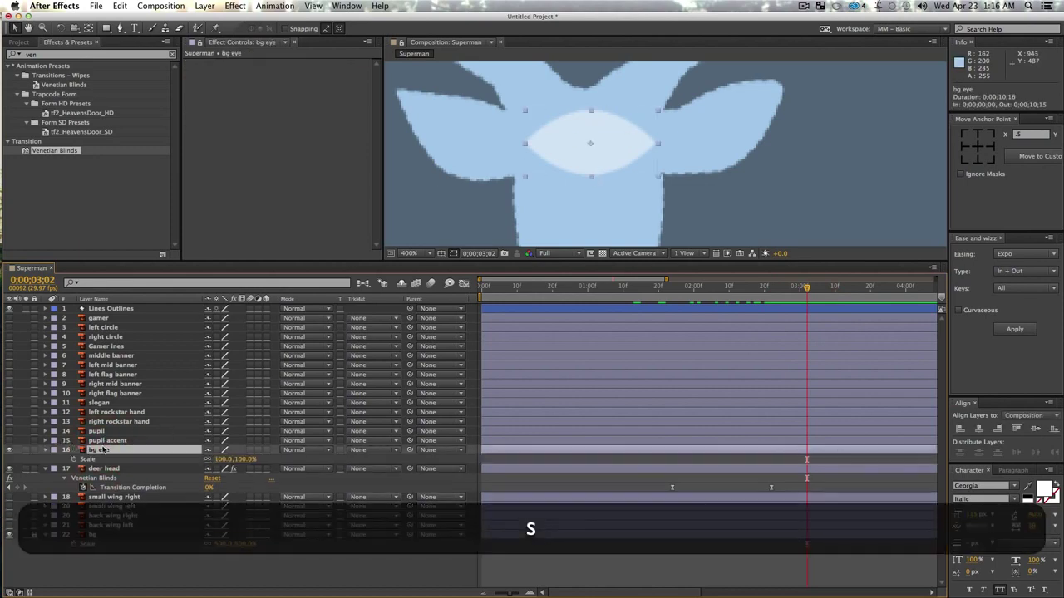
left_click(73, 460)
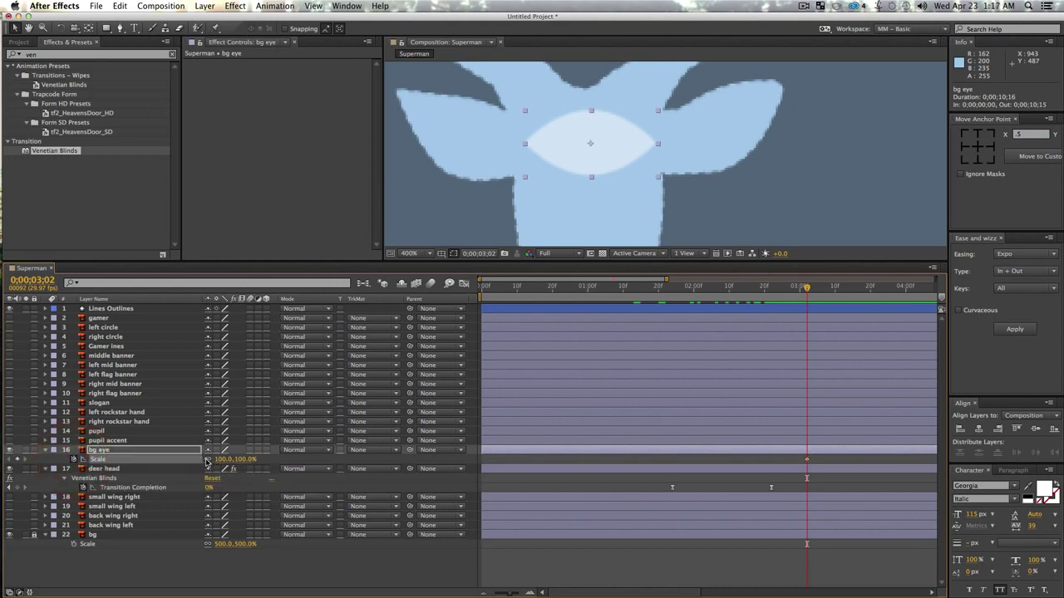
left_click(208, 459)
left_click_drag(807, 462, 901, 463)
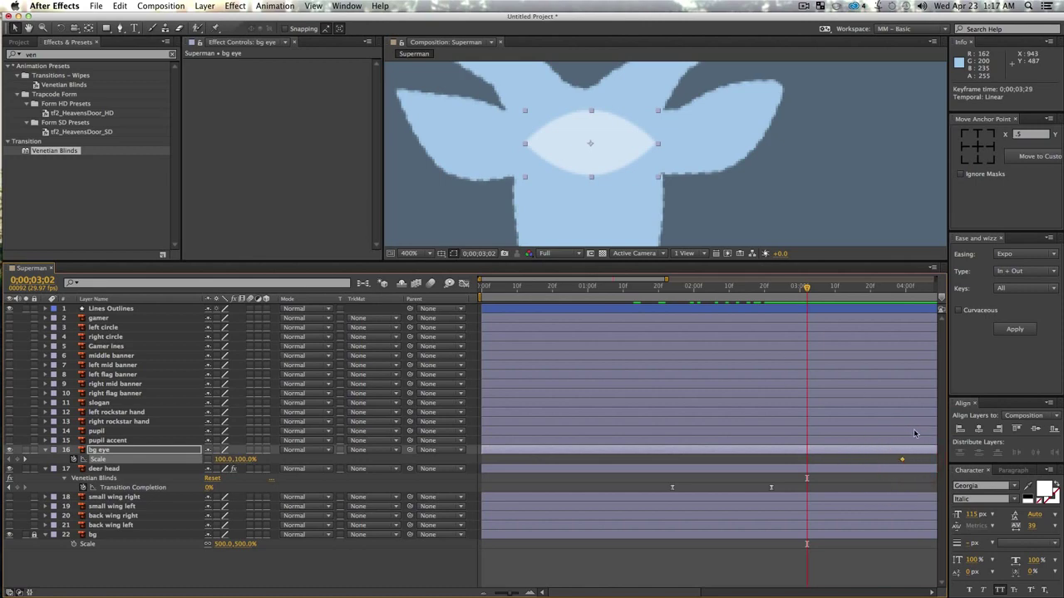
- Set the bg eye's vertical scale to 0% at 0;00;03;02 and preview the eye opening
left_click(247, 459)
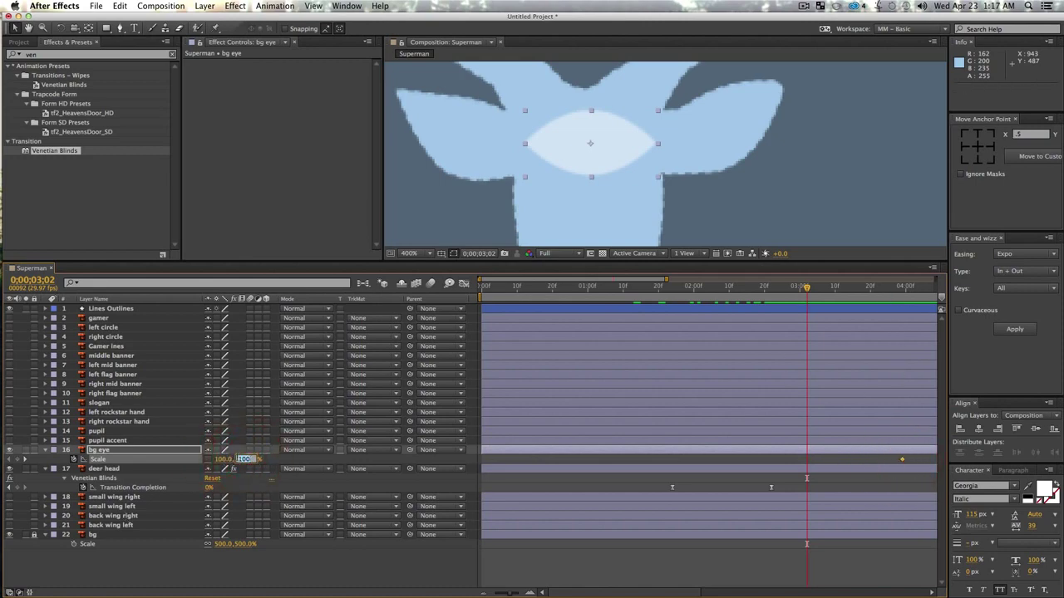
type("0")
key("Return")
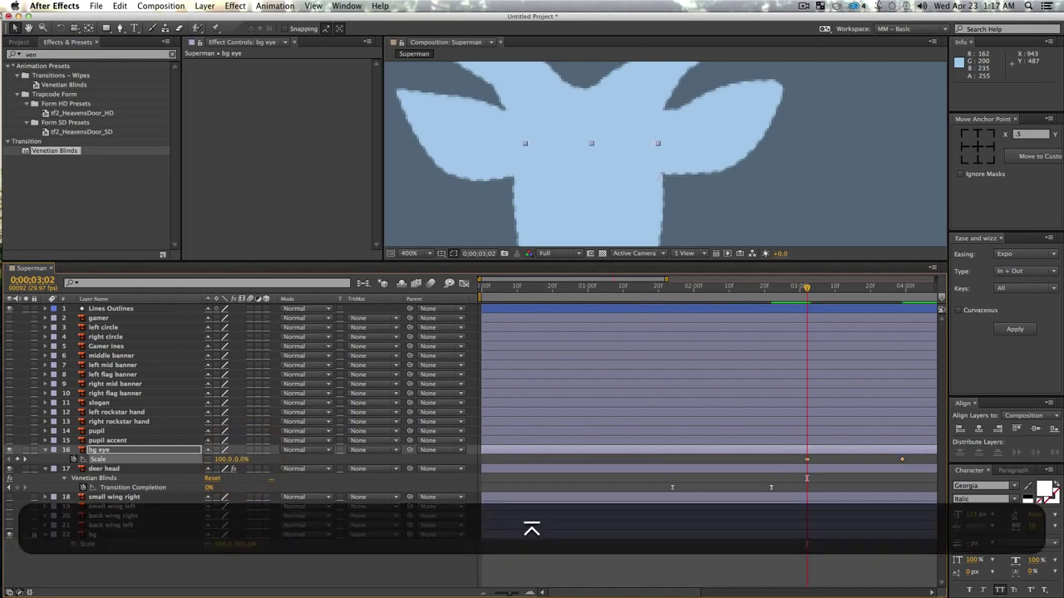
key("space")
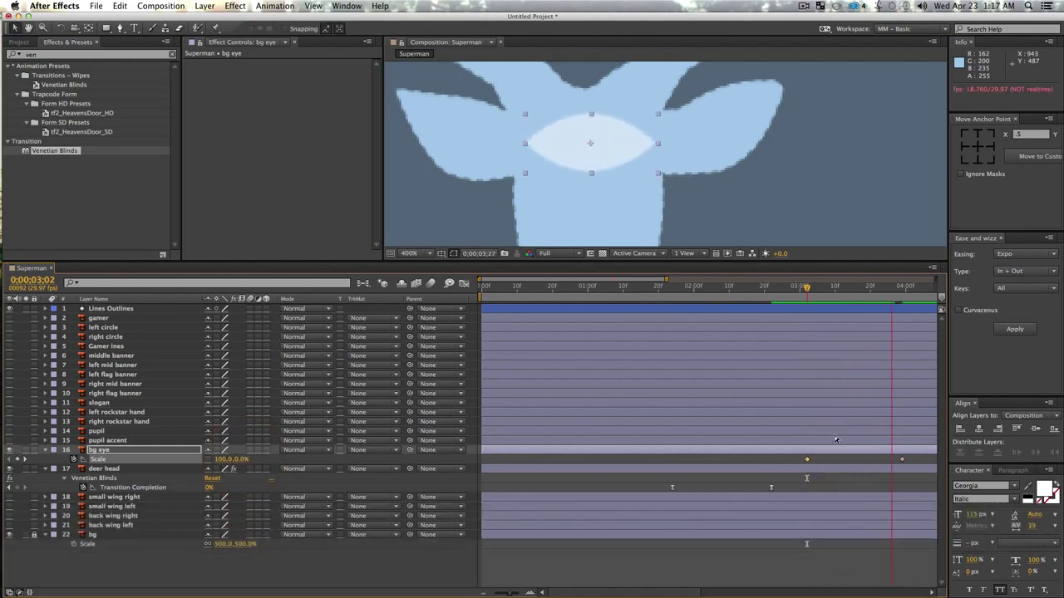
- Apply Easy Ease to both bg eye Scale keyframes and lengthen their eases toward the middle in the Graph Editor, keeping speeds at zero
left_click(713, 460)
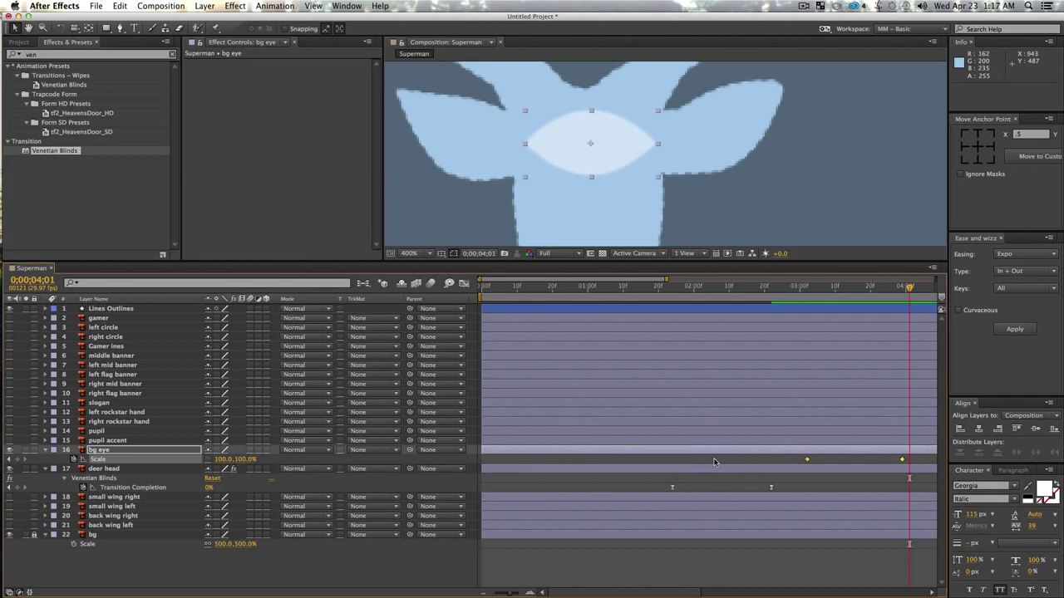
key("F8")
key("F9")
left_click(464, 284)
left_click(823, 492)
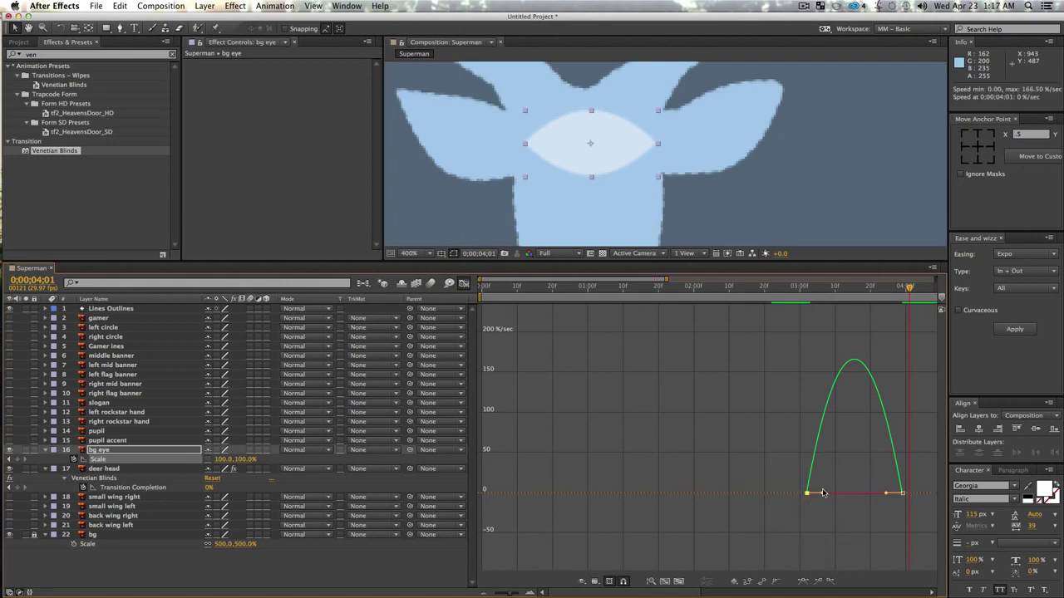
left_click_drag(831, 496, 876, 497)
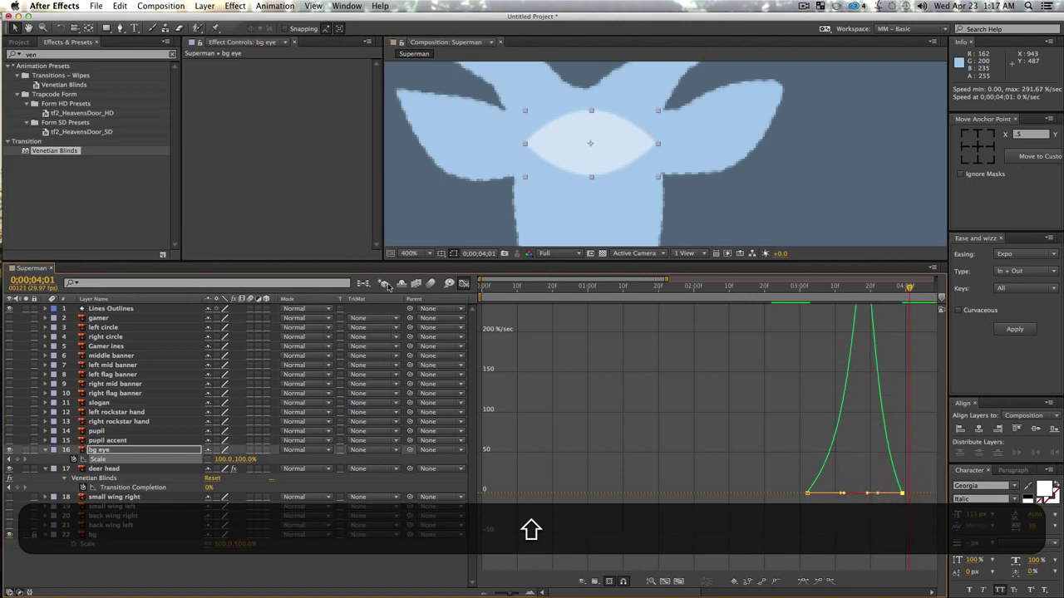
left_click(464, 282)
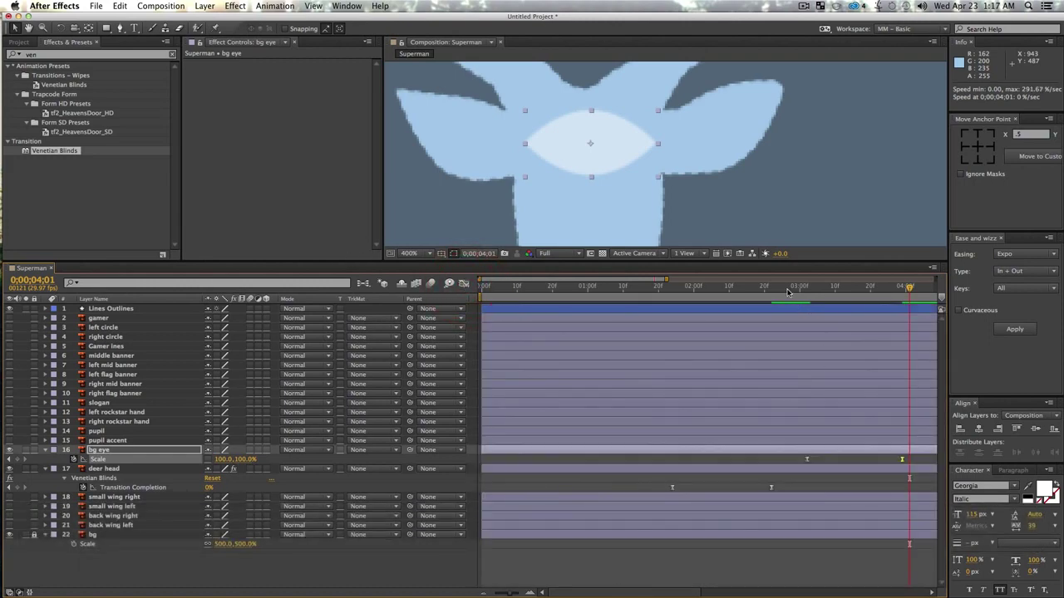
- Preview the eased eye opening from 0;00;02;09, then scrub through it to 0;00;03;24
left_click(726, 291)
key("space")
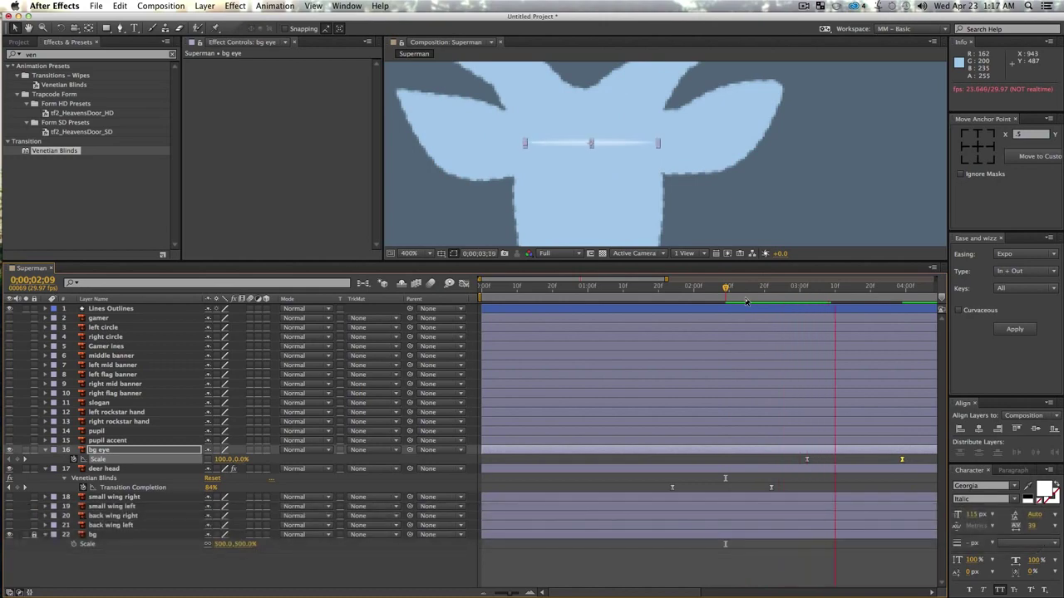
key("space")
left_click(847, 290)
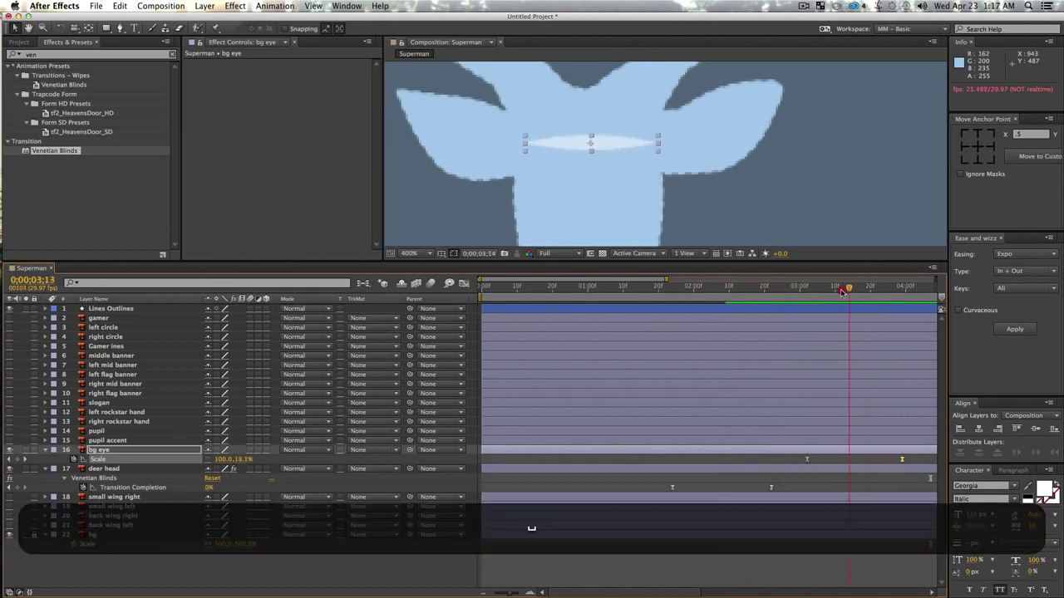
left_click_drag(844, 291, 885, 310)
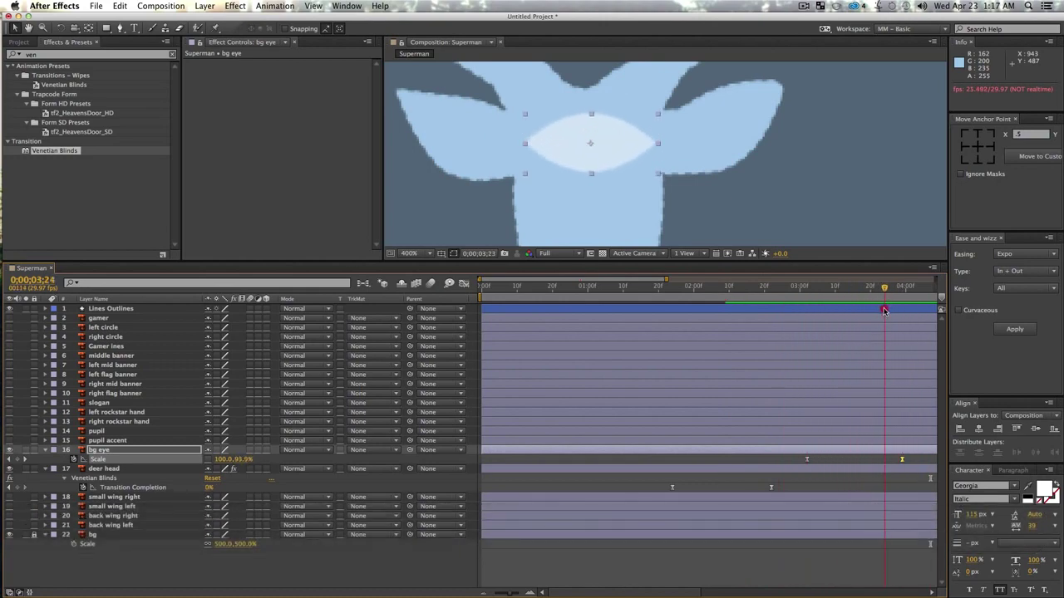
- Make the pupil and pupil accent layers visible, add Scale keyframes to both, and move those keyframes to 0;00;04;05
left_click(104, 441)
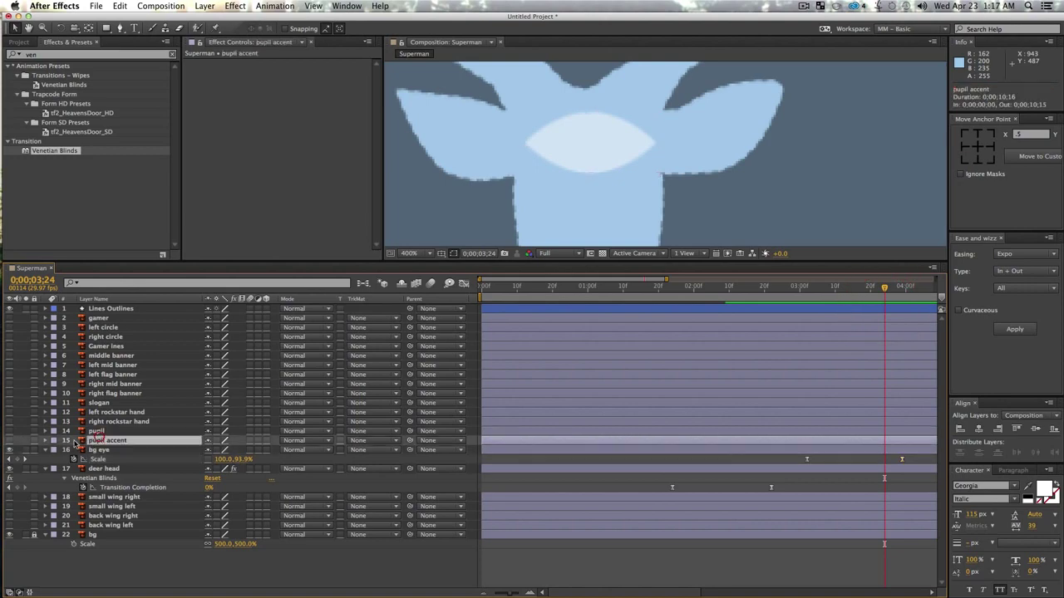
left_click(10, 440)
left_click(99, 431, "shift")
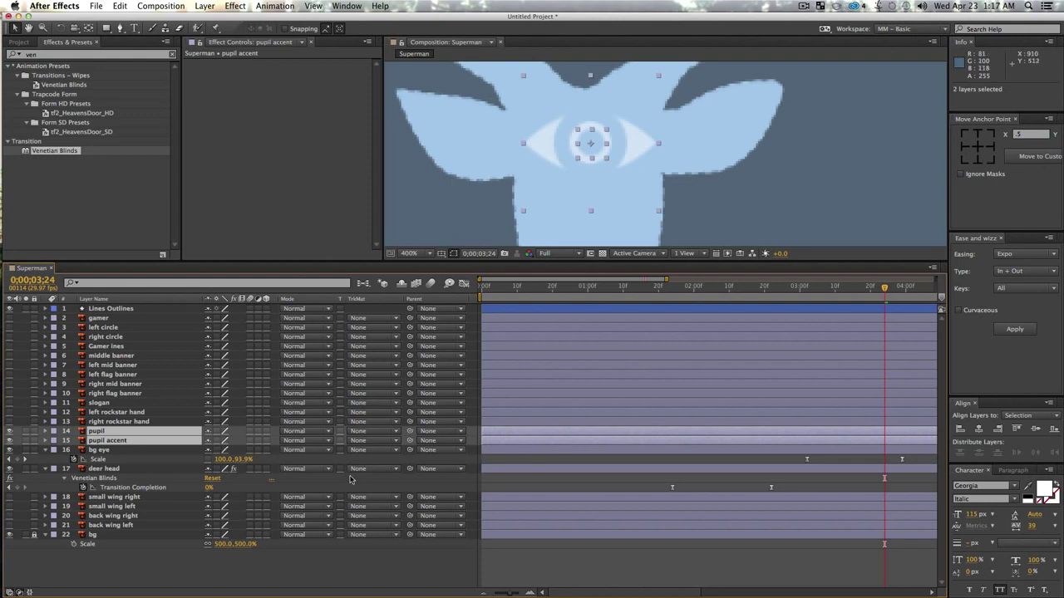
key("s")
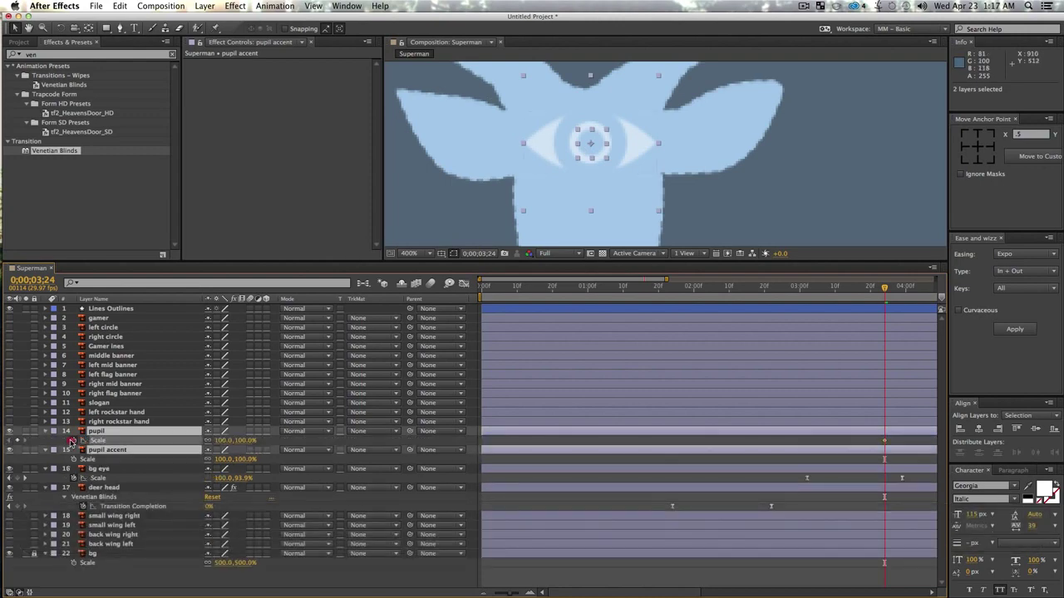
left_click(73, 441)
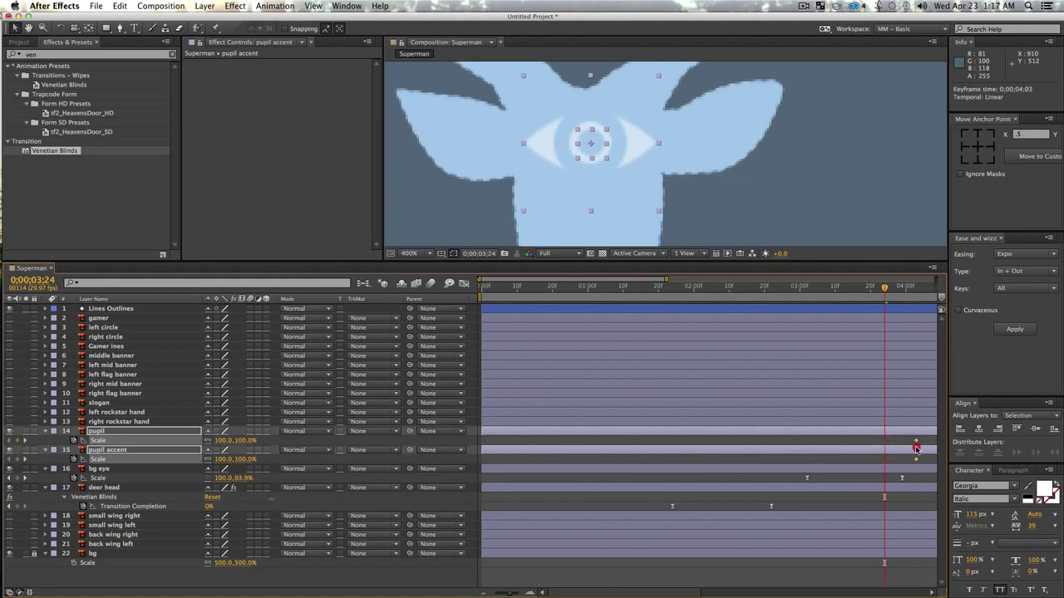
left_click_drag(915, 447, 923, 447)
- Set the pupil and pupil accent scales to 0% at 0;00;03;06 and preview the pupil growing
left_click(821, 291)
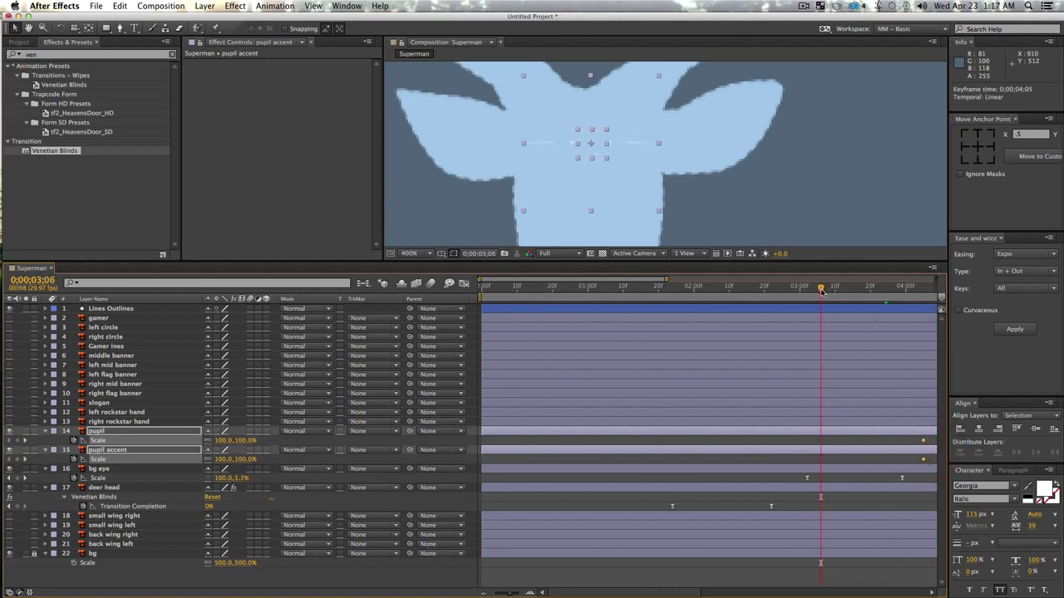
left_click(223, 441)
type("0")
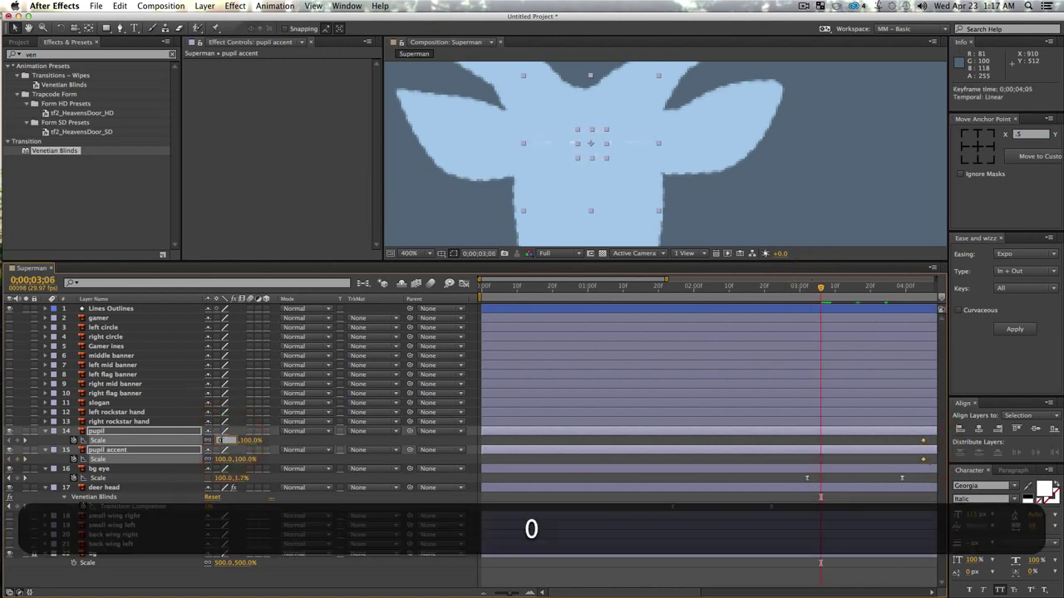
key("Return")
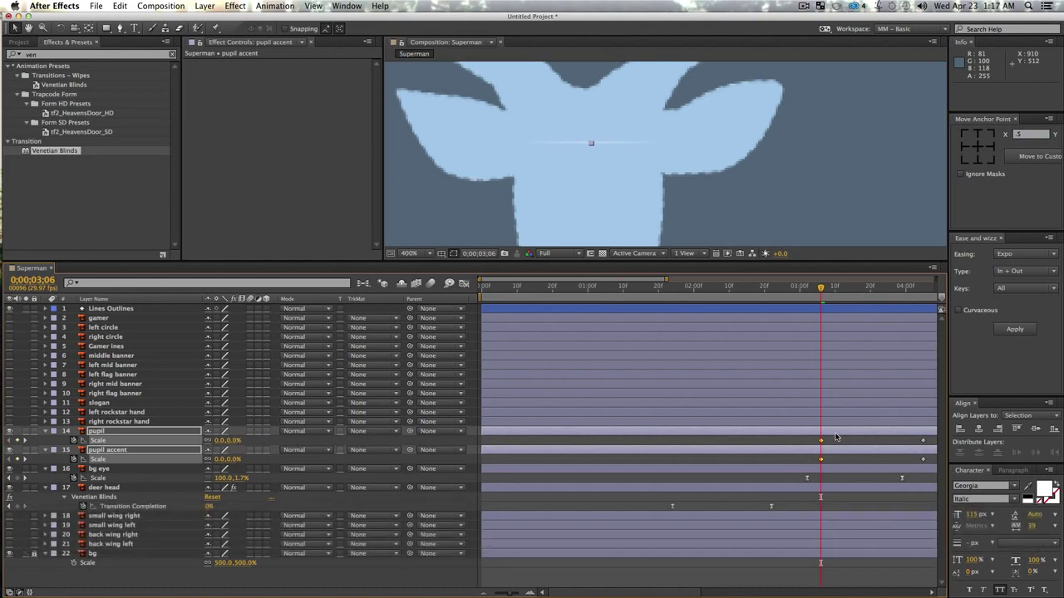
key("space")
key("space")
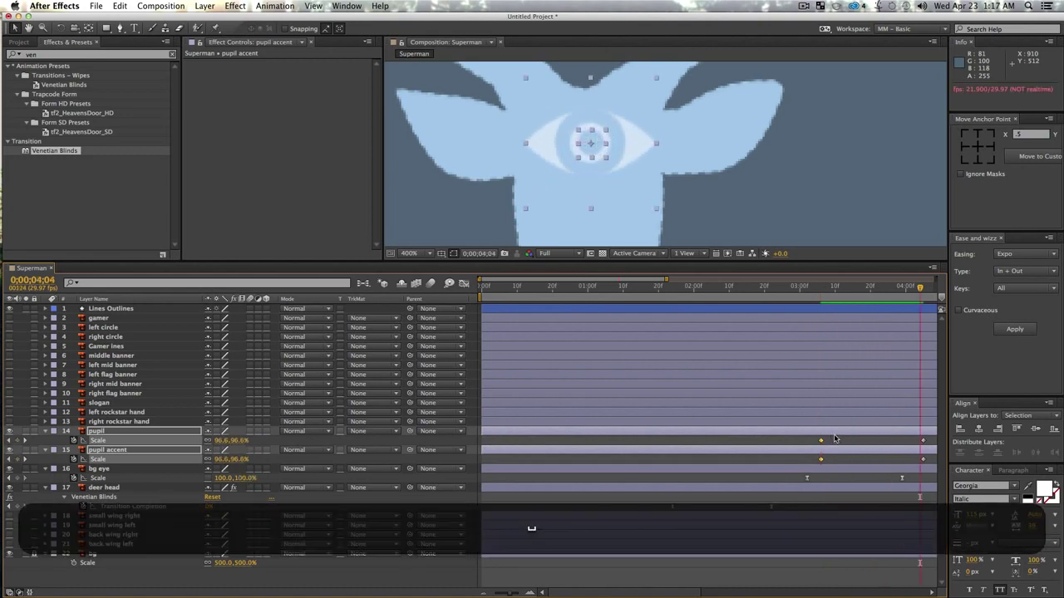
- Apply Easy Ease to all the Scale keyframes of the pupil and pupil accent layers
scroll(836, 439, "right", 3)
left_click_drag(770, 440, 784, 463)
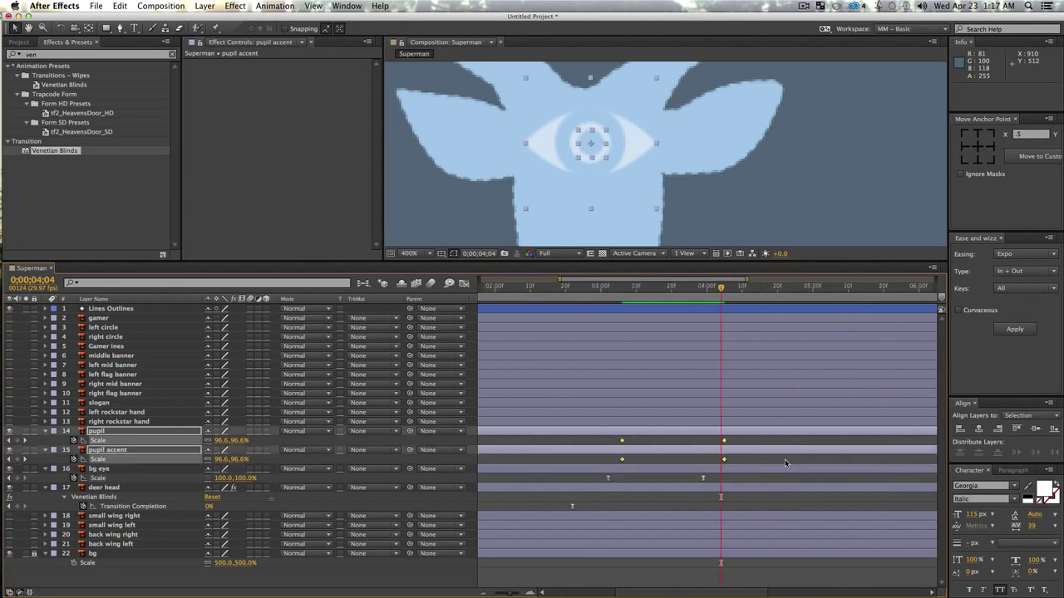
key("F10")
key("F10")
key("F9")
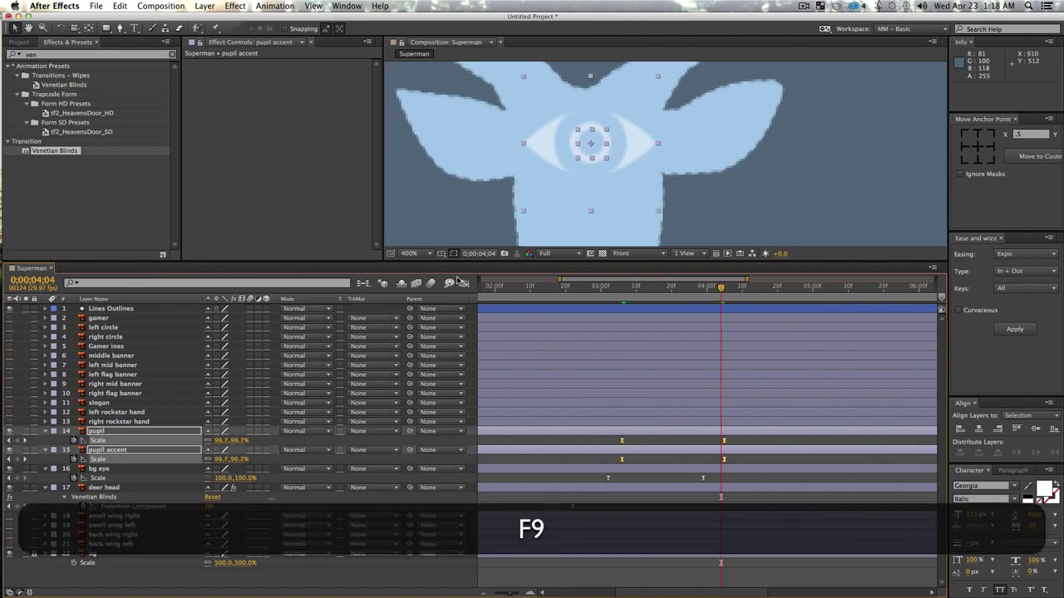
- Lengthen the outgoing ease of both pupil layers' first Scale keyframes in the Graph Editor, keeping speed at zero, then return to the layer bars
left_click(463, 284)
left_click_drag(572, 466, 672, 532)
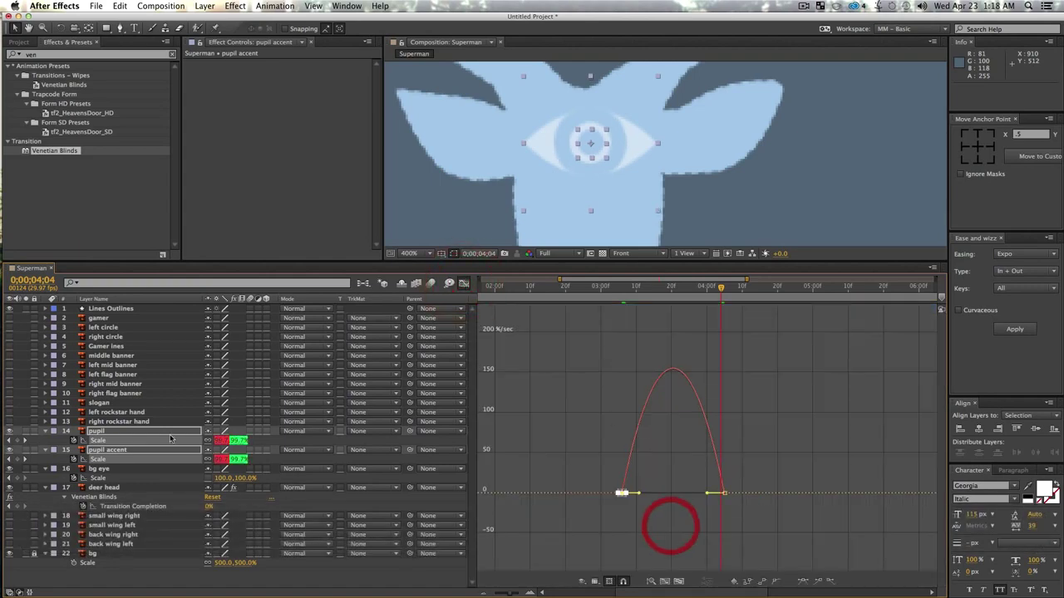
left_click_drag(640, 495, 671, 493)
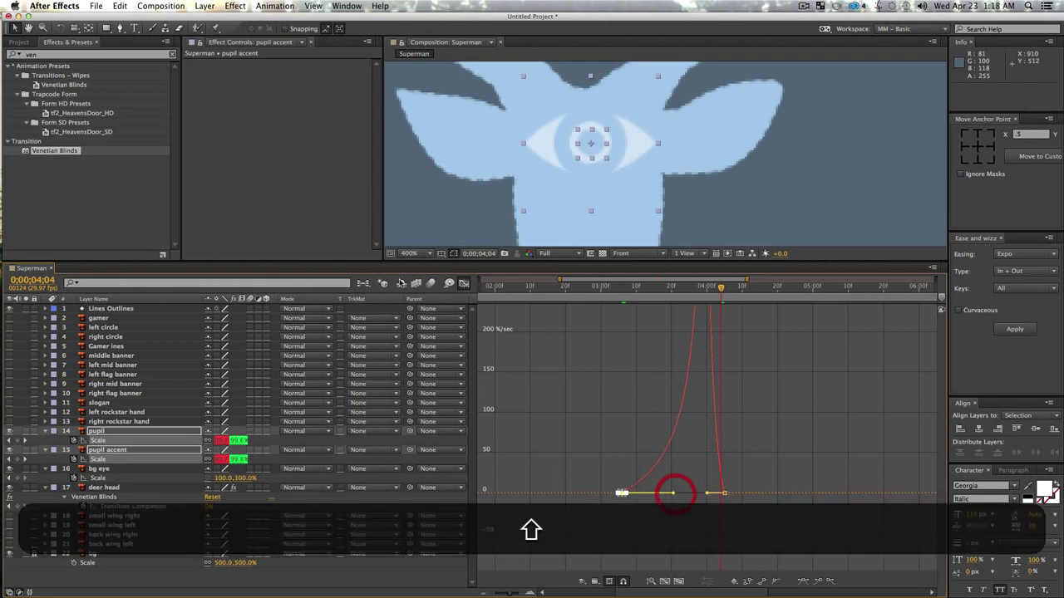
left_click(463, 284)
- Preview the eased eye and pupil animation from 0;00;02;28, then deselect the pupil layers
left_click(605, 291)
left_click_drag(605, 291, 593, 290)
key("space")
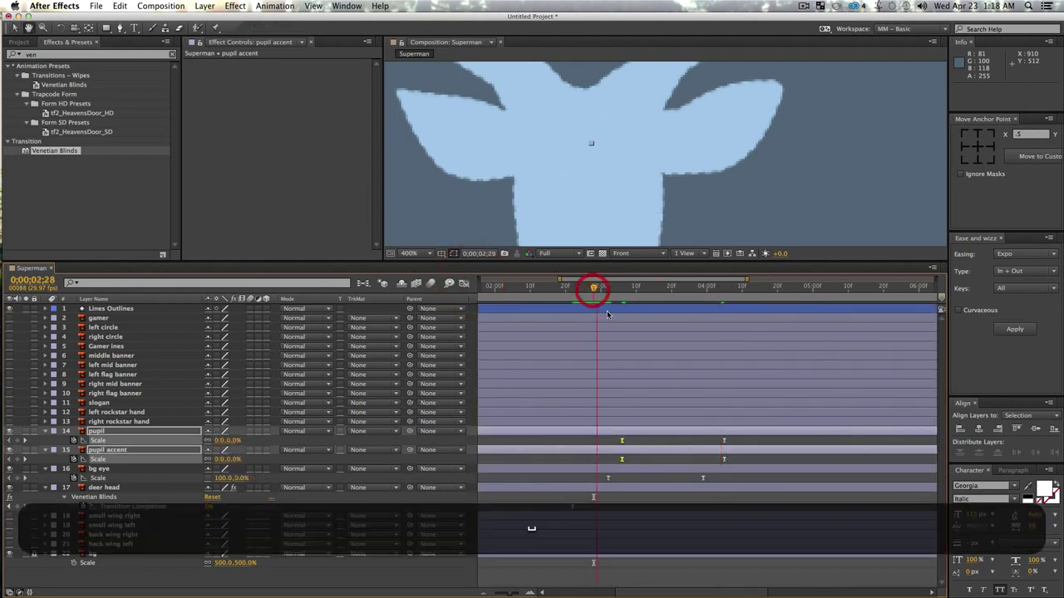
key("space")
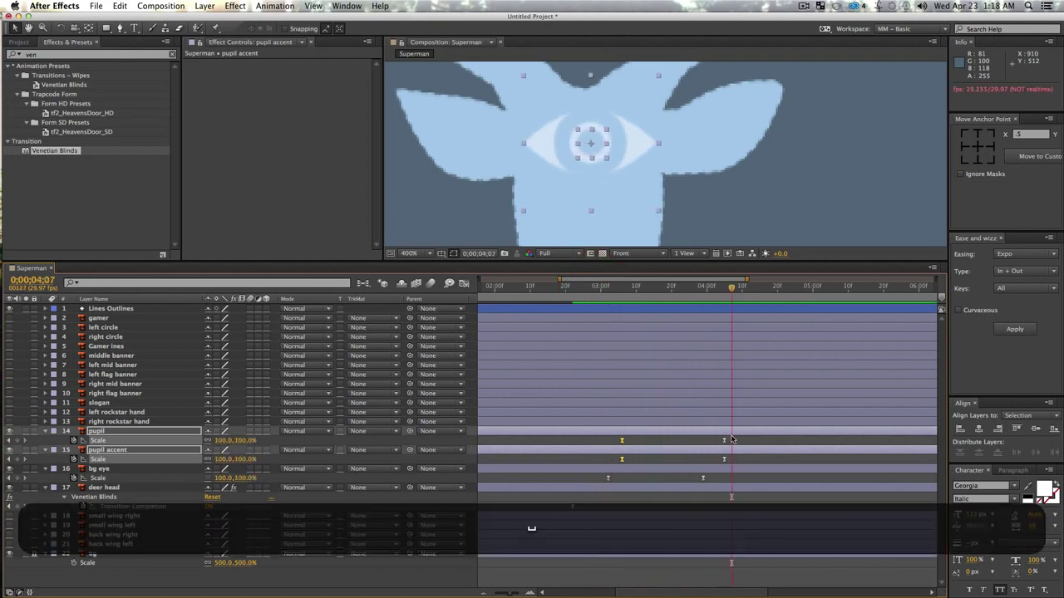
left_click(756, 443)
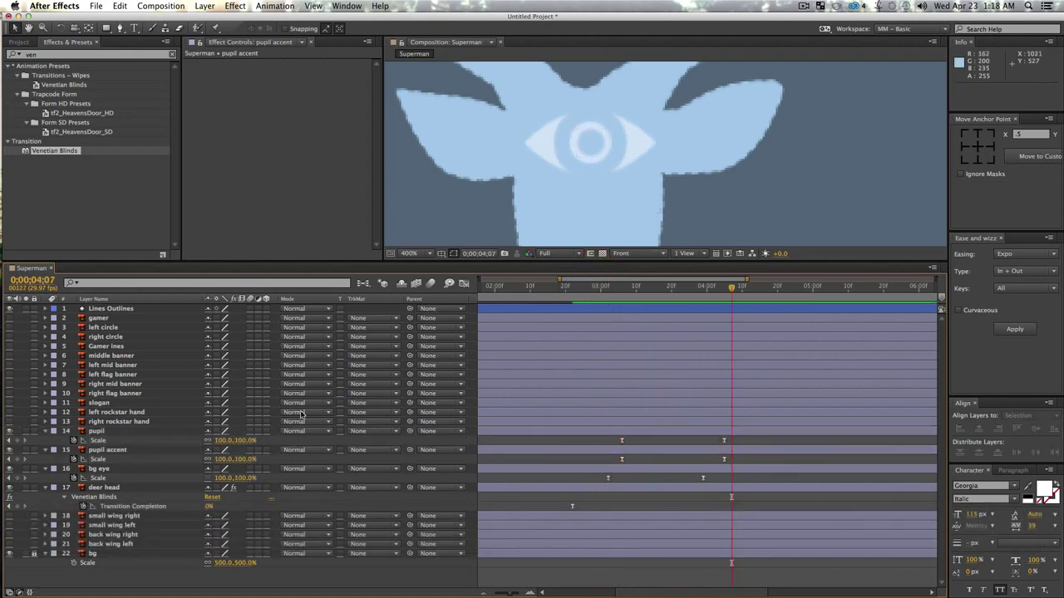
- Delay both pupil accent Scale keyframes so the first sits at 0;00;03;16, and preview the staggered eye animation from 0;00;02;15
left_click(107, 431)
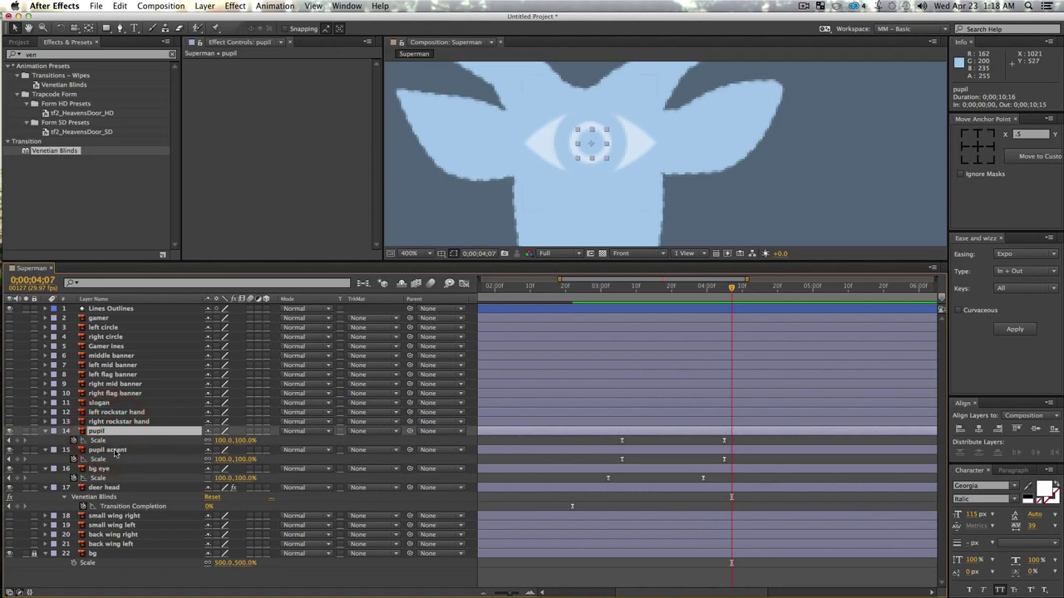
left_click(108, 449)
left_click_drag(620, 462, 767, 467)
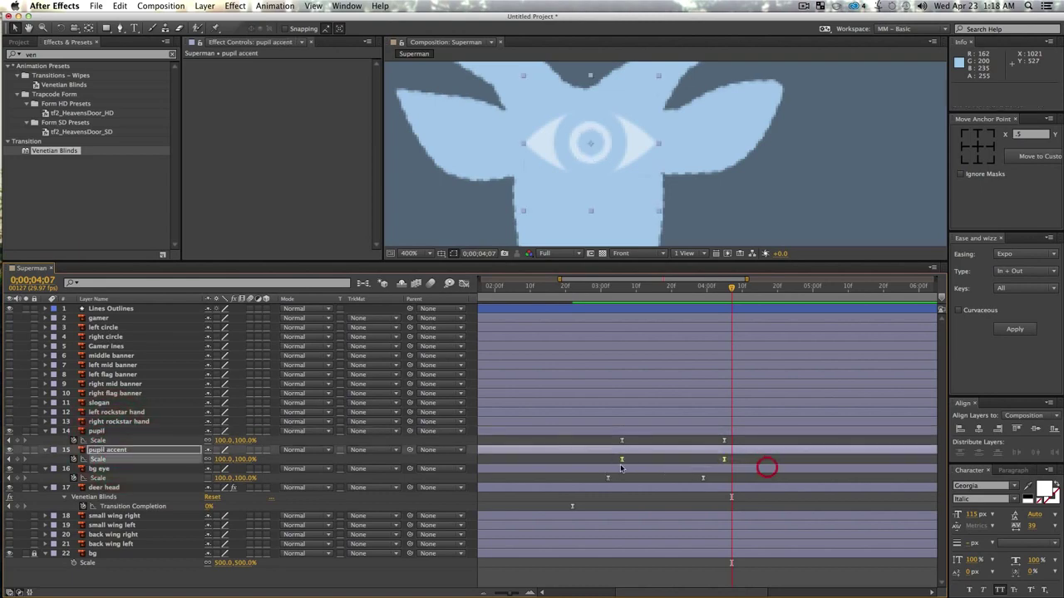
left_click_drag(639, 464, 658, 464)
left_click(548, 287)
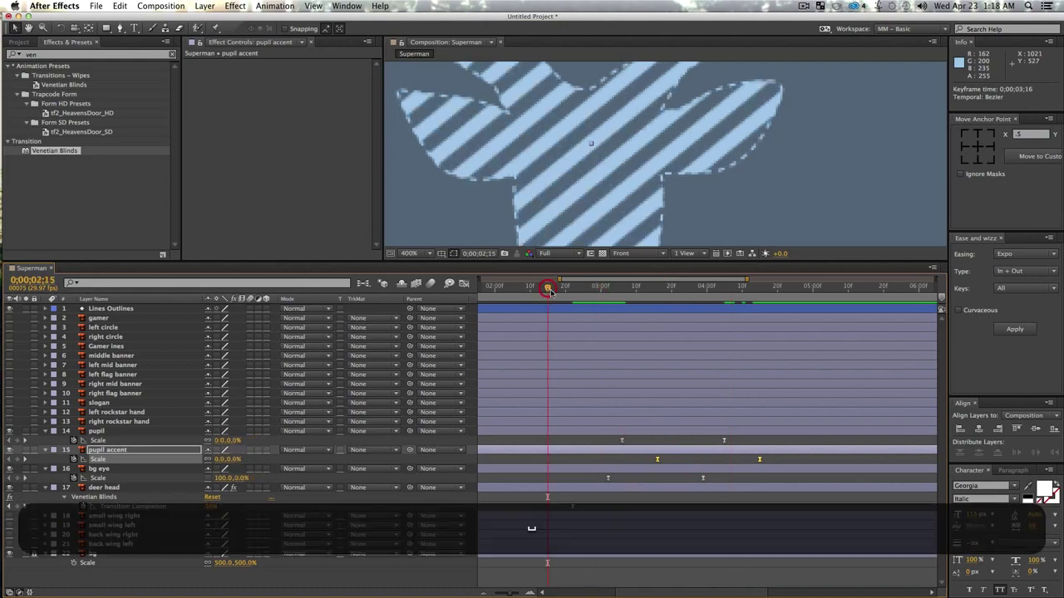
key("space")
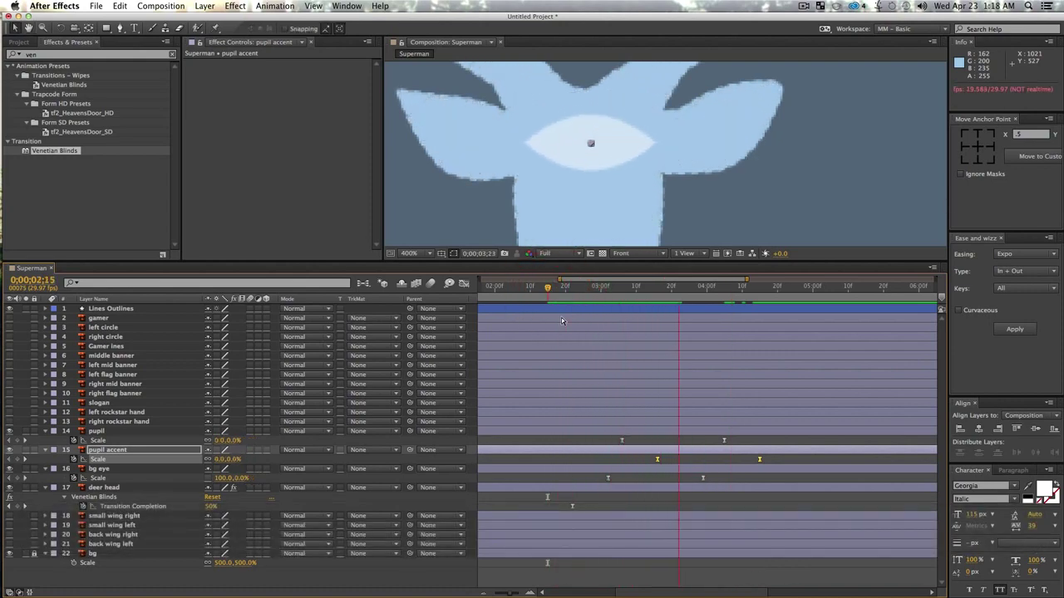
- Reduce the composition view to 100% and preview the eye animation on the whole deer head from 0;00;02;20
key("space")
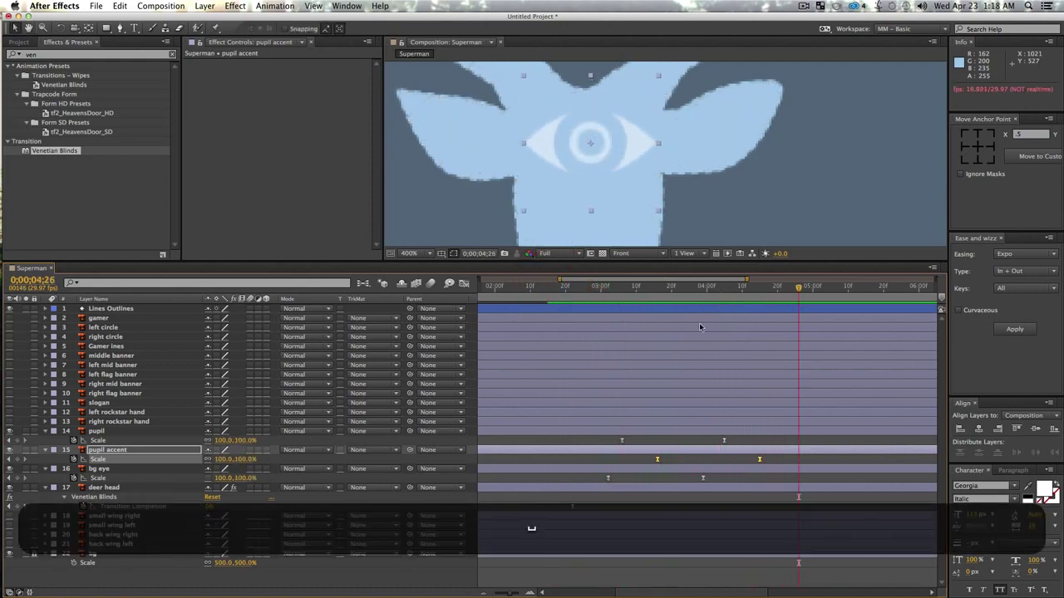
key("z")
left_click(639, 134, "alt")
left_click(639, 134, "alt")
left_click_drag(663, 120, 638, 128)
key("v")
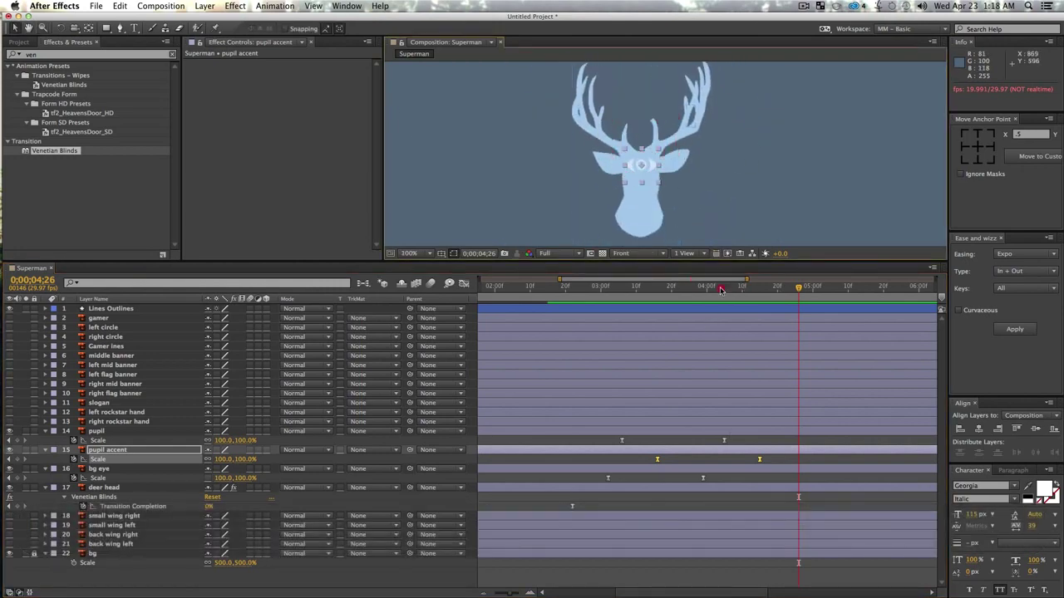
left_click_drag(671, 289, 563, 289)
key("space")
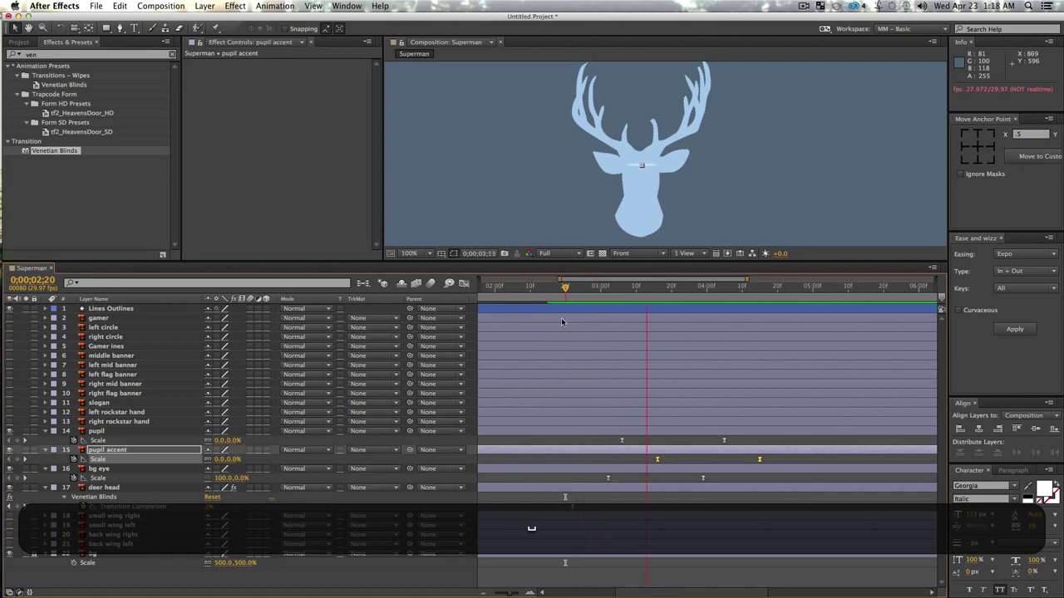
key("space")
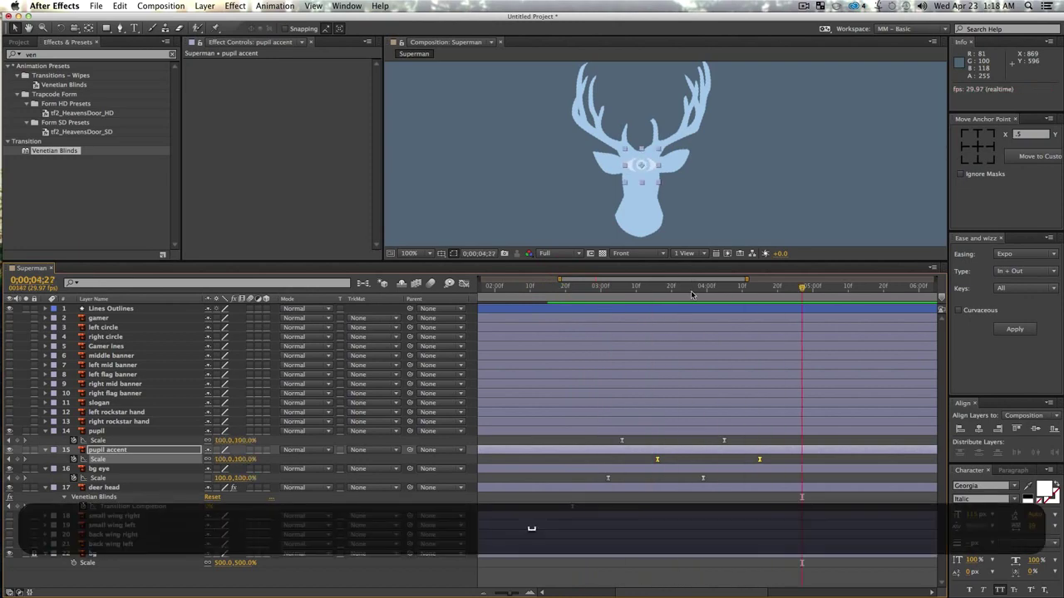
- Collapse the revealed keyframed properties of all unlocked layers, recentre the deer head at 100% view, and deselect the layers
key("super+a")
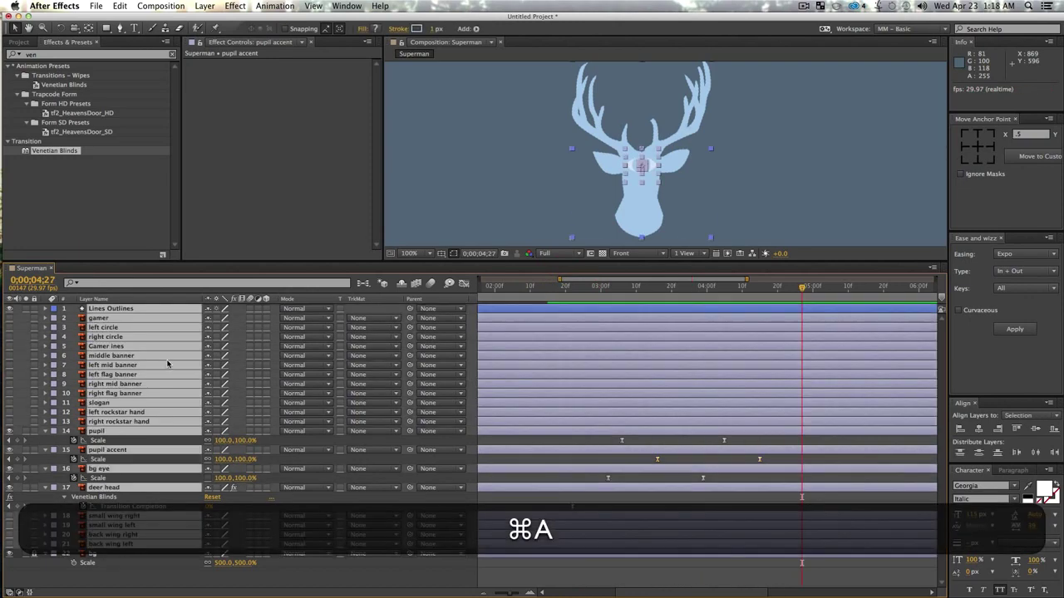
key("u")
left_click(269, 592)
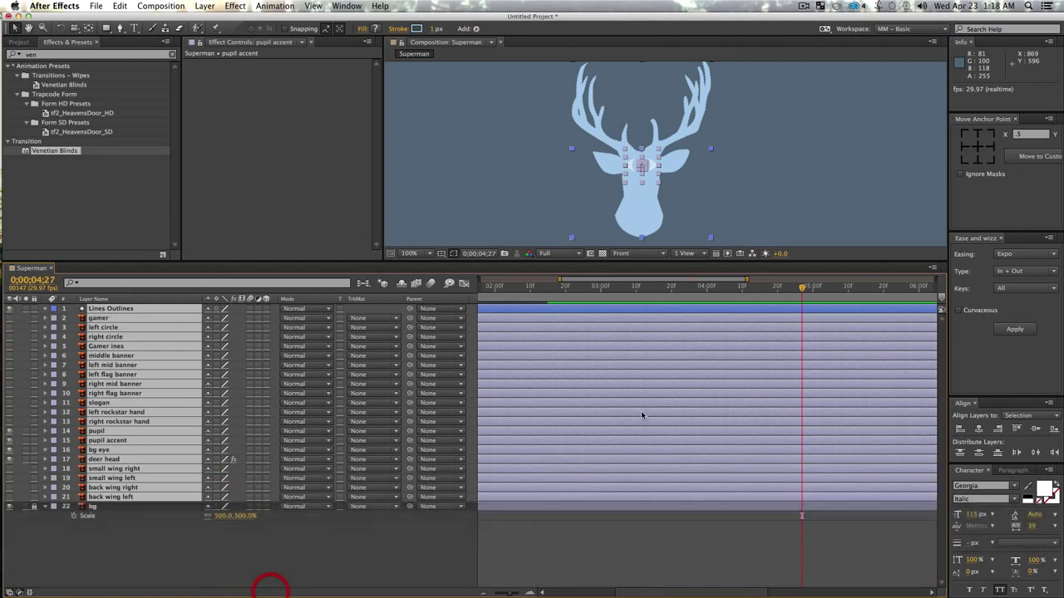
key("z")
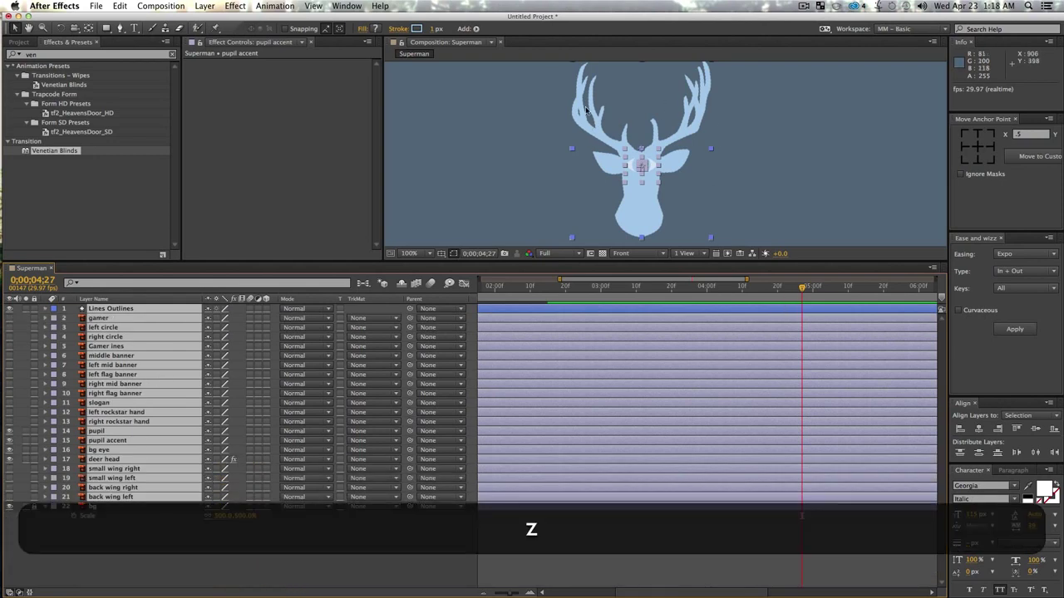
left_click(648, 156)
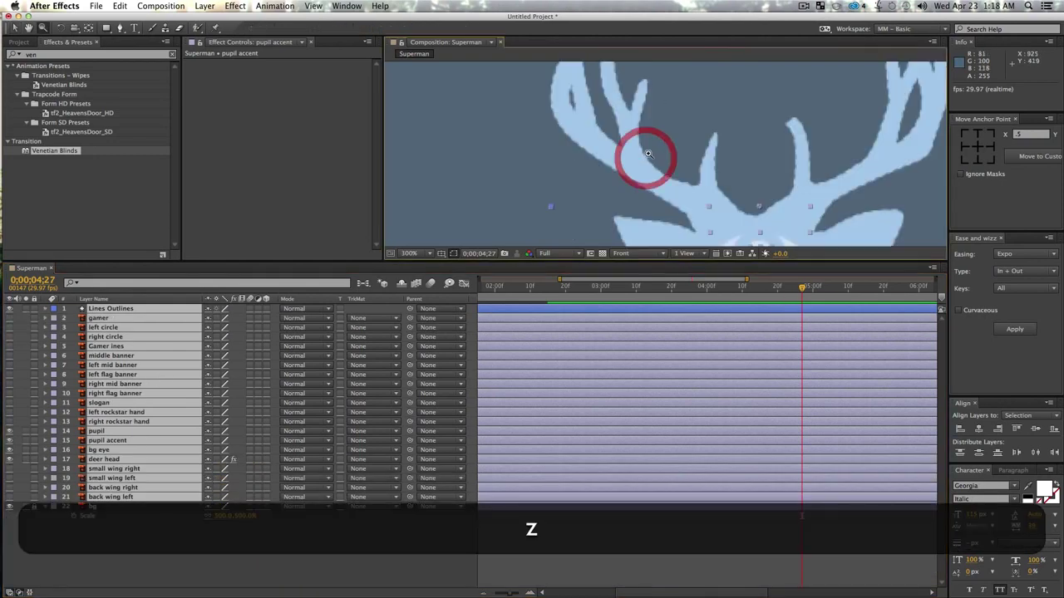
key("z")
left_click(702, 178, "alt")
left_click(702, 178, "alt")
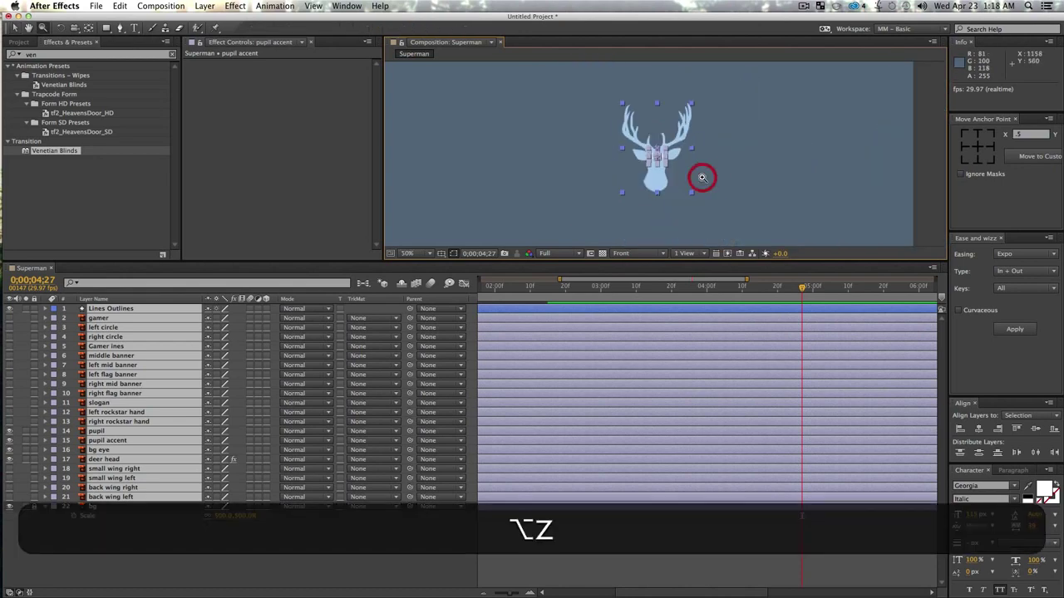
key("z")
left_click(644, 167)
key("space")
key("v")
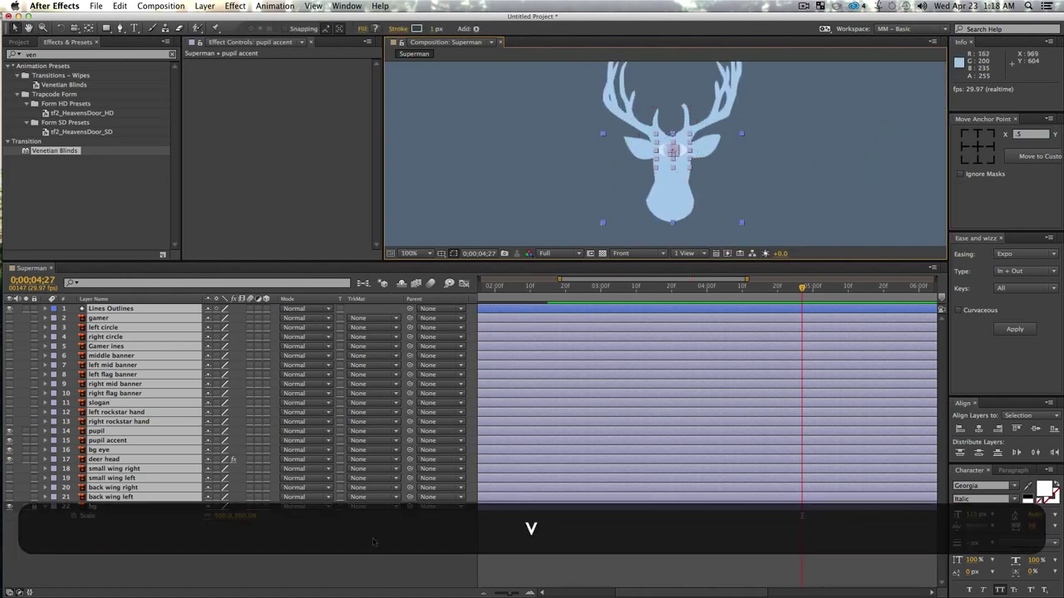
left_click(373, 532)
- Move the Lines Outlines anchor point to its bottom centre and keyframe Scale at 100% at 0;00;03;22 and 138% at 0;00;04;17
left_click_drag(753, 287, 677, 301)
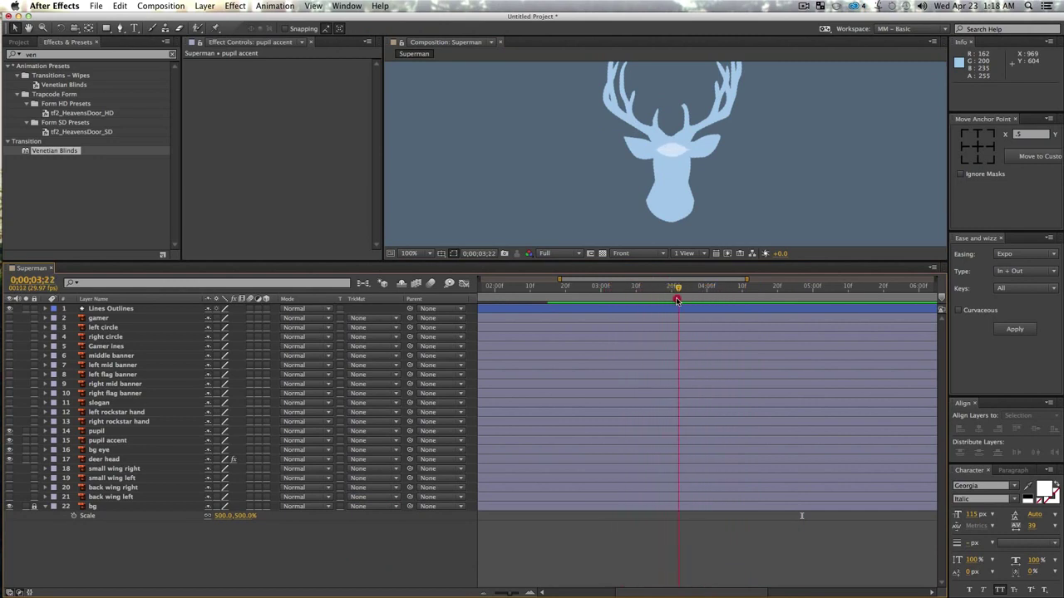
left_click(102, 309)
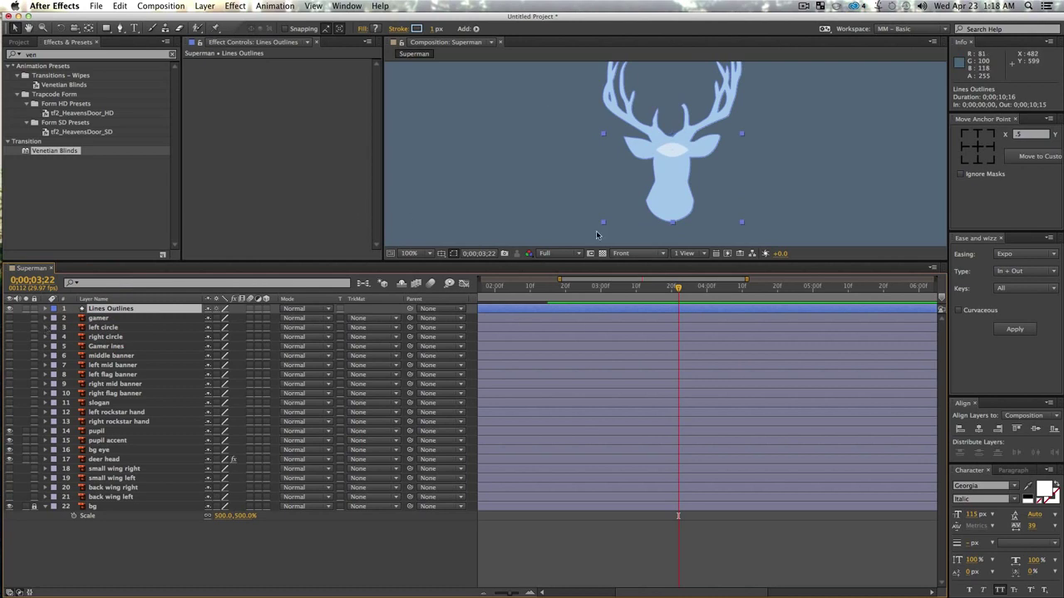
key("s")
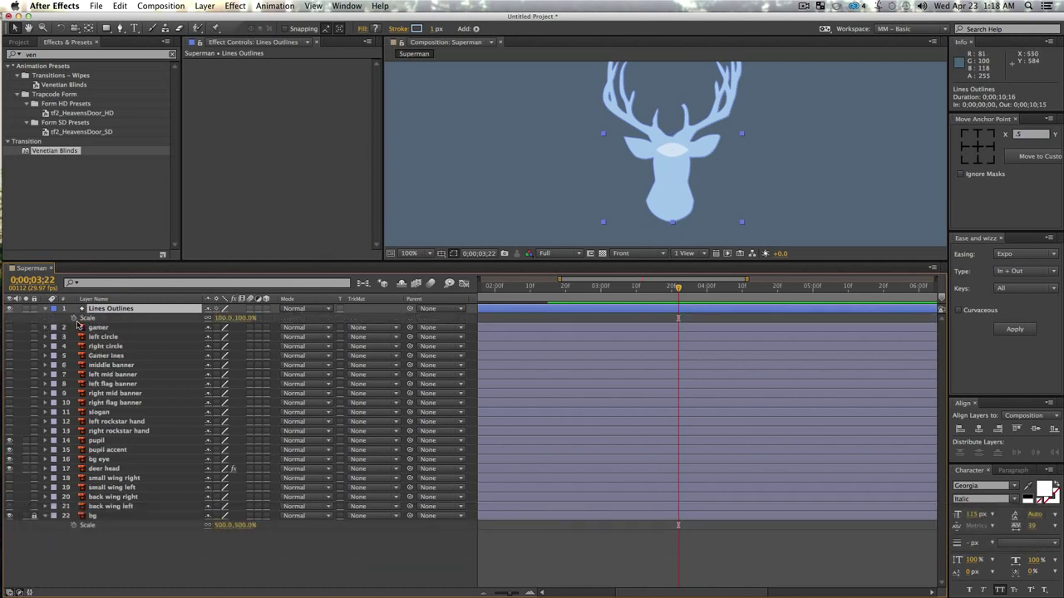
left_click(73, 317)
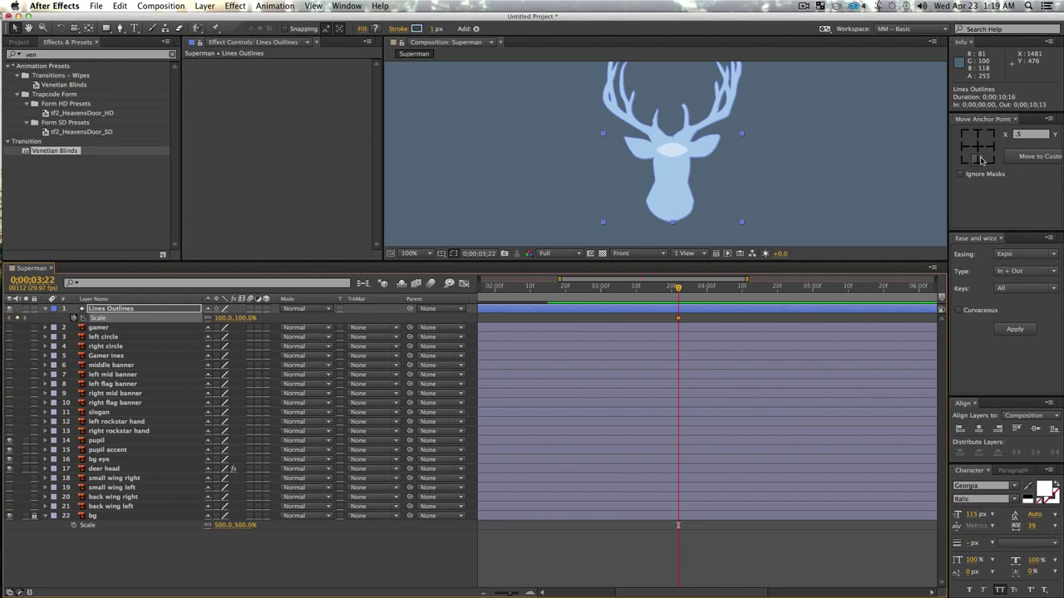
left_click(976, 160)
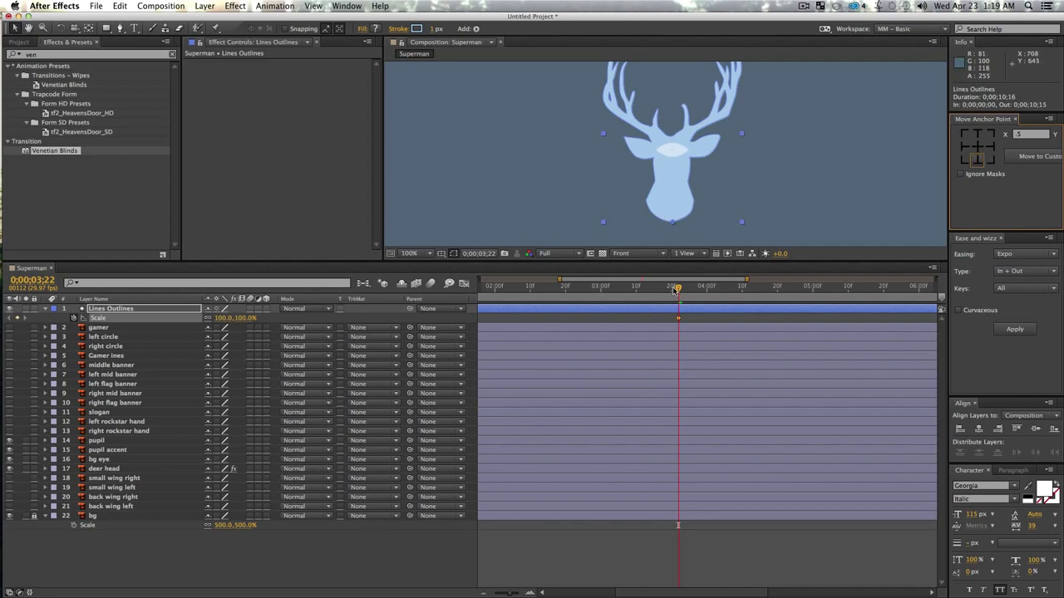
left_click_drag(678, 289, 767, 304)
left_click_drag(223, 321, 250, 318)
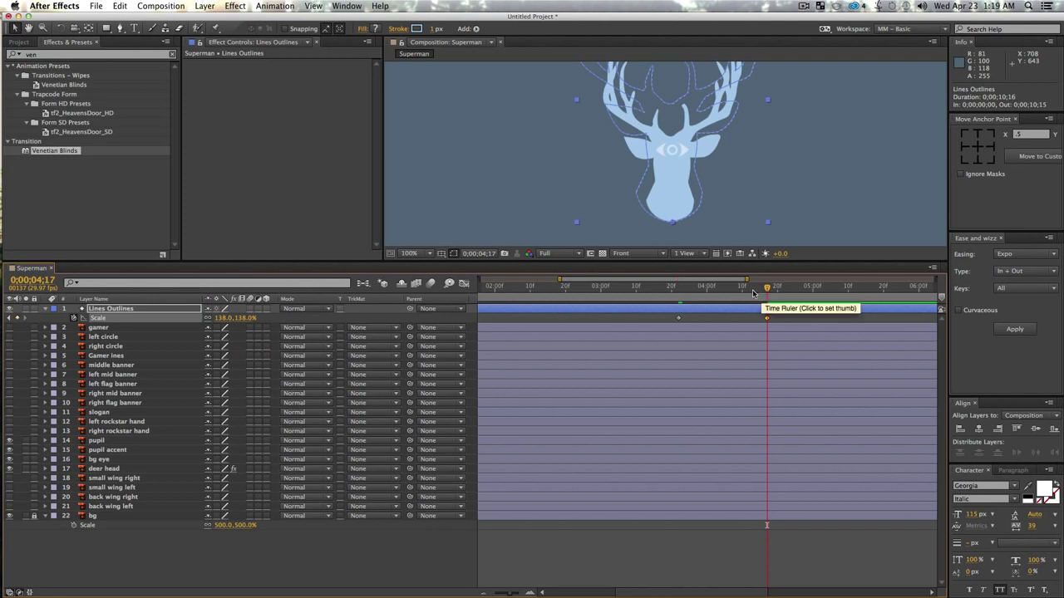
- Keyframe the Lines Outlines Opacity at 100% at 0;00;03;26 and 2% at 0;00;04;13, and preview from 0;00;03;20
left_click_drag(721, 291, 678, 310)
key("t")
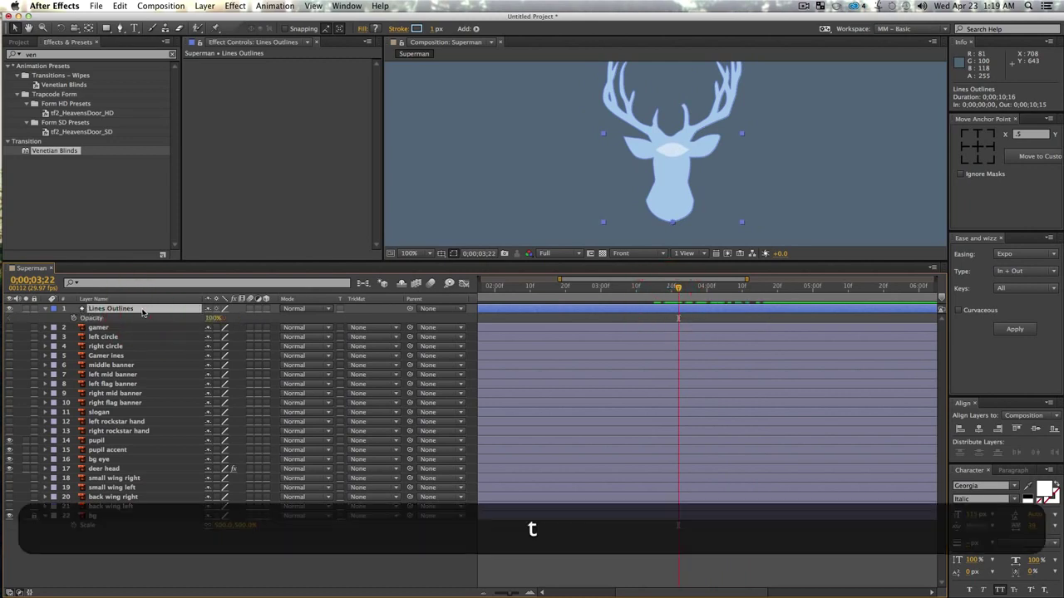
left_click(73, 318)
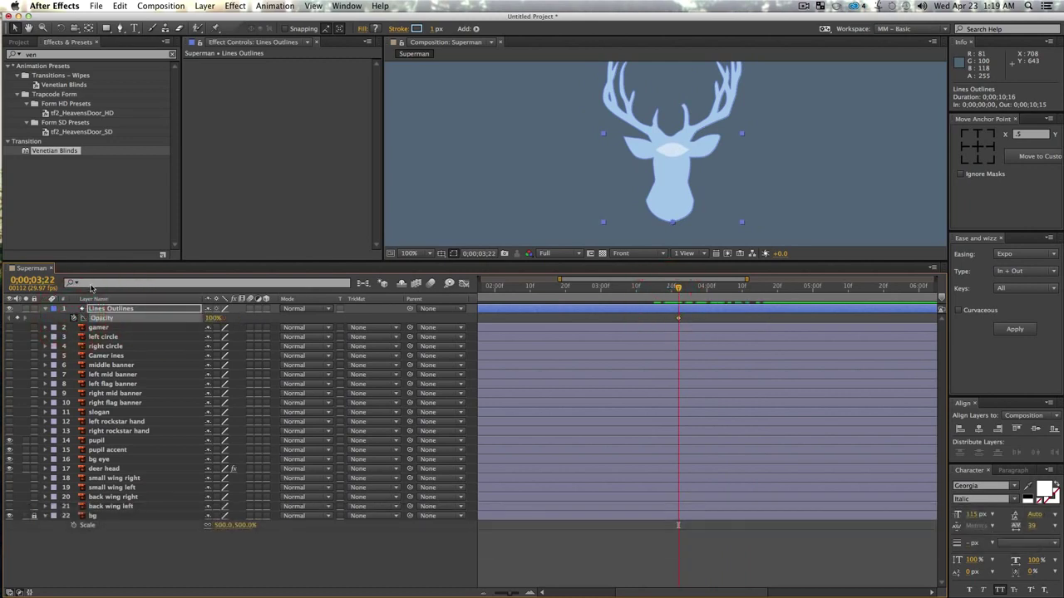
key("u")
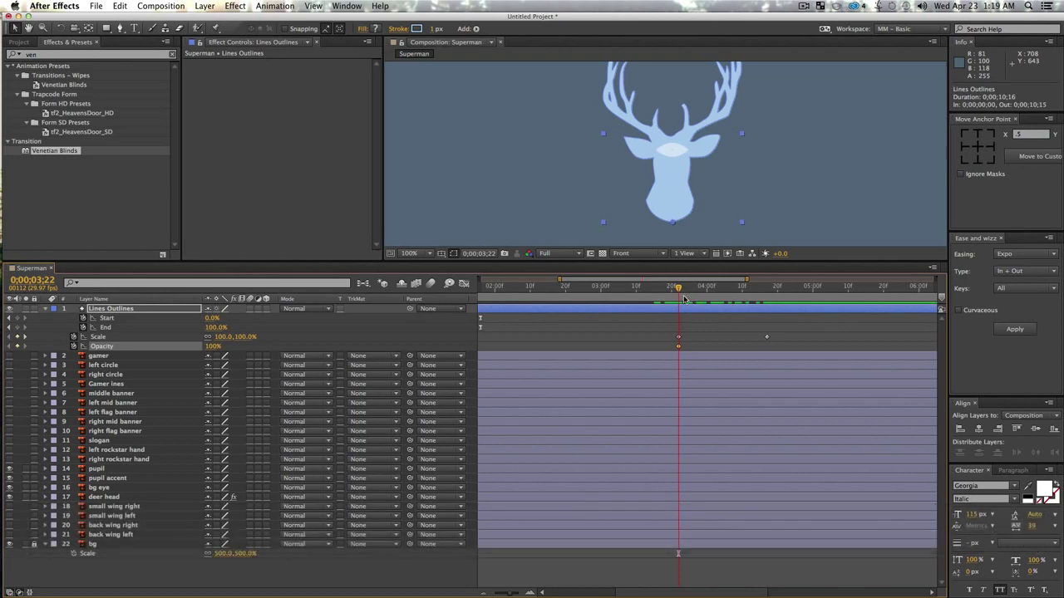
left_click_drag(680, 292, 752, 287)
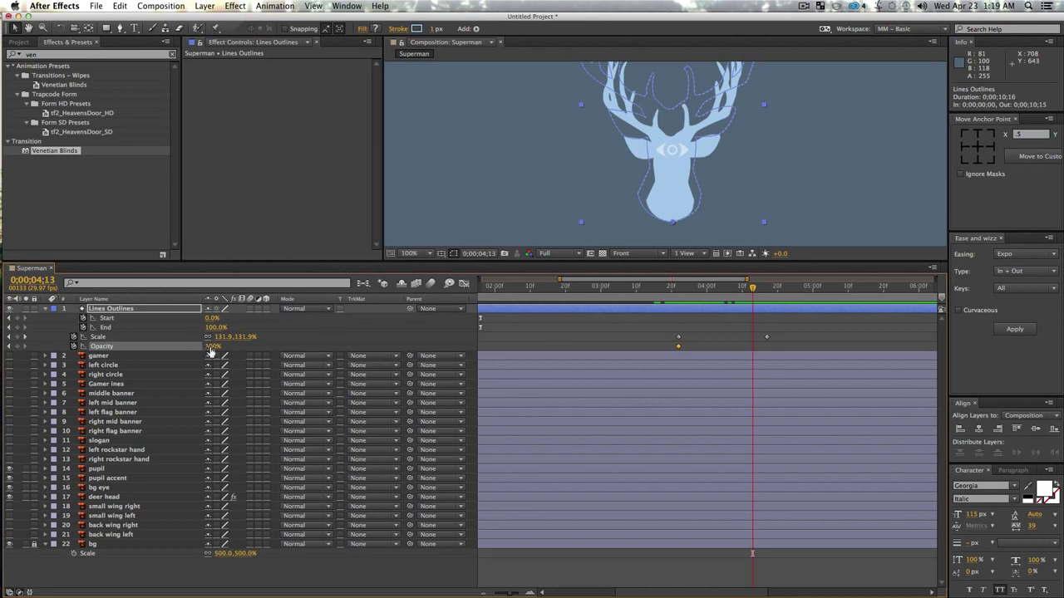
left_click_drag(2, 342, 1, 346)
left_click(669, 335)
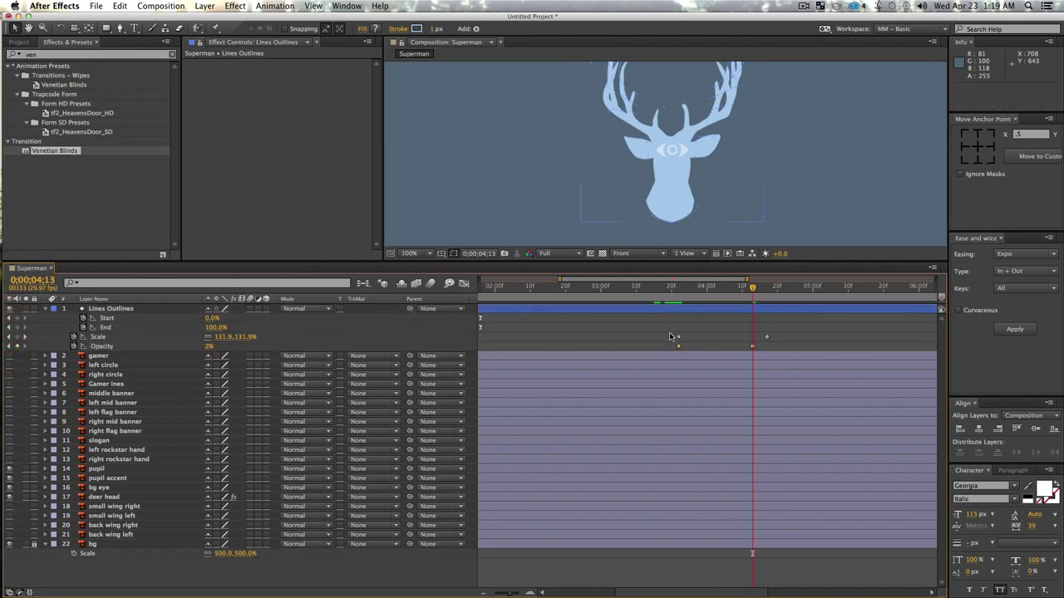
left_click_drag(678, 346, 692, 346)
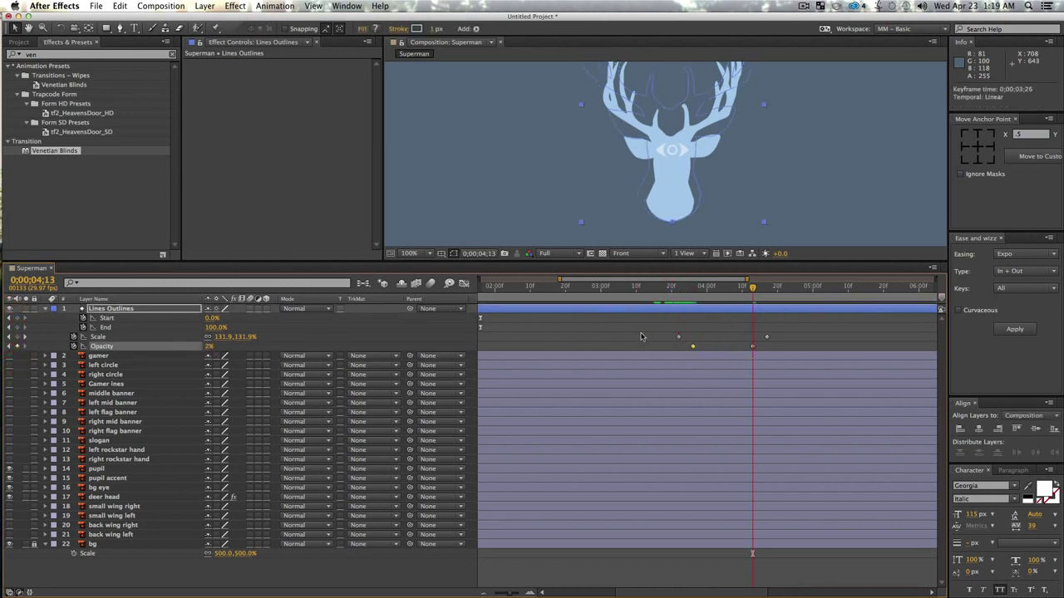
left_click(671, 288)
key("space")
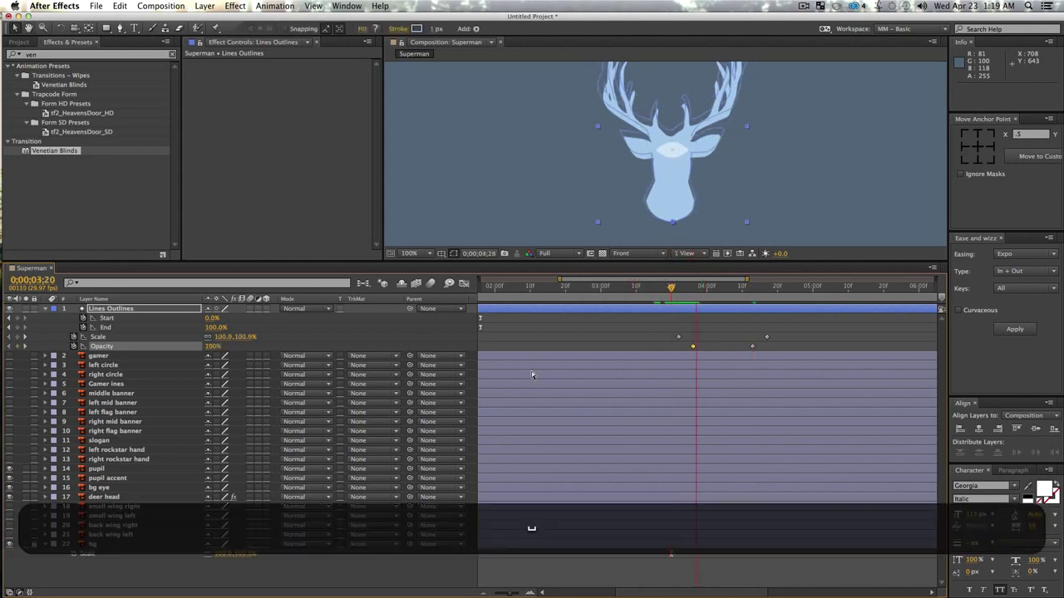
- Apply Easy Ease to the Lines Outlines Scale and Opacity keyframes and shift their speed peaks toward the end in the Graph Editor
left_click_drag(657, 327, 826, 350)
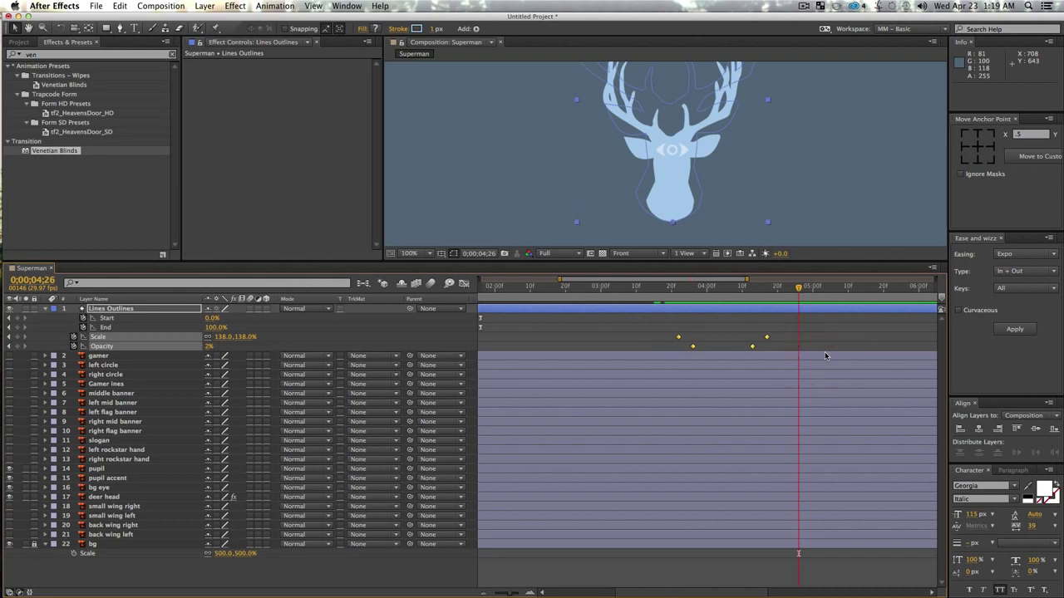
key("F9")
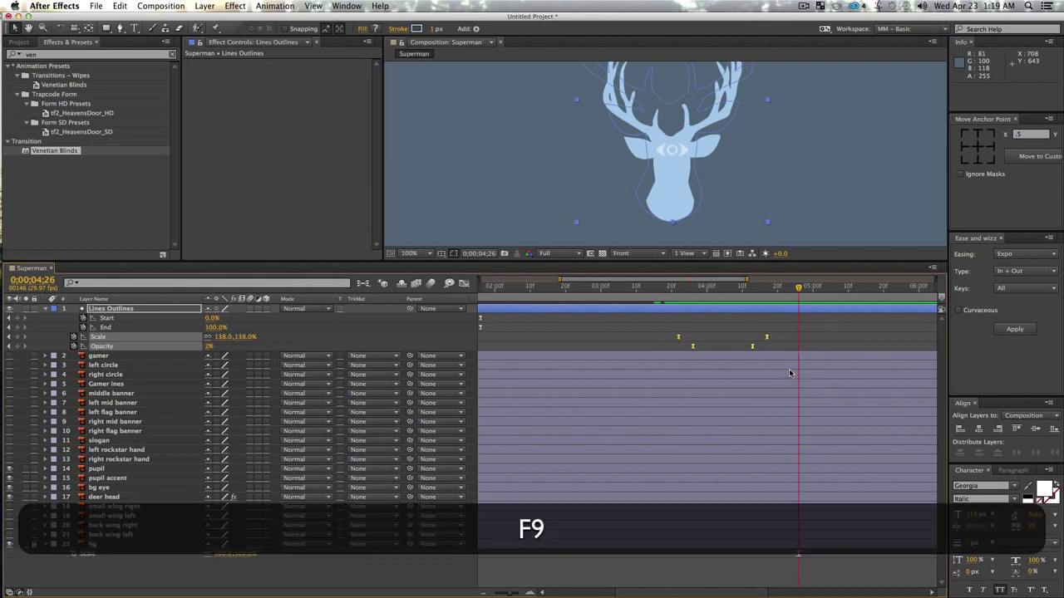
left_click(462, 283)
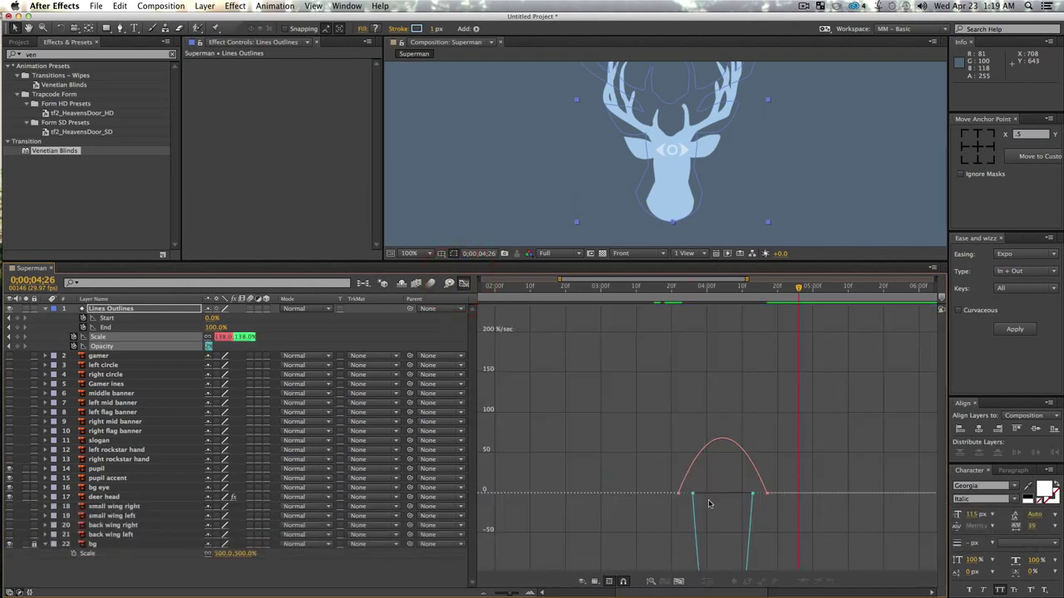
left_click_drag(669, 489, 737, 495)
left_click(741, 495)
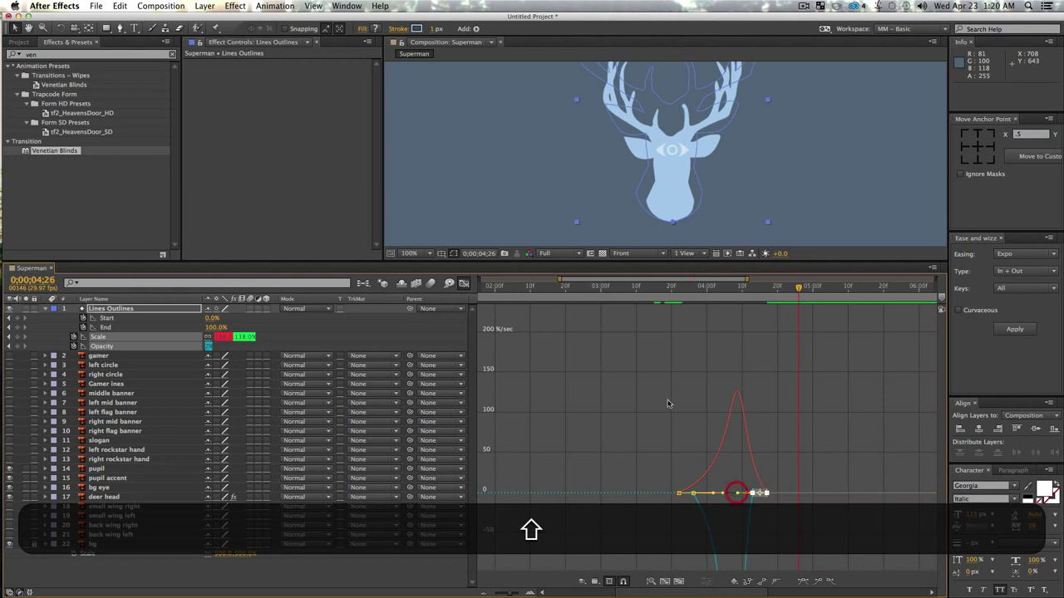
left_click(464, 283)
- Preview the eased outline scale-up and fade from 0;00;03;16 and deselect the Lines Outlines layer
left_click_drag(660, 291, 657, 291)
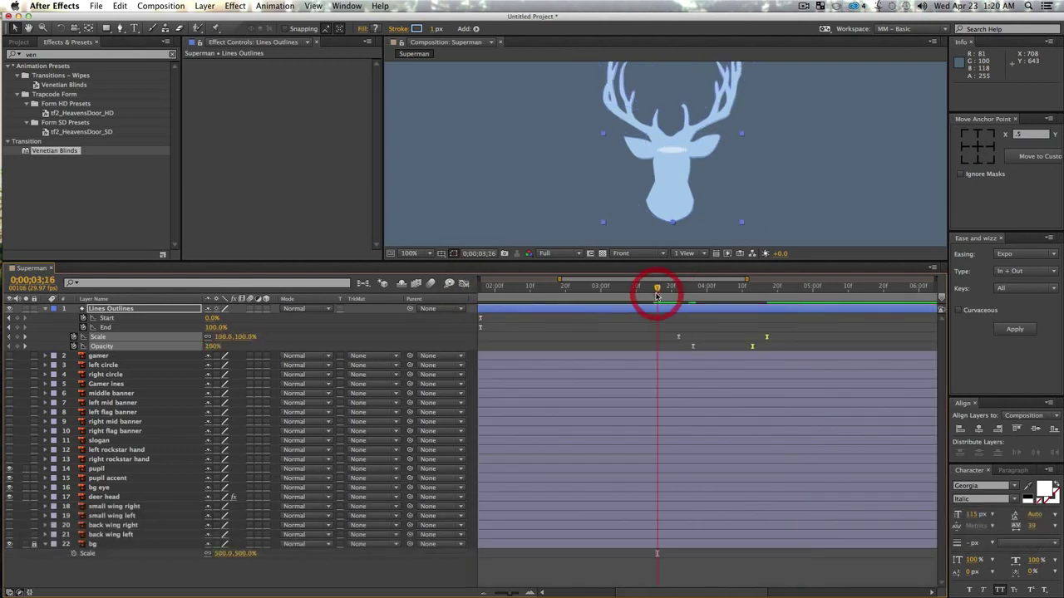
key("space")
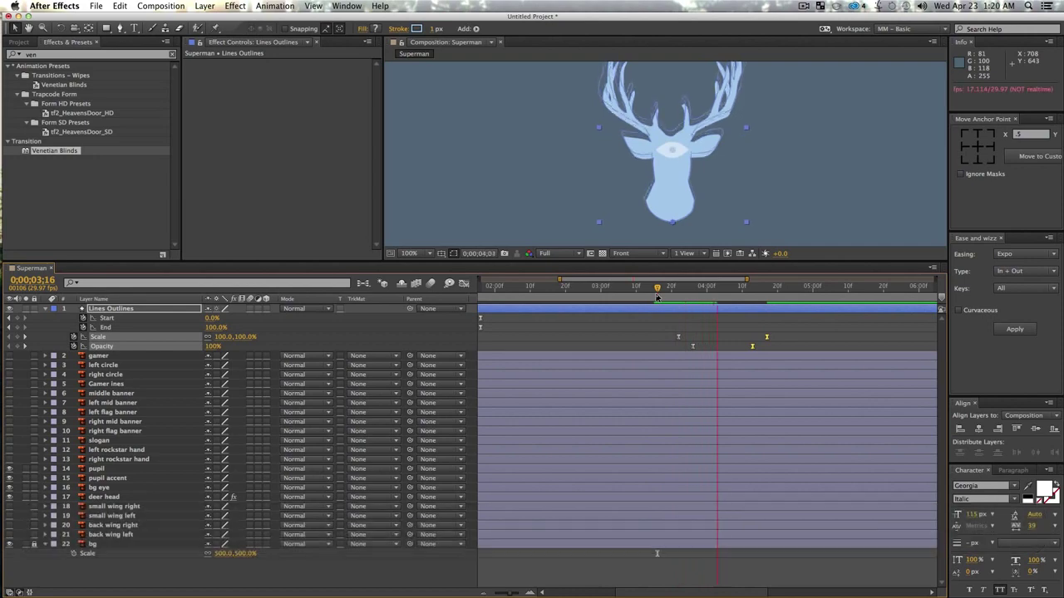
key("space")
left_click(653, 321)
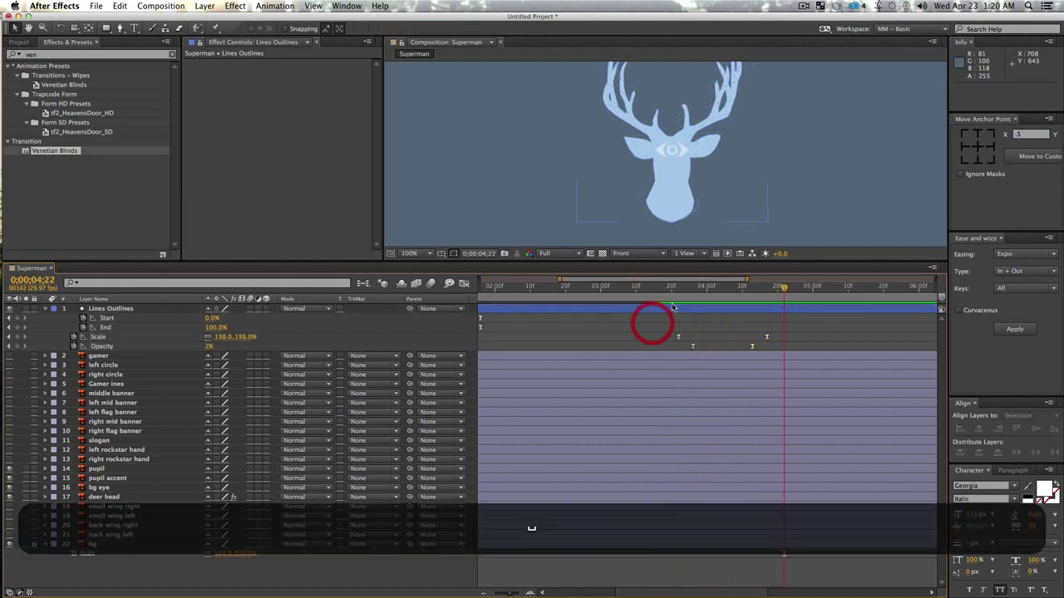
left_click(650, 288)
key("space")
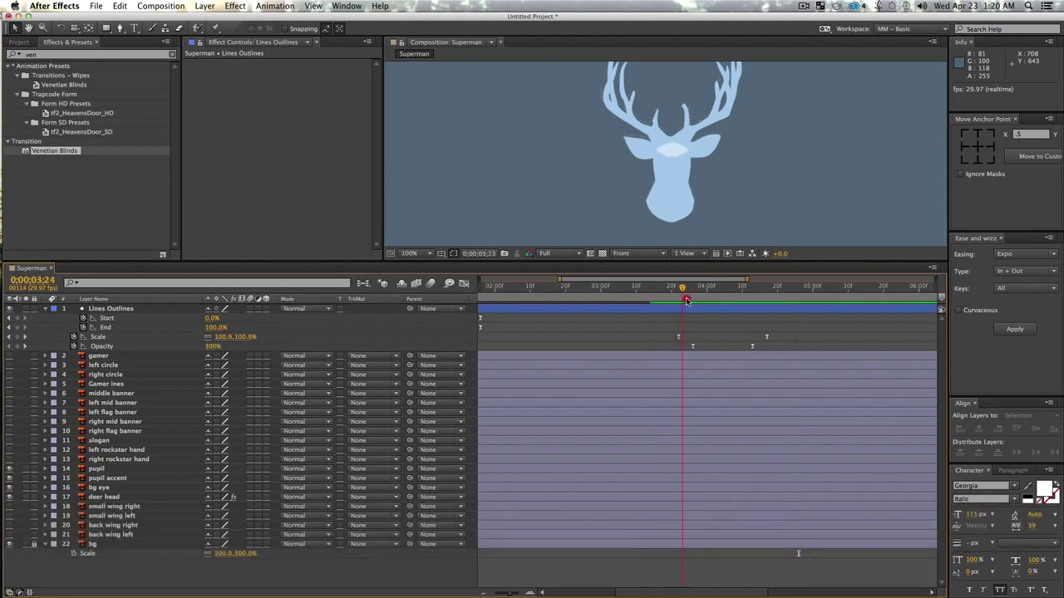
- Delay the ending Scale and Opacity keyframes of Lines Outlines together, putting Scale at 0;00;05;08, and preview from 0;00;03;10
left_click(780, 316)
mouse_move(741, 314)
left_mouse_down()
mouse_move(787, 349)
mouse_move(843, 337)
mouse_move(834, 338)
left_mouse_up()
left_click(707, 288)
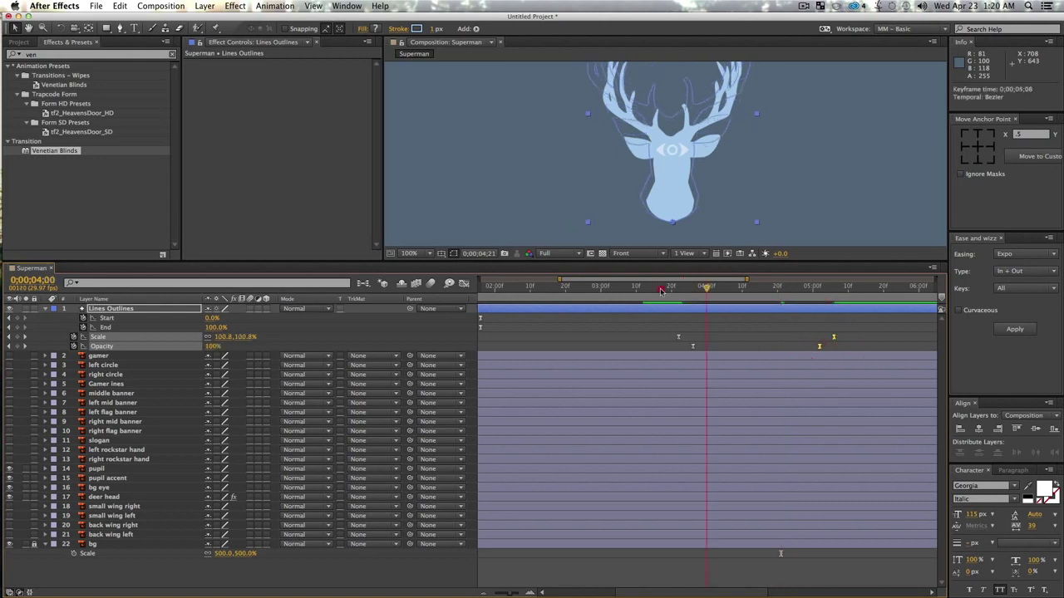
left_click(638, 287)
key("KP_0")
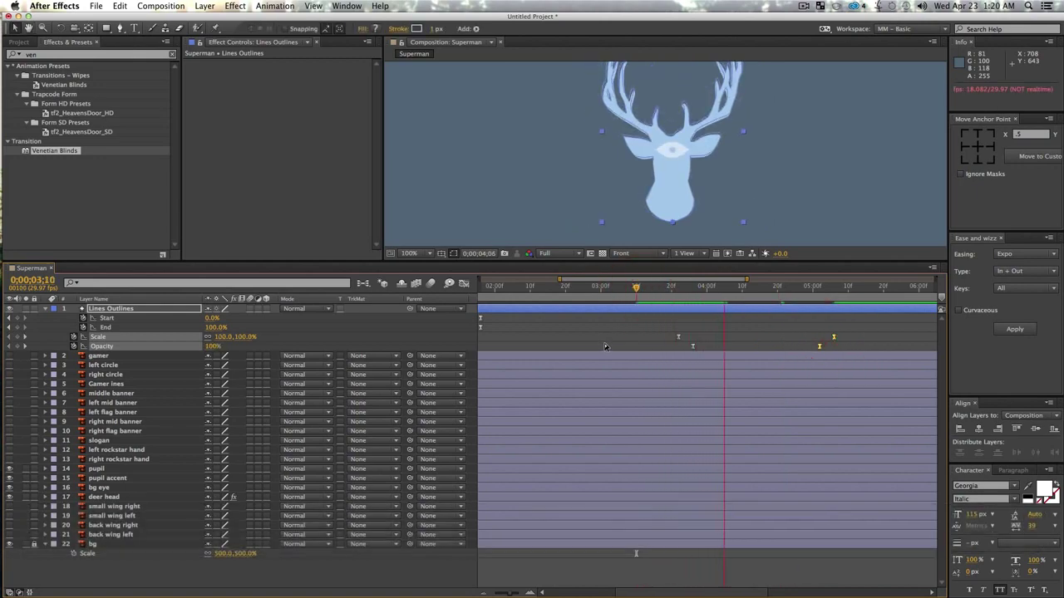
key("space")
left_click(784, 321)
left_click(636, 295)
key("space")
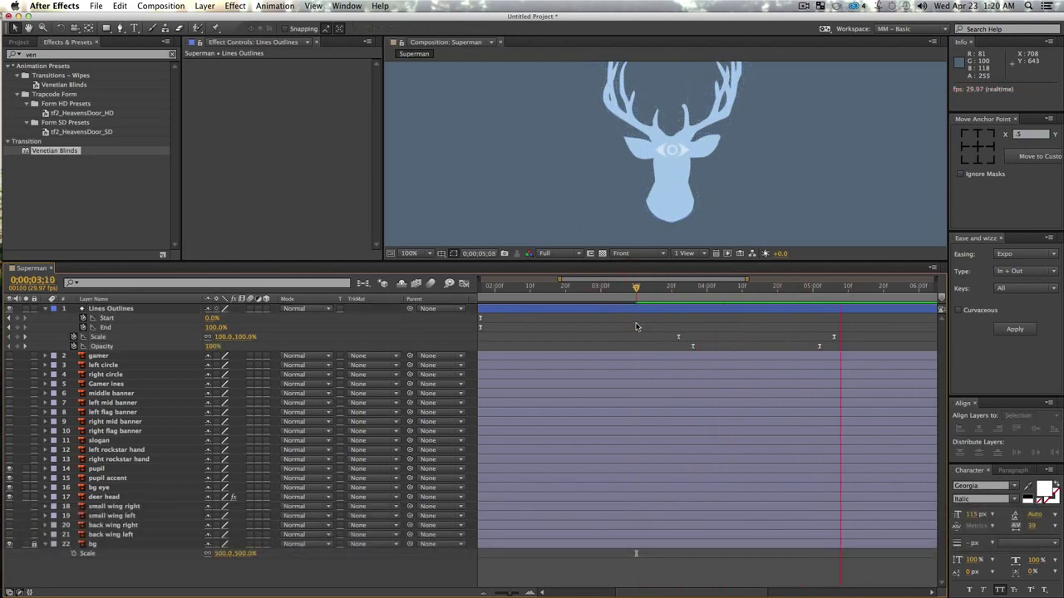
key("space")
- Collapse the revealed keyframed properties of all unlocked layers and deselect the layers
left_click_drag(509, 586, 336, 585)
key("super+a")
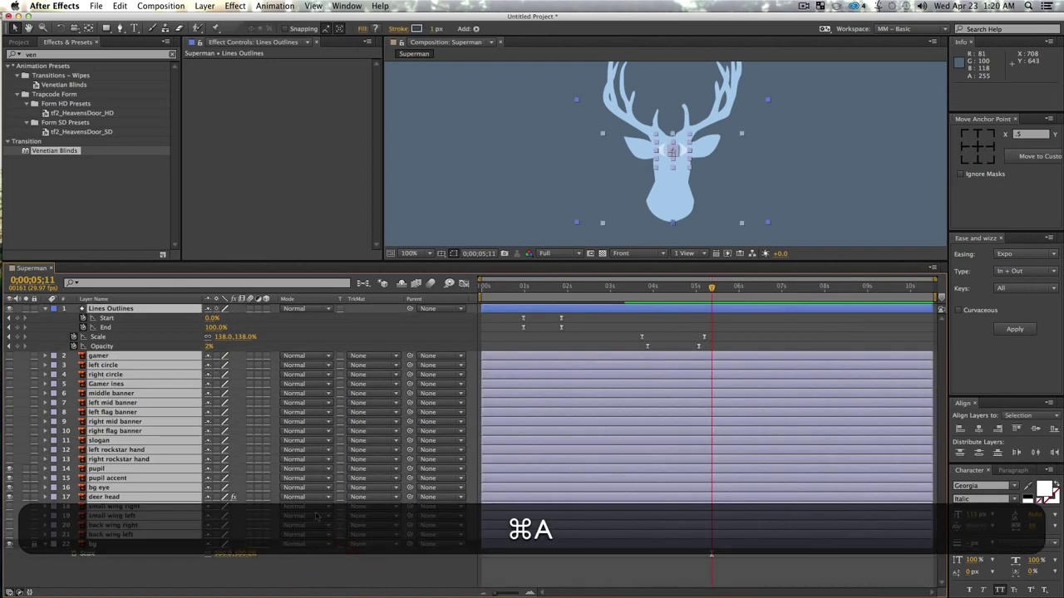
key("u")
left_click(340, 560)
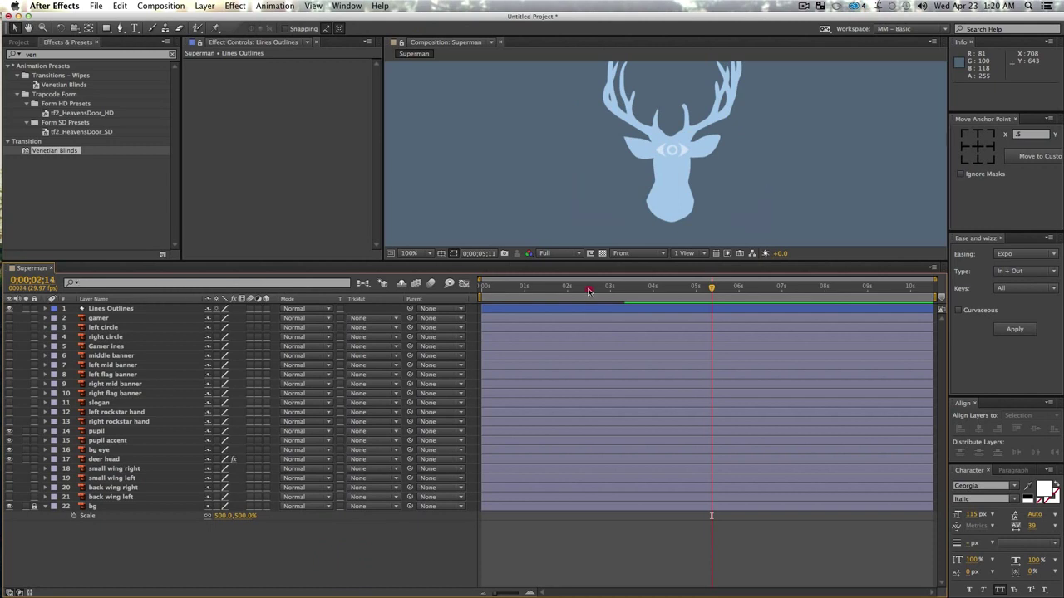
- Move the Lines Outlines layer directly below the deer head layer in the stacking order and deselect it
left_click_drag(588, 290, 676, 316)
left_click(115, 309)
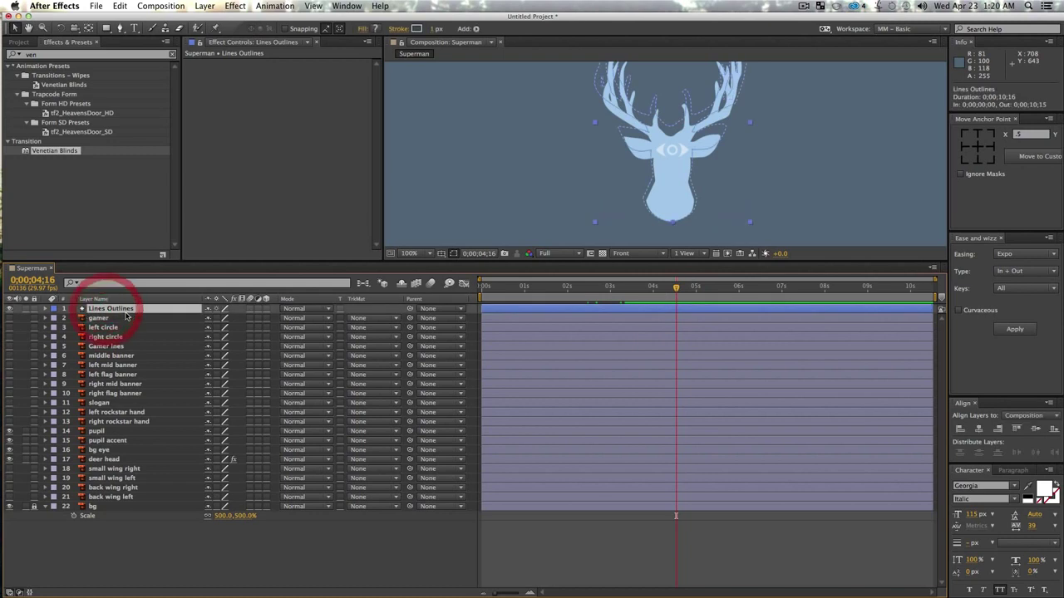
left_click_drag(126, 316, 108, 453)
left_click(190, 570)
- Preview the animation from 0;00;03;00 with the outline behind the deer head
left_click(648, 293)
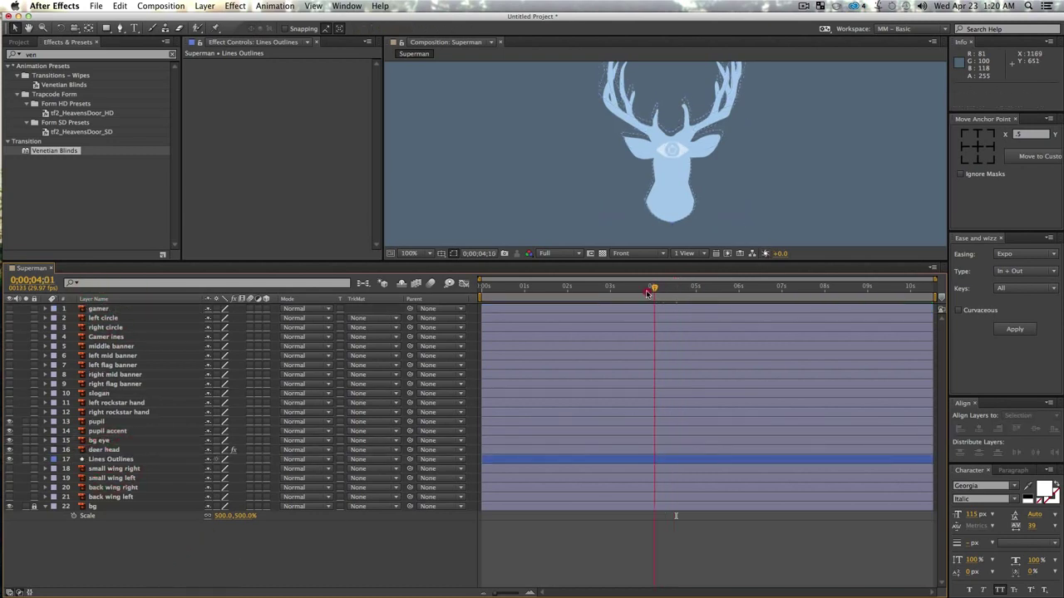
left_click_drag(647, 294, 610, 292)
key("space")
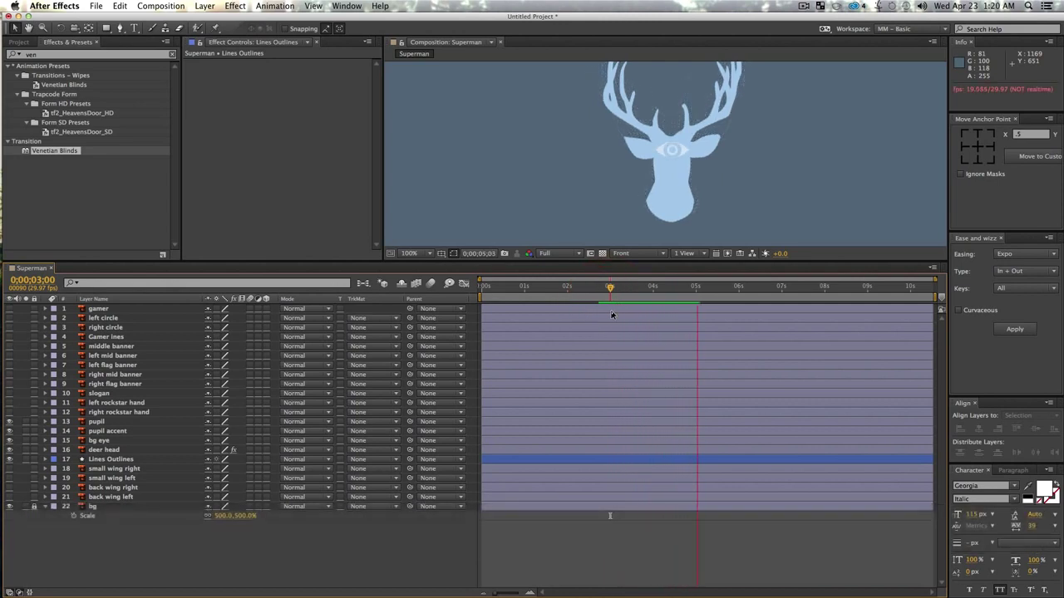
key("space")
- Go to 0;00;02;18 and make the small wing right and small wing left layers visible
mouse_move(707, 293)
left_mouse_down()
mouse_move(563, 307)
mouse_move(592, 316)
left_mouse_up()
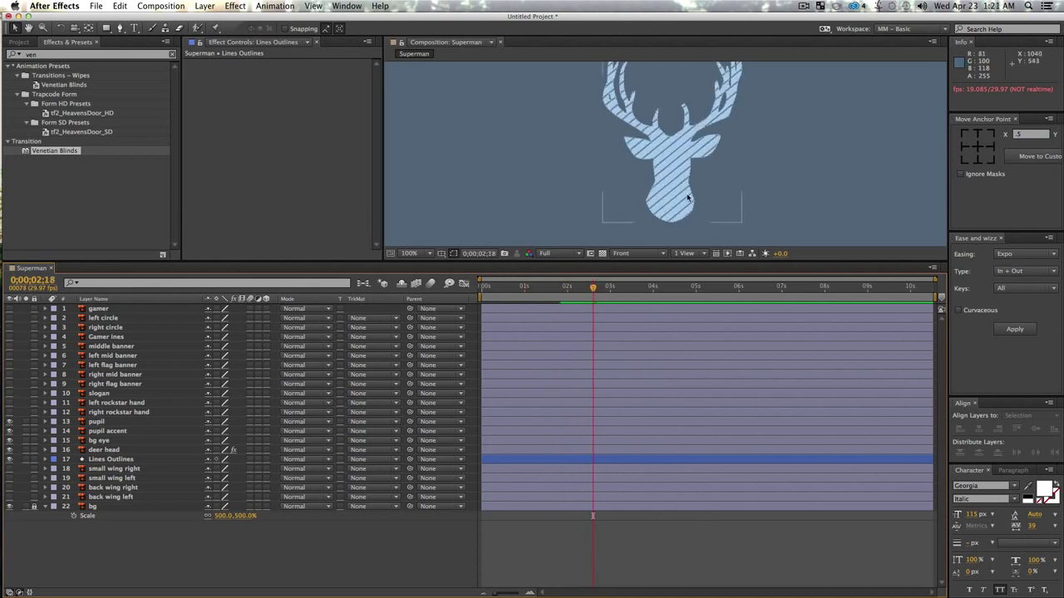
left_click(129, 550)
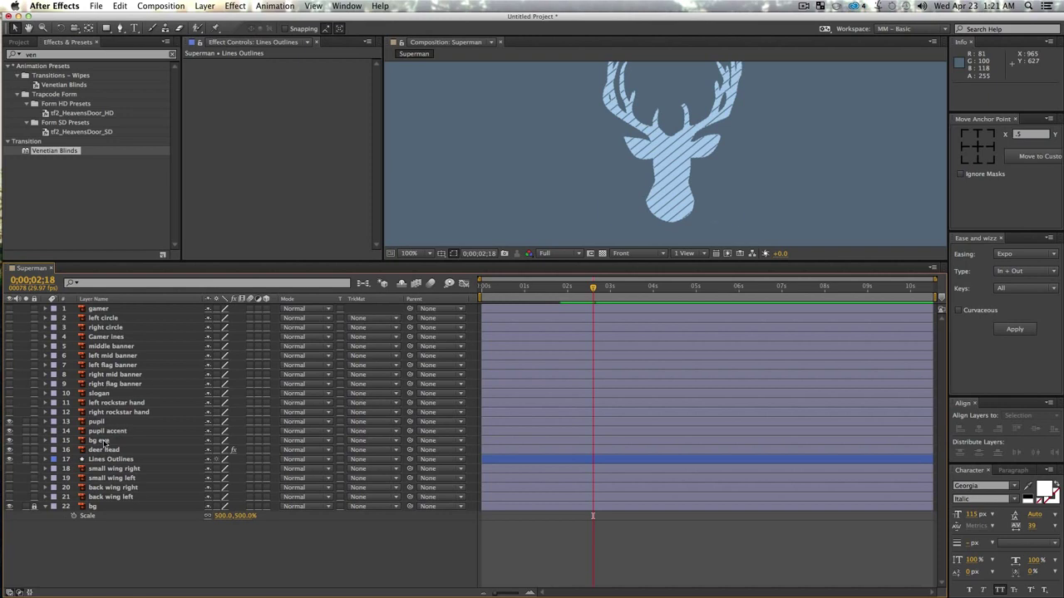
left_click(108, 469)
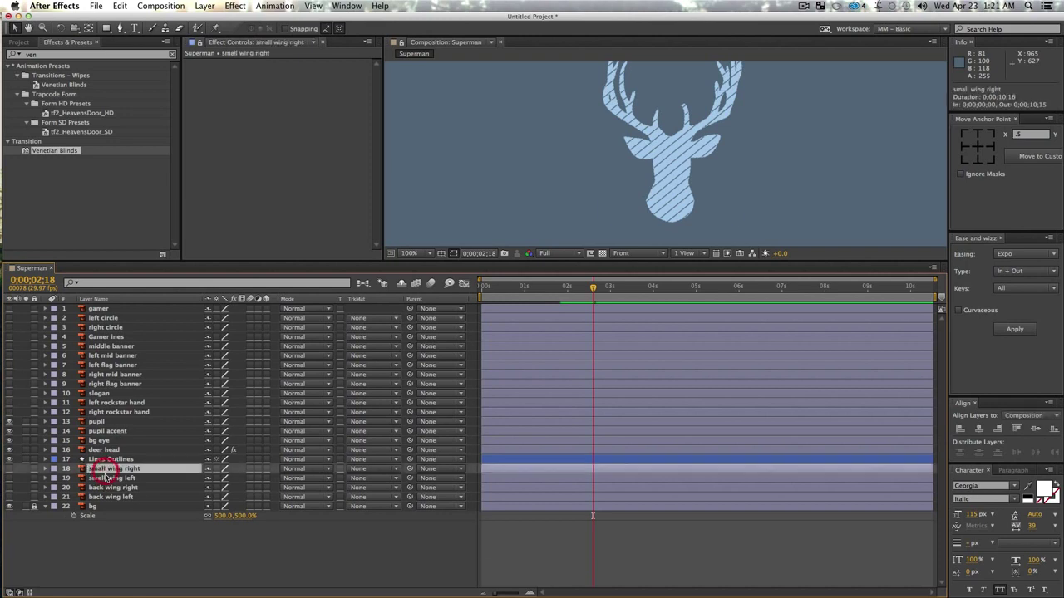
left_click(108, 478, "shift")
left_click(10, 479)
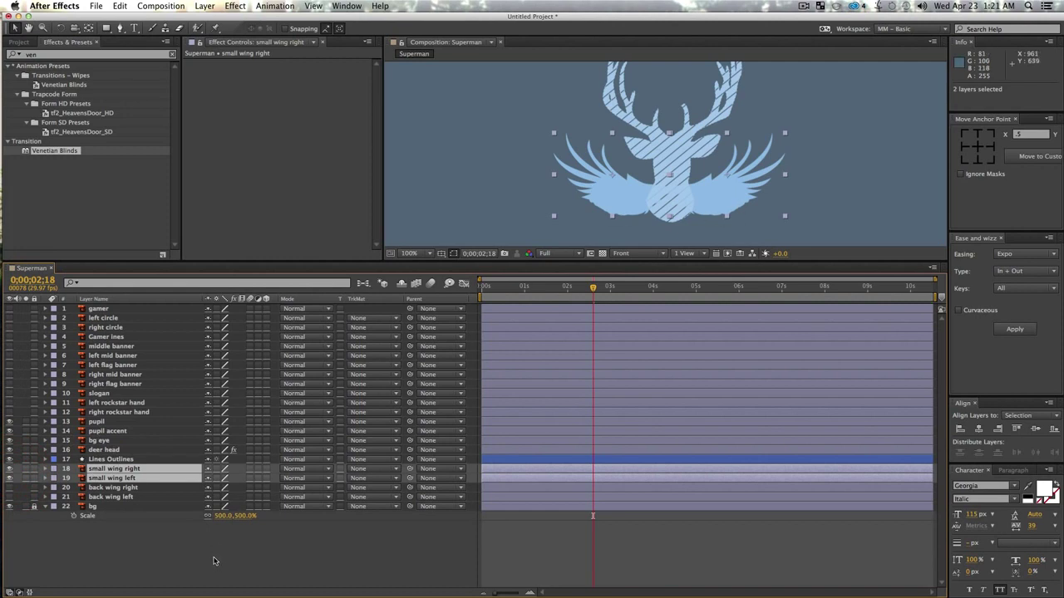
- Keyframe Position, Scale and Opacity on both small wing layers and place those keyframes at 0;00;05;14
key("t")
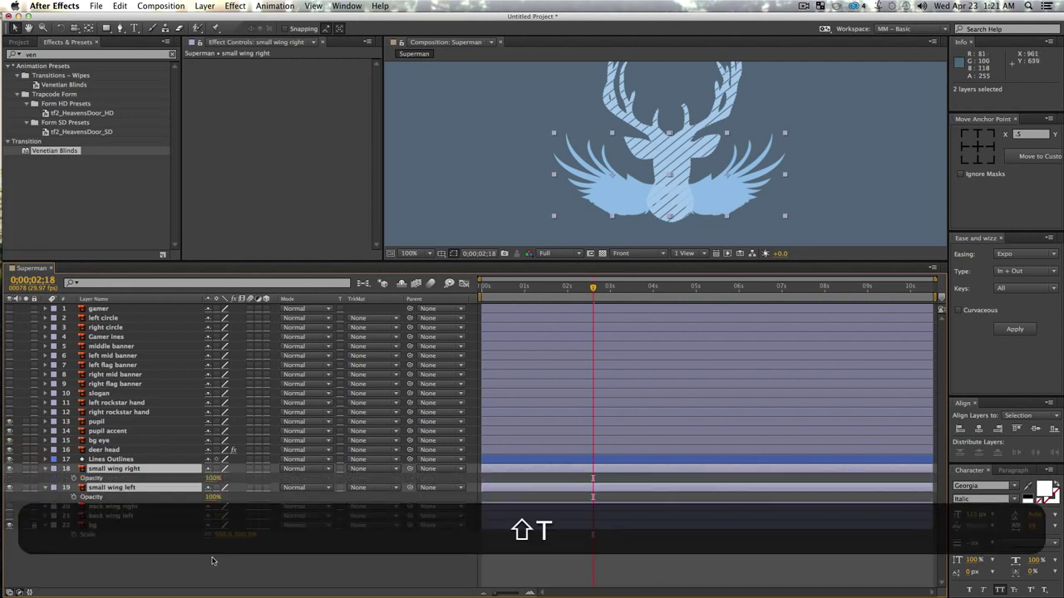
key("shift+s")
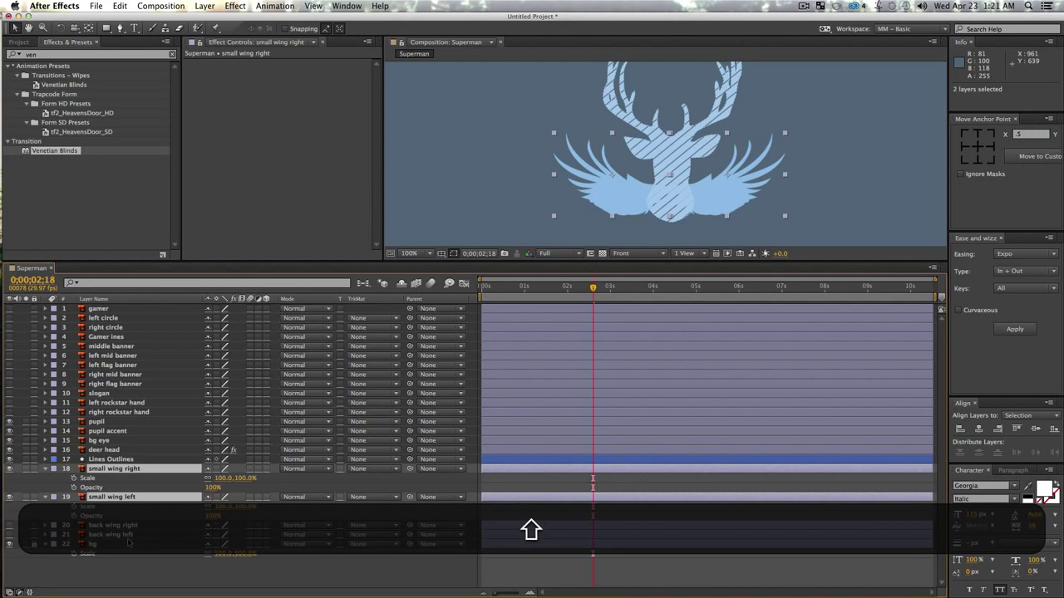
key("shift+p")
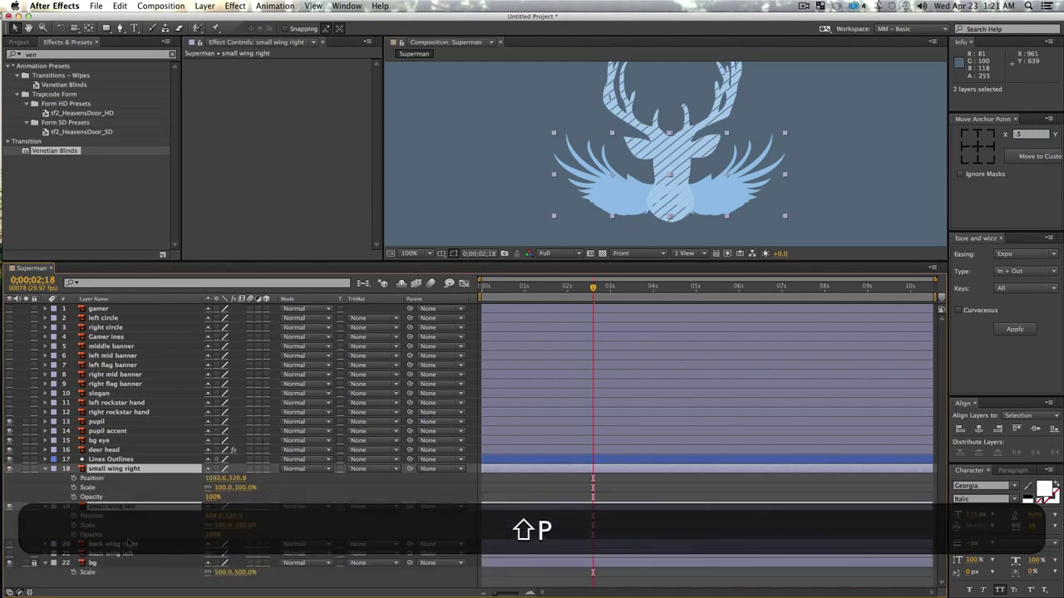
left_click(73, 479)
left_click(74, 488)
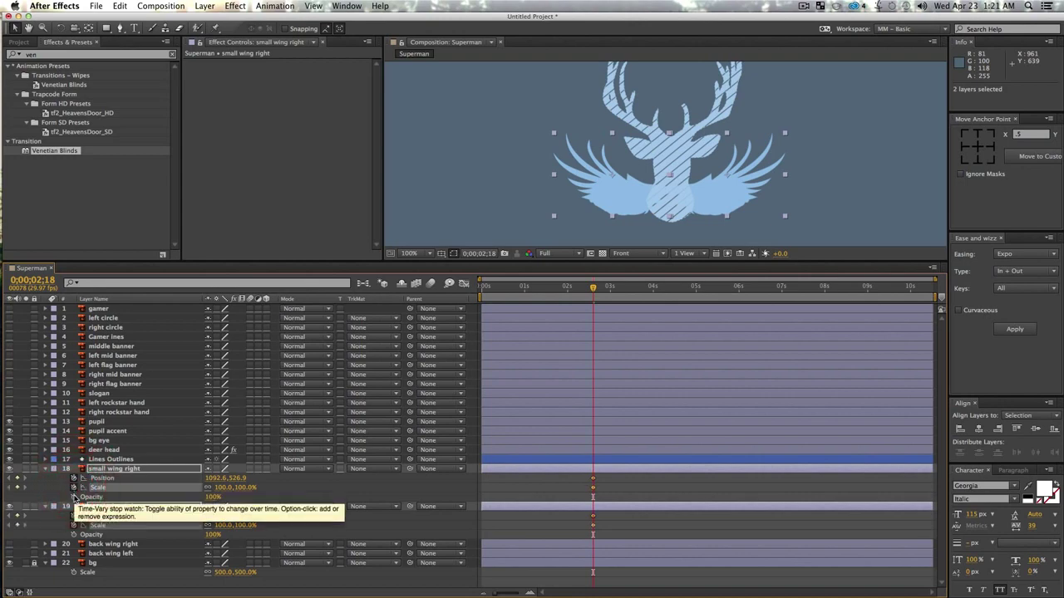
left_click(74, 497)
left_click_drag(556, 475, 625, 542)
left_click_drag(592, 482, 716, 489)
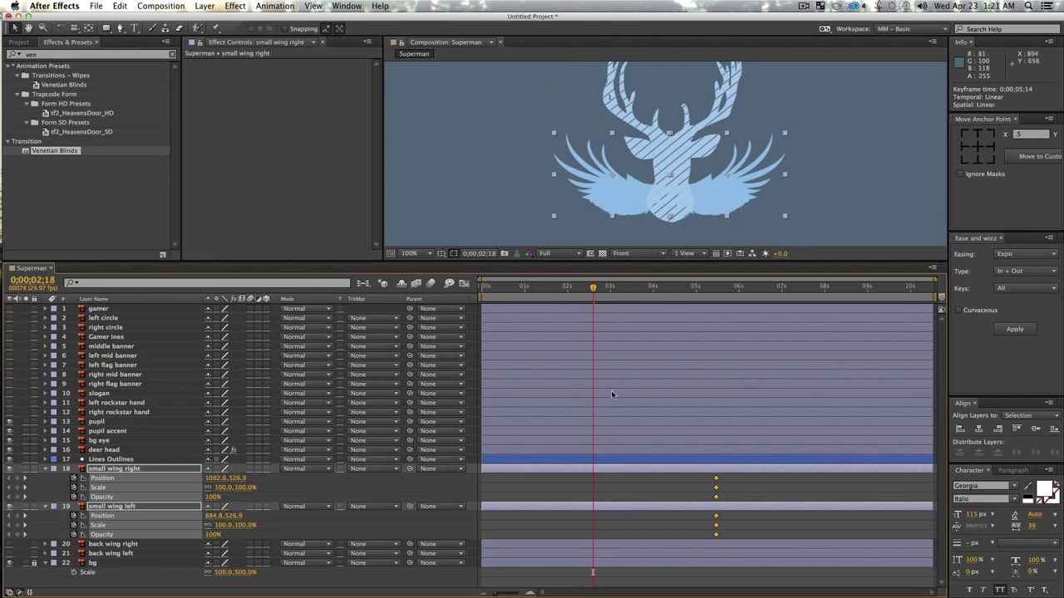
left_click(615, 493)
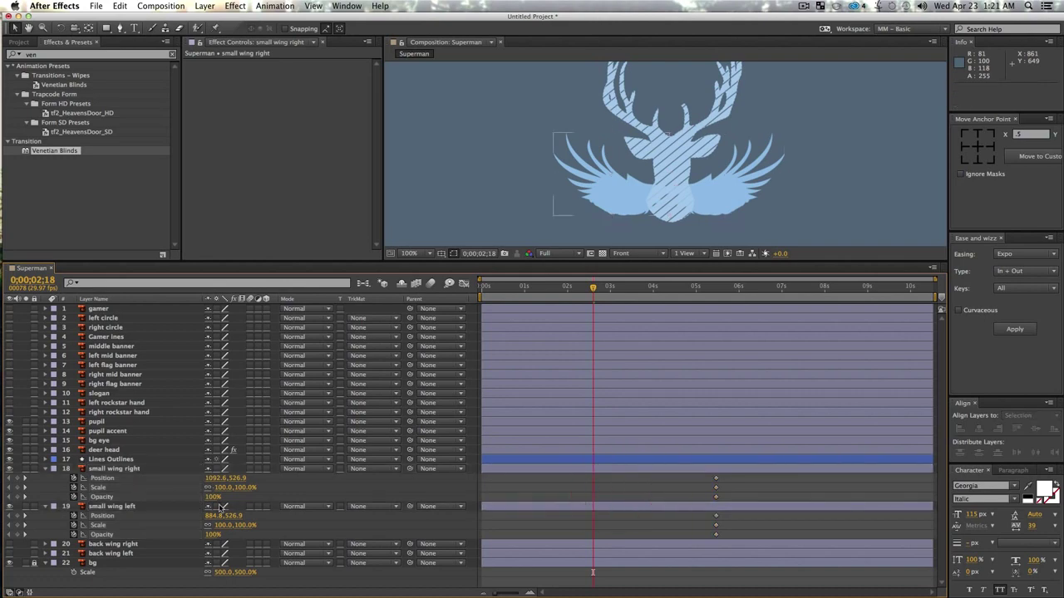
- Enable Rotation keyframing and remove the Opacity keyframing on both small wing layers at 0;00;02;18
left_click(117, 470)
left_click(132, 507, "shift")
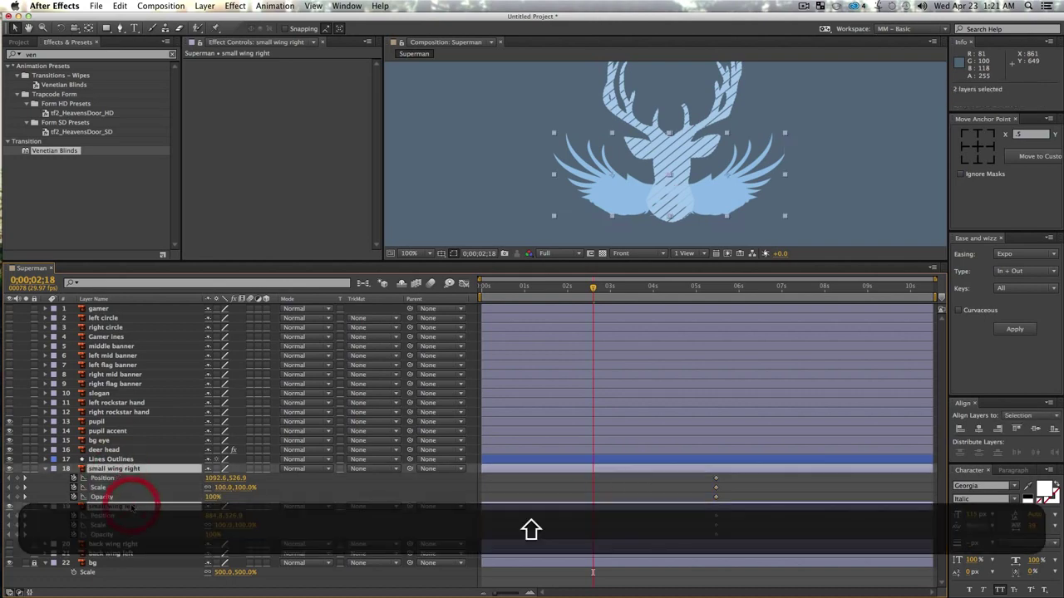
key("shift+r")
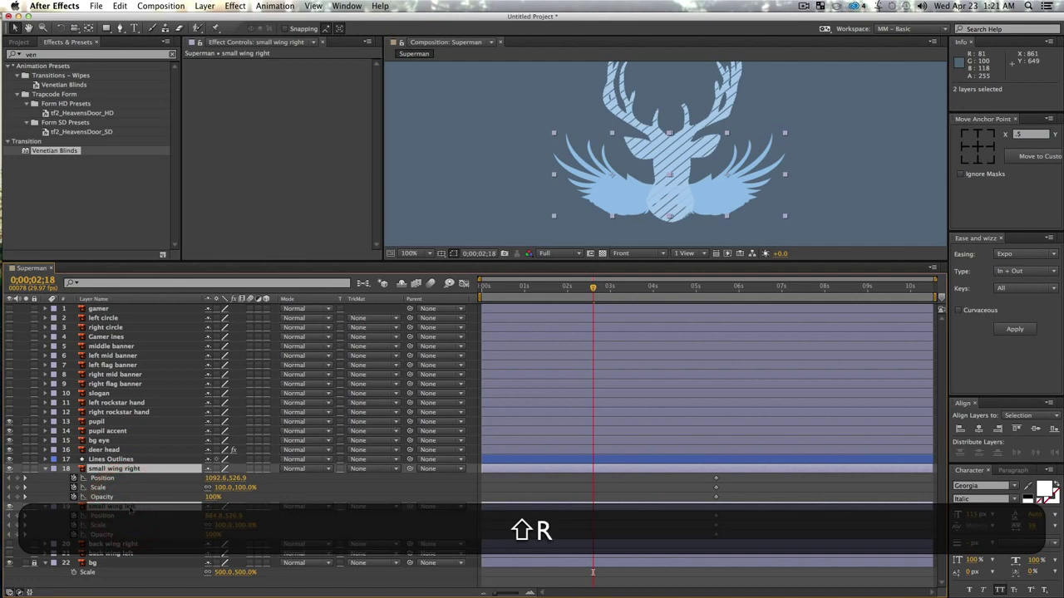
left_click(73, 497, "shift")
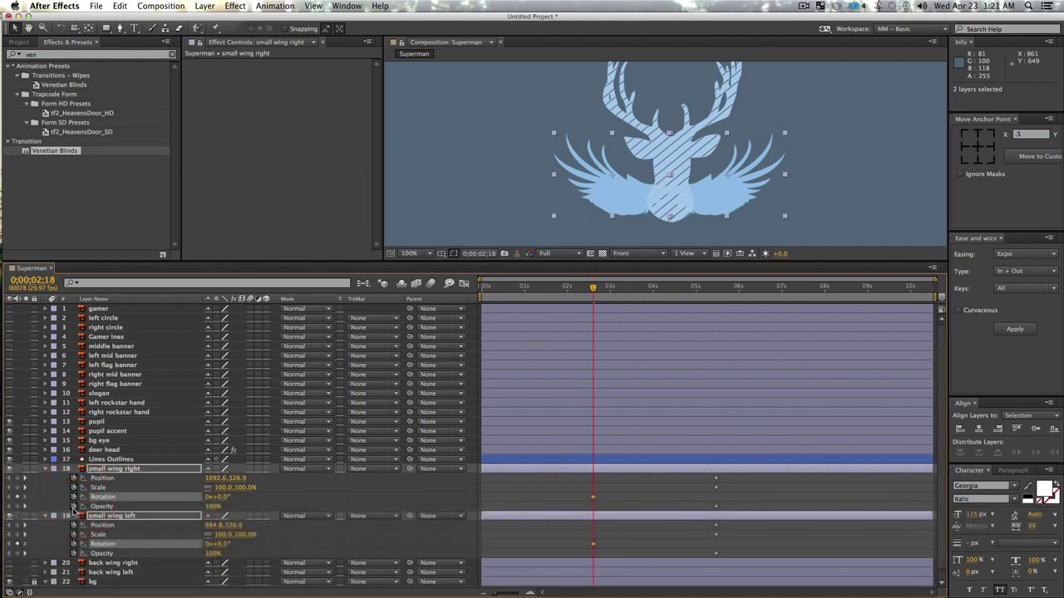
left_click(74, 506, "shift")
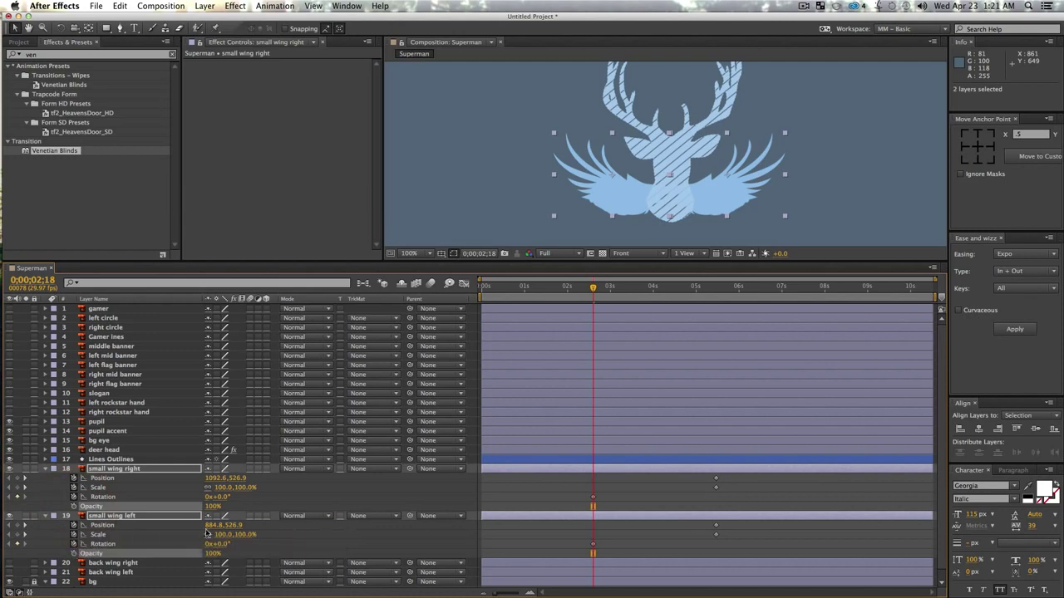
- Move the Rotation keyframes of both small wings to 0;00;05;14, in line with their Position and Scale keyframes
left_click_drag(572, 487, 595, 550)
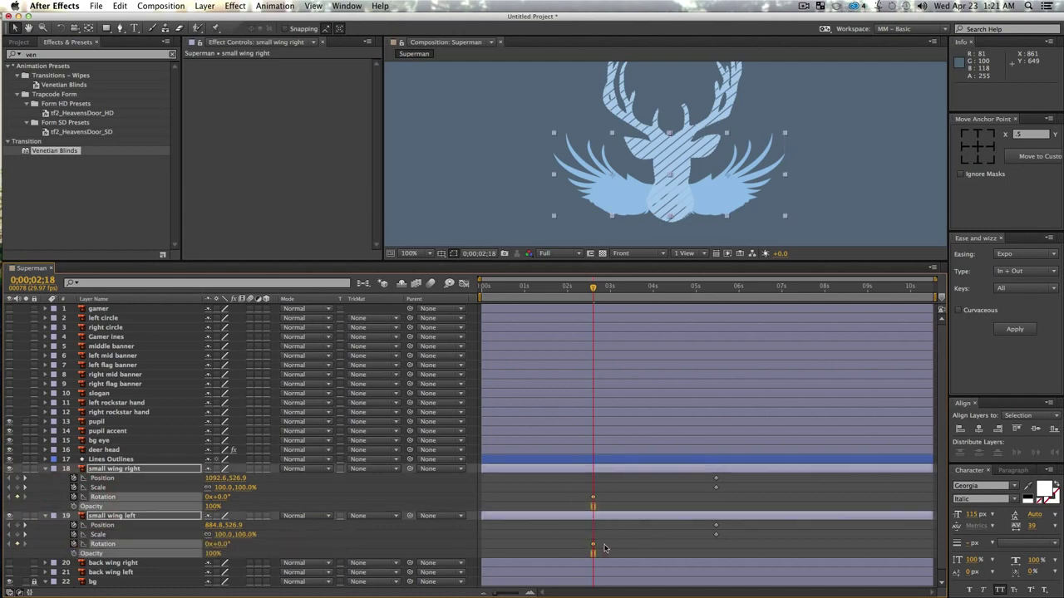
left_click_drag(593, 498, 715, 499)
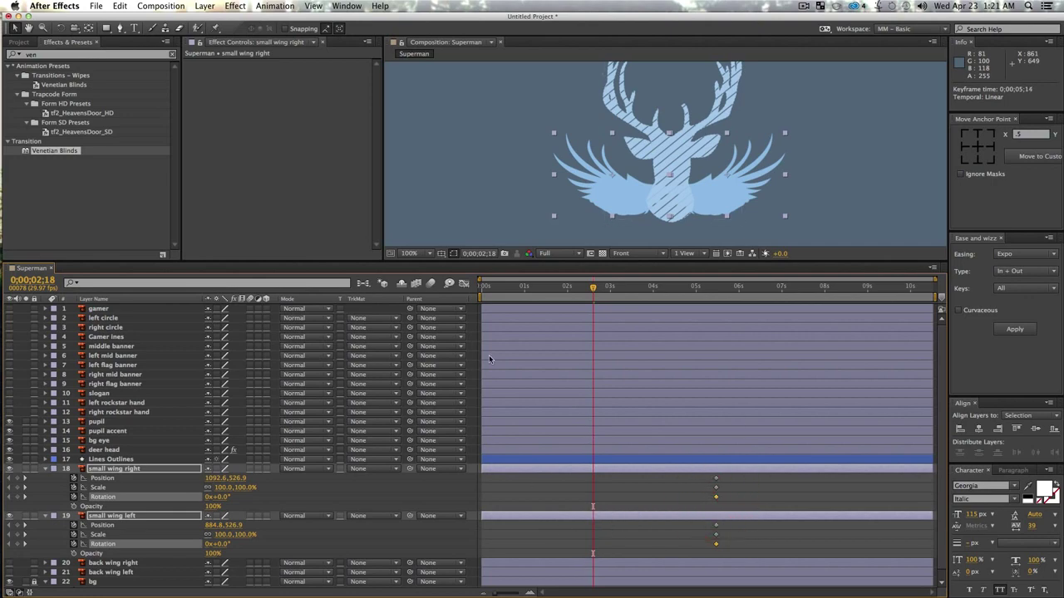
left_click(638, 501)
- Move the anchor point of small wing right to its bottom-left corner and of small wing left to its bottom-right corner
left_click(108, 468)
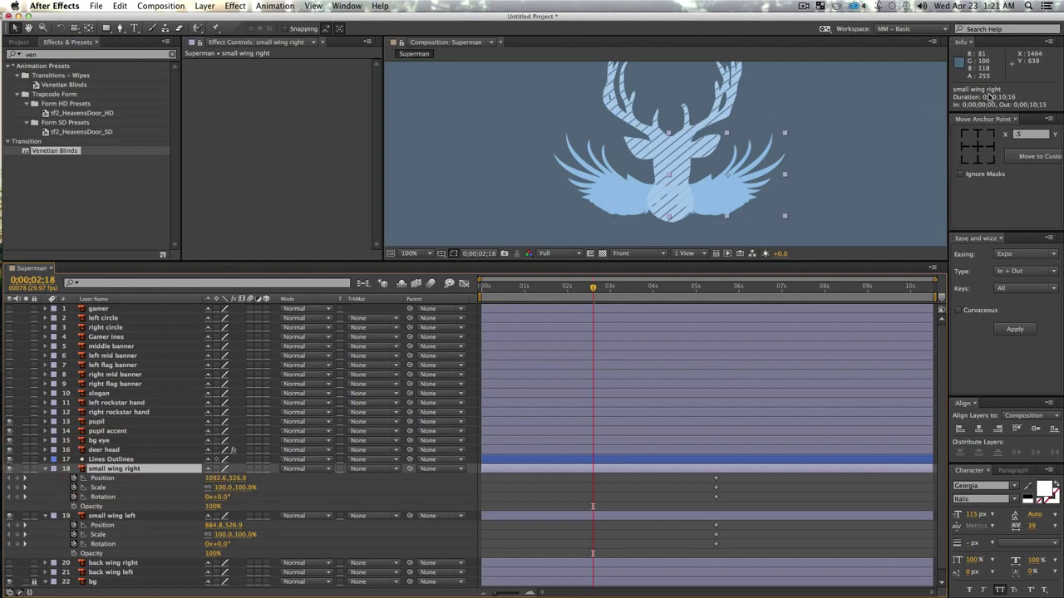
left_click(963, 163)
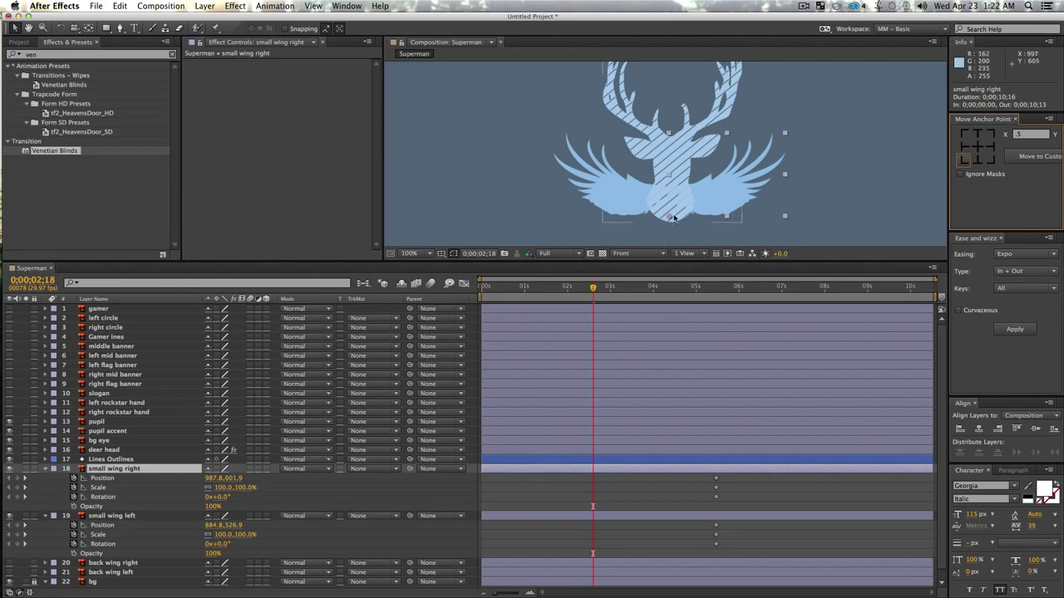
left_click(116, 517)
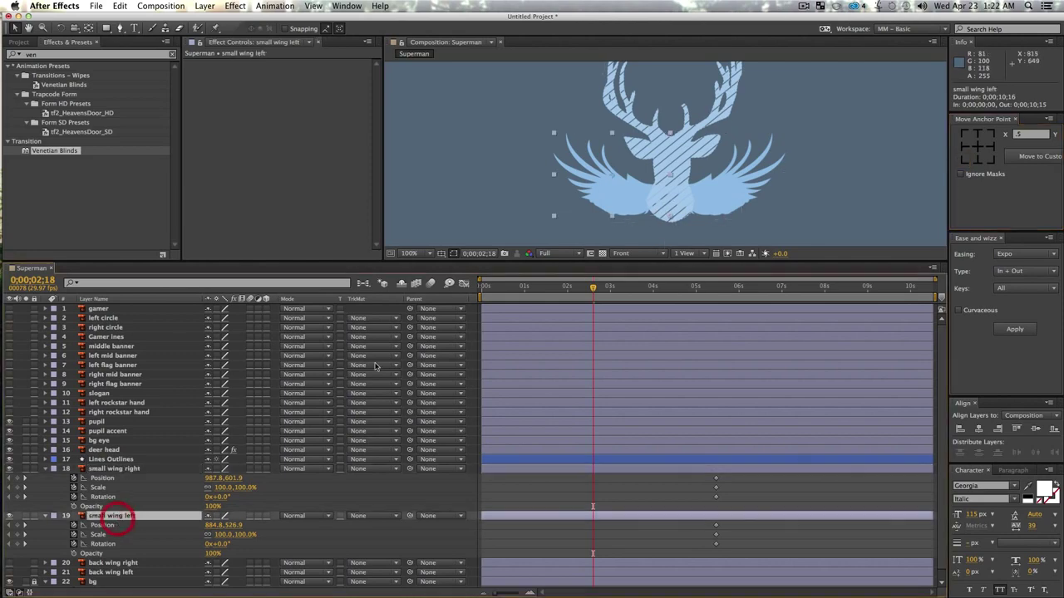
left_click(991, 162)
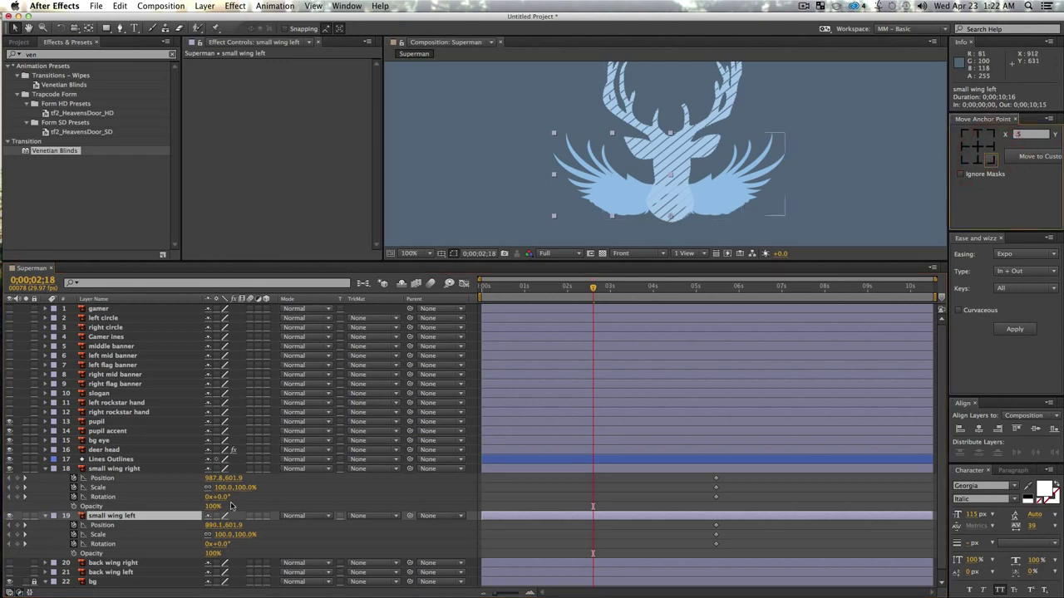
- Set Rotation at 0;00;02;18 to -41° for small wing right and +41° for small wing left, and preview the motion
mouse_move(219, 499)
left_mouse_down()
mouse_move(243, 499)
mouse_move(197, 498)
mouse_move(208, 505)
left_mouse_up()
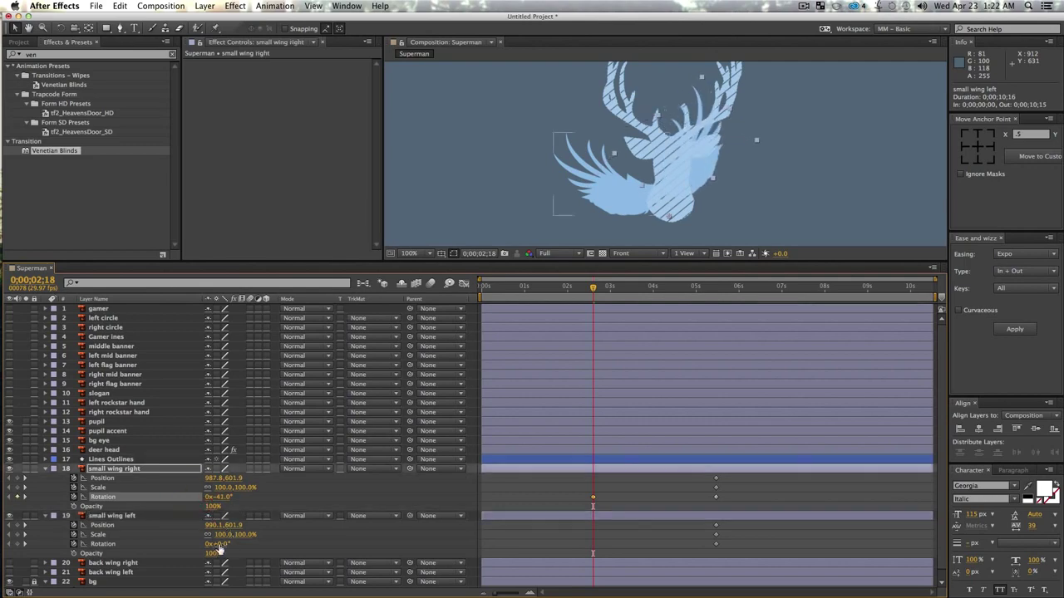
left_click_drag(221, 550, 248, 549)
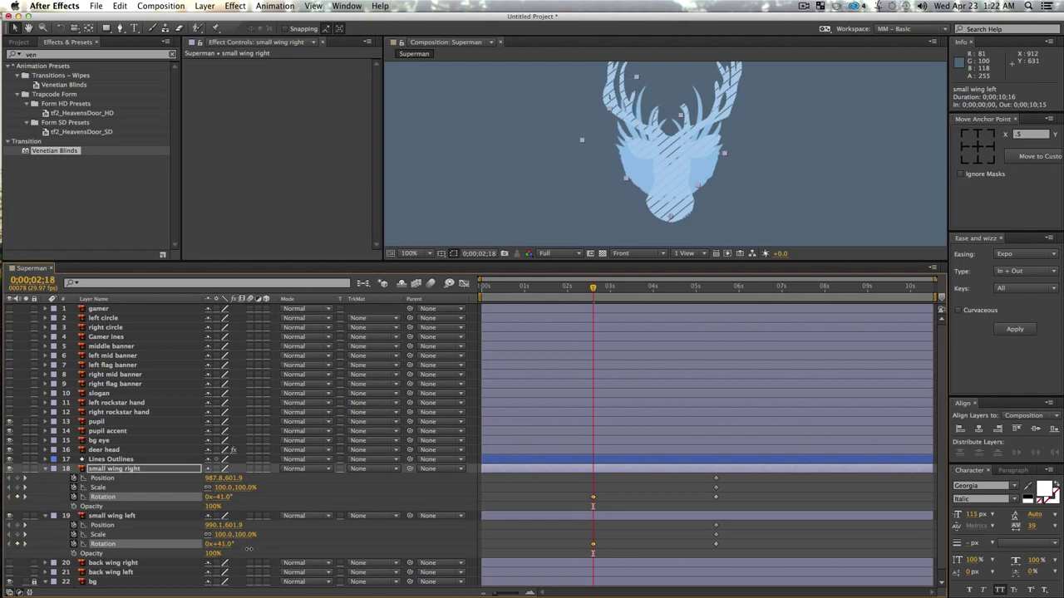
left_click(248, 549)
key("space")
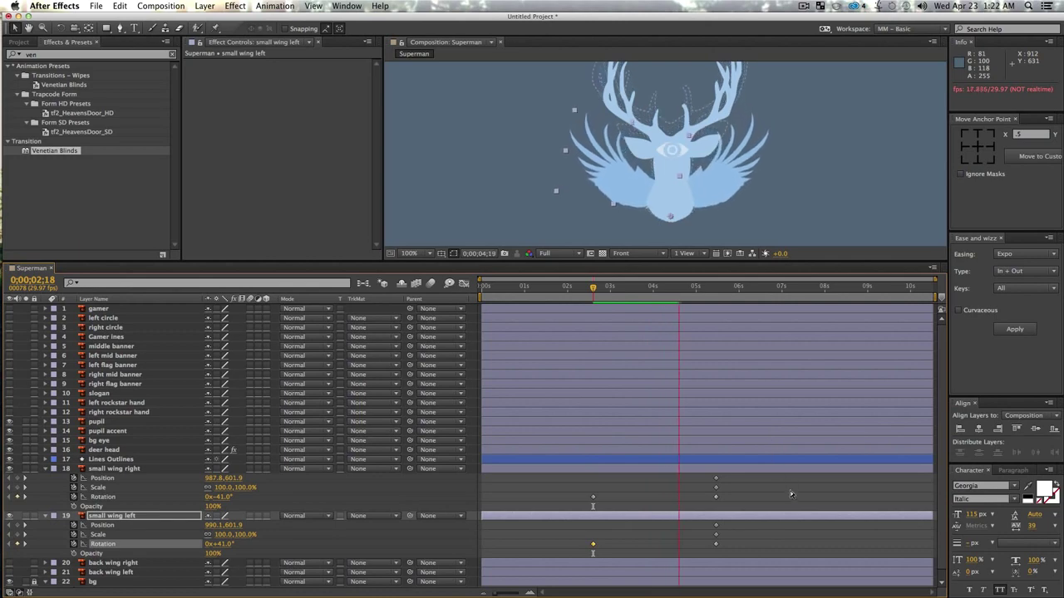
key("space")
- Set the Scale of both small wings together to 31% at 0;00;02;18
left_click_drag(697, 287, 593, 317)
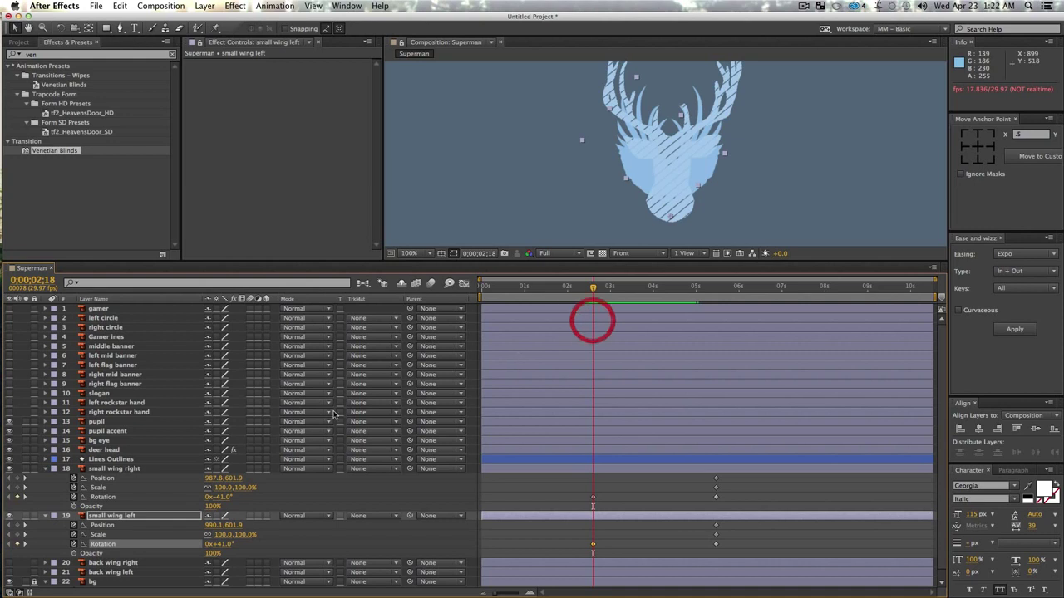
left_click(97, 488)
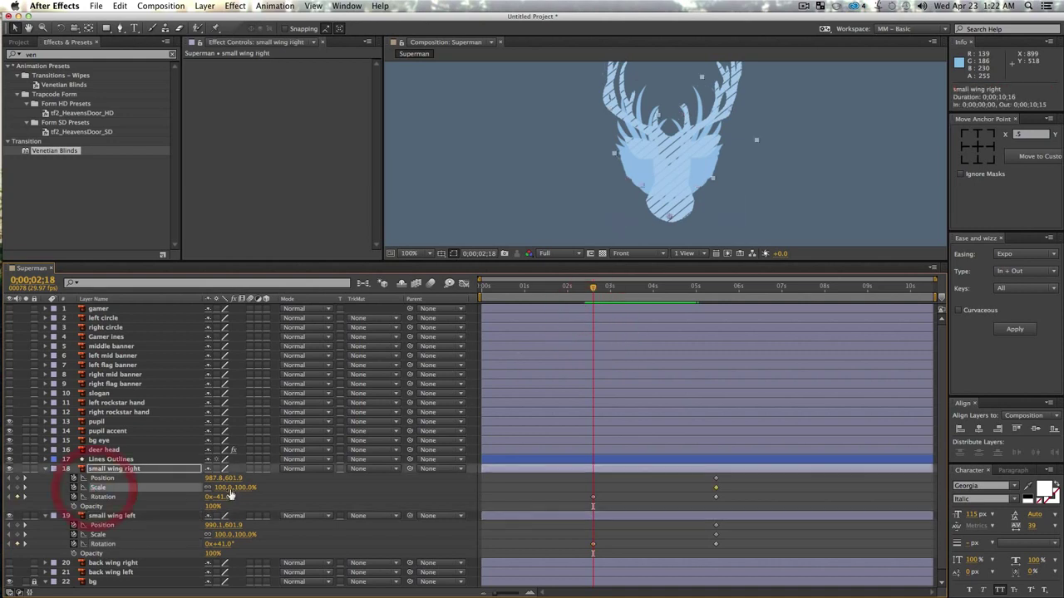
left_click(97, 536, "super")
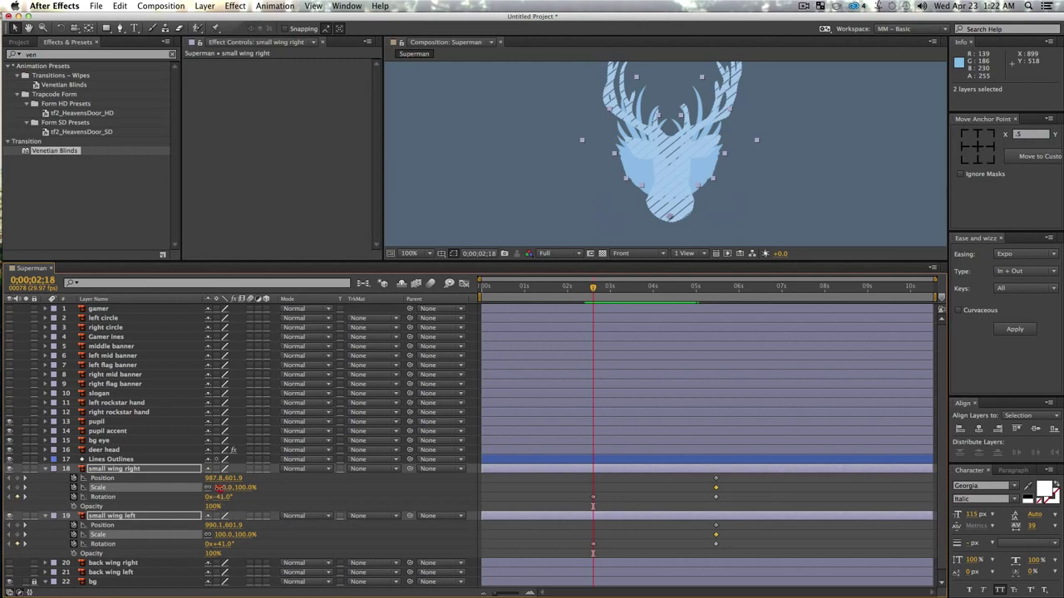
left_click_drag(218, 488, 191, 496)
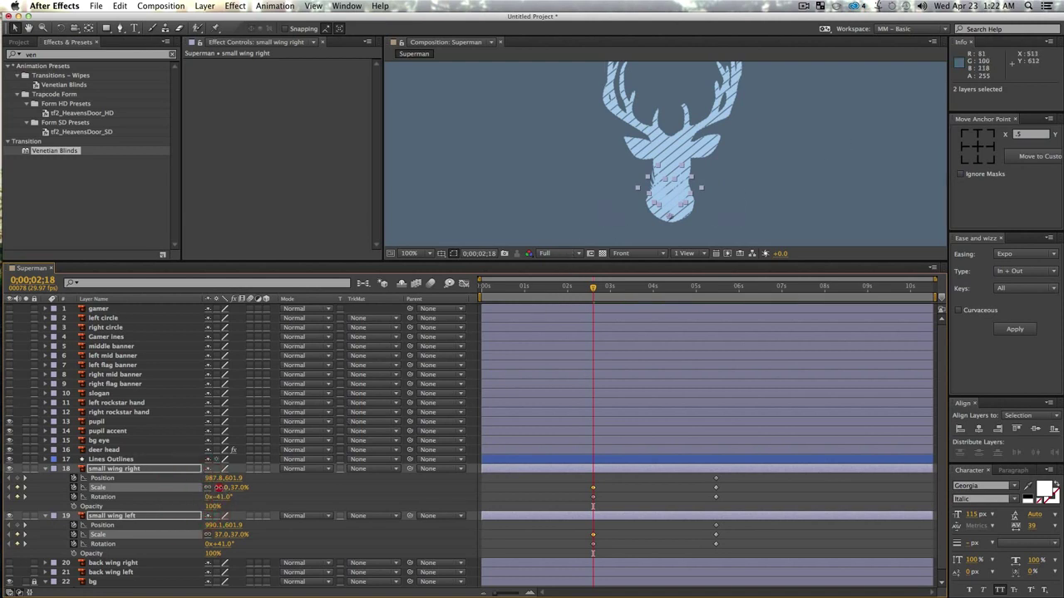
left_click_drag(216, 488, 216, 488)
- Trim the start of both small wing layers to 0;00;02;18 and preview from 0;00;02;03
key("alt")
key("alt+bracketleft")
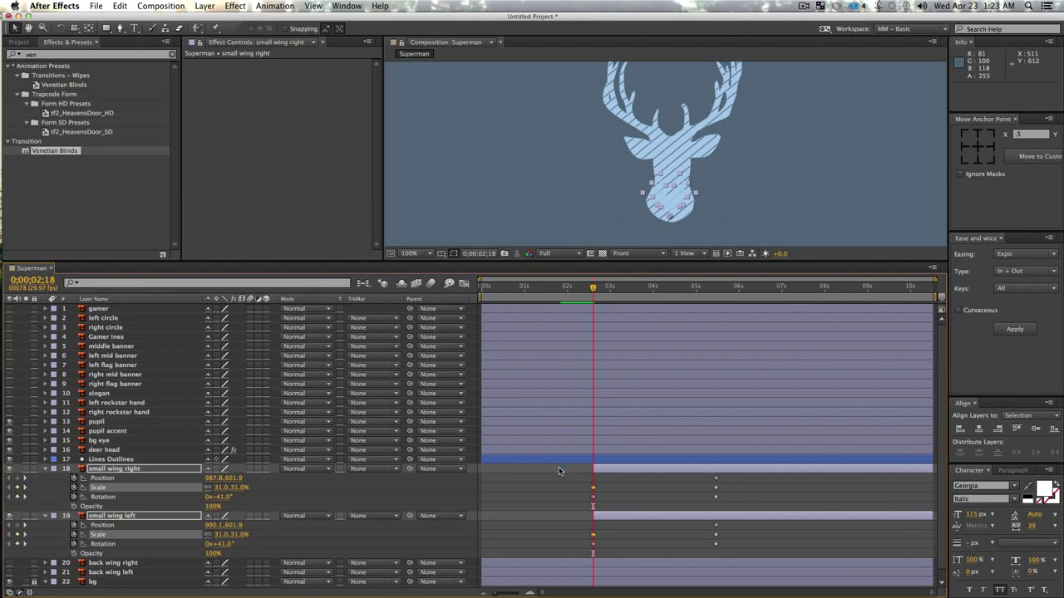
left_click_drag(592, 292, 592, 337)
key("space")
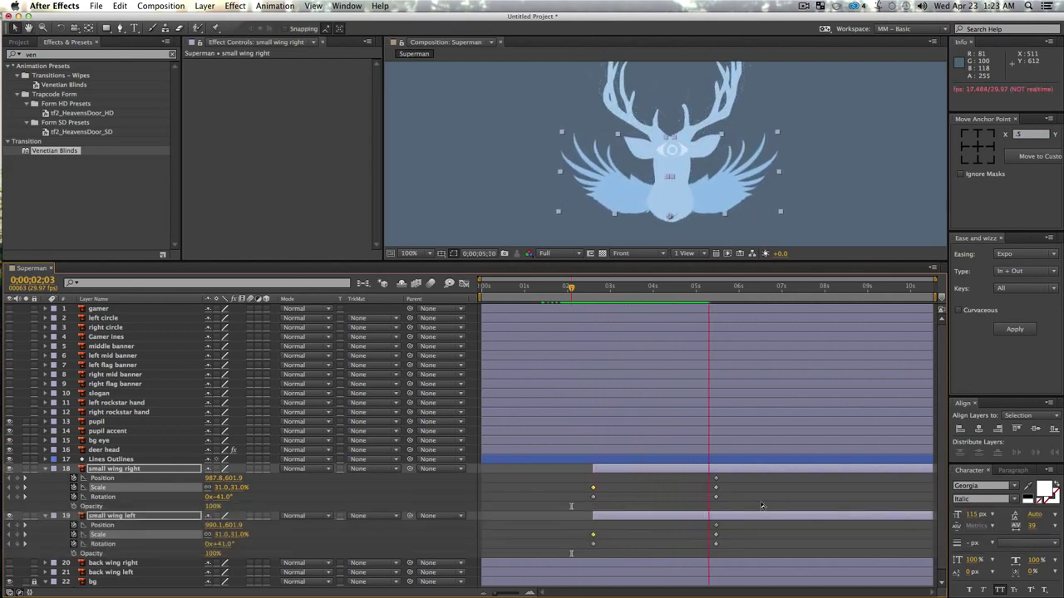
key("space")
- Apply Easy Ease to all keyframes of both small wings and reshape their speed curves to peak closer to the end
left_click_drag(744, 555, 551, 472)
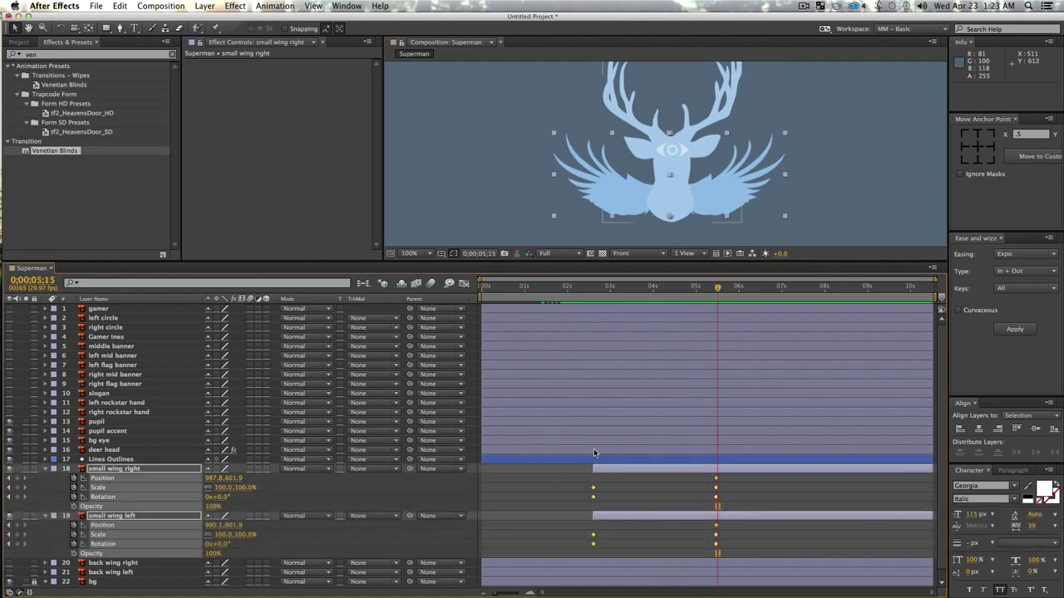
key("F9")
left_click(463, 284)
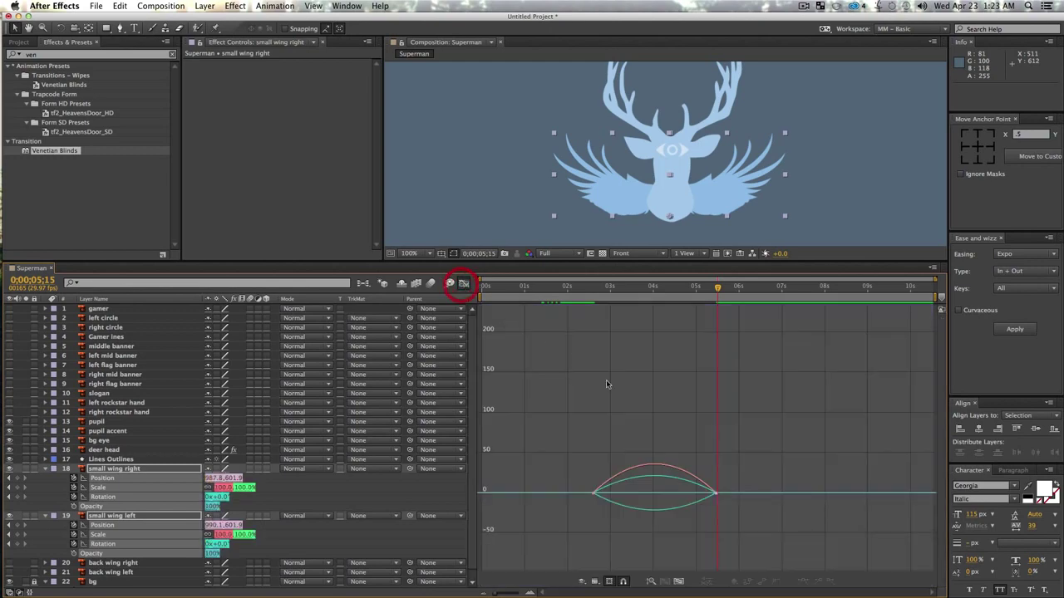
left_click_drag(574, 459, 628, 493)
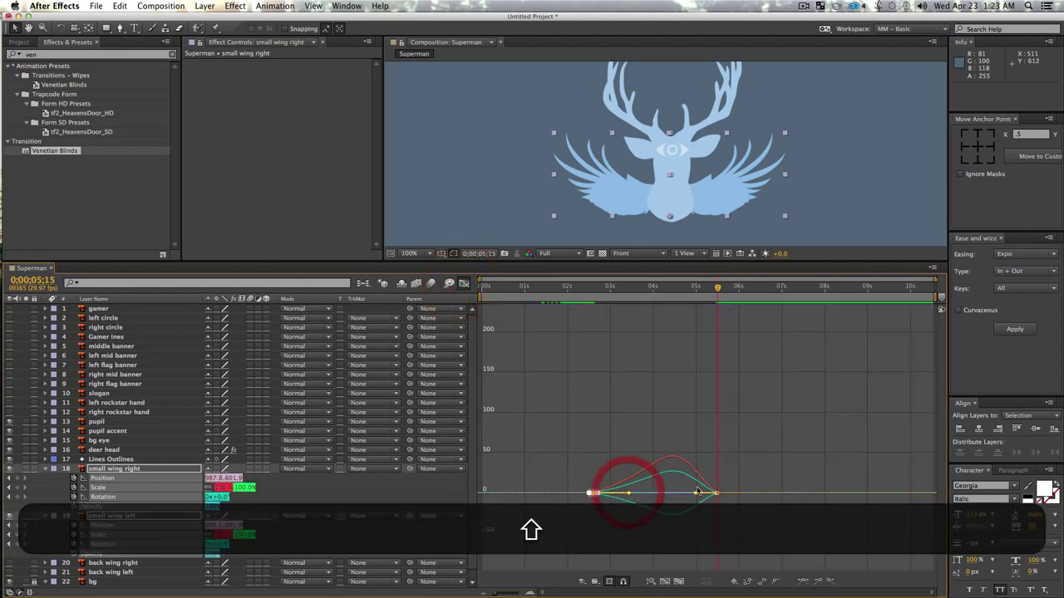
mouse_move(692, 484)
left_mouse_down()
mouse_move(750, 502)
mouse_move(690, 493)
left_mouse_up()
key("shift+F3")
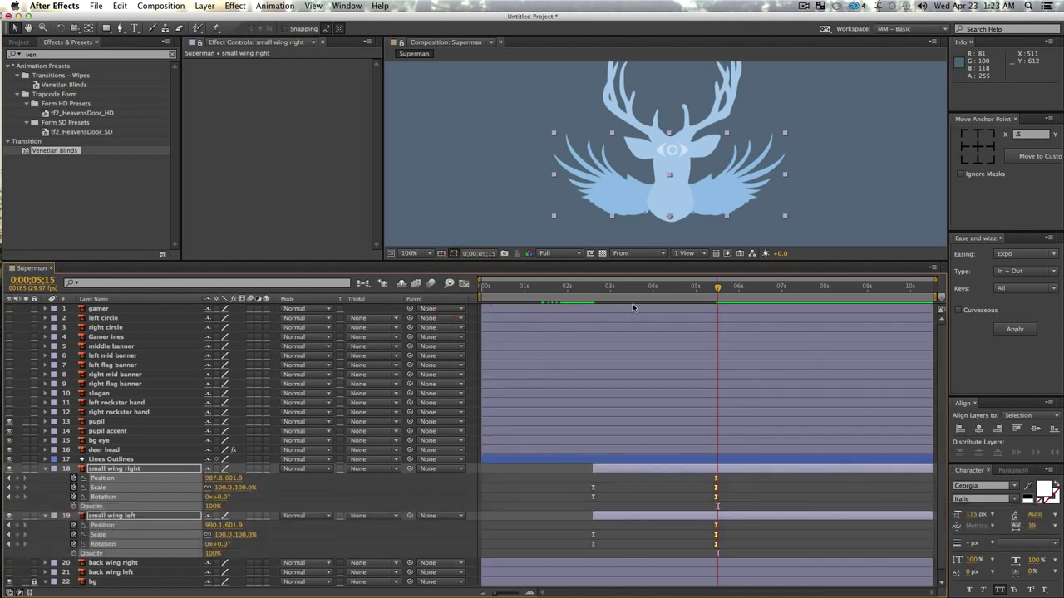
- Preview the eased unfolding of the small wings from 0;00;02;06
left_click(576, 288)
key("space")
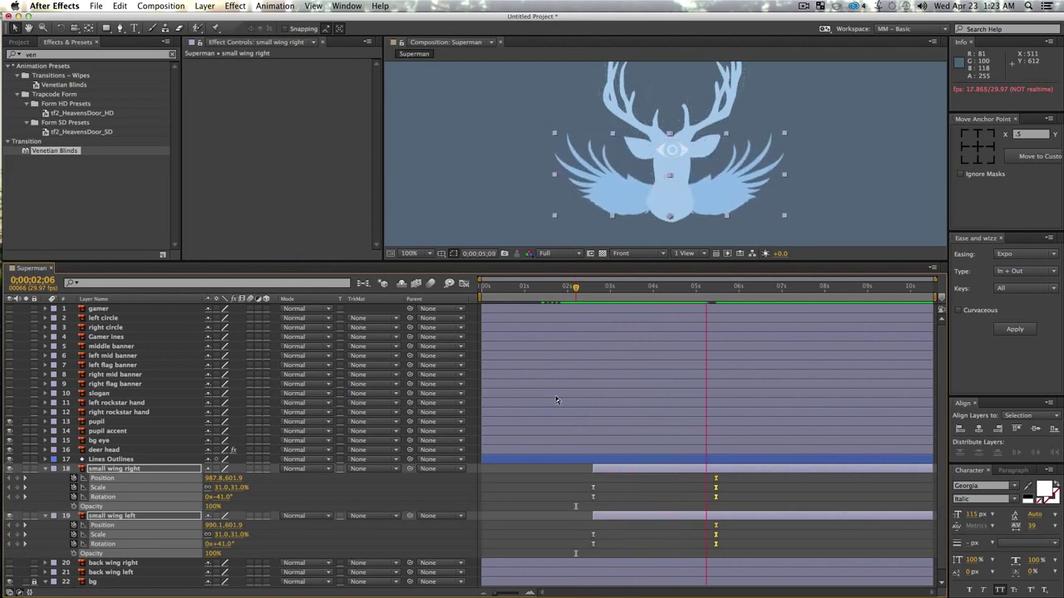
key("space")
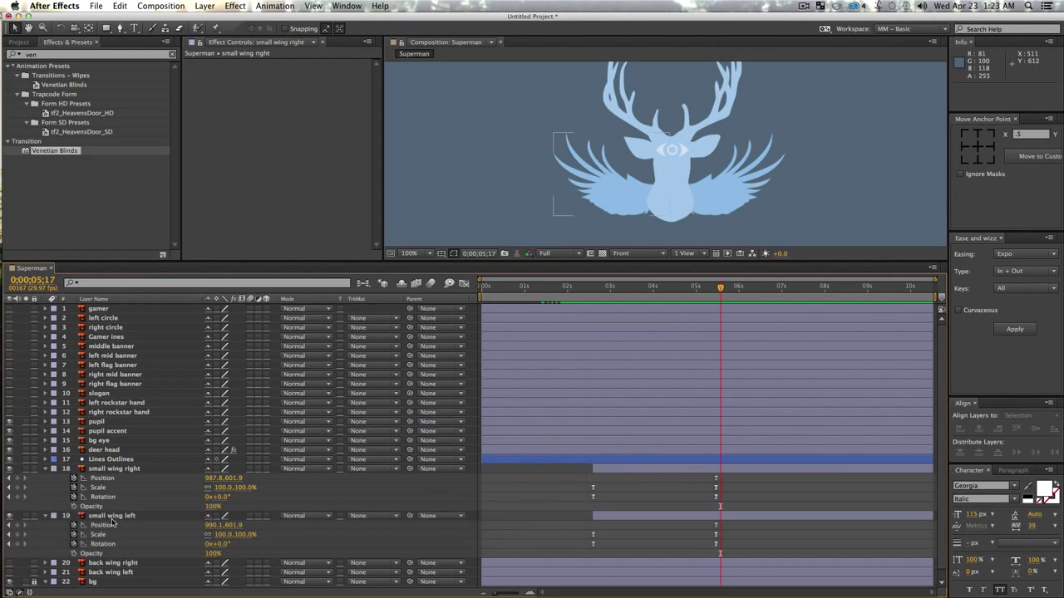
- Collapse the properties of all layers and make back wing right and back wing left visible
key("super+a")
key("u")
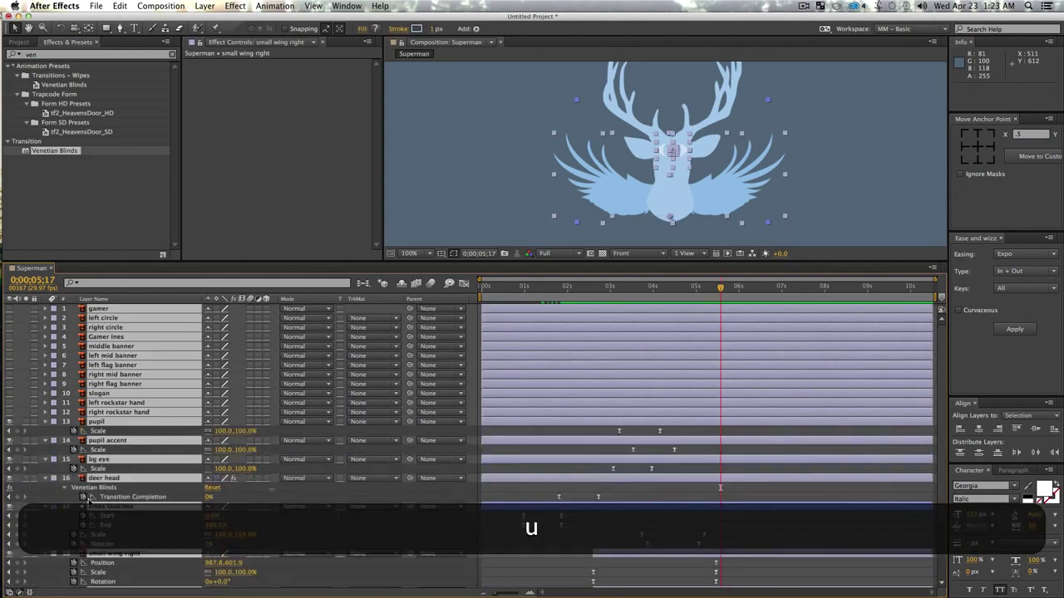
key("u")
left_click(142, 570)
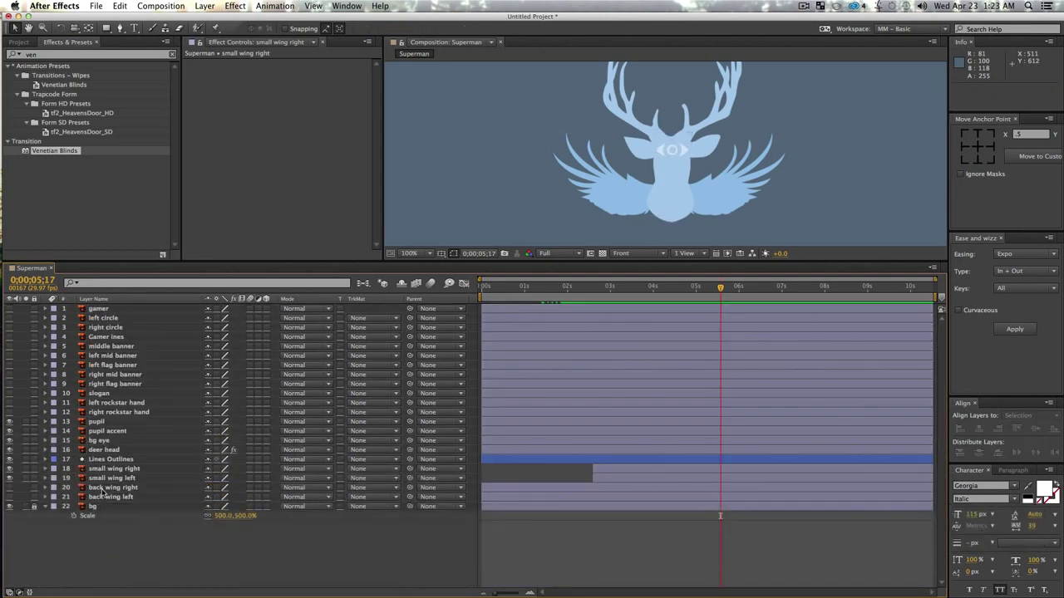
left_click(104, 488)
left_click(104, 497, "shift")
left_click_drag(10, 497, 10, 491)
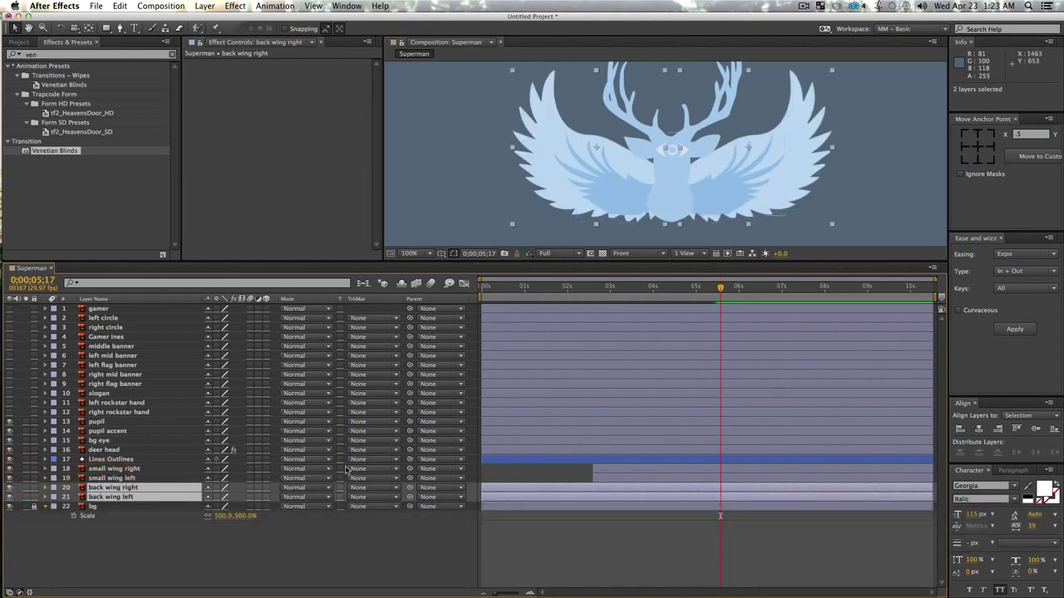
- Add Scale and Rotation keyframes to both back wing layers at 0;00;05;17
key("shift")
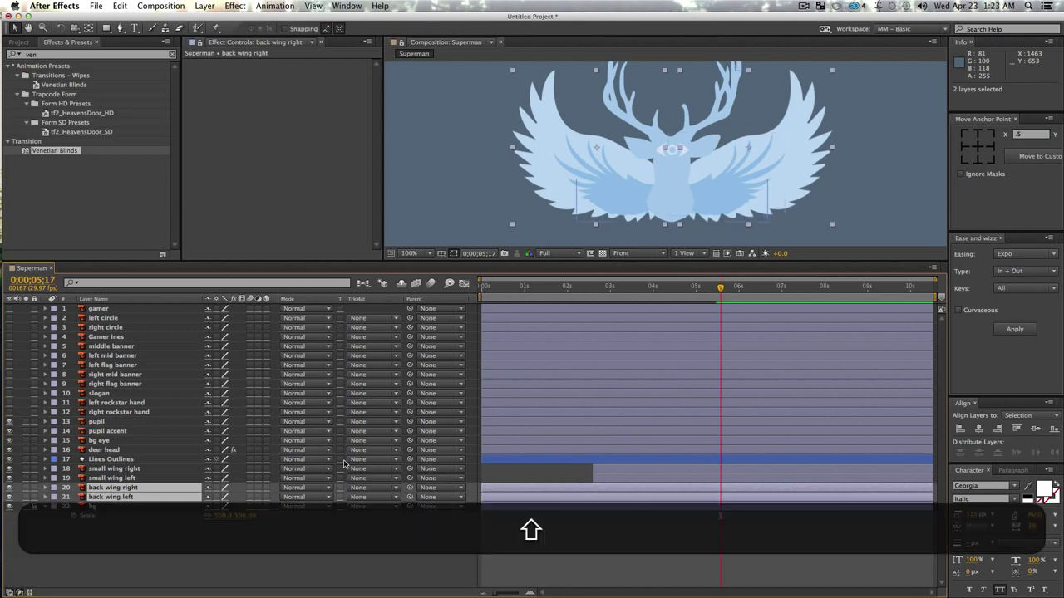
key("shift+s")
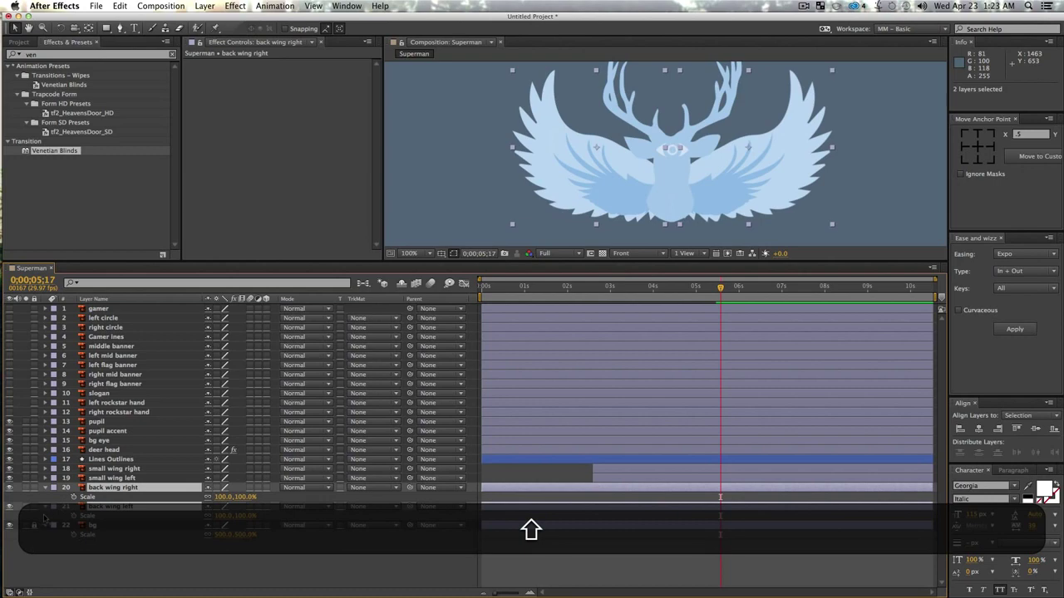
key("shift+r")
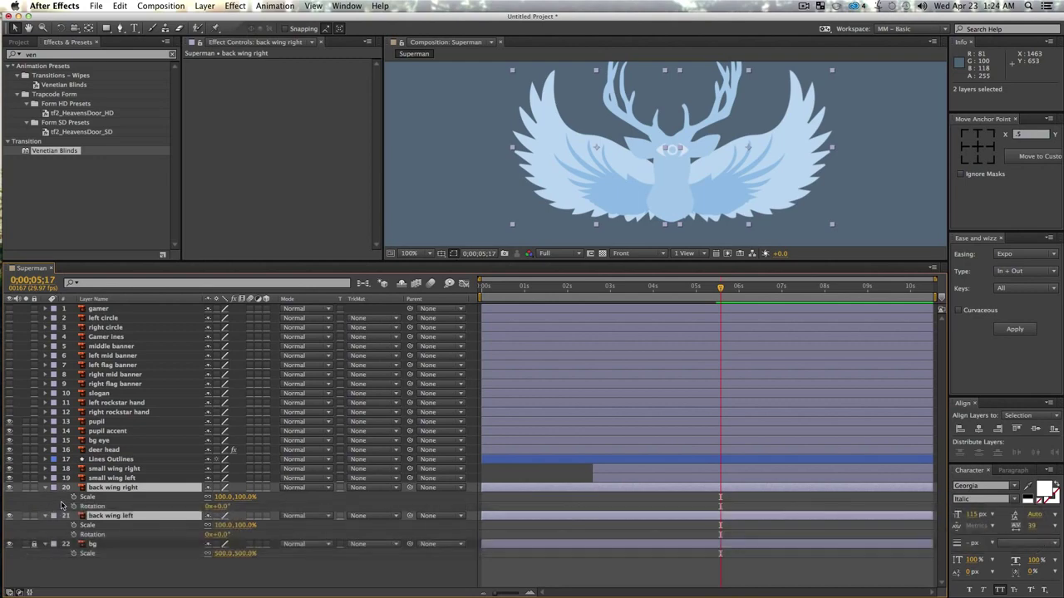
left_click(73, 497)
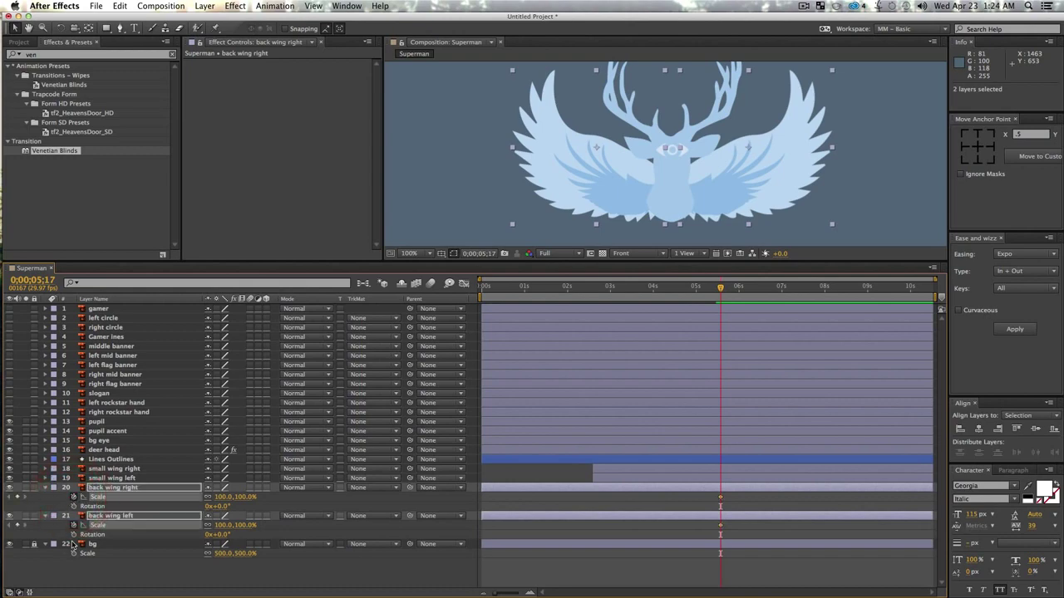
left_click(72, 534)
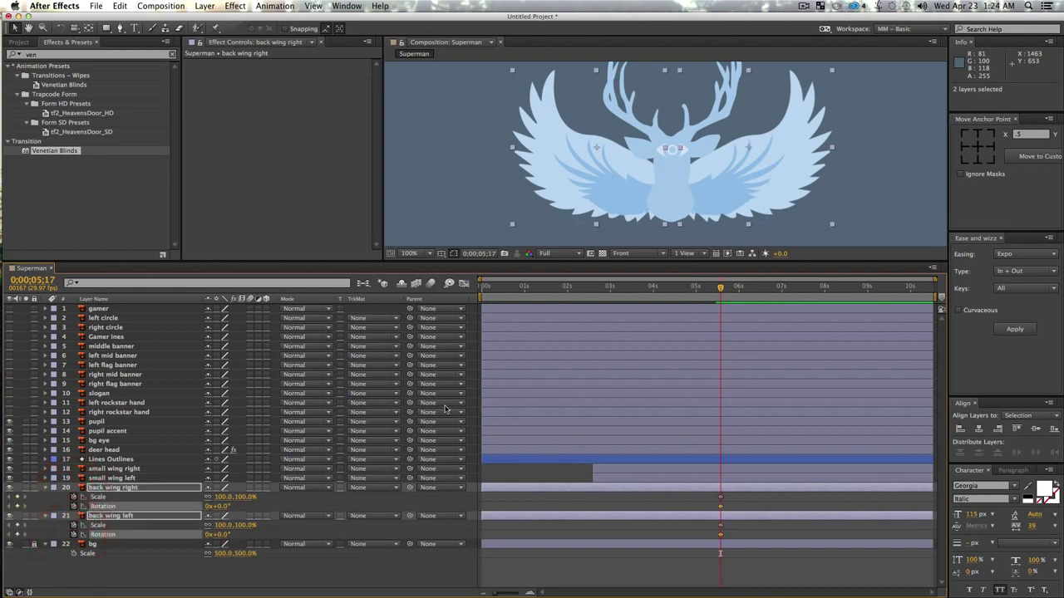
- Move the Scale and Rotation keyframes of both back wings to 0;00;06;05 and set the current time to 0;00;03;28
left_click_drag(723, 291, 699, 341)
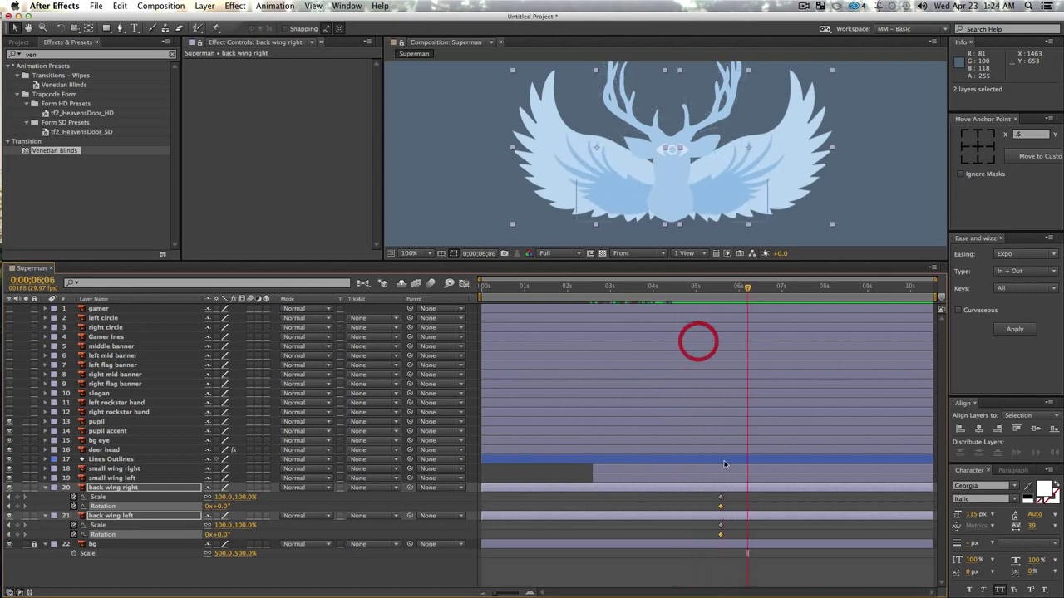
left_click_drag(715, 495, 742, 559)
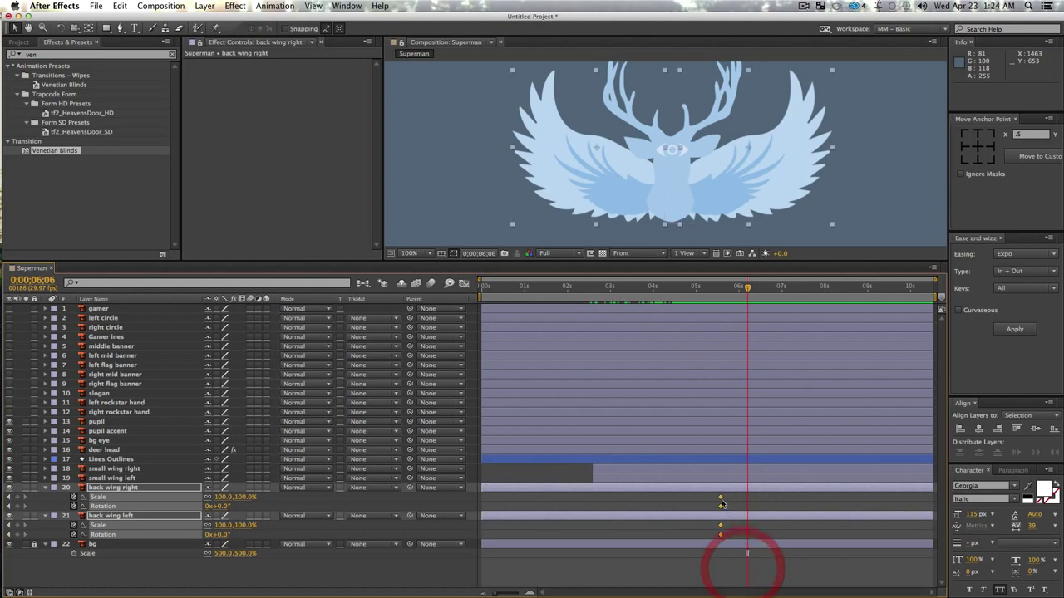
left_click_drag(742, 498, 747, 499)
left_click(717, 289)
left_click_drag(715, 290, 651, 290)
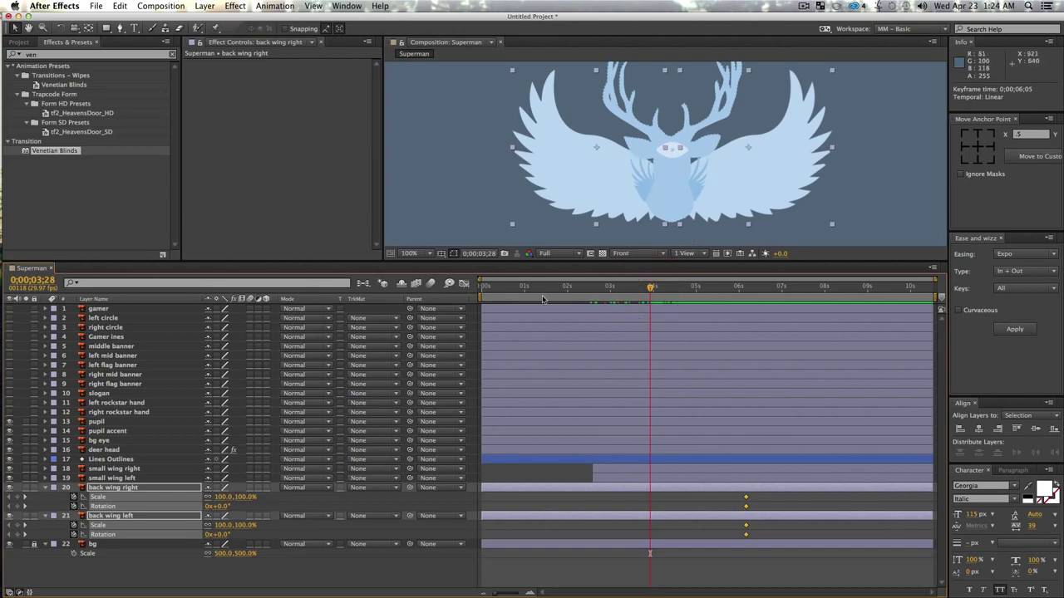
- Move the anchor point of back wing right to its bottom-left corner and of back wing left to its bottom-right corner
left_click(130, 575)
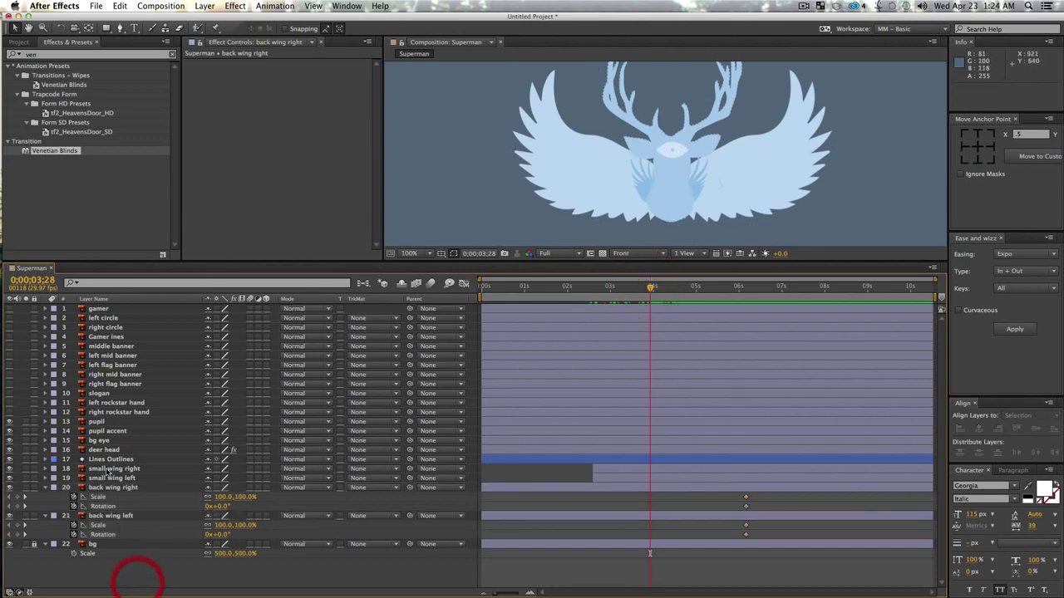
left_click(113, 487)
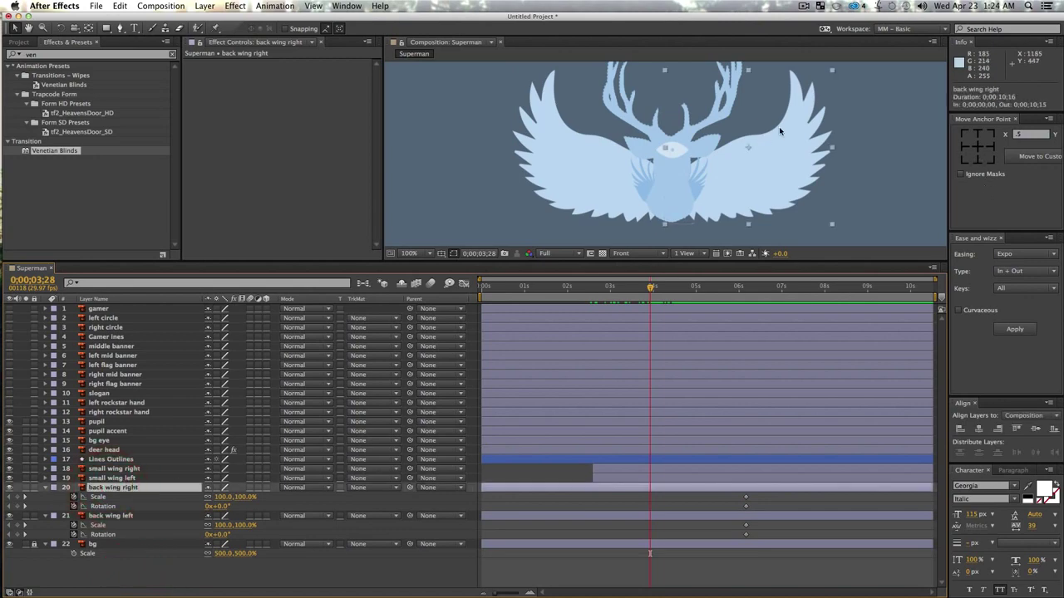
left_click(964, 160)
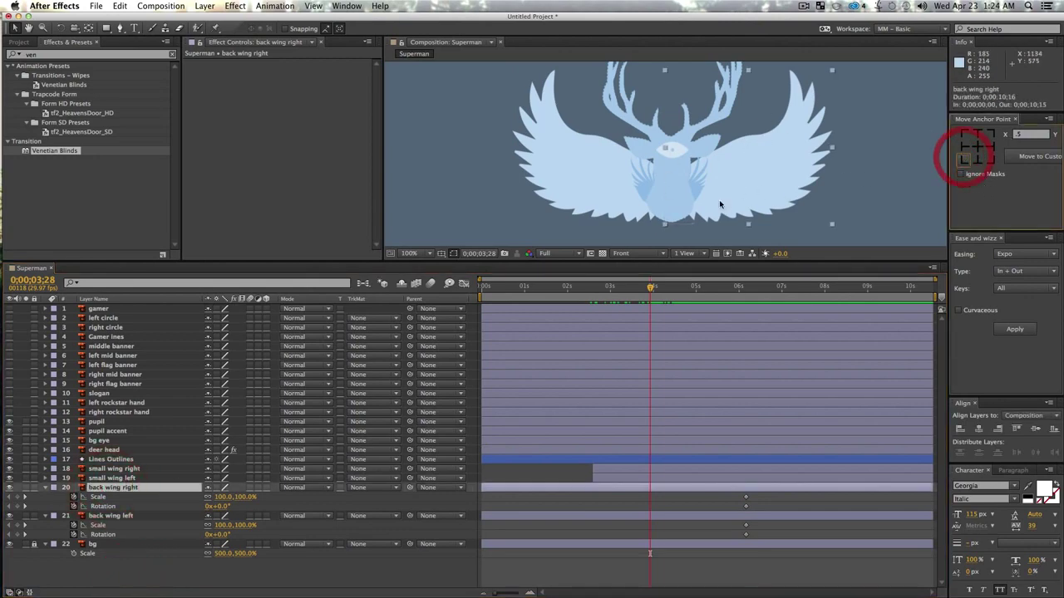
mouse_move(221, 508)
left_mouse_down()
mouse_move(199, 506)
mouse_move(216, 502)
left_mouse_up()
key("super+z")
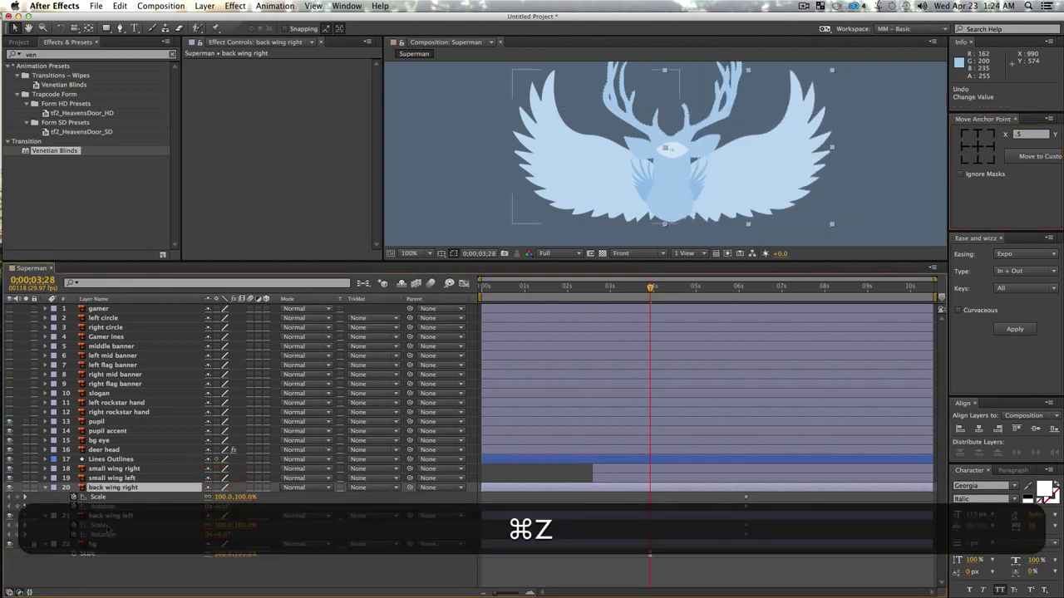
left_click(108, 516)
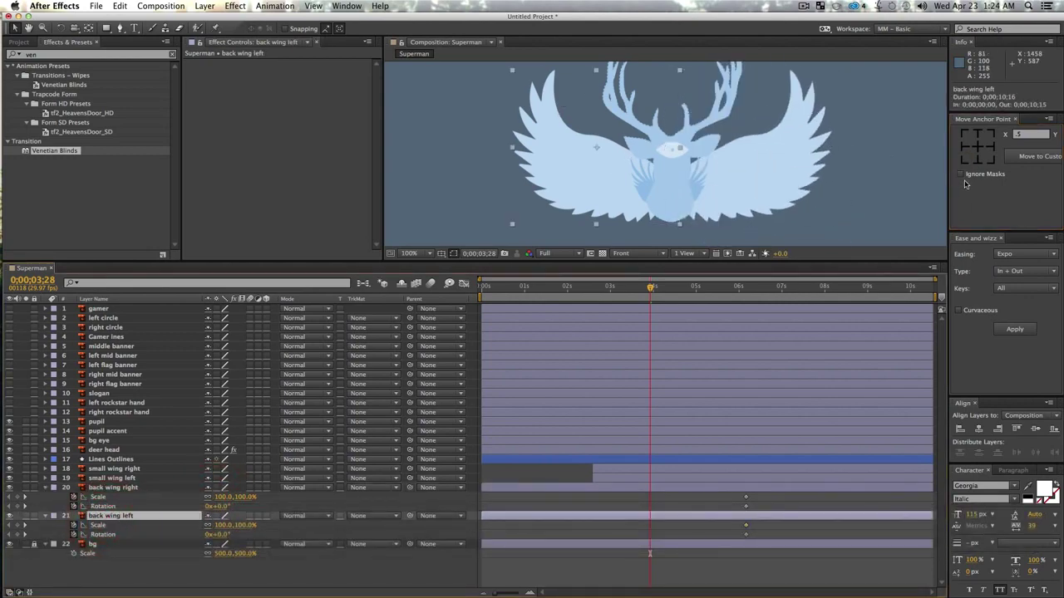
left_click(991, 159)
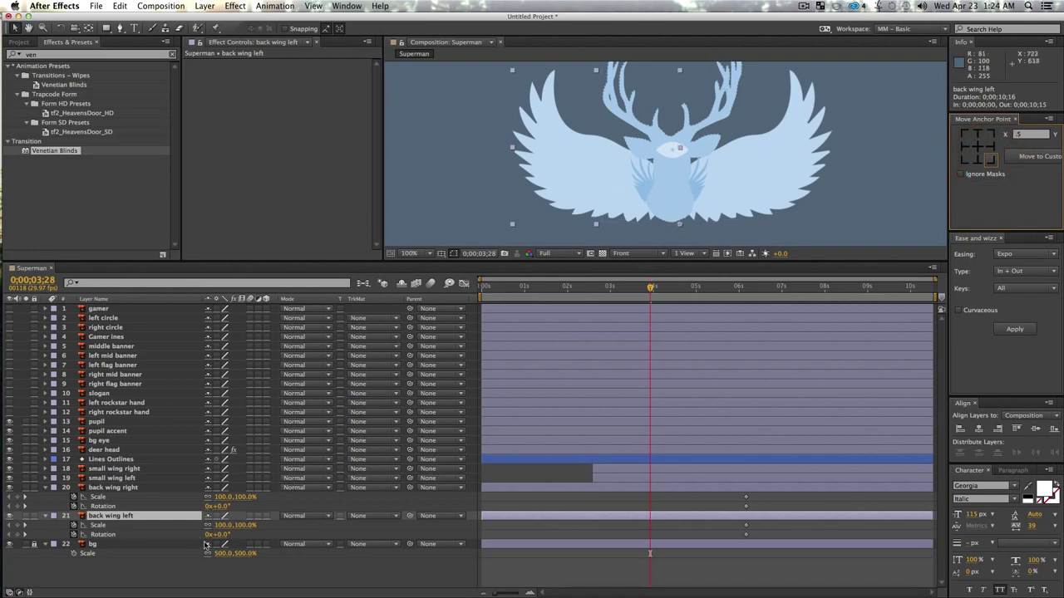
- Set Rotation at 0;00;03;28 to +61° for back wing left and -61° for back wing right
left_click_drag(222, 538, 188, 510)
left_click(220, 517)
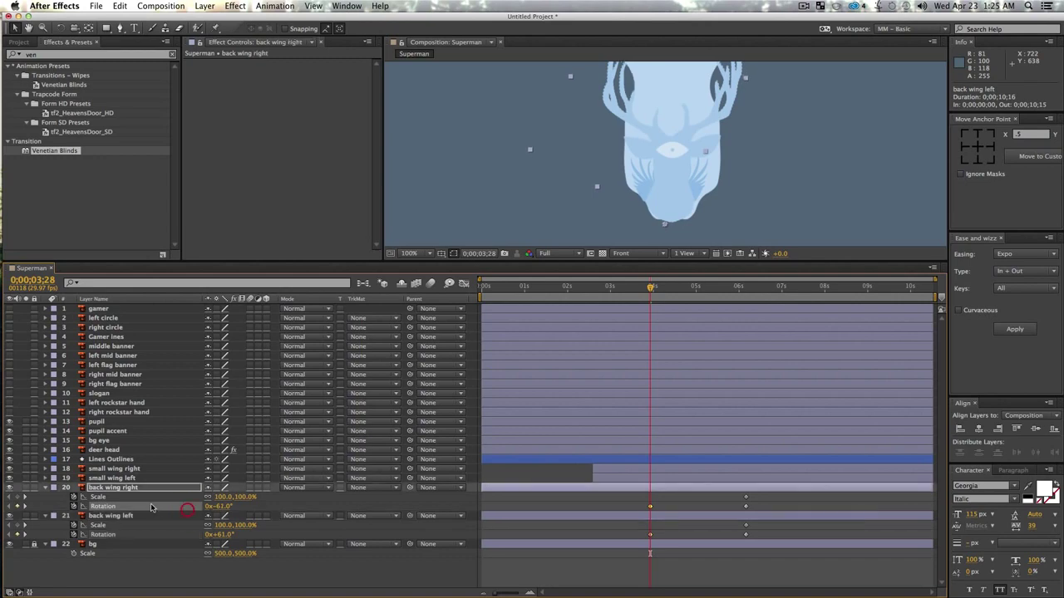
- Set the Scale of both back wings together to 19% at 0;00;03;28 and trim the start of both layers to that time
left_click(100, 489, "super")
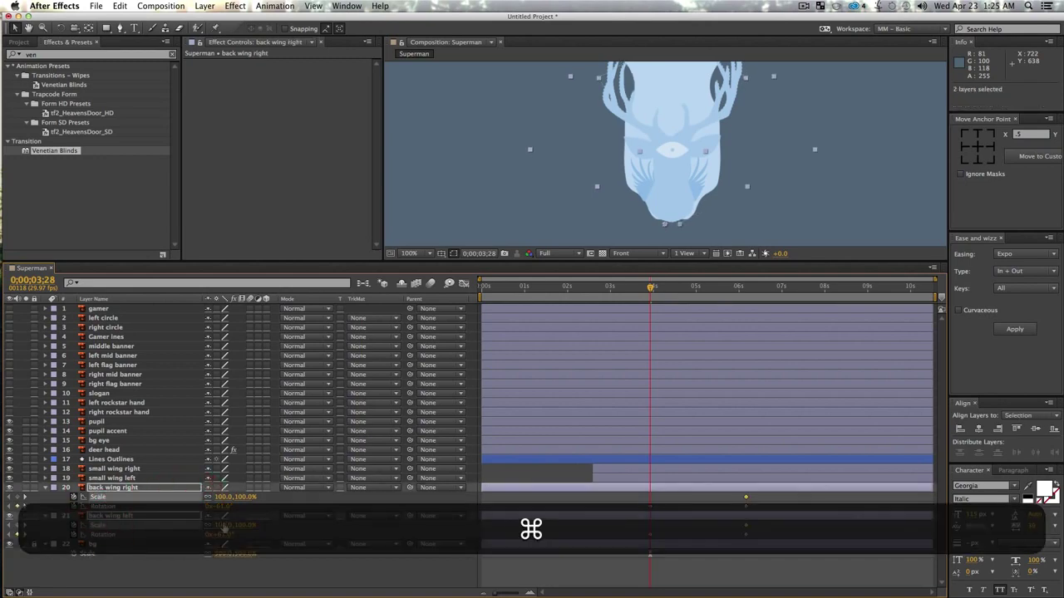
key("ctrl+v")
left_click_drag(201, 528, 180, 528)
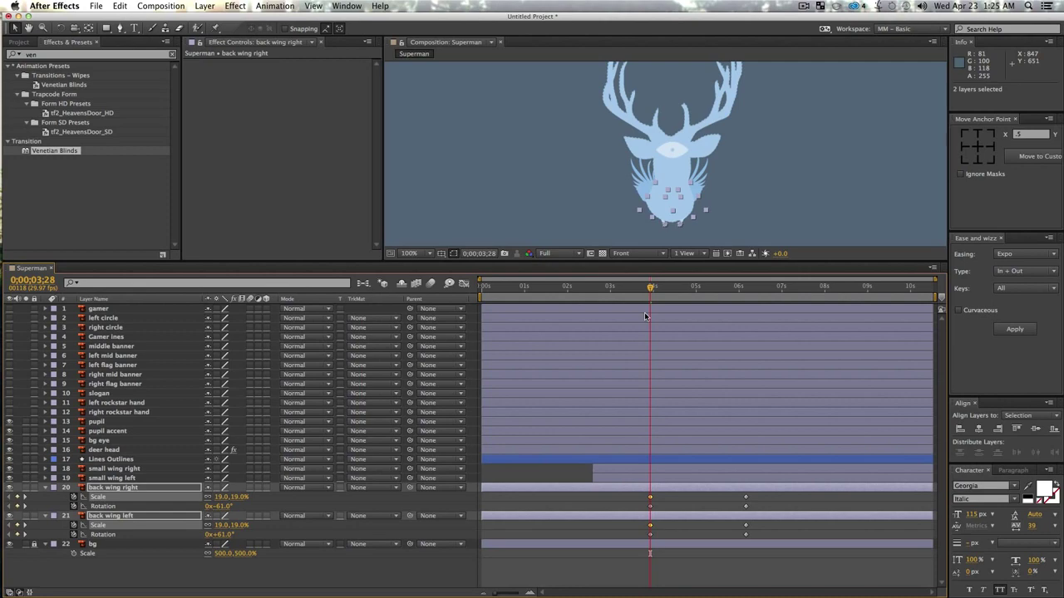
key("alt+bracketleft")
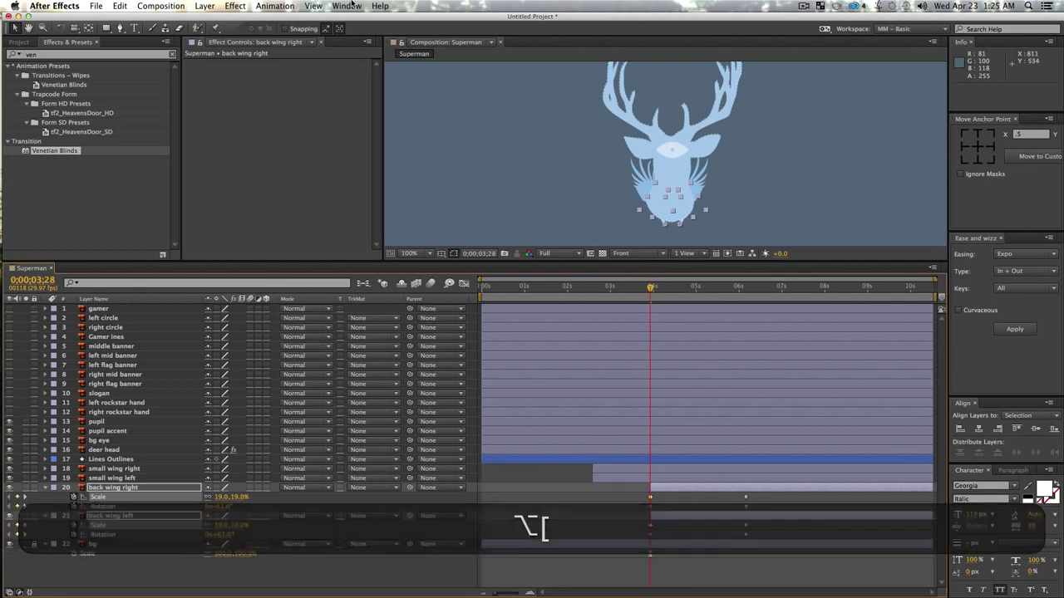
- Apply Easy Ease to the Scale and Rotation keyframes of both back wings and reshape the speed curves to peak sharply near the end
left_click_drag(630, 498, 792, 540)
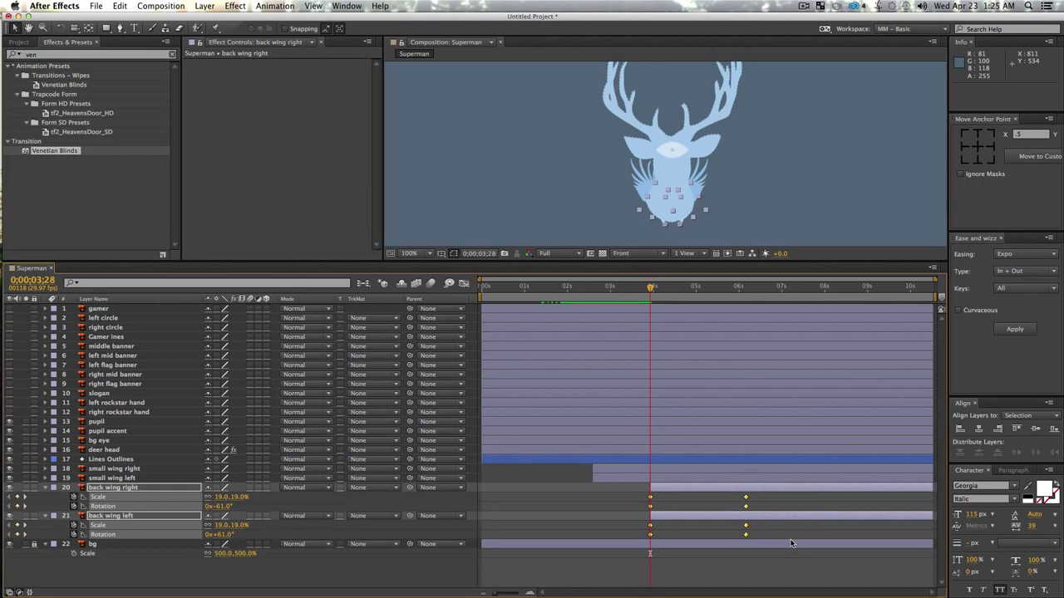
key("F9")
left_click(464, 283)
left_click_drag(630, 477, 727, 496)
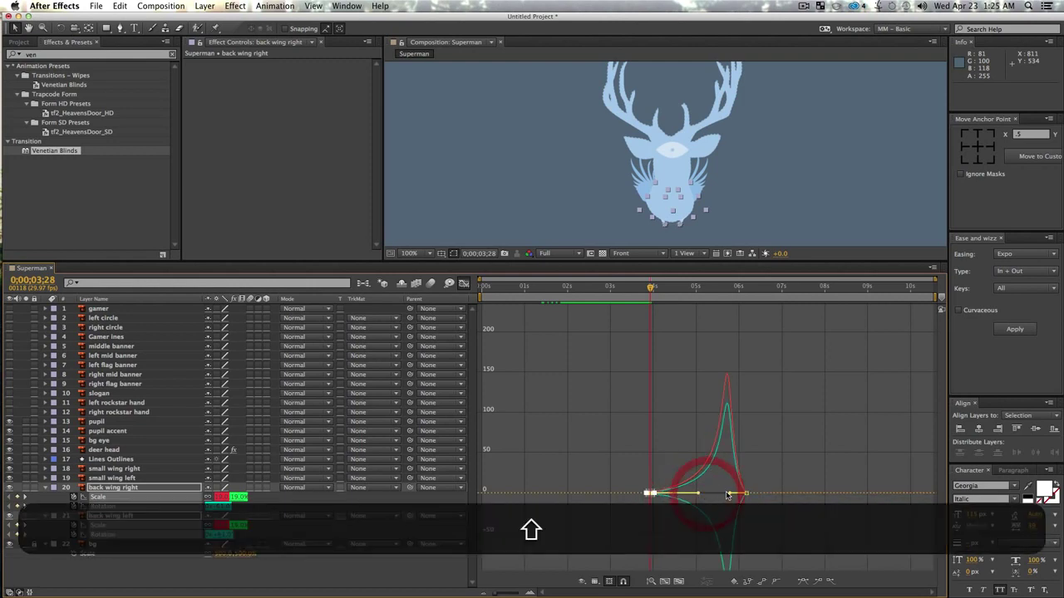
left_click(464, 283)
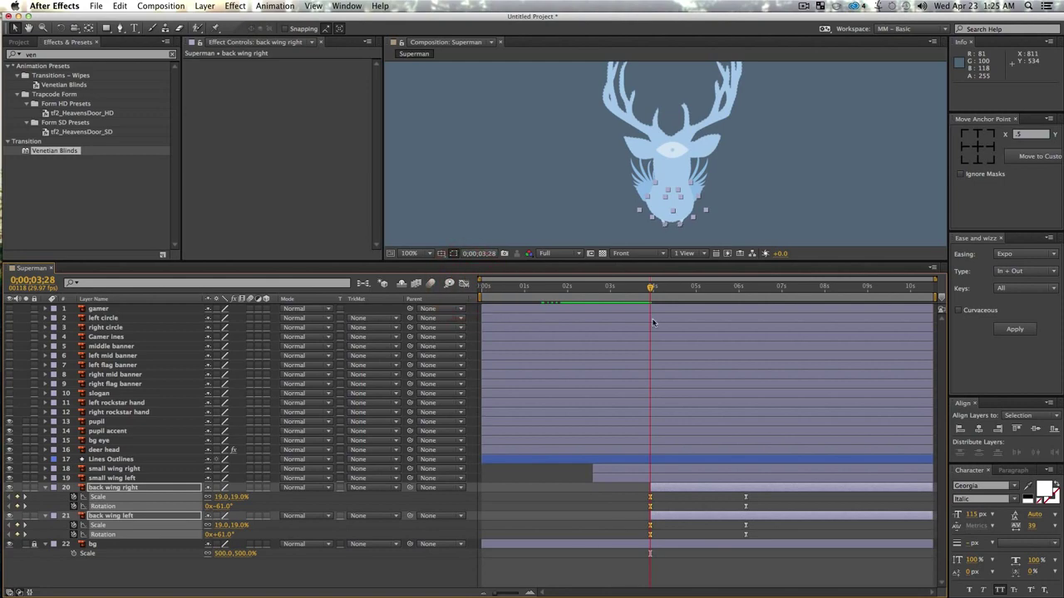
- Preview the animation from 0;00;01;15 through the unfolding of the back wings
left_click_drag(650, 289, 546, 290)
key("space")
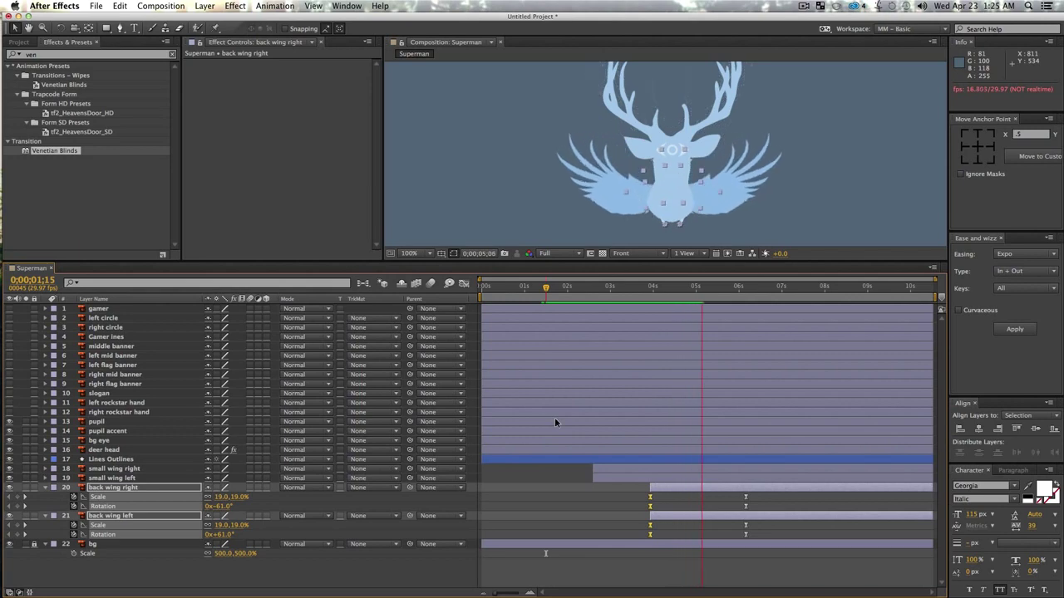
key("space")
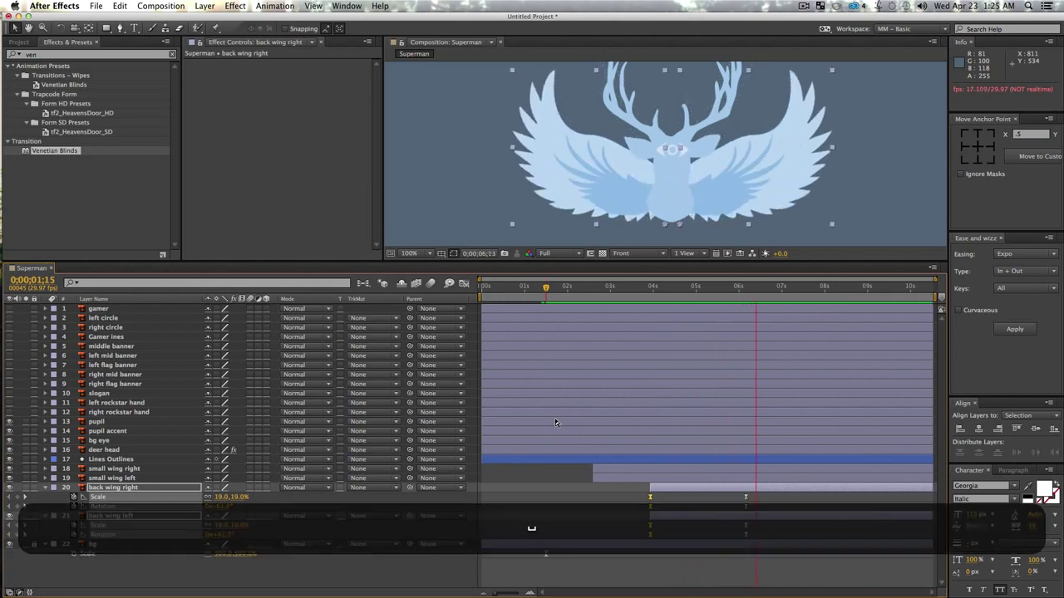
- Set the current time to 0;00;05;21 and collapse the expanded properties of the animated layers
left_click_drag(694, 289, 728, 323)
key("super+a")
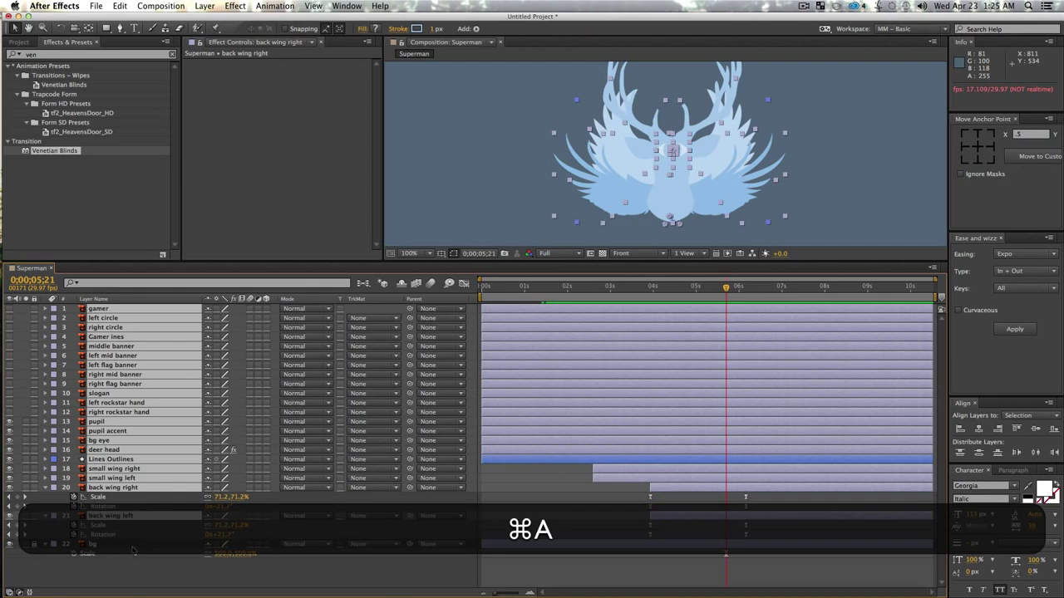
key("u")
key("u")
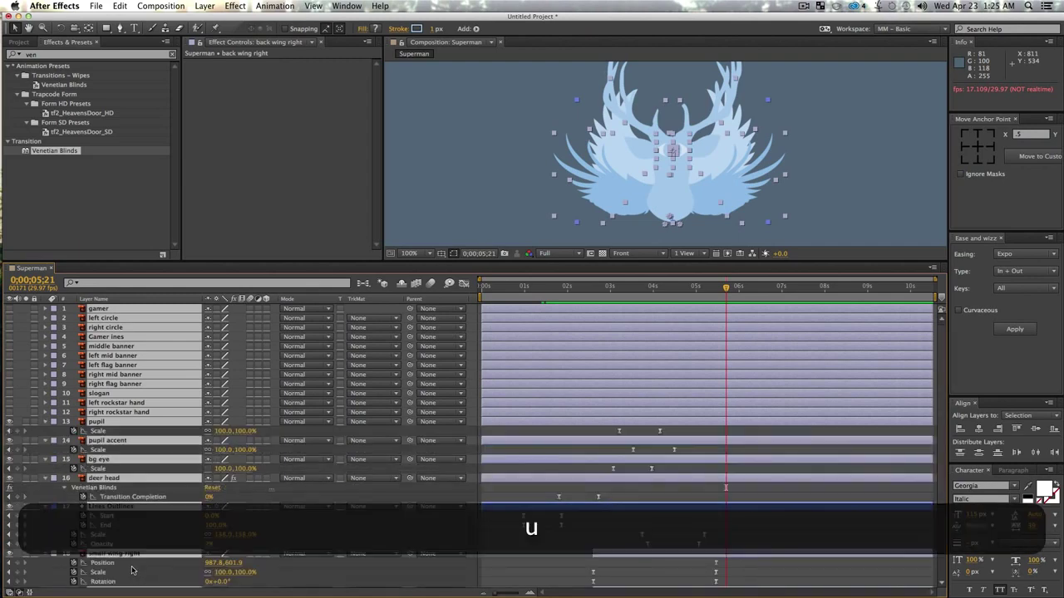
left_click(134, 565)
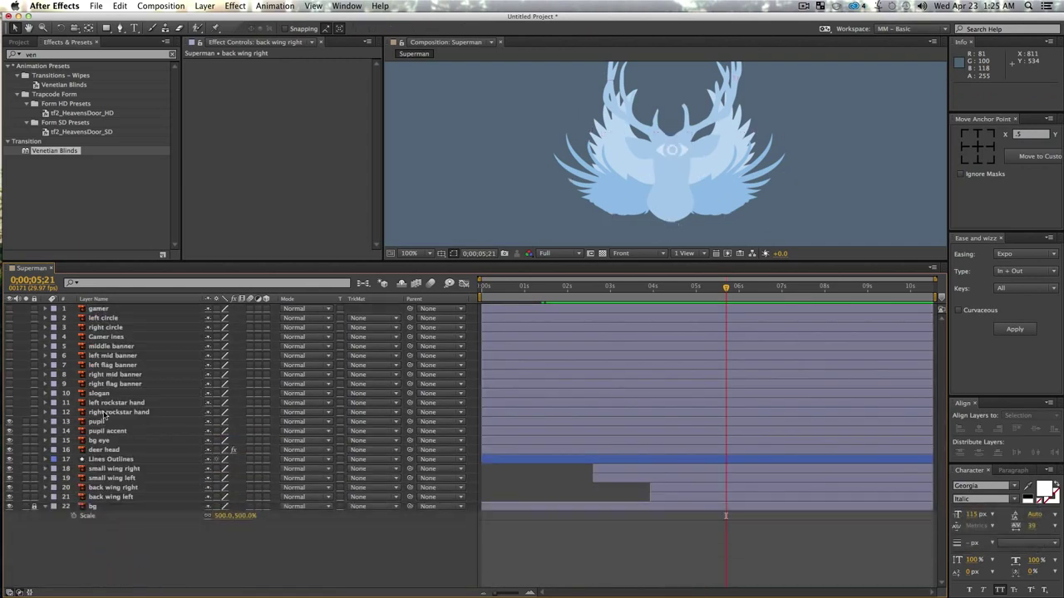
- Make the left rockstar hand and right rockstar hand layers visible
left_click(108, 412)
left_click(112, 402, "shift")
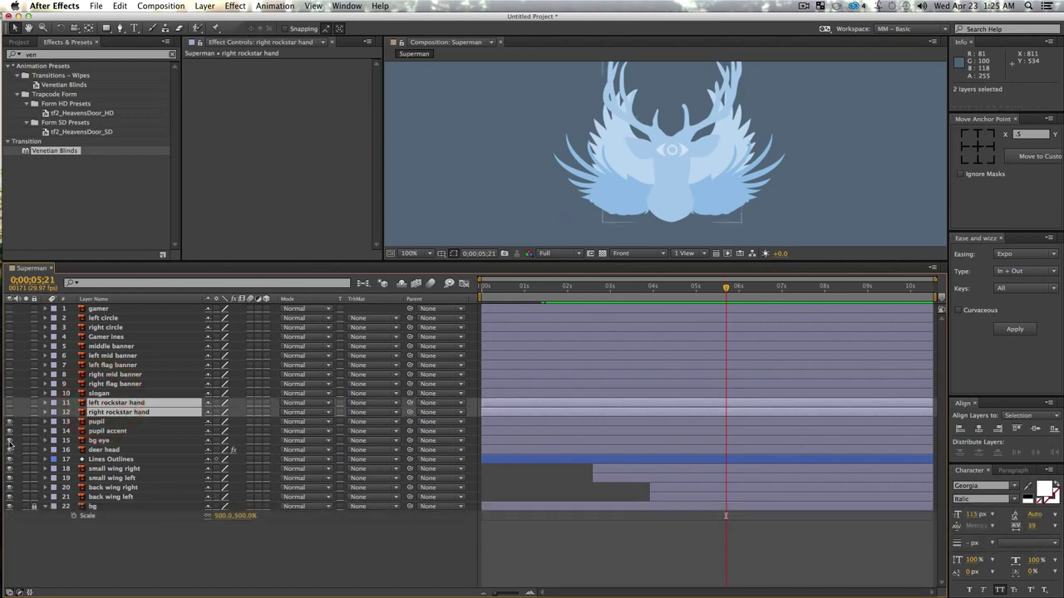
left_click(14, 542)
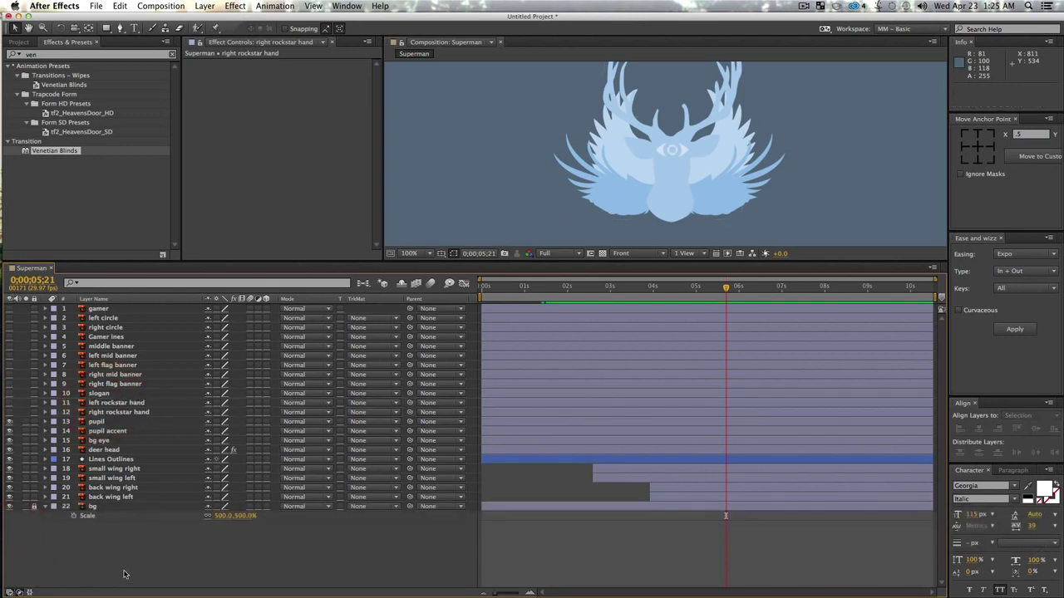
left_click(115, 412)
left_click(111, 403, "shift")
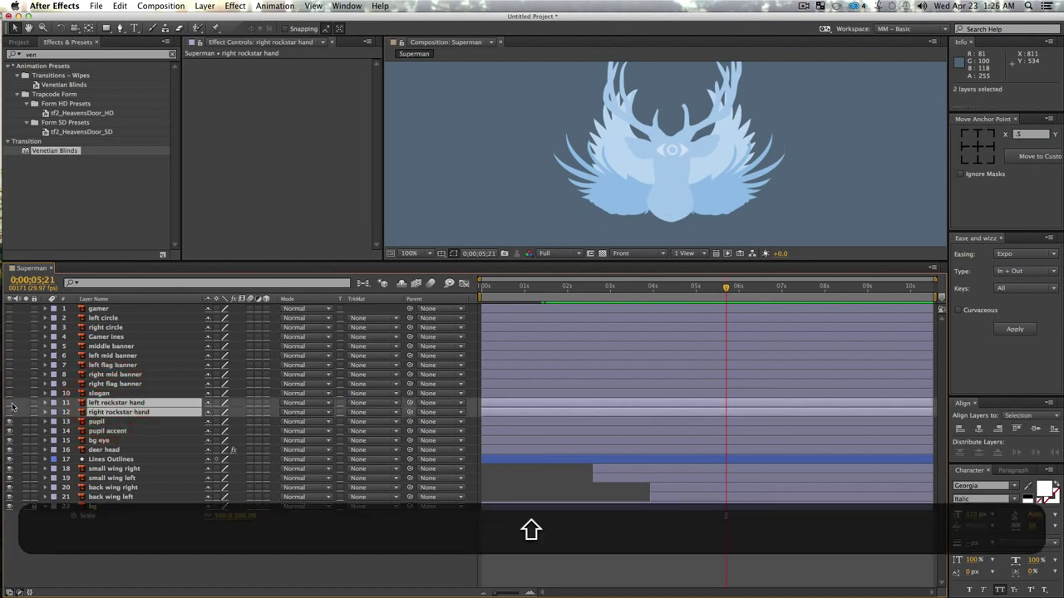
left_click(12, 405)
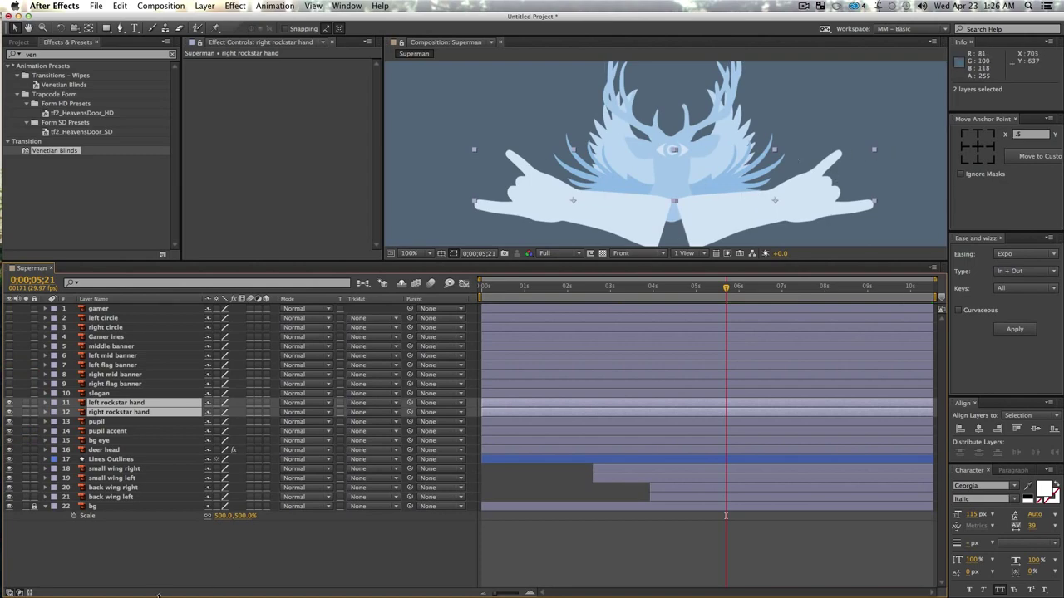
left_click(154, 552)
left_click(120, 402)
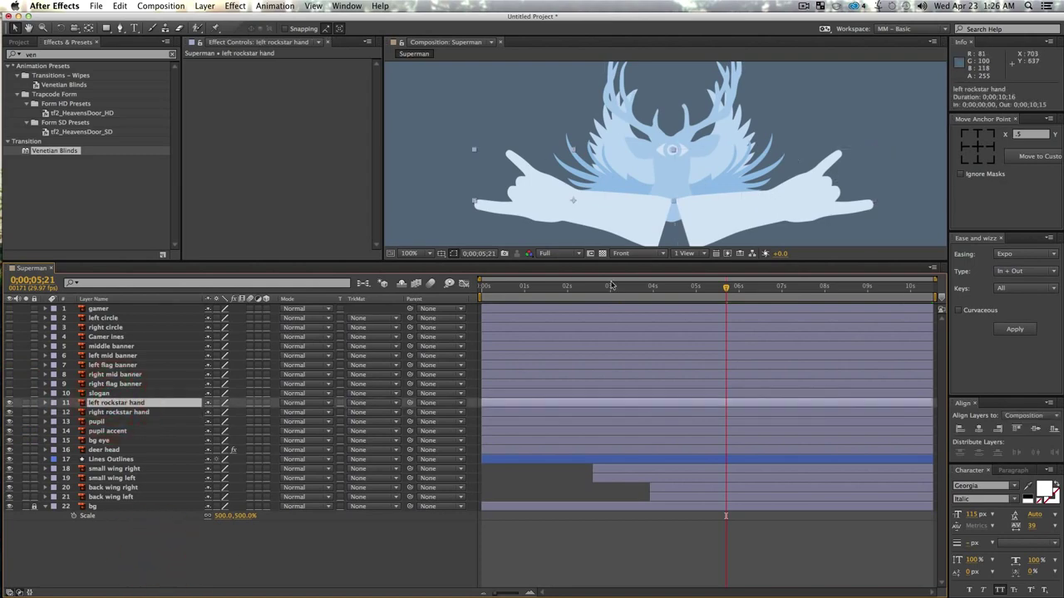
left_click(995, 158)
key("space")
left_click_drag(681, 194, 676, 128)
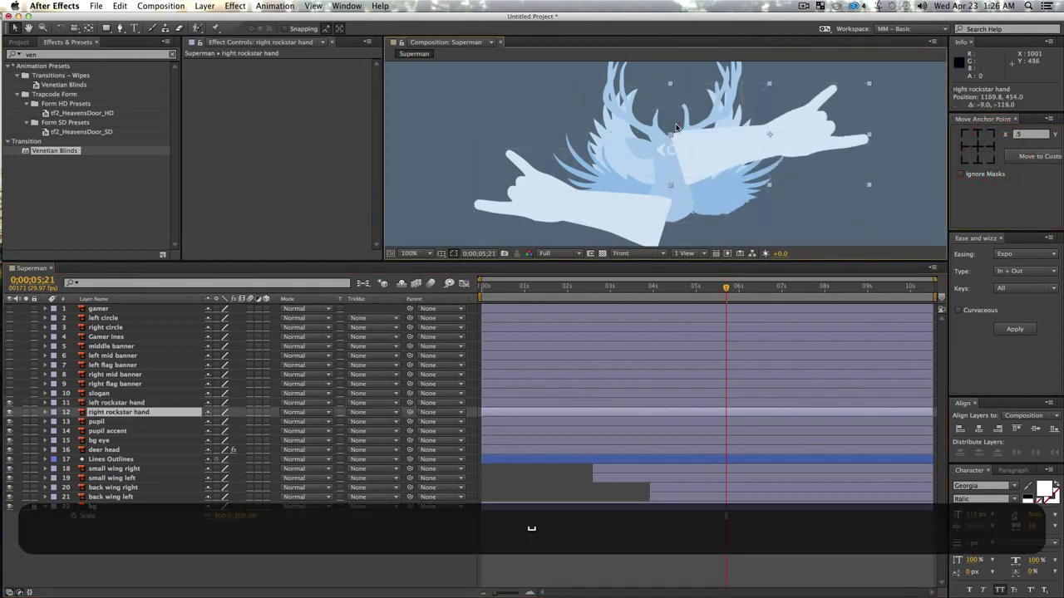
key("super+z")
key("super+z")
key("super+z")
key("super+z")
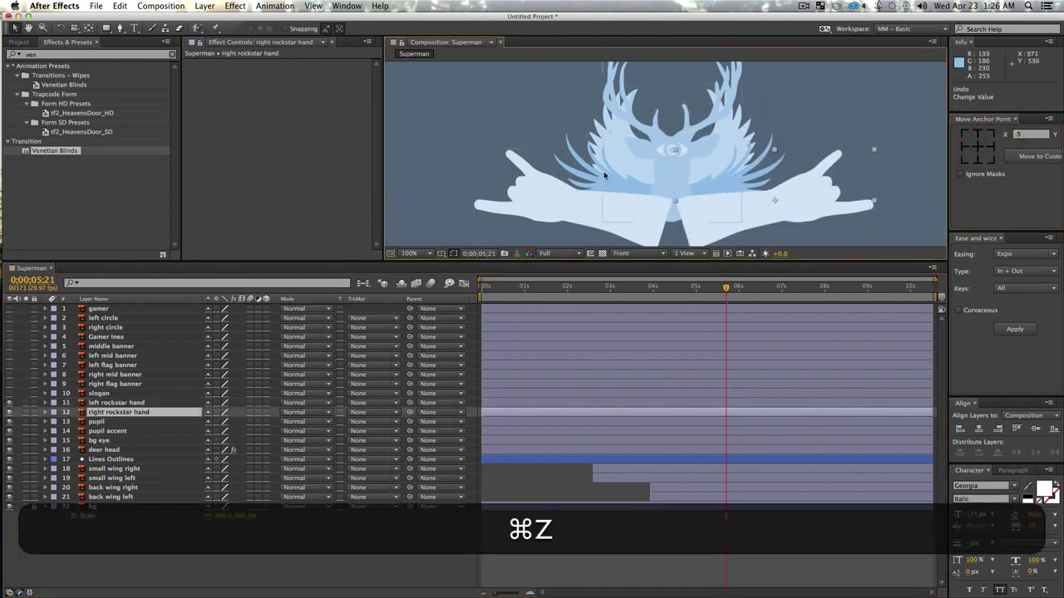
key("super+z")
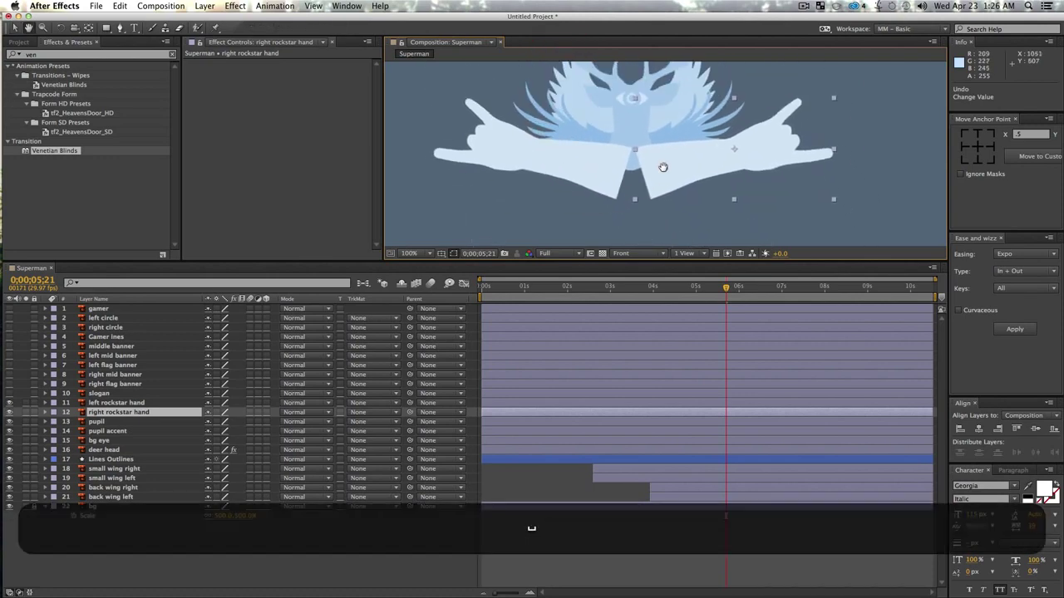
- Move the left rockstar hand's anchor point to the middle of its right edge, checking it with trial rotations that are undone
left_click(318, 561)
left_click(581, 178)
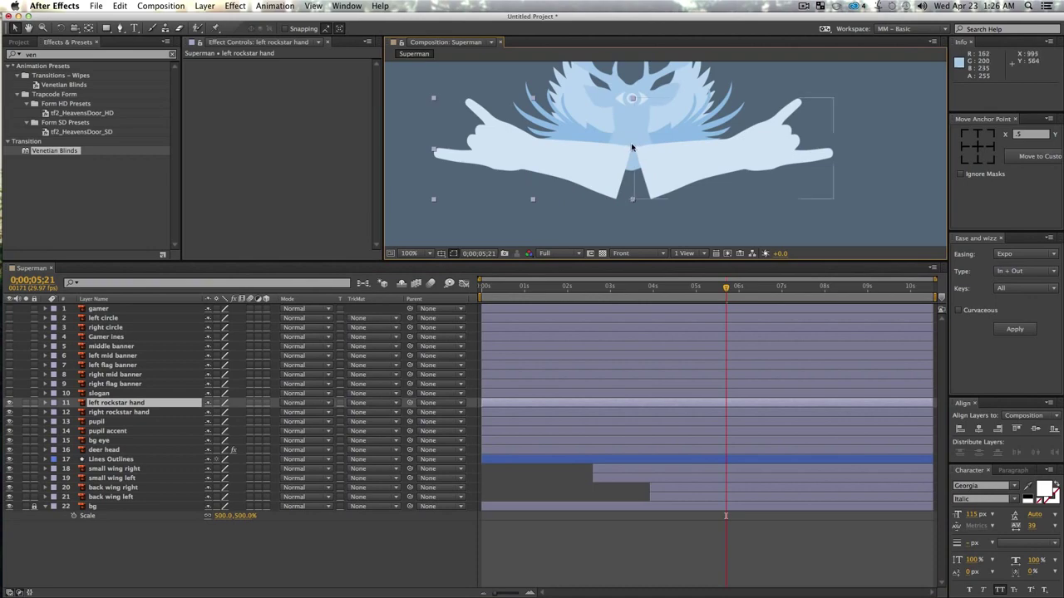
left_click(993, 135)
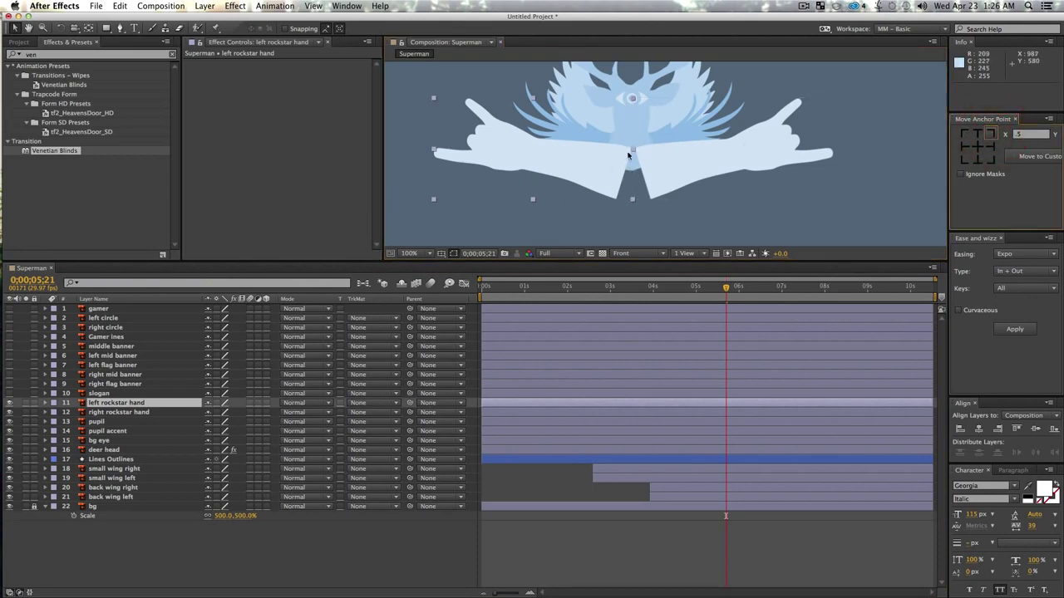
key("w")
left_click_drag(508, 161, 491, 107)
key("super+z")
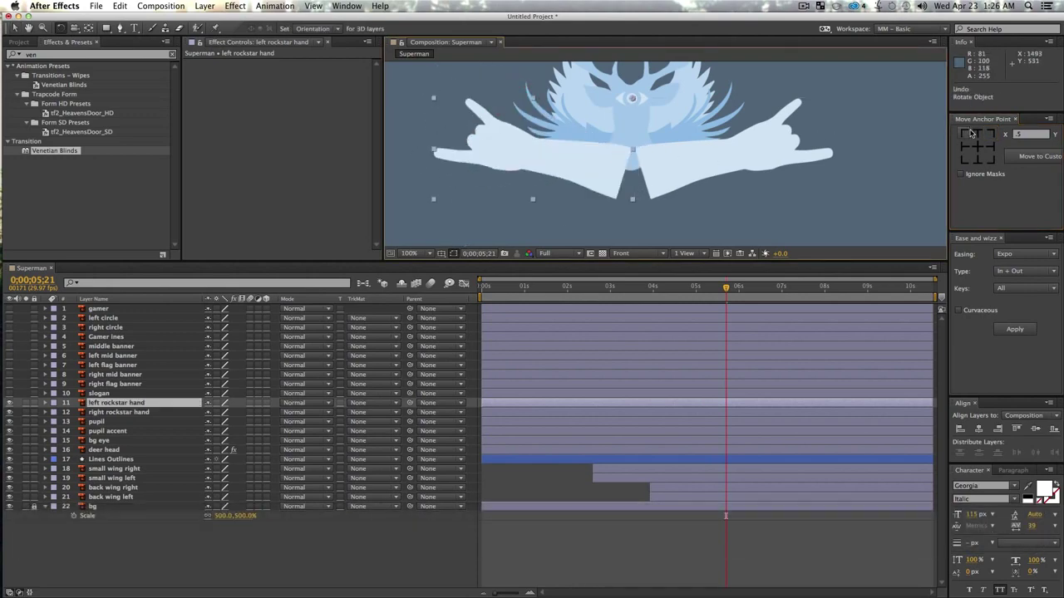
left_click(994, 144)
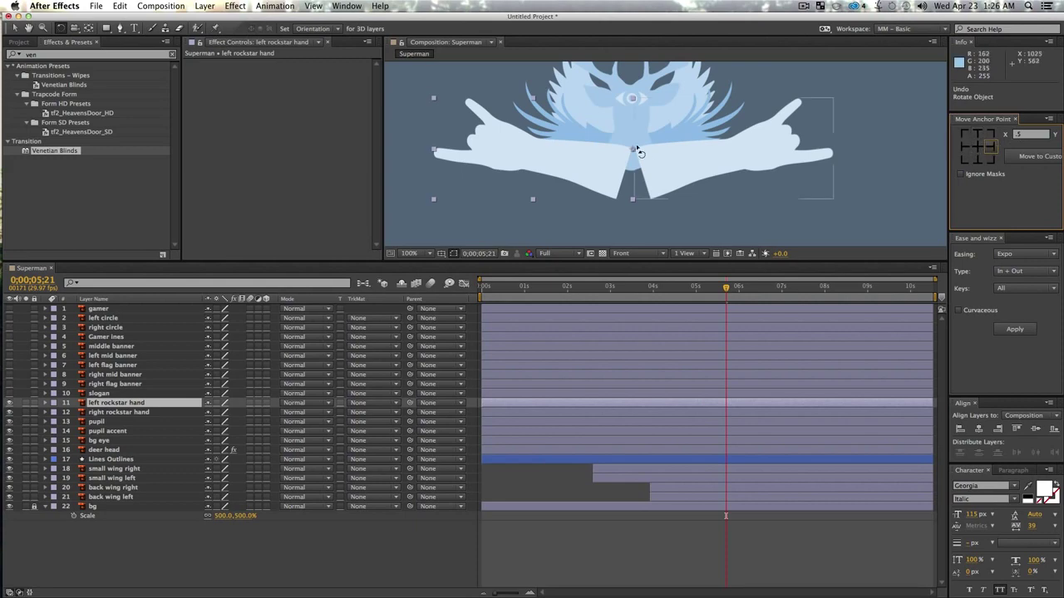
left_click_drag(515, 155, 506, 109)
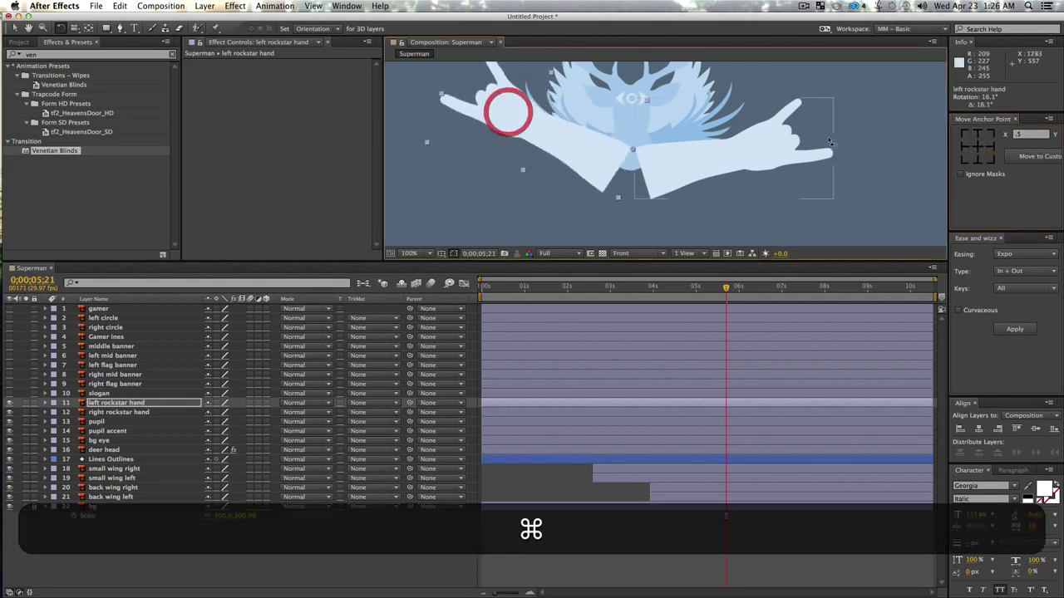
key("super+z")
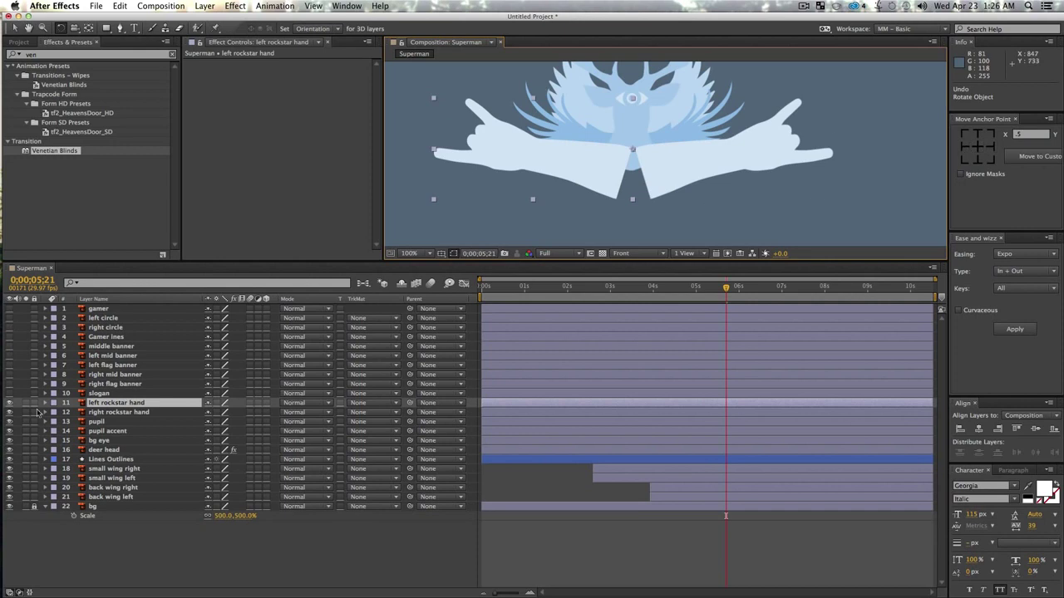
- Move the right rockstar hand's anchor point to the middle of its left edge, checking it with a trial rotation that is undone
left_click(106, 411)
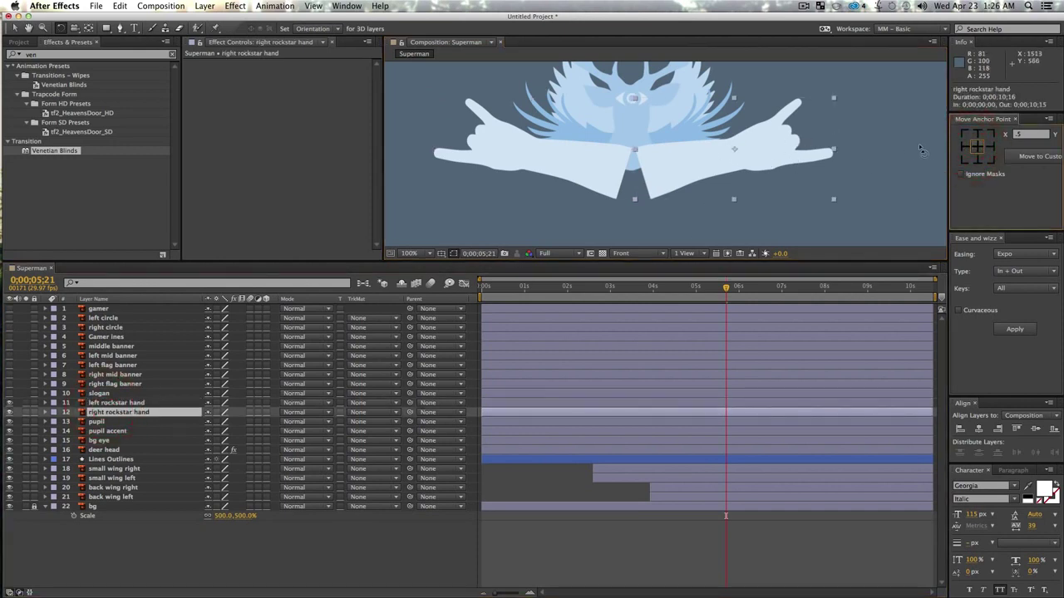
key("w")
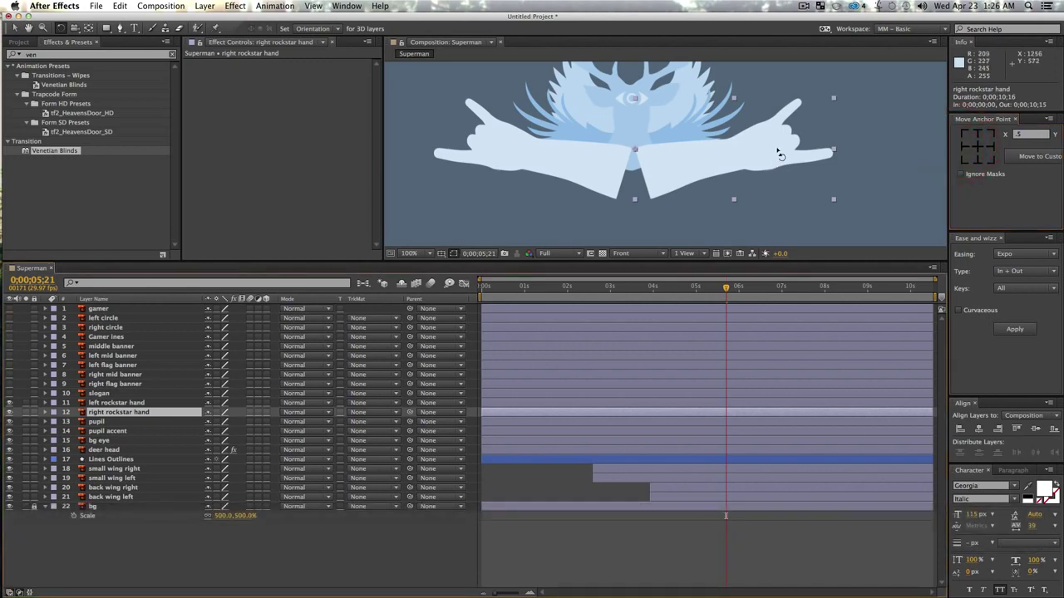
left_click_drag(779, 154, 755, 142)
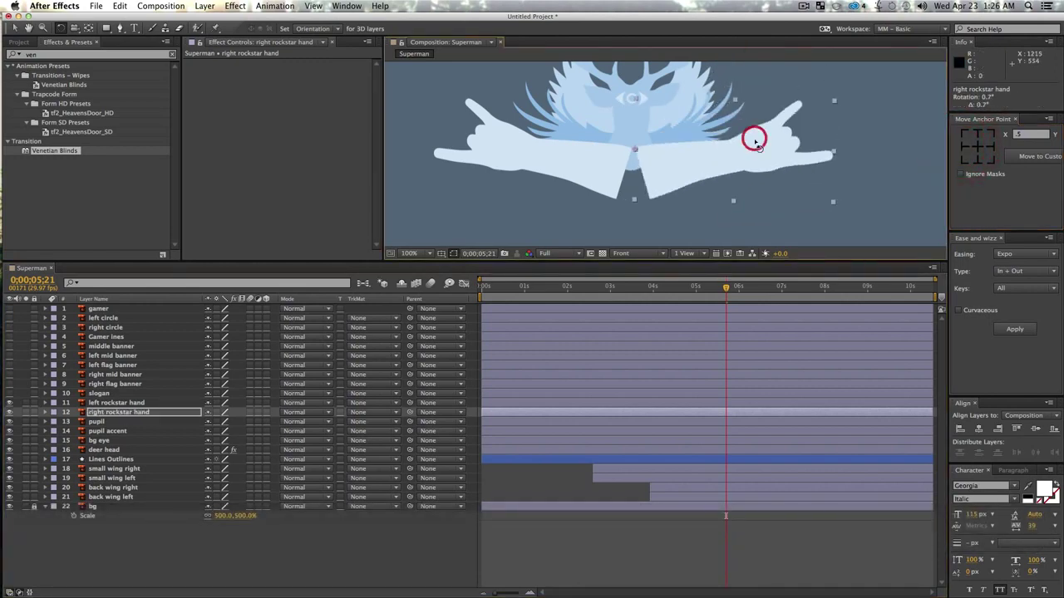
key("super+z")
- Add Scale and Rotation keyframes to both rockstar hand layers and move them to 0;00;06;06
key("shift")
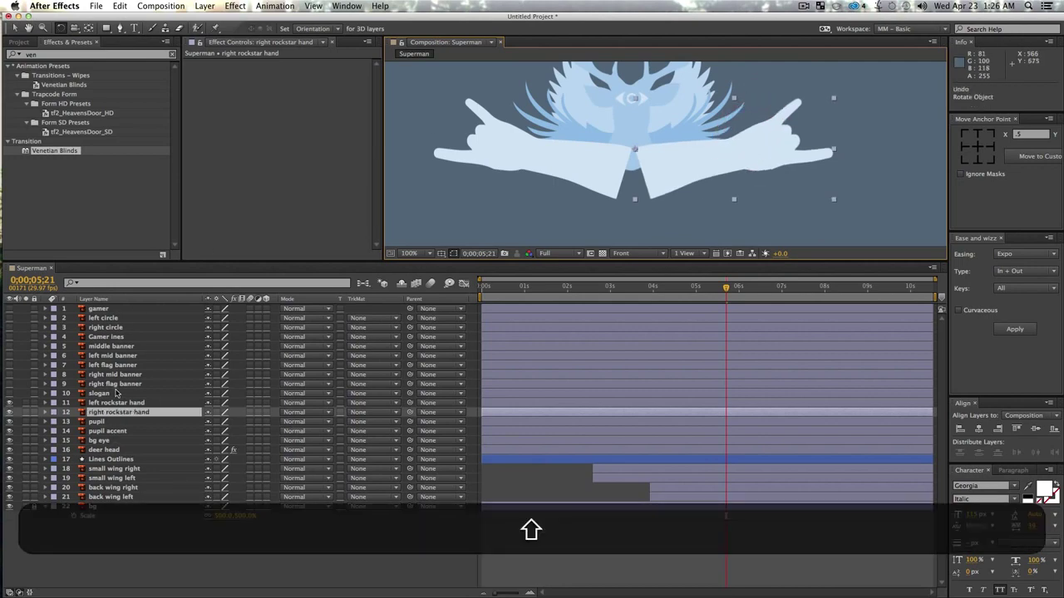
left_click(121, 404, "shift")
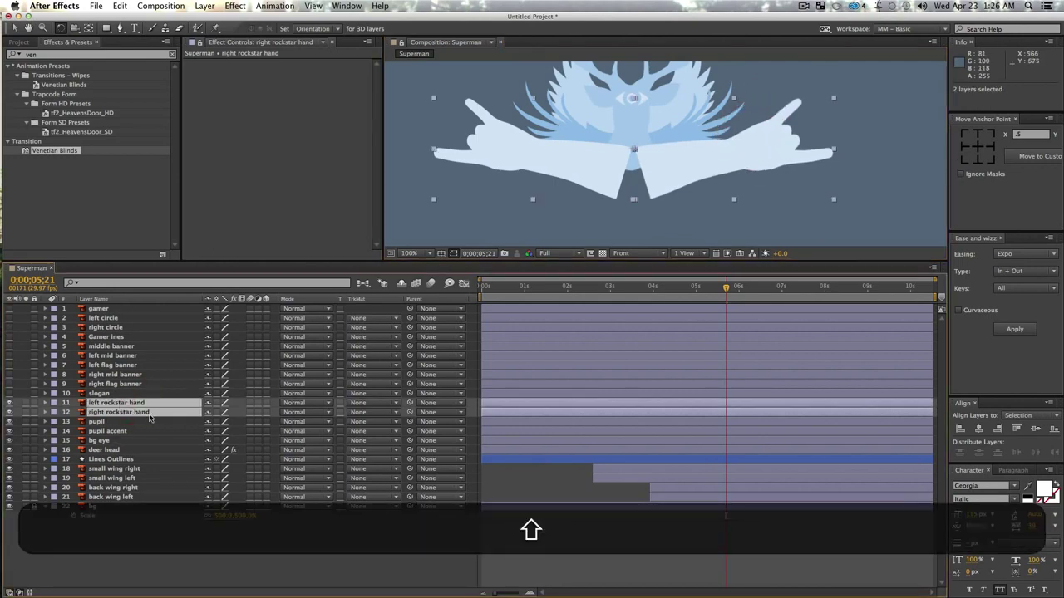
key("shift")
key("shift+s")
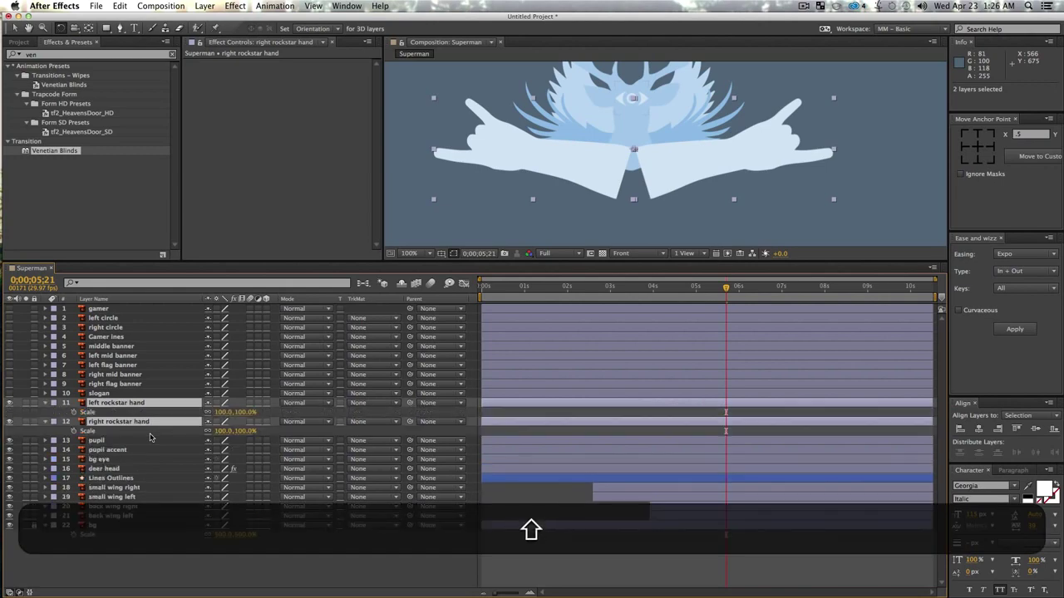
key("shift+r")
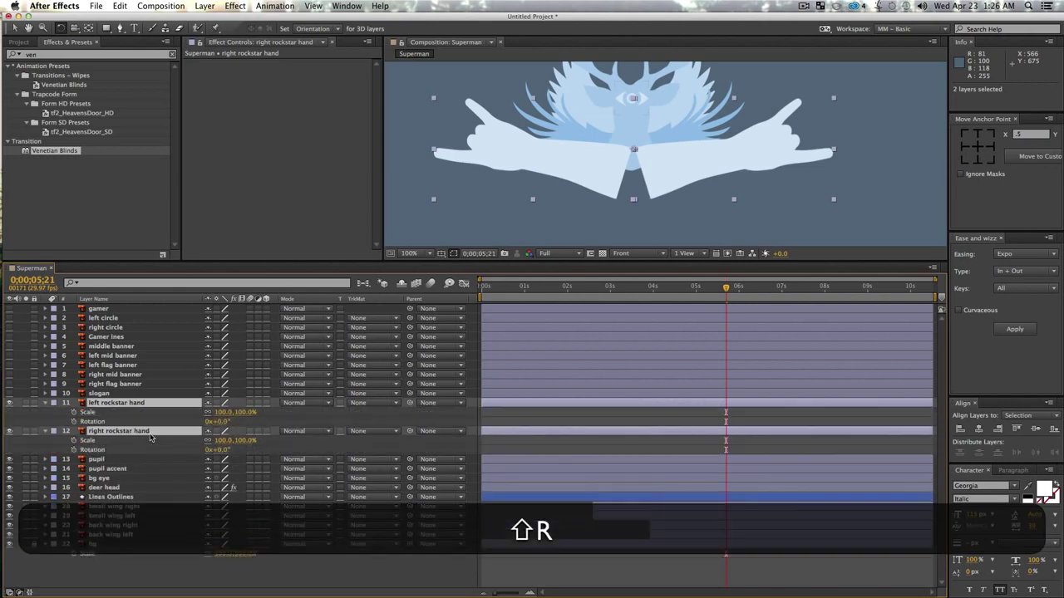
left_click(73, 422)
left_click(73, 413)
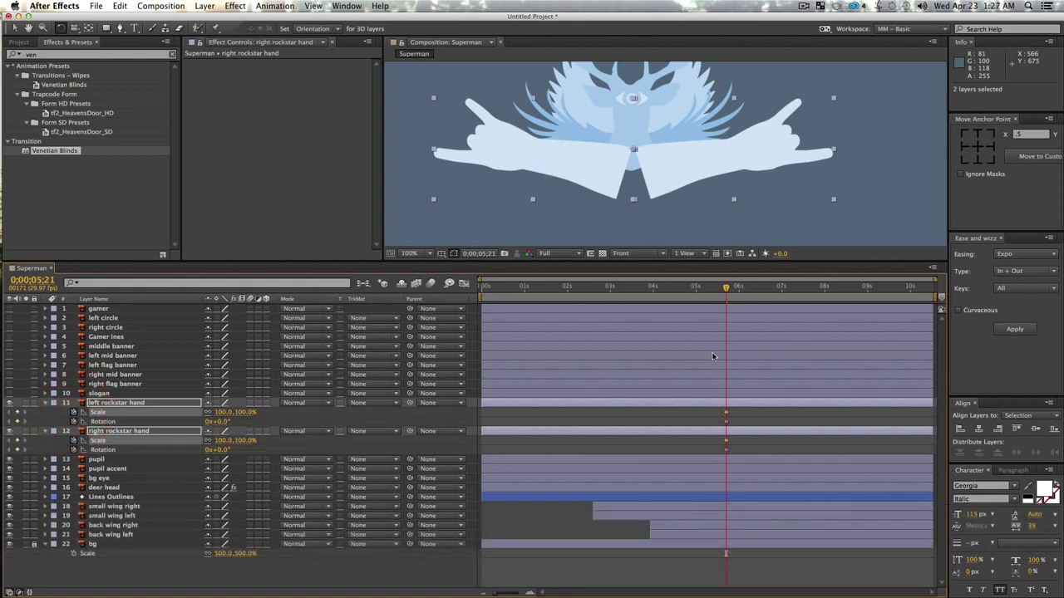
left_click_drag(727, 291, 748, 296)
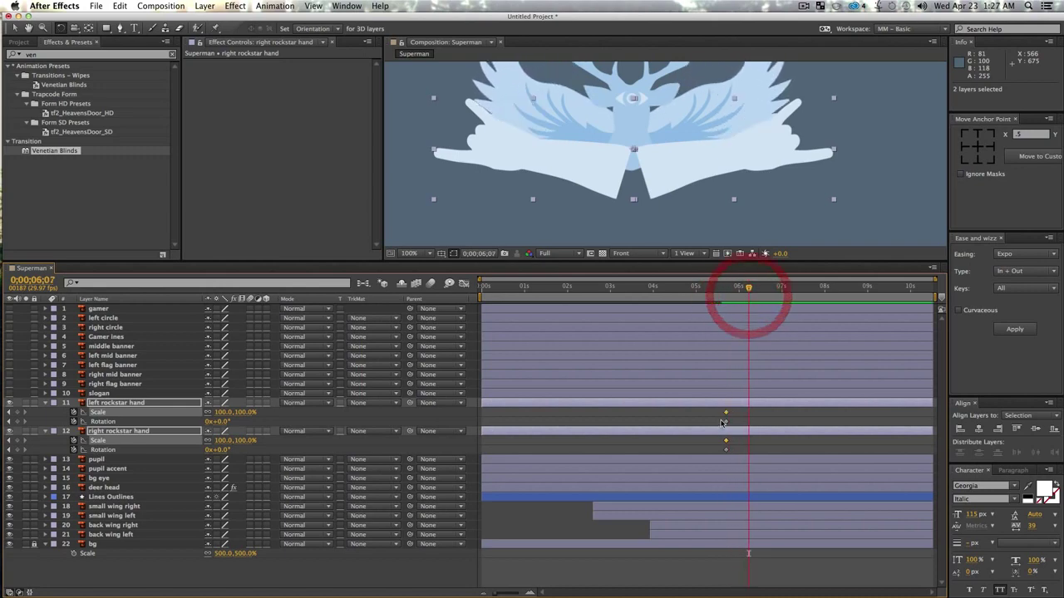
left_click_drag(713, 410, 747, 417)
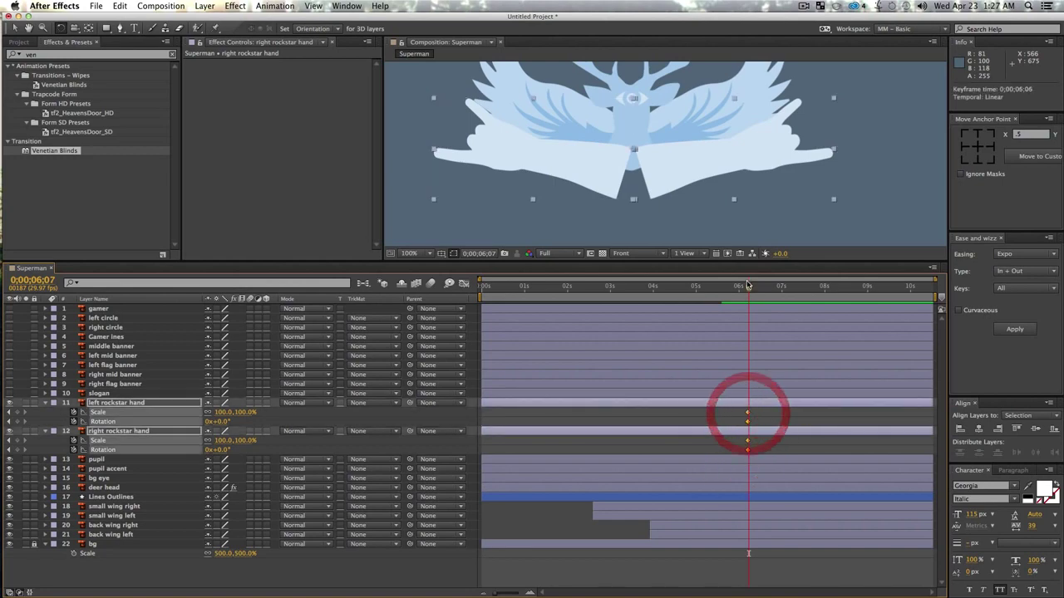
- Set the Scale of both rockstar hands together to 34% at 0;00;05;19
left_click_drag(748, 289, 722, 306)
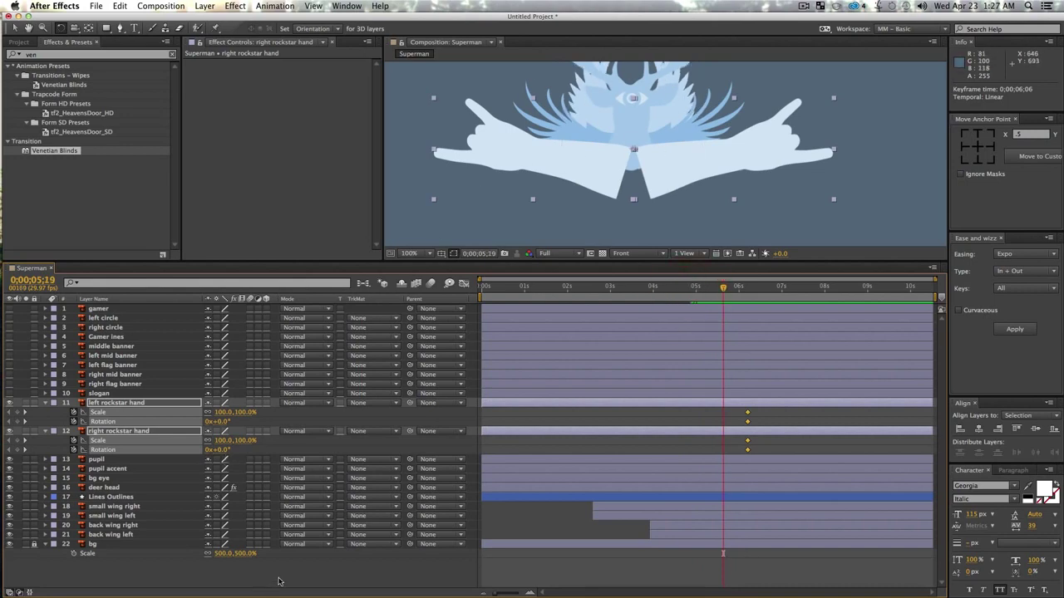
left_click(280, 581)
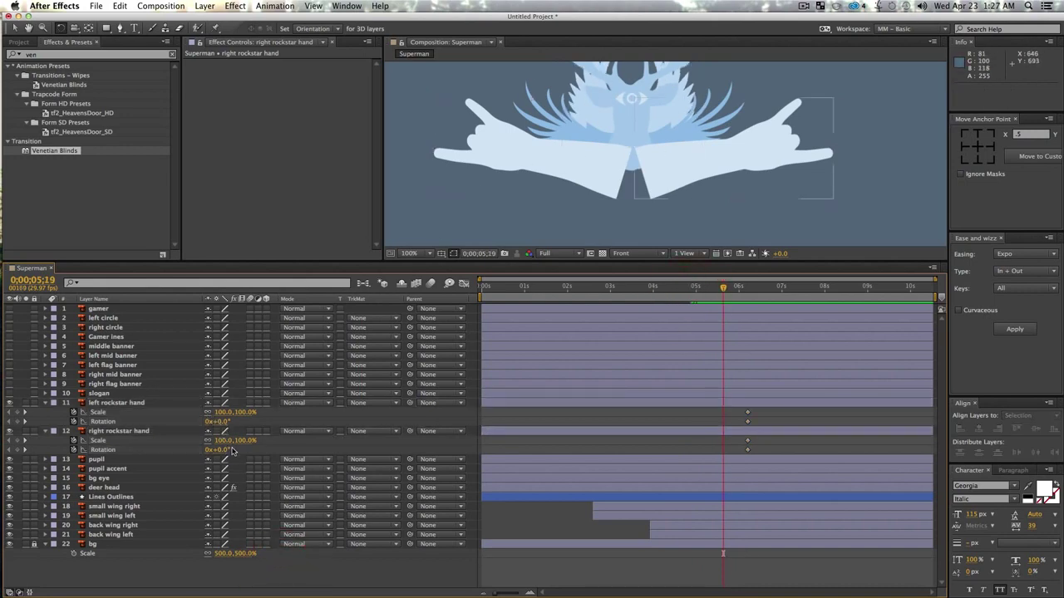
left_click(117, 431)
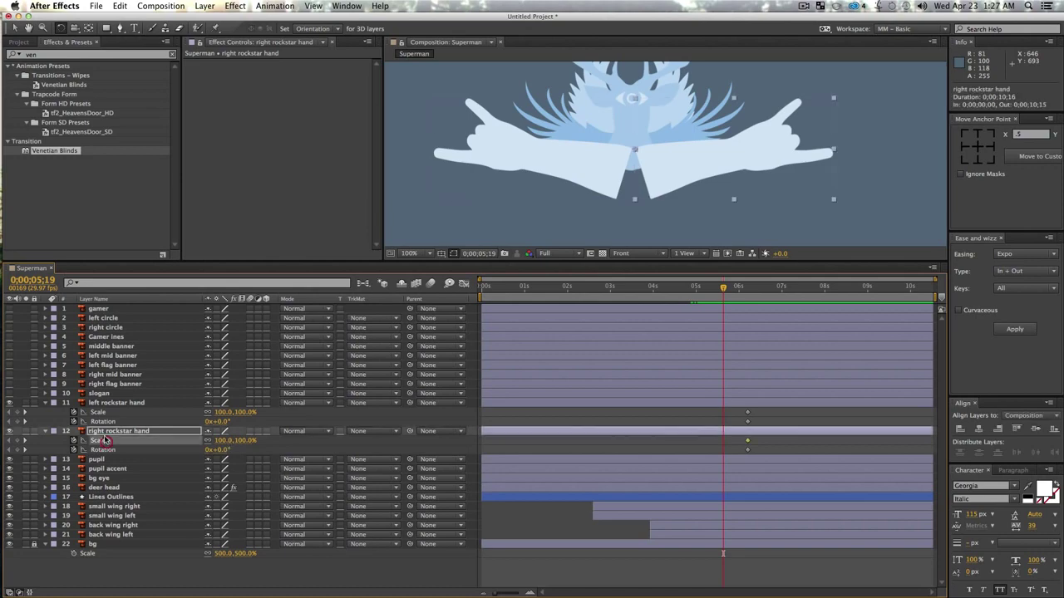
left_click(102, 402, "super")
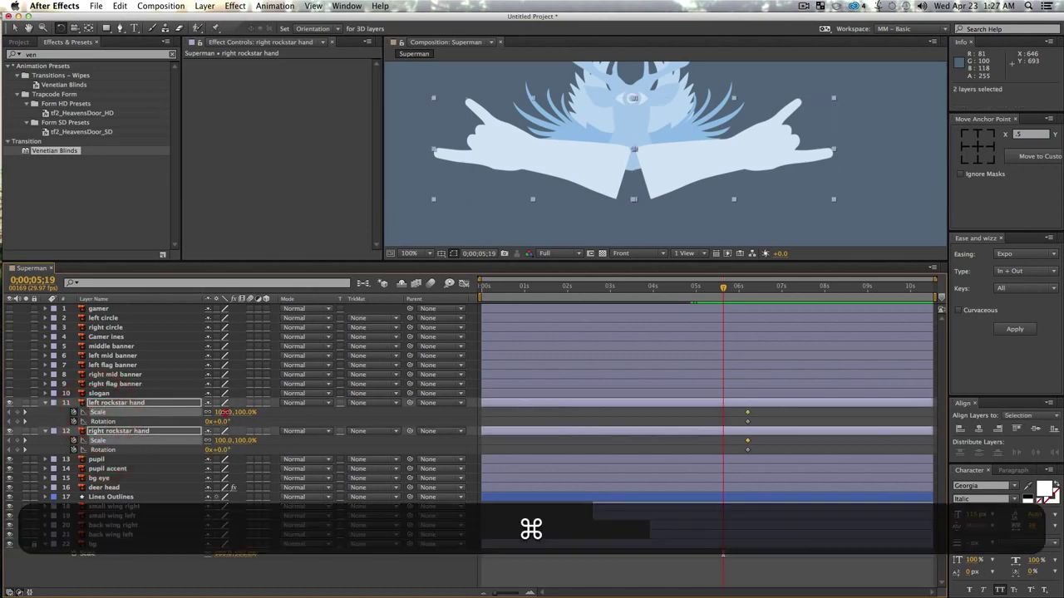
left_click_drag(223, 412, 197, 421)
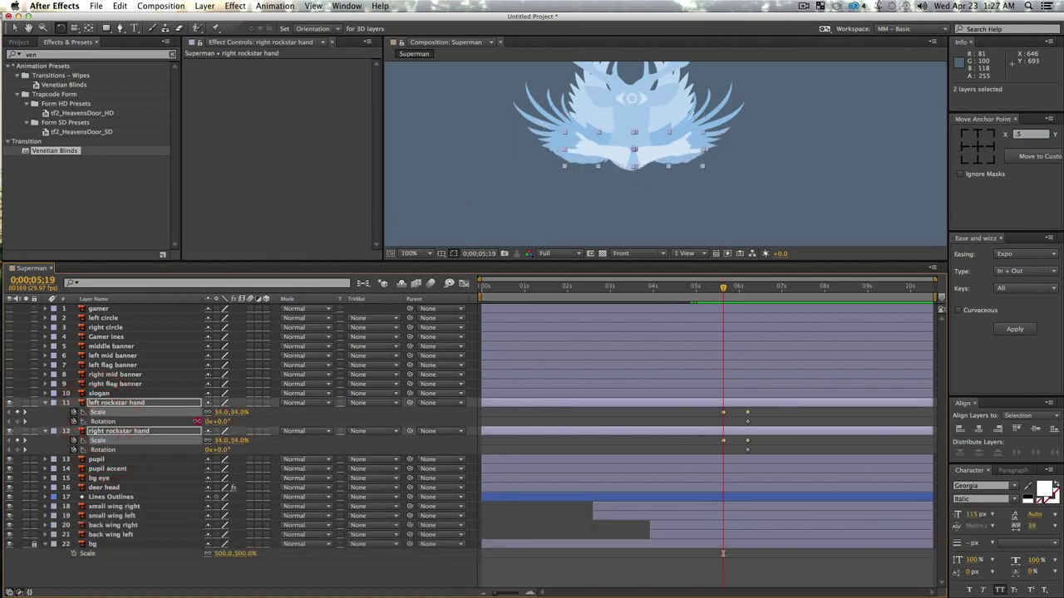
- Set Rotation at 0;00;05;19 to 39° for the right rockstar hand and -39° for the left, and preview the motion
left_click(225, 421)
left_click(269, 577)
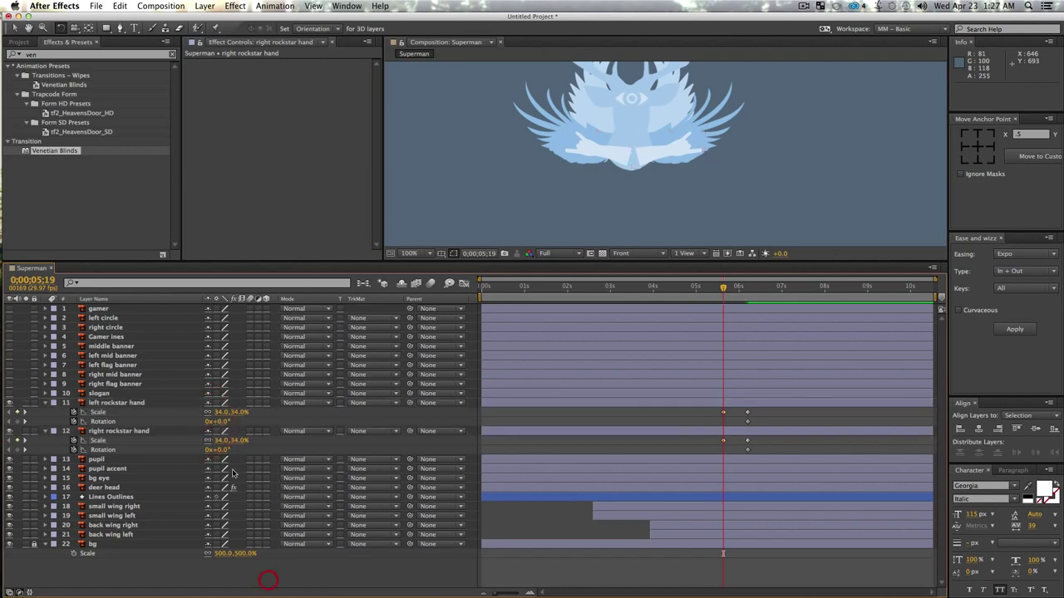
left_click_drag(221, 450, 215, 422)
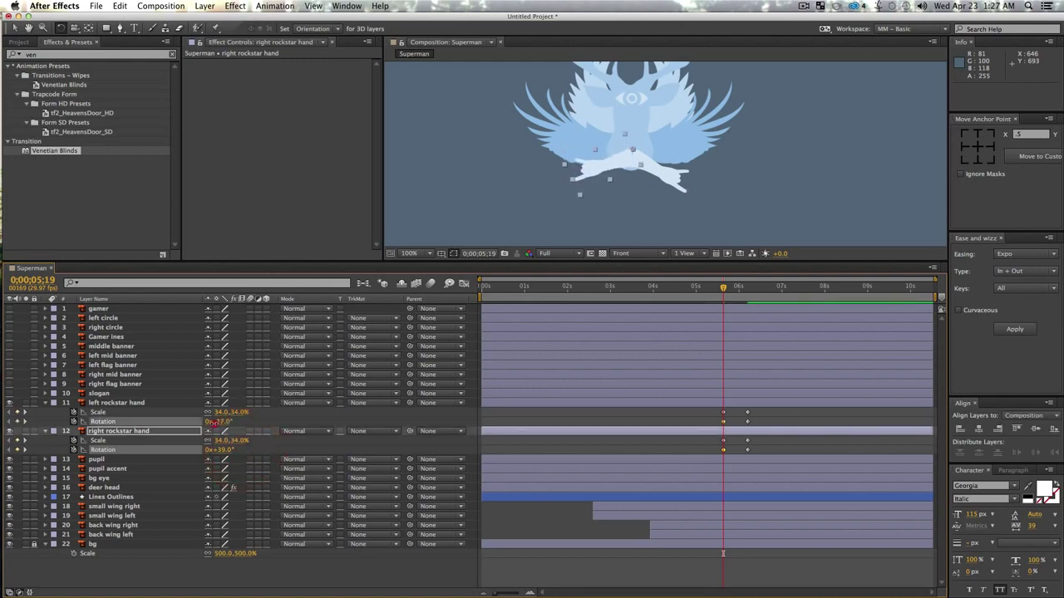
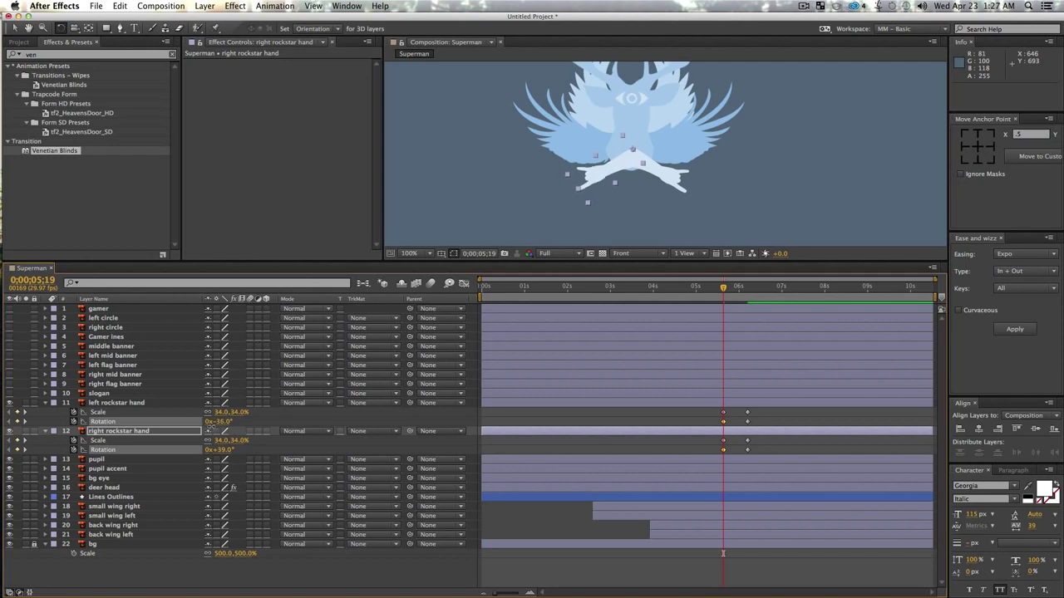
left_click(192, 402)
key("space")
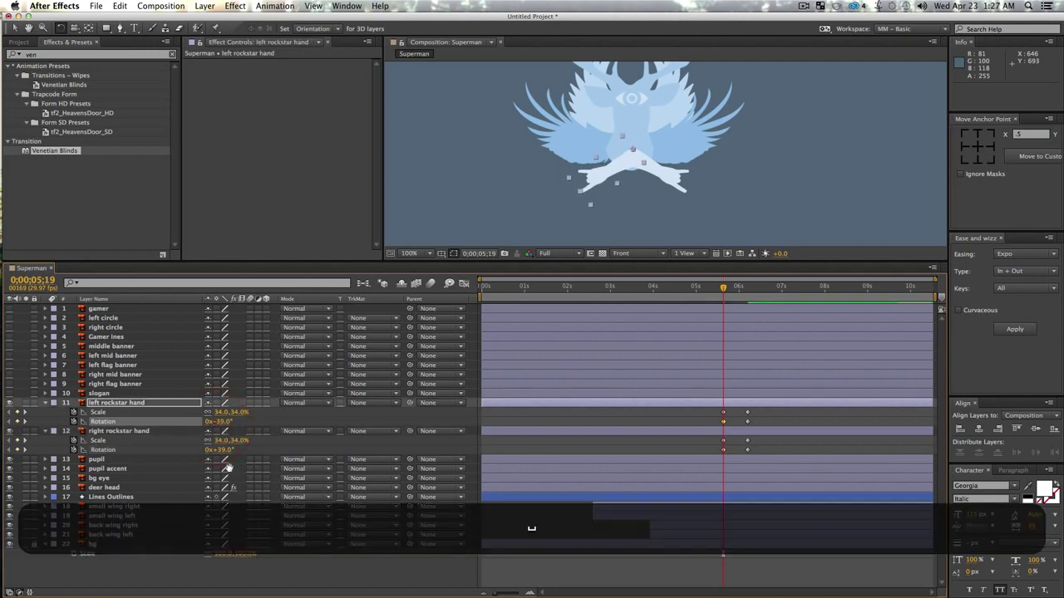
key("space")
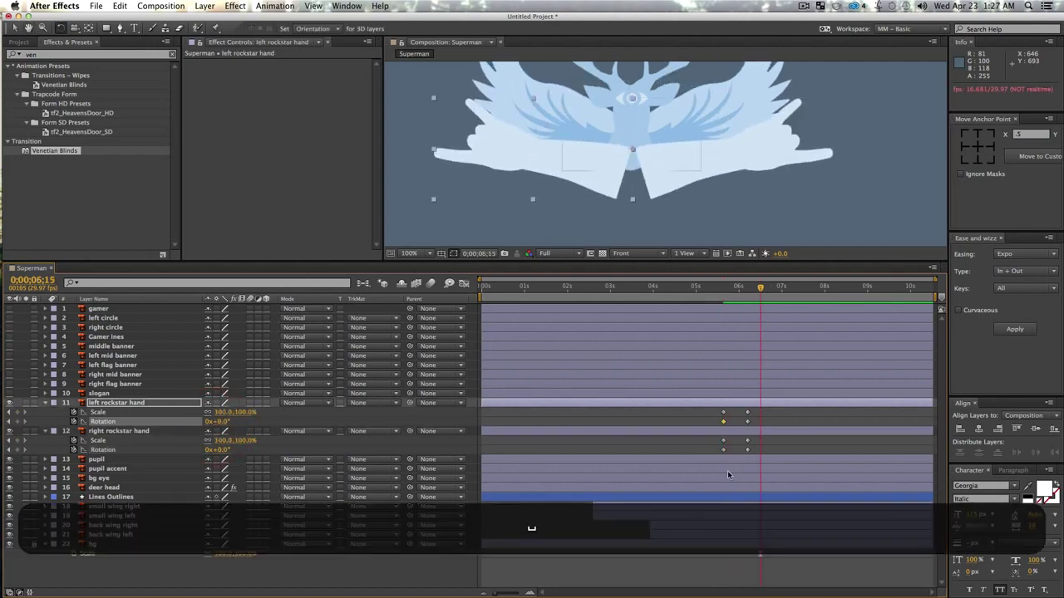
- Easy-ease the scale and rotation keyframes of both rockstar hand layers and adjust their easing influence in the graph editor
left_click_drag(765, 456, 636, 382)
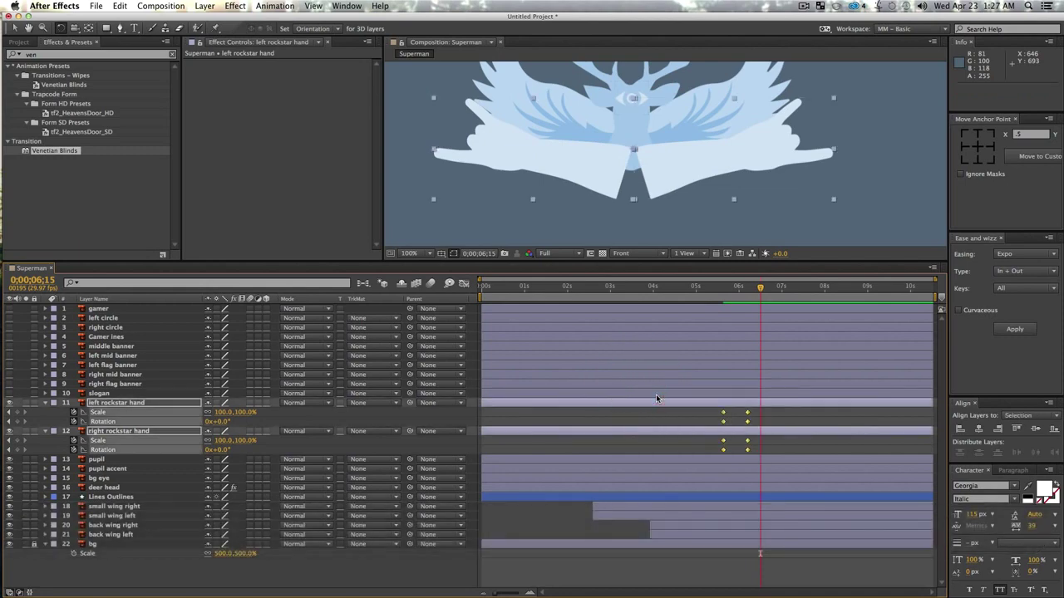
key("F9")
left_click(464, 283)
left_click_drag(695, 475, 728, 499)
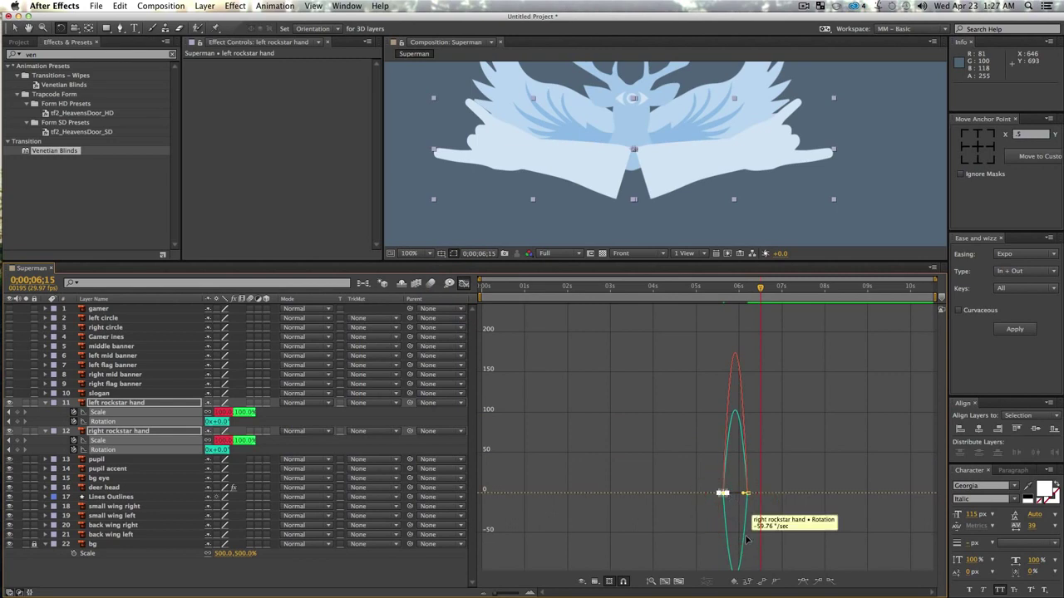
key("z")
left_click(735, 492)
left_click(725, 487)
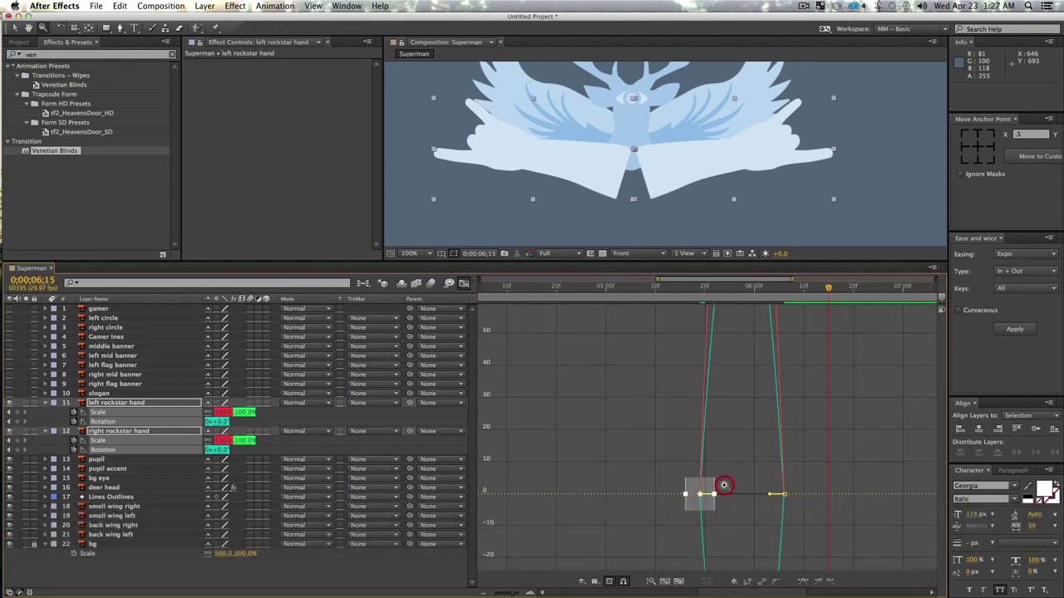
left_click_drag(713, 495, 724, 493)
key("super+z")
left_click_drag(654, 468, 758, 495)
left_click(464, 284)
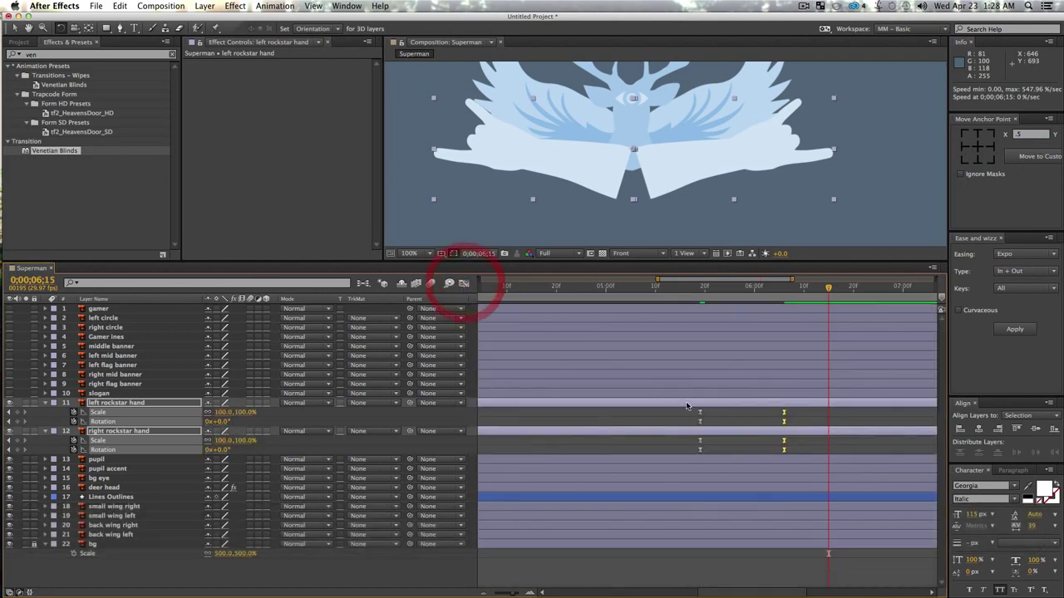
- Preview the eased opening motion of the rockstar hands
left_click(670, 287)
key("space")
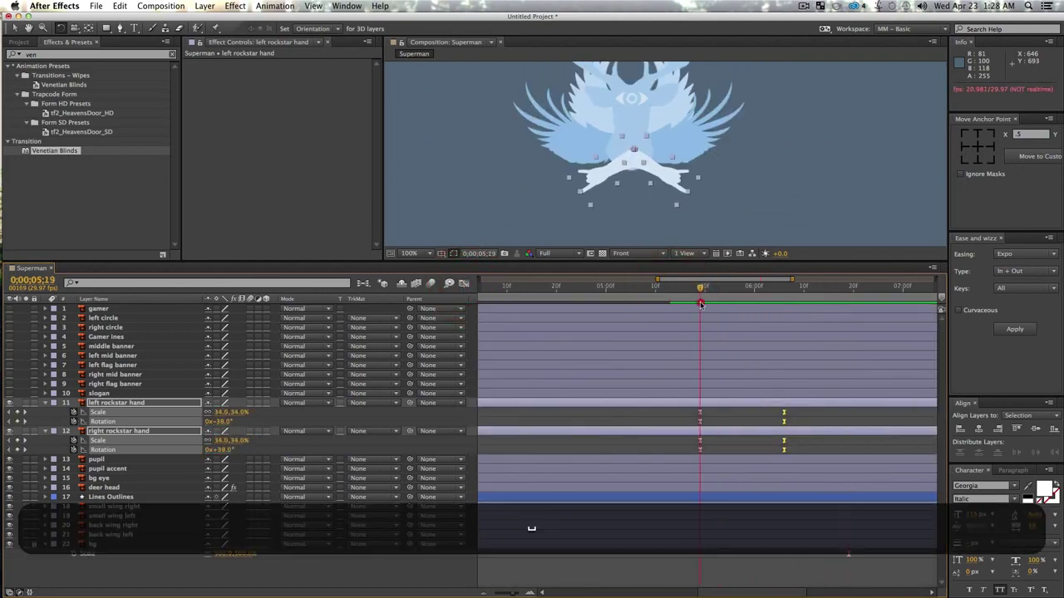
left_click(813, 325)
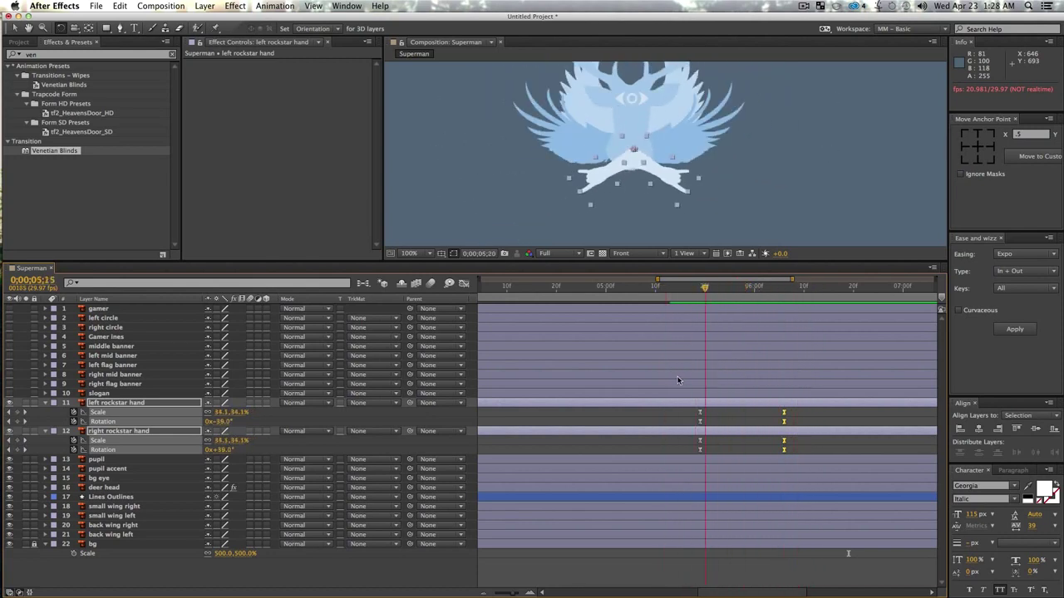
- Trim the start of both rockstar hand layers to their first keyframes at 0;00;05;19
left_click(795, 350)
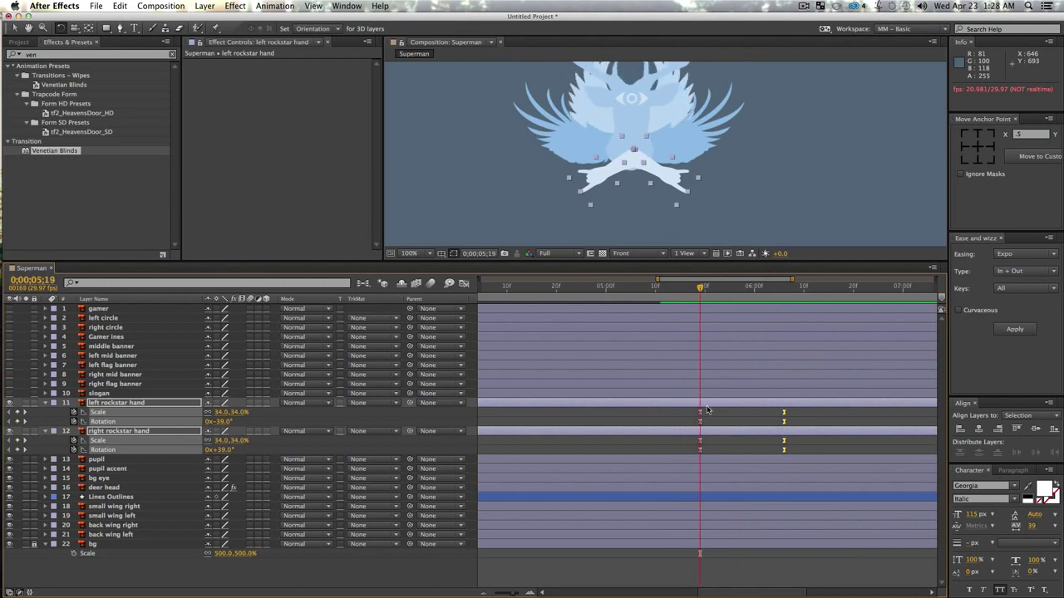
key("alt+bracketleft")
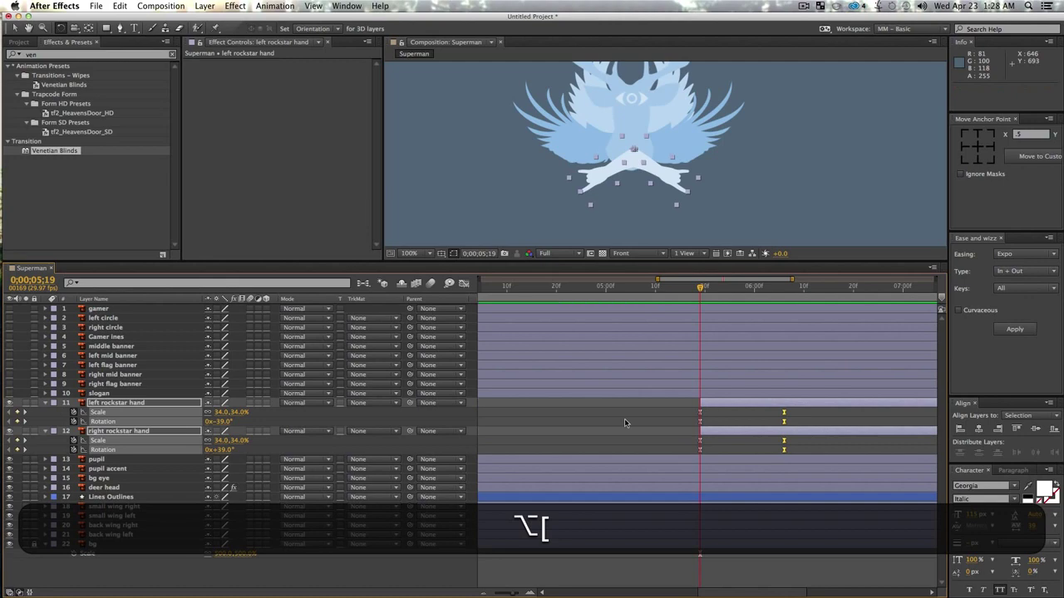
left_click(622, 422)
- Preview the deer, wing and hand animation from 0;00;02;09 with the full artwork in view
left_click_drag(513, 593, 496, 594)
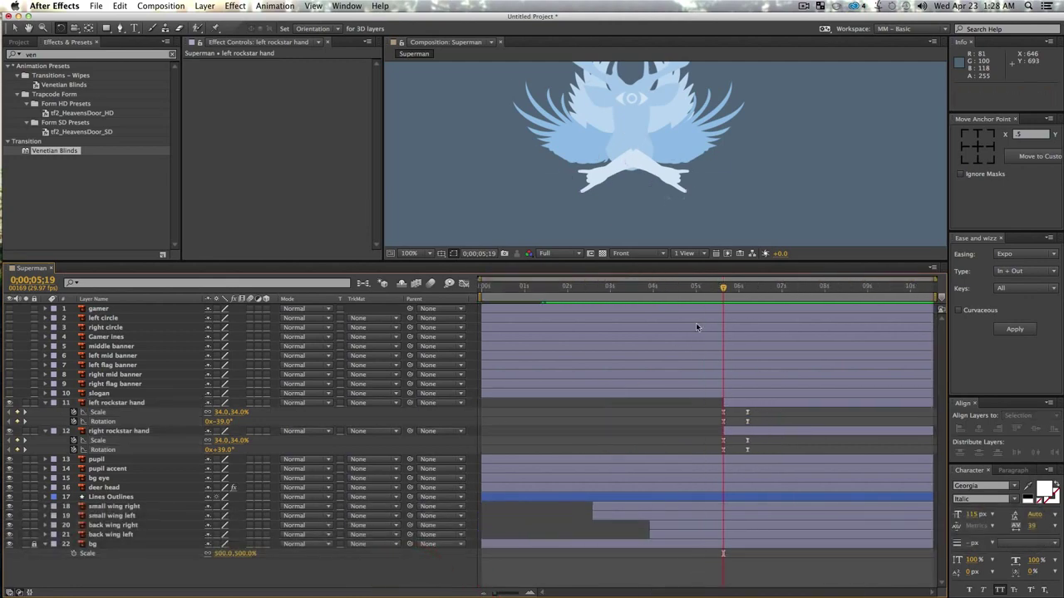
left_click_drag(644, 286, 582, 287)
key("space")
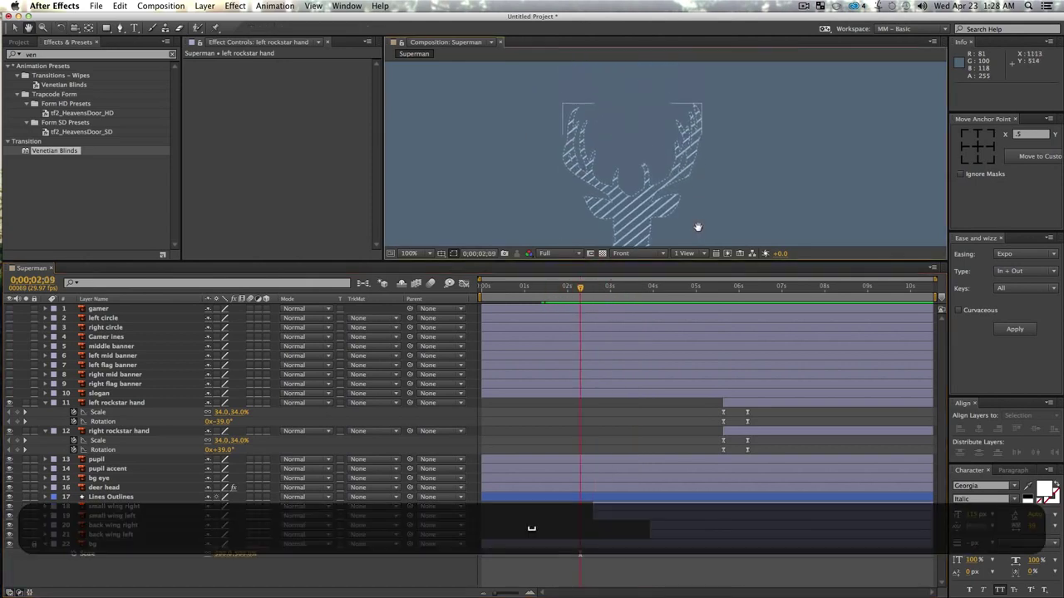
key("z")
left_click(713, 185, "alt")
left_click(714, 218, "alt")
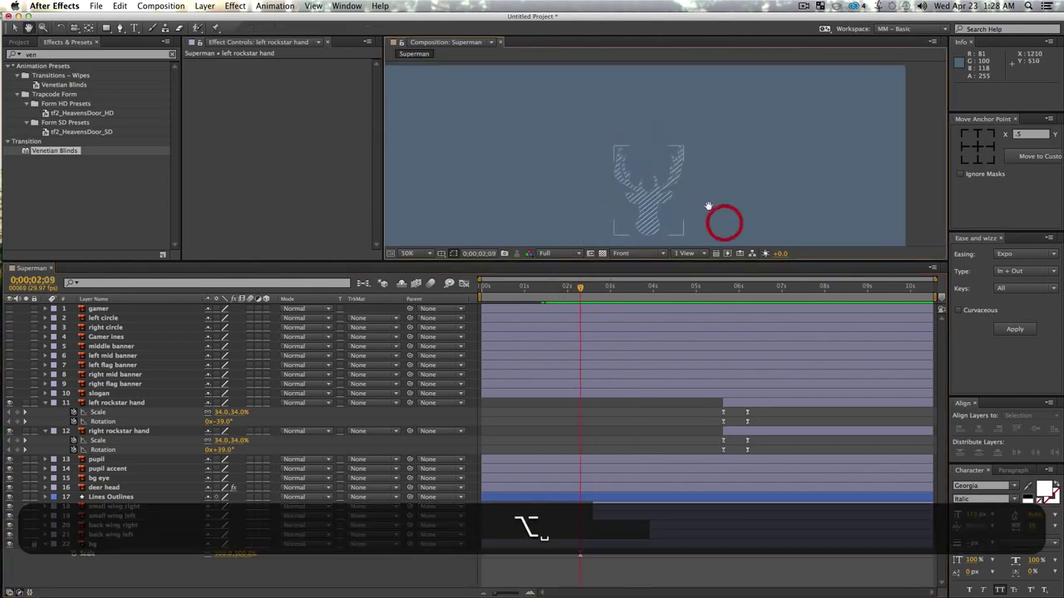
key("v")
key("space")
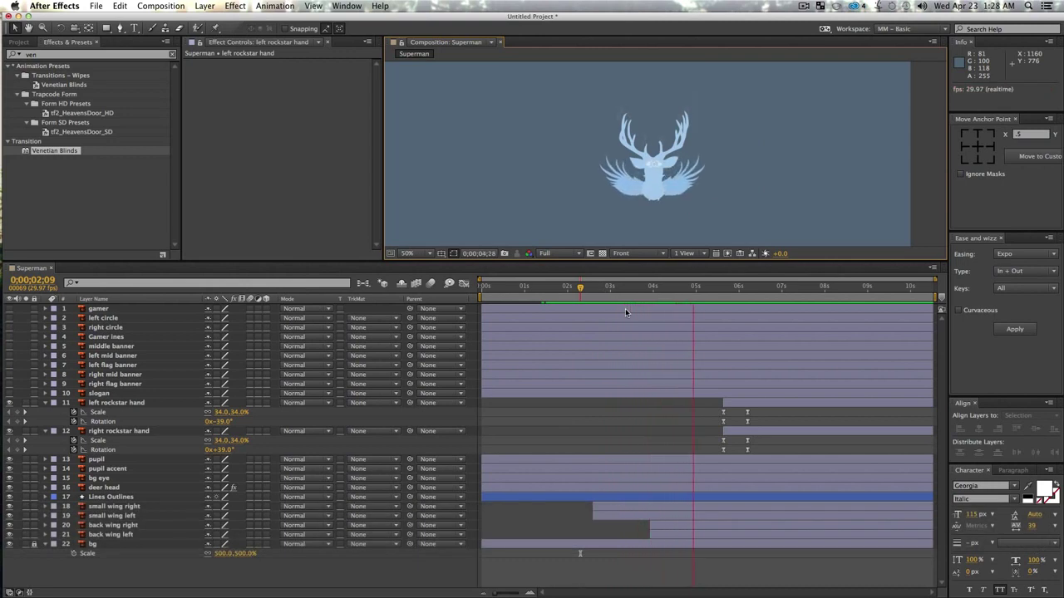
key("space")
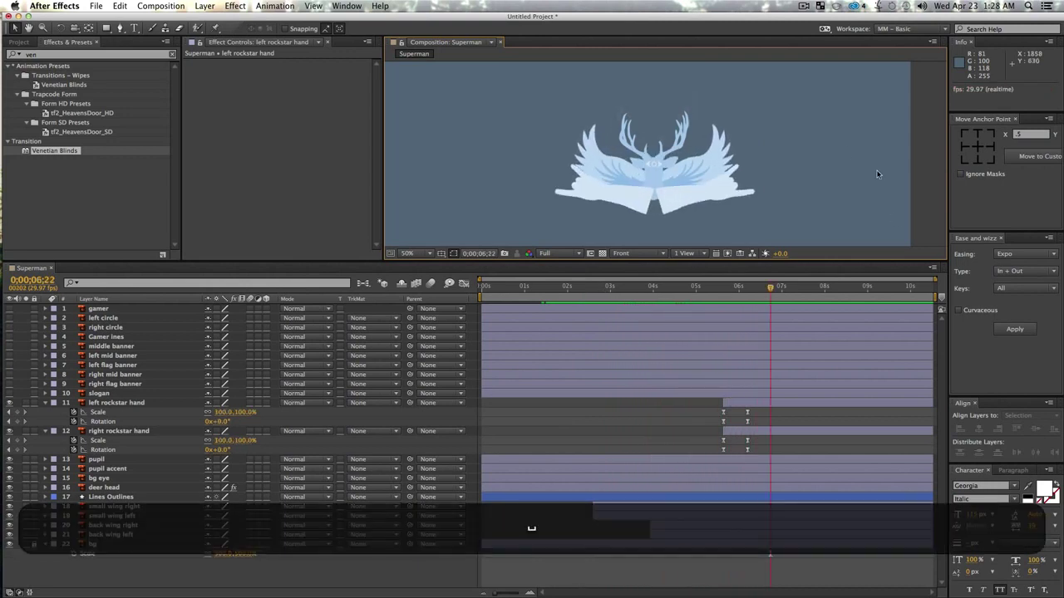
- Duplicate the Lines Outlines layer and shift the copy later by 0;00;01;23 so its opacity animation begins with the rockstar hands
left_click_drag(732, 295, 686, 315)
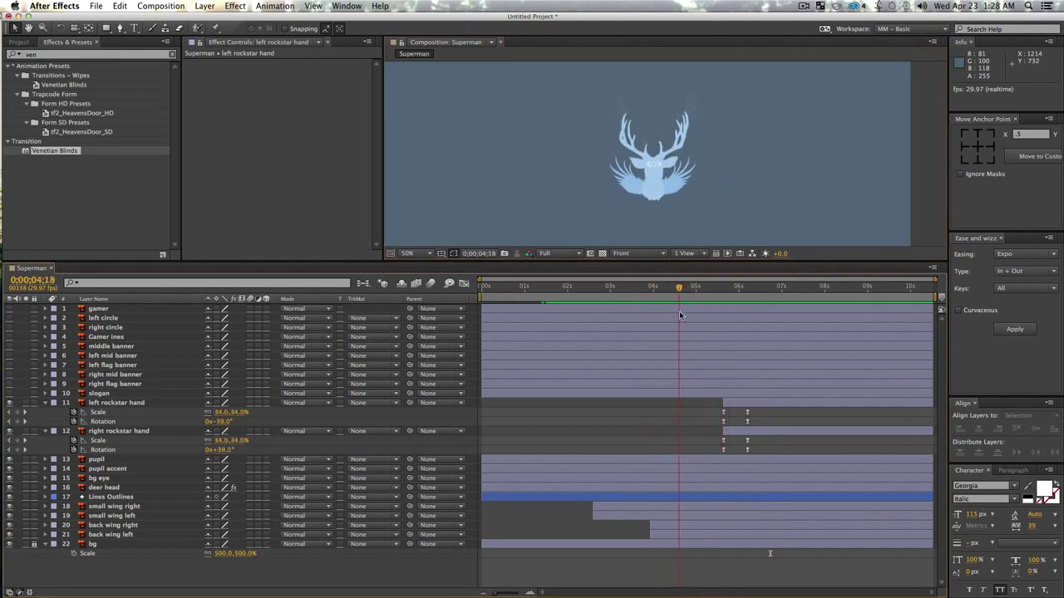
left_click(672, 308)
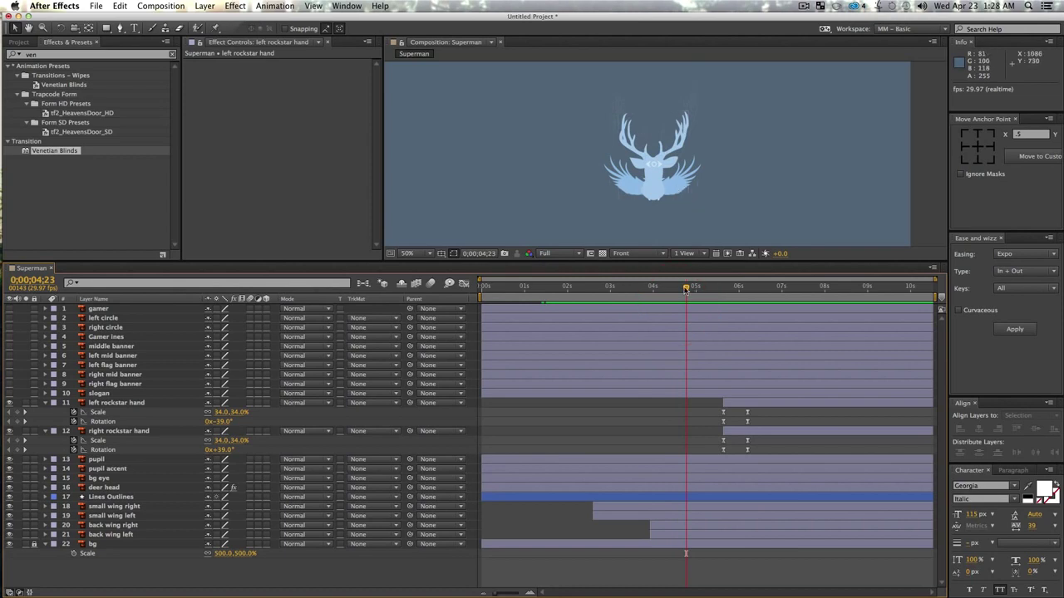
left_click_drag(685, 288, 724, 293)
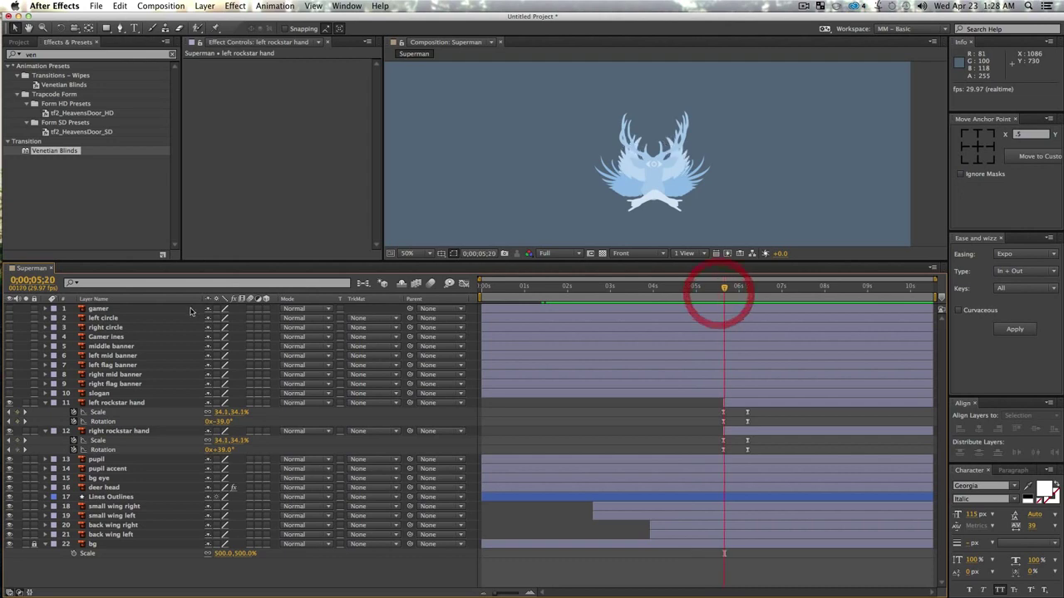
left_click(99, 499)
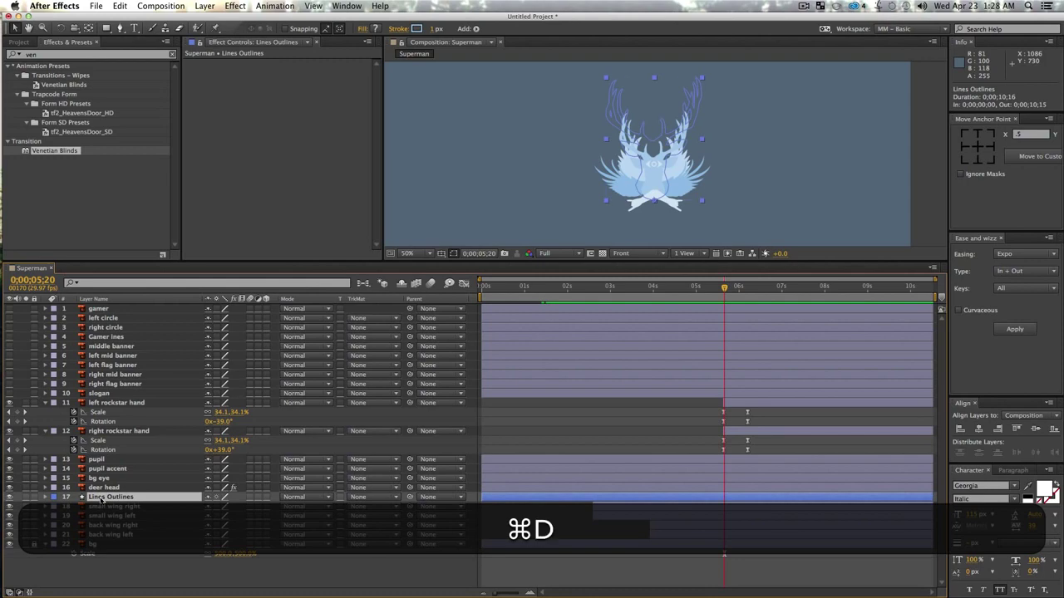
key("super+d")
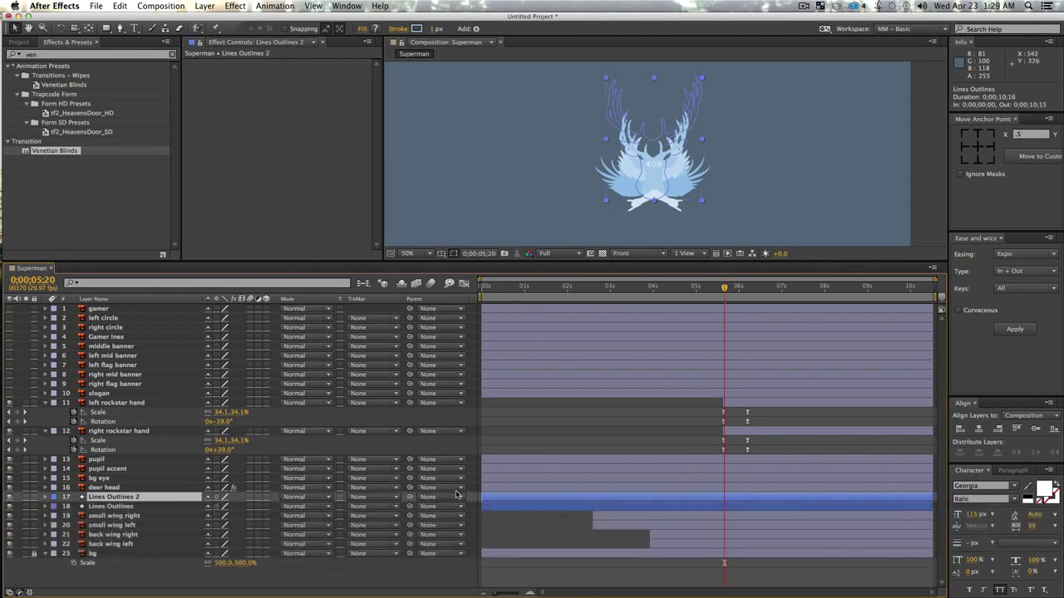
key("u")
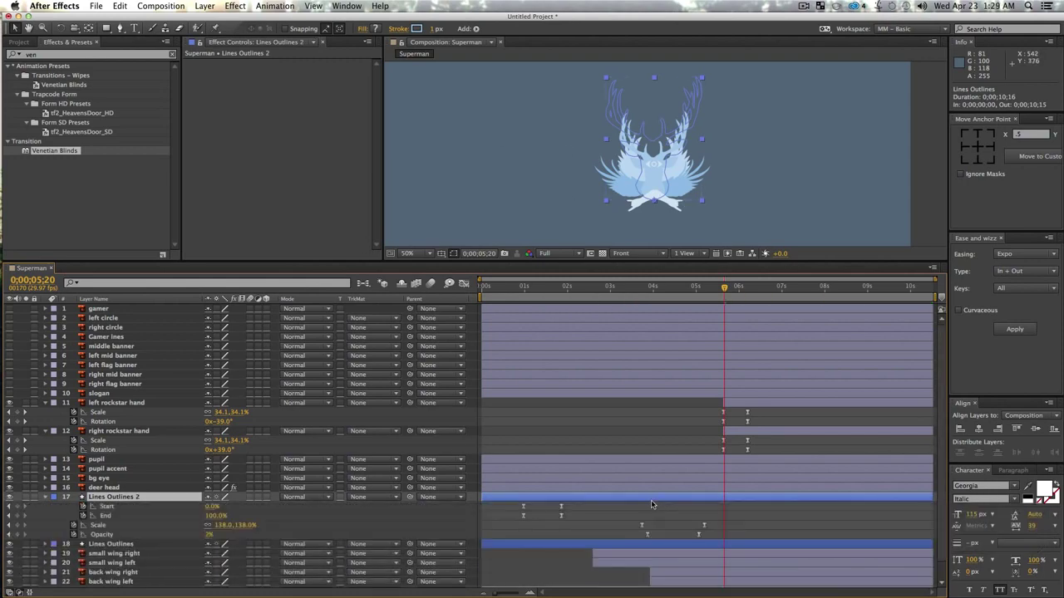
left_click_drag(640, 498, 711, 502)
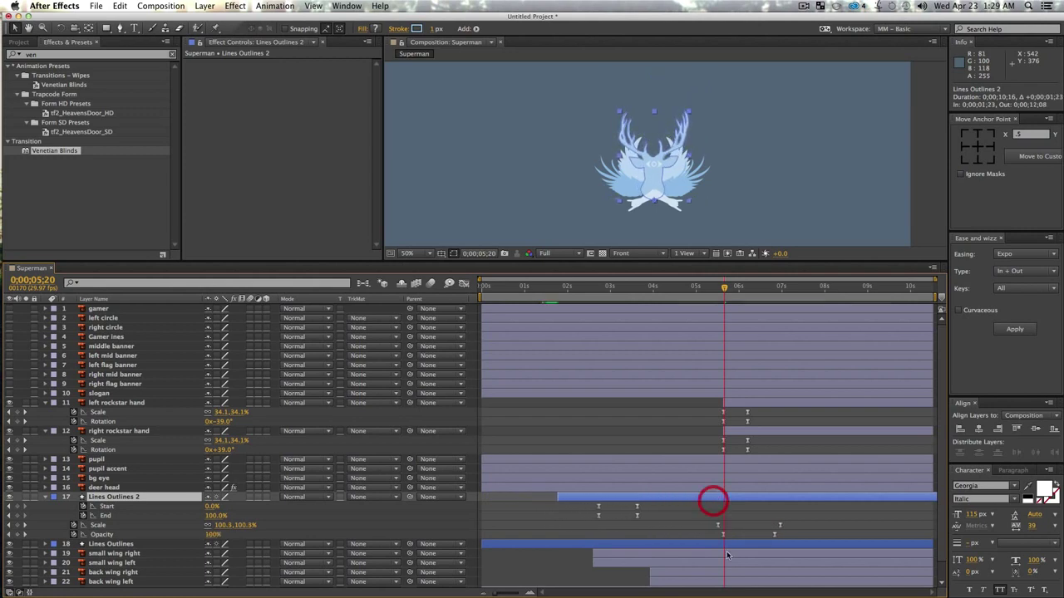
- Delete the Start and End keyframes of Lines Outlines 2 and trim the layer's start to 0;00;05;20
left_click_drag(663, 519, 527, 501)
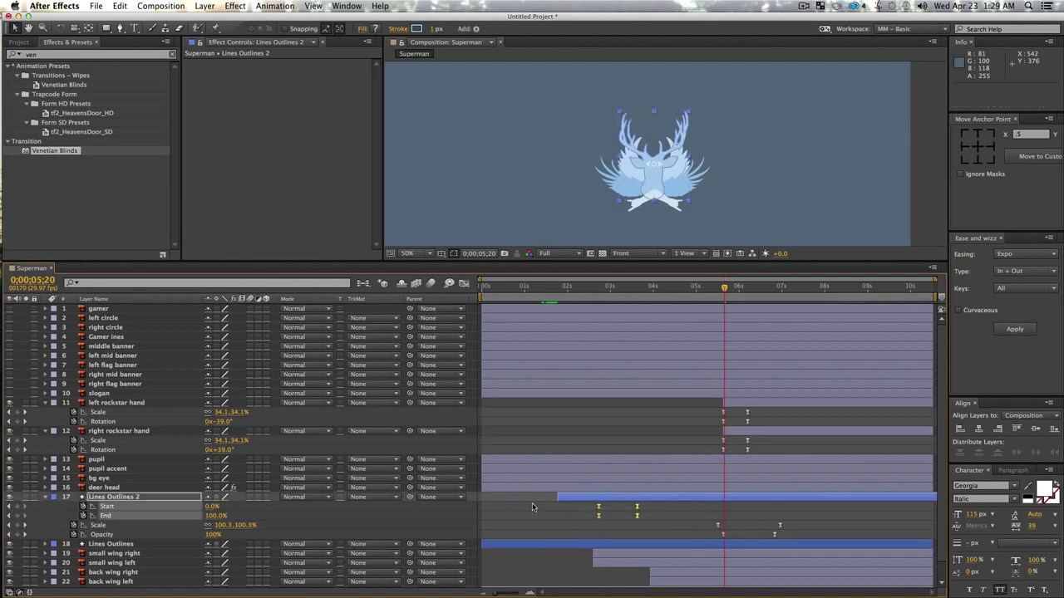
key("Delete")
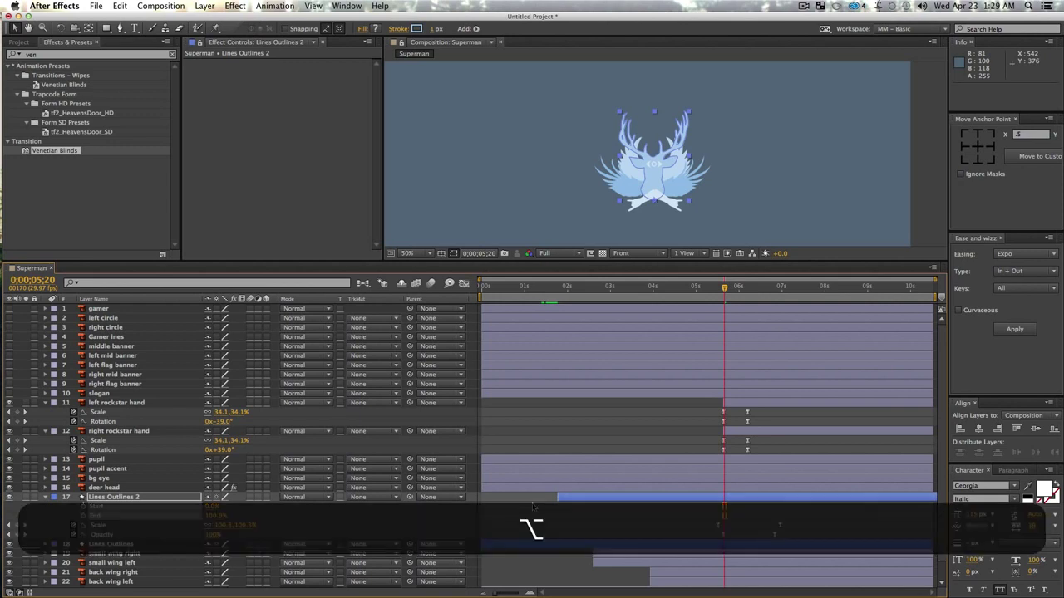
key("alt+bracketleft")
left_click(592, 527)
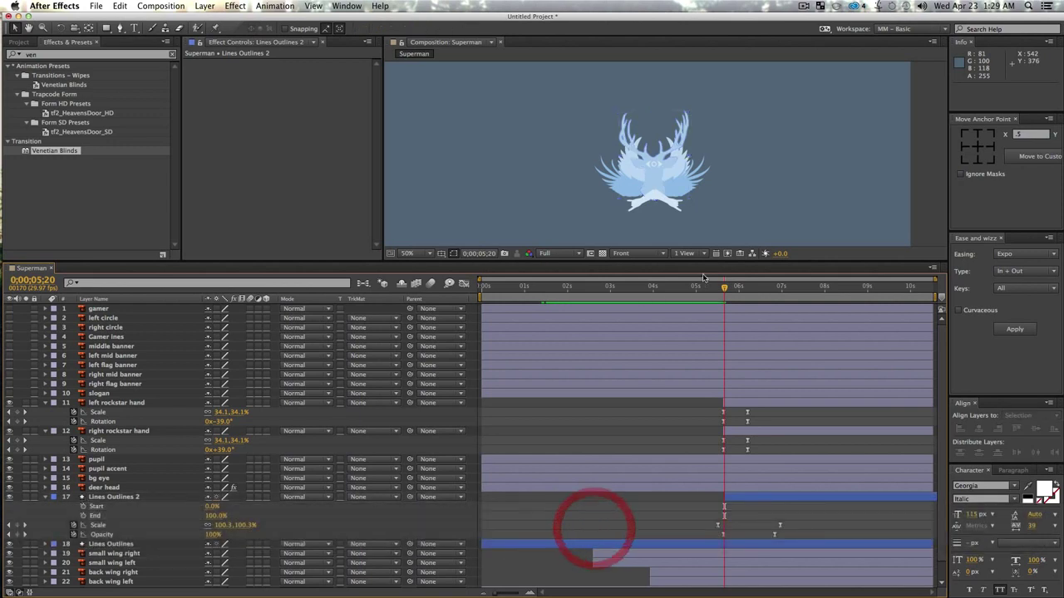
- Preview the second outline burst with the hands, including a replay from 0;00;02;21
key("space")
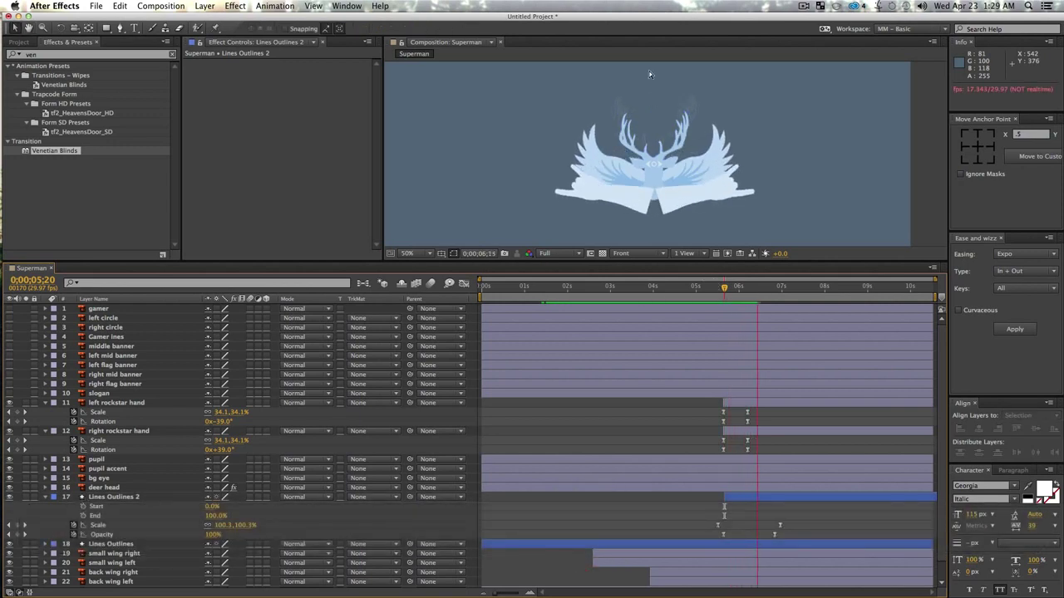
key("space")
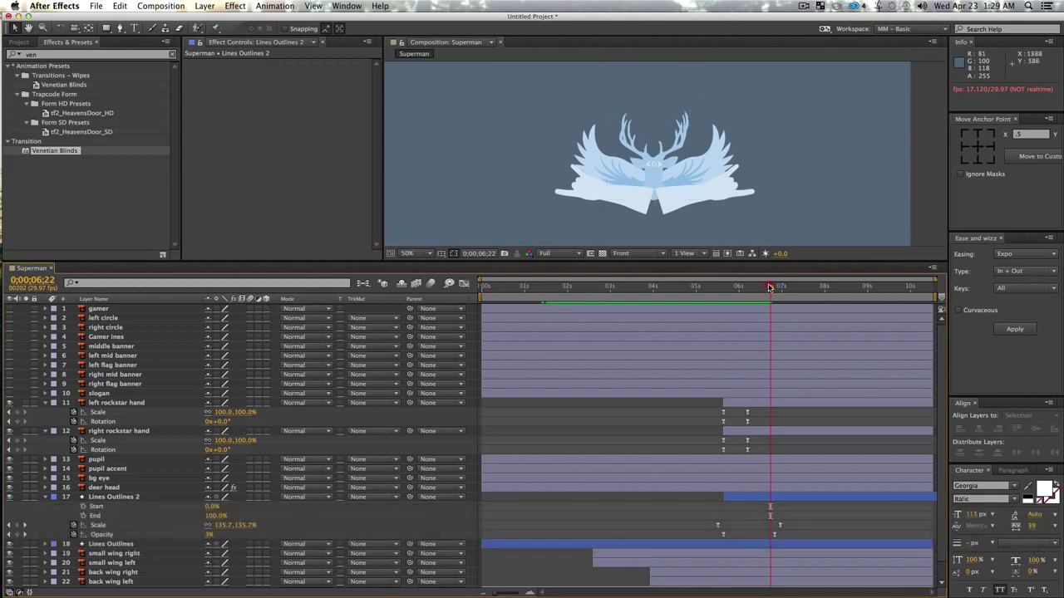
left_click_drag(770, 288, 596, 313)
key("space")
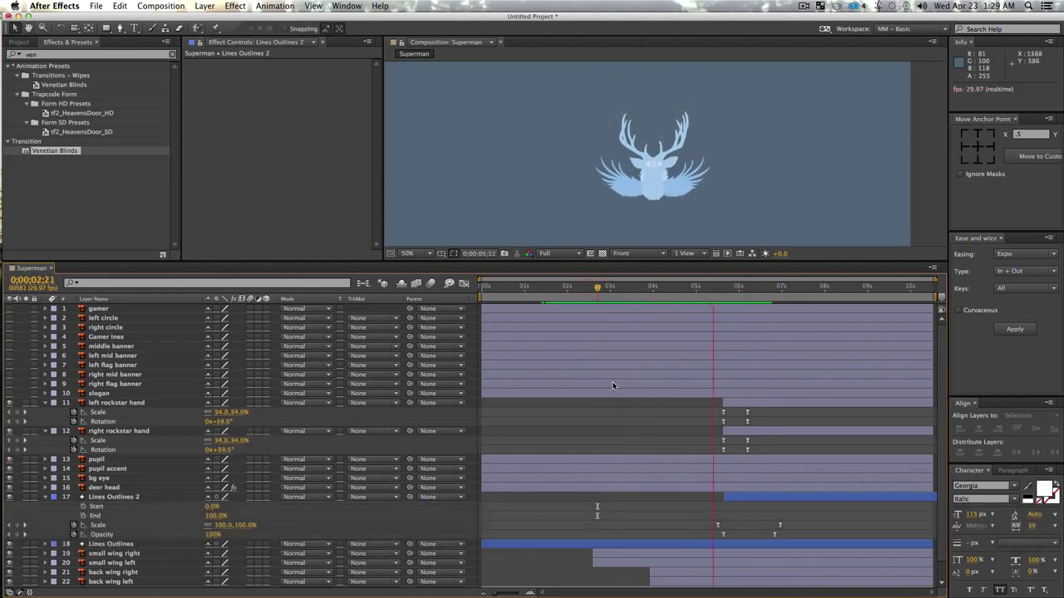
key("space")
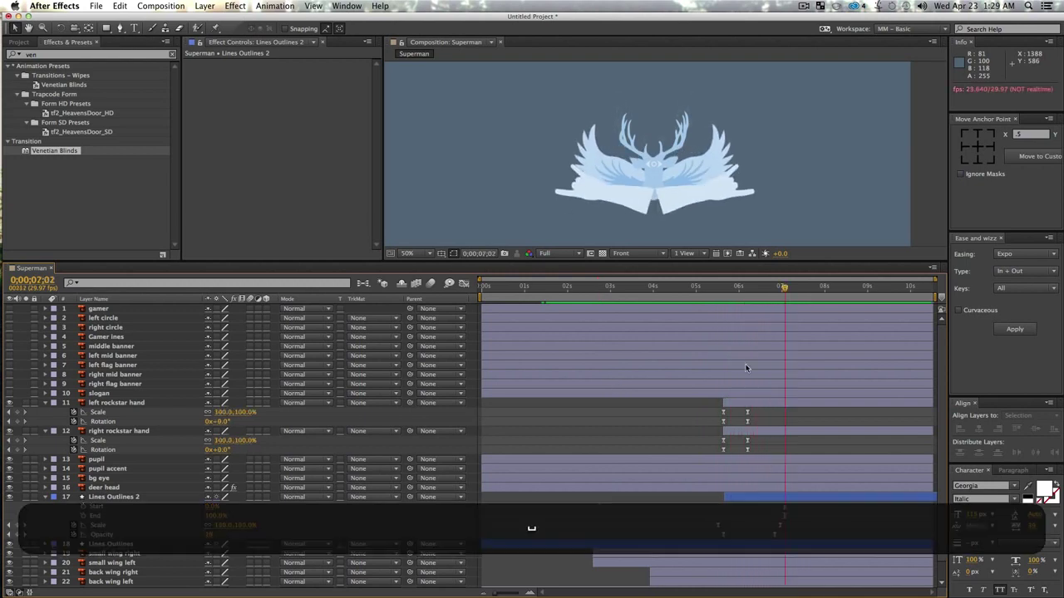
- Set the current time to 0;00;06;09 and collapse the animated properties of the unlocked layers
left_click_drag(771, 288, 752, 332)
key("super+a")
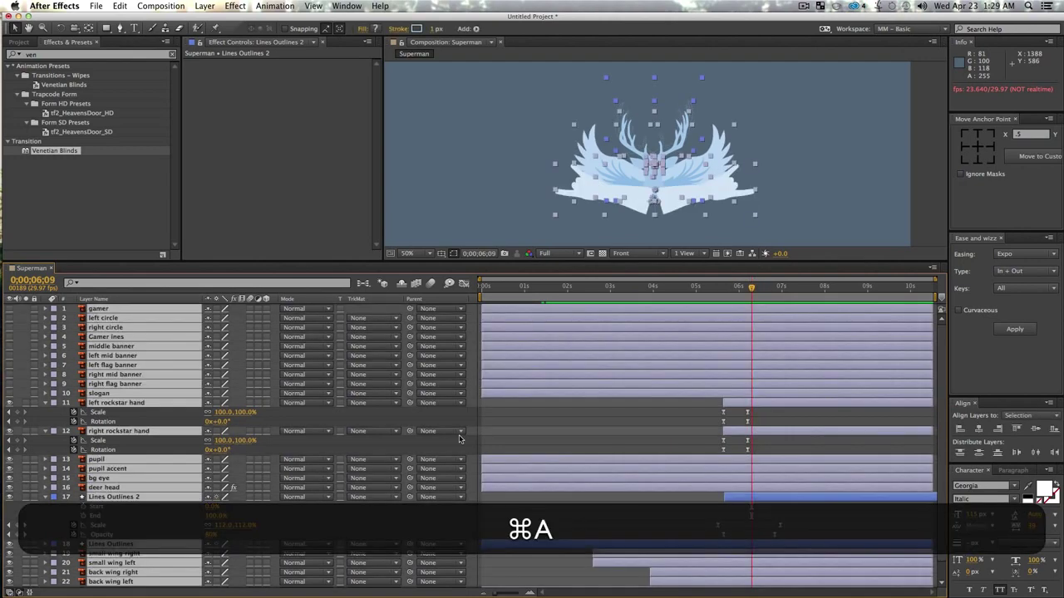
key("u")
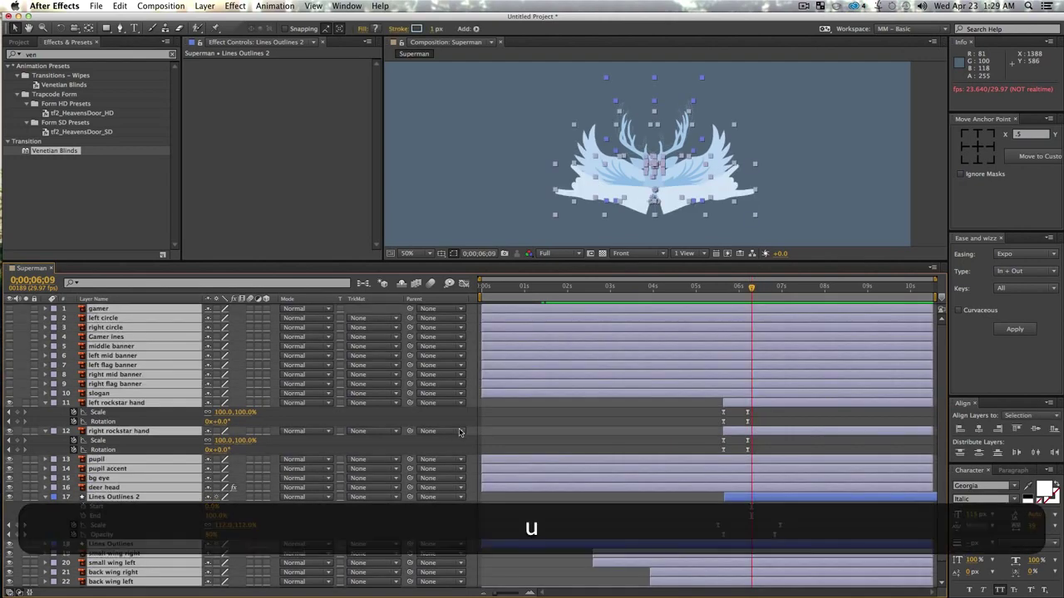
left_click(187, 581)
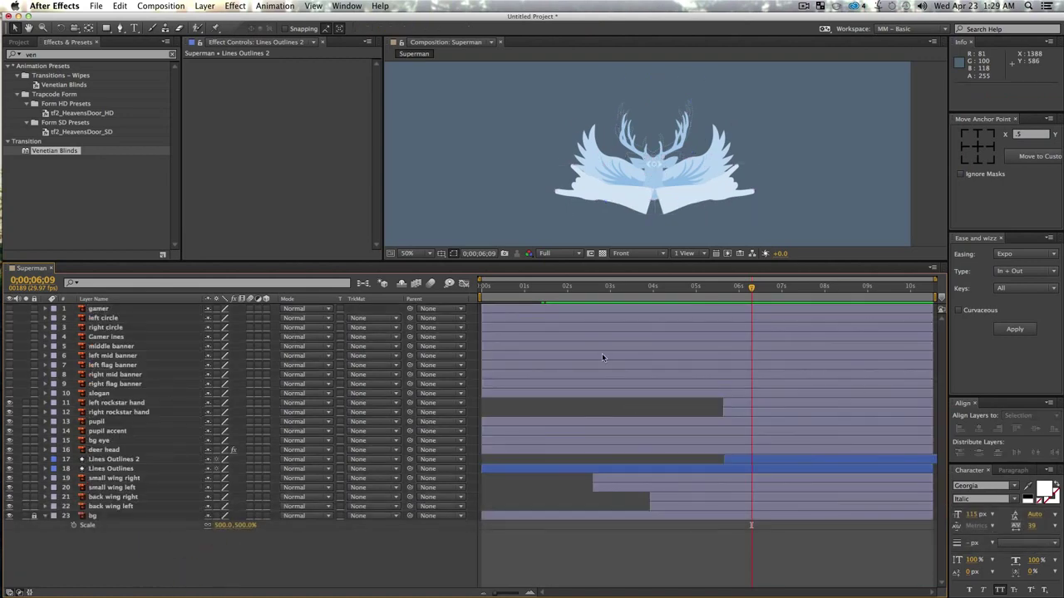
- Mark the layers from left rockstar hand through back wing left as shy and hide them in the timeline
left_click(111, 403)
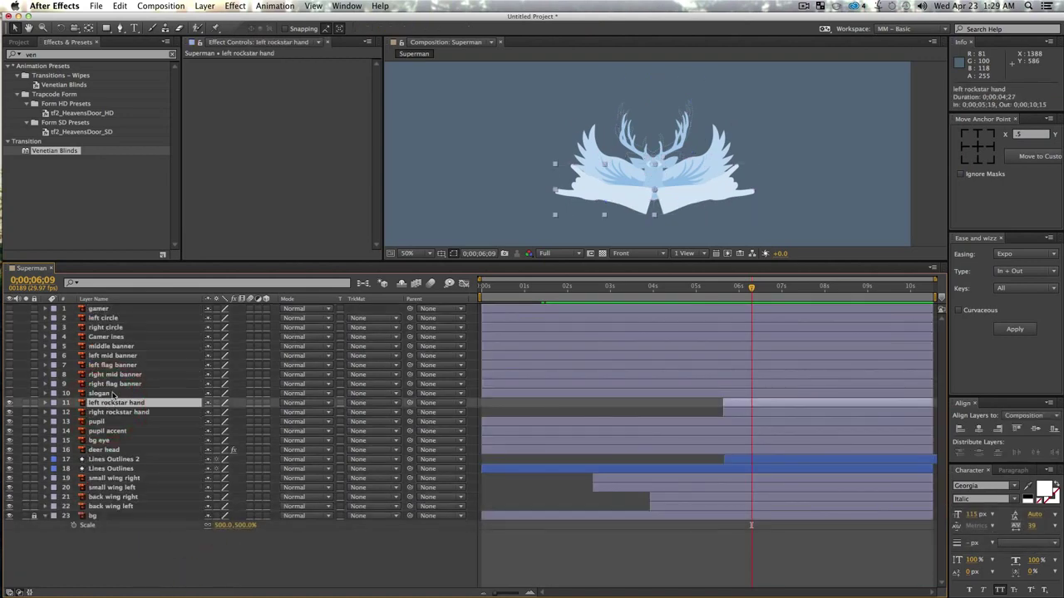
left_click(112, 506, "shift")
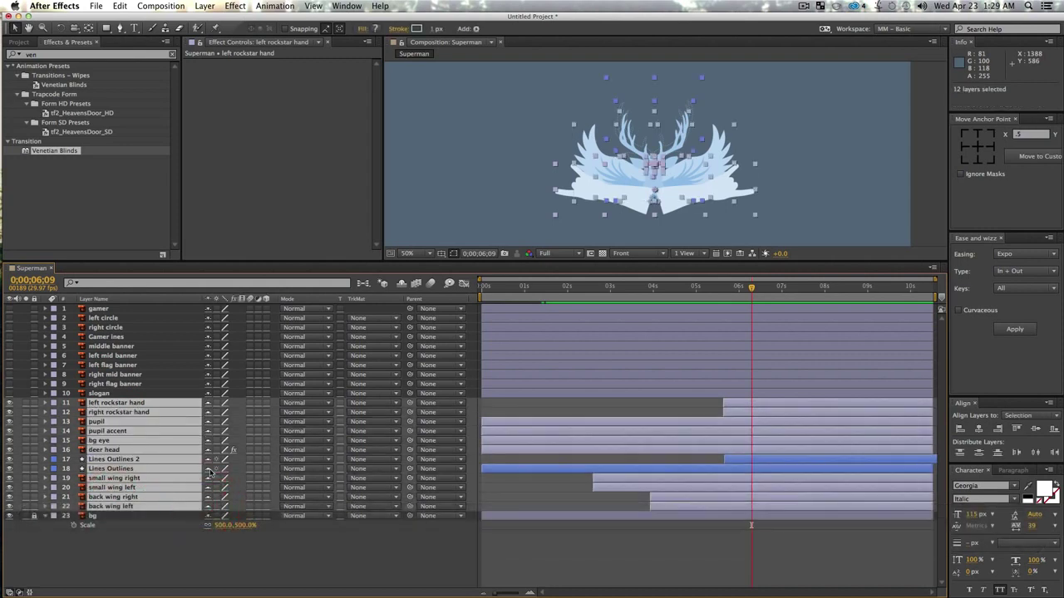
left_click(402, 285)
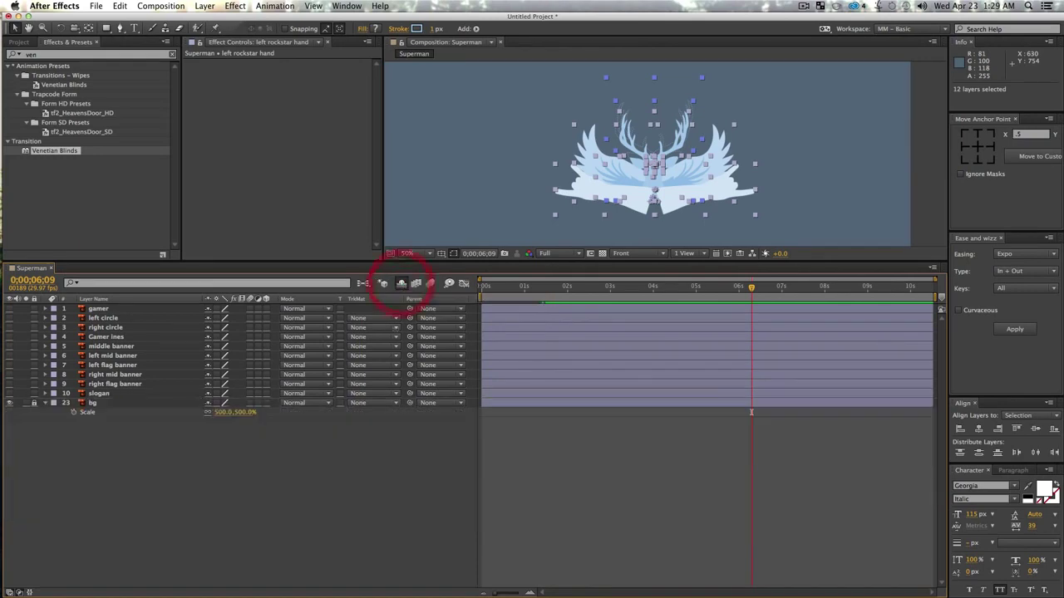
left_click(401, 284)
left_click(400, 284)
left_click(400, 285)
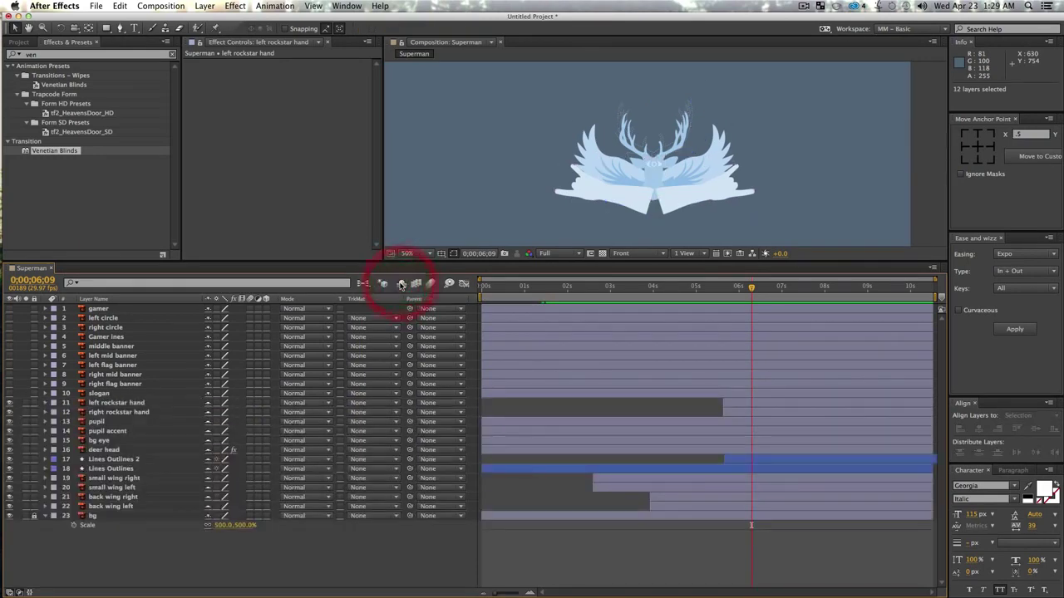
left_click(400, 286)
- Turn on the visibility of the middle banner layer
key("space")
left_click_drag(687, 176, 672, 148)
left_click(99, 393)
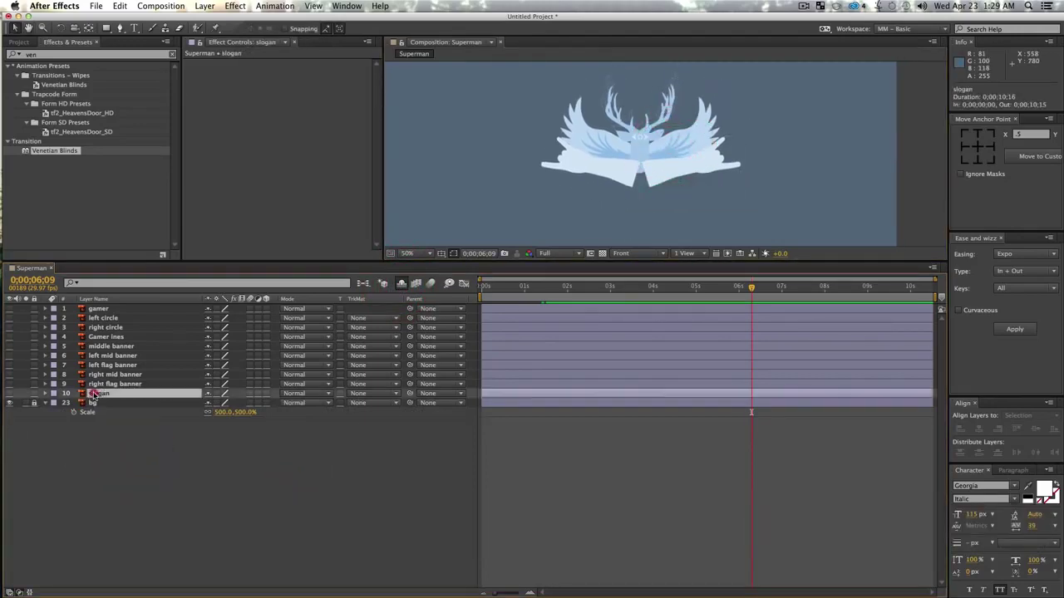
left_click(171, 474)
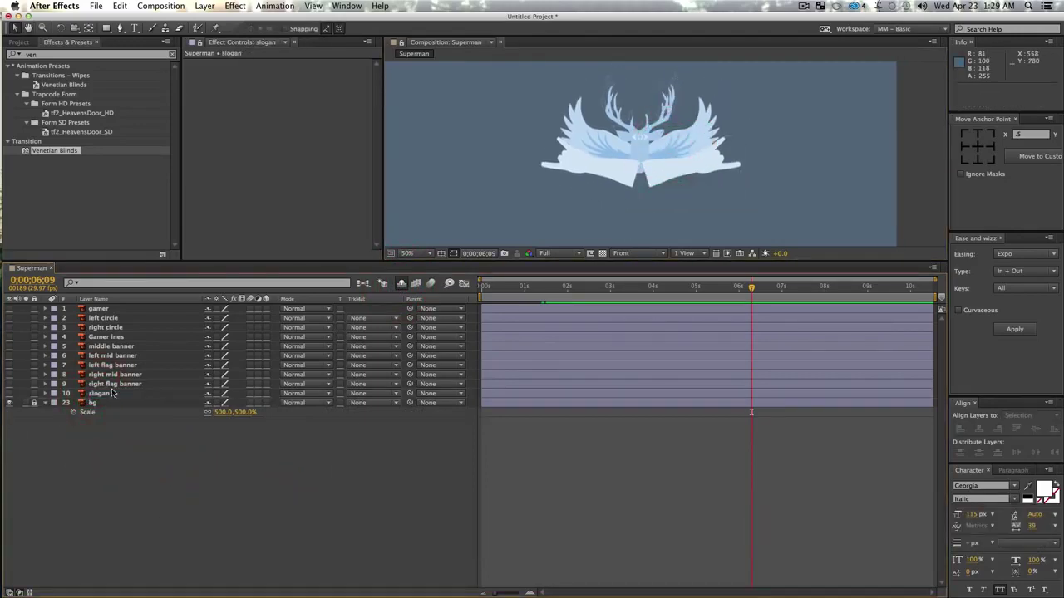
left_click(110, 347)
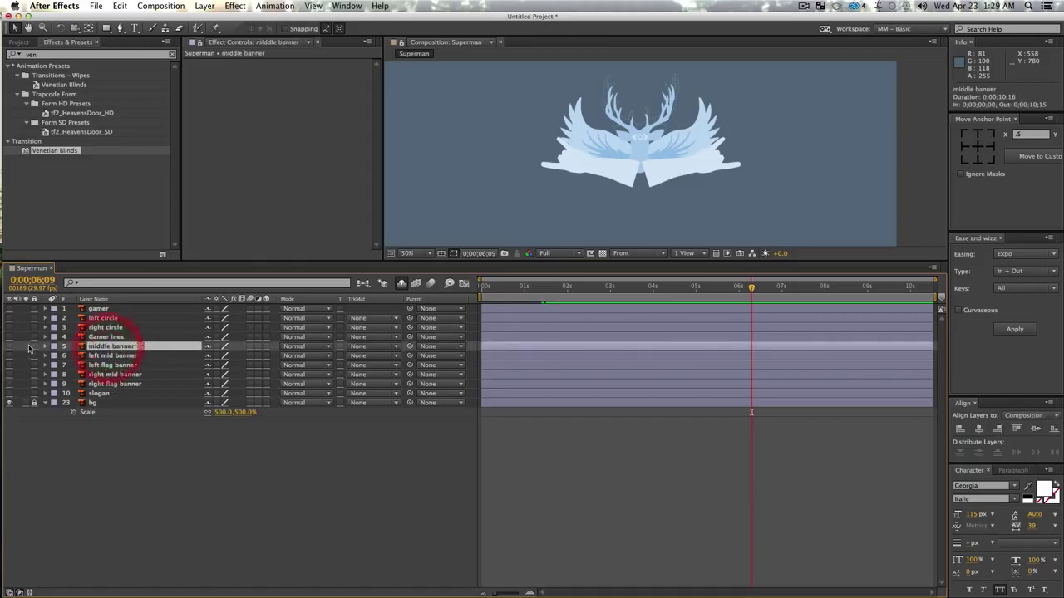
left_click(9, 346)
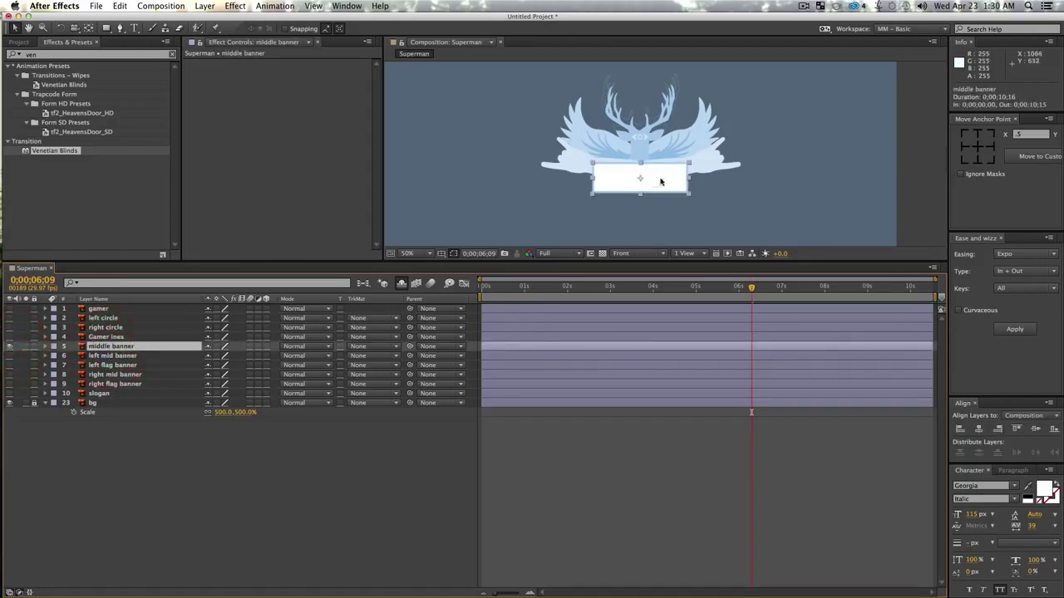
key("z")
left_click(655, 178)
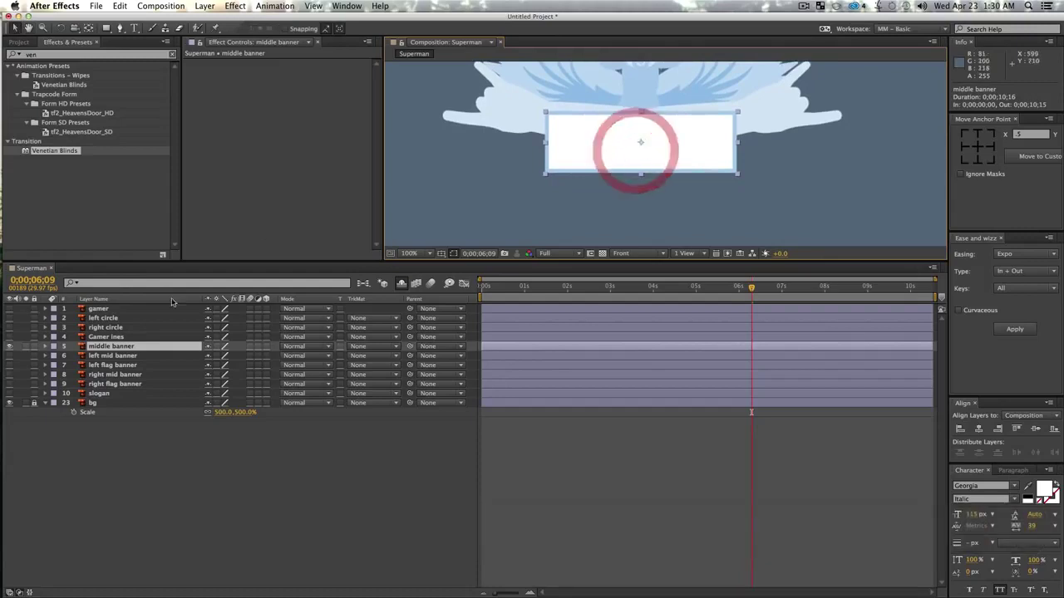
- Add a Scale keyframe of 100% to the middle banner at 0;00;01;25 and move it to 0;00;03;19
key("s")
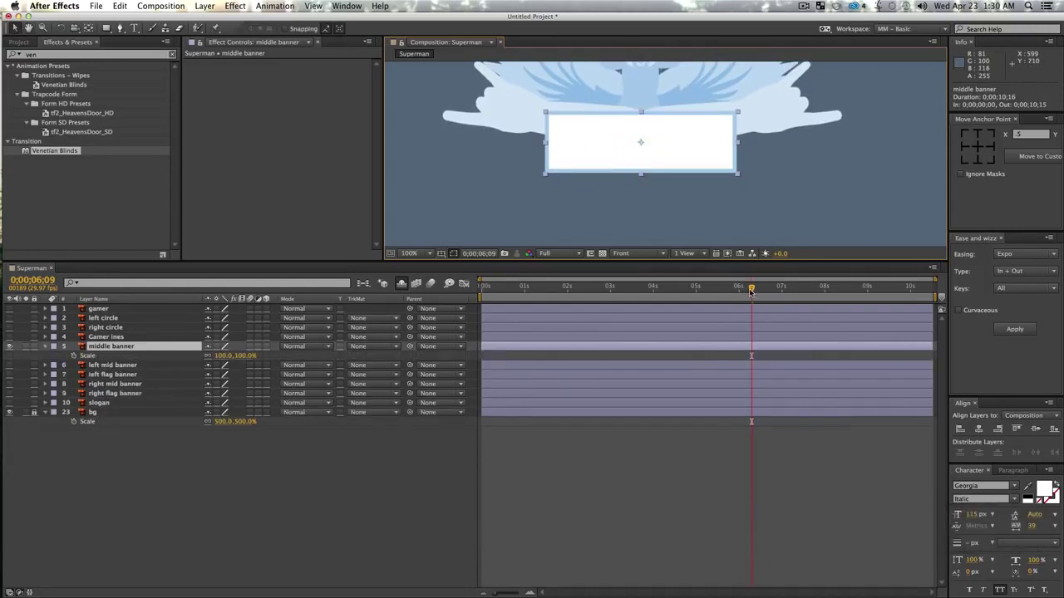
left_click_drag(677, 159, 670, 213)
key("z")
left_click(670, 173, "alt")
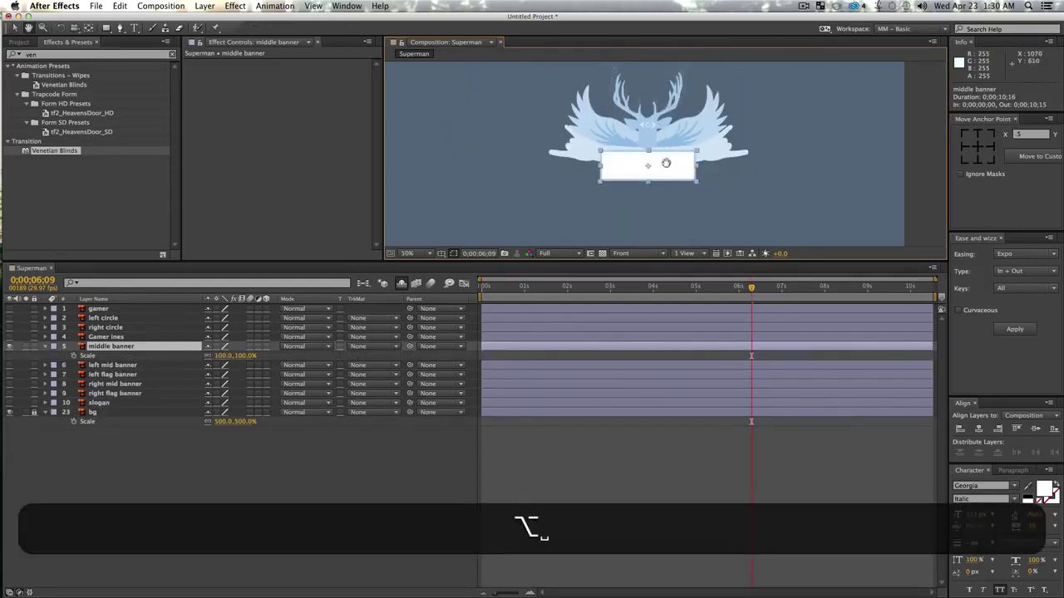
left_click_drag(668, 163, 660, 178)
key("v")
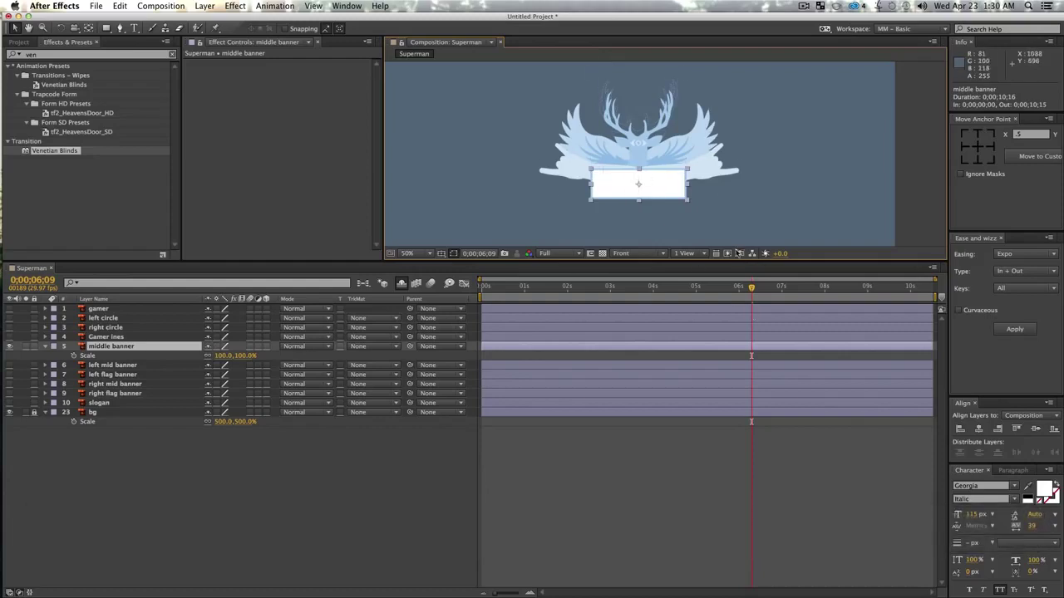
left_click_drag(753, 288, 572, 310)
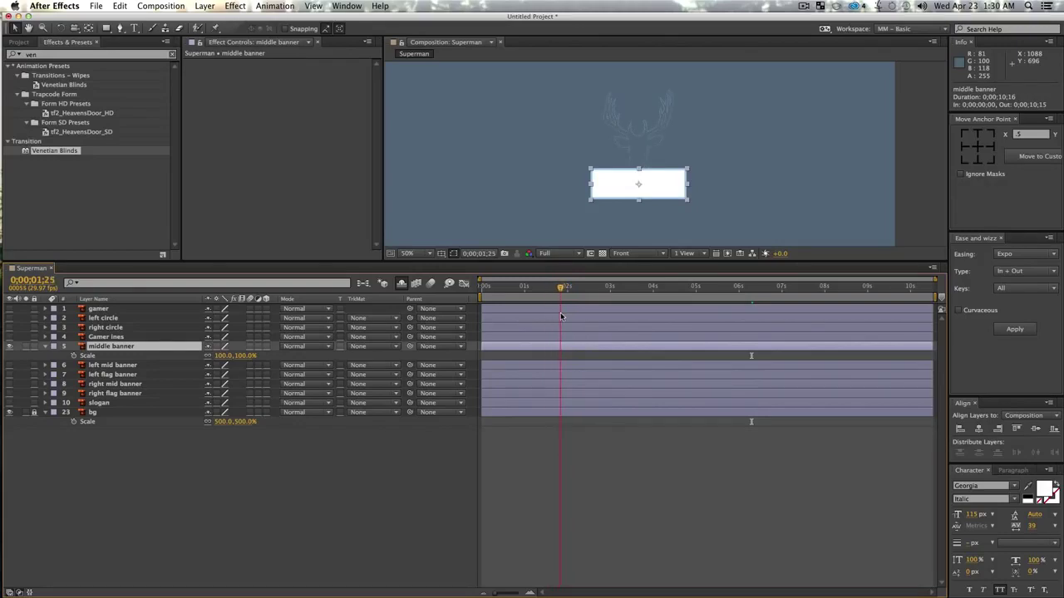
left_click(561, 314)
left_click(73, 355)
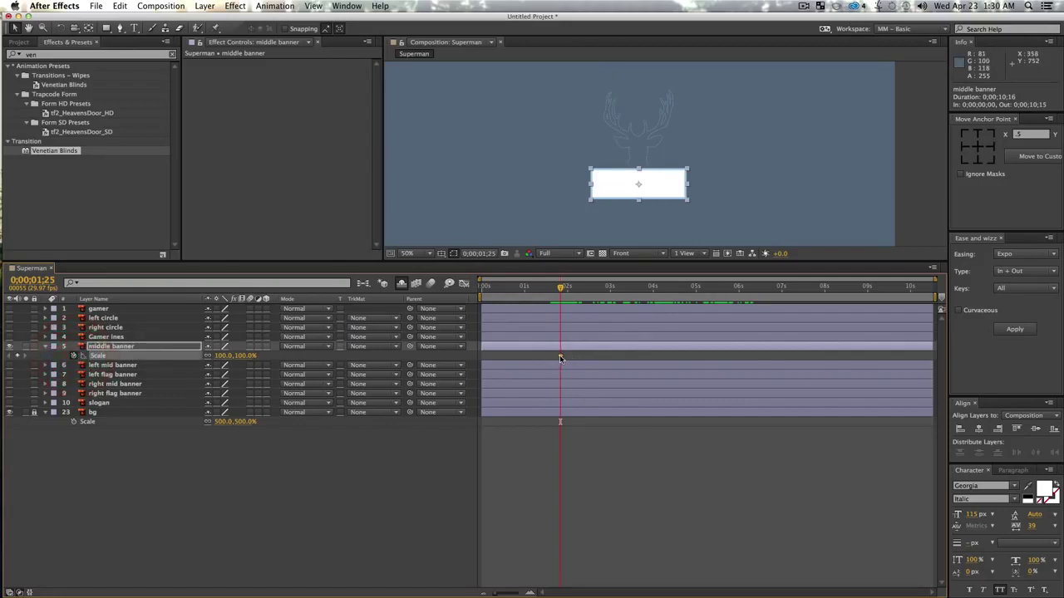
left_click_drag(560, 359, 637, 358)
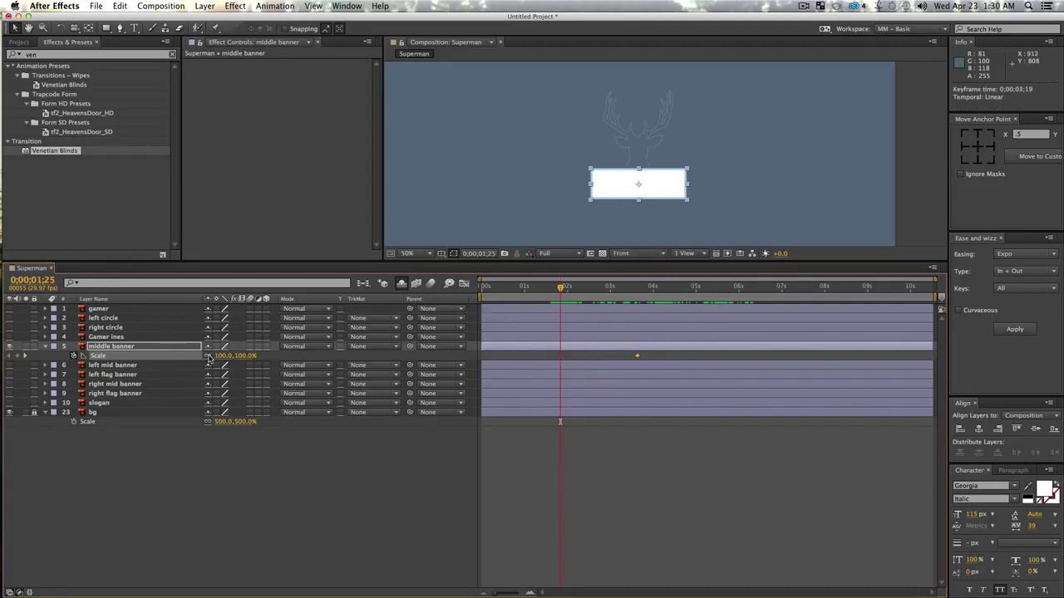
- Unlink the middle banner's scale proportions and set its horizontal scale to 0% at 0;00;01;25
left_click(207, 356)
type("0")
key("Return")
left_click(268, 466)
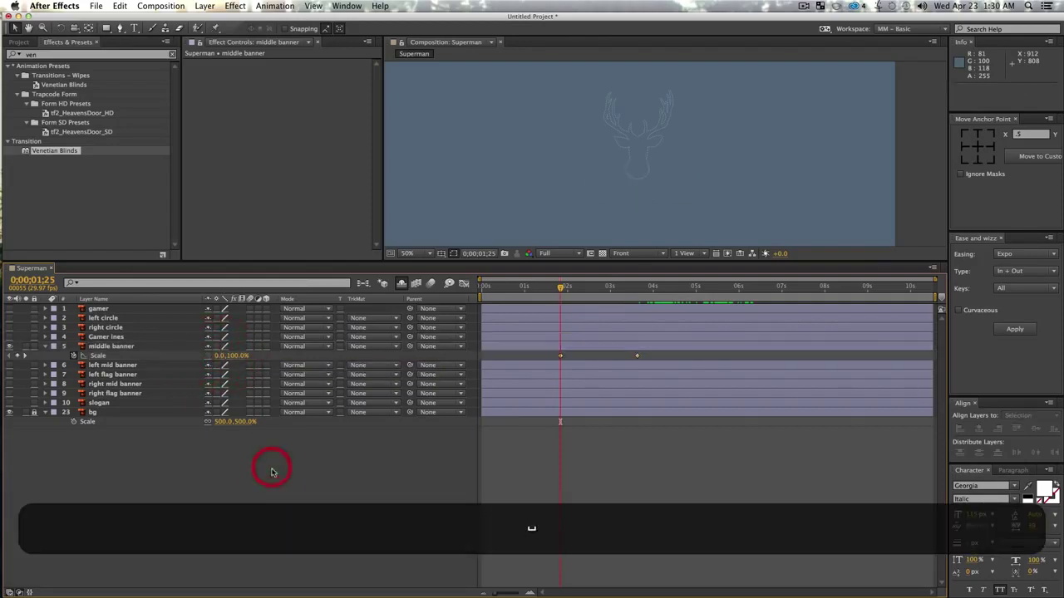
- Preview the middle banner's opening and move its ending Scale keyframe to 0;00;04;13
key("space")
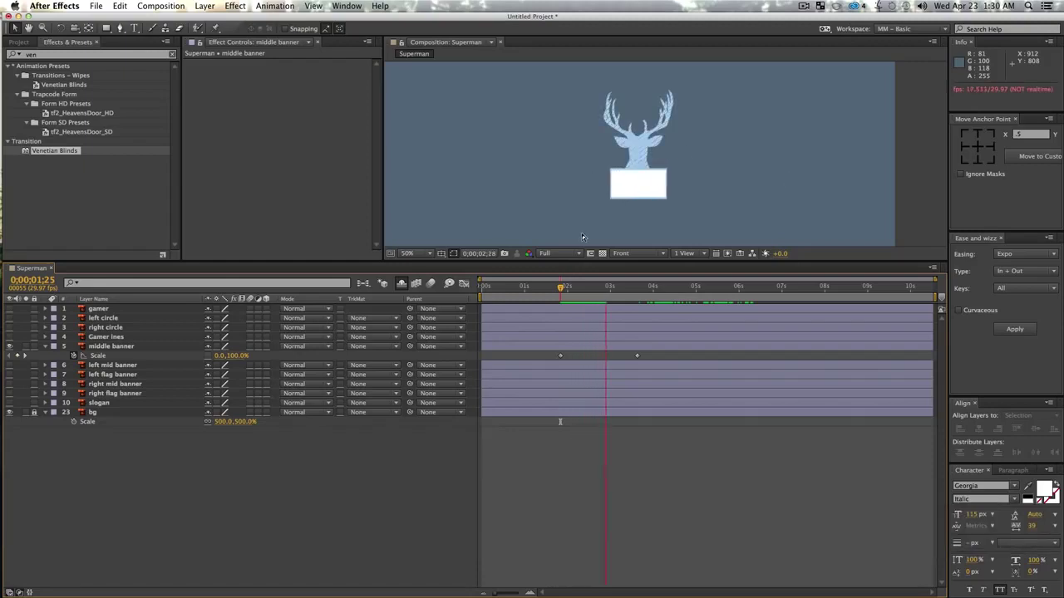
key("space")
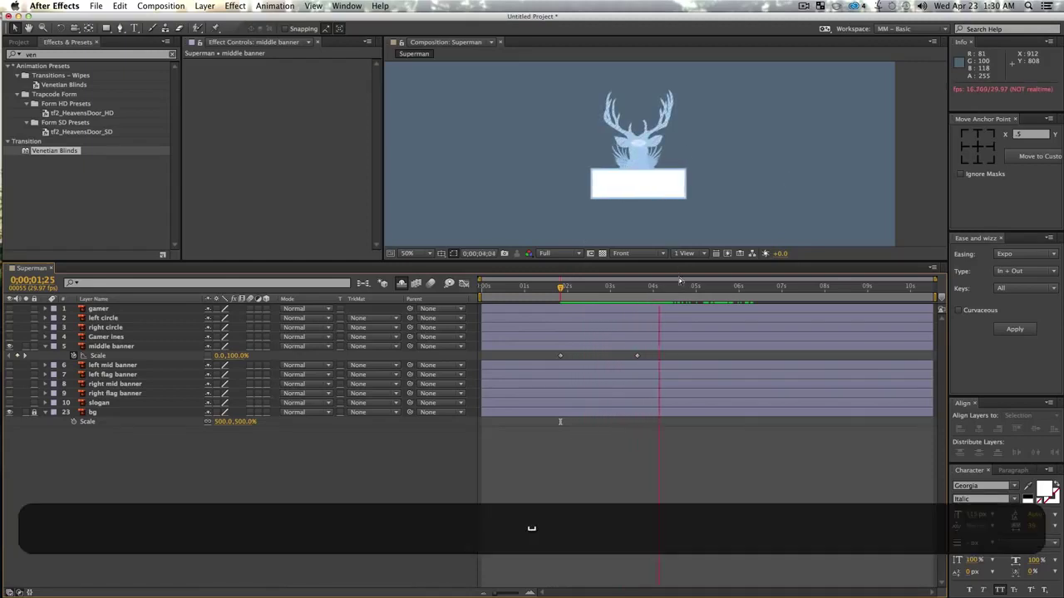
left_click_drag(658, 287, 671, 321)
left_click_drag(637, 355, 674, 358)
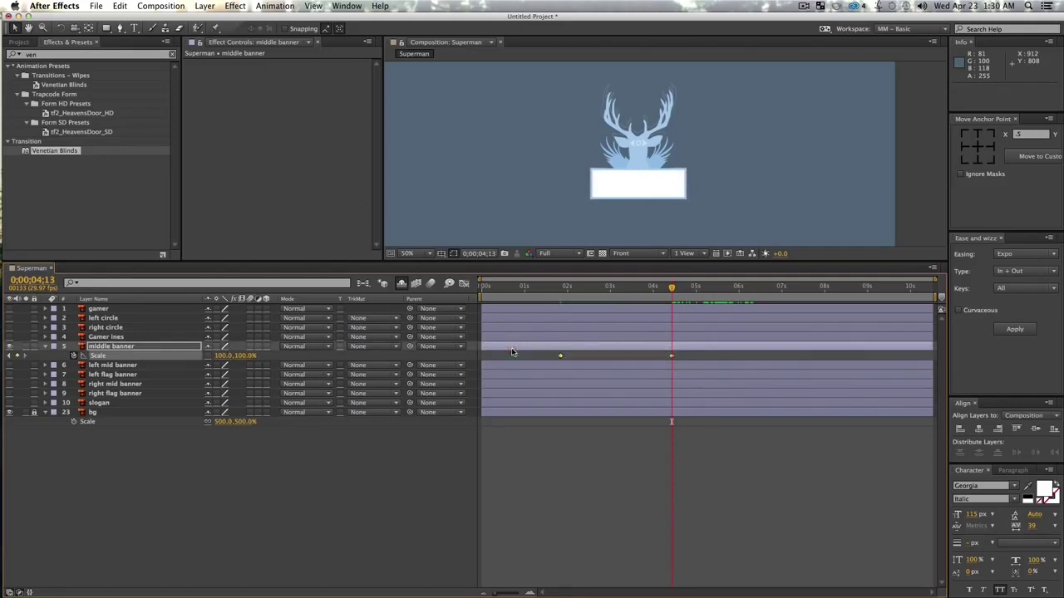
- Apply Easy Ease to both middle banner Scale keyframes and reshape the speed graph to peak late at about 157 %/sec
left_click(561, 356)
key("F9")
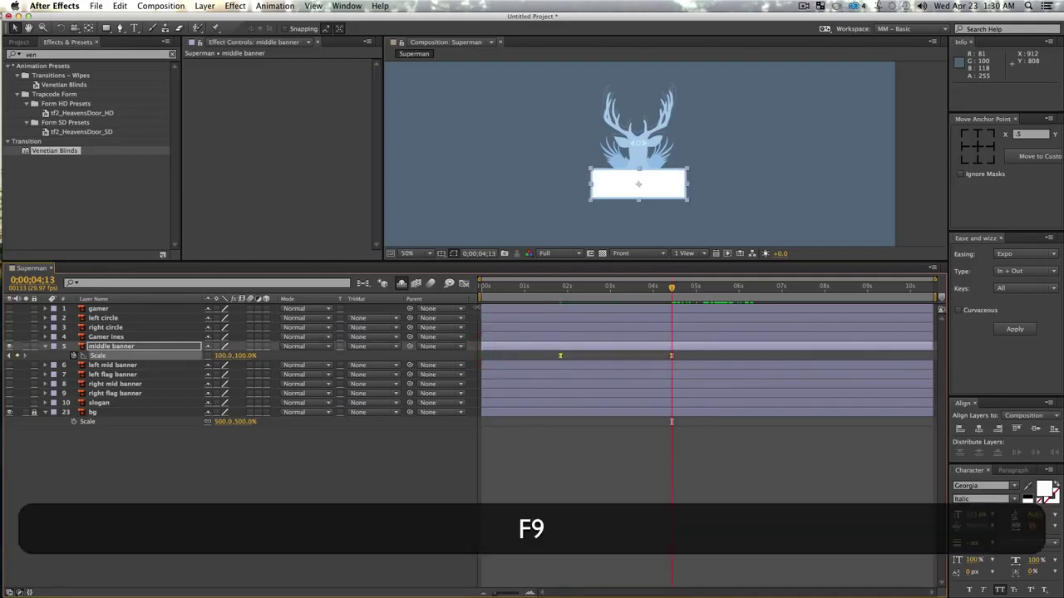
left_click(464, 283)
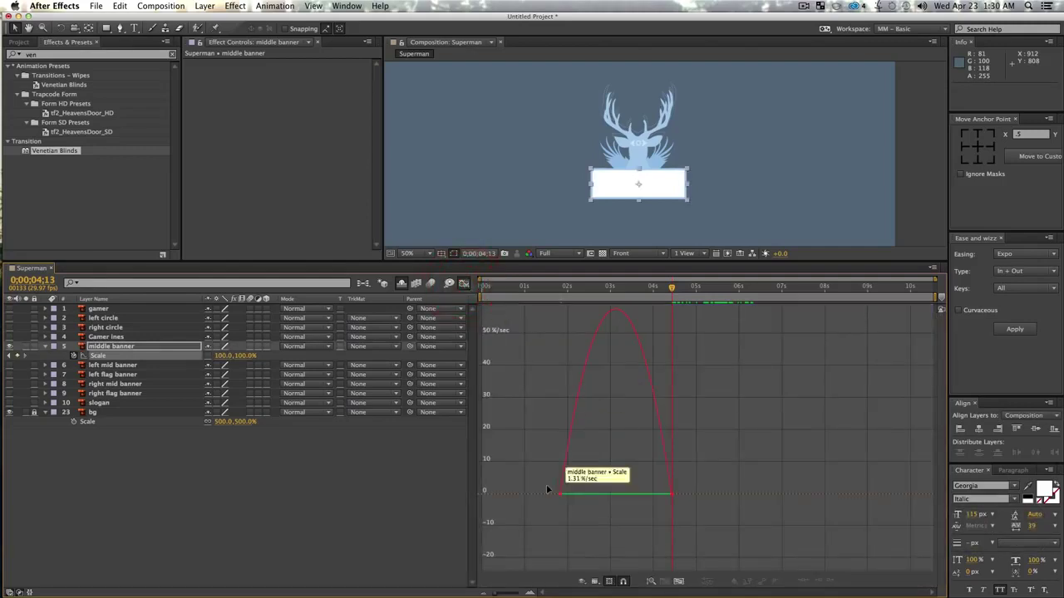
left_click_drag(579, 496, 661, 496)
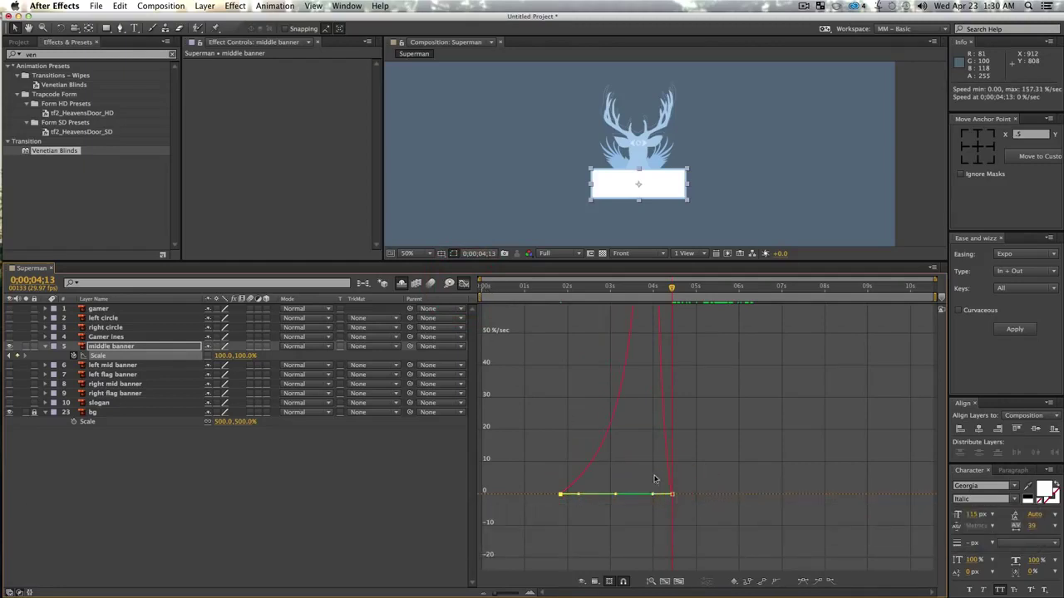
left_click(706, 511)
left_click_drag(654, 496, 656, 495)
left_click(463, 283)
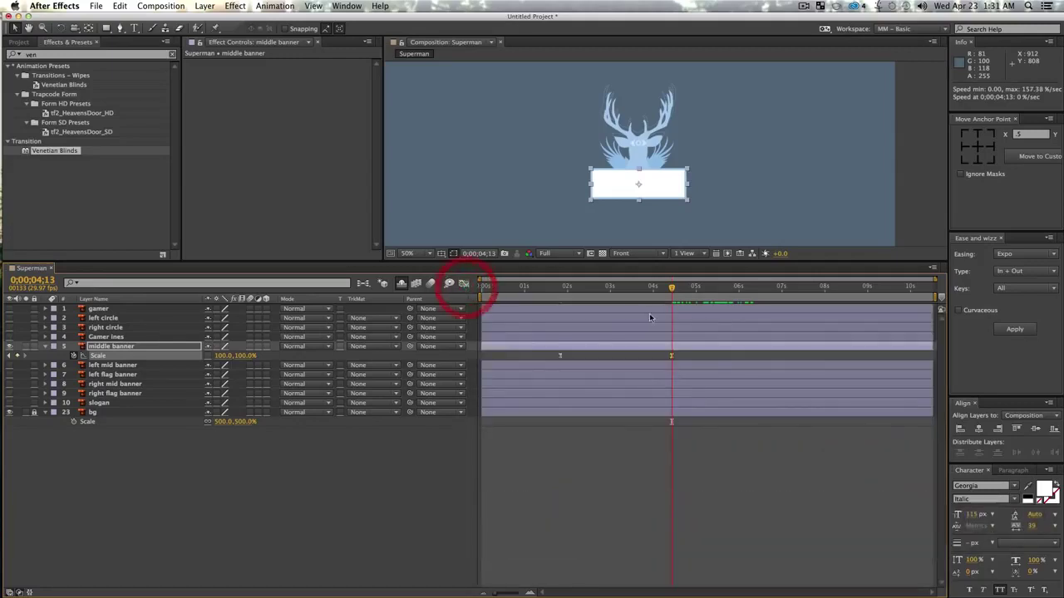
- Preview the eased middle banner animation from 0;00;01;15
left_click_drag(651, 293, 546, 293)
key("space")
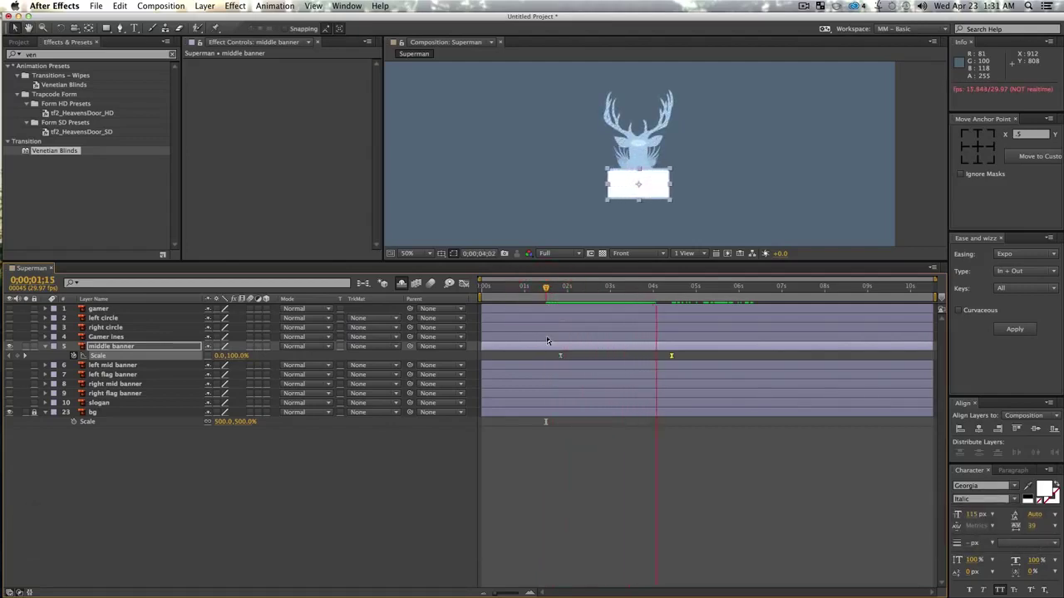
key("space")
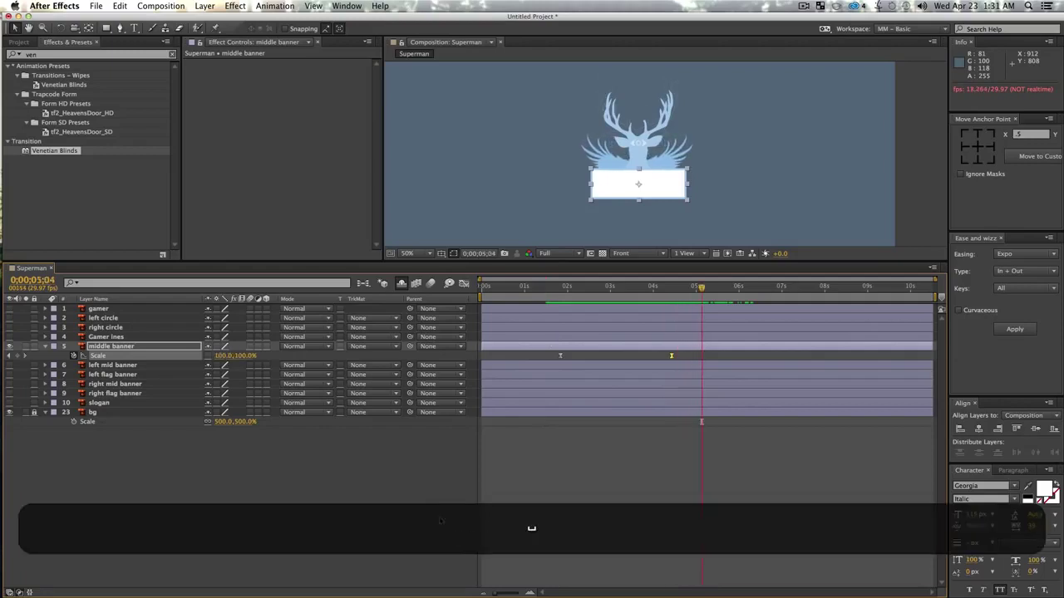
left_click(417, 496)
- Set the current time to 0;00;04;13 and turn on the visibility of left mid banner and right mid banner
left_click_drag(691, 288, 673, 351)
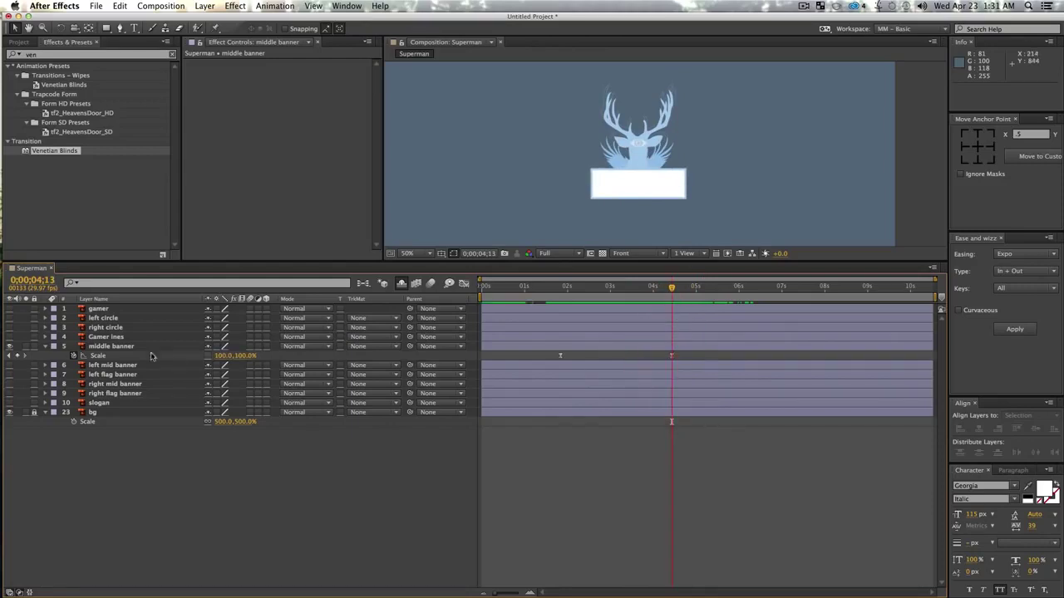
left_click(111, 367)
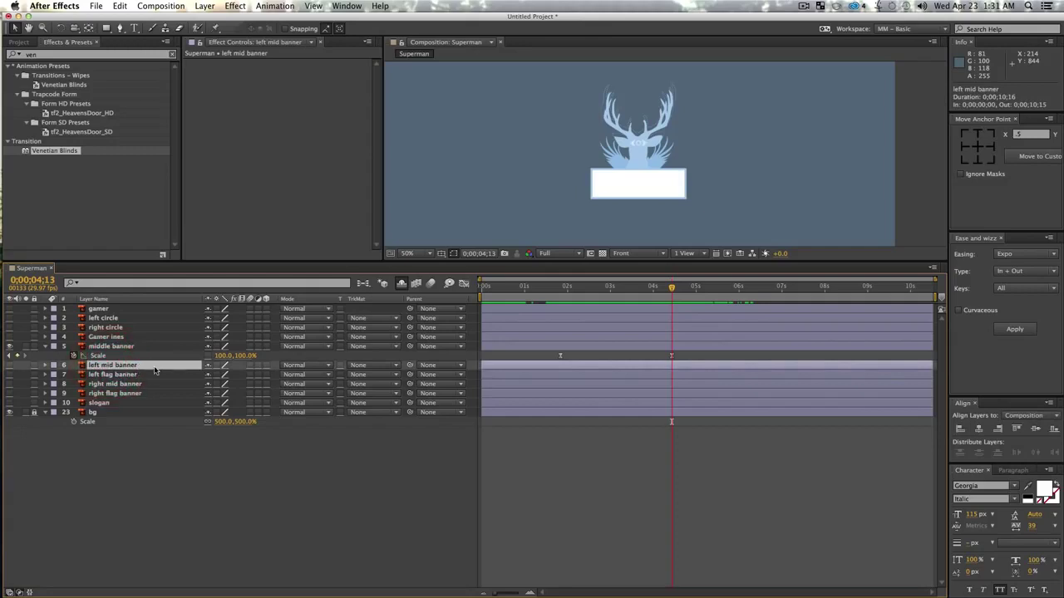
left_click(115, 384, "super")
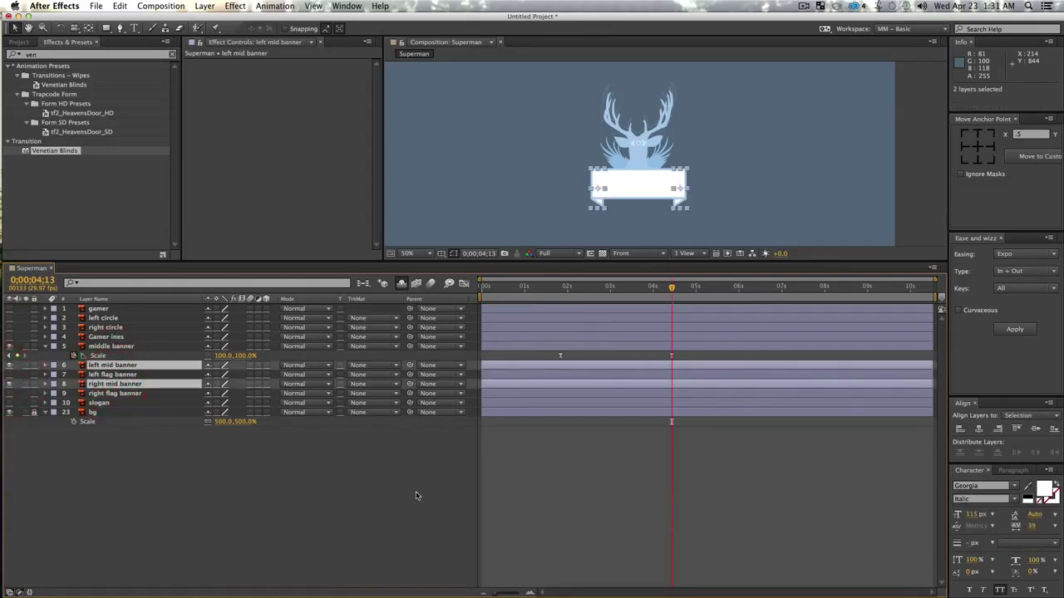
left_click(316, 553)
- Search the effects for "linear" and apply the Linear Wipe transition to left mid banner
left_click(12, 54)
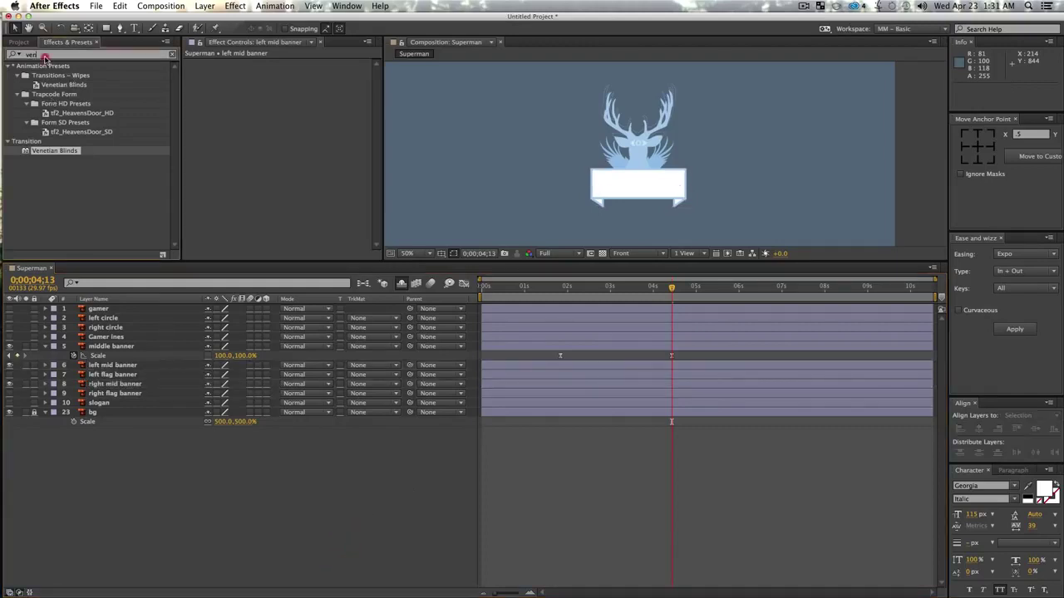
key("BackSpace")
key("BackSpace")
key("BackSpace")
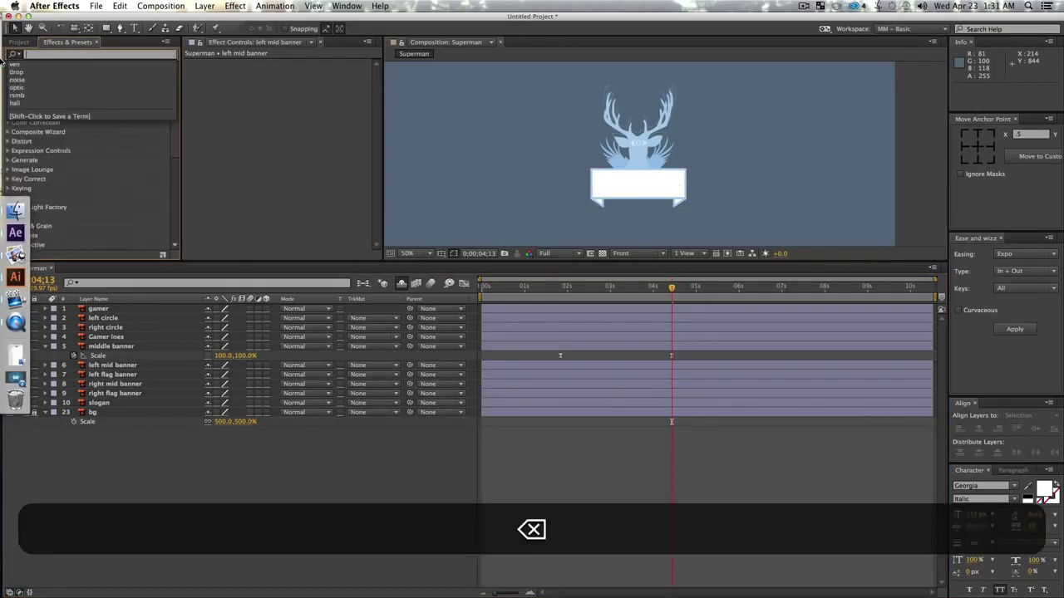
type("linear")
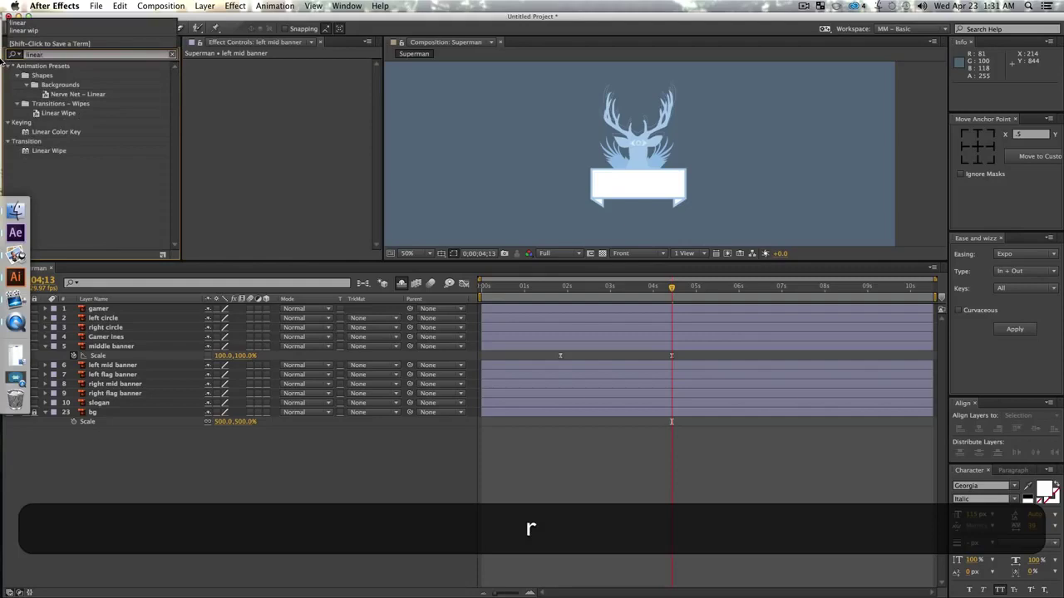
left_click_drag(46, 150, 117, 367)
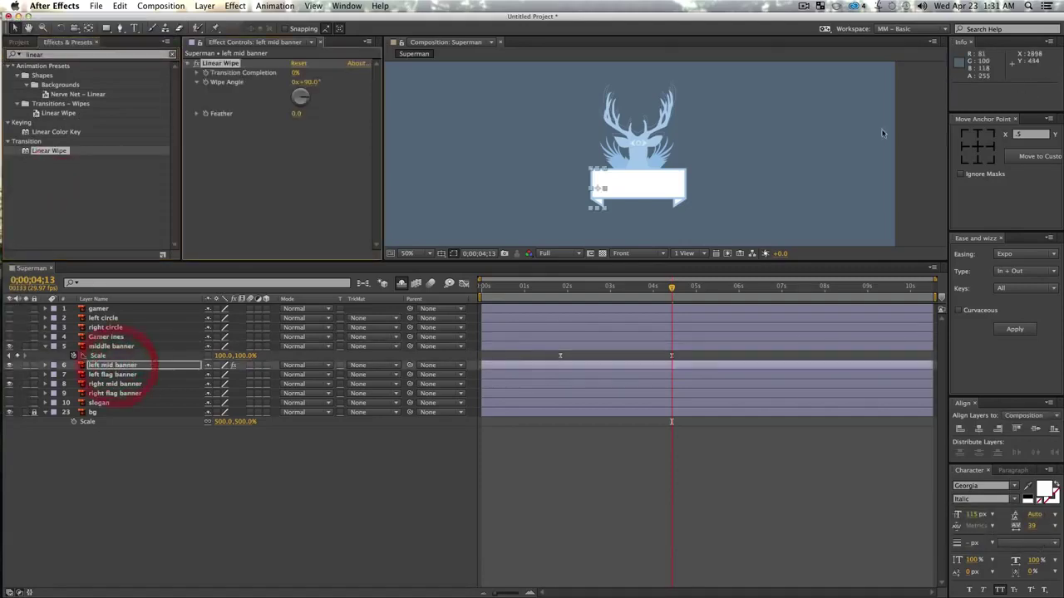
- Set left mid banner's Linear Wipe to a wipe angle of -90° and a transition completion of 100%
key("z")
left_click(590, 190)
left_click(698, 174)
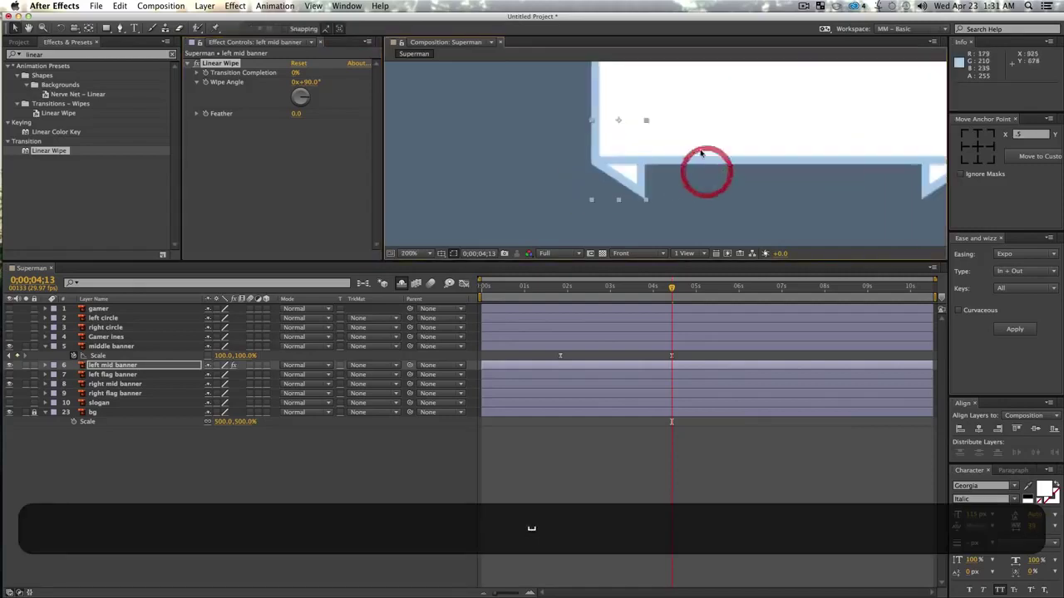
left_click(689, 199)
left_click(634, 161, "alt")
left_click(569, 172, "alt")
key("v")
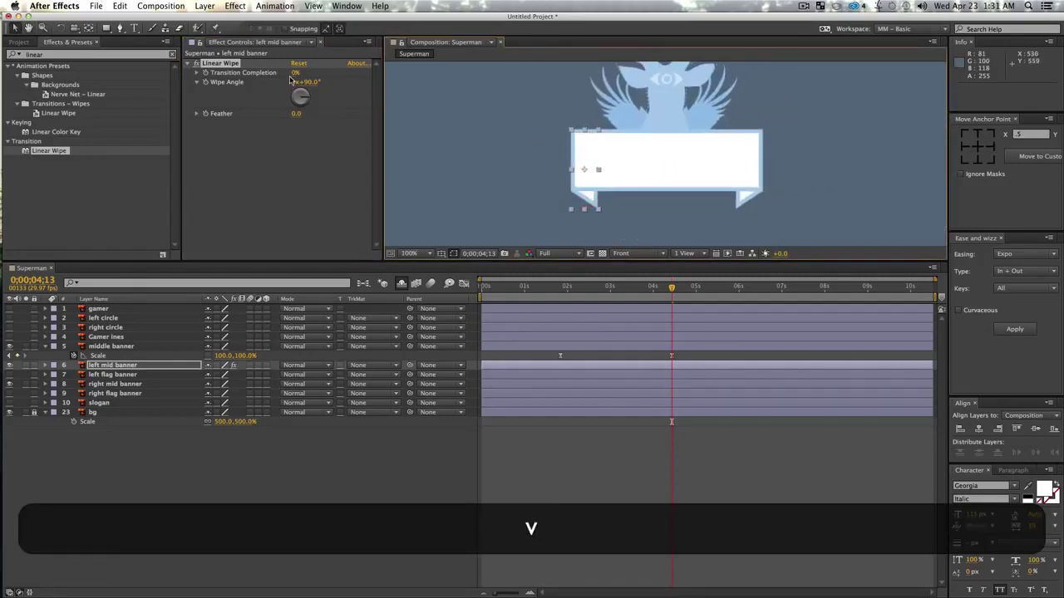
left_click_drag(295, 78, 298, 73)
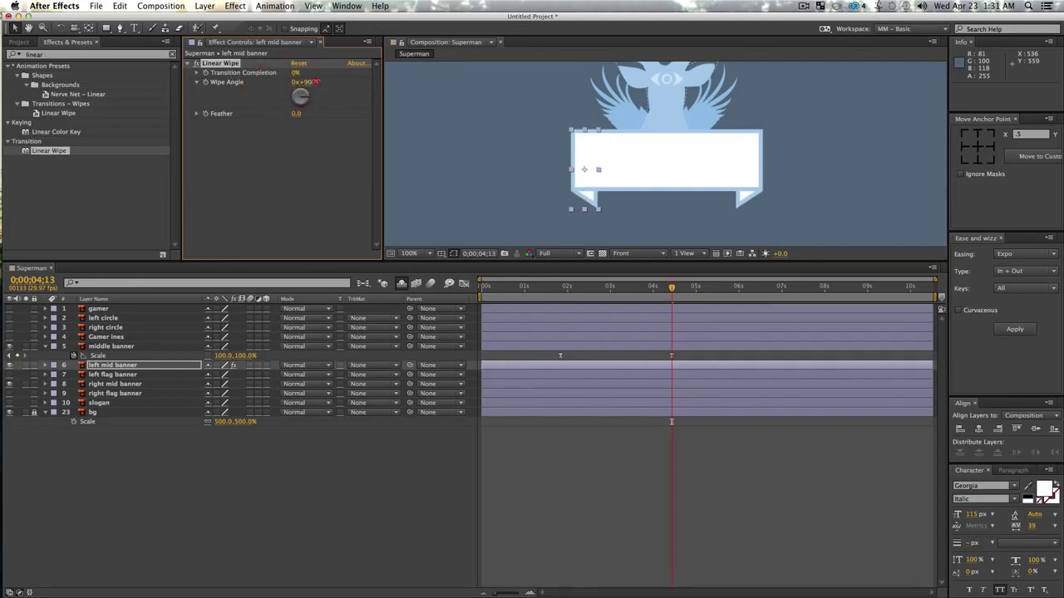
left_click(309, 82)
key("Left")
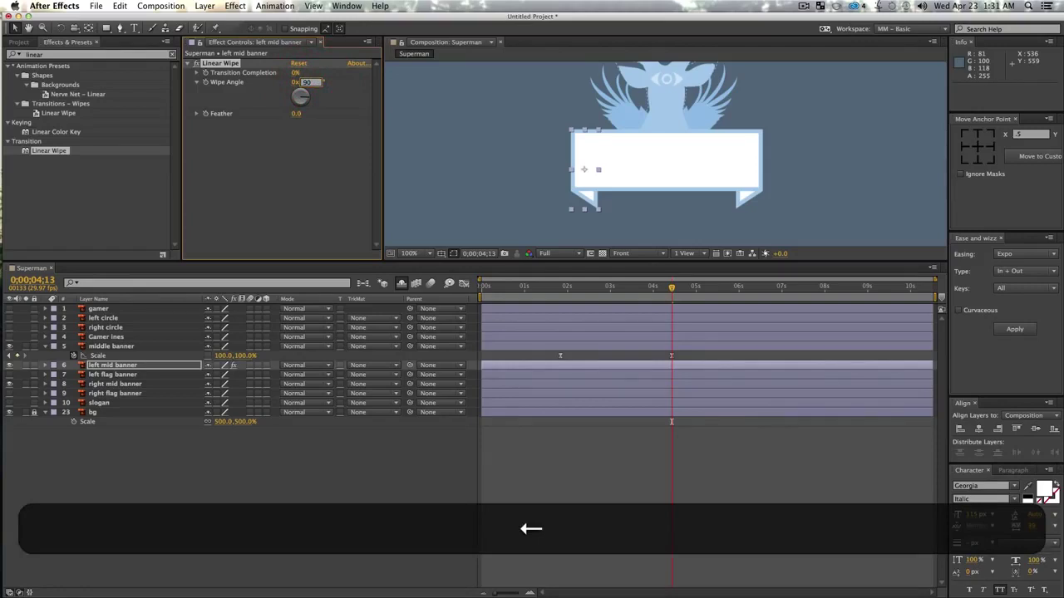
type("-90.0")
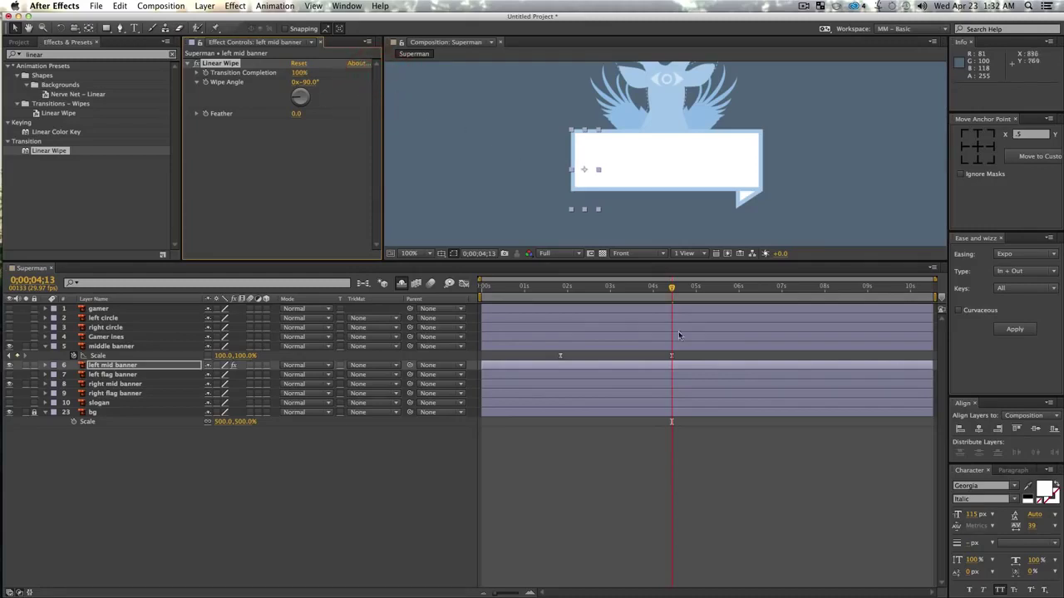
- Keyframe left mid banner's Transition Completion at 0;00;04;13 and set it to 0% at 0;00;05;20
left_click(208, 74)
mouse_move(674, 288)
left_mouse_down()
mouse_move(712, 288)
mouse_move(674, 296)
left_mouse_up()
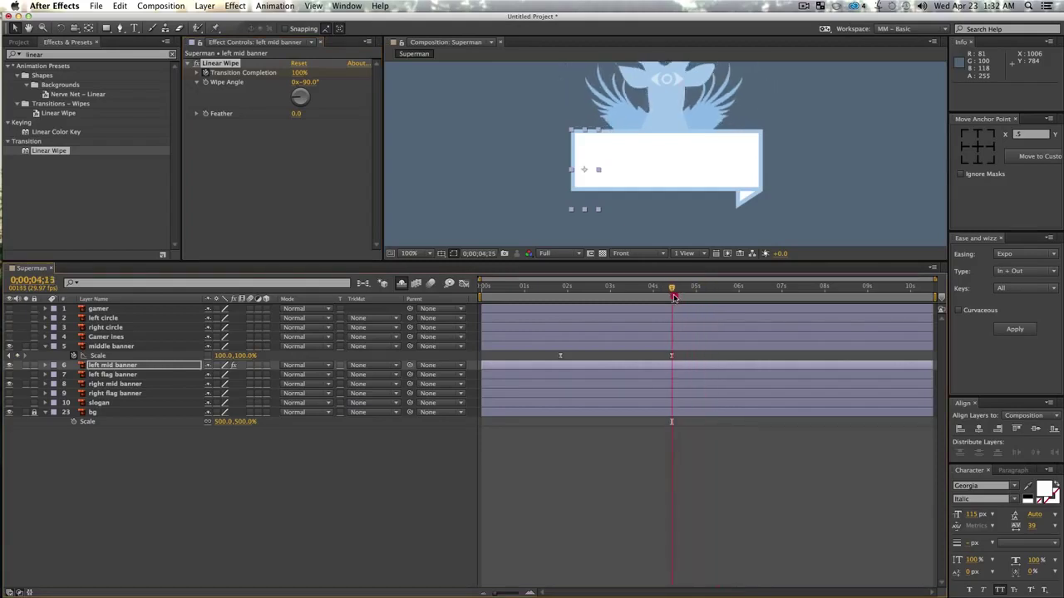
key("space")
left_click(723, 292)
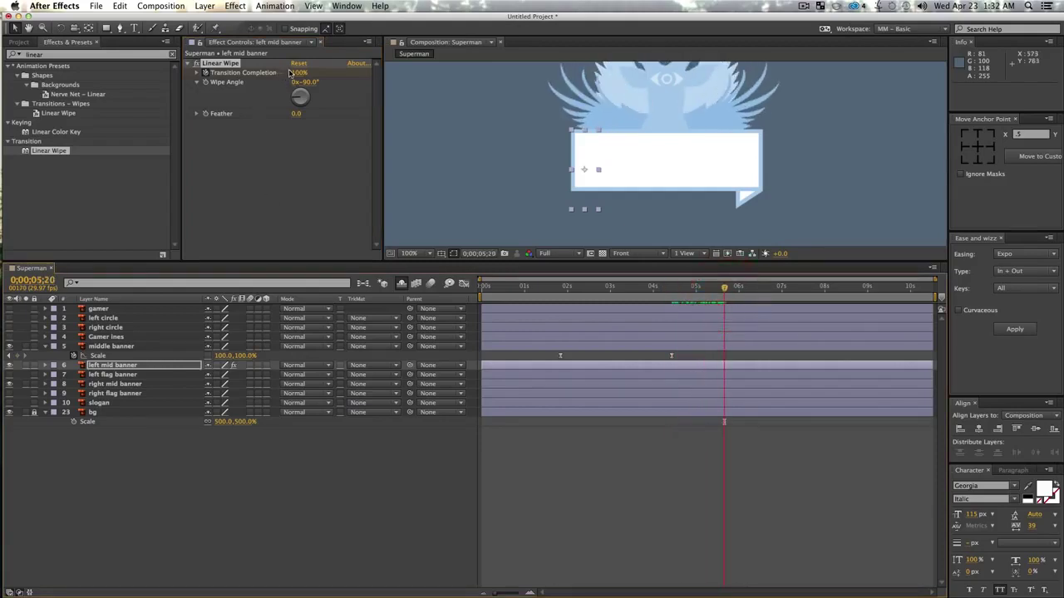
left_click_drag(296, 75, 226, 84)
left_click(273, 534)
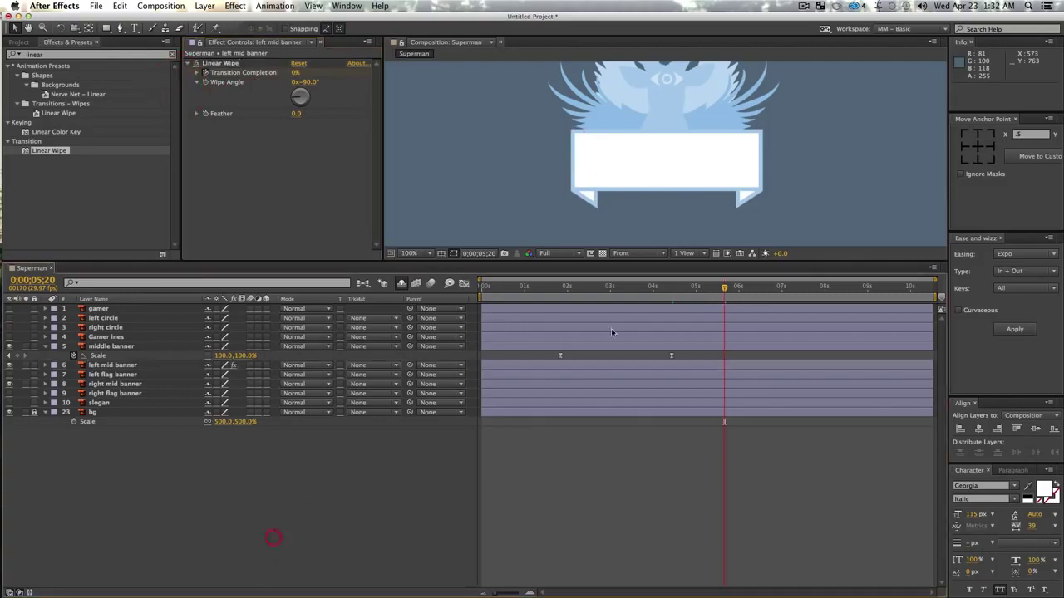
- Preview the left mid banner wipe from 0;00;03;19
left_click_drag(724, 292, 637, 303)
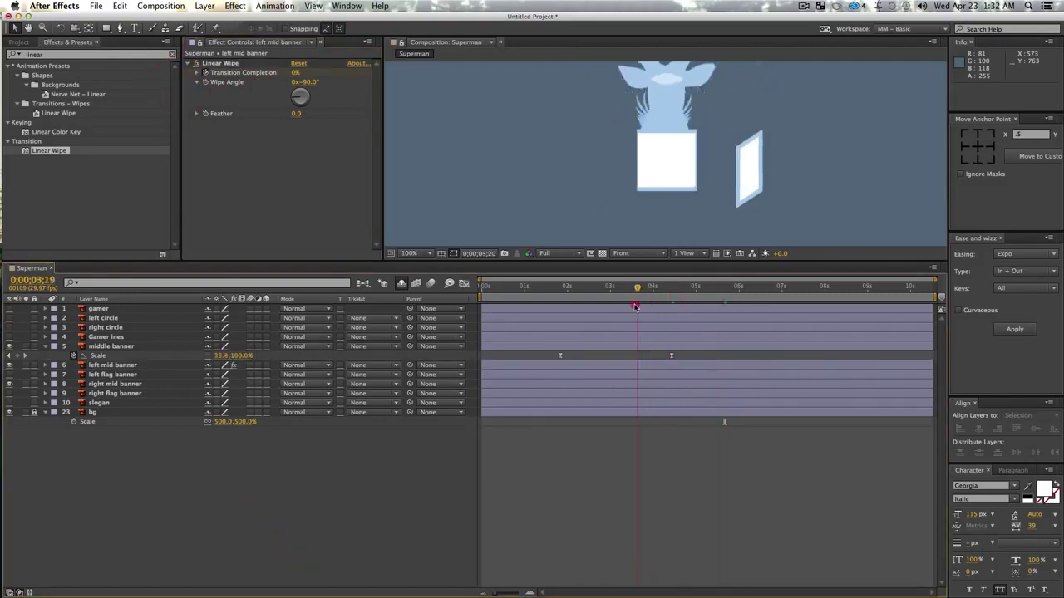
key("space")
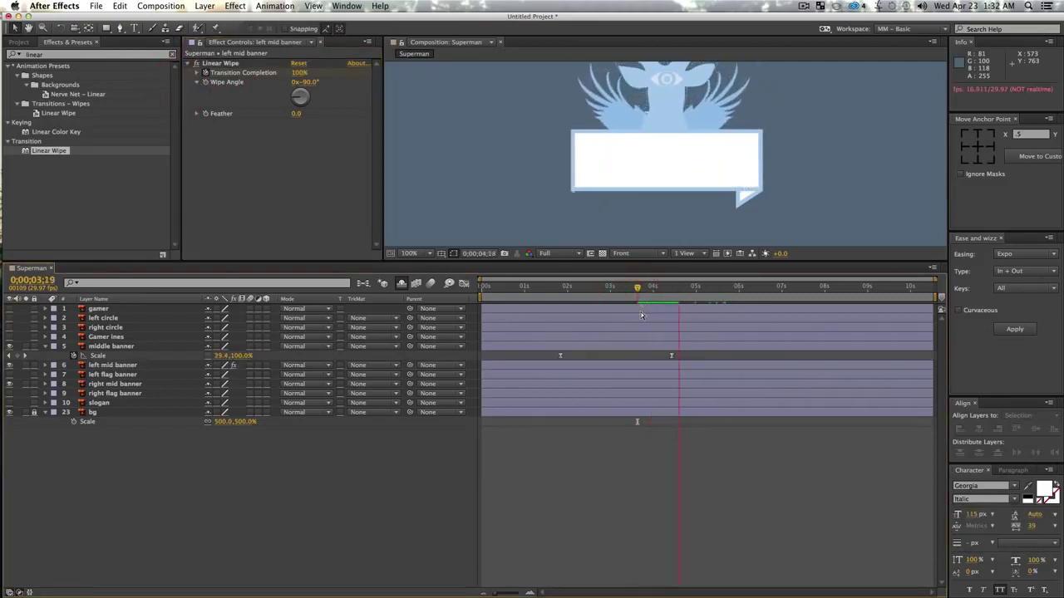
key("space")
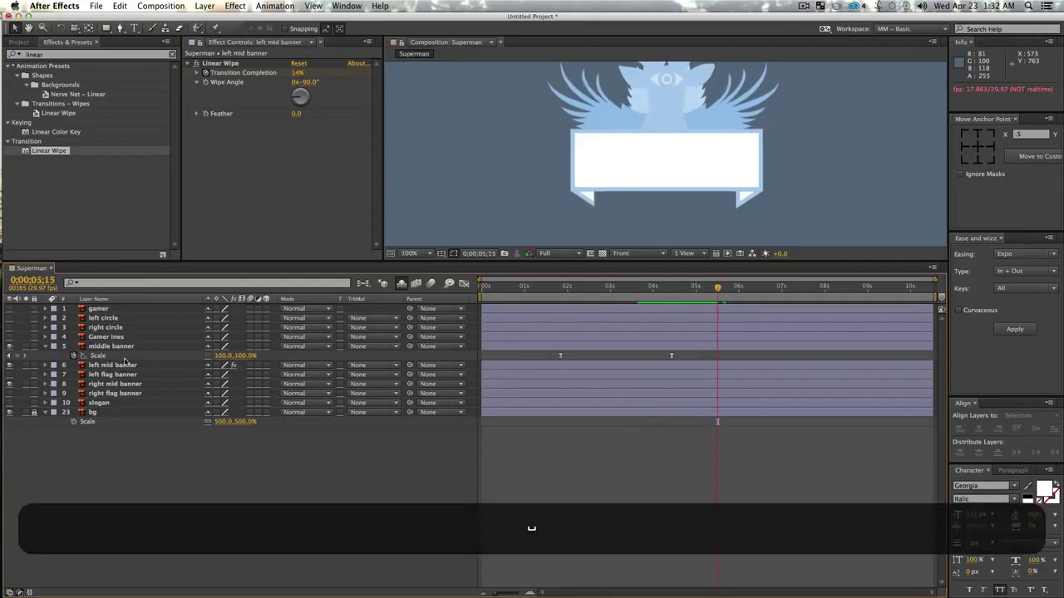
- Apply Easy Ease to left mid banner's two Transition Completion keyframes and adjust their speed curve in the Graph Editor
left_click(117, 346)
left_click(127, 366)
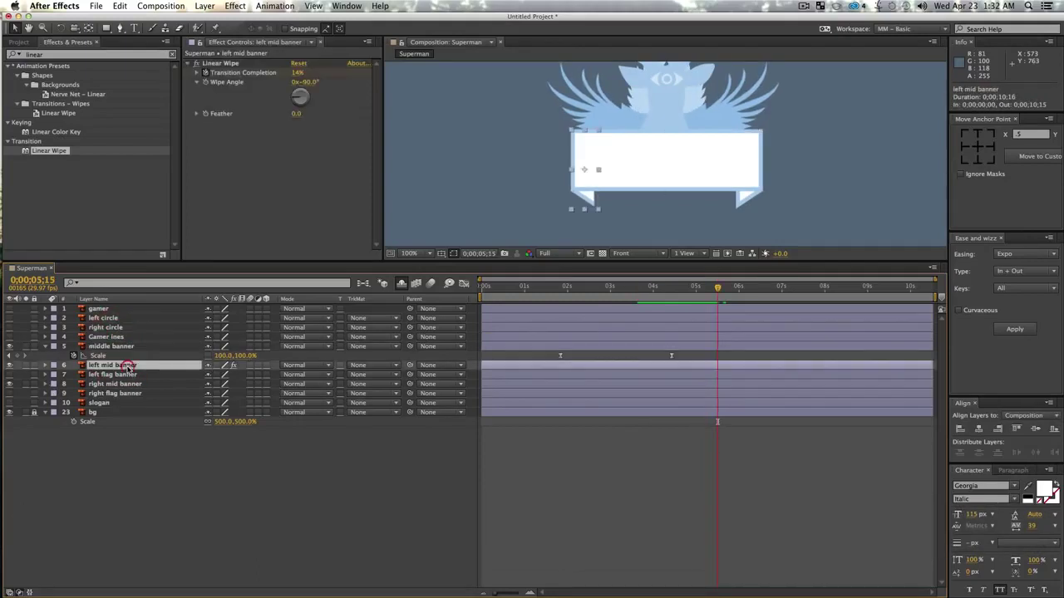
key("u")
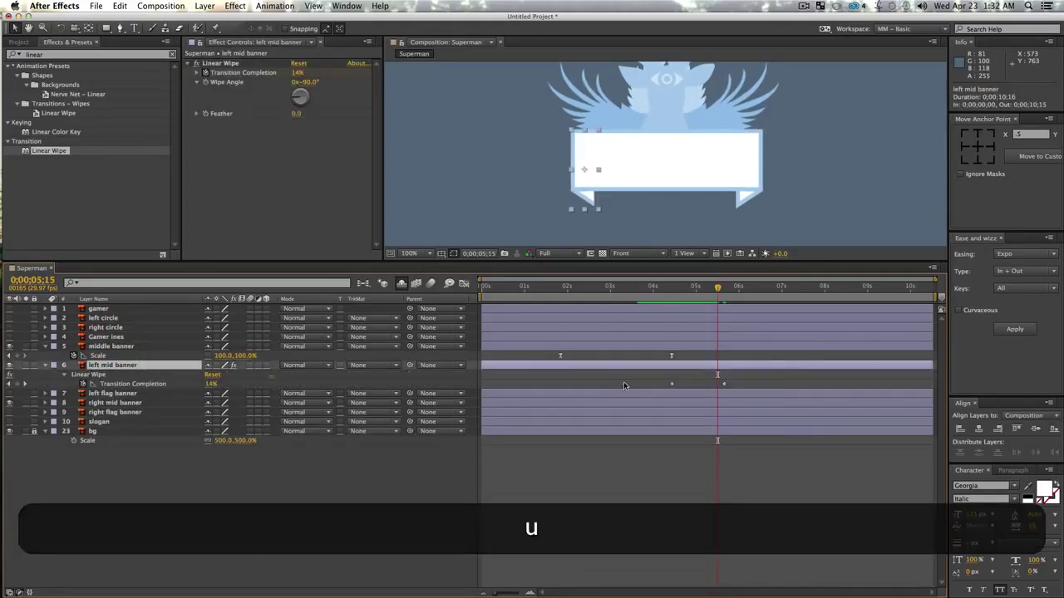
left_click_drag(623, 382, 781, 395)
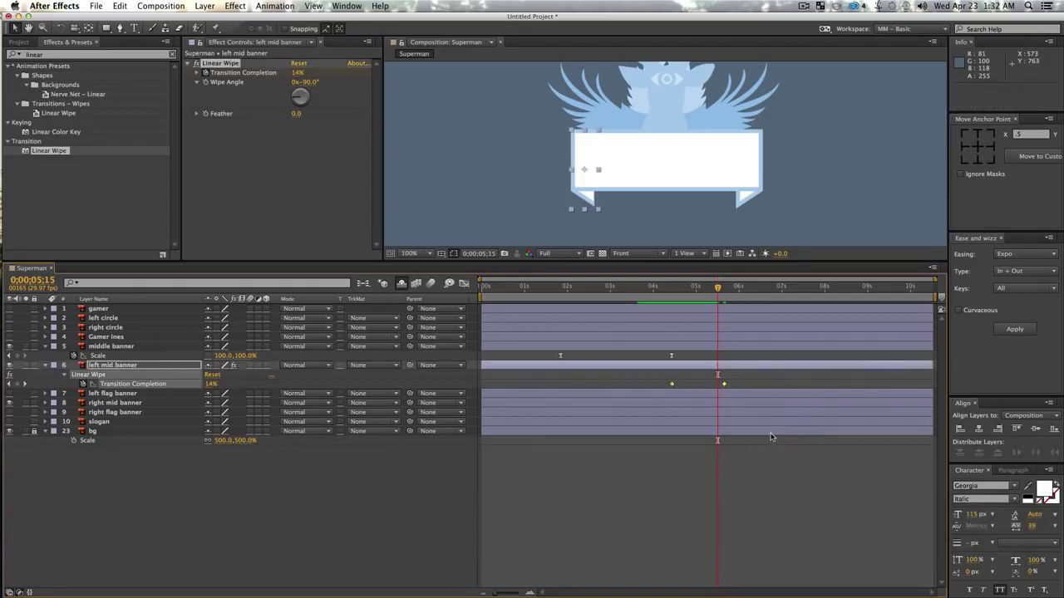
key("F9")
left_click(463, 284)
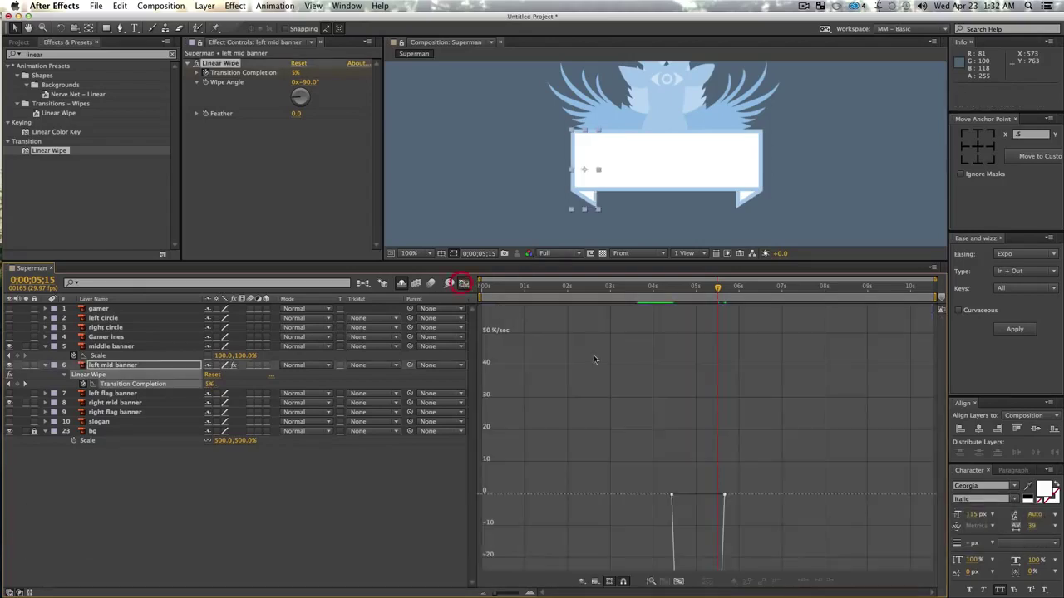
left_click_drag(645, 455, 704, 495)
left_click(465, 284)
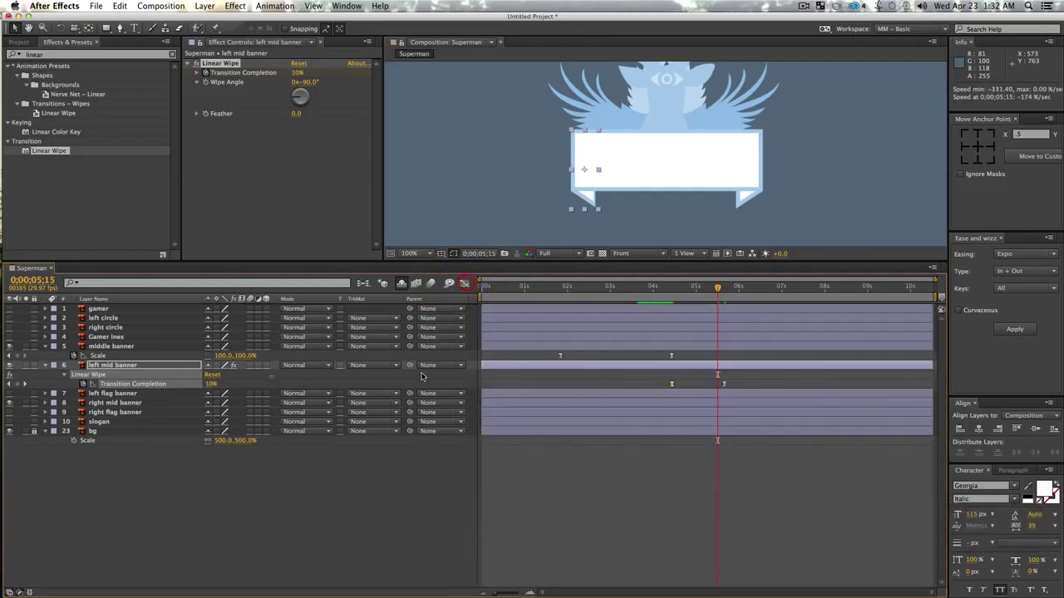
- Preview the eased wipe and shift left mid banner's Transition Completion keyframes earlier so that they start at 0;00;04;05
key("space")
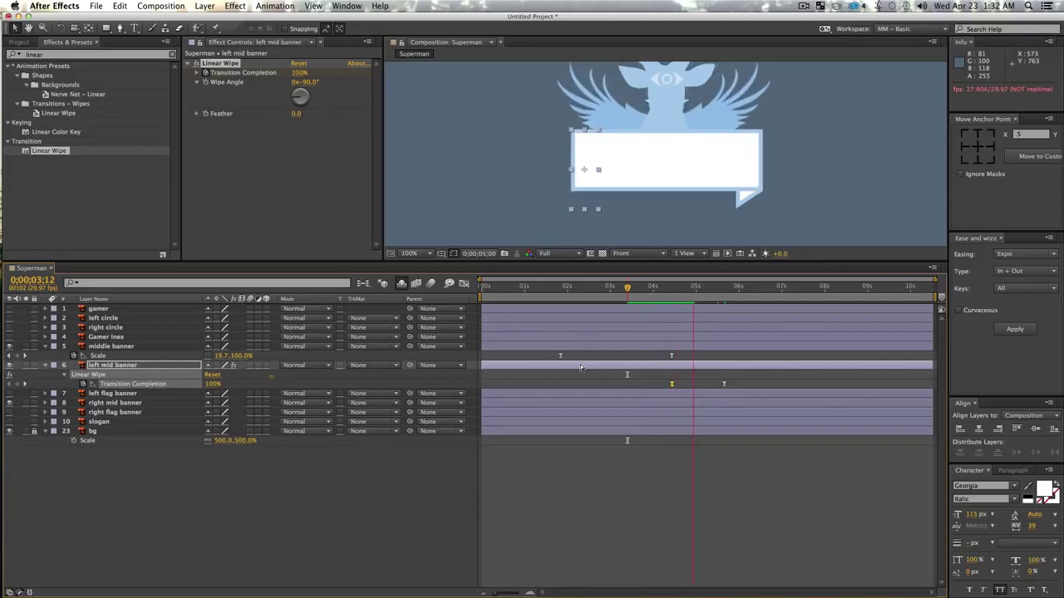
key("space")
left_click_drag(670, 291, 662, 291)
left_click_drag(663, 375, 712, 385)
left_click(719, 385)
key("space")
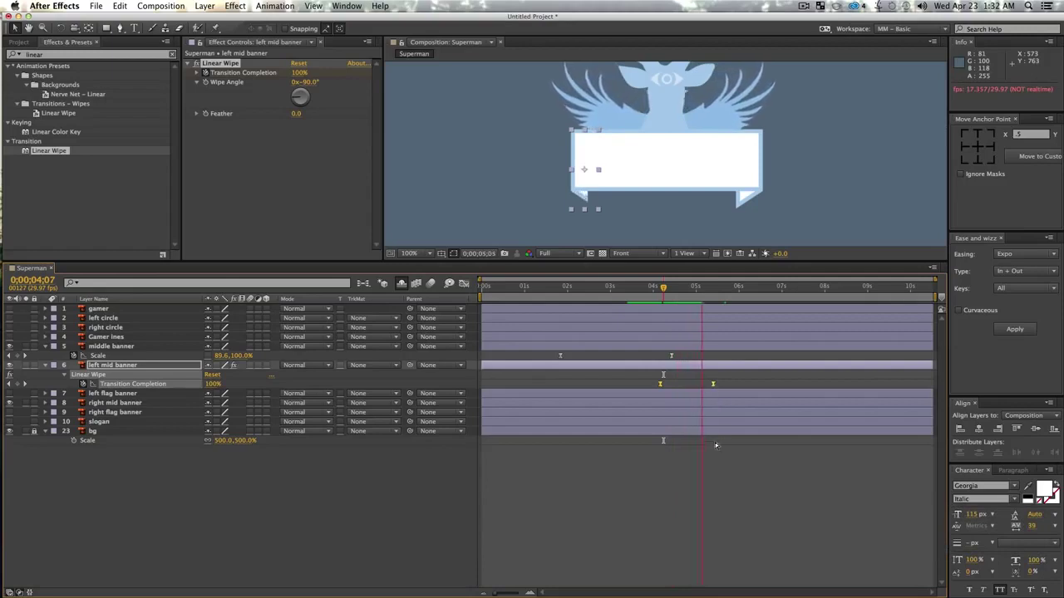
key("space")
- Copy left mid banner's two Transition Completion keyframes onto right mid banner at 0;00;04;05 and reveal them in the timeline
left_click_drag(685, 304, 661, 307)
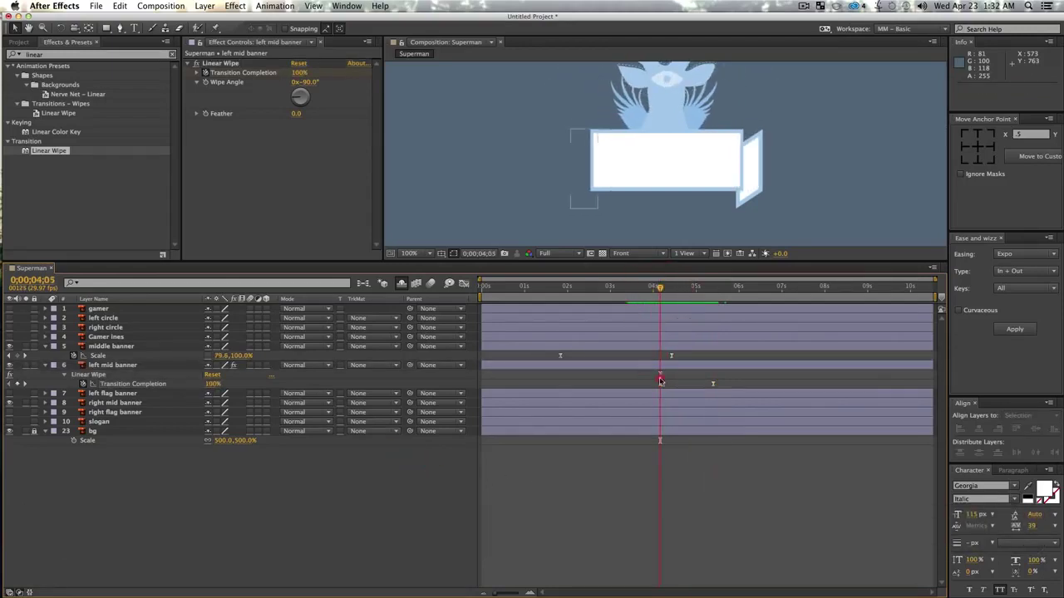
left_click_drag(640, 371, 738, 386)
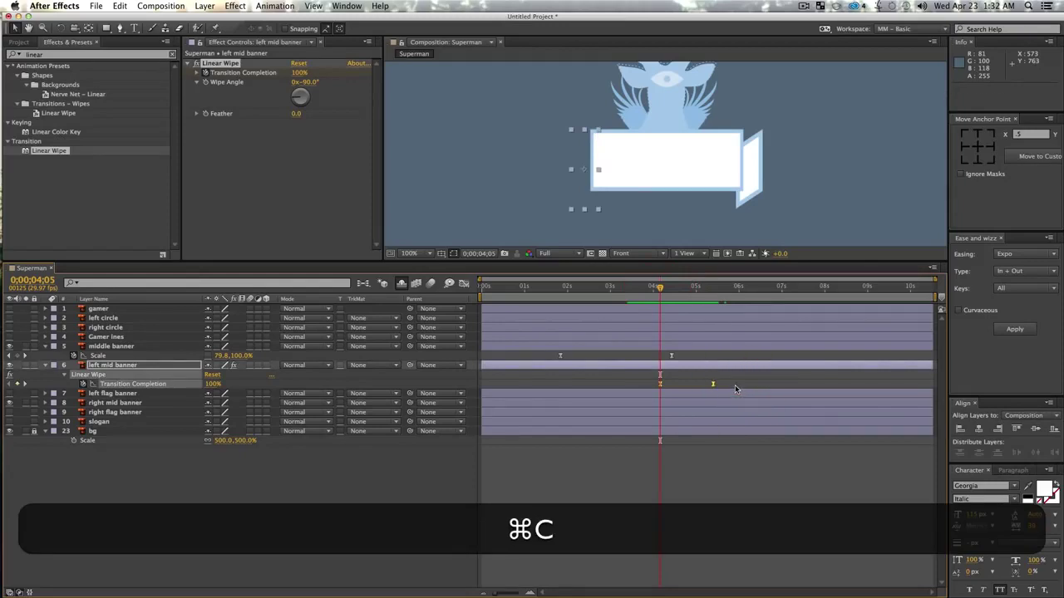
left_click(112, 404)
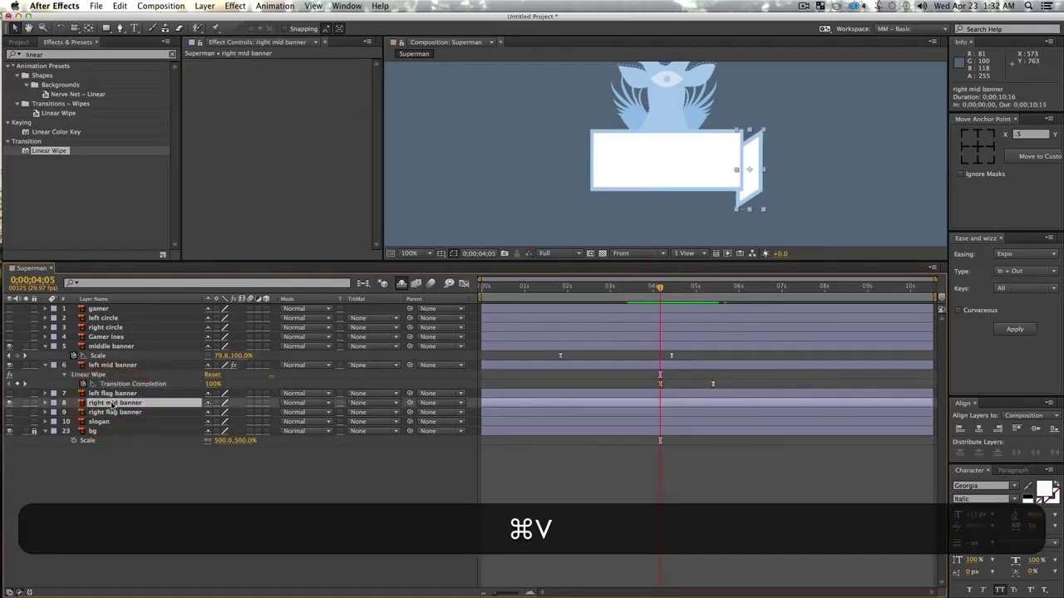
key("super+v")
key("u")
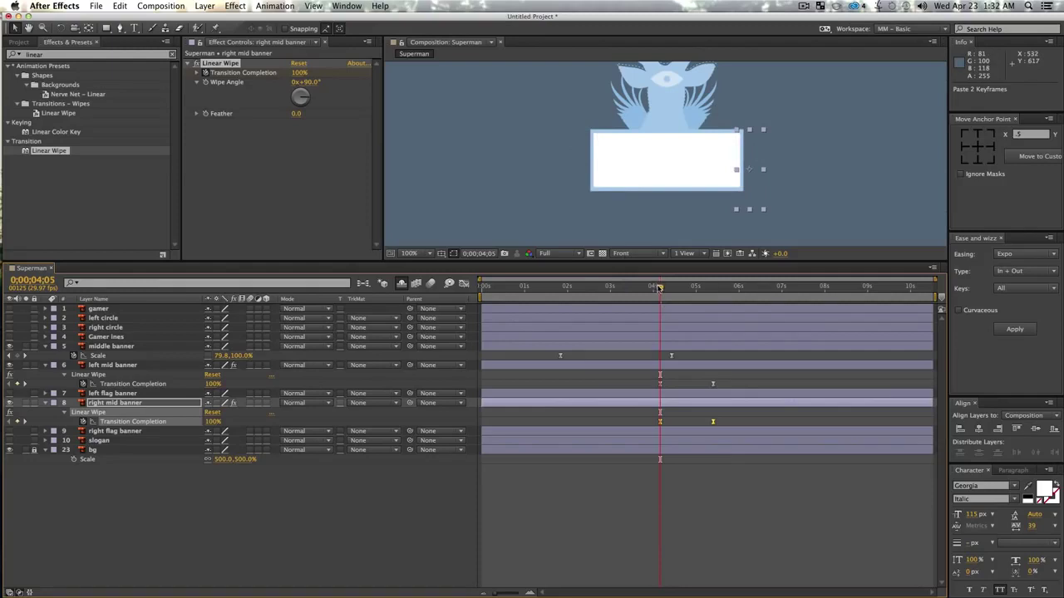
- Preview both mid banner wipes from 0;00;03;23
left_click_drag(658, 287, 642, 325)
key("space")
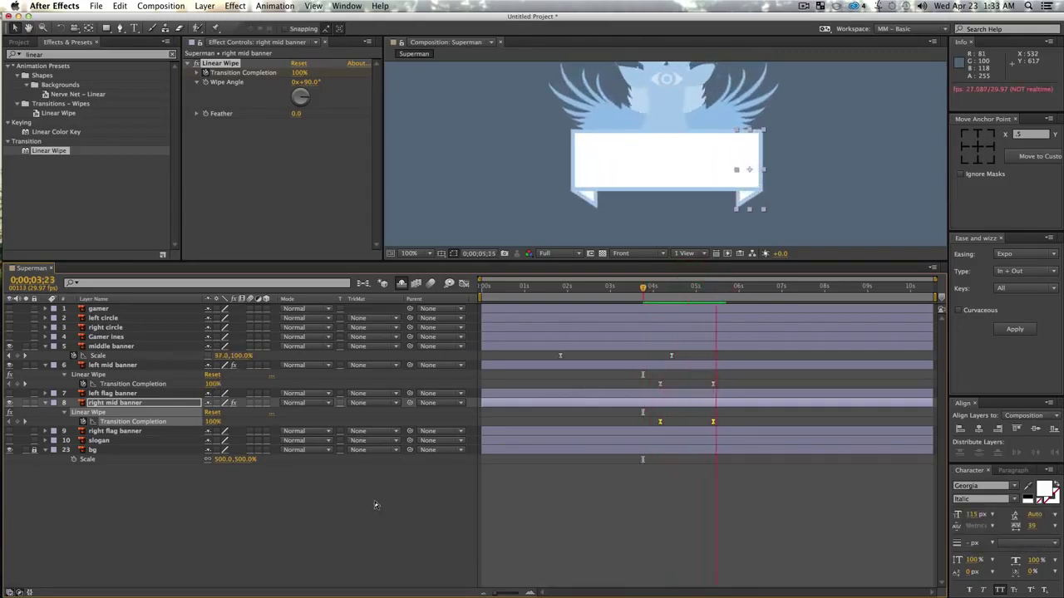
key("space")
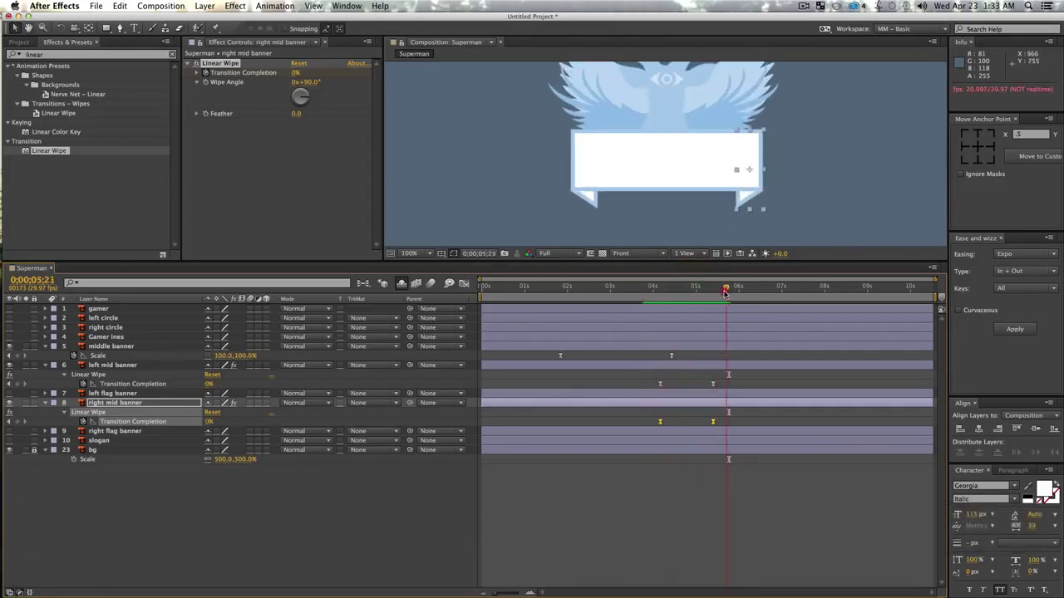
- Set the current time to 0;00;05;07 and turn on the visibility of left flag banner and right flag banner
left_click_drag(724, 293, 705, 309)
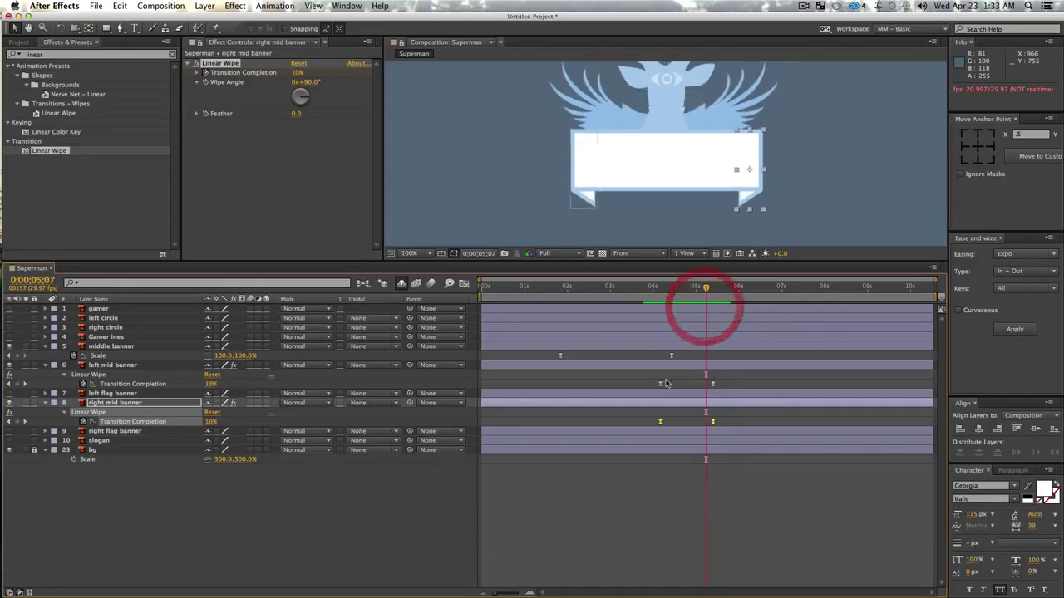
left_click(35, 552)
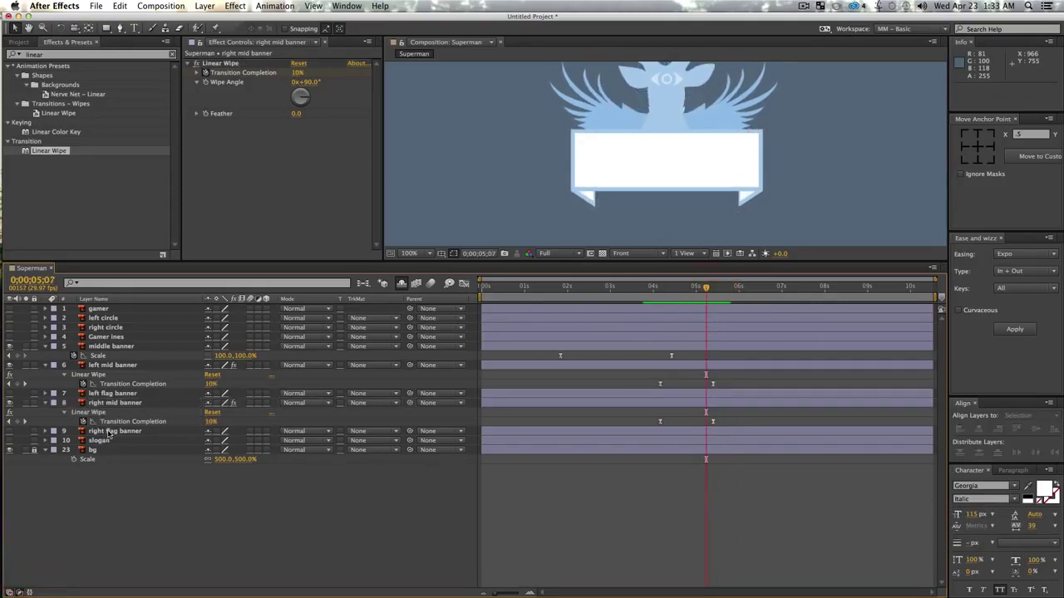
left_click(107, 433)
left_click(106, 394, "super")
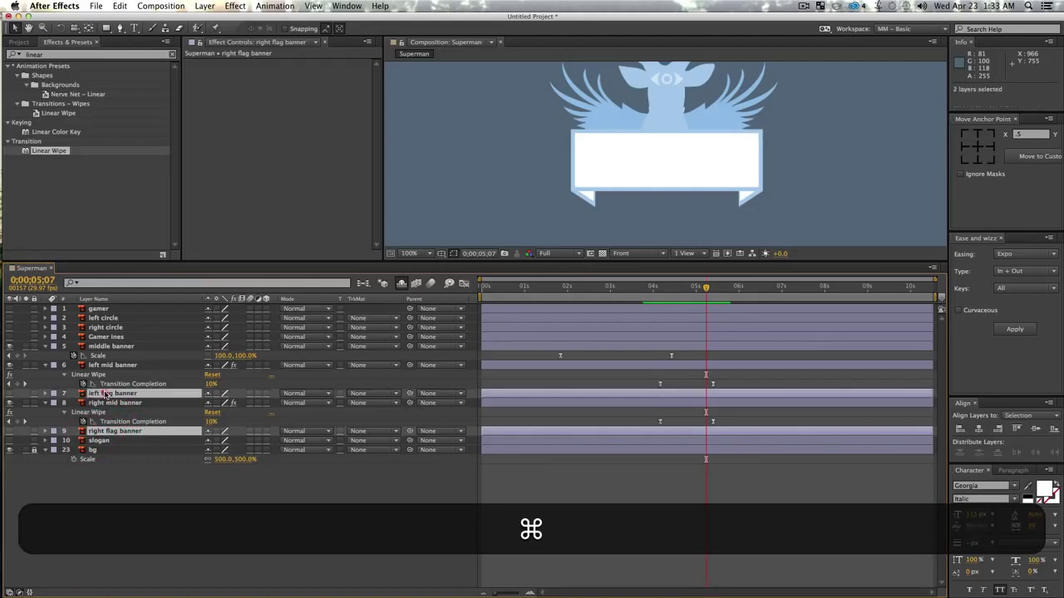
left_click(10, 394)
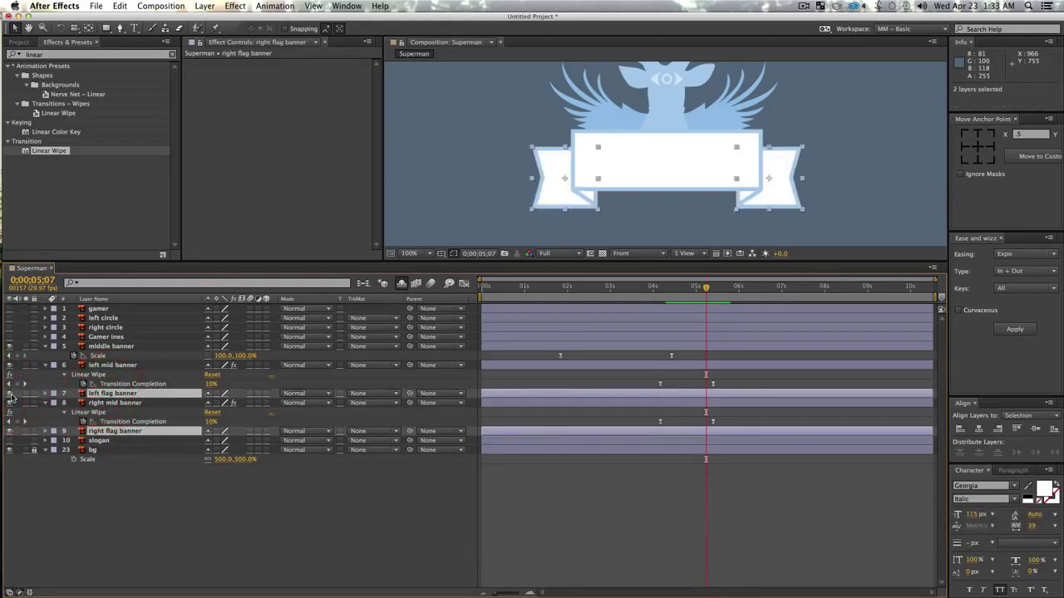
left_click(194, 529)
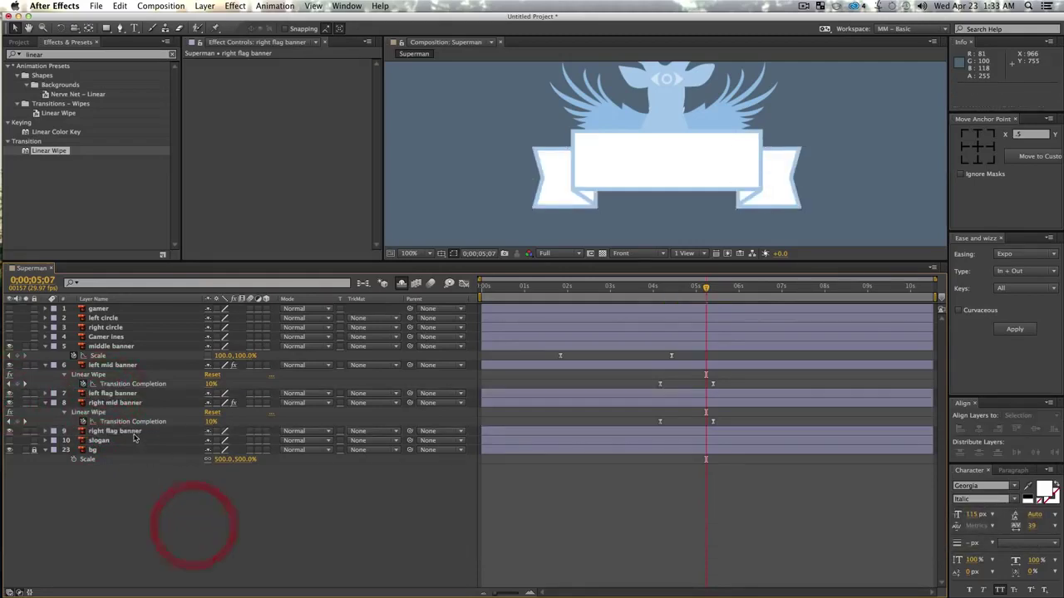
- Move right flag banner's anchor point to the middle of its left edge and left flag banner's to the middle of its right edge
left_click(133, 432)
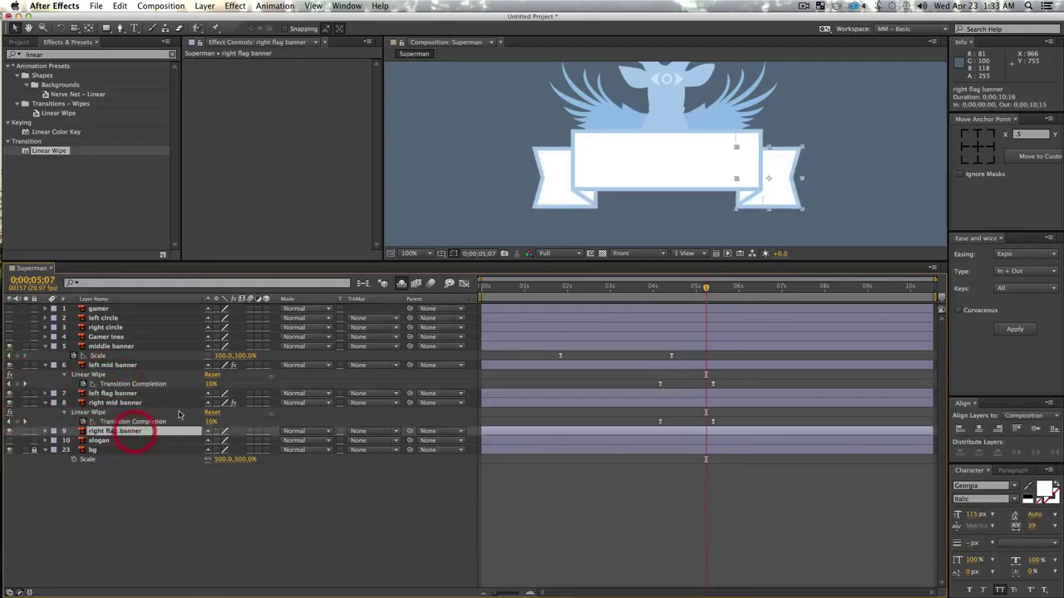
left_click(965, 149)
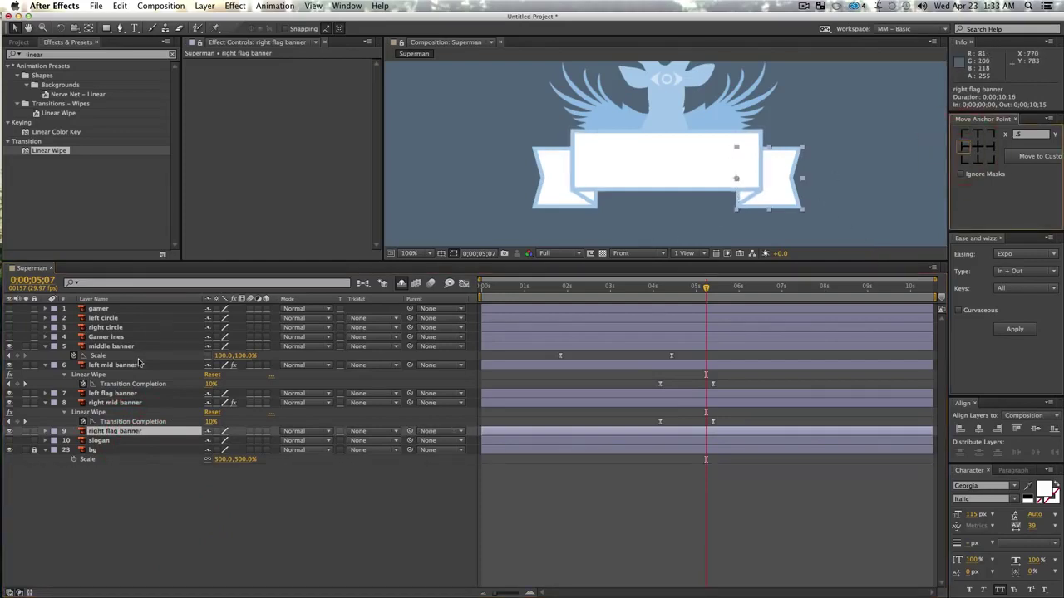
left_click(121, 394)
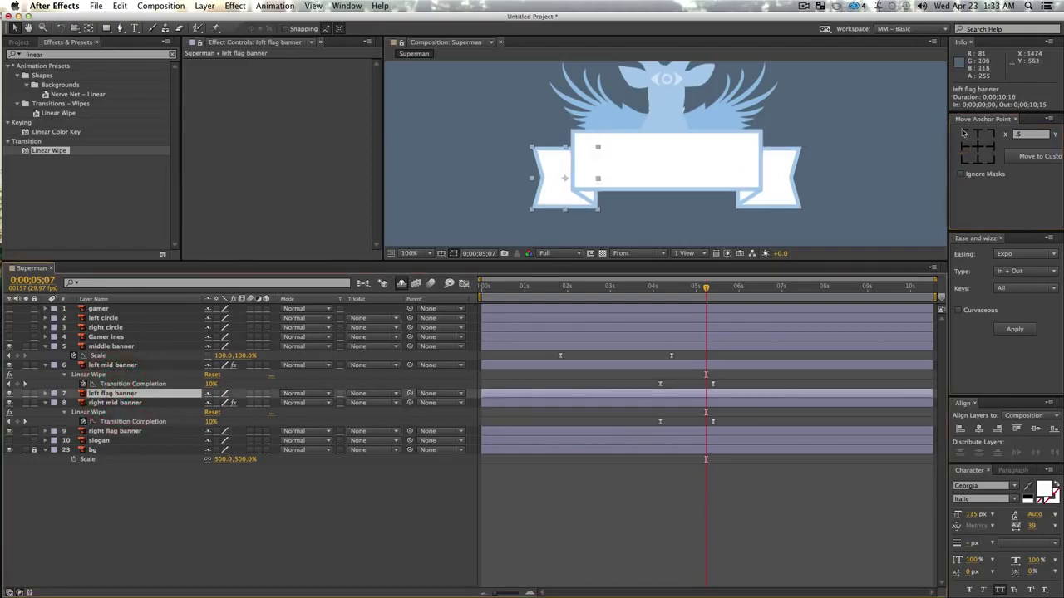
left_click(991, 147)
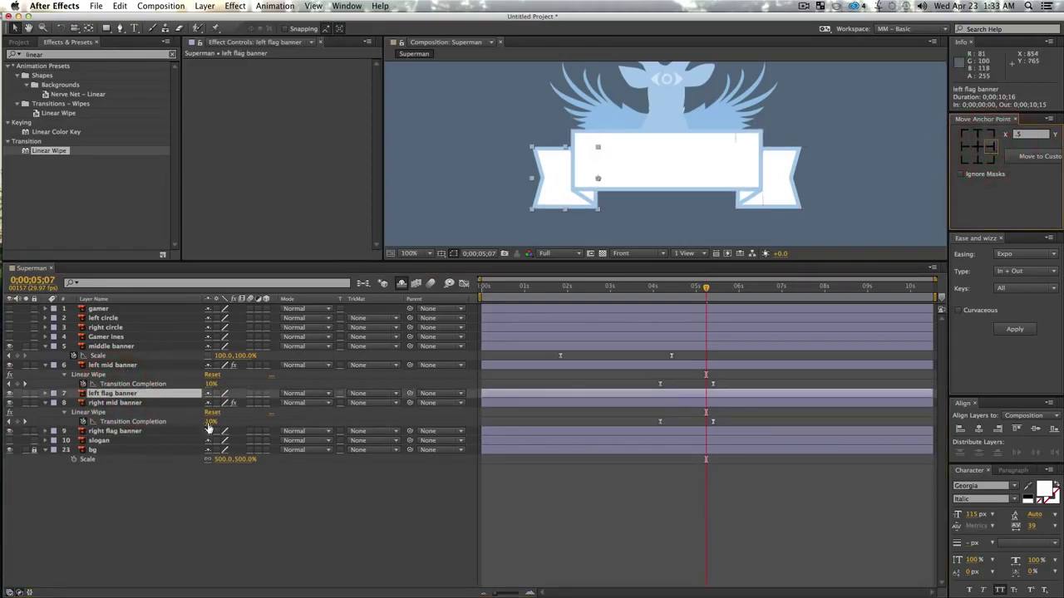
- Add 100% Scale keyframes to both flag banners and move them to about 6.5 seconds
left_click(112, 432, "super")
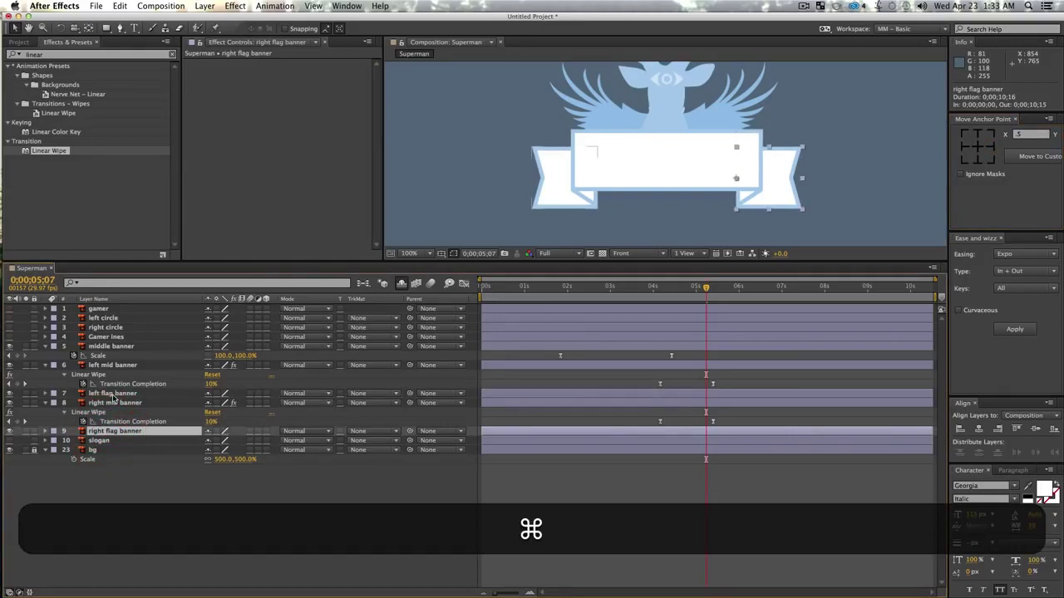
key("s")
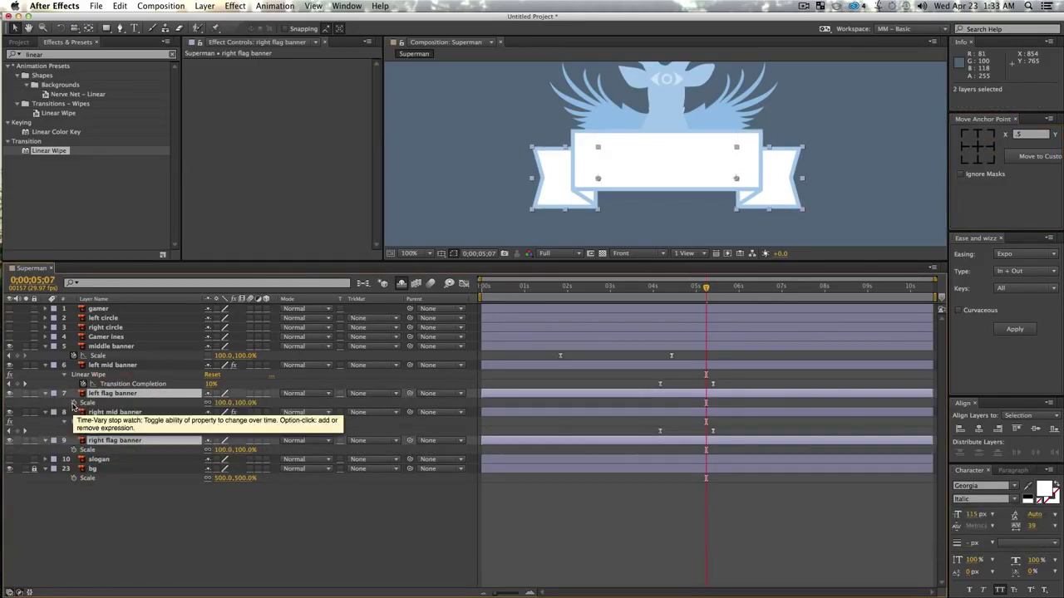
left_click(73, 402)
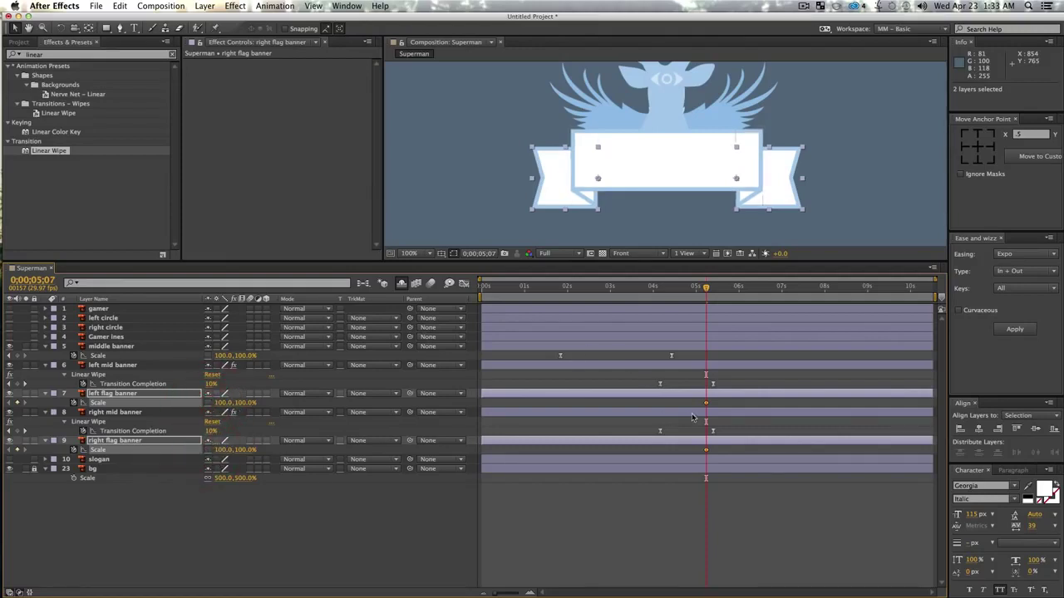
left_click_drag(730, 405, 764, 403)
left_click(179, 559)
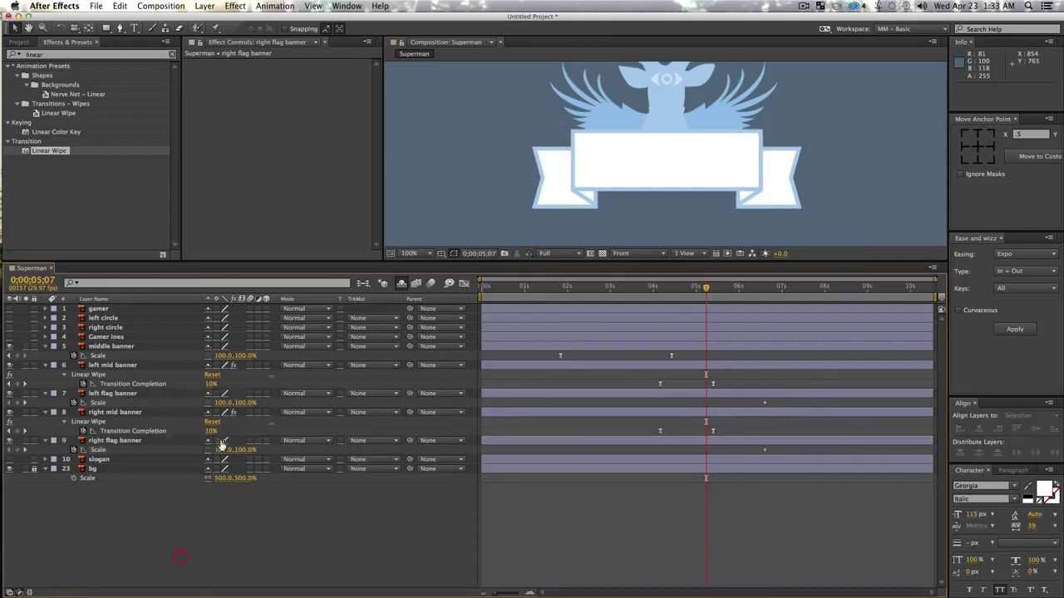
- Set the horizontal scale of left flag banner and right flag banner to 0% at 0;00;05;07
left_click_drag(221, 403, 174, 404)
type("0")
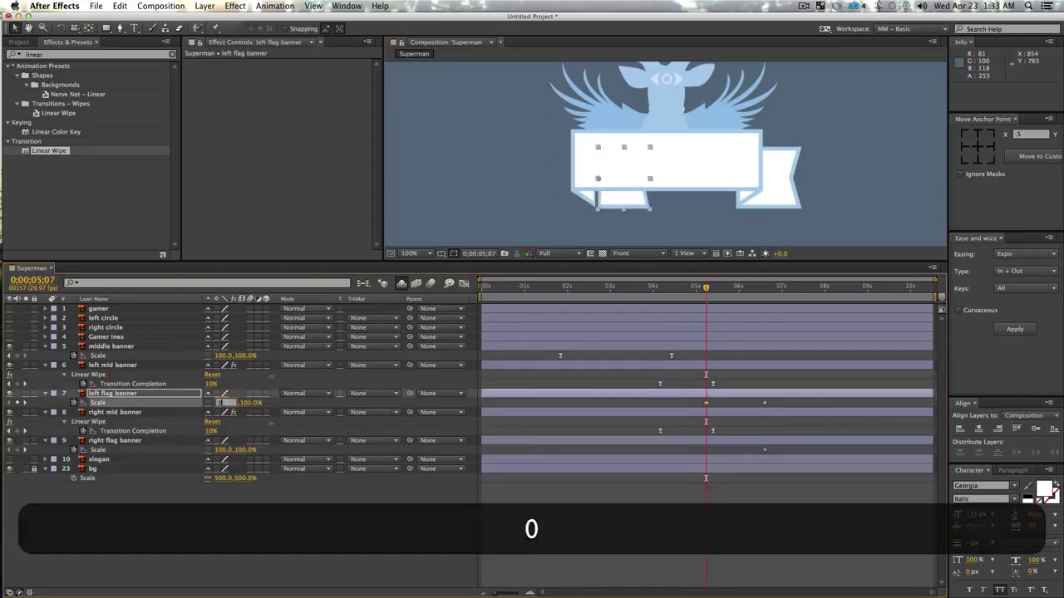
key("Return")
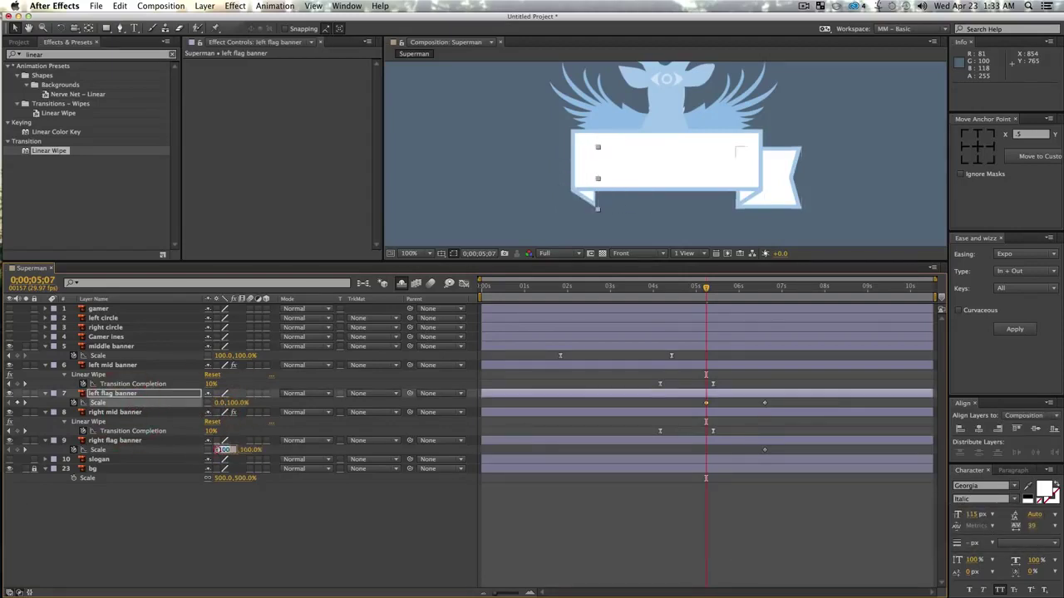
type("0")
key("Return")
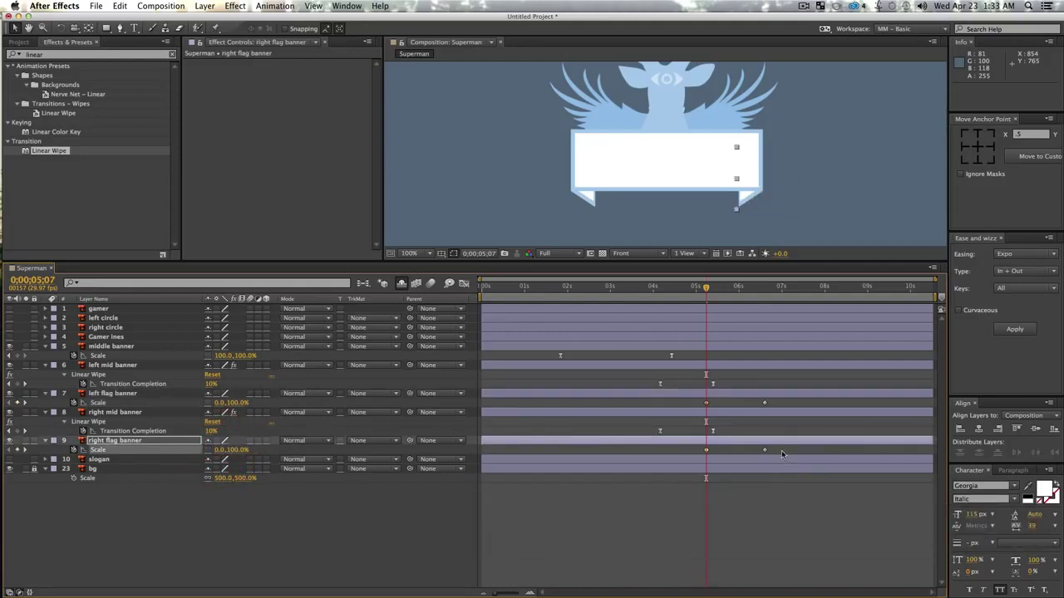
- Apply Easy Ease to the Scale keyframes of both flag banners and shape their speed graph into a steep peak near 6 seconds
left_click_drag(781, 451, 676, 455)
left_click_drag(774, 399, 687, 413)
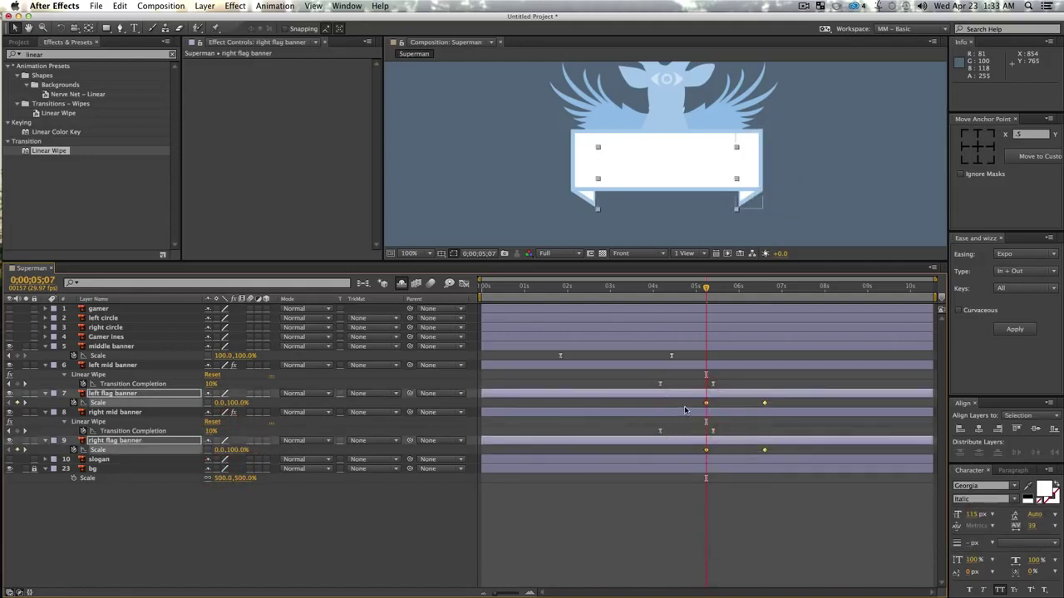
key("F9")
left_click(463, 283)
left_click_drag(660, 477, 742, 491)
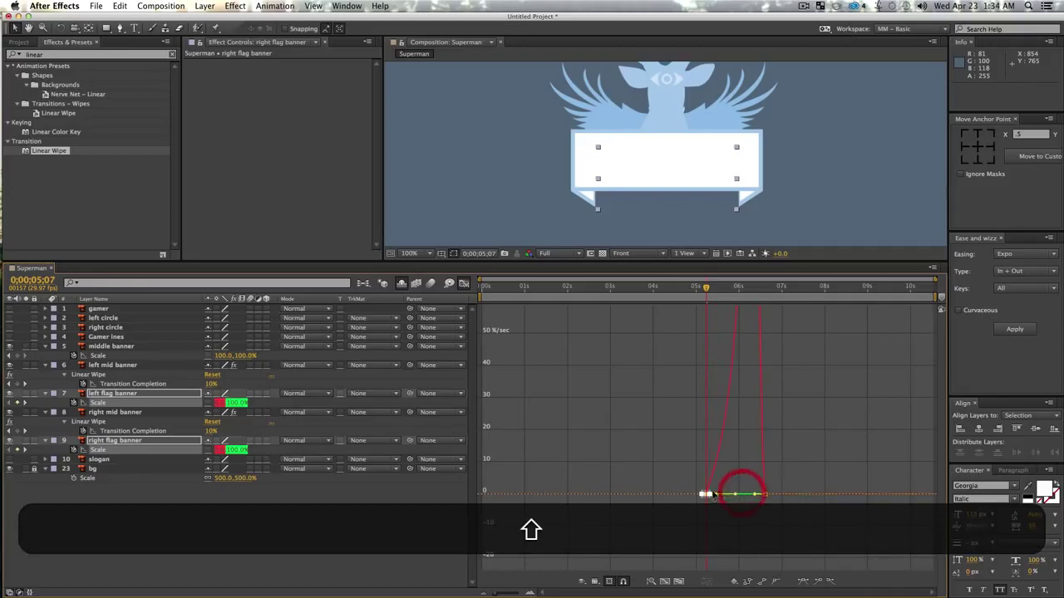
left_click(724, 493)
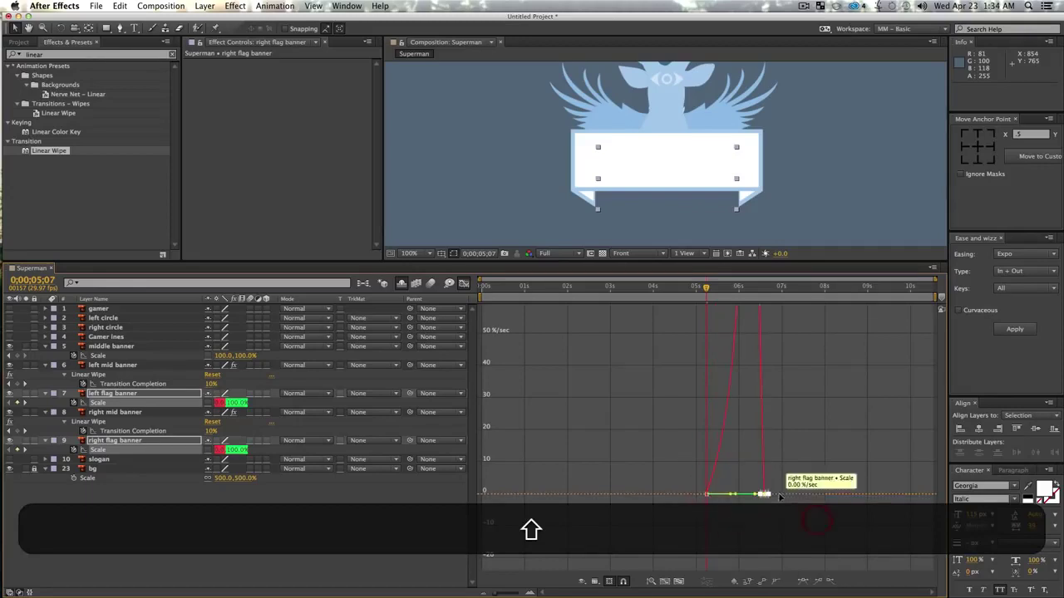
left_click_drag(755, 496, 742, 496)
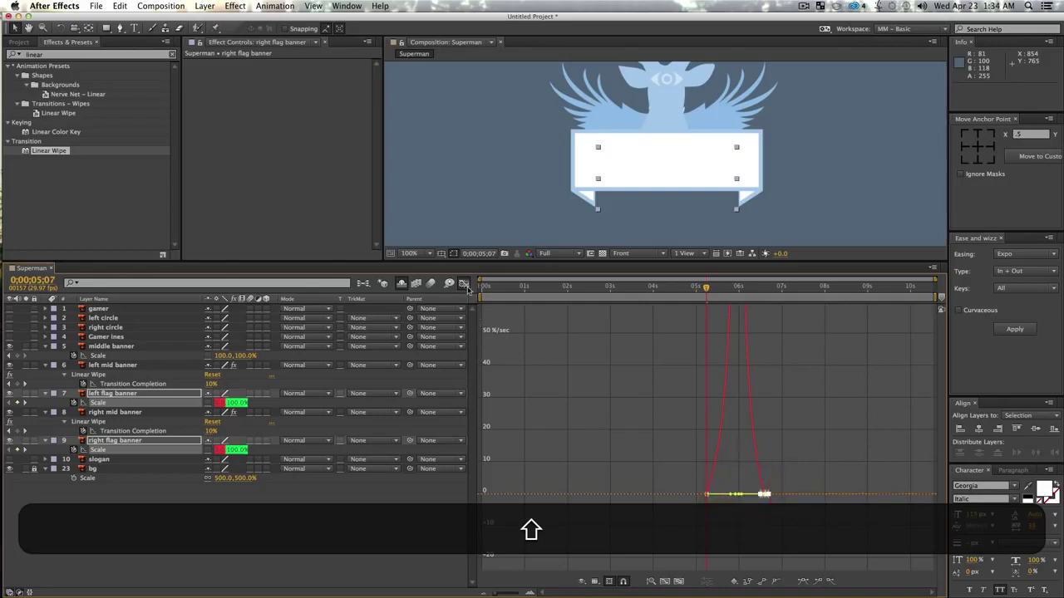
left_click(463, 283)
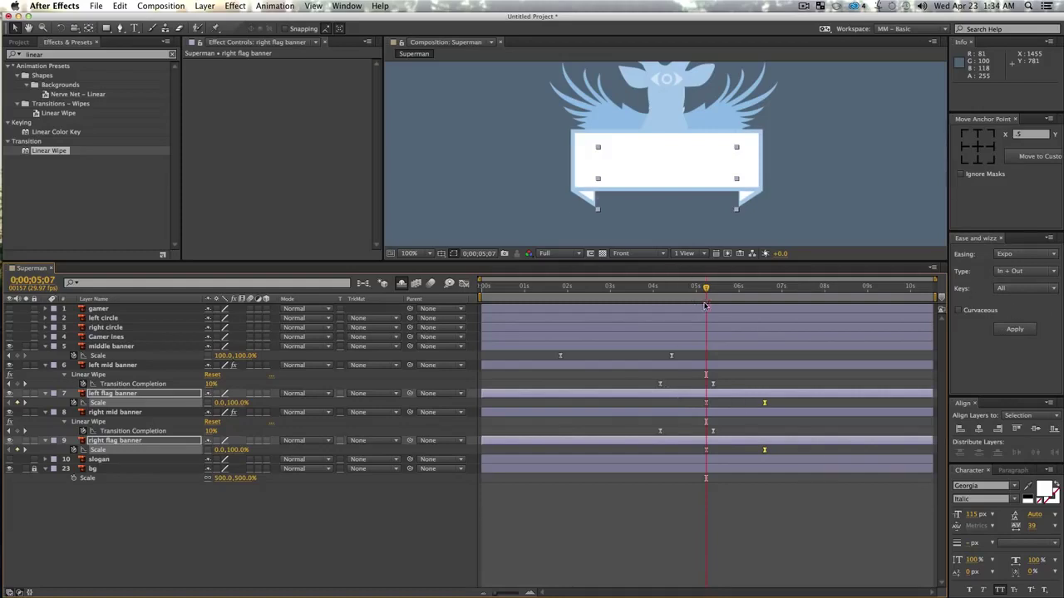
- Preview the flag banners' scale animation from 0;00;04;07 and again from 0;00;05;02
left_click_drag(706, 287, 662, 305)
key("space")
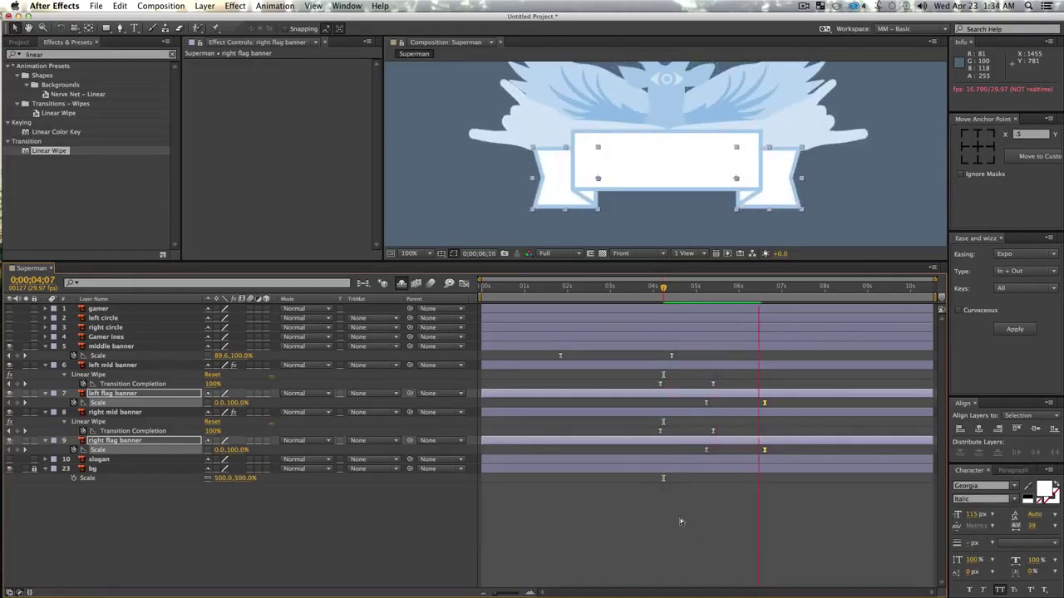
key("space")
left_click_drag(769, 286, 697, 304)
key("space")
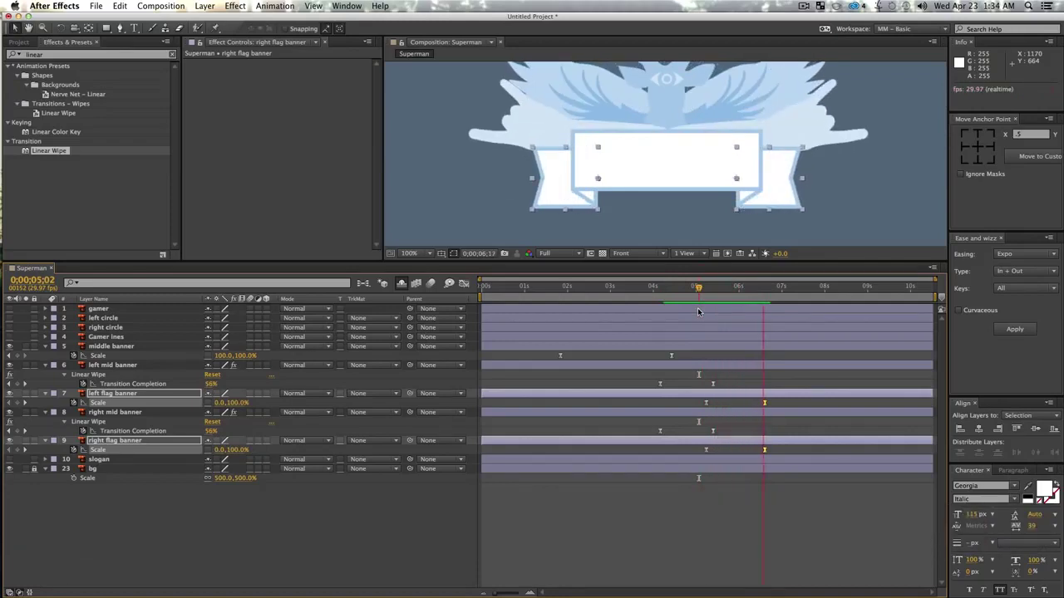
key("space")
left_click_drag(768, 291, 752, 308)
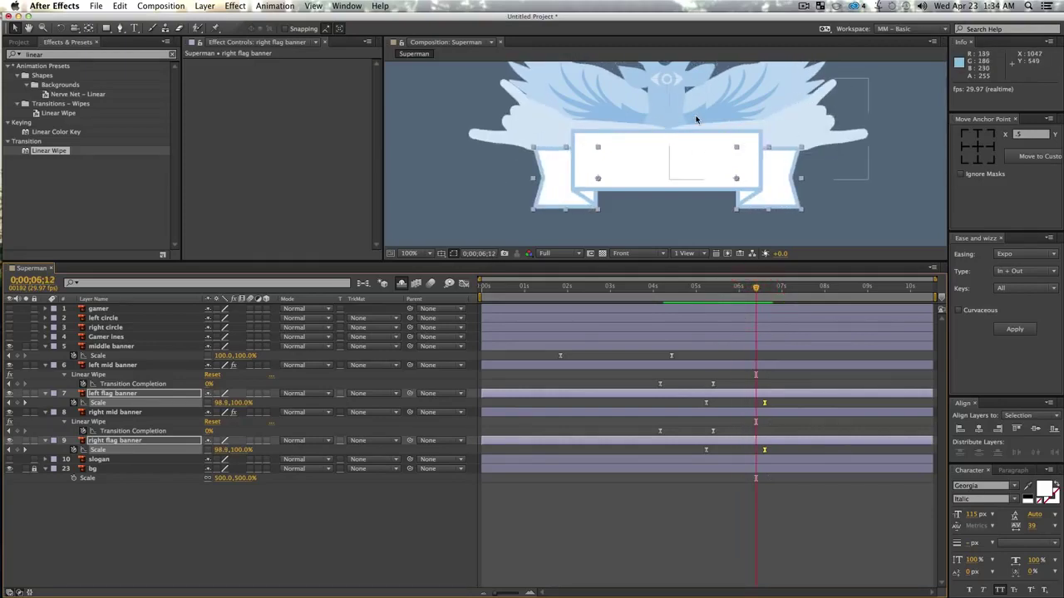
- Switch to QuickTime Player to check the reference video S42 - Champ Gamer Tag.mov, close it and return to After Effects
key("alt+z")
left_click(721, 161, "alt")
left_click_drag(703, 141, 698, 175)
key("v")
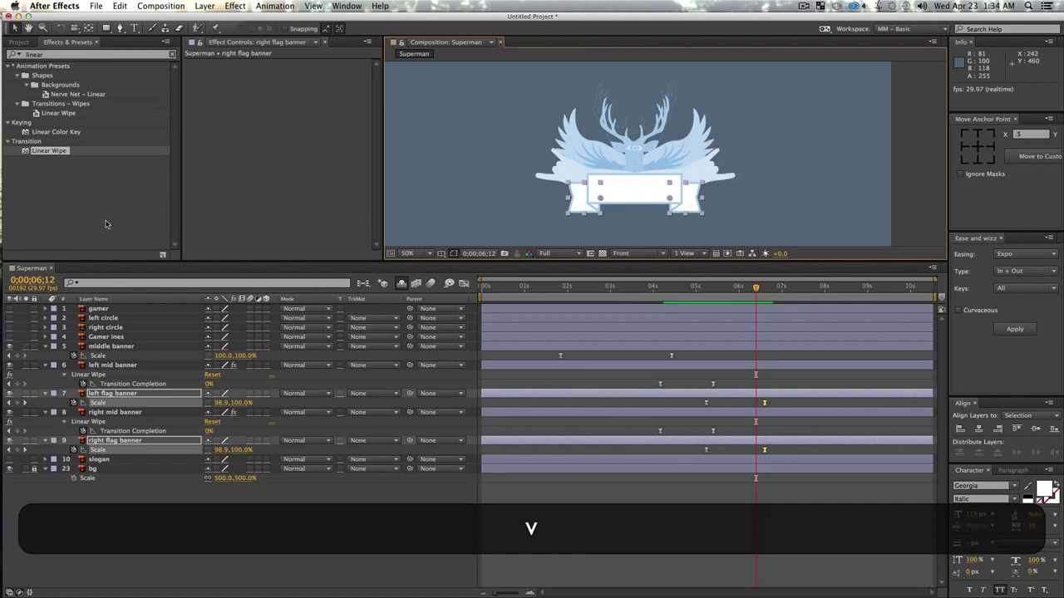
mouse_move(3, 254)
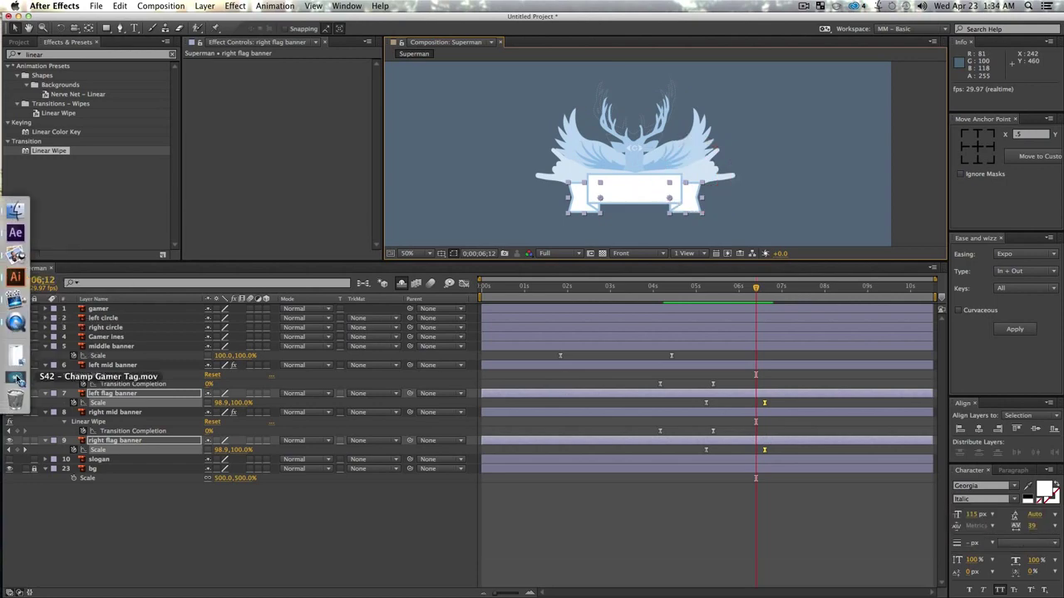
left_click(17, 379)
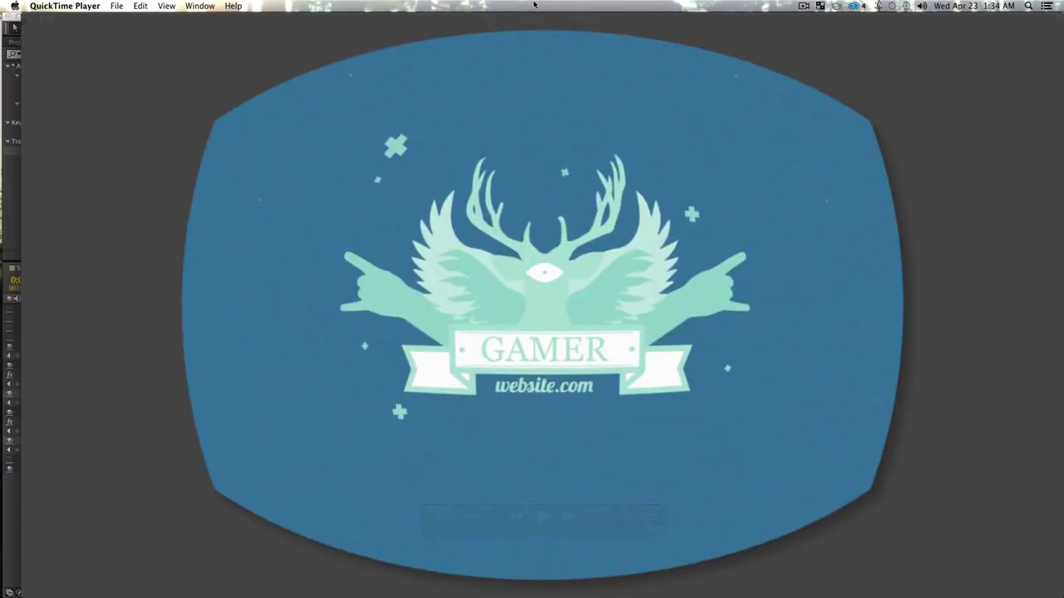
key("super+w")
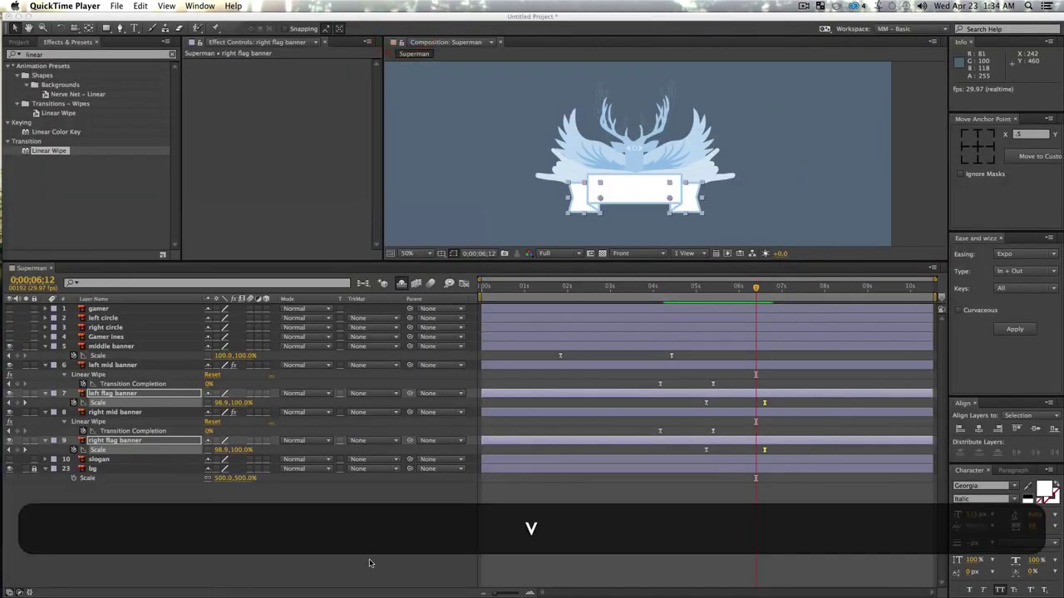
left_click(368, 563)
- Preview the whole emblem animation from 0;00;00;21
key("space")
mouse_move(670, 180)
left_mouse_down()
mouse_move(665, 164)
mouse_move(659, 174)
left_mouse_up()
key("v")
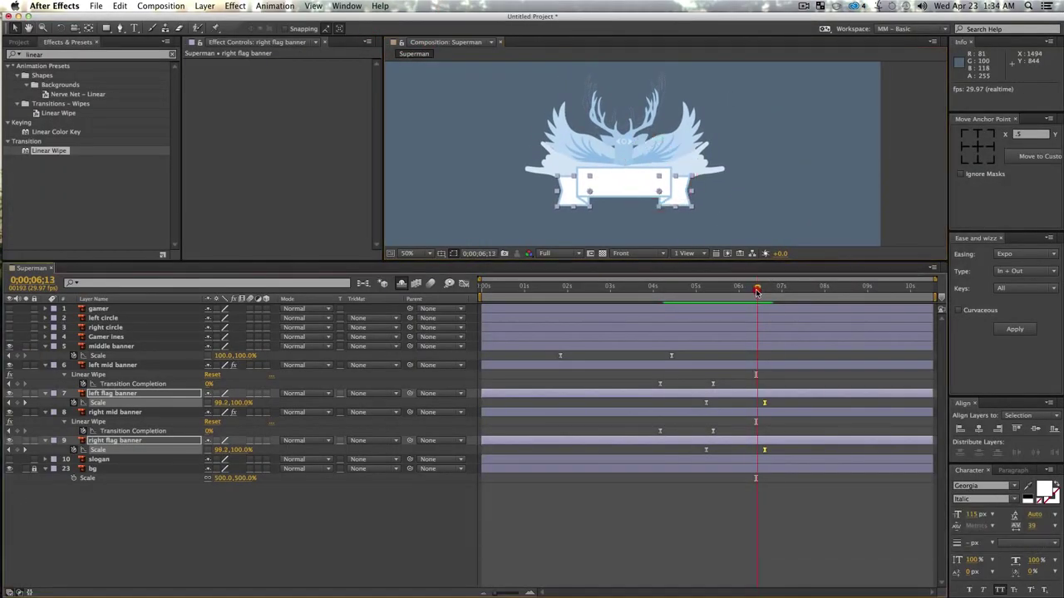
left_click_drag(754, 294, 511, 373)
key("space")
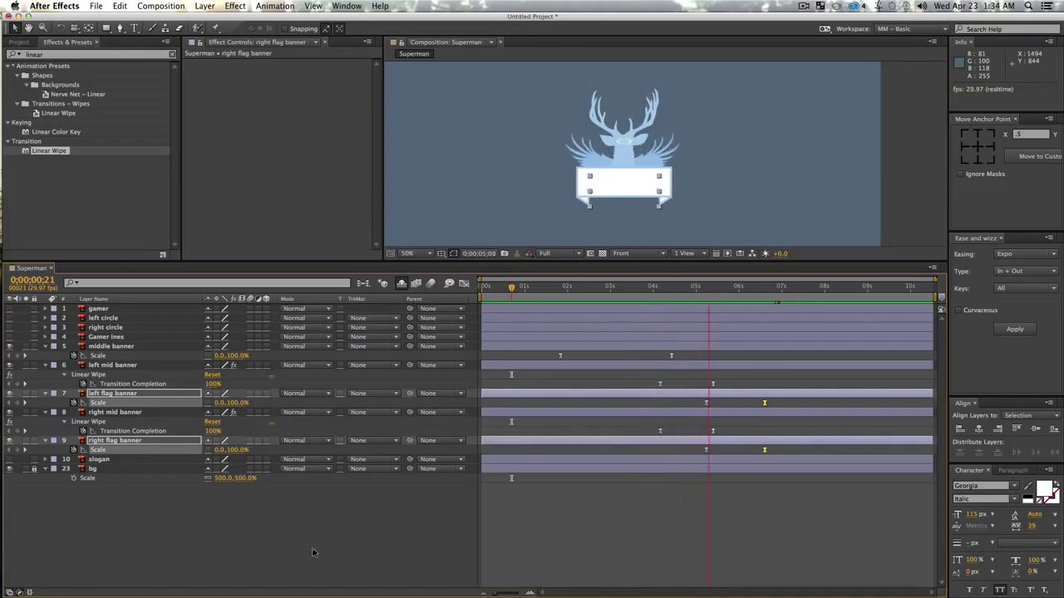
key("space")
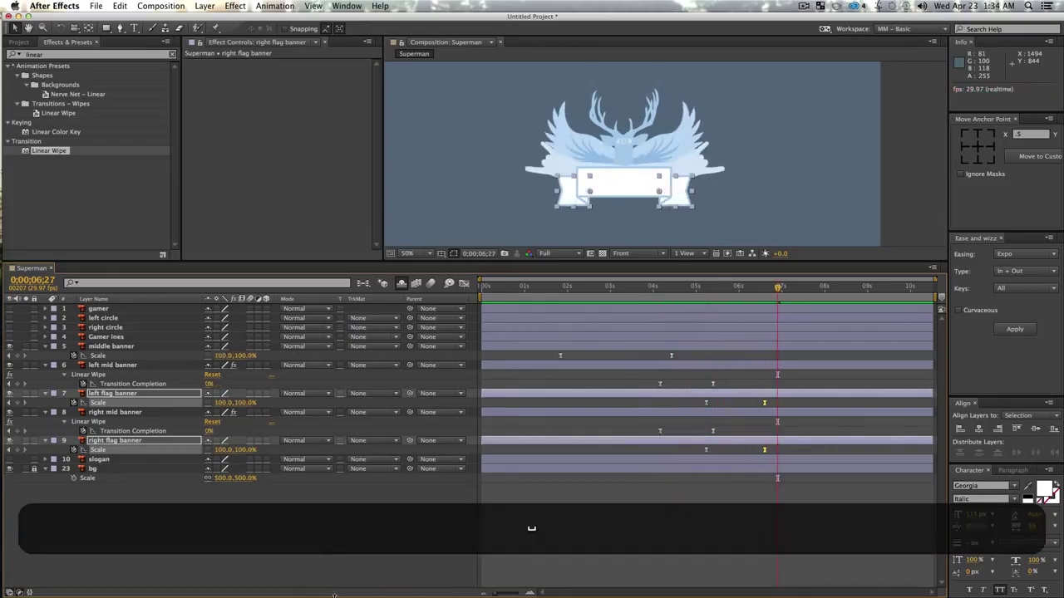
left_click(337, 554)
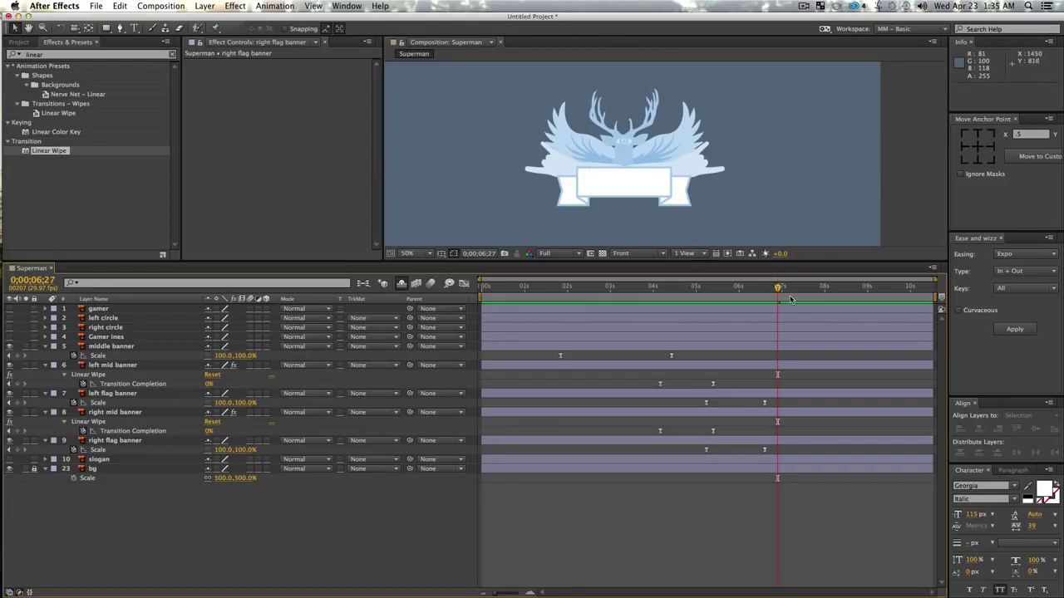
- Set the current time to 0;00;05;29 and collapse the keyframed properties of all the banner layers
left_click_drag(779, 288, 736, 304)
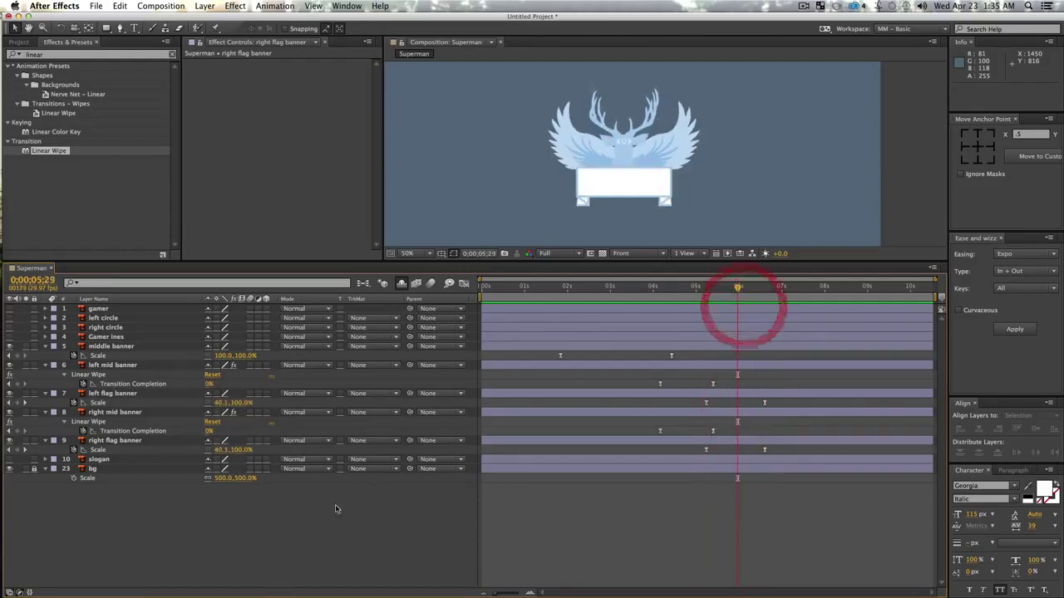
key("super+a")
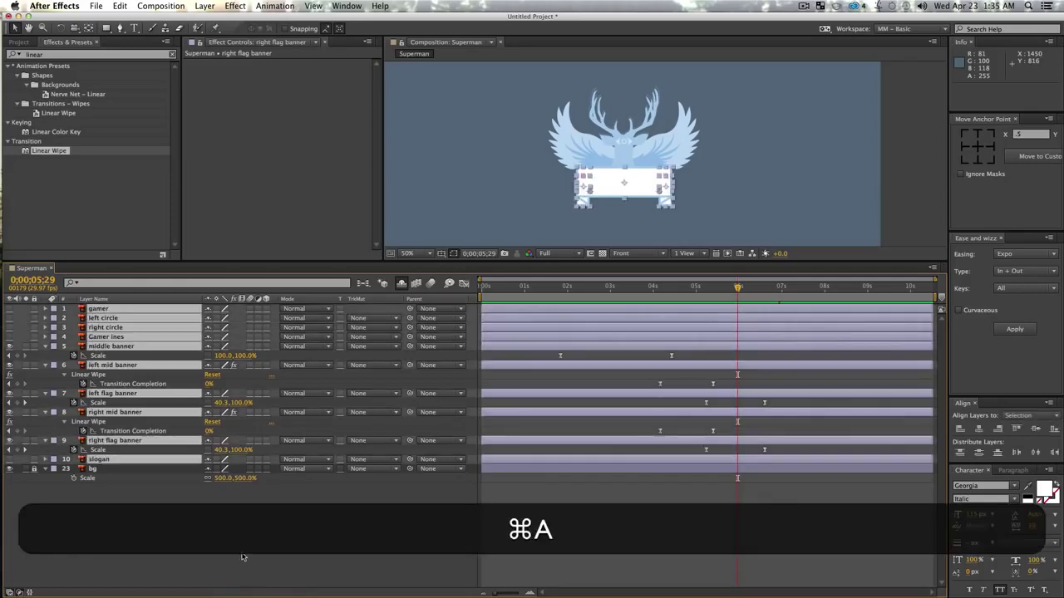
key("u")
left_click(279, 565)
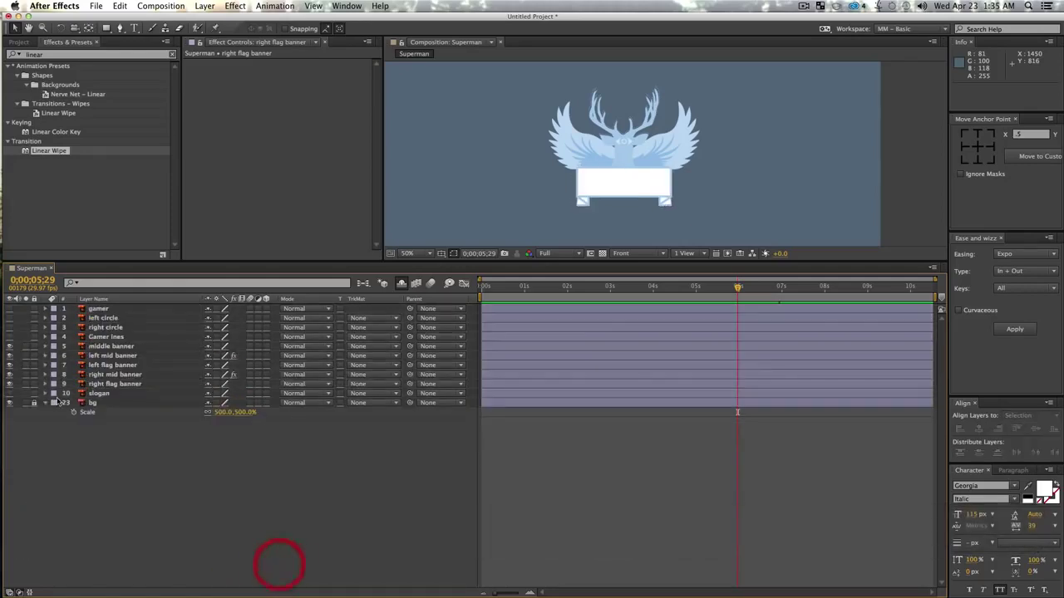
- Turn on the visibility of the slogan layer and apply the Linear Wipe effect to it
left_click(101, 396)
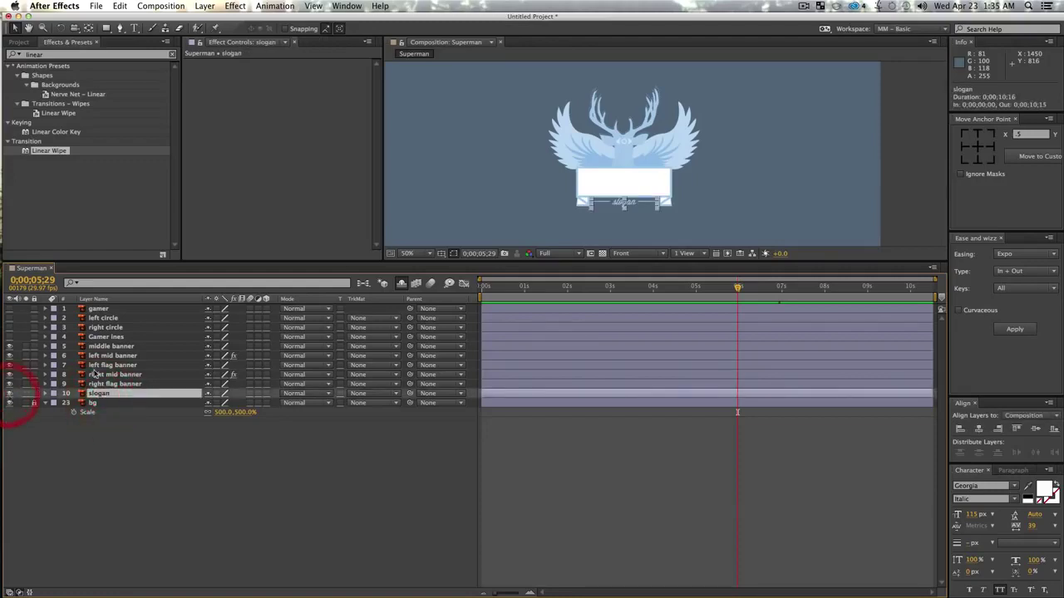
key("z")
left_click(601, 195)
left_click(625, 207)
key("space")
left_click_drag(792, 133, 694, 221)
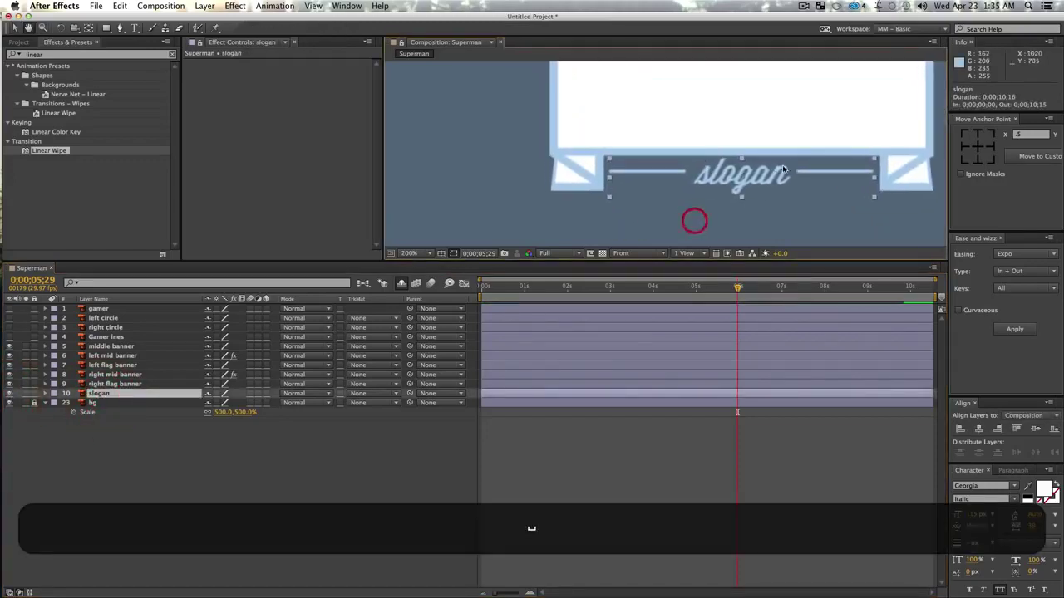
key("v")
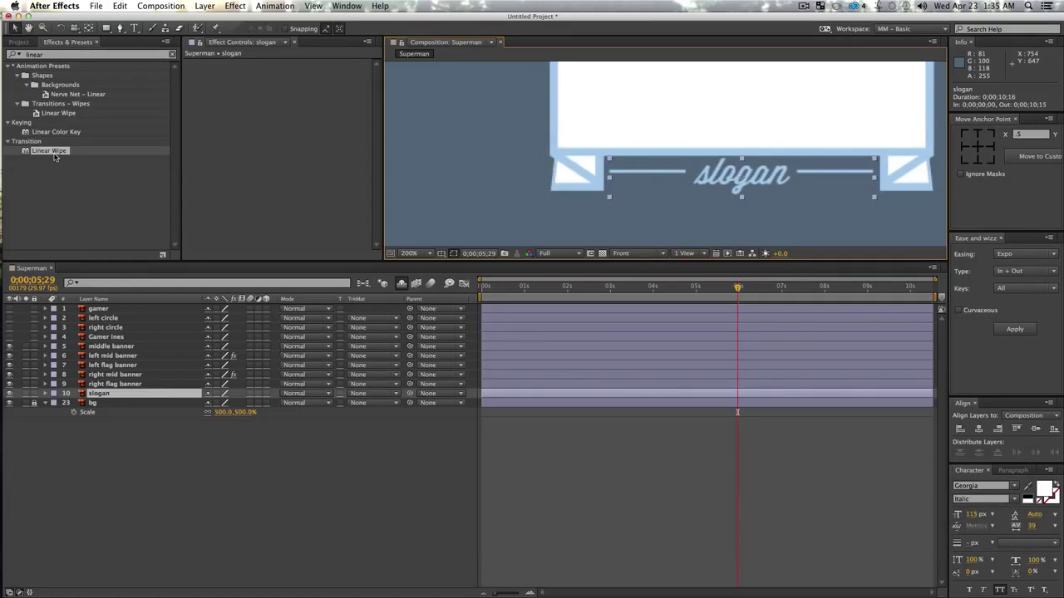
left_click_drag(55, 156, 106, 398)
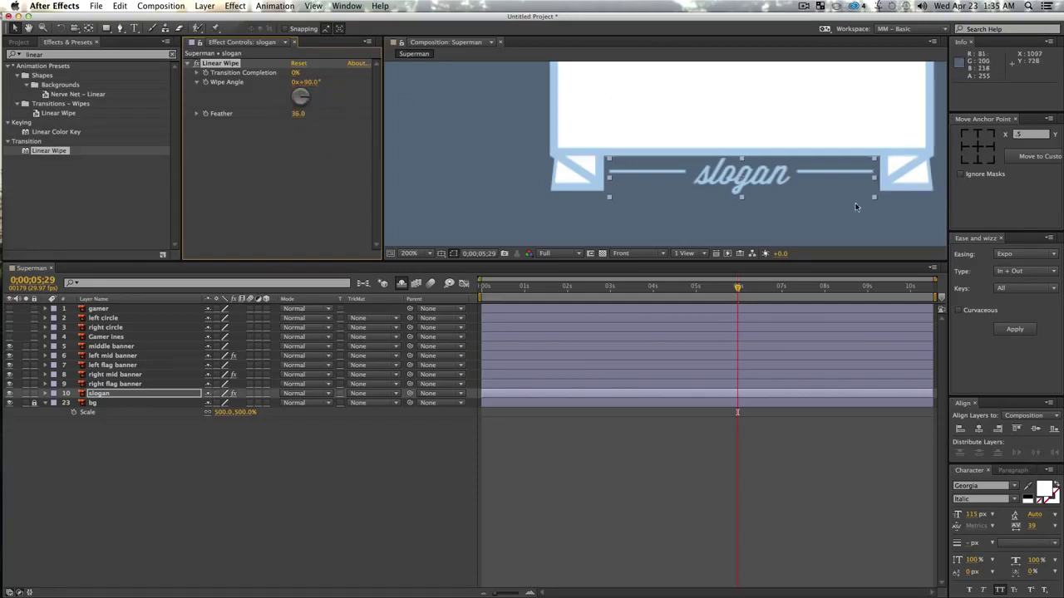
- Add a 0% Transition Completion keyframe to slogan's Linear Wipe at 0;00;05;12 and reveal it in the timeline
key("space")
left_click_drag(780, 202, 727, 220)
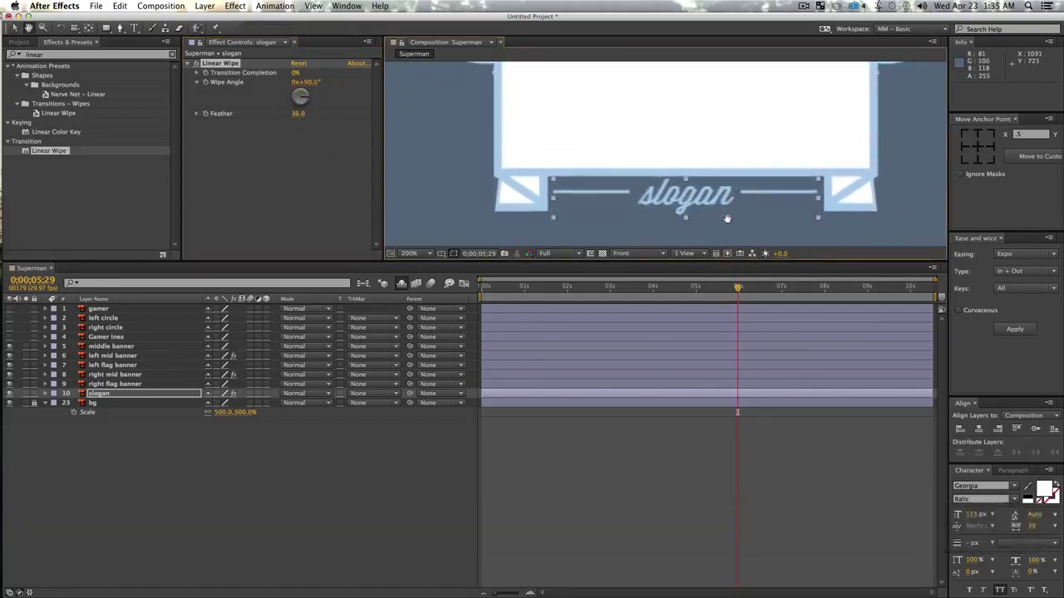
key("z")
left_click(725, 193, "alt")
scroll(726, 199, "up", 3)
key("v")
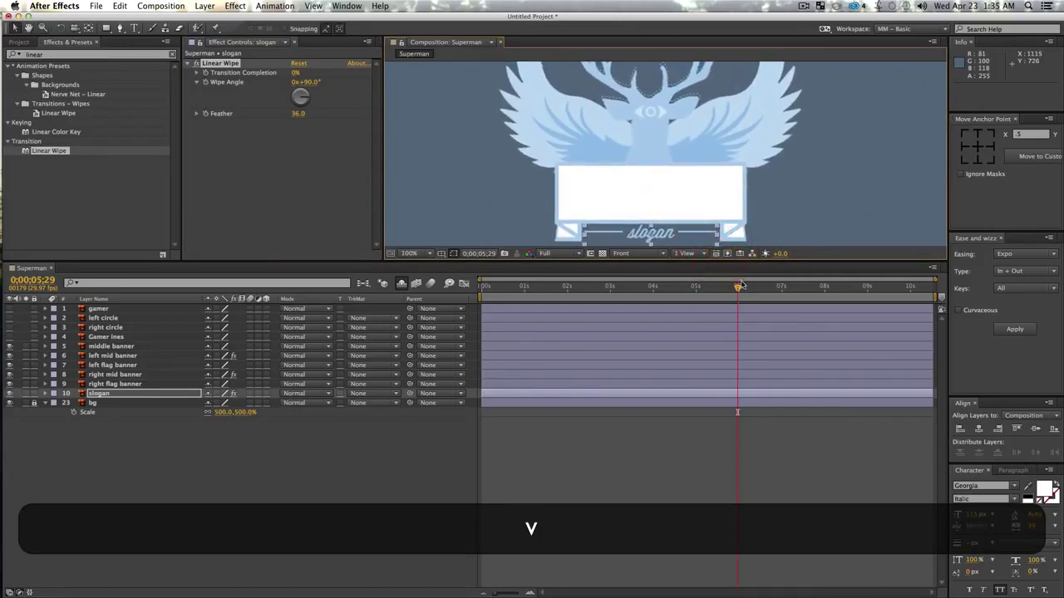
left_click(736, 289)
left_click_drag(736, 289, 714, 297)
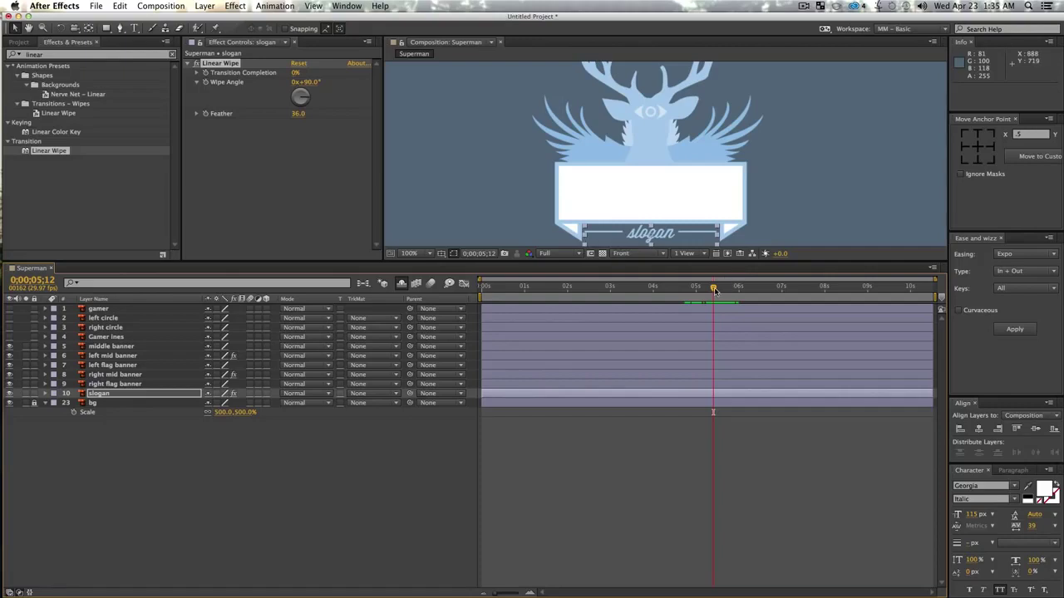
left_click(206, 73)
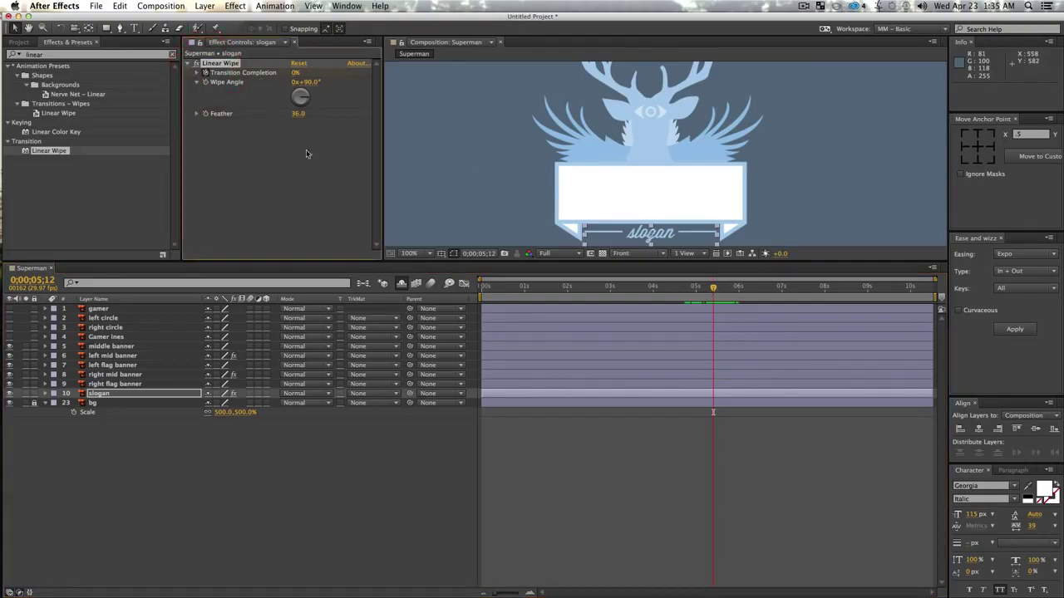
left_click(110, 394)
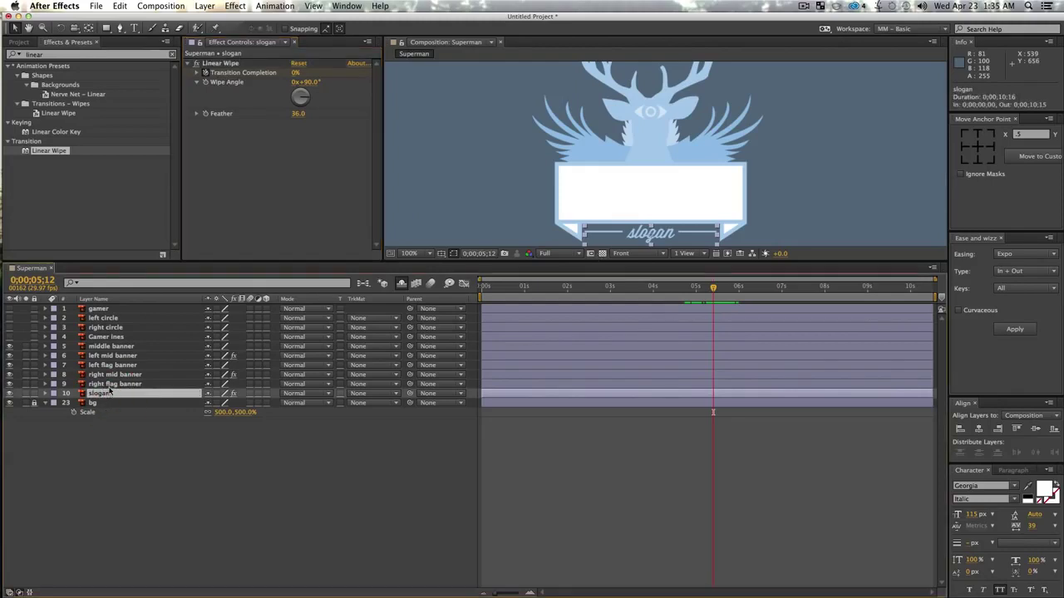
key("u")
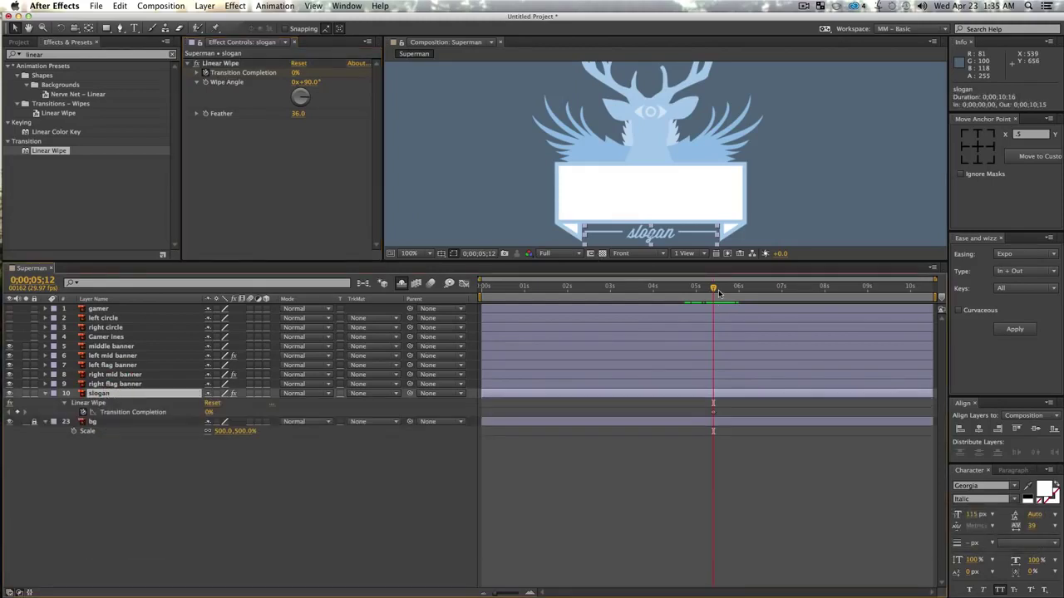
- Set slogan's Transition Completion to 100% at 0;00;04;15 and its Wipe Angle to -90°
left_click_drag(712, 289, 674, 298)
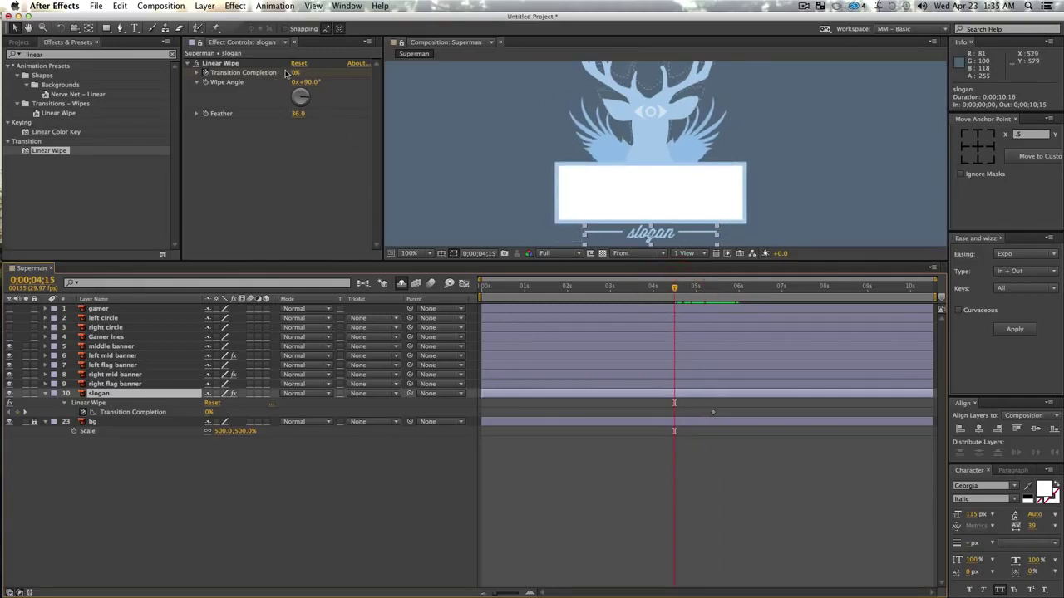
left_click_drag(293, 76, 305, 73)
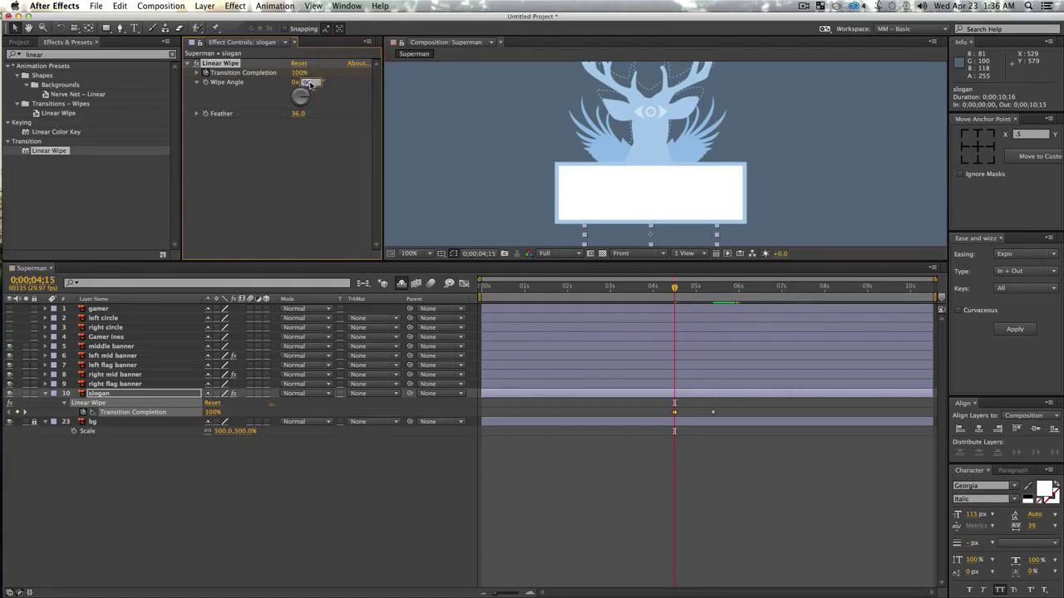
key("Left")
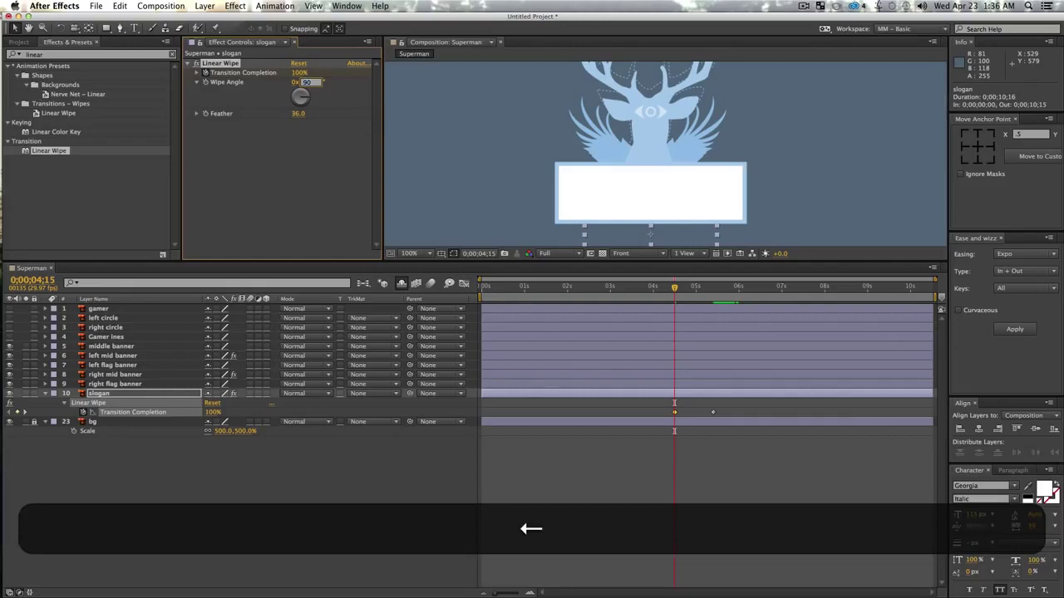
type("-")
key("Return")
- Preview the slogan's wipe from 0;00;04;15
left_click(339, 593)
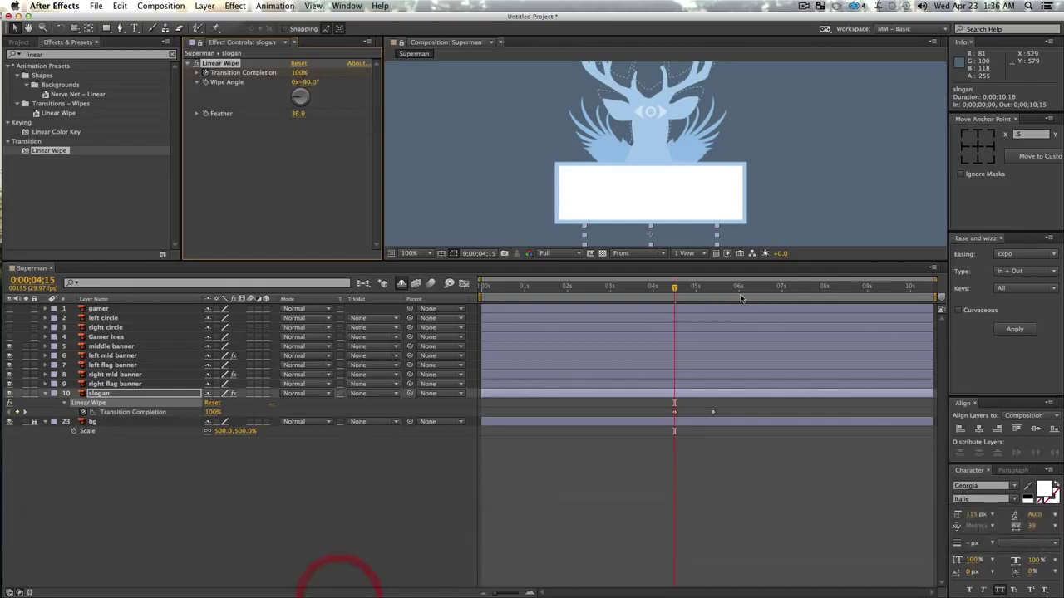
key("space")
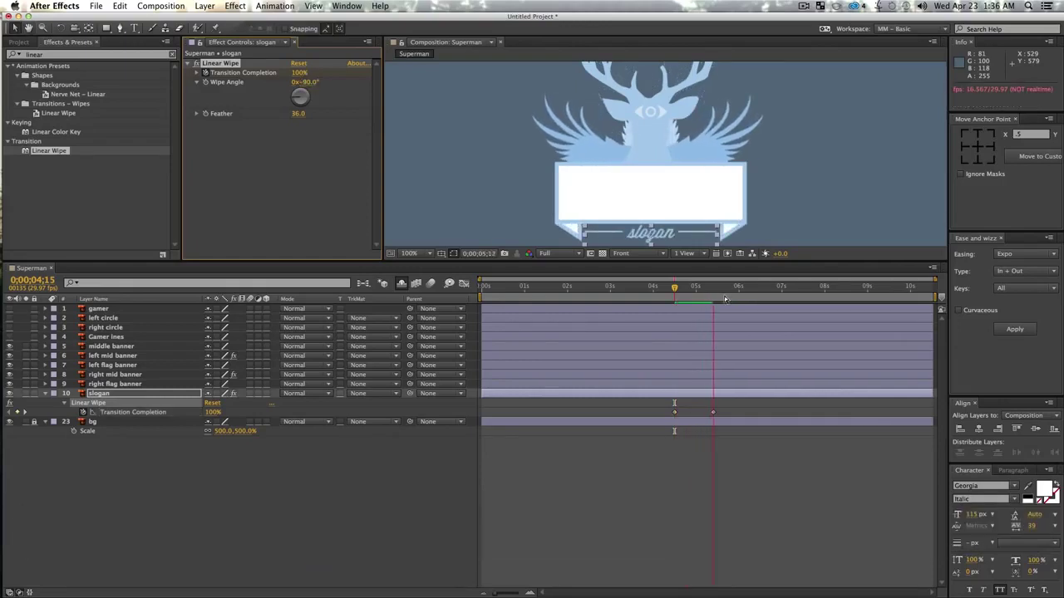
key("space")
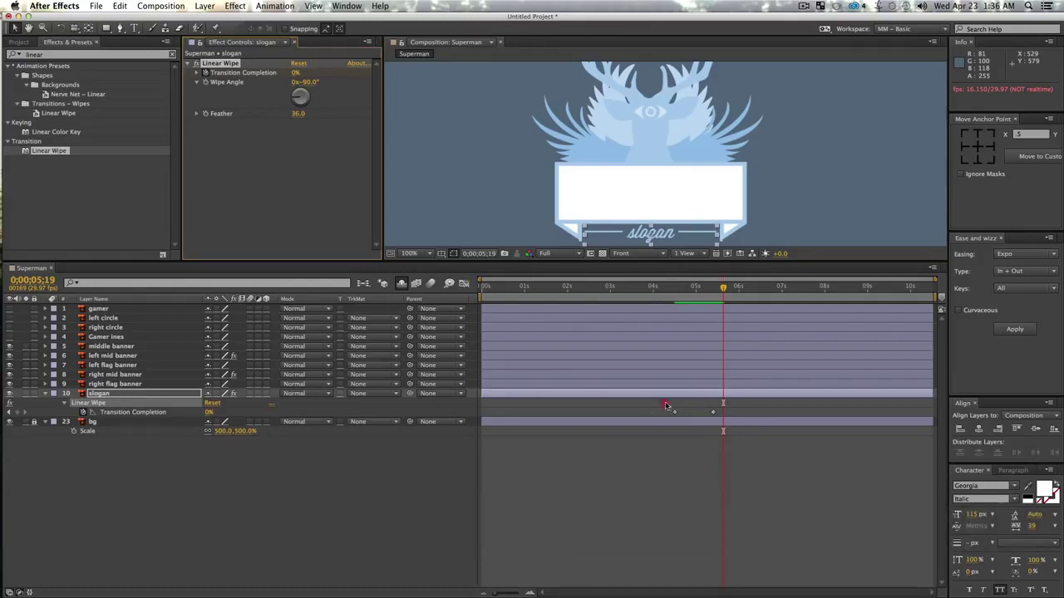
- Easy Ease slogan's two Transition Completion keyframes and lengthen their ease handles in the speed graph
left_click_drag(666, 405, 737, 410)
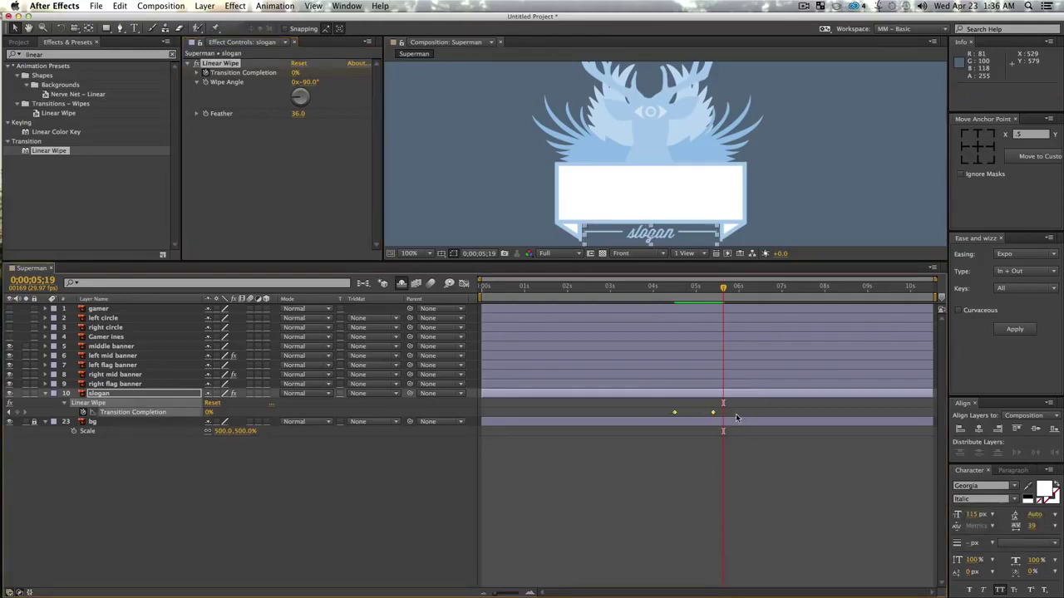
key("F9")
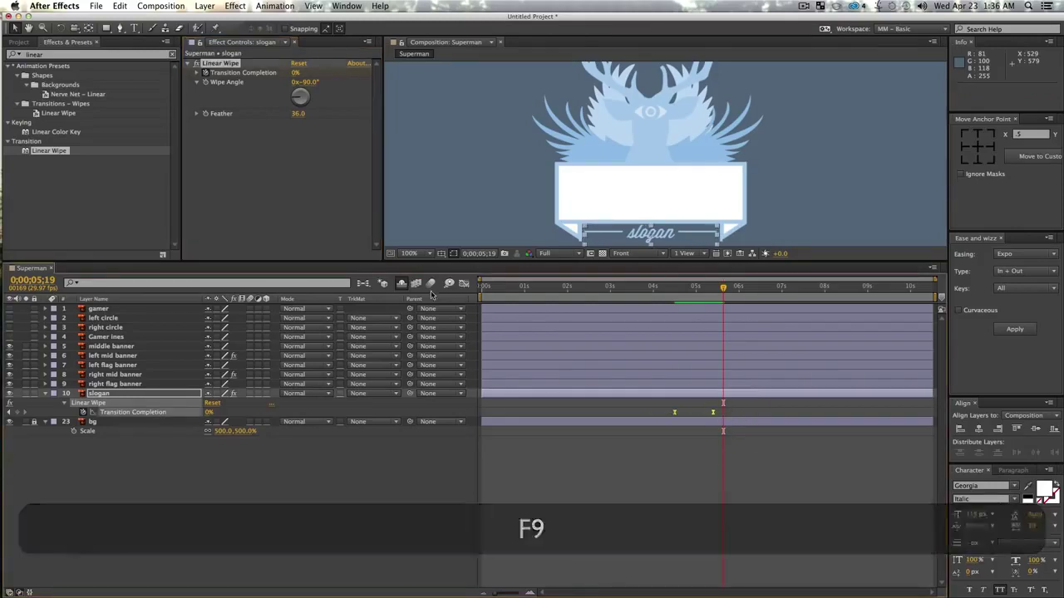
left_click(464, 283)
left_click_drag(698, 506, 711, 496)
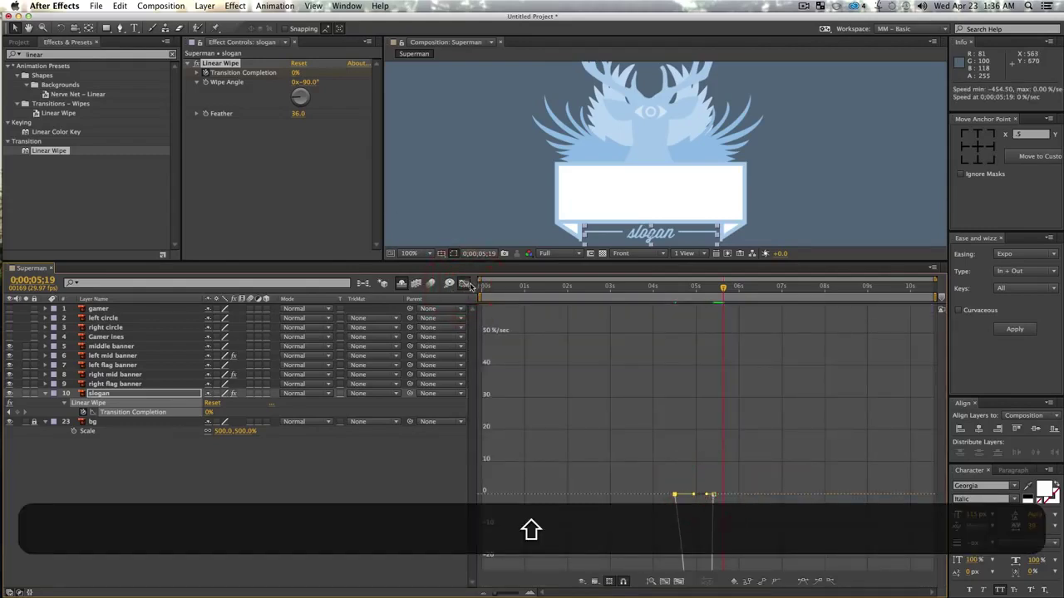
left_click(464, 283)
- Preview the eased slogan wipe from 0;00;03;26 and view the whole emblem at 50%
left_click(683, 289)
left_click_drag(666, 290, 648, 296)
key("space")
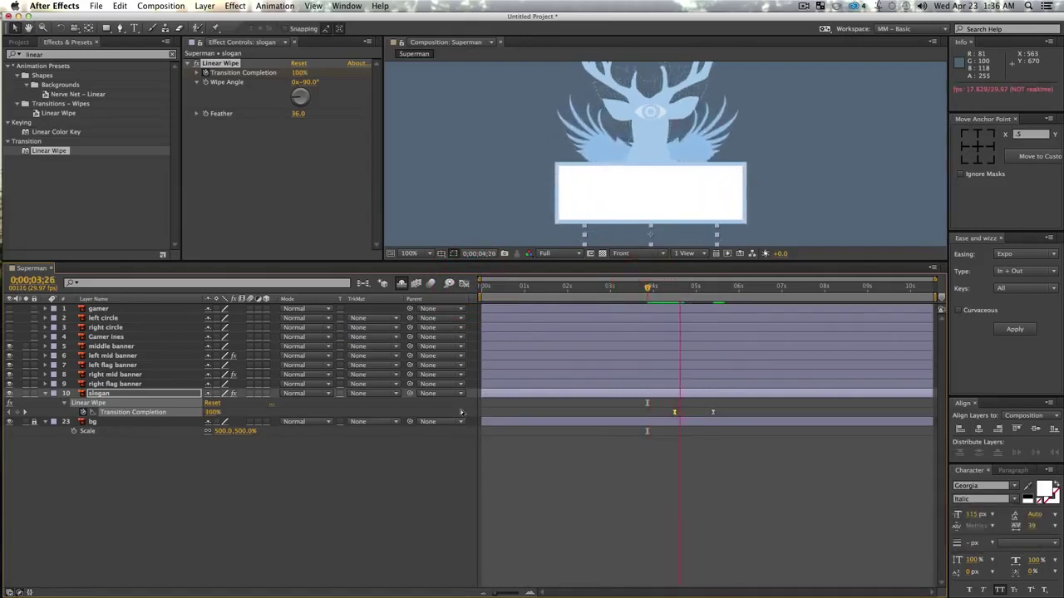
key("space")
left_click(369, 509)
key("z")
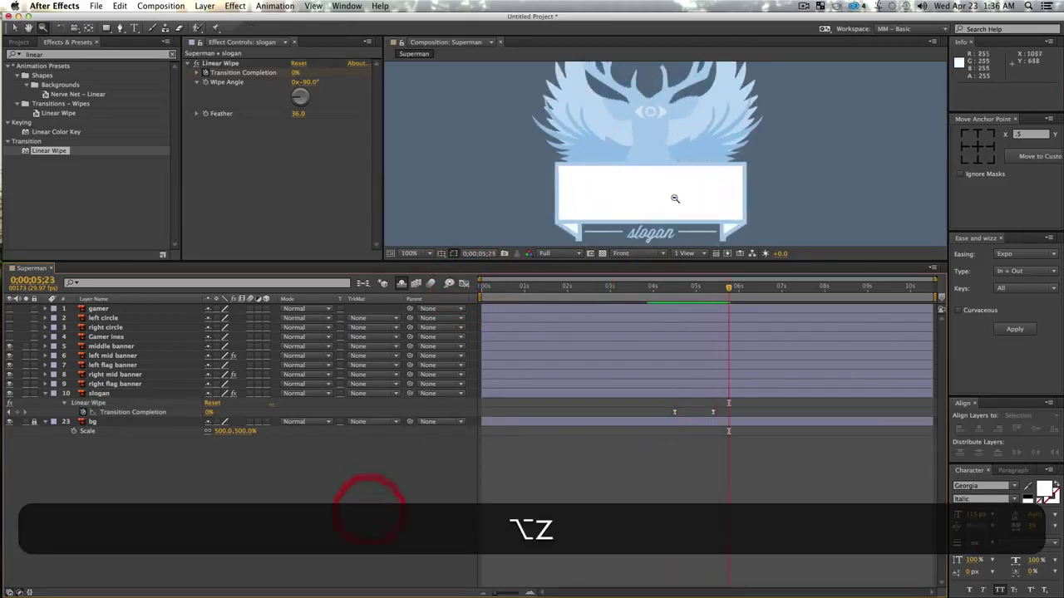
left_click(672, 197, "alt")
left_click(681, 177, "alt")
key("v")
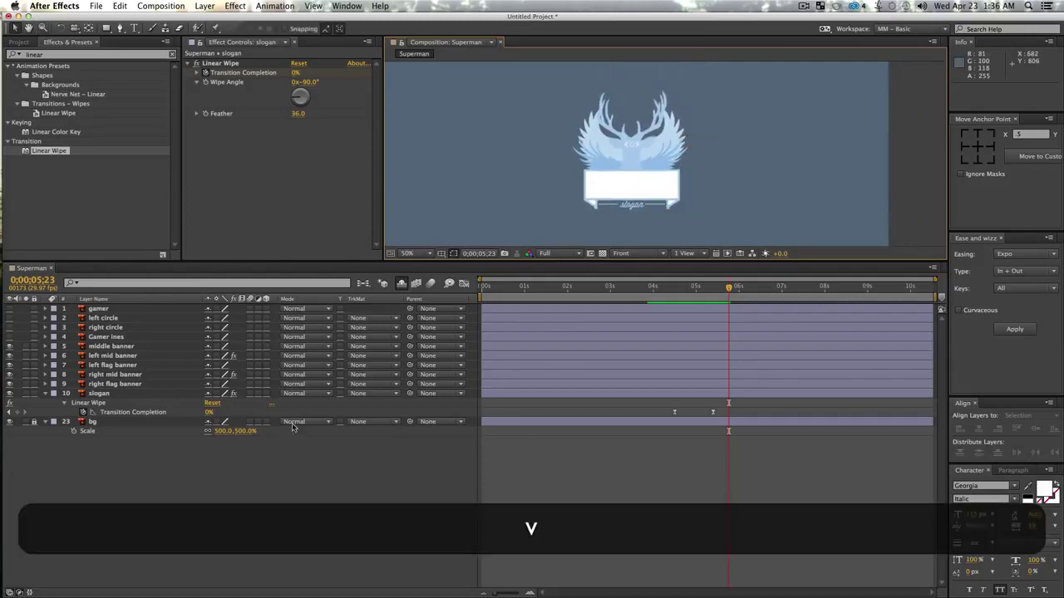
- Save the project to the Desktop as Superman Wolf Momma
key("super+s")
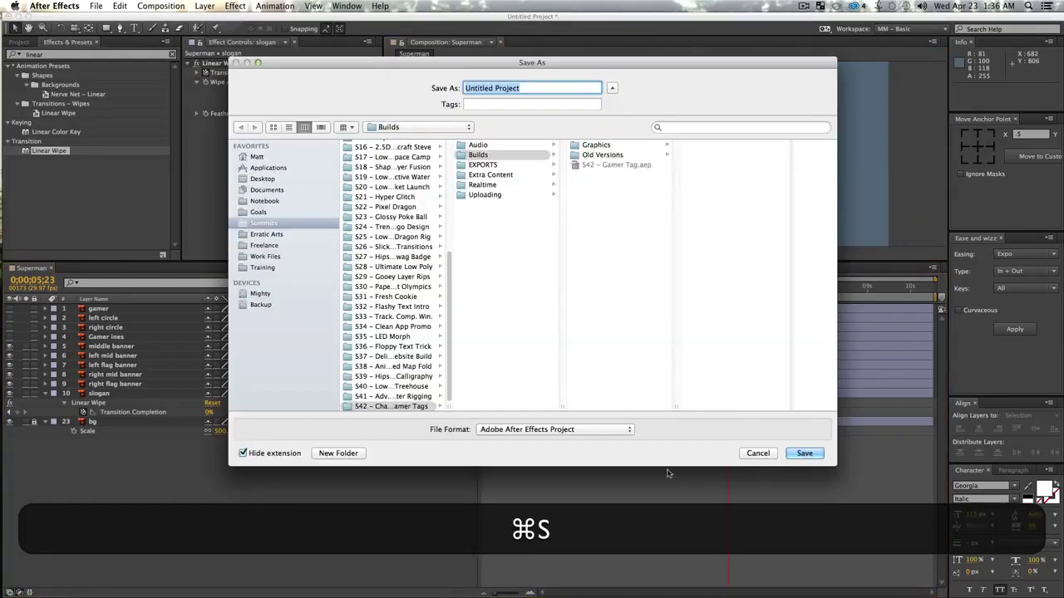
key("super+d")
key("super+shift+d")
type("S")
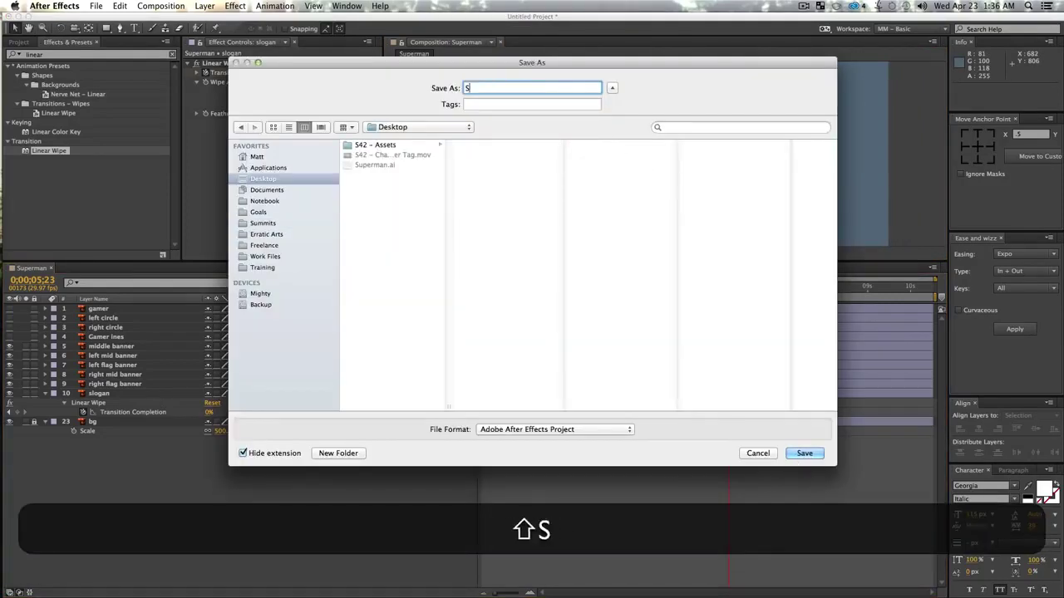
type("uperman Wolf Momma")
key("Return")
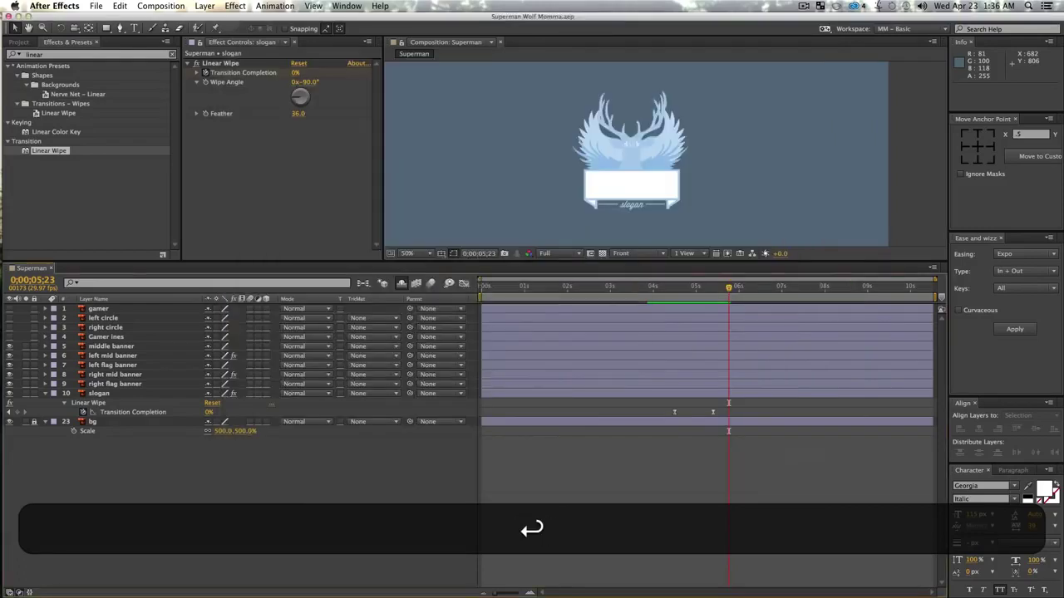
- Mark the layers from middle banner through slogan as shy so they are hidden from the timeline
left_click_drag(705, 297, 750, 330)
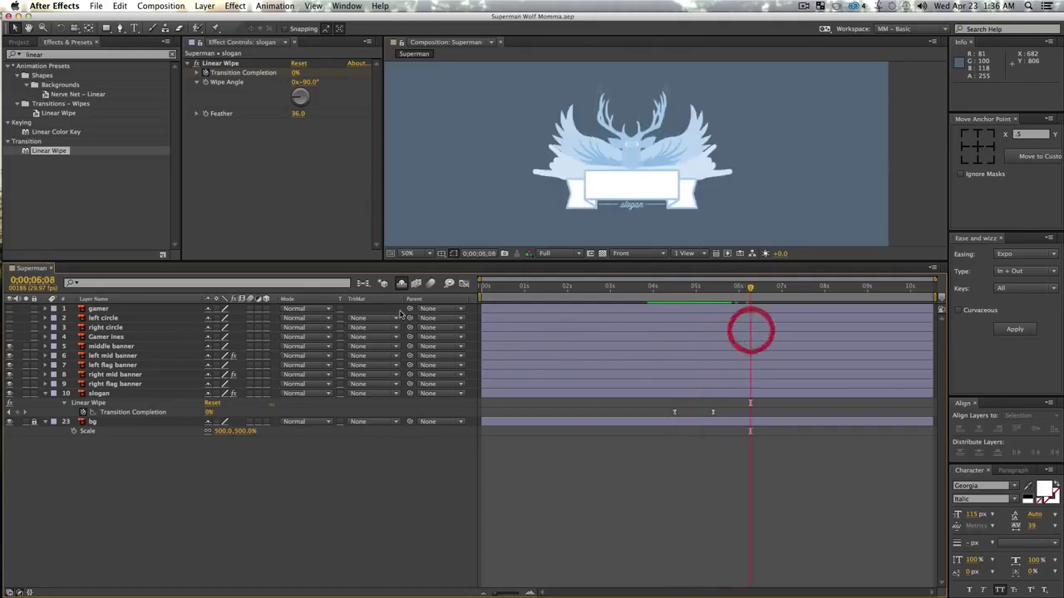
left_click(121, 346)
left_click(96, 392, "shift")
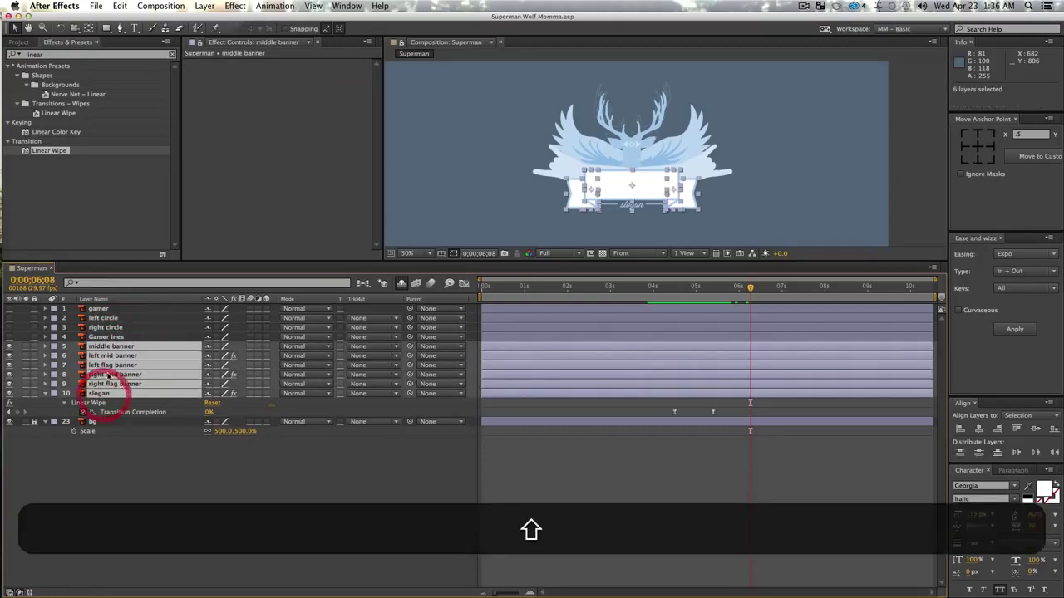
left_click(208, 356)
left_click(208, 457)
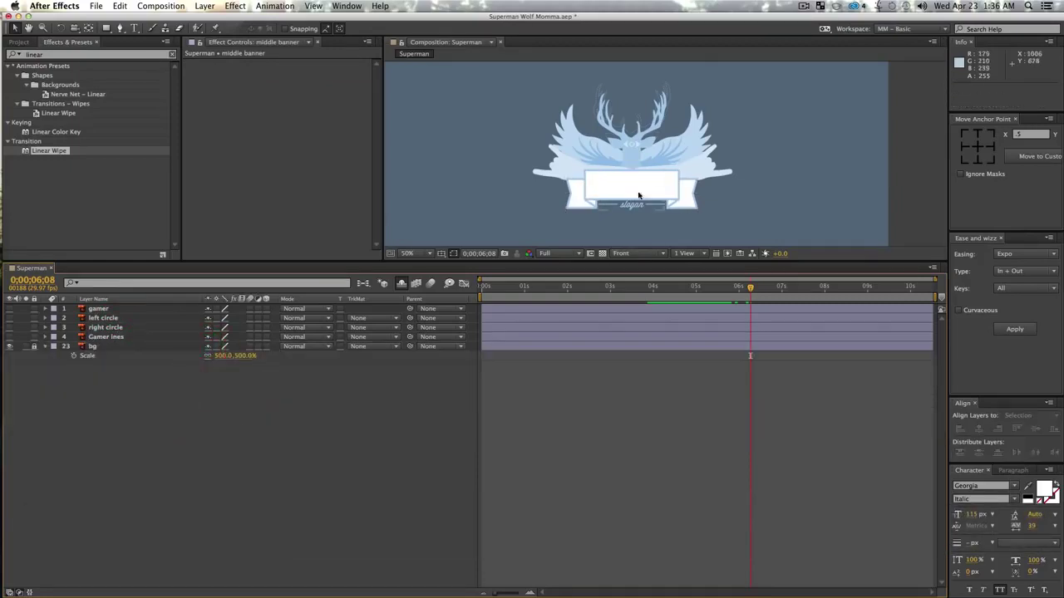
- Turn on the visibility of the Gamer ines layer and add a 100% Scale keyframe at 0;00;06;08
key("z")
left_click(641, 161)
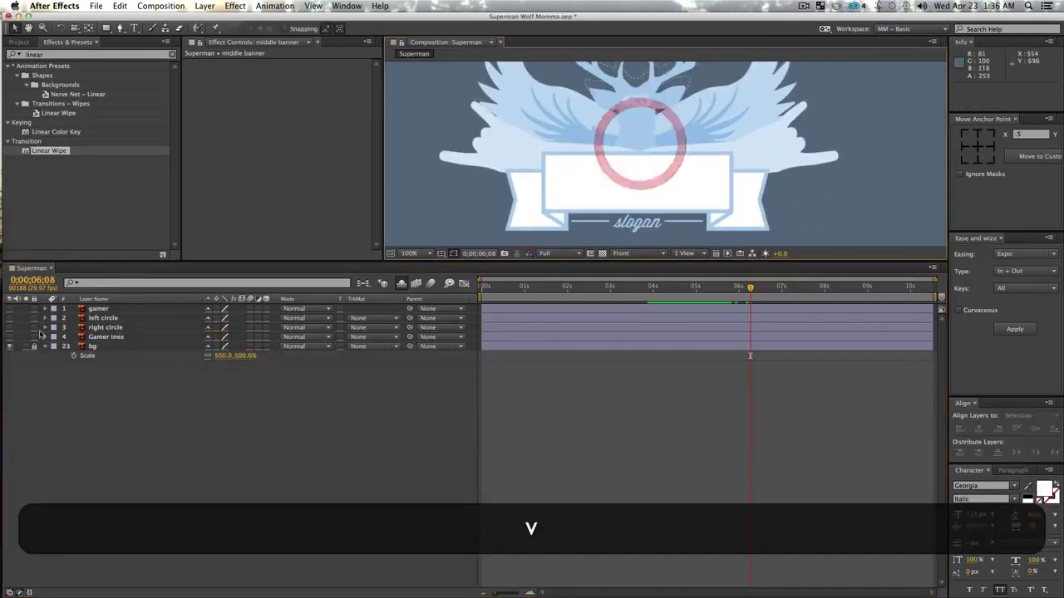
key("v")
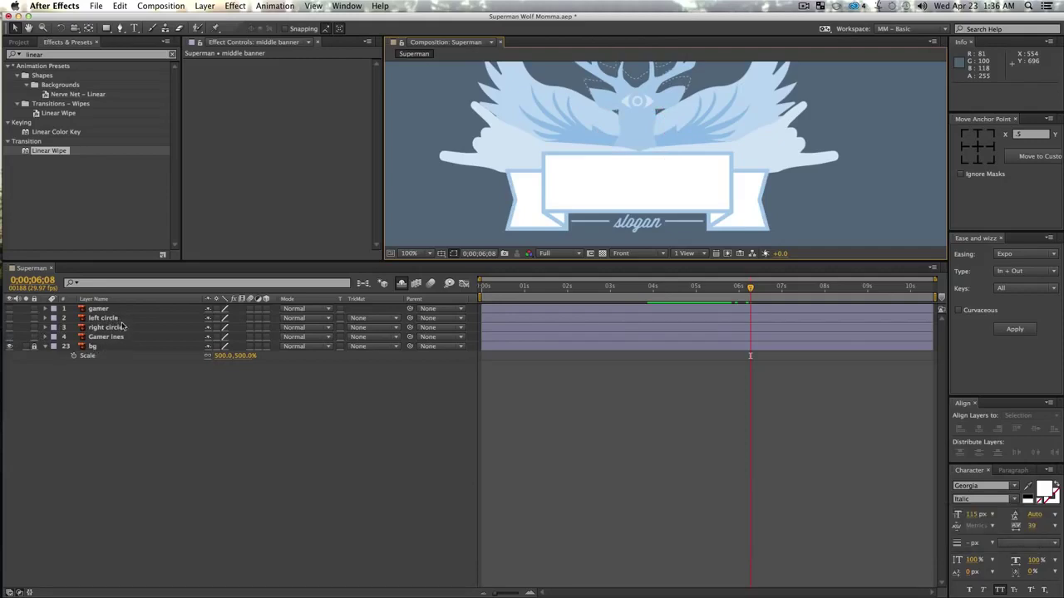
left_click(108, 337)
left_click(10, 337)
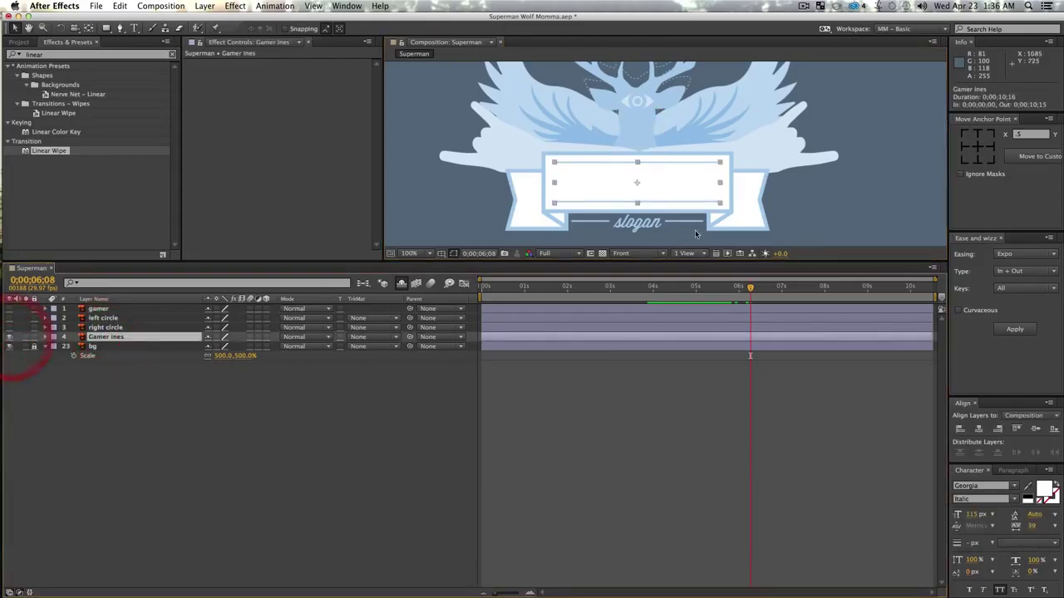
key("s")
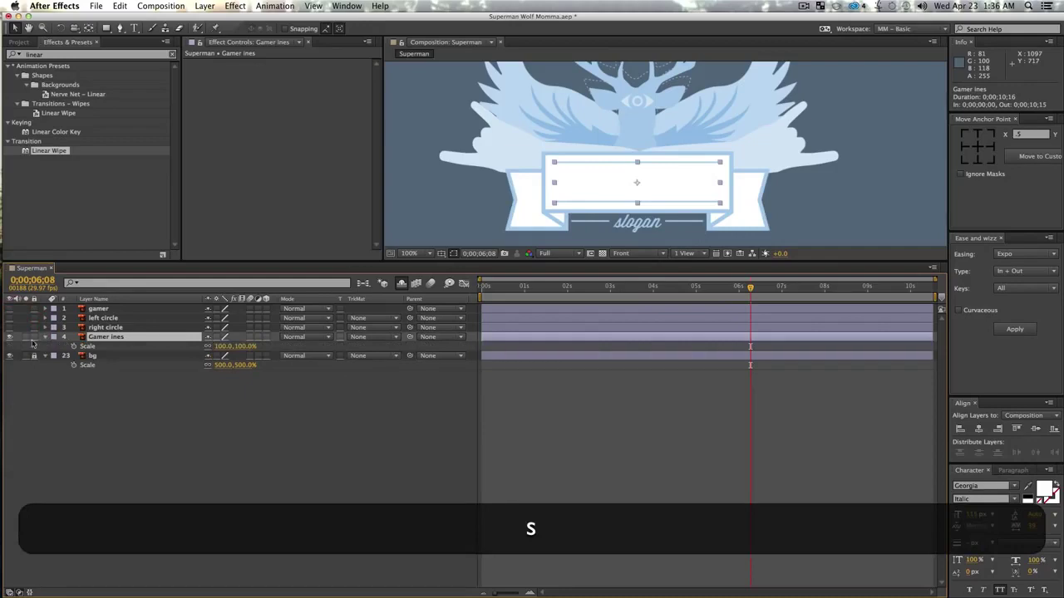
left_click(74, 346)
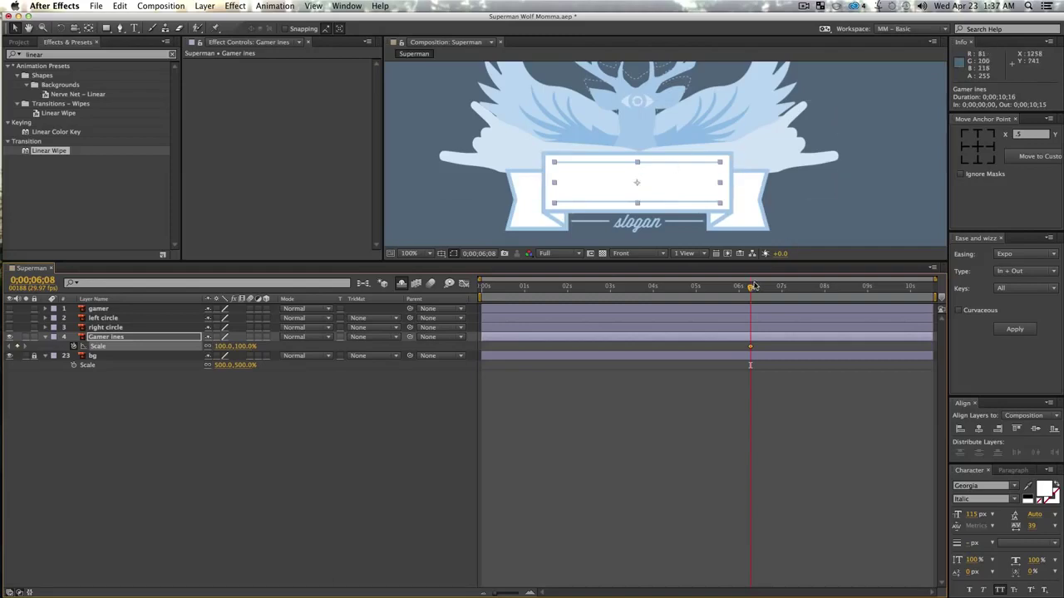
- Move the Gamer ines Scale keyframe to 0;00;05;03 and set its horizontal scale to 0% at 0;00;03;07
left_click_drag(754, 287, 620, 290)
left_click(701, 343)
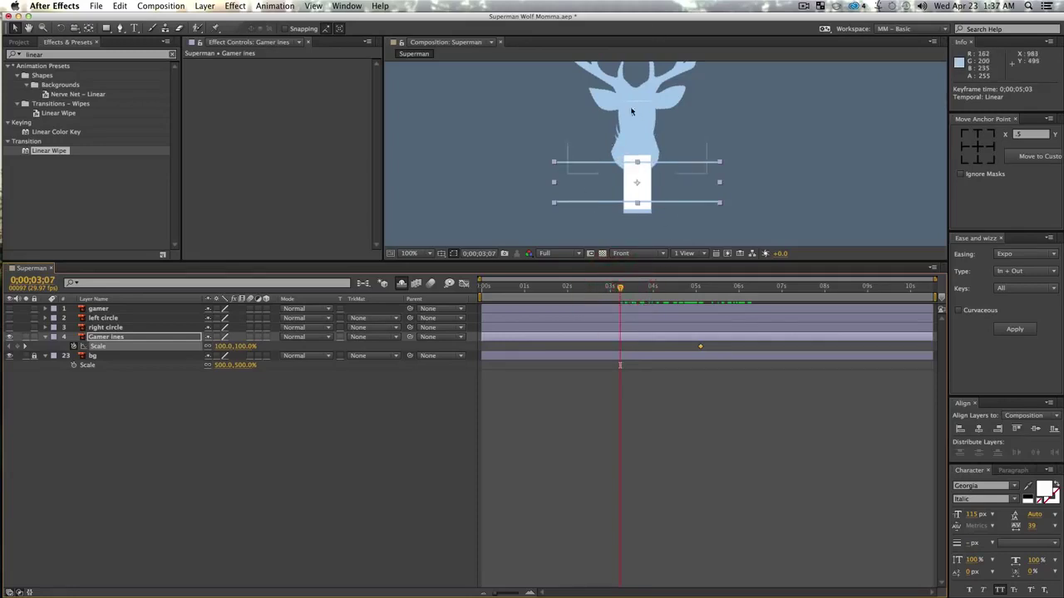
left_click(216, 347)
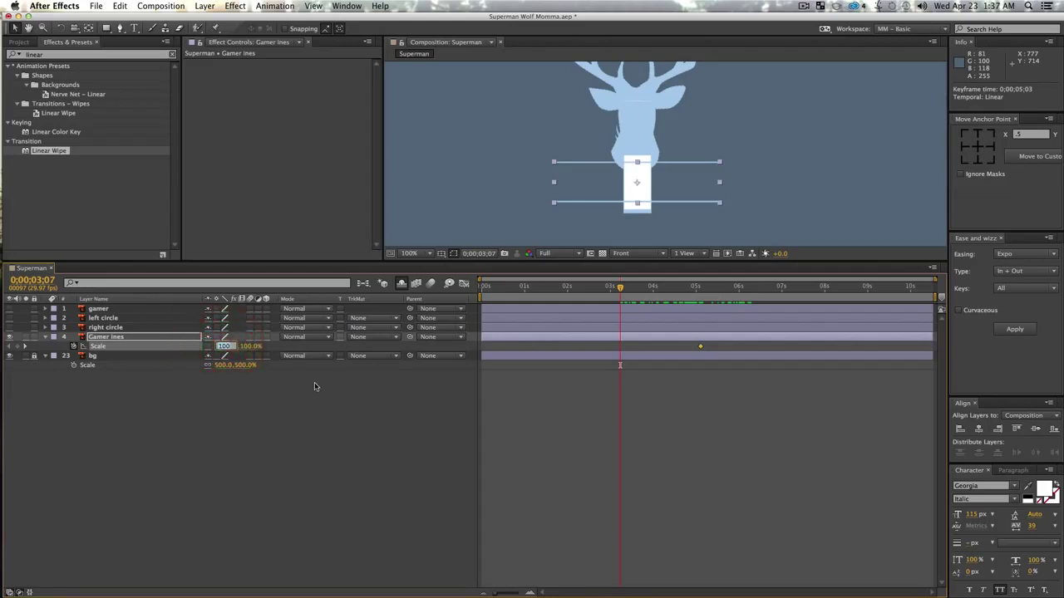
type("0")
key("Return")
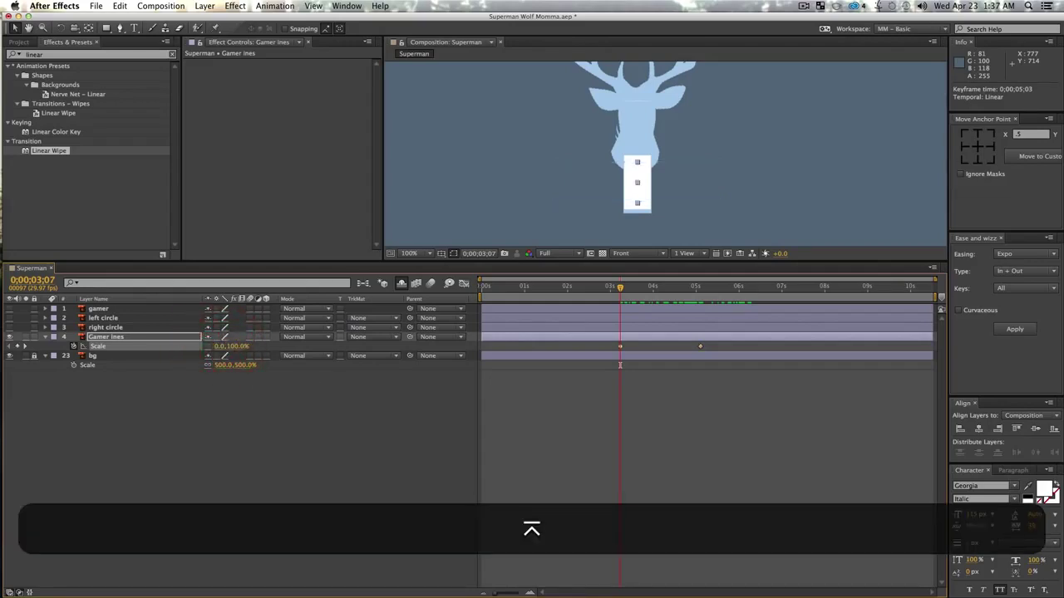
key("space")
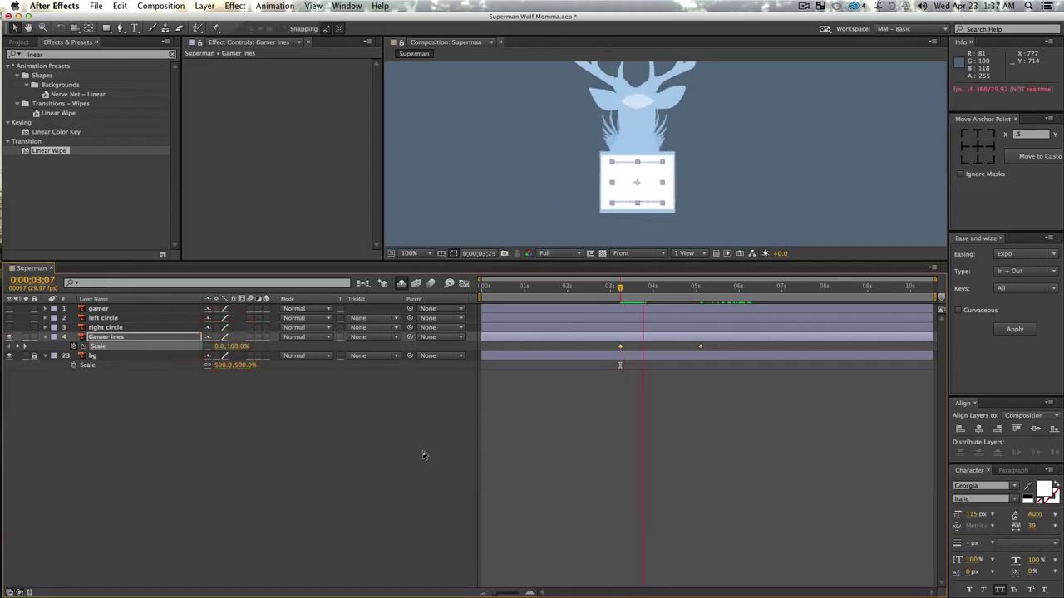
key("space")
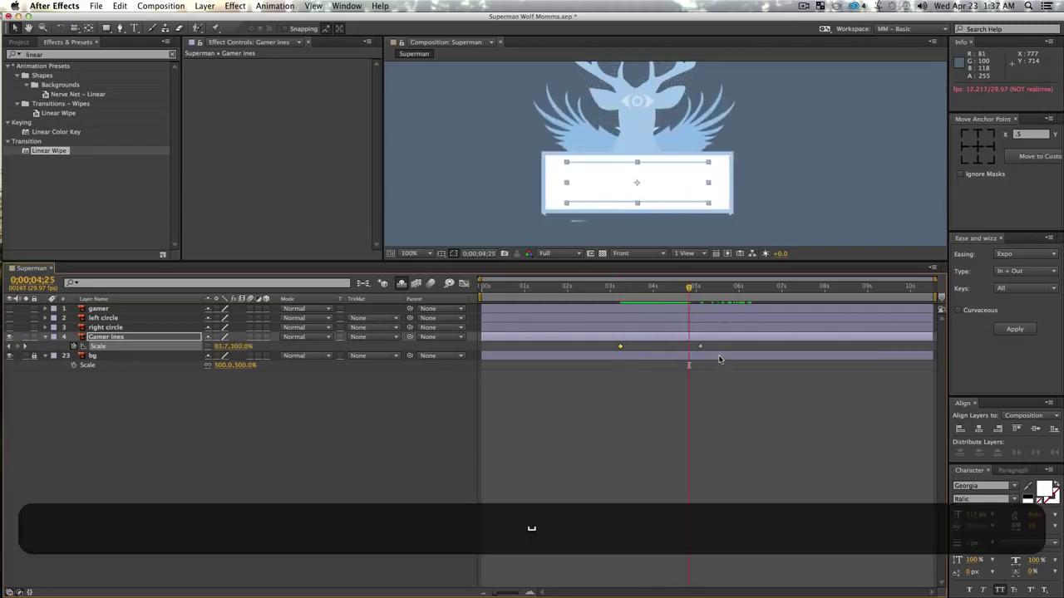
- Easy Ease both Gamer ines Scale keyframes and pull their speed-graph handles together into a steep peak midway between them
left_click_drag(715, 352, 591, 339)
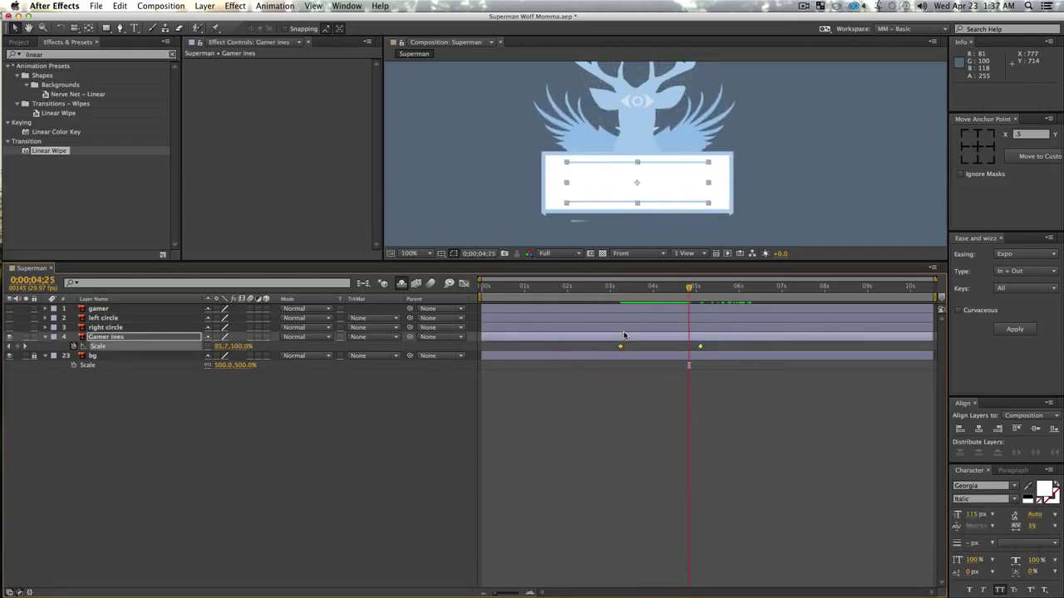
key("F9")
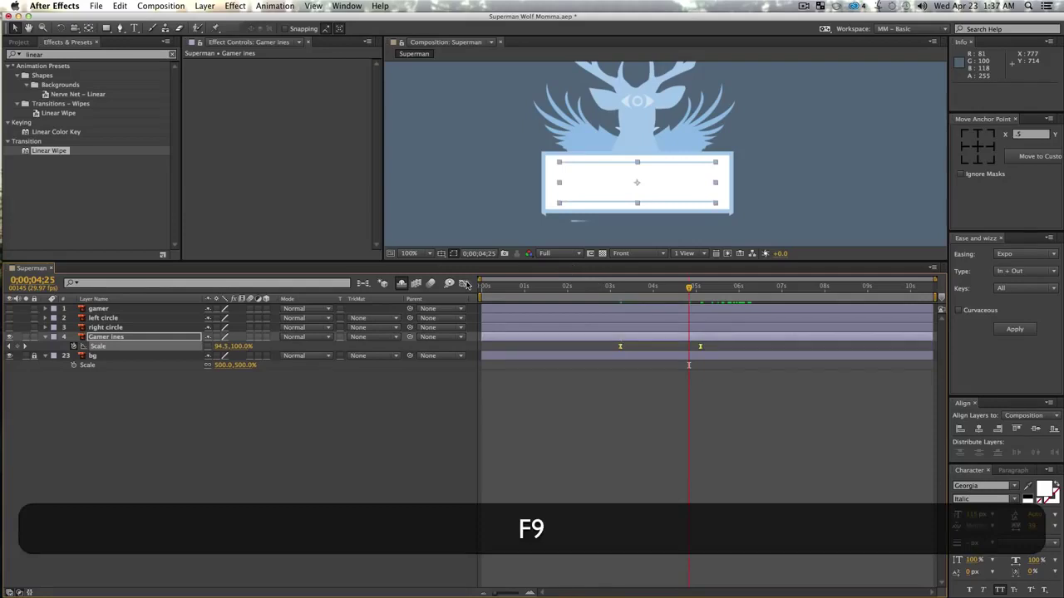
left_click(463, 284)
left_click_drag(587, 459, 687, 495)
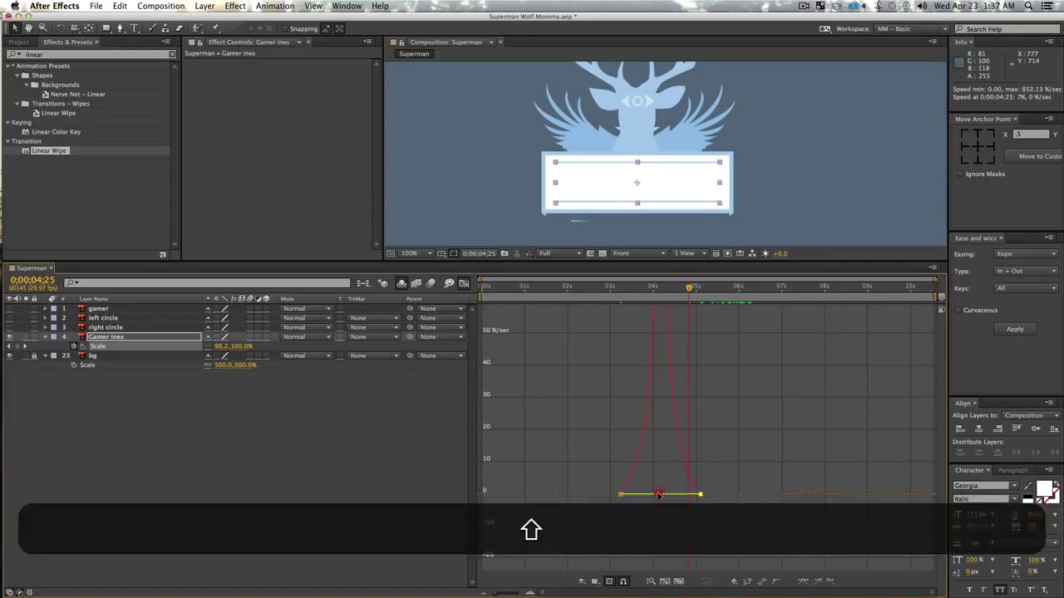
key("shift+F3")
- Preview the eased Gamer ines scaling from 0;00;02;13
left_click_drag(670, 288, 586, 286)
key("space")
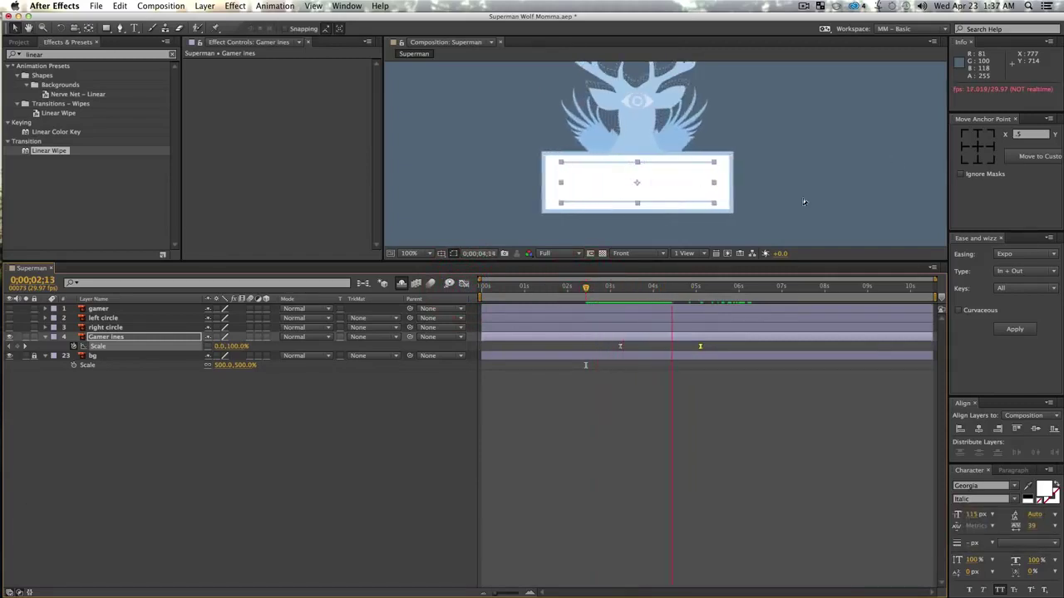
key("space")
left_click(409, 463)
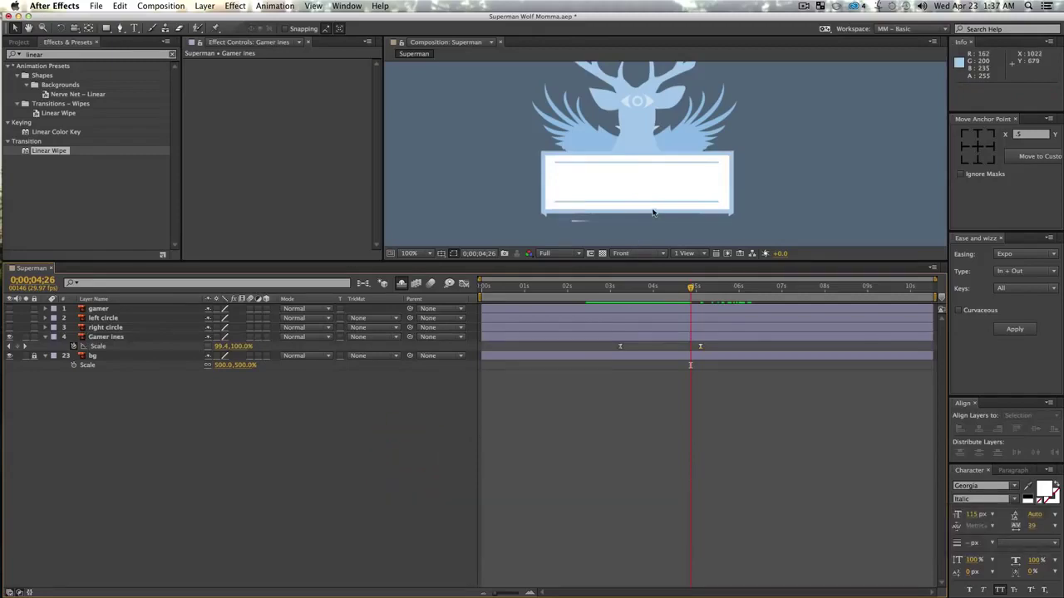
left_click_drag(679, 166, 678, 220)
key("super+z")
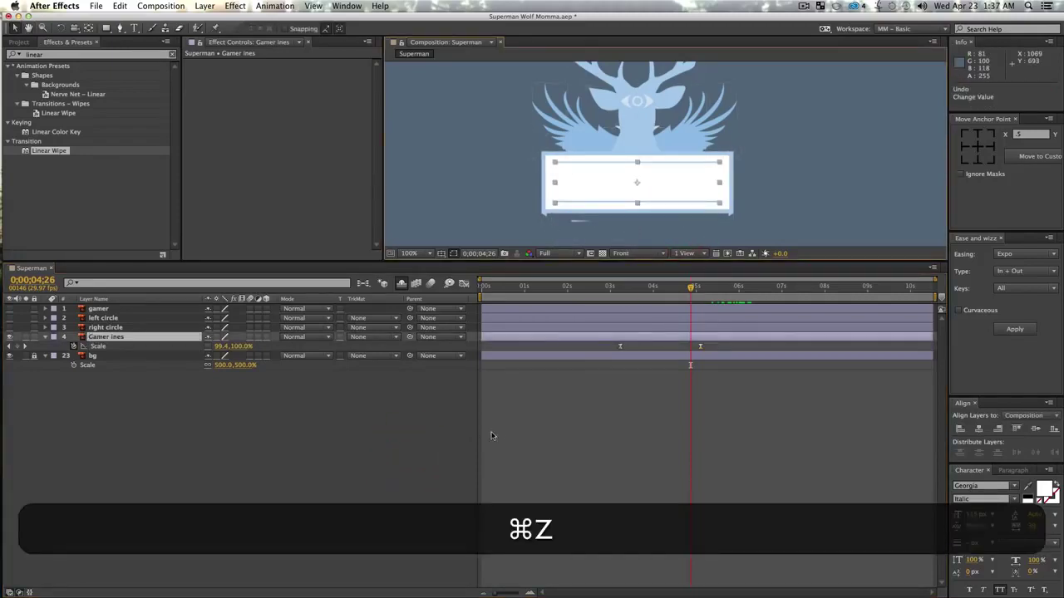
left_click(427, 462)
- Preview the banner, line and slogan animation from 0;00;03;01
left_click(617, 297)
left_click(613, 297)
key("space")
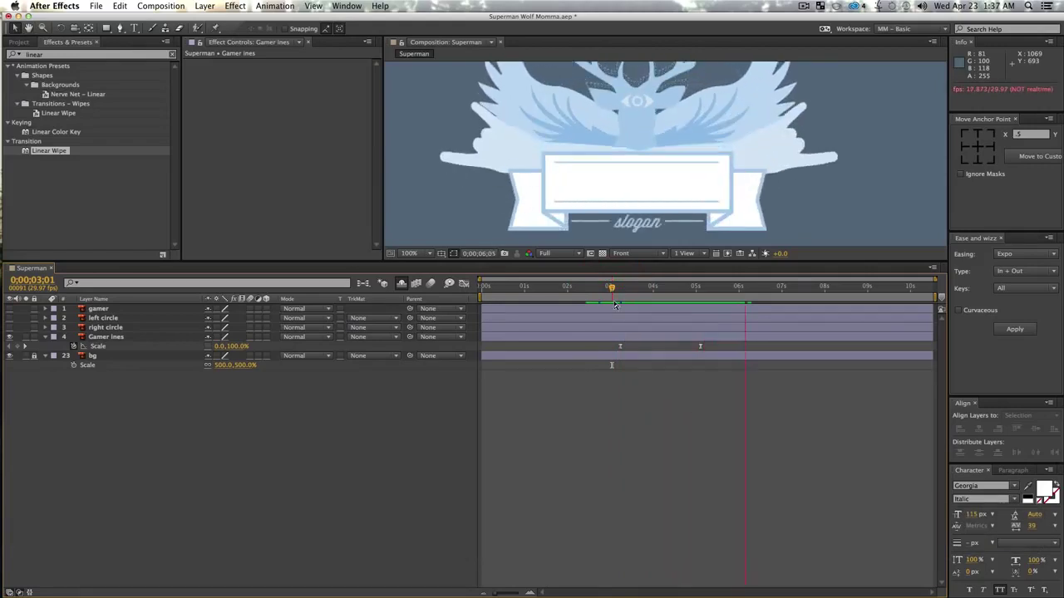
key("space")
left_click(110, 438)
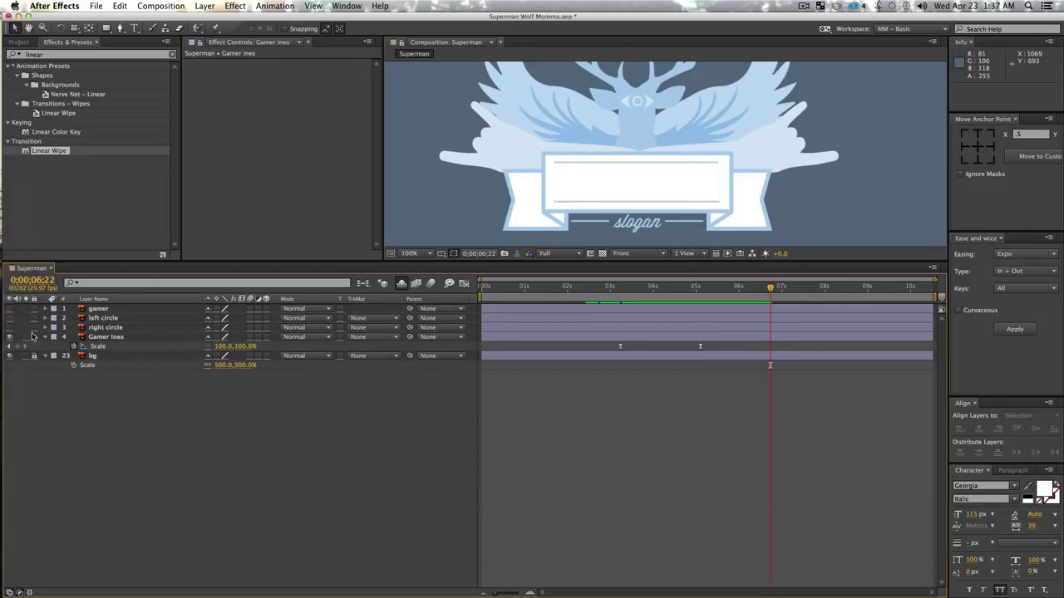
- Turn on the visibility of the gamer layer and move the current time to 0;00;04;06
left_click(10, 309)
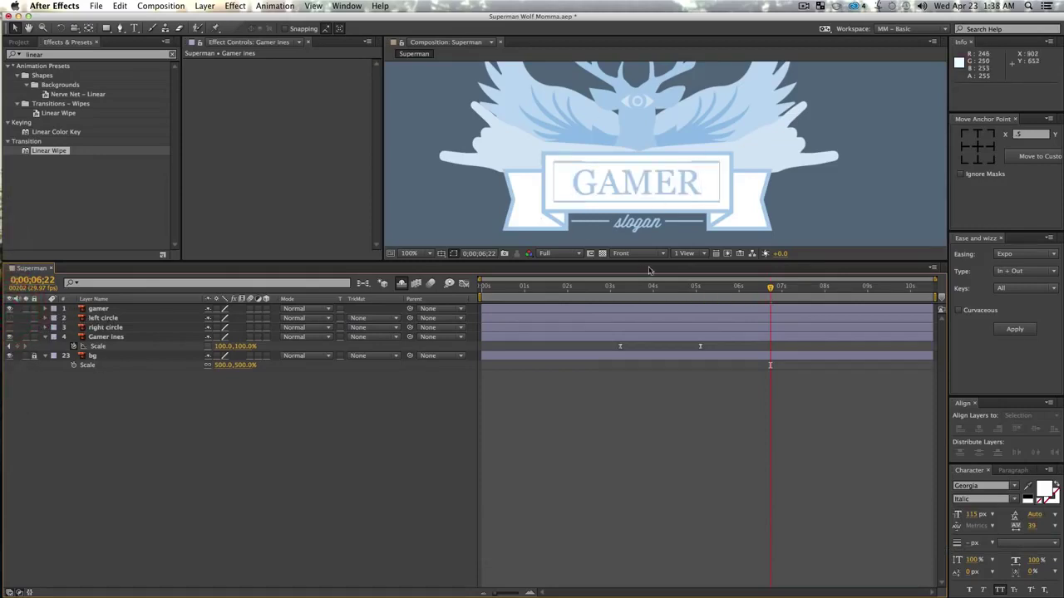
left_click(315, 533)
mouse_move(729, 293)
left_mouse_down()
mouse_move(592, 301)
mouse_move(694, 311)
mouse_move(662, 312)
left_mouse_up()
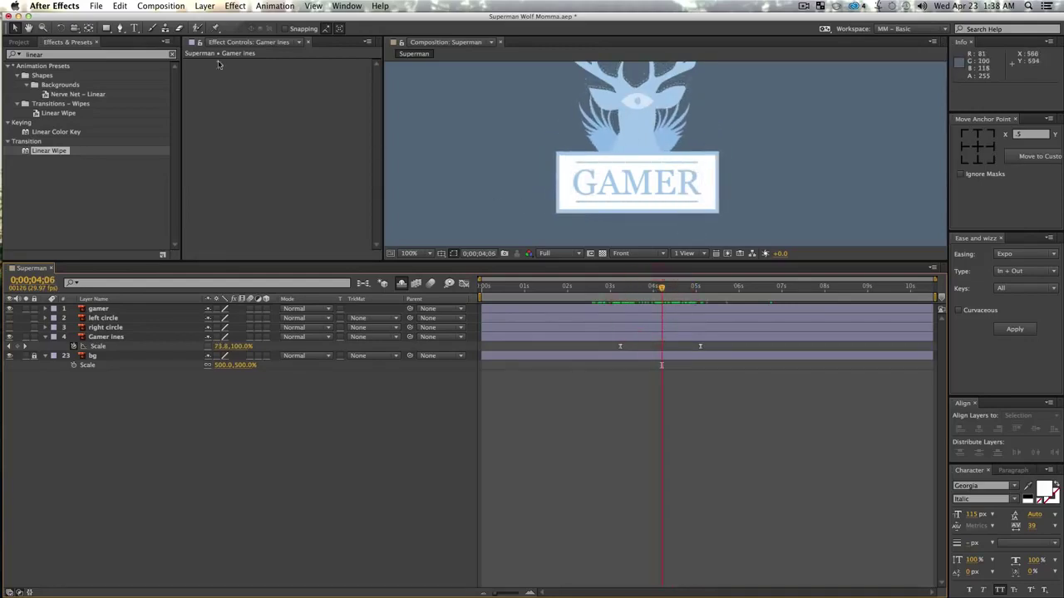
left_click(157, 499)
- Draw a green rectangle shape layer, about 256 by 61 px, covering the GAMER text inside the banner
left_click(104, 28)
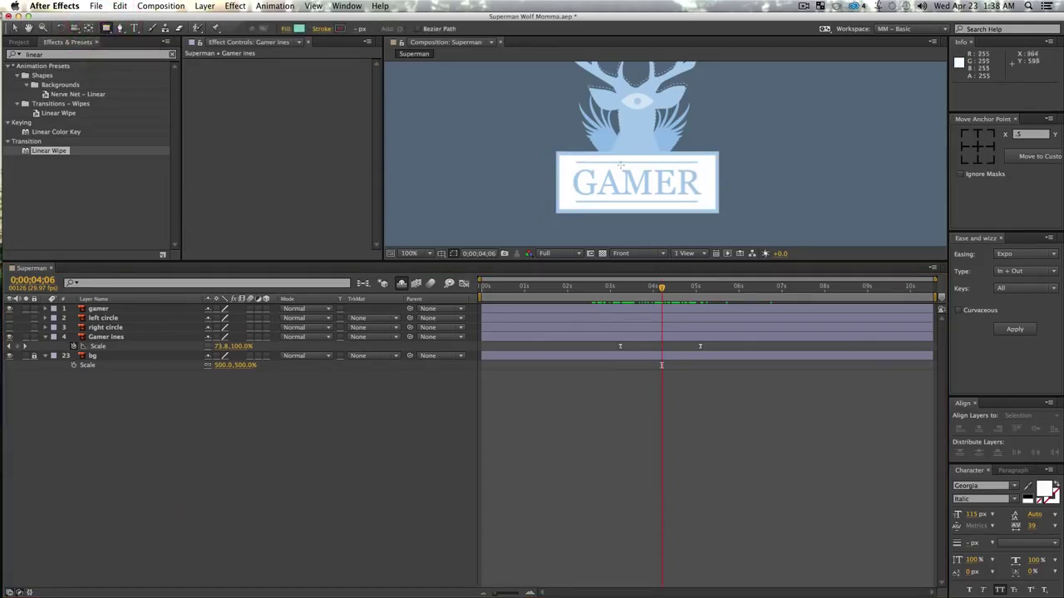
left_click_drag(564, 164, 702, 197)
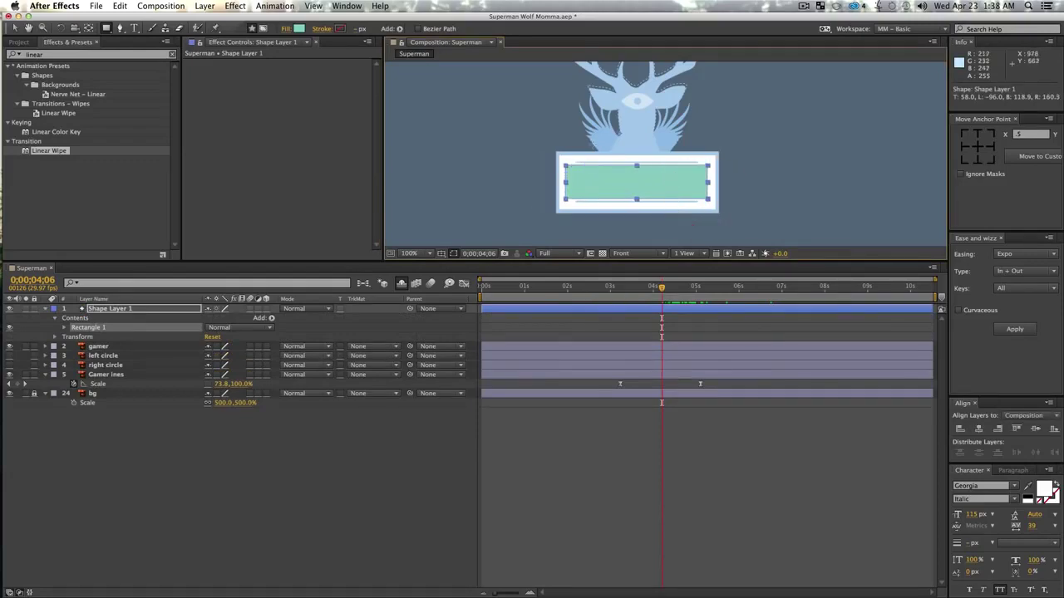
key("v")
left_click(192, 486)
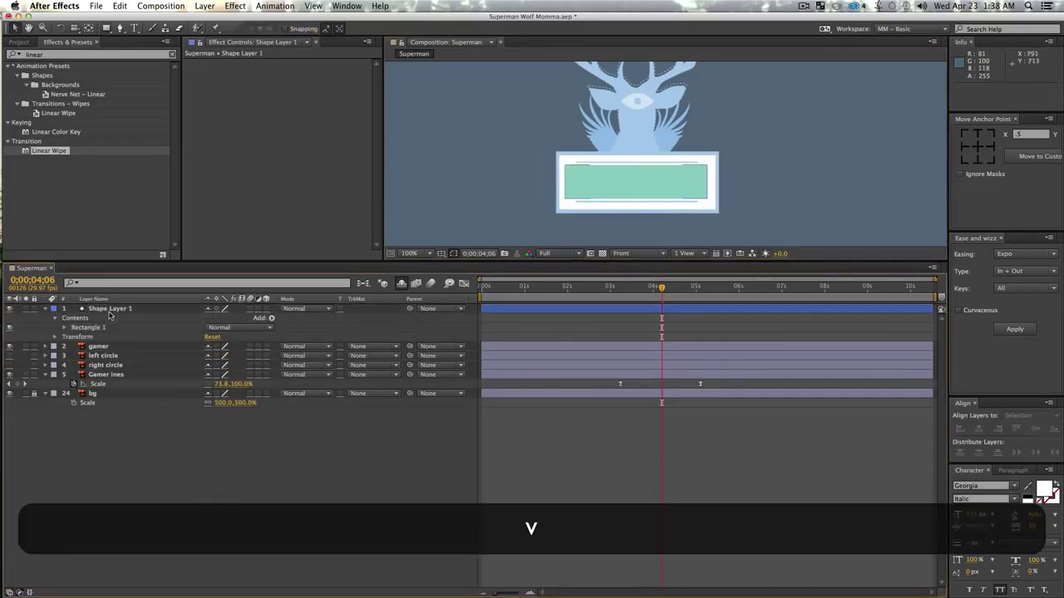
- Rename the new rectangle shape layer as Gamer MASK
left_click(111, 308)
key("Return")
type("Game")
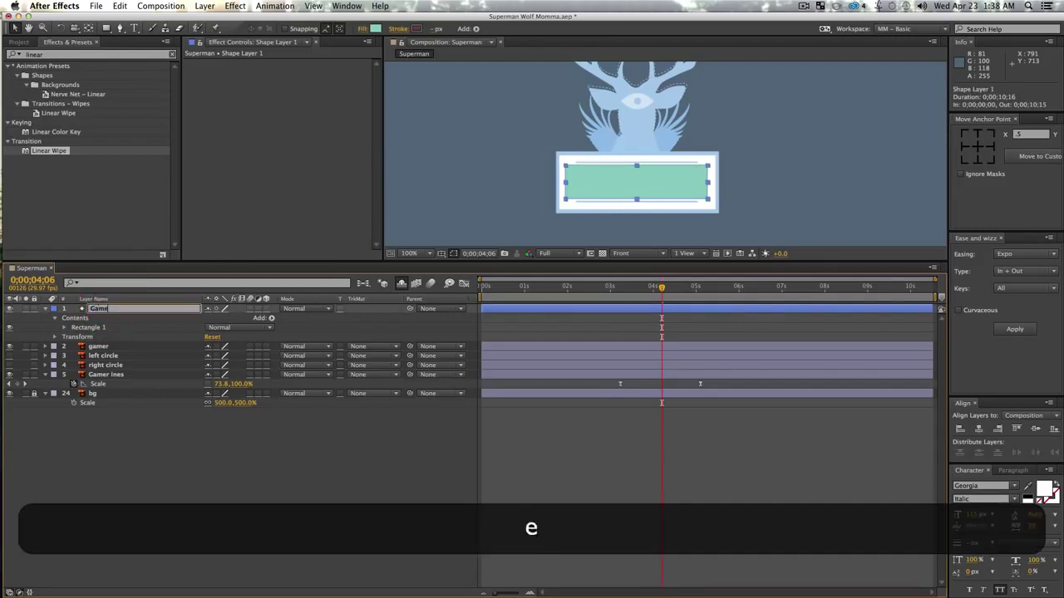
type("r MASK")
key("shift+Return")
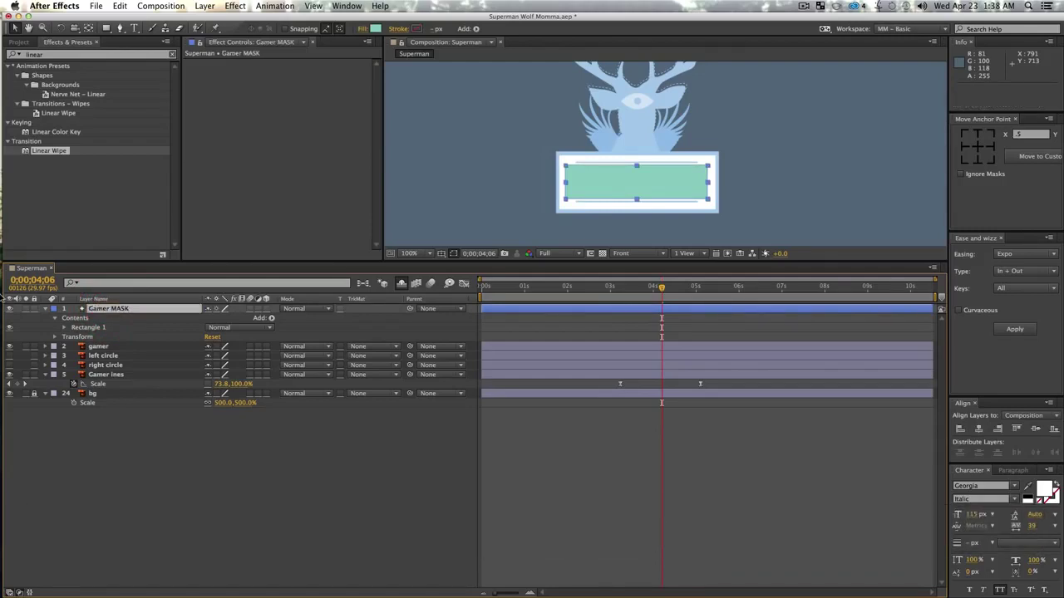
- Set the gamer layer's track matte to Alpha Matte "Gamer MASK"
left_click(118, 345)
left_click(117, 346)
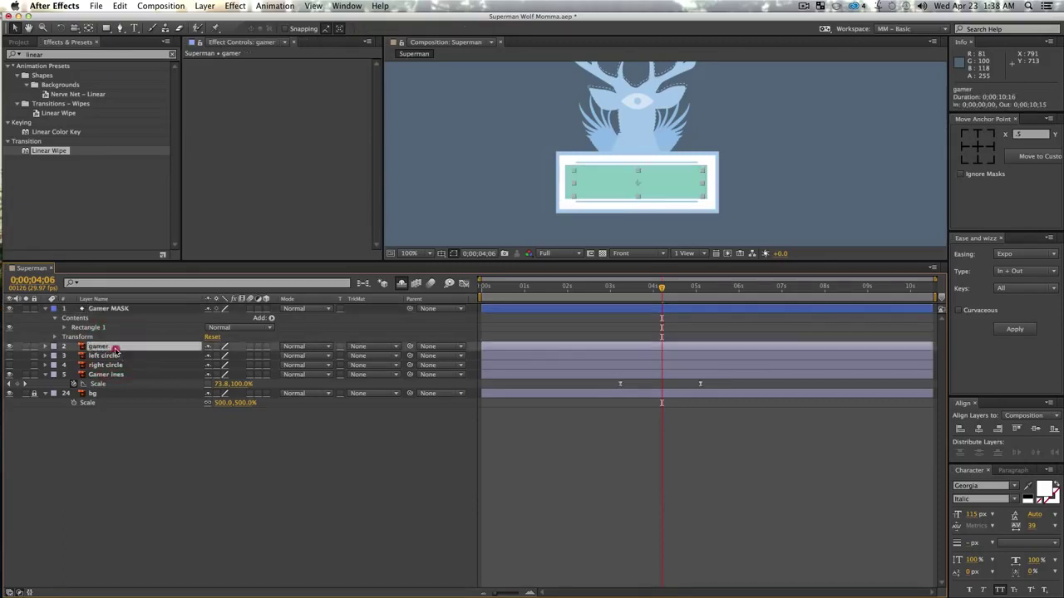
left_click(363, 349)
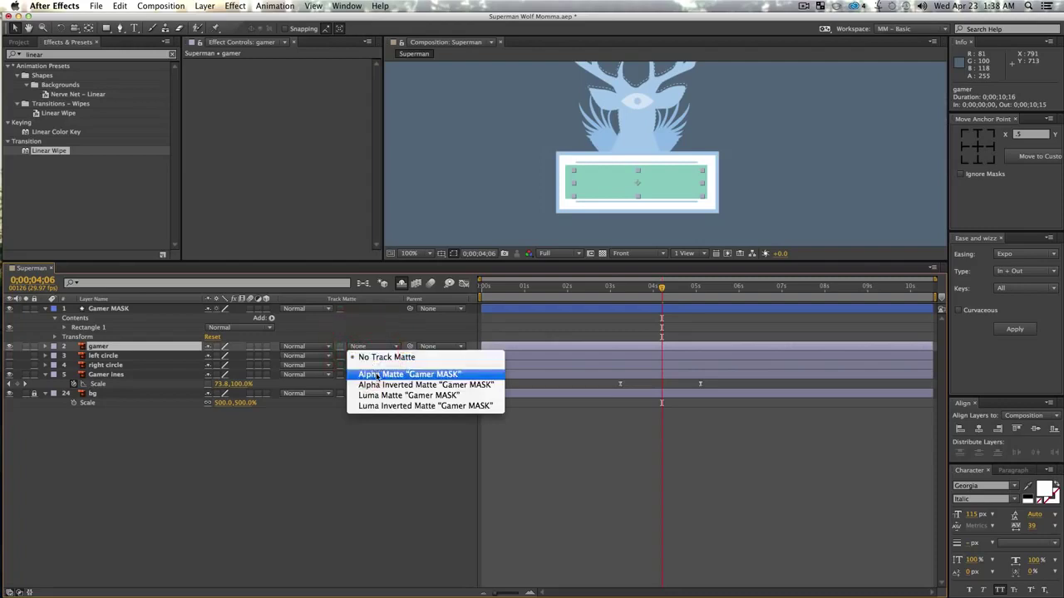
left_click(376, 373)
left_click(202, 468)
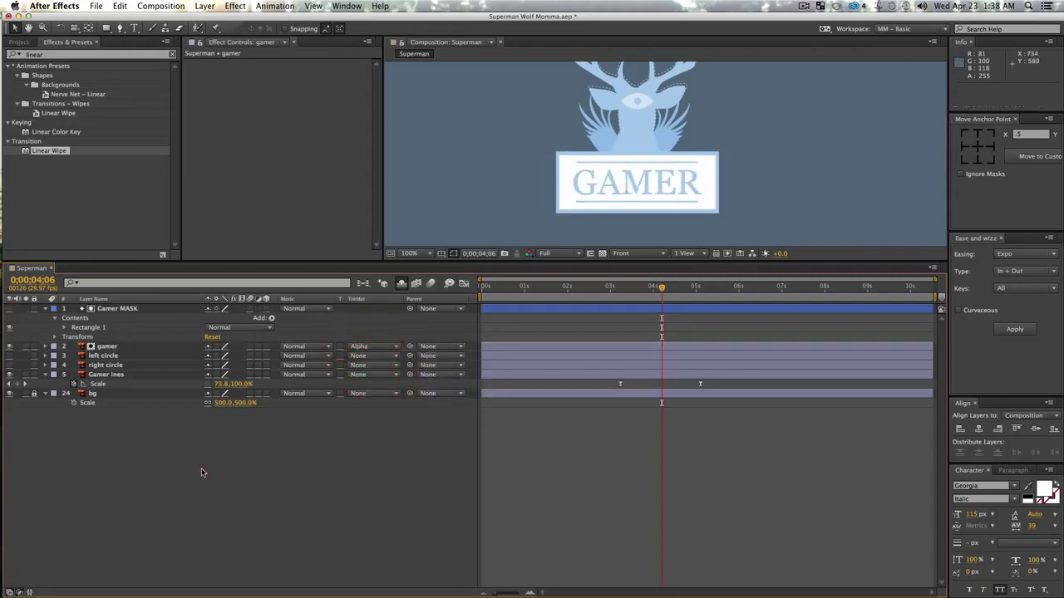
- Add a Position keyframe to the gamer layer and move it in line with the last Scale keyframe of Gamer ines
left_click(131, 349)
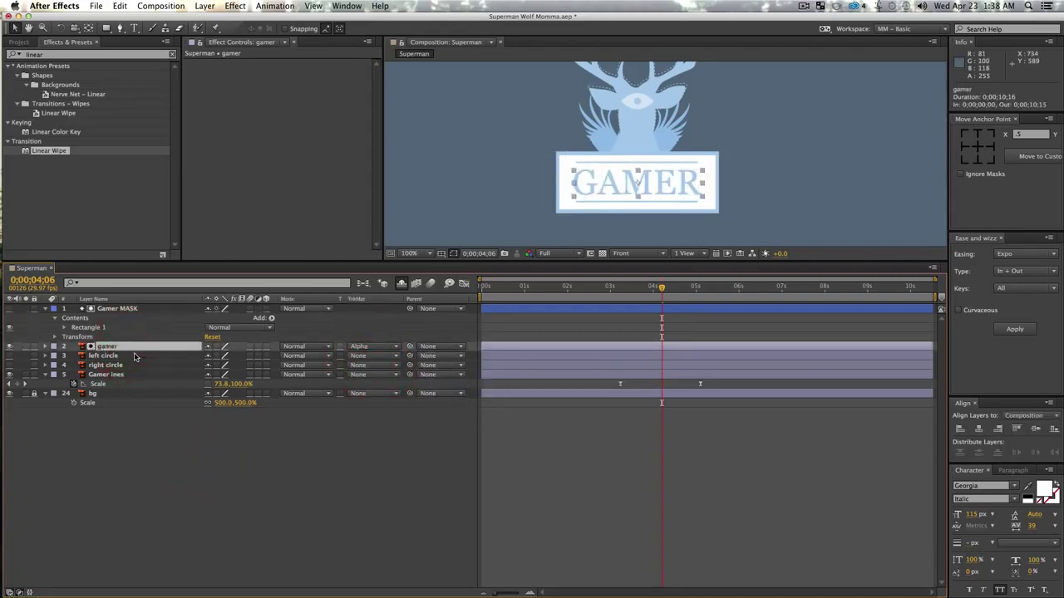
key("semicolon")
key("p")
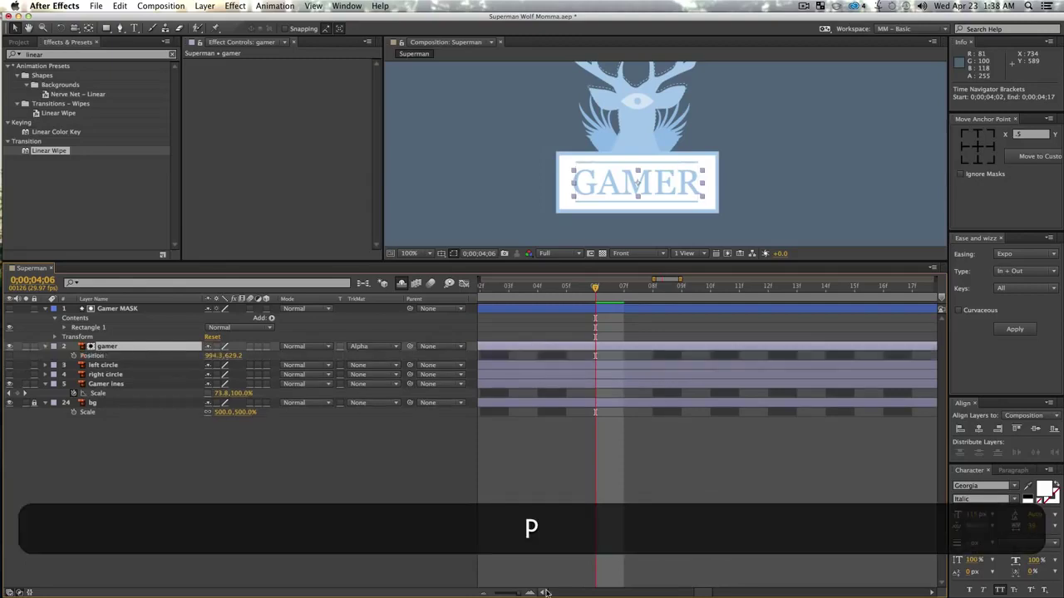
left_click(515, 594)
left_click_drag(511, 593, 502, 593)
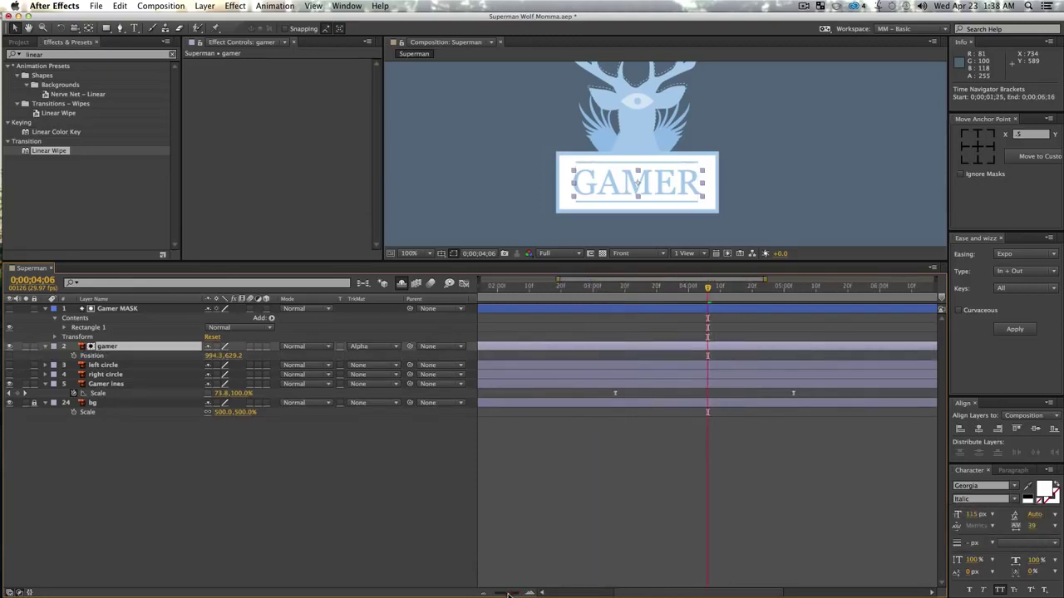
left_click(74, 356)
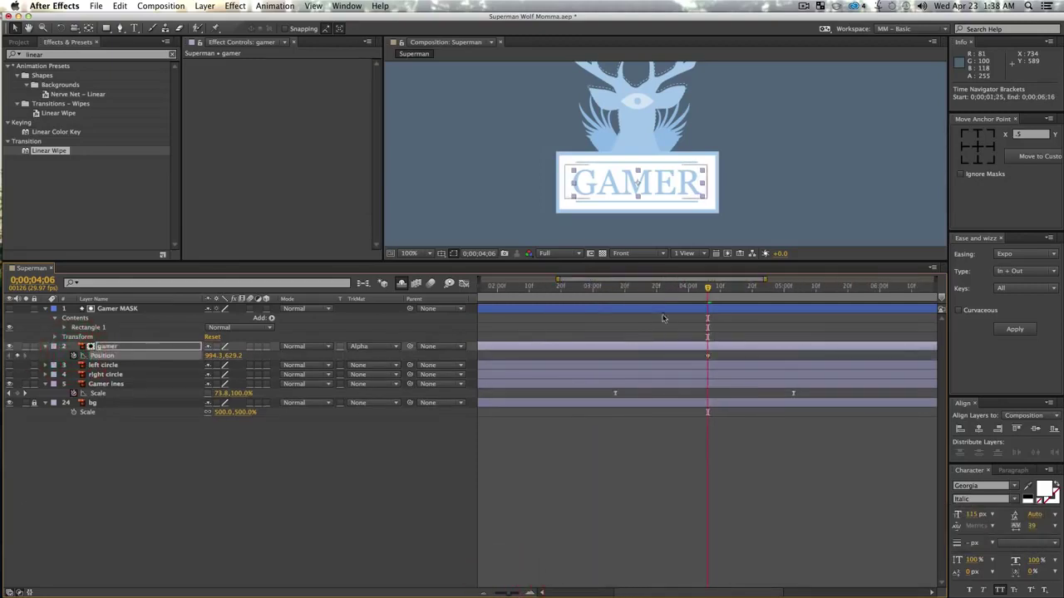
left_click(707, 356)
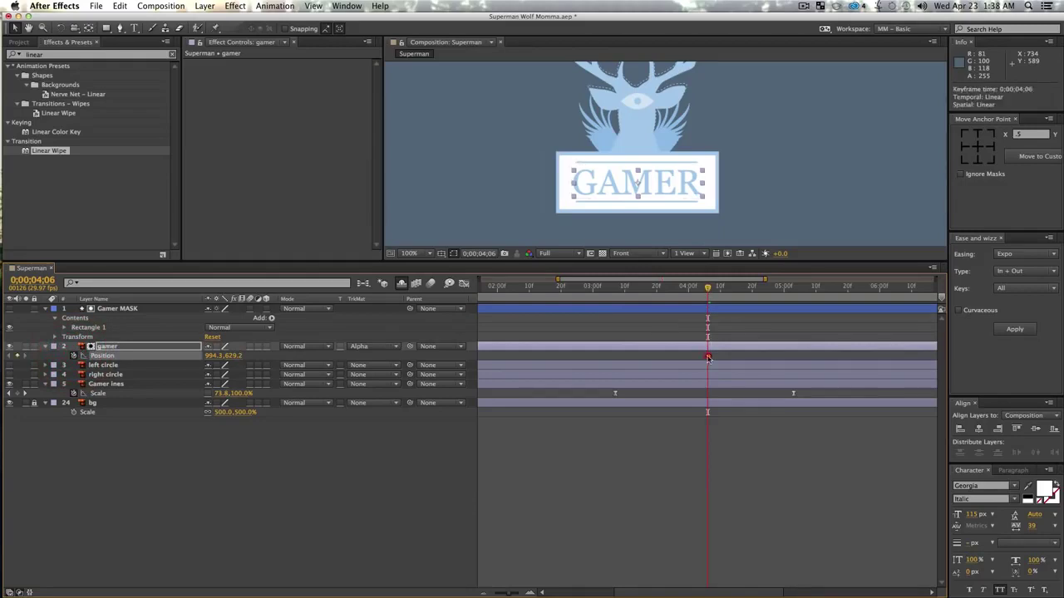
left_click_drag(767, 363, 793, 361)
- Lower the gamer layer to Y position 691.2 at 0;00;04;06 and preview the text rising into the banner
left_click_drag(232, 359, 252, 369)
key("space")
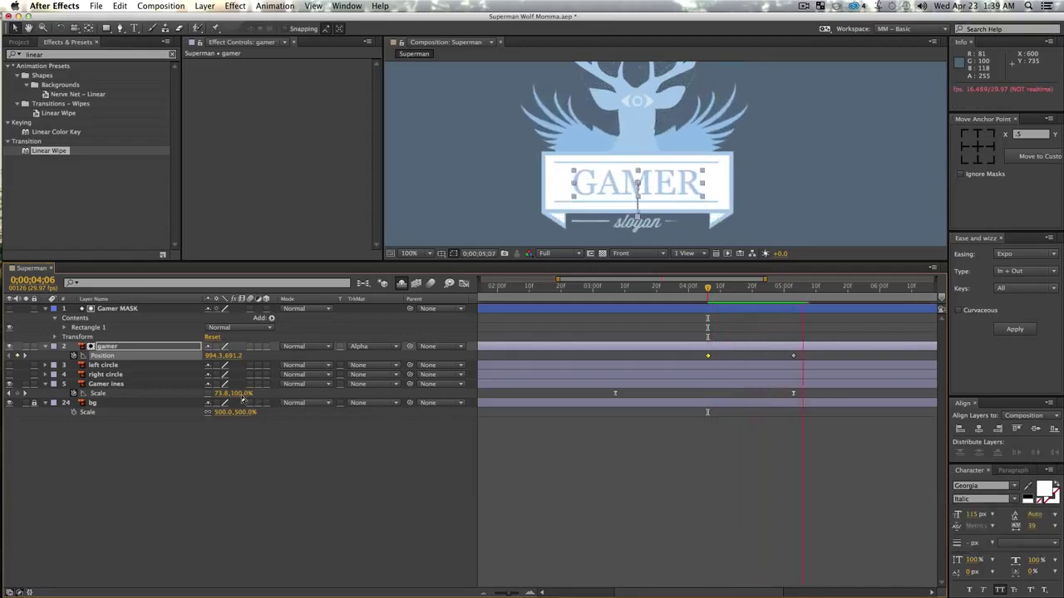
key("space")
- Apply Easy Ease to both gamer Position keyframes and separate the position's dimensions in the Graph Editor
left_click(814, 357)
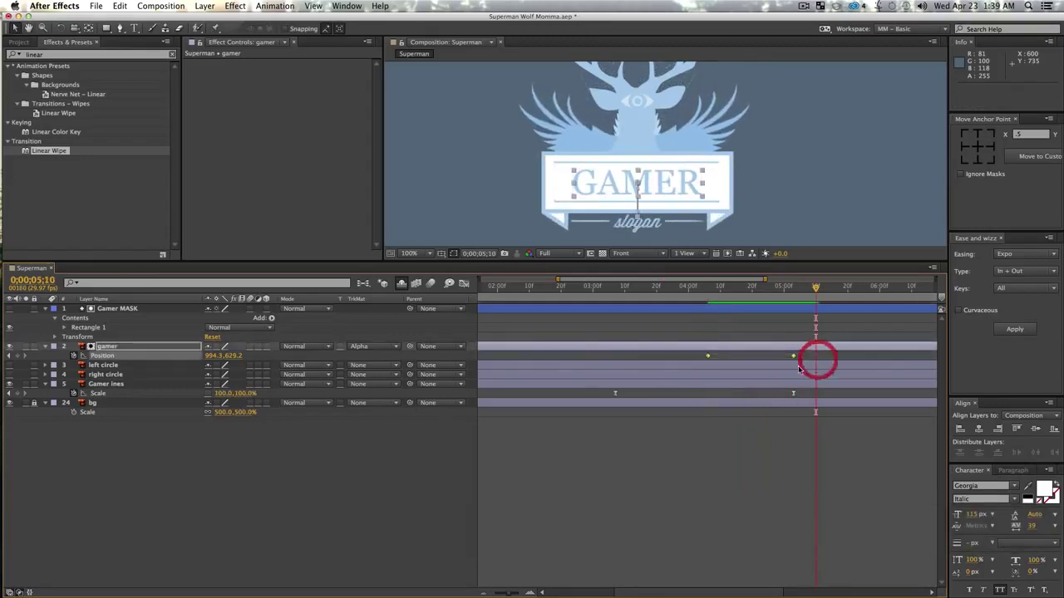
key("F9")
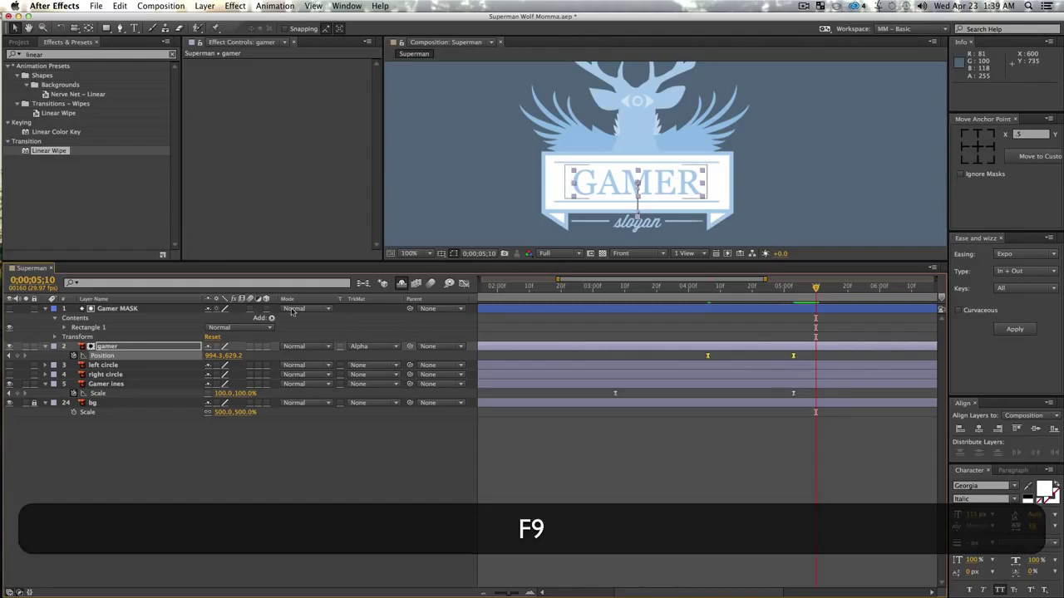
left_click(464, 284)
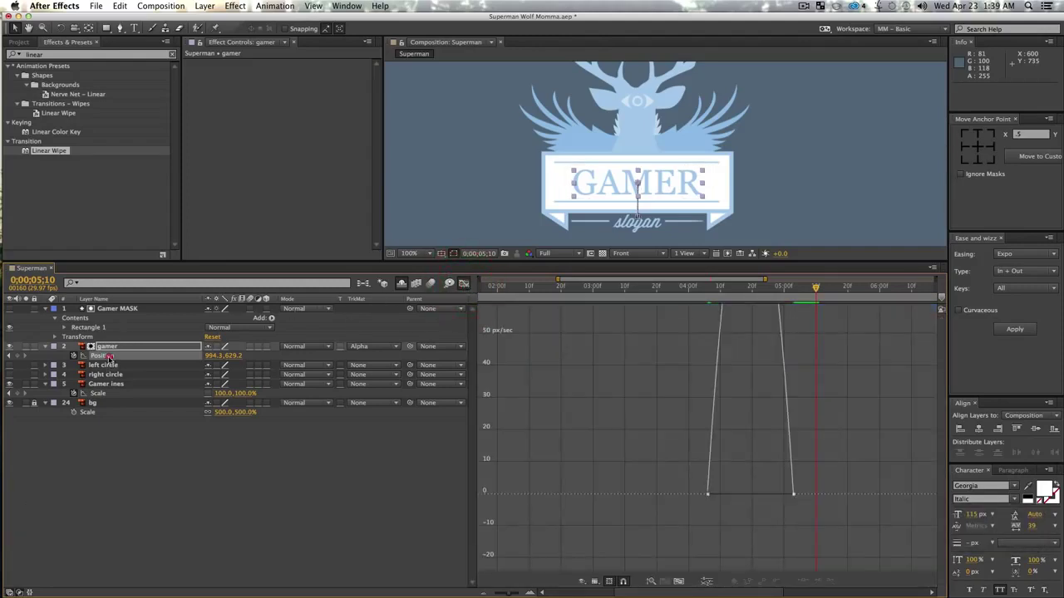
right_click(103, 356)
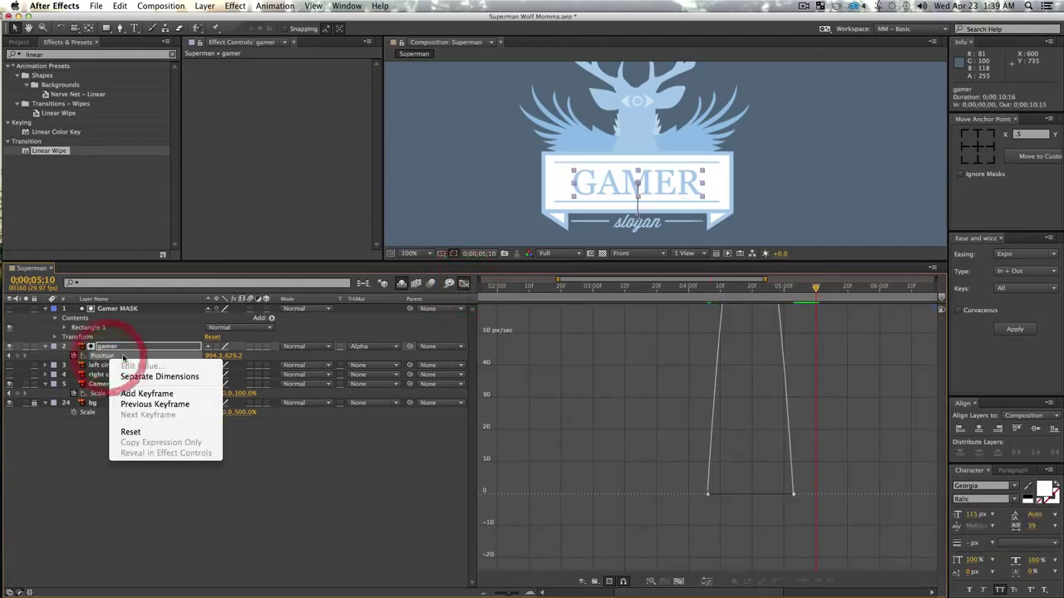
left_click(148, 377)
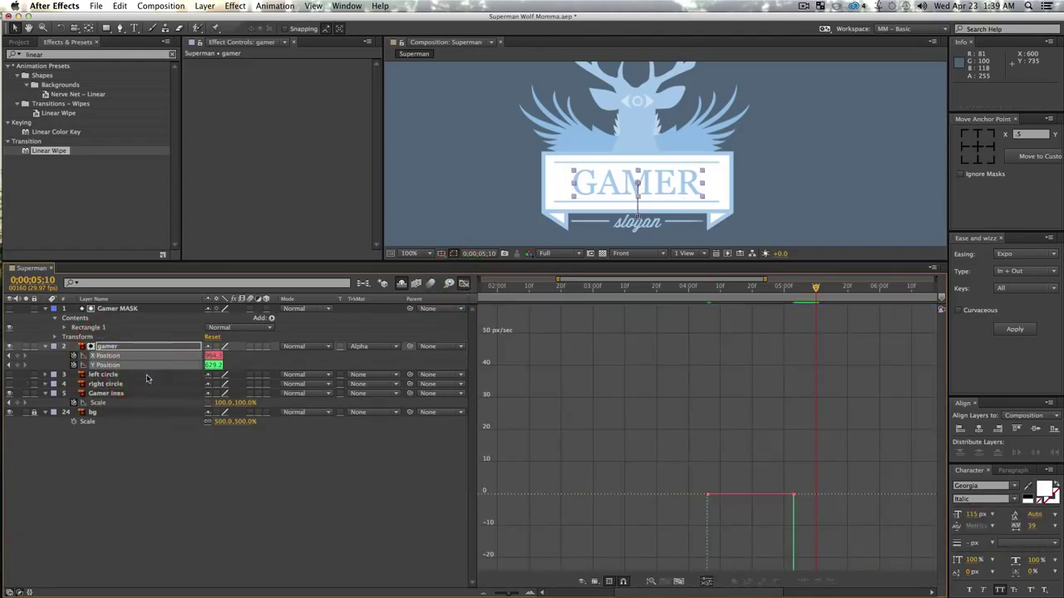
left_click(192, 522)
- Display the gamer layer's Y Position curve as a value graph and fit it to view
left_click(106, 365)
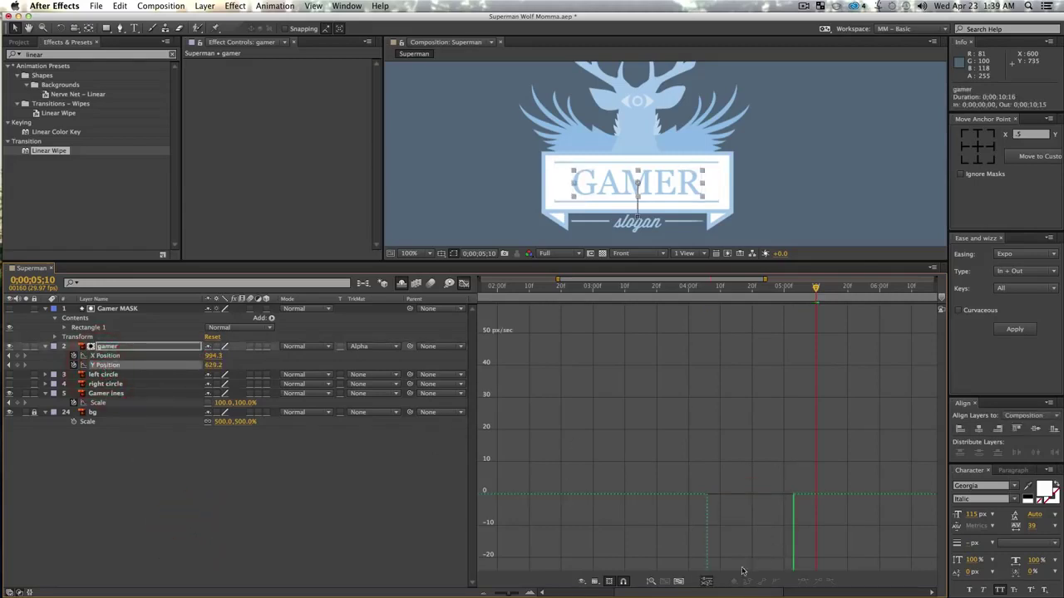
left_click_drag(508, 593, 510, 592)
left_click(677, 582)
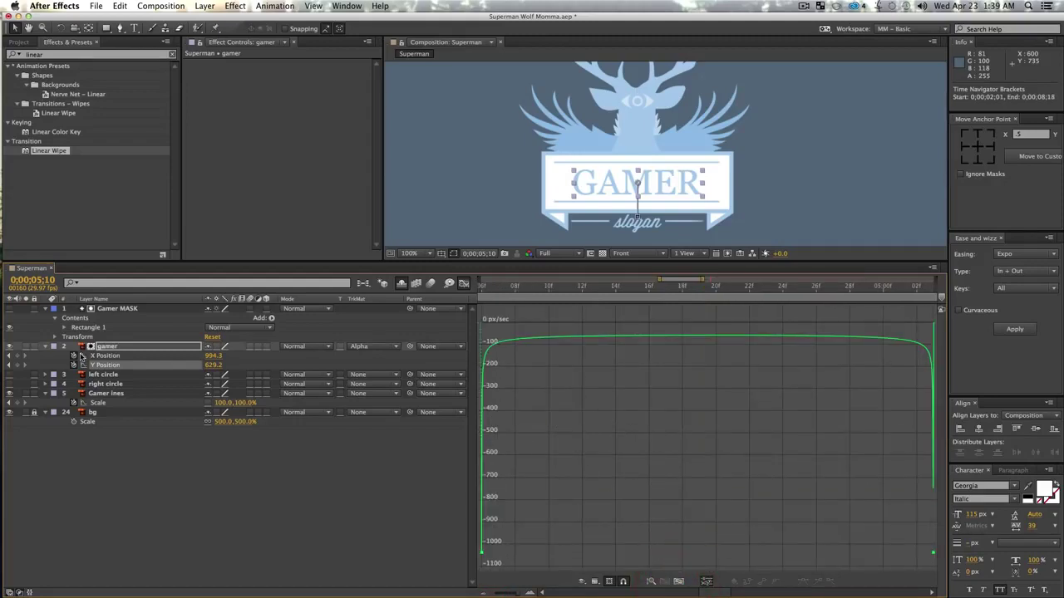
left_click(111, 355)
left_click(108, 365)
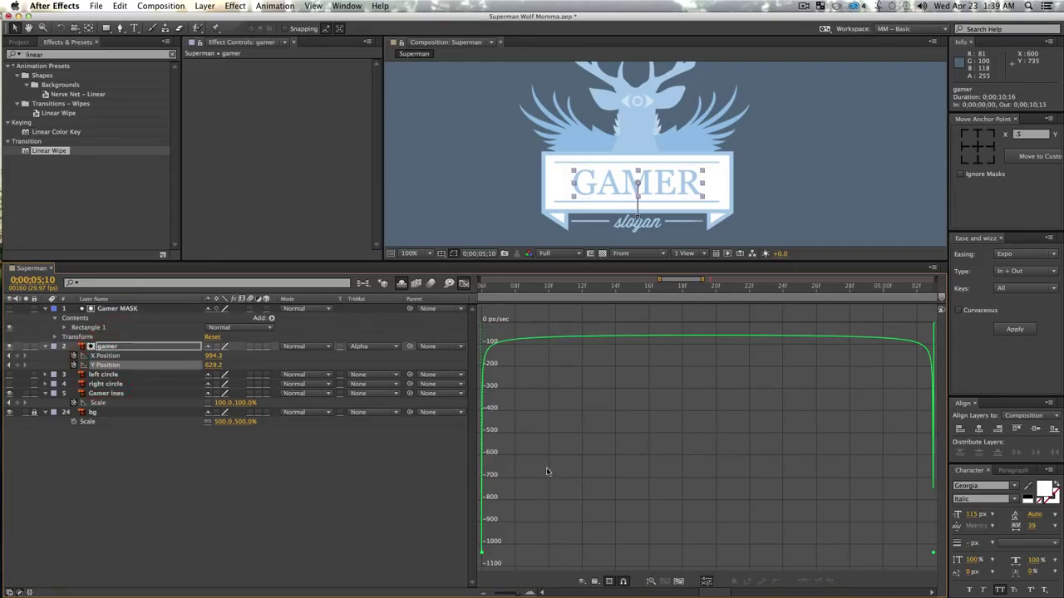
left_click(581, 582)
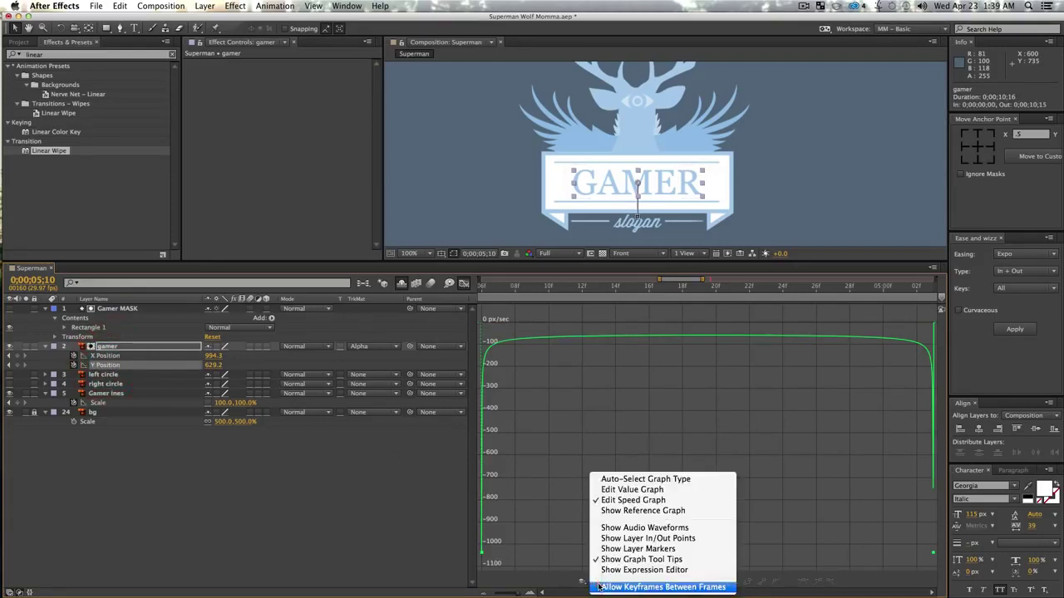
left_click(618, 492)
left_click(680, 582)
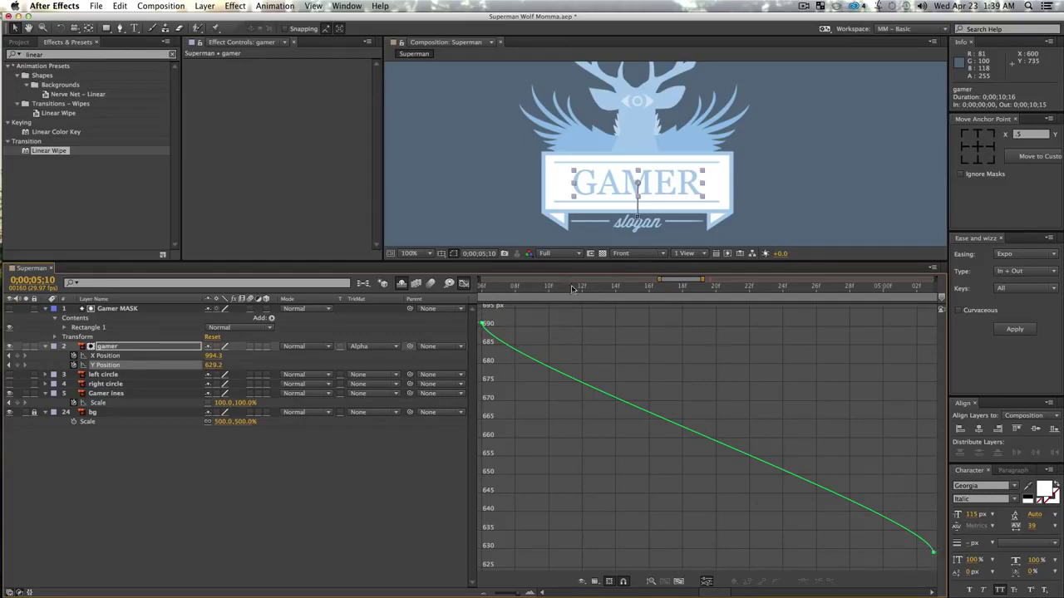
- Preview the rise, and pull the last Y Position keyframe's handle so the curve overshoots to about 618 px before settling
left_click_drag(480, 290, 591, 309)
key("space")
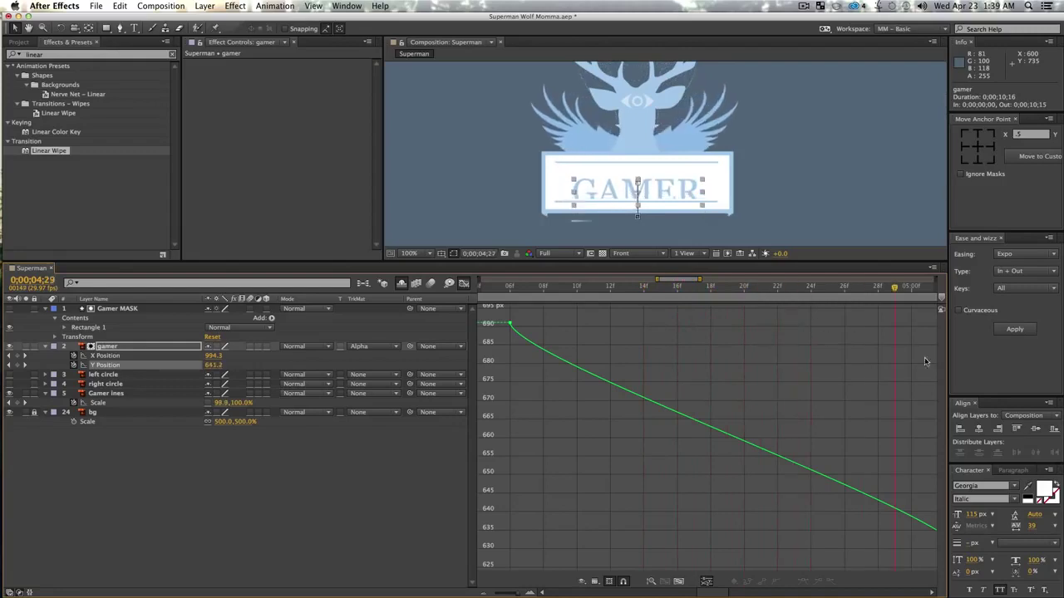
left_click(839, 340)
left_click_drag(760, 475, 861, 583)
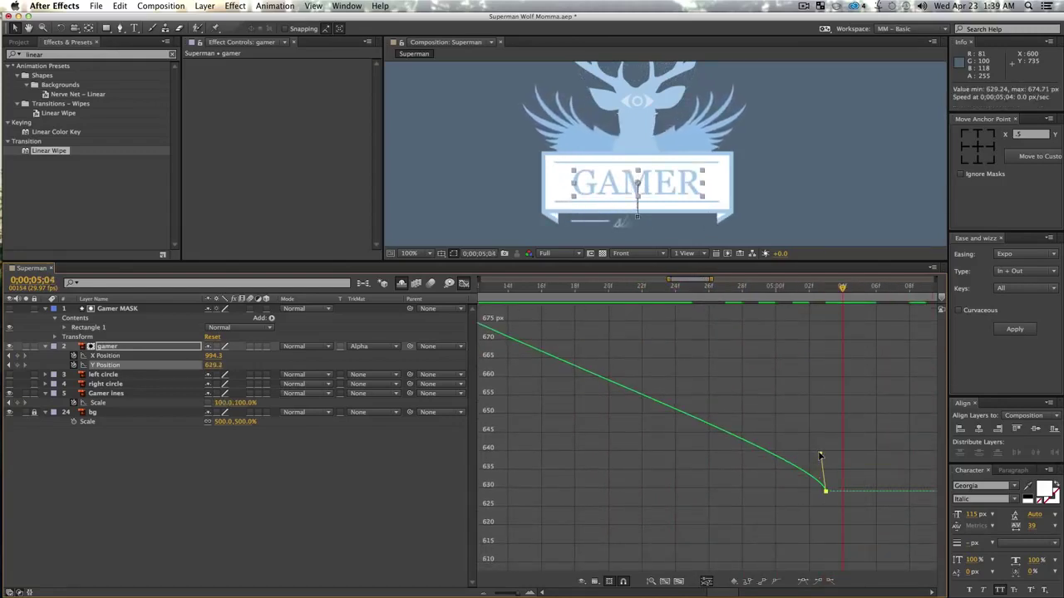
left_click_drag(821, 457, 790, 569)
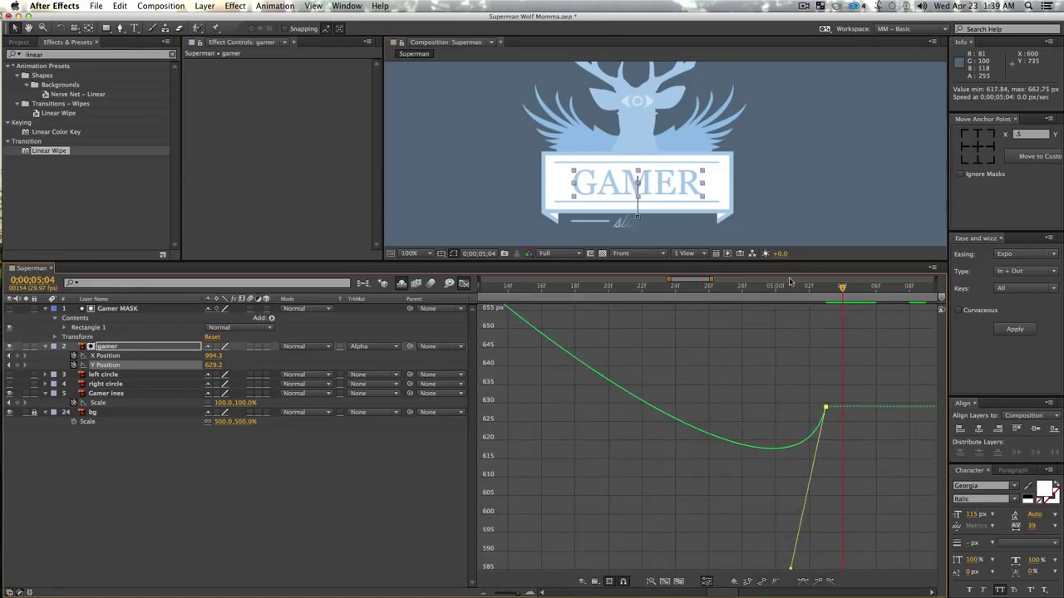
- Preview the overshooting GAMER text from 0;00;04;21
left_click_drag(781, 294, 630, 301)
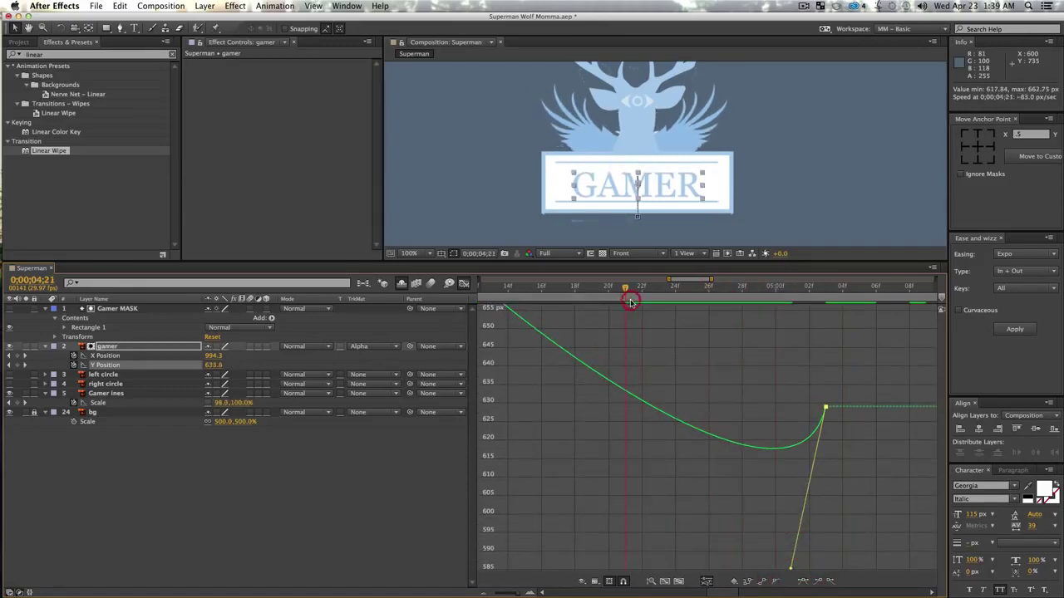
key("space")
key("space")
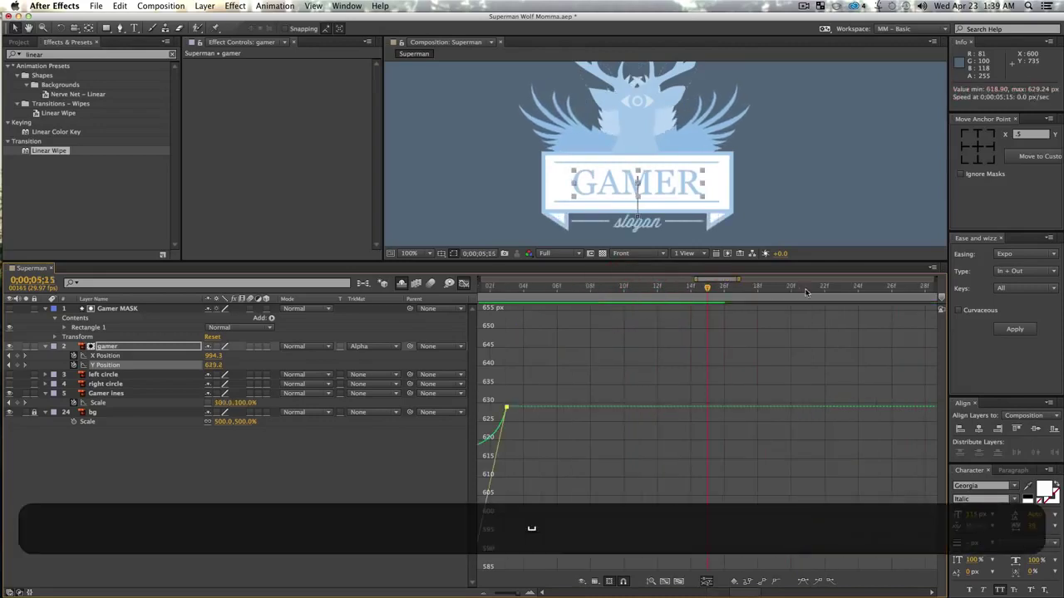
- Switch the Y Position curve to the speed graph and fit it to view
left_click(595, 582)
left_click(619, 498)
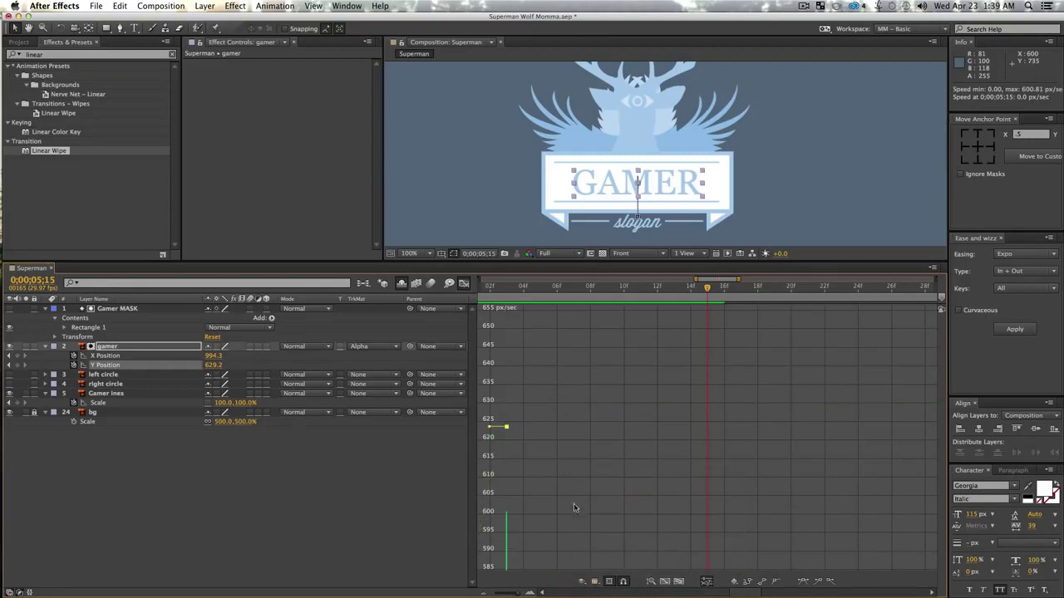
left_click(668, 582)
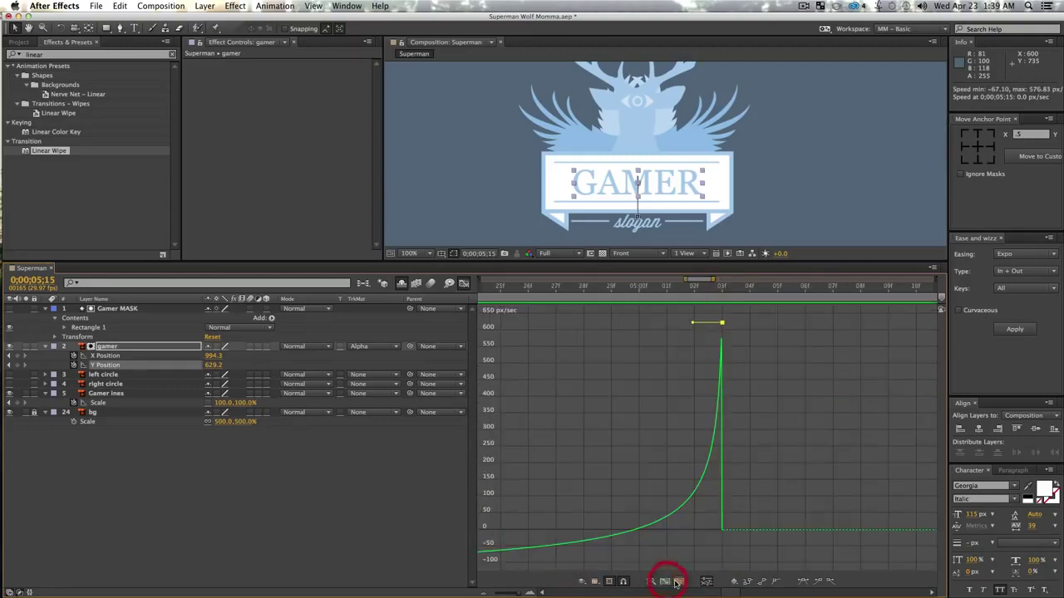
left_click(679, 581)
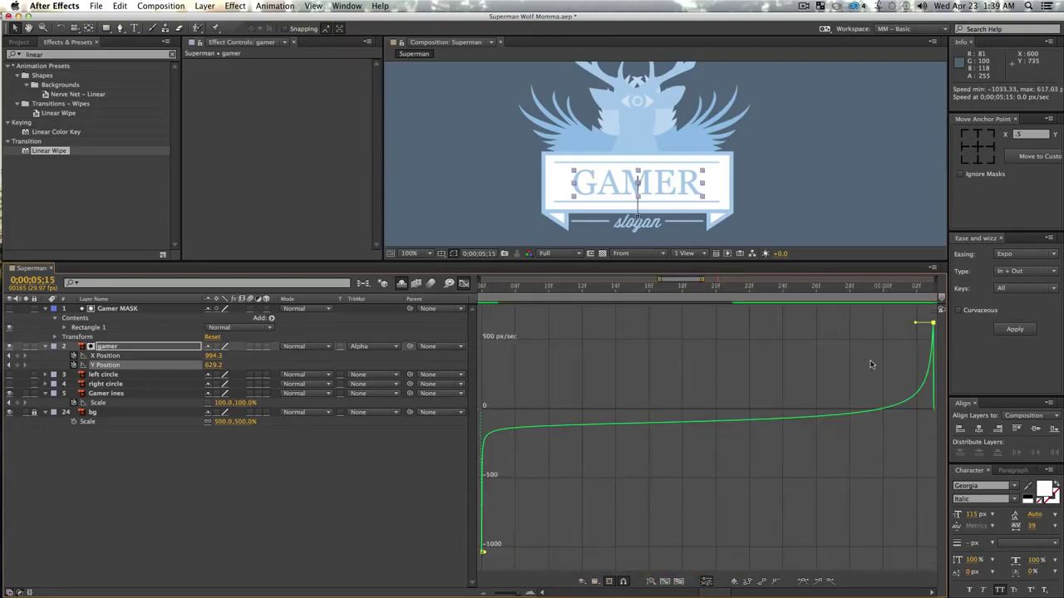
- Try a much longer incoming ease on the last Y Position keyframe, preview it, and undo the change
left_click_drag(839, 312, 941, 389)
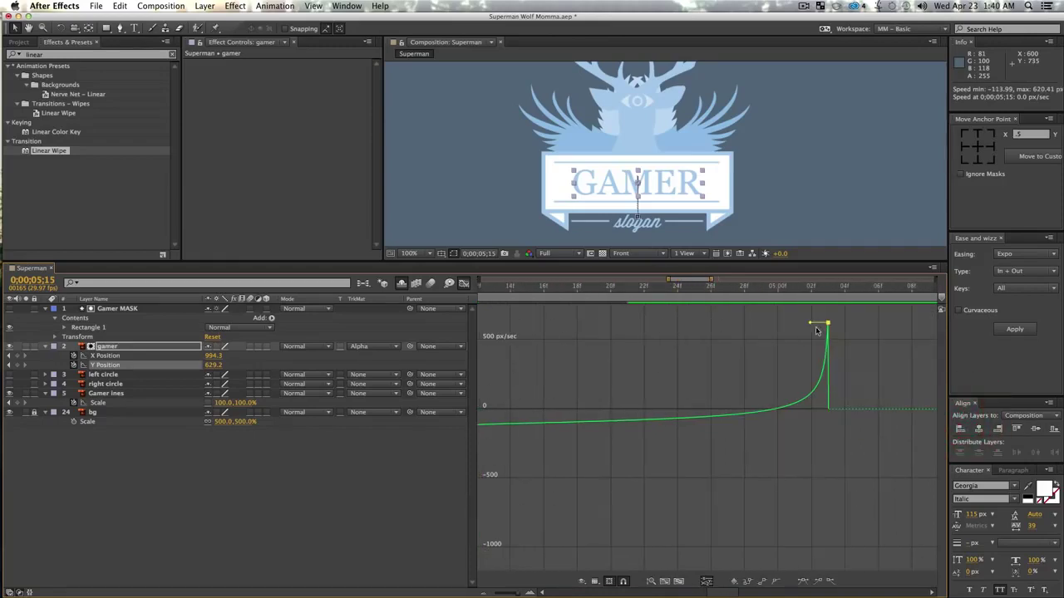
left_click_drag(812, 324, 696, 328)
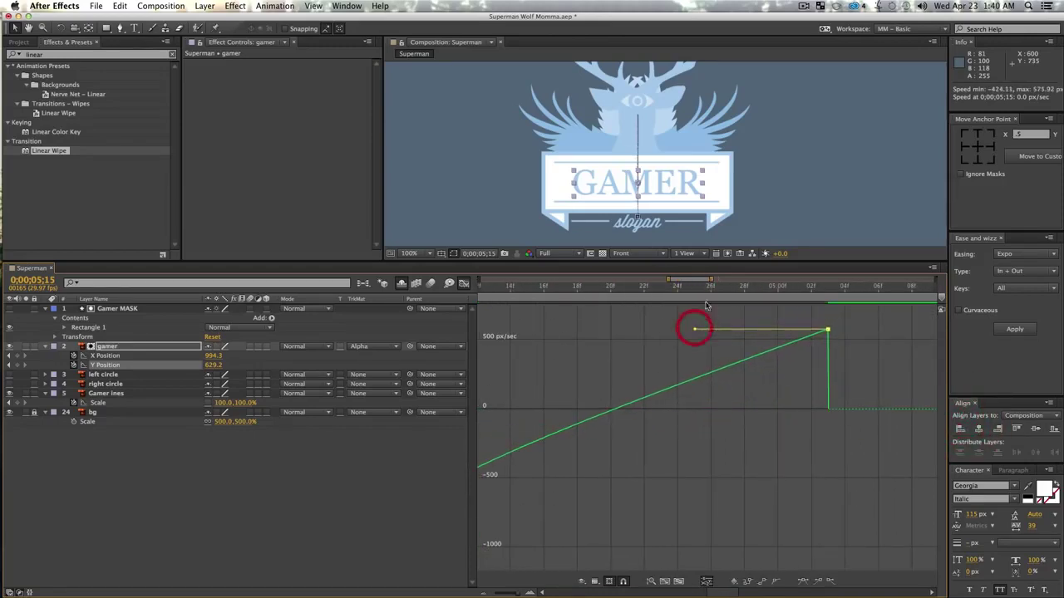
left_click(675, 288)
key("space")
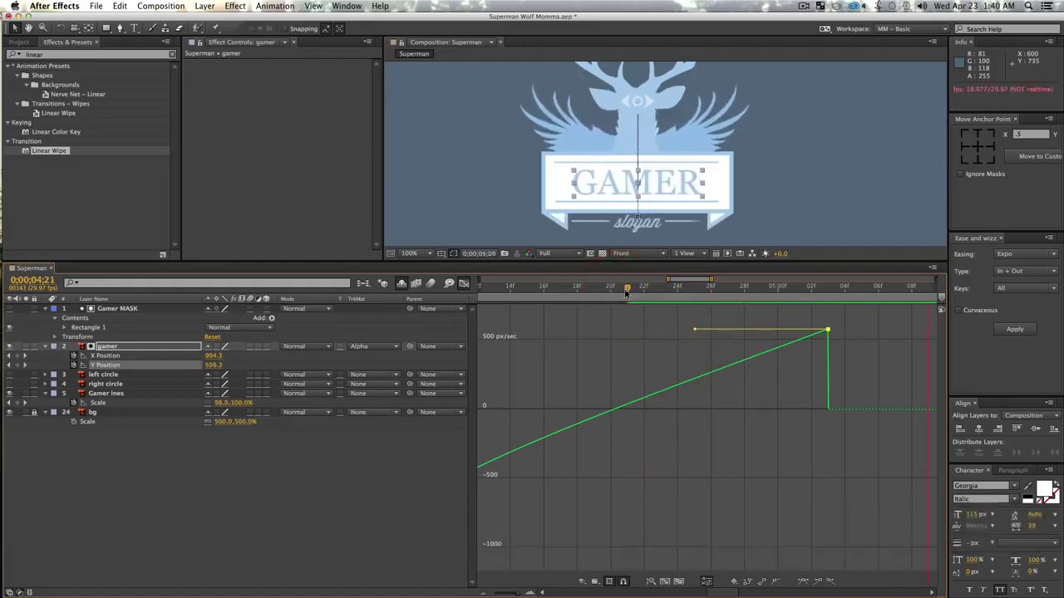
key("super+z")
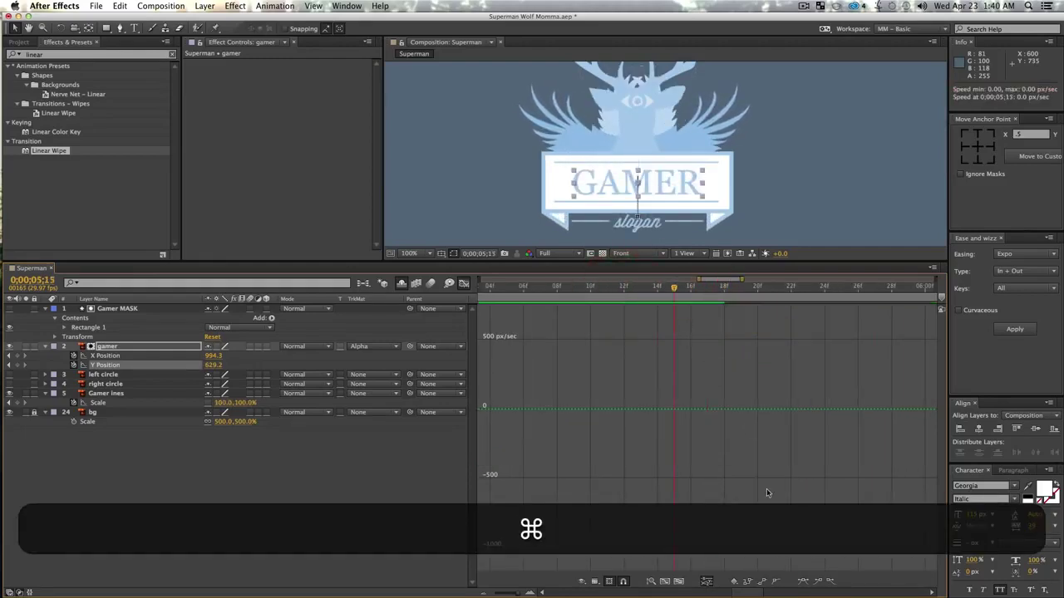
- Fit the Y Position speed graph to view and replay the GAMER reveal from 0;00;04;21
left_click(677, 582)
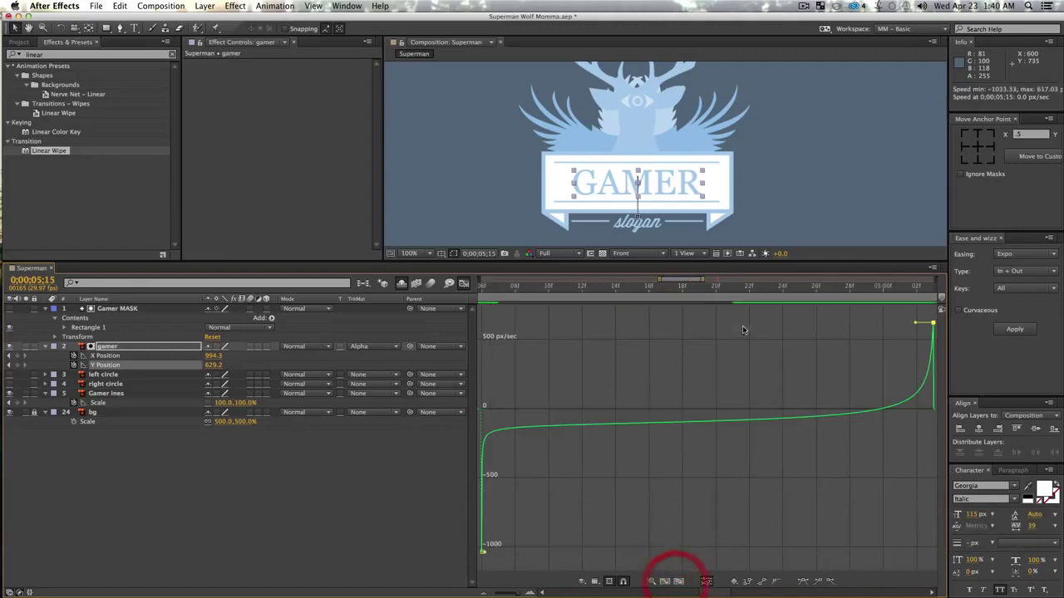
left_click(732, 290)
key("space")
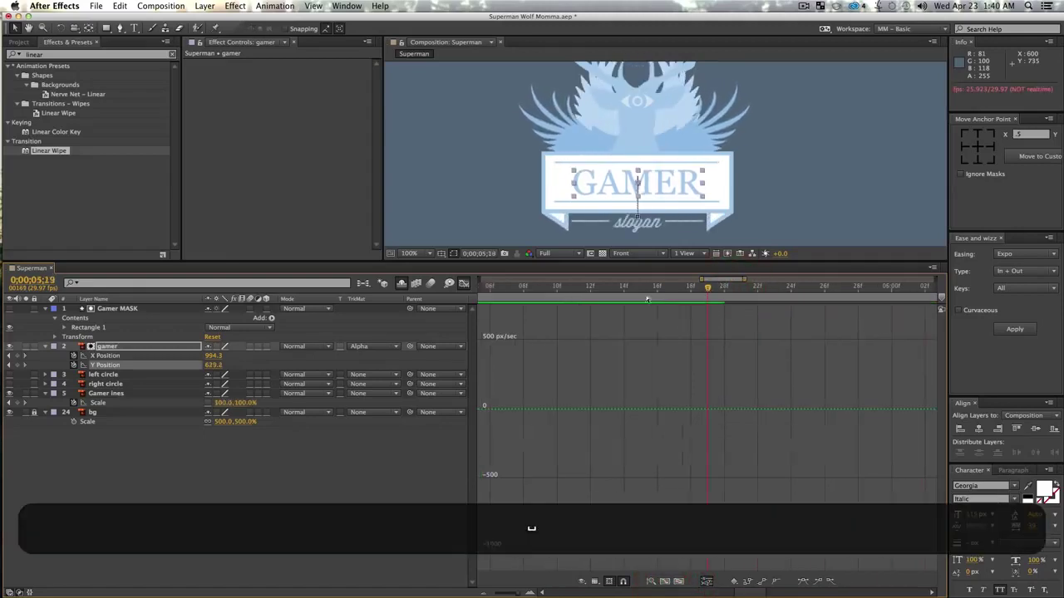
- Return from the Graph Editor to the layer bars and preview the emblem animation from 0;00;03;09
left_click(463, 283)
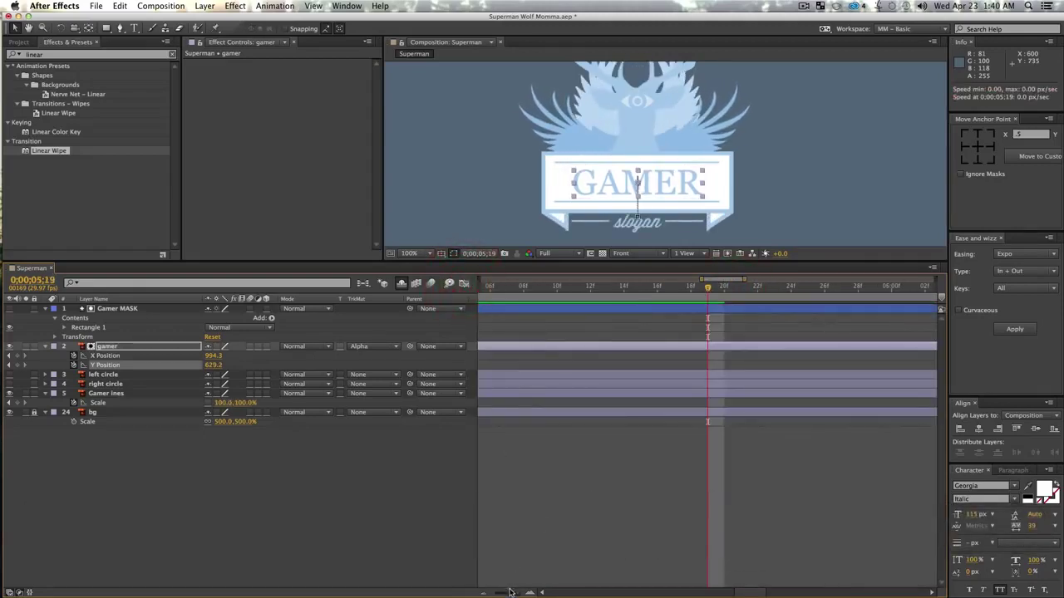
left_click_drag(509, 592, 492, 595)
left_click(358, 517)
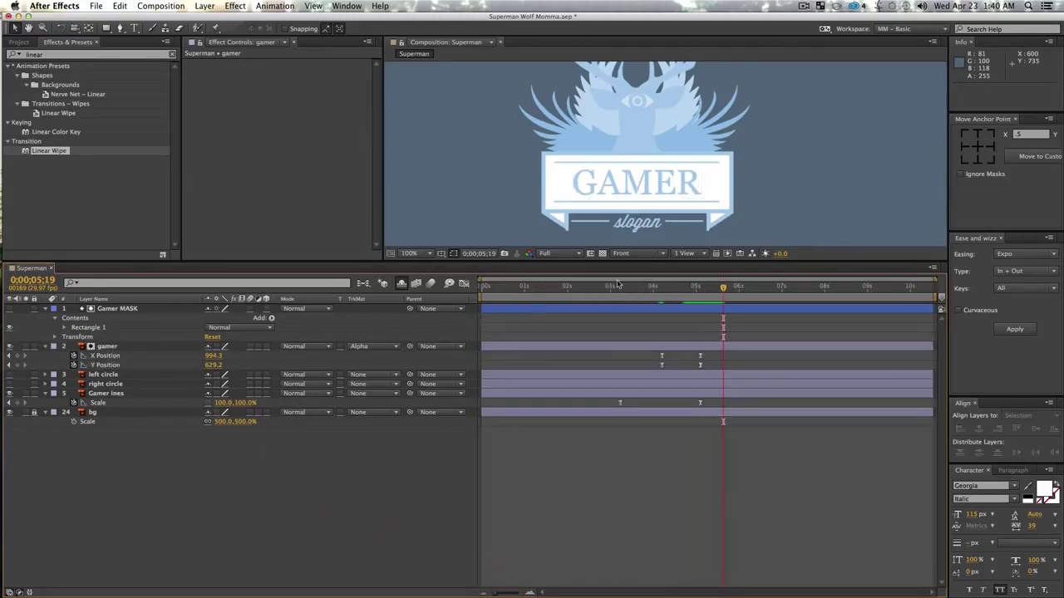
left_click_drag(703, 291, 626, 307)
key("space")
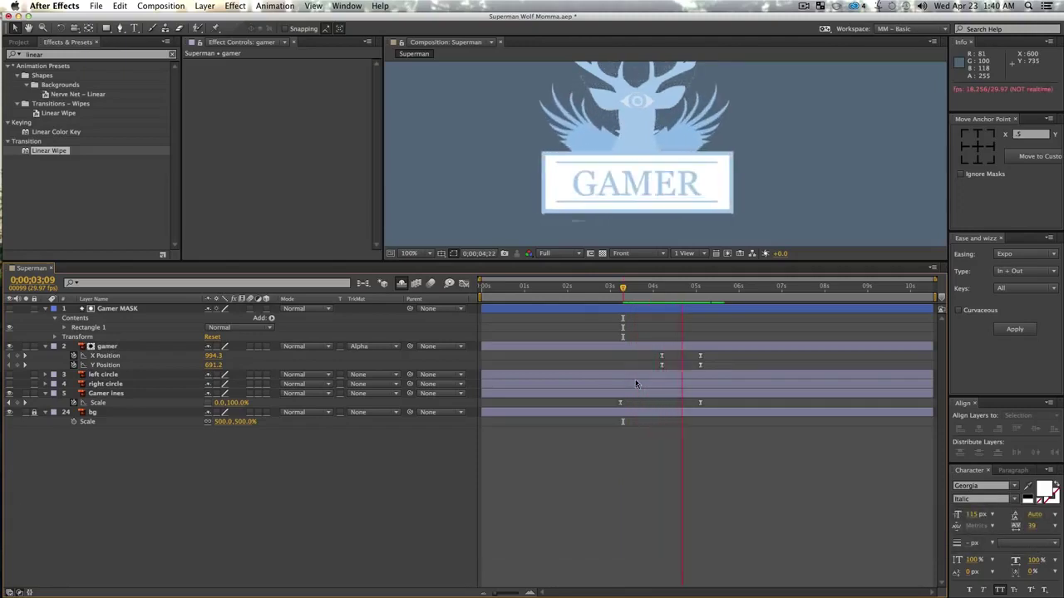
key("space")
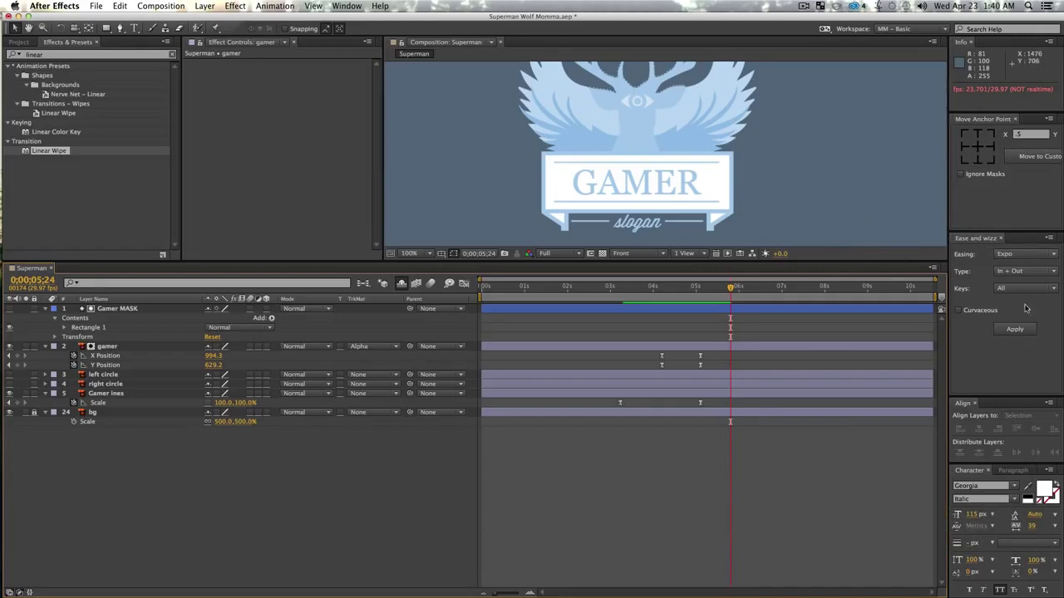
- Apply Ease and Wizz easing Back, type Out, with all keys, to the gamer layer's Y Position keyframes
left_click(1025, 254)
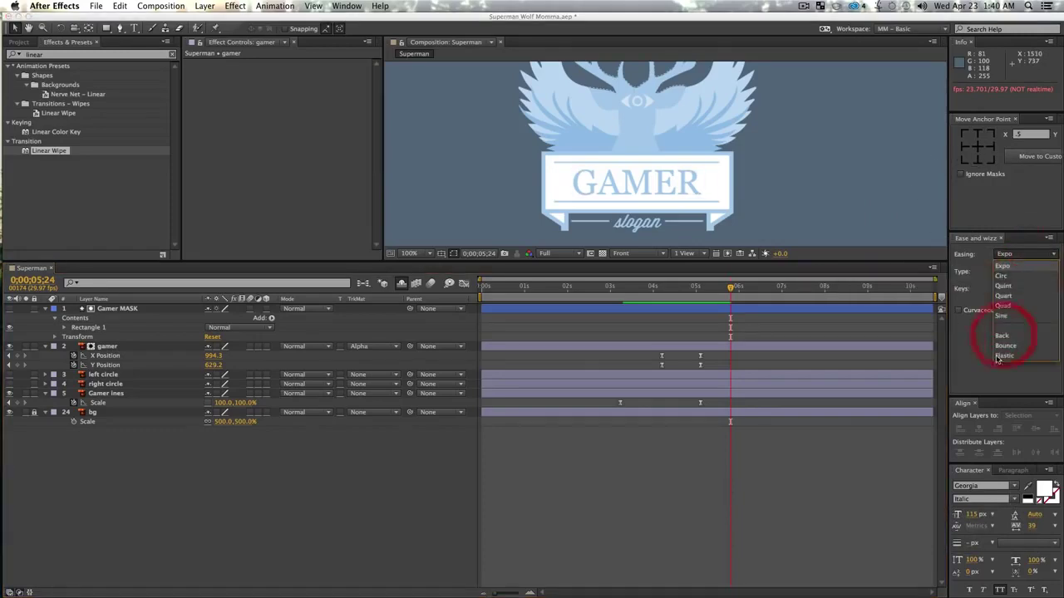
left_click(1002, 337)
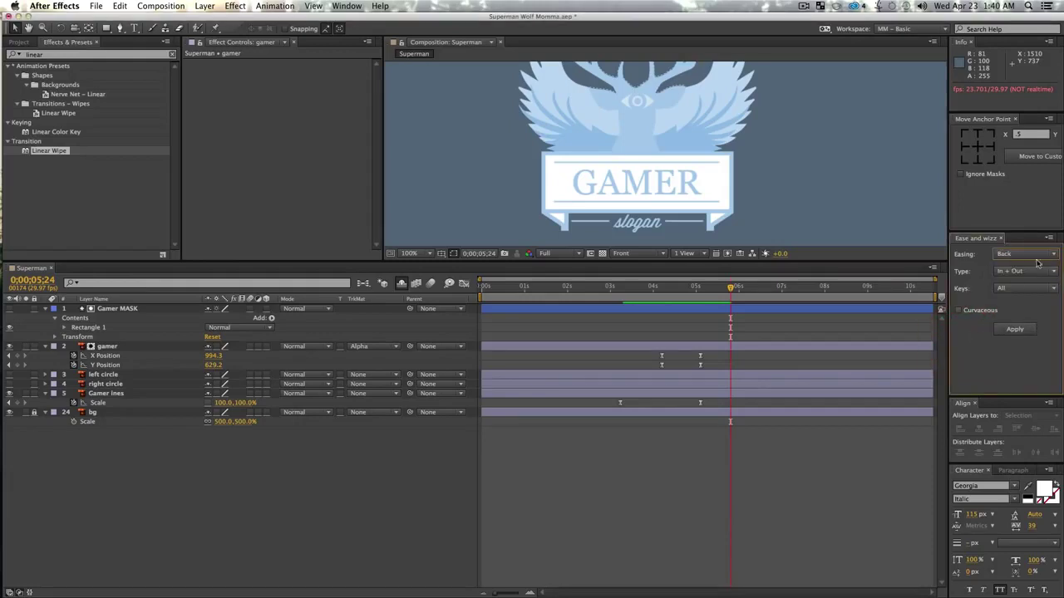
left_click(1027, 275)
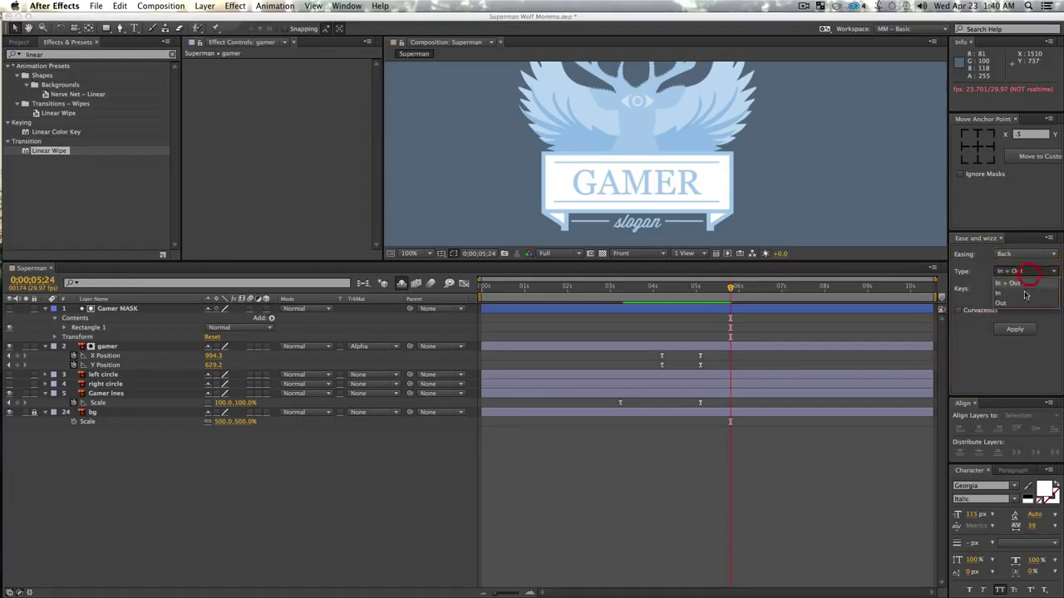
left_click(1022, 304)
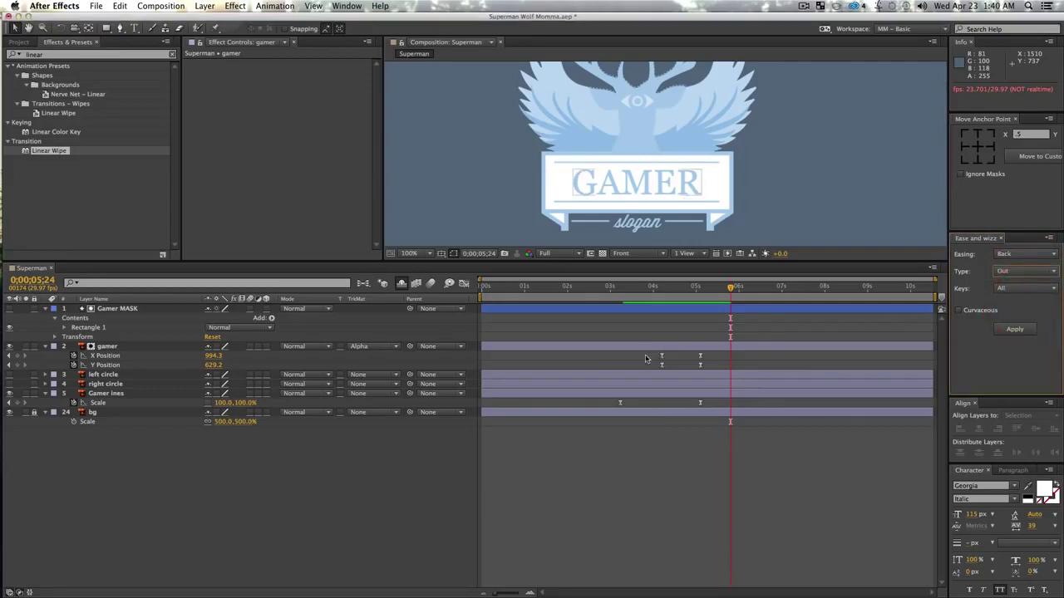
left_click_drag(642, 367, 722, 371)
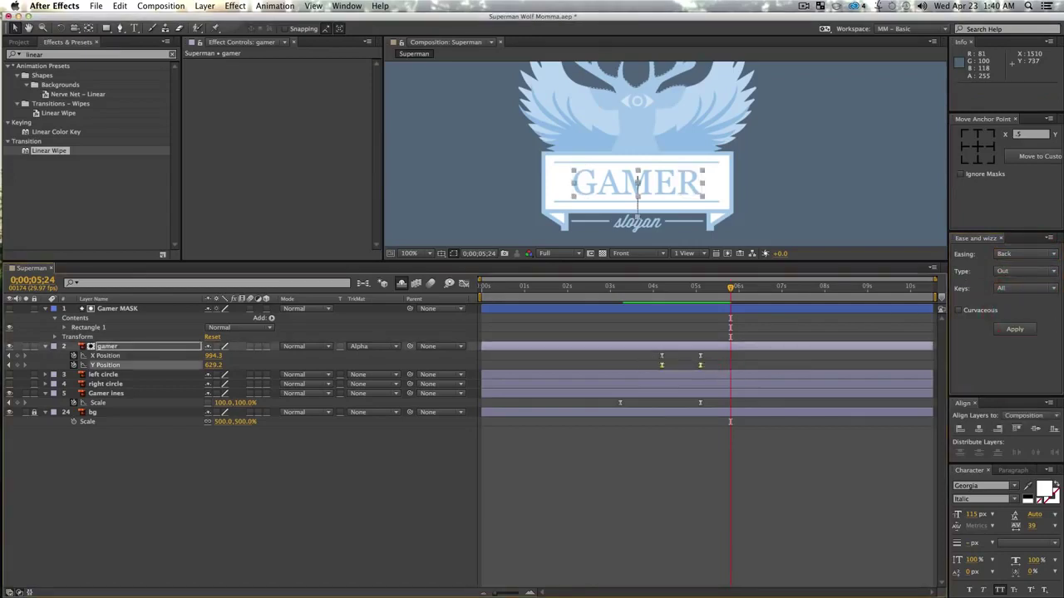
left_click(375, 495)
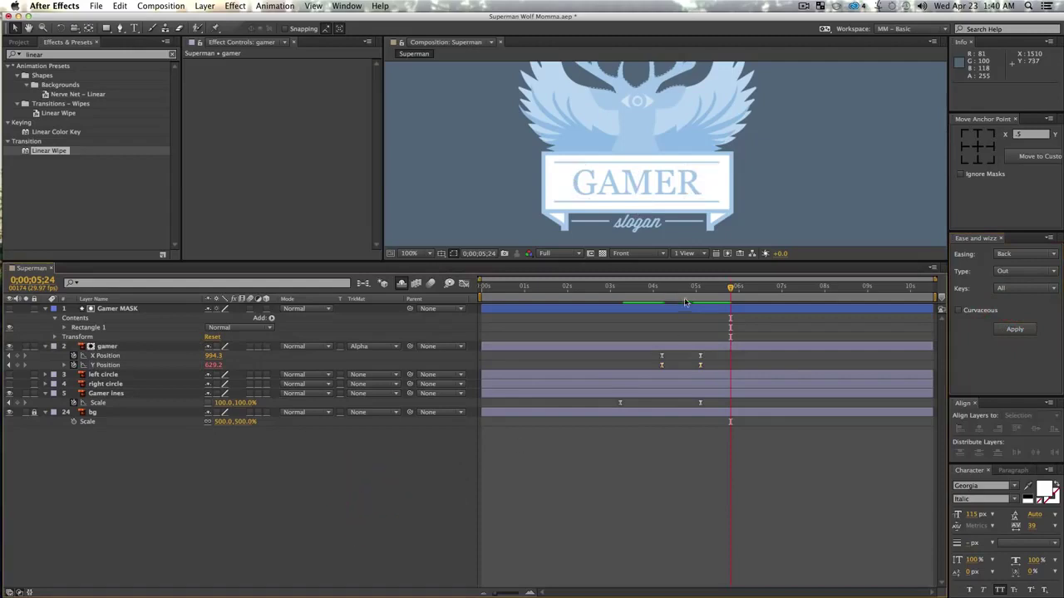
- Preview the GAMER text reveal with its Back easing from 0;00;03;28
left_click(650, 288)
key("space")
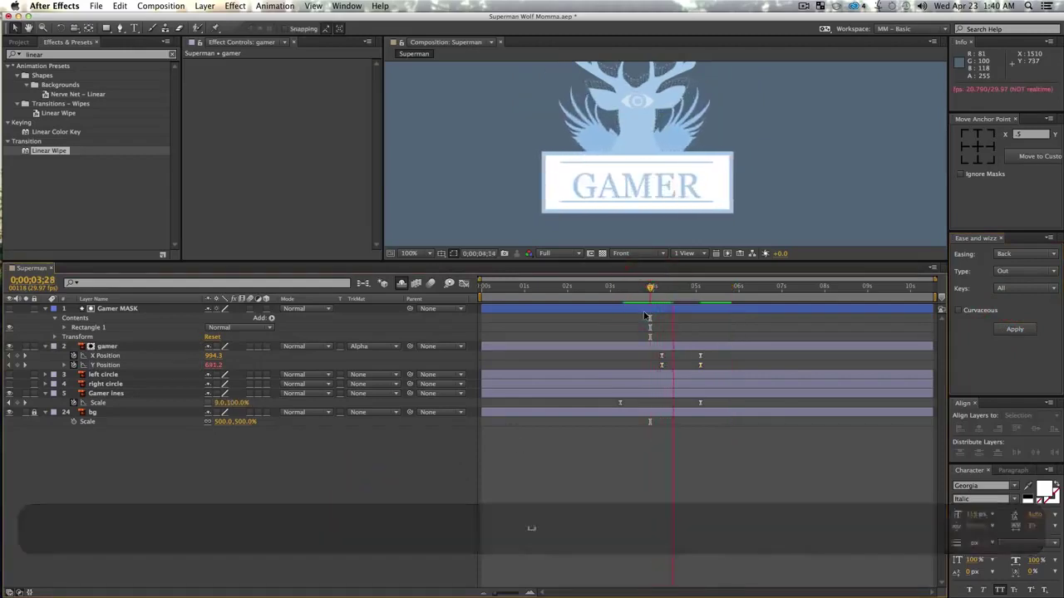
key("space")
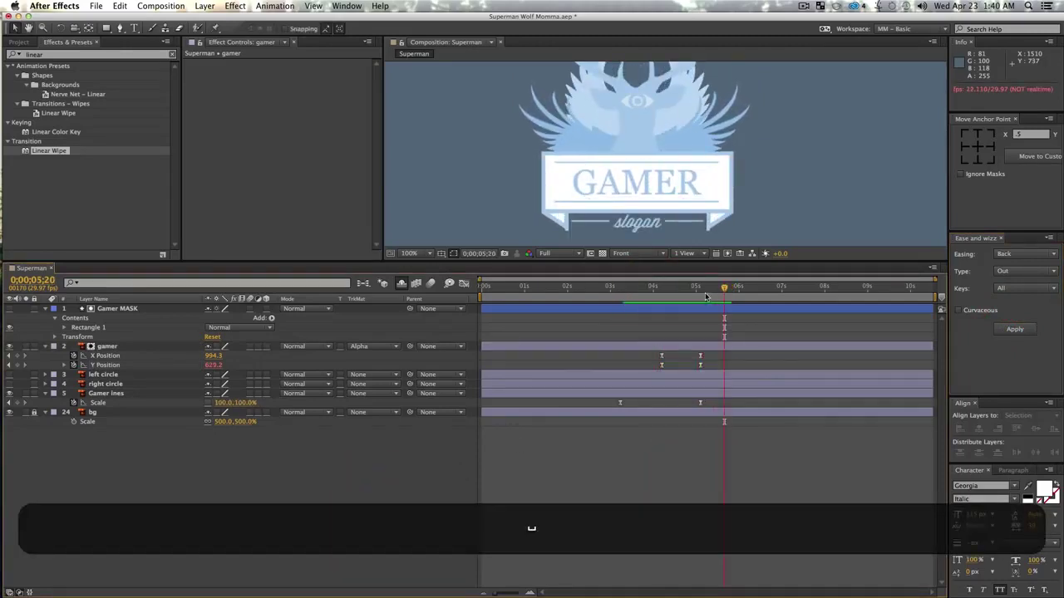
- Reveal the gamer layer's Y Position expression and examine its post-expression graph in the Graph Editor
left_click(658, 305)
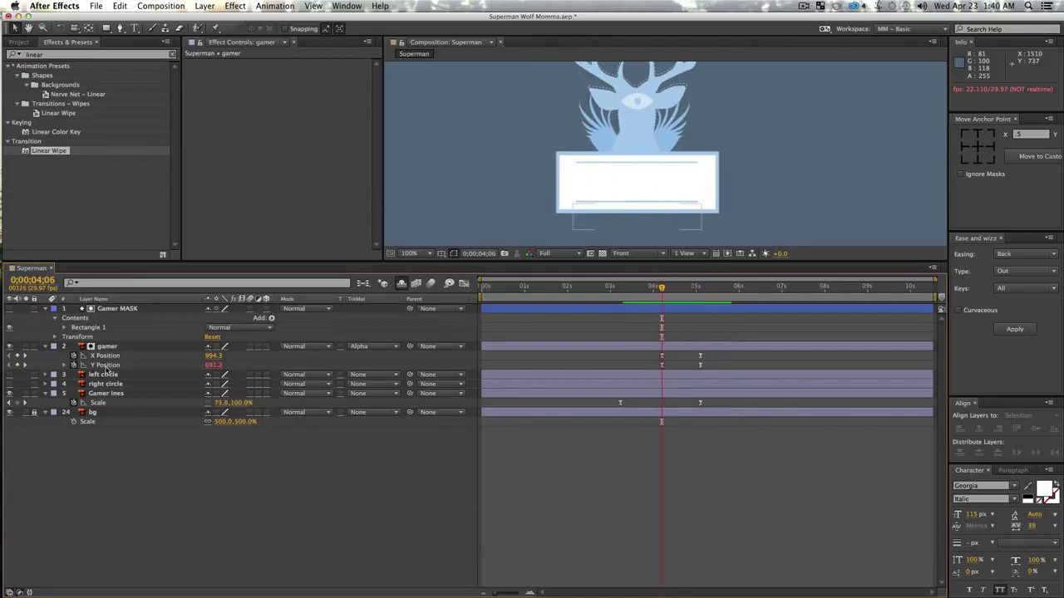
left_click(104, 355)
left_click(64, 365)
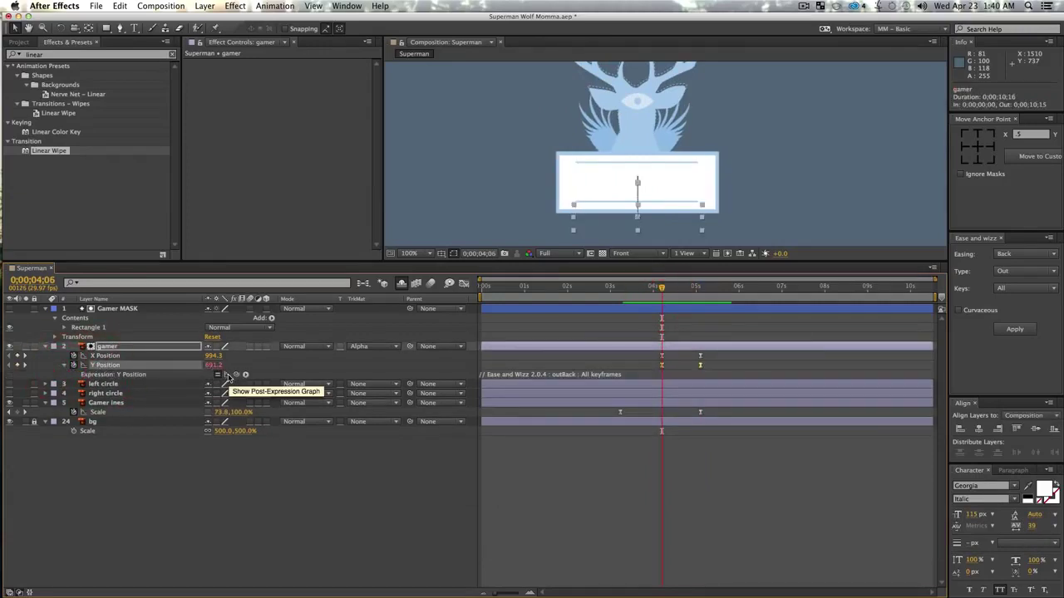
left_click(463, 283)
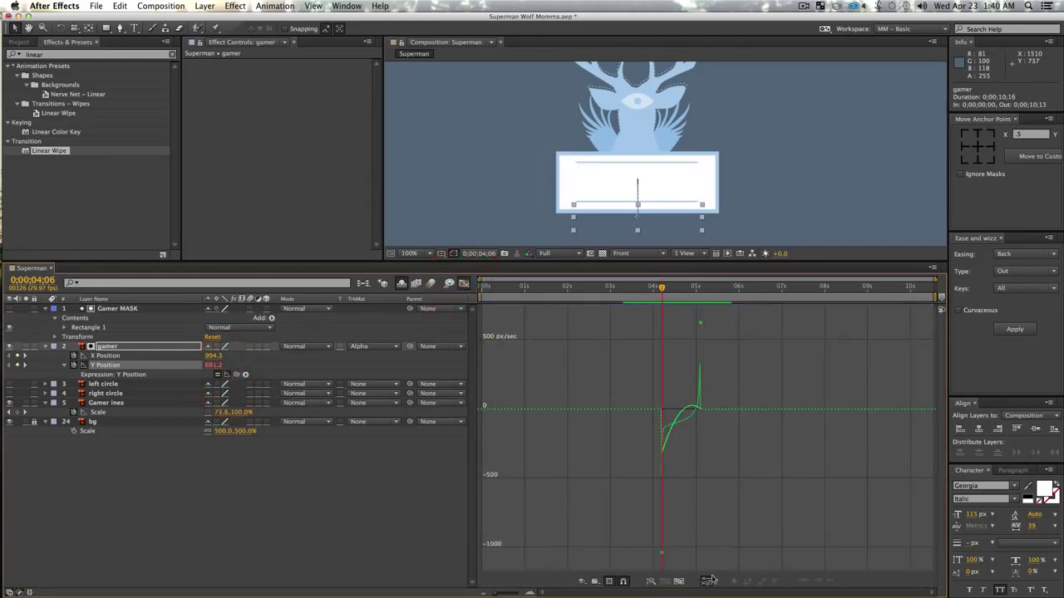
left_click(679, 582)
left_click(463, 284)
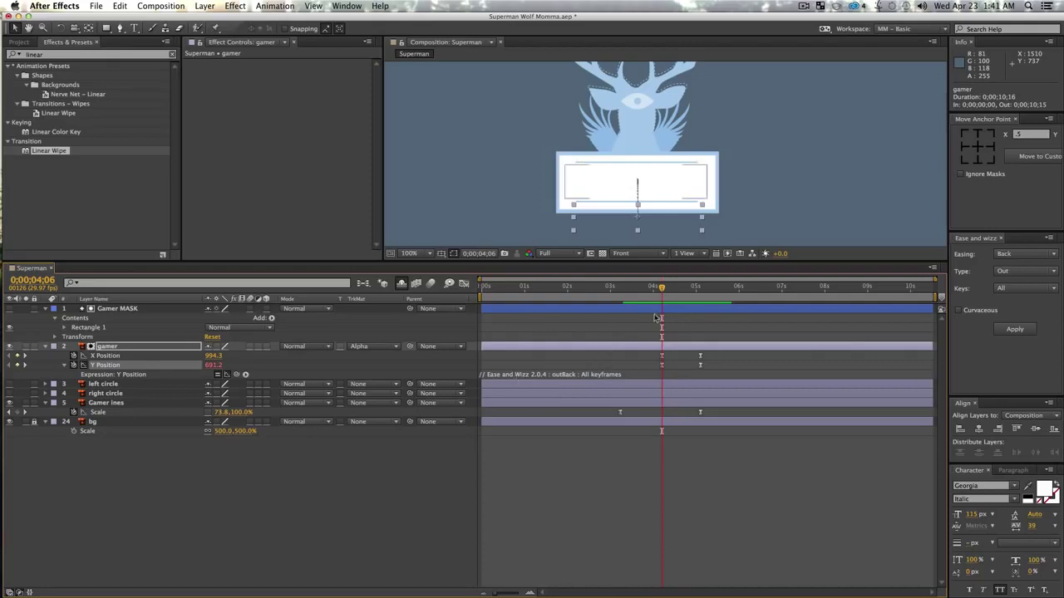
- Replay the GAMER text reveal from 0;00;03;14
left_click_drag(663, 289, 630, 289)
key("space")
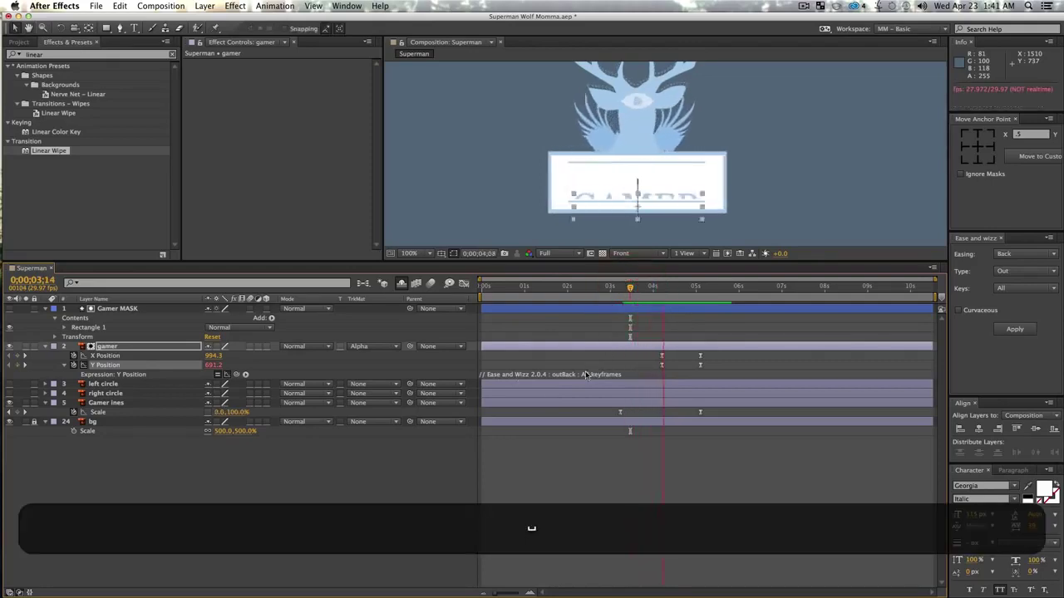
key("space")
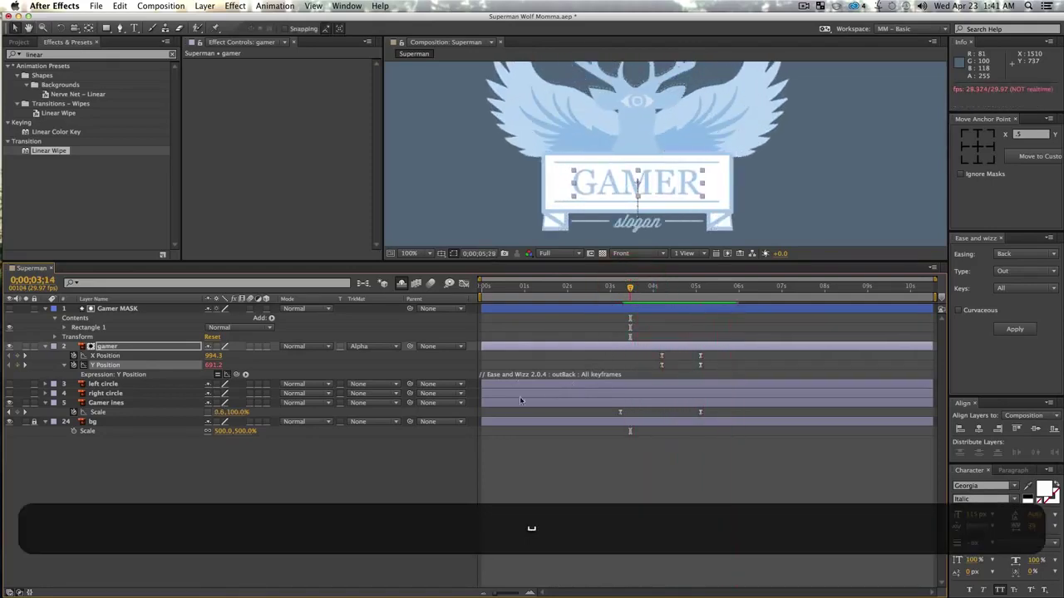
- Save the project with the whole emblem in view at 50% magnification
left_click(333, 477)
key("z")
left_click(697, 131, "alt")
key("space")
left_click_drag(692, 140, 694, 127)
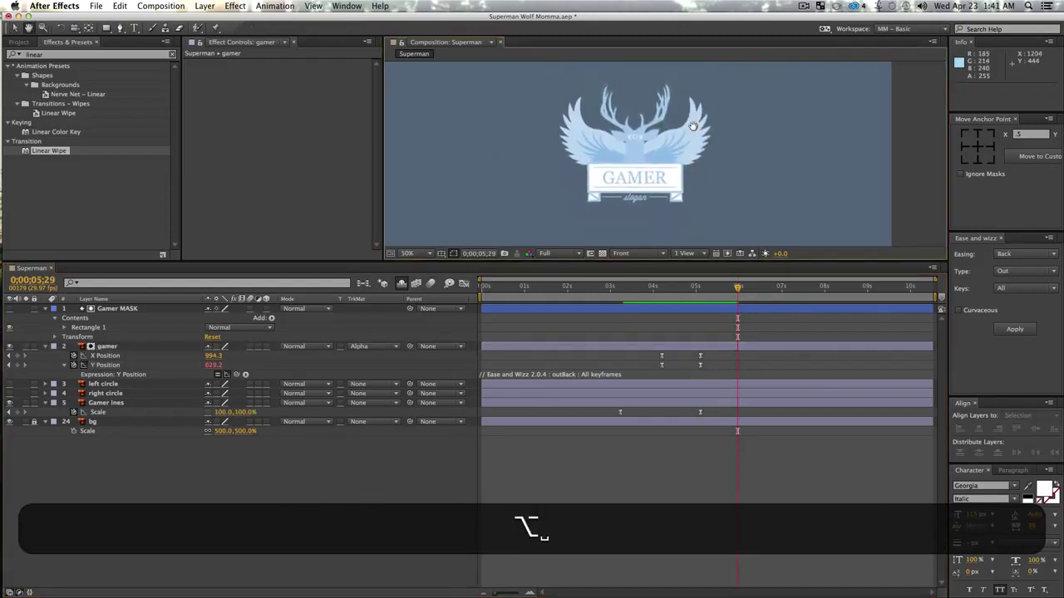
key("v")
left_click(294, 475)
key("super+s")
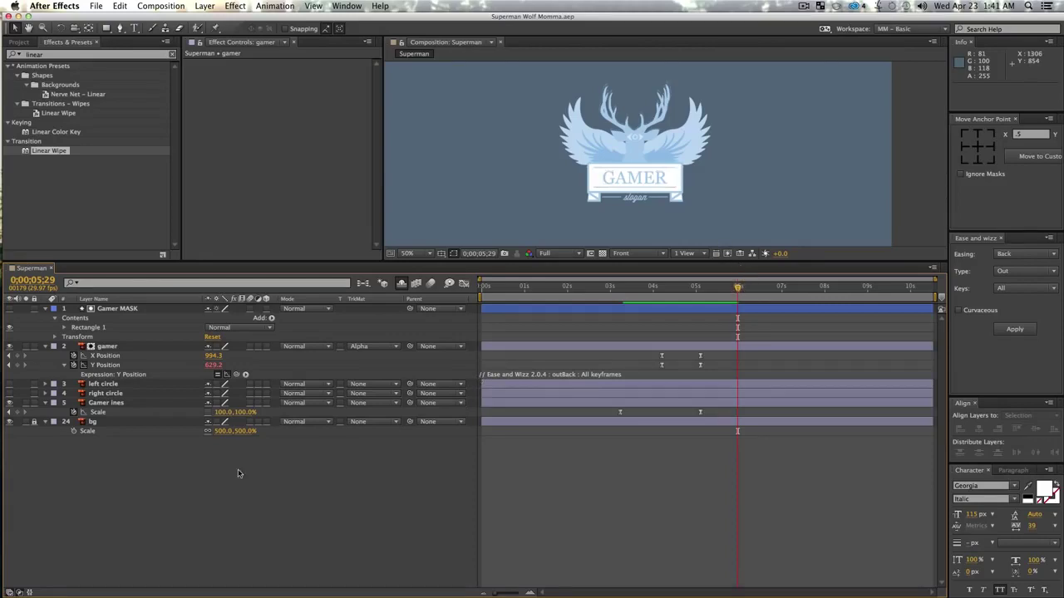
- Turn on the visibility of the left circle and right circle layers beside the GAMER text
left_click(123, 392)
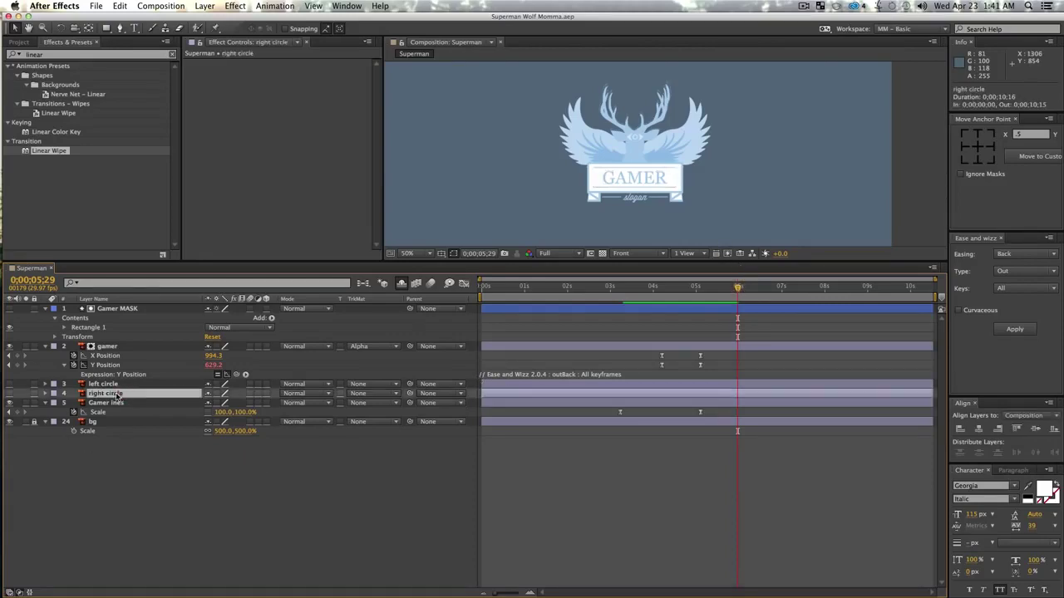
left_click(104, 384, "shift")
left_click(118, 536)
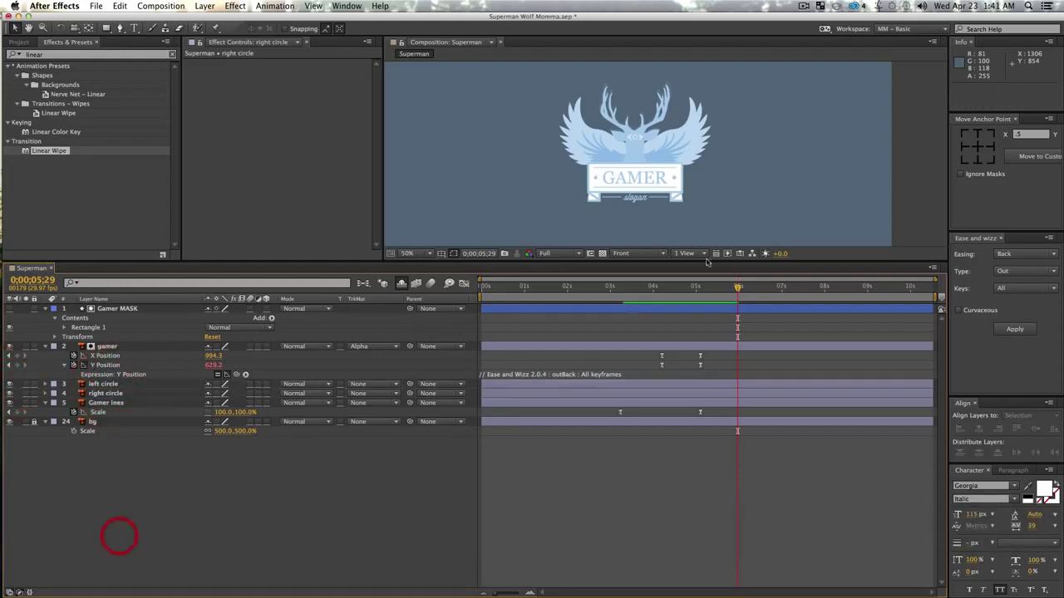
key("z")
left_click(643, 192)
key("space")
left_click_drag(690, 129, 676, 163)
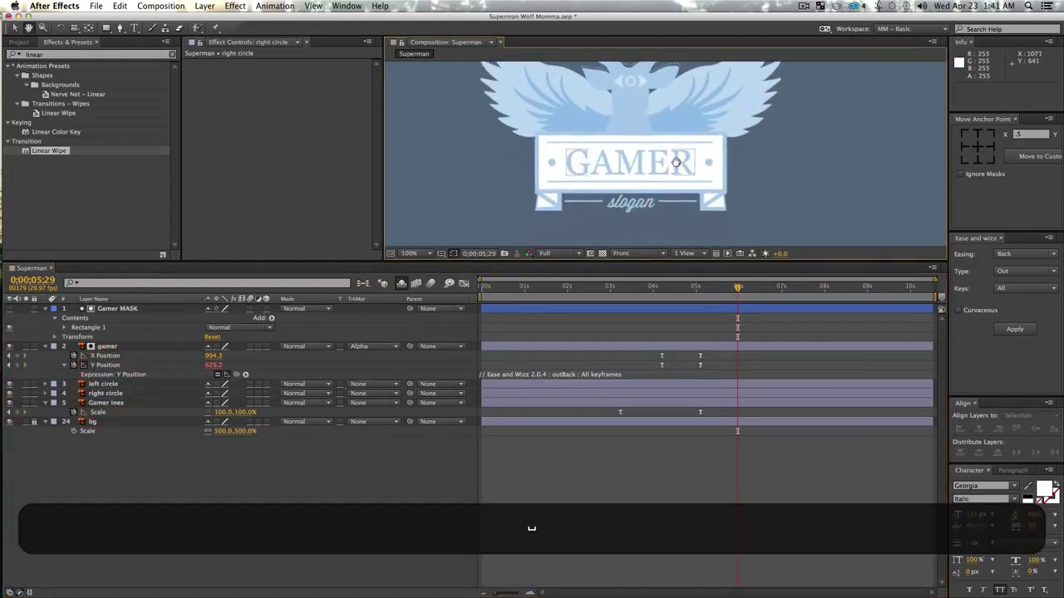
key("v")
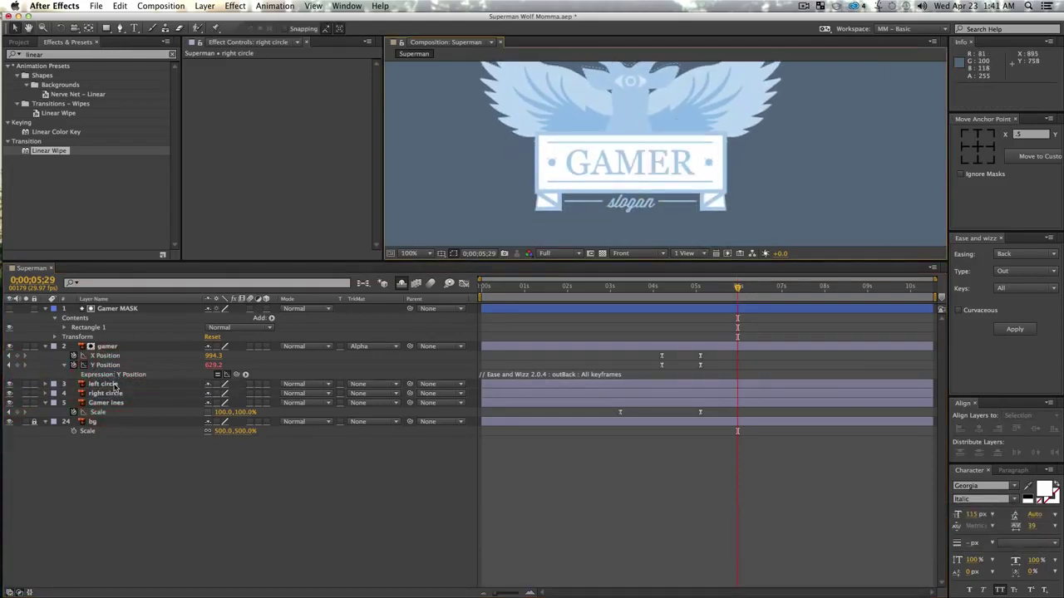
- Scale the left circle and right circle layers together to 369%
left_click(106, 383)
left_click(111, 393, "shift")
key("shift+s")
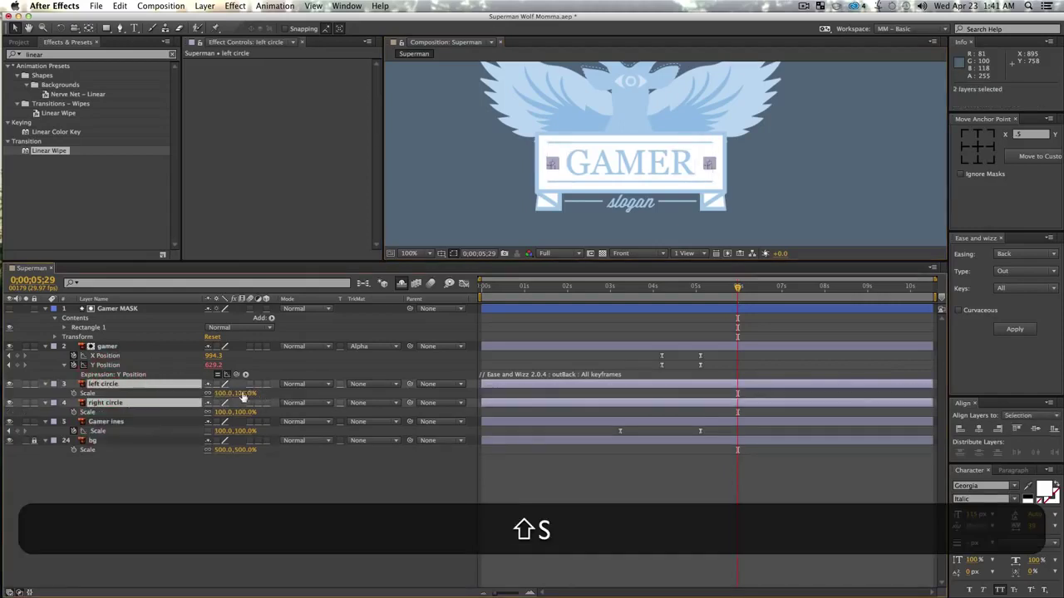
left_click_drag(243, 396, 387, 405)
left_click(253, 536)
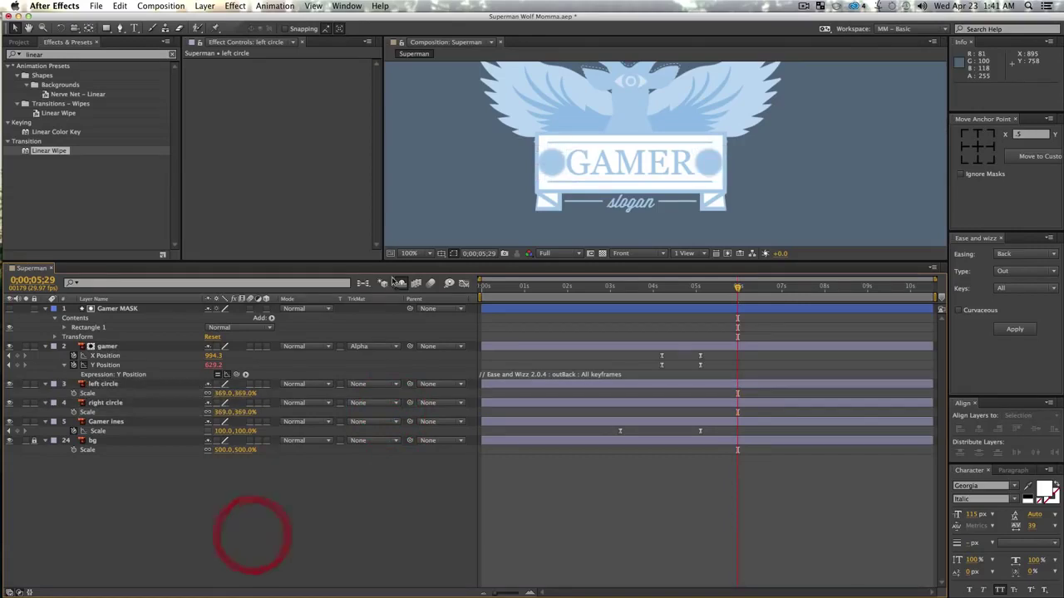
- Turn on continuous rasterization for all layers, including the shy ones, and hide the shy layers again
left_click(400, 283)
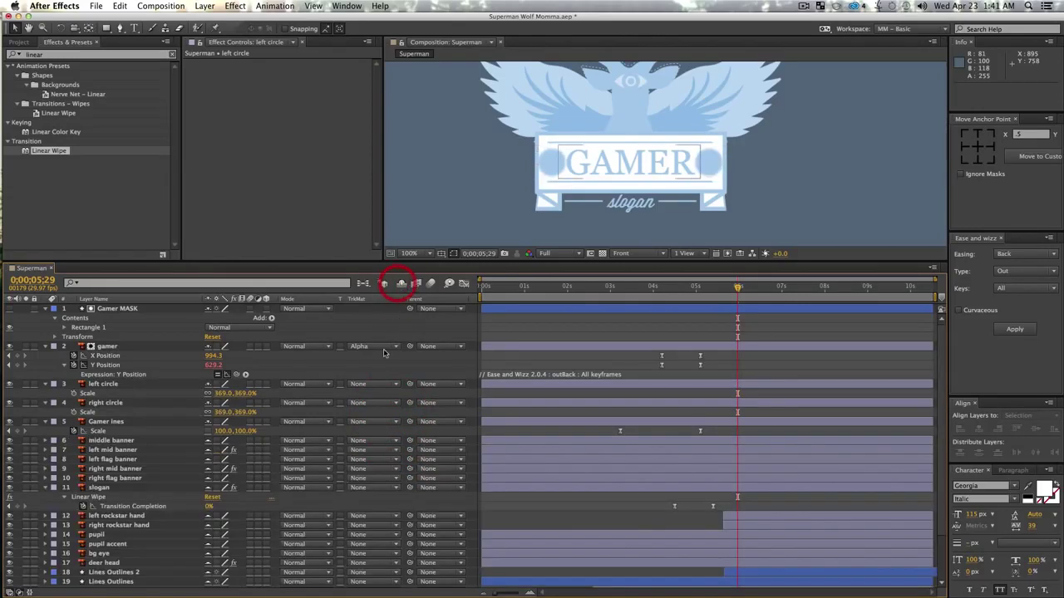
key("super+a")
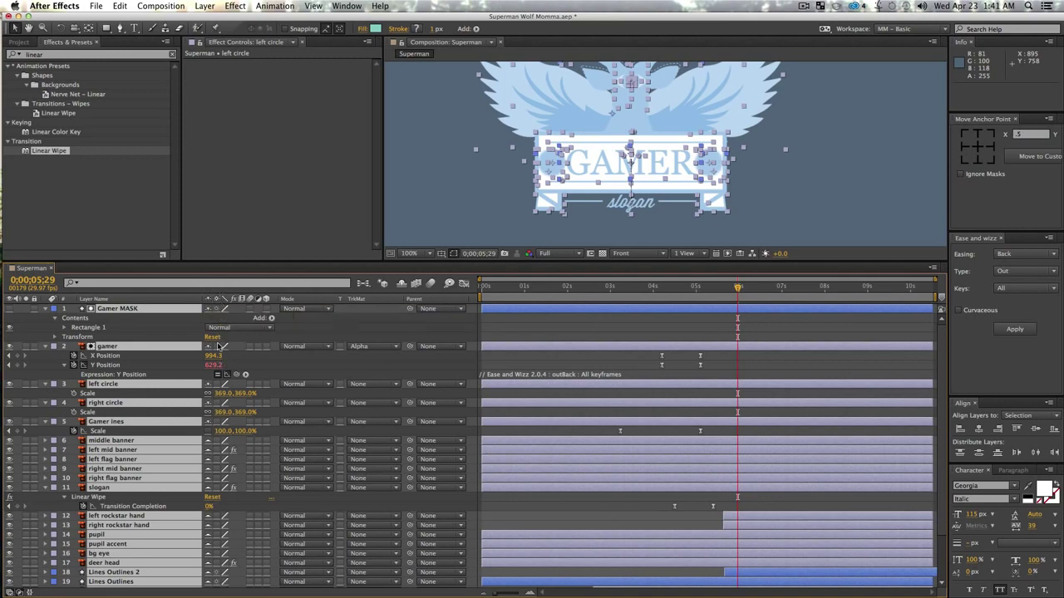
key("z")
left_click(563, 166)
left_click(565, 166)
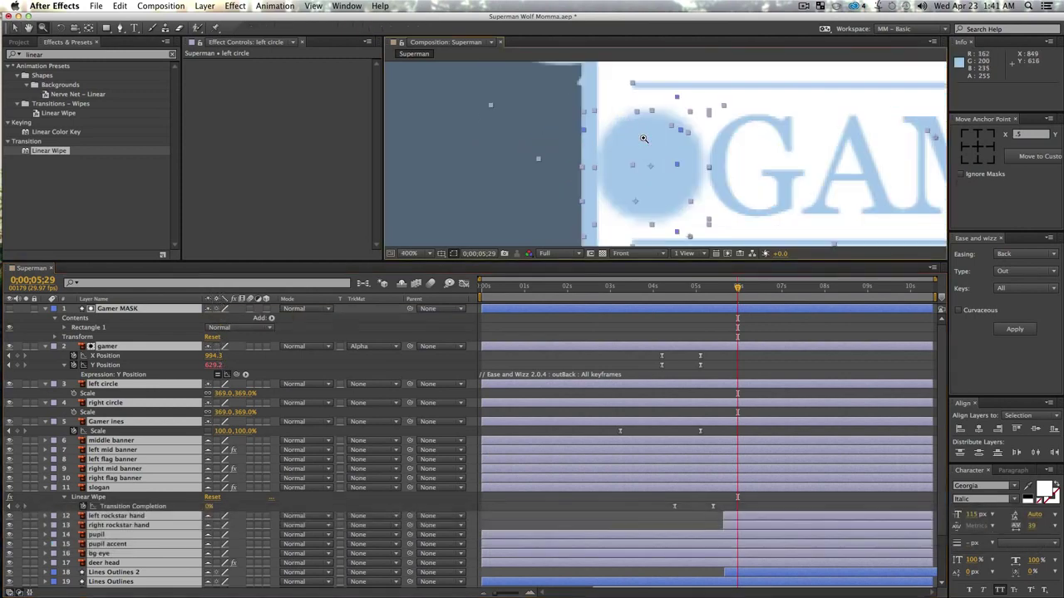
key("v")
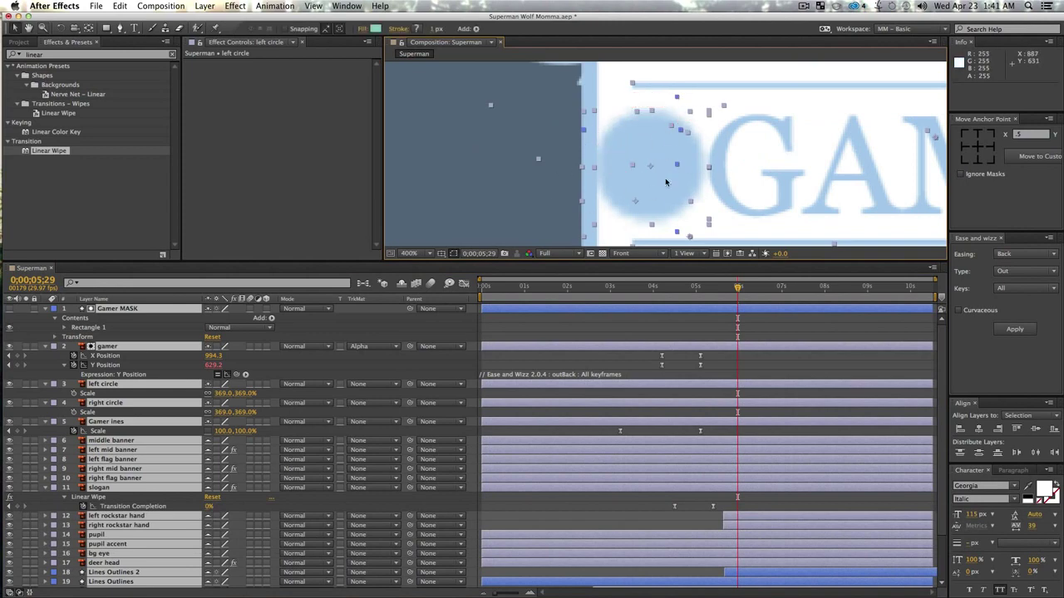
left_click(217, 385)
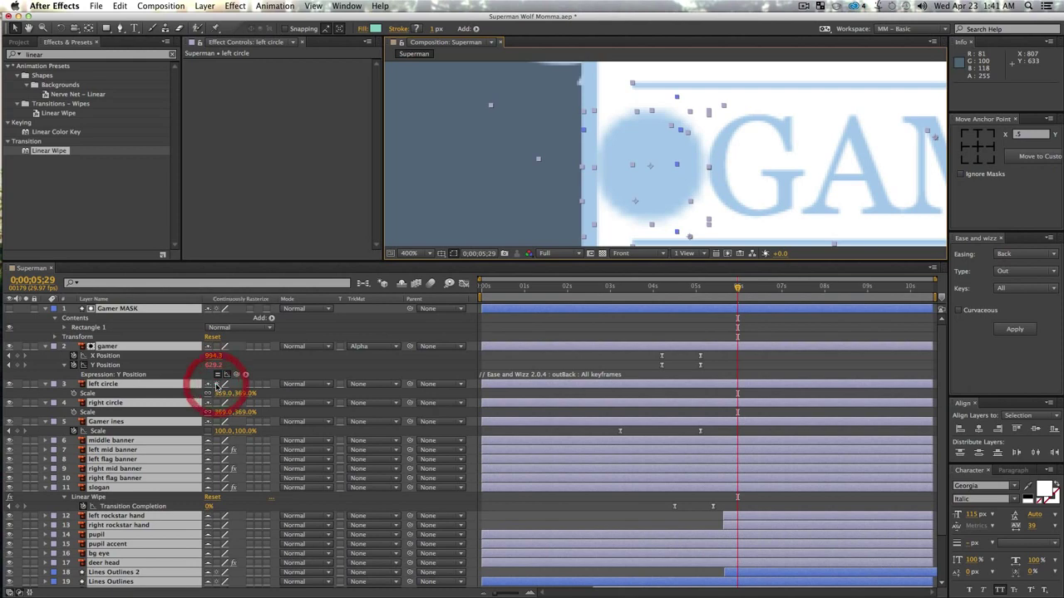
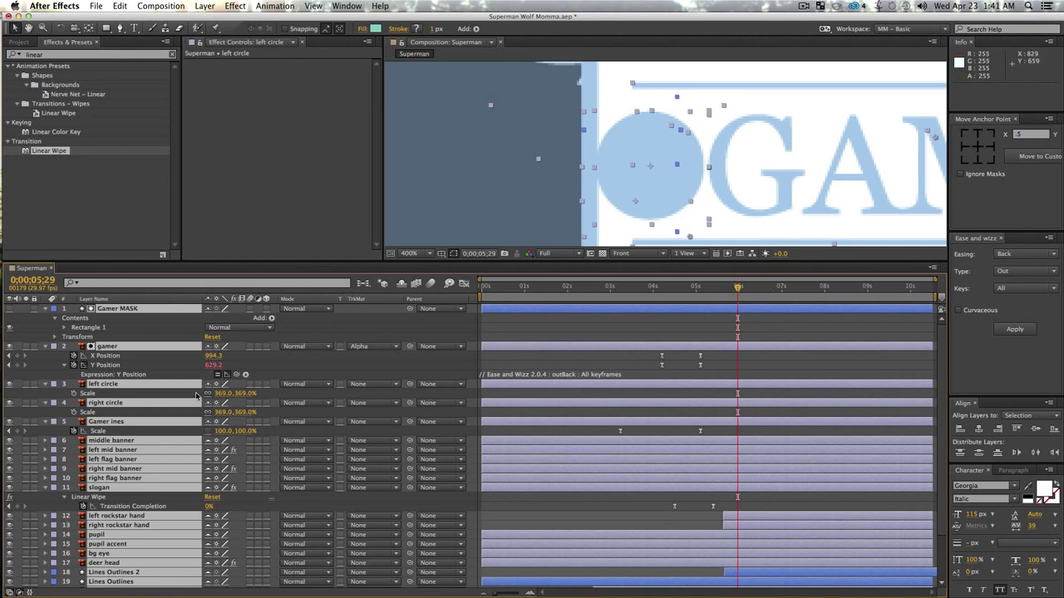
left_click(402, 284)
left_click(348, 543)
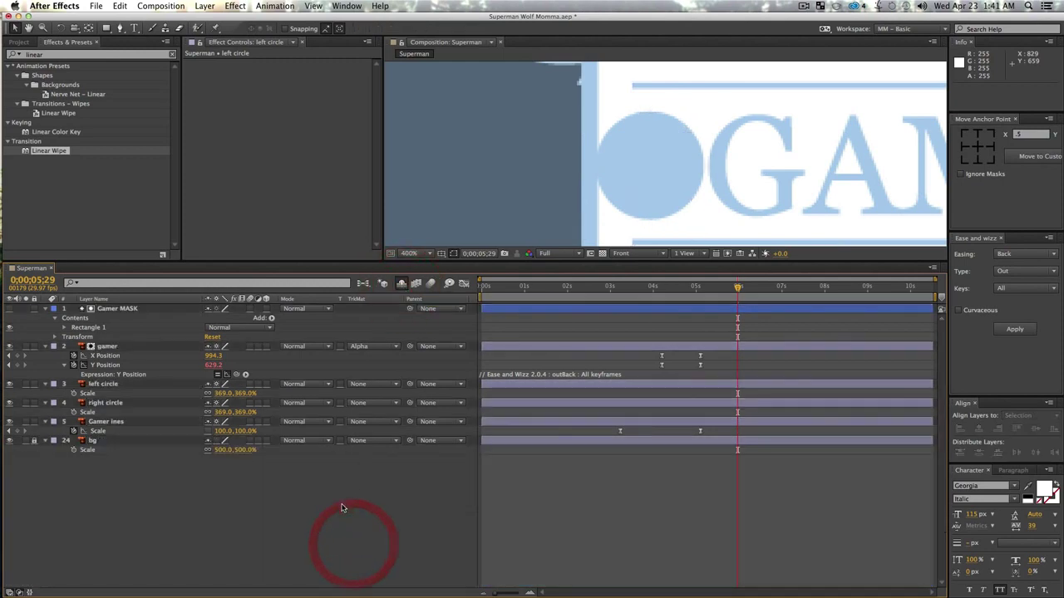
- Set the current time to 0;00;04;00 with the banner and both circles in view at 100% magnification
key("z")
left_click(809, 128, "alt")
left_click(809, 128, "alt")
mouse_move(665, 176)
left_mouse_down()
mouse_move(667, 204)
mouse_move(681, 173)
left_mouse_up()
left_click(694, 167)
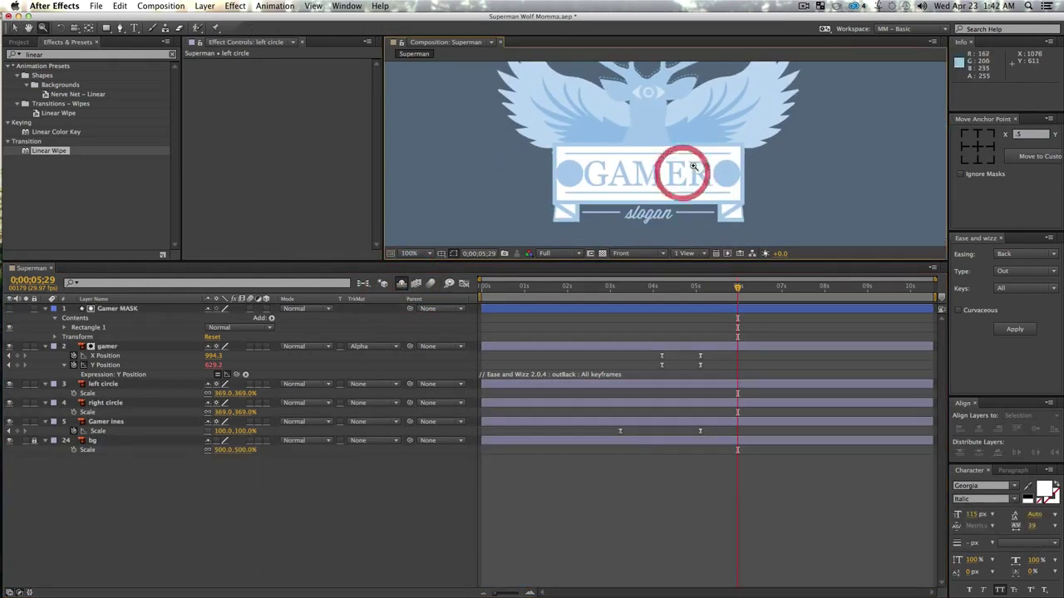
key("v")
left_click(731, 289)
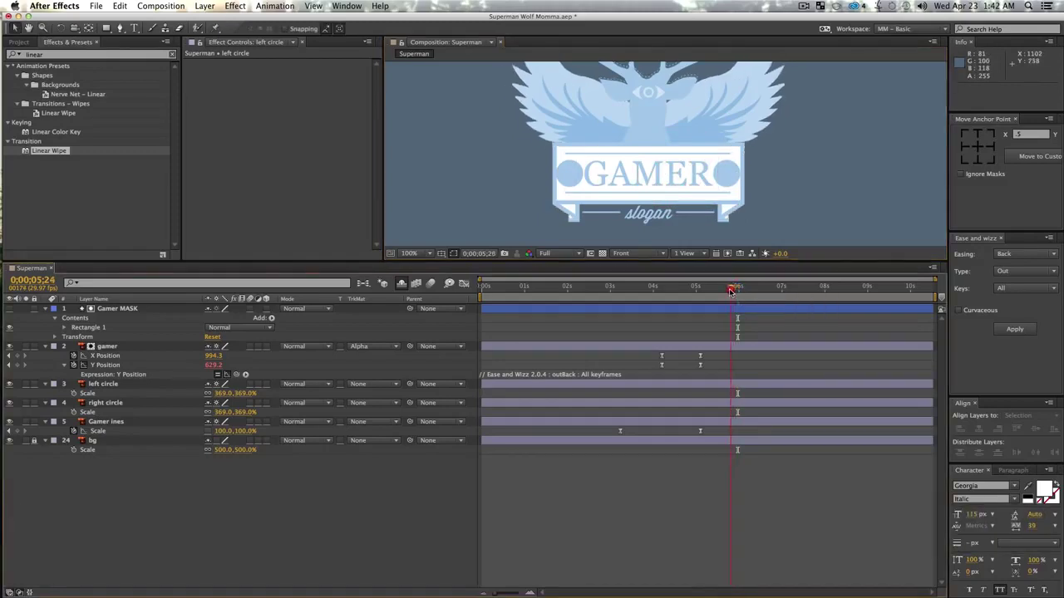
left_click_drag(730, 289, 652, 299)
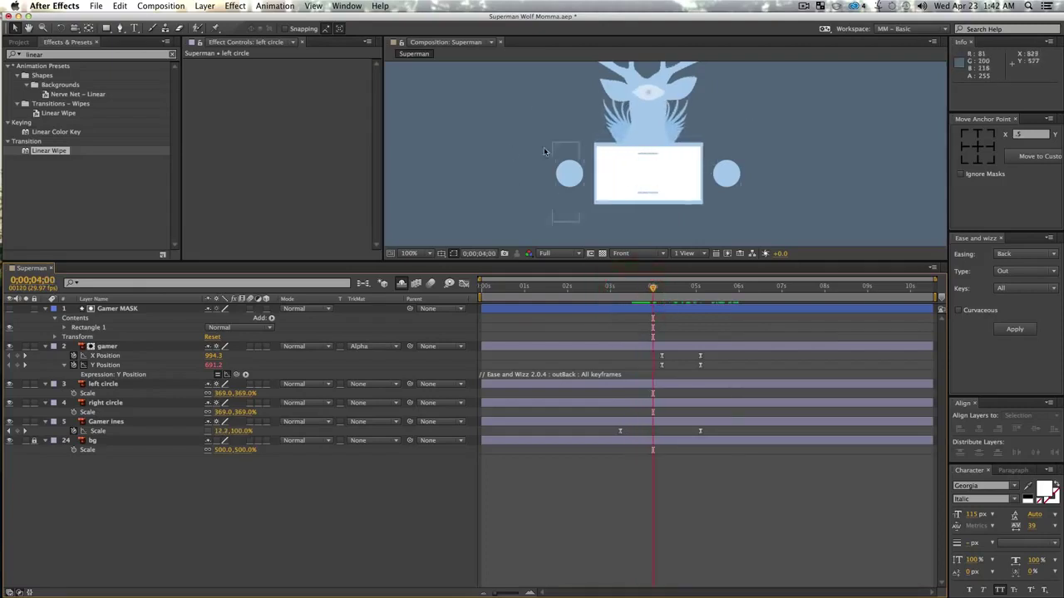
- Add a new mask to the right circle layer and reveal all of its mask properties
left_click(125, 403)
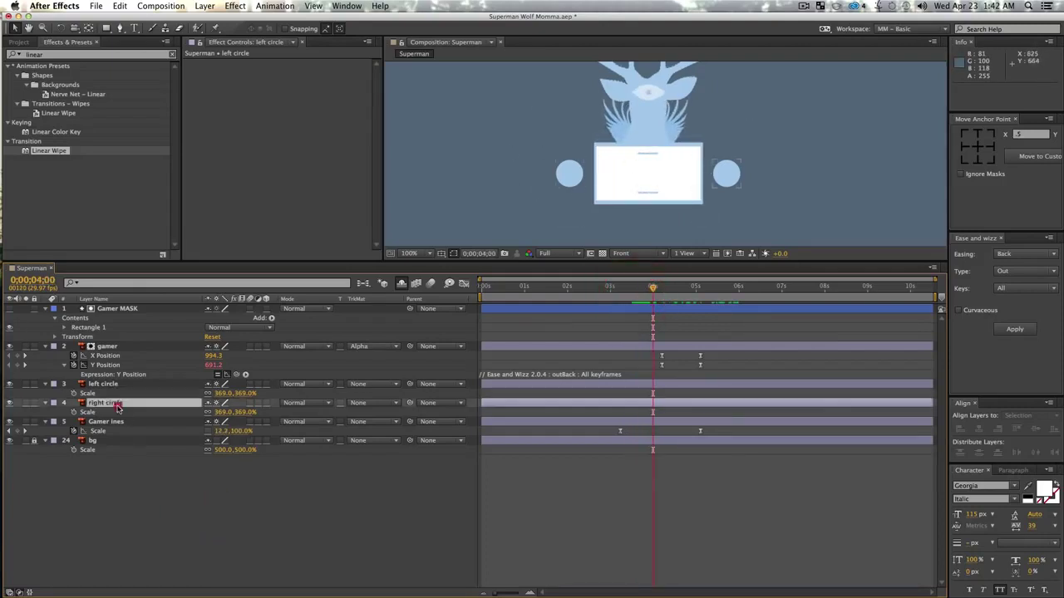
key("shift")
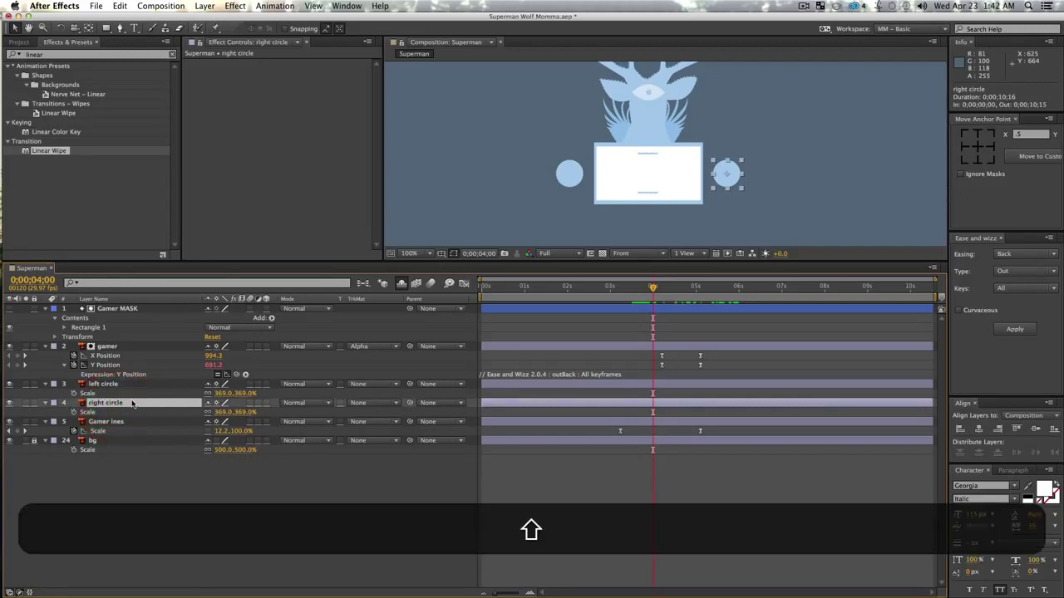
key("shift+super+n")
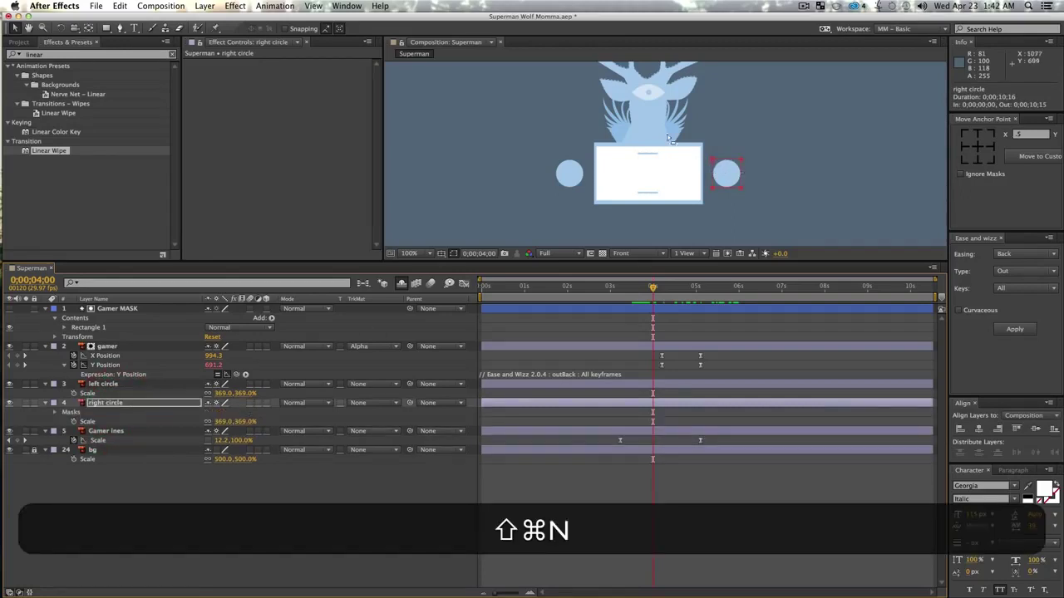
left_click(108, 405)
key("m")
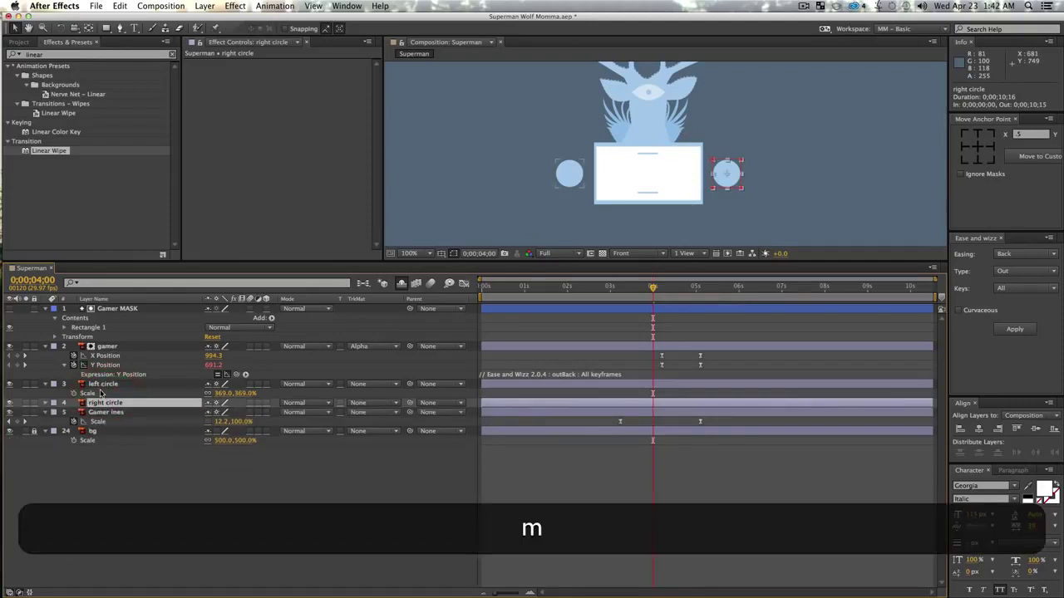
key("m")
key("m")
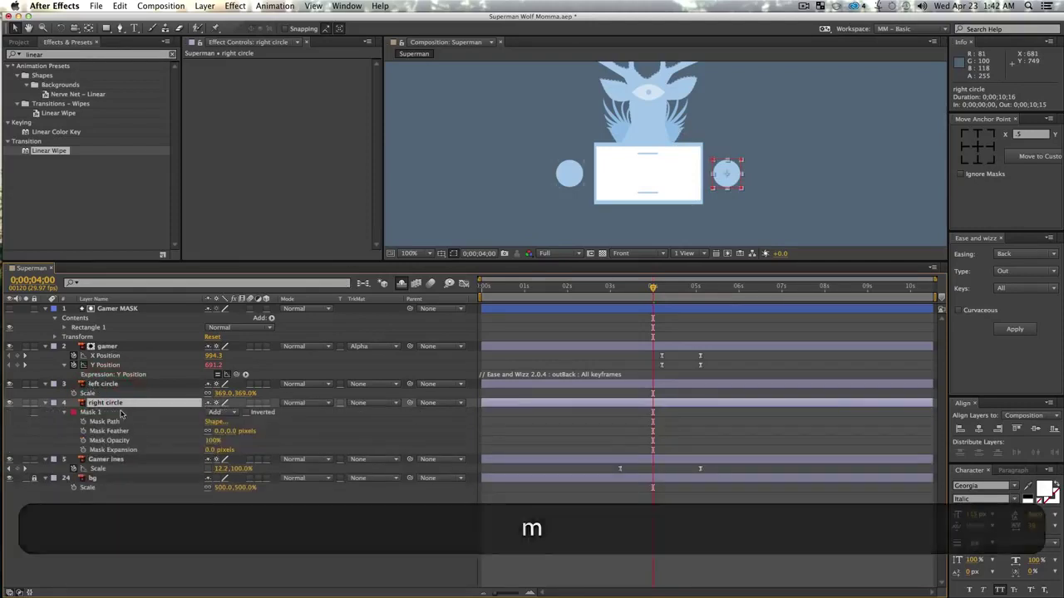
- Reset the shape of the right circle's mask to an ellipse
left_click(213, 423)
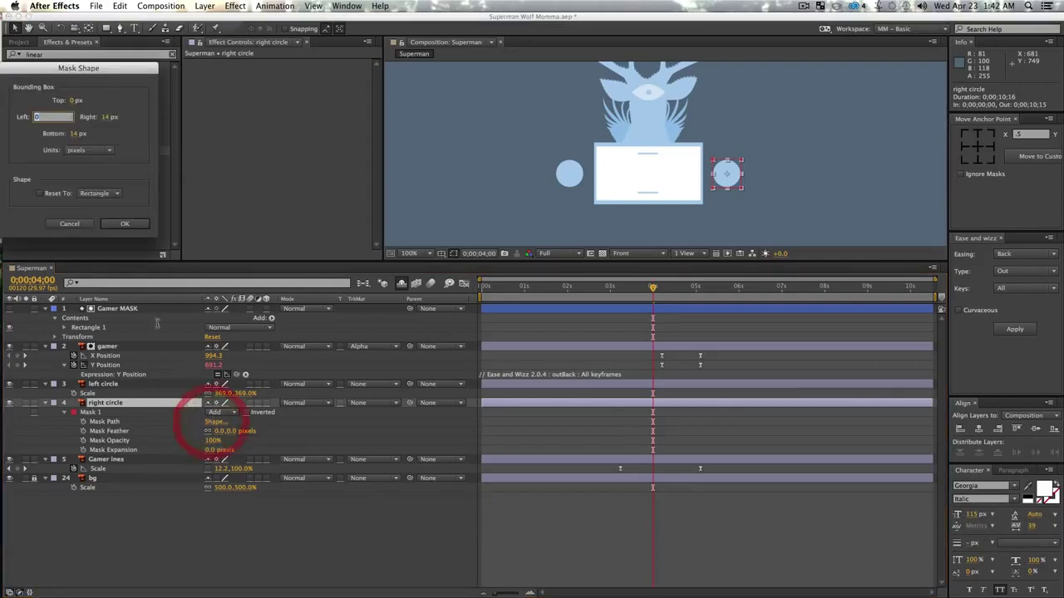
left_click(98, 193)
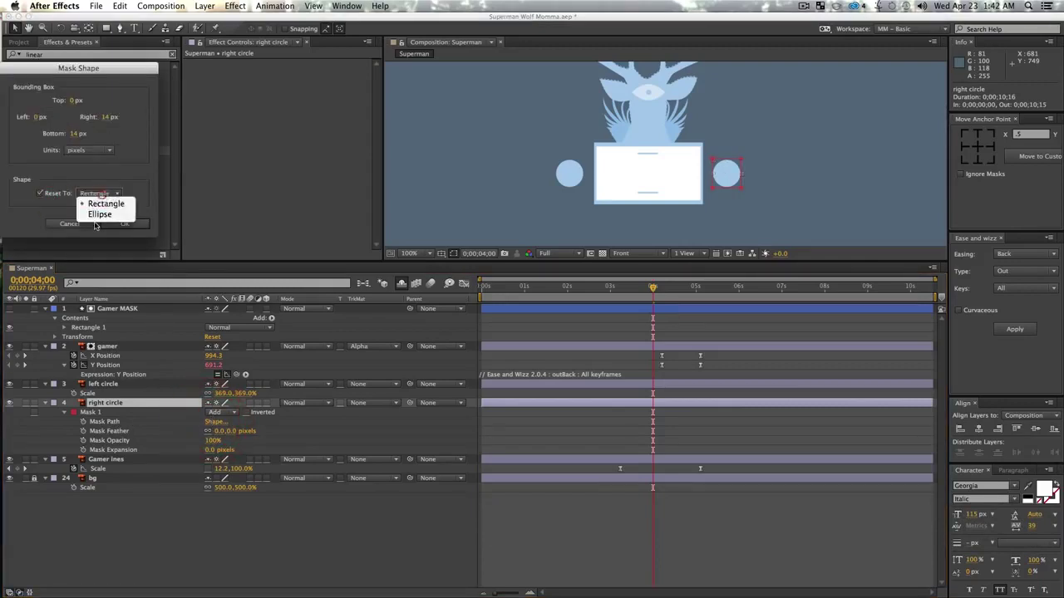
left_click(93, 216)
left_click(122, 224)
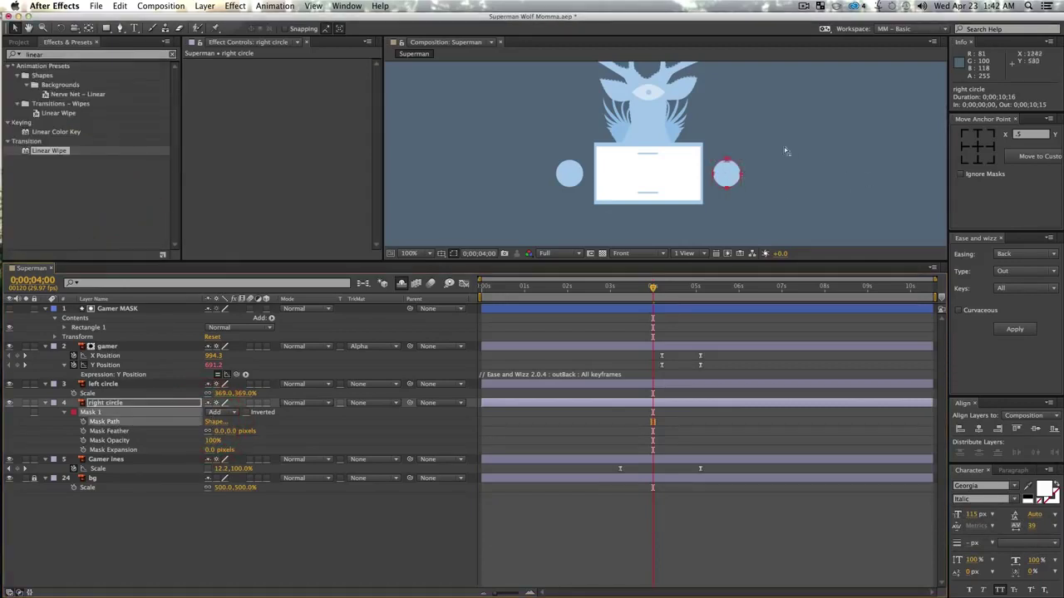
- Keyframe the right circle's Mask Expansion at 0;00;04;00 with a value of -11 pixels
key("z")
left_click(762, 207)
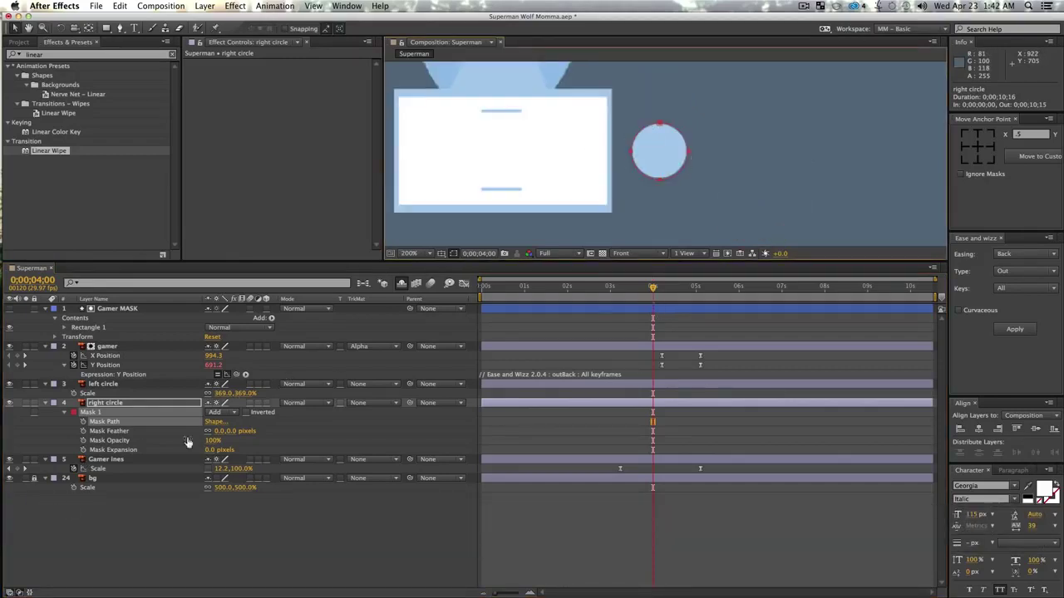
left_click(83, 449)
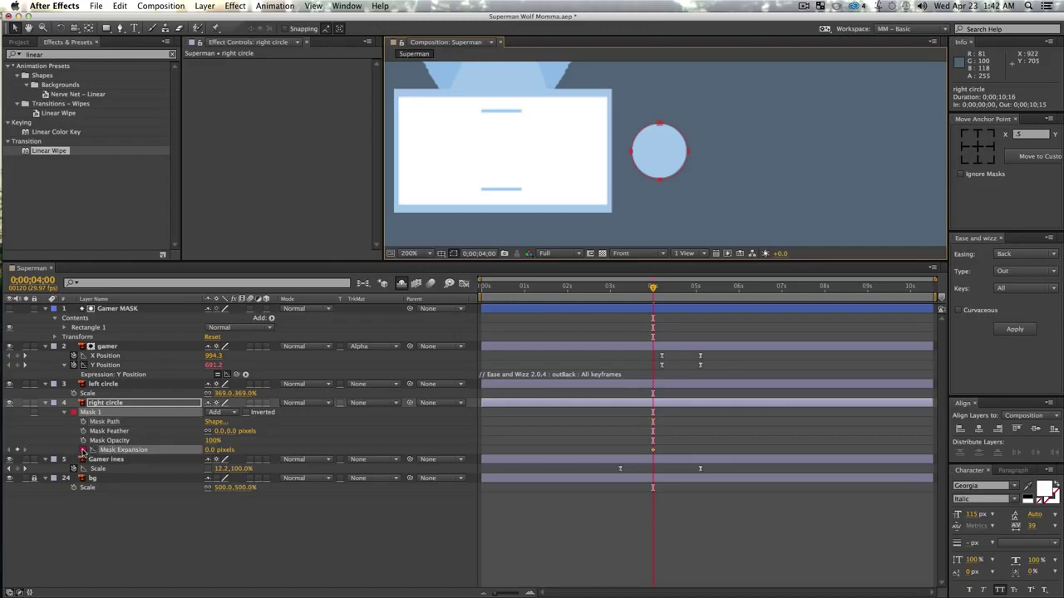
left_click_drag(212, 449, 195, 449)
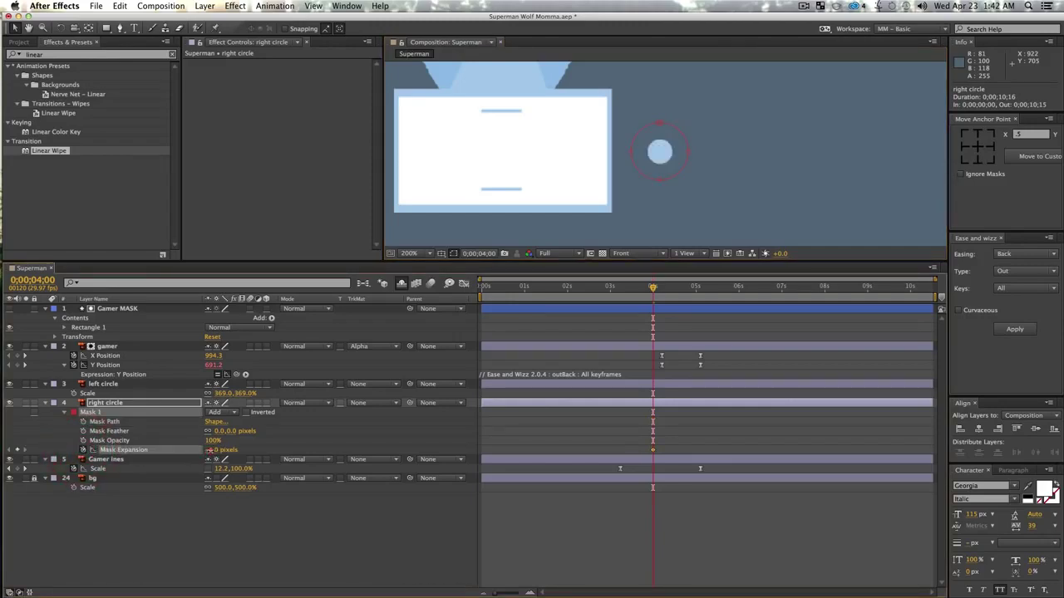
left_click(209, 454)
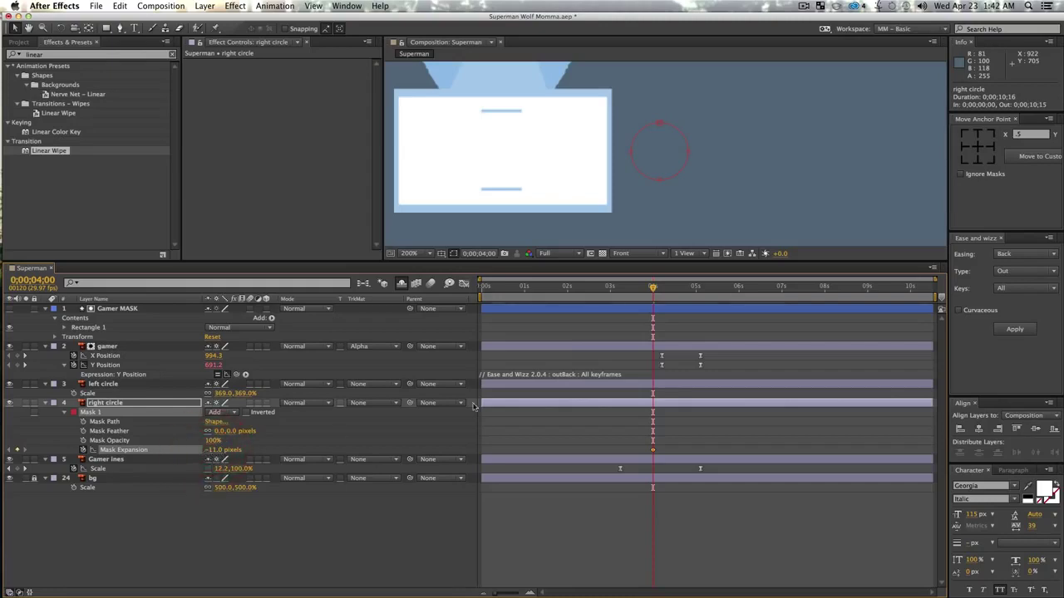
- Add a second Mask Expansion keyframe of 1 pixel for the right circle at 0;00;05;27
left_click_drag(653, 289, 732, 308)
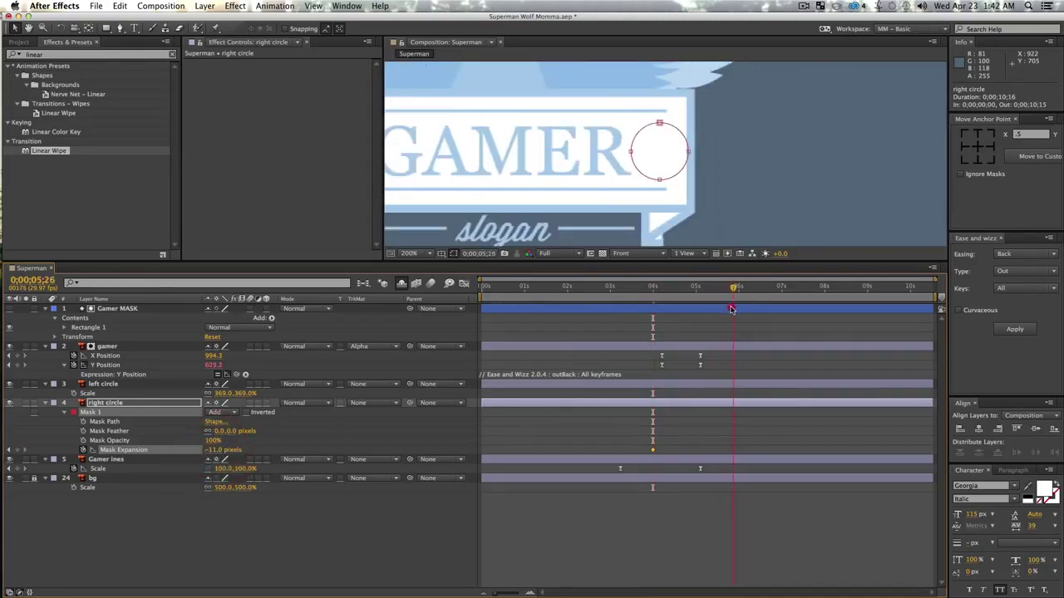
left_click(733, 309)
key("z")
left_click(725, 167, "alt")
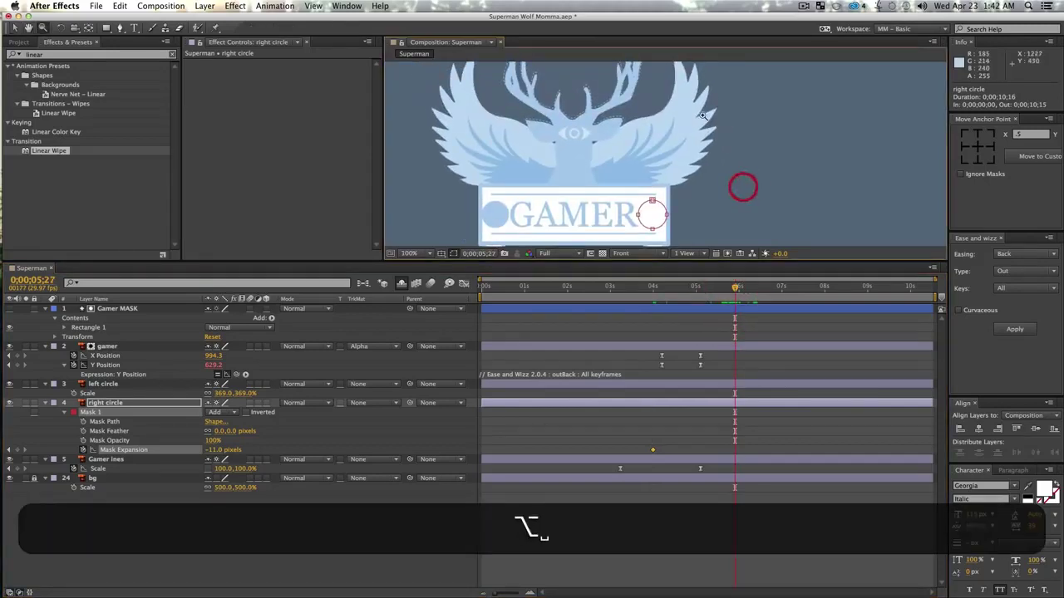
key("v")
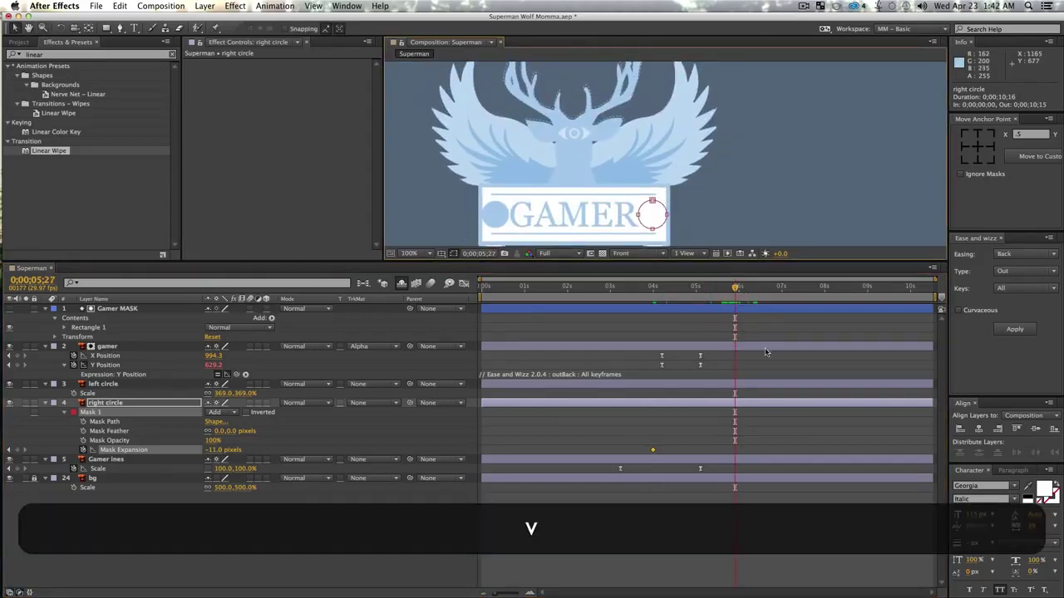
left_click_drag(214, 451, 221, 449)
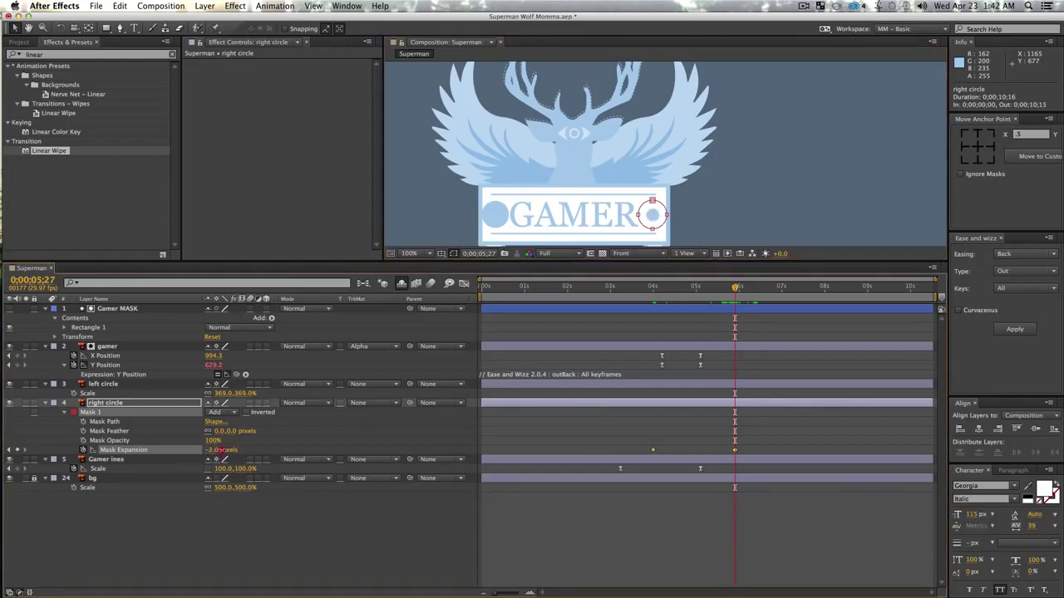
left_click(231, 522)
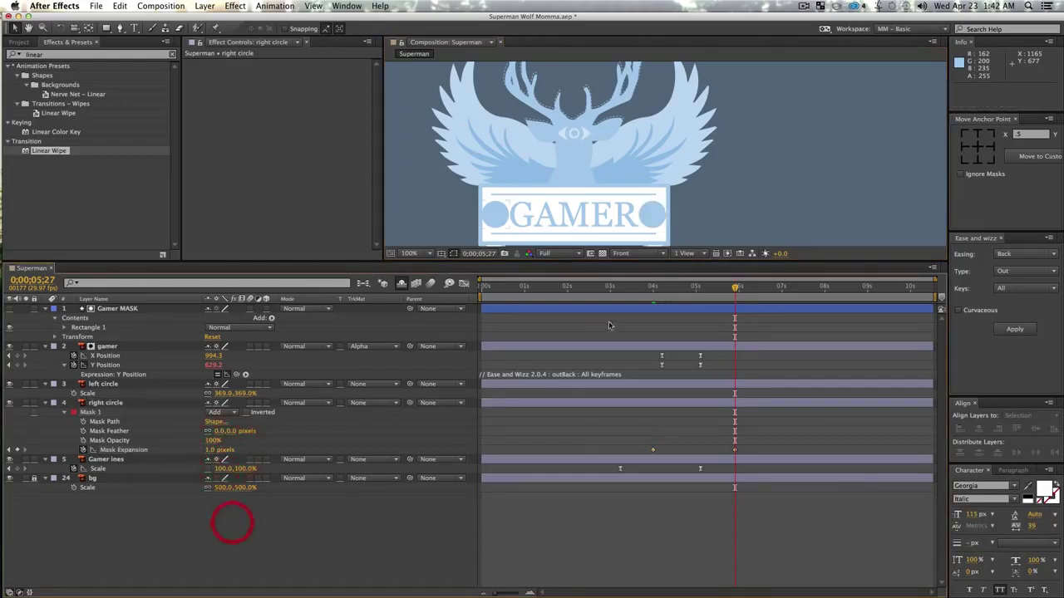
- Duplicate the right circle's Mask 1 and set the copy's mask mode to Subtract
mouse_move(733, 289)
left_mouse_down()
mouse_move(672, 293)
mouse_move(731, 295)
mouse_move(687, 309)
mouse_move(736, 309)
left_mouse_up()
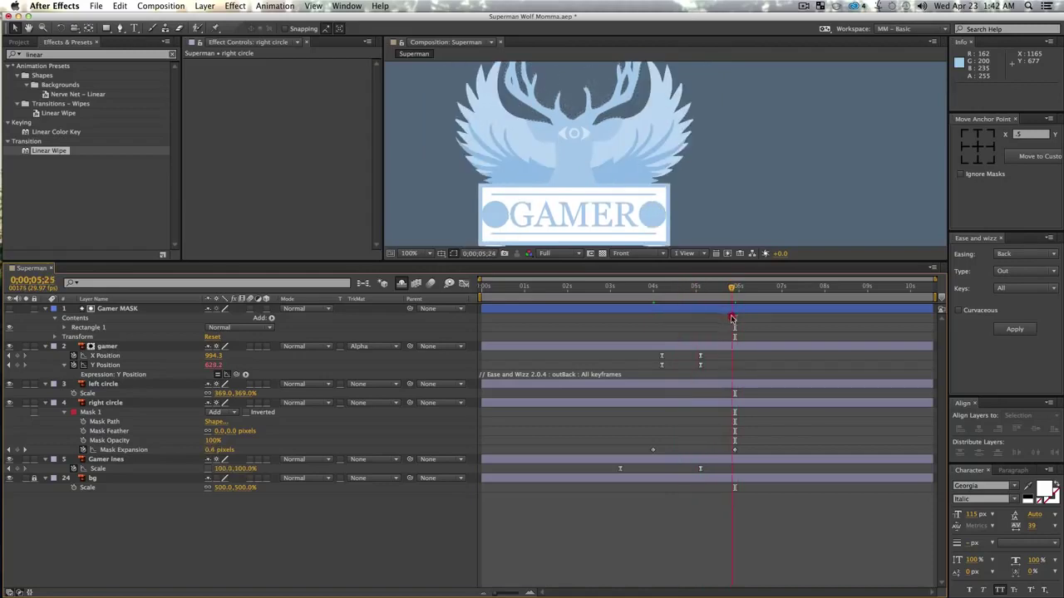
left_click(91, 413)
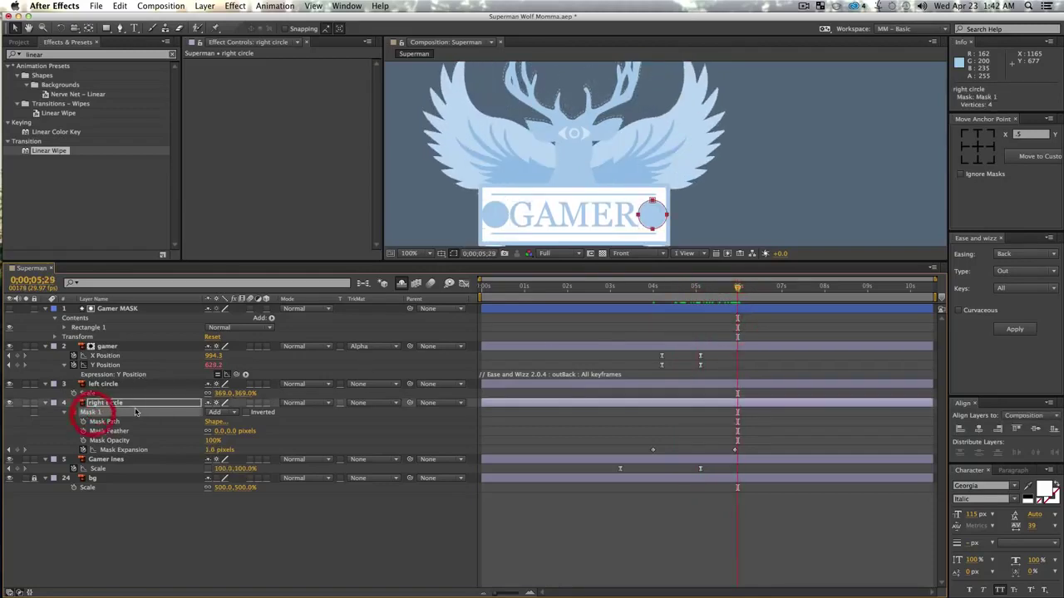
key("super+d")
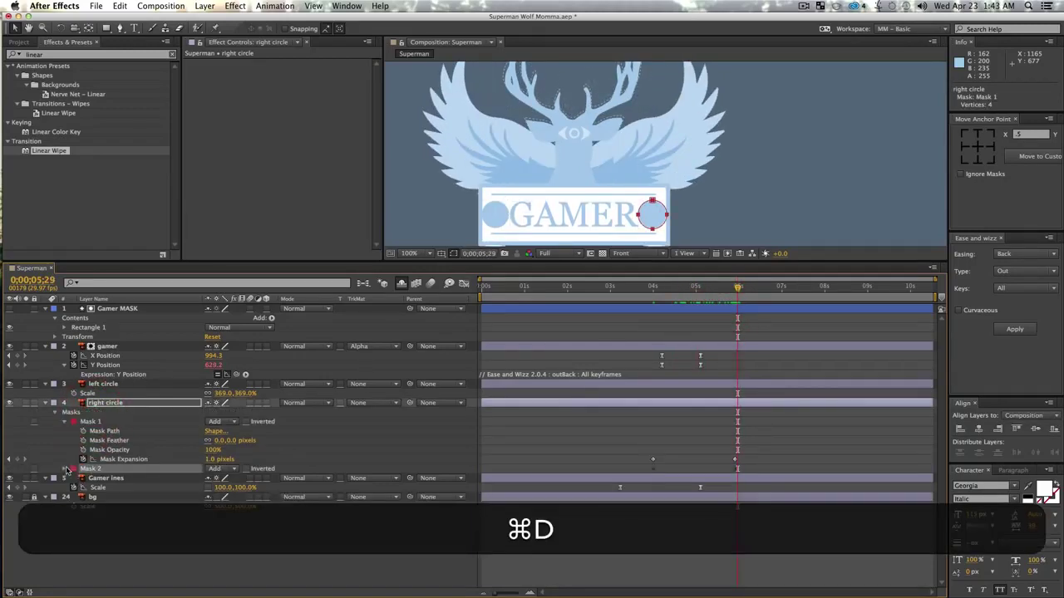
left_click(65, 469)
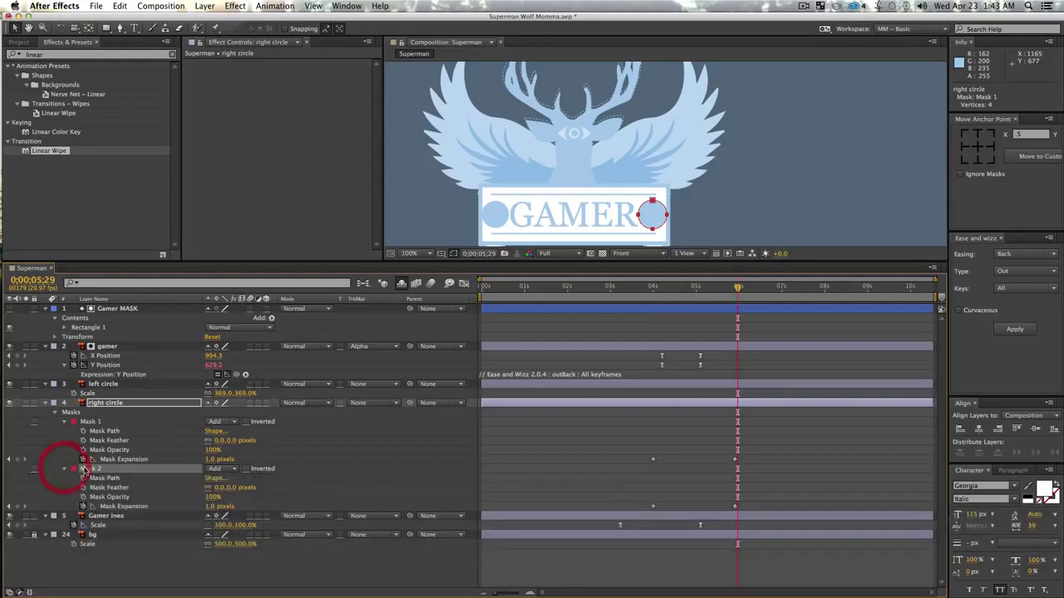
left_click(225, 471)
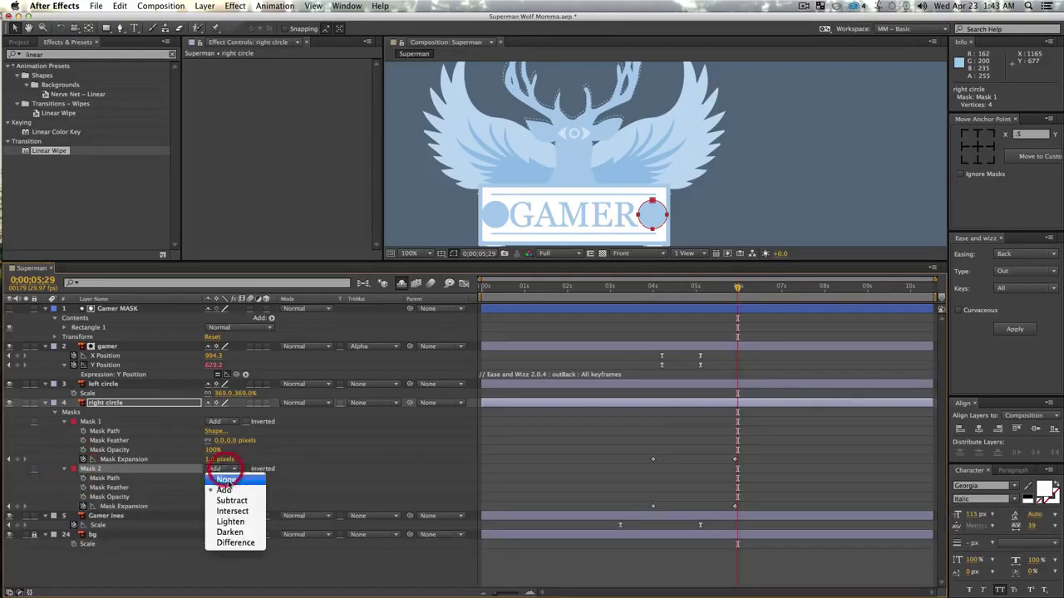
left_click(231, 502)
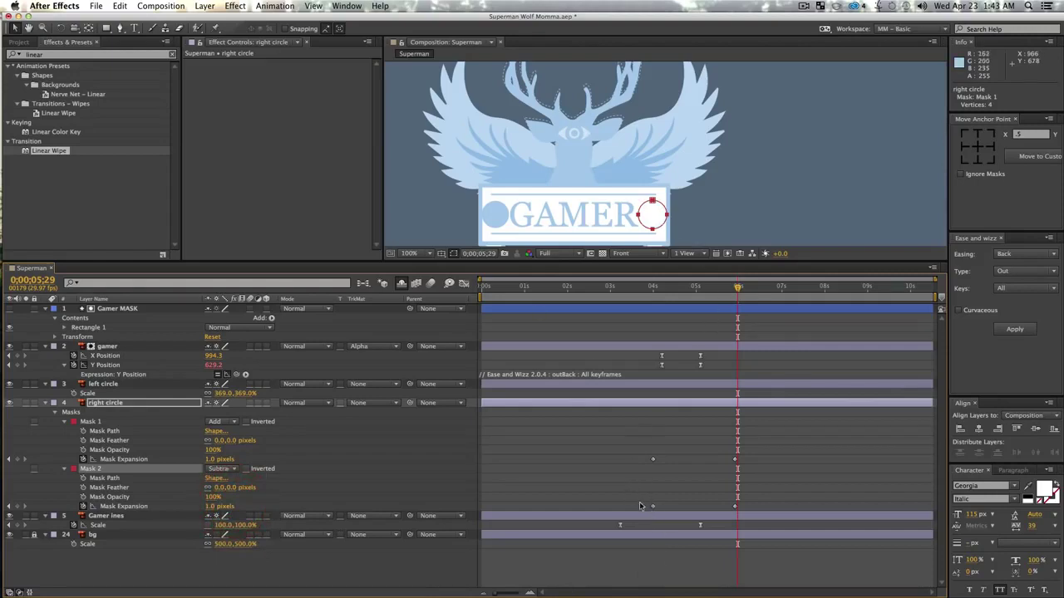
- Shift the subtracting mask's expansion keyframes later to start at 0;00;05;00, and preview the ring effect
left_click_drag(633, 498, 774, 514)
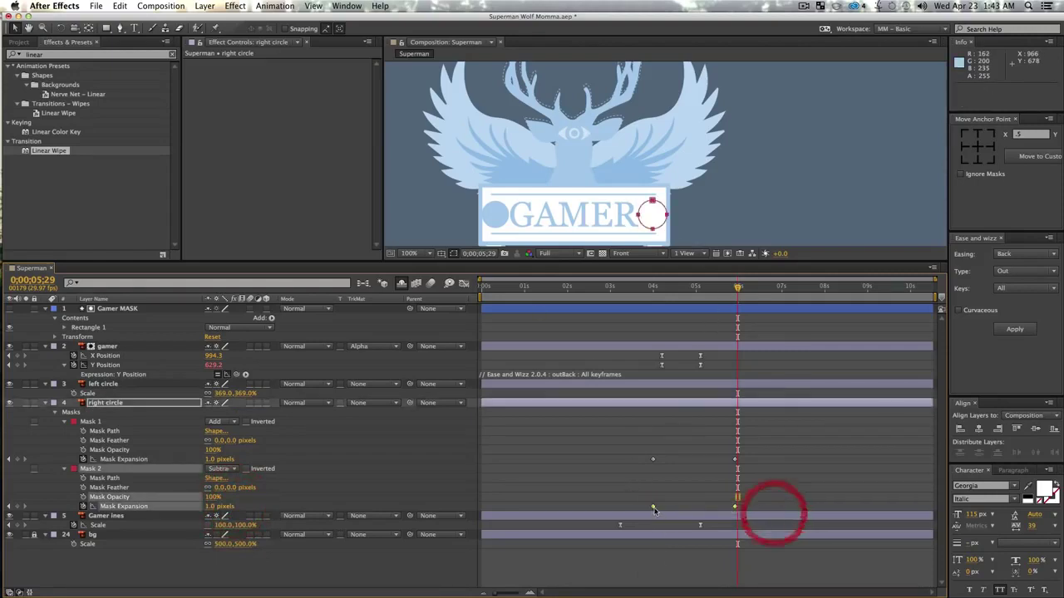
left_click_drag(654, 507, 696, 509)
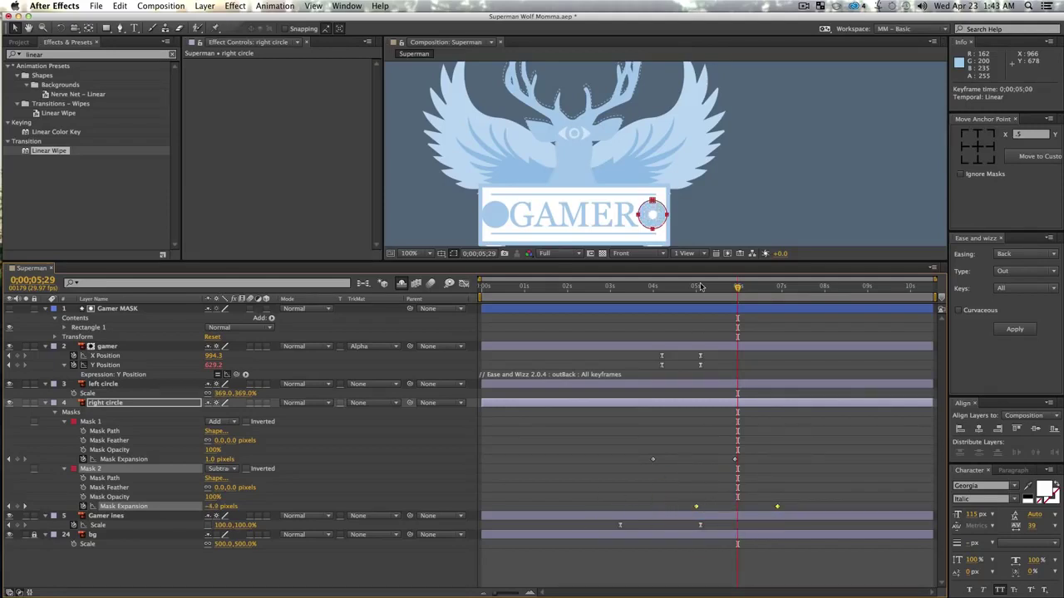
left_click_drag(701, 287, 662, 292)
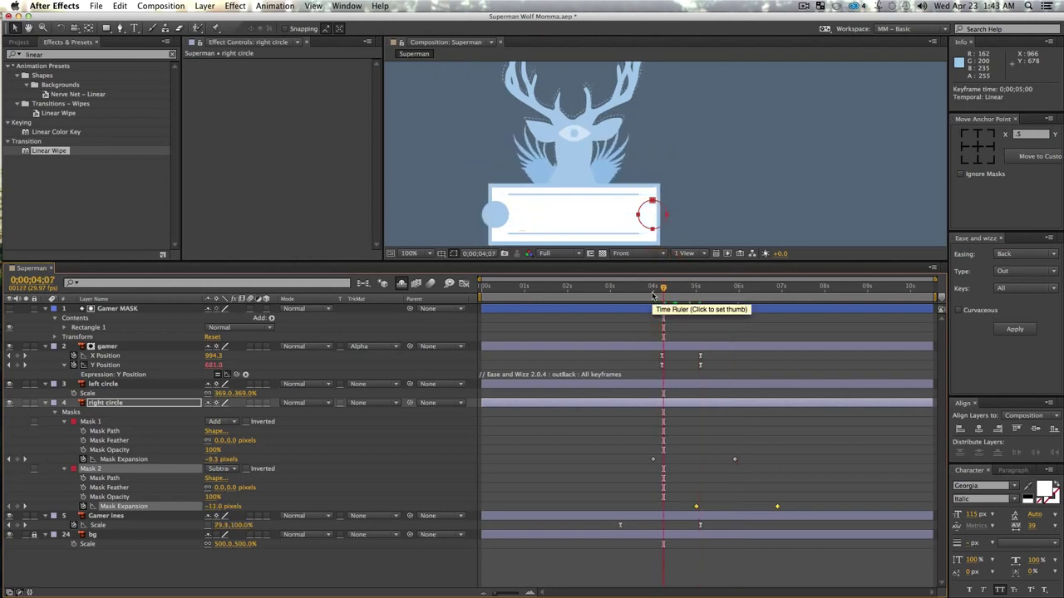
key("space")
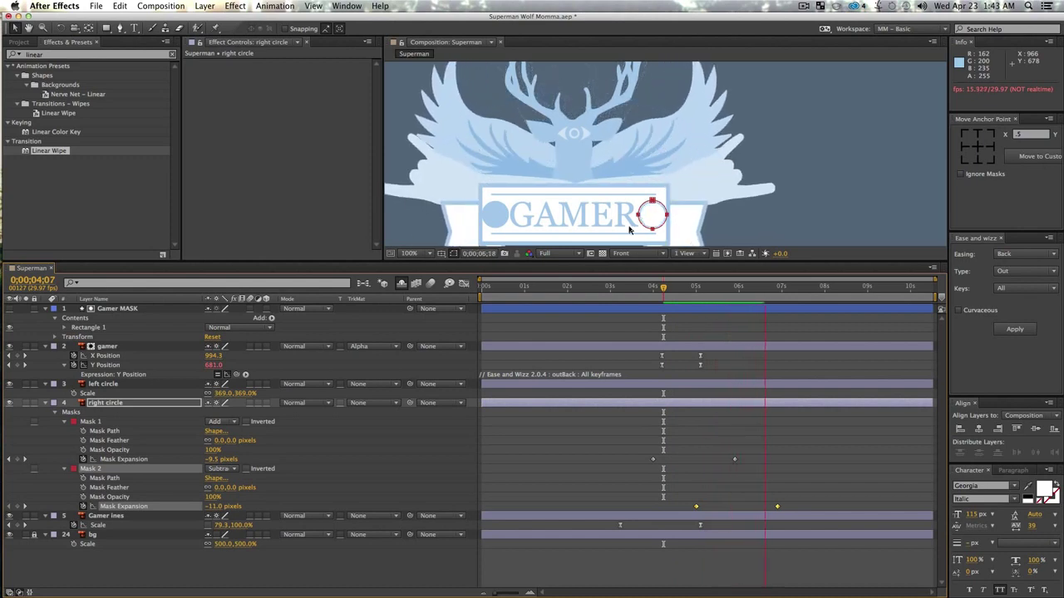
key("space")
- Compress both masks' expansion keyframes proportionally to end at about 0;00;05;11, and preview the faster animation
left_click(672, 289)
left_click_drag(622, 418, 776, 509)
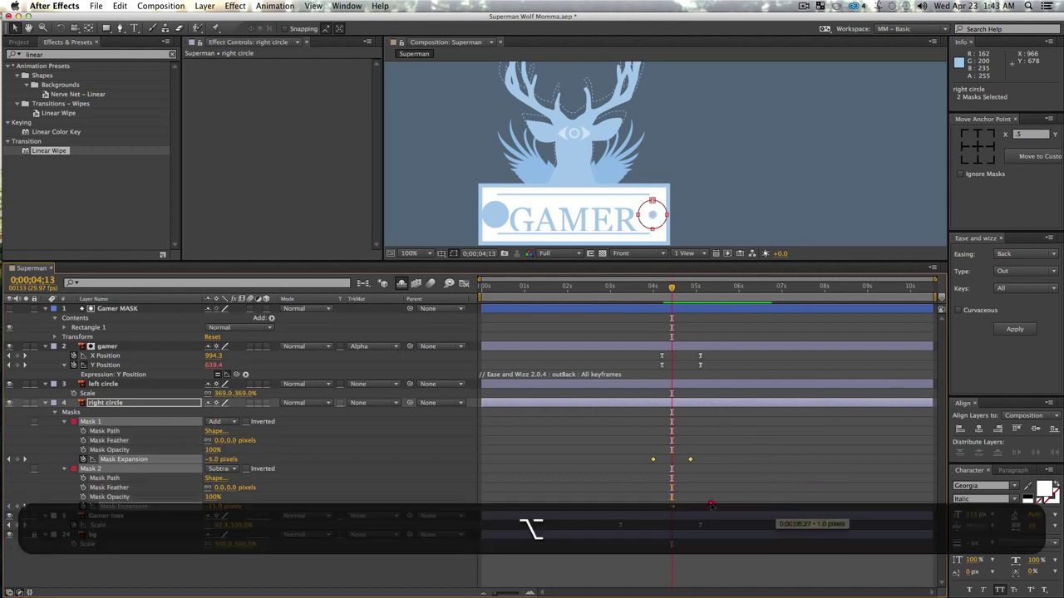
left_click_drag(712, 505, 711, 506)
left_click(740, 446)
left_click(640, 288)
key("space")
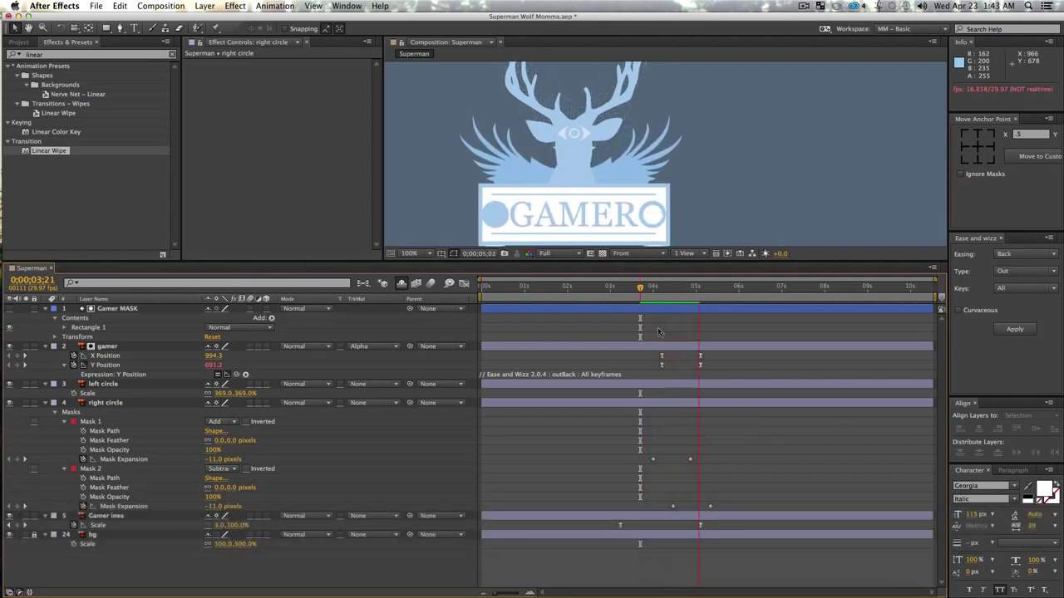
key("space")
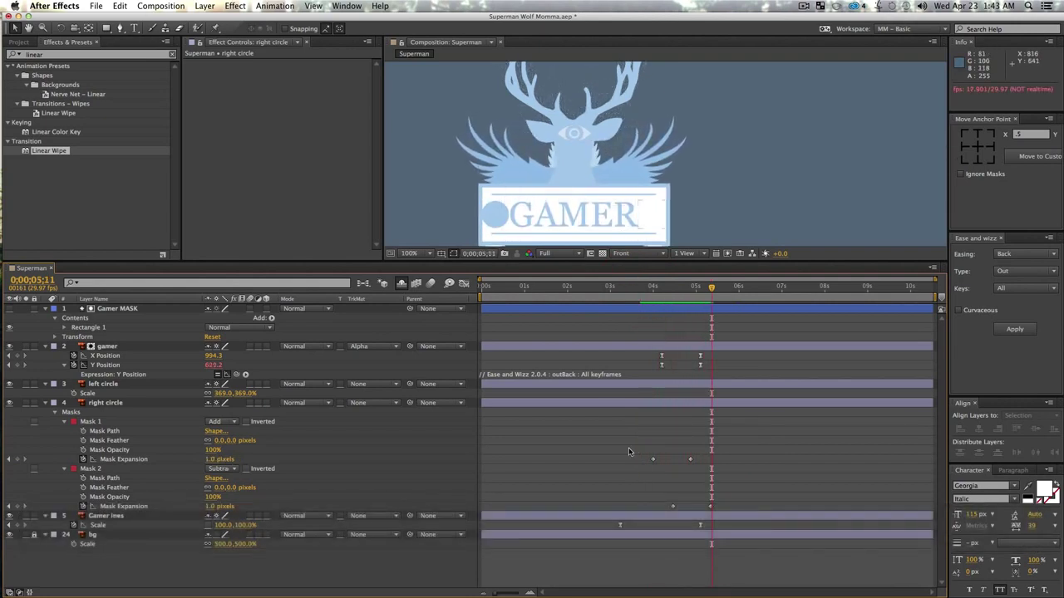
- Apply Easy Ease to all four Mask Expansion keyframes of the right circle and show their curves in the Graph Editor
left_click_drag(624, 432, 736, 515)
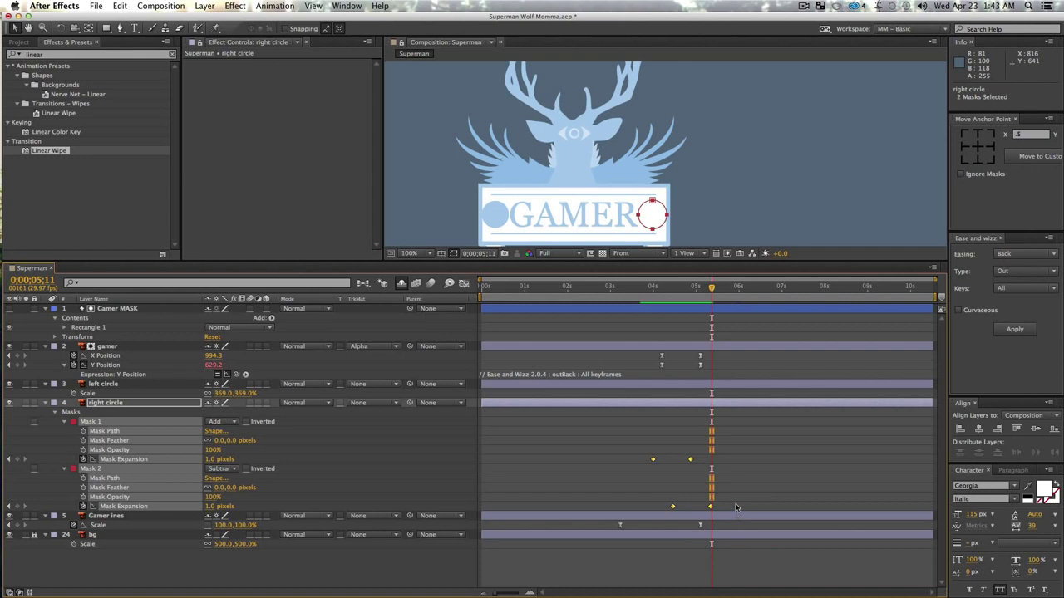
key("F9")
left_click(464, 283)
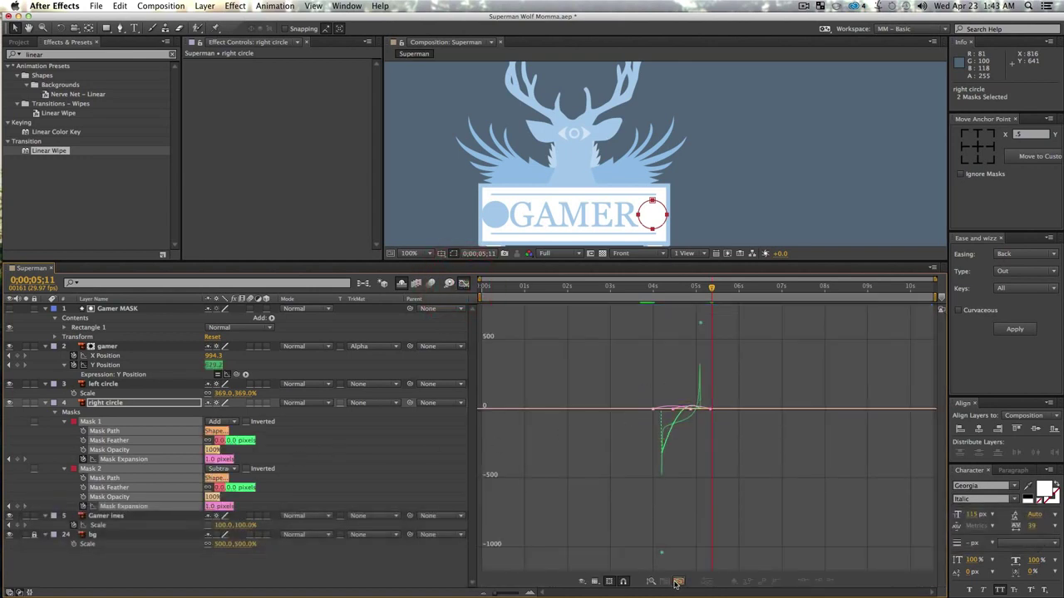
- Show the speed graph and reshape Mask 1's Mask Expansion curve so its speed peaks near the end
left_click(596, 583)
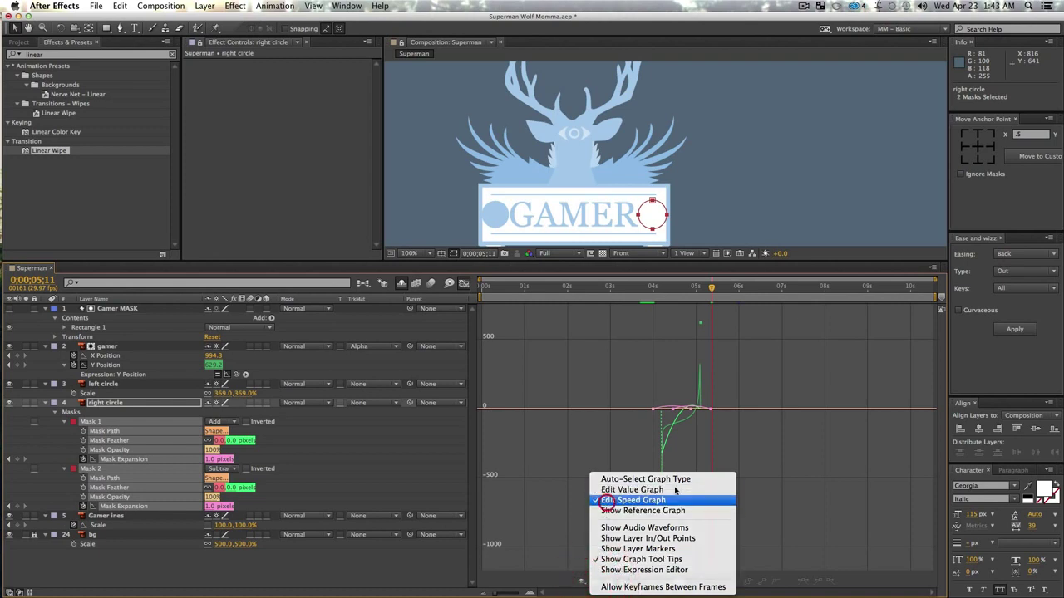
left_click(632, 496)
key("z")
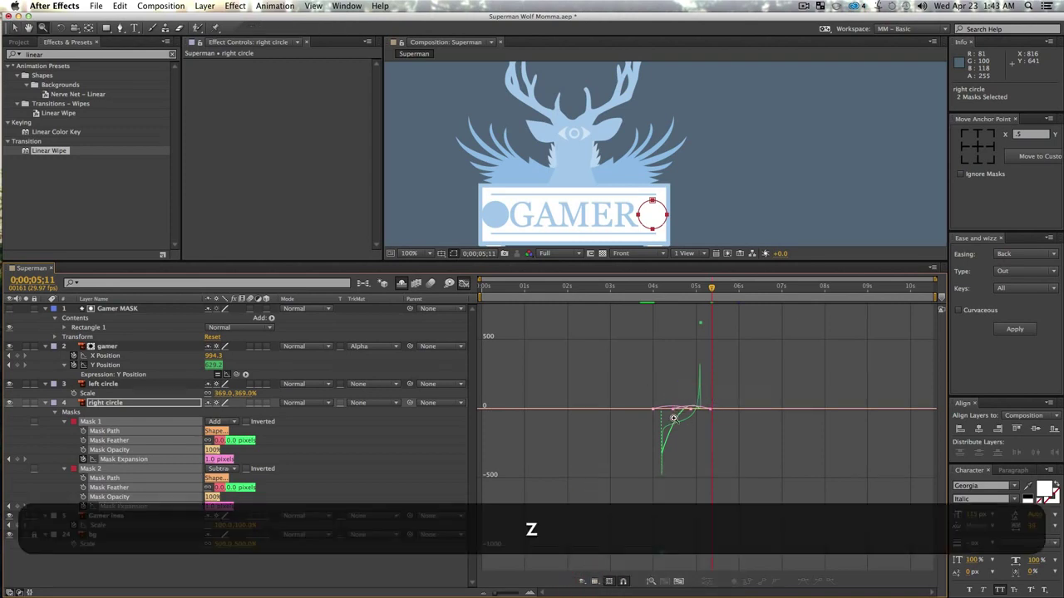
left_click(677, 413)
left_click(676, 413)
key("v")
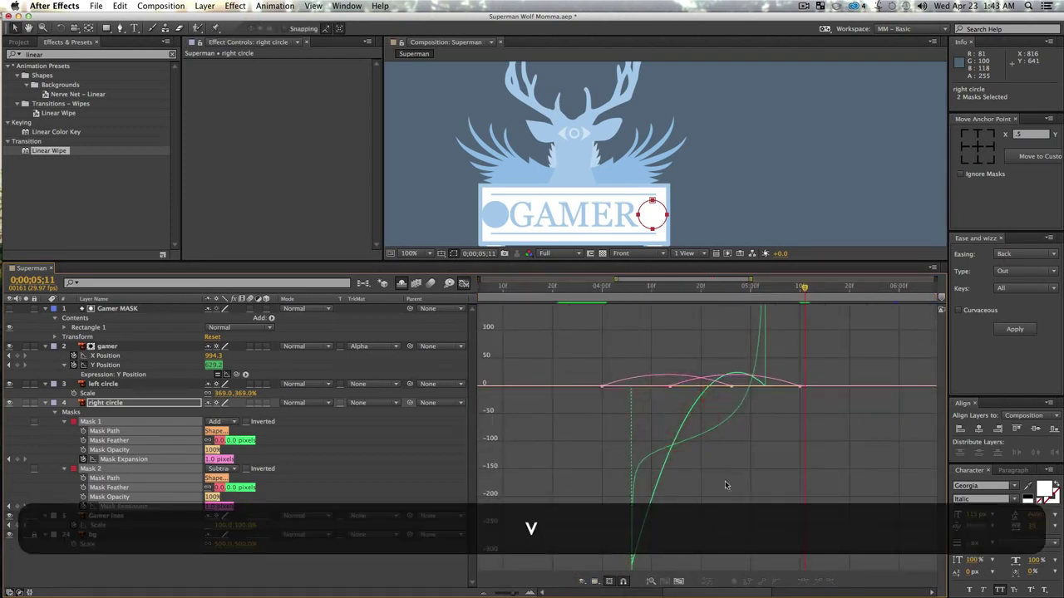
left_click(678, 581)
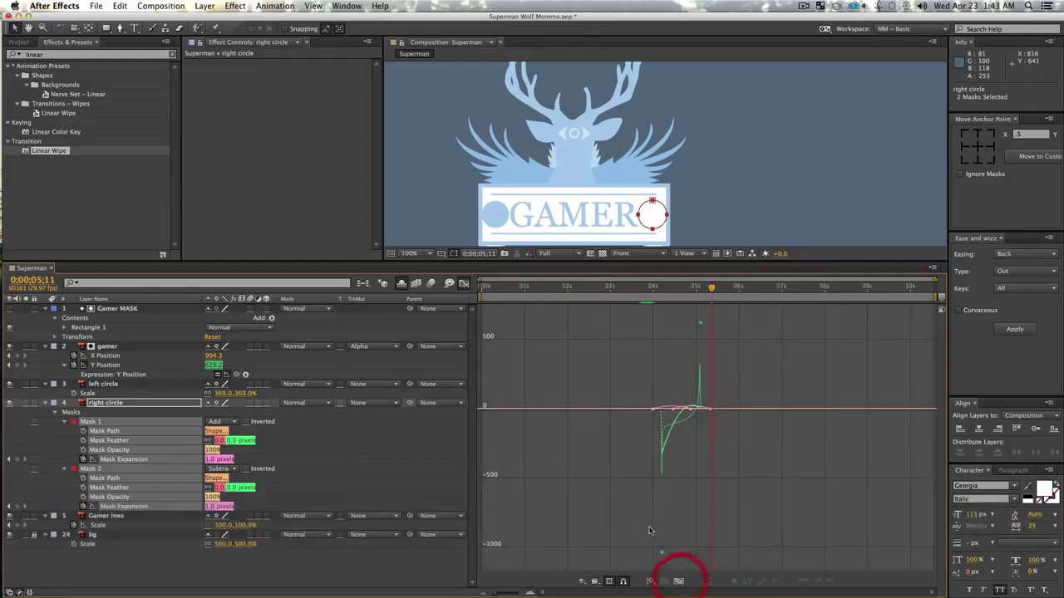
left_click(351, 467)
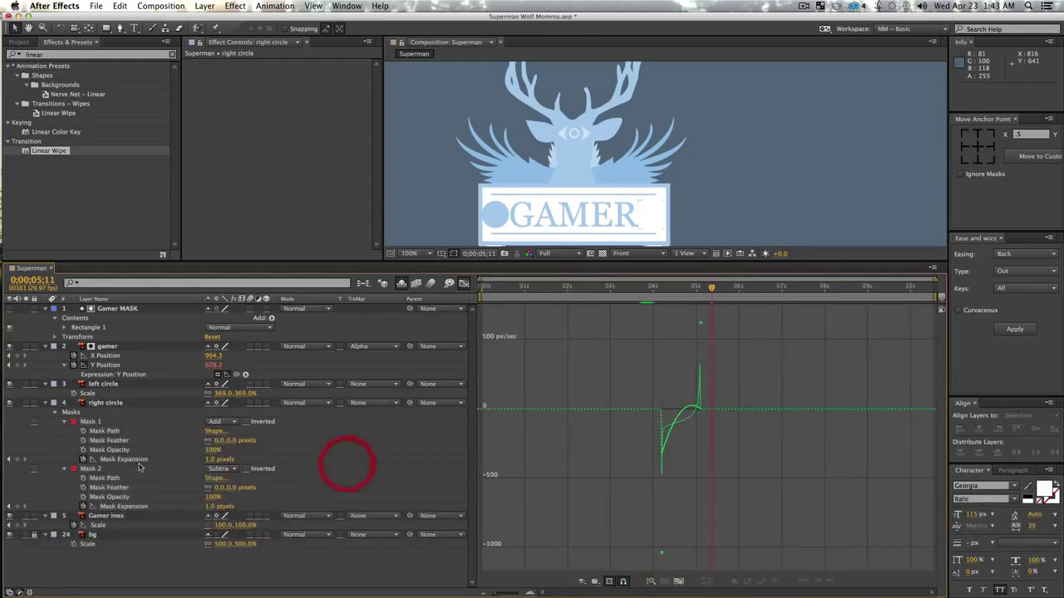
left_click(133, 459)
left_click_drag(625, 399, 677, 409)
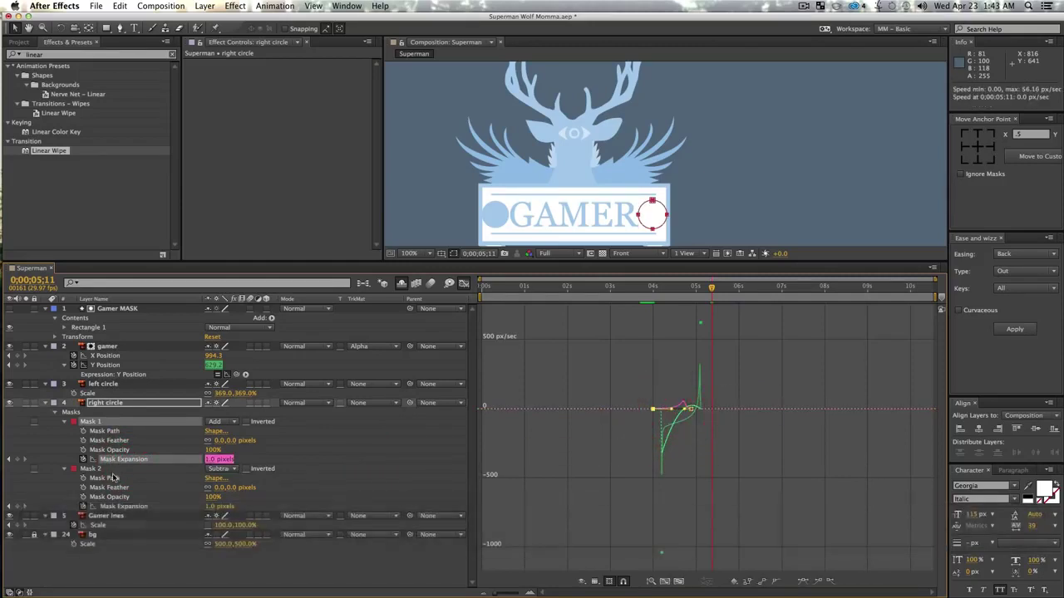
- Reshape Mask 2's Mask Expansion speed curve in the same way, with a slow start and a late peak
left_click(118, 506)
left_click_drag(652, 385, 689, 393)
left_click(724, 468)
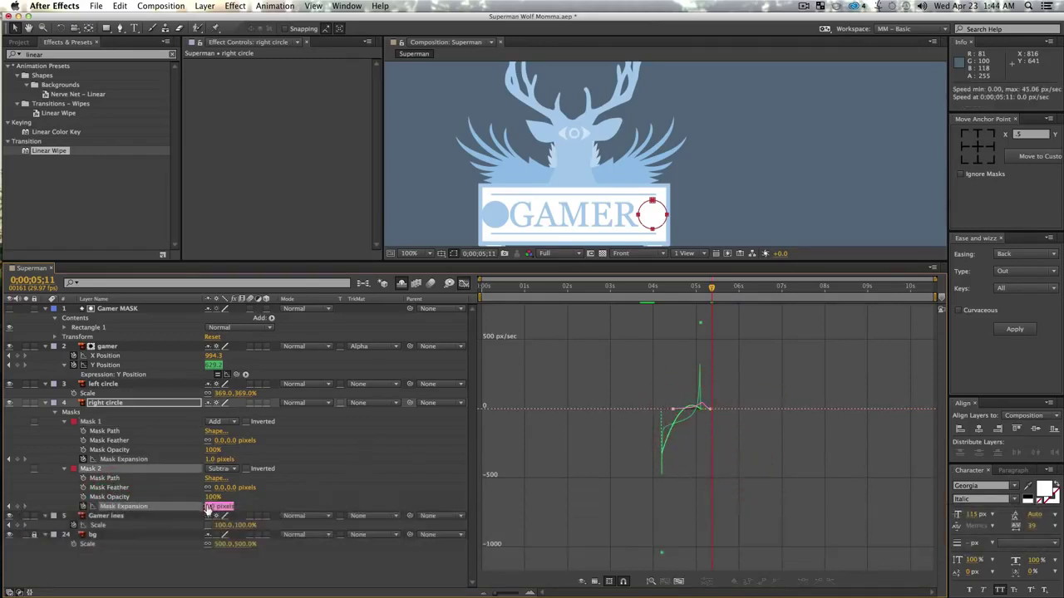
left_click(226, 375)
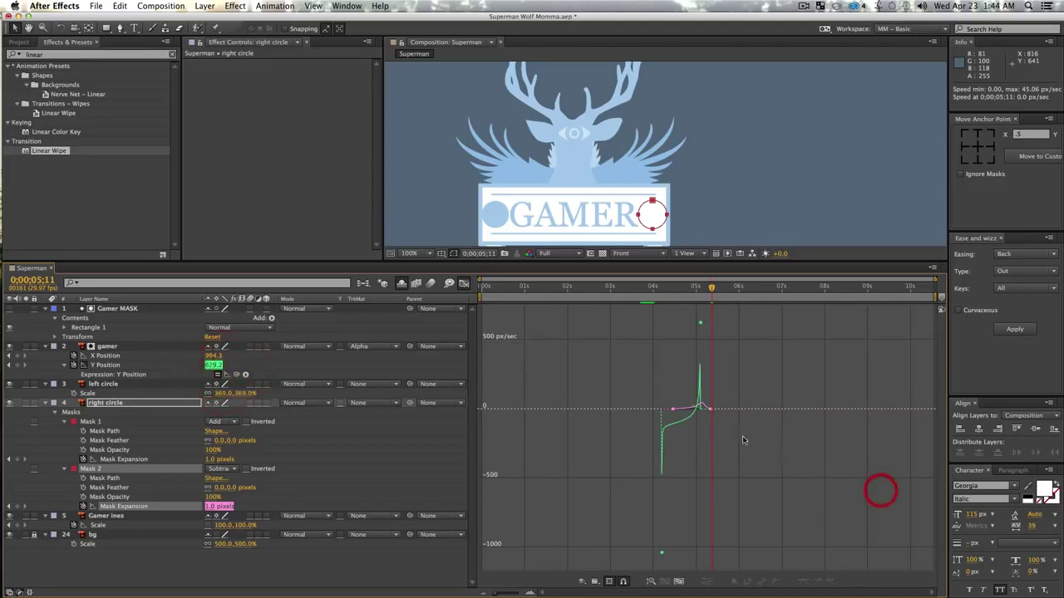
left_click(353, 476)
- Compare both masks' Mask Expansion speed curves up close in the Graph Editor and select their starting keyframes
left_click(123, 459)
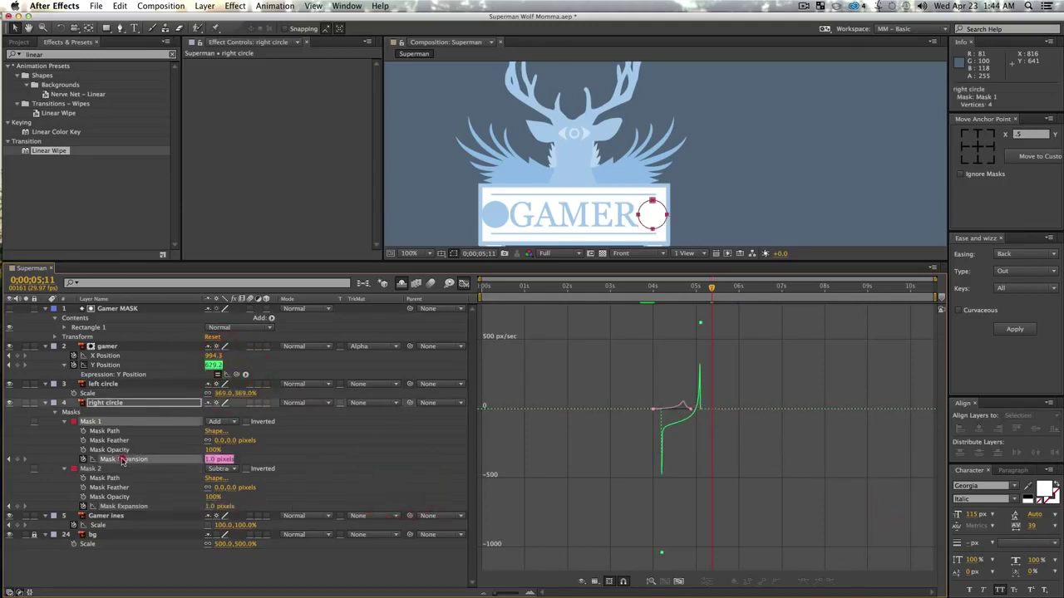
left_click(123, 506, "super")
key("z")
left_click(693, 426)
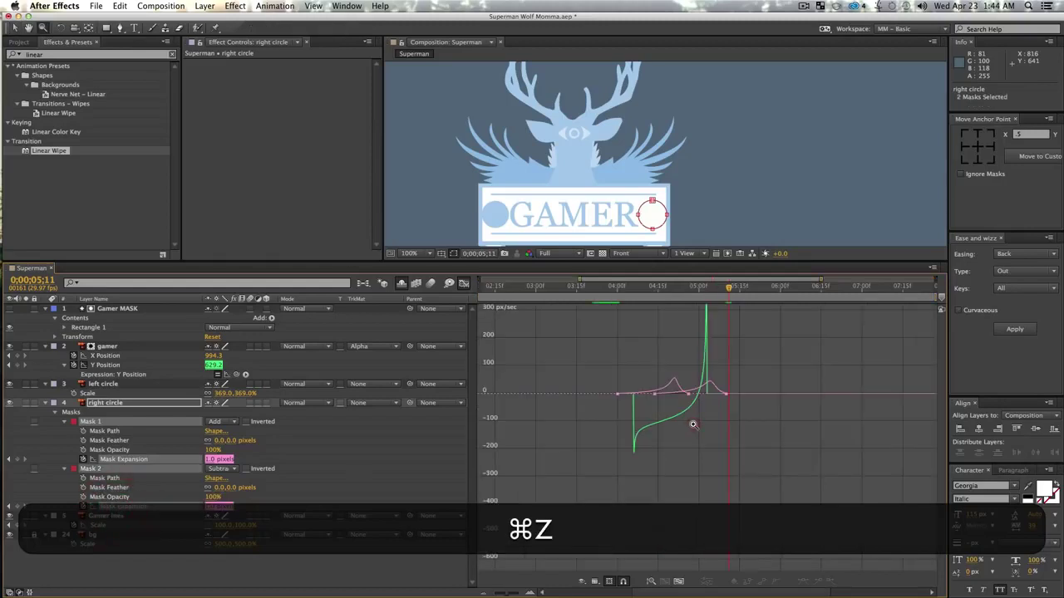
left_click(691, 414)
key("space")
left_click_drag(691, 414, 714, 482)
key("v")
left_click_drag(562, 421, 672, 460)
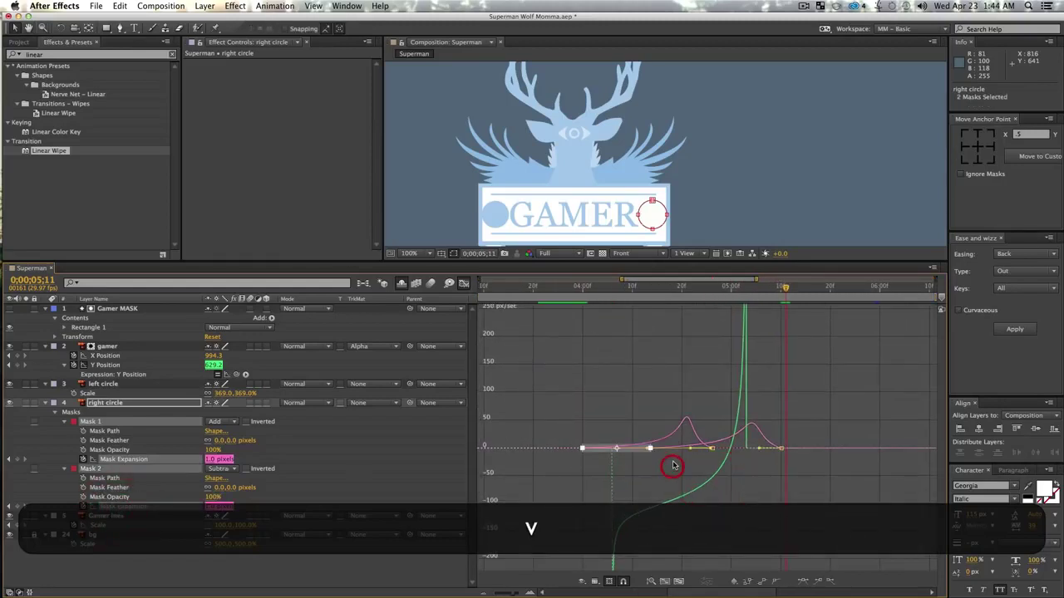
- Leave the Graph Editor and preview the right circle's ring animation from 0;00;04;00
left_click(469, 284)
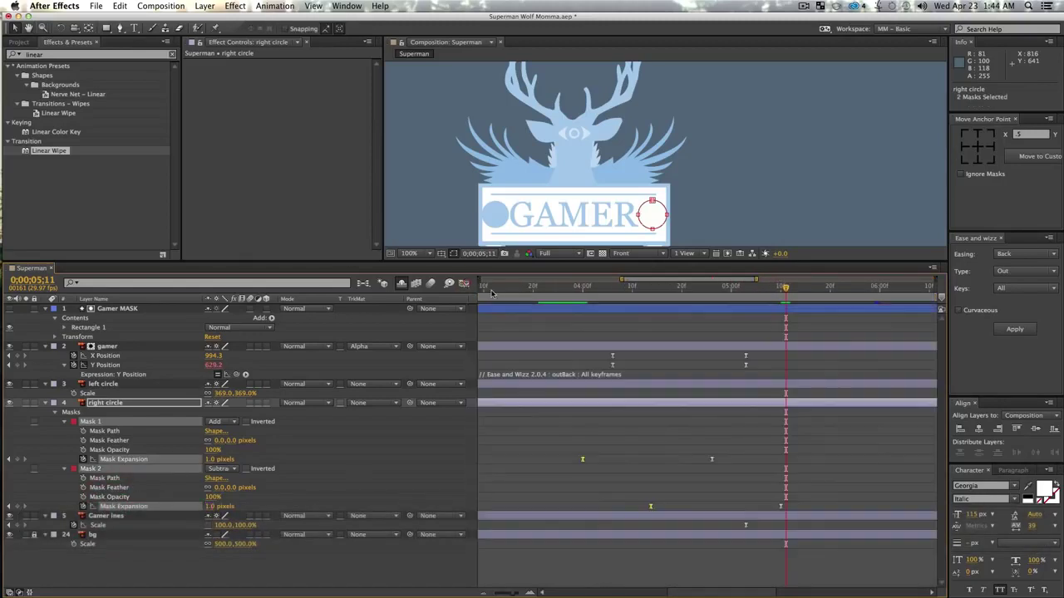
left_click_drag(780, 289, 582, 288)
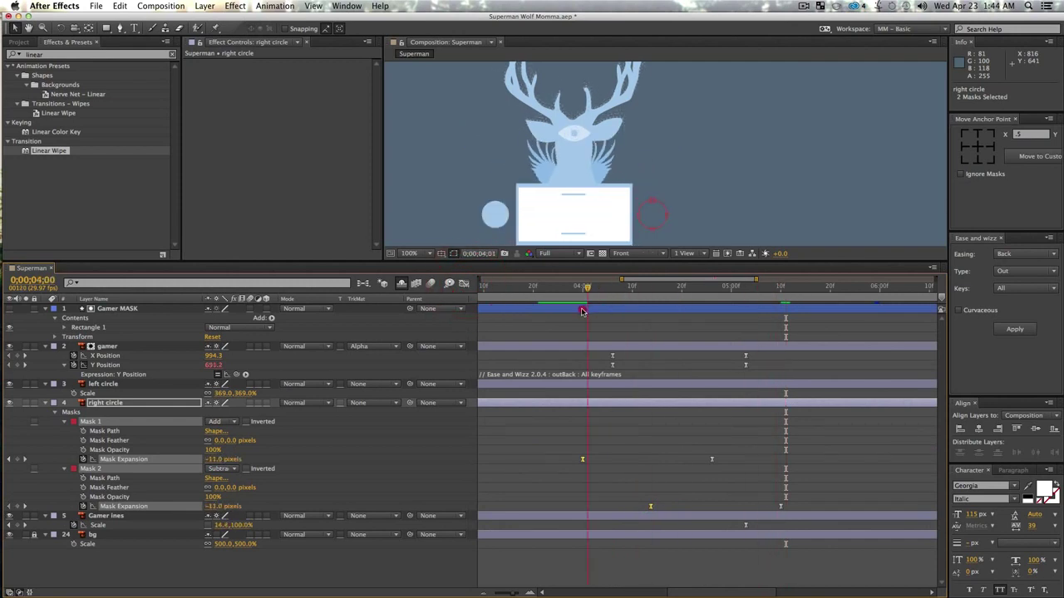
key("space")
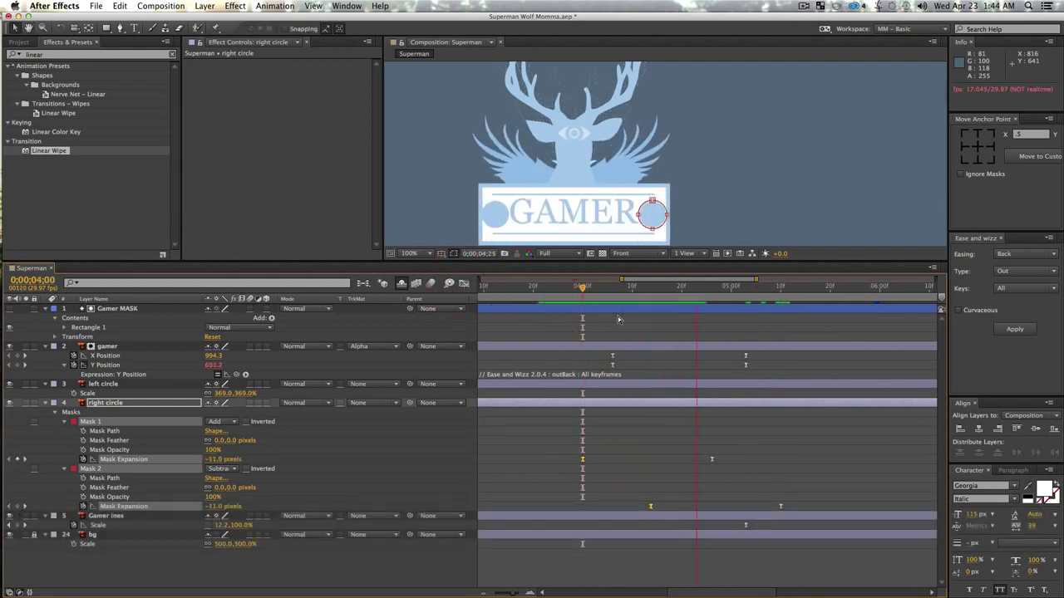
key("space")
- Shift both of Mask 2's expansion keyframes earlier to start at 0;00;04;03, and preview the ring
left_click(765, 462)
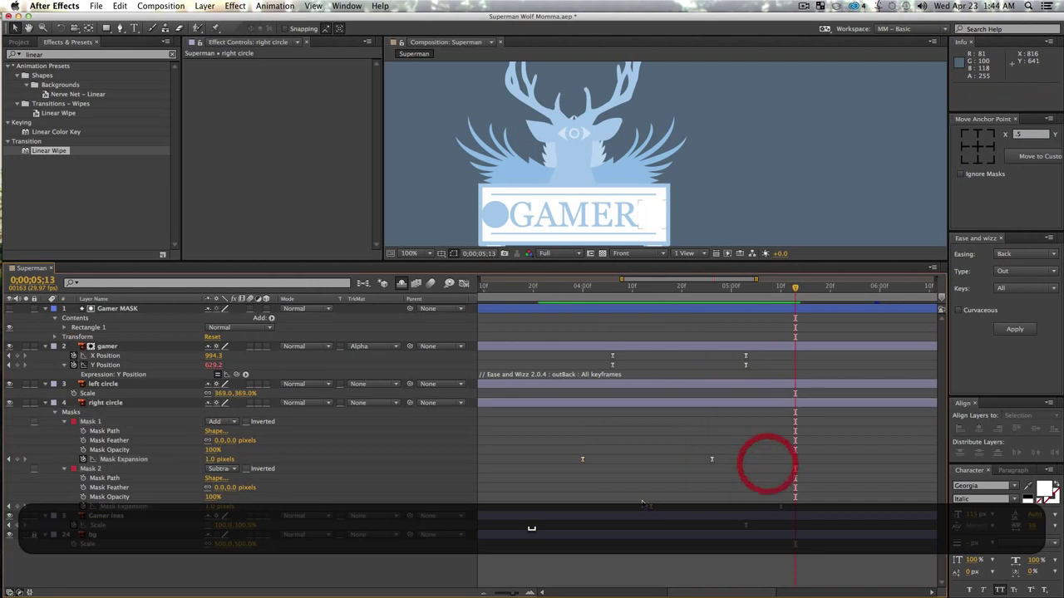
left_click_drag(832, 511, 616, 489)
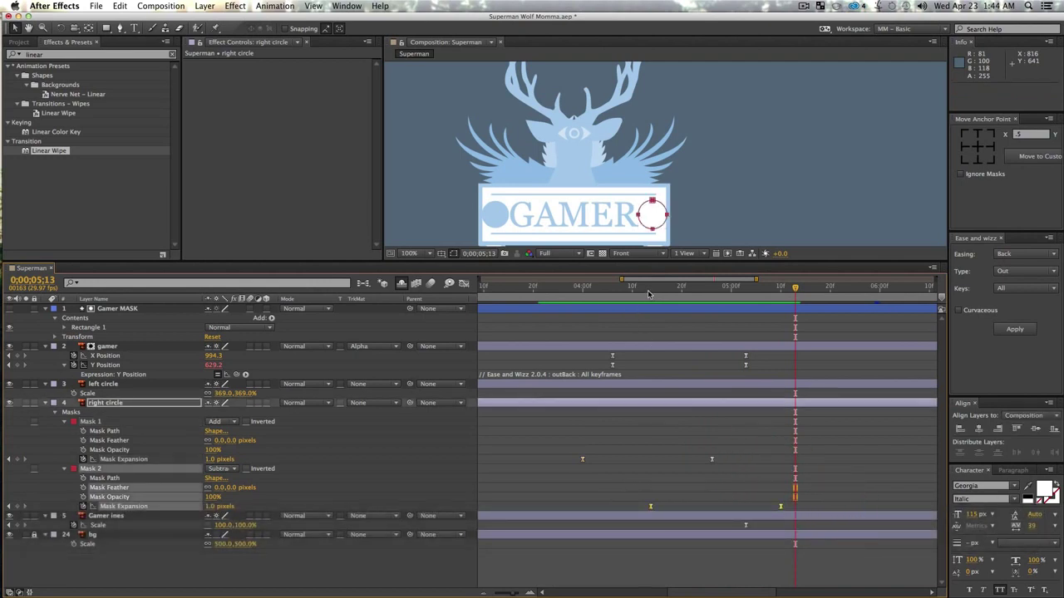
left_click_drag(649, 294, 686, 316)
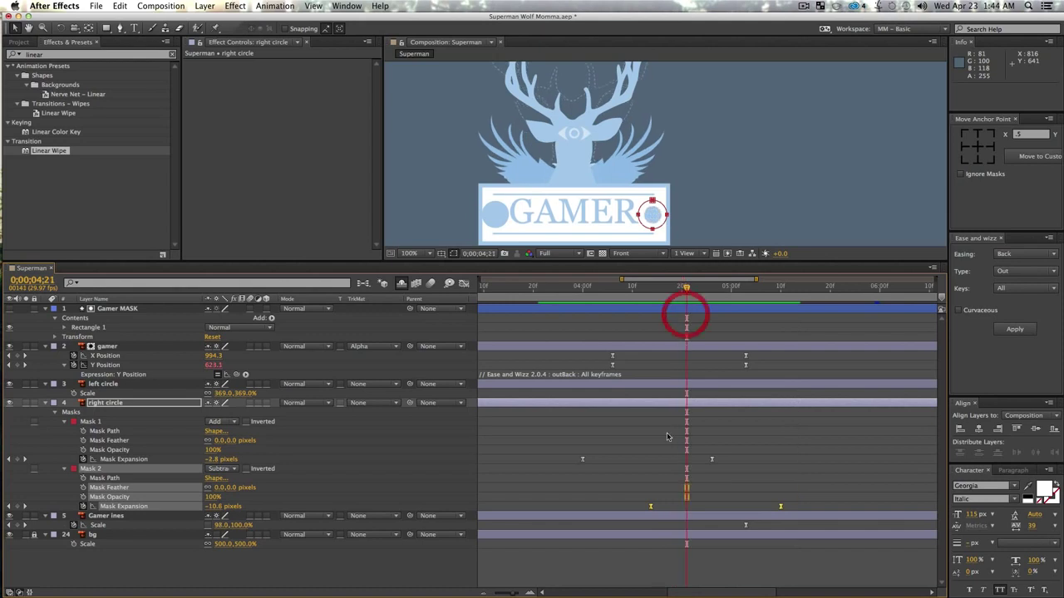
left_click_drag(650, 505, 597, 505)
left_click(579, 290)
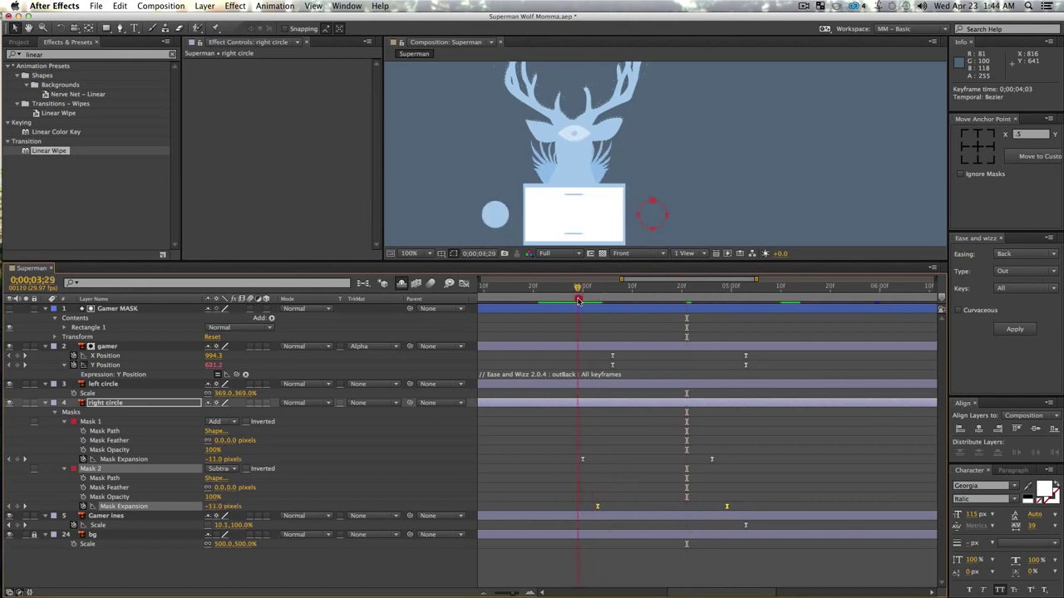
key("space")
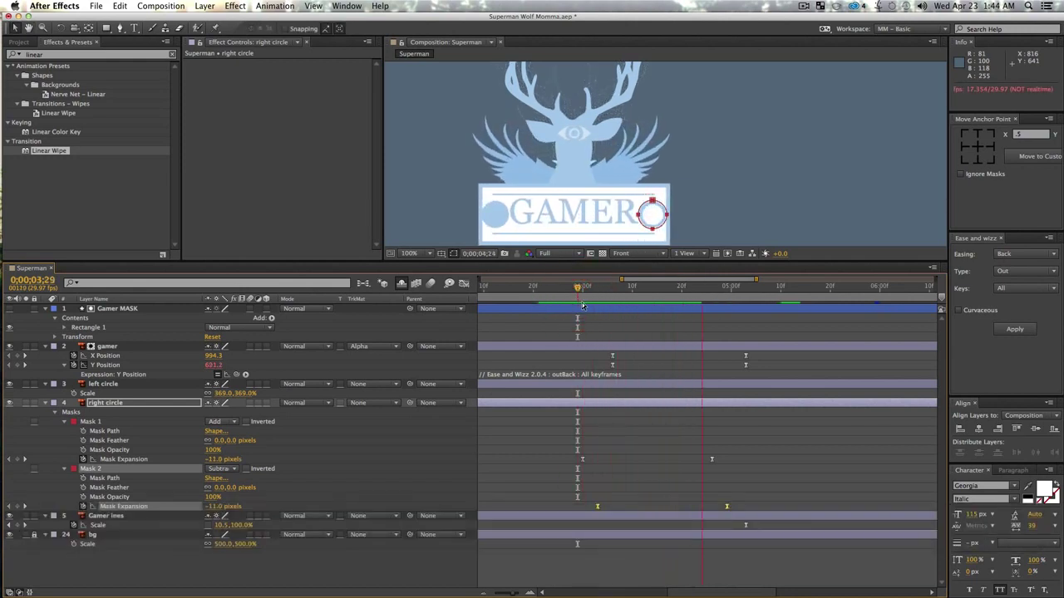
key("space")
- Duplicate the right circle's Mask 1 at 0;00;04;17, place the copy below Mask 2, and reveal all mask properties
left_click(668, 289)
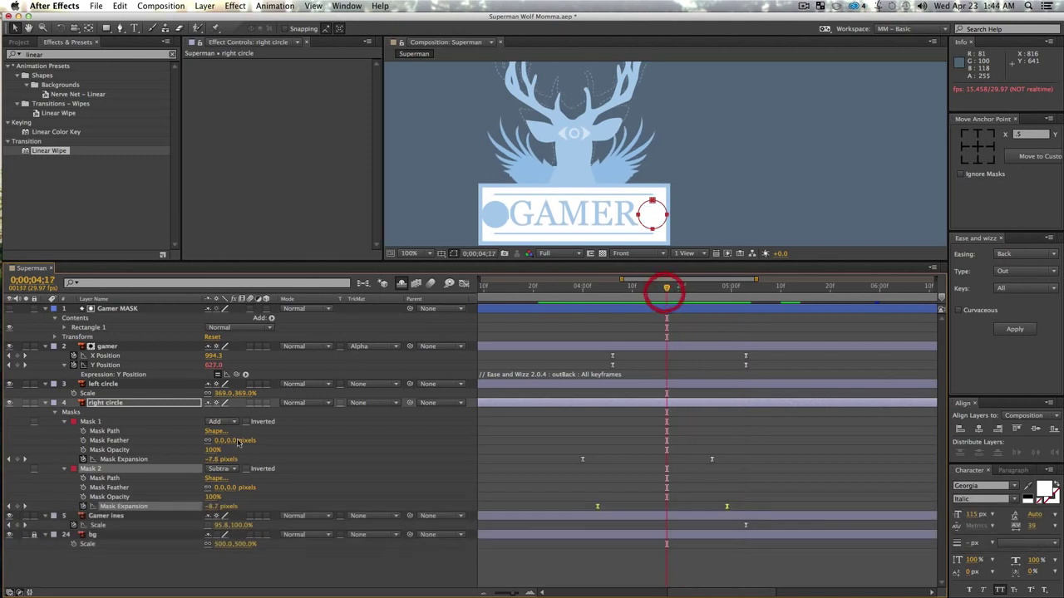
left_click(89, 424)
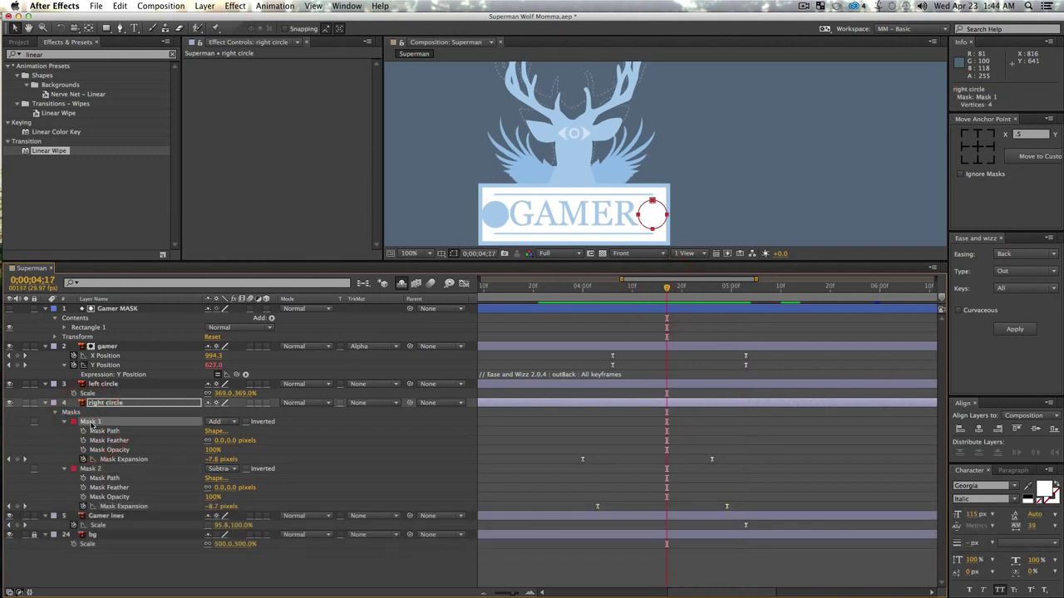
key("super+d")
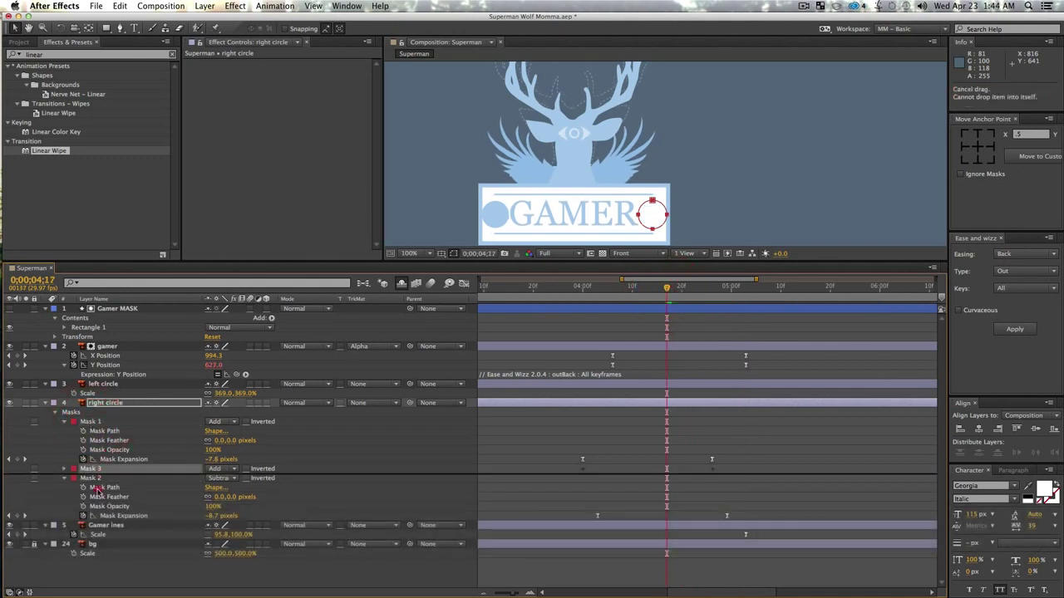
left_click(91, 515)
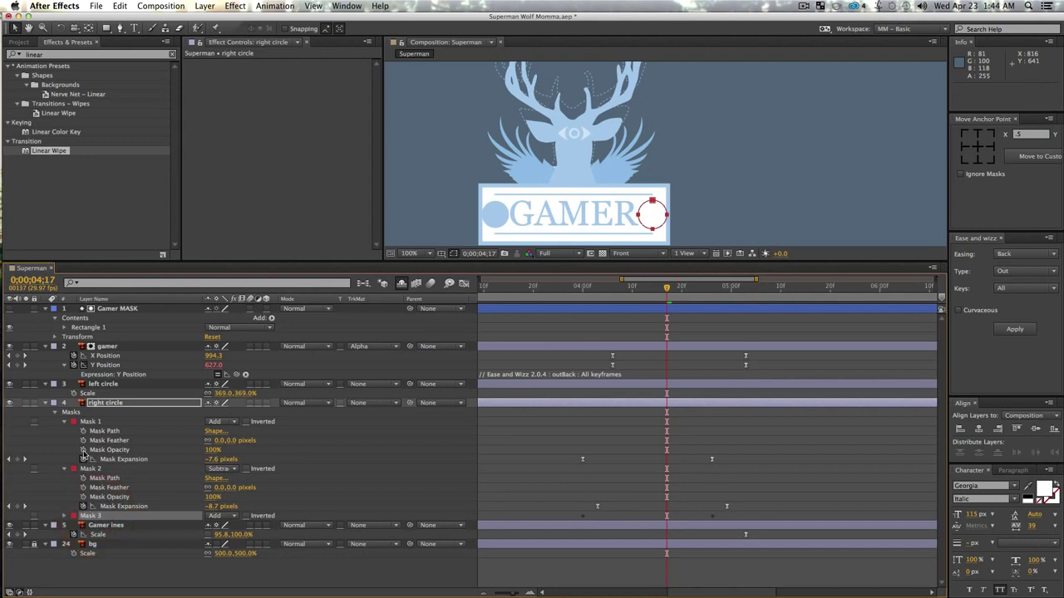
key("m")
key("m")
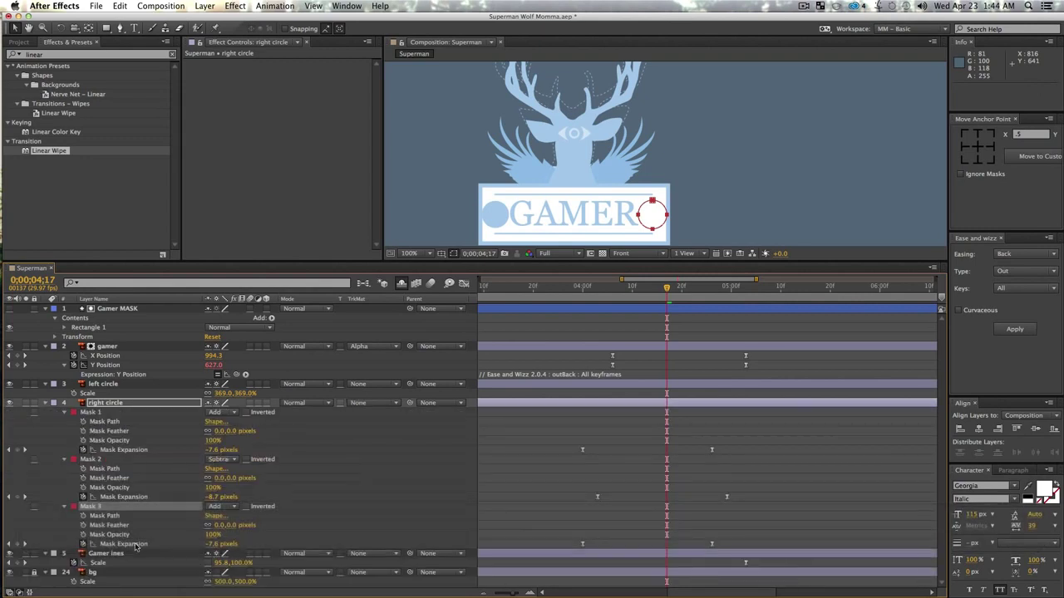
- Start Mask 3's expansion at about 0;00;04;05 and replace its end keyframe with -4.0 pixels at 0;00;04;17
left_click_drag(559, 532, 752, 545)
left_click(787, 522)
key("BackSpace")
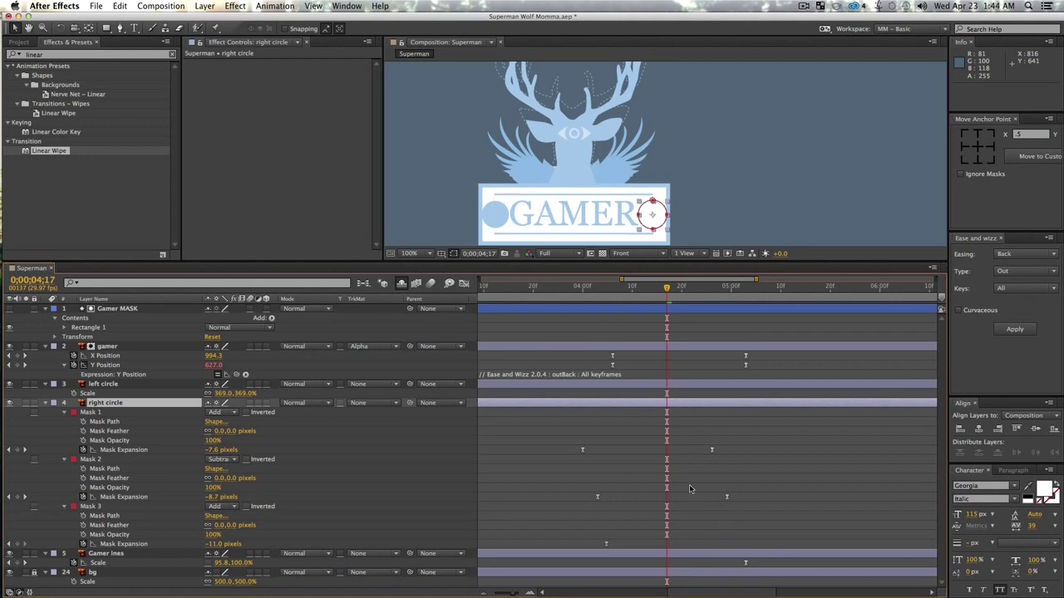
left_click_drag(219, 545, 221, 545)
left_click(208, 544)
left_click(373, 511)
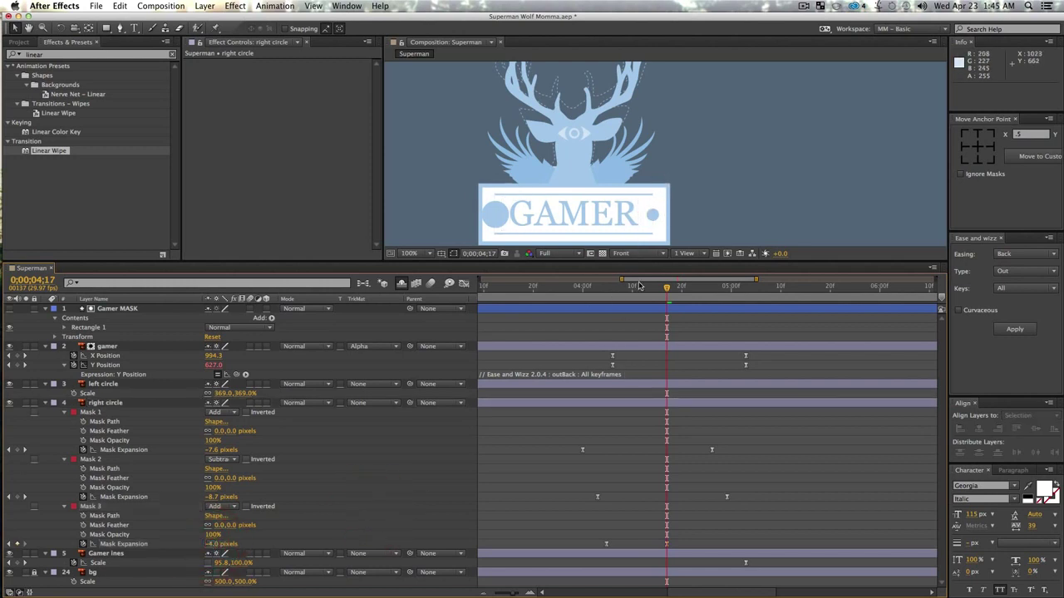
- Preview the right circle's combined ring and inner dot animation from 0;00;04;02
left_click(592, 289)
key("space")
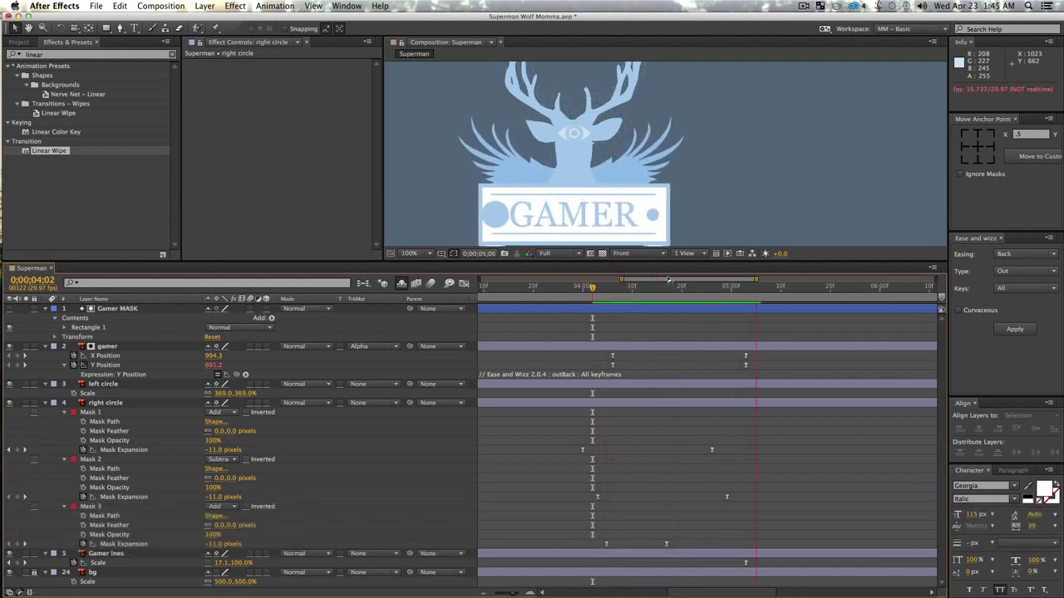
key("space")
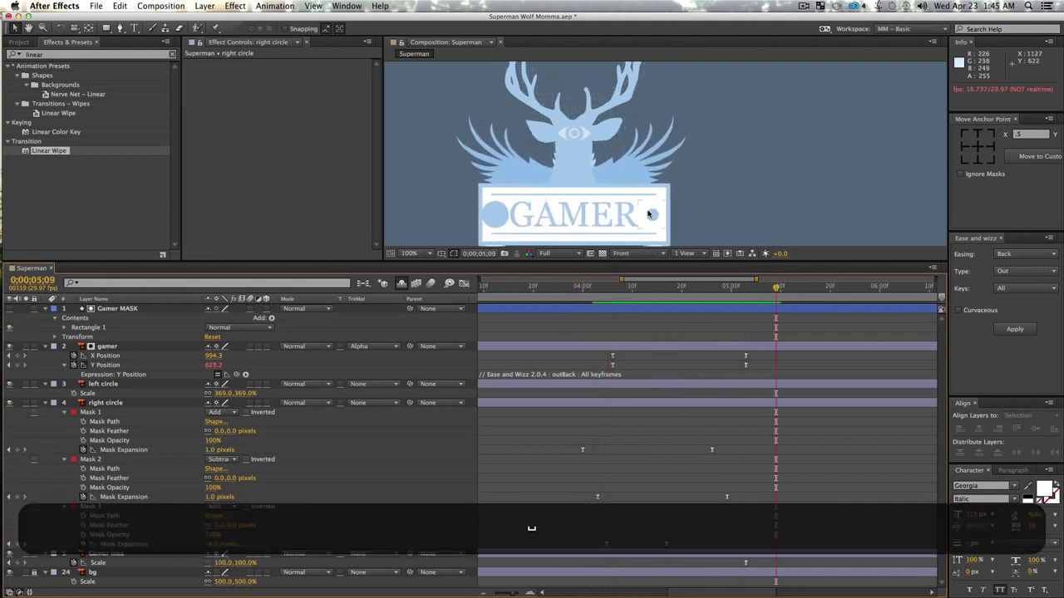
- Show only the right circle's keyframed properties and copy the Mask Expansion keyframes of all three masks
left_click(105, 404)
key("u")
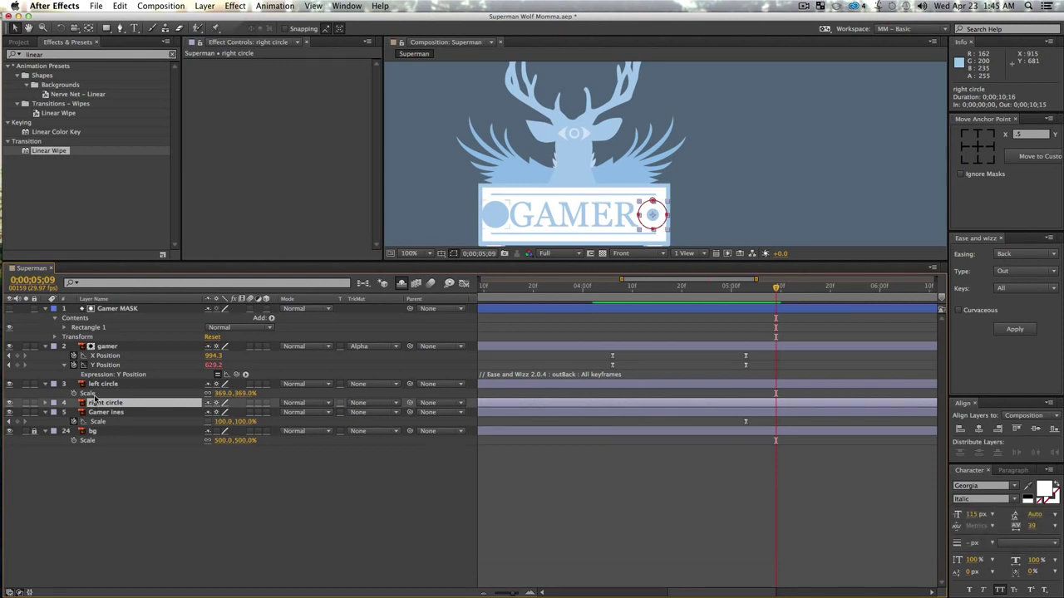
key("u")
left_click_drag(569, 414, 794, 461)
key("super+c")
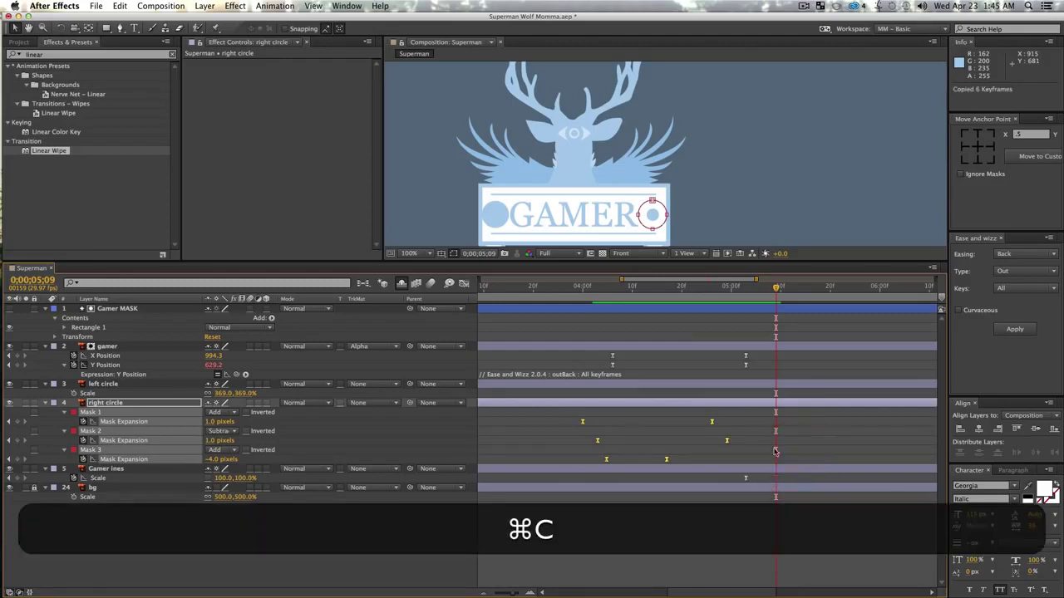
- Paste the copied mask keyframes onto the left circle layer at 0;00;04;00
left_click(582, 288)
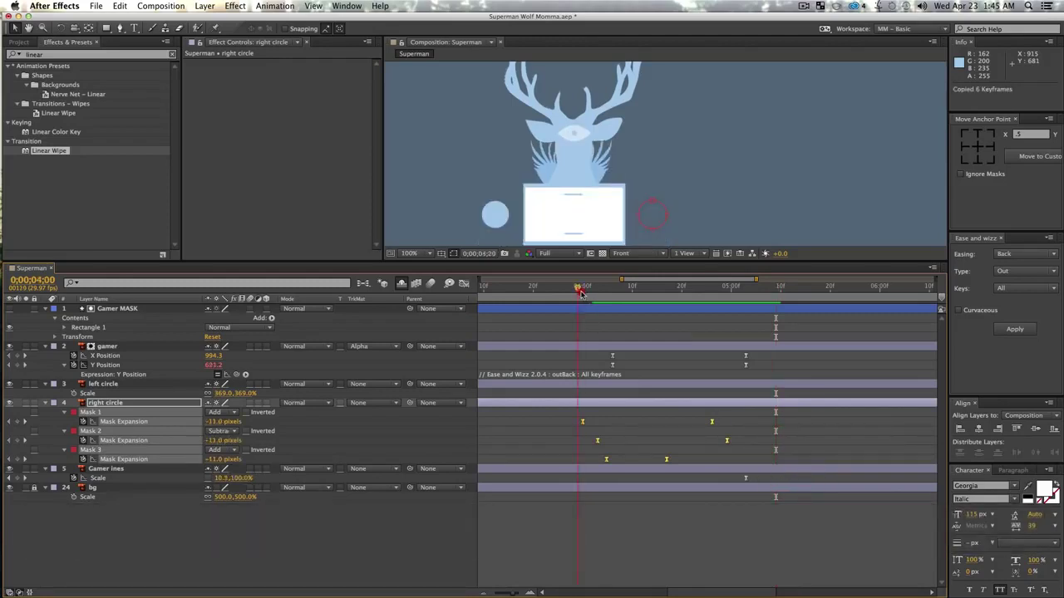
left_click_drag(581, 294, 584, 293)
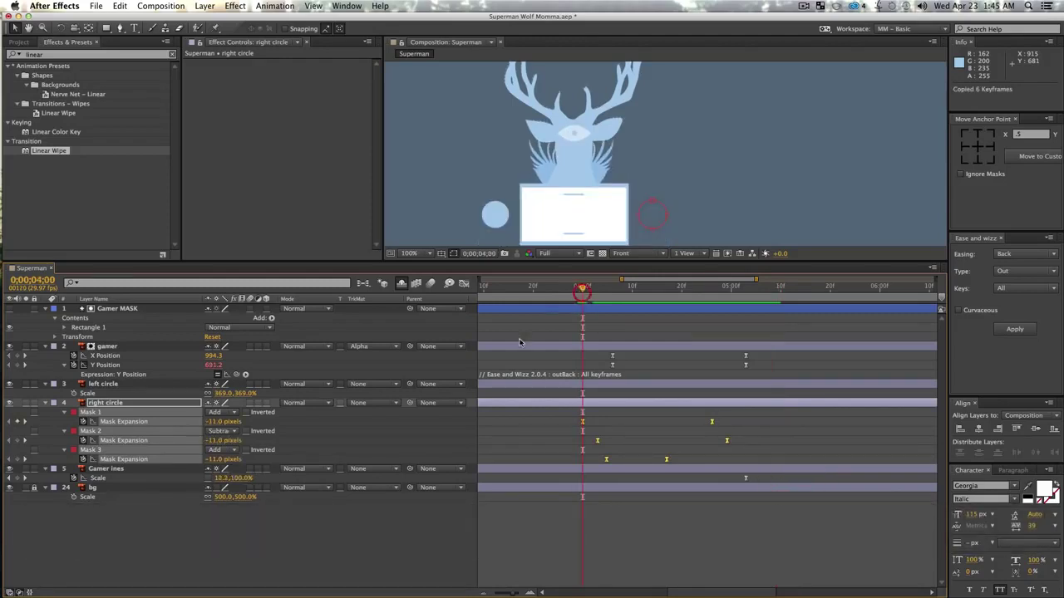
left_click(114, 384)
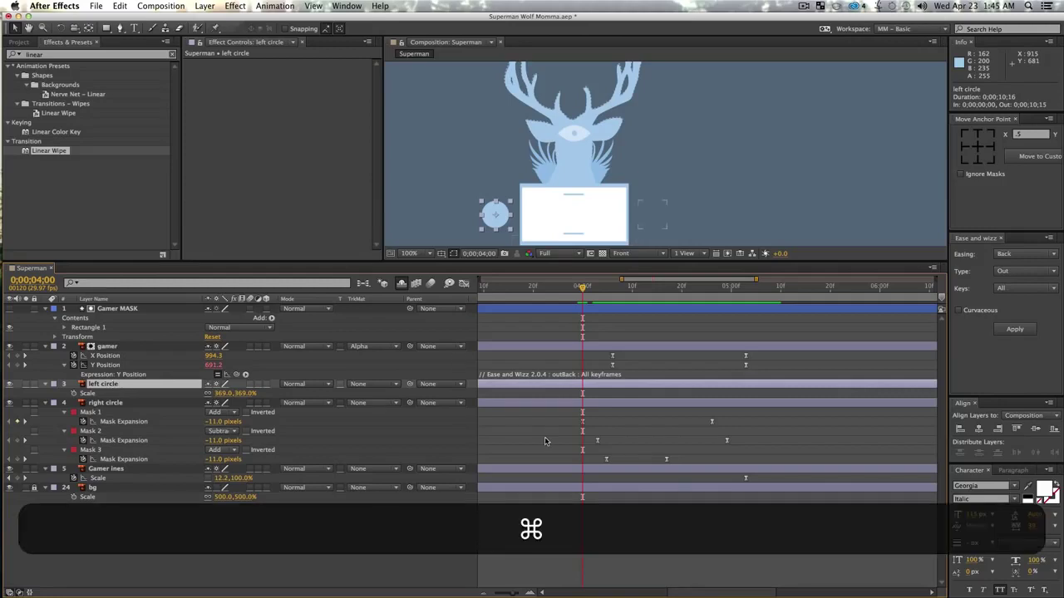
key("super+v")
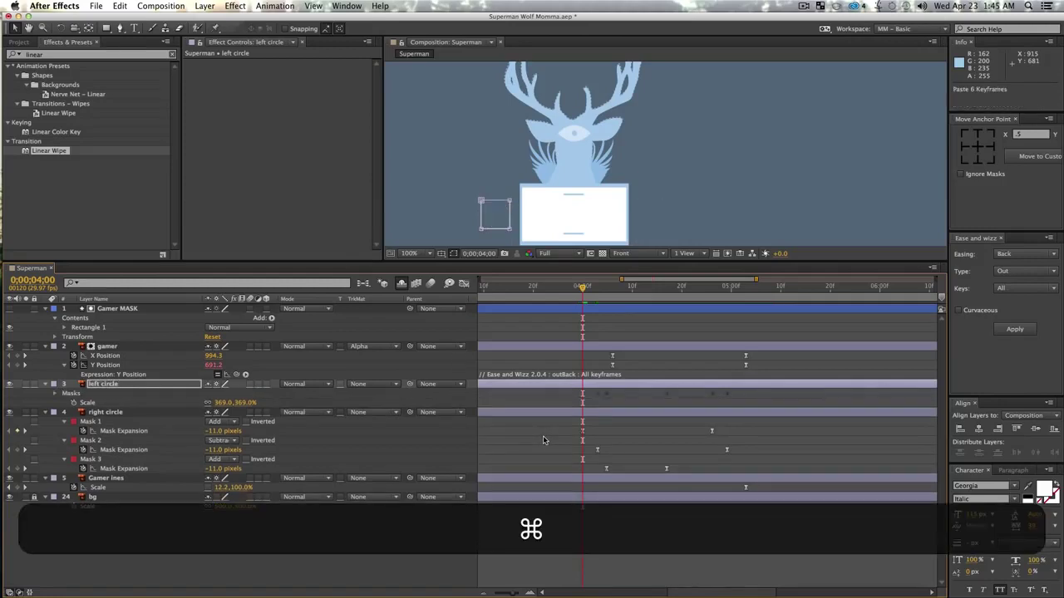
left_click(372, 585)
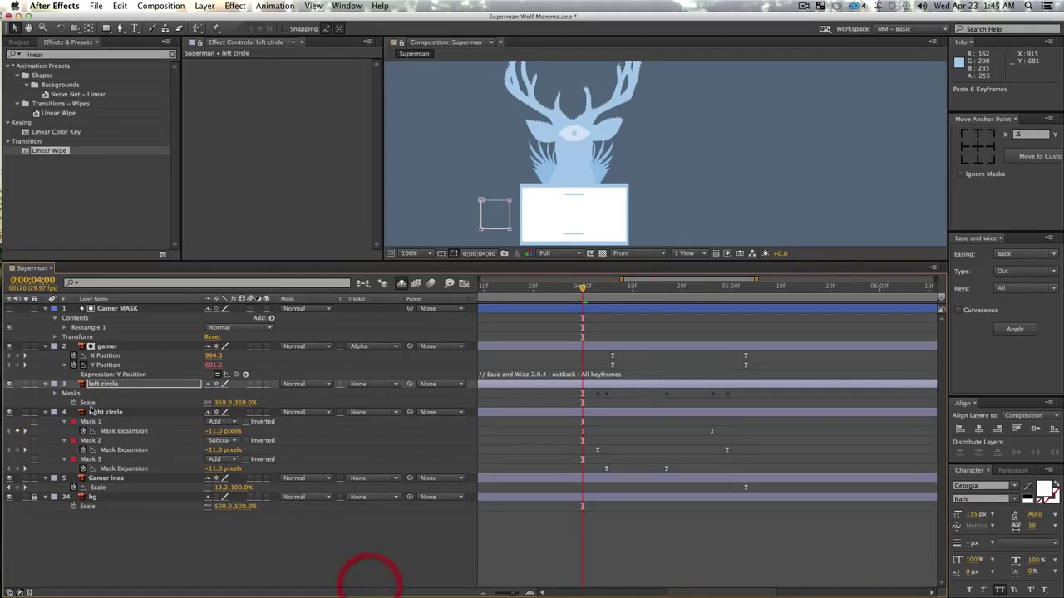
- Reveal the Mask Path and Mask Expansion properties of all three masks on the left circle layer
left_click(99, 387)
key("m")
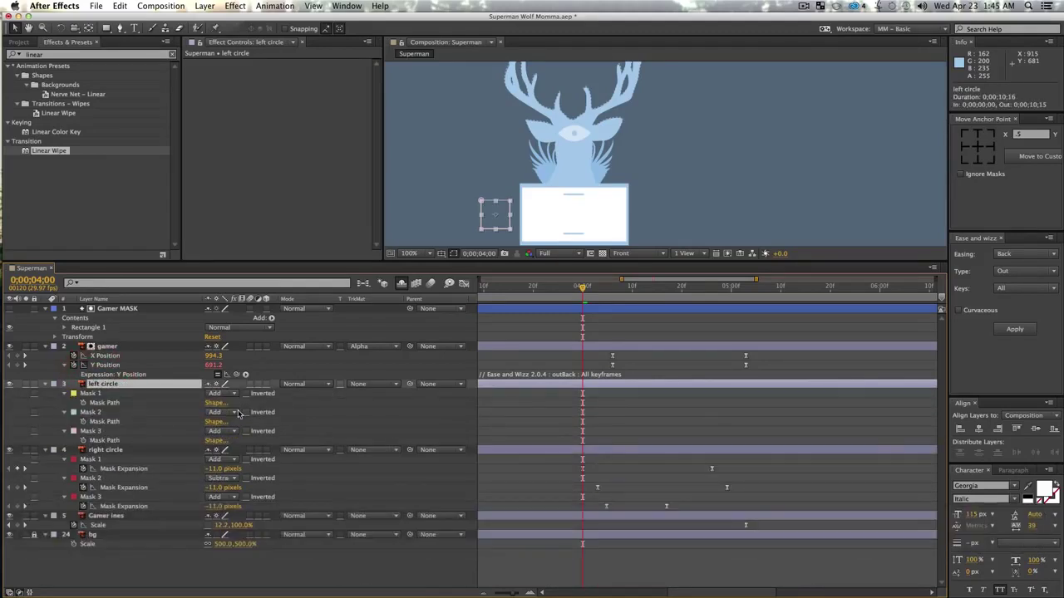
left_click(86, 413)
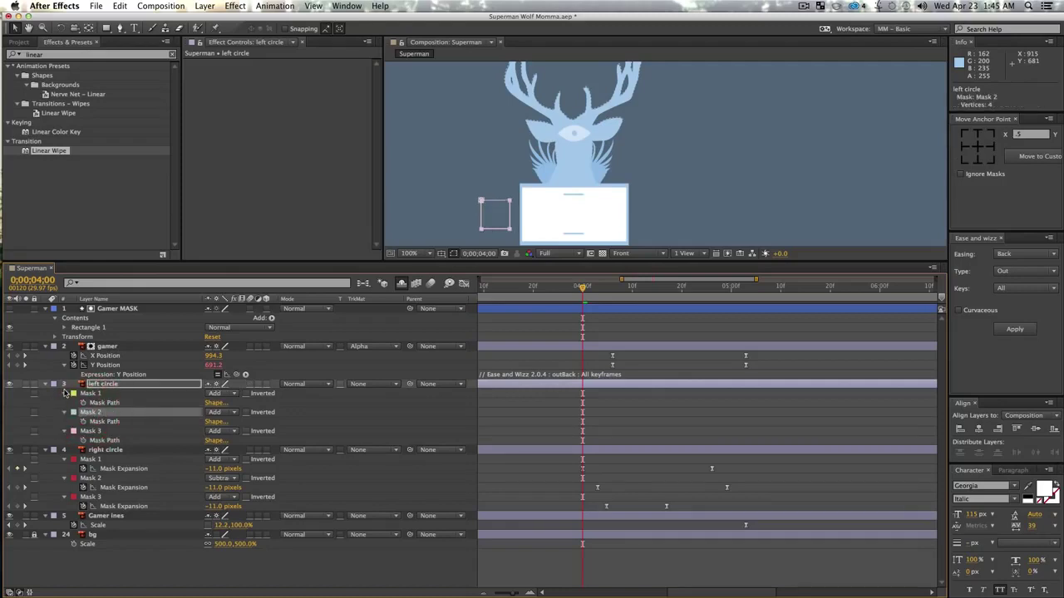
left_click(65, 393, "super")
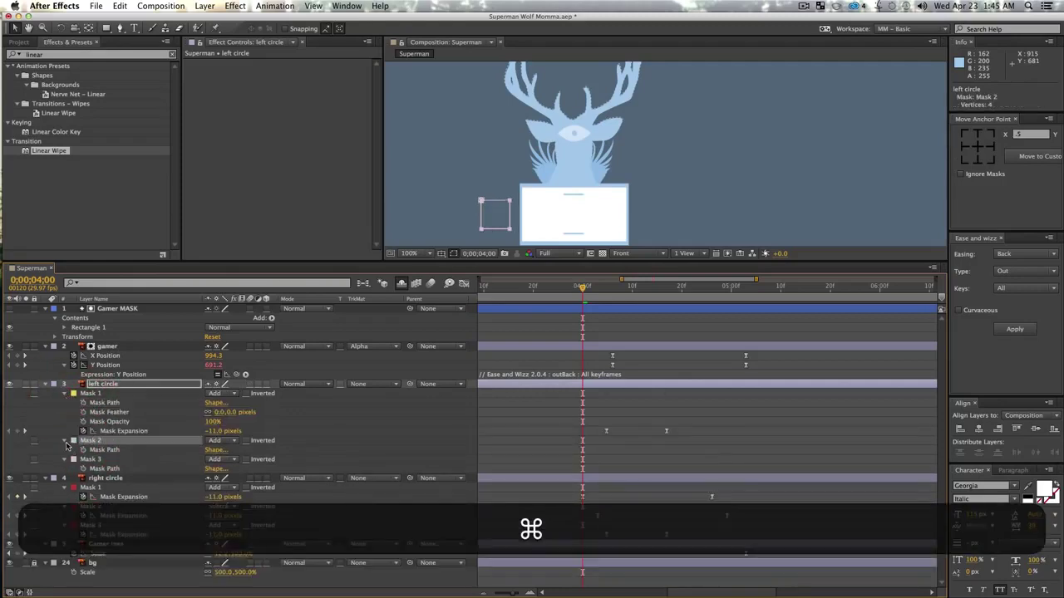
left_click(66, 441, "super")
left_click(65, 441, "super")
left_click(64, 488)
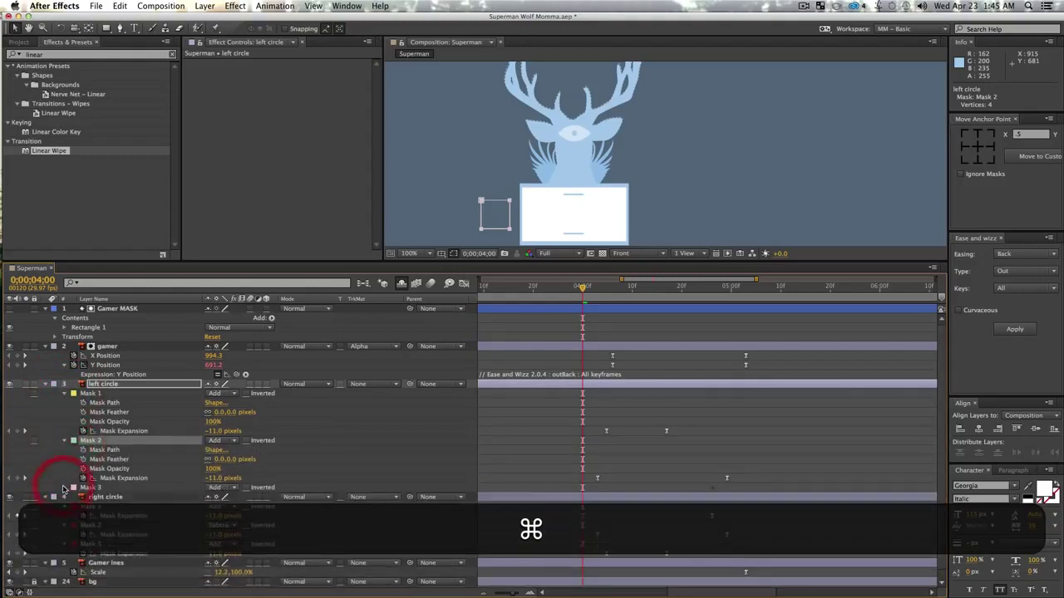
left_click(64, 488, "super")
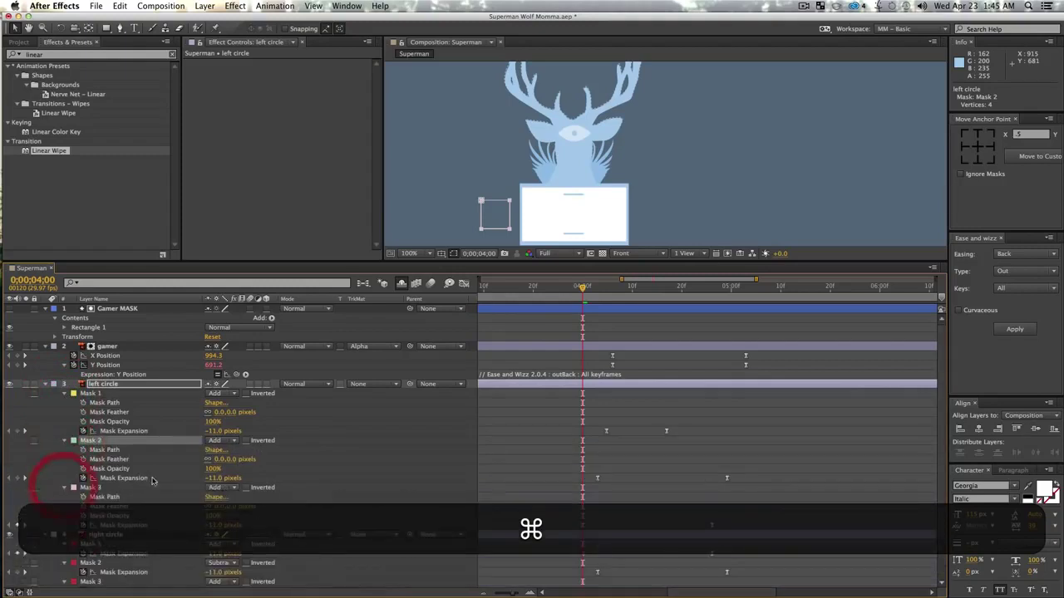
- Reset the shapes of the left circle's three masks to Ellipse and preview the animation from 0;00;04;00
left_click(214, 403)
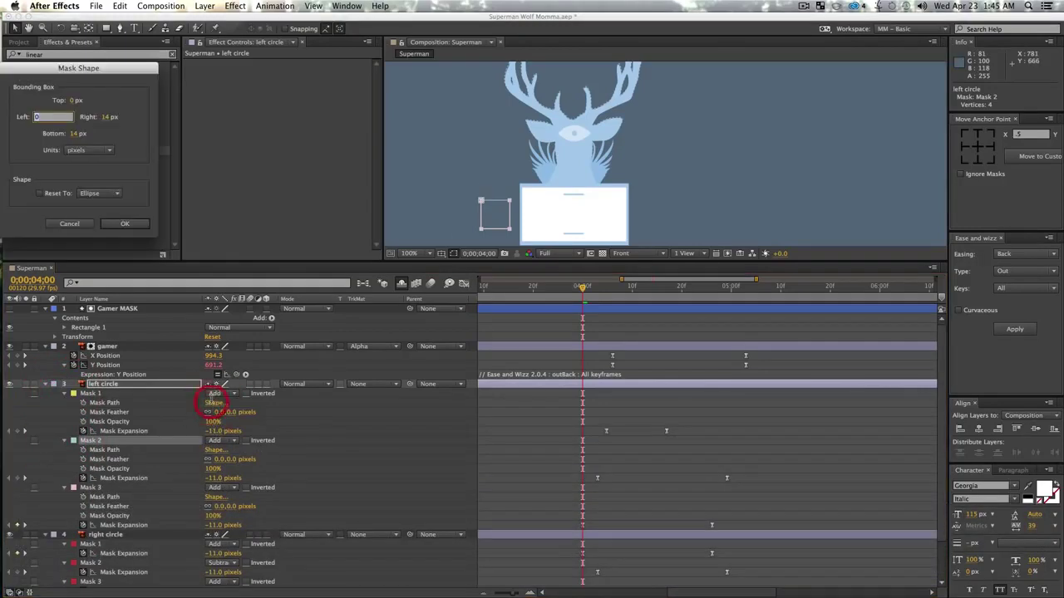
left_click(40, 194)
left_click(125, 224)
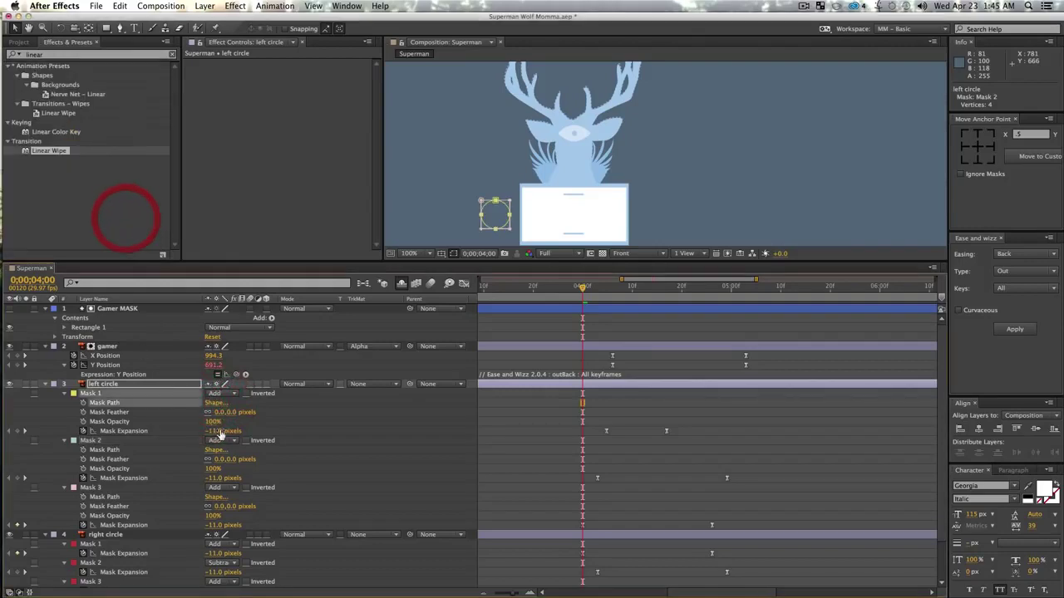
left_click(214, 450)
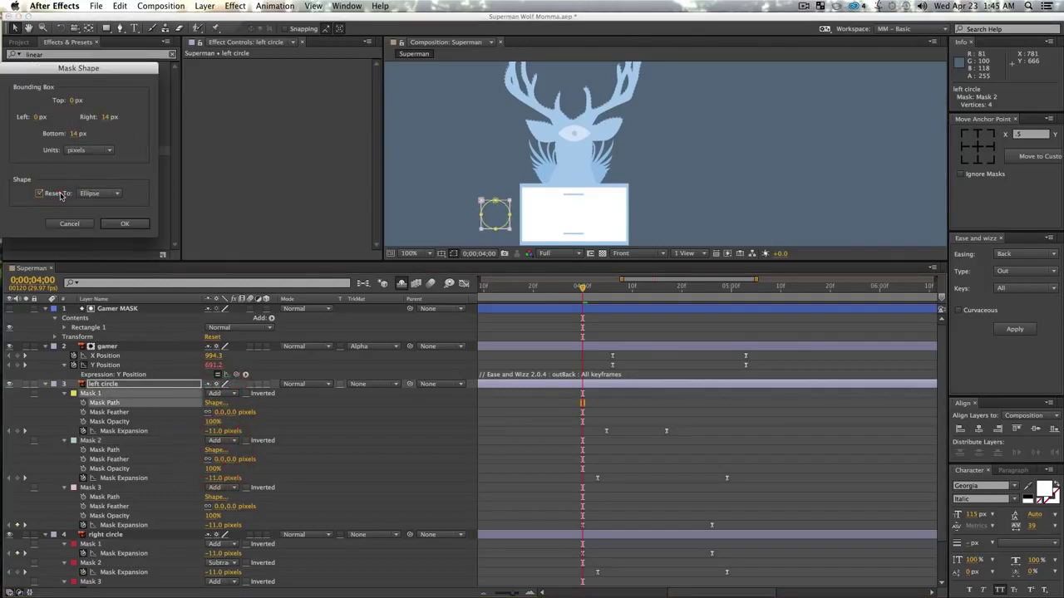
left_click(124, 224)
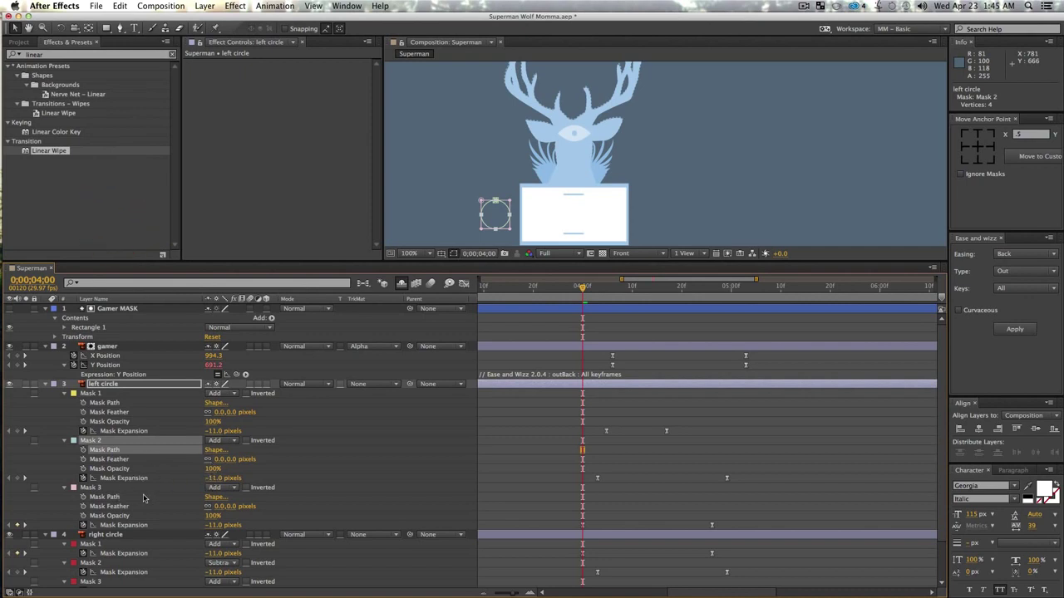
left_click(214, 497)
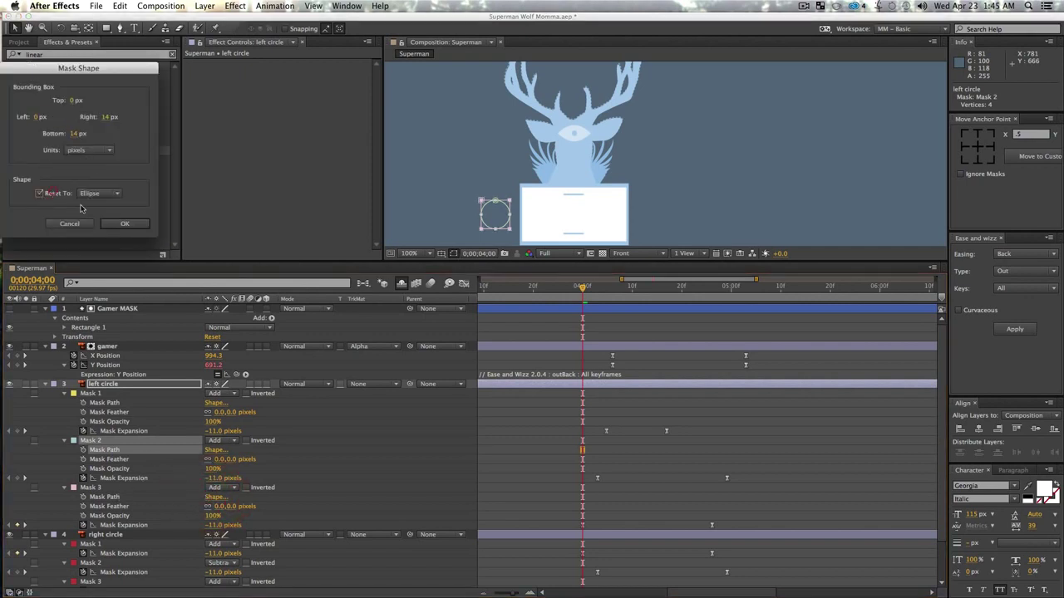
left_click(125, 223)
key("space")
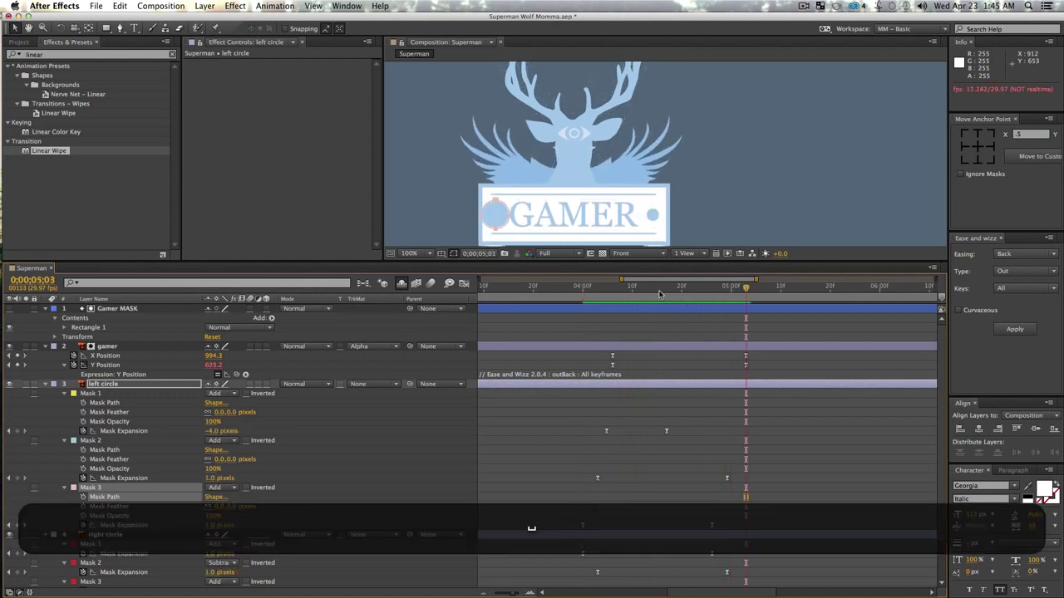
left_click(754, 332)
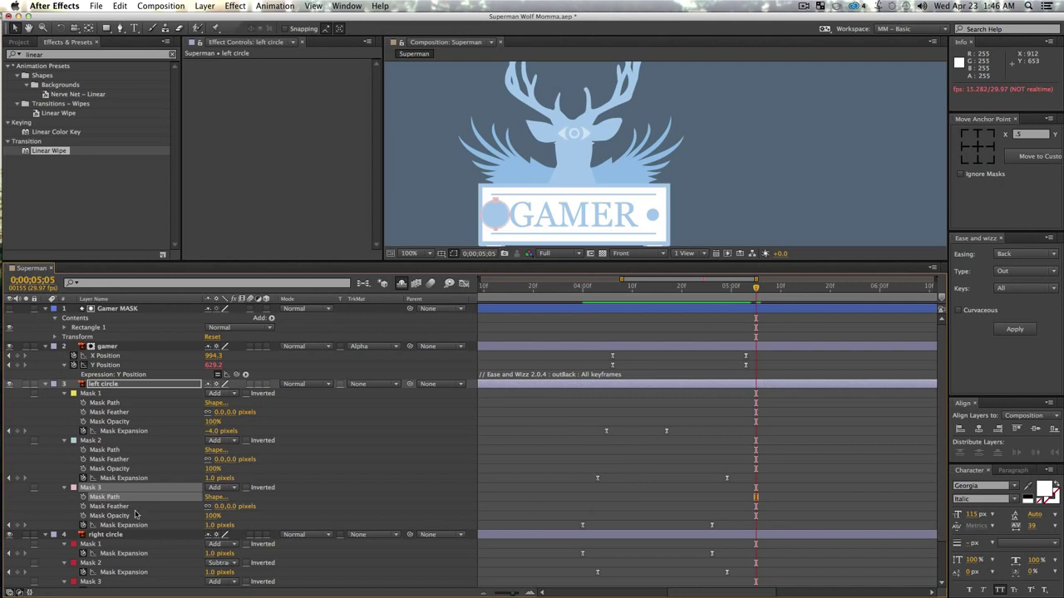
- Reorder the left circle's masks to Mask 3, Mask 2, Mask 1 and preview the result
left_click_drag(85, 493, 85, 391)
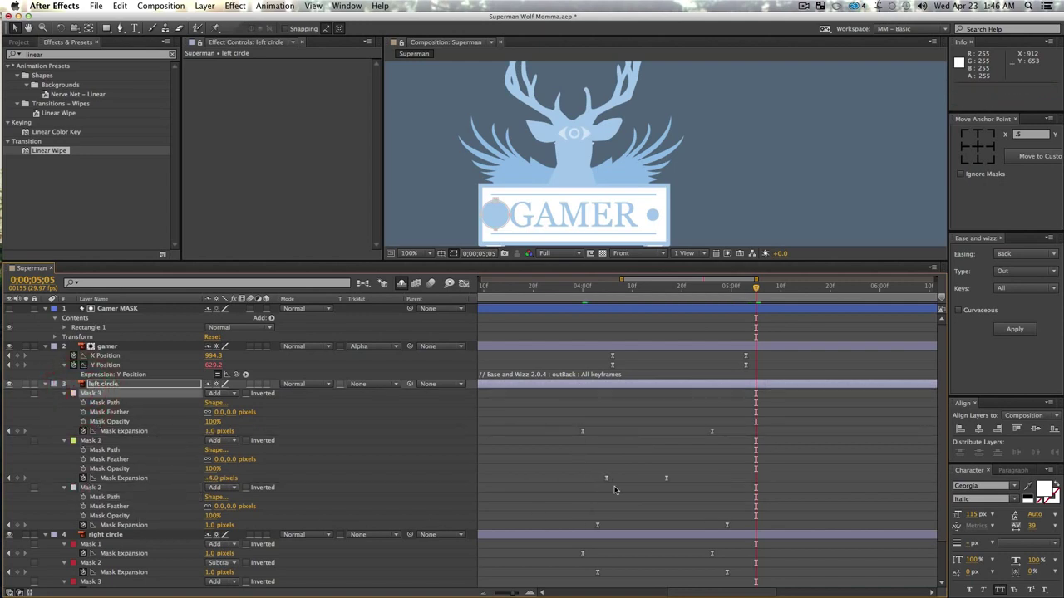
left_click_drag(104, 443, 87, 529)
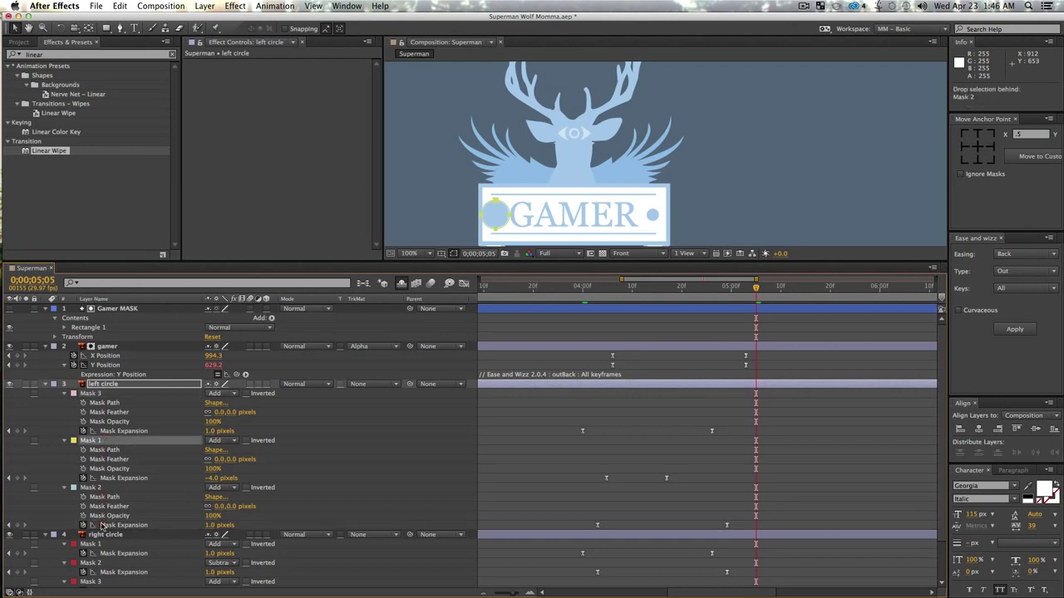
left_click(585, 296)
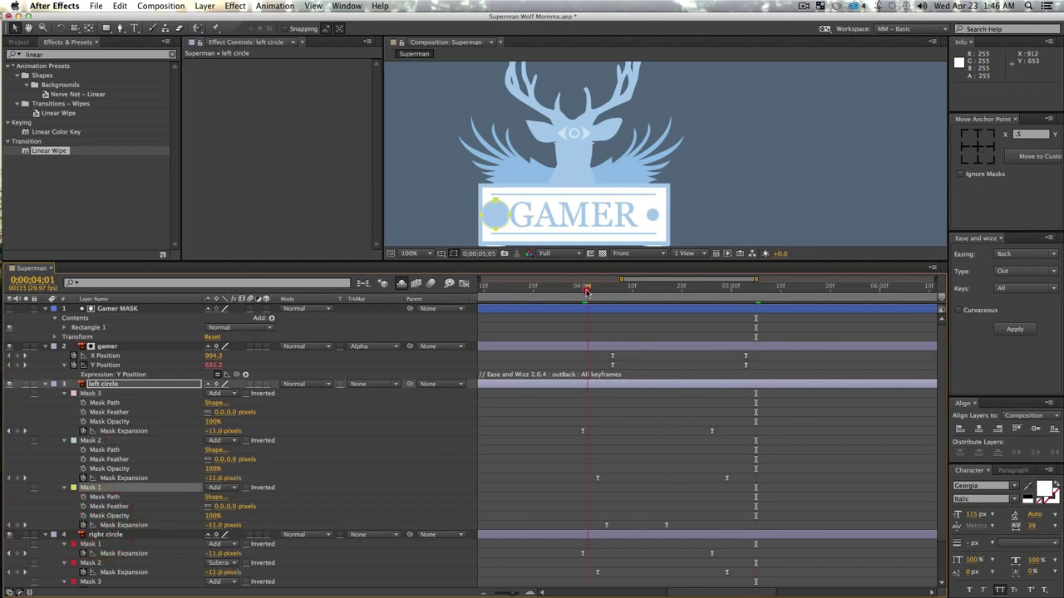
key("space")
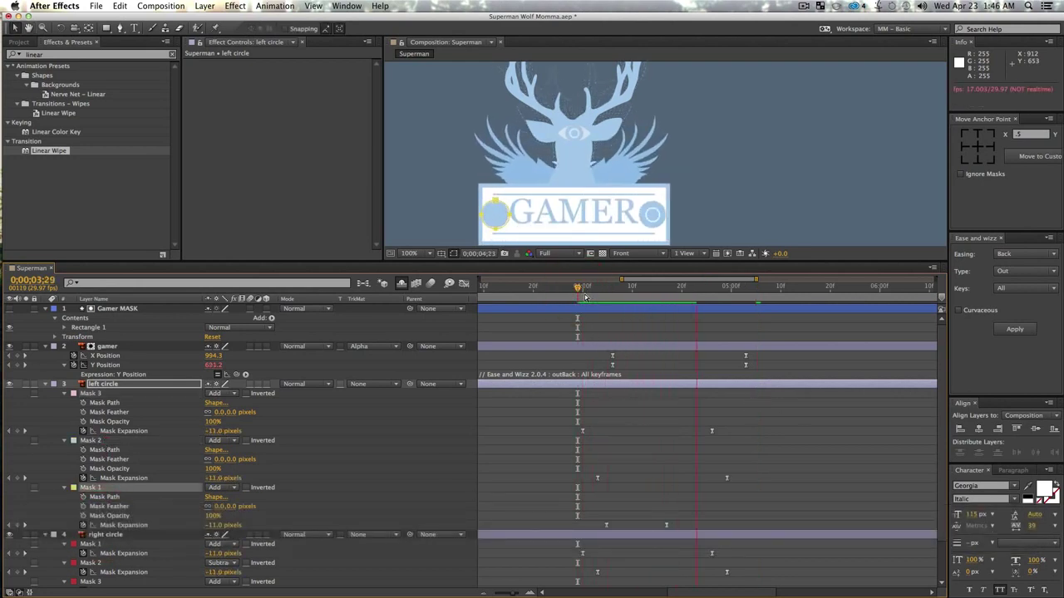
key("space")
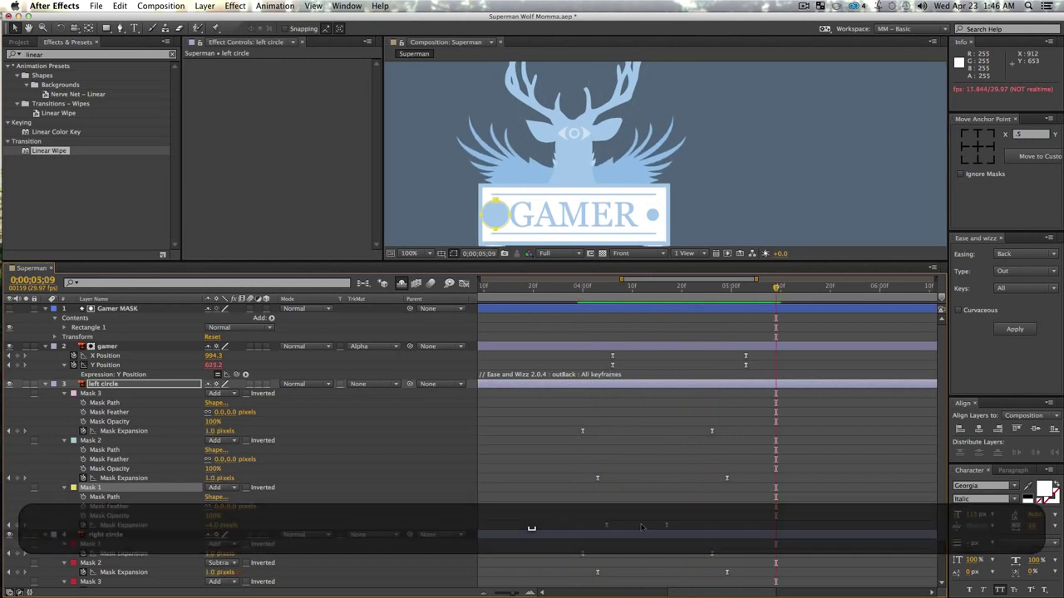
- Set the left circle's Mask 2 mode to Subtract and preview both circles from about 0;00;04;01
scroll(632, 515, "down", 3)
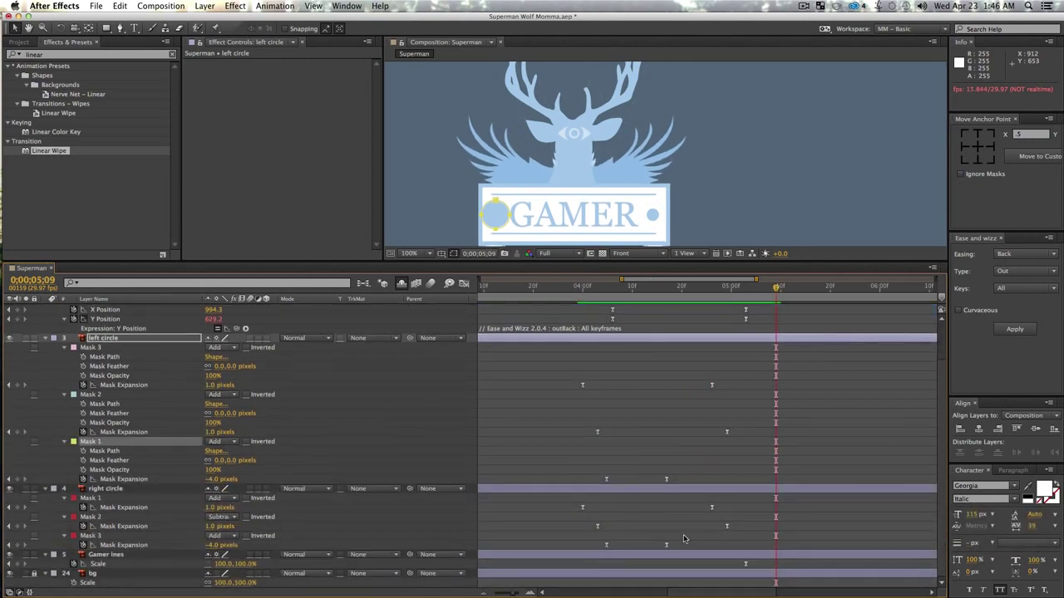
left_click(112, 394)
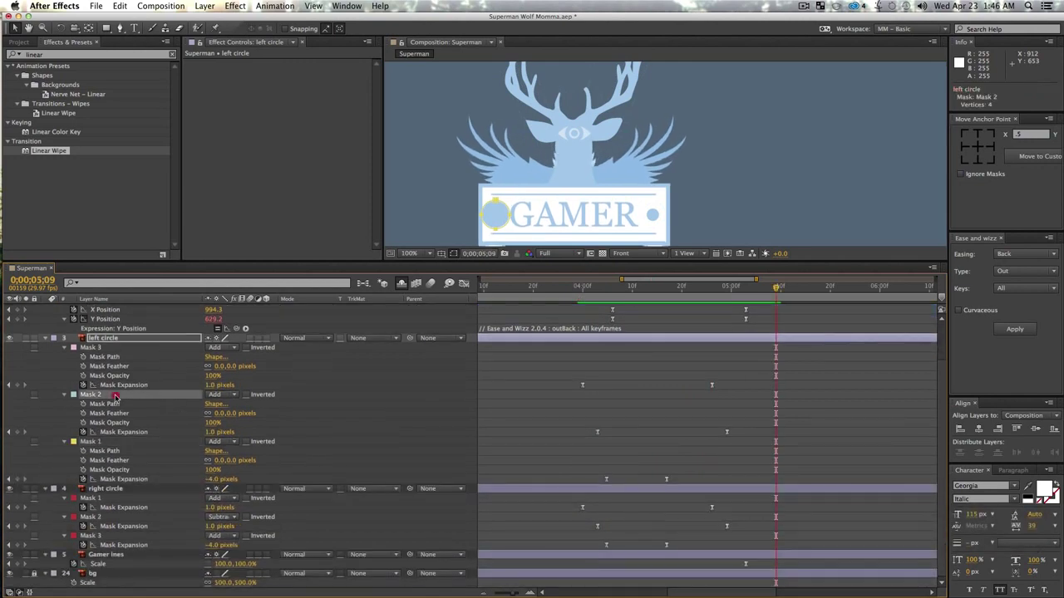
left_click(223, 394)
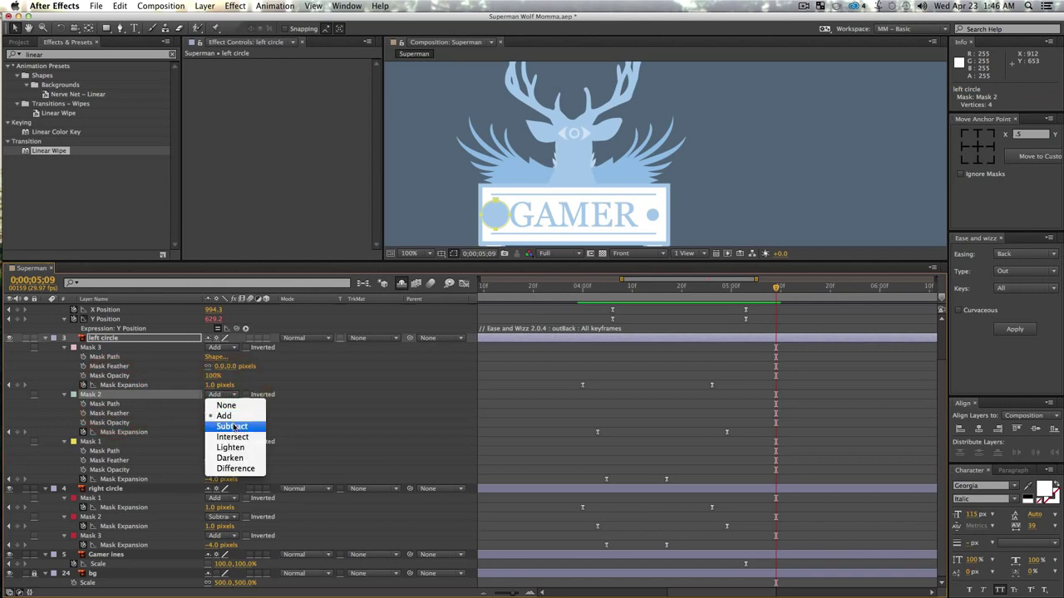
left_click(234, 426)
left_click_drag(608, 302, 588, 300)
key("space")
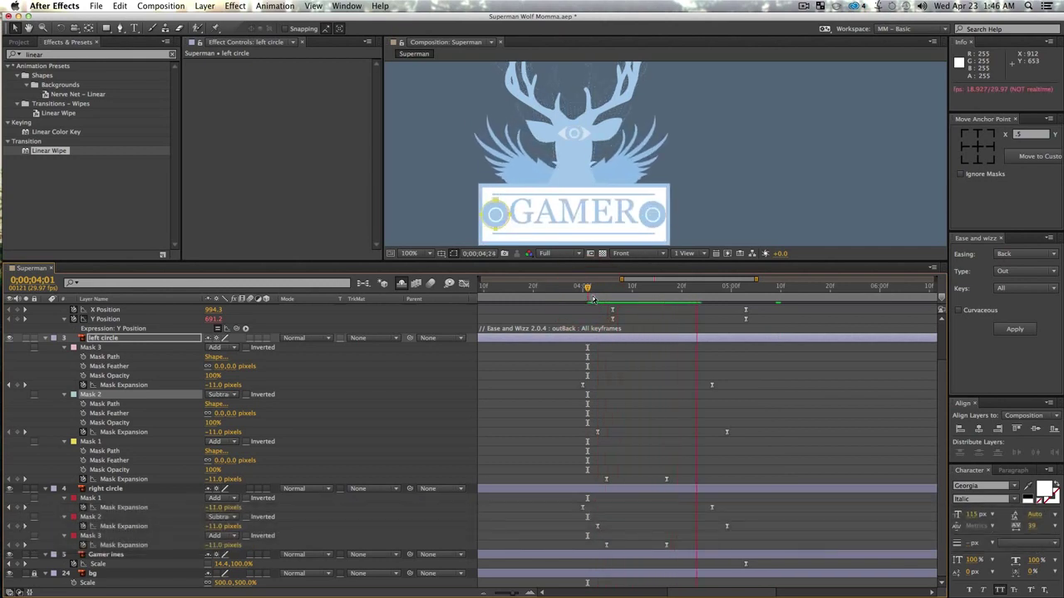
key("space")
- Collapse the properties of all the unlocked banner layers in the timeline
key("super+a")
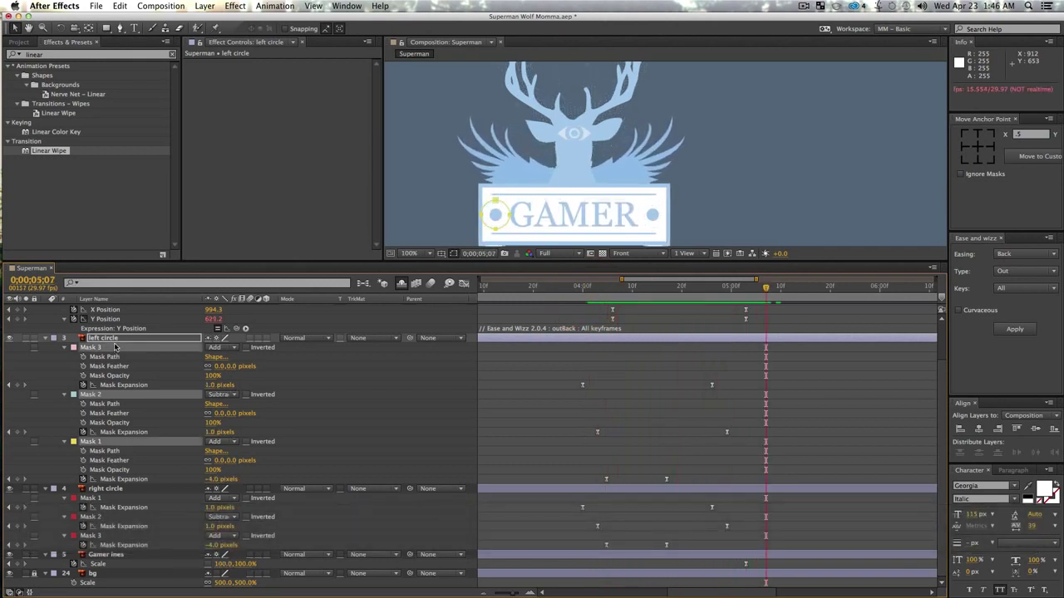
key("u")
left_click(208, 552)
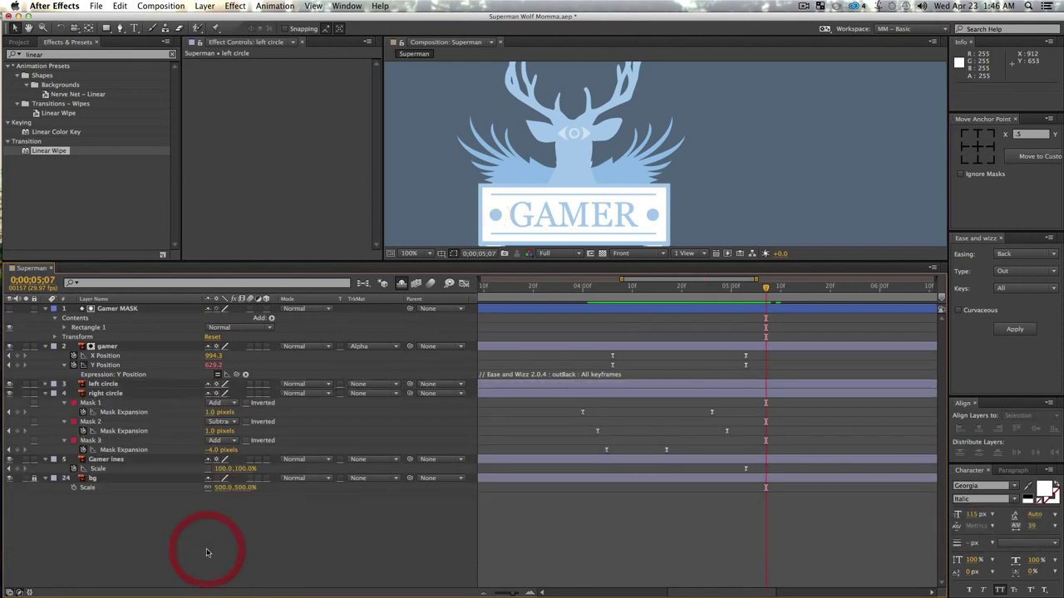
key("super+a")
key("super+u")
key("u")
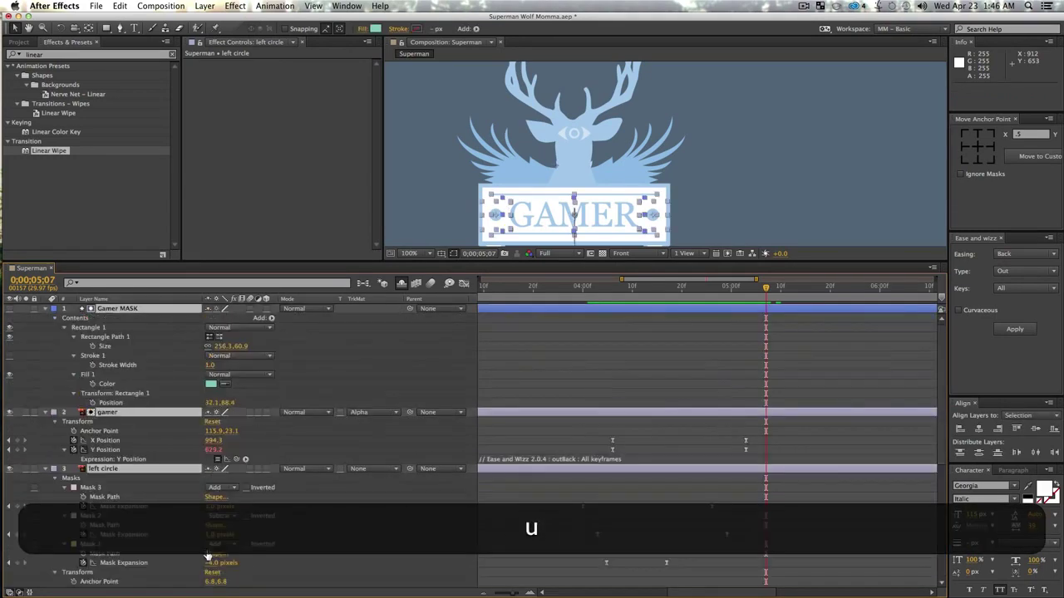
left_click(208, 552)
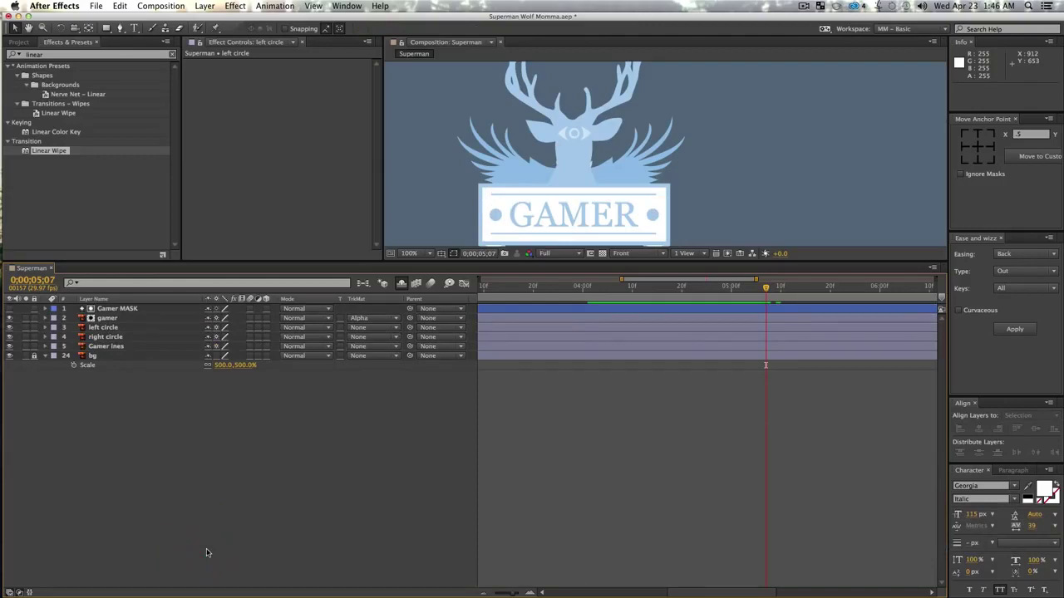
- Examine the whole emblem between about 0;00;05;07 and 0;00;06;08, checking the wings and ribbon around the finished banner
key("z")
left_click(634, 134, "alt")
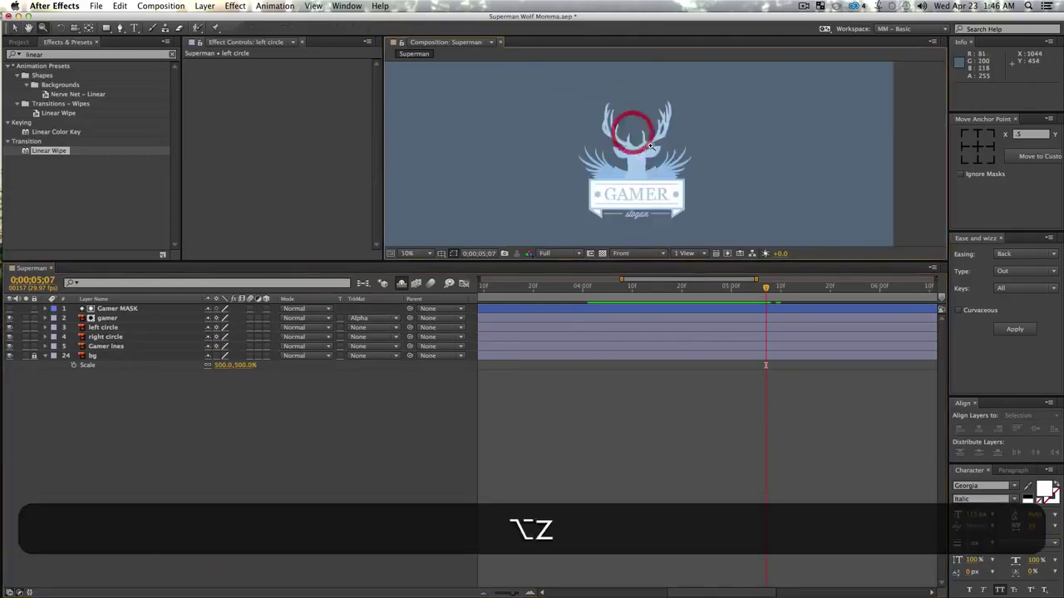
key("space")
key("v")
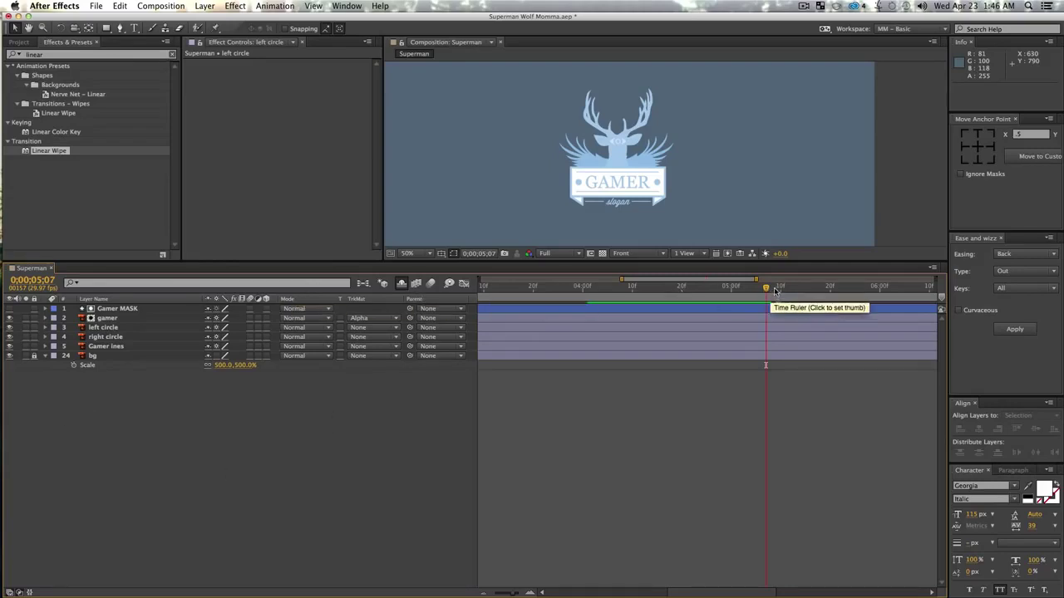
left_click_drag(766, 288, 918, 333)
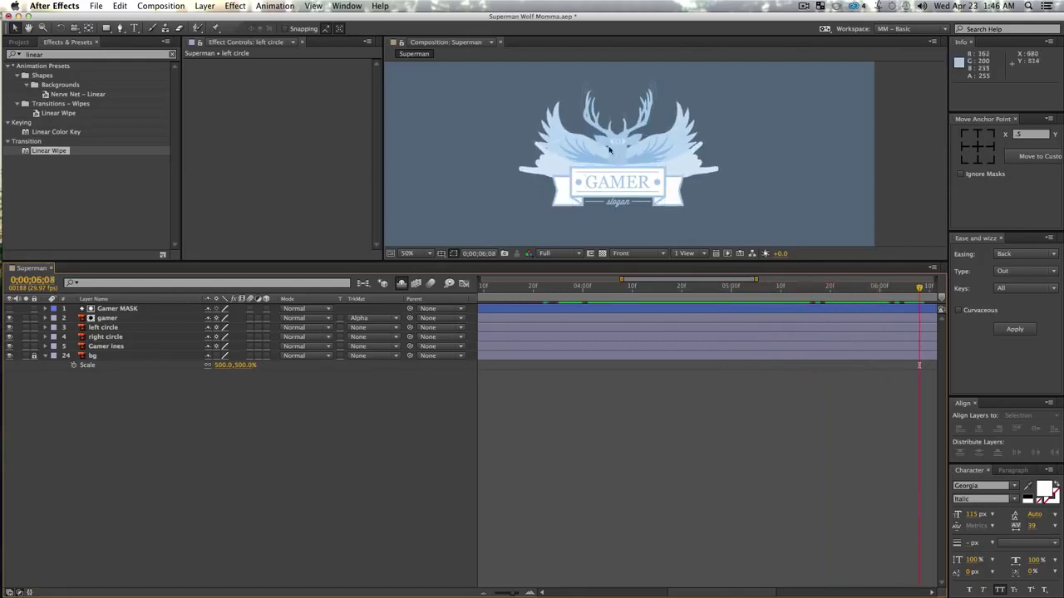
key("alt+z")
left_click(590, 182, "alt")
key("v")
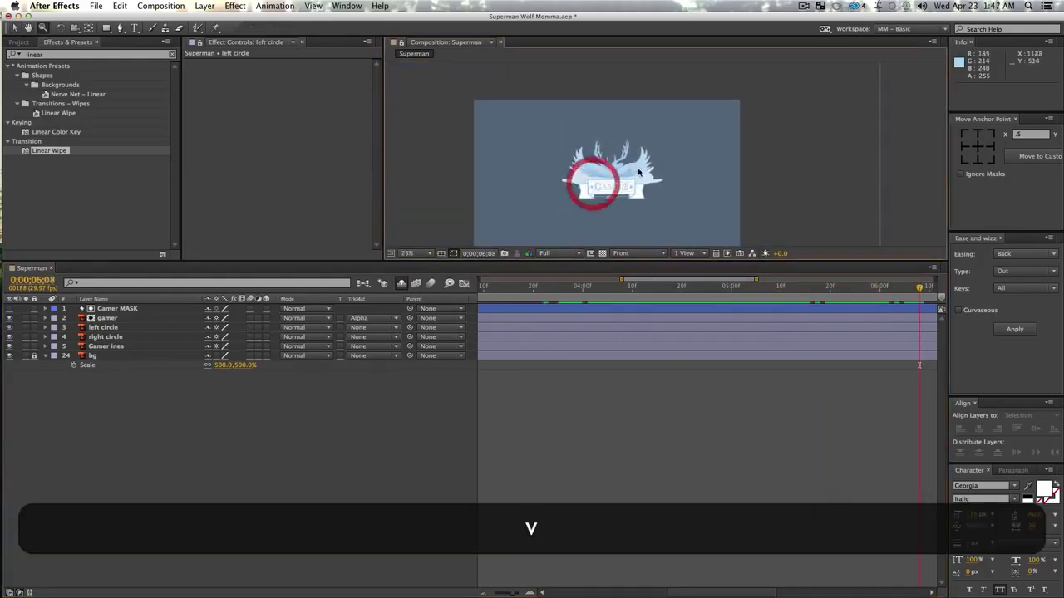
key("space")
left_click_drag(605, 165, 599, 186)
key("z")
left_click(605, 164)
key("space")
key("v")
left_click_drag(891, 291, 838, 324)
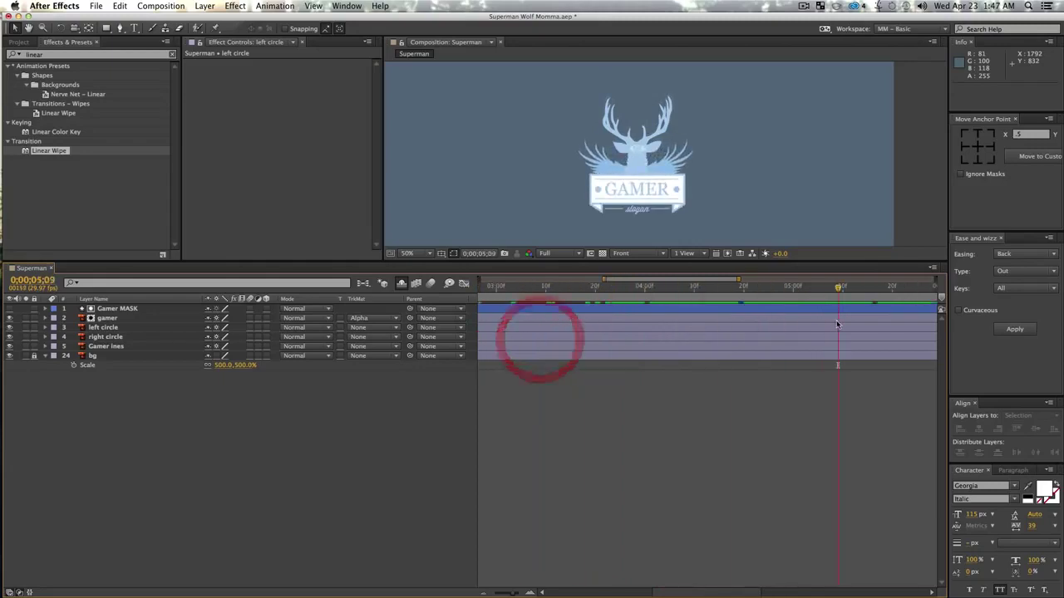
- Show the full composition duration in the timeline and the entire frame in the viewer at 25%
left_click_drag(512, 593, 501, 595)
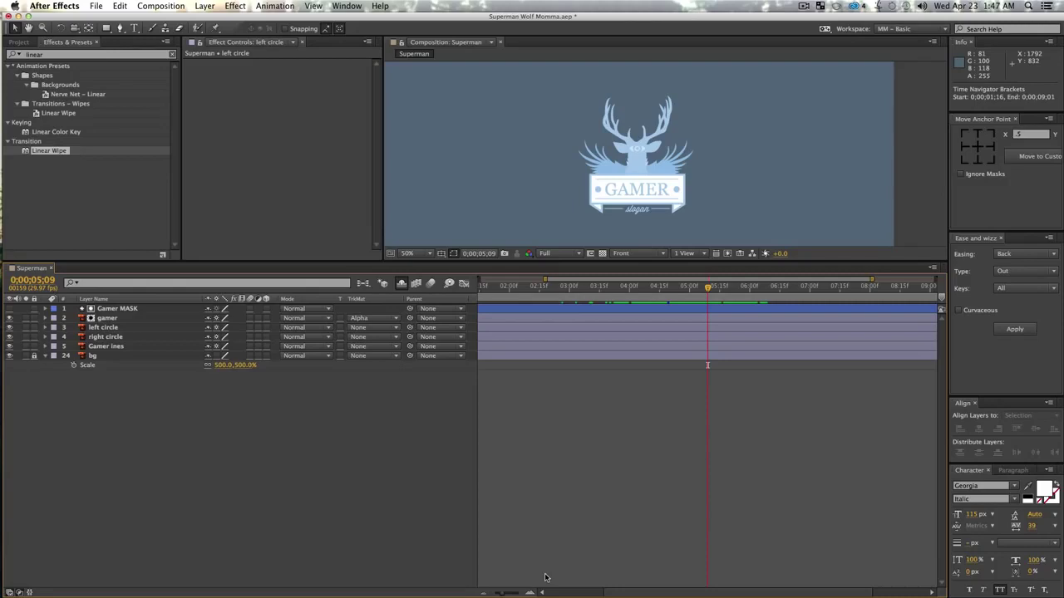
left_click(802, 6)
left_click(824, 30)
left_click_drag(502, 595, 490, 596)
key("z")
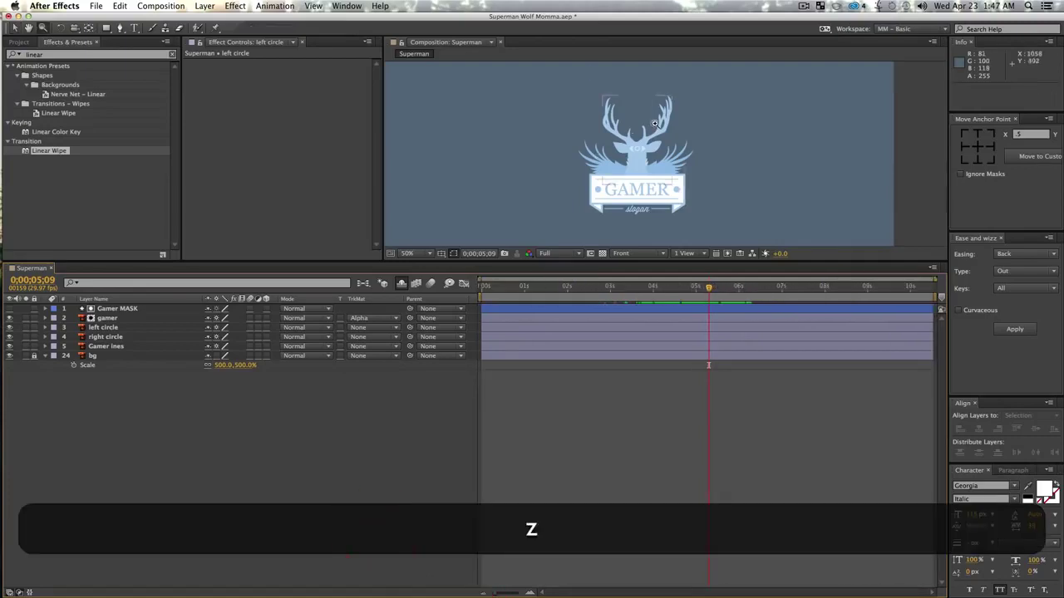
left_click(655, 124, "alt")
key("v")
left_click(660, 148)
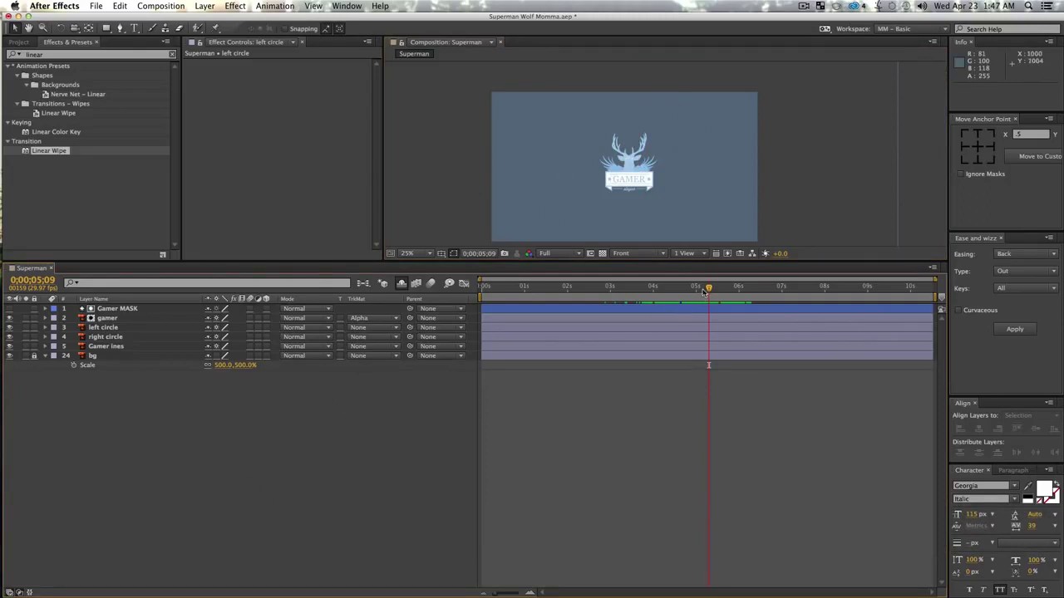
- Enlarge the composition viewer, fit the Superman composition in it, and play back the logo animation
left_click_drag(645, 287, 503, 291)
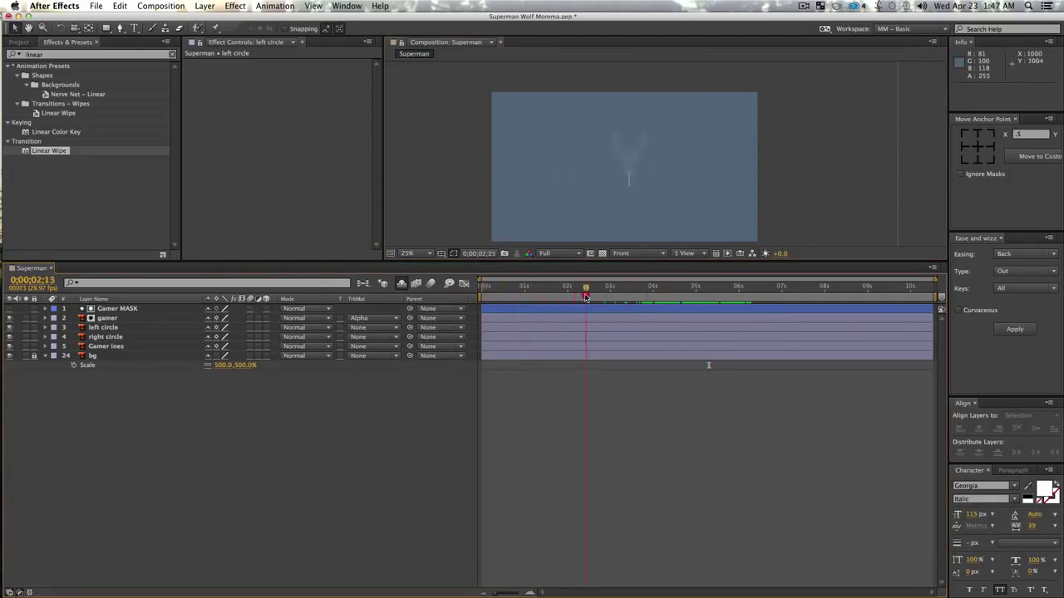
key("space")
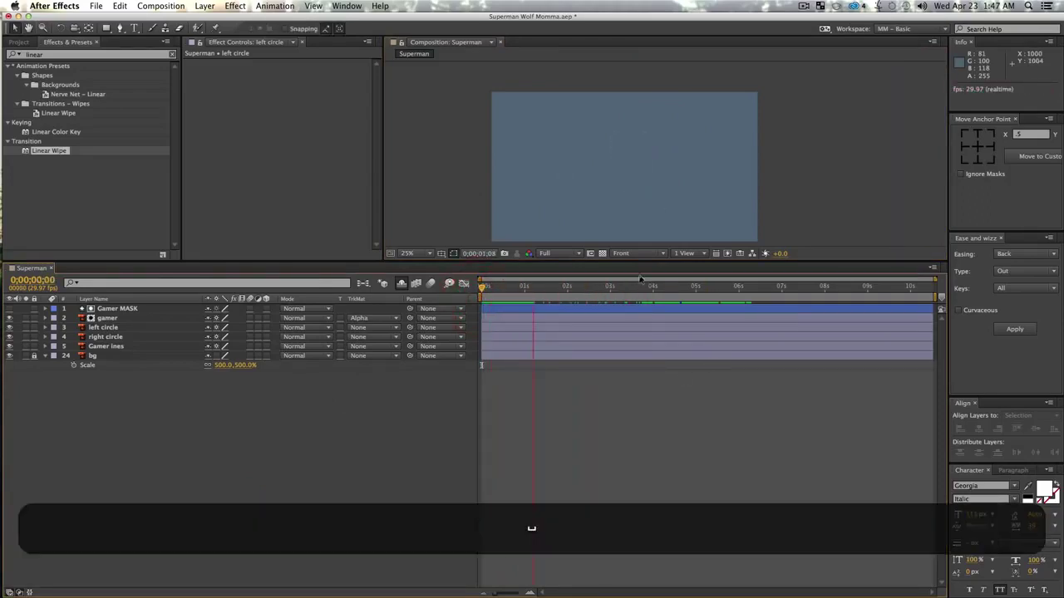
left_click_drag(627, 259, 636, 366)
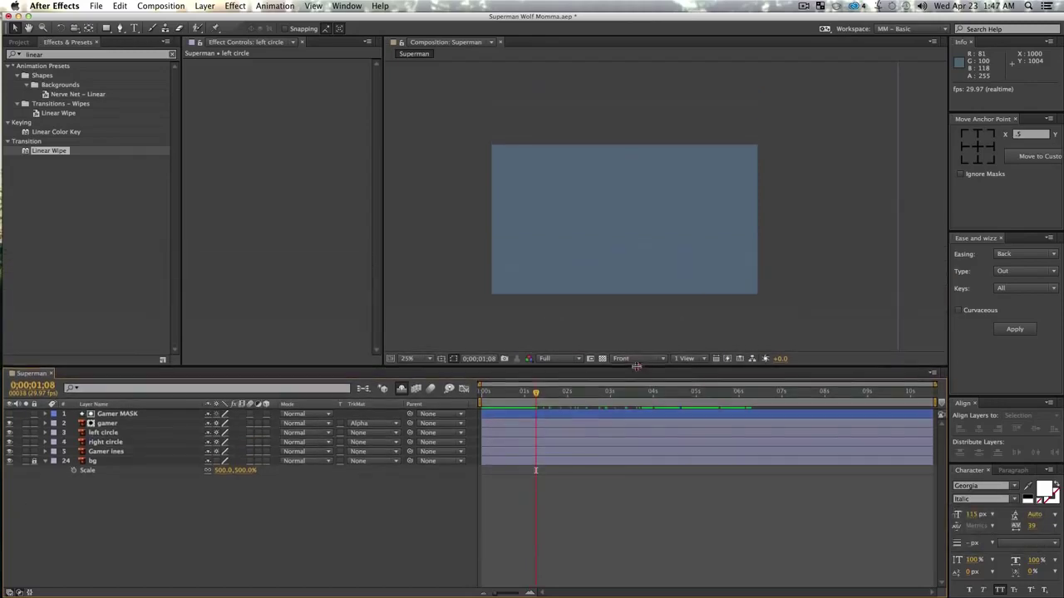
key("shift+slash")
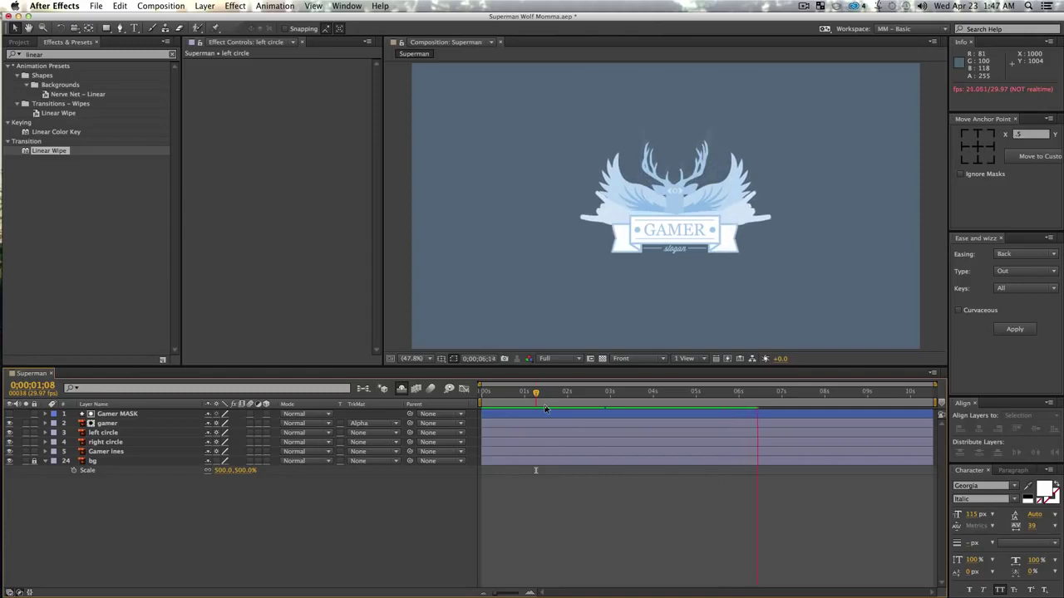
key("space")
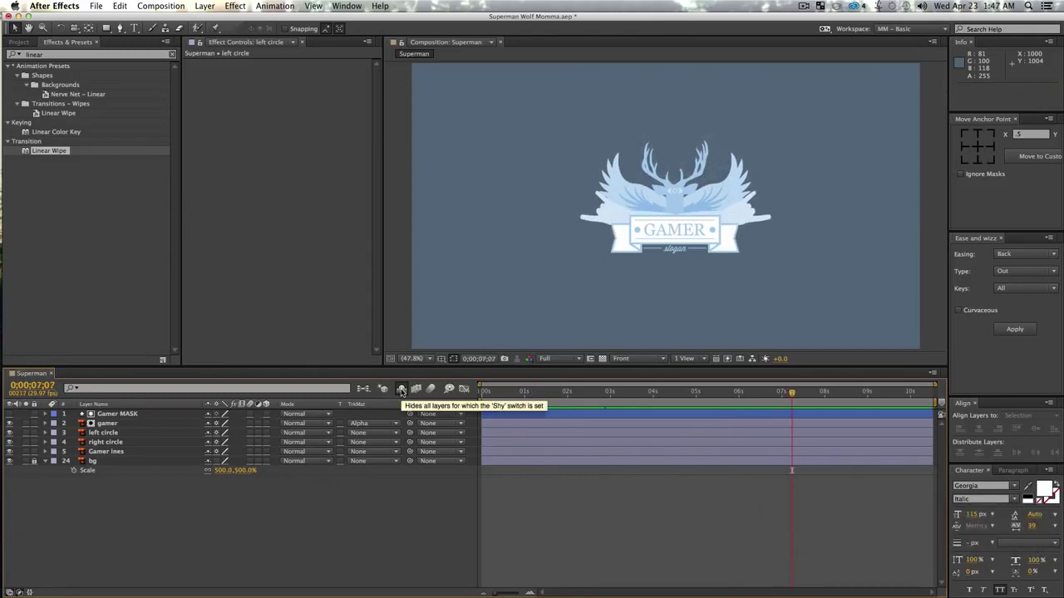
- Show the hidden shy layers and reveal the keyframes of all unlocked layers in a maximized timeline
left_click(401, 390)
left_click(124, 460)
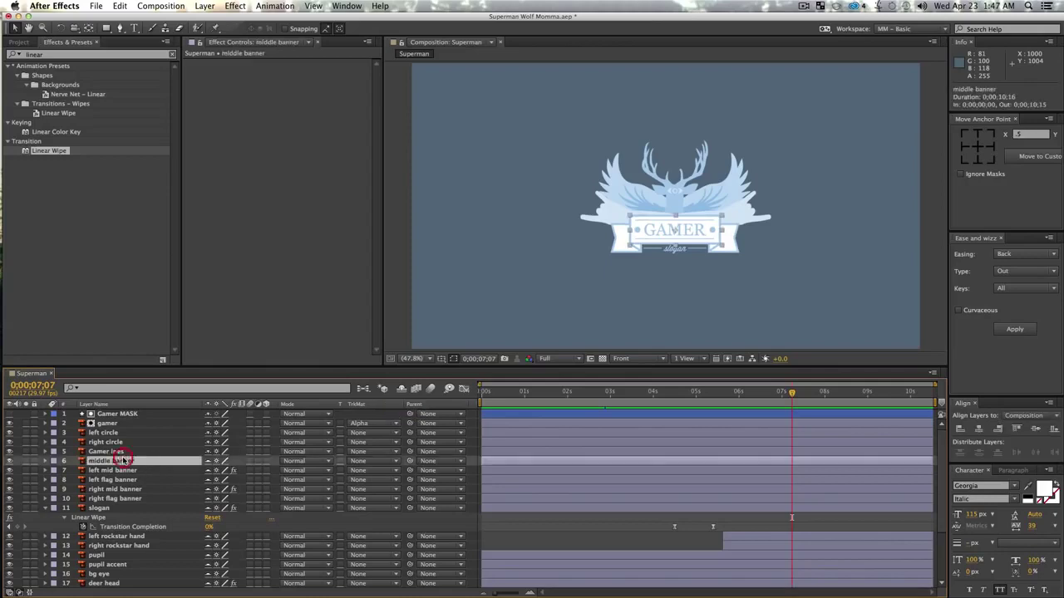
key("super+a")
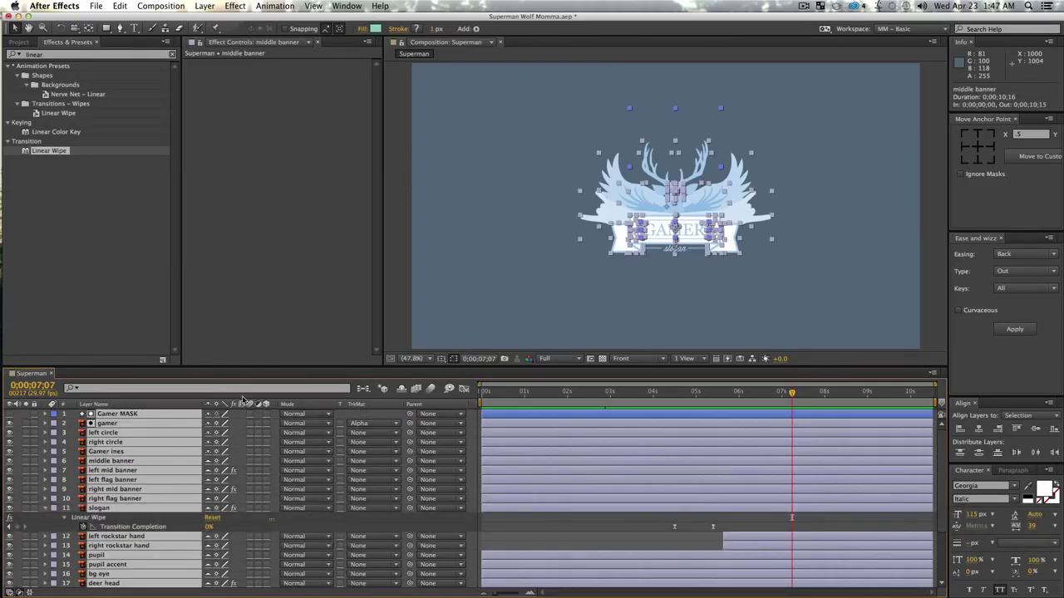
key("grave")
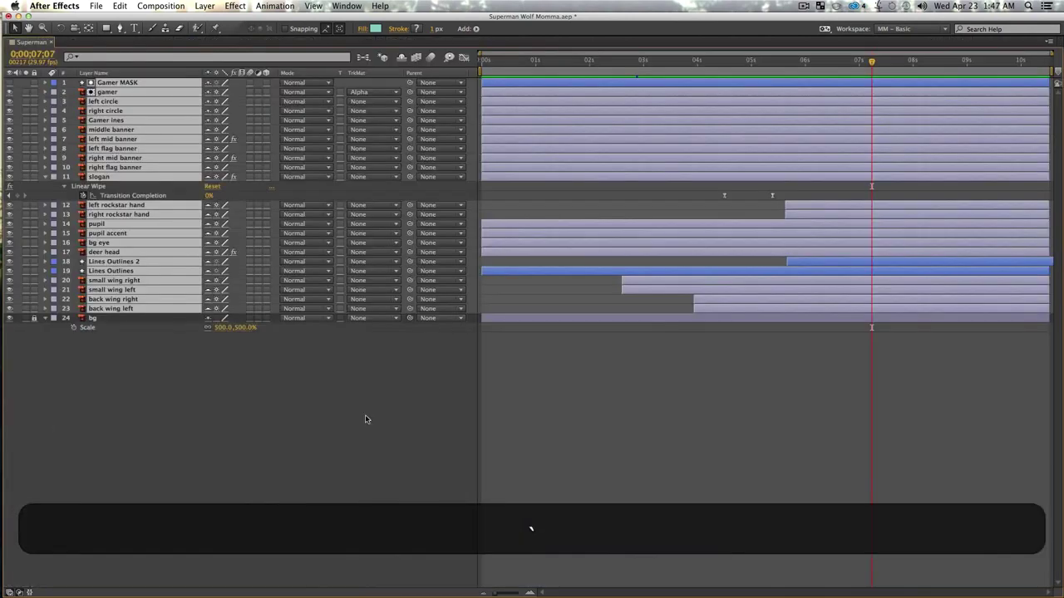
key("u")
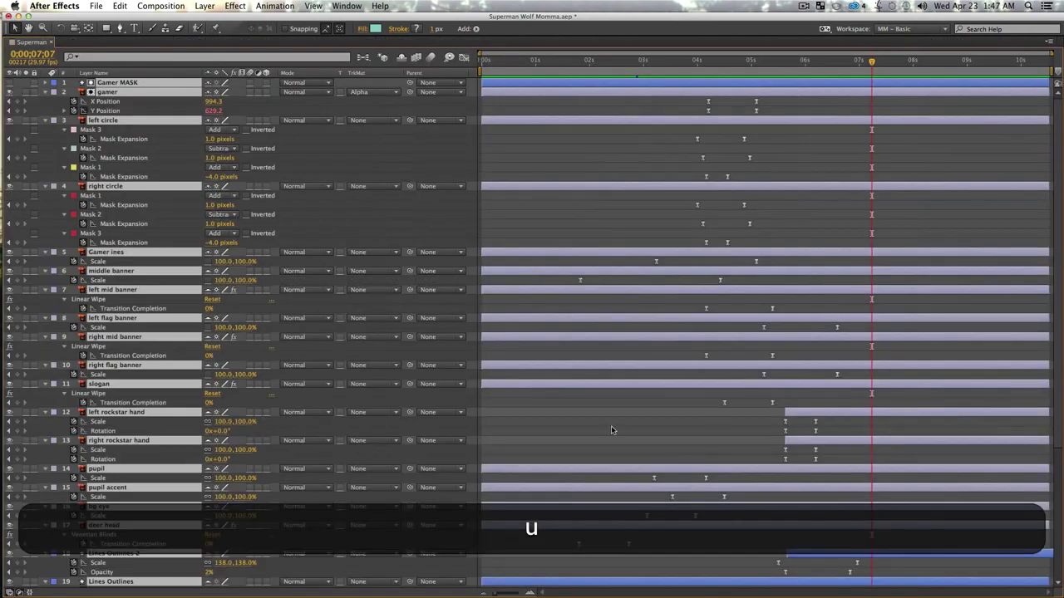
- Look through the expanded layer list and select all keyframes from the back wings up to the gamer layer
key("F2")
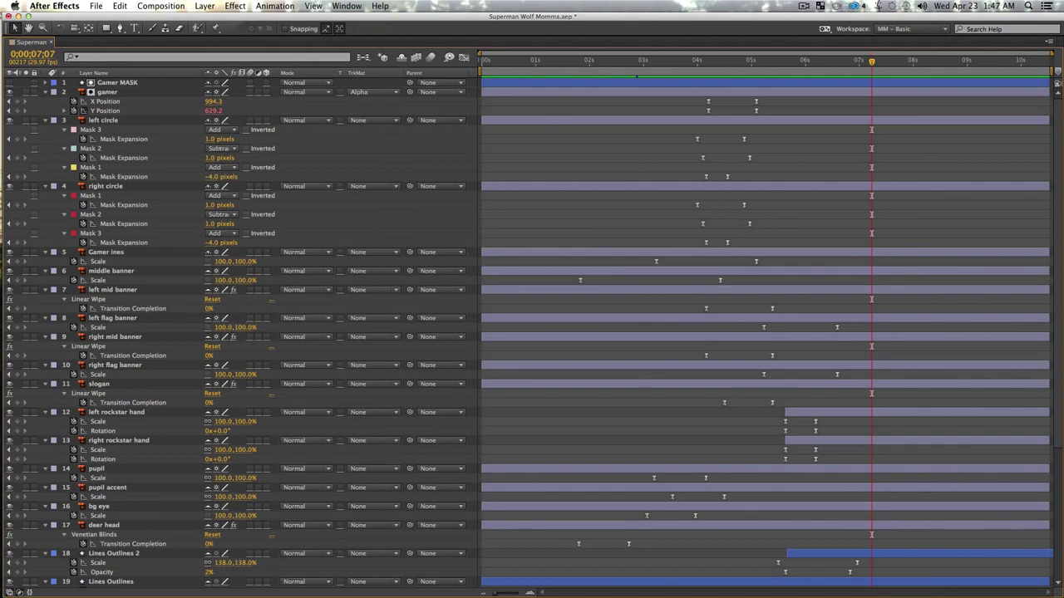
scroll(1049, 349, "down", 5)
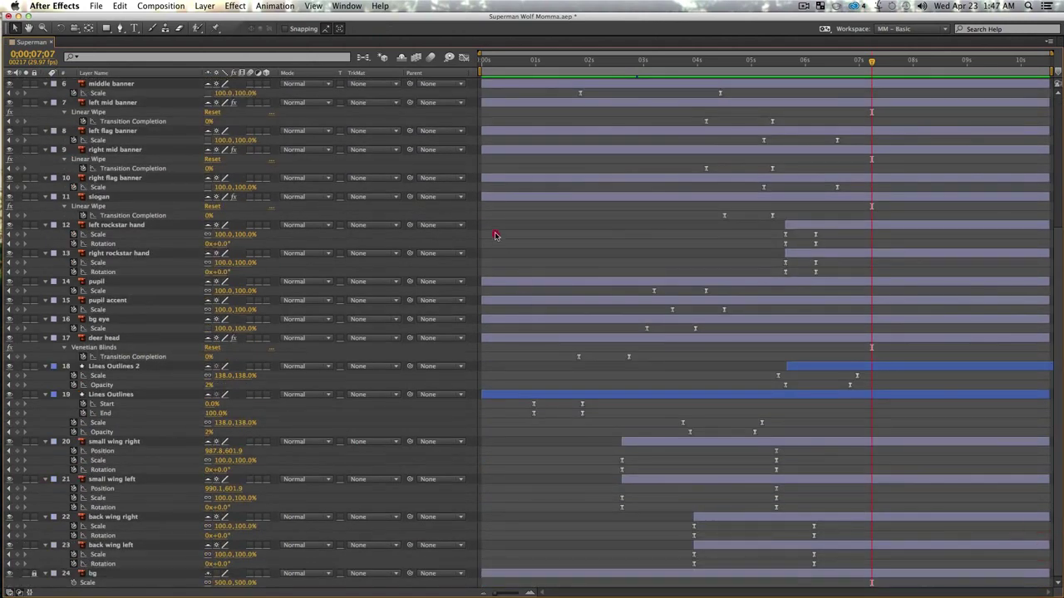
left_click_drag(495, 236, 481, 181)
left_click(987, 564)
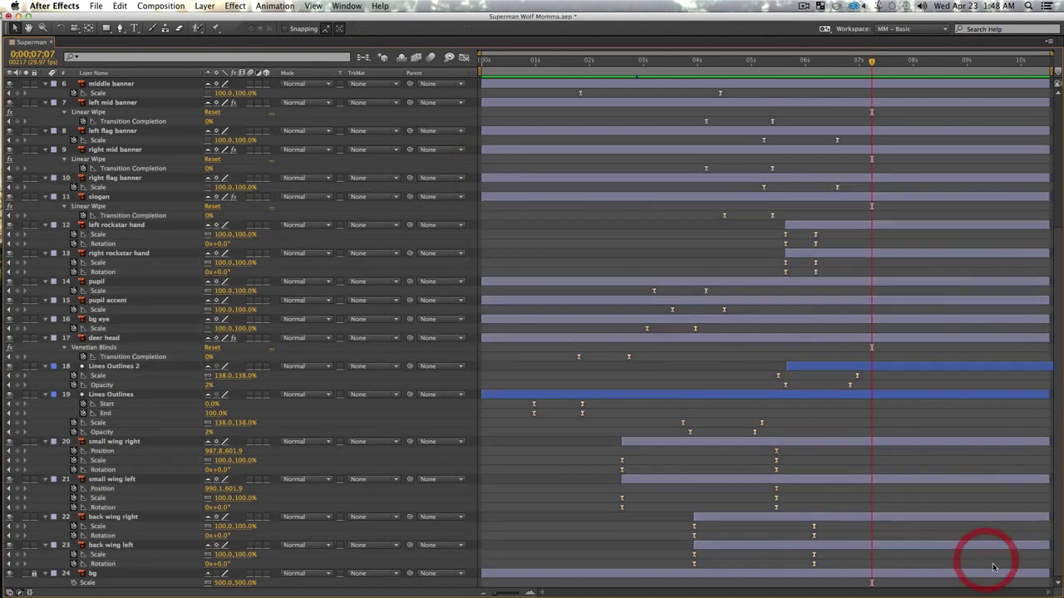
left_click_drag(989, 581, 461, 7)
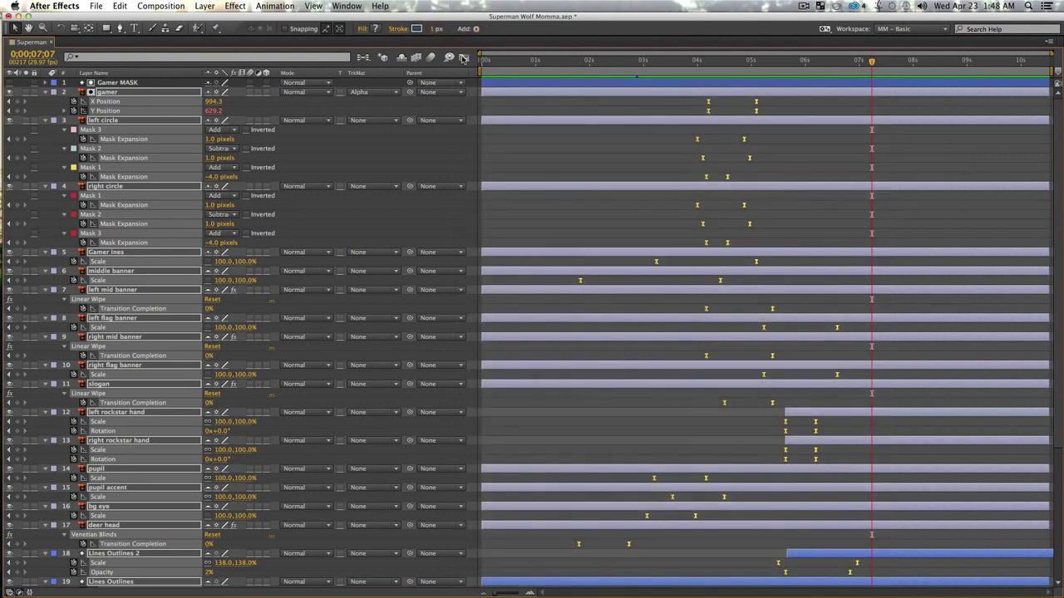
- Restore the normal panel layout, collapse all layer properties, and deselect all layers
key("grave")
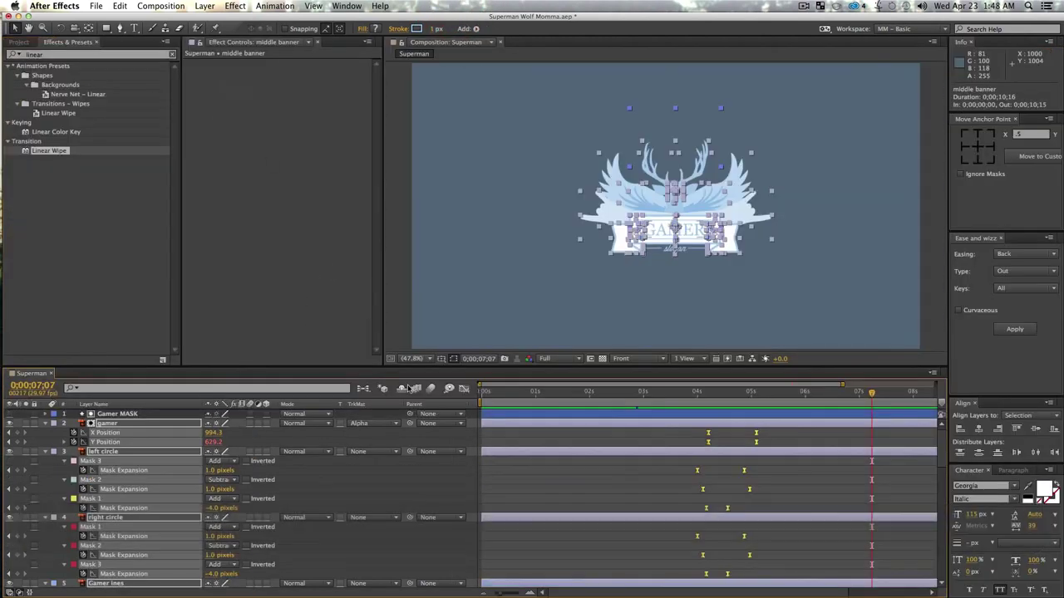
key("u")
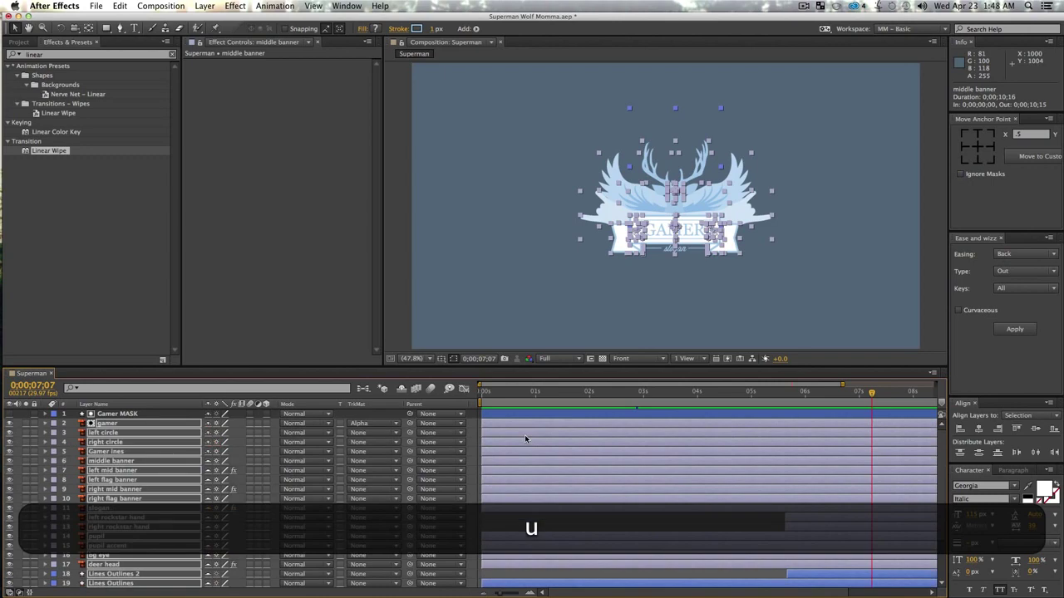
left_click(269, 287)
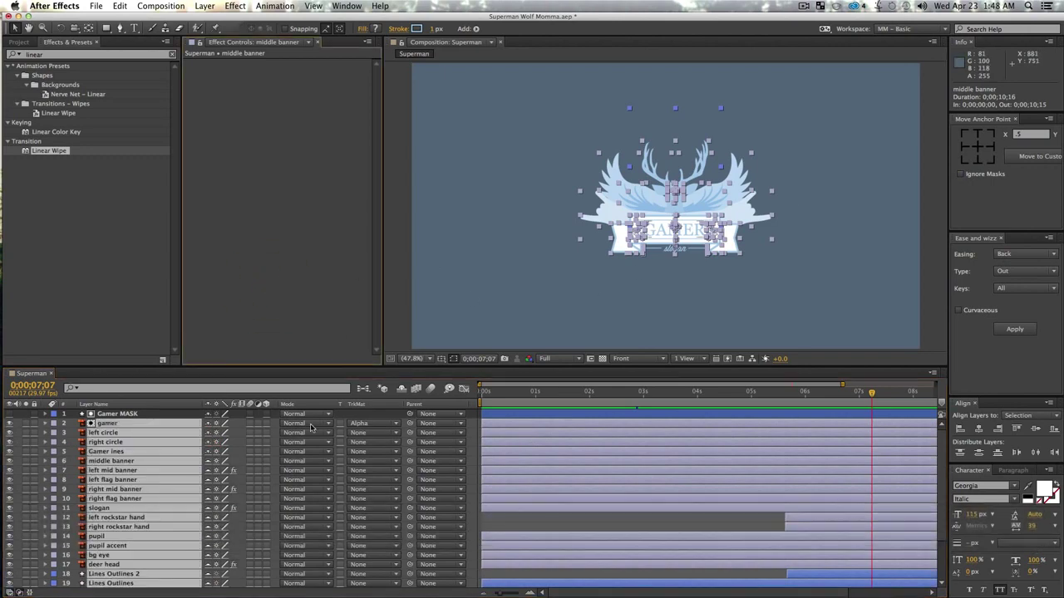
left_click(123, 271)
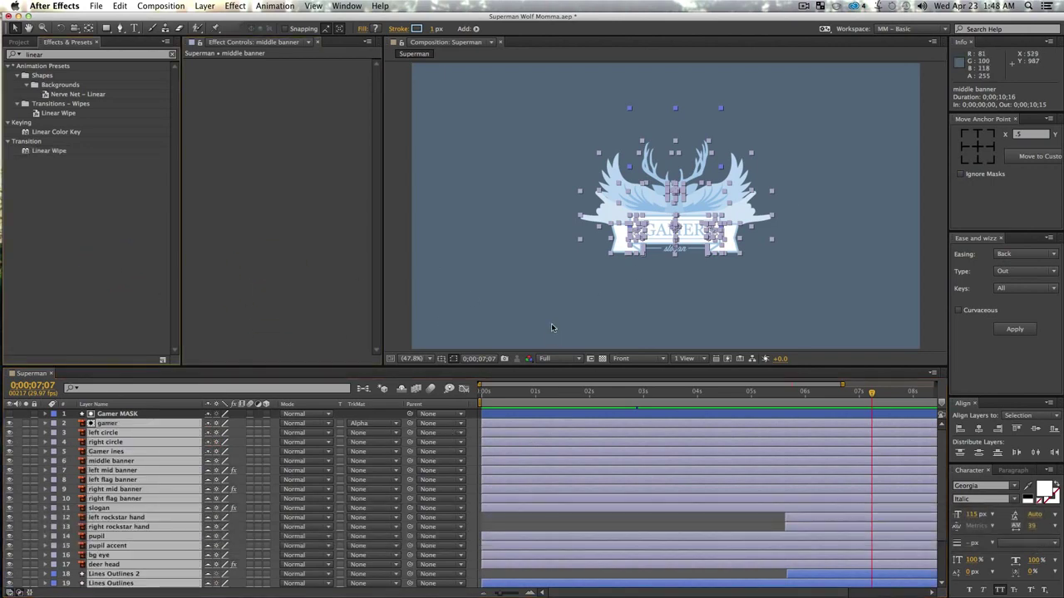
key("F2")
left_click(558, 318)
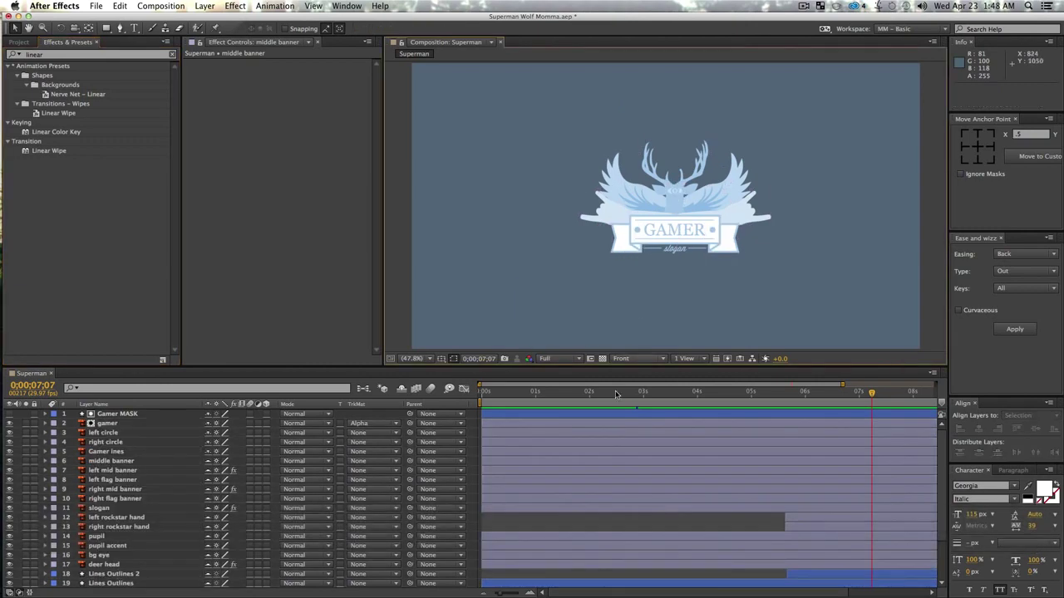
- Scrub the animation, switch to QuickTime Player to review the opening of S42 – Champ Gamer Tag.mov, and put its window away
left_click_drag(695, 393, 769, 502)
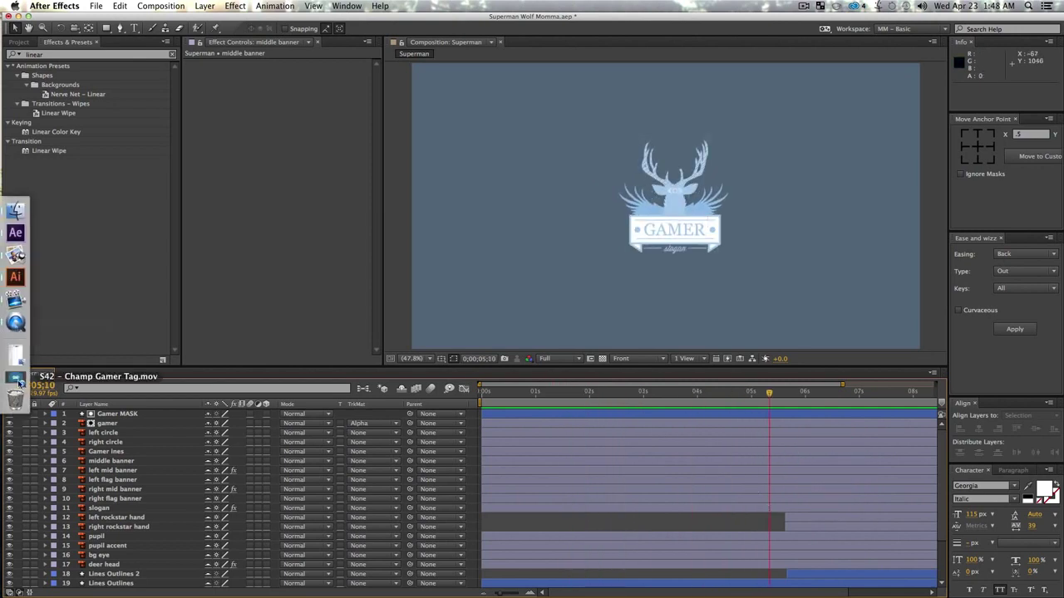
left_click(16, 378)
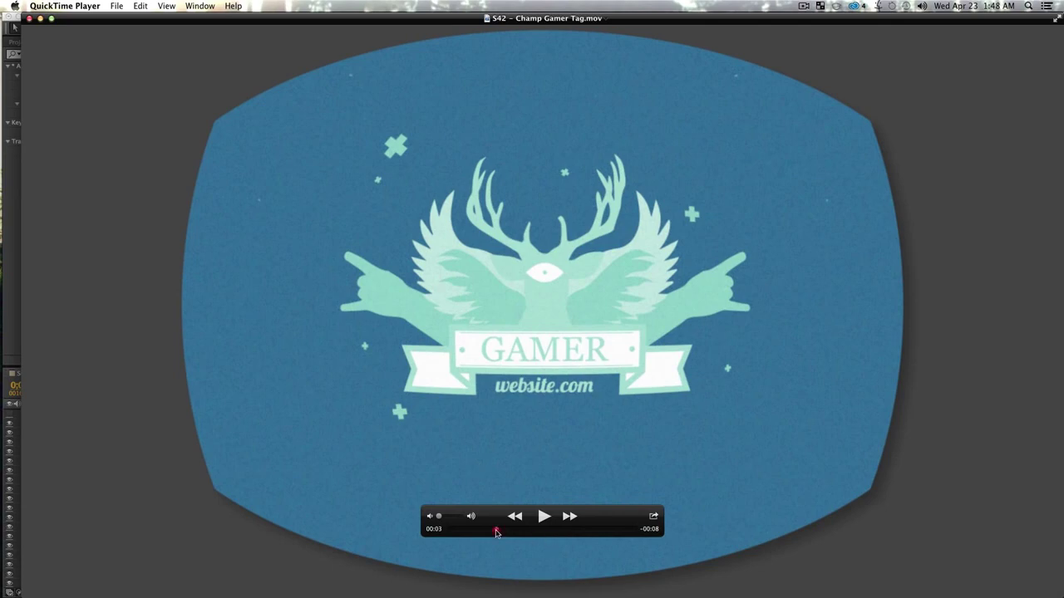
left_click_drag(496, 533, 468, 535)
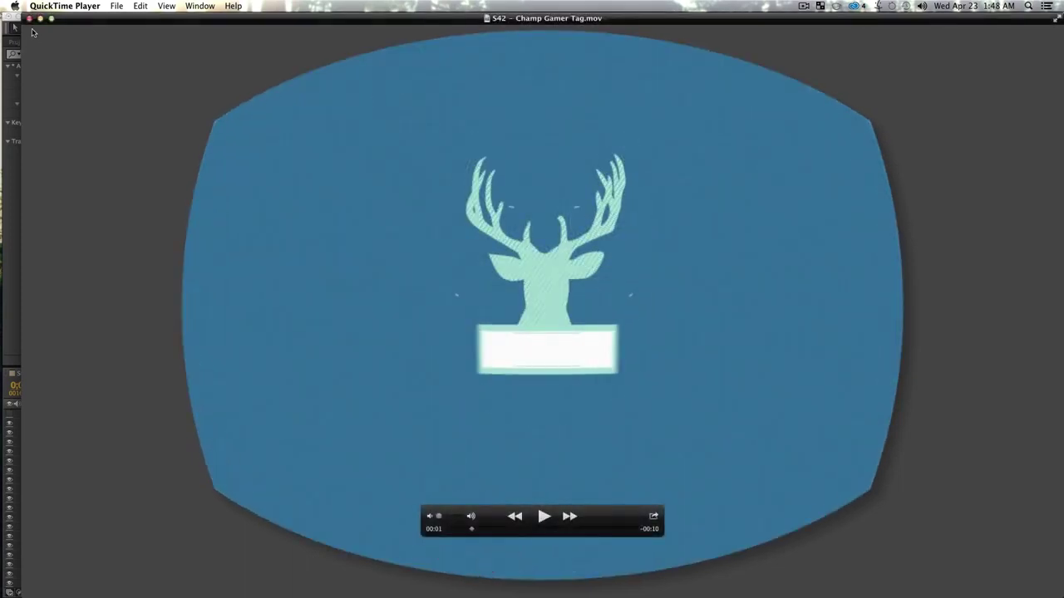
left_click(39, 18)
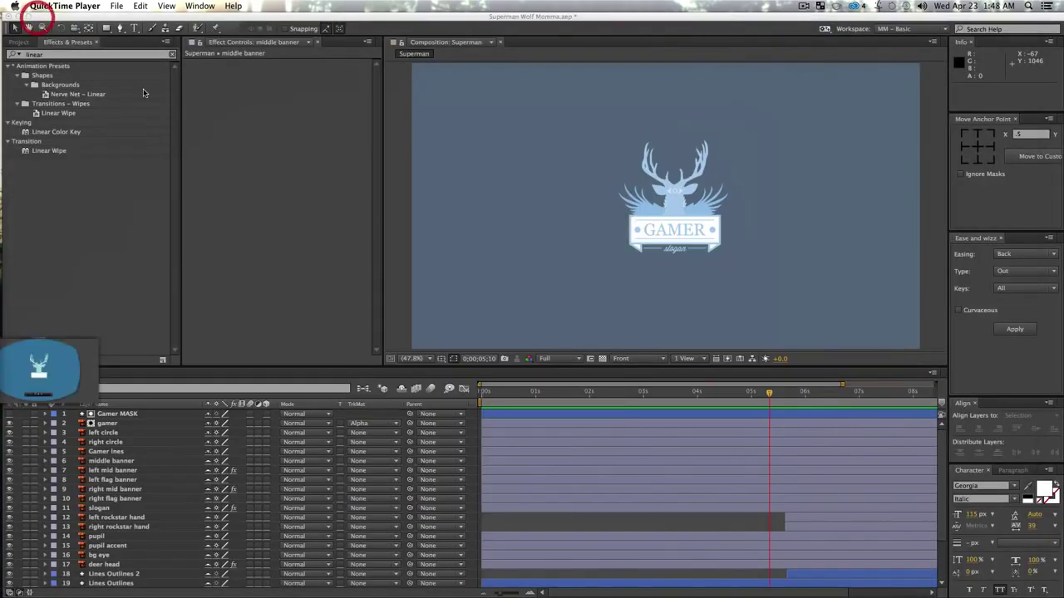
- Return to the first frame and hide the Gamer MASK, gamer, left circle, right circle and Gamer ines layers as shy
left_click(599, 396)
left_click_drag(513, 392, 351, 399)
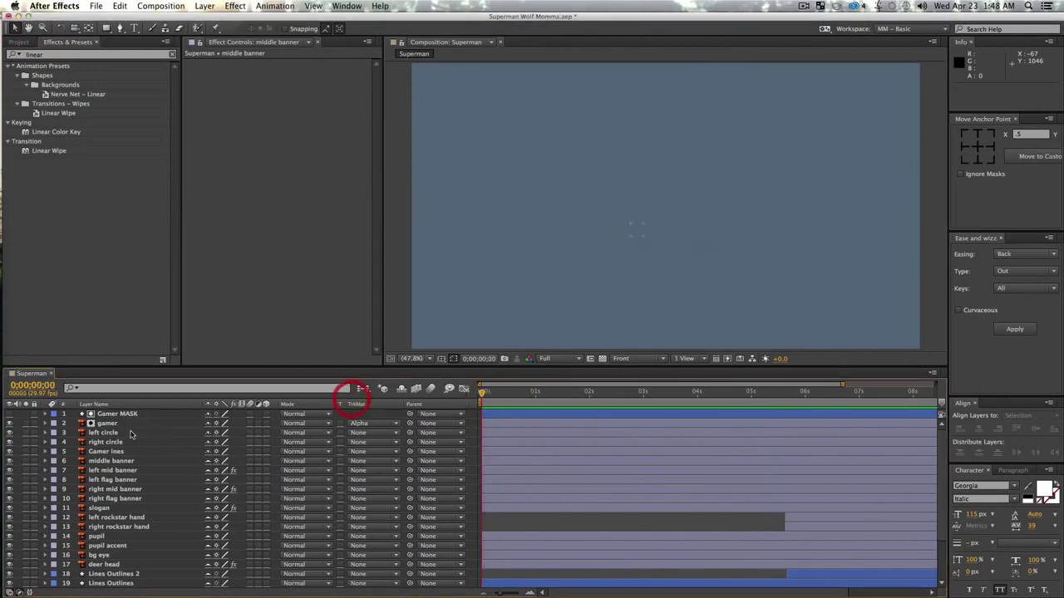
left_click(402, 392)
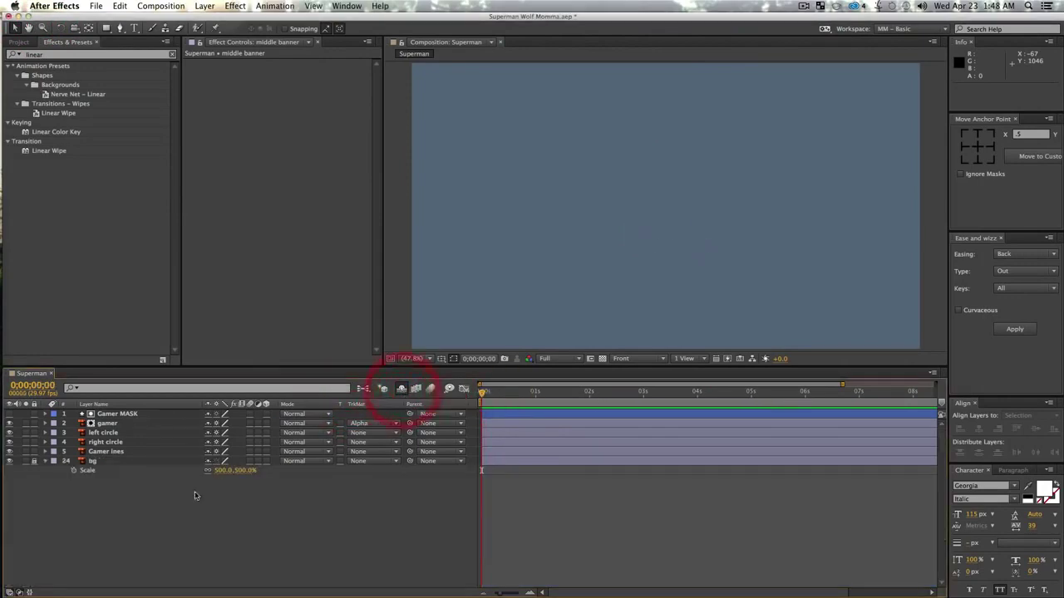
left_click_drag(166, 523, 124, 416)
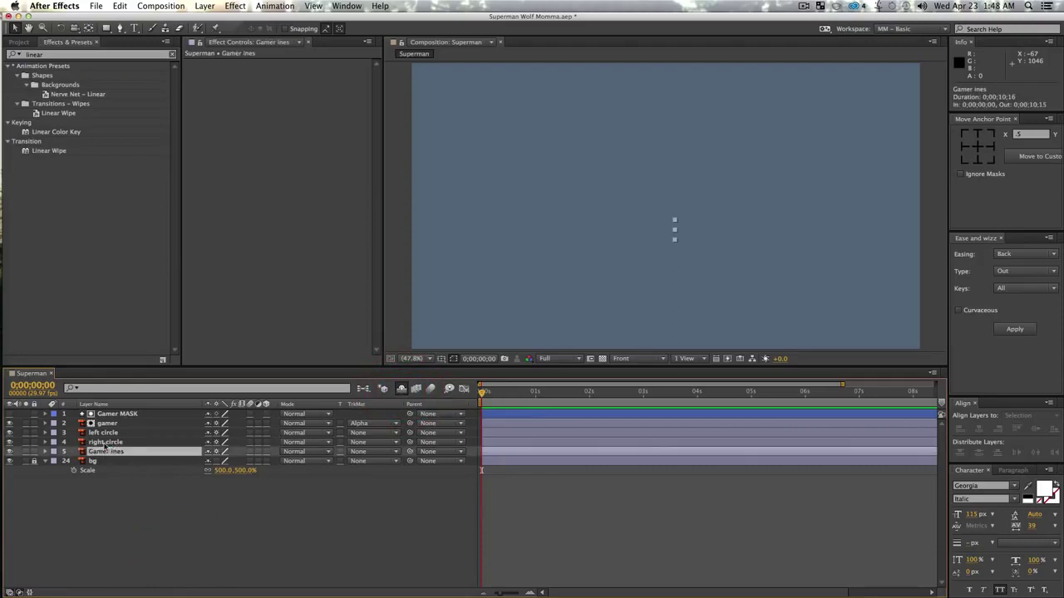
left_click(210, 414, "shift")
left_click(202, 484)
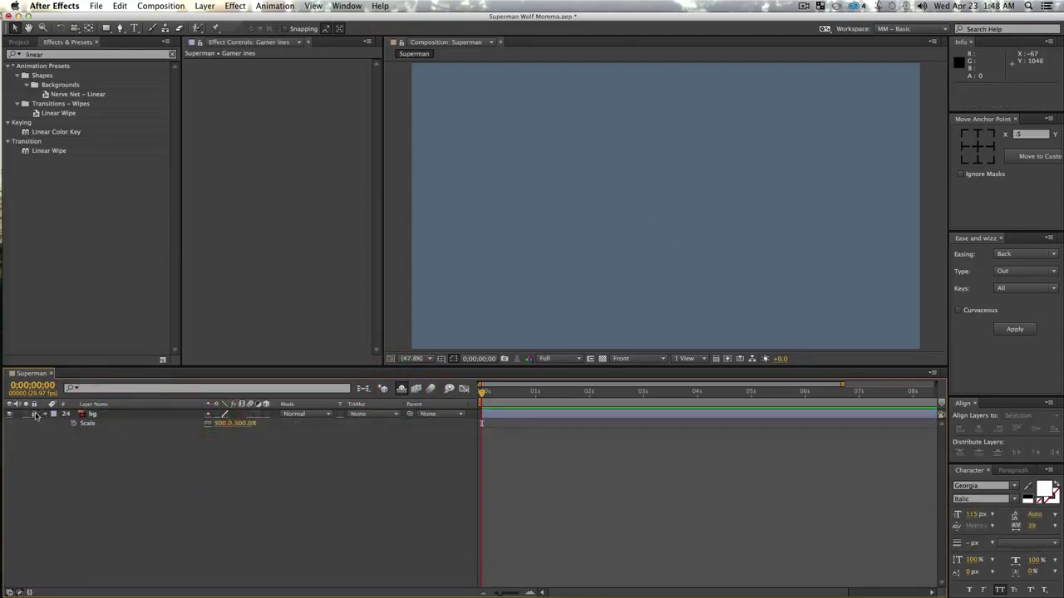
- Unlock the bg layer and scale it down to 48%
key("z")
left_click(684, 257, "alt")
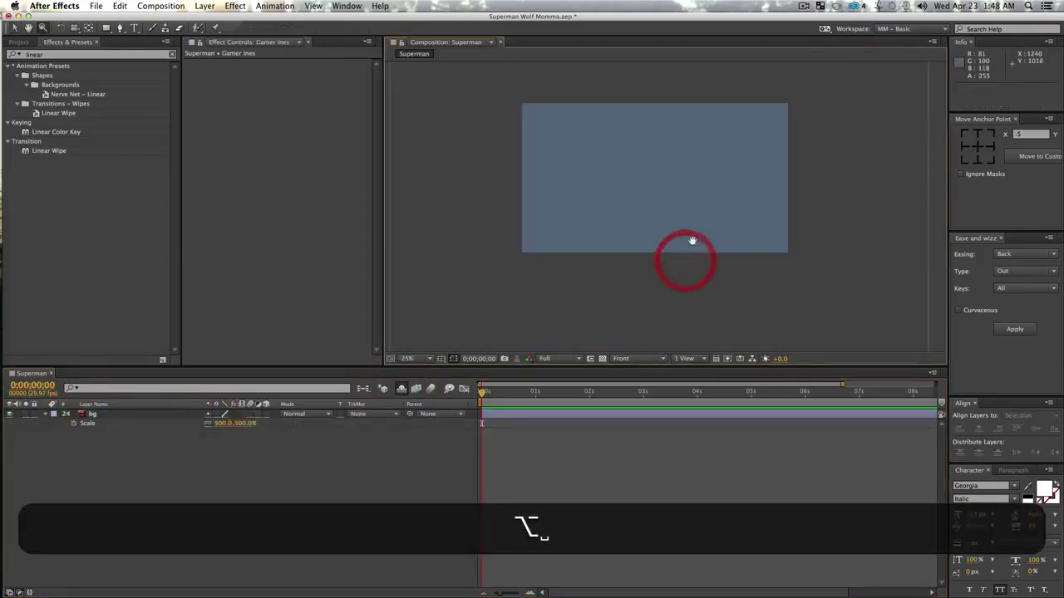
left_click(697, 293, "alt")
key("v")
left_click(98, 414)
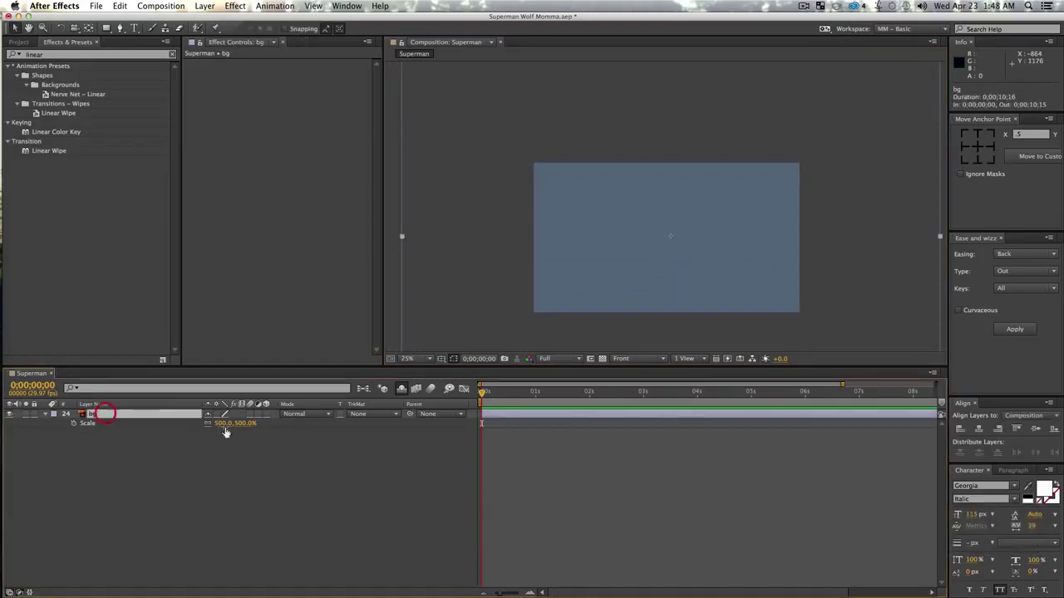
left_click_drag(219, 429, 5, 453)
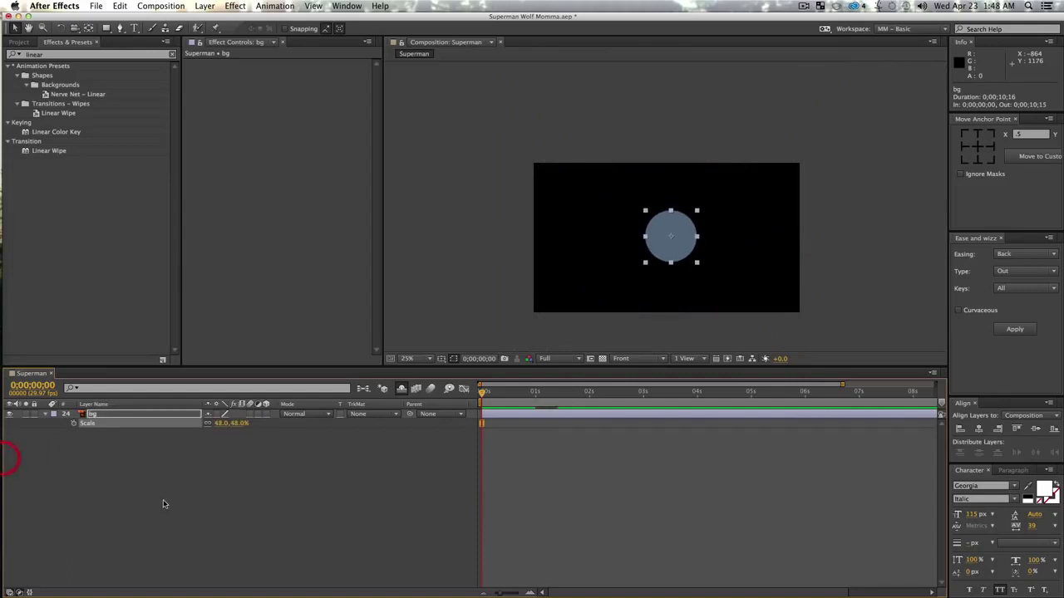
left_click(113, 469)
- Create a 1920 × 1080 px solid using the bg circle's sampled blue, raised in brightness
key("super+y")
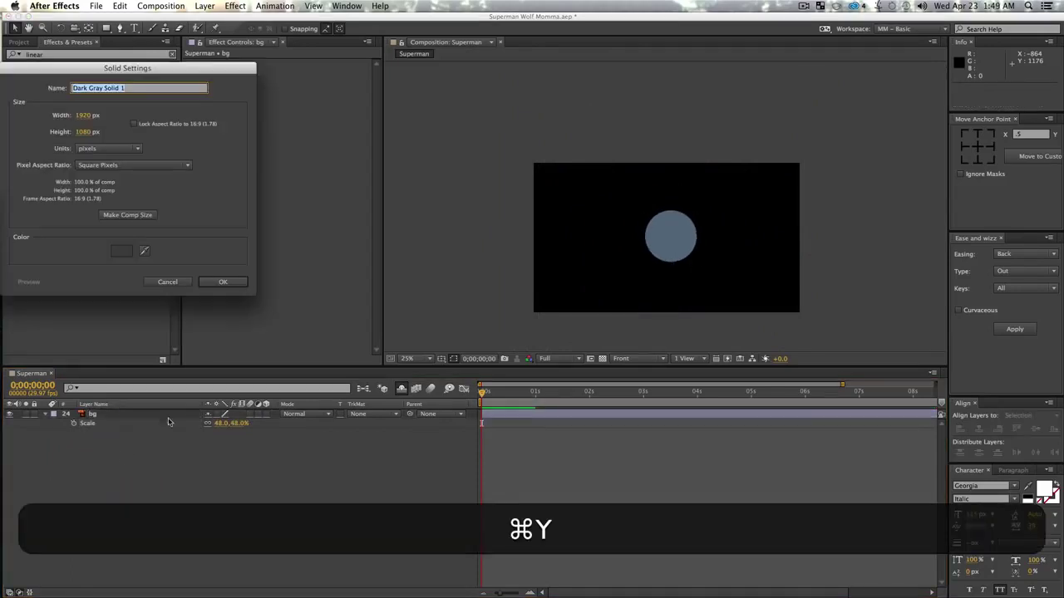
left_click(143, 251)
left_click(676, 218)
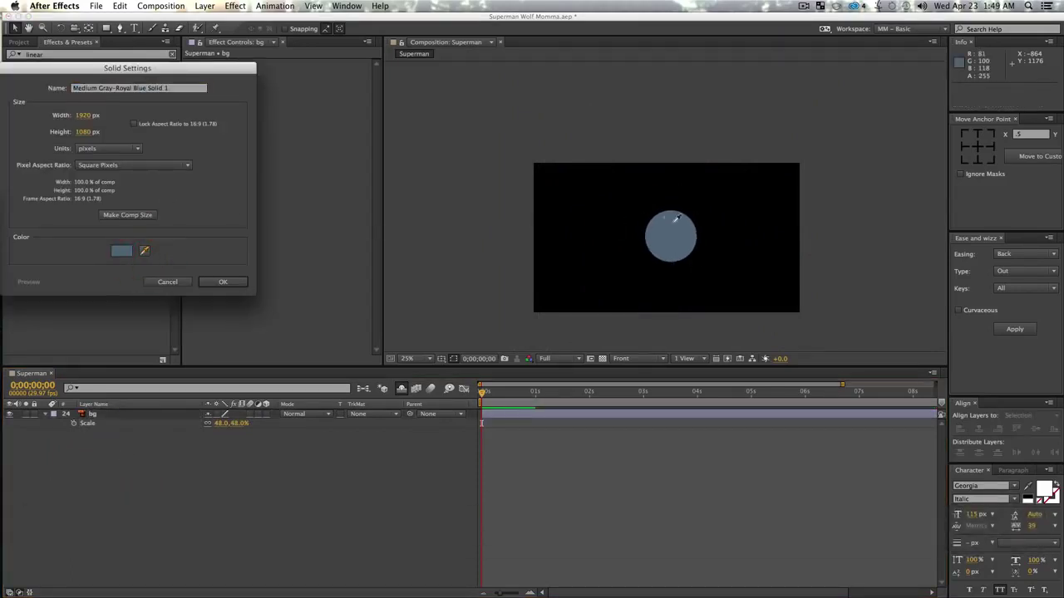
left_click(118, 251)
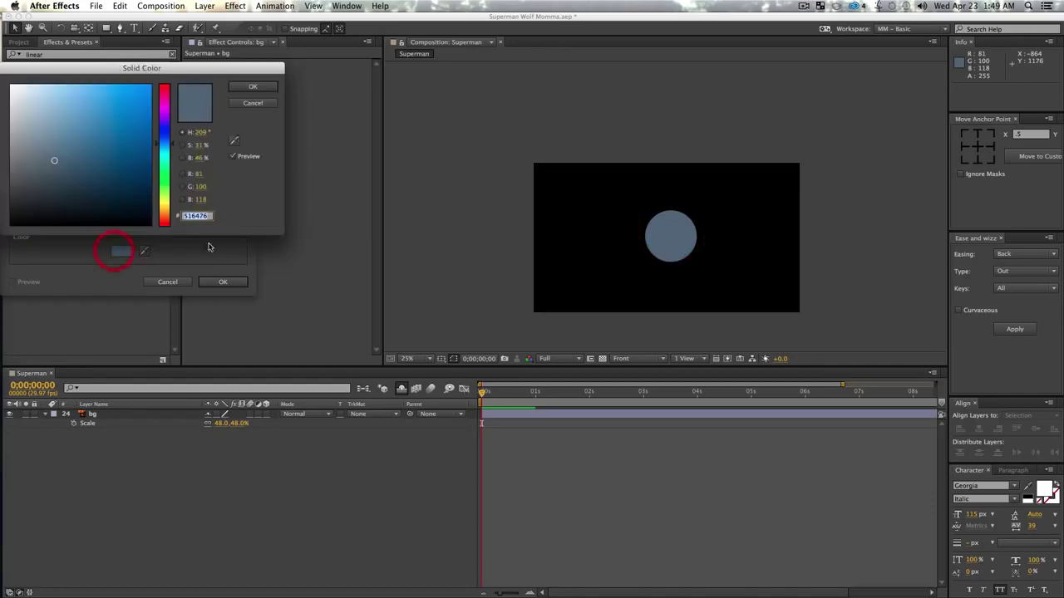
left_click(182, 159)
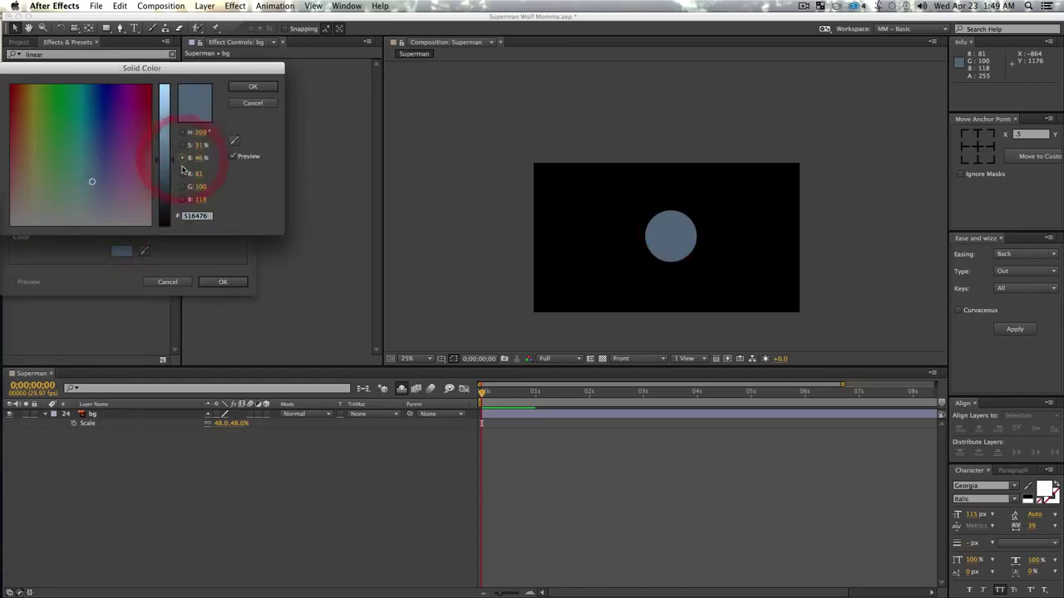
left_click_drag(172, 163, 173, 143)
left_click(253, 86)
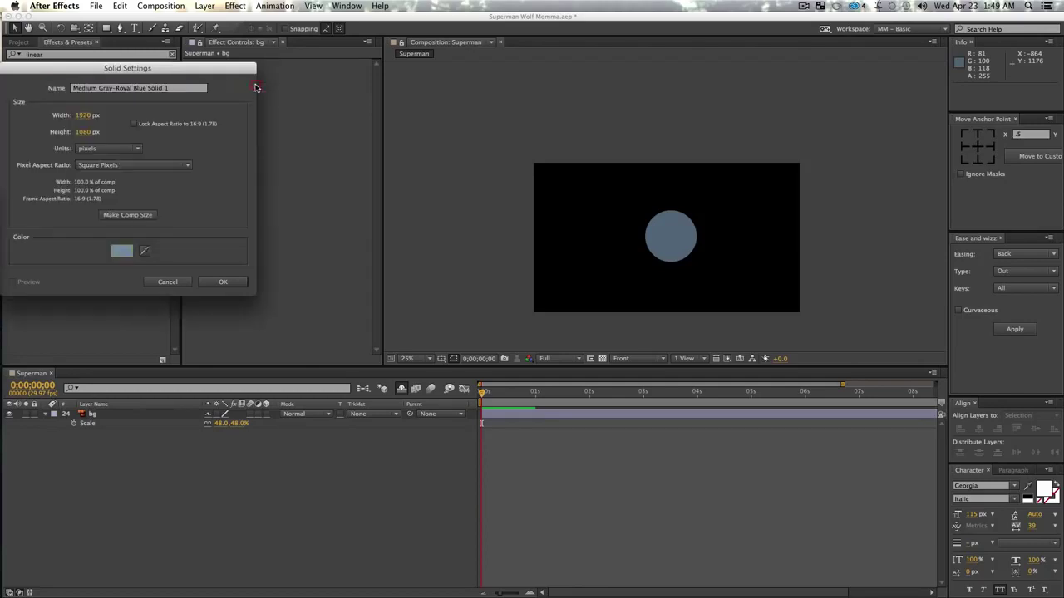
left_click(222, 282)
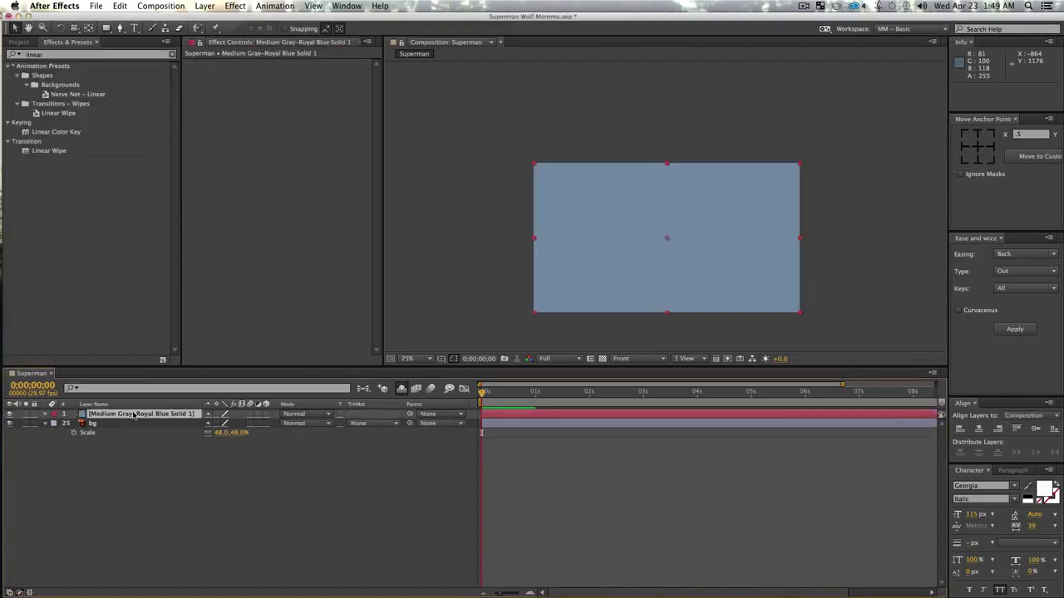
- Move the Medium Gray-Royal Blue solid beneath the bg layer and frame the bg circle in the composition at 50% magnification
left_click_drag(134, 414, 155, 493)
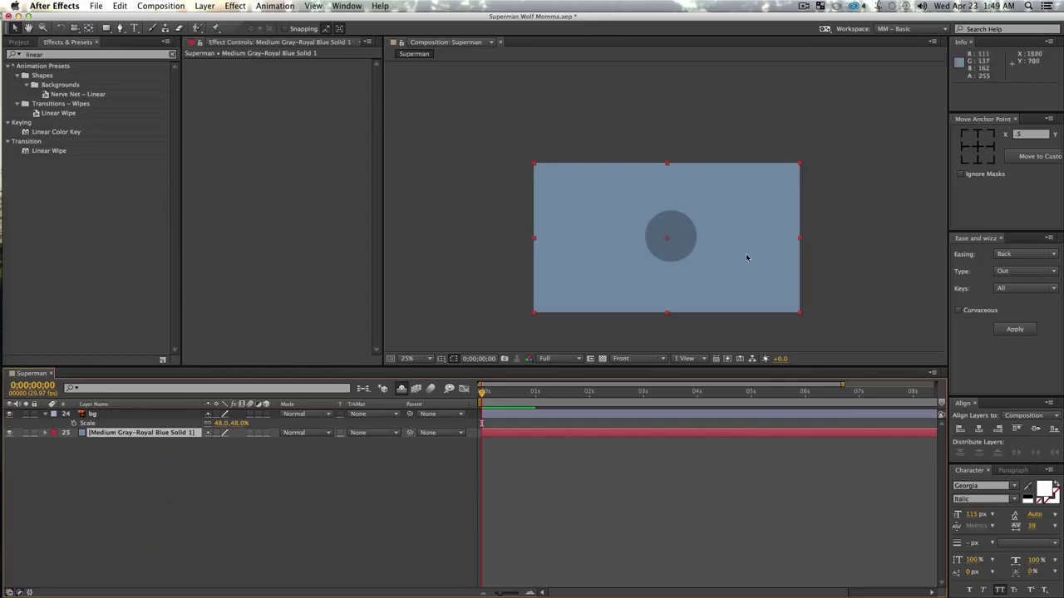
key("z")
left_click(720, 246)
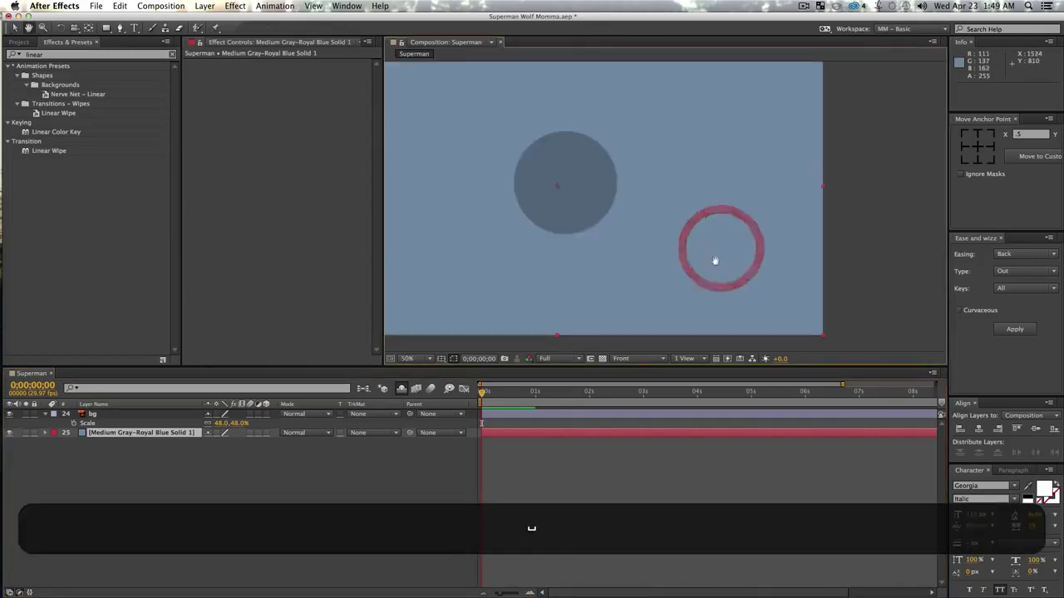
key("space")
left_click_drag(717, 254, 780, 273)
key("v")
left_click(117, 486)
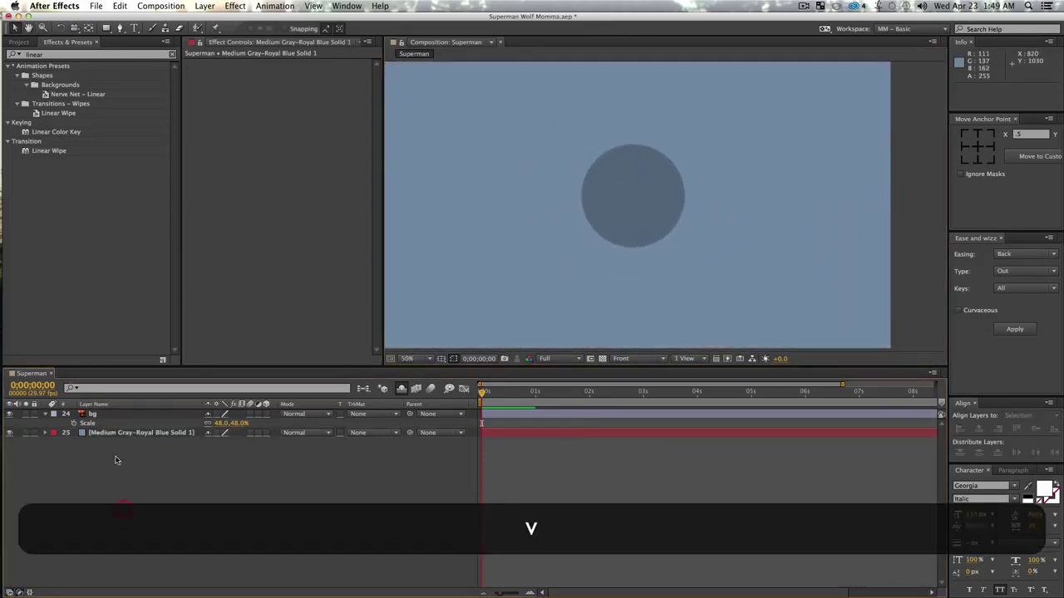
left_click(106, 414)
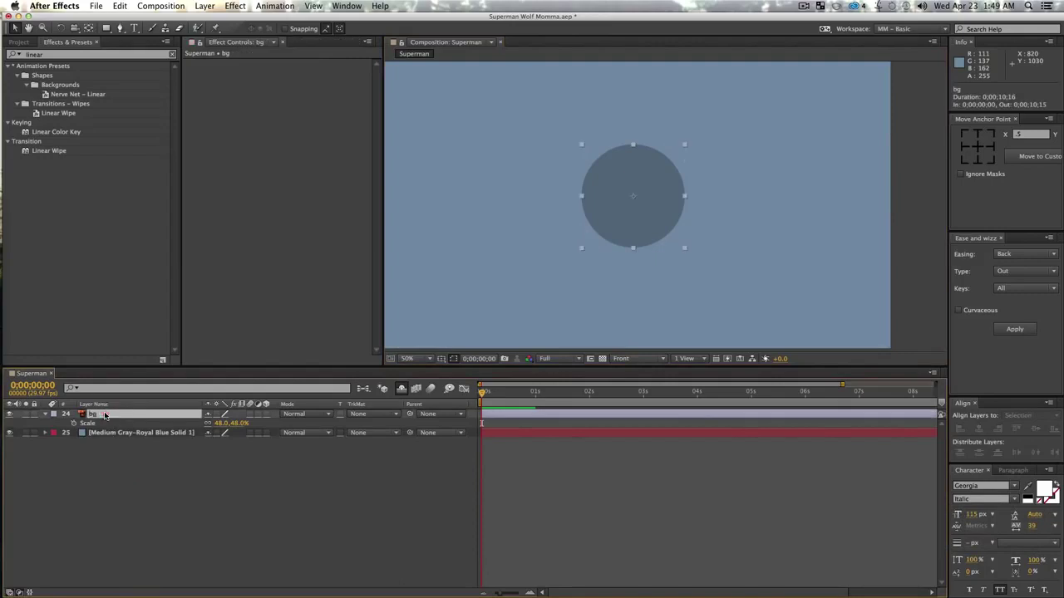
left_click(205, 528)
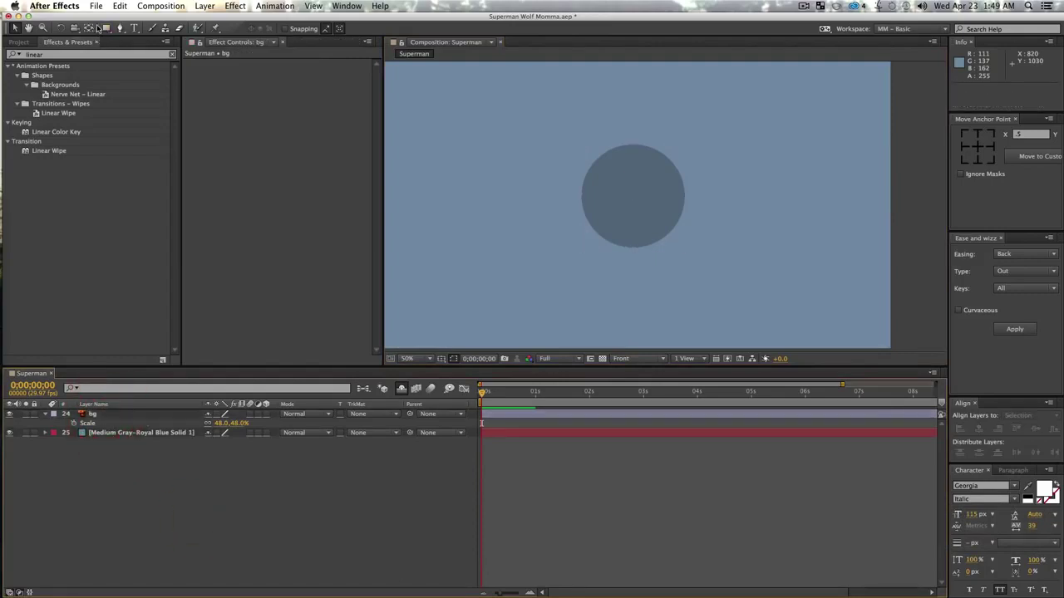
- Draw a circle about 528 px in diameter with the Ellipse tool on a new shape layer, overlapping the bg circle
left_click_drag(107, 29, 146, 53)
mouse_move(578, 123)
left_mouse_down()
mouse_move(724, 258)
mouse_move(748, 227)
left_mouse_up()
key("v")
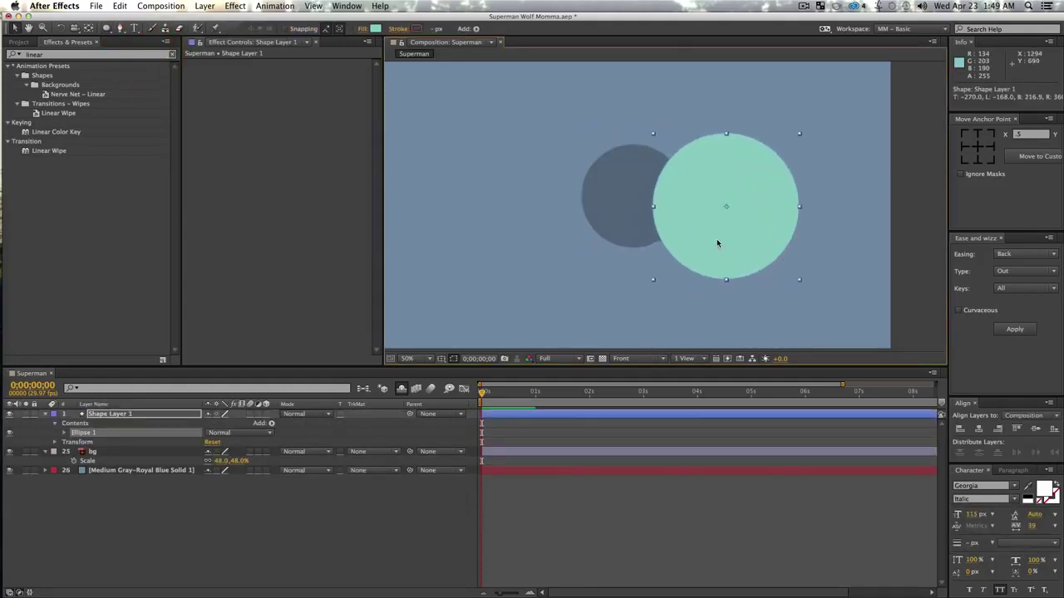
- Set the new circle's fill to the bg circle's dark blue, #516476, by sampling it
key("i")
left_click(376, 28)
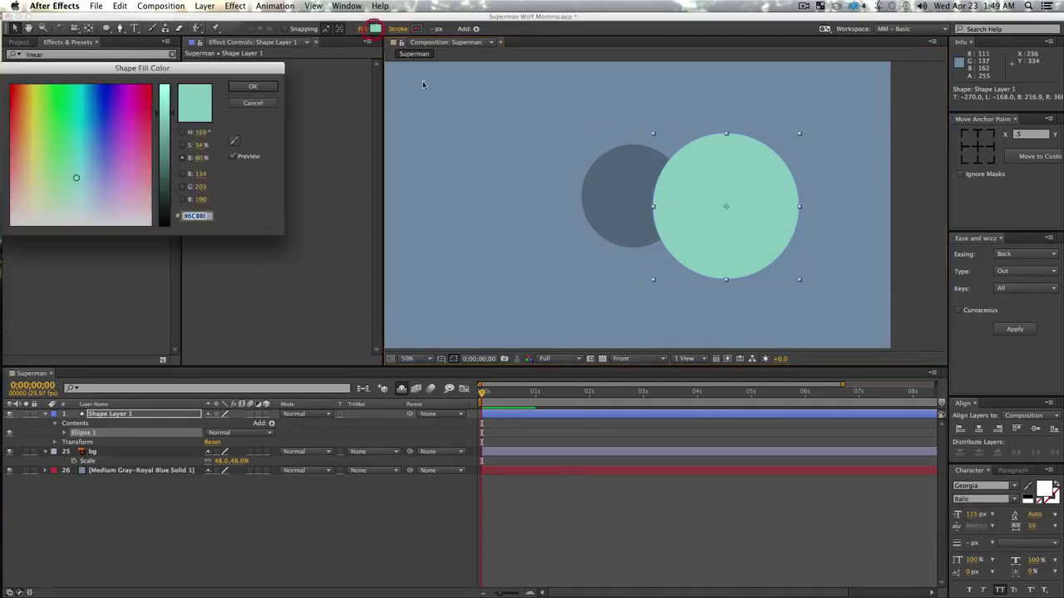
left_click(234, 143)
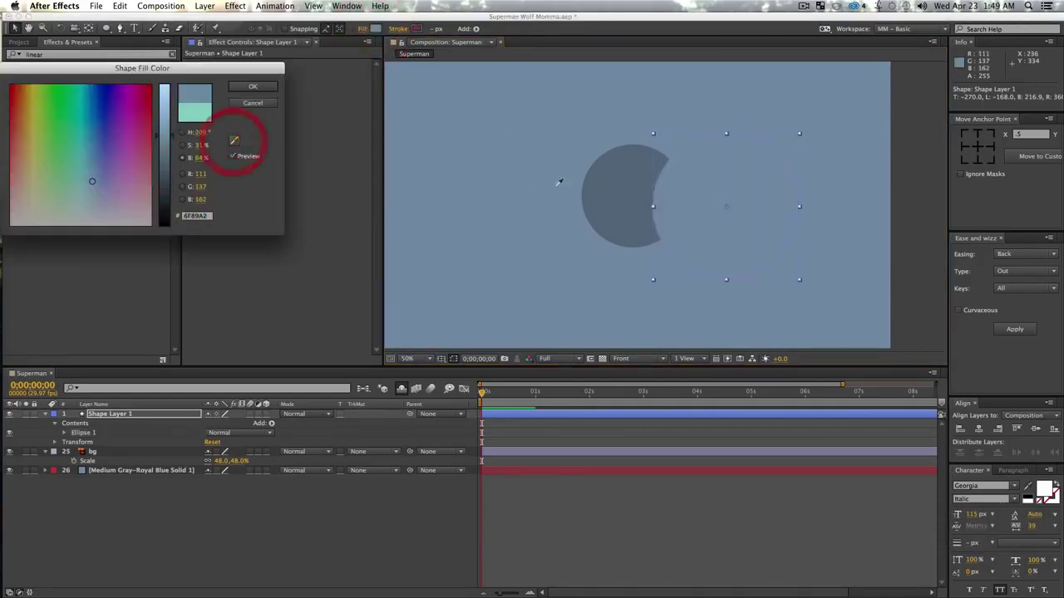
left_click(627, 184)
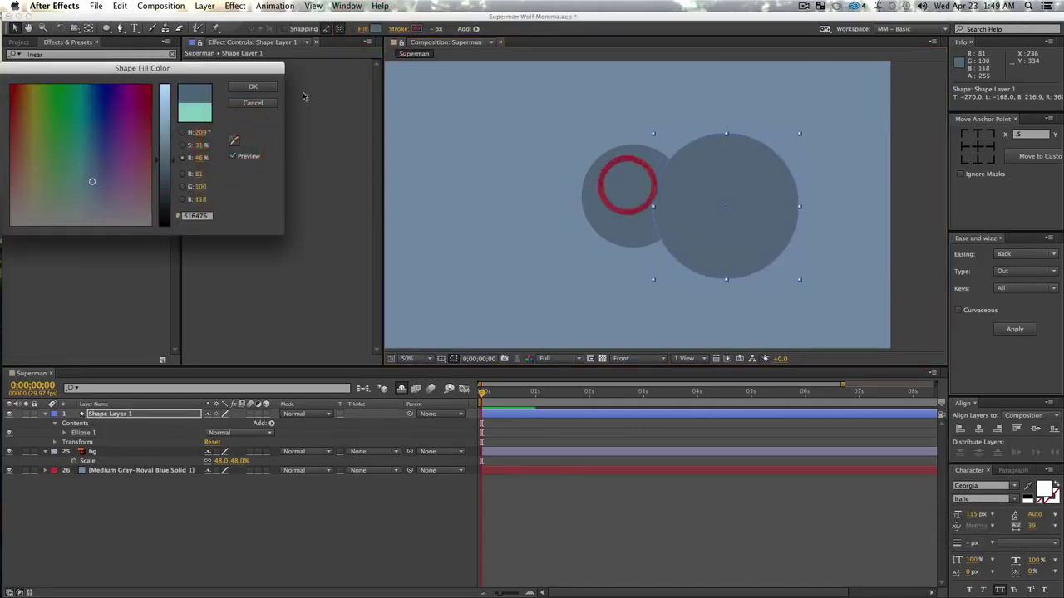
left_click(253, 87)
- Give the new circle a solid stroke and sample the stroke colour from its dark blue fill
left_click(399, 28)
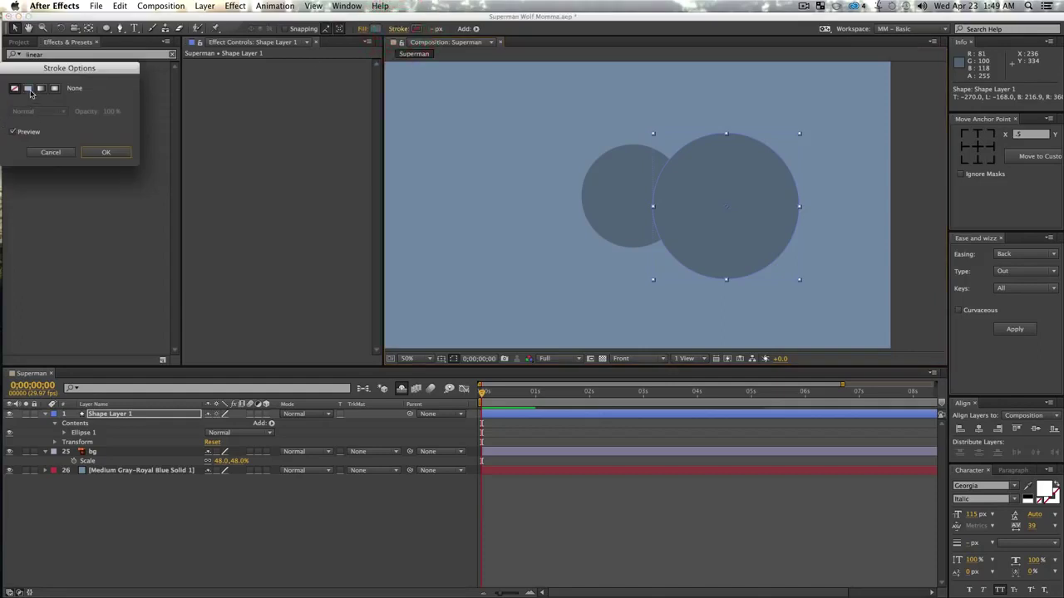
left_click(29, 90)
left_click(105, 152)
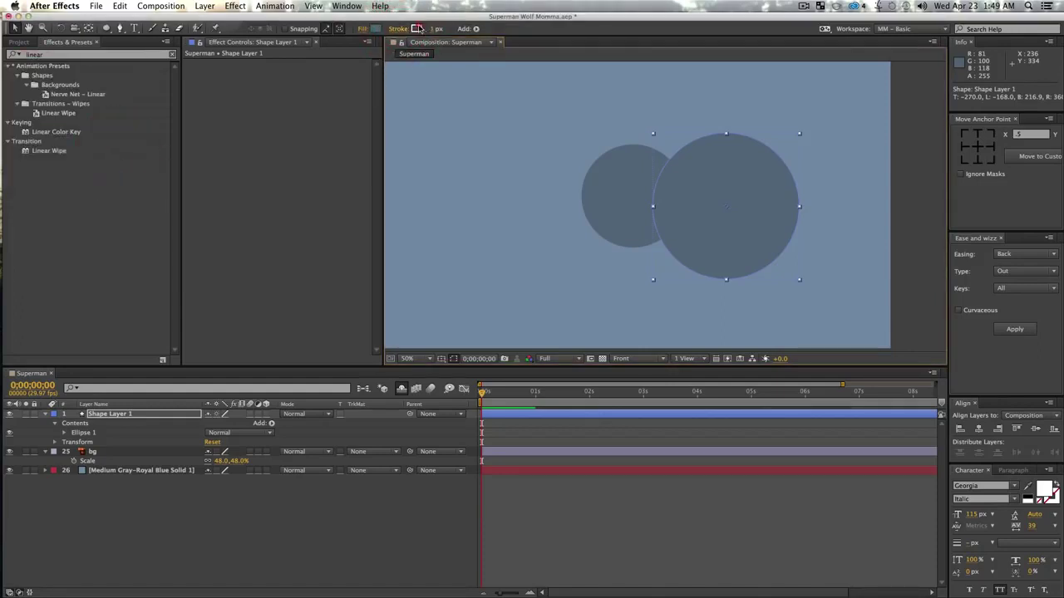
left_click(418, 28)
left_click(234, 141)
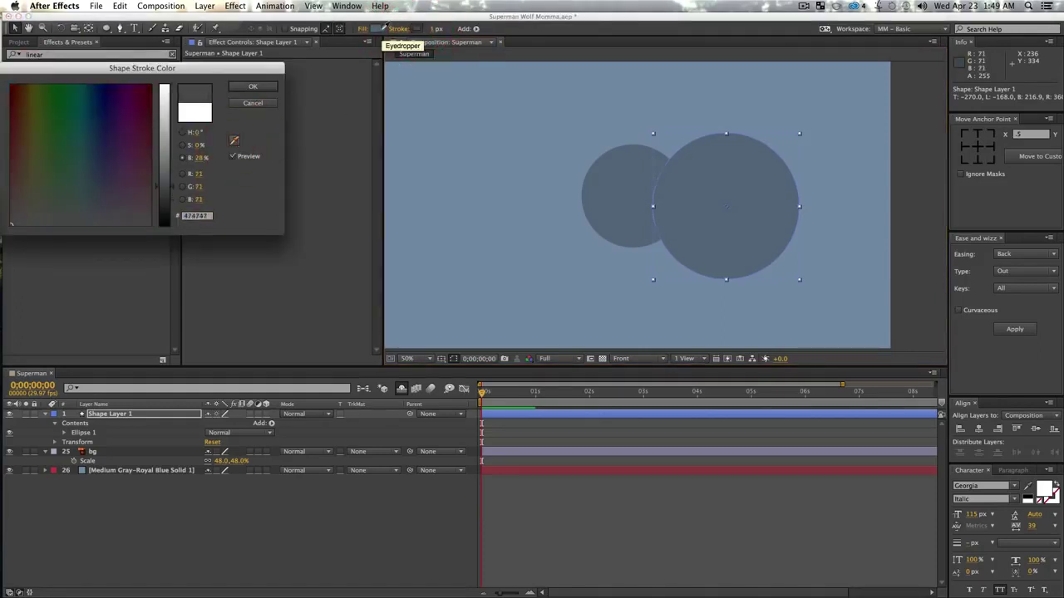
left_click(373, 28)
left_click(253, 87)
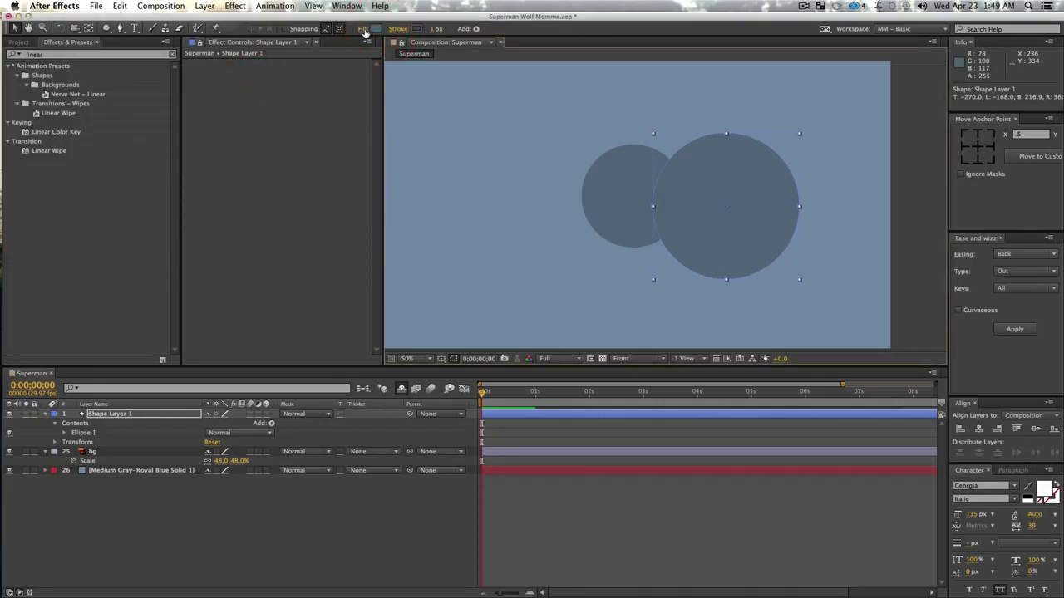
- Set the circle's fill to None and its stroke width to 60 px
left_click(364, 29)
left_click(14, 88)
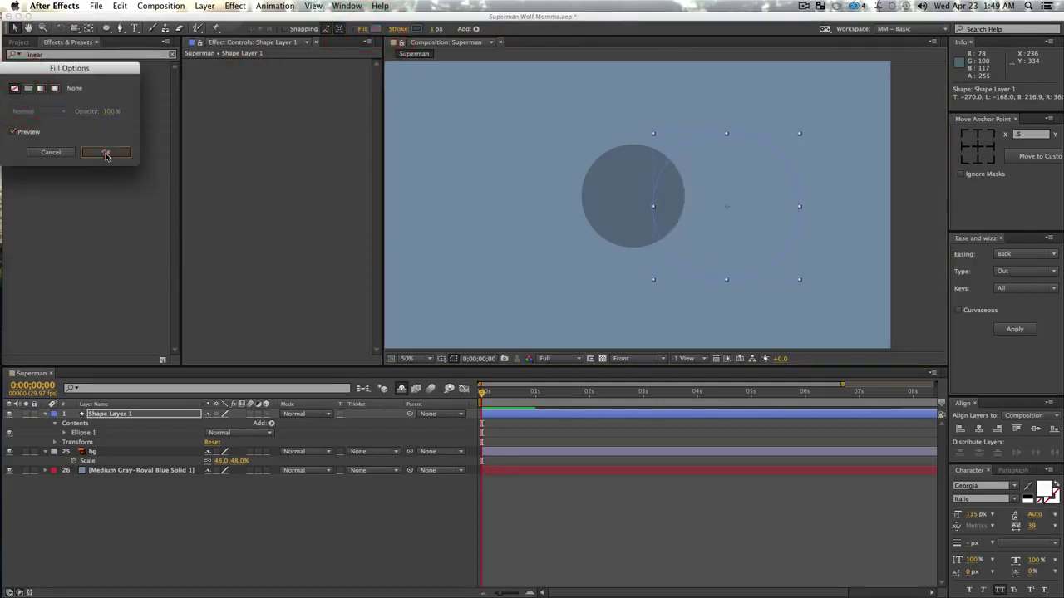
left_click(106, 152)
left_click_drag(434, 32, 472, 36)
key("v")
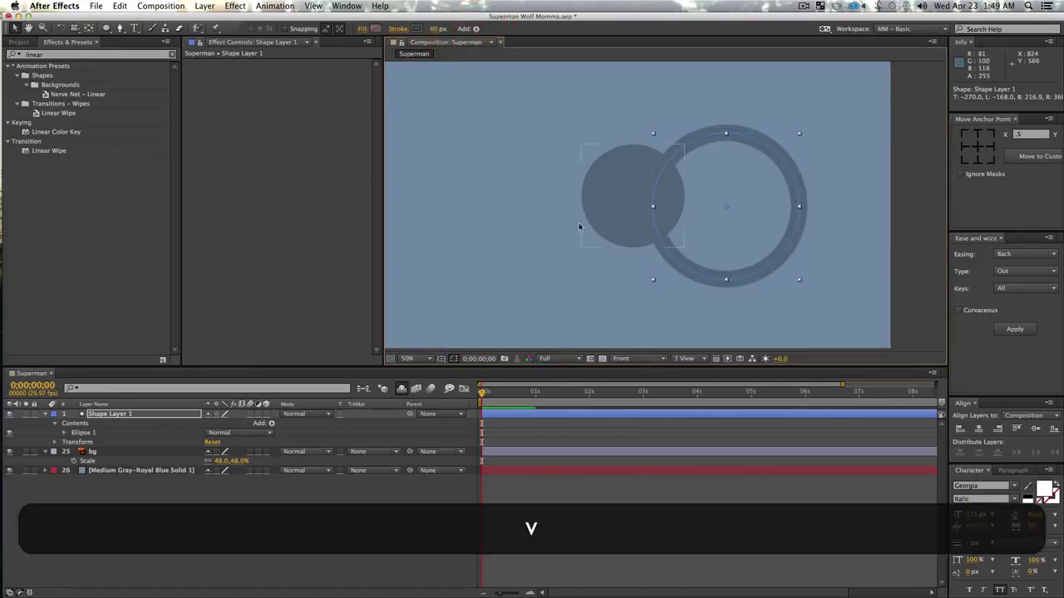
- Delete the original bg layer
left_click(96, 455)
key("Delete")
key("v")
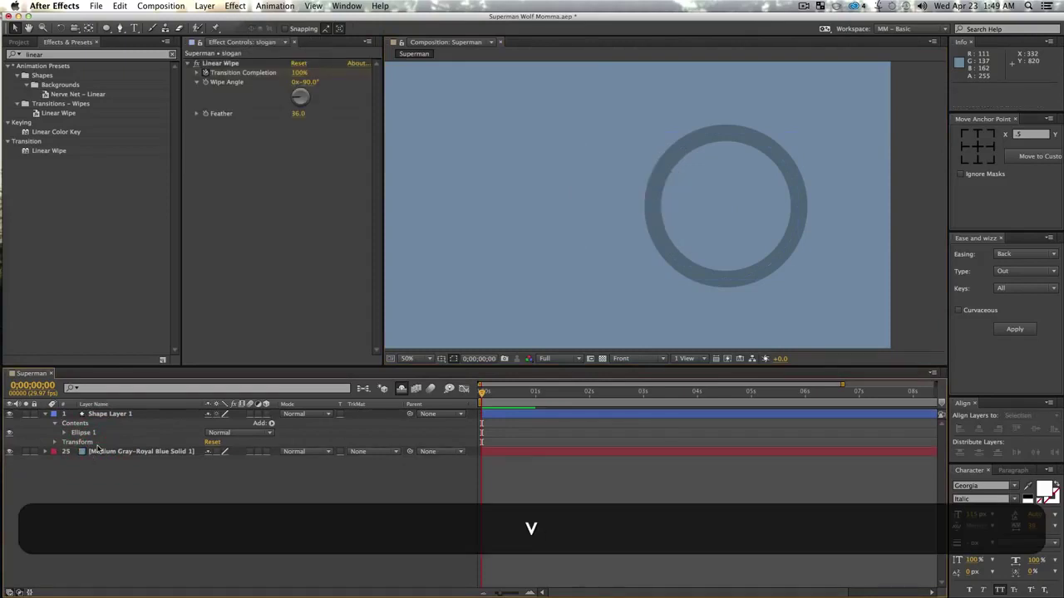
- Rename the ring's shape layer as Main BG
left_click(741, 137)
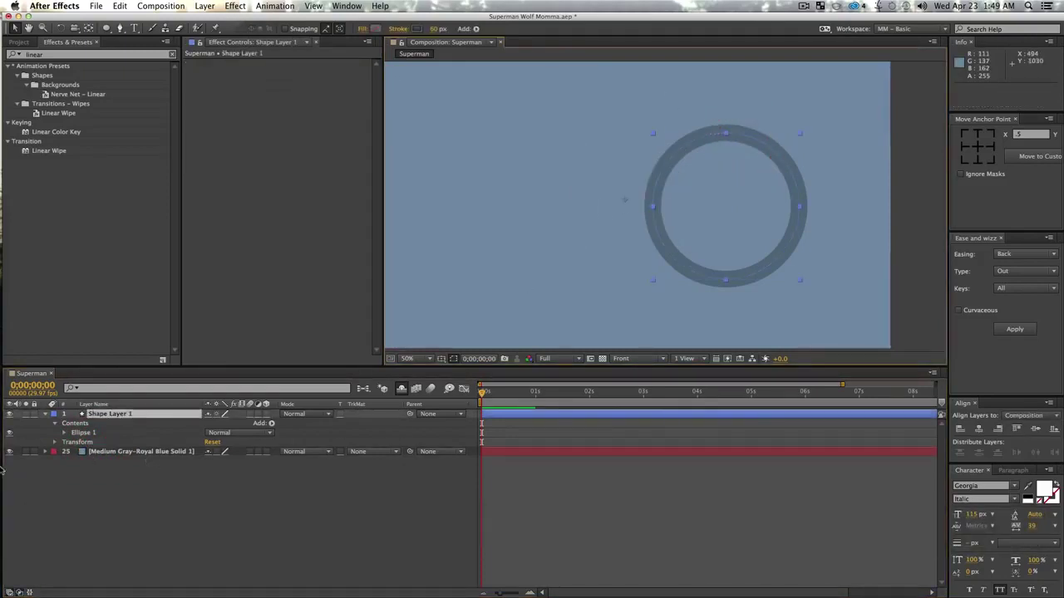
left_click(138, 416)
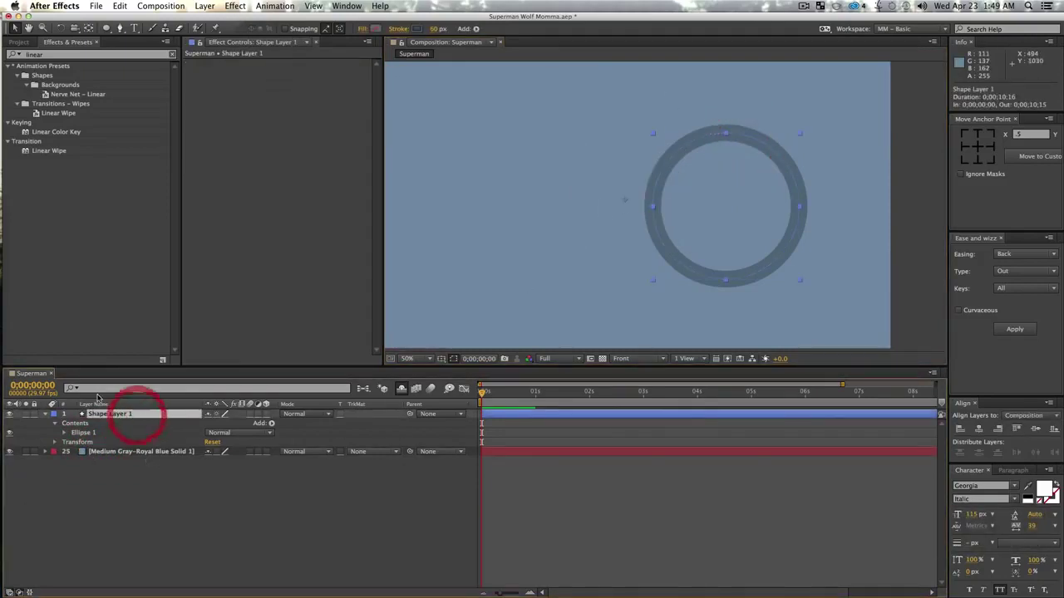
key("Return")
type("Main BG")
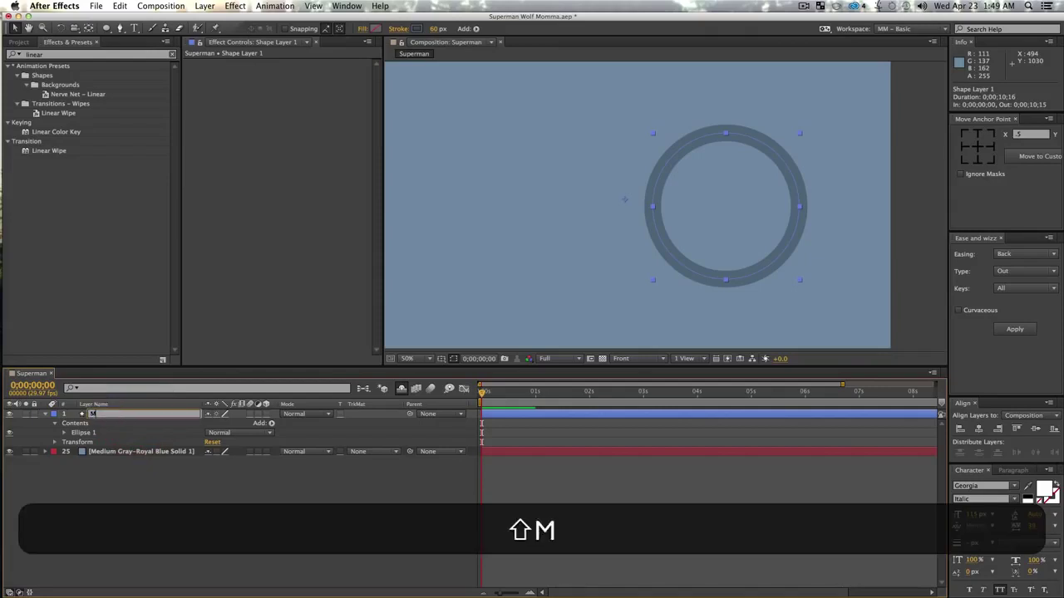
key("Return")
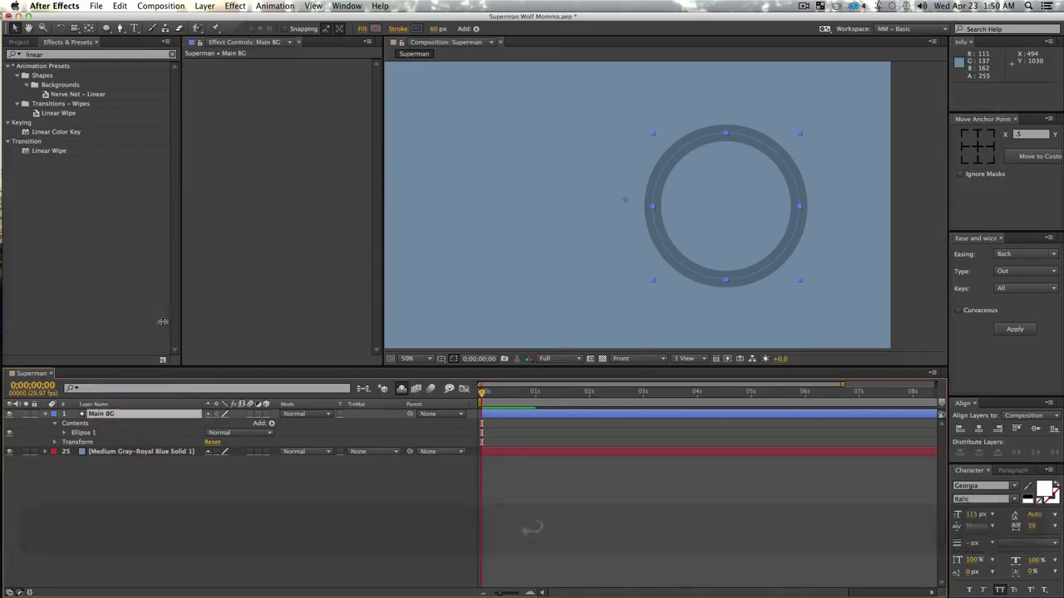
- Move the Main BG anchor point to the ring's centre and centre the layer horizontally and vertically in the composition
left_click(976, 147)
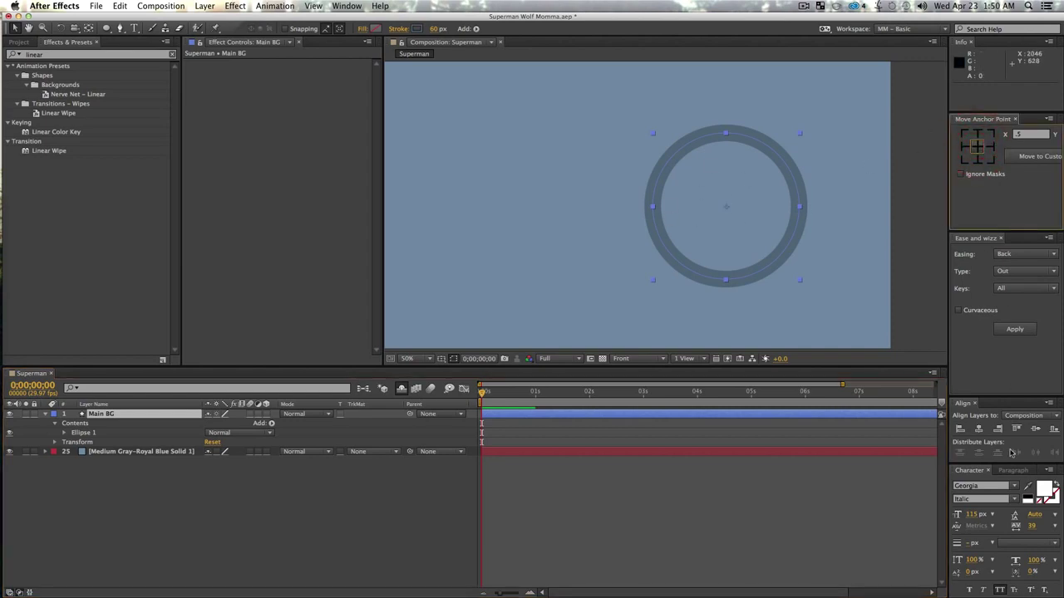
left_click(979, 428)
left_click(1035, 428)
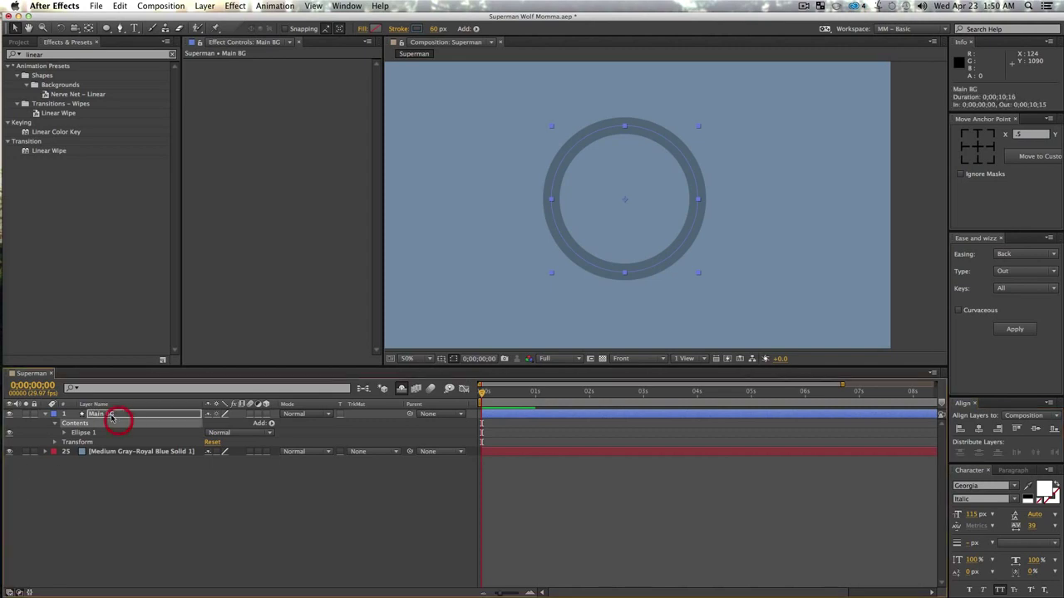
- Expand all properties of Main BG and set the Line Cap of Stroke 1 to Round Cap
left_click(46, 414, "super")
left_click(46, 414, "super")
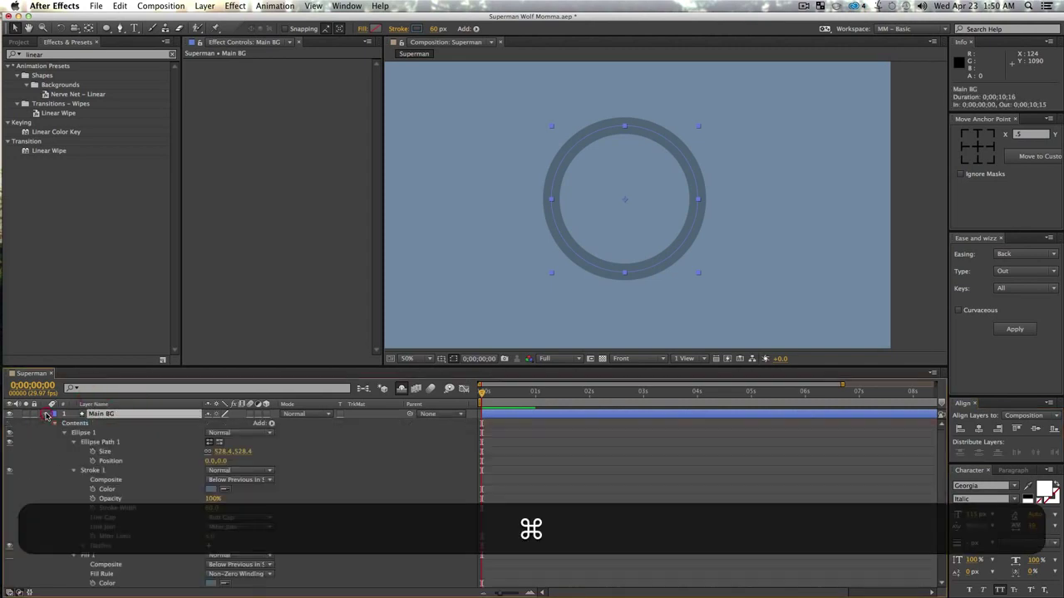
scroll(427, 467, "down", 5)
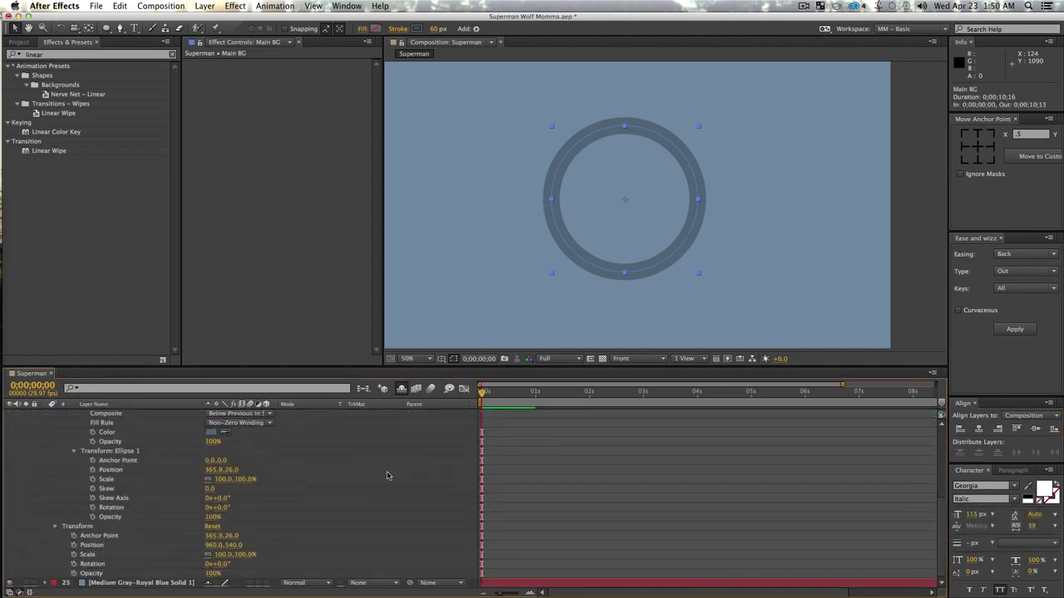
scroll(114, 468, "up", 5)
scroll(114, 468, "down", 5)
scroll(114, 468, "up", 5)
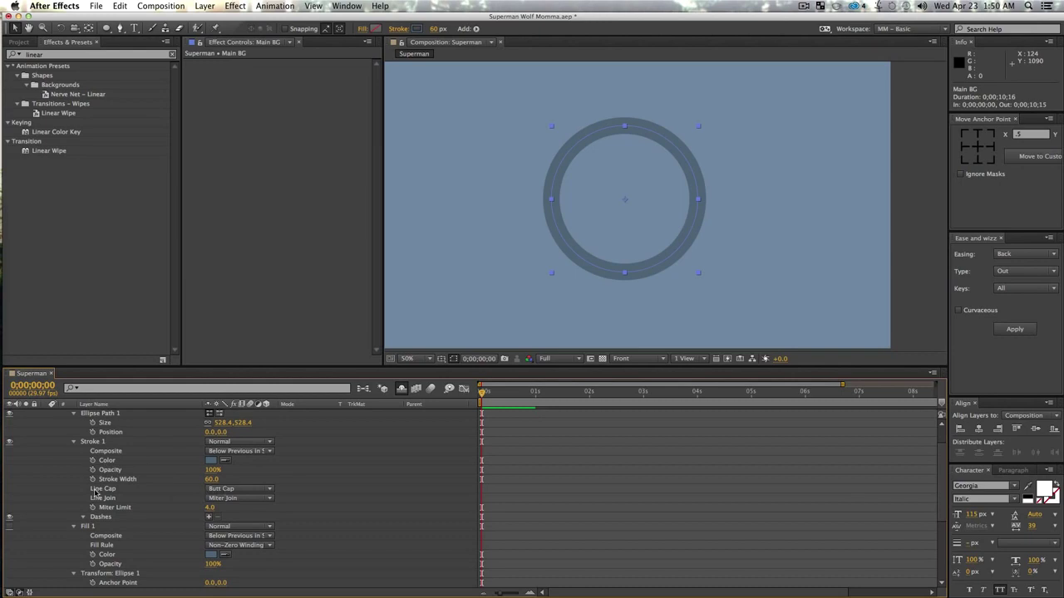
left_click(247, 491)
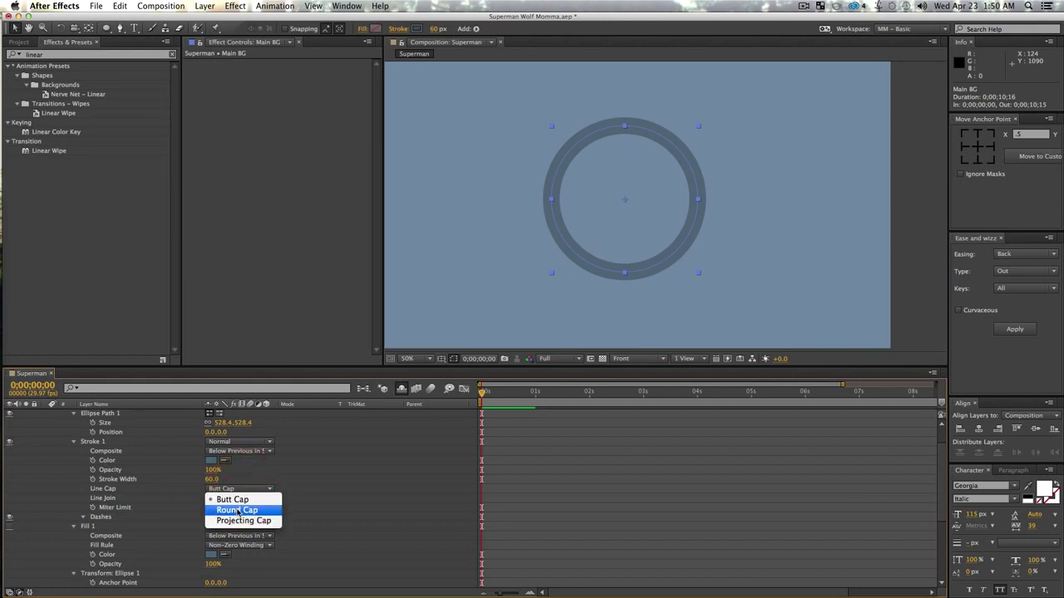
left_click(238, 508)
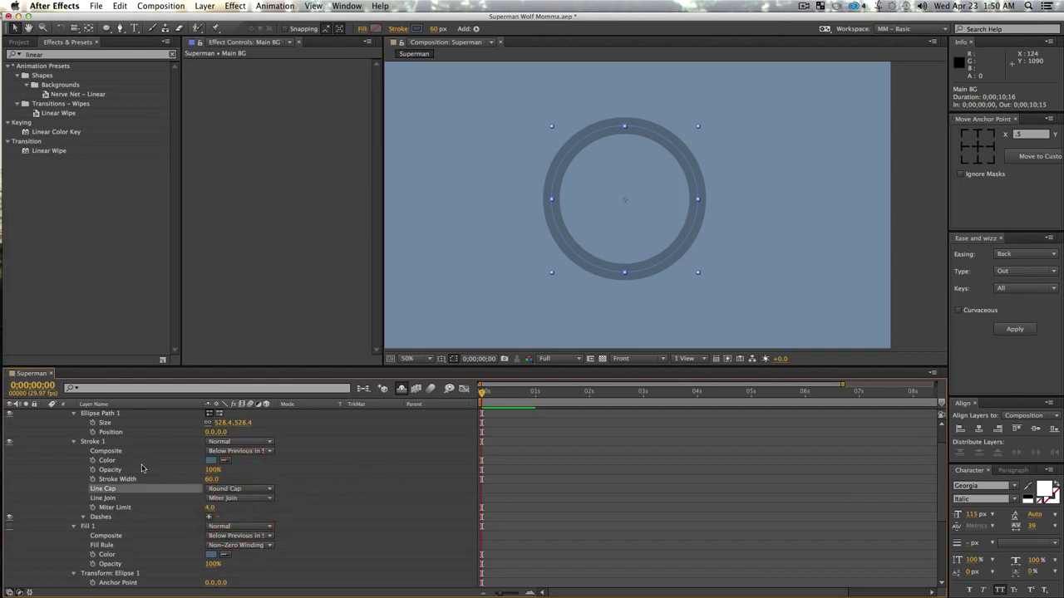
left_click(362, 488)
scroll(348, 481, "up", 2)
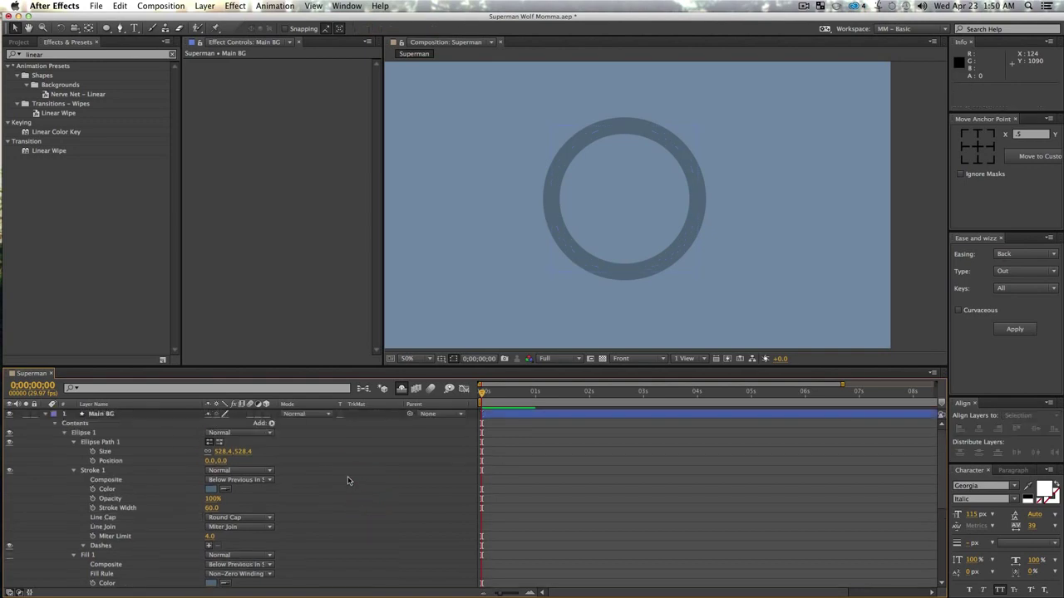
- Add Trim Paths to Main BG and keyframe its End value at the first frame
left_click(270, 424)
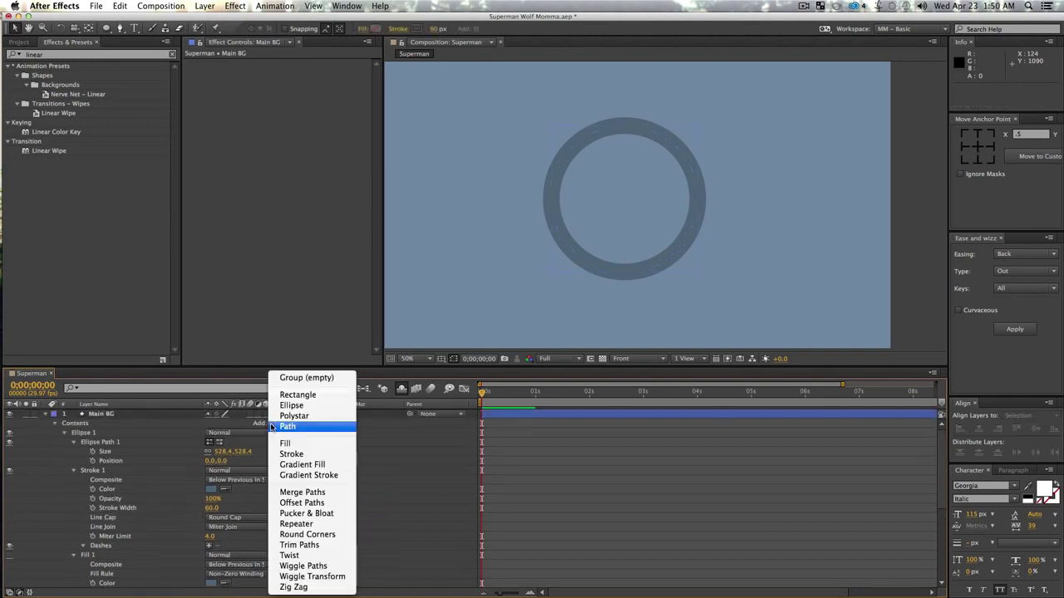
left_click(301, 547)
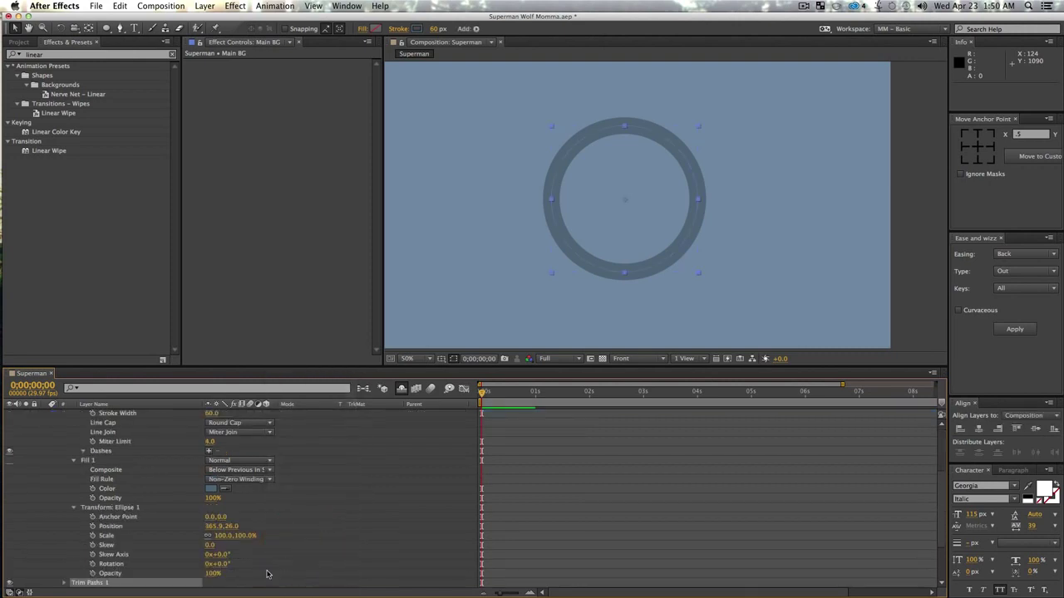
left_click(66, 584)
scroll(129, 520, "down", 2)
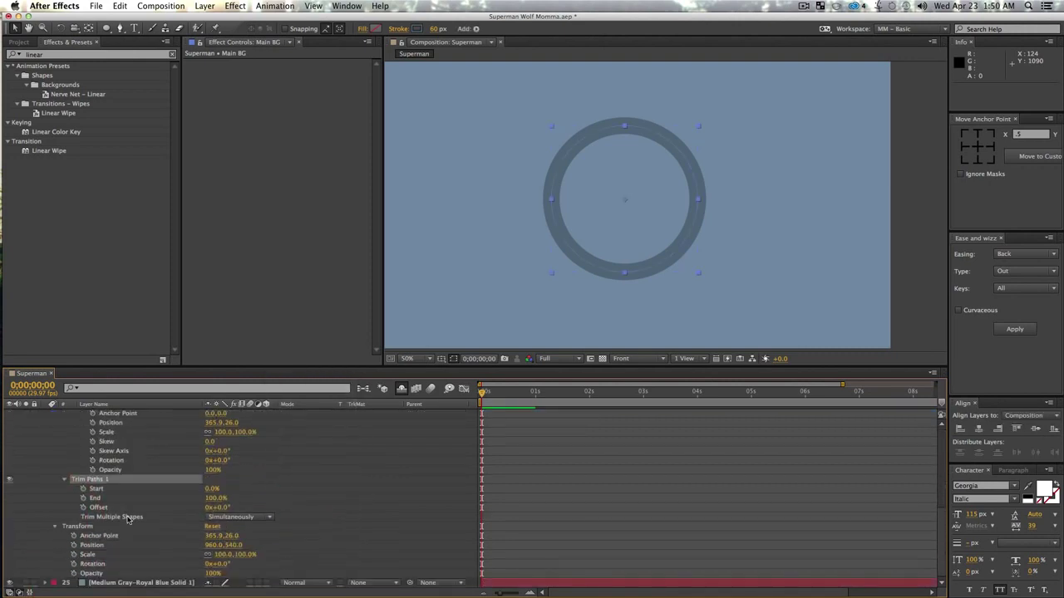
left_click(83, 497)
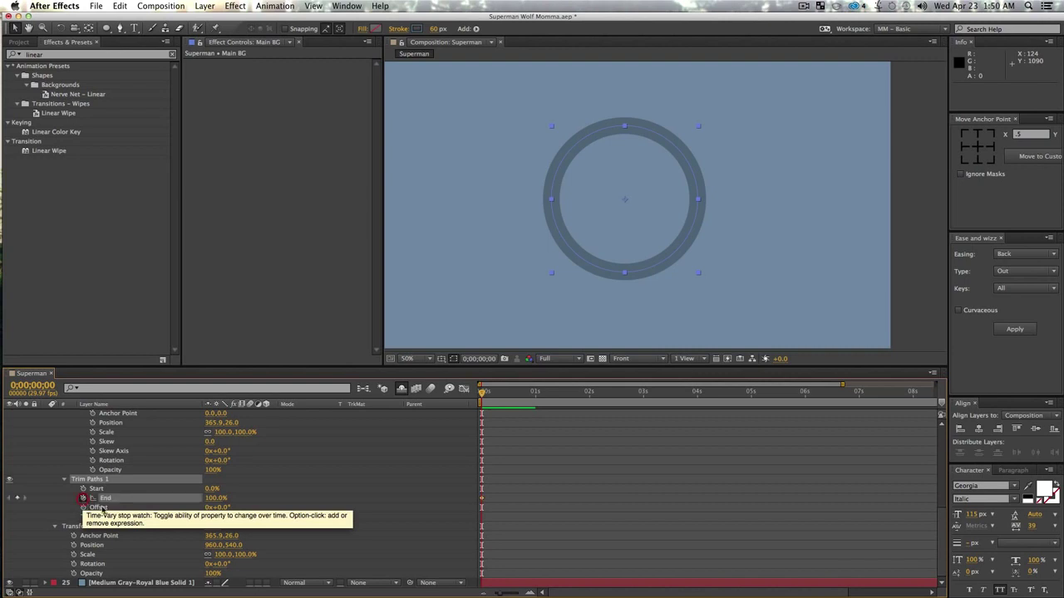
- Keyframe the Stroke Width of Main BG at the first frame and show only the layer's animated properties
scroll(104, 472, "up", 6)
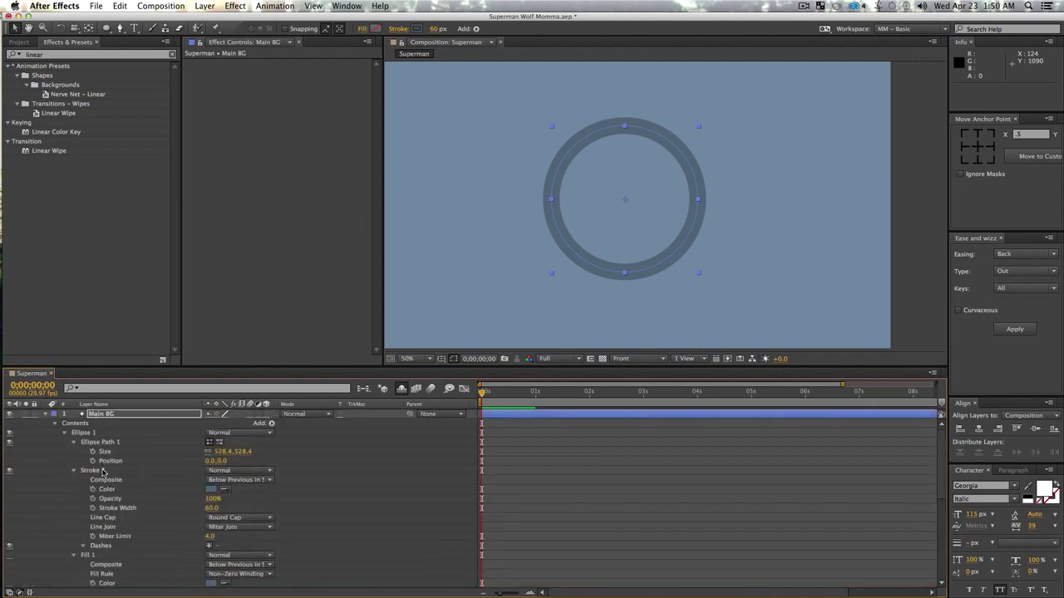
left_click(93, 509)
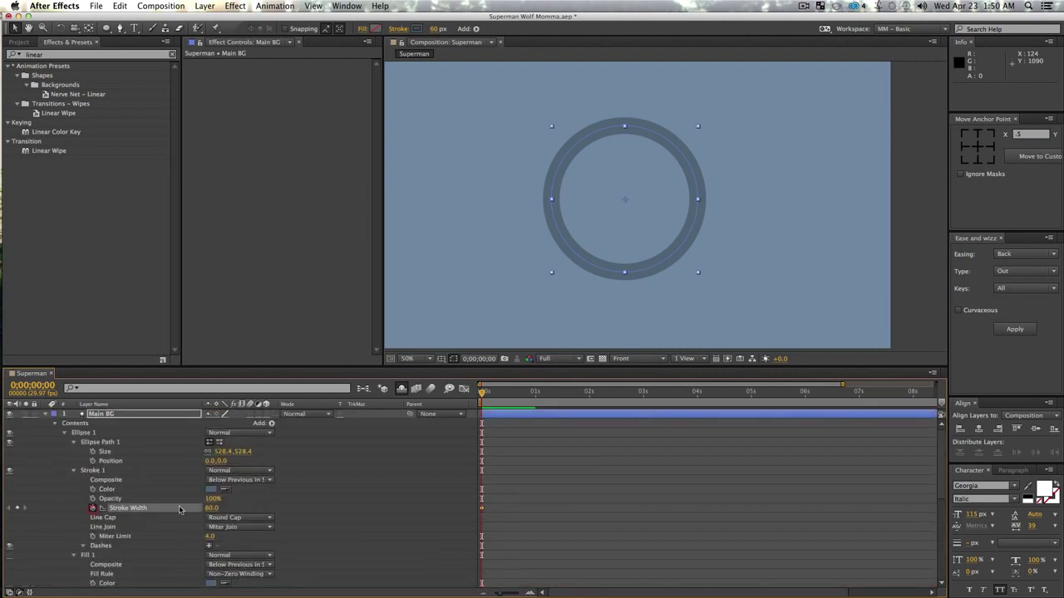
left_click(96, 415)
key("u")
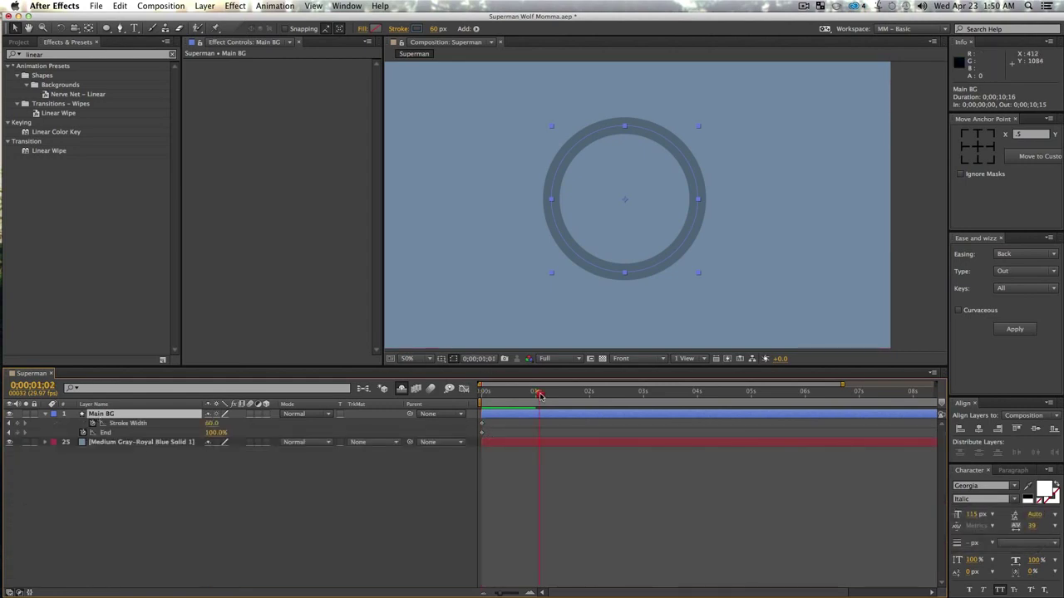
- Go to 0;00;02;04 and reposition the Main BG ring so it surrounds the deer logo
left_click(596, 397)
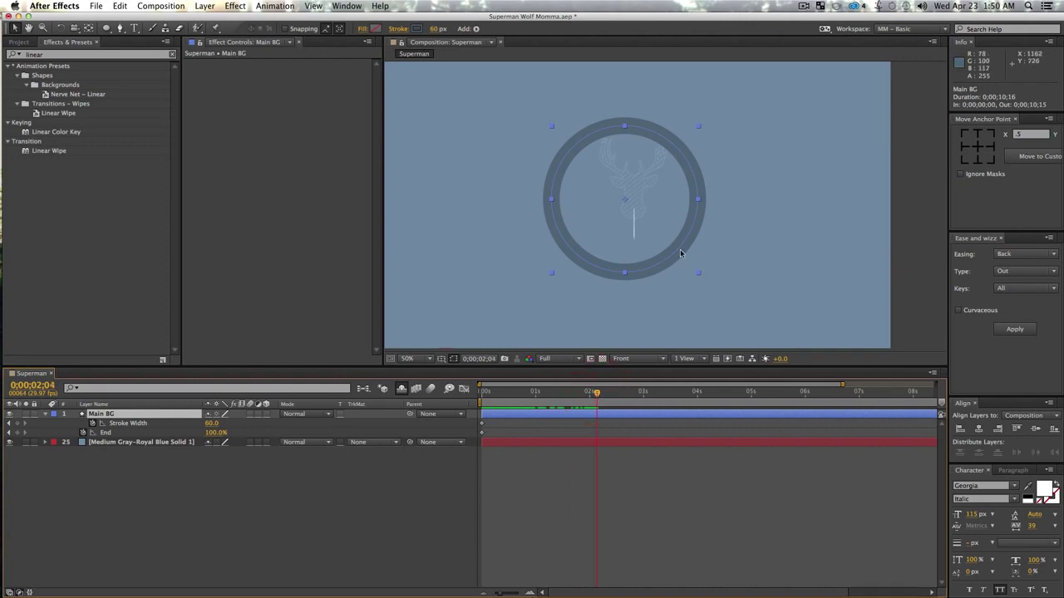
mouse_move(674, 256)
left_mouse_down()
mouse_move(685, 258)
mouse_move(685, 233)
mouse_move(668, 237)
left_mouse_up()
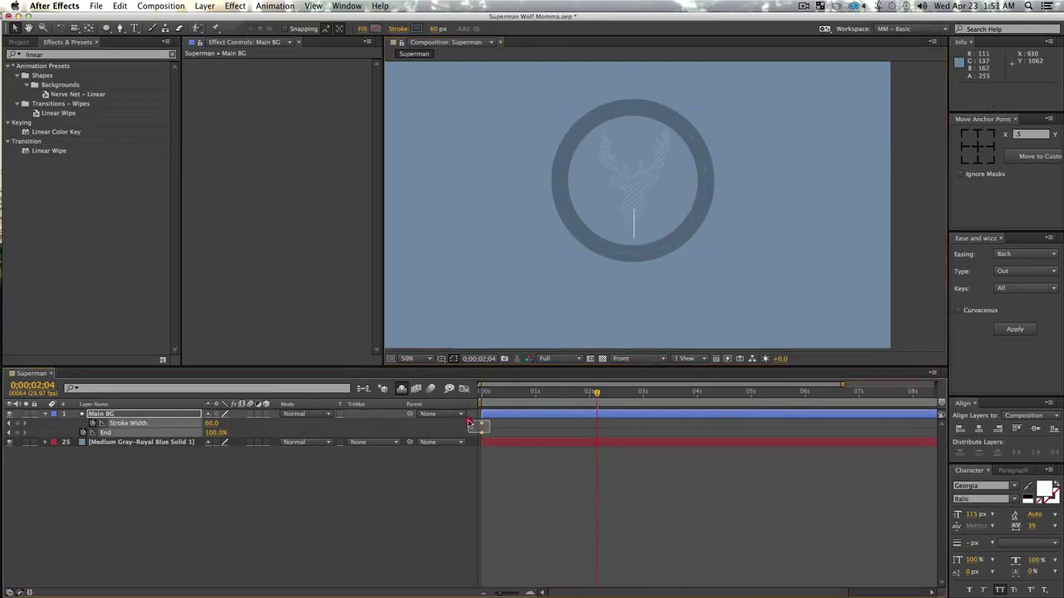
- At 0;00;02;04, keyframe Main BG's End at 48% and its Stroke Width at 60, deleting both first-frame keyframes
left_click(226, 506)
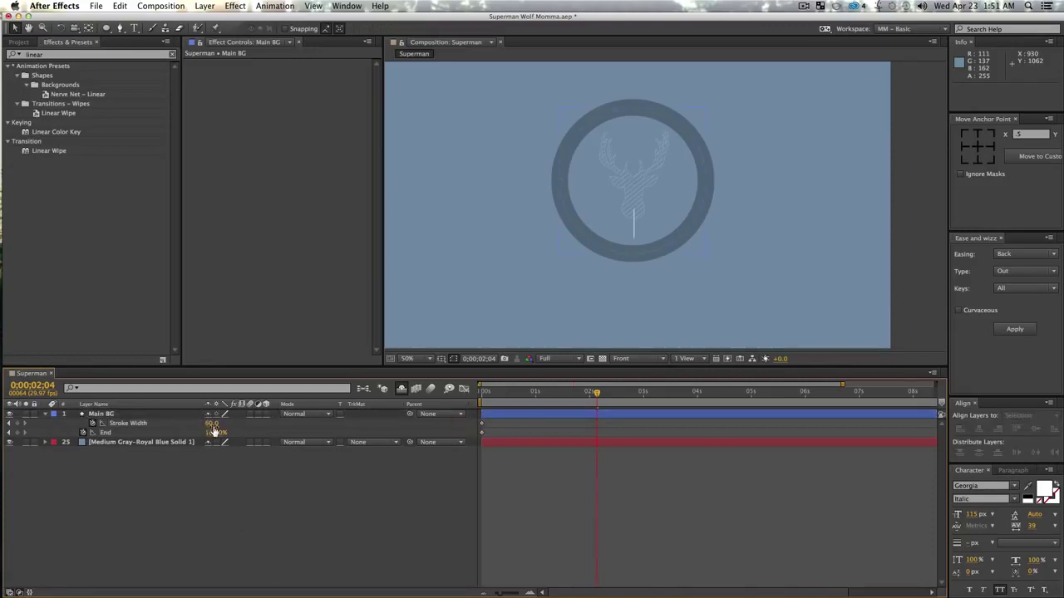
left_click_drag(214, 433, 191, 436)
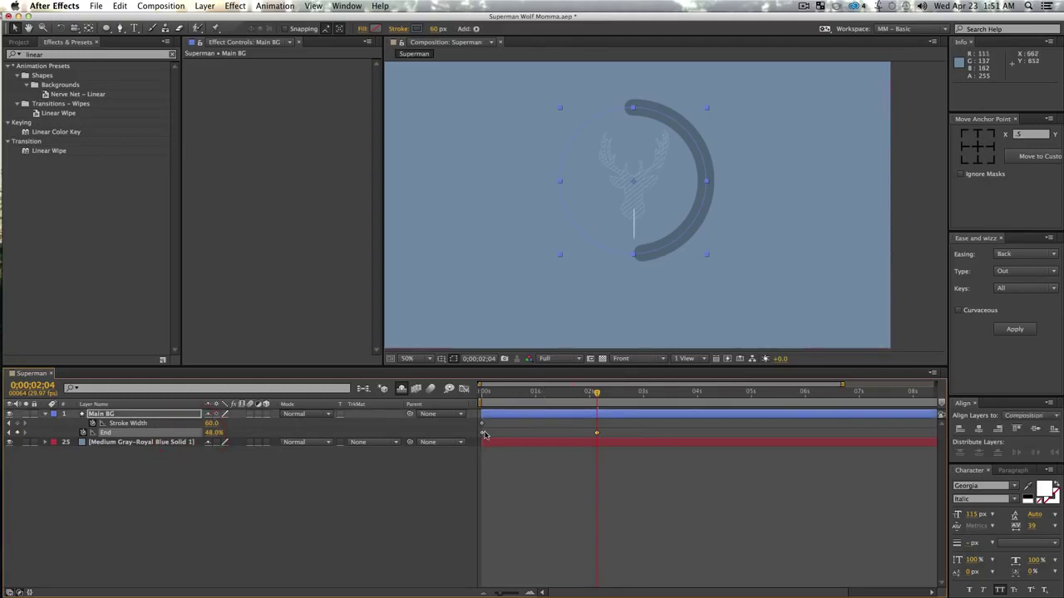
left_click_drag(484, 435, 457, 408)
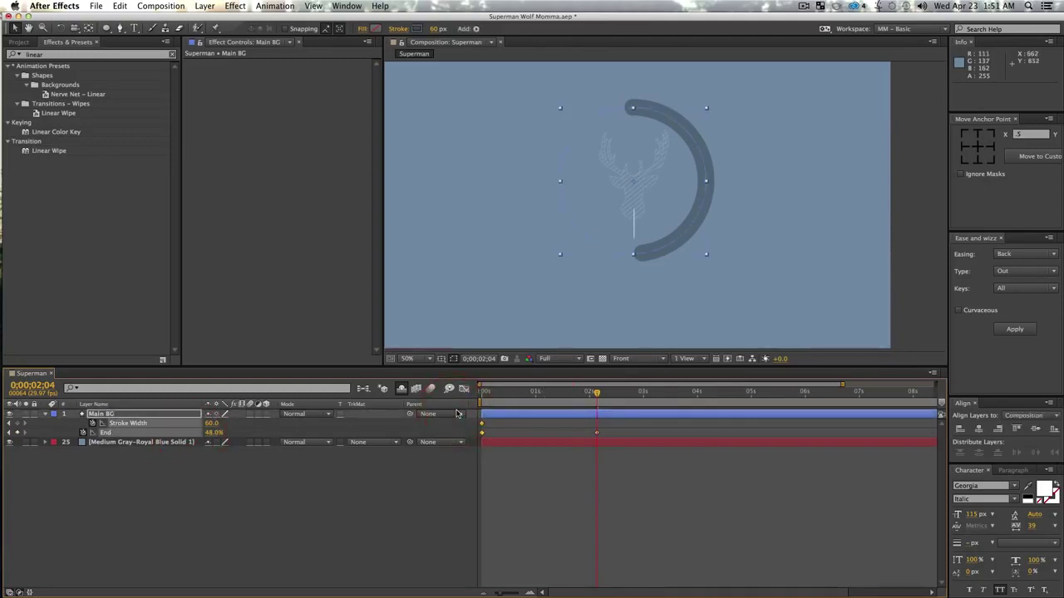
key("Delete")
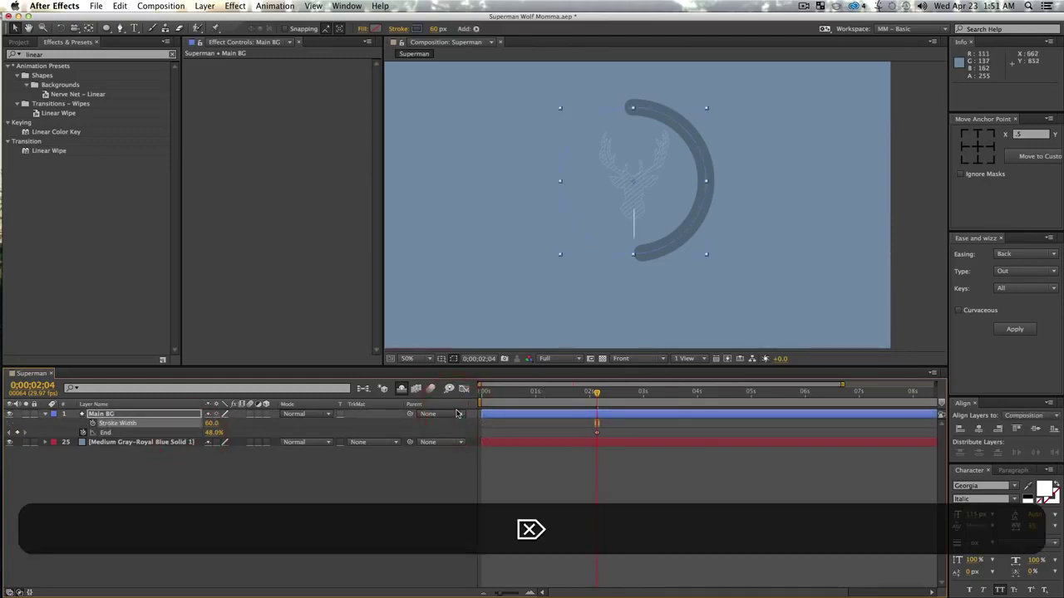
left_click(93, 424)
- At 0;00;00;28, set Main BG's Stroke Width to 0 and its Trim Paths End to 0%
left_click_drag(596, 392, 585, 394)
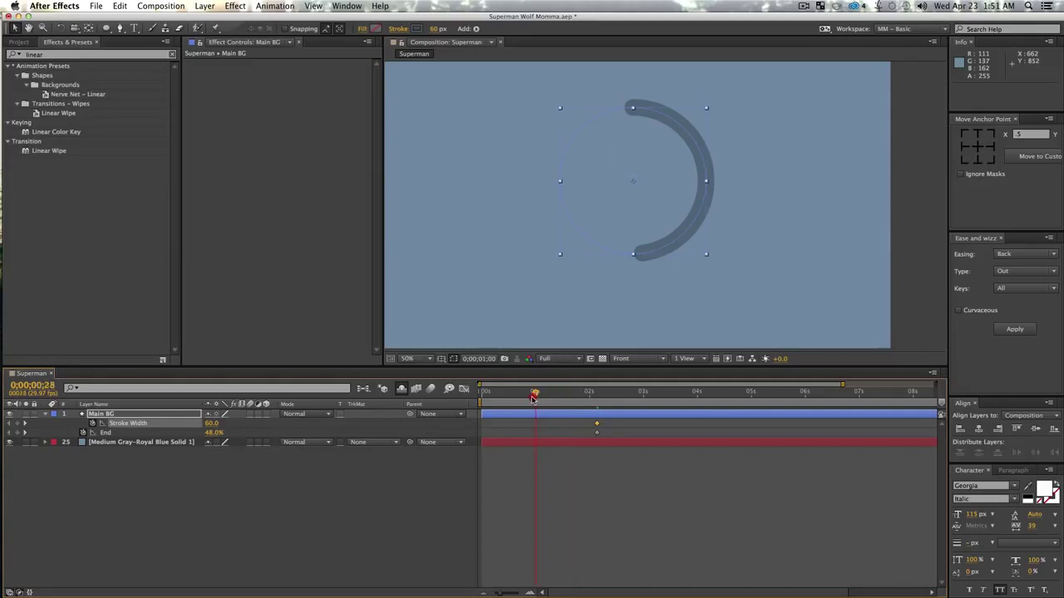
left_click(171, 487)
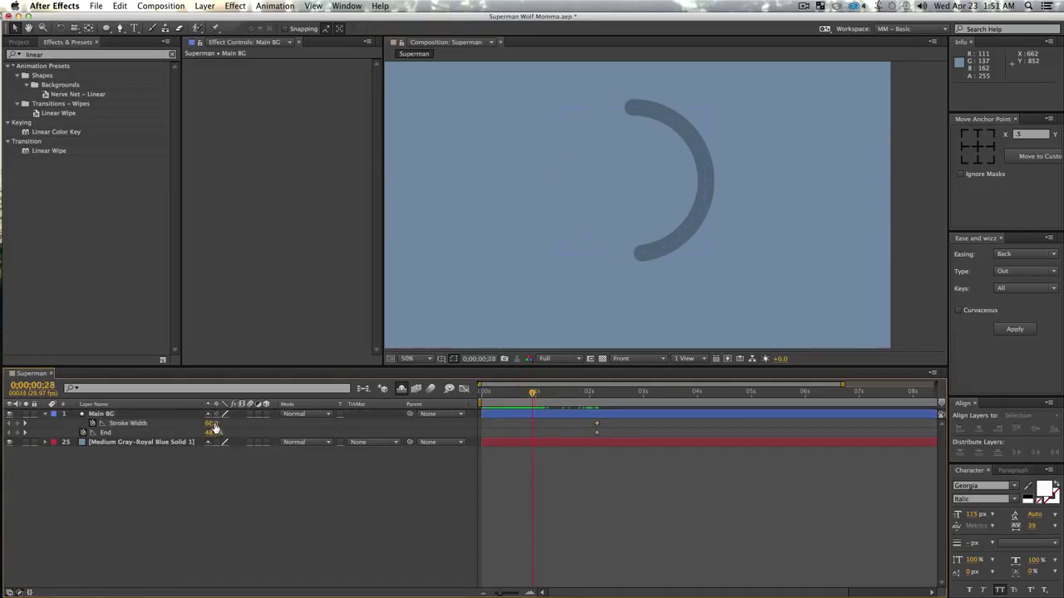
left_click_drag(213, 424, 200, 427)
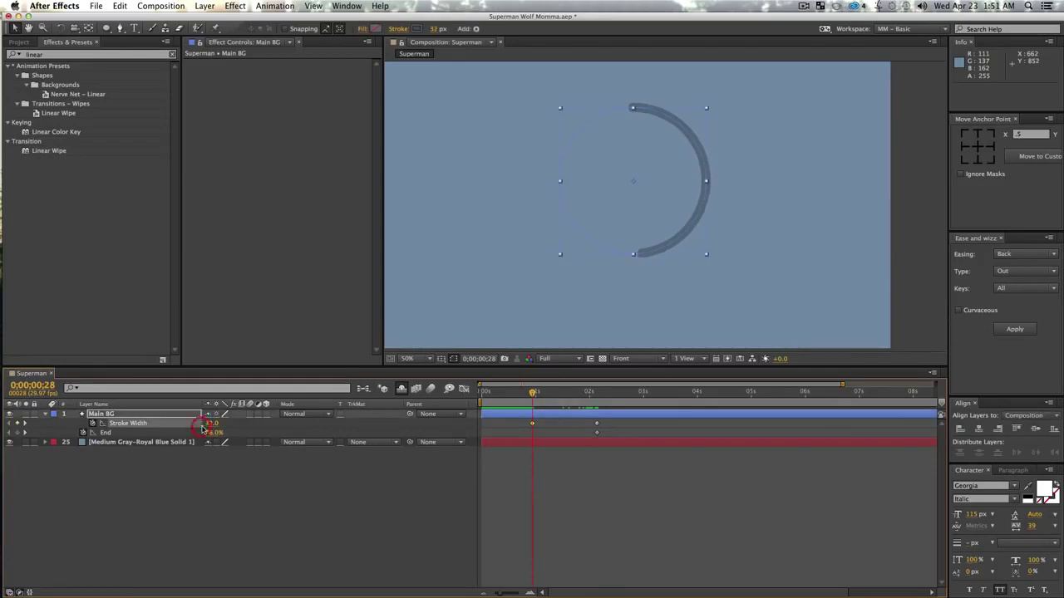
left_click(212, 424)
type("0")
key("Return")
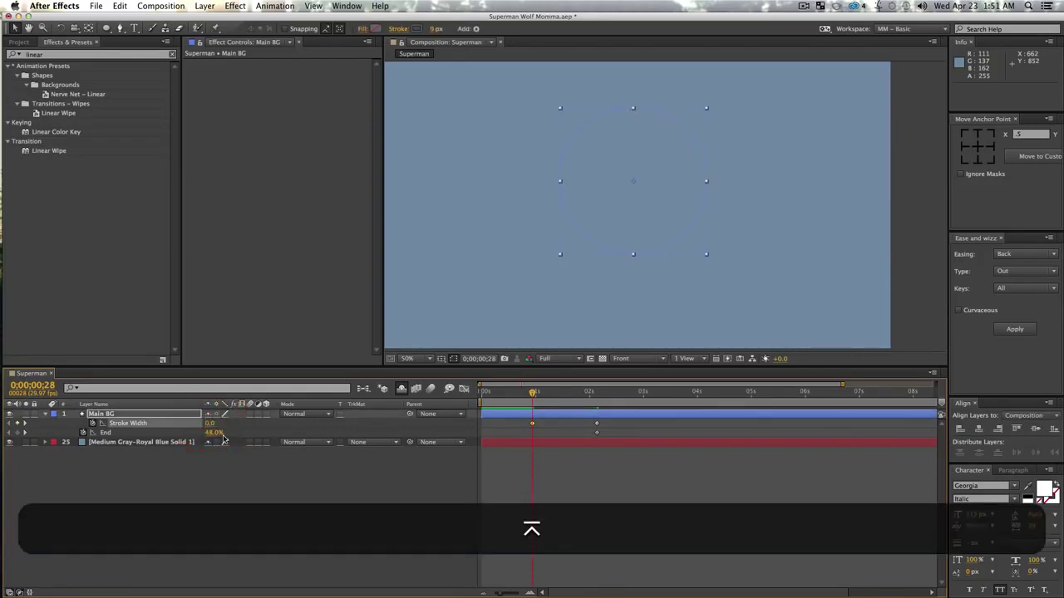
type("0")
key("Return")
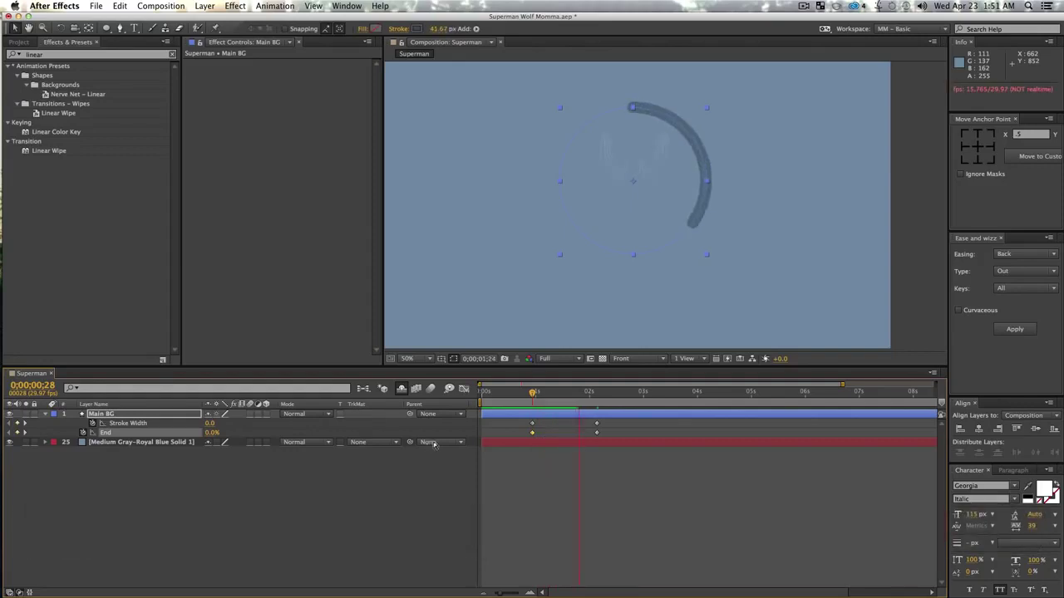
- Move Main BG's final Stroke Width and End keyframes to 0;00;04;15 and set End there to 100%
key("space")
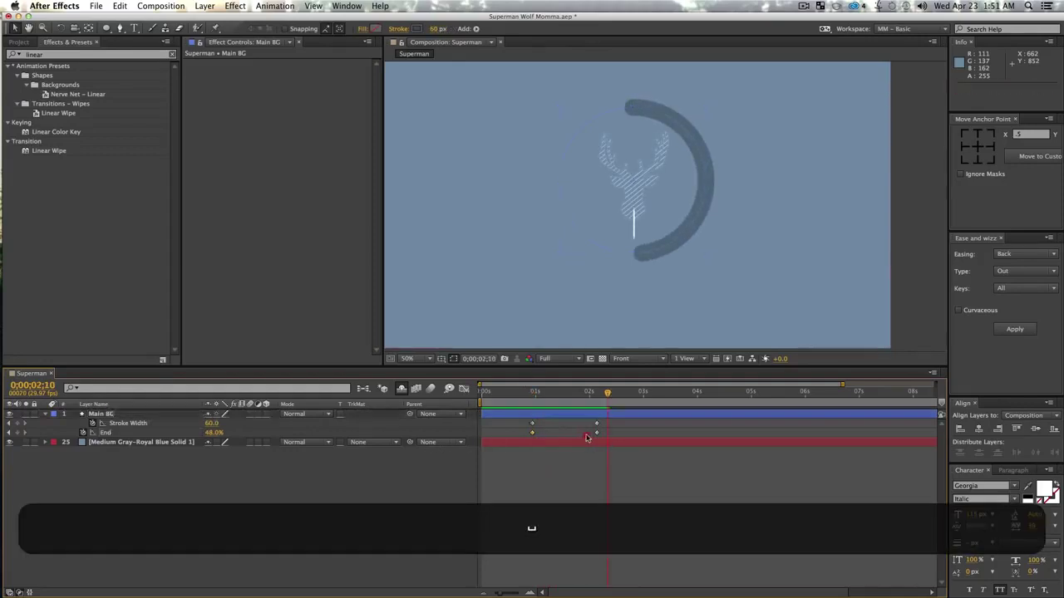
mouse_move(591, 419)
left_mouse_down()
mouse_move(604, 439)
mouse_move(611, 427)
mouse_move(684, 427)
left_mouse_up()
key("space")
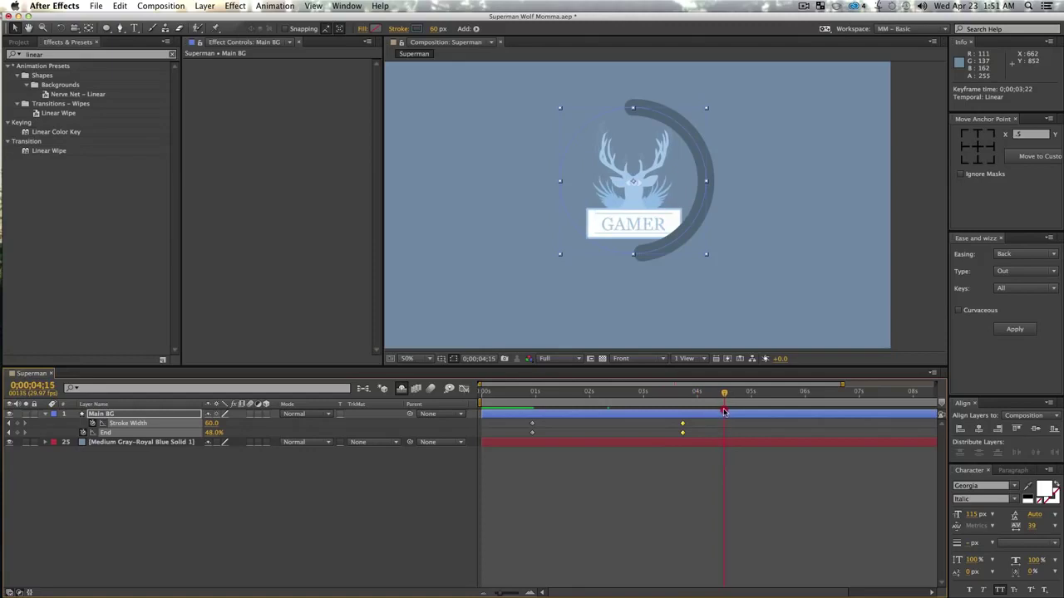
left_click_drag(689, 427, 724, 423)
left_click(429, 513)
left_click_drag(212, 438, 246, 435)
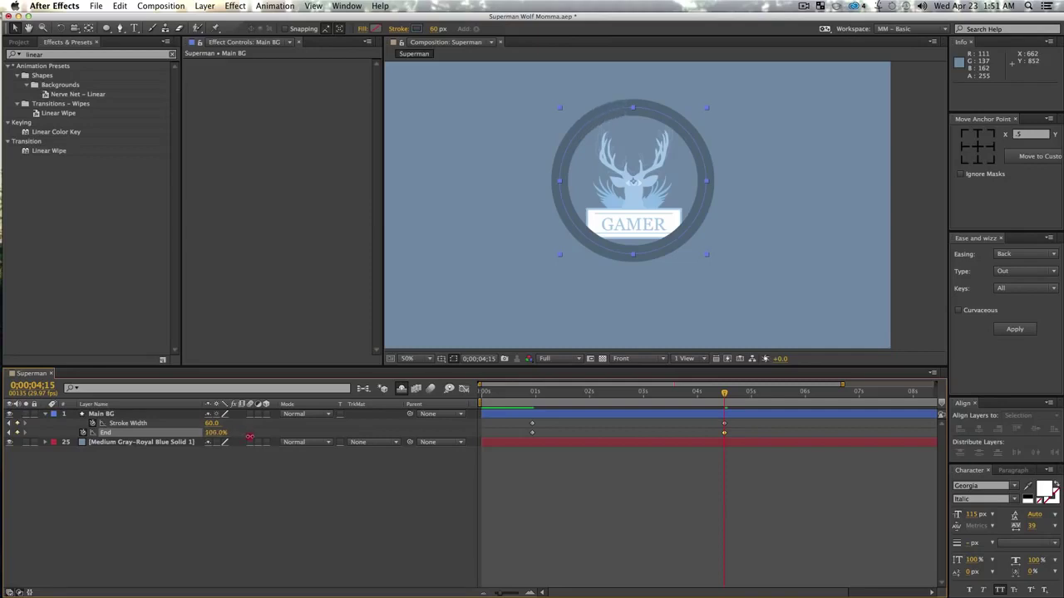
- Fit the composition in the viewer and raise Main BG's Stroke Width at 0;00;04;15 to 1780 to fill the frame
key("alt+z")
left_click(620, 294, "alt")
left_click(637, 285, "alt")
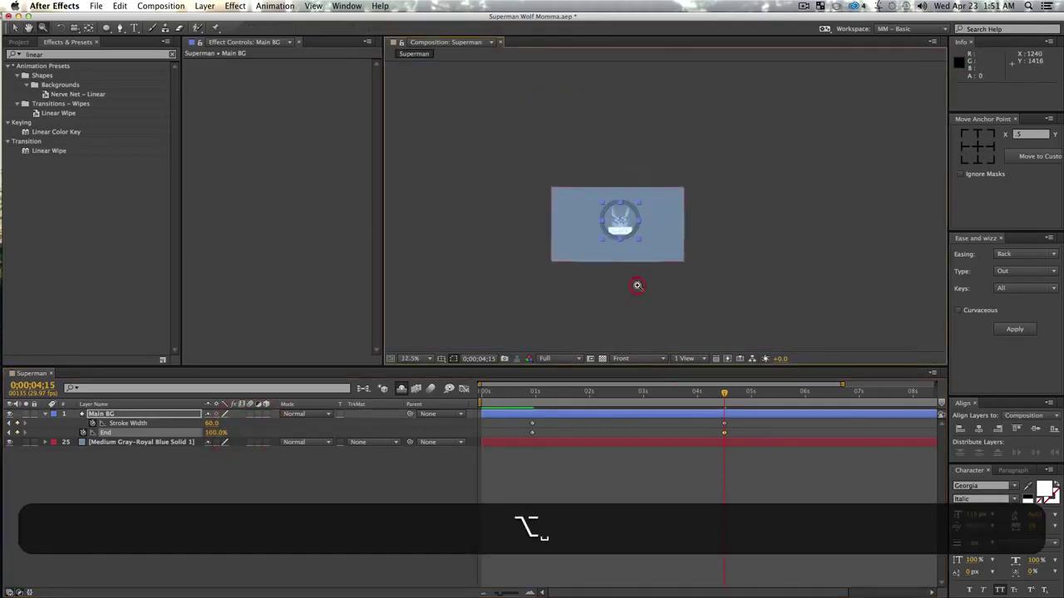
key("v")
key("shift+slash")
key("shift+v")
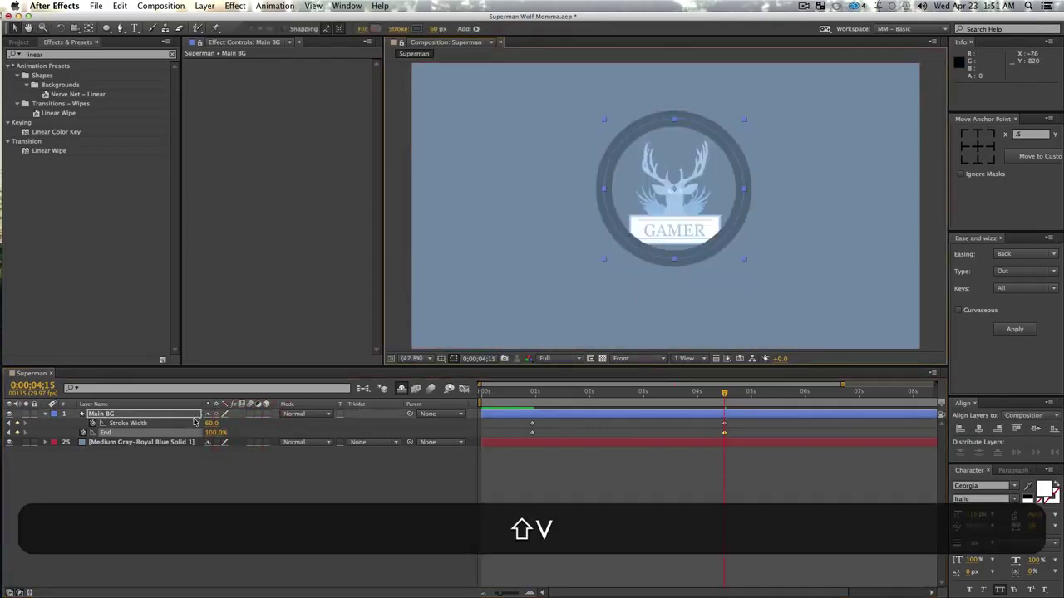
mouse_move(212, 423)
left_mouse_down()
mouse_move(873, 430)
mouse_move(765, 430)
mouse_move(831, 429)
mouse_move(880, 515)
left_mouse_up()
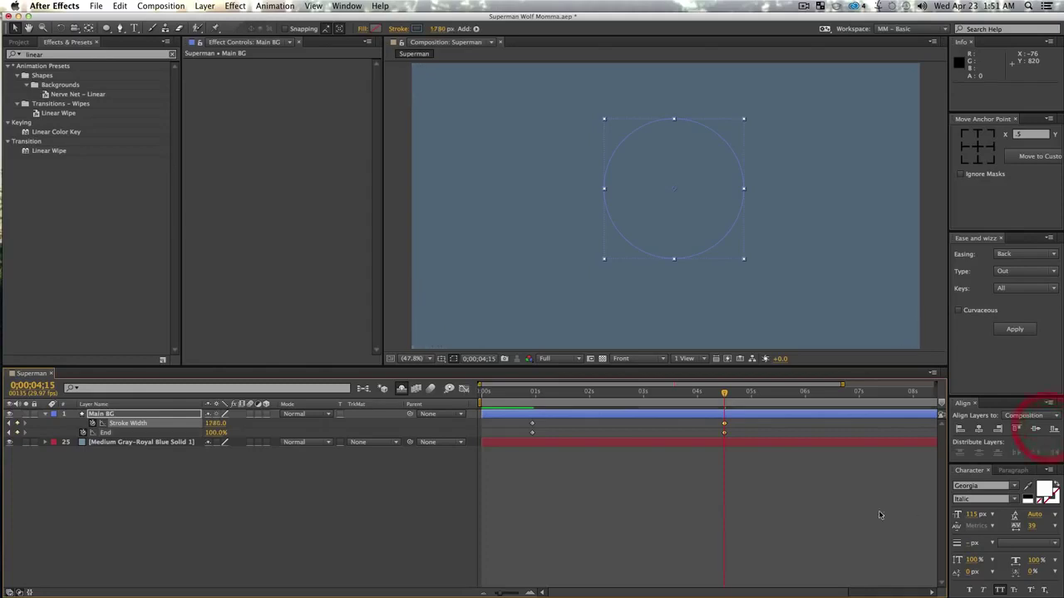
- Apply Easy Ease to all Stroke Width and End keyframes of Main BG
left_click(309, 520)
left_click_drag(740, 438, 457, 418)
key("F9")
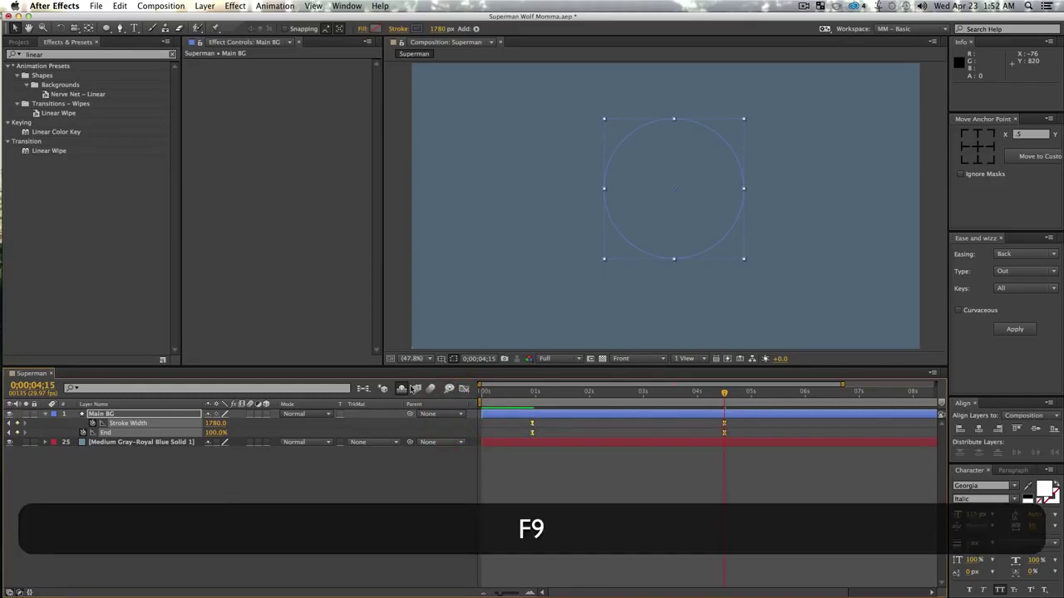
- Lengthen the ease handles of Main BG's starting and ending keyframes in the speed graph for a sharper acceleration
left_click(463, 388)
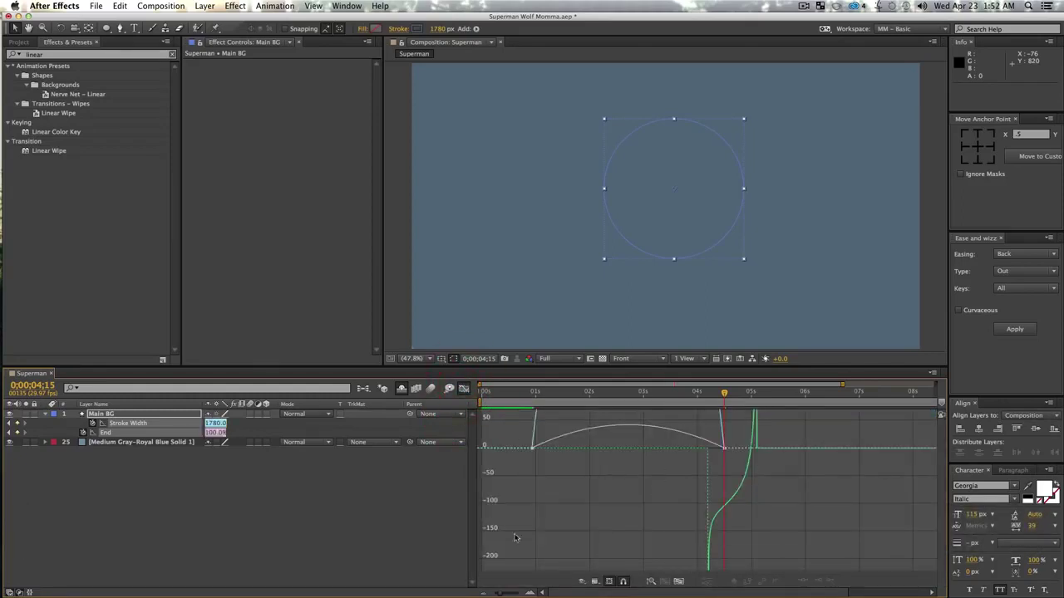
scroll(527, 529, "up", 5)
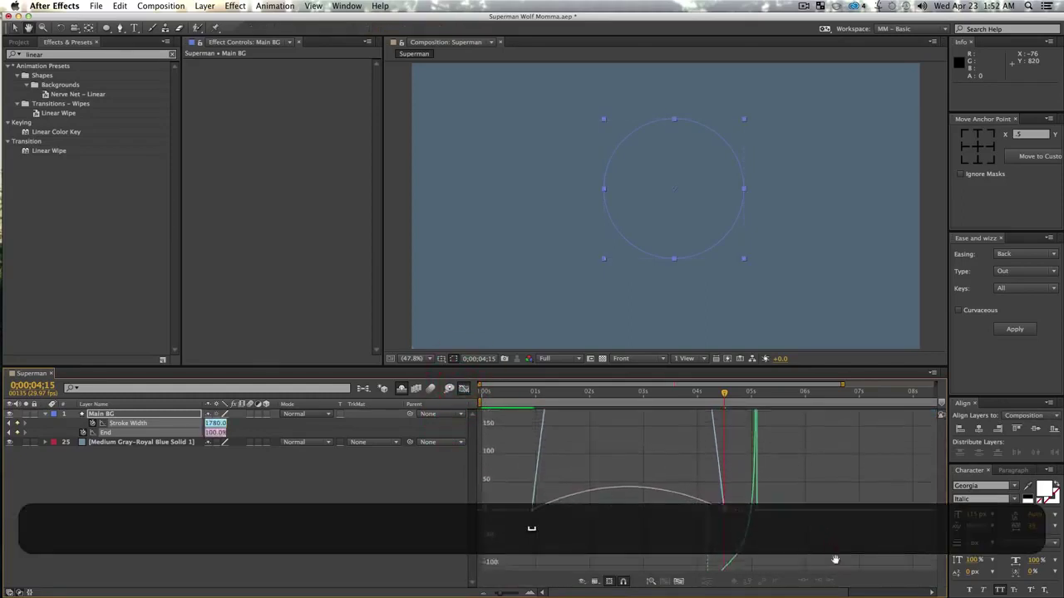
key("v")
left_click_drag(542, 501, 498, 474)
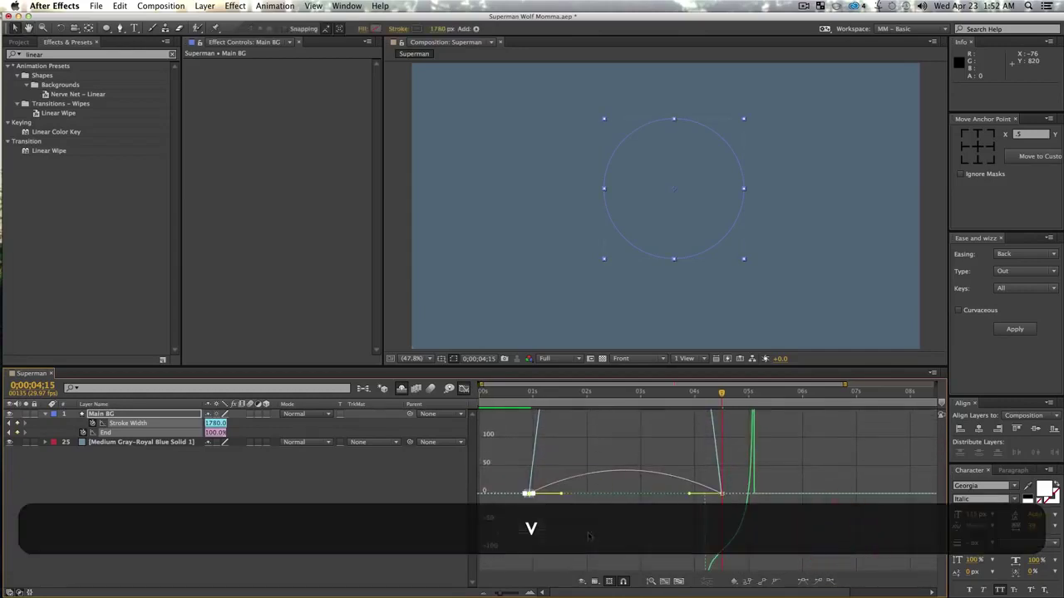
left_click_drag(562, 495, 737, 526)
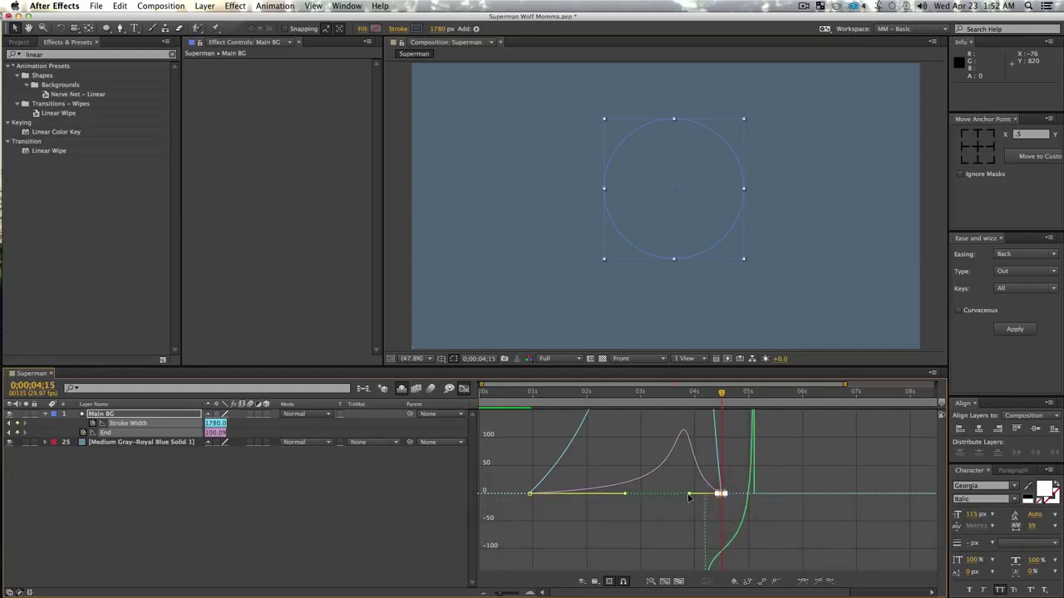
left_click_drag(690, 495, 650, 494)
left_click(465, 389)
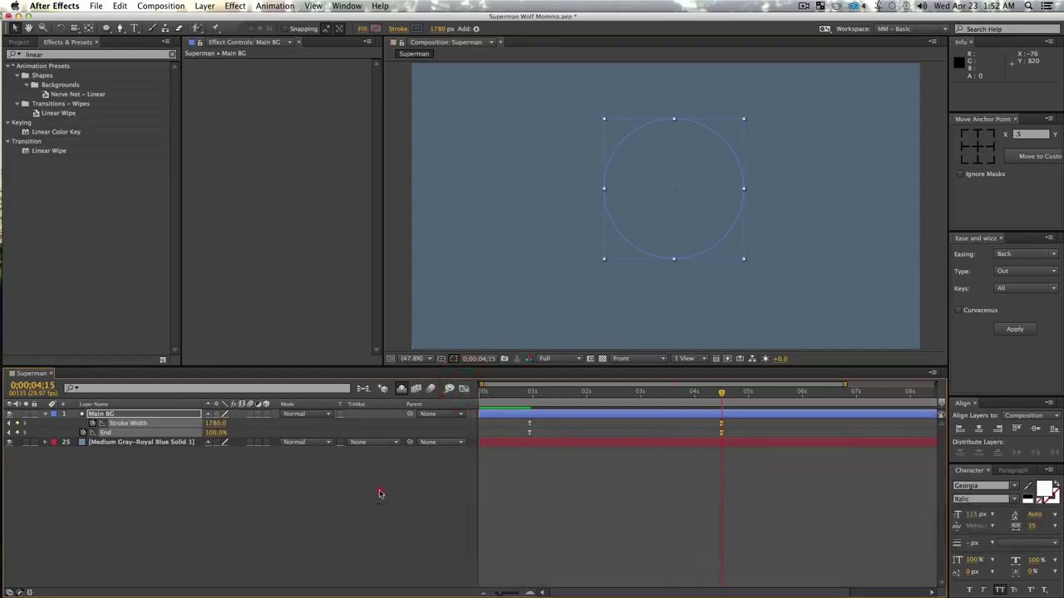
- Preview the ring animation and delay the first Stroke Width keyframe of Main BG to about 0;00;02;22
left_click(380, 494)
left_click(517, 398)
key("space")
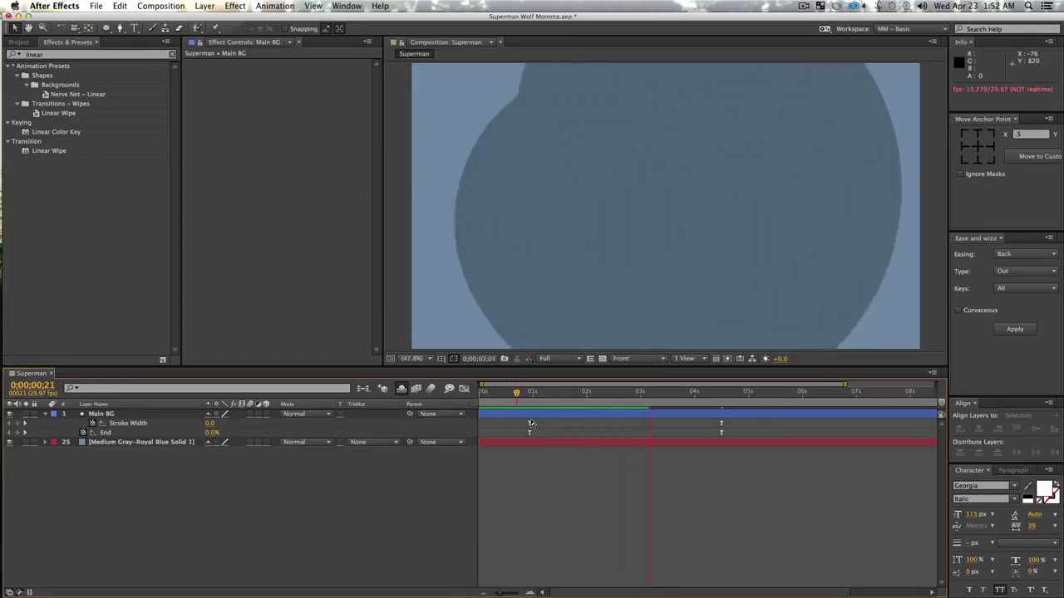
key("space")
left_click(358, 525)
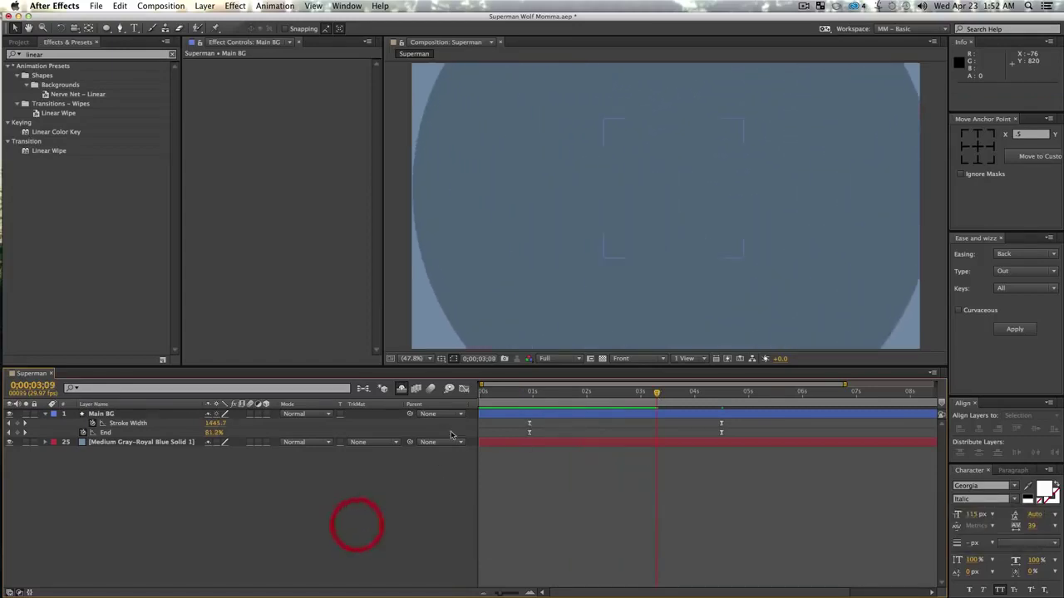
mouse_move(529, 425)
left_mouse_down()
mouse_move(626, 424)
mouse_move(509, 403)
left_mouse_up()
key("space")
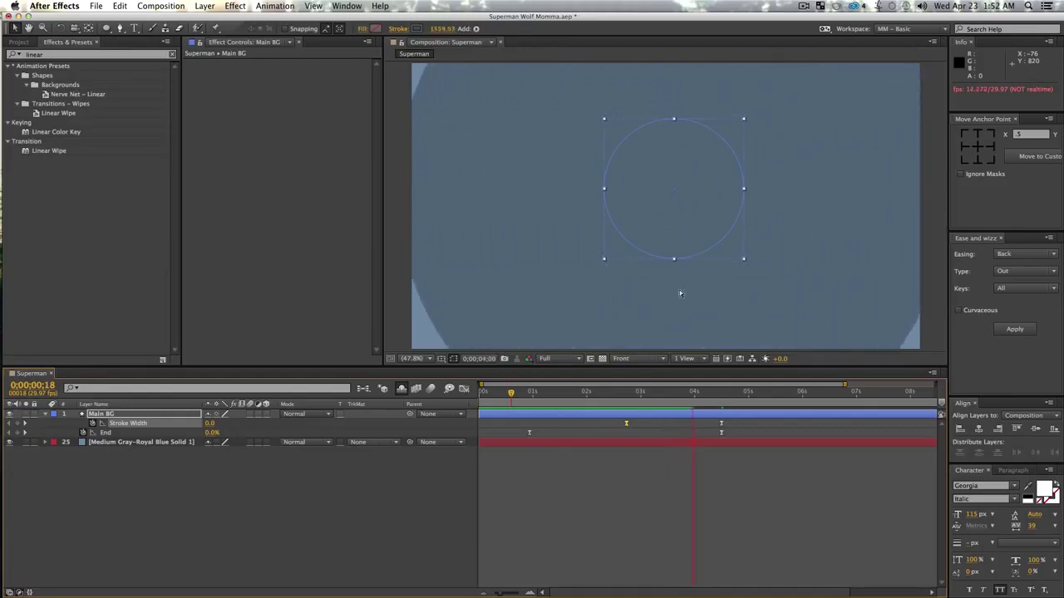
key("space")
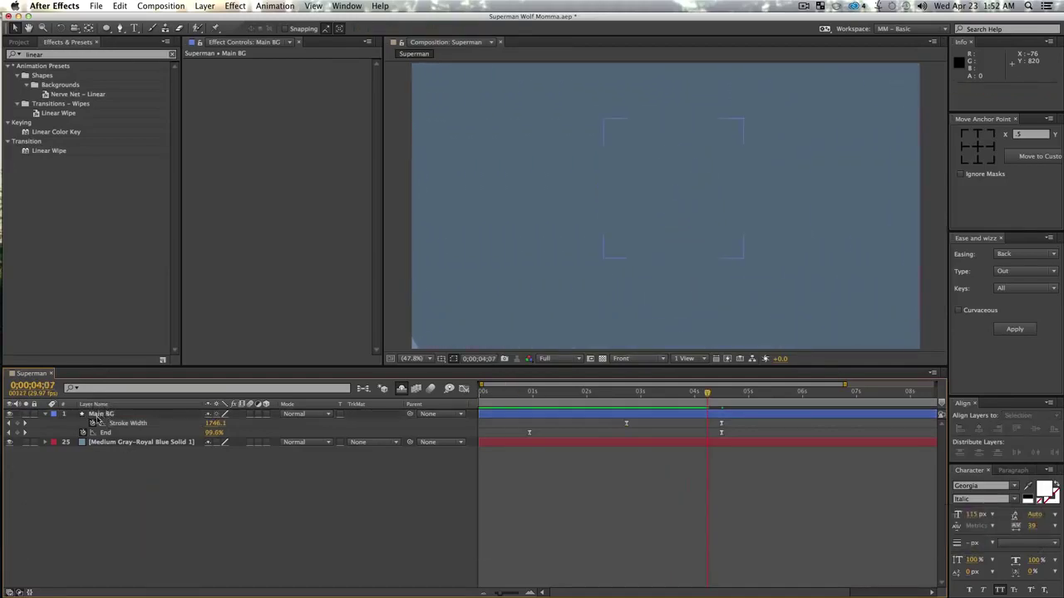
- Move Main BG behind the logo layers, directly above the blue solid, and preview the result
left_click_drag(100, 415, 102, 443)
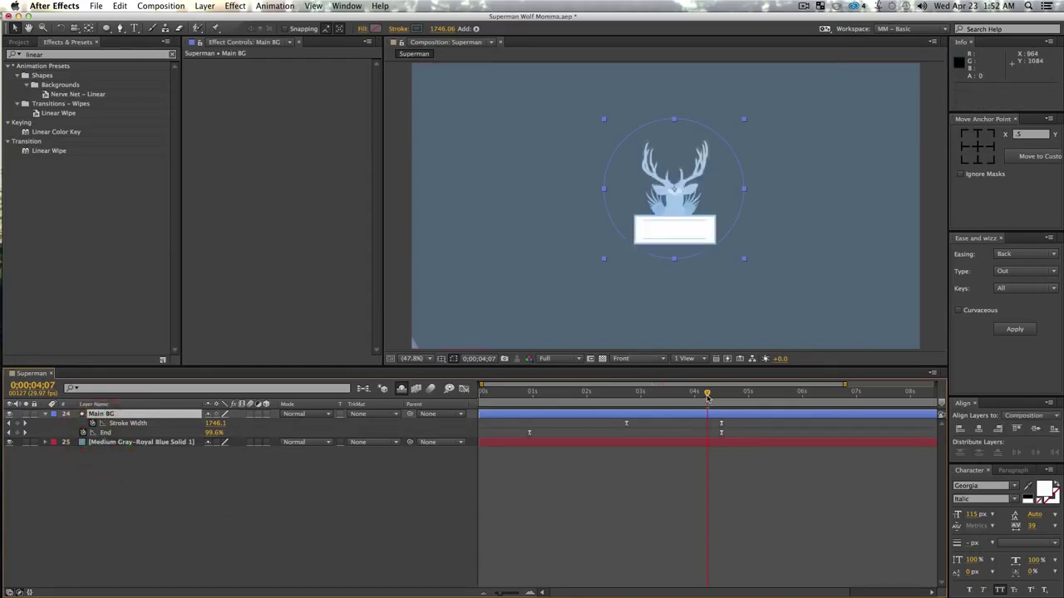
left_click_drag(707, 397, 563, 416)
key("space")
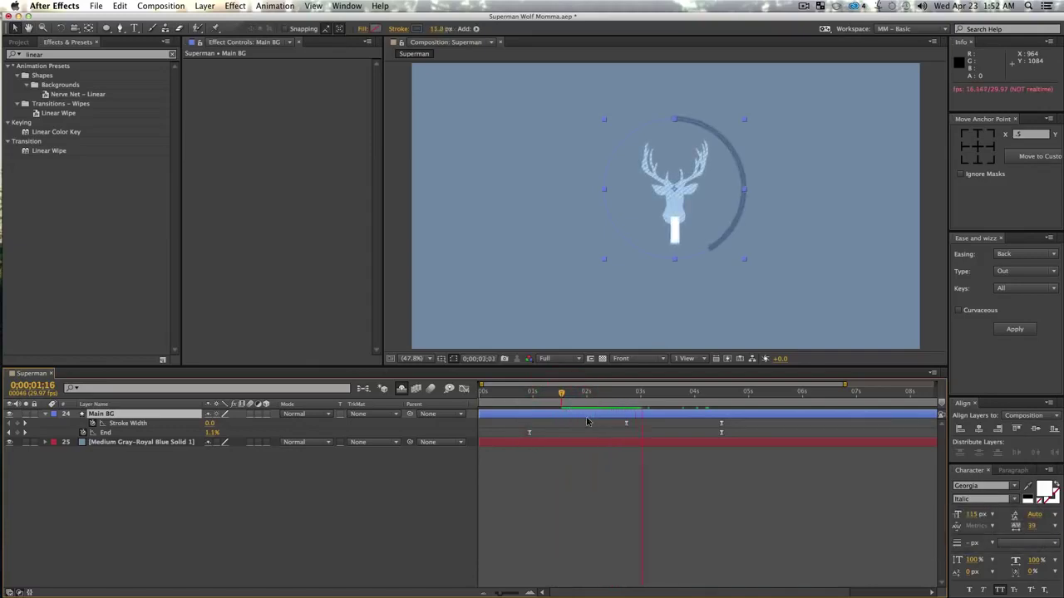
key("space")
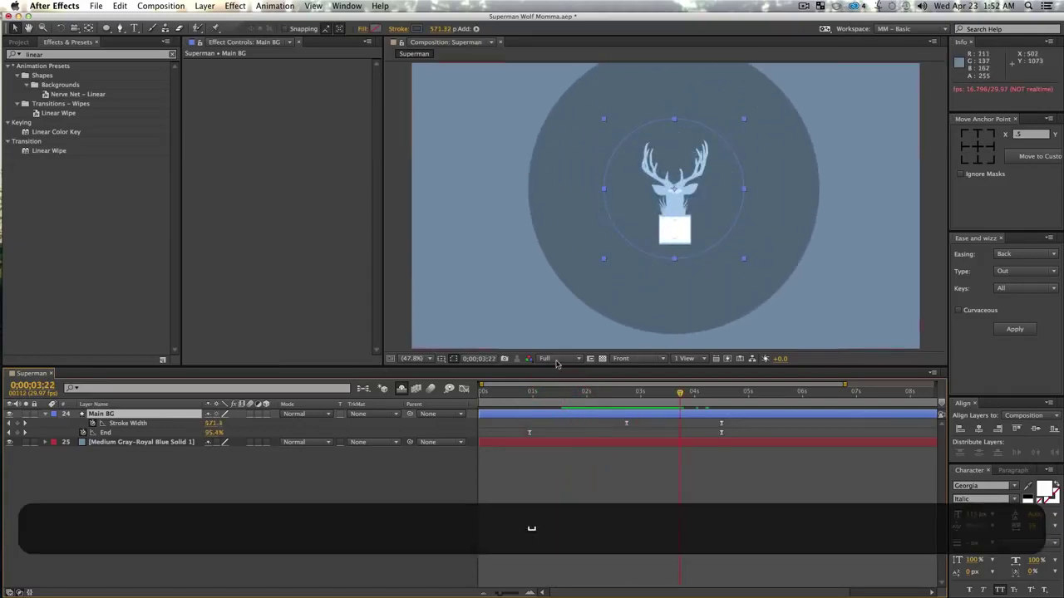
- Go to 0;00;03;01, duplicate Main BG and place the copy directly below the original layer
left_click_drag(665, 394, 641, 404)
left_click(255, 532)
left_click(121, 415)
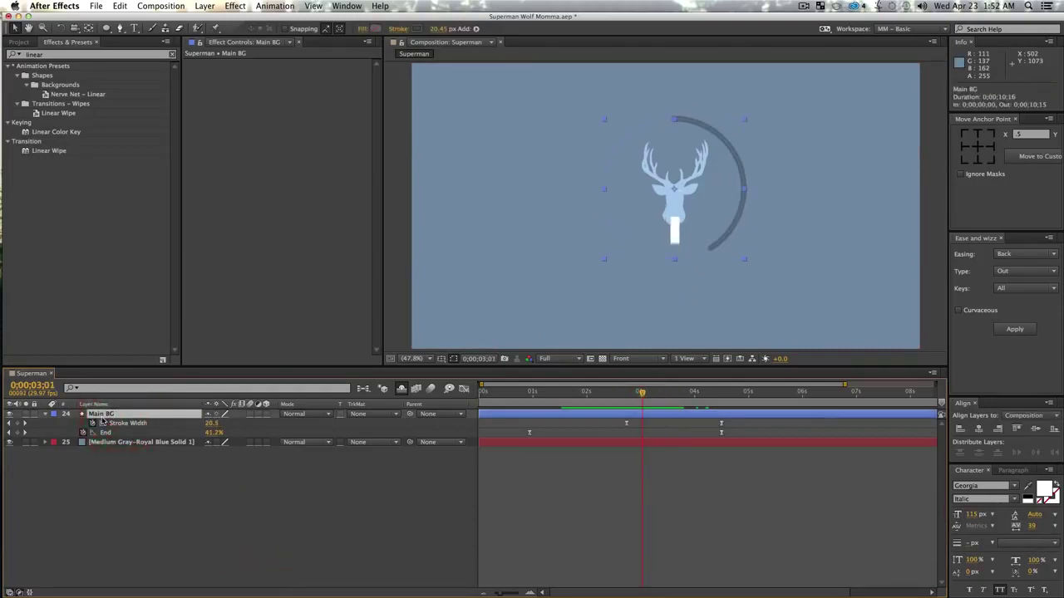
key("super")
key("super+d")
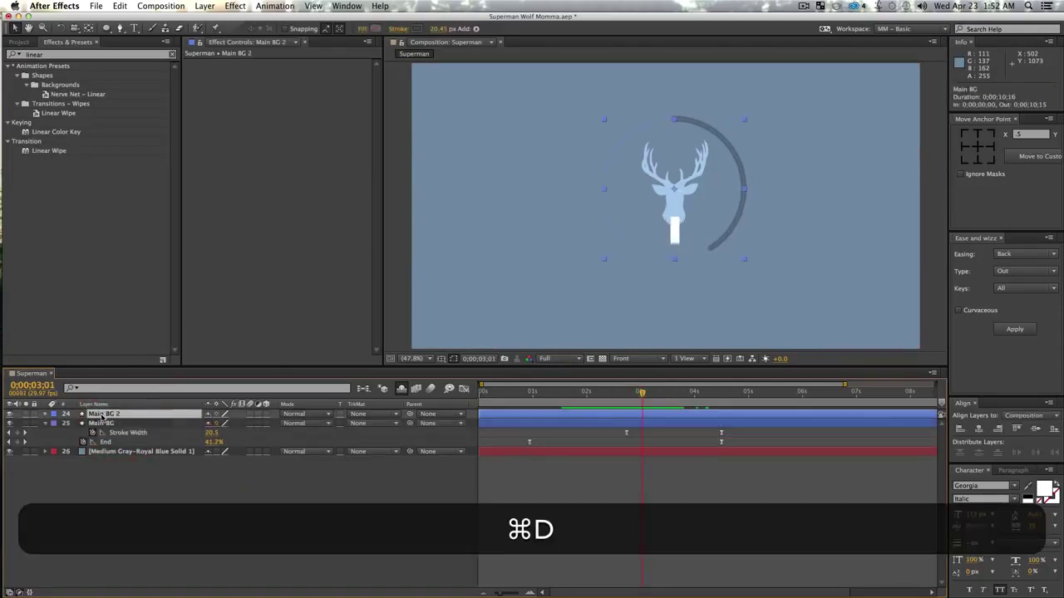
left_click_drag(102, 415, 103, 453)
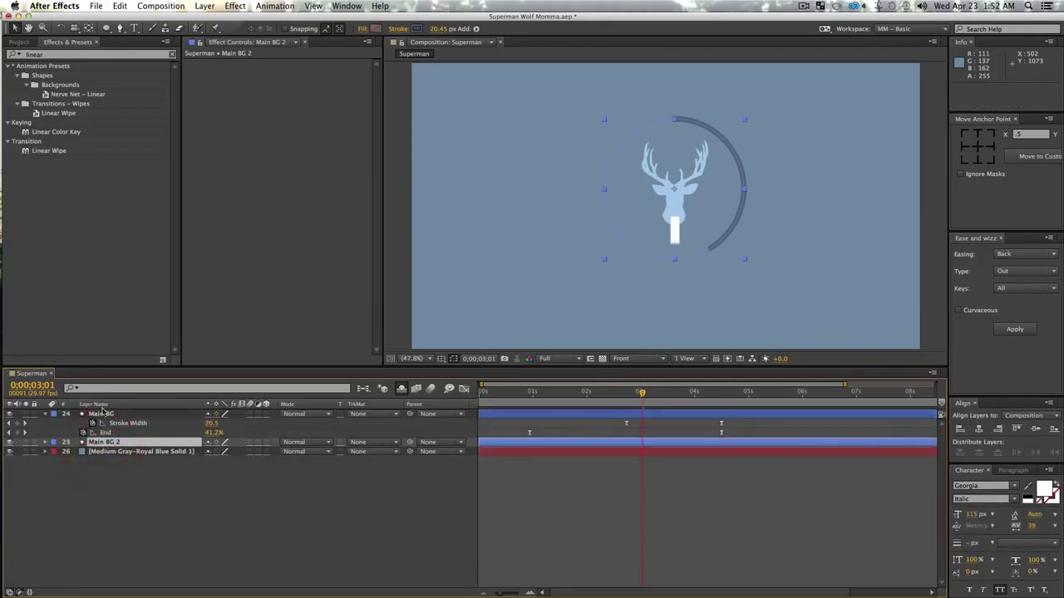
- Change the stroke colour of Main BG 2 to a brighter shade of the same blue
left_click(417, 29)
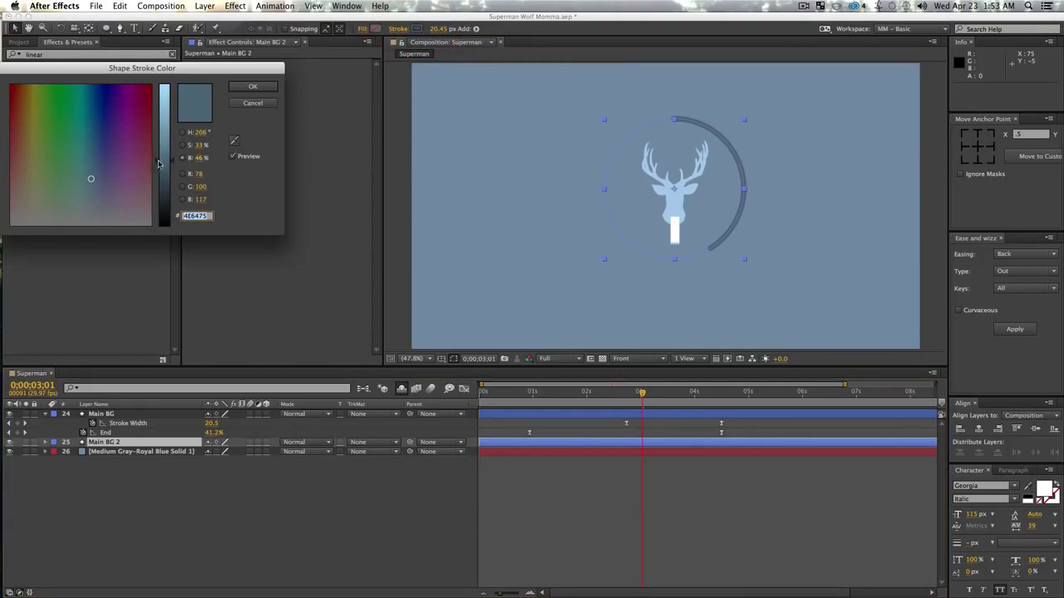
left_click_drag(173, 156, 178, 136)
left_click(238, 86)
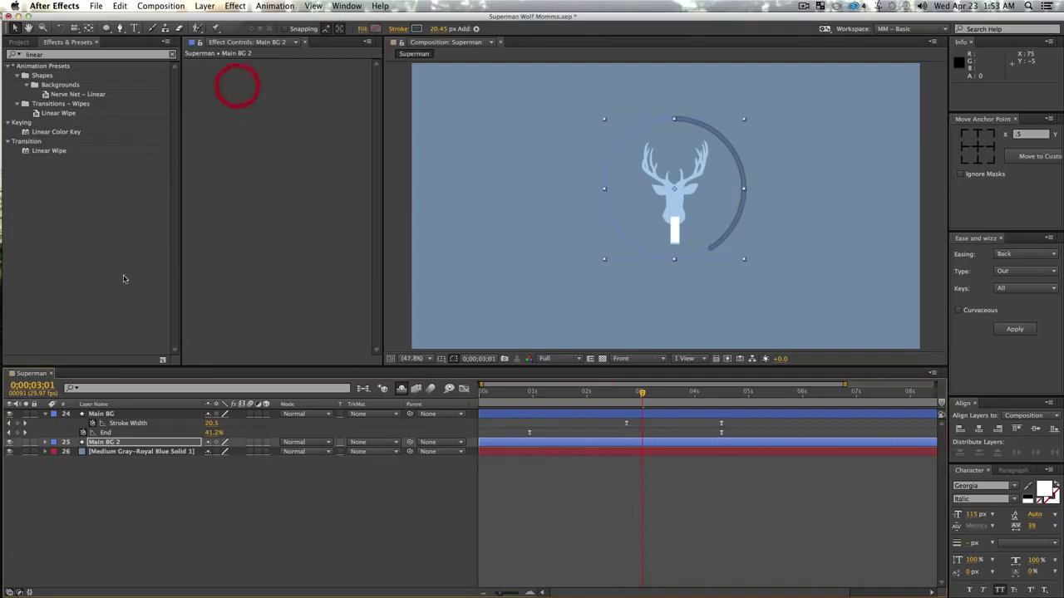
- Rotate the Main BG 2 layer to about 271°
left_click(114, 444)
key("r")
left_click_drag(221, 452, 232, 452)
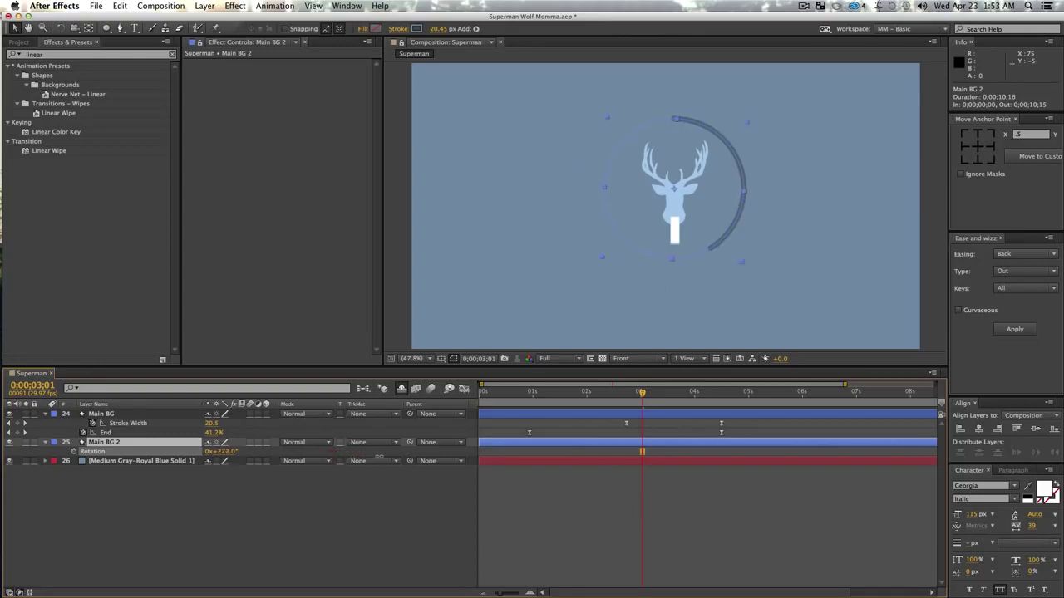
left_click(325, 545)
- Duplicate Main BG 2 and rotate the copy to about 78°
left_click(106, 443)
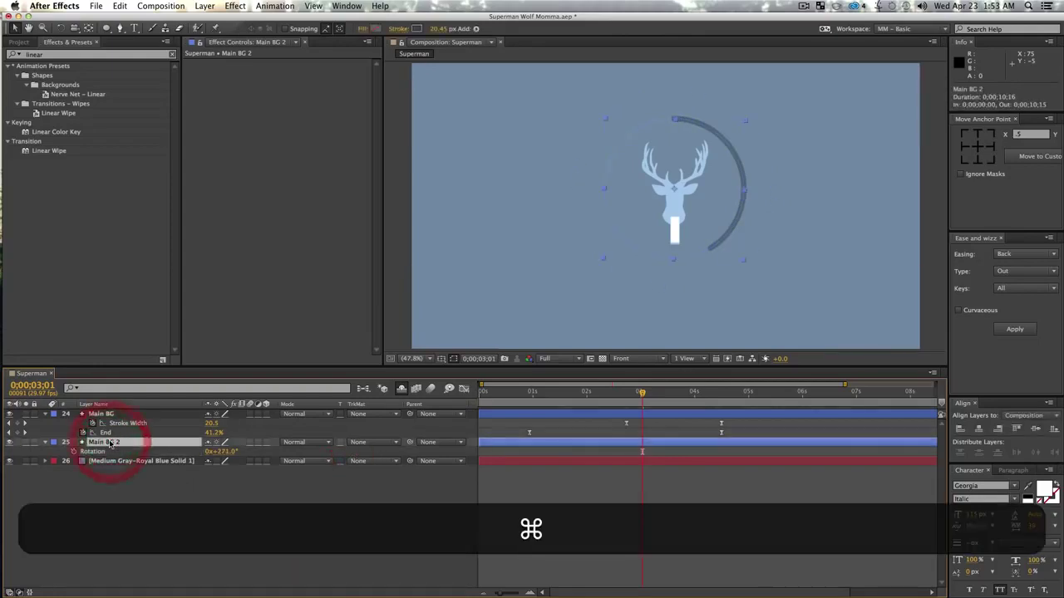
key("cmd+d")
key("r")
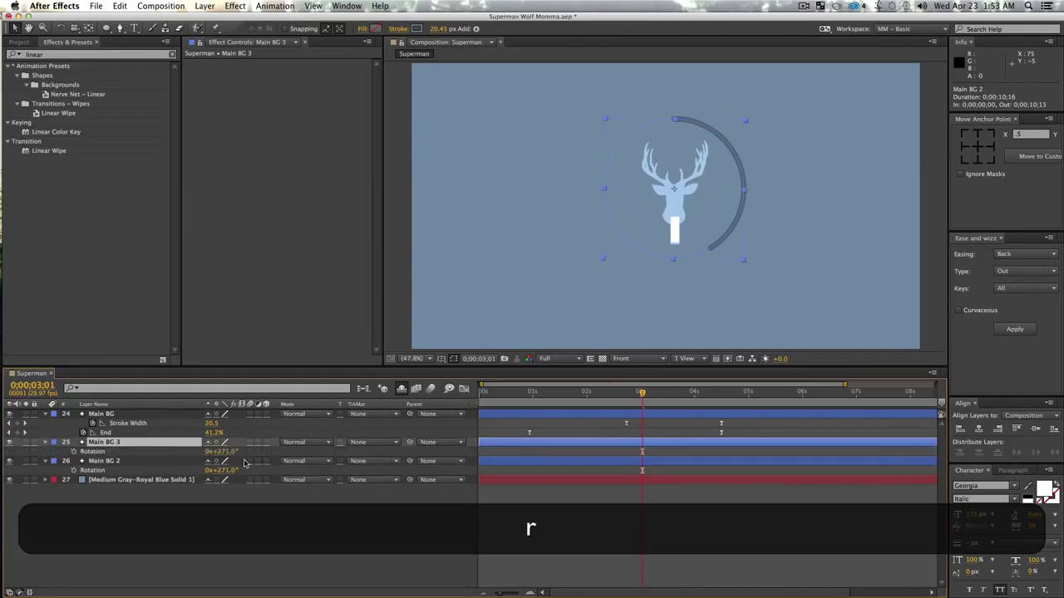
left_click_drag(228, 454, 202, 454)
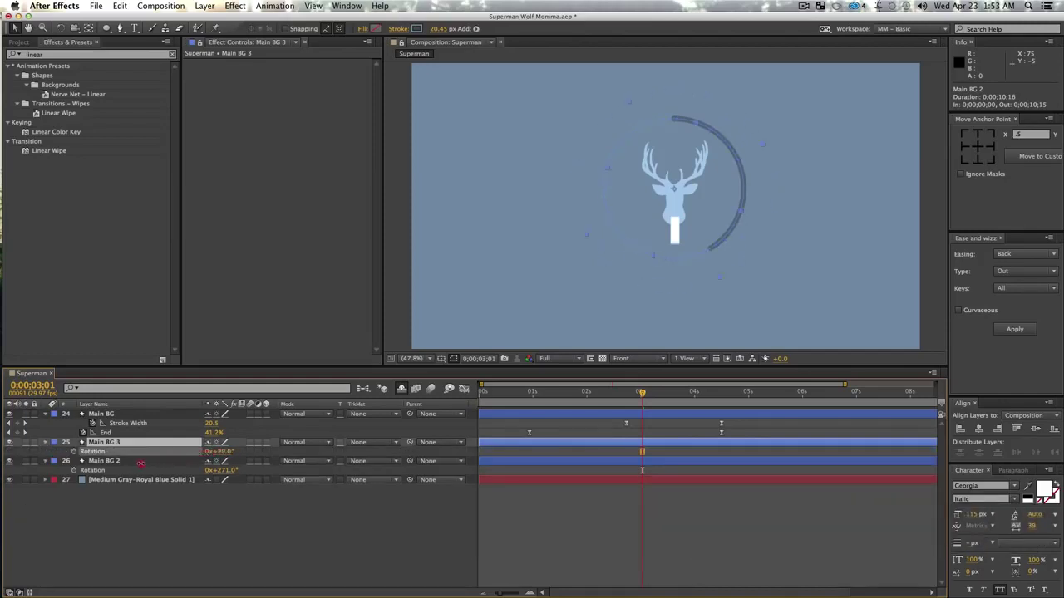
key("Return")
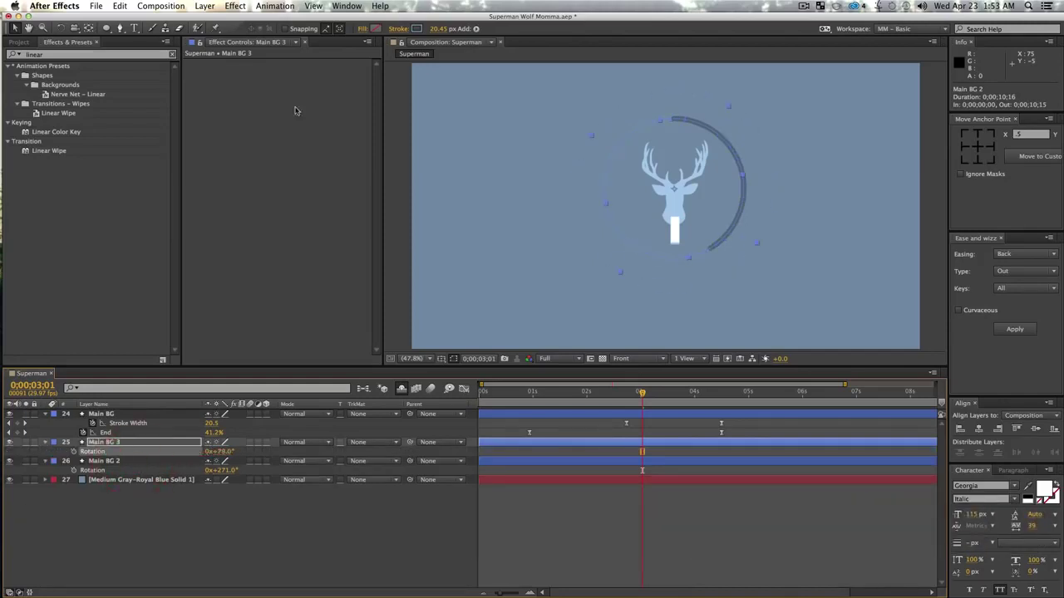
- Darken the stroke colour of Main BG 3 to the very dark blue 202A31
left_click(418, 28)
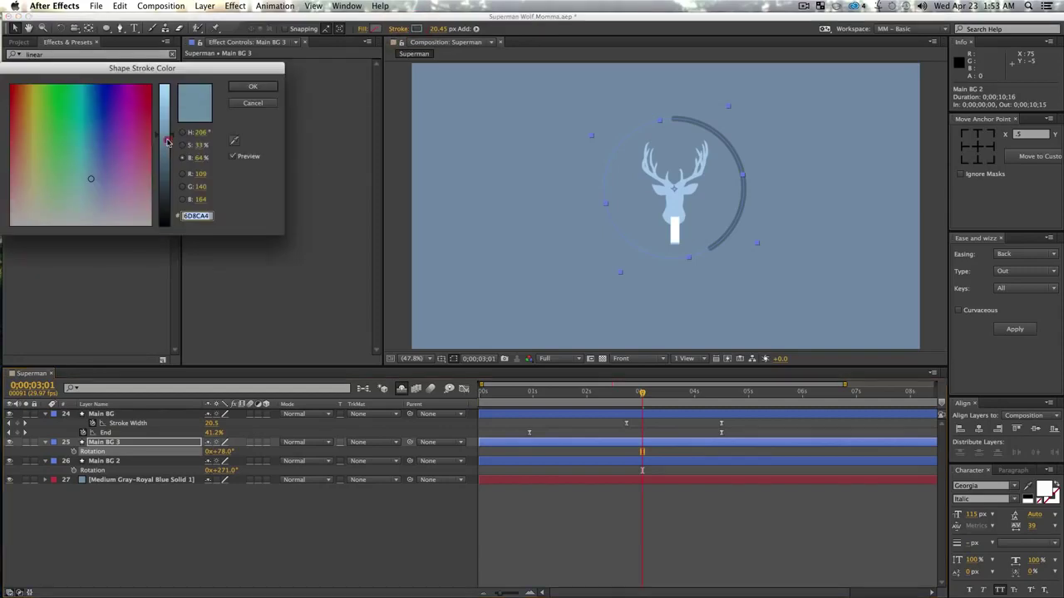
left_click_drag(165, 145, 164, 200)
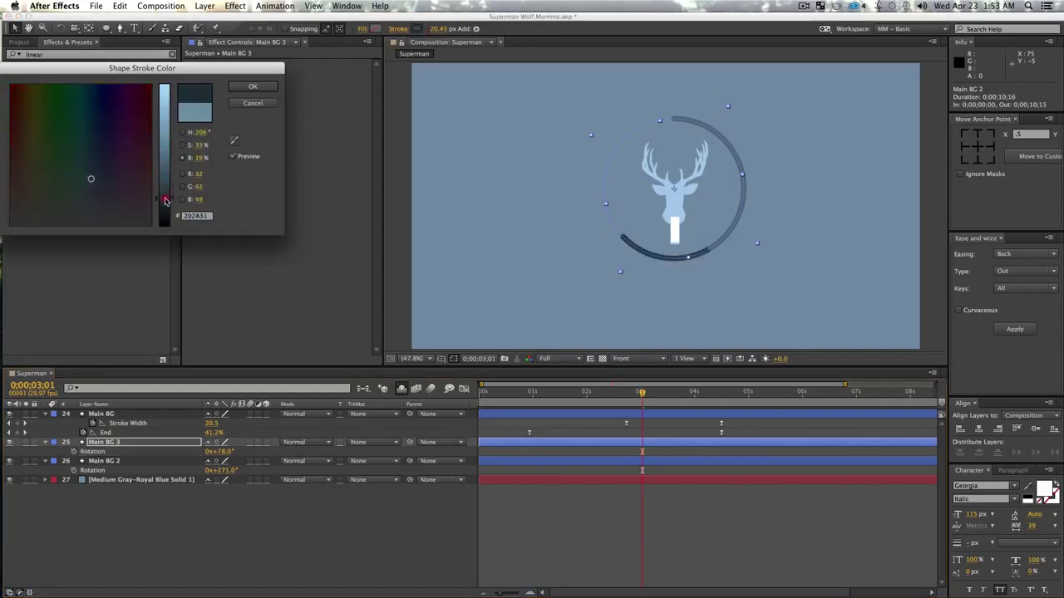
left_click(249, 88)
left_click(321, 523)
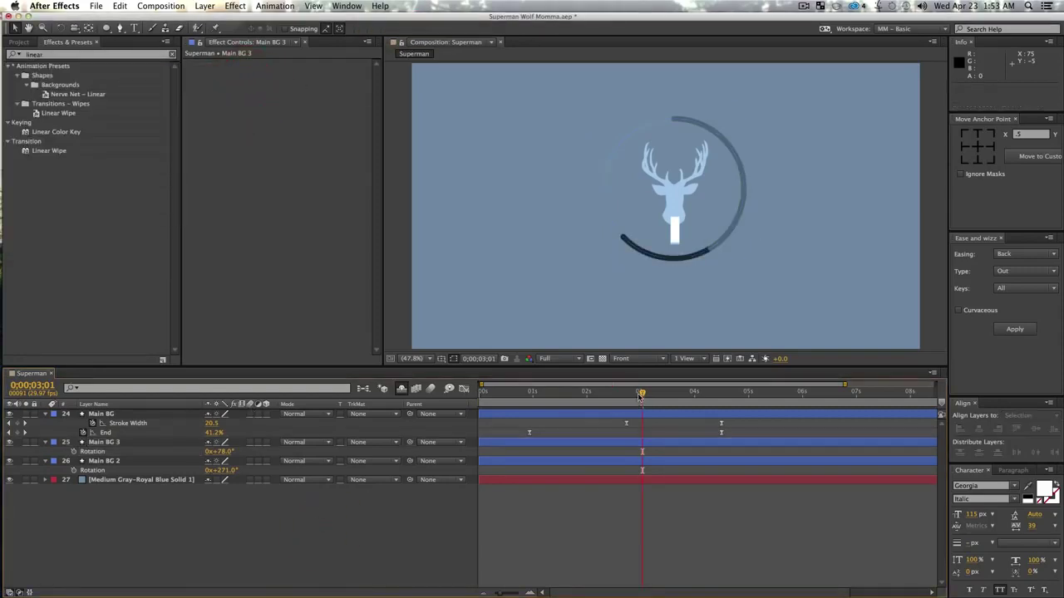
- Preview the three-ring animation from 0;00;02;10
left_click_drag(640, 397, 605, 392)
key("space")
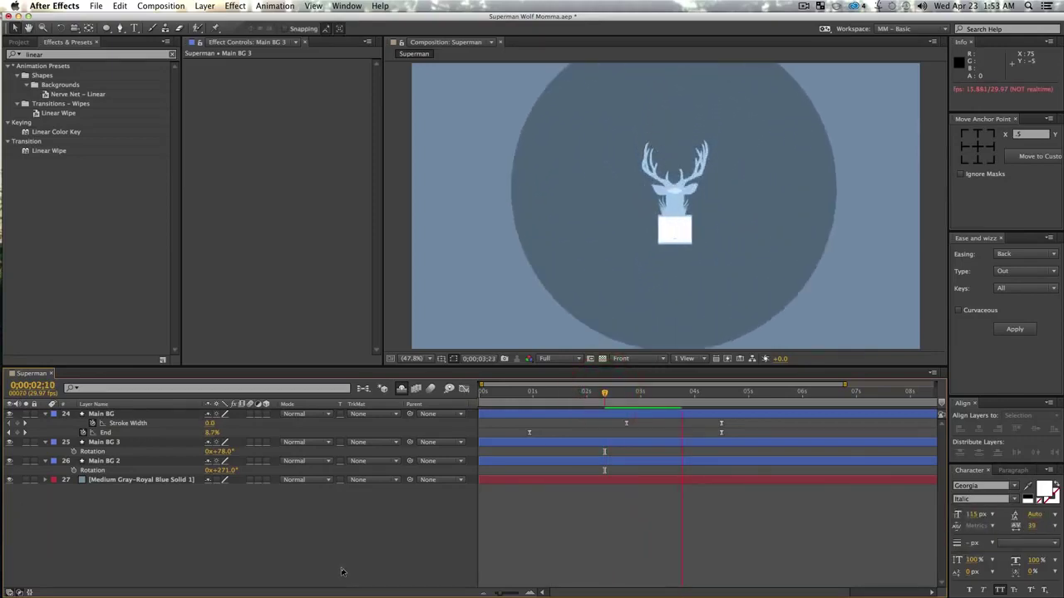
key("space")
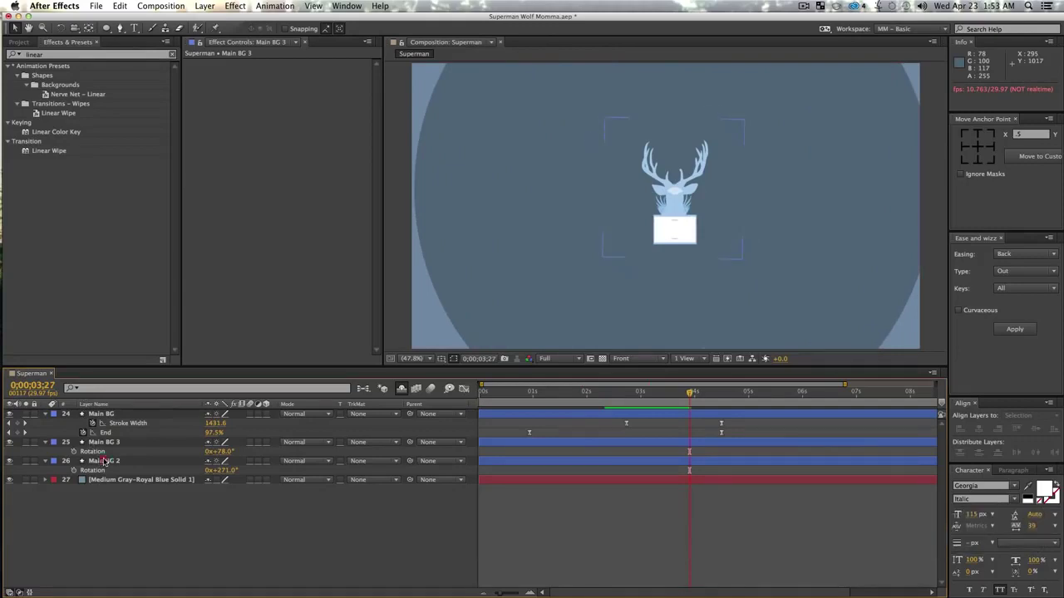
- Reveal the keyframes of all three ring layers and delay Main BG's by about 12 frames and Main BG 2's by about 6
left_click(105, 461)
left_click(102, 414, "shift")
key("shift+u")
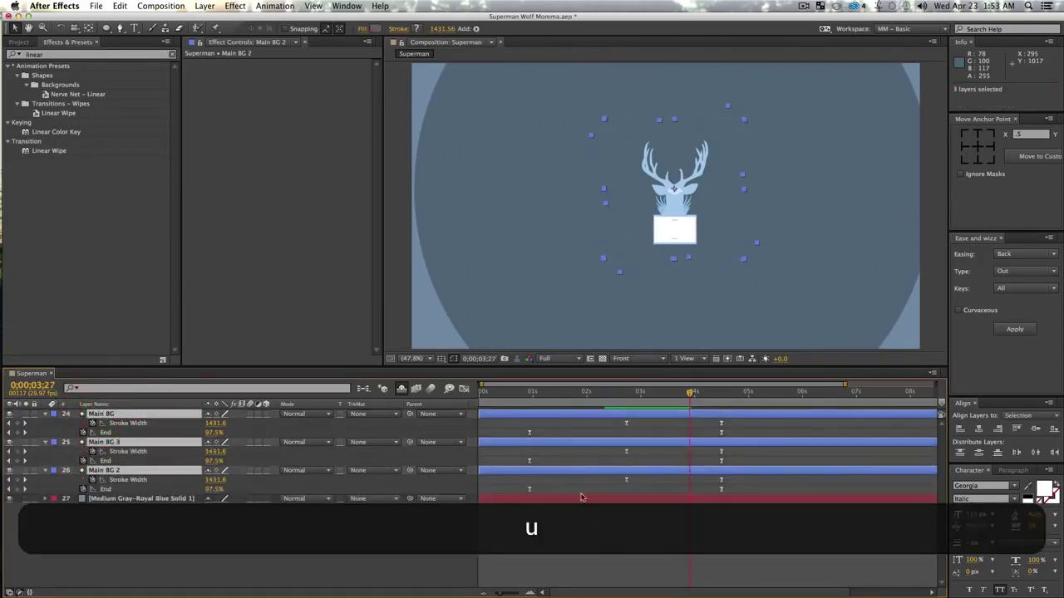
left_click(334, 543)
mouse_move(523, 415)
left_mouse_down()
mouse_move(577, 427)
mouse_move(736, 427)
mouse_move(487, 421)
mouse_move(559, 434)
mouse_move(551, 433)
left_mouse_up()
key("super+z")
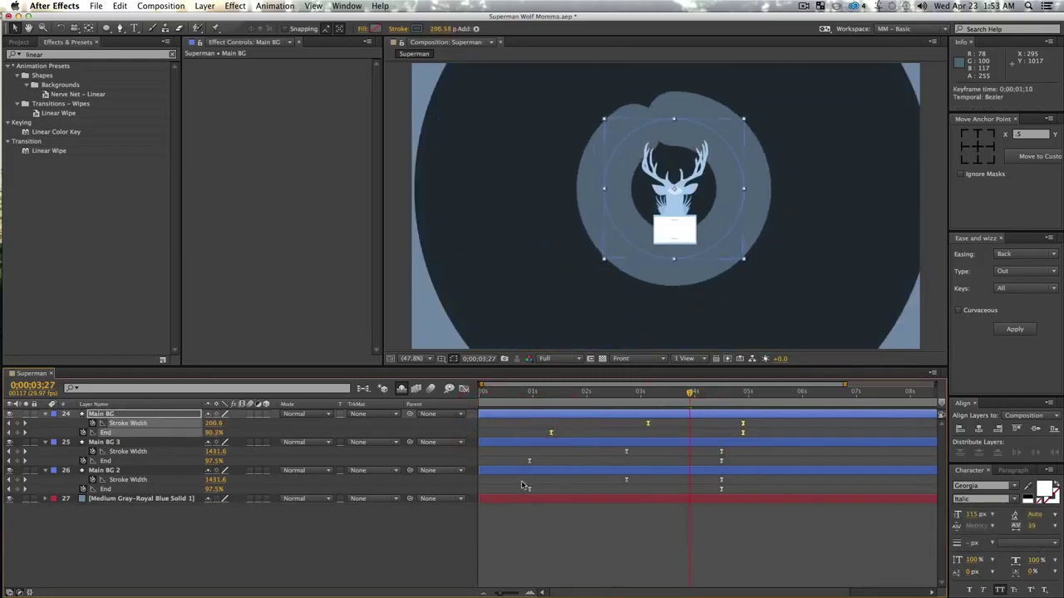
left_click_drag(522, 482, 731, 482)
left_click(399, 546)
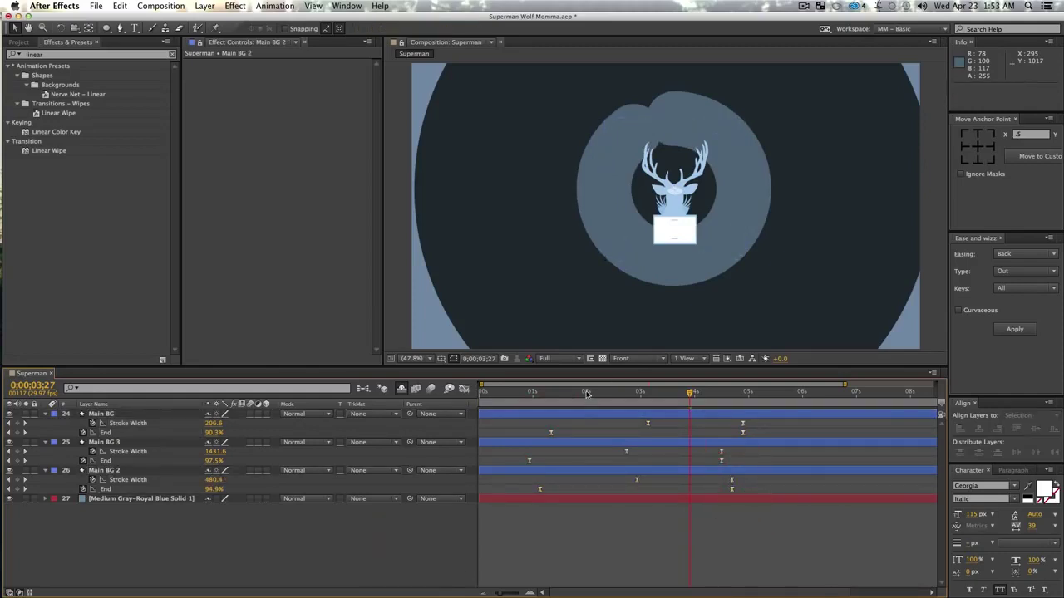
- Preview the staggered rings from 0;00;00;26 and examine the striped deer close up at 0;00;02;13
key("space")
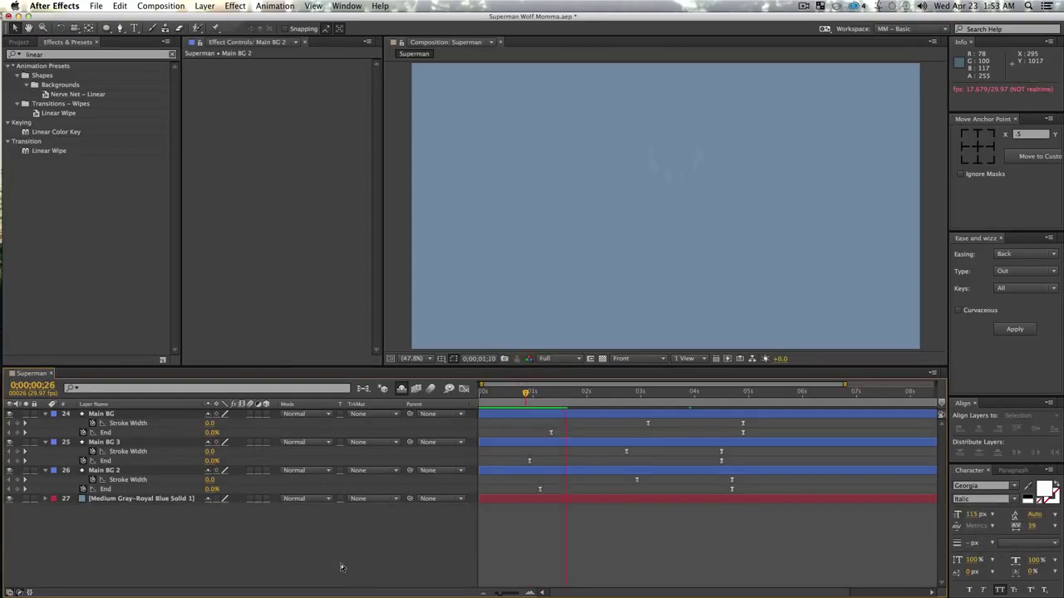
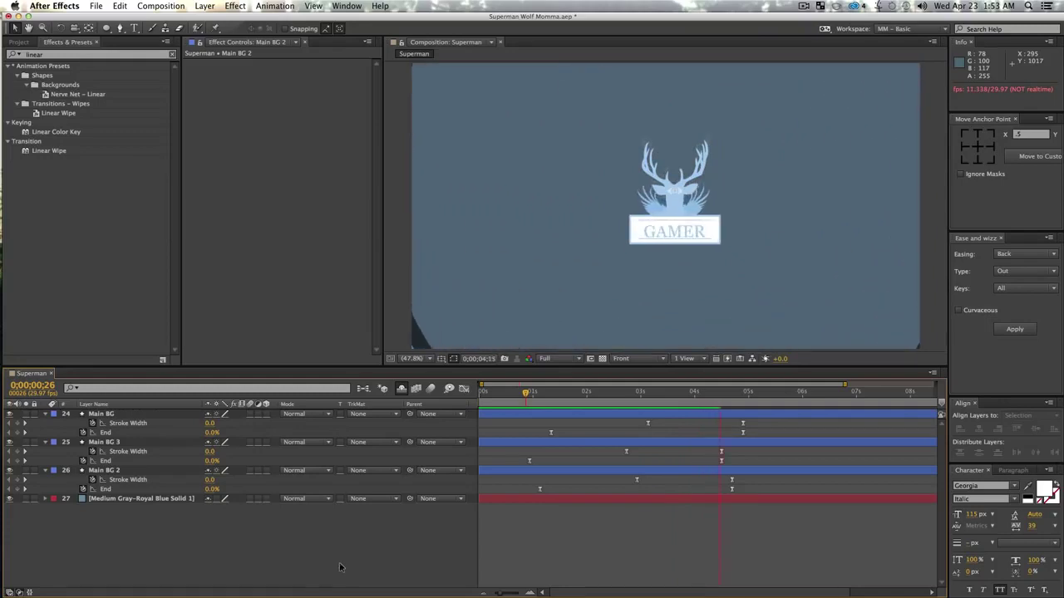
key("space")
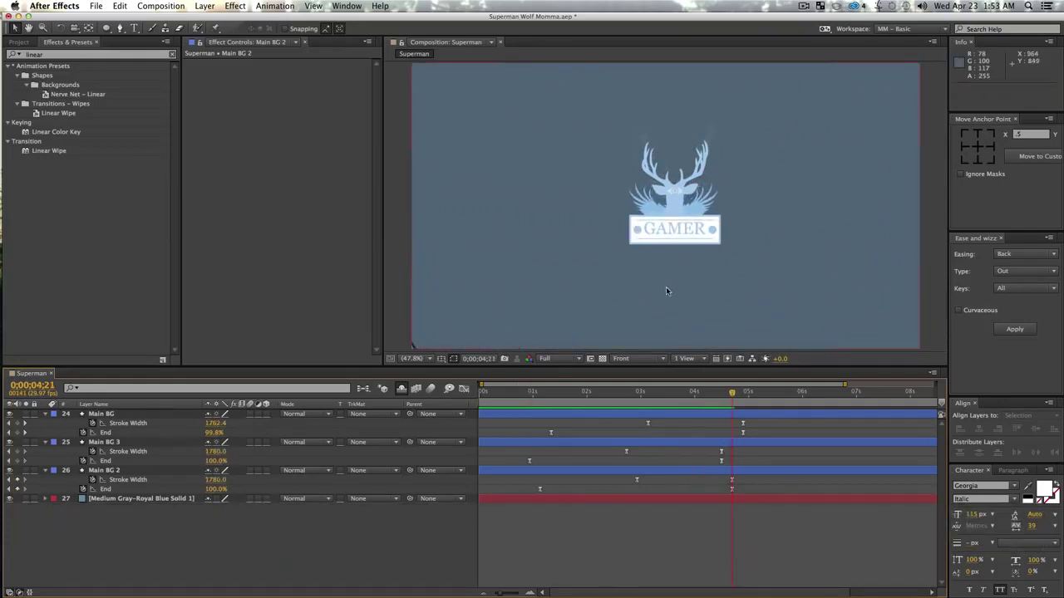
left_click_drag(731, 396, 610, 420)
key("z")
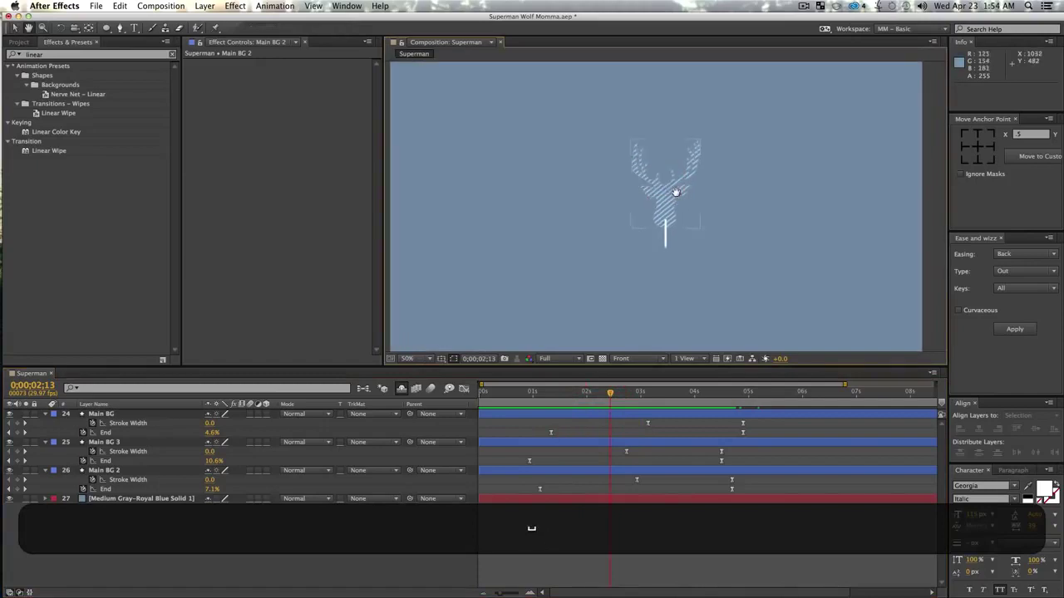
left_click(646, 192)
left_click(646, 192)
key("space")
left_click_drag(724, 204, 700, 176)
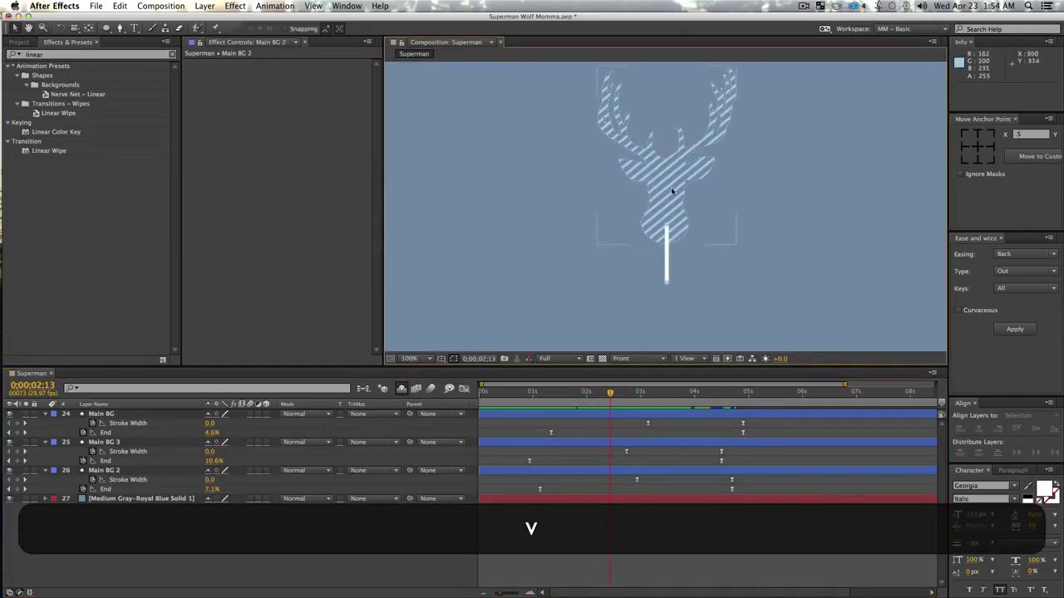
- Go to 0;00;03;14, view the rings around the deer at 50% magnification, and save the project
left_click_drag(611, 391, 690, 429)
key("z")
left_click(705, 157, "alt")
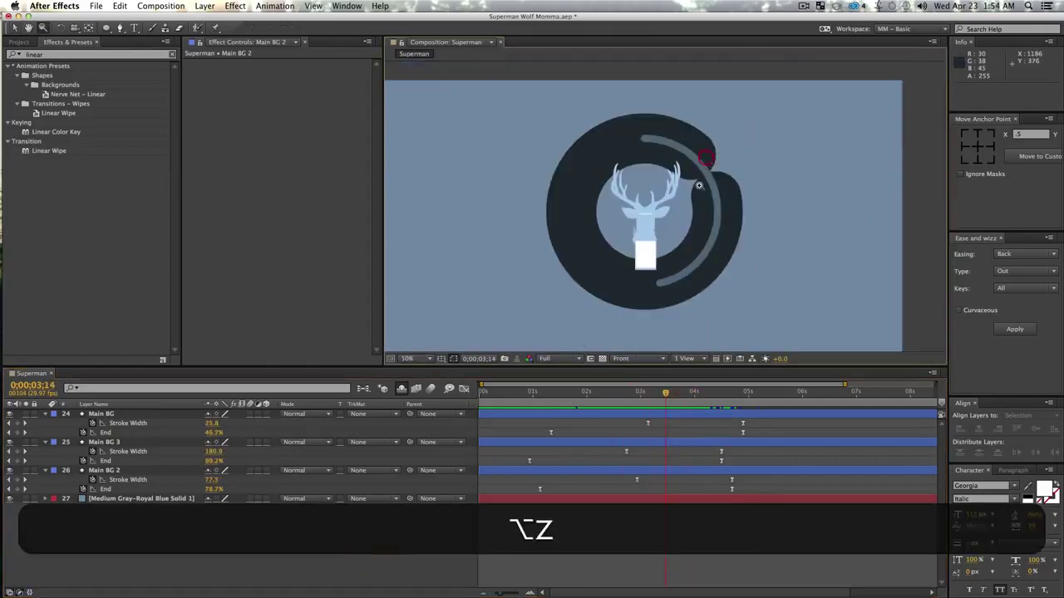
key("space")
mouse_move(706, 170)
left_mouse_down()
mouse_move(695, 184)
mouse_move(702, 150)
left_mouse_up()
key("v")
left_click(290, 534)
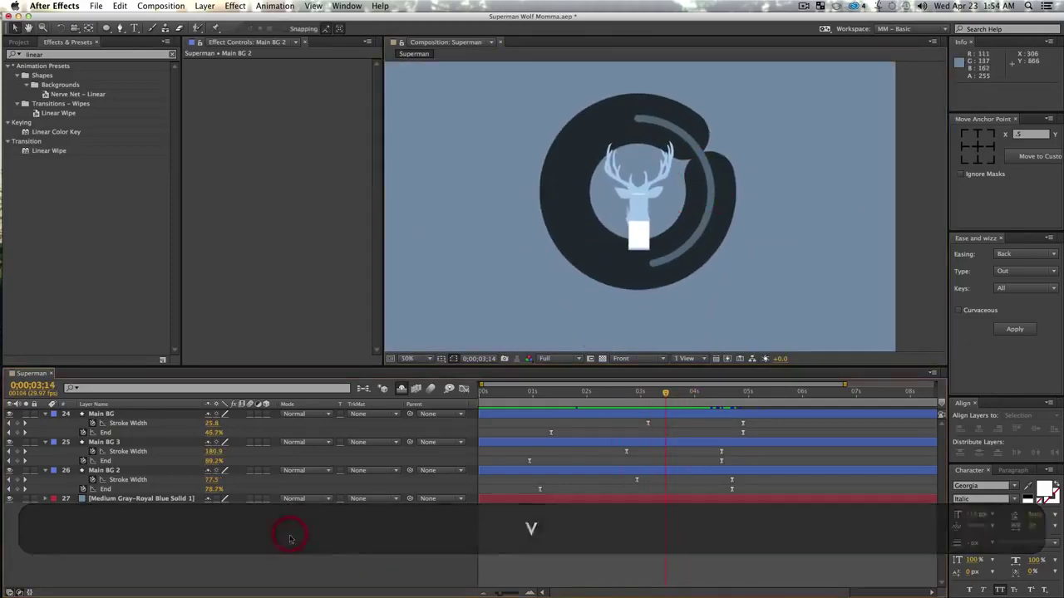
key("super+s")
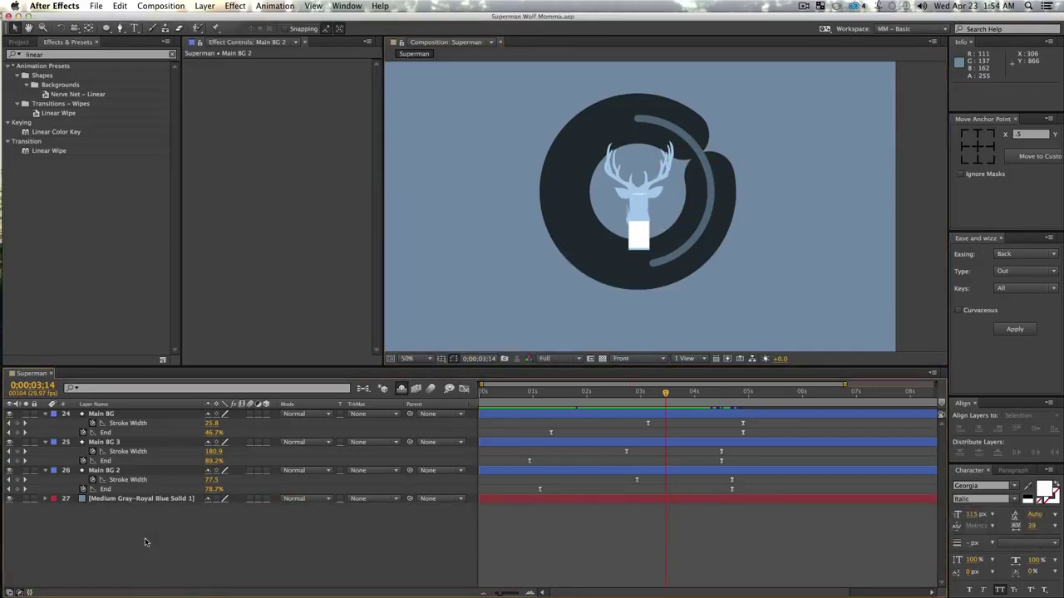
- Create a new 1920 × 1080 px solid in the current blue and rename its layer Lines
key("super+y")
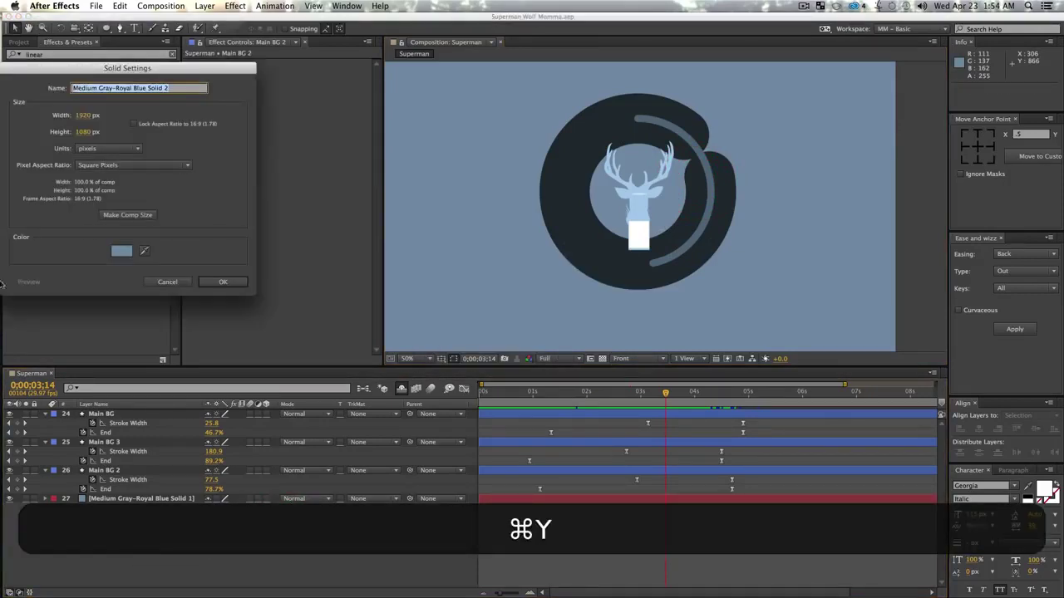
left_click(224, 282)
left_click(121, 414)
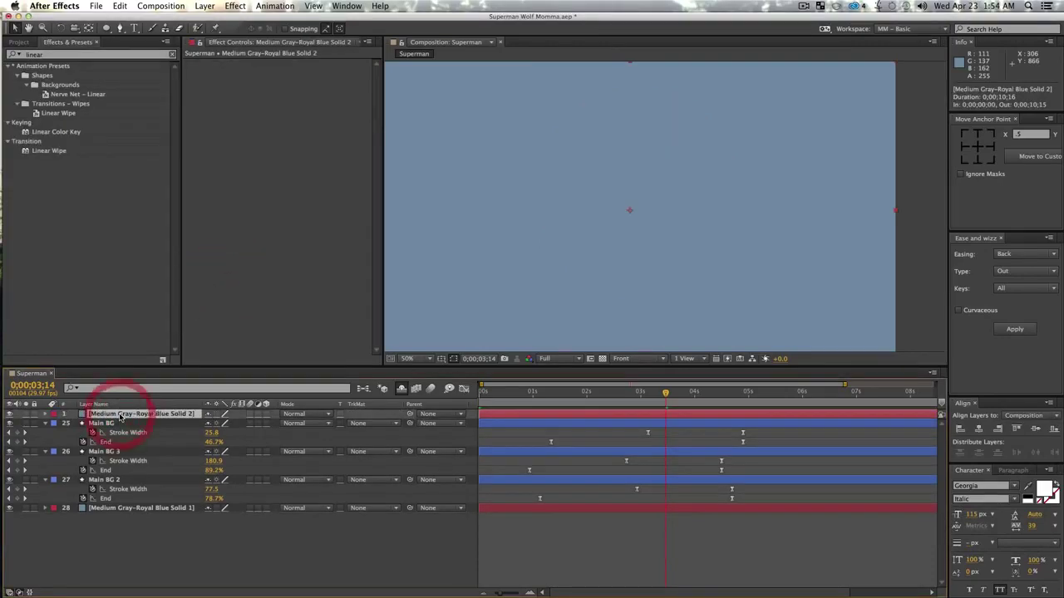
key("Return")
type("Lines")
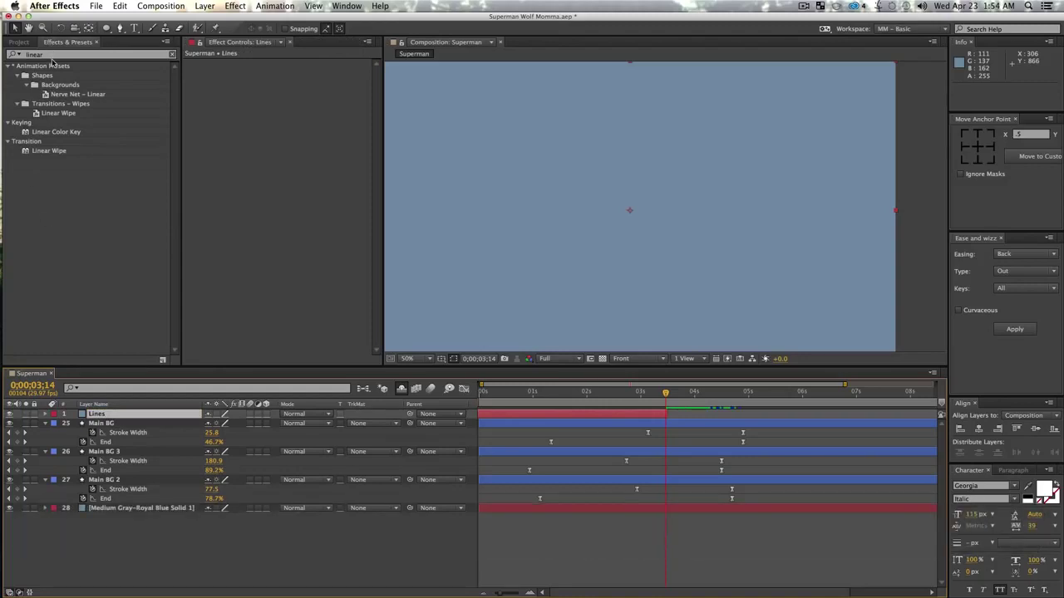
- Find the Venetian Blinds effect and apply it to the Lines layer
left_click_drag(47, 55, 1, 55)
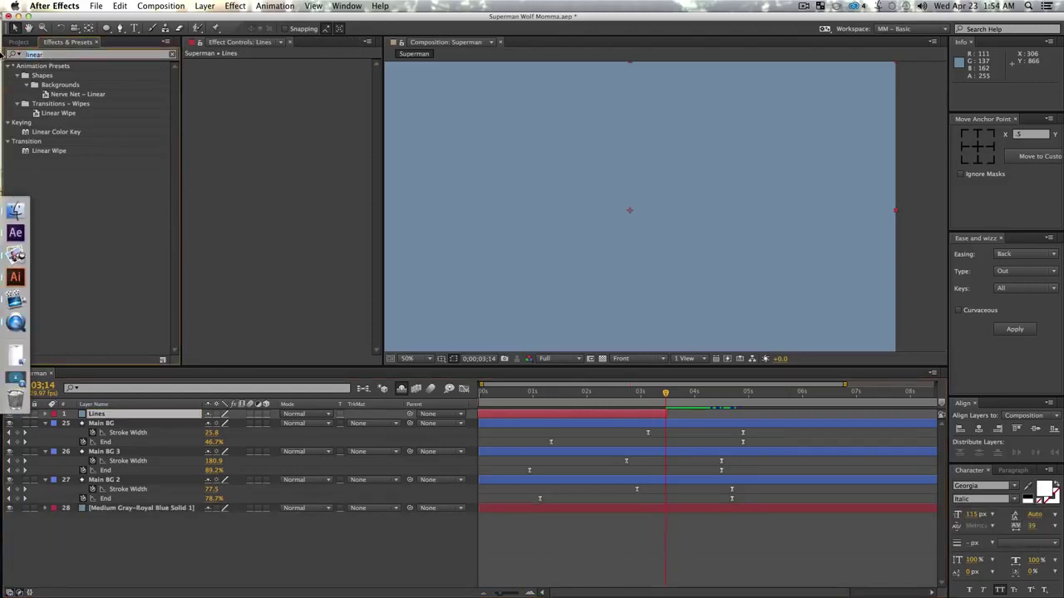
type("ven")
key("Return")
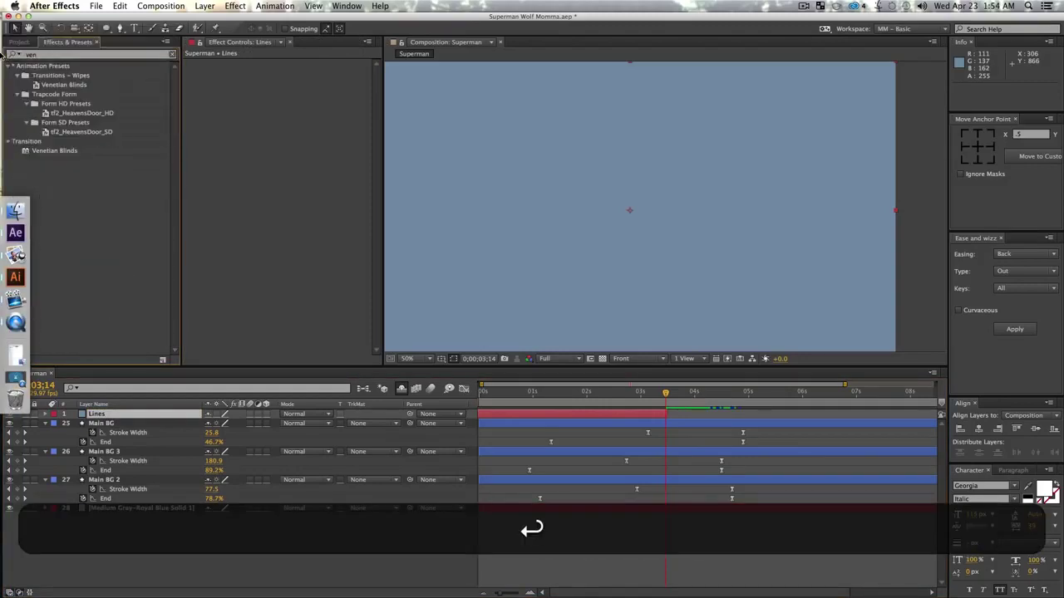
left_click(52, 151)
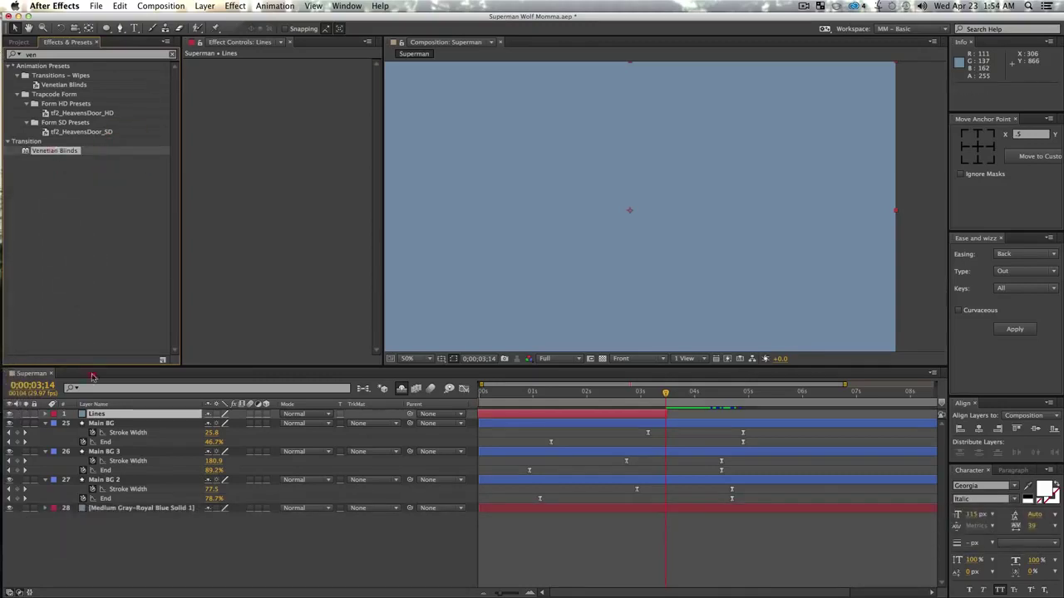
left_click_drag(91, 376, 99, 414)
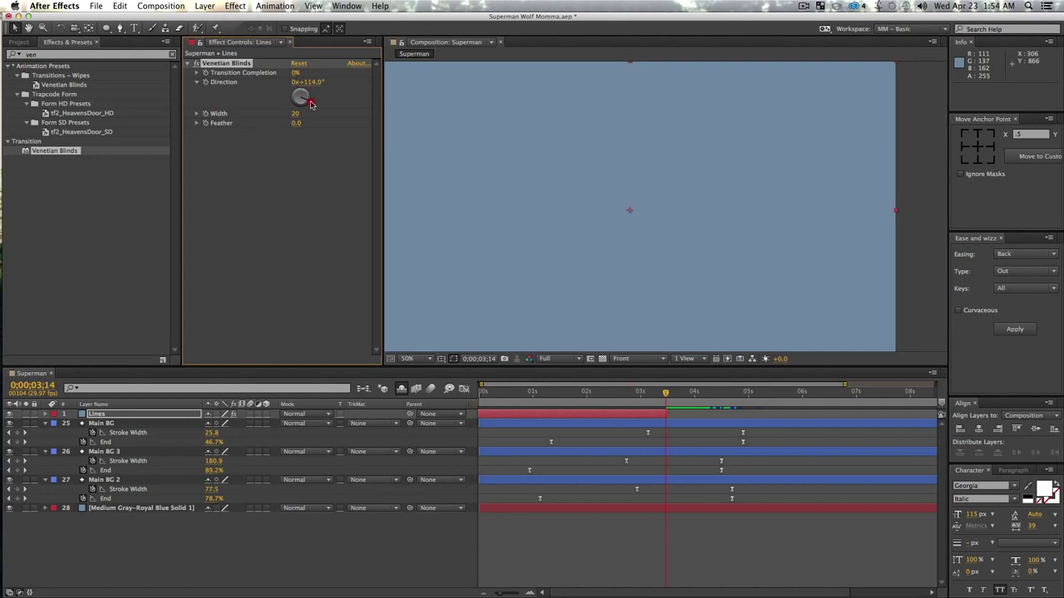
- Set the Venetian Blinds direction to 117° and transition completion to 42%, then check the stripes with the Lines layer soloed
left_click_drag(311, 105, 308, 107)
left_click_drag(304, 75, 396, 90)
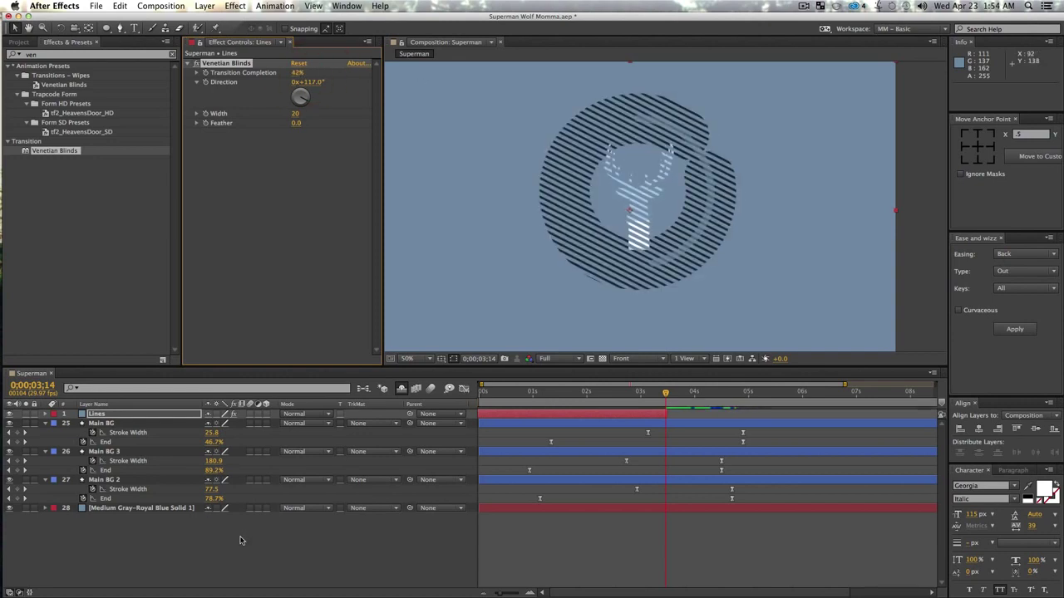
left_click(97, 416)
left_click(26, 414)
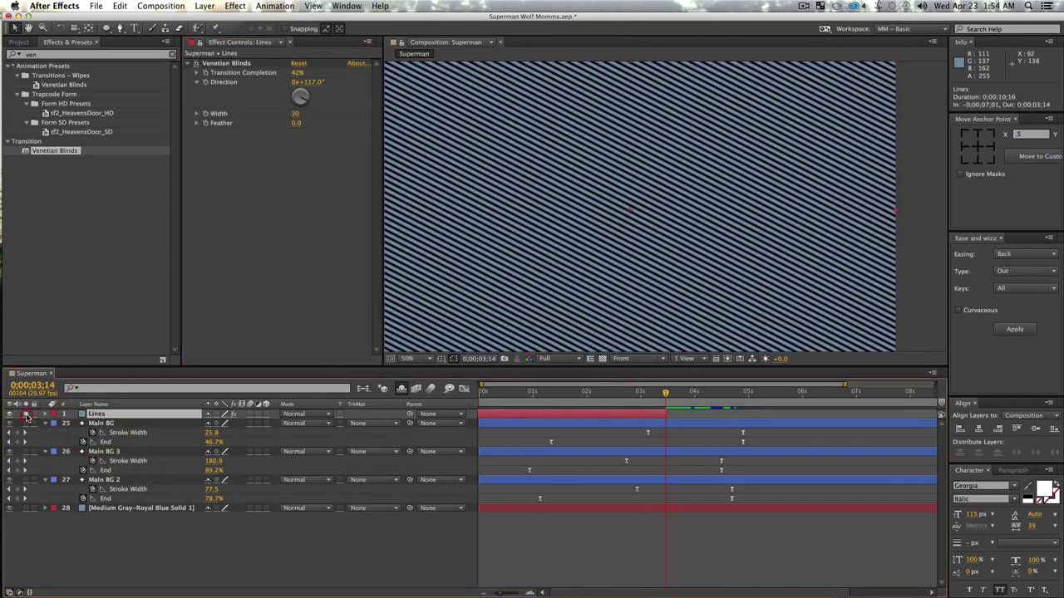
left_click(26, 414)
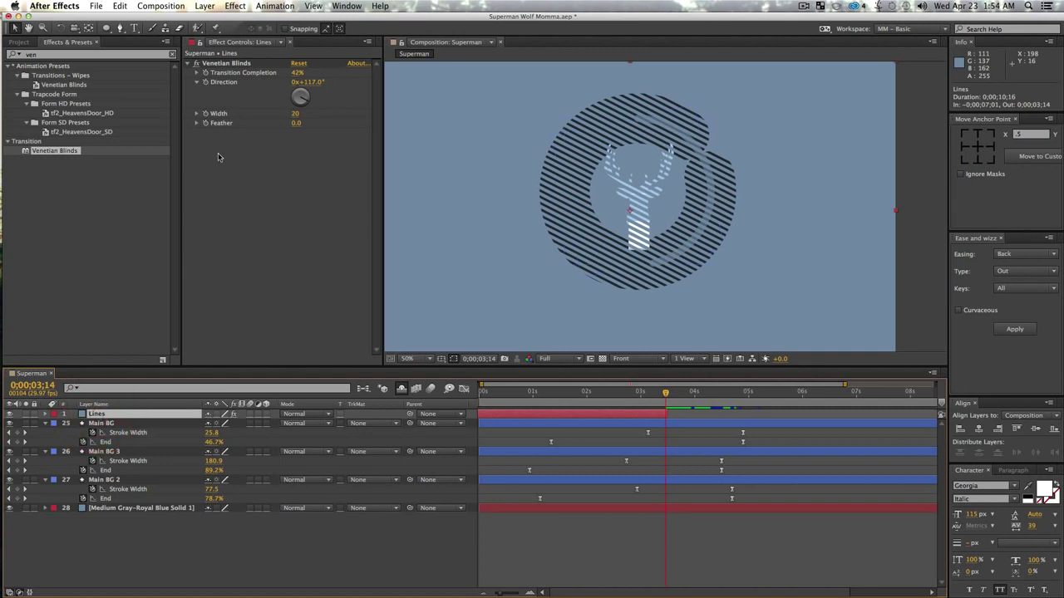
left_click(252, 227)
- Change the Lines solid's colour to white (FFFFFF)
left_click(101, 400)
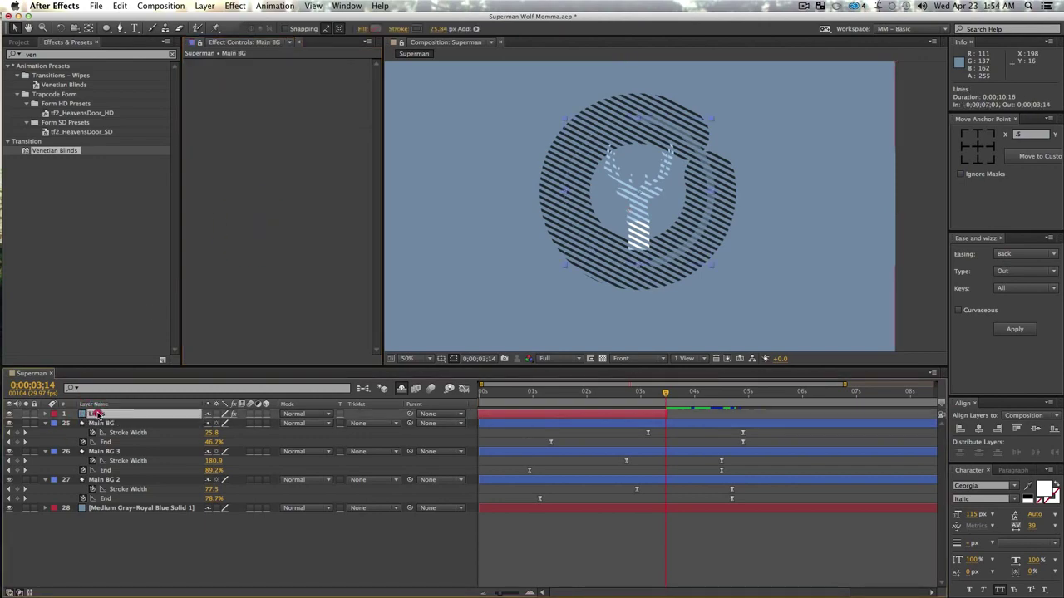
key("shift+super+y")
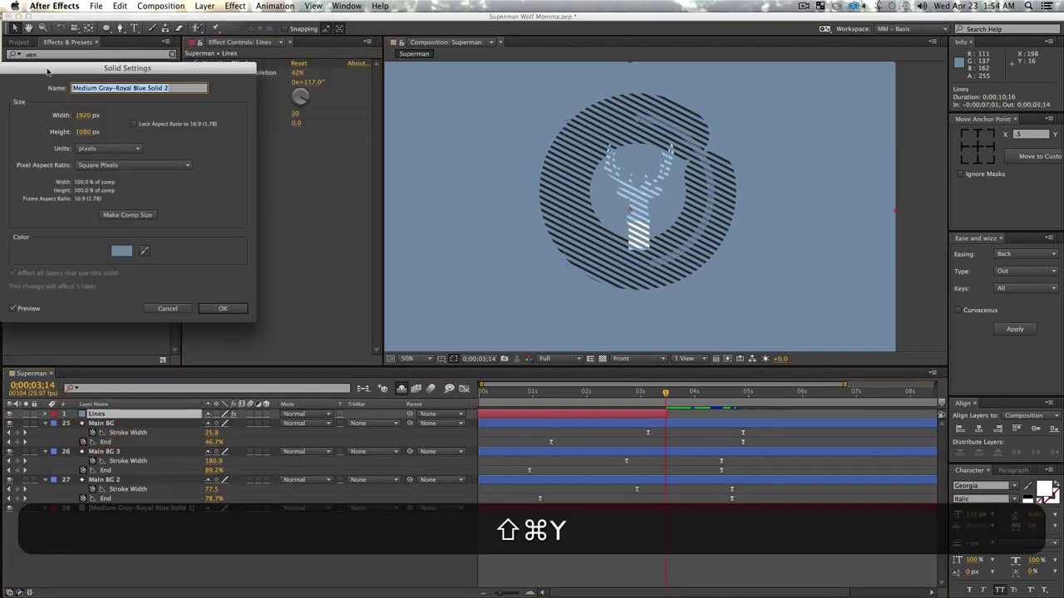
left_click(121, 250)
left_click(64, 147)
left_click(97, 148)
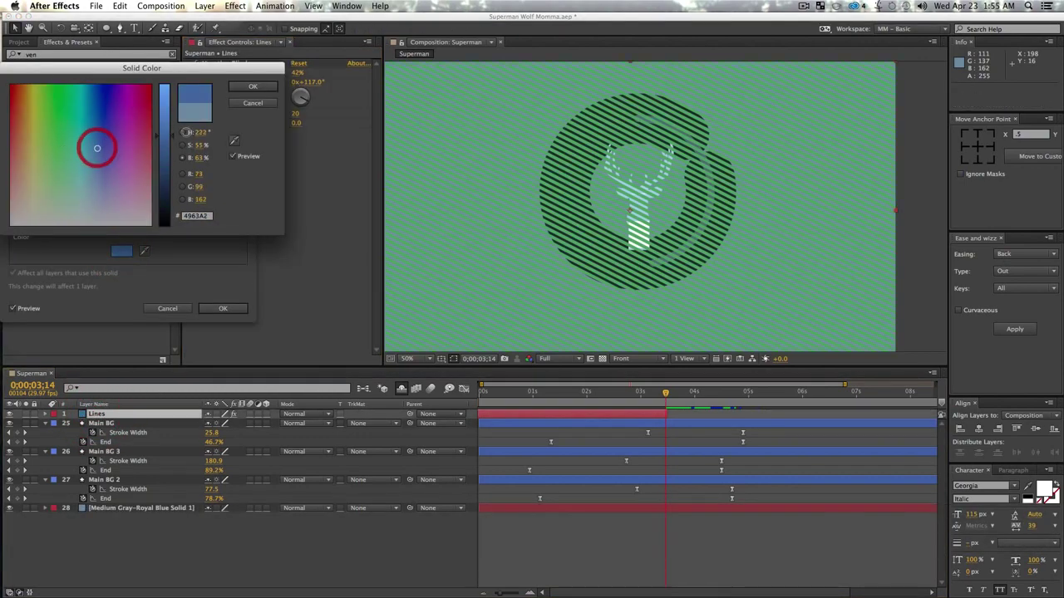
left_click(183, 133)
left_click_drag(33, 95, 6, 70)
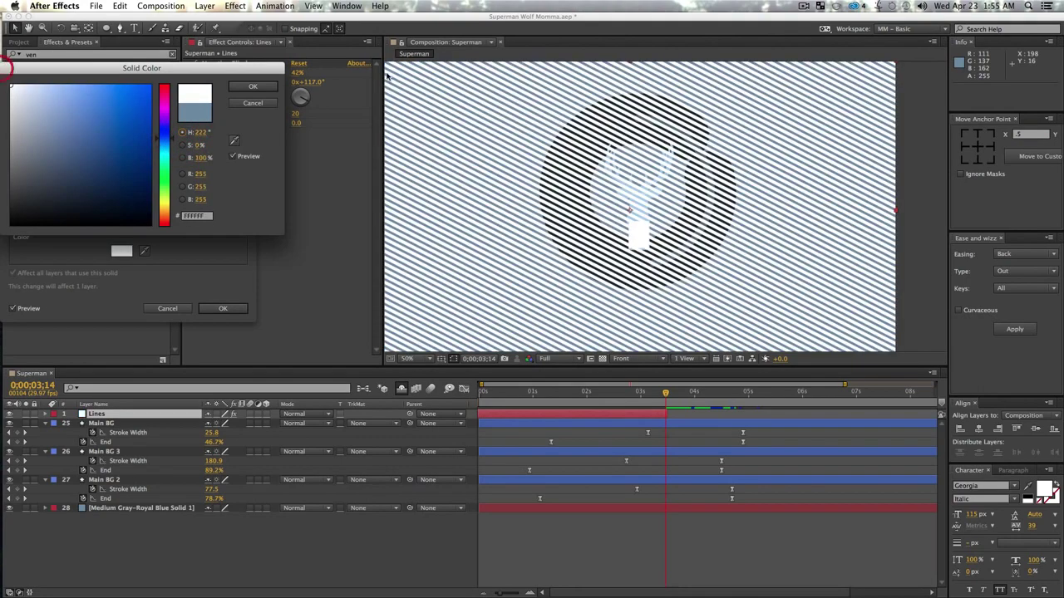
left_click(250, 87)
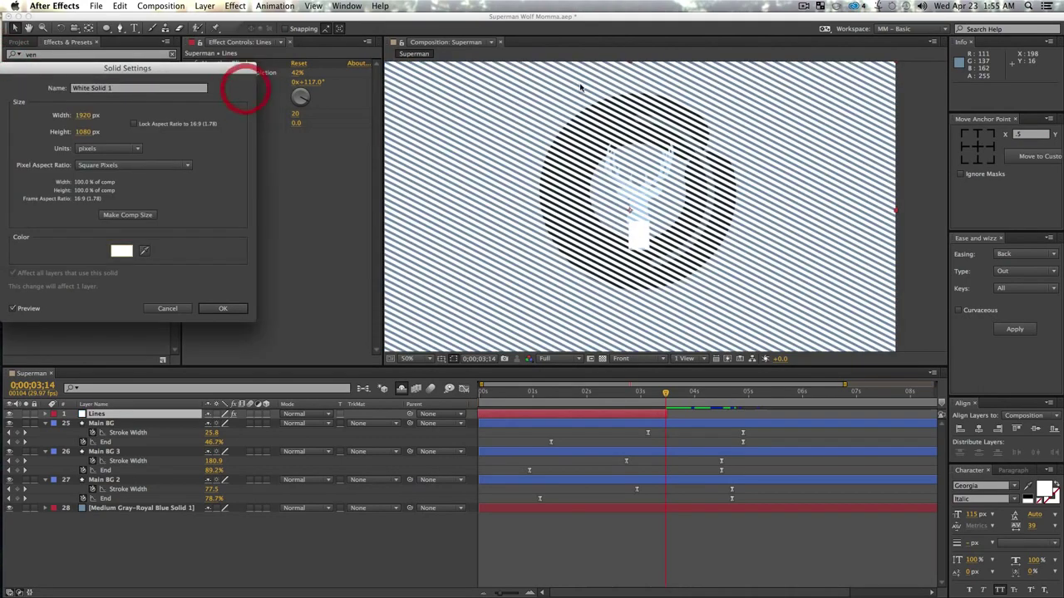
left_click(220, 308)
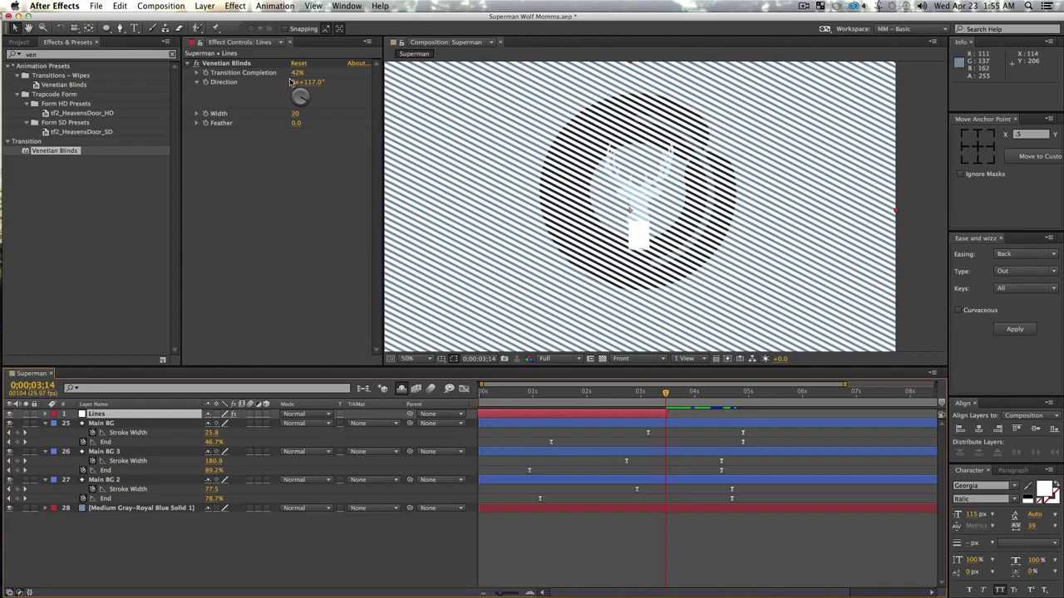
- Set the Lines layer's Venetian Blinds direction to 129°, width to 55 and transition completion to 16%
left_click_drag(301, 100, 356, 142)
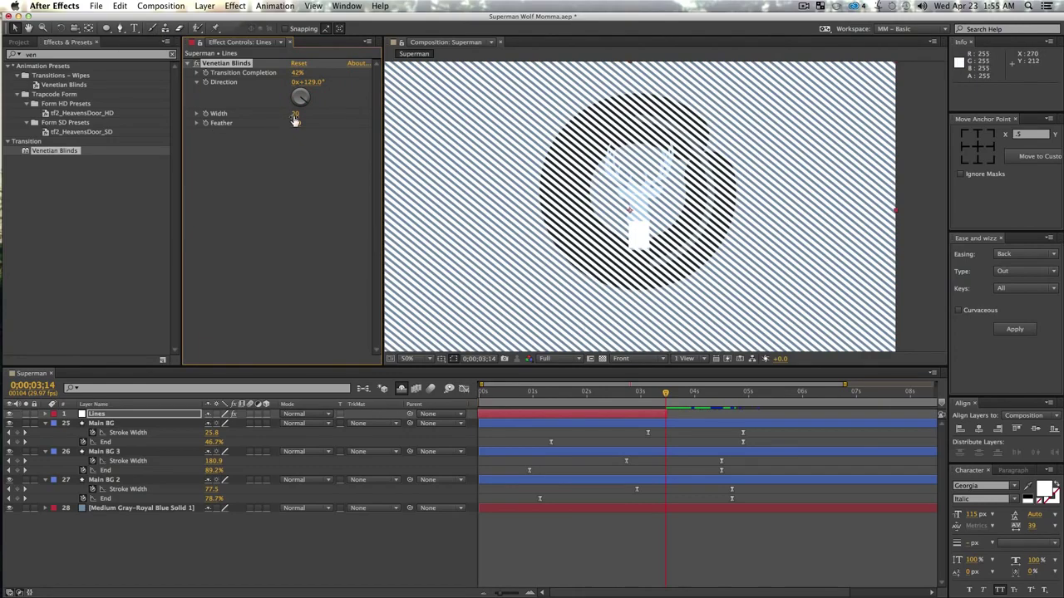
left_click_drag(295, 114, 312, 115)
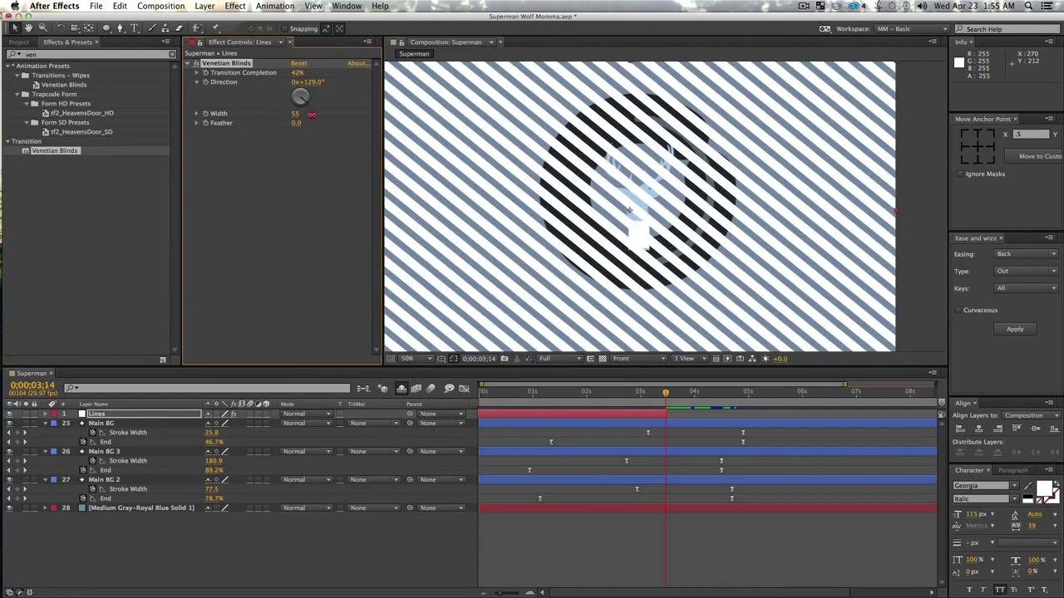
mouse_move(297, 76)
left_mouse_down()
mouse_move(278, 73)
mouse_move(288, 74)
left_mouse_up()
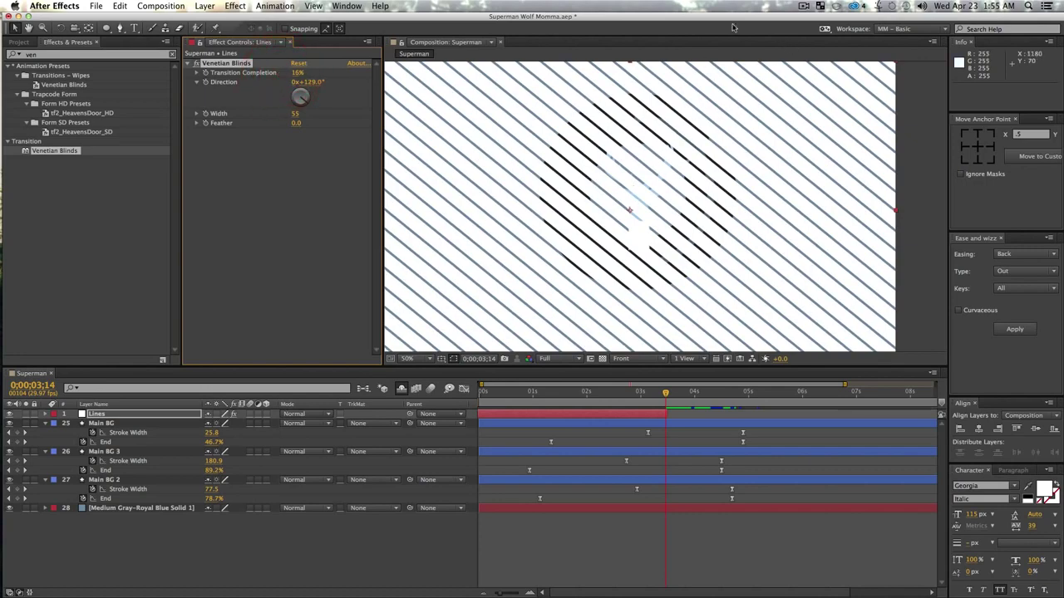
- Draw a circle about 964 px wide on a new shape layer, centre it in the composition, and set its stroke width to 273 px
left_click(134, 538)
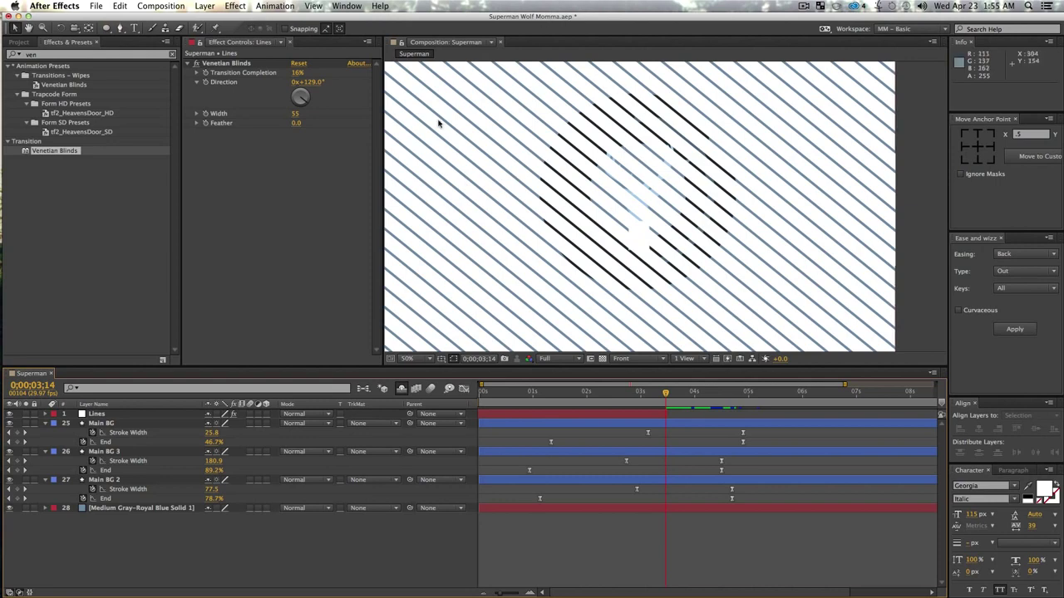
left_click(106, 28)
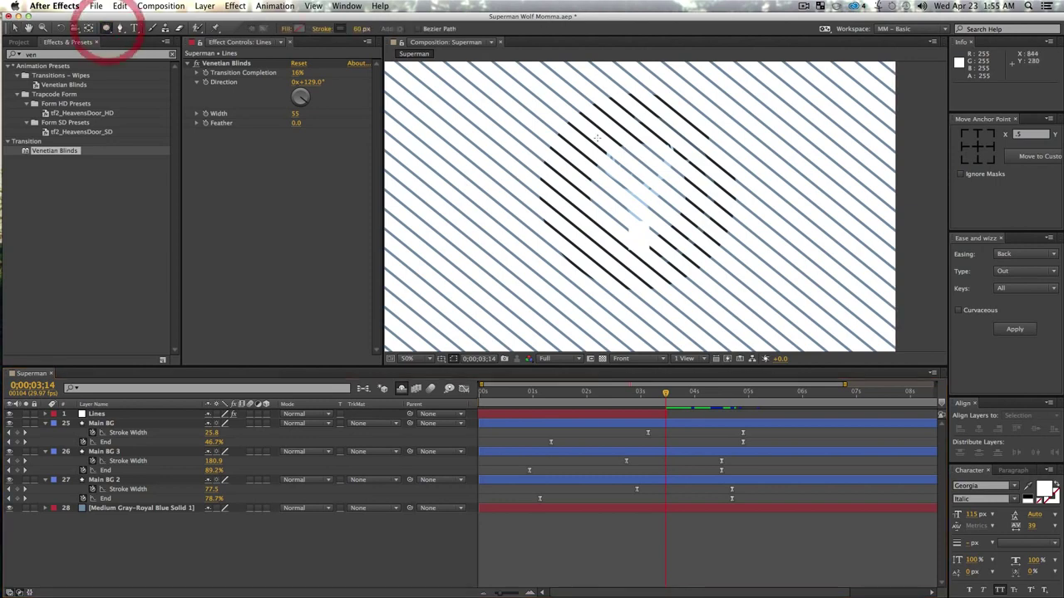
left_click_drag(501, 90, 768, 254)
key("v")
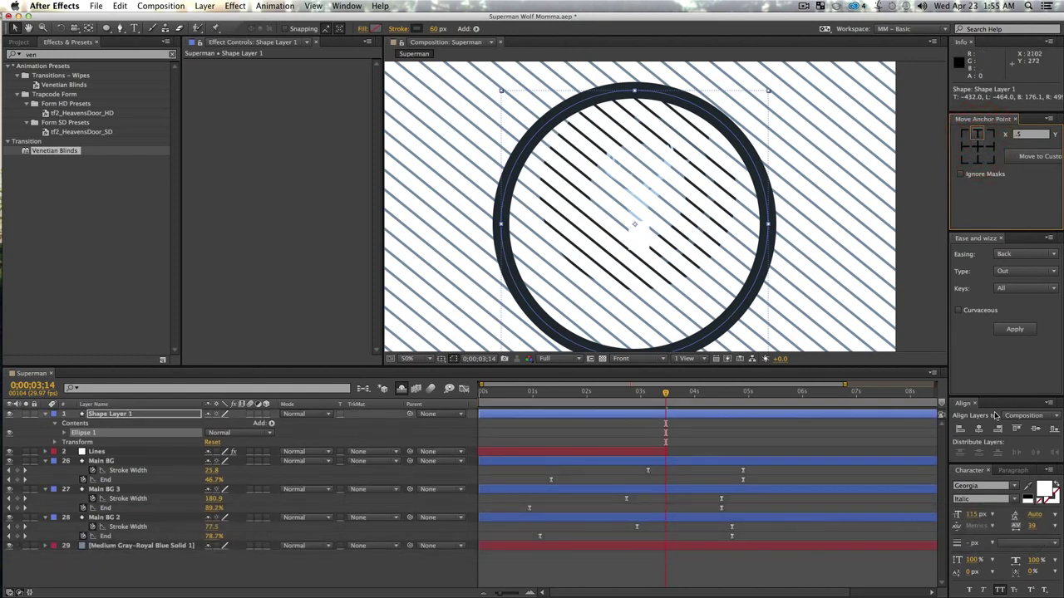
left_click(978, 429)
left_click(1036, 429)
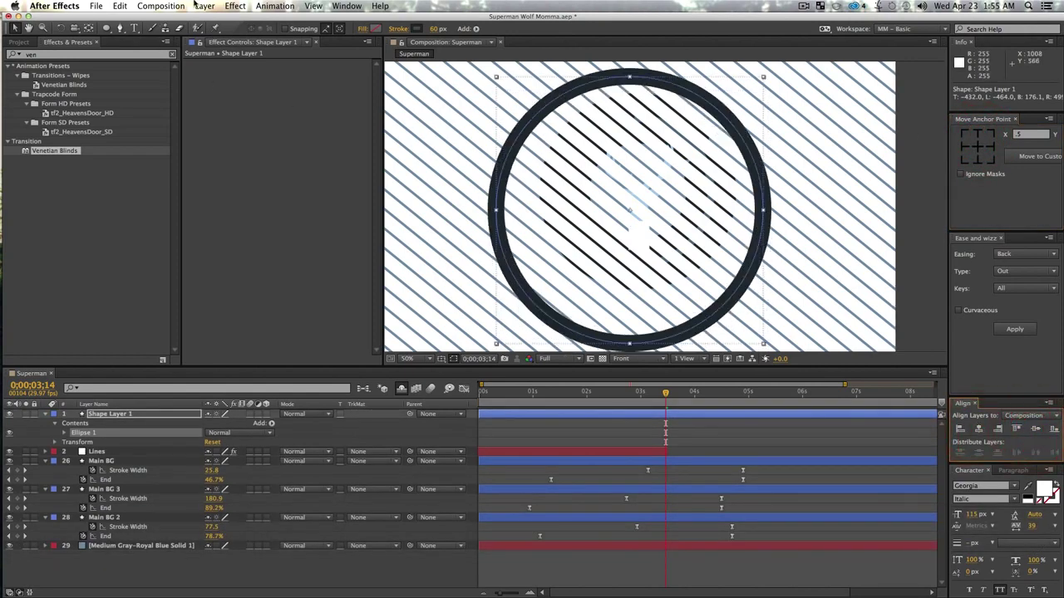
left_click_drag(436, 30, 561, 36)
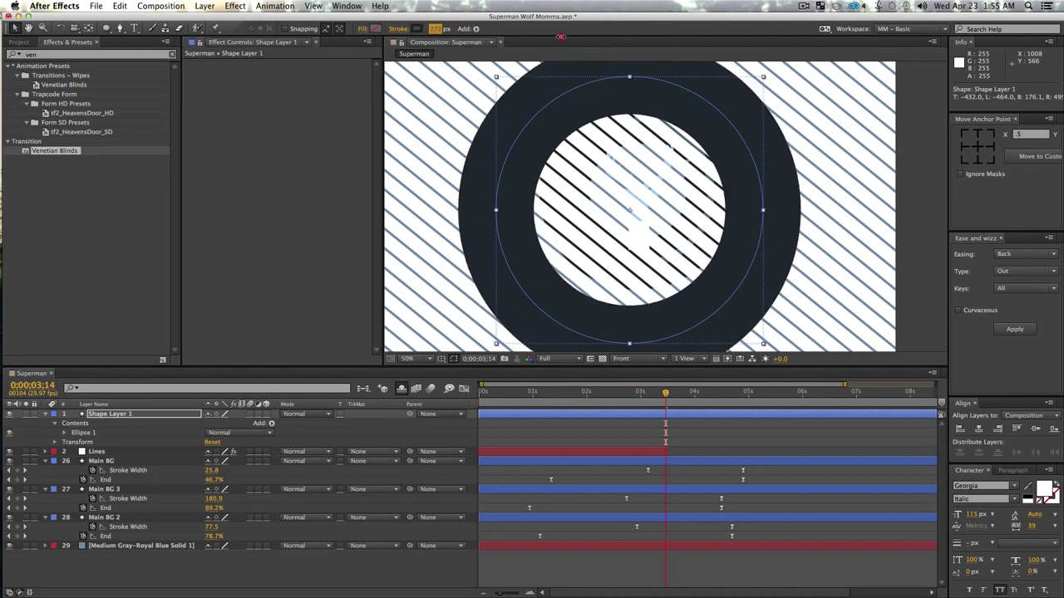
- Extend the Lines layer's out point to 0;00;12;25, past the visible end of the timeline
left_click(164, 583)
left_click(630, 451)
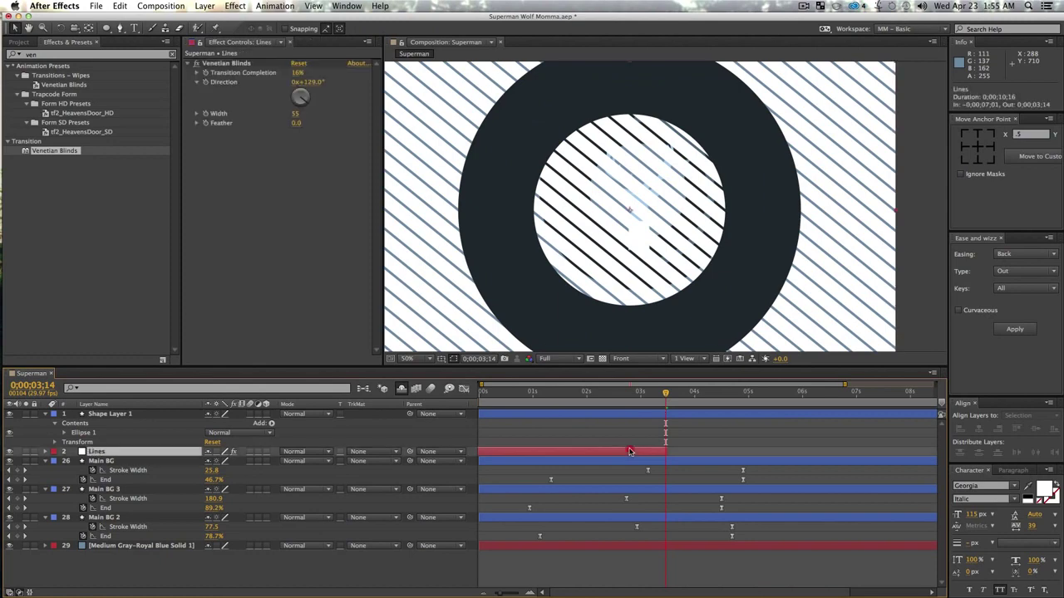
left_click_drag(665, 451, 1051, 430)
scroll(653, 497, "left", 3)
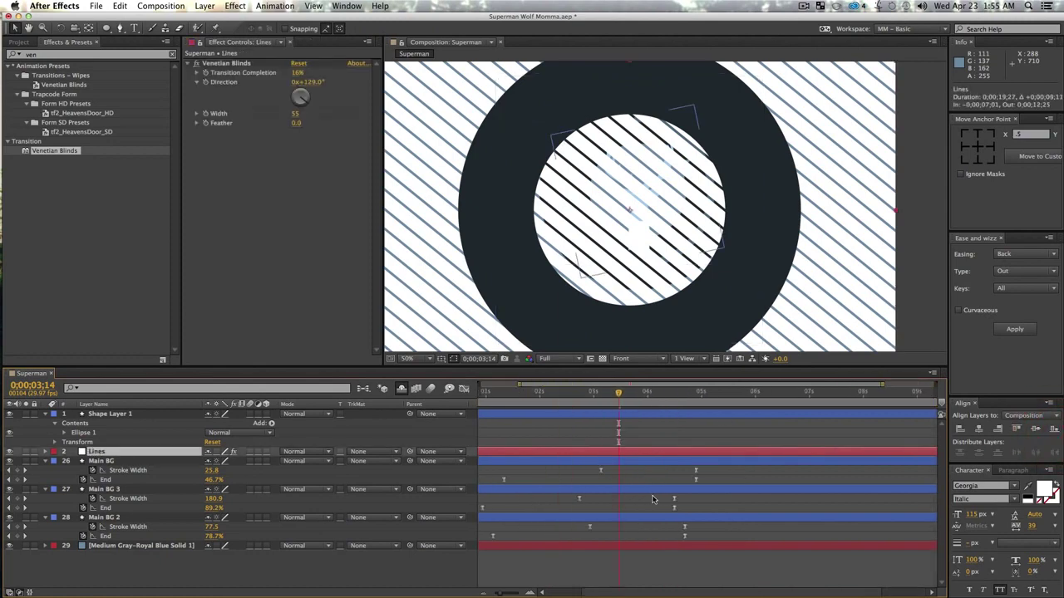
scroll(653, 499, "left", 2)
- Check the frames with the Lines layer hidden, stop at 0;00;03;13, and make Lines visible again
left_click_drag(652, 397, 632, 400)
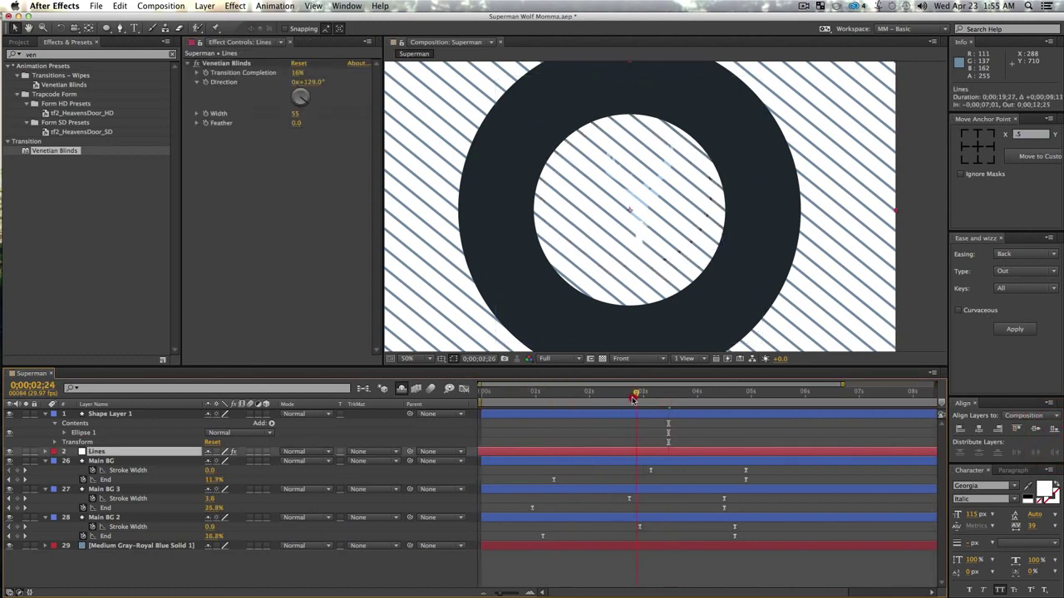
left_click(577, 401)
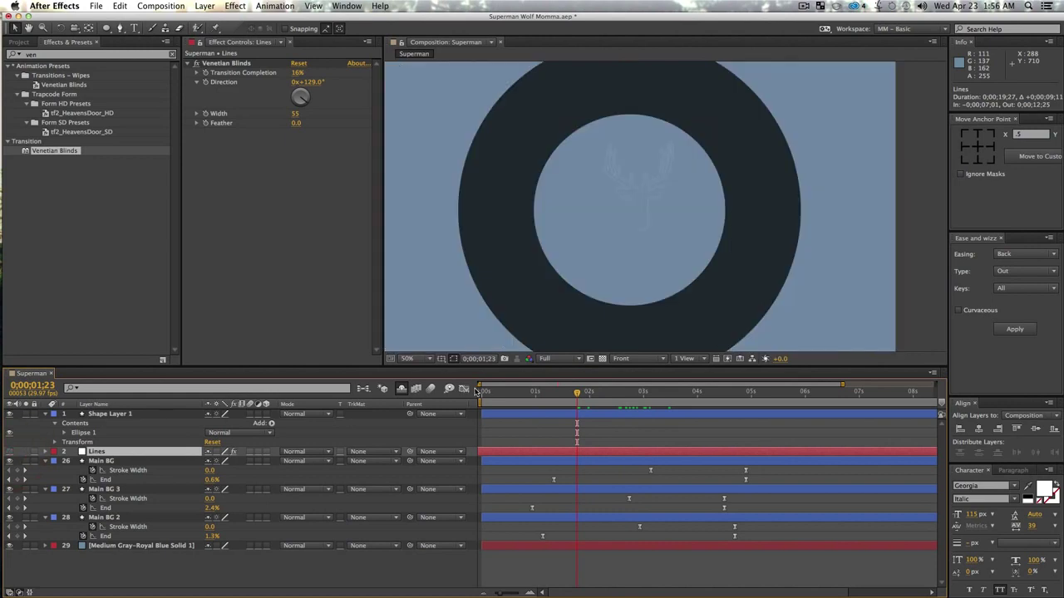
left_click_drag(590, 393, 667, 397)
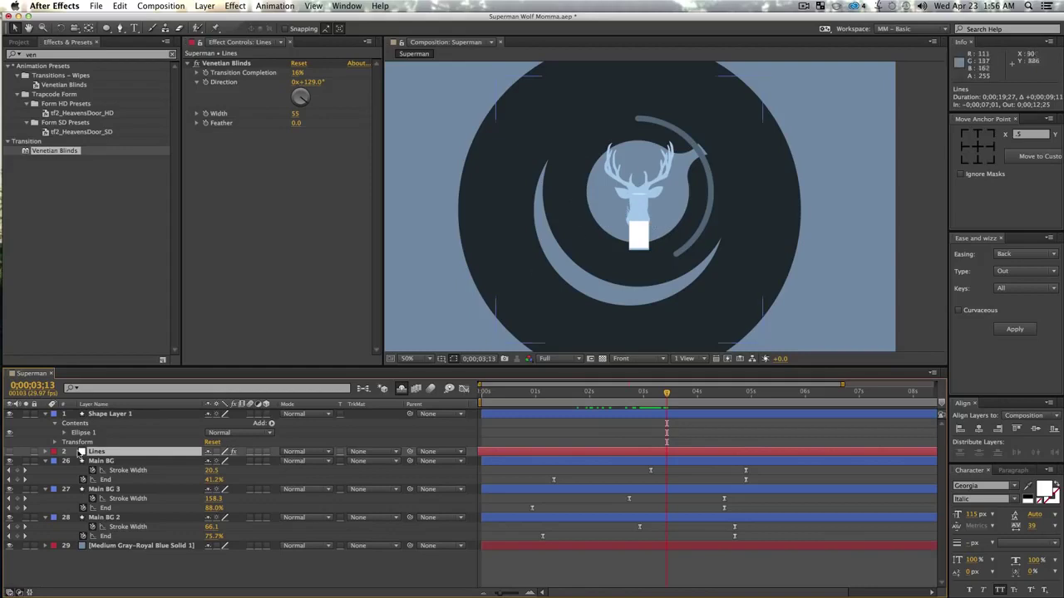
left_click(120, 413)
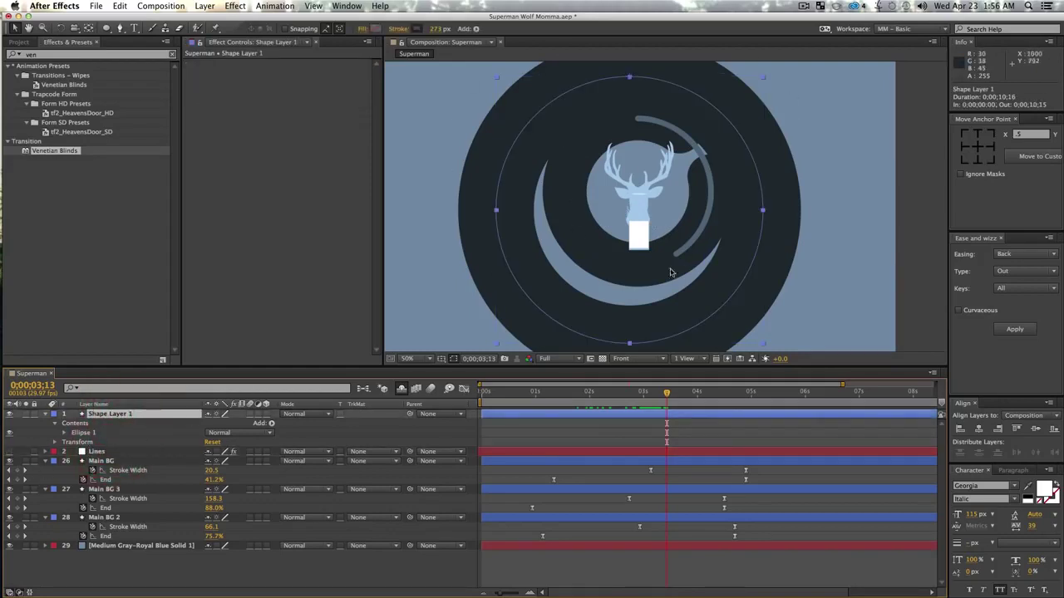
left_click(8, 453)
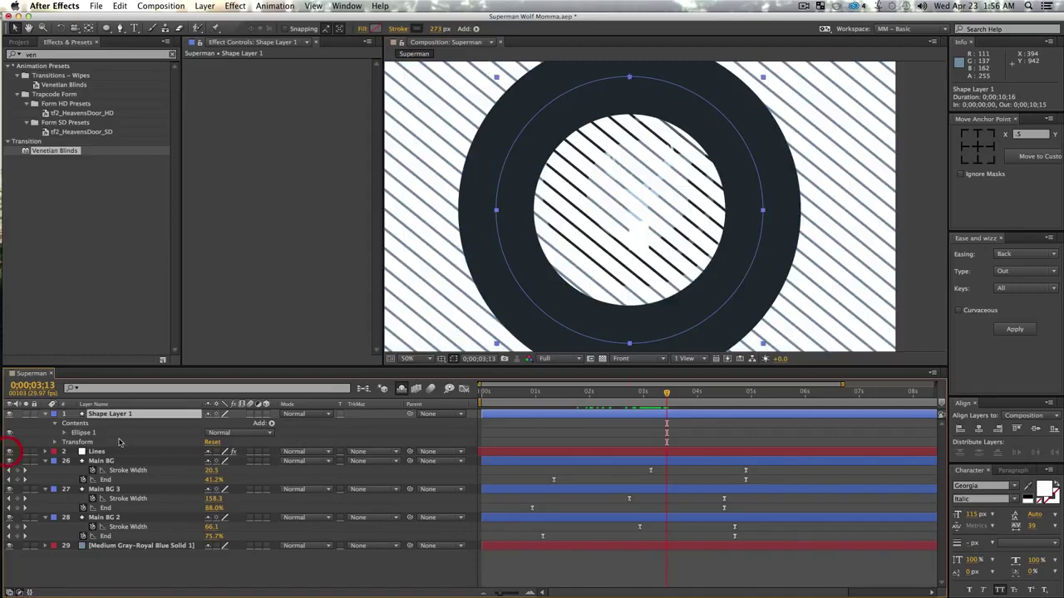
- Add Scale and Stroke Width keyframes to Shape Layer 1 at 0;00;03;13 and show only its keyframed properties
key("s")
left_click(74, 423)
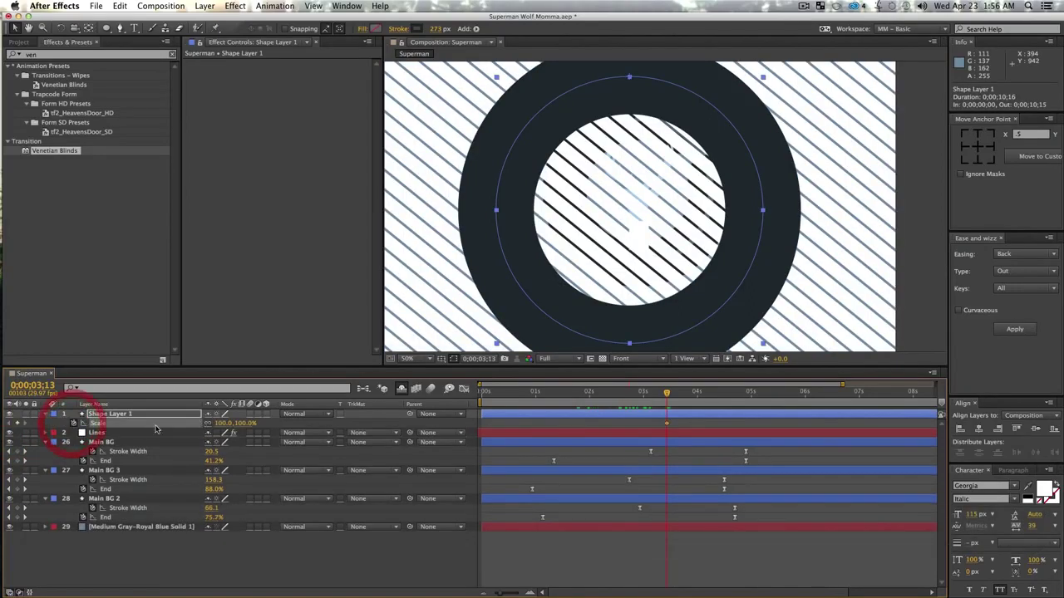
left_click(117, 413)
left_click(47, 413, "ctrl")
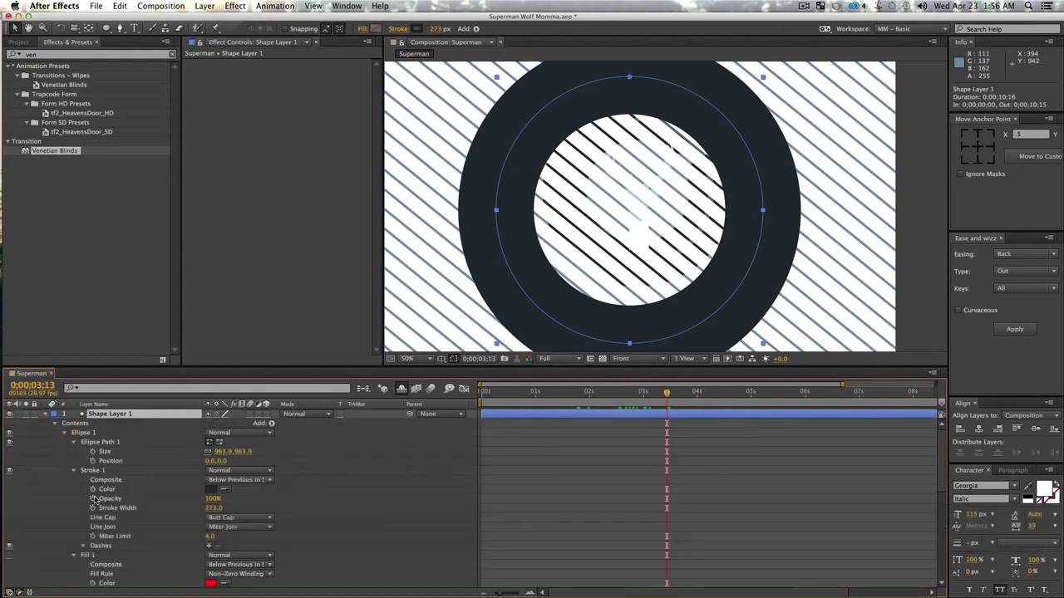
left_click(92, 507)
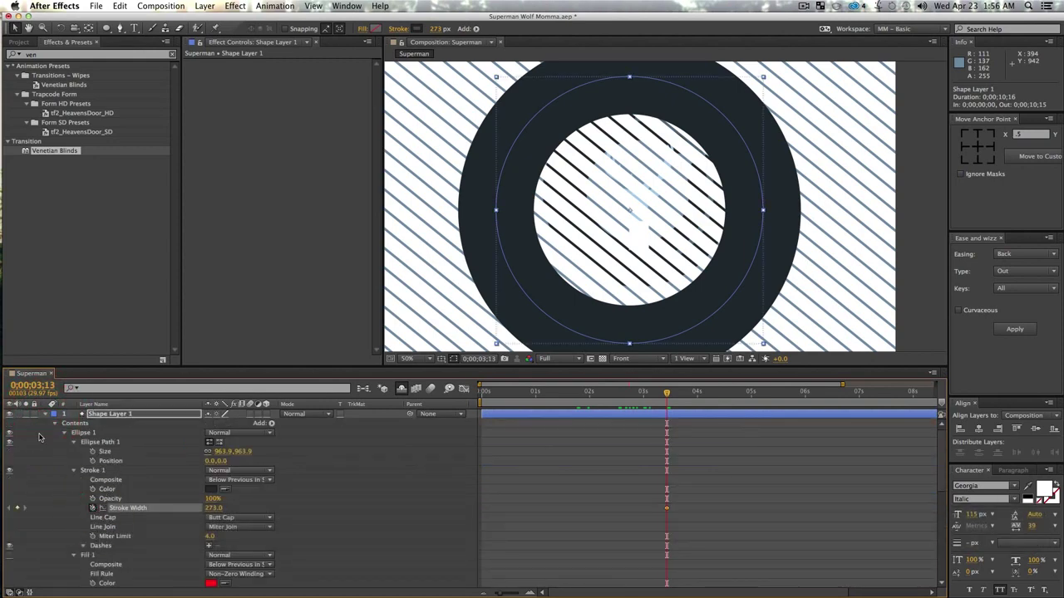
left_click(94, 413)
key("u")
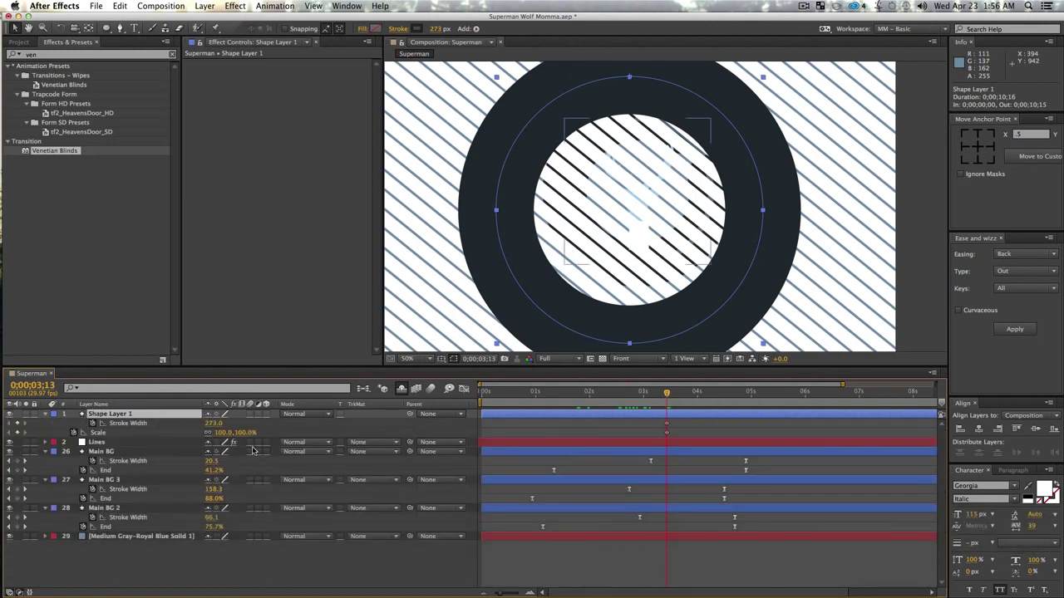
- Set Shape Layer 1's Scale to 50% and Stroke Width to 0 at the 0;00;03;13 keyframes
left_click_drag(223, 439, 205, 434)
key("super+z")
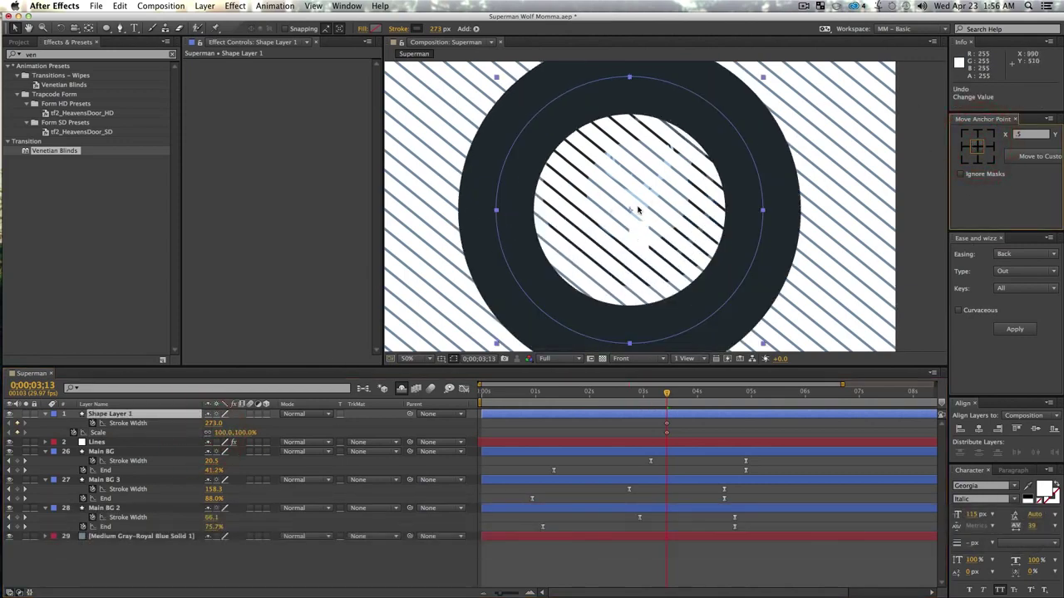
left_click_drag(223, 433, 200, 433)
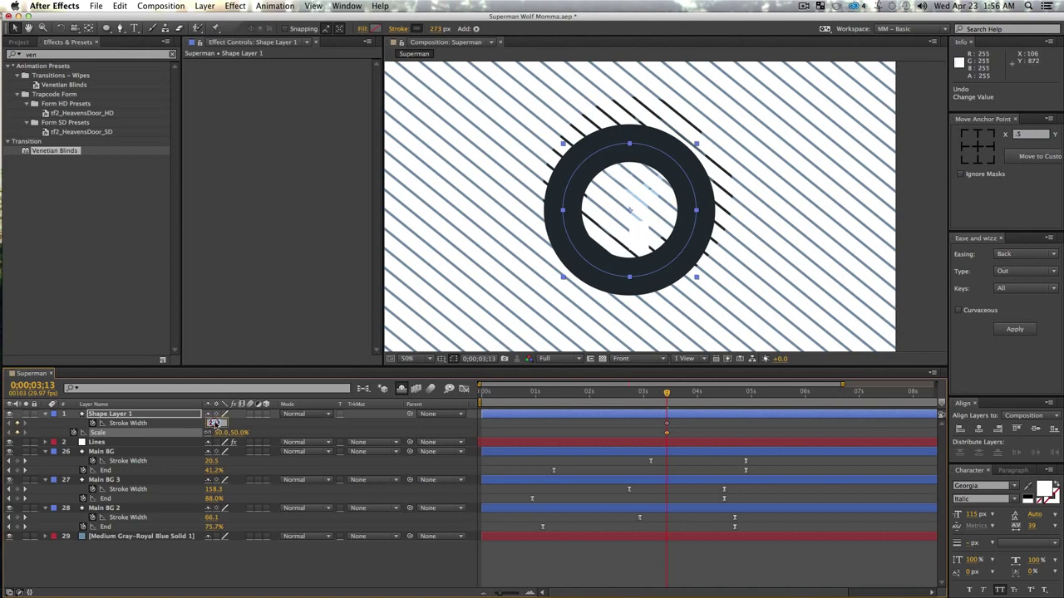
type("0")
key("Return")
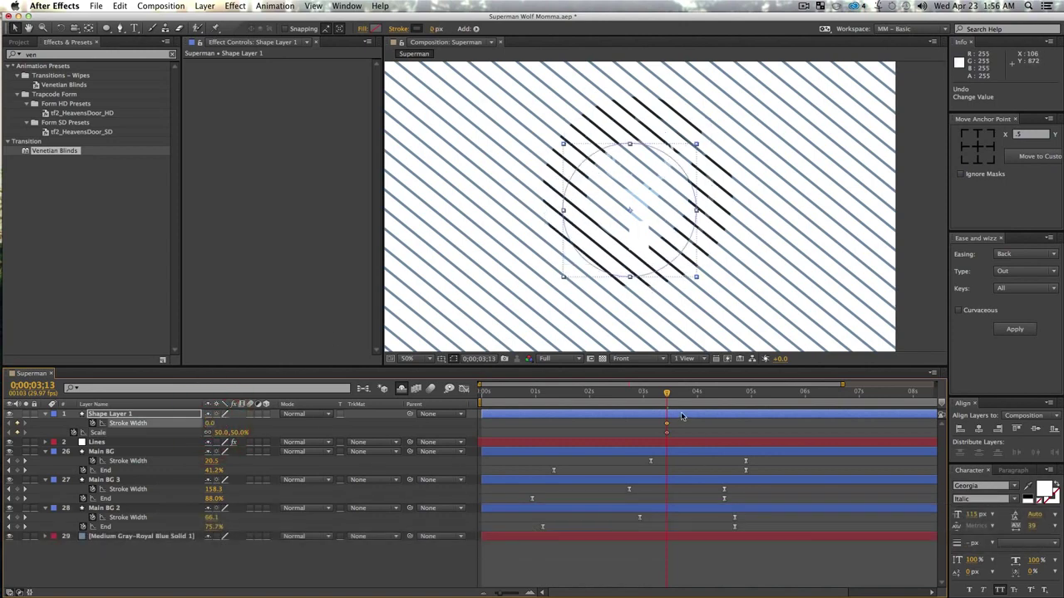
- Go to 0;00;04;00, hide the Lines layer, and move the Shape Layer 1 circle so it is centred on the deer
left_click_drag(666, 395, 696, 397)
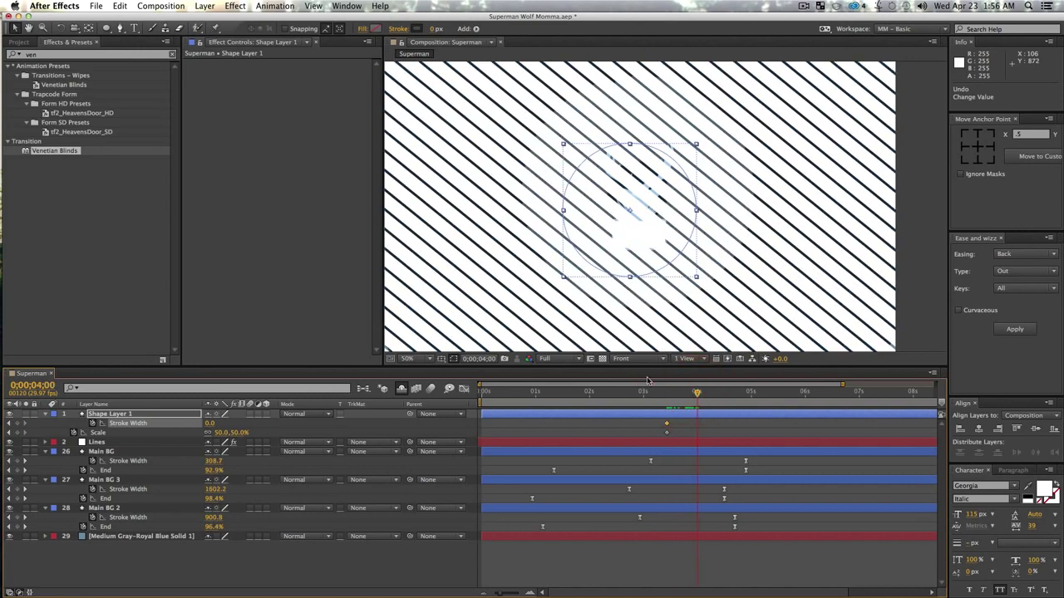
left_click(9, 442)
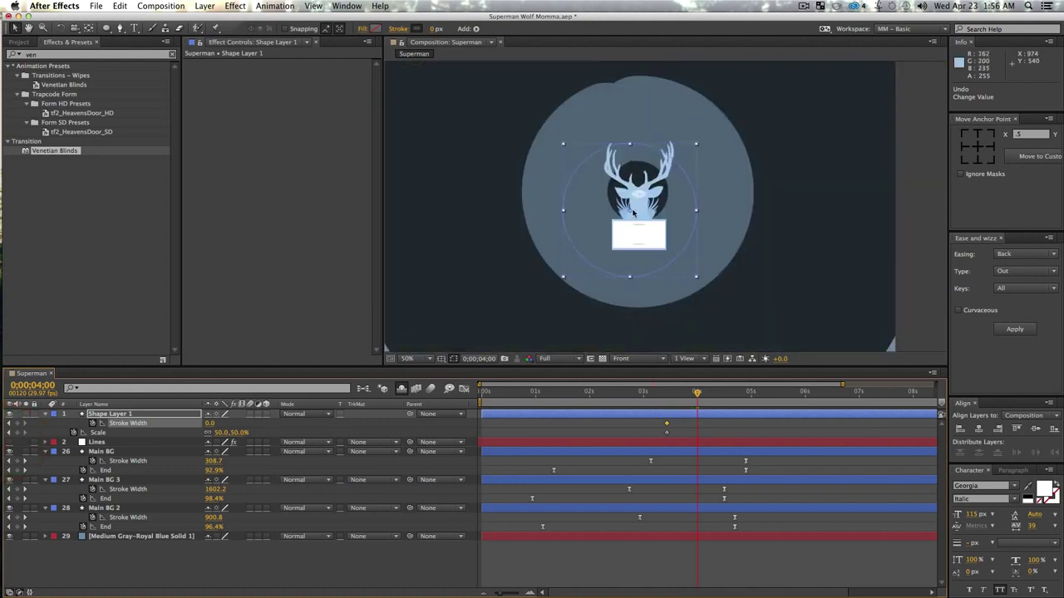
left_click_drag(632, 213, 640, 200)
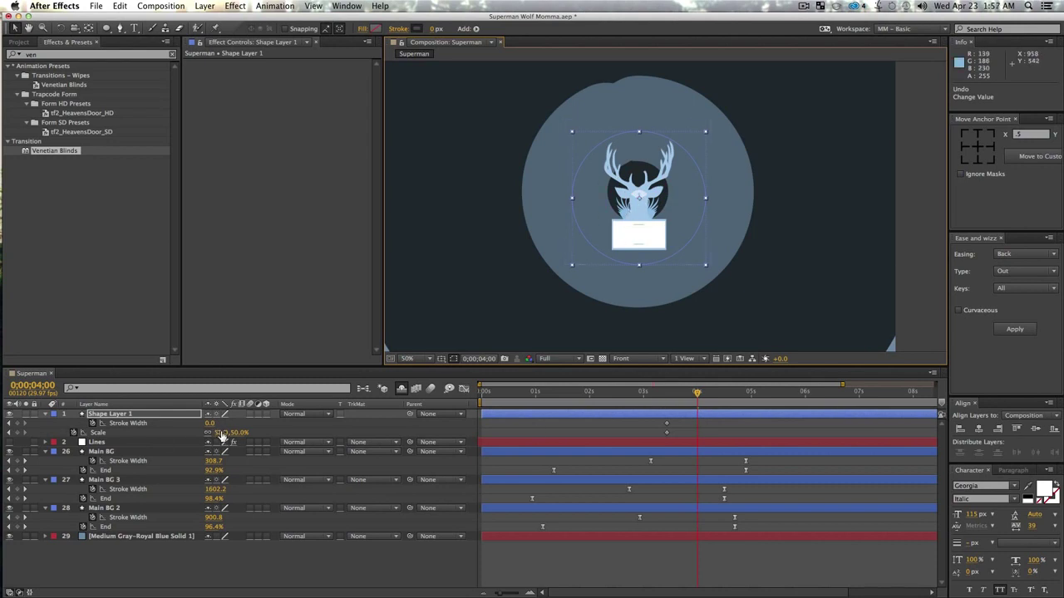
- Keyframe the circle's Stroke Width at 257 and Scale at 91% at 0;00;04;00, and Scale 148% with Stroke Width 0 at 0;00;04;09
mouse_move(208, 427)
left_mouse_down()
mouse_move(394, 428)
mouse_move(358, 430)
left_mouse_up()
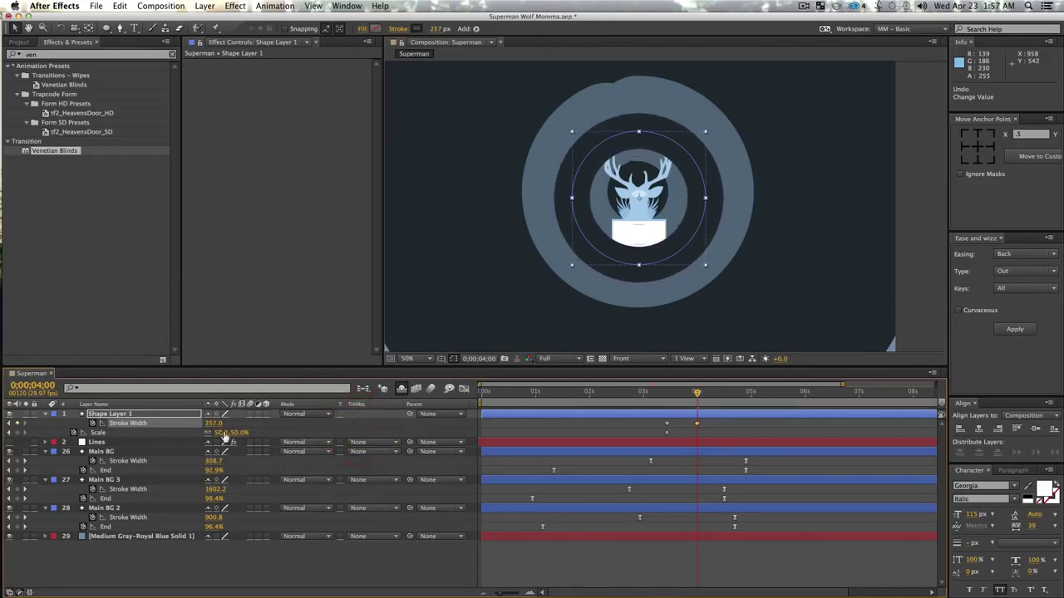
left_click_drag(225, 437, 245, 433)
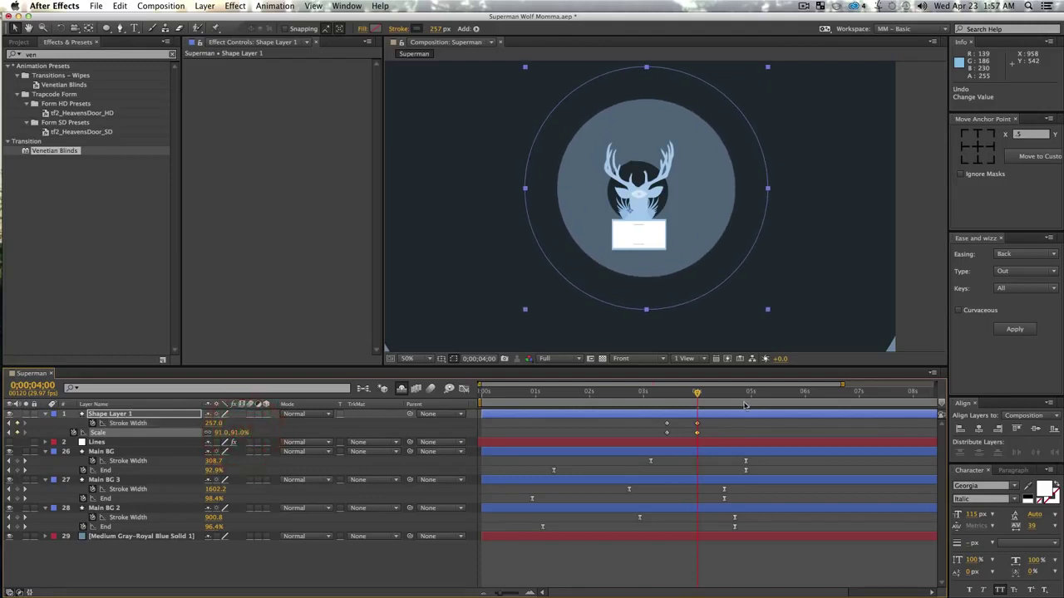
left_click_drag(700, 396, 712, 392)
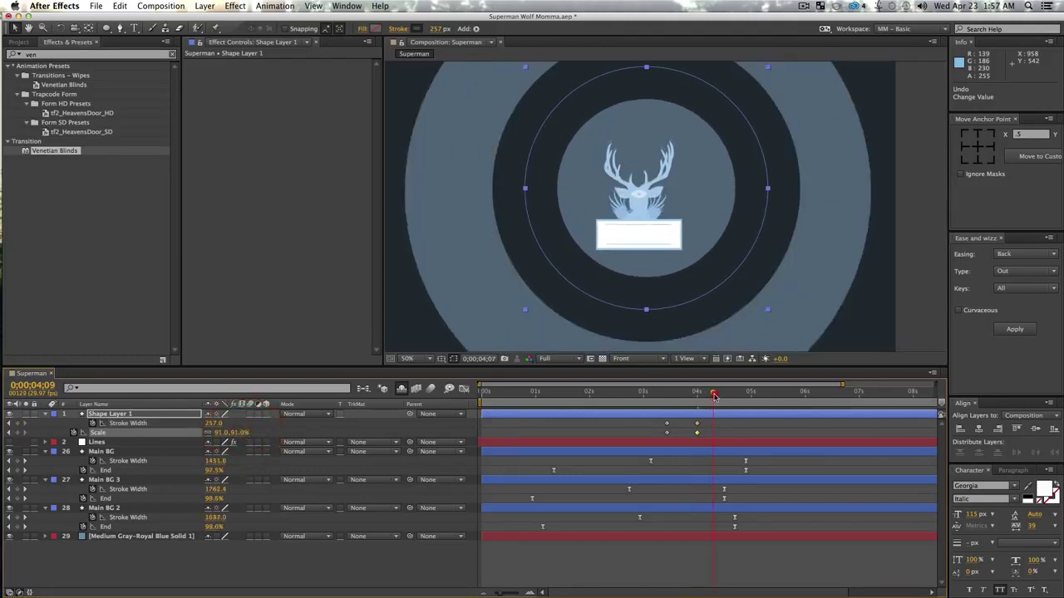
mouse_move(223, 433)
left_mouse_down()
mouse_move(243, 433)
mouse_move(78, 416)
left_mouse_up()
left_click(209, 423)
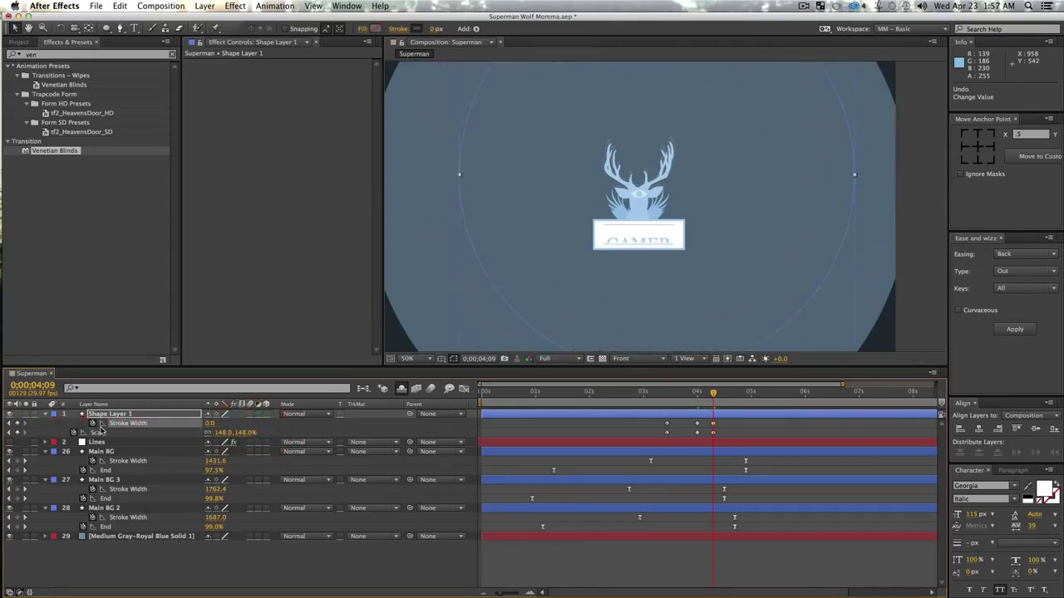
- Delete Shape Layer 1's Scale keyframe at 0;00;04;00, solo the layer, and preview the ring from 0;00;03;14
left_click(697, 433)
key("Delete")
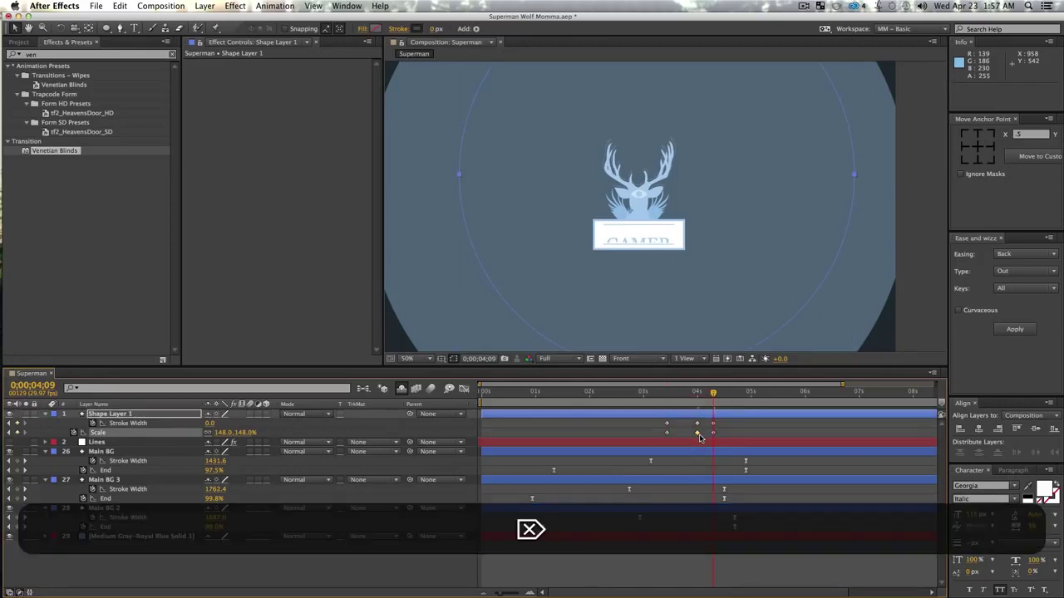
left_click_drag(712, 391, 668, 401)
left_click(25, 414)
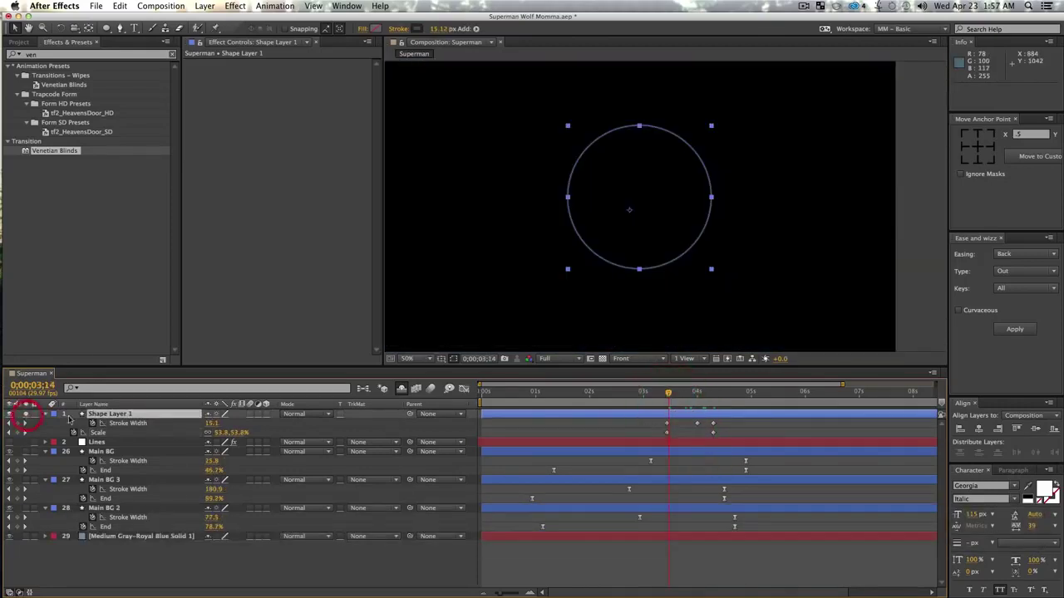
key("space")
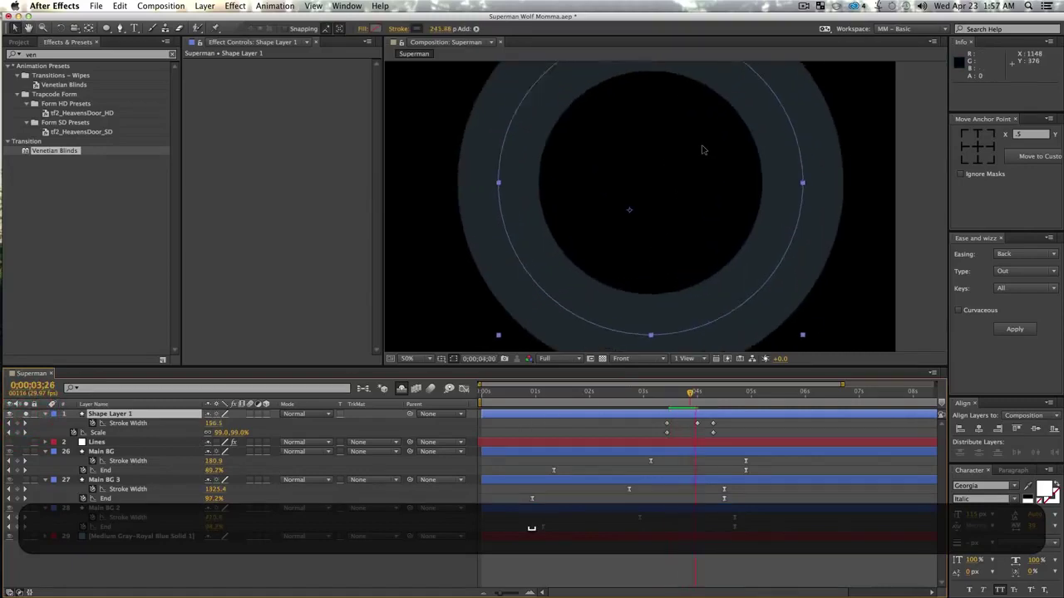
- Apply Easy Ease to all of Shape Layer 1's Stroke Width and Scale keyframes and lengthen their influence handles in the speed graph
mouse_move(706, 399)
left_mouse_down()
mouse_move(668, 405)
mouse_move(658, 429)
mouse_move(786, 442)
left_mouse_up()
key("F10")
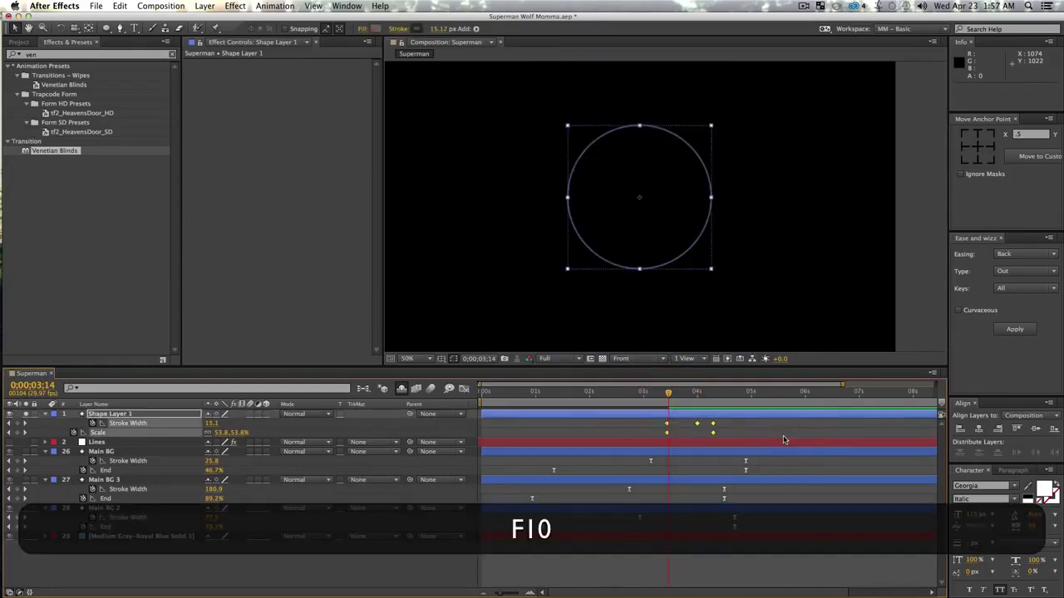
key("F9")
left_click(463, 388)
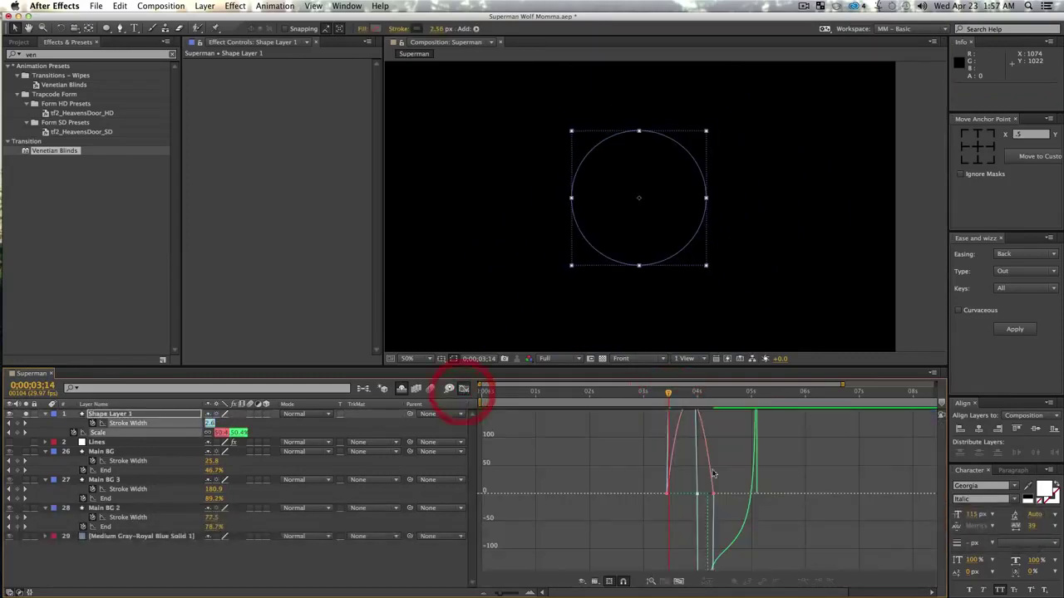
left_click(680, 502)
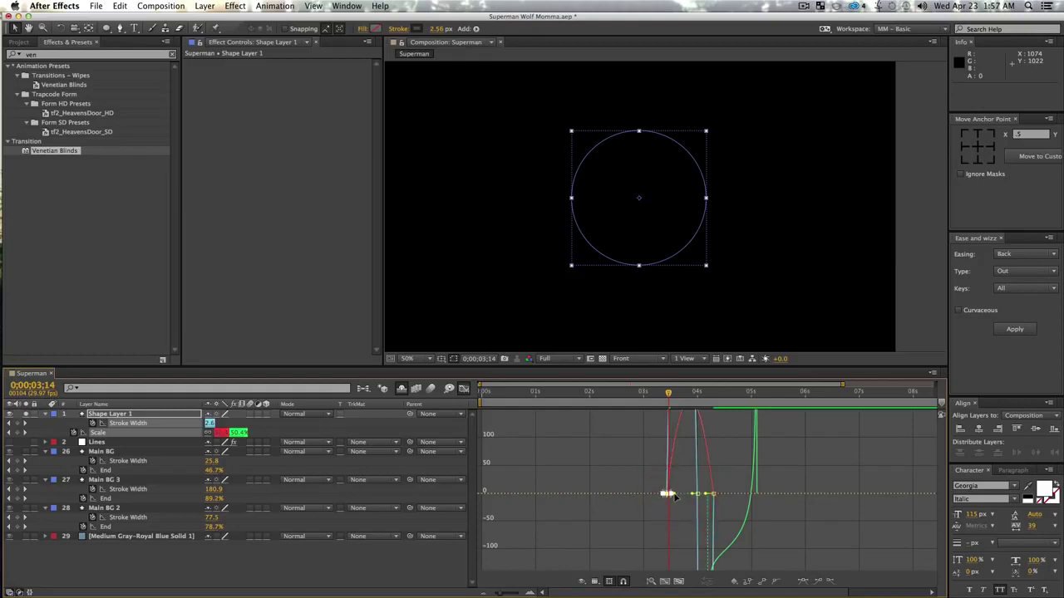
left_click(708, 495, "shift")
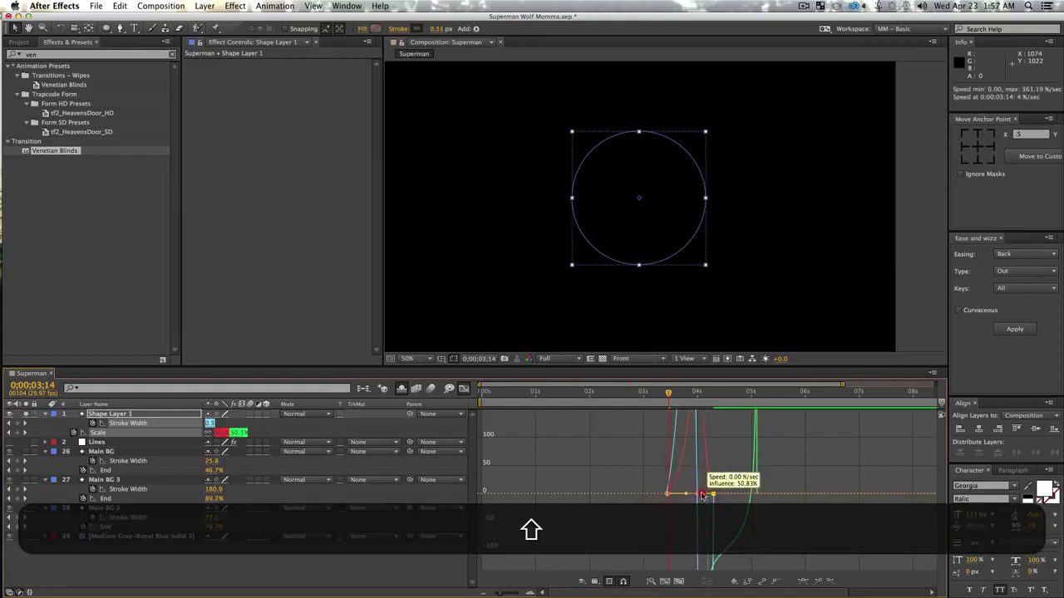
left_click(698, 494, "shift")
left_click(464, 389)
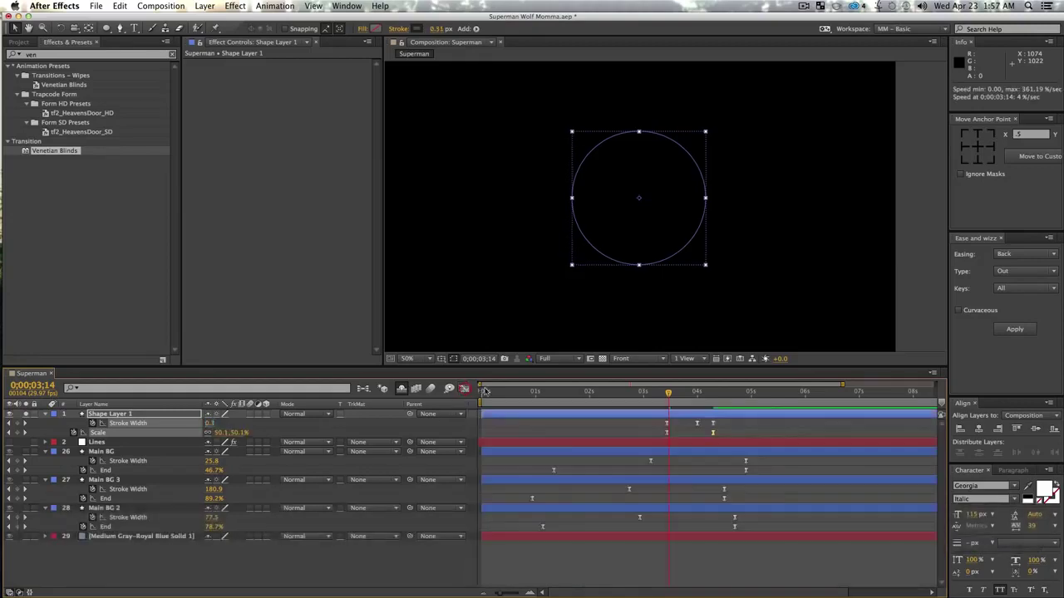
- Preview the soloed ring from 0;00;03;06, unsolo Shape Layer 1, and play the ring with all layers from 0;00;03;15
left_click(653, 400)
key("space")
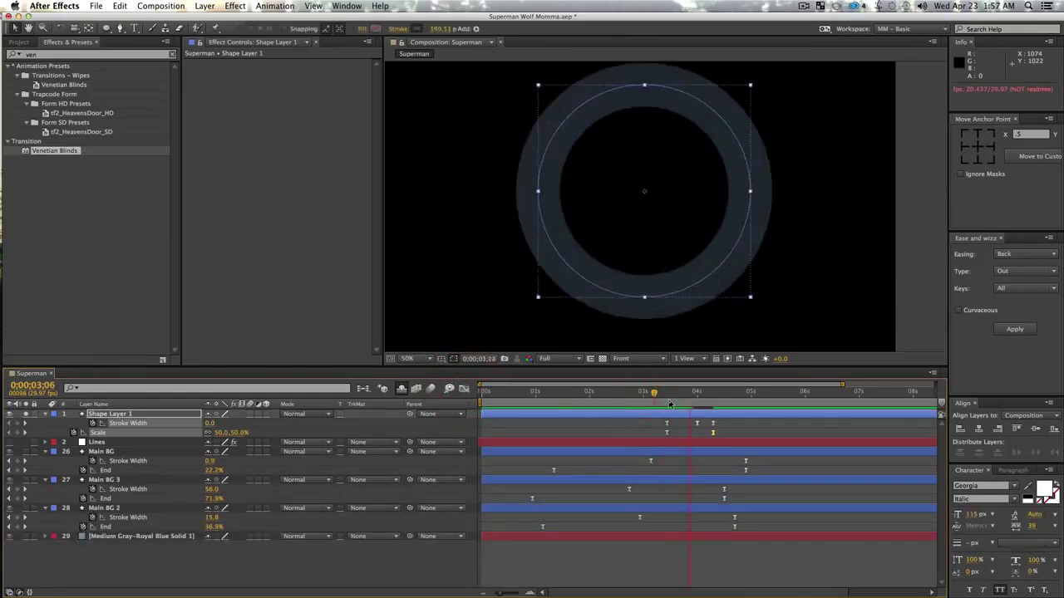
key("space")
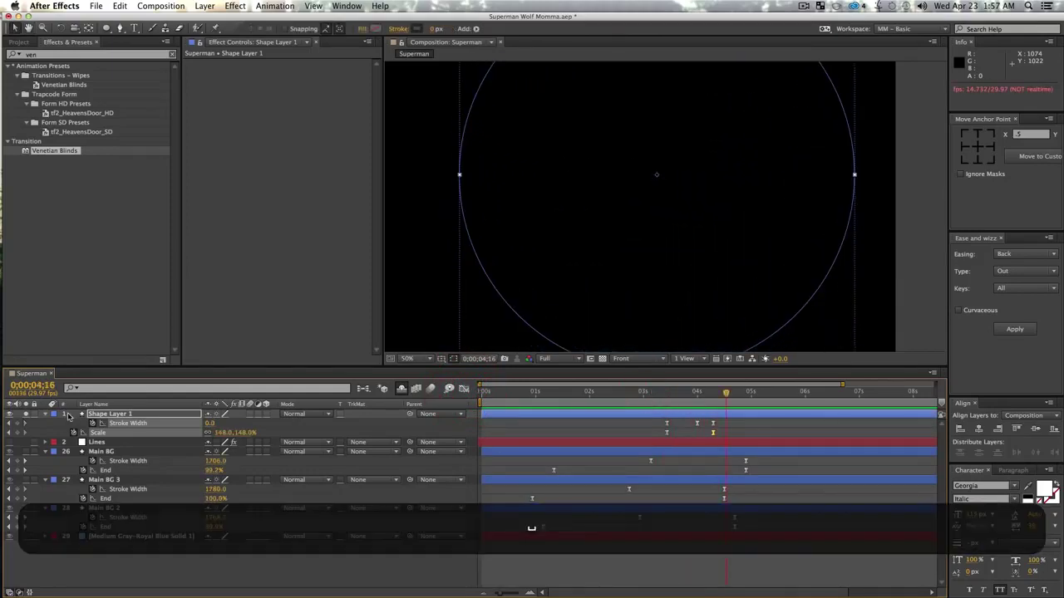
left_click(24, 414)
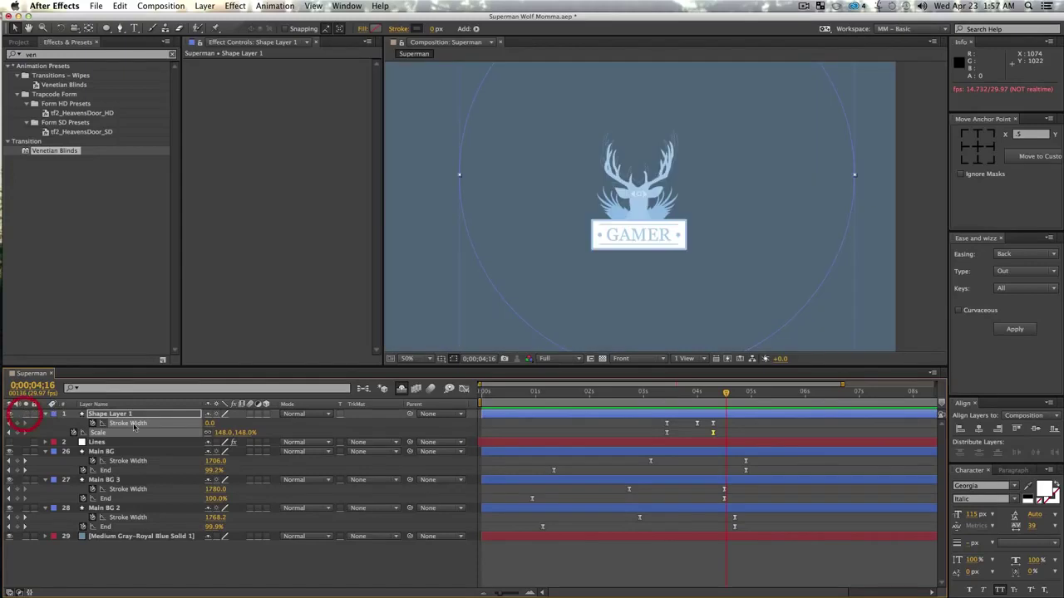
left_click_drag(708, 398, 671, 398)
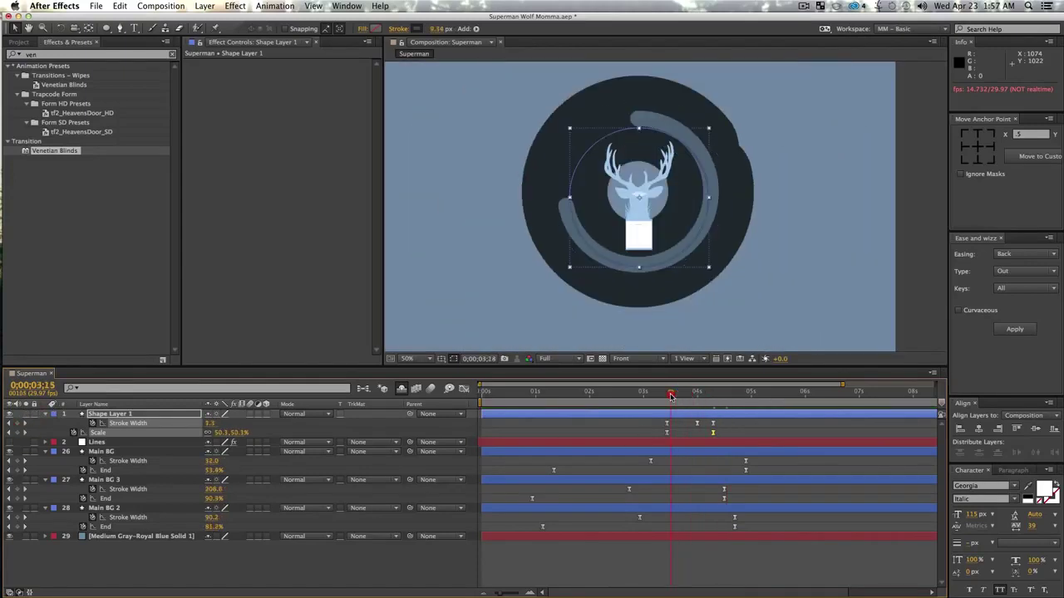
key("space")
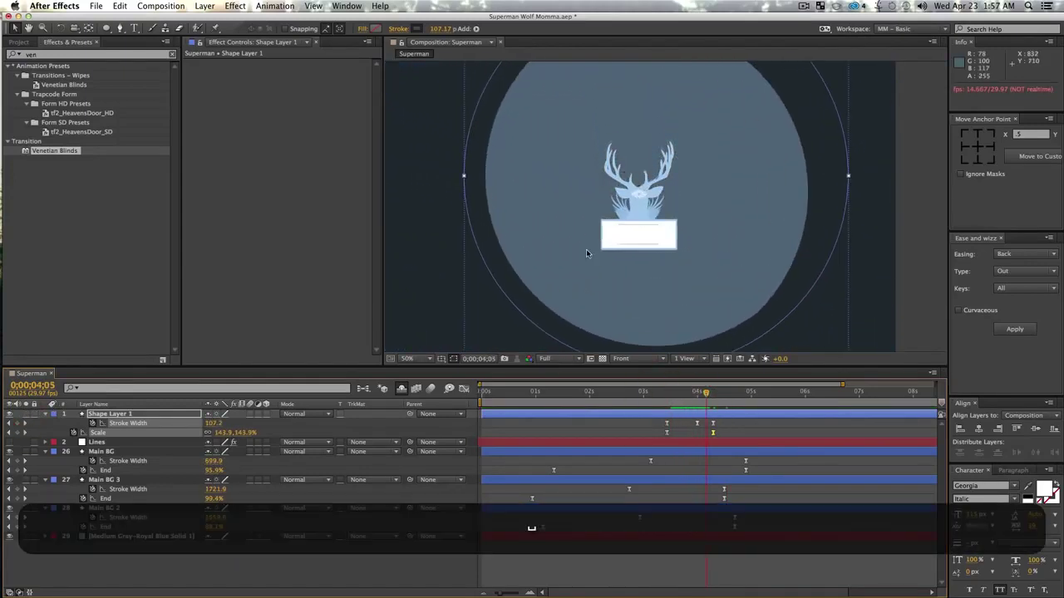
- Make the Lines layer visible and duplicate Shape Layer 1, revealing the copy's keyframed properties
left_click(119, 442)
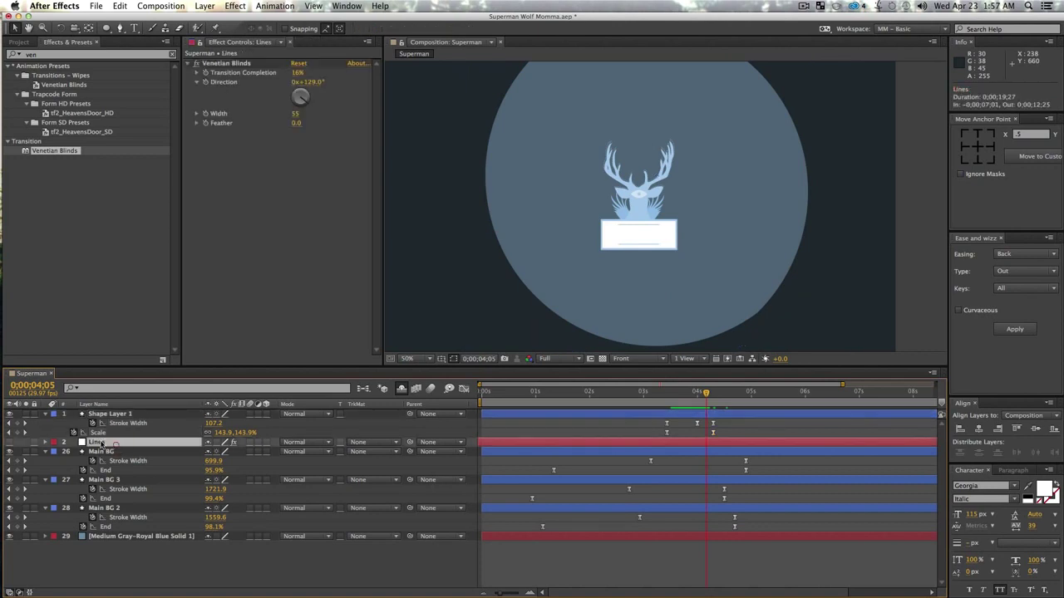
left_click(8, 442)
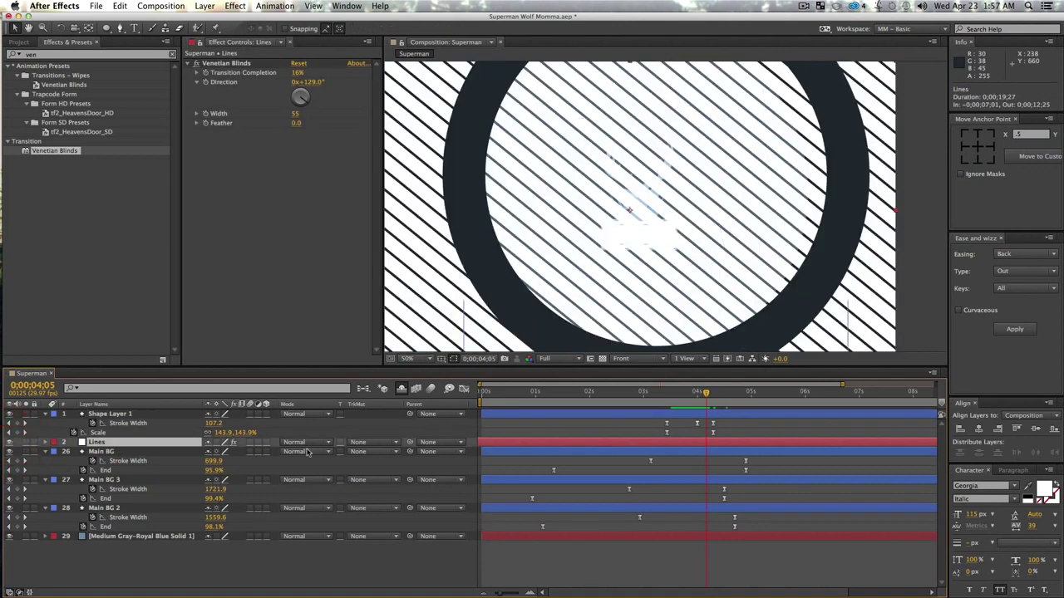
left_click(123, 414)
key("super")
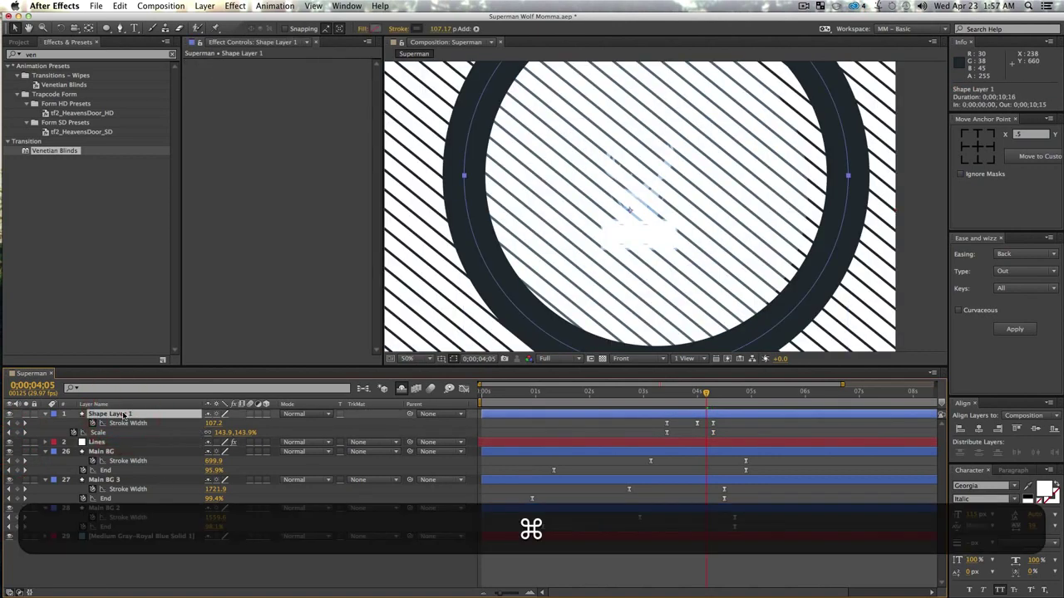
key("super+d")
key("u")
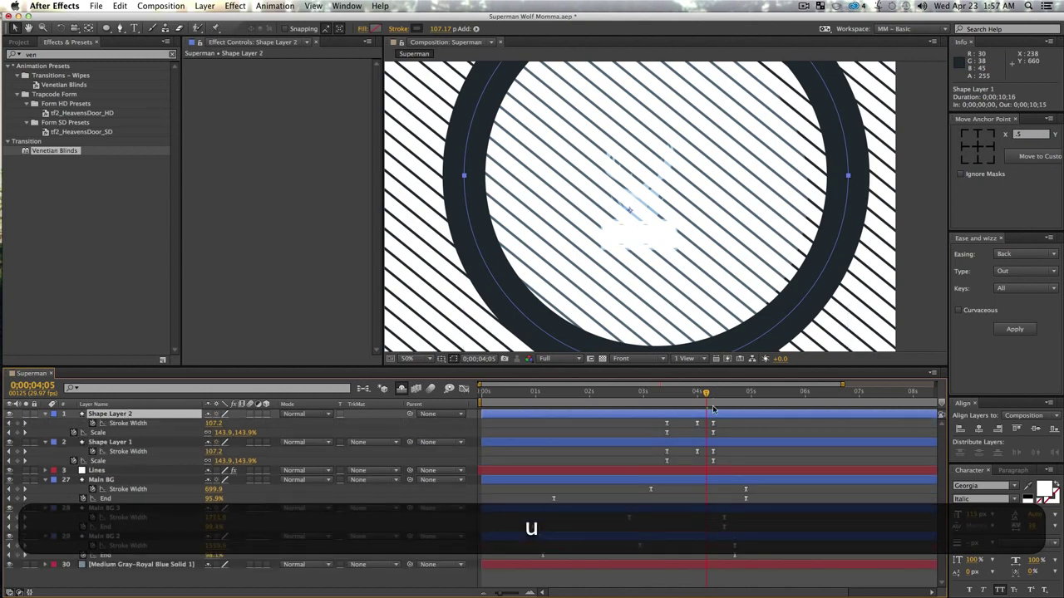
- Shift Shape Layer 2 seven frames later and set its final Scale keyframe at 0;00;04;16 to 106%
left_click_drag(694, 413, 707, 413)
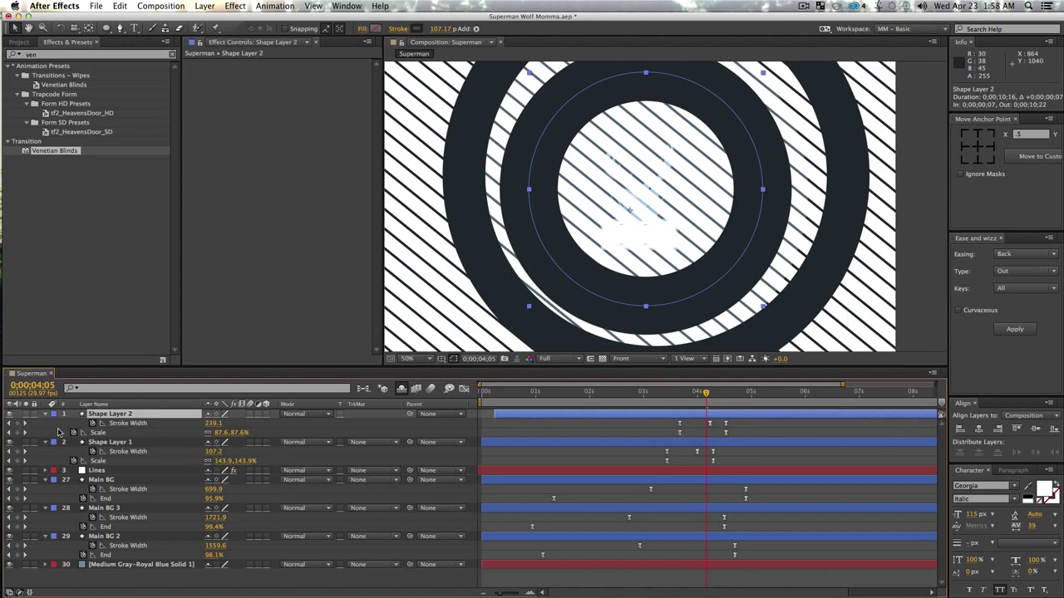
left_click(25, 433)
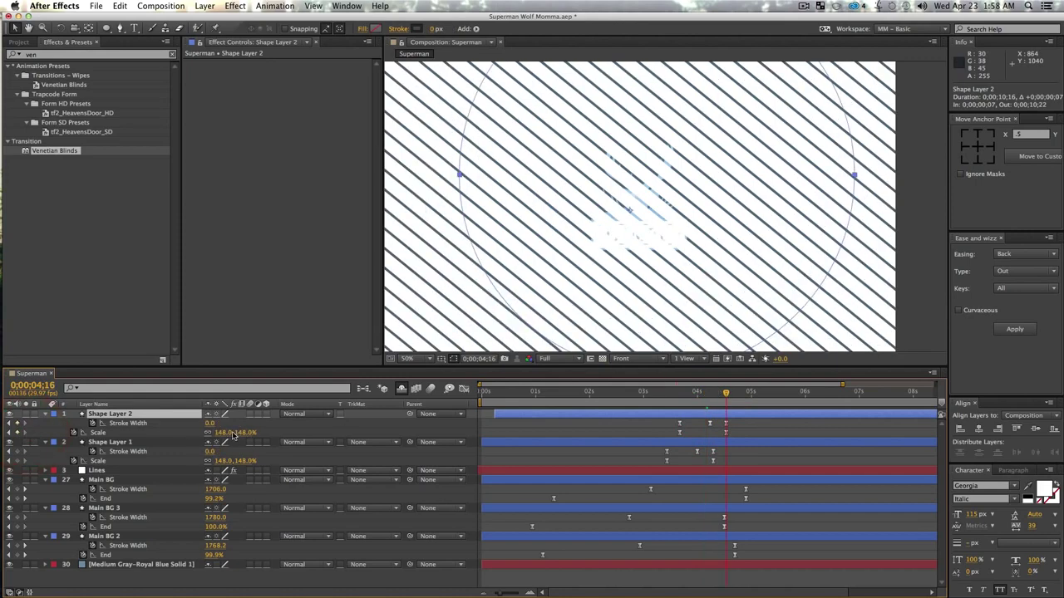
left_click_drag(226, 439, 205, 435)
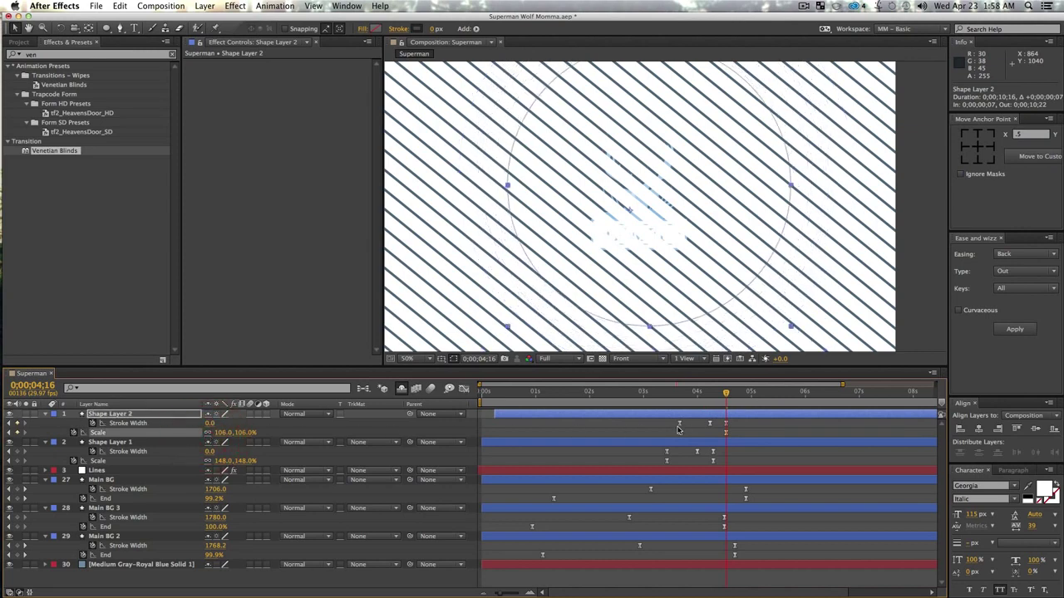
- Set the opacity of Shape Layer 2 to 45% and of Shape Layer 1 to 20%
left_click(100, 415)
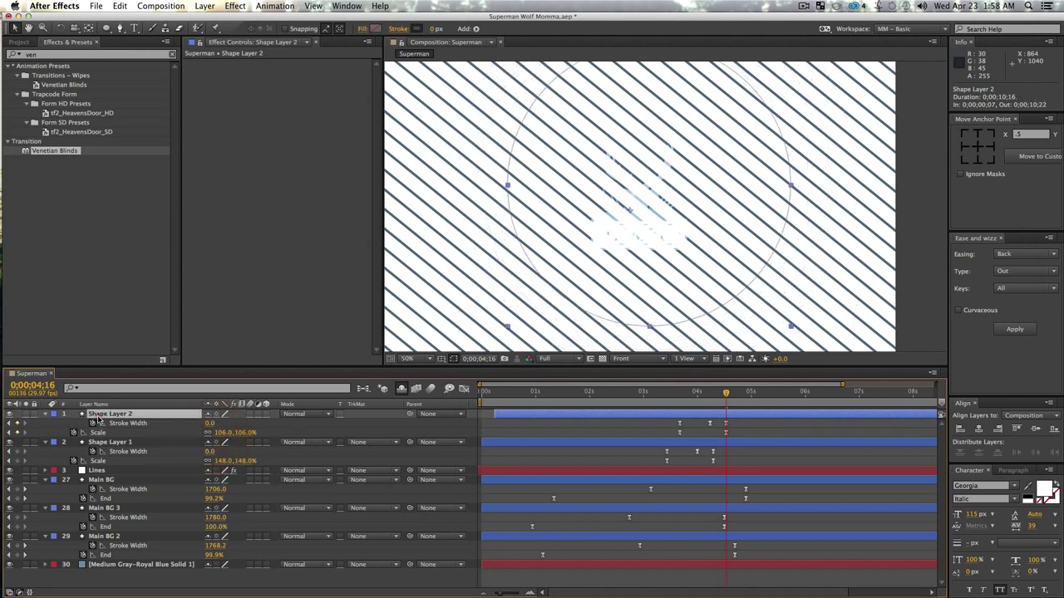
key("t")
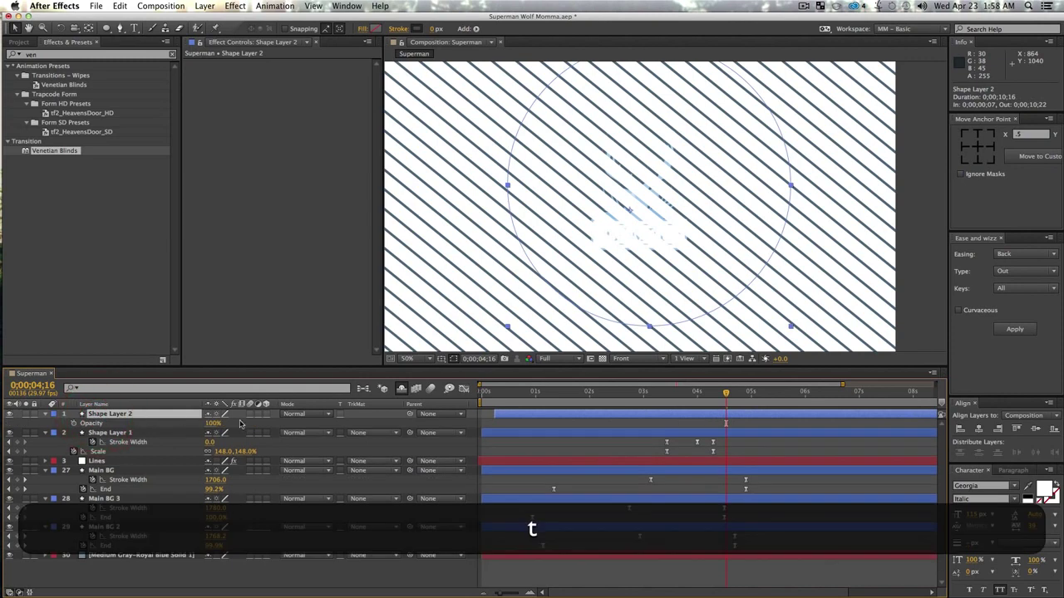
left_click(114, 433)
key("t")
left_click(211, 423)
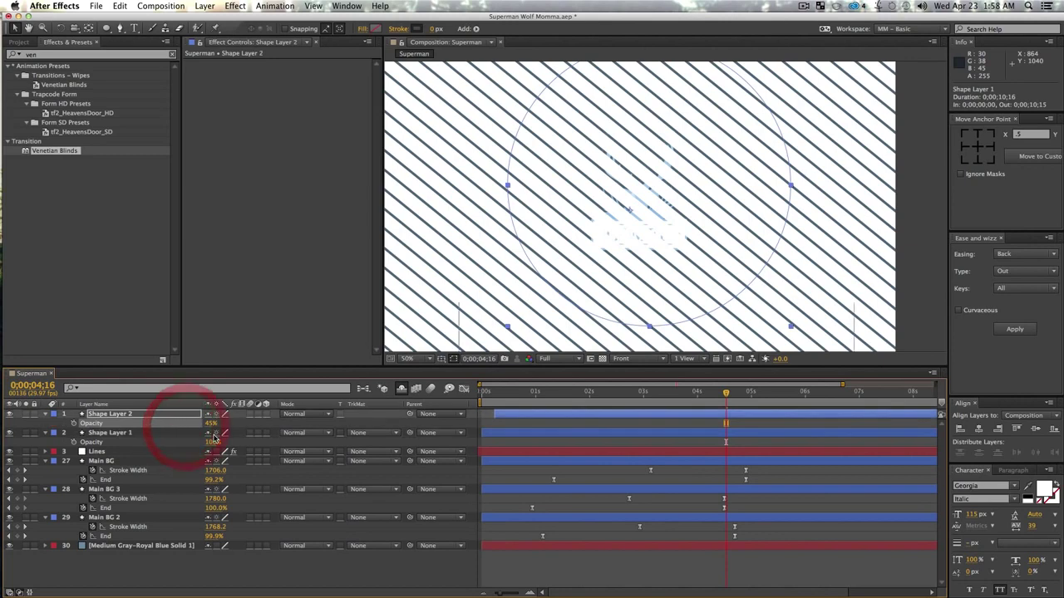
left_click(208, 443)
key("ctrl+v")
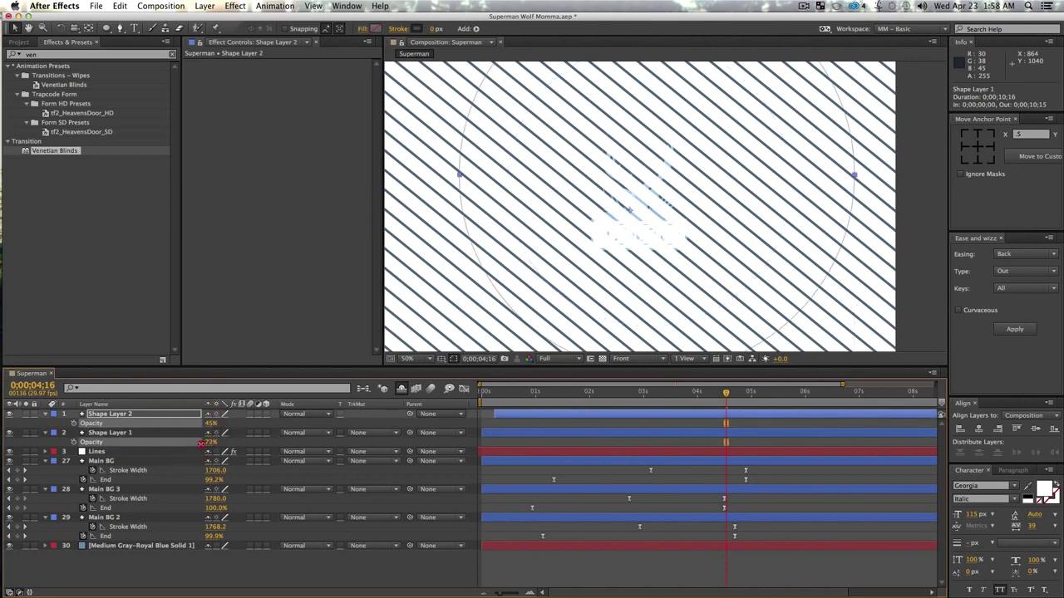
left_click(175, 447)
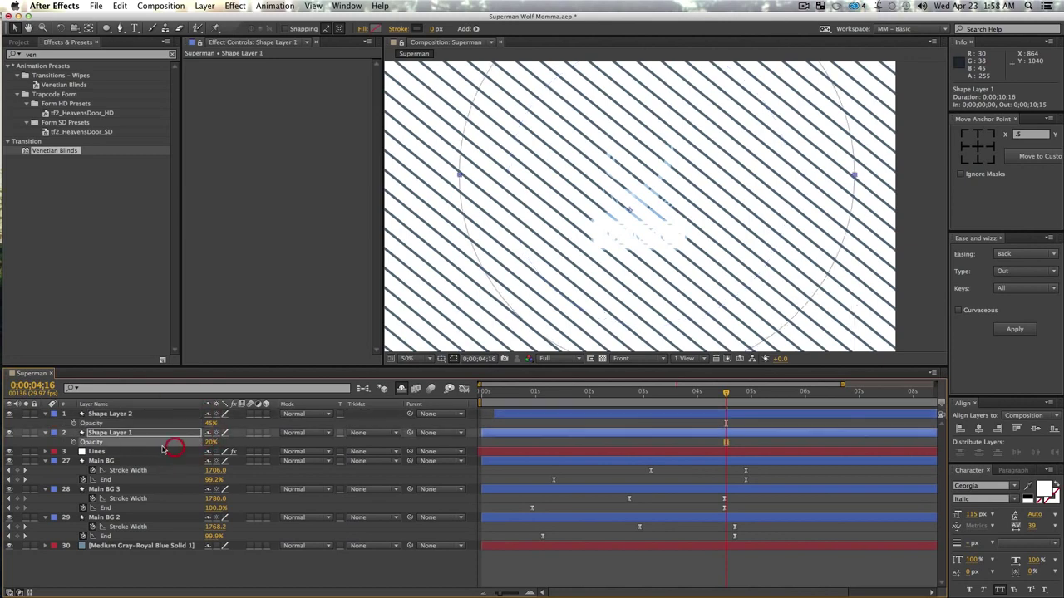
- Pre-compose Shape Layer 1 and Shape Layer 2 into a composition named "LIne MASKS", moving all attributes into it
left_click(110, 415, "shift")
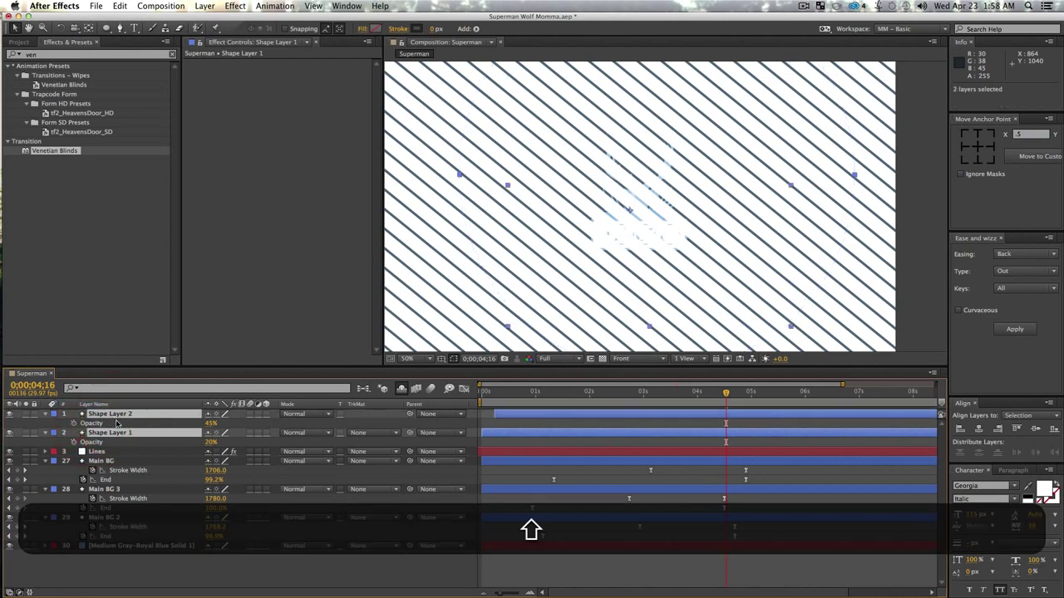
key("super+shift+c")
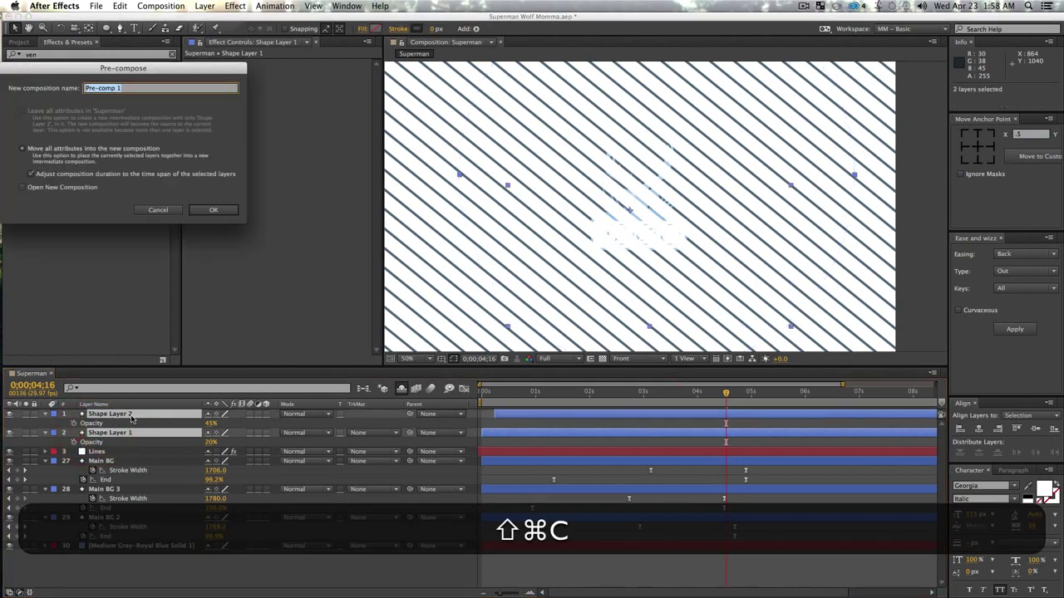
key("shift")
type("L")
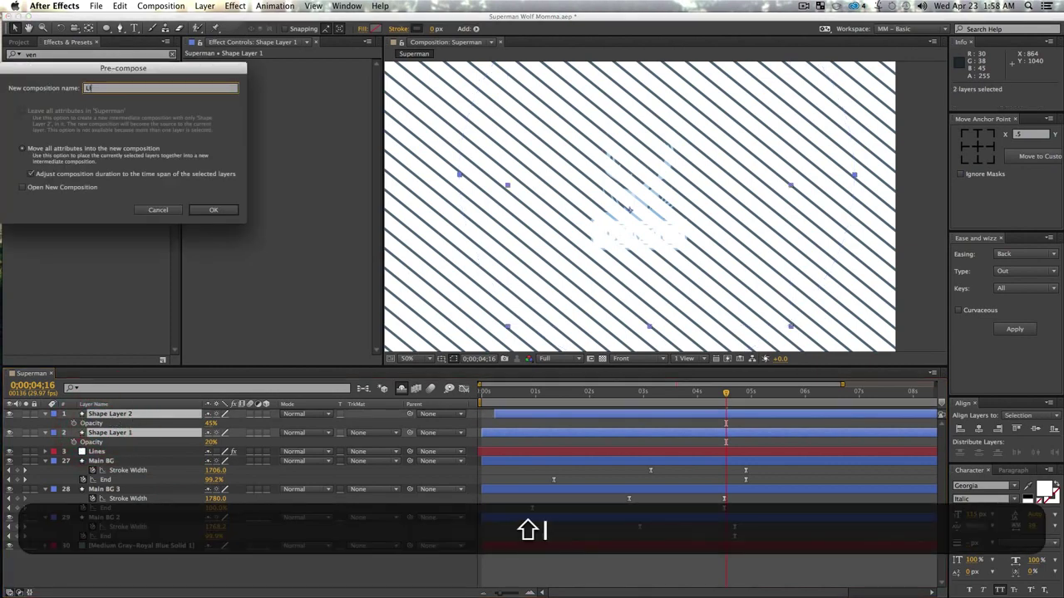
type("ine MASKS")
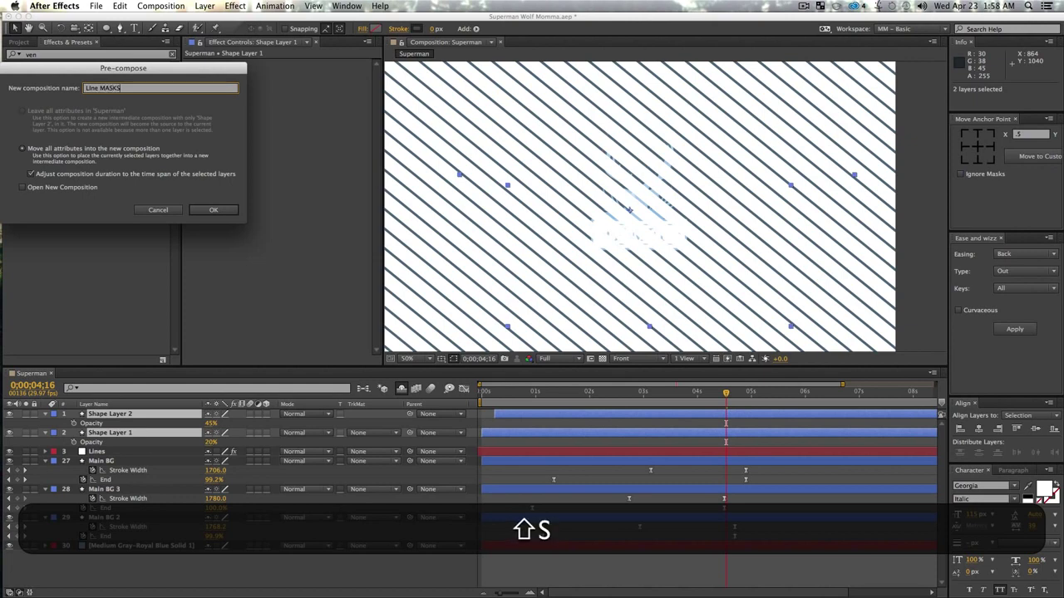
key("shift+Return")
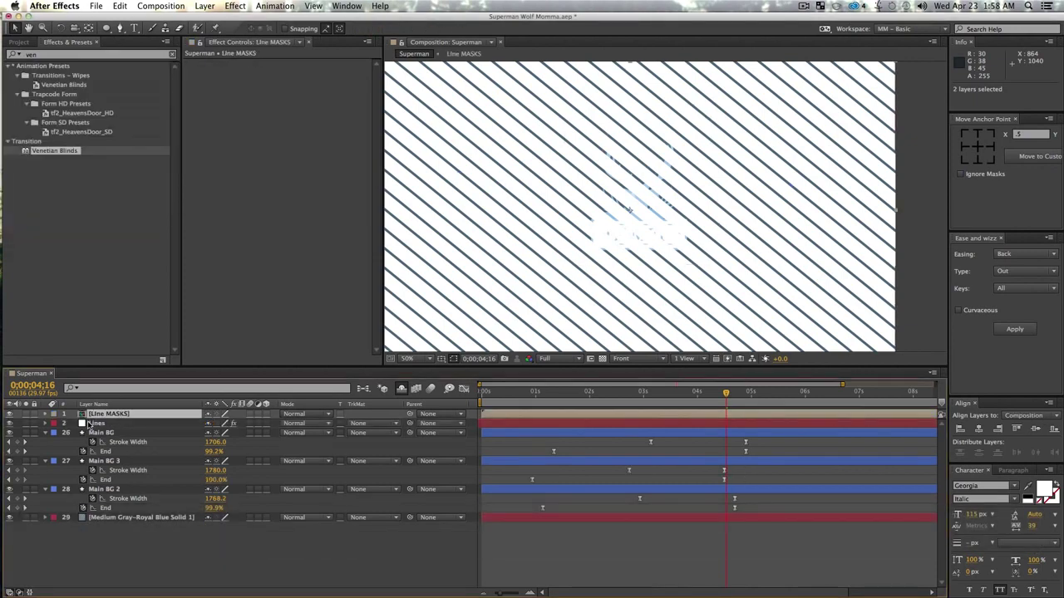
- Set the Lines layer's track matte to Alpha Matte "LIne MASKS" and preview the animation from 0;00;03;00
left_click(95, 424)
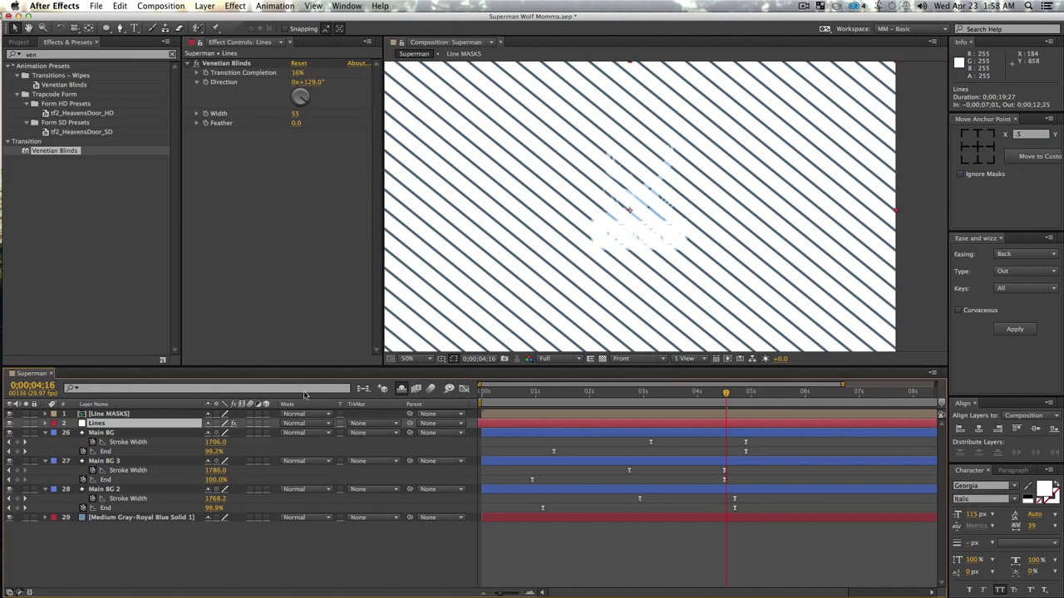
left_click(374, 428)
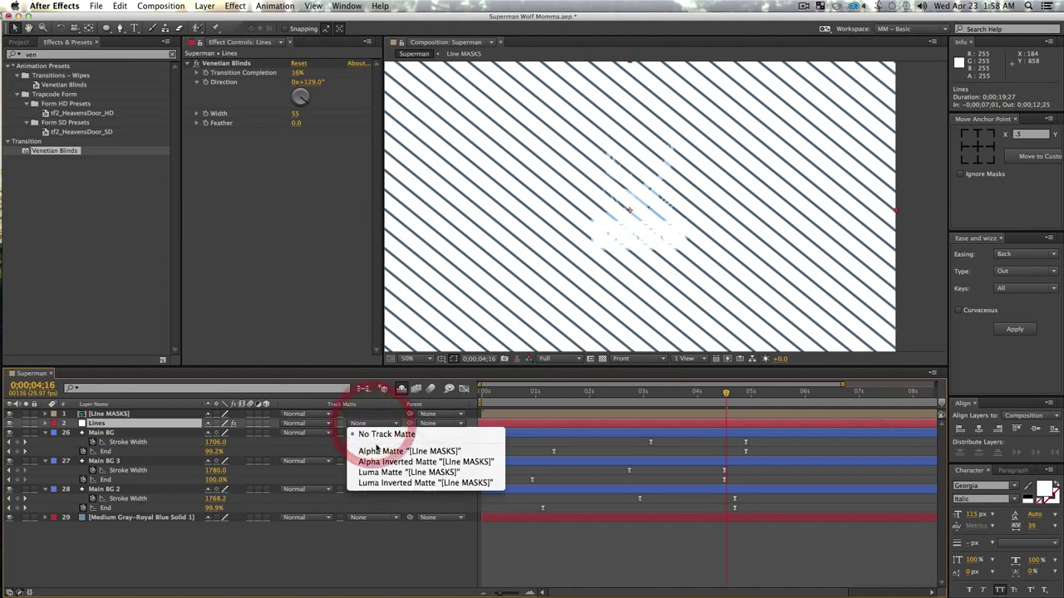
left_click(368, 449)
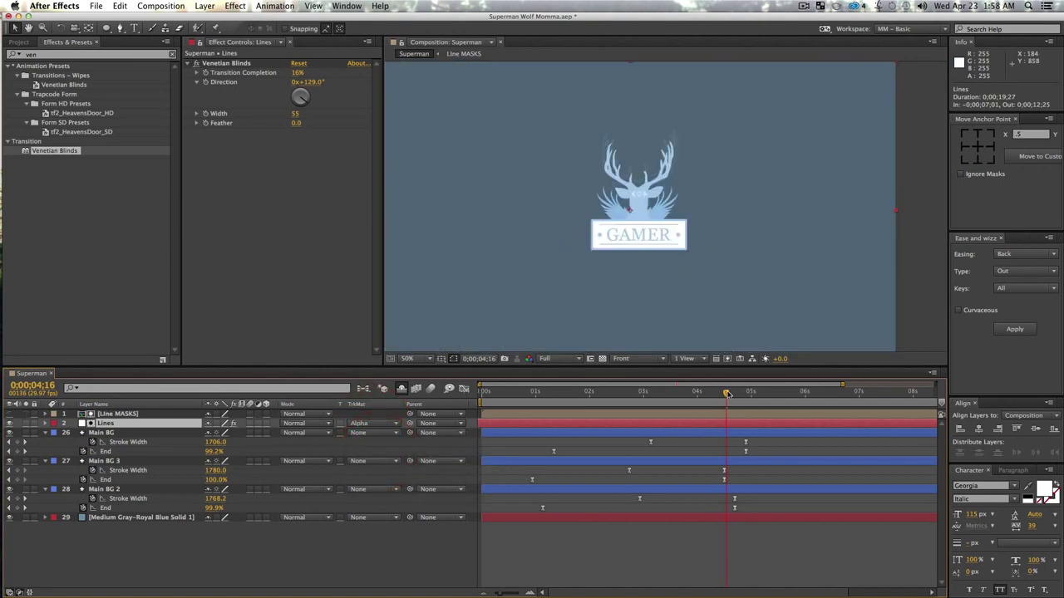
left_click_drag(727, 394, 644, 406)
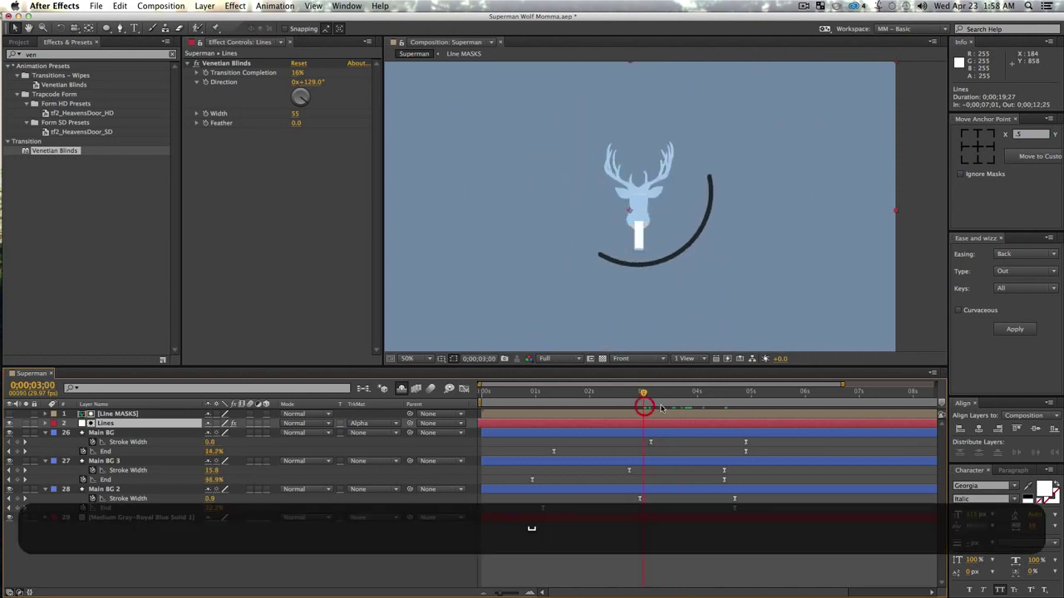
key("space")
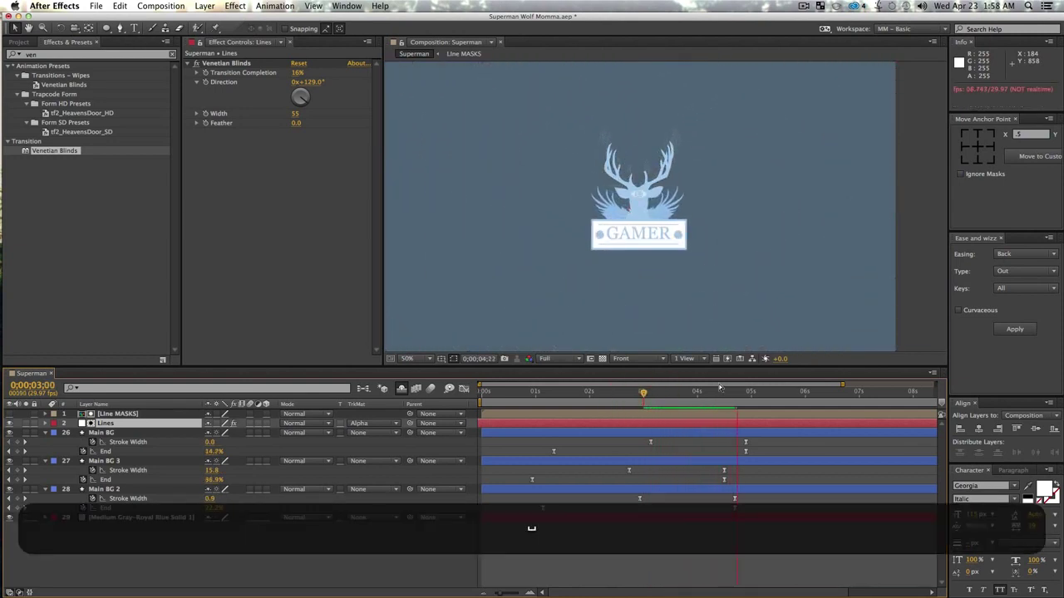
- Preview the ring and stripe animation from 0;00;02;12, 0;00;01;19 and 0;00;02;25, and stop at 0;00;04;01
key("shift+slash")
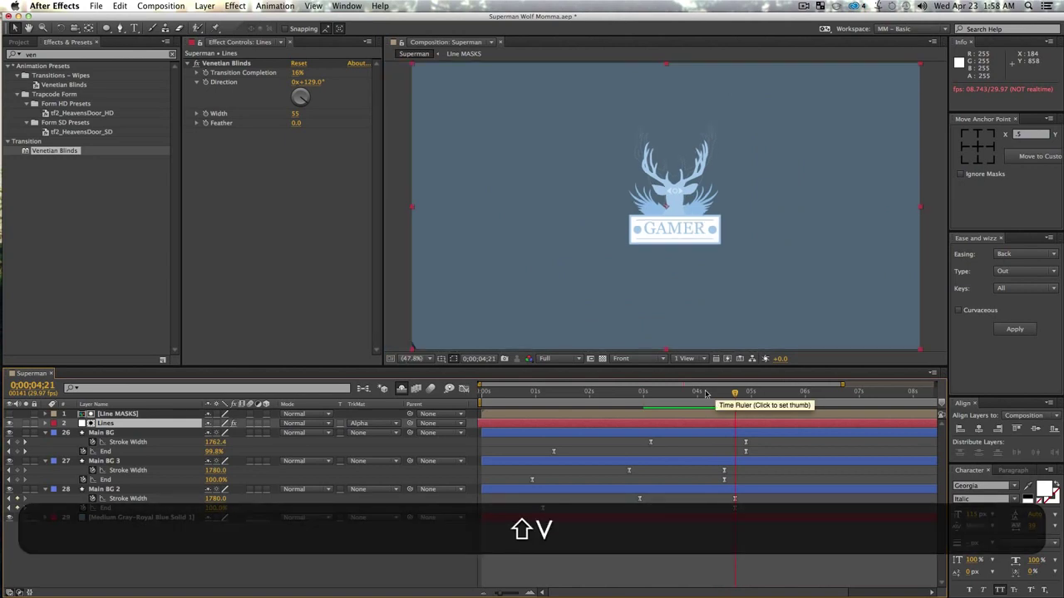
key("v")
left_click_drag(706, 393, 611, 414)
key("space")
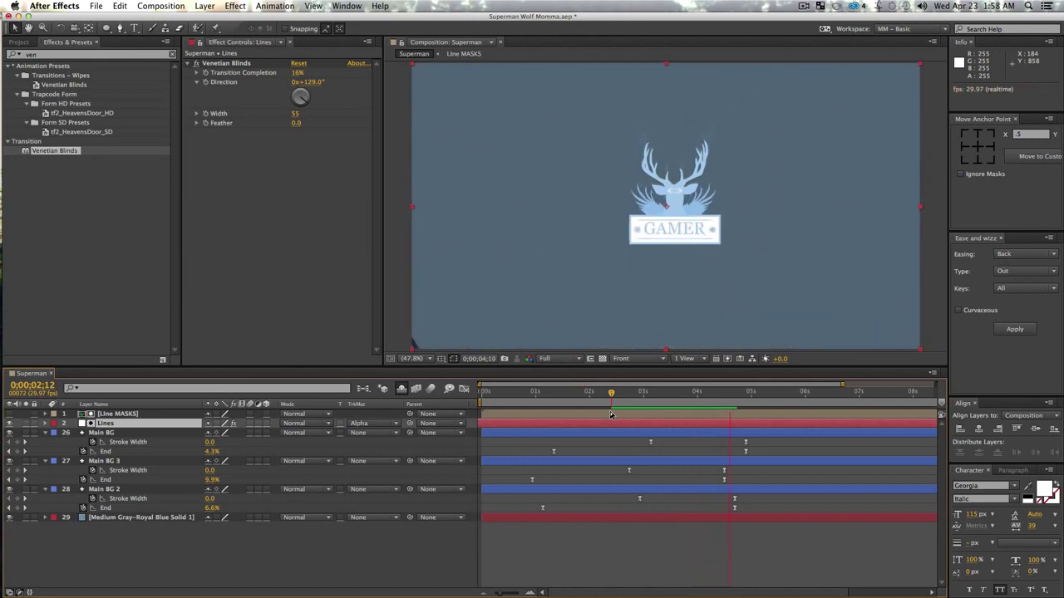
key("space")
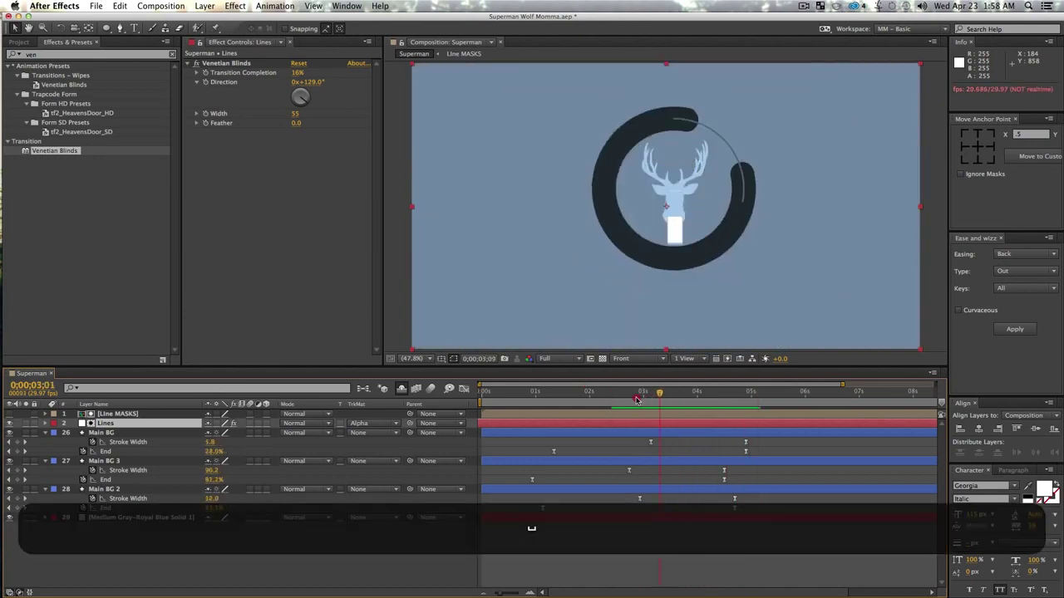
left_click_drag(690, 397, 570, 408)
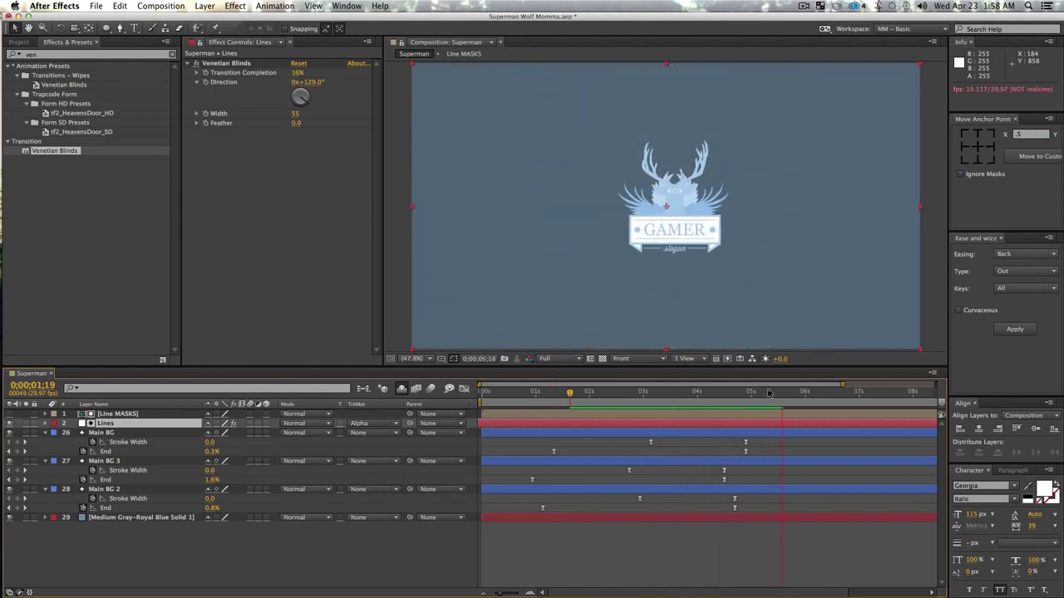
left_click_drag(760, 394, 634, 416)
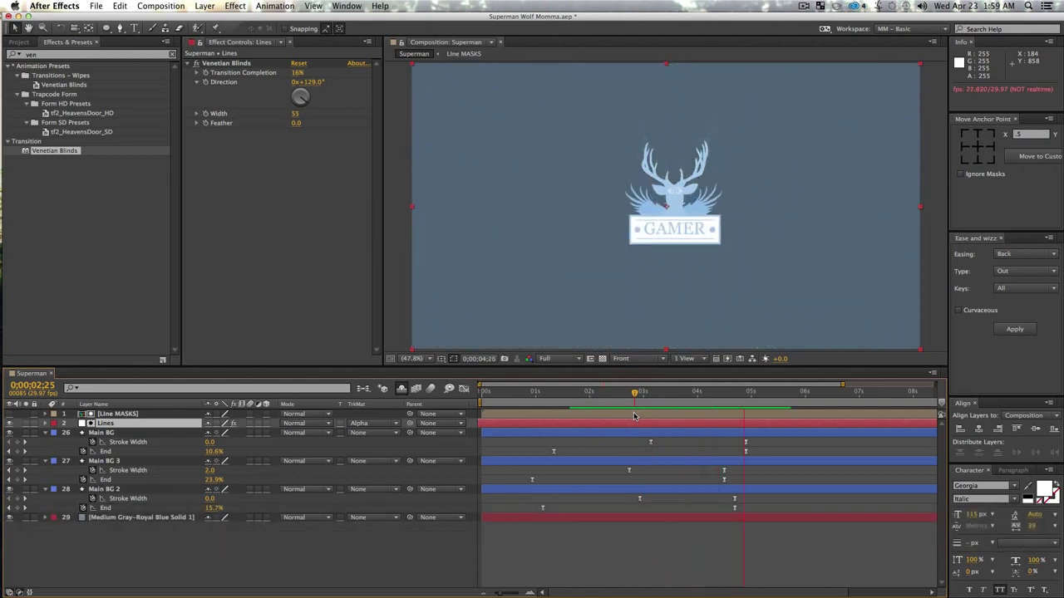
key("space")
left_click_drag(672, 399, 703, 409)
left_click(146, 413)
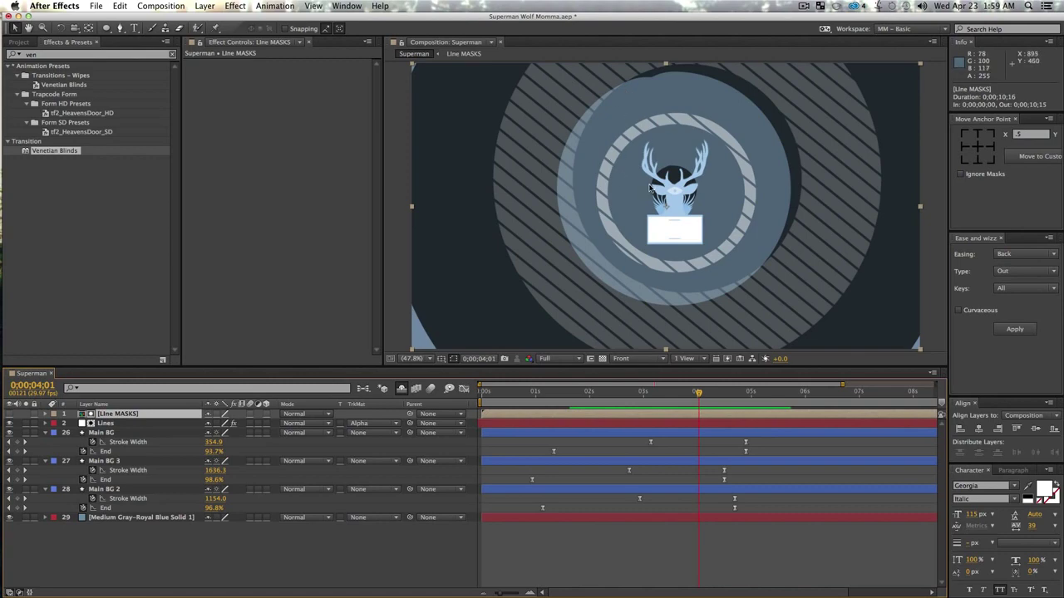
left_click_drag(666, 208, 654, 230)
key("super+z")
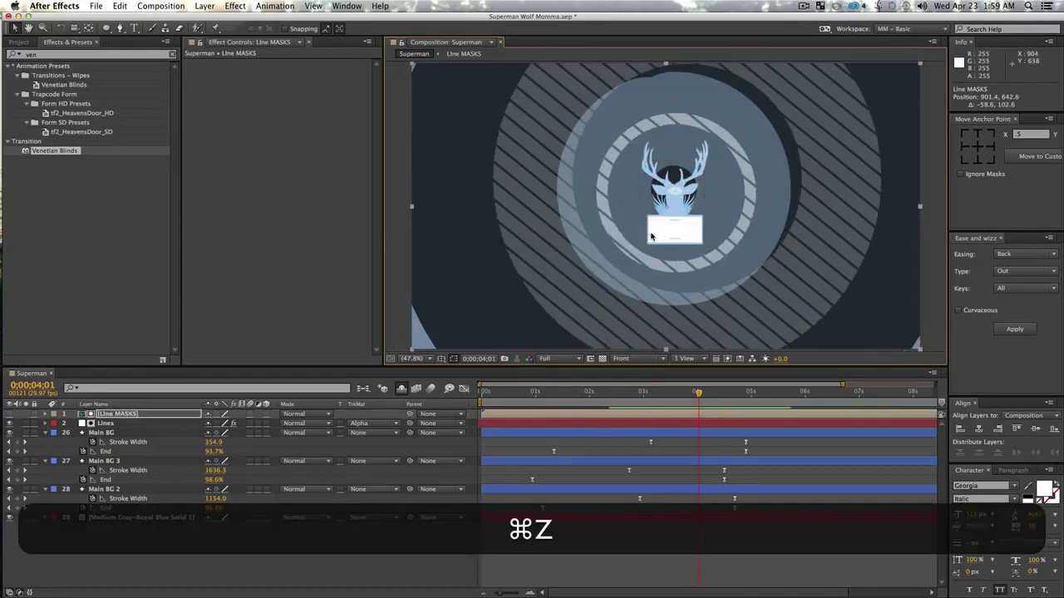
left_click(354, 540)
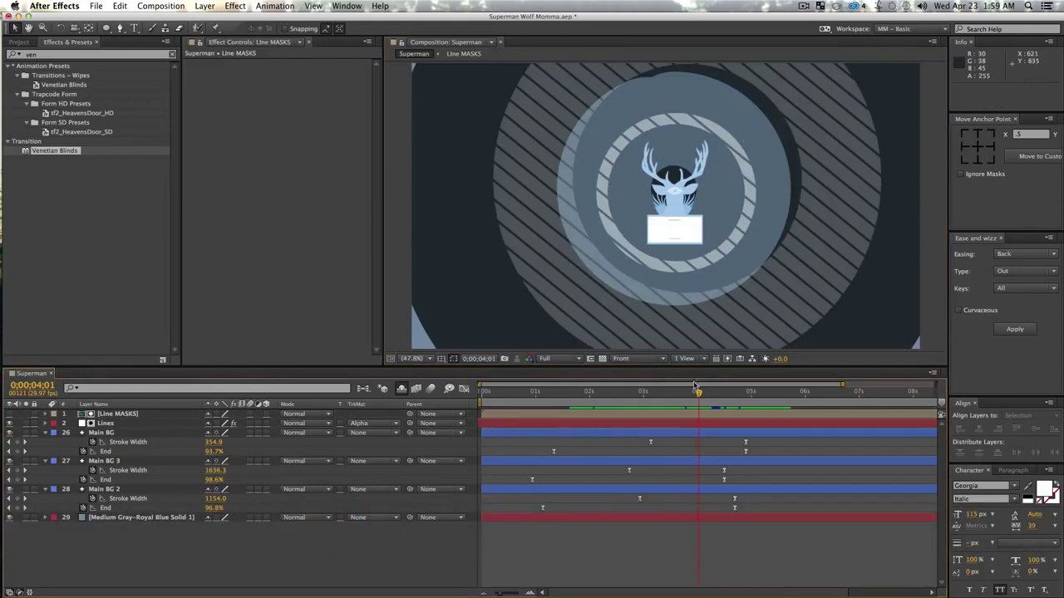
- Inside the LIne MASKS composition, add a white 1920 × 1080 px solid beneath both shape layers and make it a guide layer
left_click(190, 452)
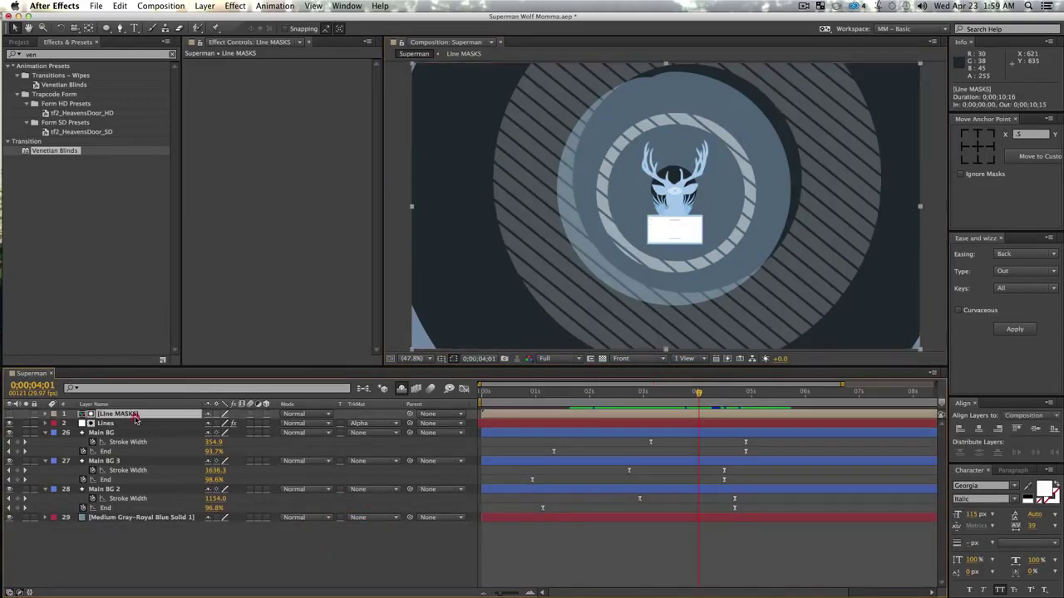
double_click(121, 414)
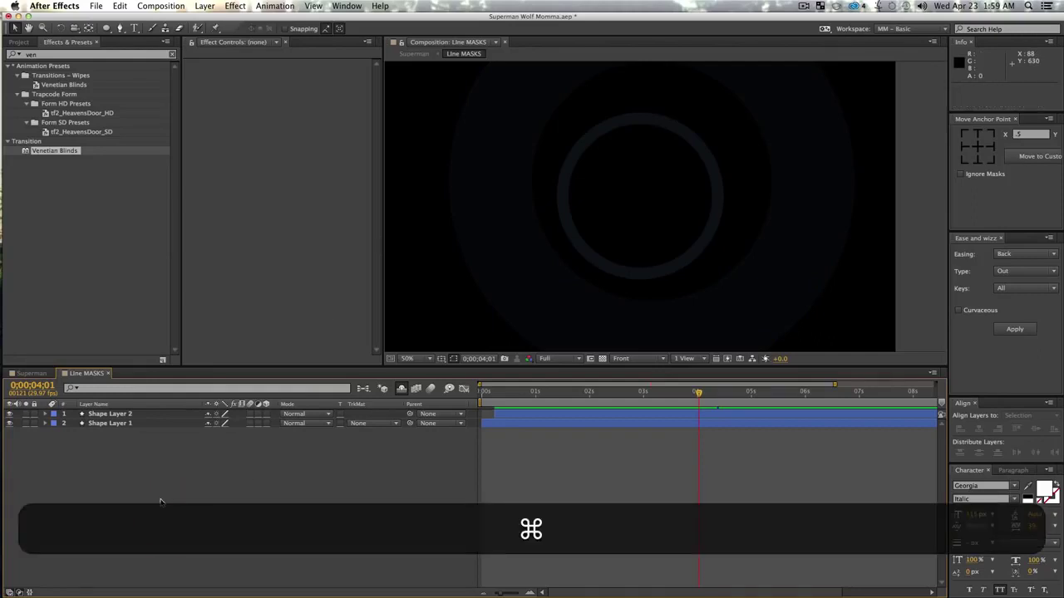
key("super+y")
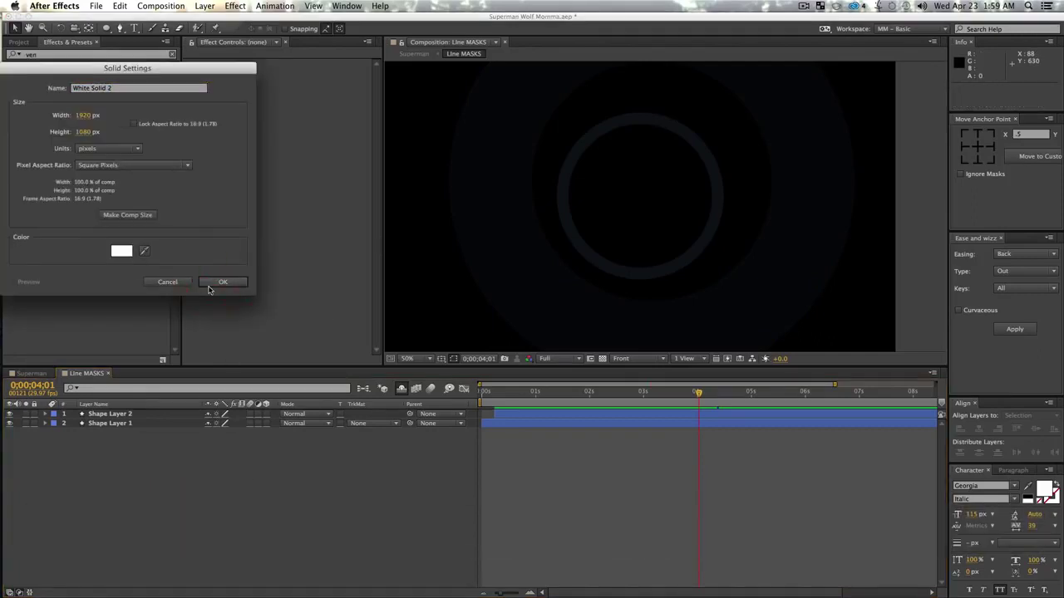
left_click(209, 285)
left_click_drag(106, 418, 110, 437)
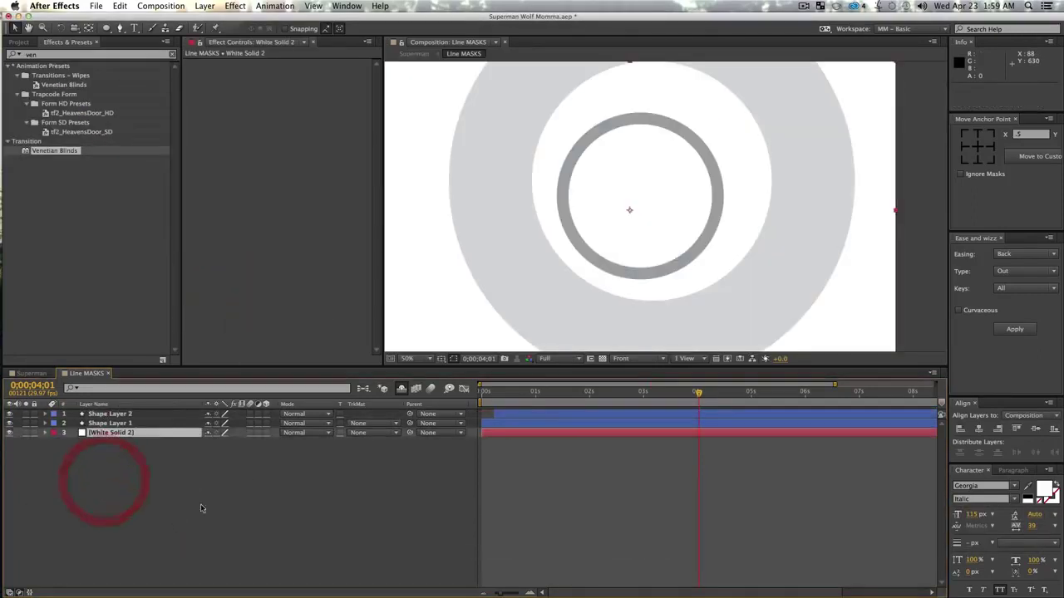
right_click(115, 439)
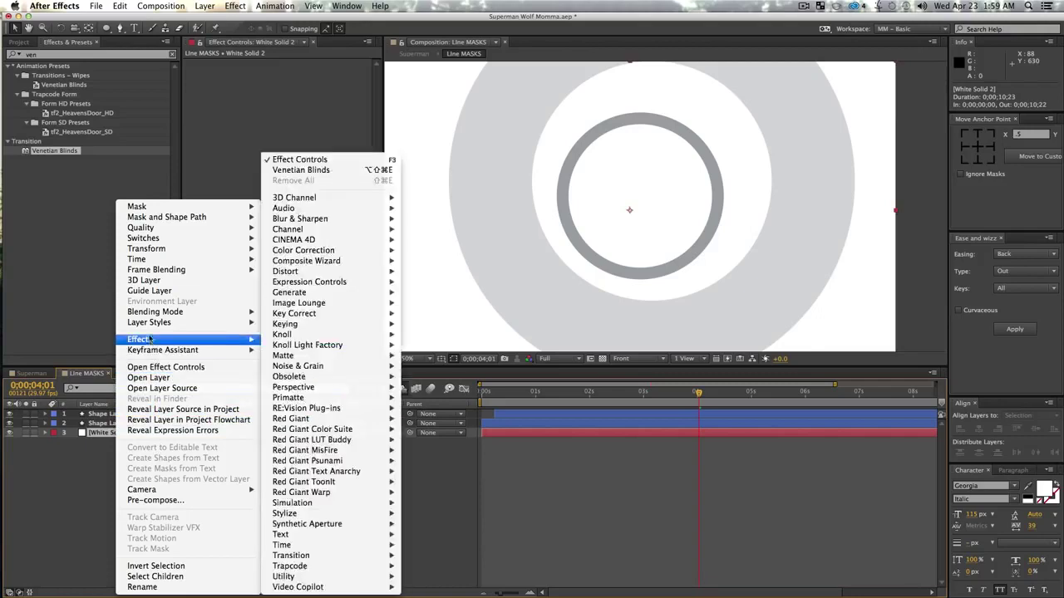
left_click(146, 287)
left_click(299, 537)
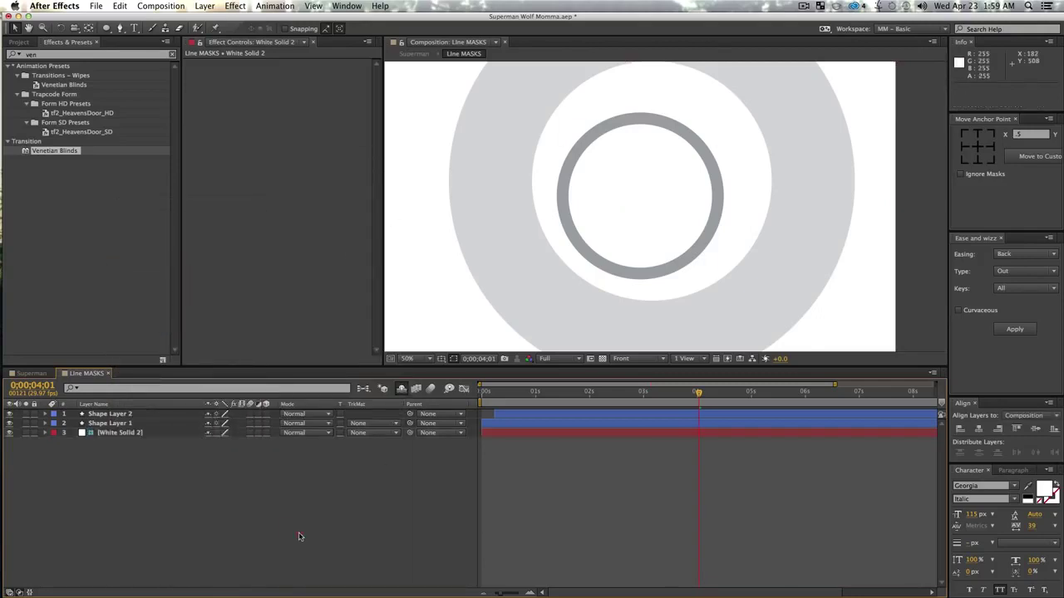
- Move the small ring, Shape Layer 2, up and to the right to position 994, 486
key("alt+z")
left_click(822, 143, "alt")
key("alt+space")
left_click_drag(713, 201, 777, 172)
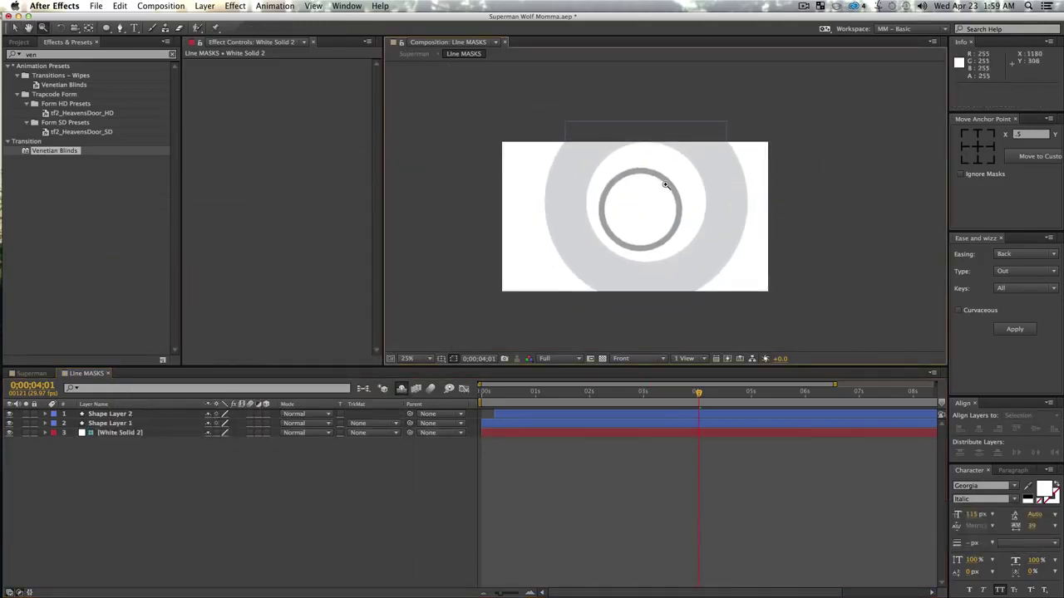
key("z")
left_click(655, 178)
key("v")
left_click_drag(659, 195, 669, 176)
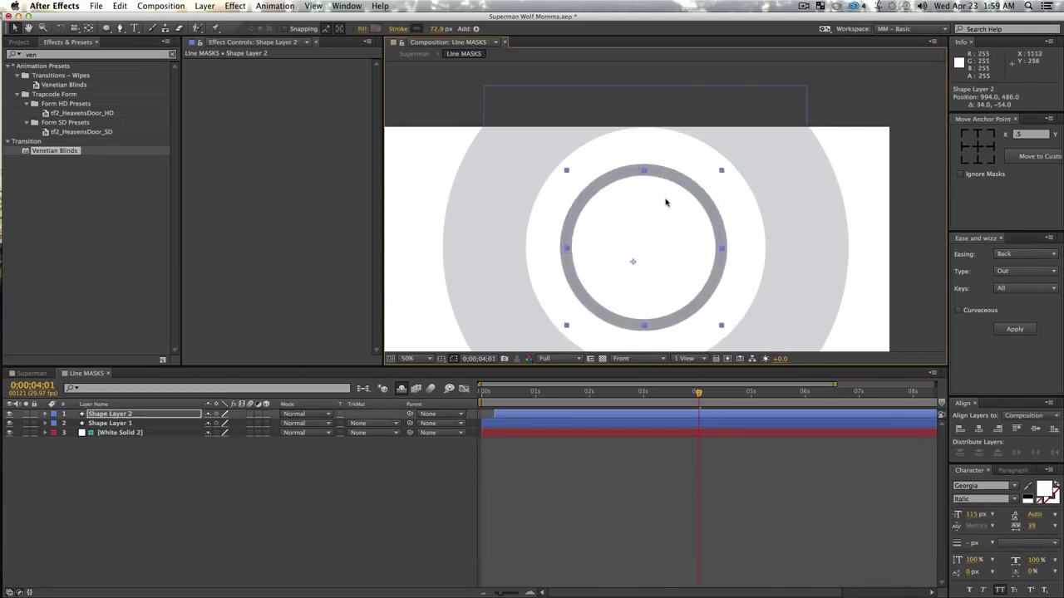
left_click(313, 504)
left_click(33, 374)
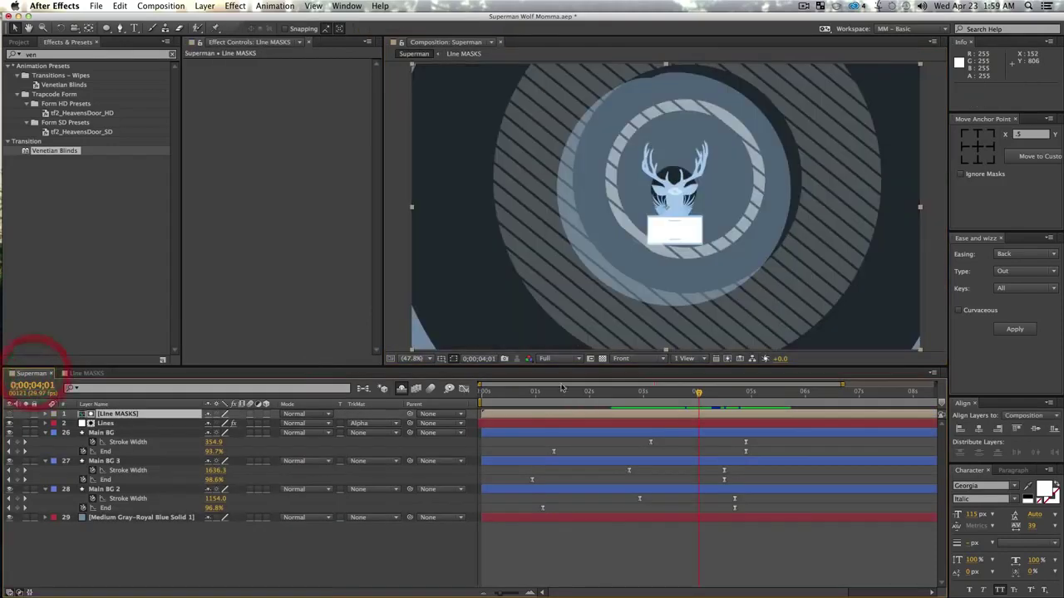
left_click(831, 194)
key("super+z")
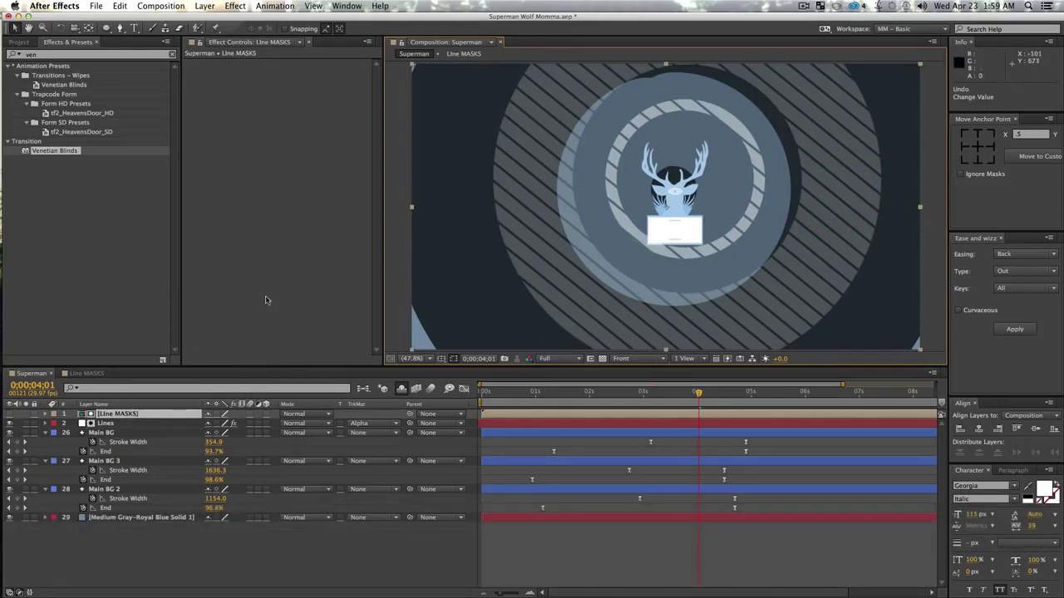
left_click(86, 373)
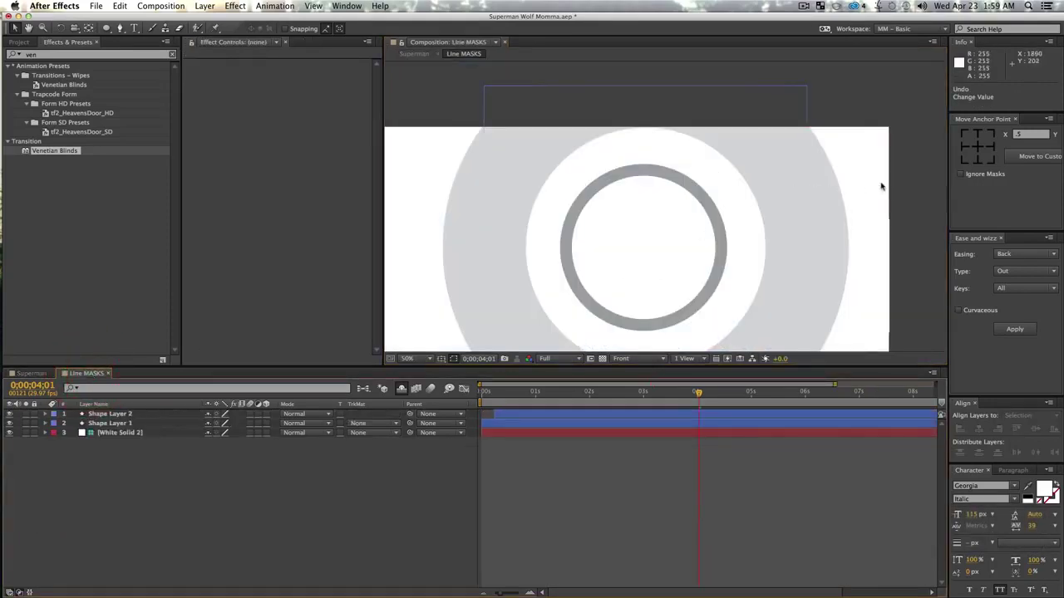
left_click_drag(870, 184, 532, 233)
key("super+z")
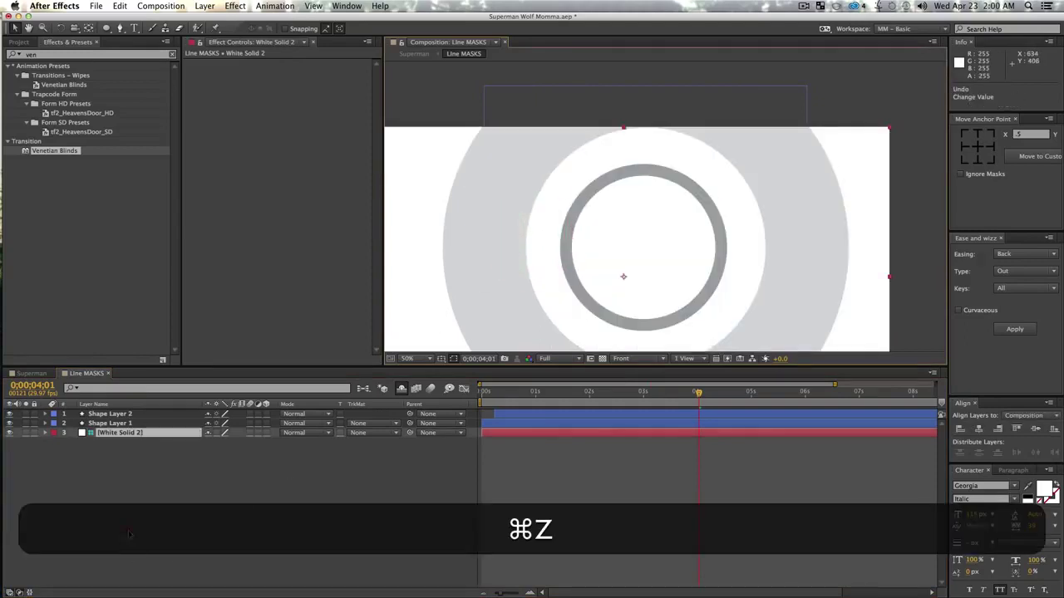
- Shift Shape Layer 1 and Shape Layer 2 together 84 px to the left in LIne MASKS
left_click_drag(101, 383, 94, 359)
left_click(115, 436, "super")
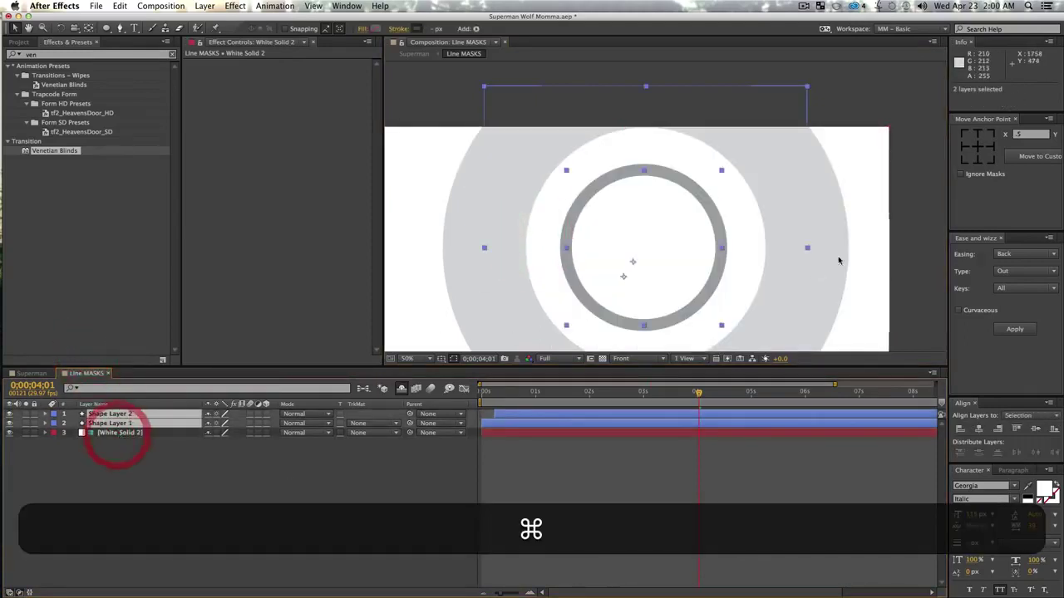
key("z")
left_click(678, 254, "alt")
left_click_drag(704, 222, 708, 228)
key("v")
- Preview the repositioned striped rings in the Superman composition from 0;00;03;09 and check the frame at 0;00;03;27
left_click(32, 373)
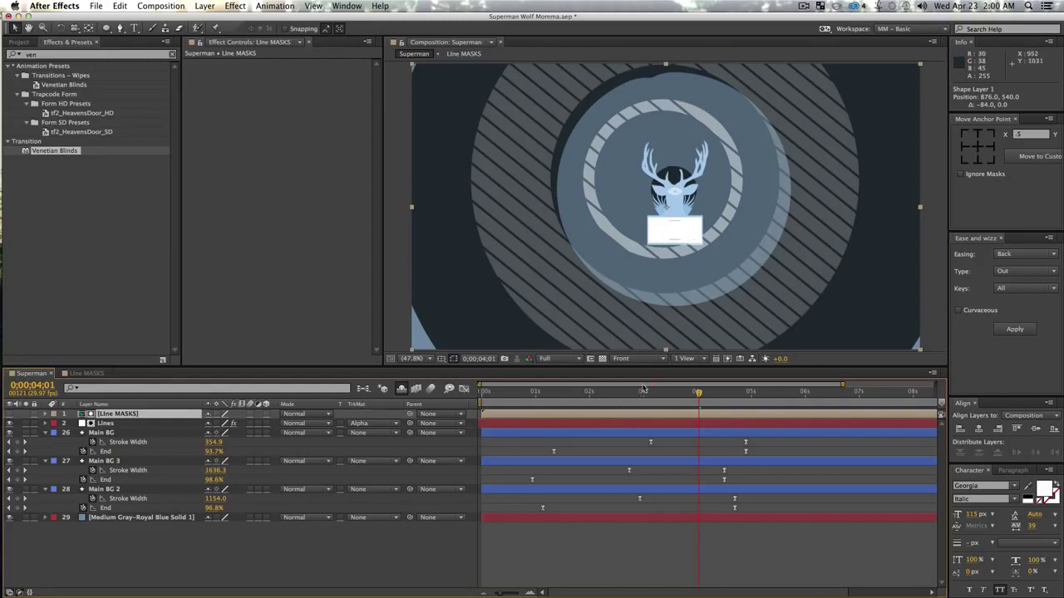
left_click_drag(689, 396, 658, 404)
key("space")
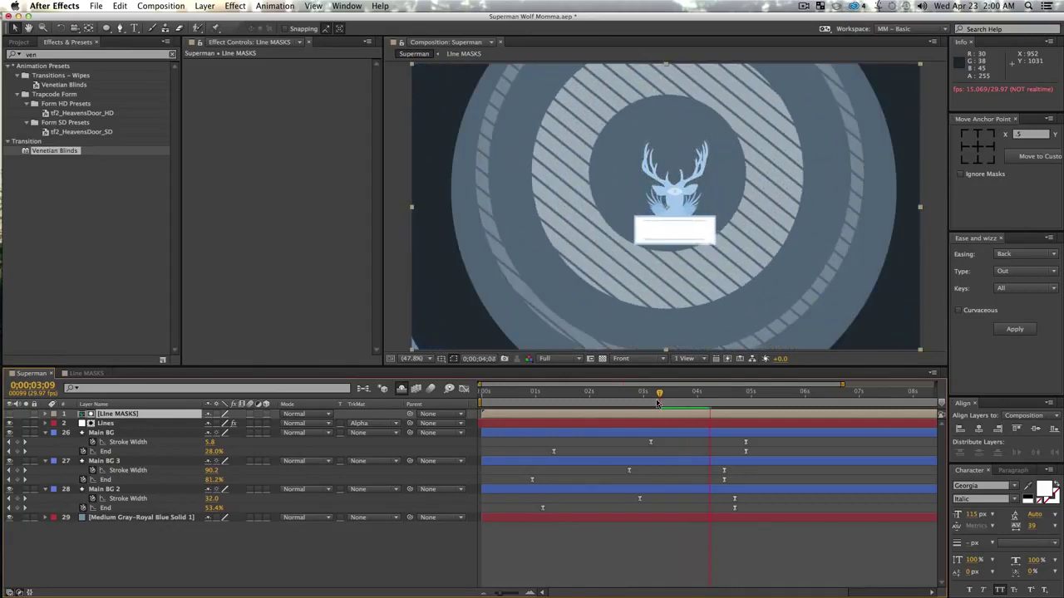
key("space")
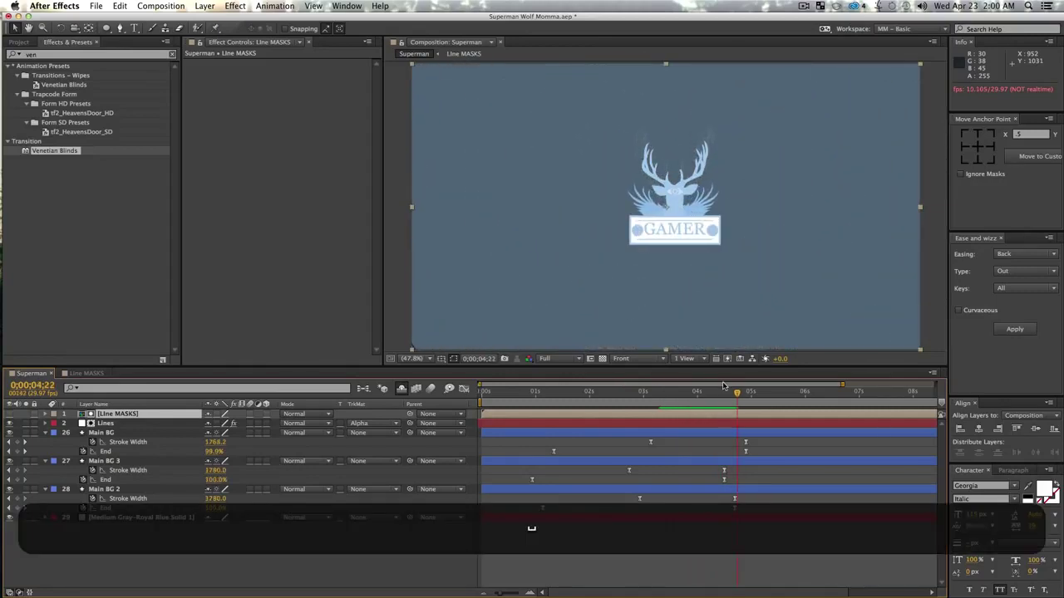
left_click_drag(723, 391, 692, 392)
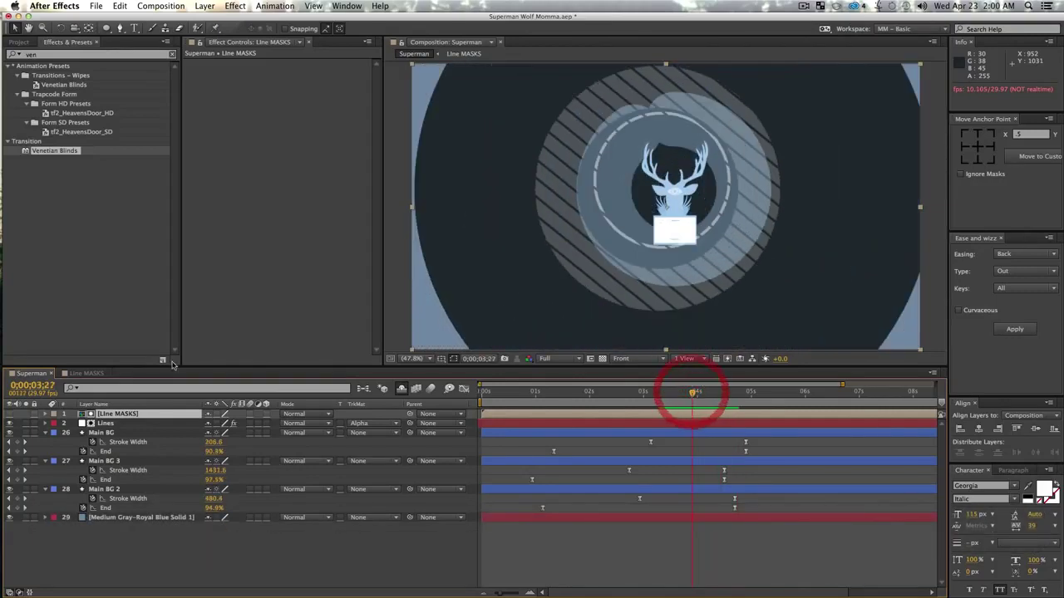
- Switch to QuickTime Player, view the reference video "S42 - Champ Gamer Tag.mov" around 00:03, and return to After Effects
left_click(13, 379)
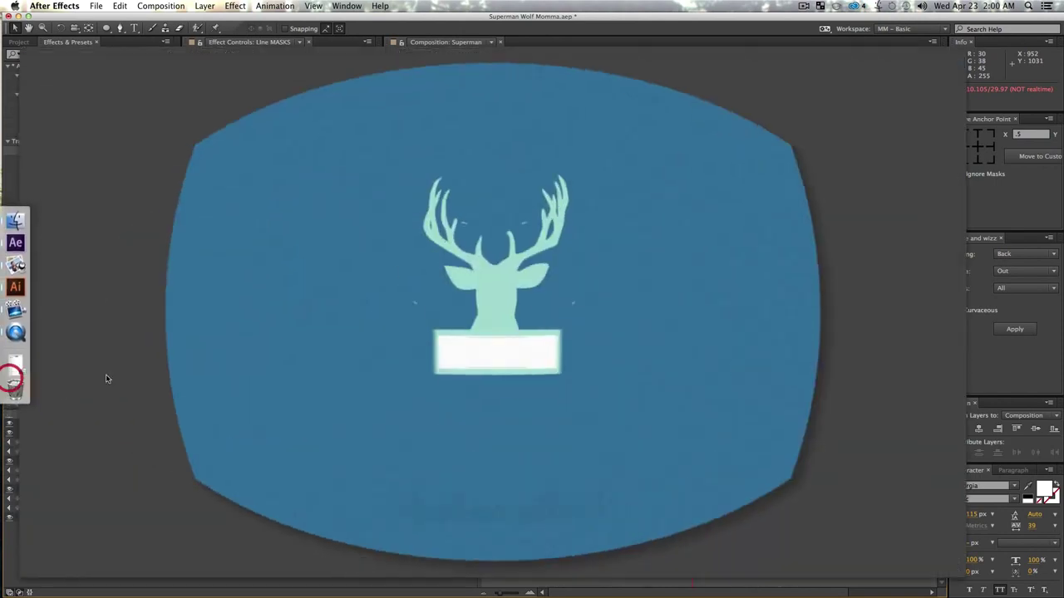
left_click_drag(481, 532, 499, 533)
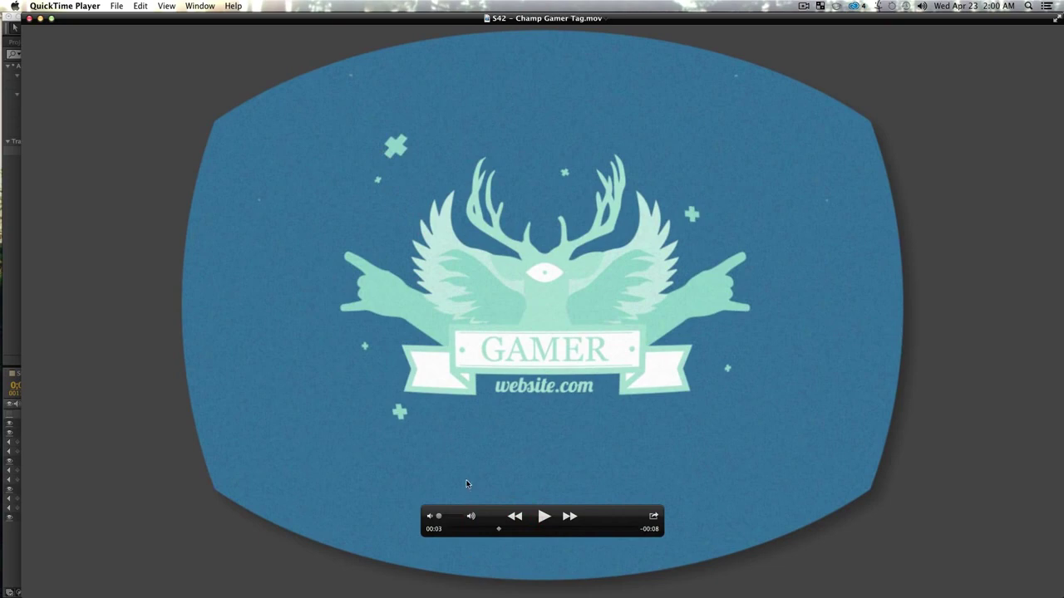
left_click(39, 17)
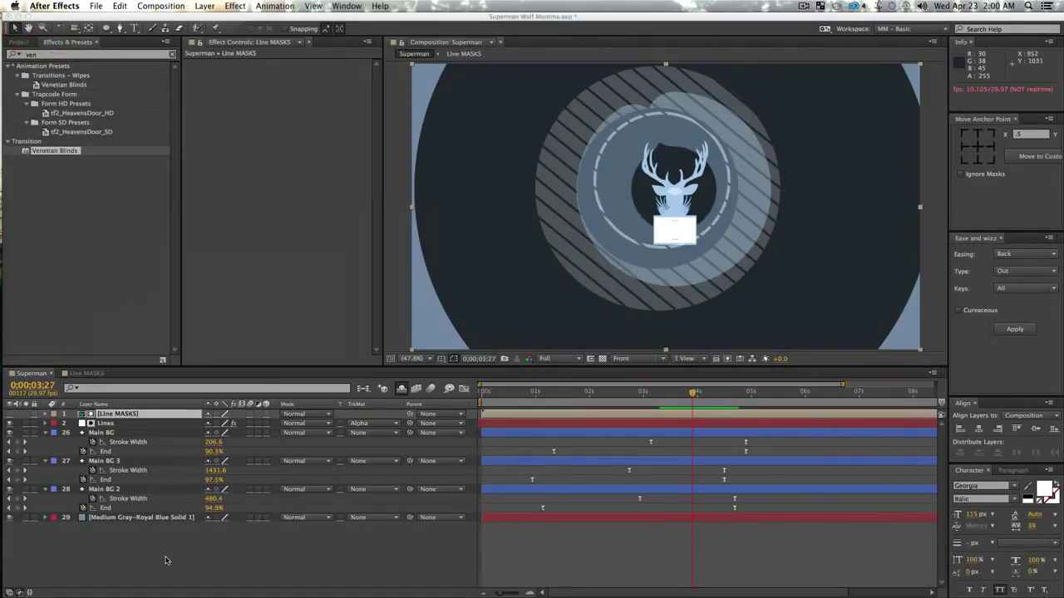
- Save the project and collapse the revealed keyframe properties of all layers in the Superman composition
left_click(165, 561)
key("super+s")
key("super+a")
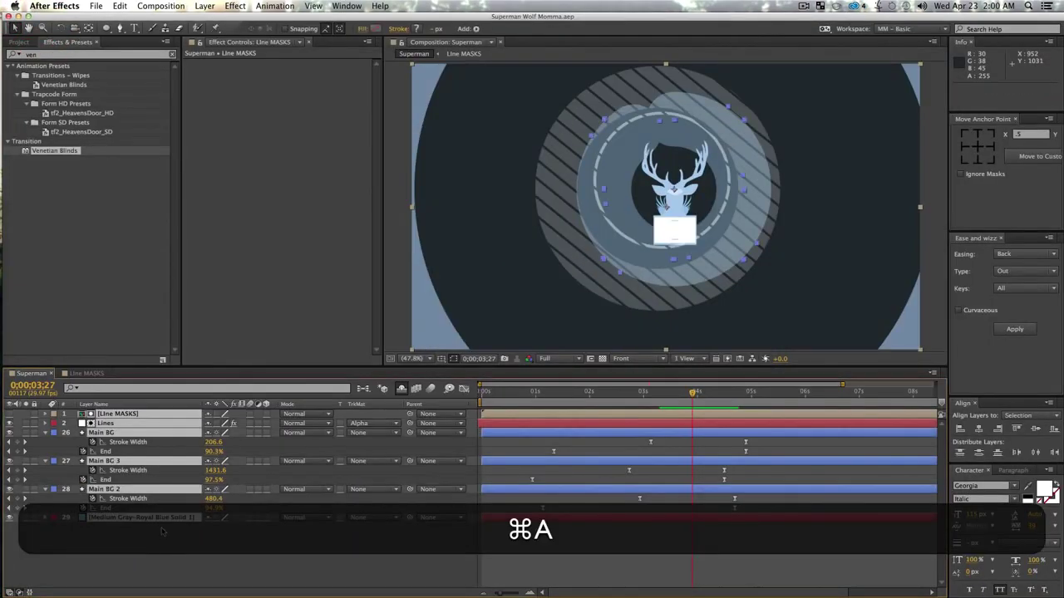
key("super+u")
left_click(195, 522)
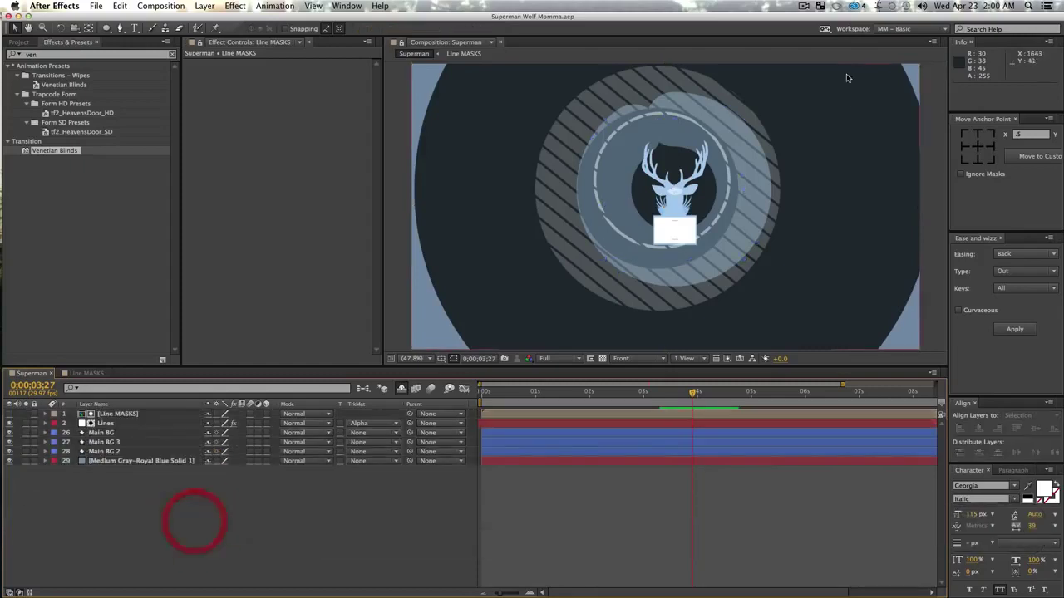
- At 0;00;06;12 in the Superman composition, draw a small, narrow vertical rectangle as a new shape layer above and left of the logo
key("alt+z")
key("z")
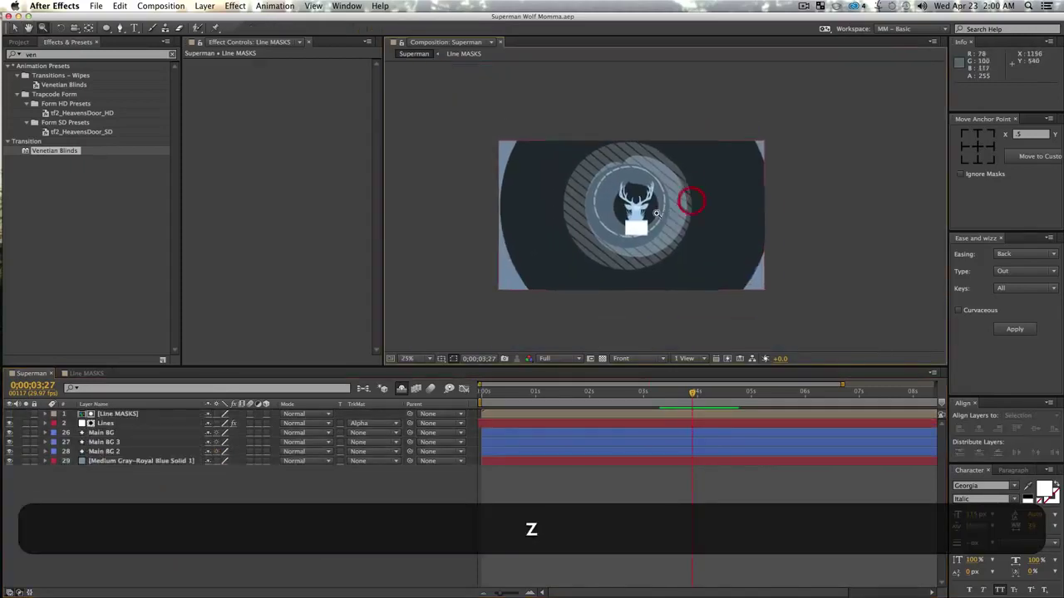
left_click(653, 212)
key("v")
left_click(215, 555)
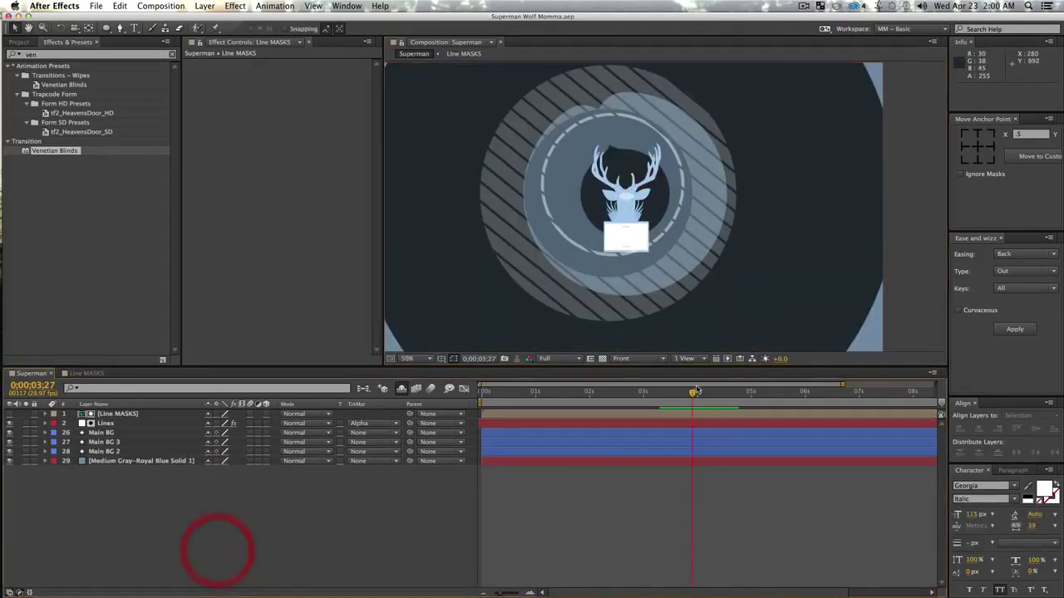
left_click_drag(707, 396, 814, 420)
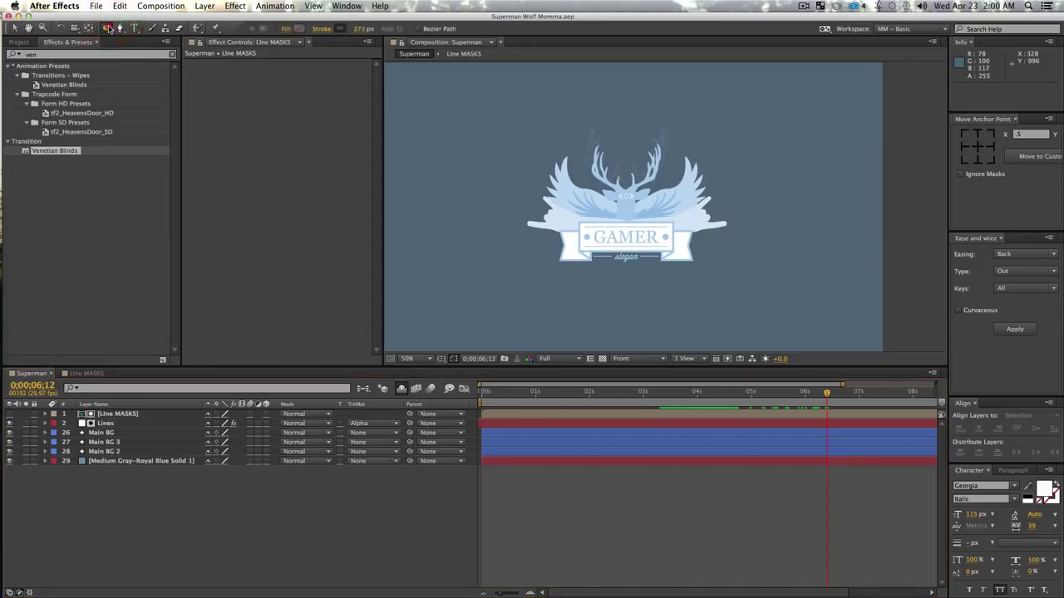
left_click_drag(111, 27, 164, 35)
left_click_drag(447, 122, 465, 162)
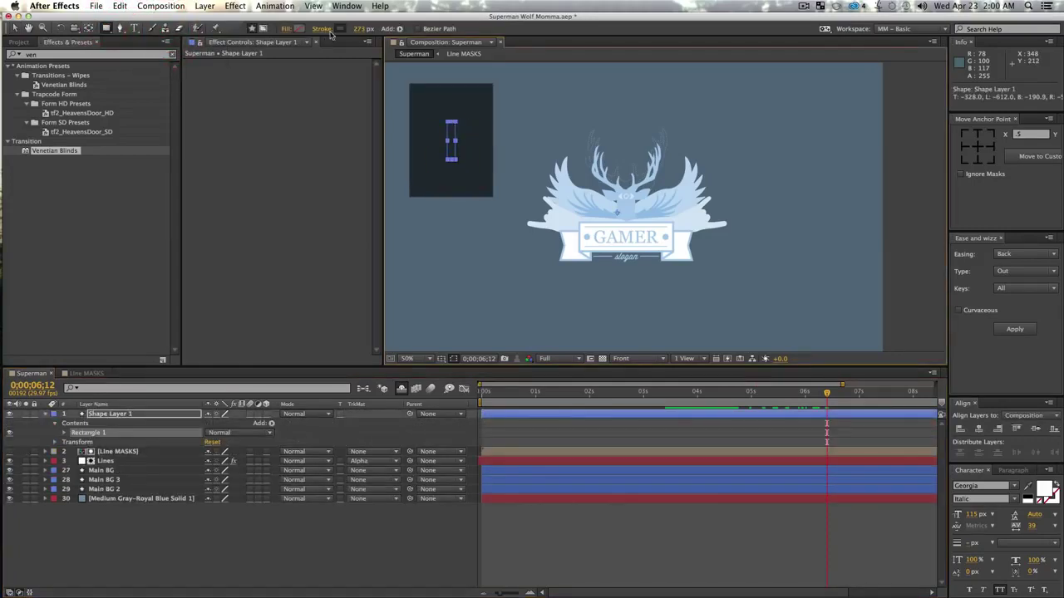
- Remove the rectangle's stroke and fill it with a light blue sampled from the logo artwork
left_click(321, 28)
left_click(14, 89)
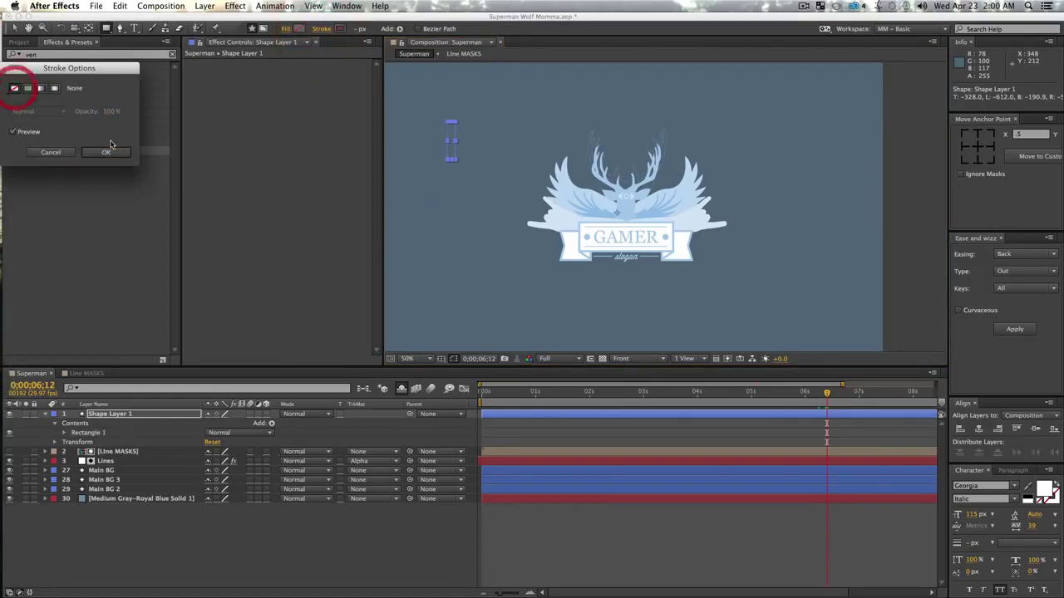
left_click(108, 152)
left_click(299, 29)
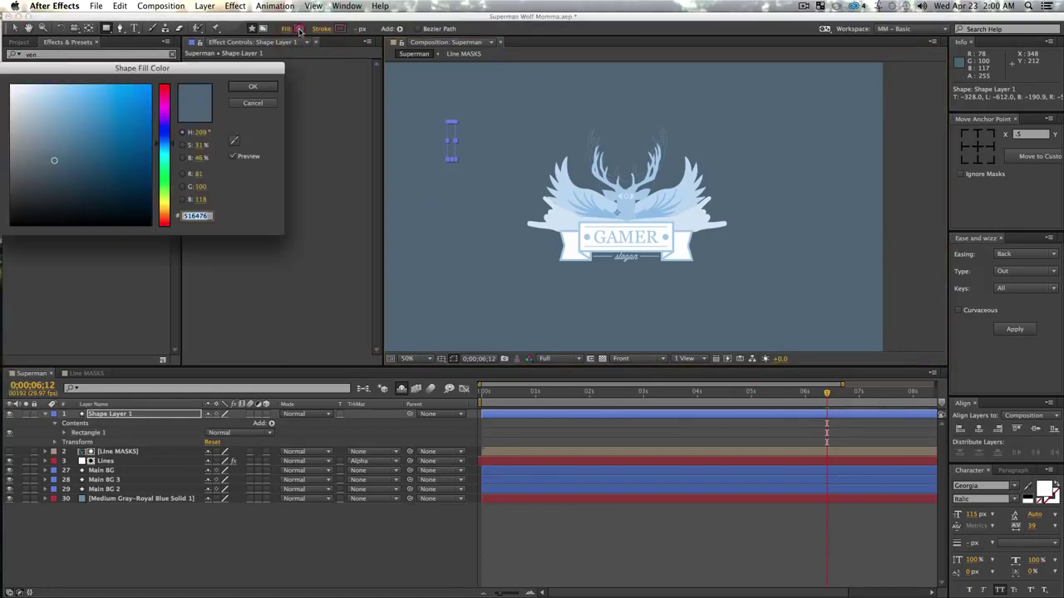
left_click(234, 143)
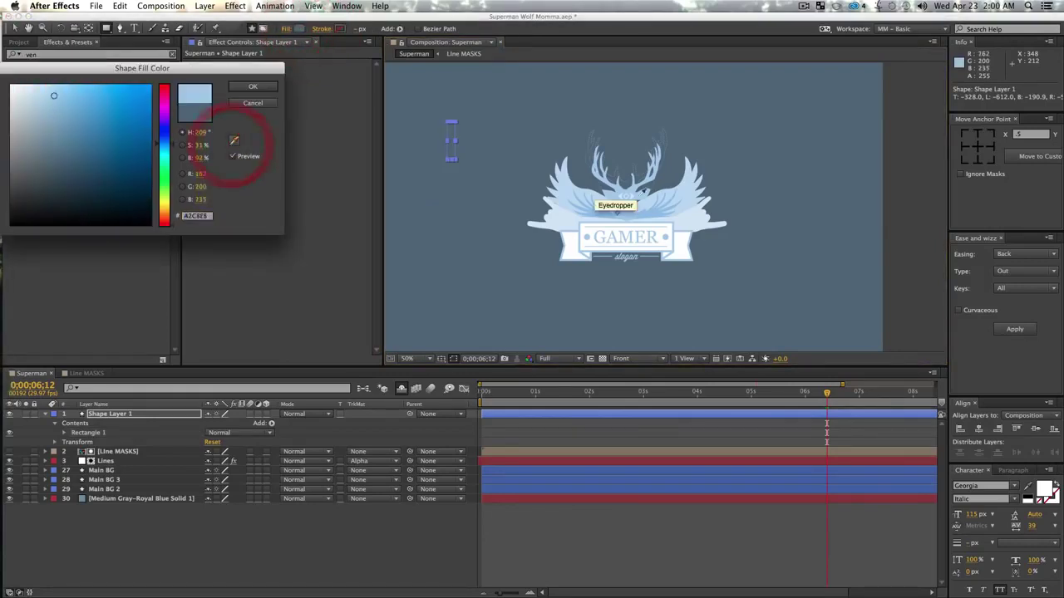
left_click(664, 196)
left_click(254, 88)
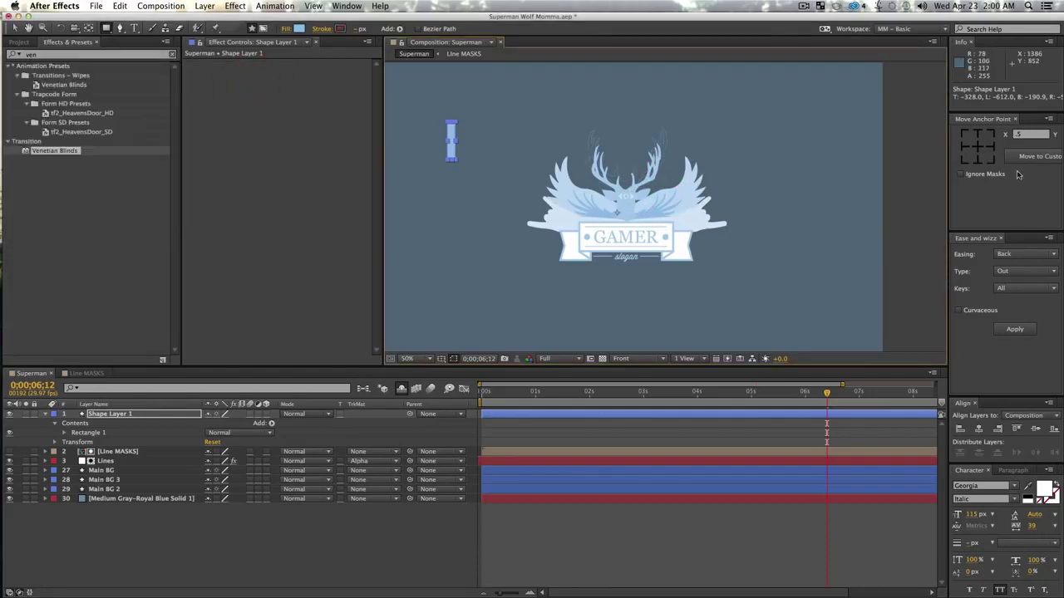
- Center the bar's anchor point, duplicate the layer, and rotate the copy 90° to form a plus sign
left_click(982, 146)
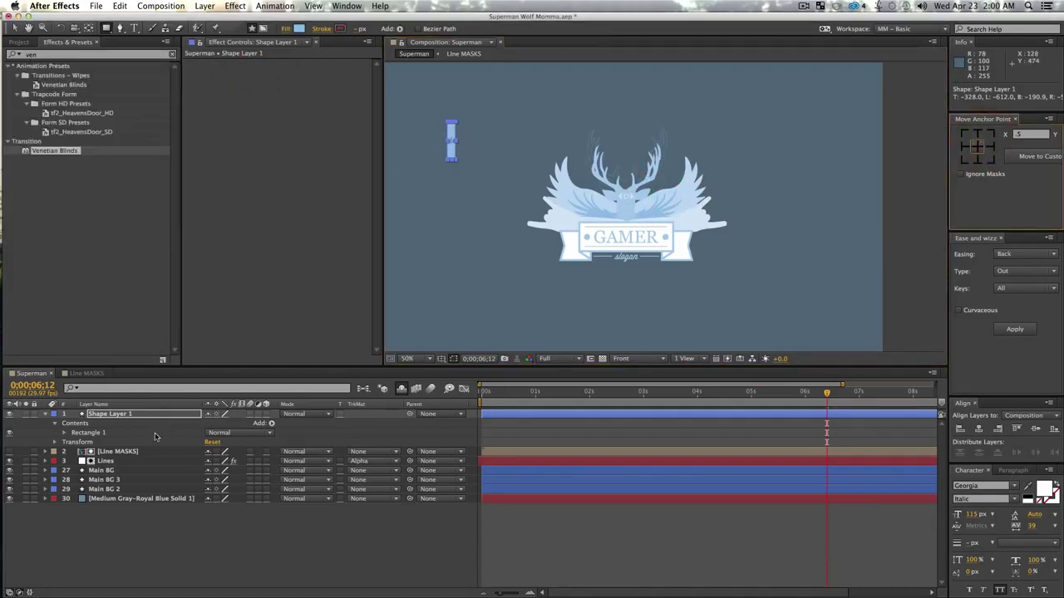
key("super+d")
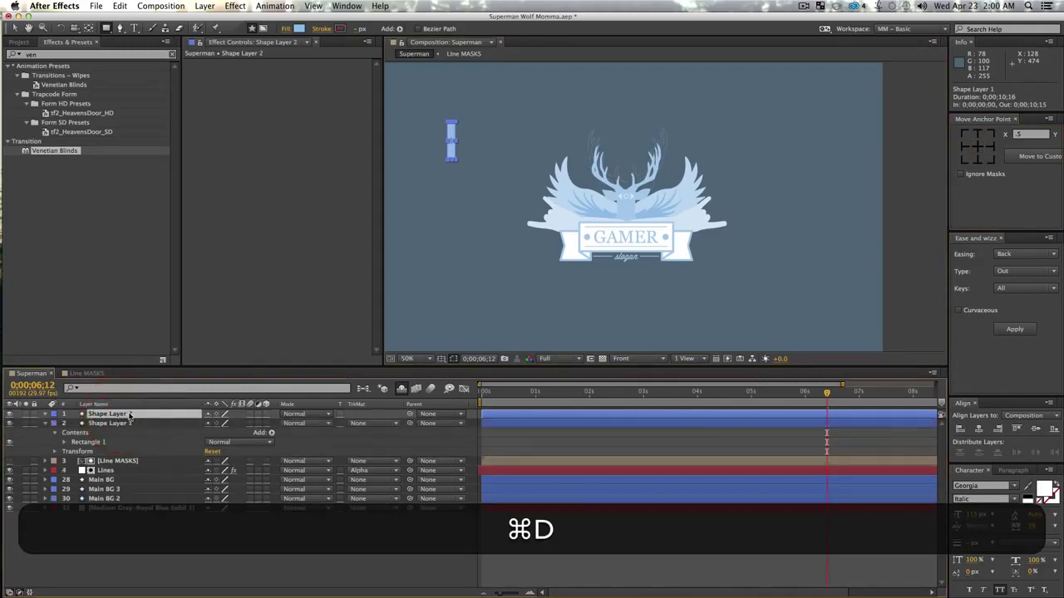
key("r")
key("w")
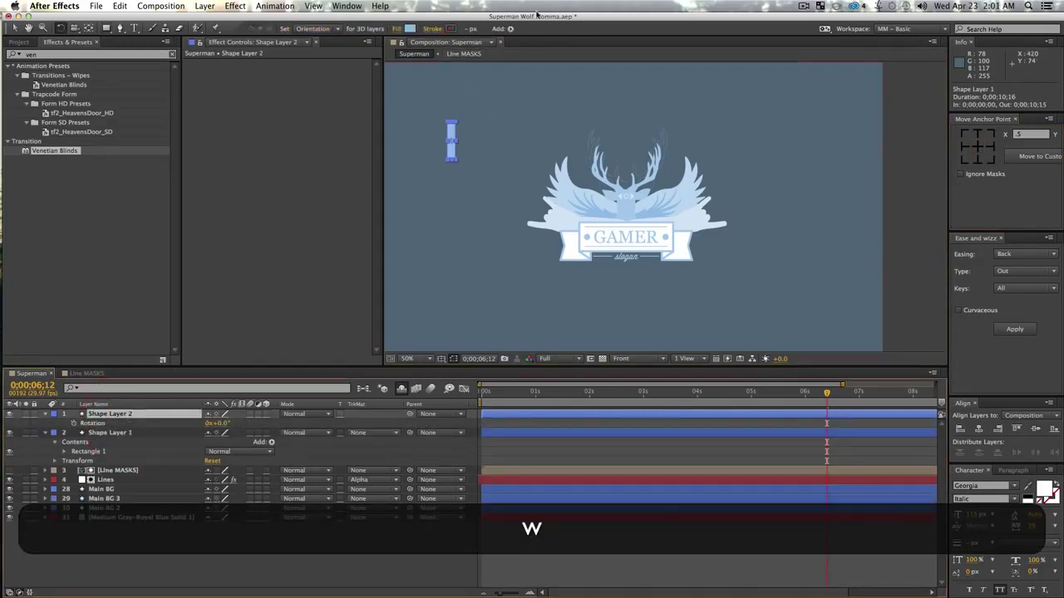
left_click_drag(453, 128, 468, 147)
key("shift+v")
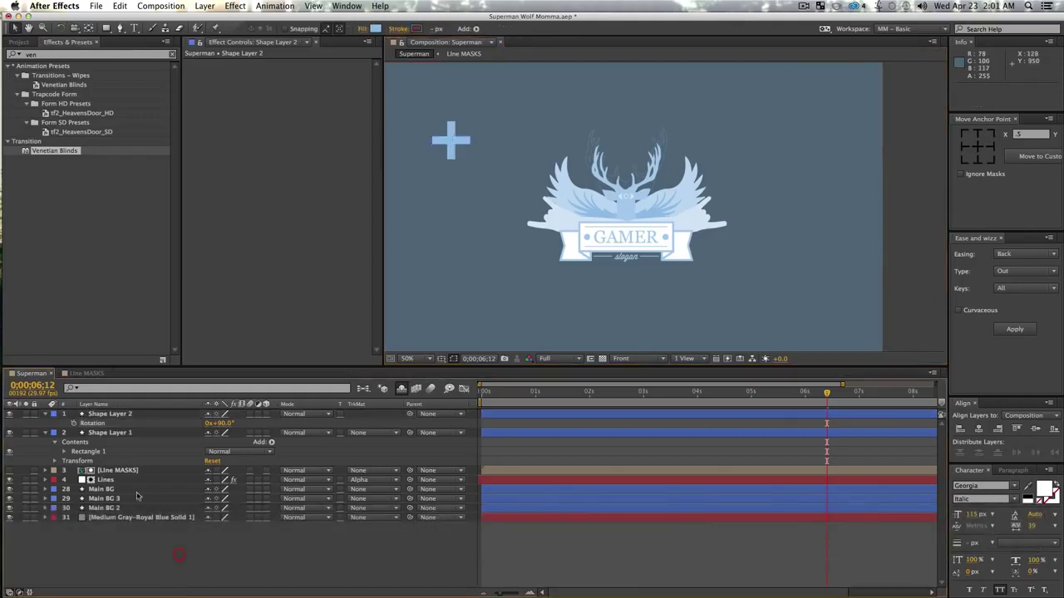
- Add rotation keyframes to Shape Layer 1 and Shape Layer 2 at 0;00;05;18
left_click(108, 432, "shift")
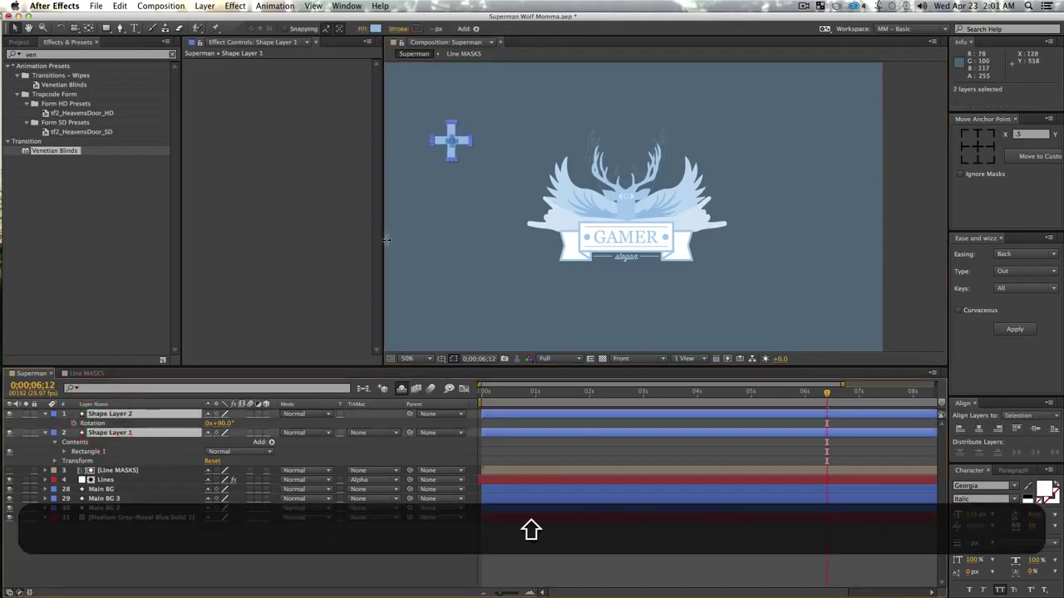
left_click_drag(807, 405, 783, 392)
key("r")
left_click(74, 424)
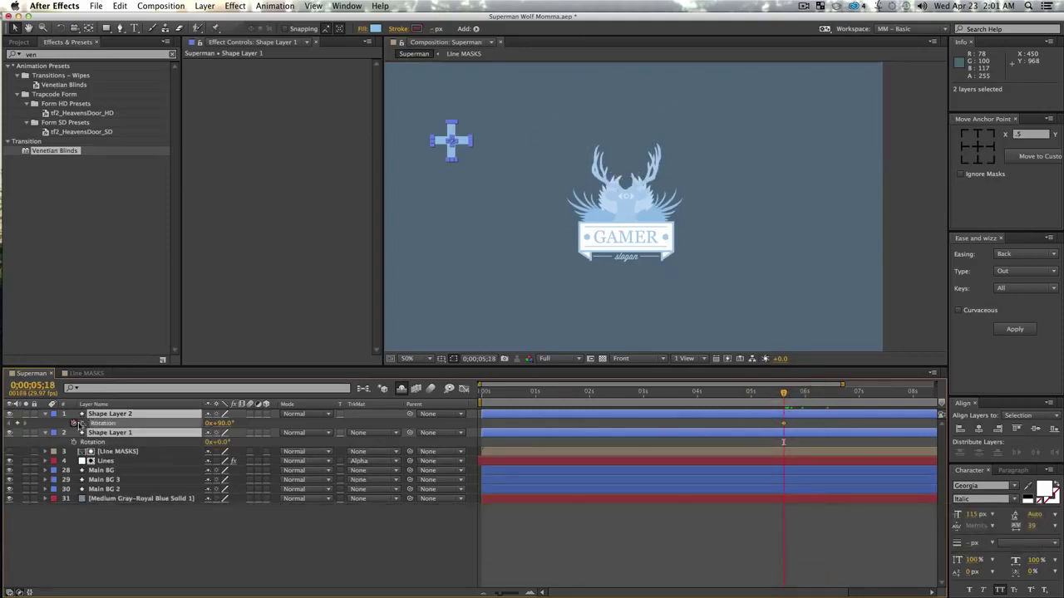
- At 0;00;05;02, set the rotation to -32° for Shape Layer 2 and -196° for Shape Layer 1, and preview the spin
left_click_drag(782, 396, 754, 393)
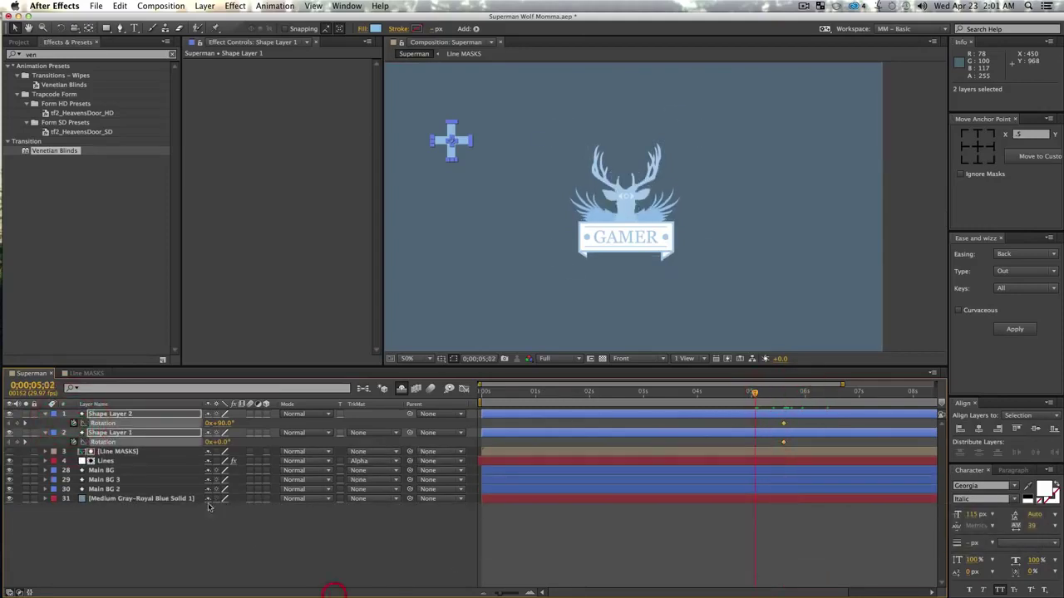
left_click_drag(216, 447, 165, 436)
key("super+z")
left_click(251, 577)
left_click(134, 434)
key("space")
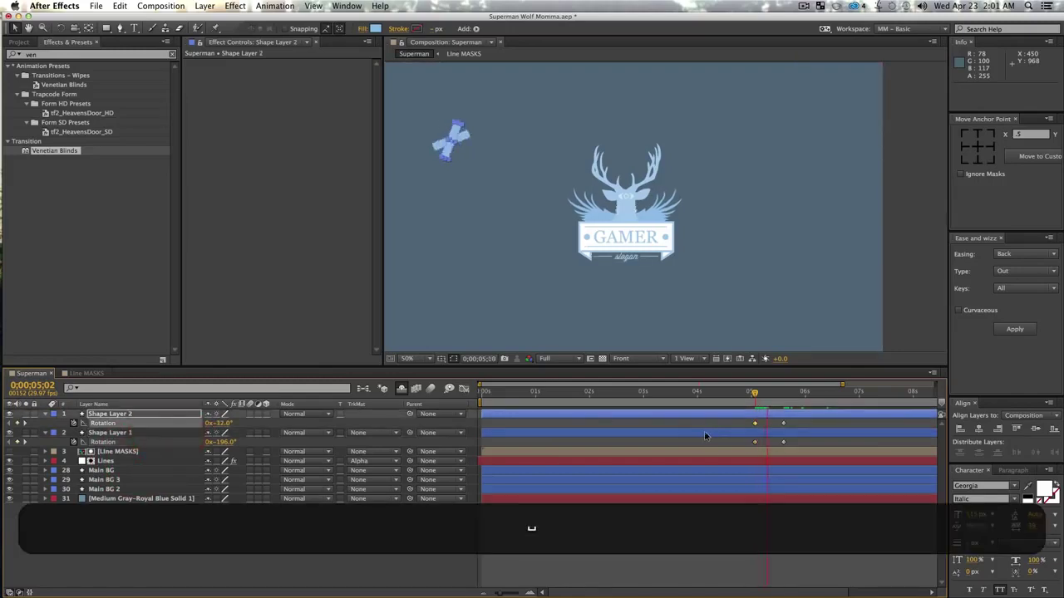
key("space")
- Apply Easy Ease to the rotation keyframes of both bars and adjust their ease handles in the speed graph
left_click_drag(792, 447, 724, 409)
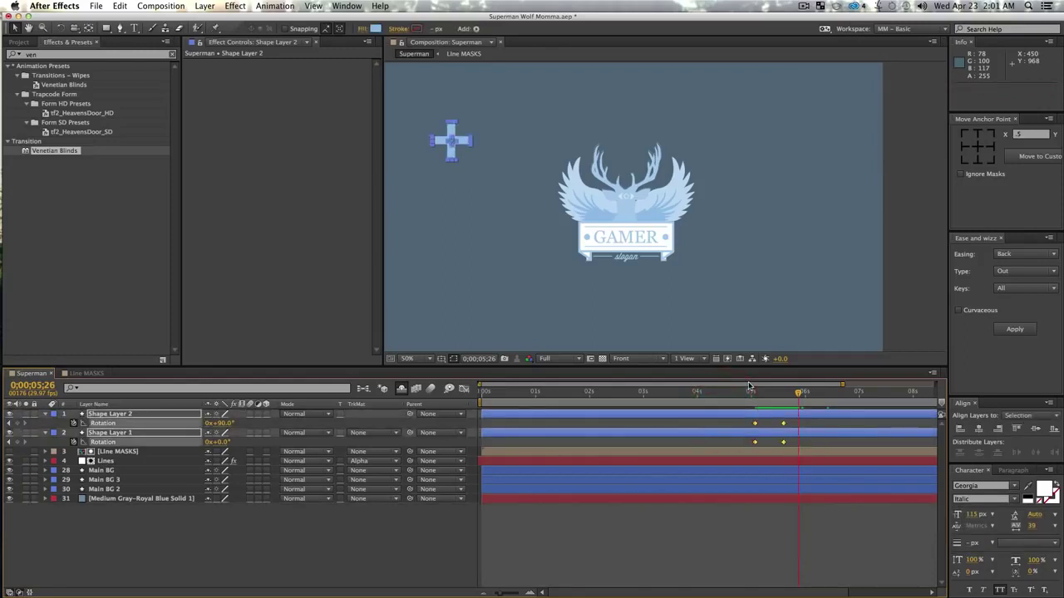
key("F9")
left_click(464, 389)
left_click_drag(730, 470, 766, 495)
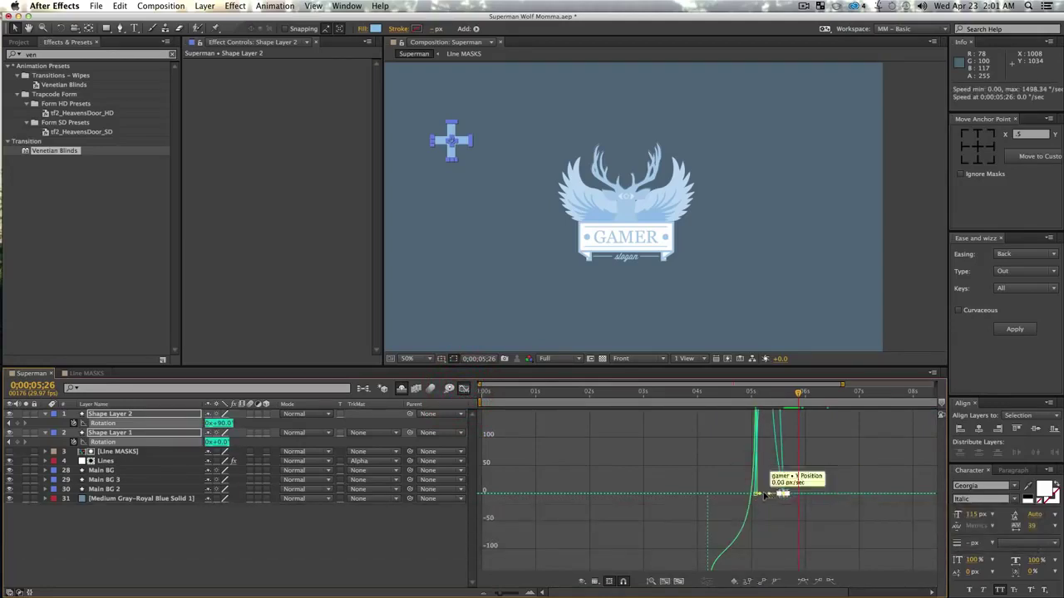
left_click_drag(761, 496, 772, 495)
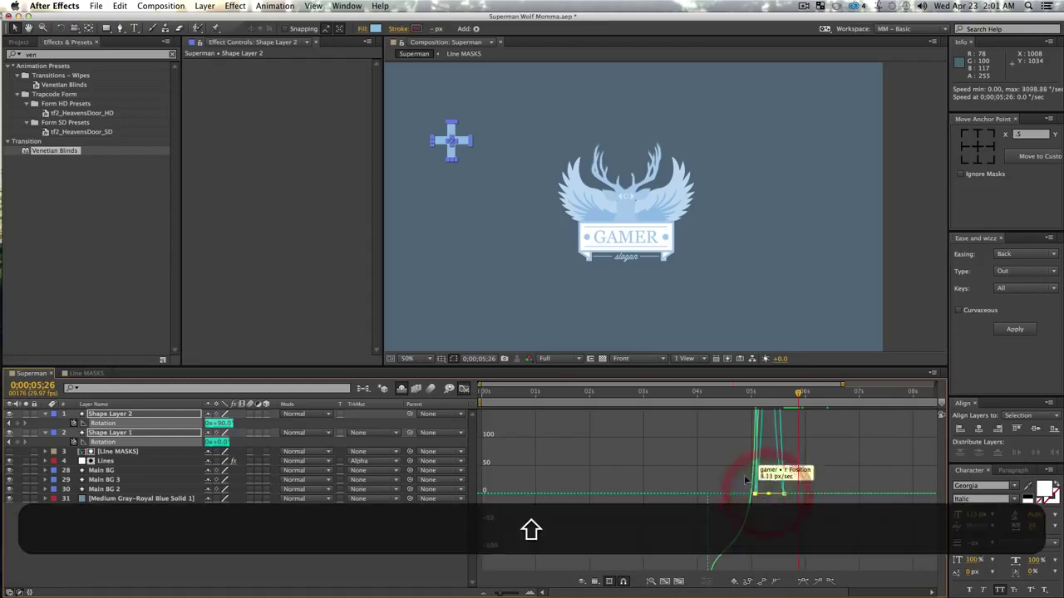
key("alt+z")
left_click(807, 471, "alt")
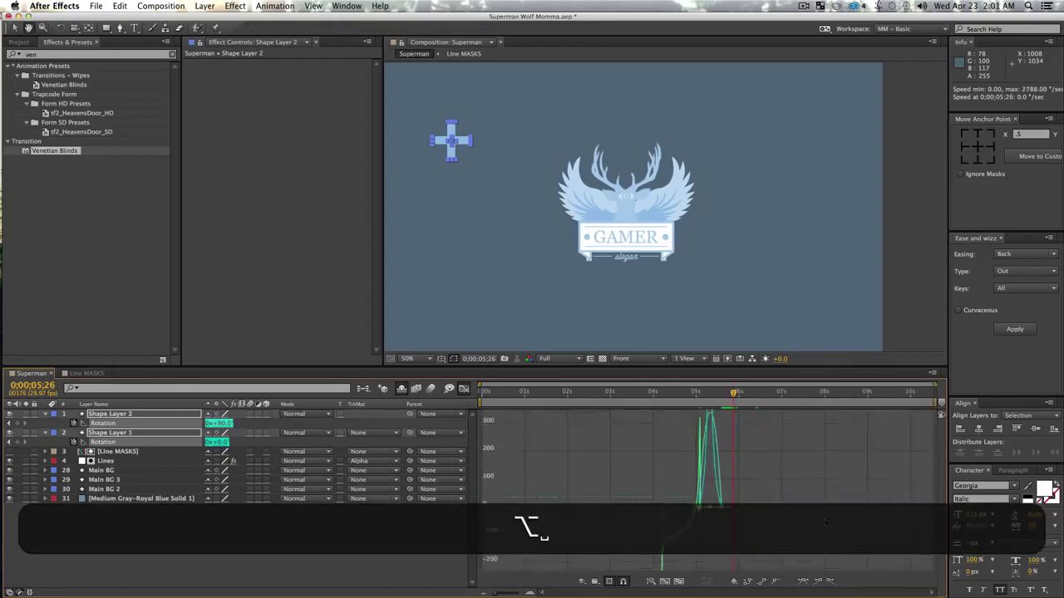
key("v")
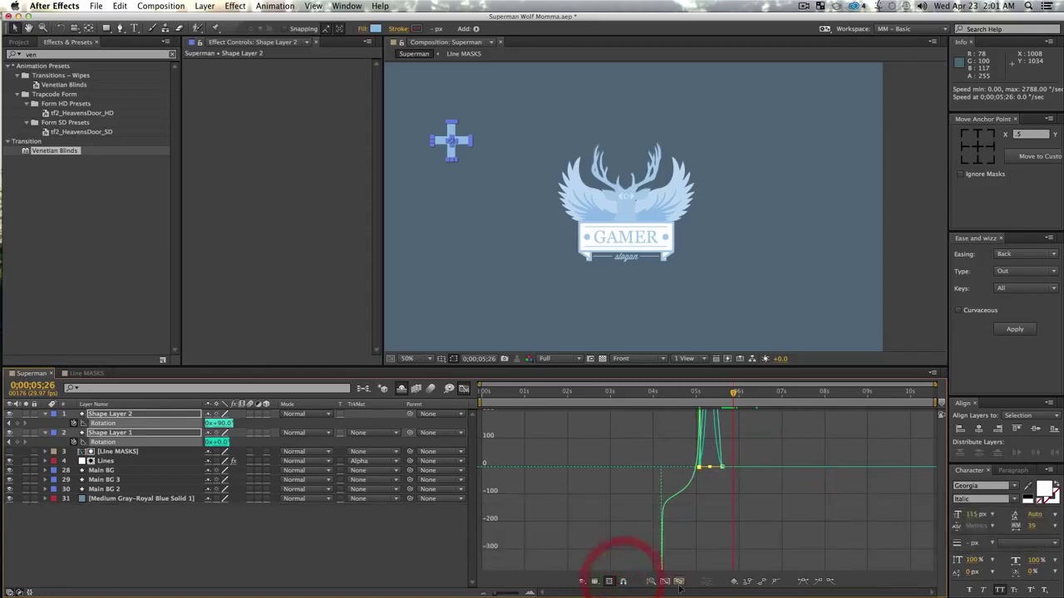
left_click(462, 390)
- Preview the eased spin of the plus sign from before 0;00;05;00 and check the frame at 0;00;06;17
left_click(691, 398)
key("space")
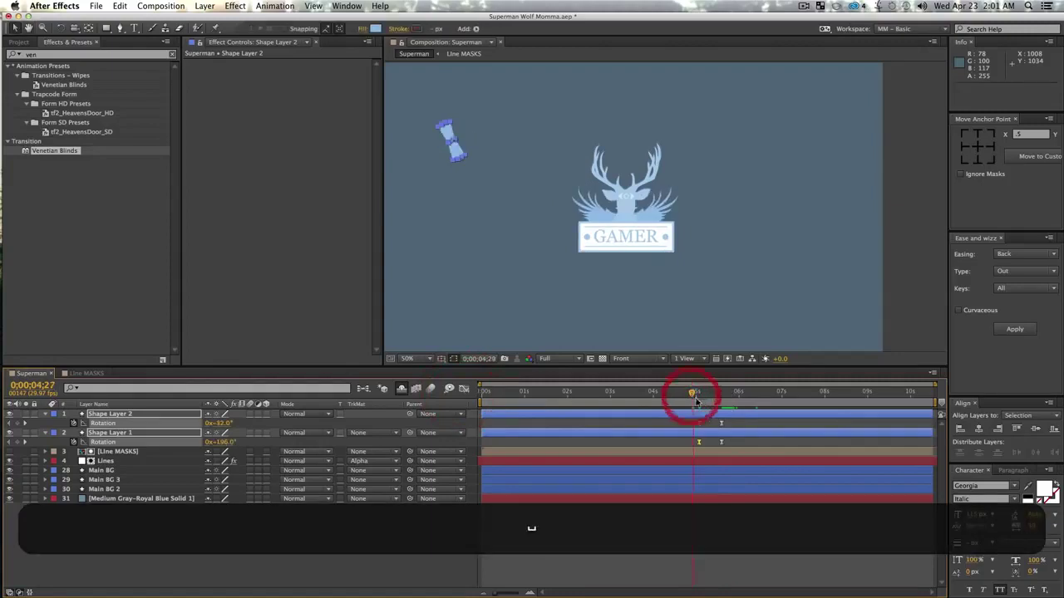
key("space")
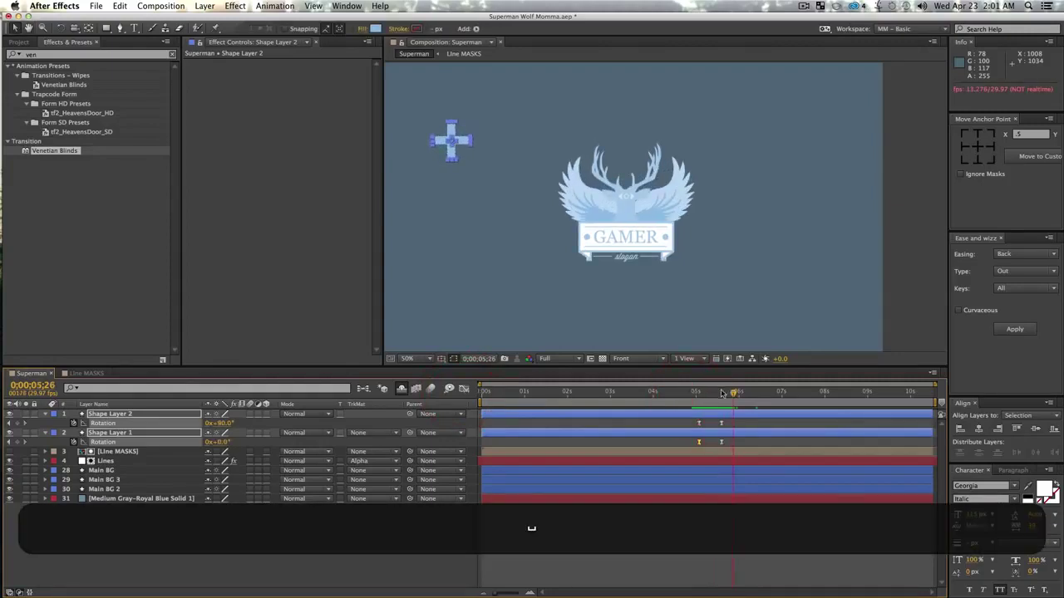
left_click_drag(730, 396, 766, 412)
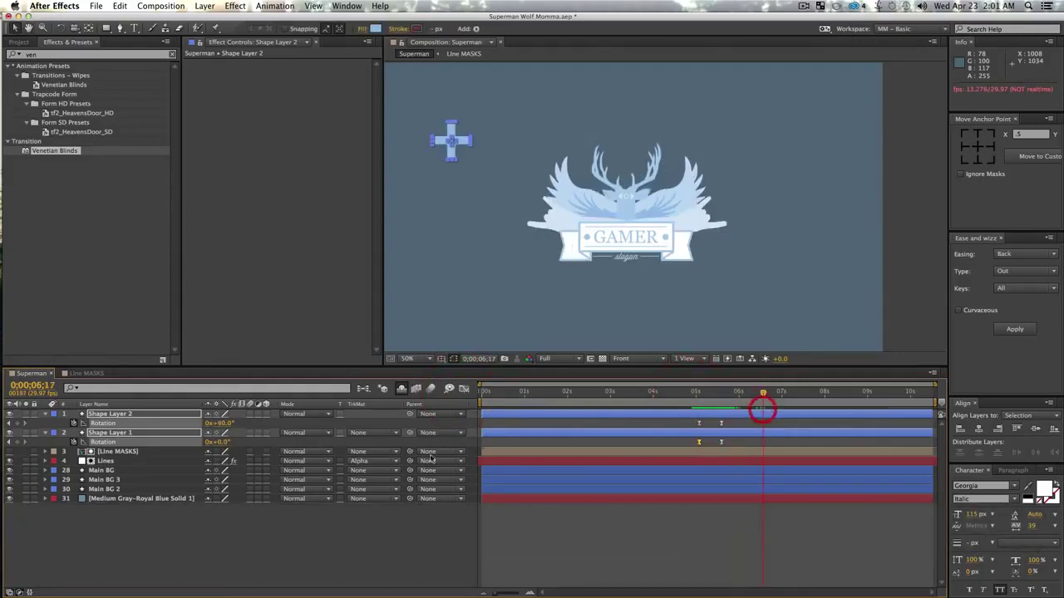
- Add 100% scale keyframes to both plus-sign bars at 0;00;05;22
left_click(200, 552)
left_click(121, 435)
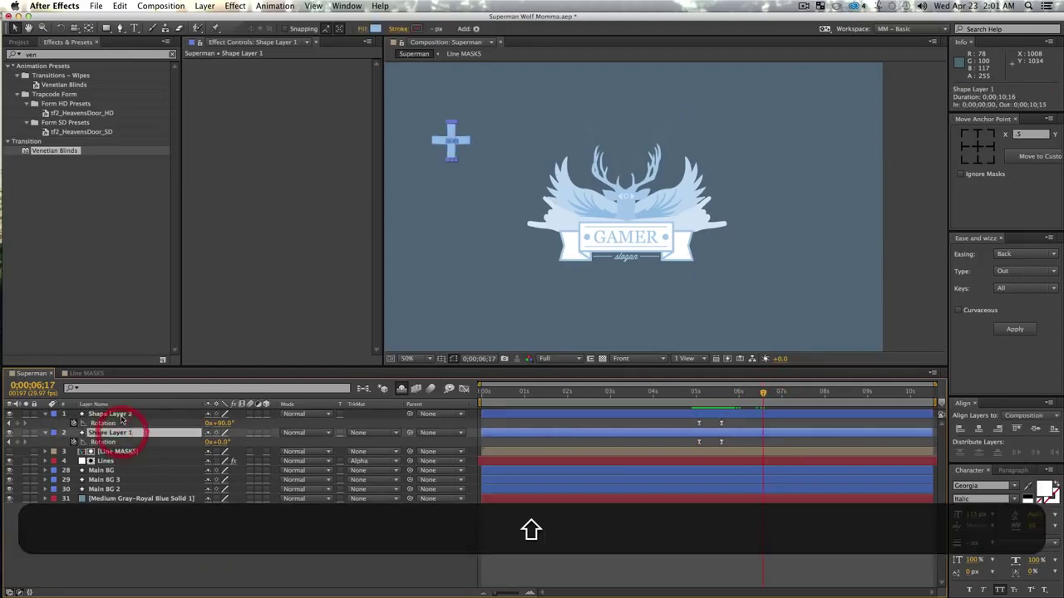
left_click(129, 414, "shift")
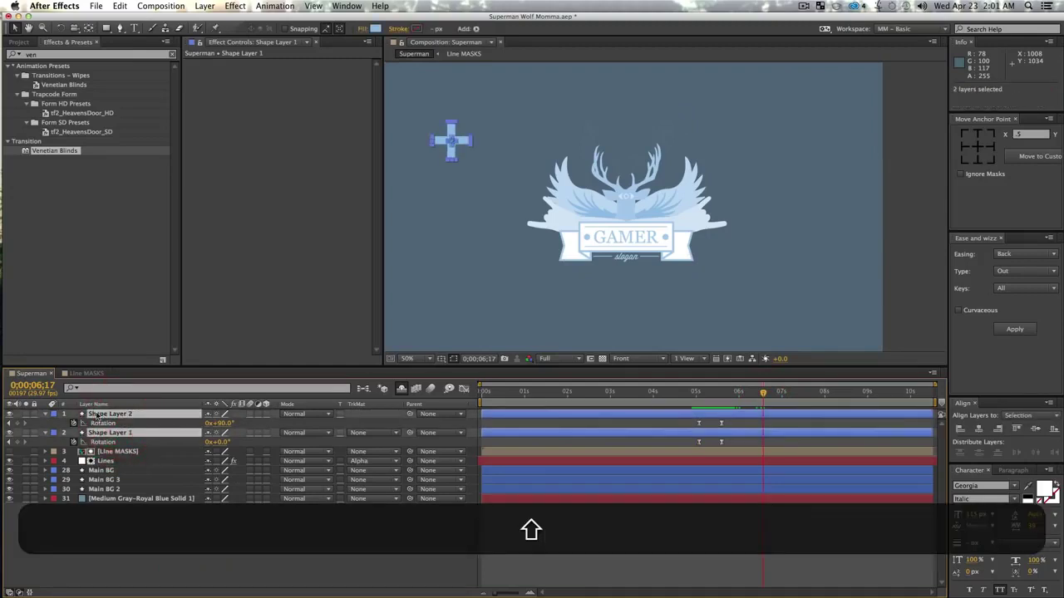
key("shift+s")
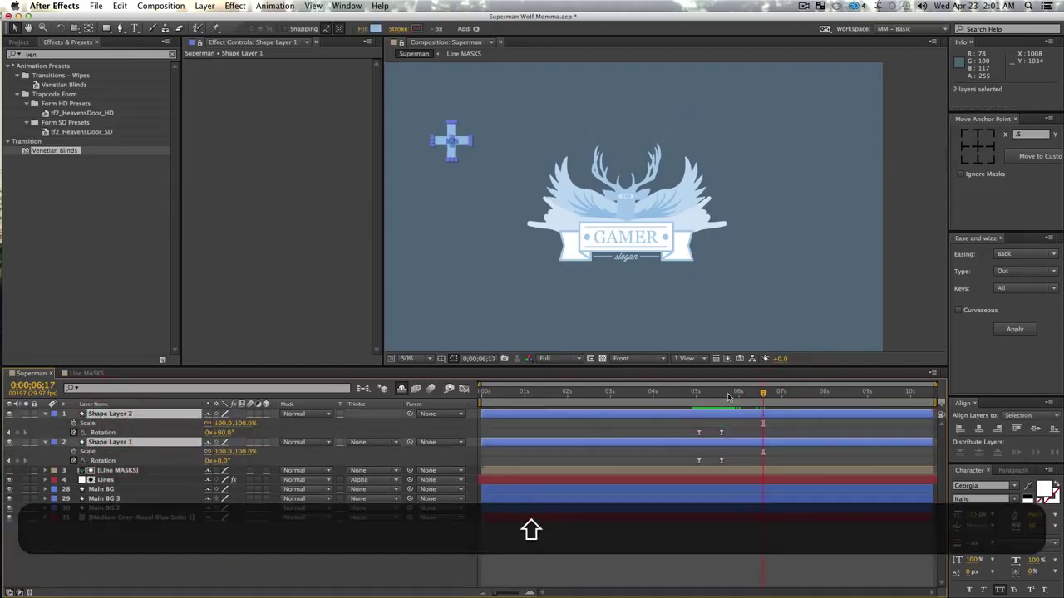
mouse_move(728, 395)
left_mouse_down()
mouse_move(713, 399)
mouse_move(746, 406)
mouse_move(720, 412)
mouse_move(729, 415)
left_mouse_up()
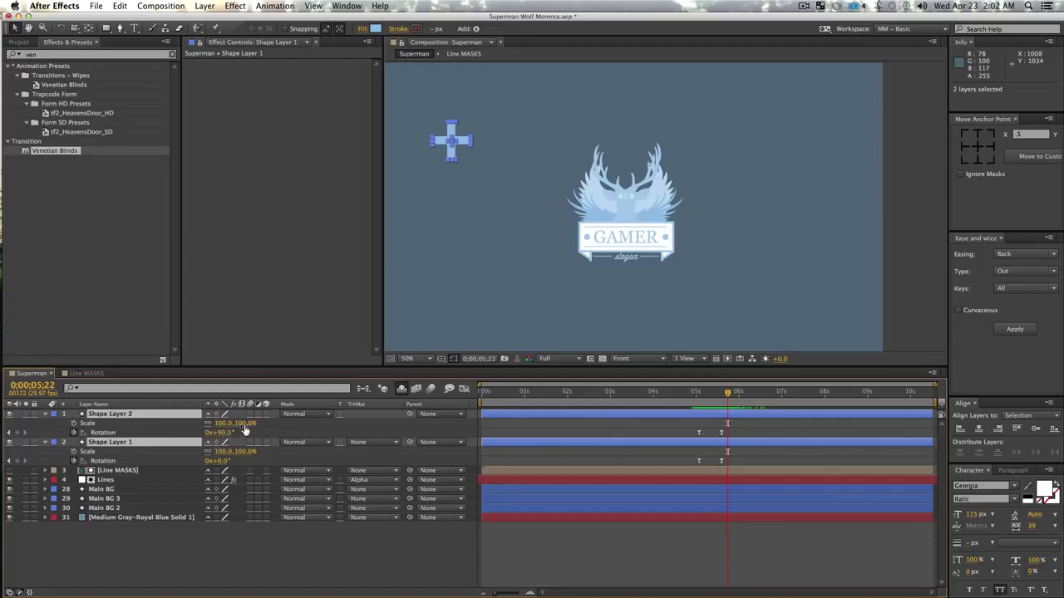
left_click(73, 424)
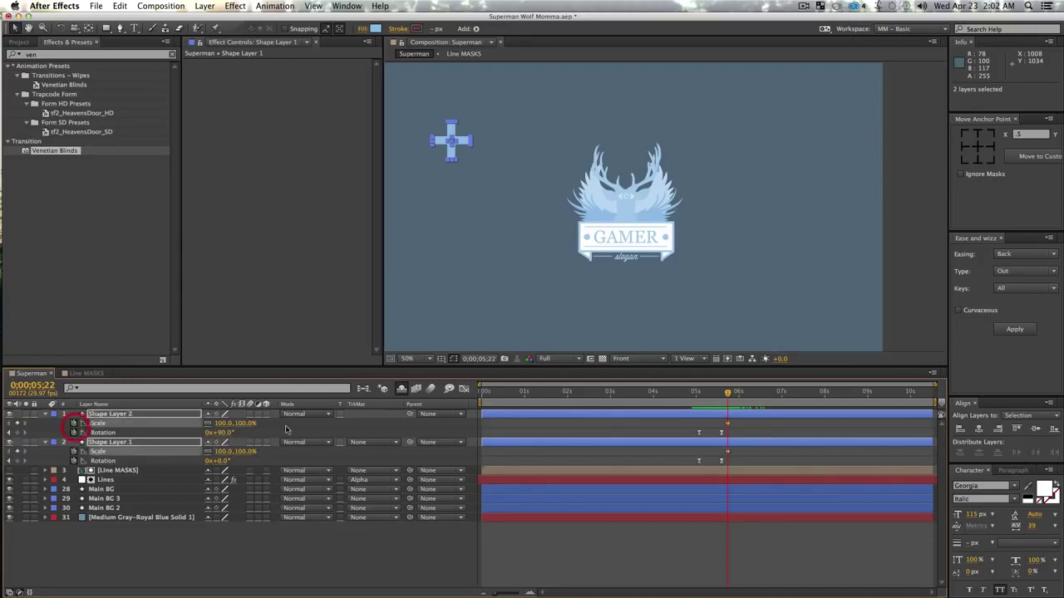
- Set the scale of both bars to 0% at 0;00;05;00 and preview the plus sign growing in
left_click(697, 396)
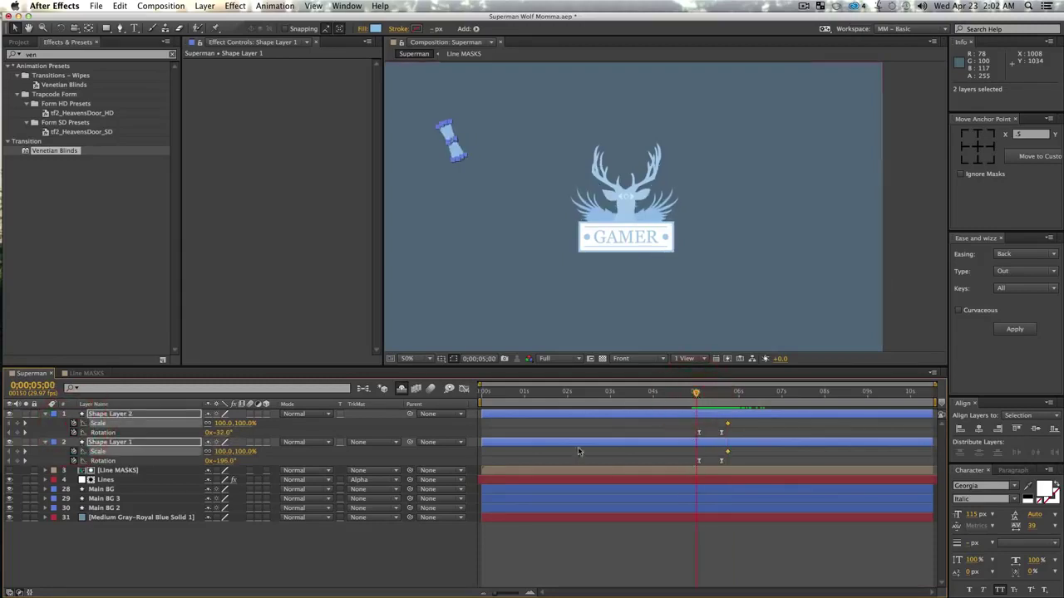
left_click(226, 423)
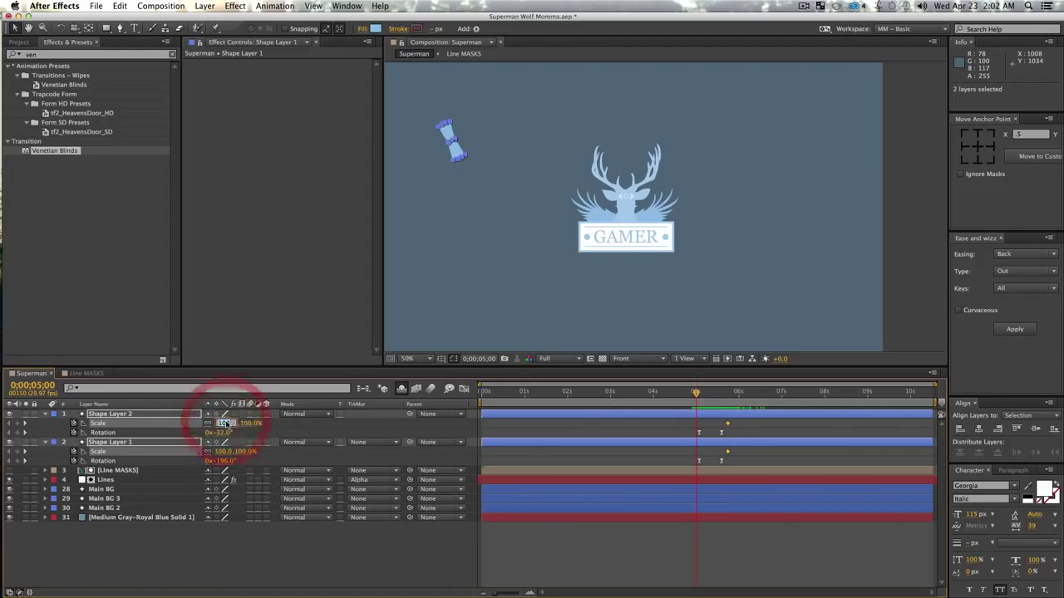
type("0")
key("Return")
key("space")
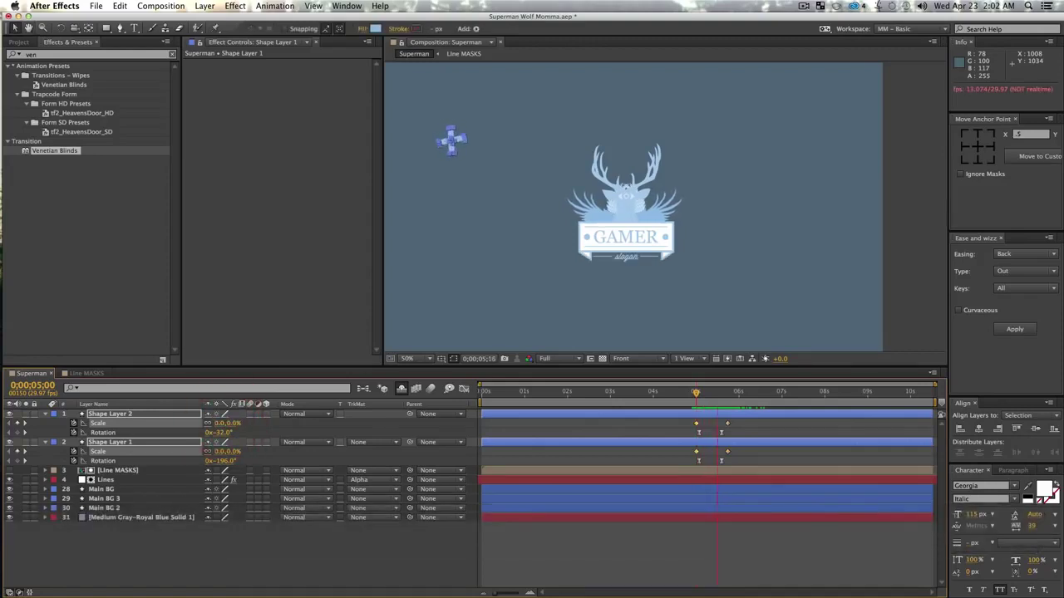
- Move both bars' ending scale keyframes earlier to about 0;00;05;15 and apply Easy Ease to all their scale keyframes
left_click(727, 425, "shift")
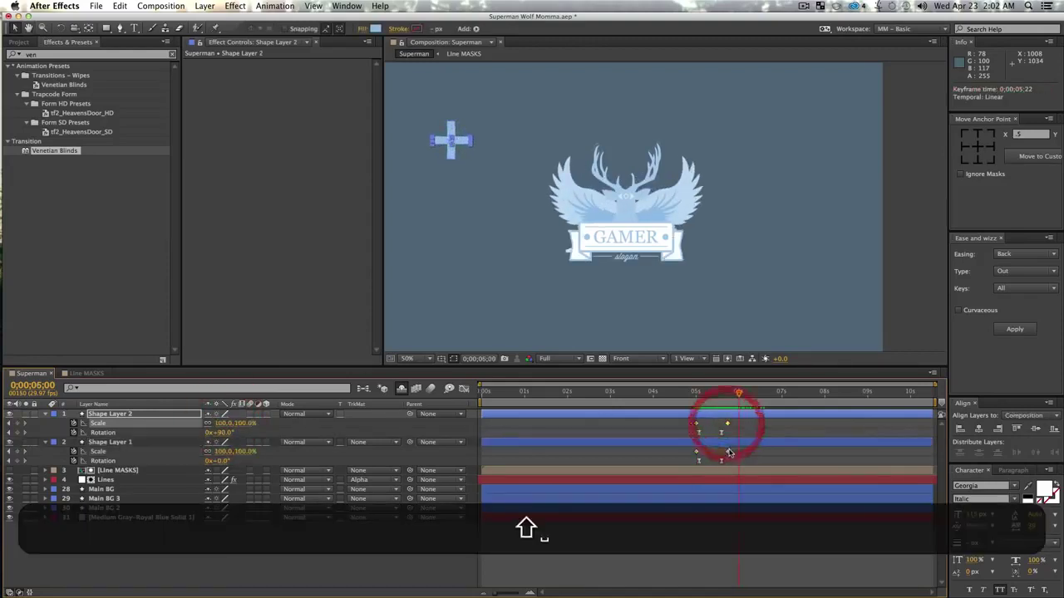
left_click(728, 452, "shift")
left_click_drag(722, 426, 717, 424)
left_click_drag(725, 448, 679, 450)
left_click_drag(725, 424, 673, 419)
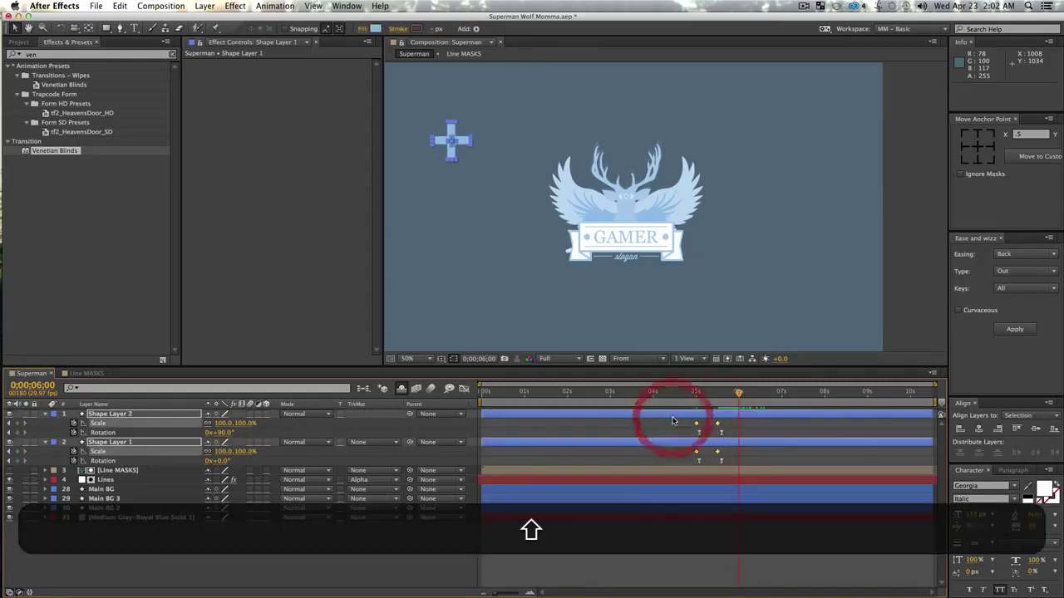
key("F9")
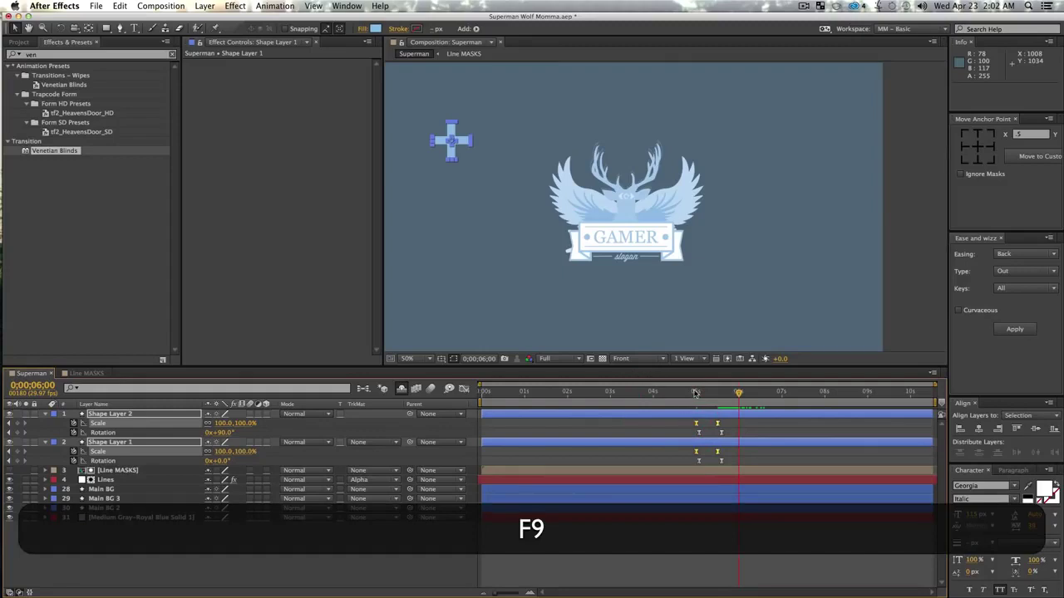
- Preview the plus sign's eased spin and growth starting from 0;00;04;22
left_click(687, 392)
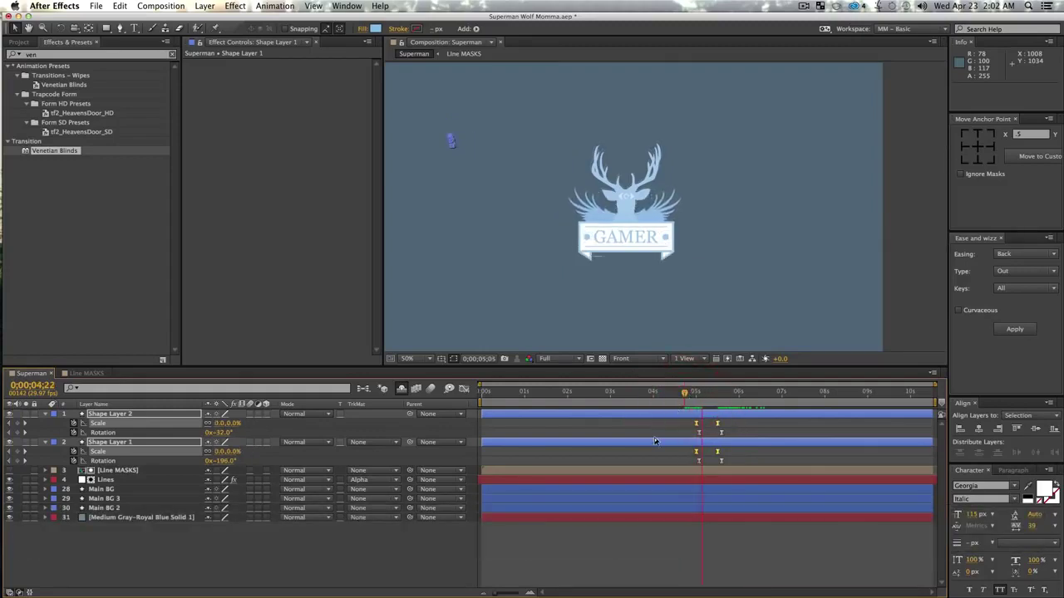
key("space")
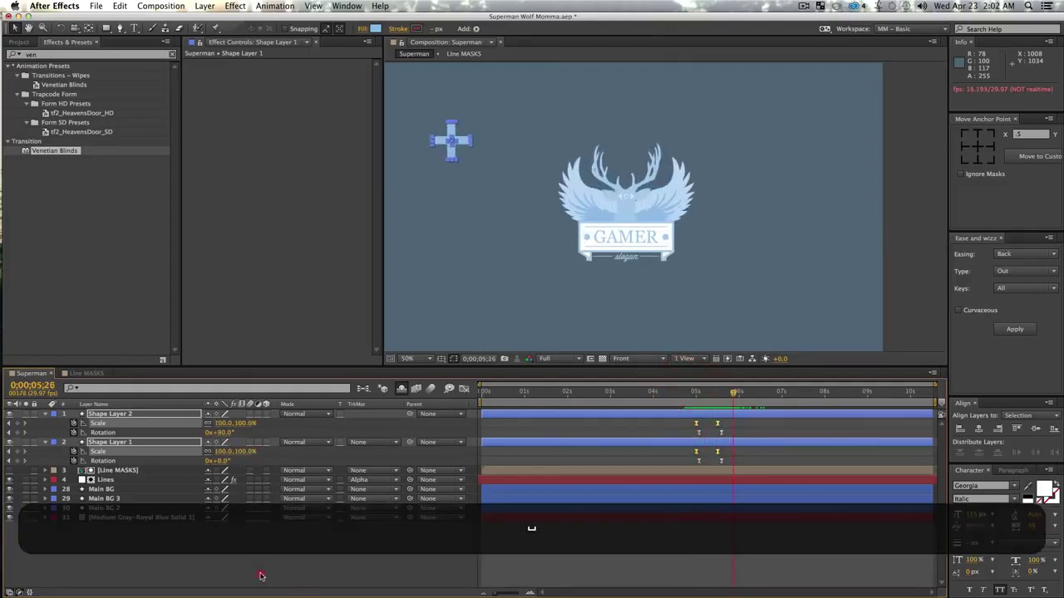
left_click(260, 574)
- Pre-compose both plus-sign bars as "Accents" and move the plus sign close to the upper tip of the deer's left wing
left_click(118, 443)
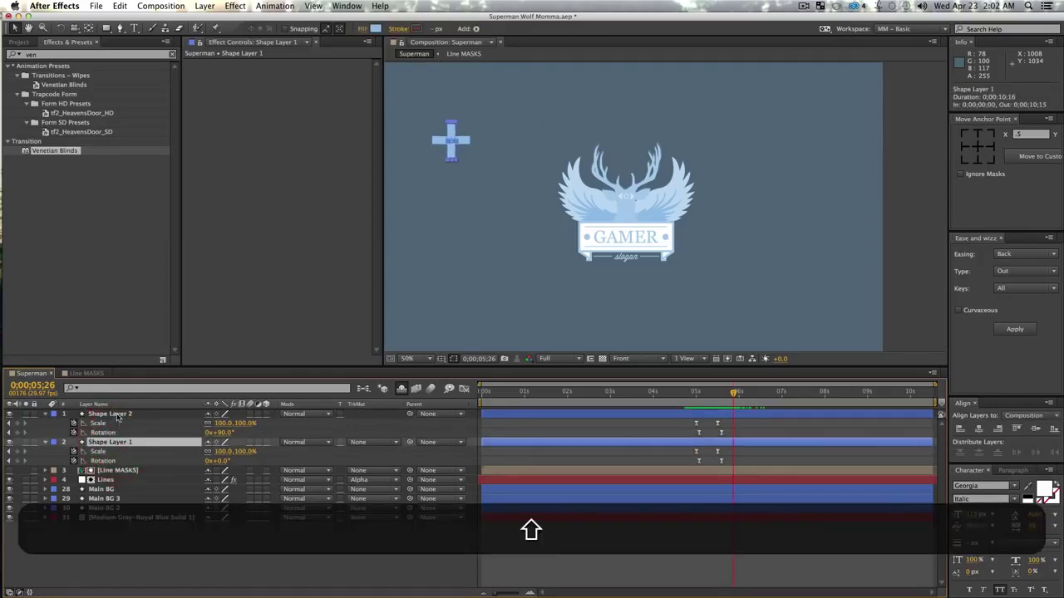
left_click(118, 414, "shift")
key("super+shift+c")
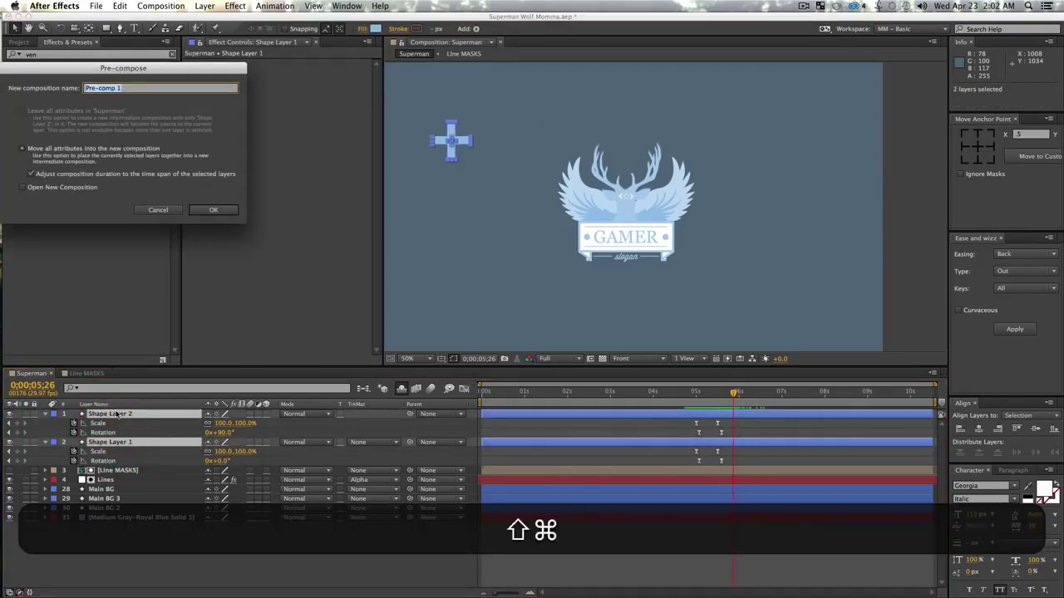
type("Accents")
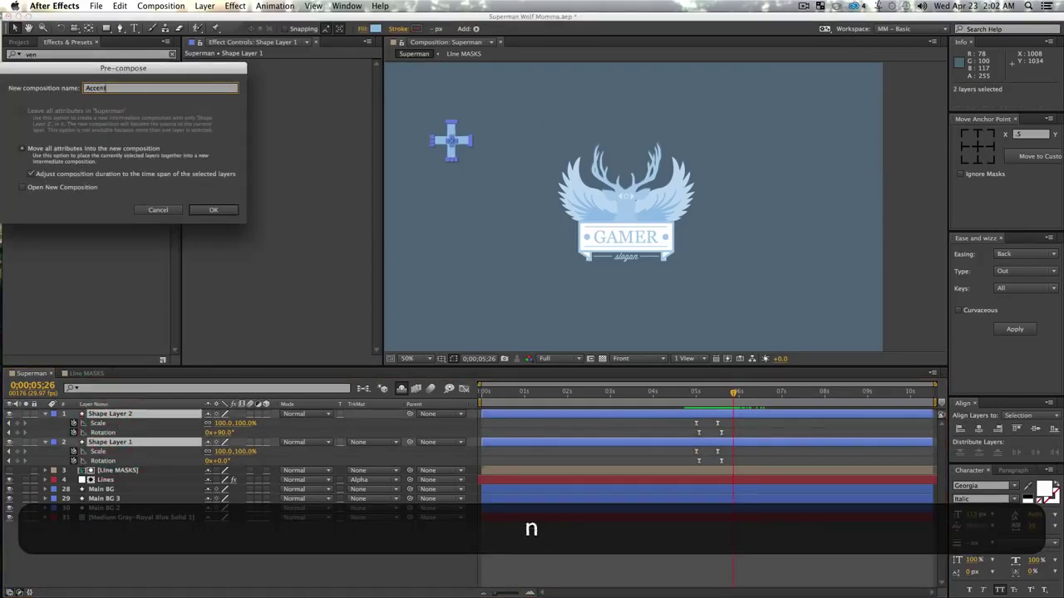
key("Return")
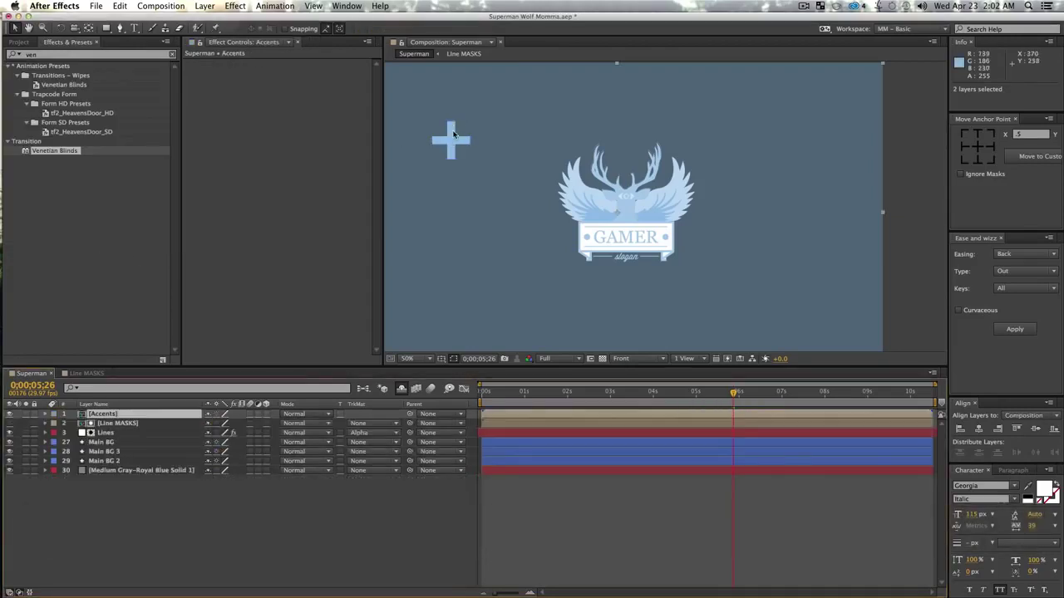
left_click_drag(453, 133, 534, 150)
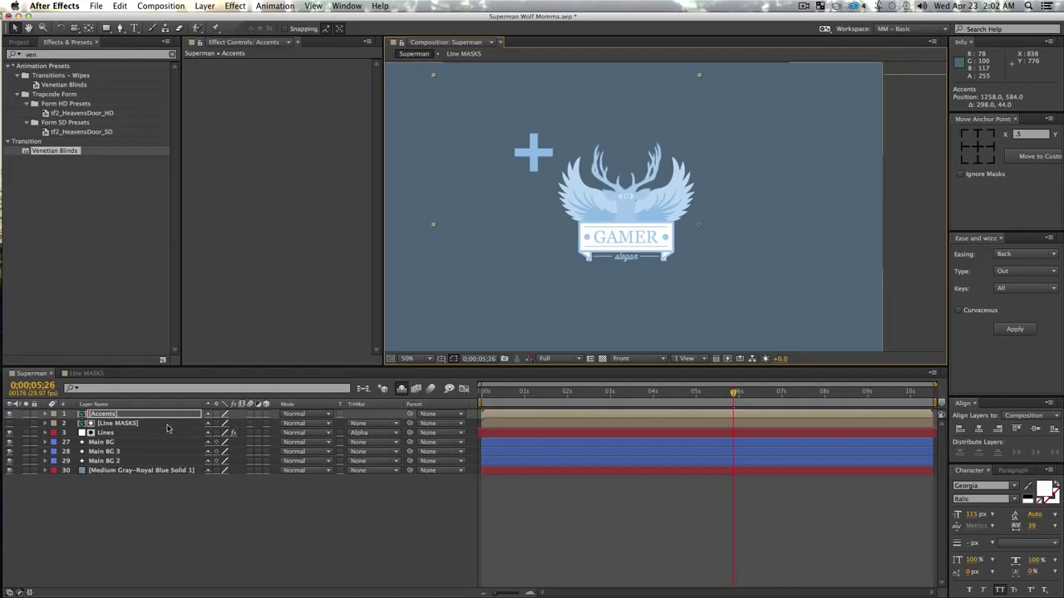
- Keyframe the Accents layer's opacity from 0% at 0;00;05;04 to 100% at about 0;00;06;06 and preview the fade-in
left_click_drag(731, 391, 700, 405)
key("t")
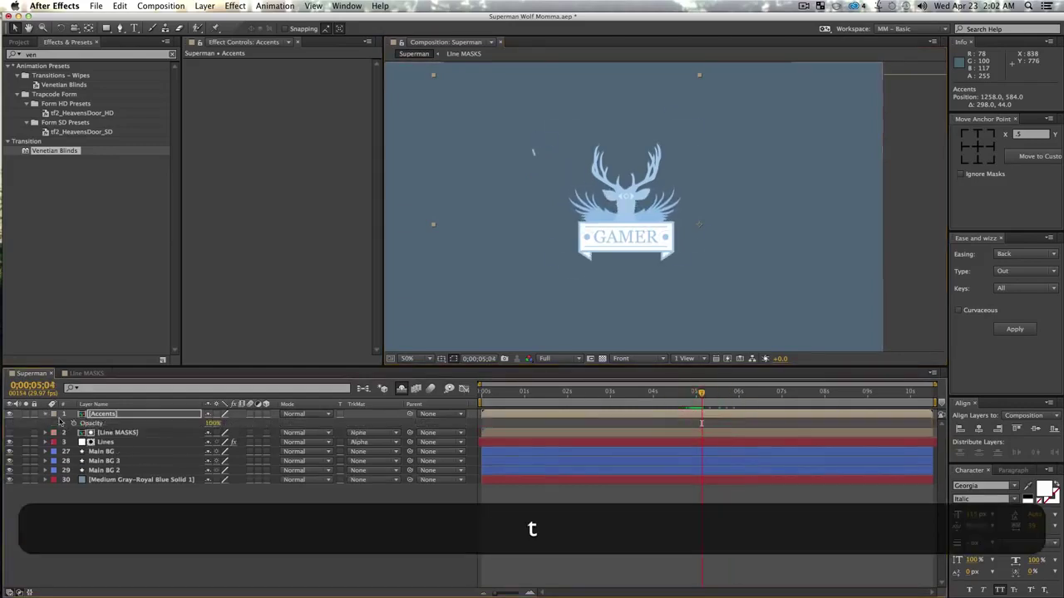
left_click_drag(703, 405, 748, 405)
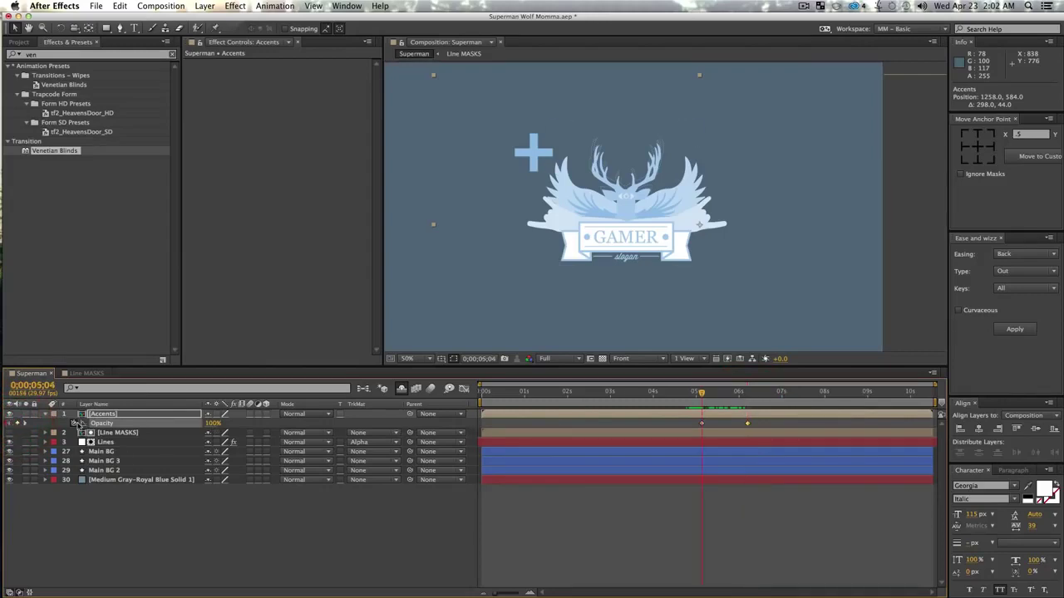
key("space")
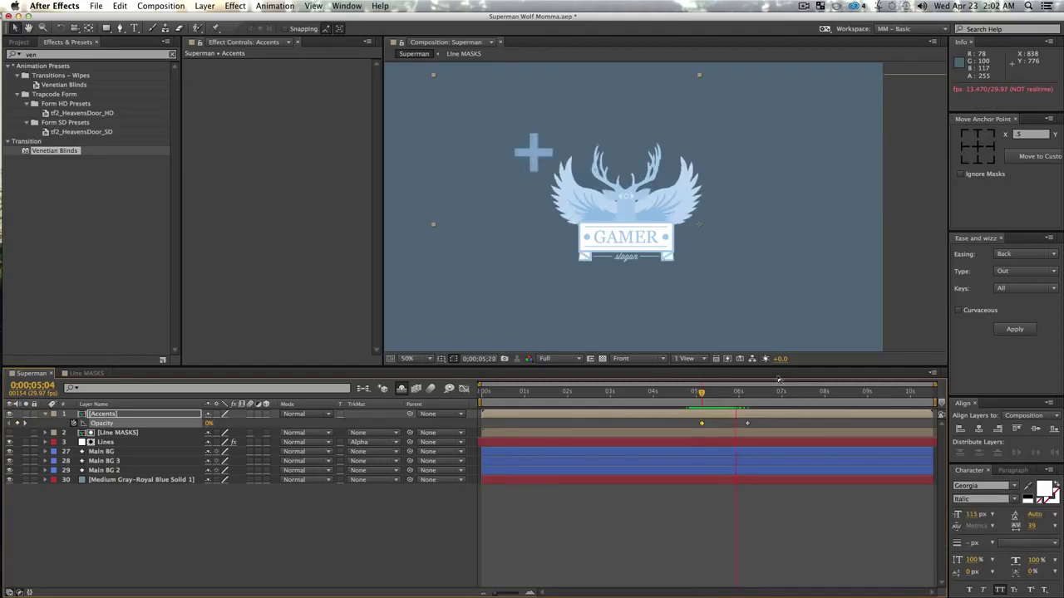
key("space")
- Move the Accents layer's anchor point onto the centre of the plus sign
left_click(107, 413)
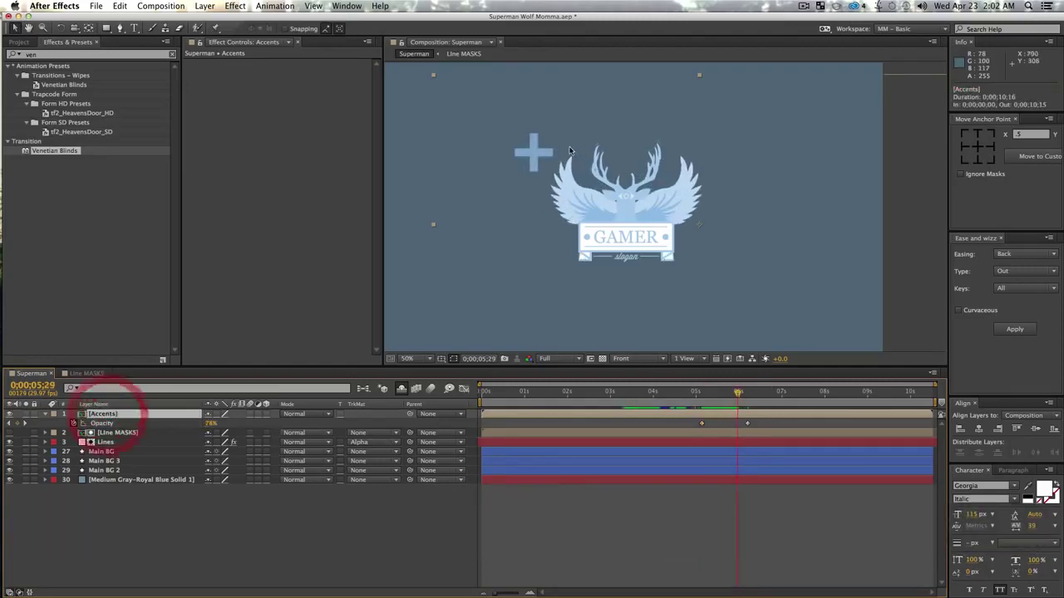
key("y")
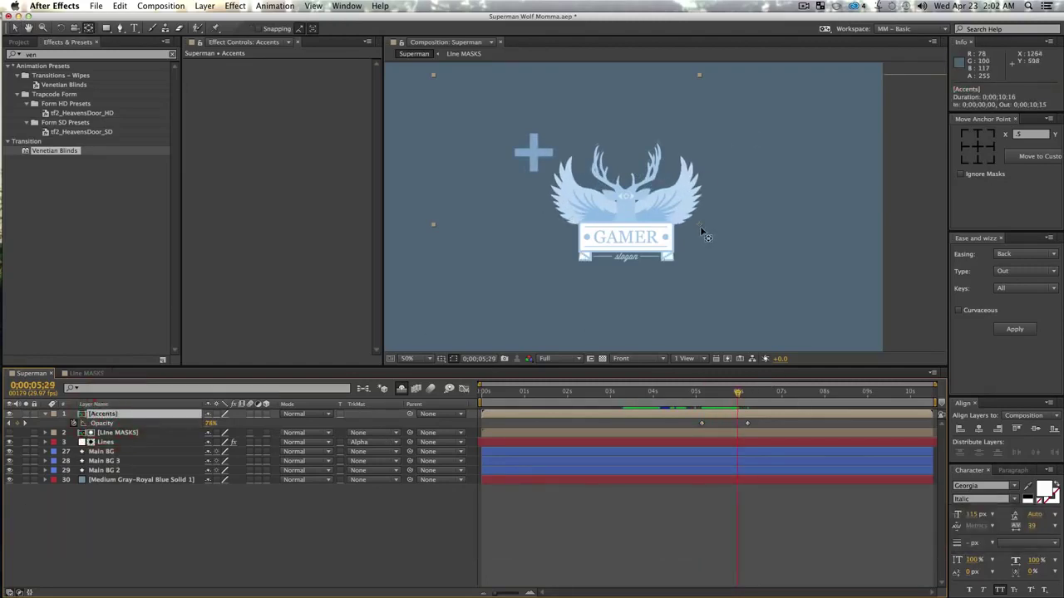
left_click_drag(699, 223, 533, 158)
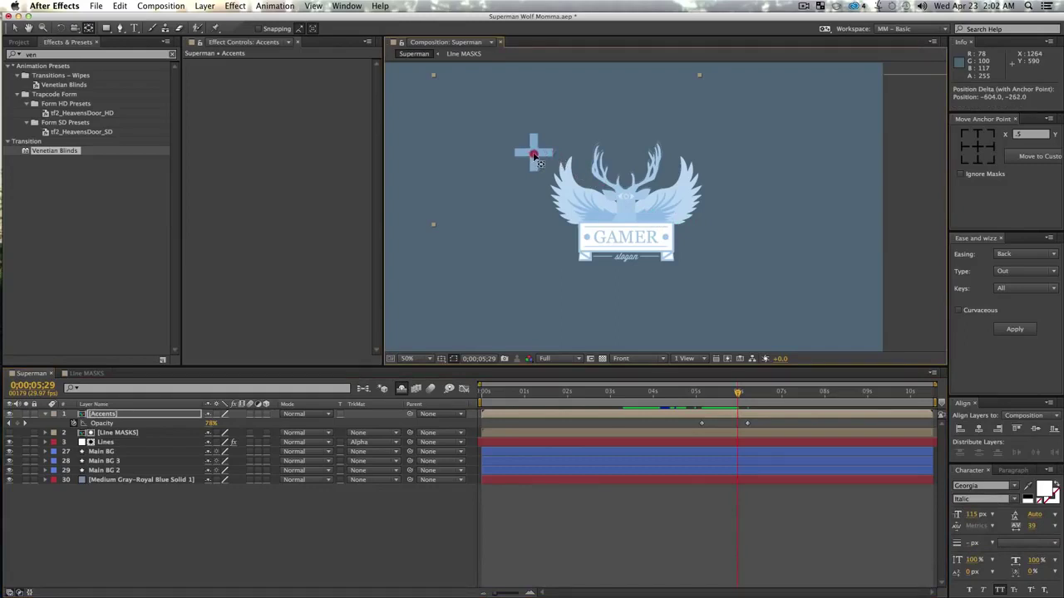
left_click(268, 532)
- Scale the Accents layer to 42% and place the small plus sign just outside the left wing tip
left_click(101, 414)
key("s")
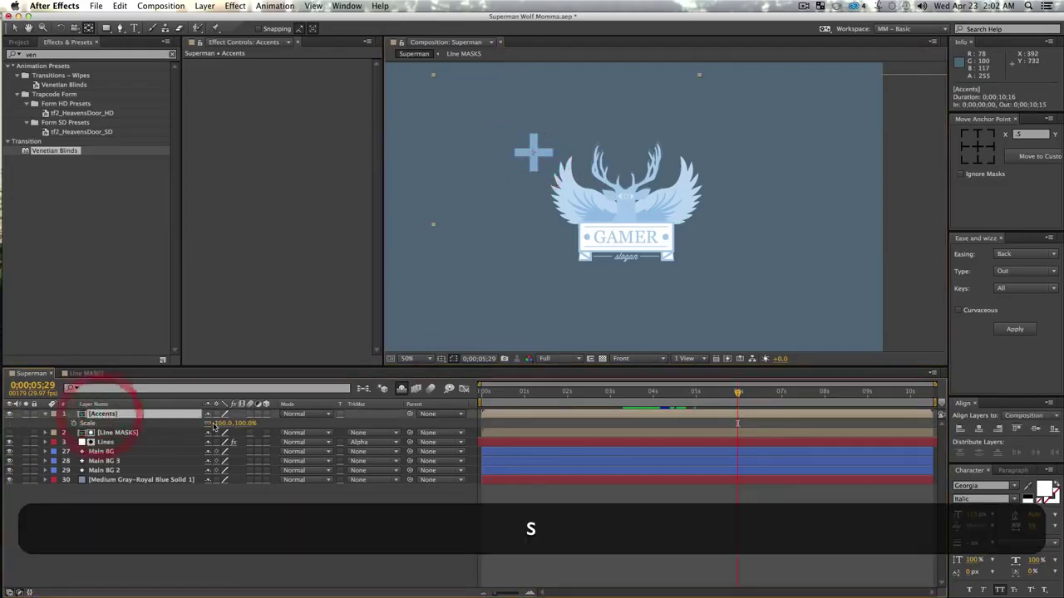
left_click_drag(215, 424, 192, 428)
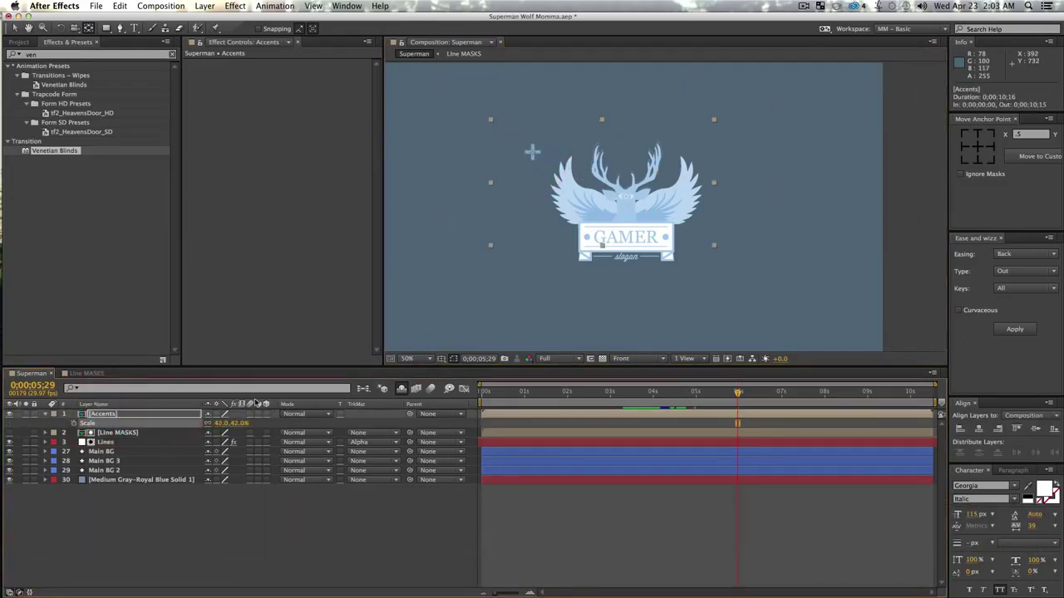
key("v")
left_click(530, 156)
left_click_drag(531, 156, 541, 166)
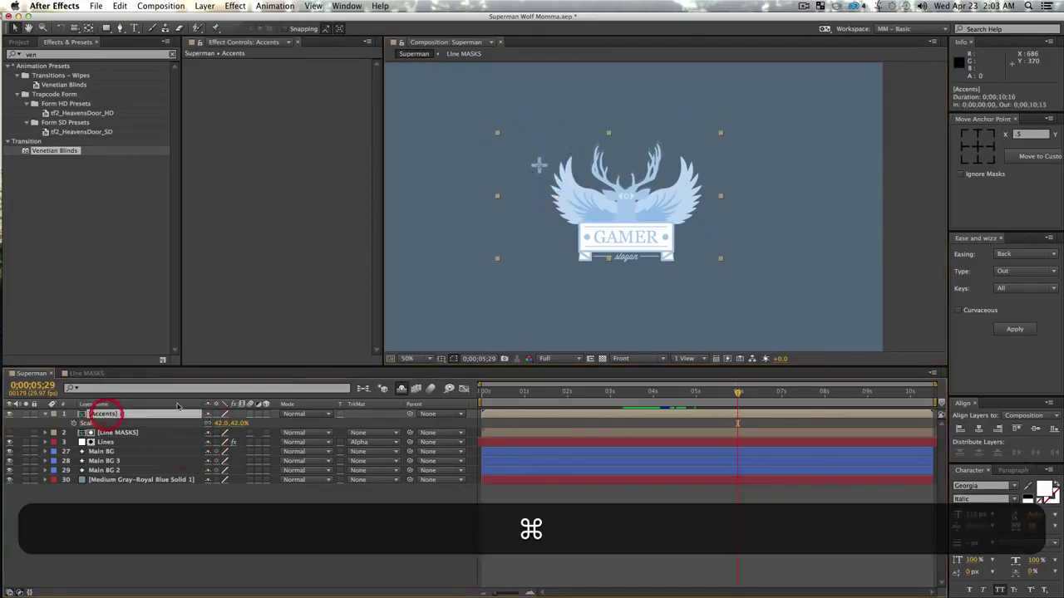
- Duplicate the Accents layer three times and place the topmost copy to the right of the GAMER banner
key("super+d")
key("super+d")
key("super+d")
left_click_drag(538, 171, 680, 210)
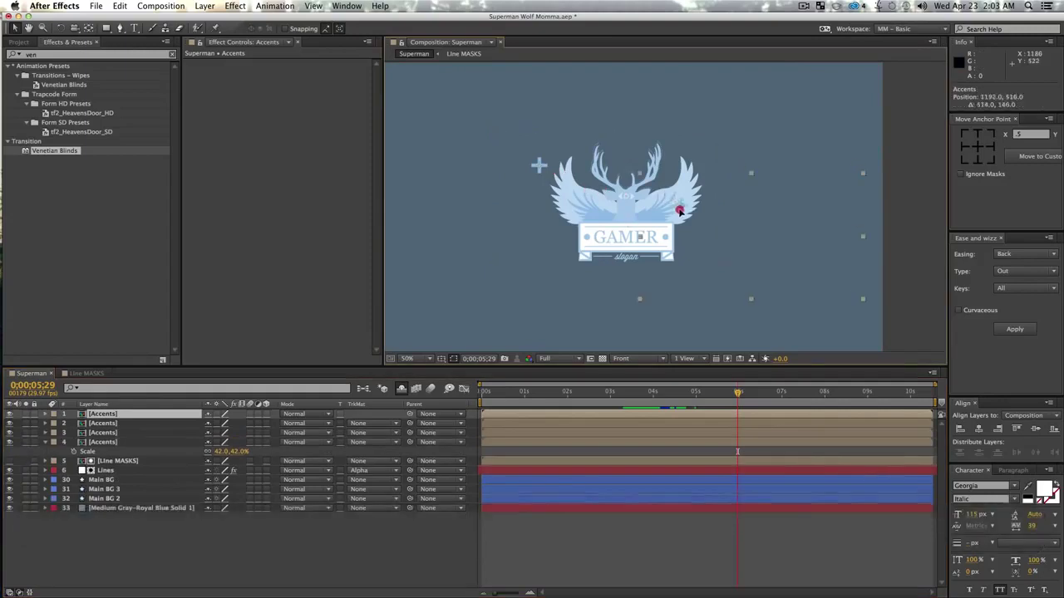
left_click_drag(713, 249, 731, 262)
- Move the second Accents copy to the left of the GAMER banner and scale it to 24%
left_click(124, 423)
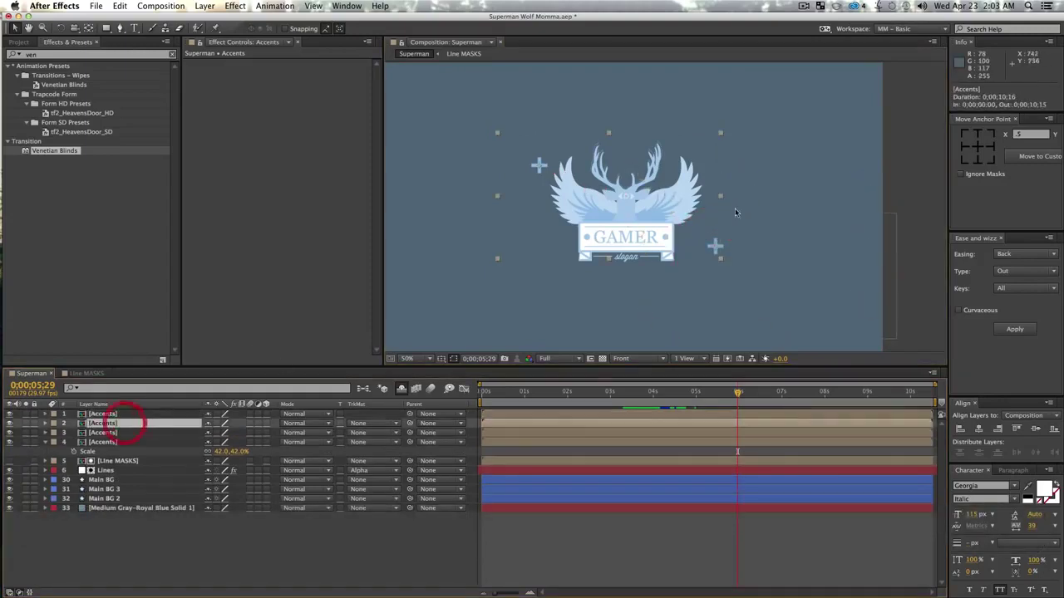
left_click_drag(688, 194, 678, 282)
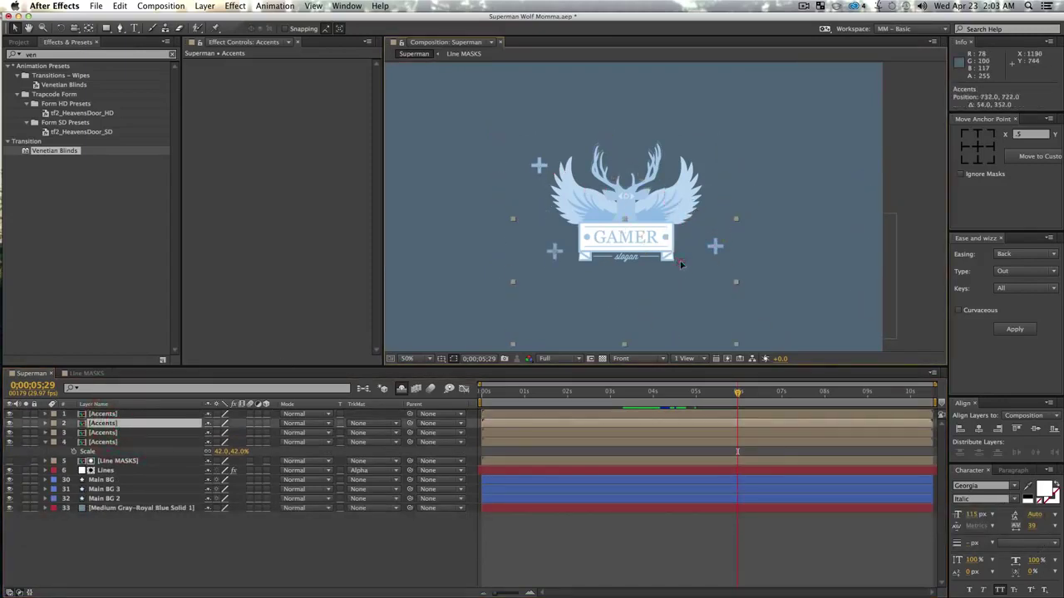
key("w")
key("s")
left_click_drag(234, 435, 227, 433)
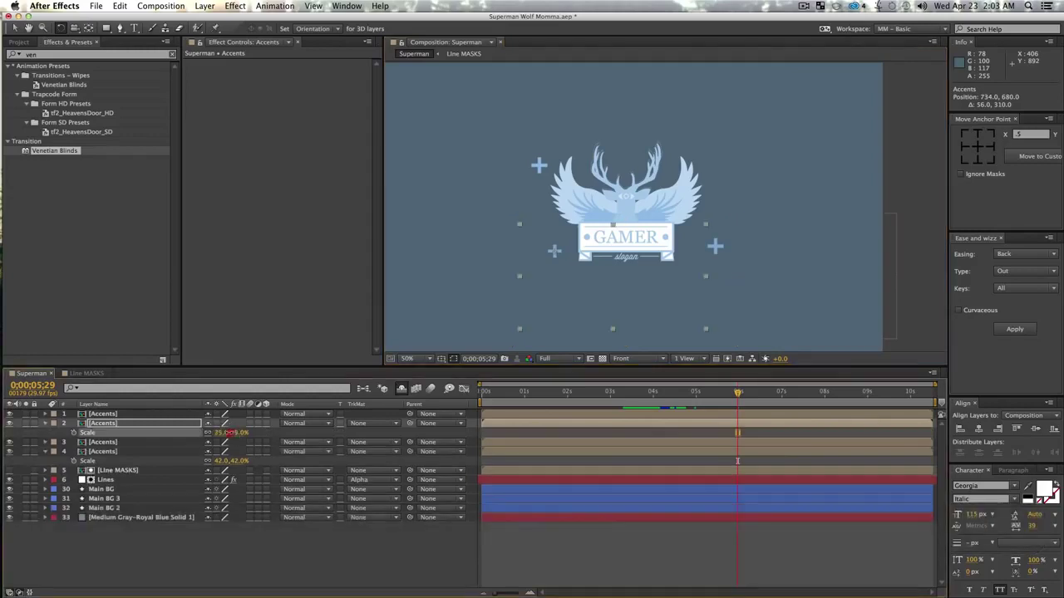
- Rotate the third Accents copy about 38.6° and place it above the right wing tip
left_click(107, 442)
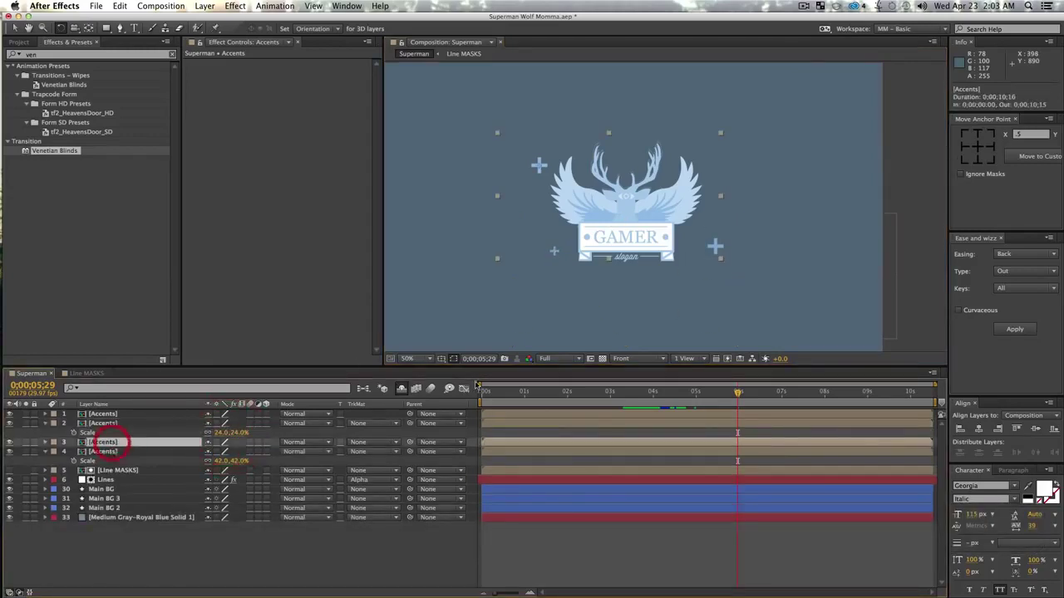
key("r")
left_click_drag(687, 243, 632, 288)
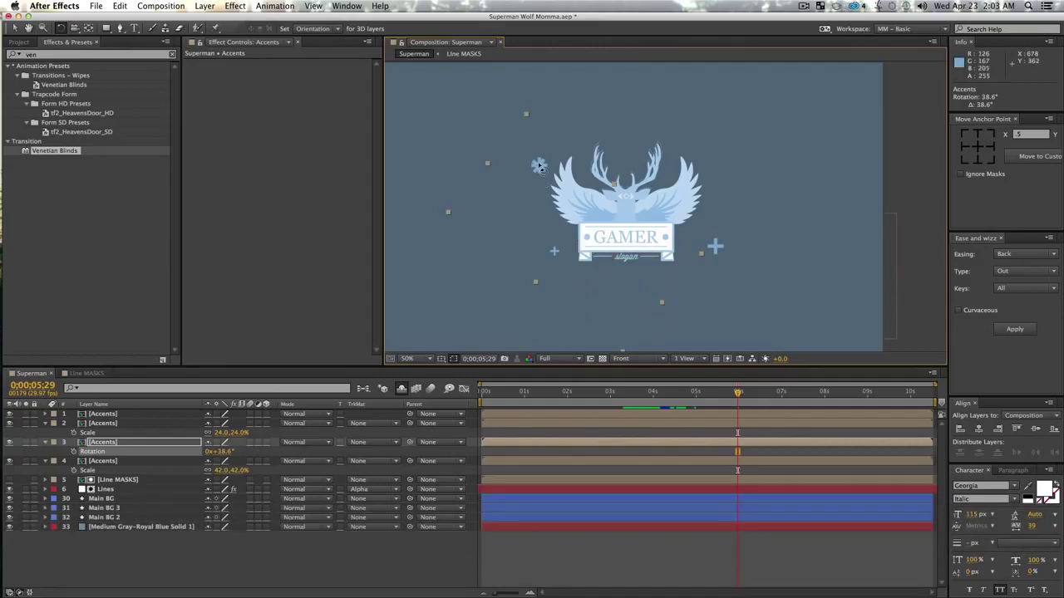
key("v")
left_click_drag(539, 168, 688, 169)
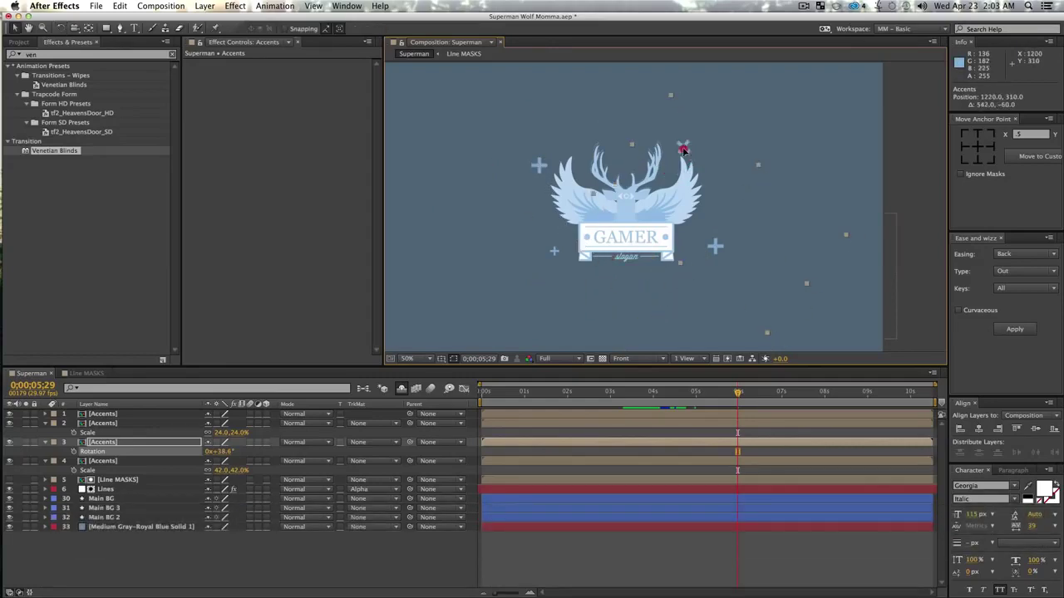
left_click(681, 148)
- Stagger the three Accents copies to start at slightly different later times and preview the logo from 0;00;03;27
left_click_drag(537, 414, 567, 443)
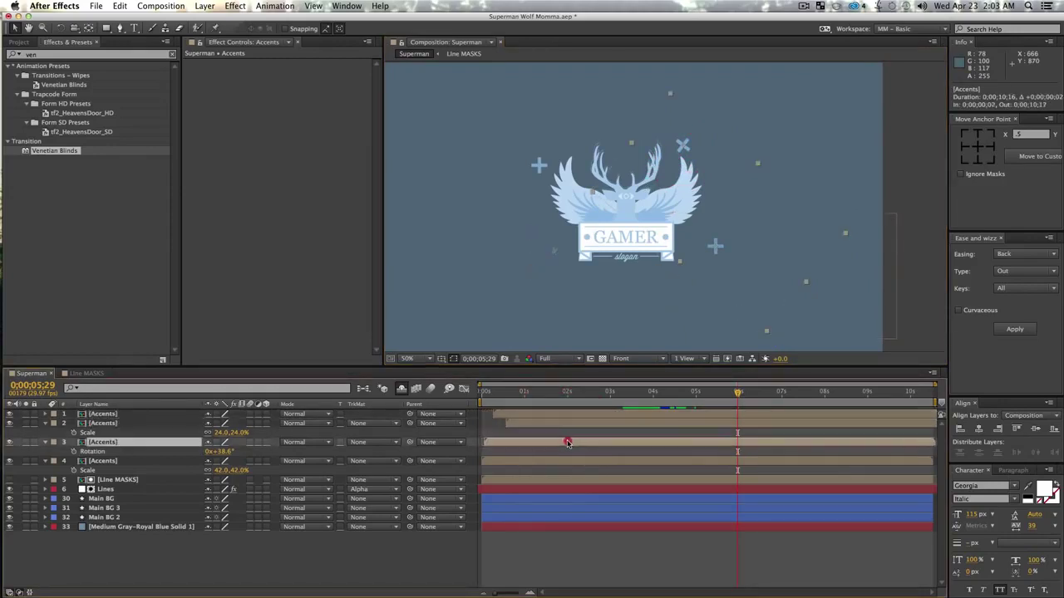
left_click_drag(543, 400, 647, 404)
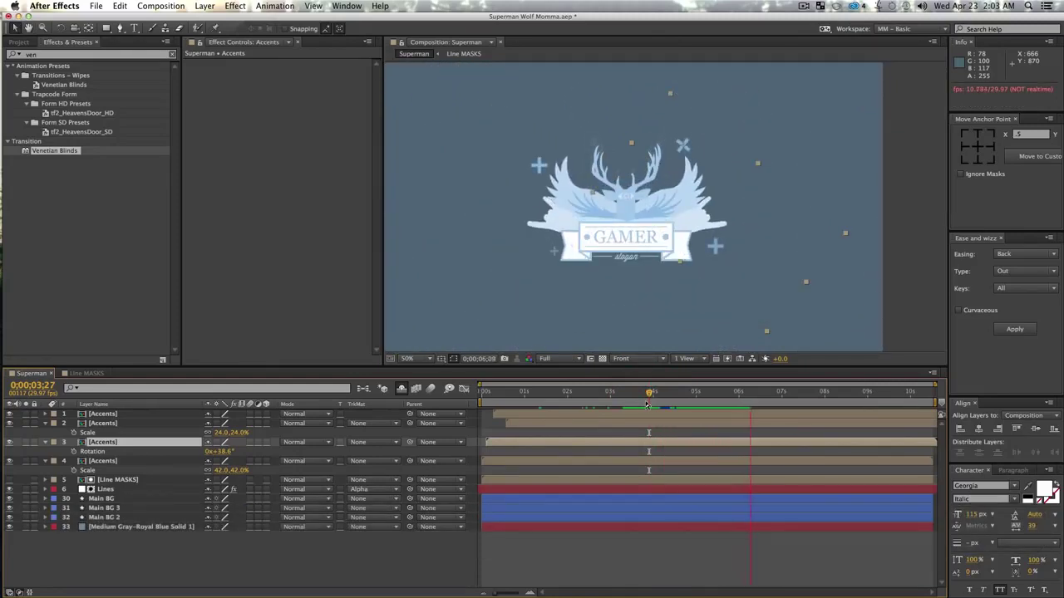
left_click(317, 575)
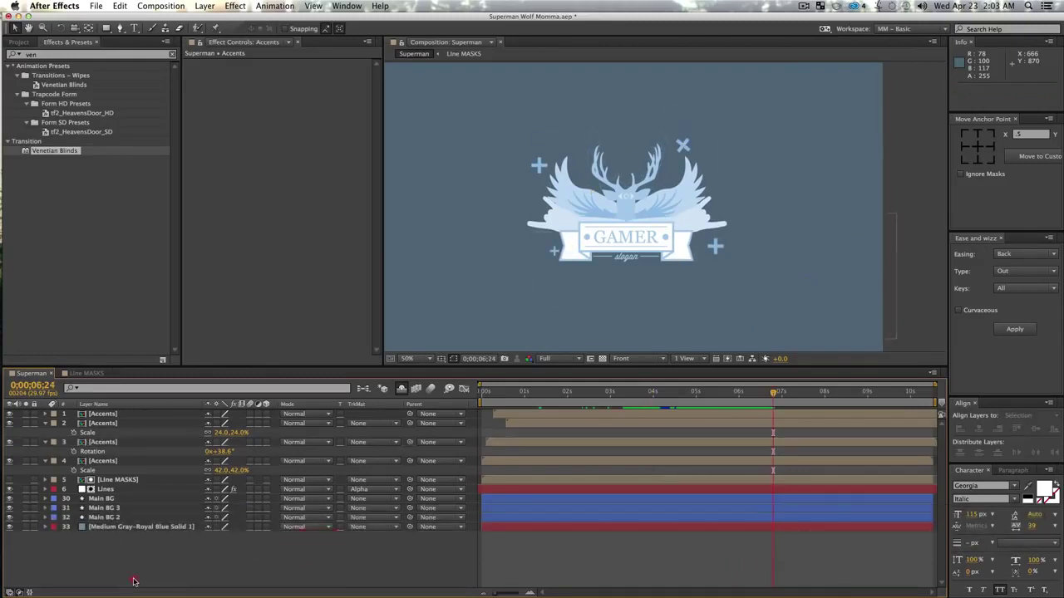
- Create a new composition from the Superman composition so it is nested as a single layer
left_click(133, 580)
left_click(22, 43)
left_click(66, 235)
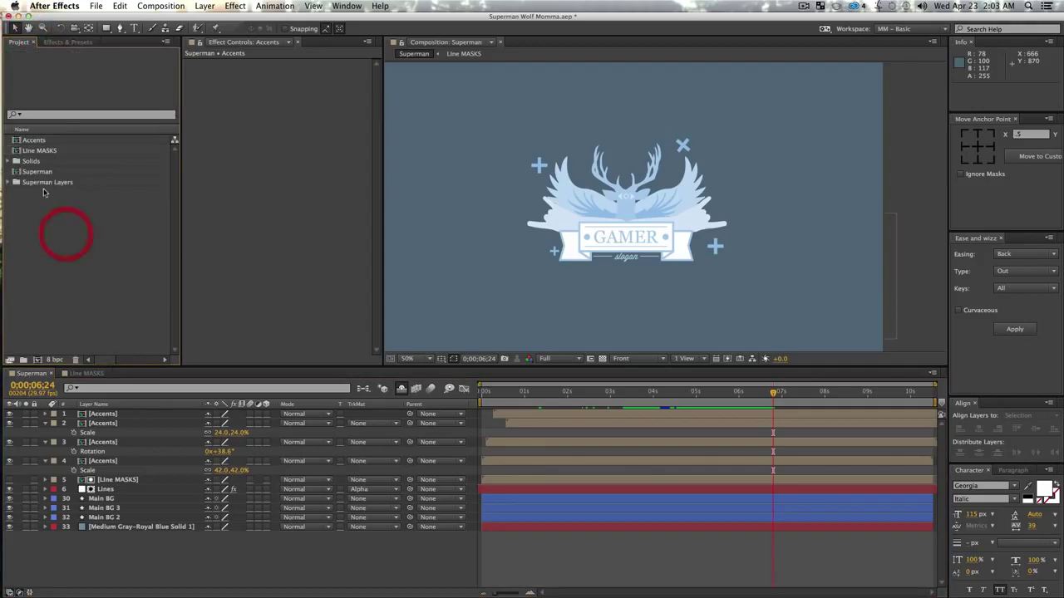
left_click(28, 172)
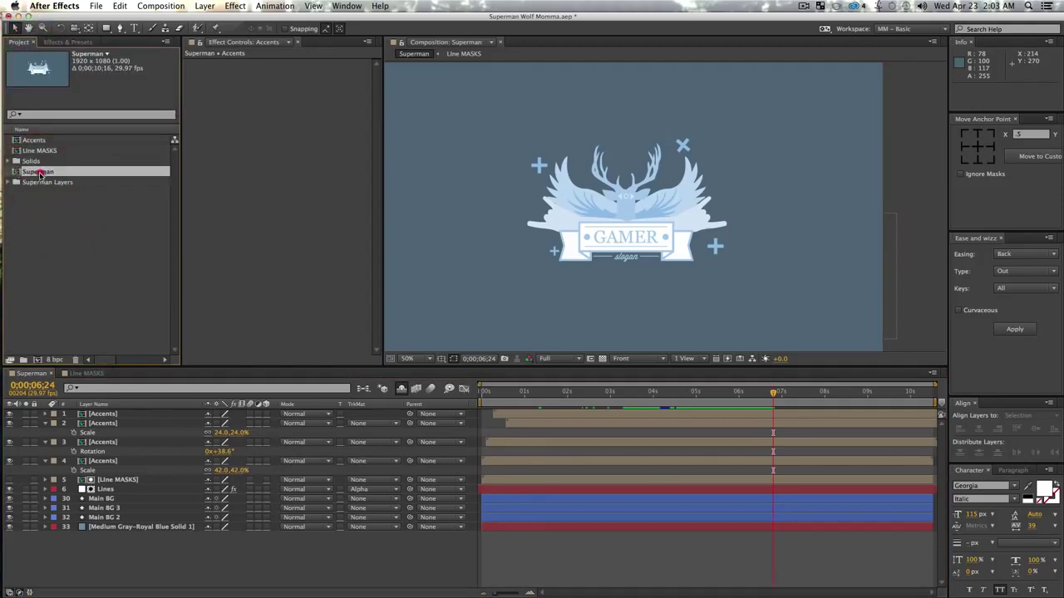
left_click_drag(36, 341, 39, 359)
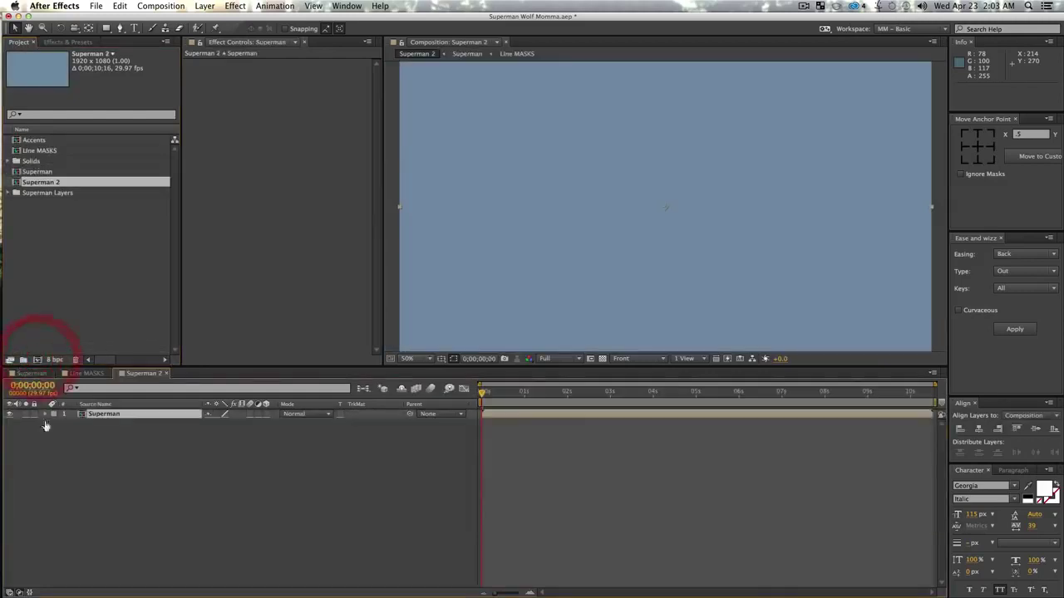
left_click(156, 453)
left_click(359, 503)
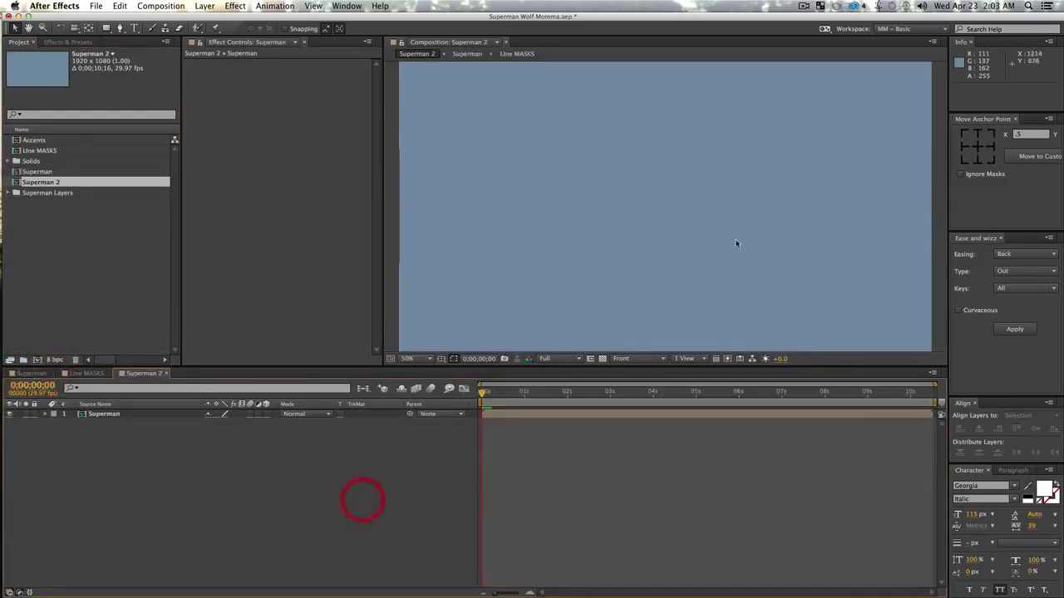
- Examine the whole logo in the new composition at 0;00;07;10
key("z")
left_click(736, 231, "alt")
key("v")
left_click_drag(504, 399, 768, 429)
key("z")
left_click(665, 274)
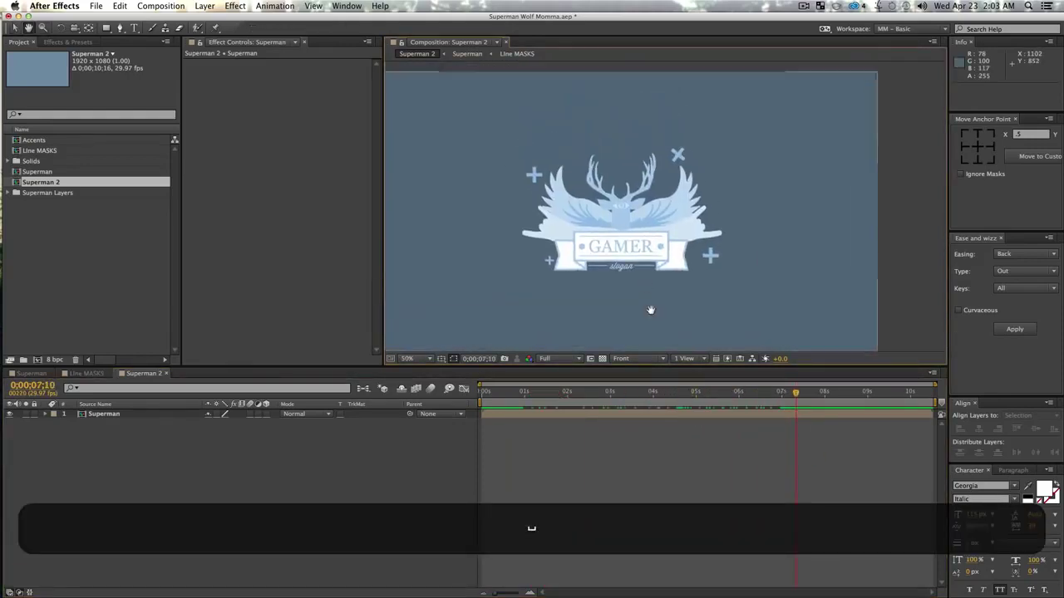
key("v")
left_click(652, 309)
- Time-stretch the nested Superman layer to 50% of its duration, holding its in-point
left_click(141, 515)
right_click(117, 413)
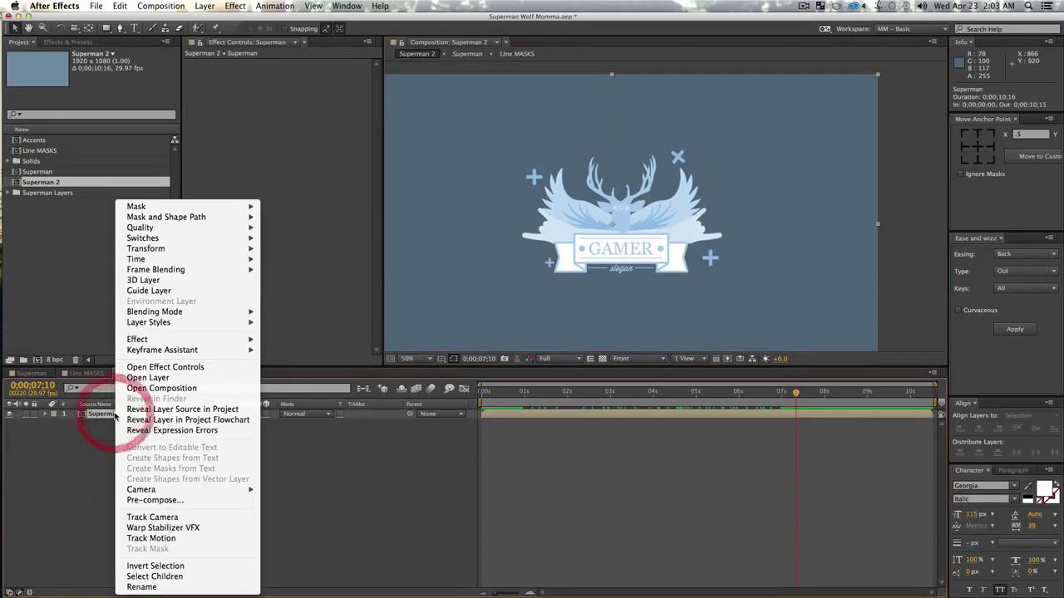
mouse_move(156, 264)
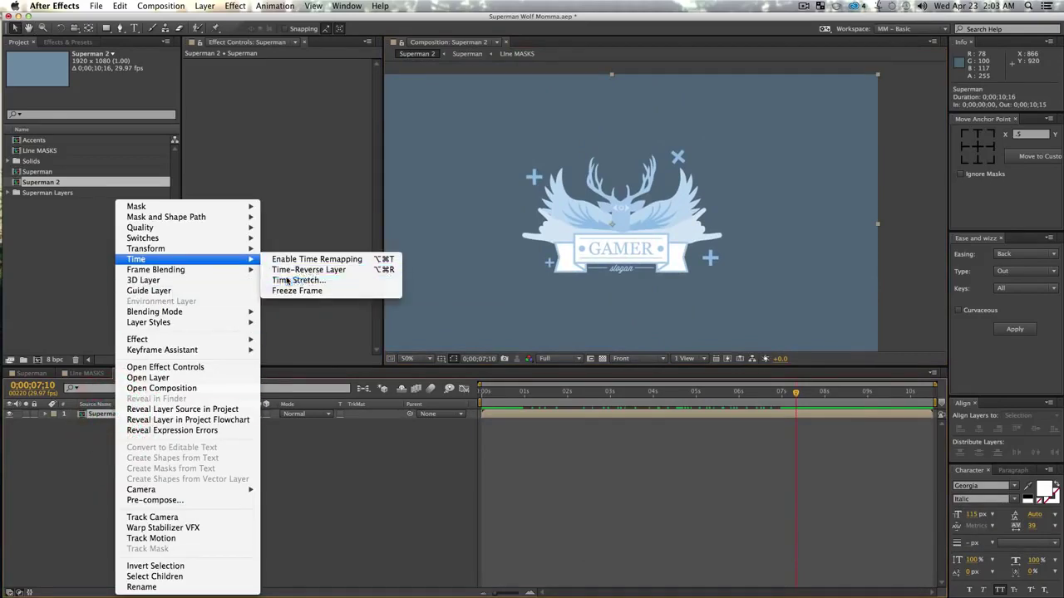
left_click(290, 280)
type("5")
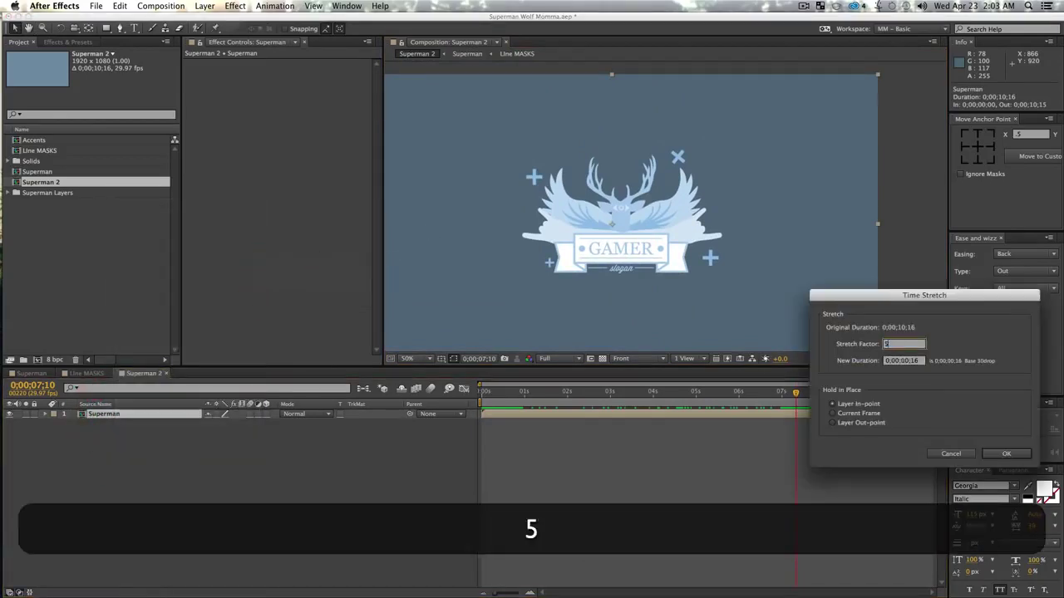
left_click(623, 475)
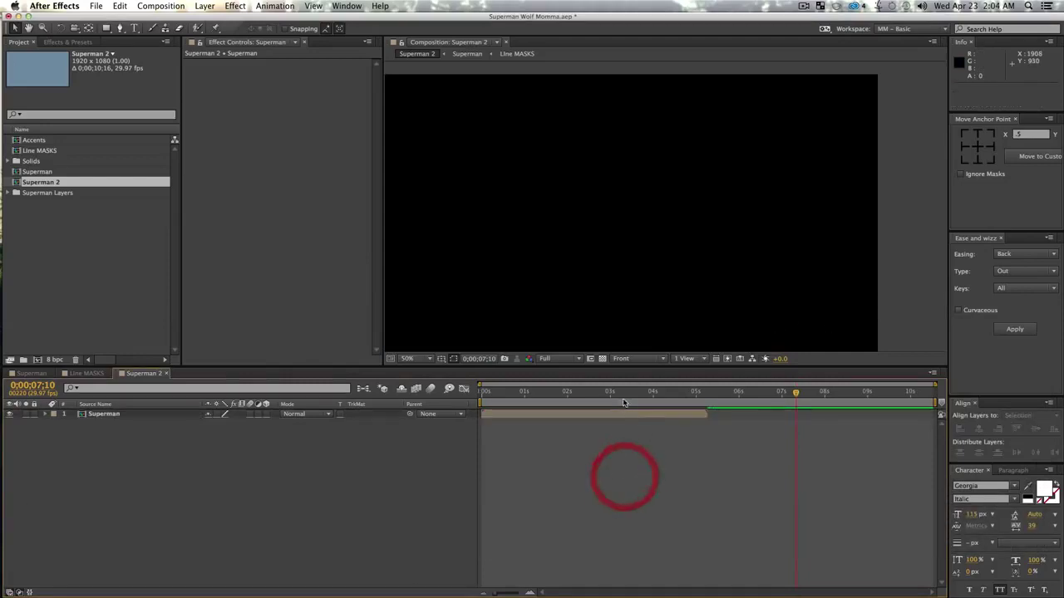
- Preview the sped-up logo animation from near its start and stop at 0;00;02;21
left_click_drag(626, 393, 575, 394)
key("space")
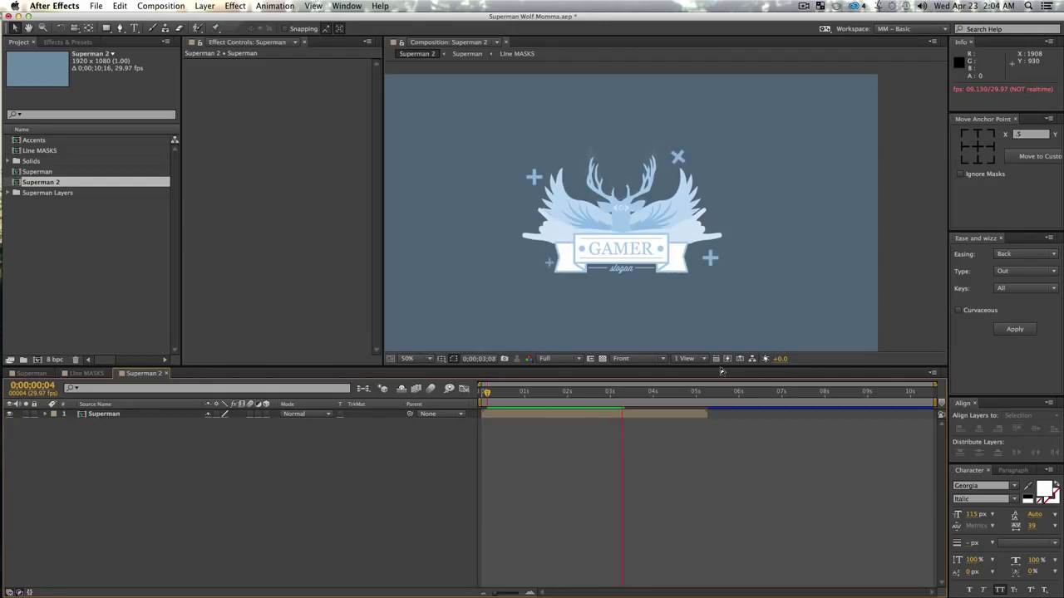
left_click_drag(656, 384, 595, 408)
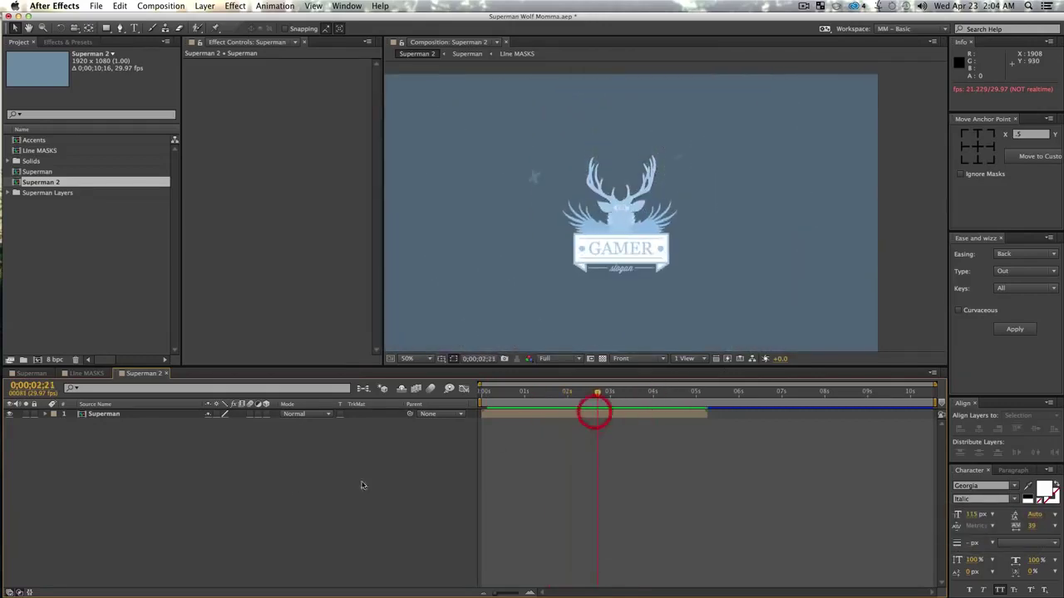
left_click(280, 484)
- Find the Optics Compensation effect and apply it to the nested Superman layer
left_click(125, 415)
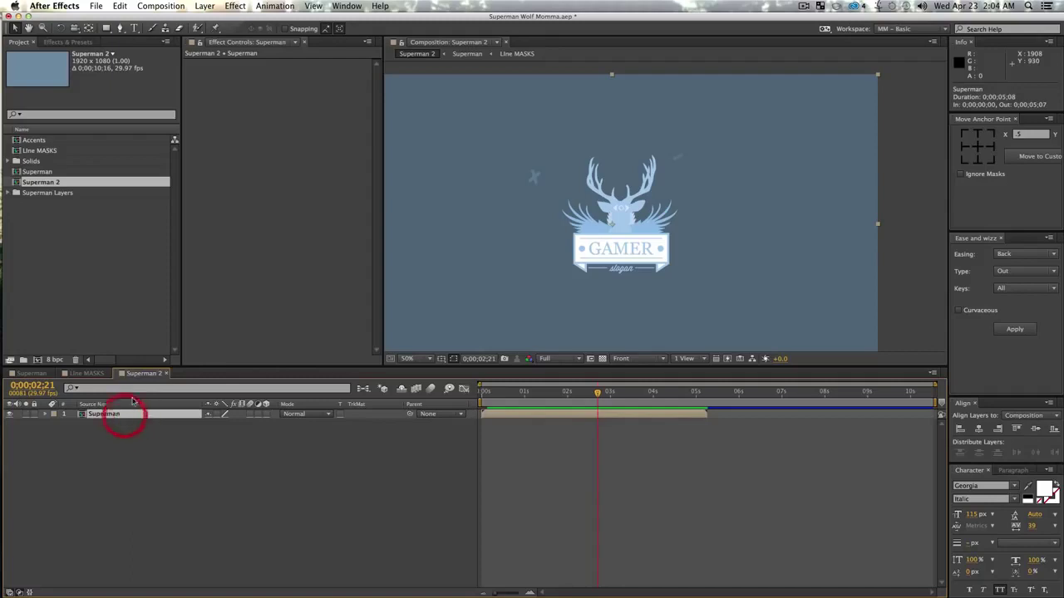
left_click(68, 41)
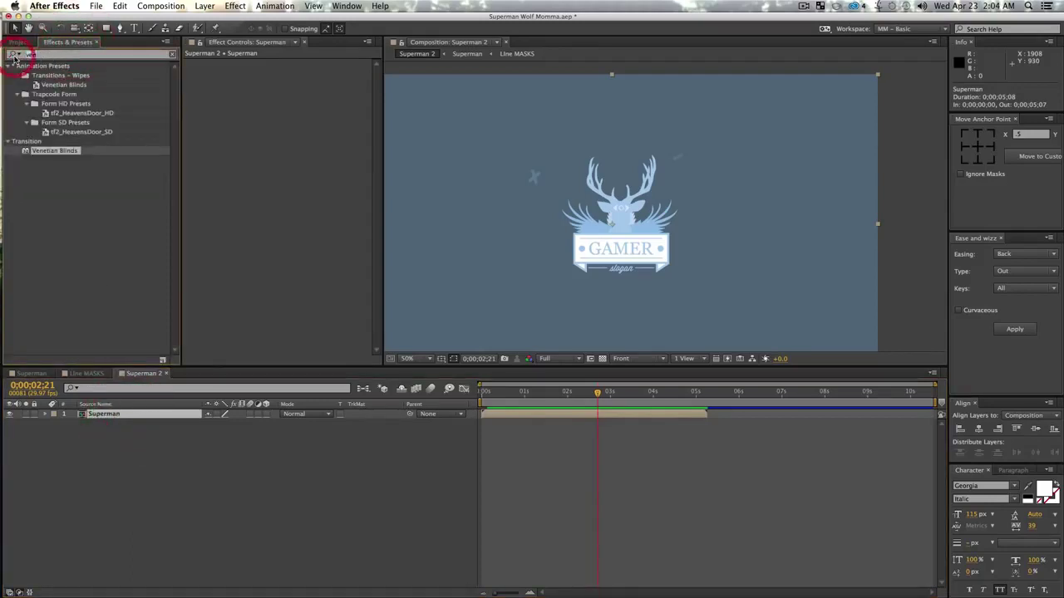
type("optic")
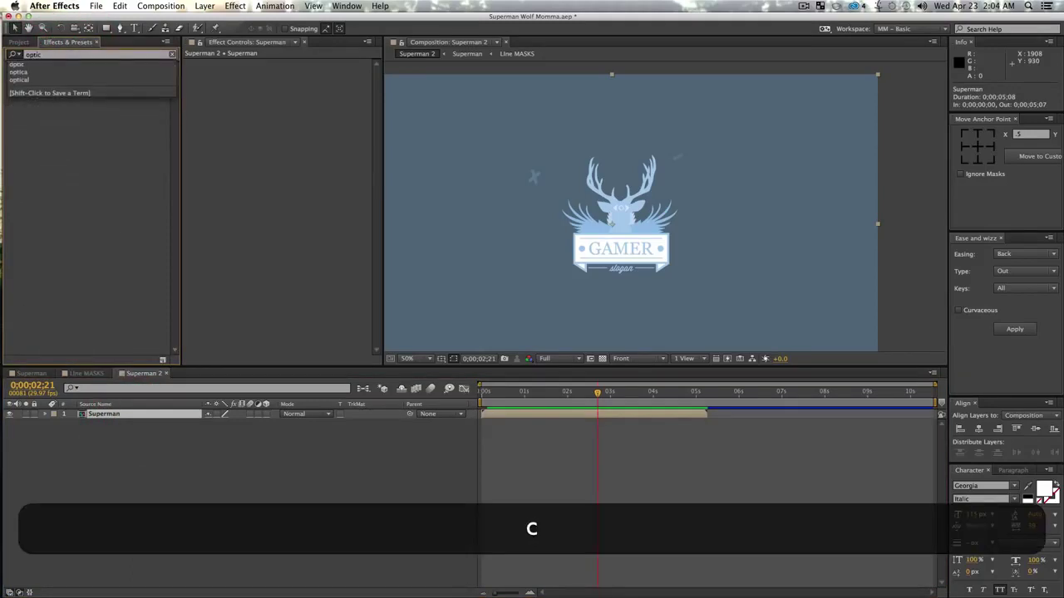
left_click(21, 193)
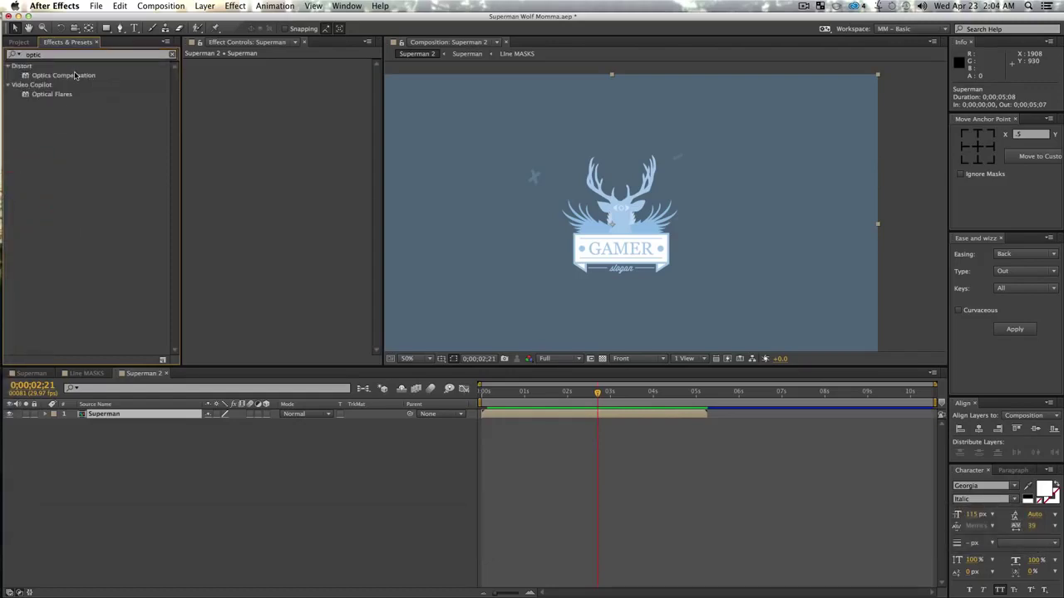
left_click_drag(75, 75, 109, 297)
left_click_drag(125, 415, 126, 414)
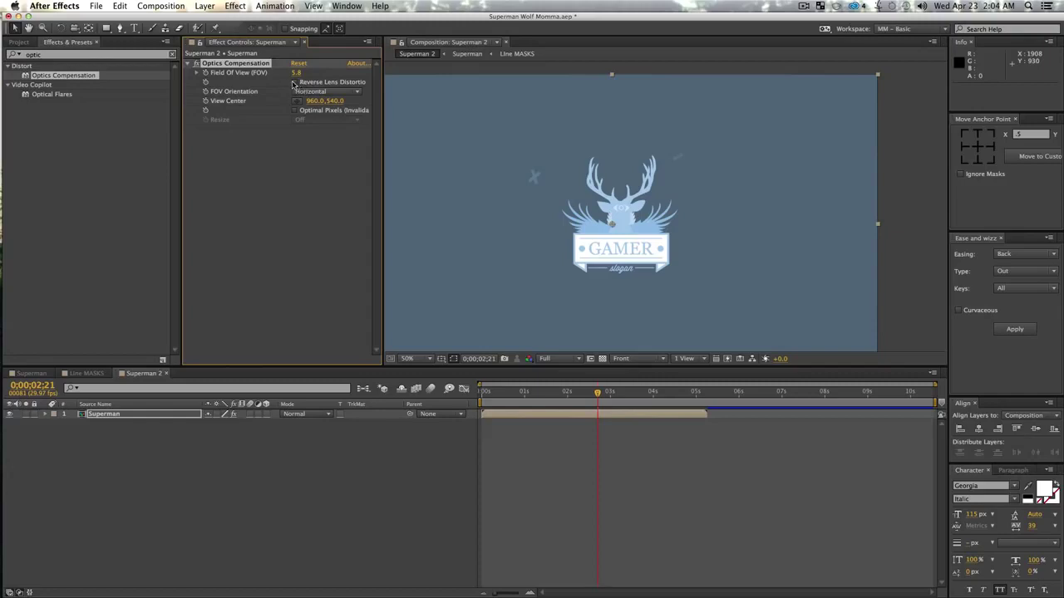
- Try reversing the lens distortion on the Superman layer with a field of view of 43.8
left_click(293, 82)
key("z")
left_click(592, 171, "alt")
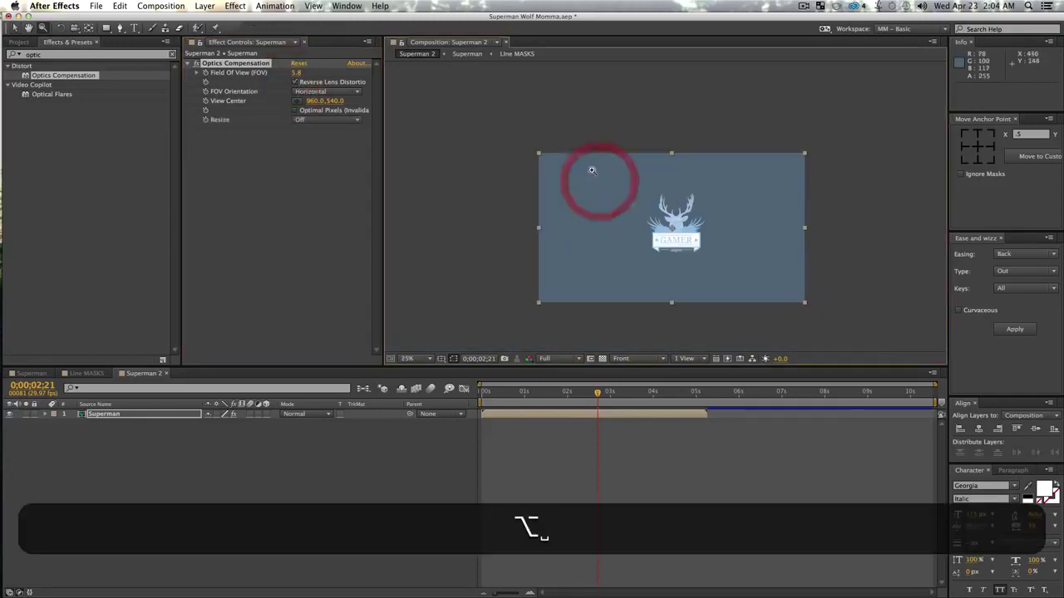
key("v")
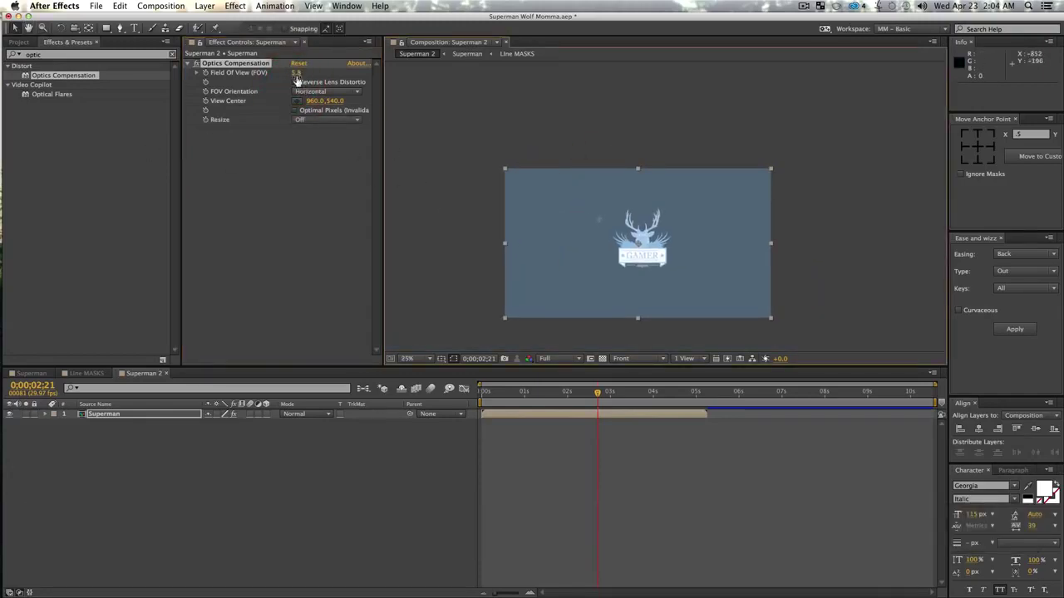
left_click_drag(296, 73, 340, 75)
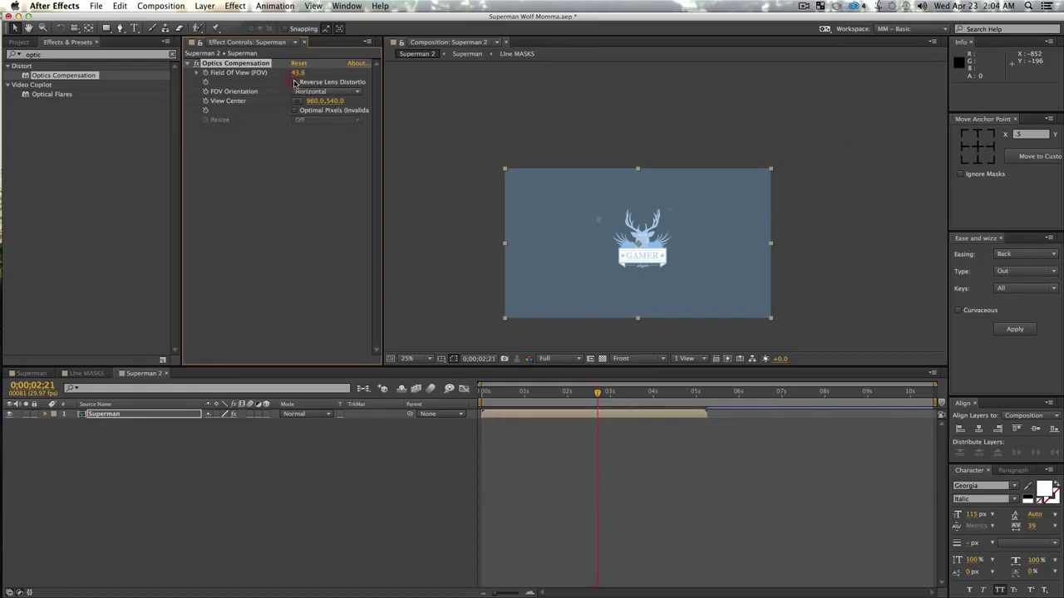
left_click(296, 82)
- Set the Optics Compensation field of view to 105.4 so the frame bulges into a rounded screen shape
left_click_drag(297, 72, 692, 192)
key("z")
left_click(620, 258)
key("space")
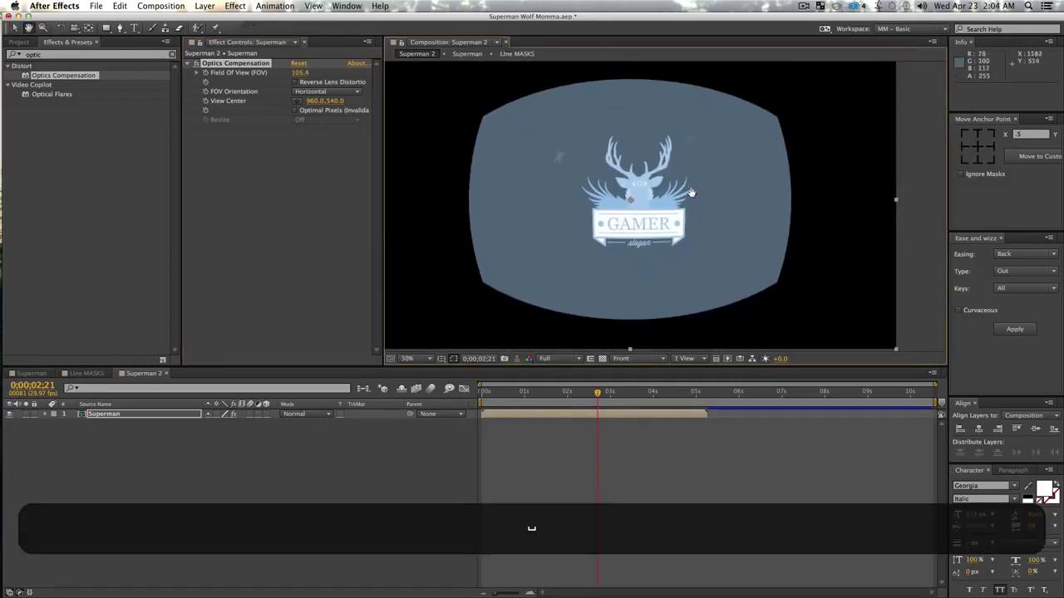
key("v")
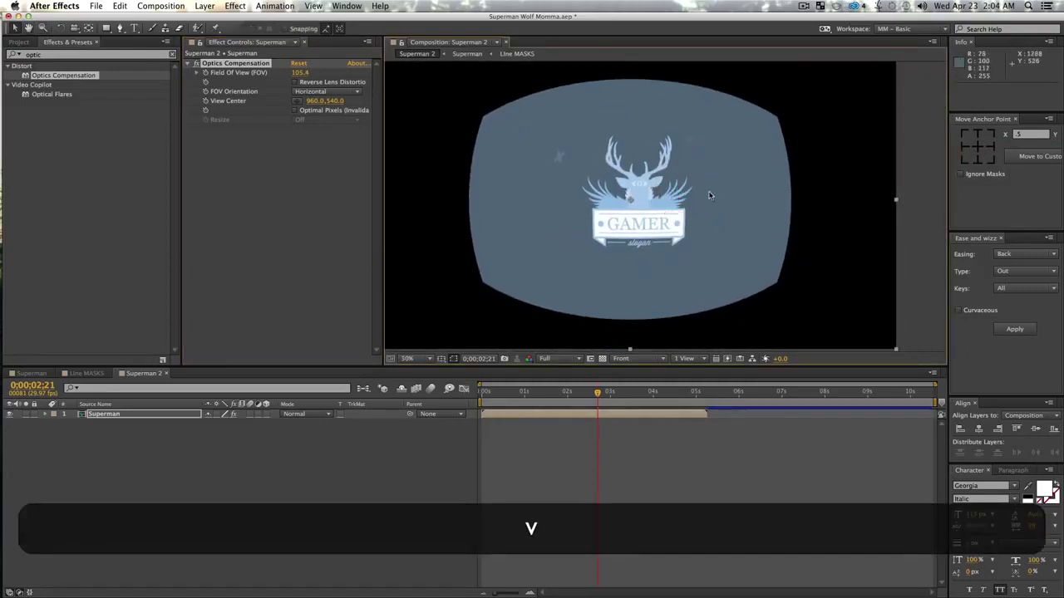
- Move the distortion's view center onto the deer's head at 990, 482 and check the finished logo near 0;00;03;25
left_click(297, 102)
left_click(636, 185)
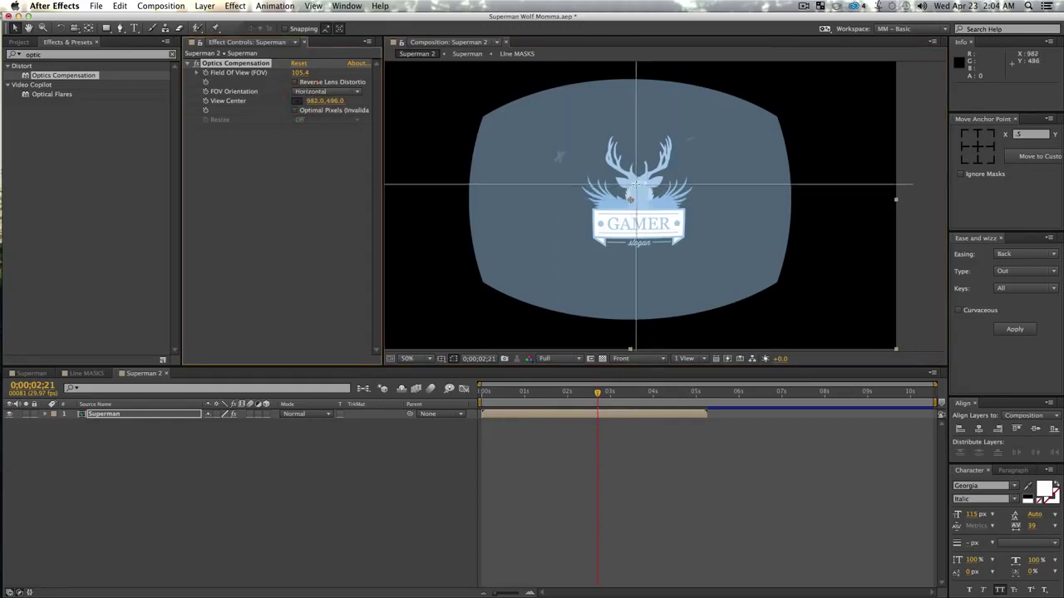
left_click_drag(636, 185, 637, 183)
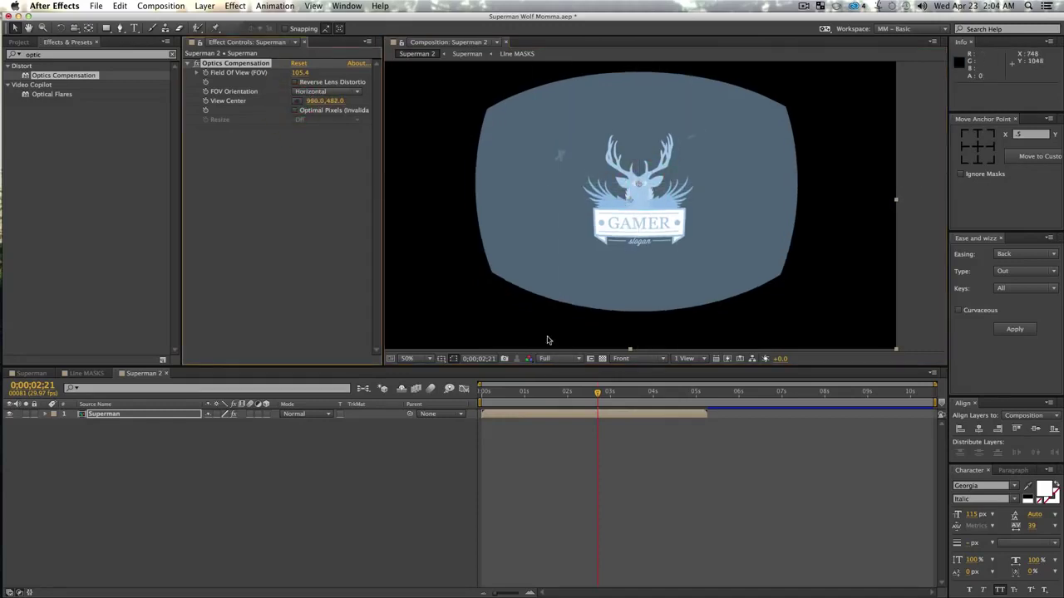
left_click_drag(598, 392, 644, 408)
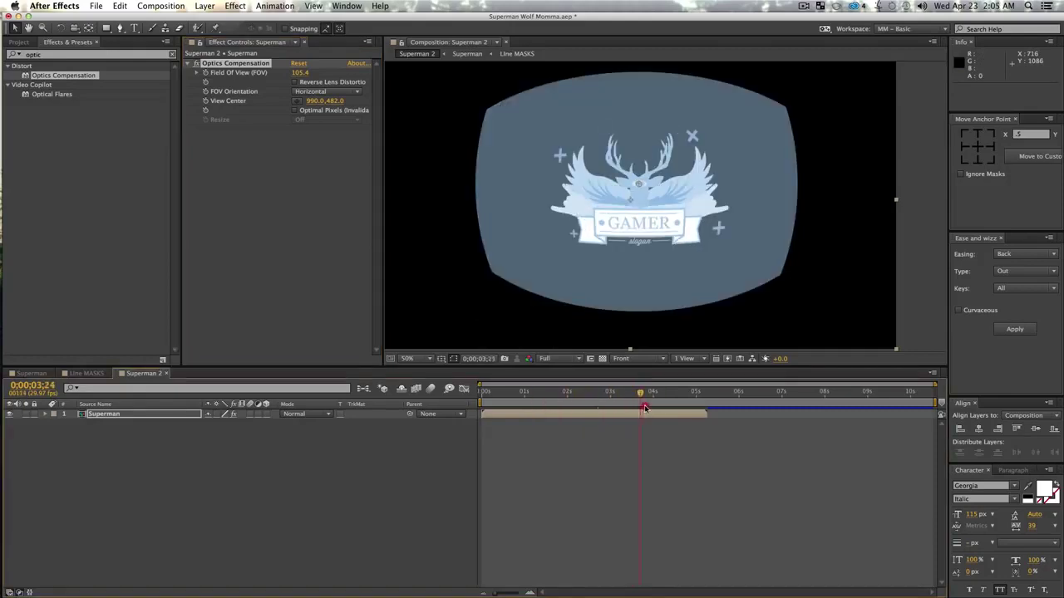
- Create a comp-size solid in dark gray, colour 454545
left_click(199, 561)
key("super+t")
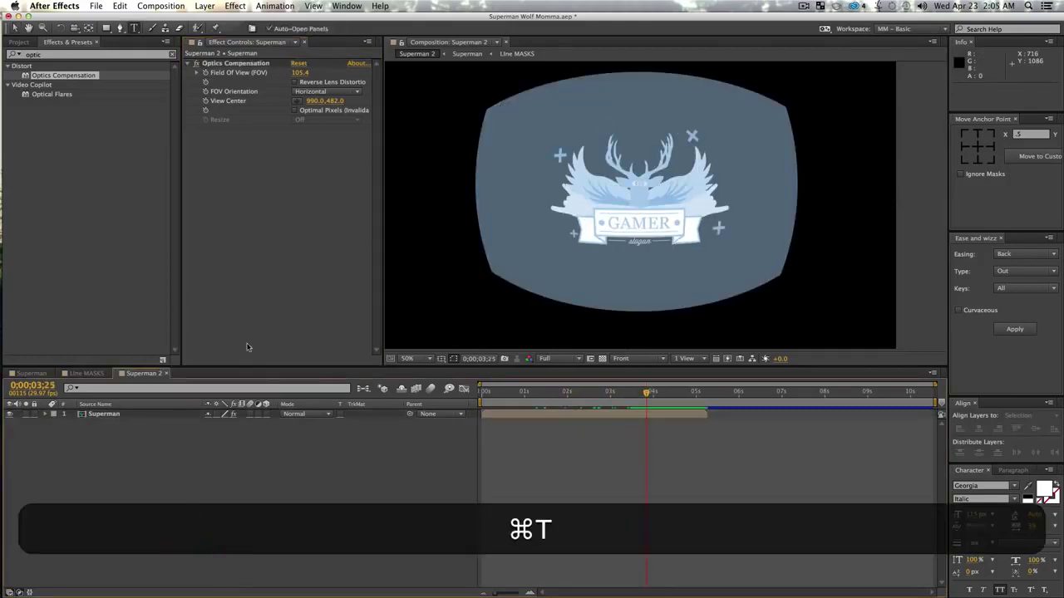
key("super+y")
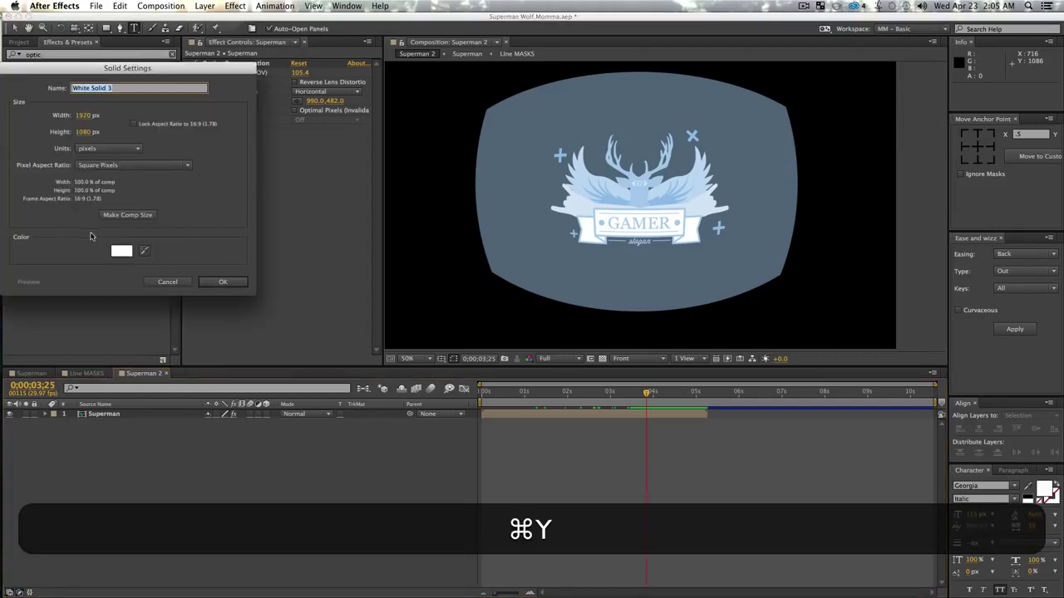
left_click(121, 250)
left_click_drag(33, 178, 3, 188)
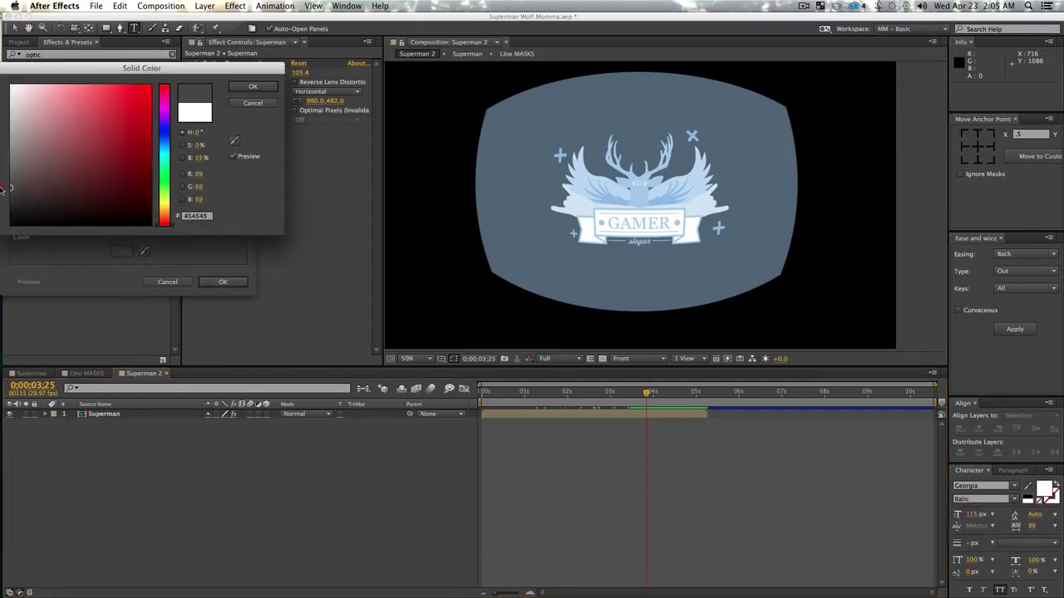
left_click(253, 86)
left_click(223, 282)
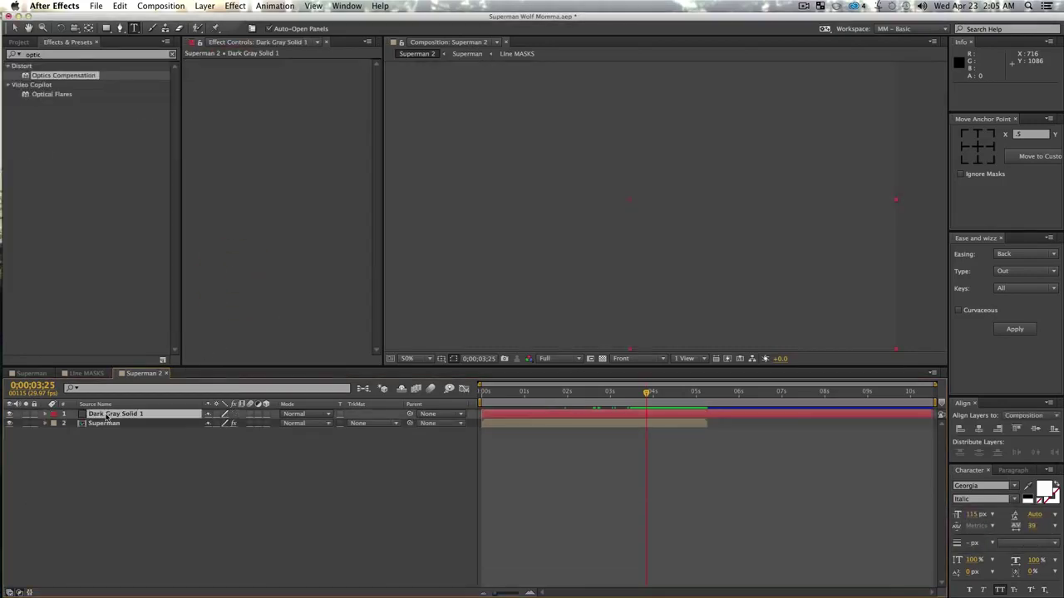
- Place the dark gray solid beneath the Superman layer as its background
left_click_drag(116, 414, 125, 451)
left_click(233, 498)
key("alt+z")
left_click(708, 207, "alt")
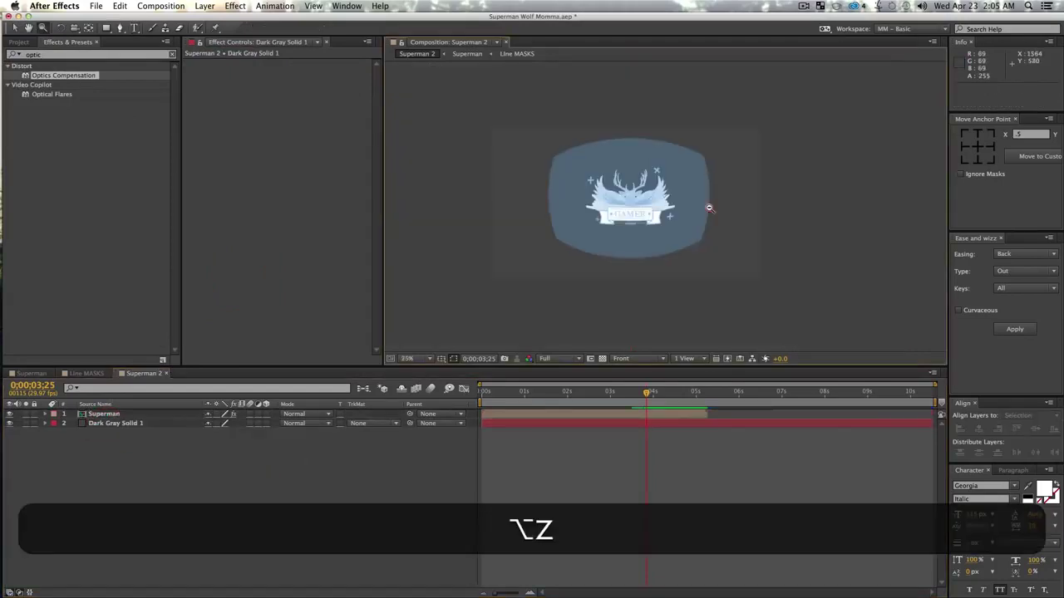
key("alt+space")
mouse_move(697, 222)
left_mouse_down()
mouse_move(689, 262)
mouse_move(684, 221)
left_mouse_up()
key("z")
left_click(603, 213)
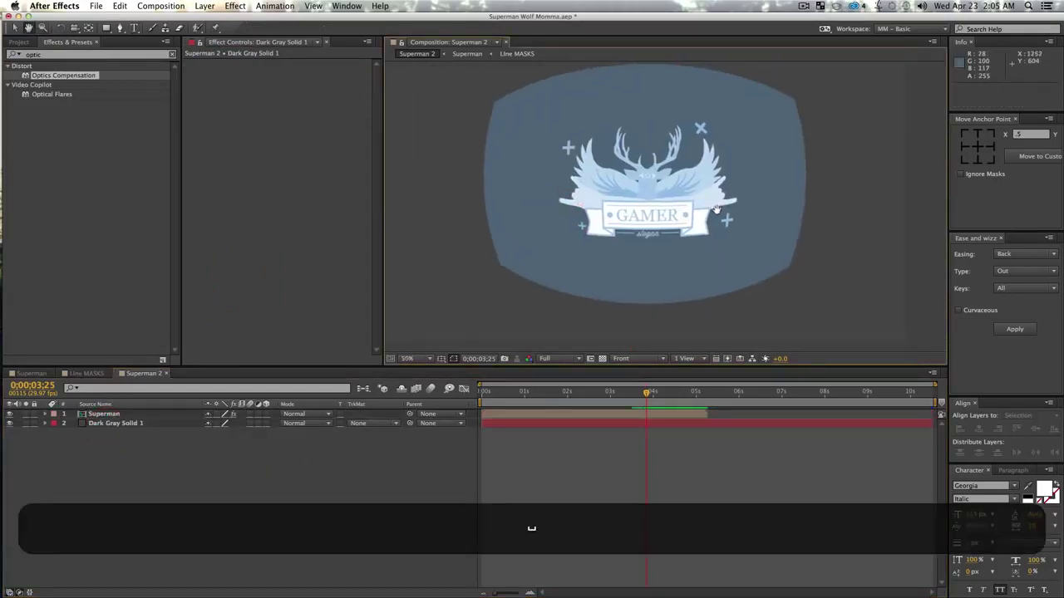
key("v")
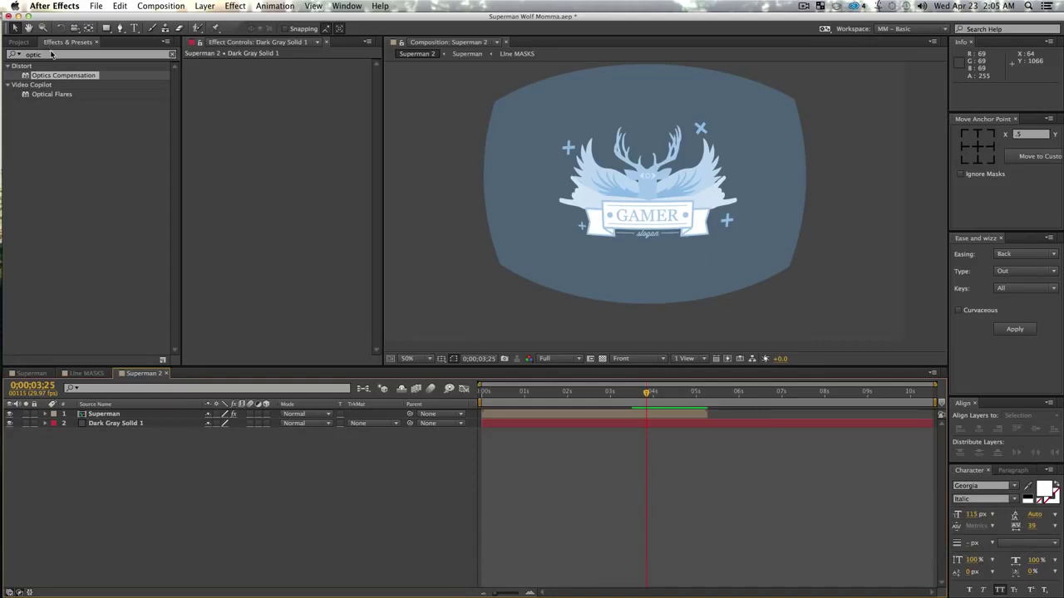
- Apply the Noise effect to the Superman layer with the amount of noise at 23%
left_click_drag(51, 54, 3, 50)
type("noise")
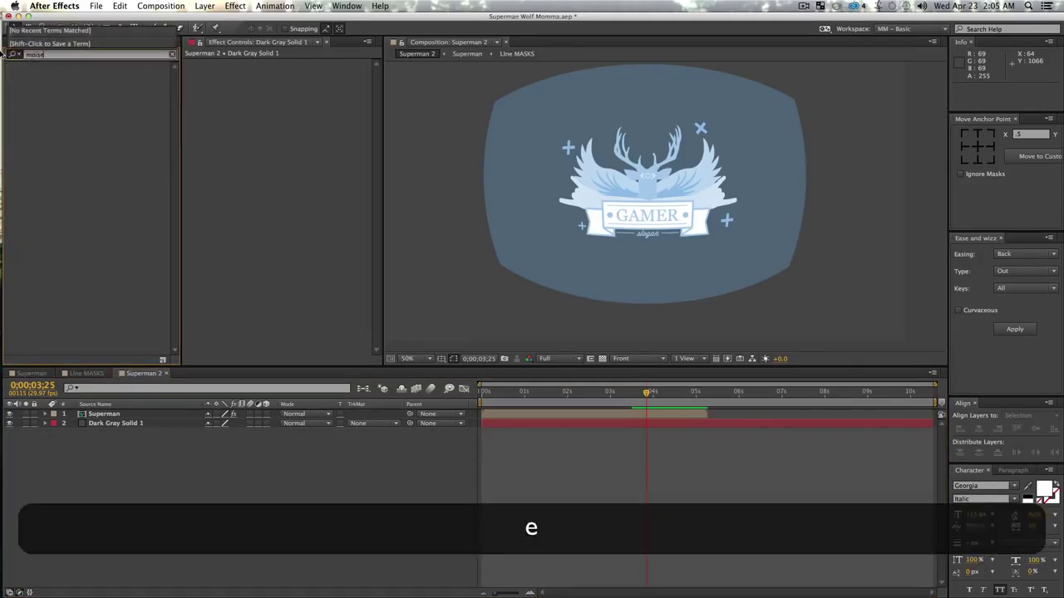
type("noise")
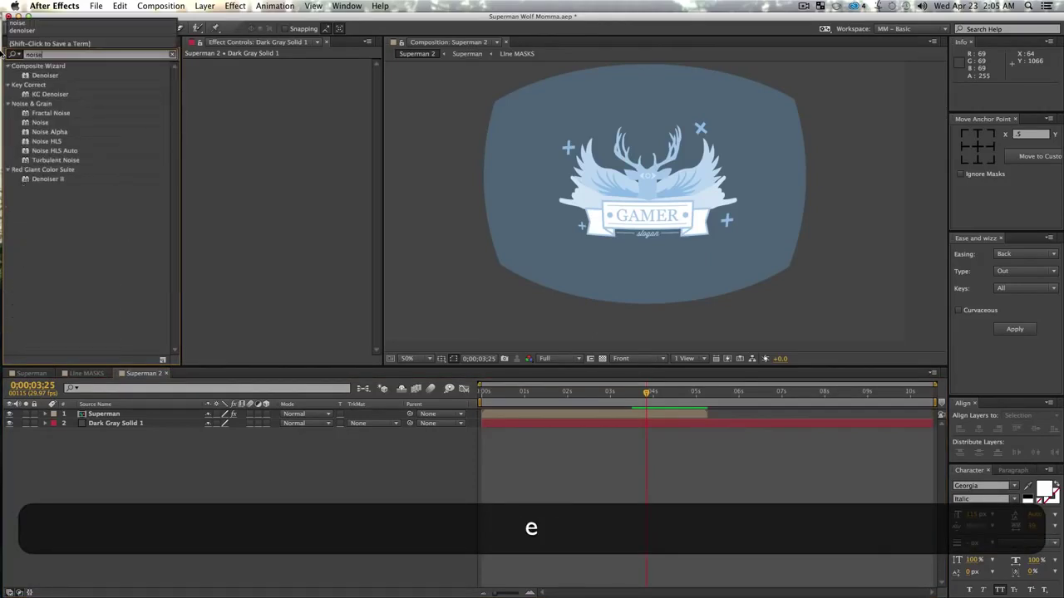
left_click(73, 229)
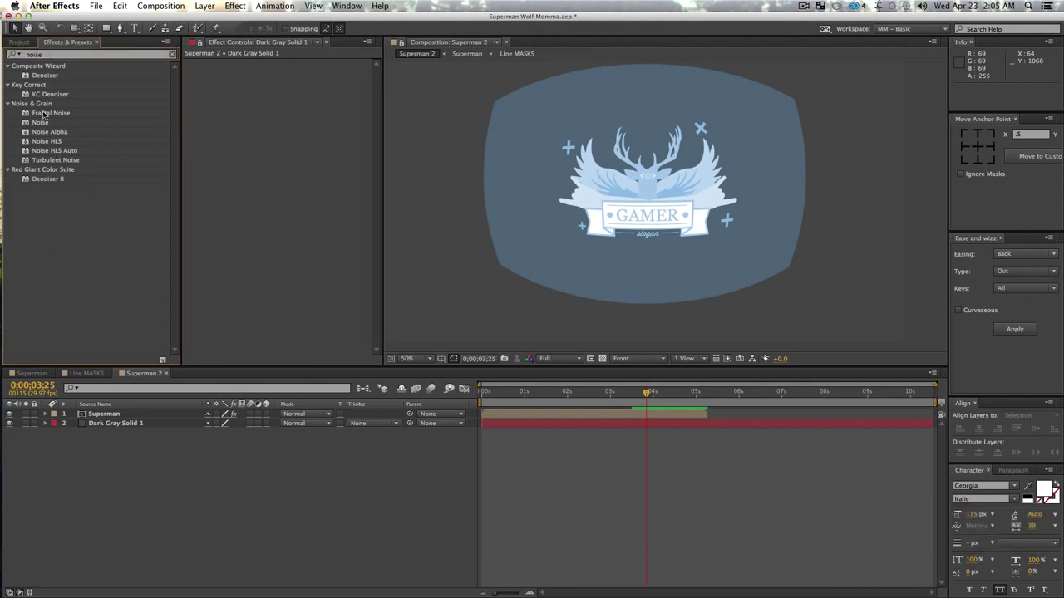
left_click_drag(40, 123, 104, 379)
left_click_drag(120, 415, 120, 415)
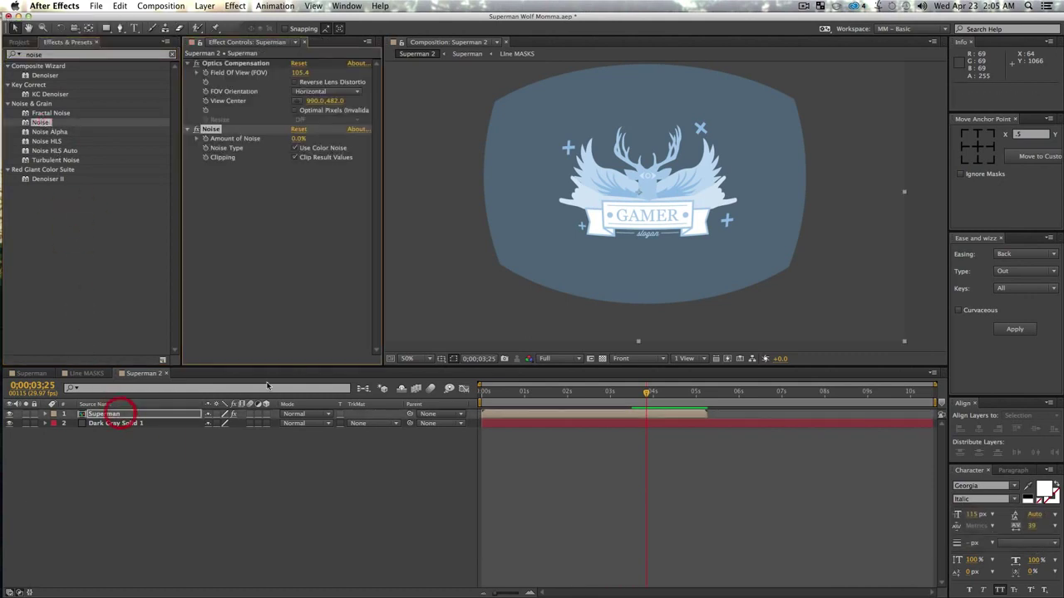
left_click(290, 246)
left_click_drag(297, 138, 300, 139)
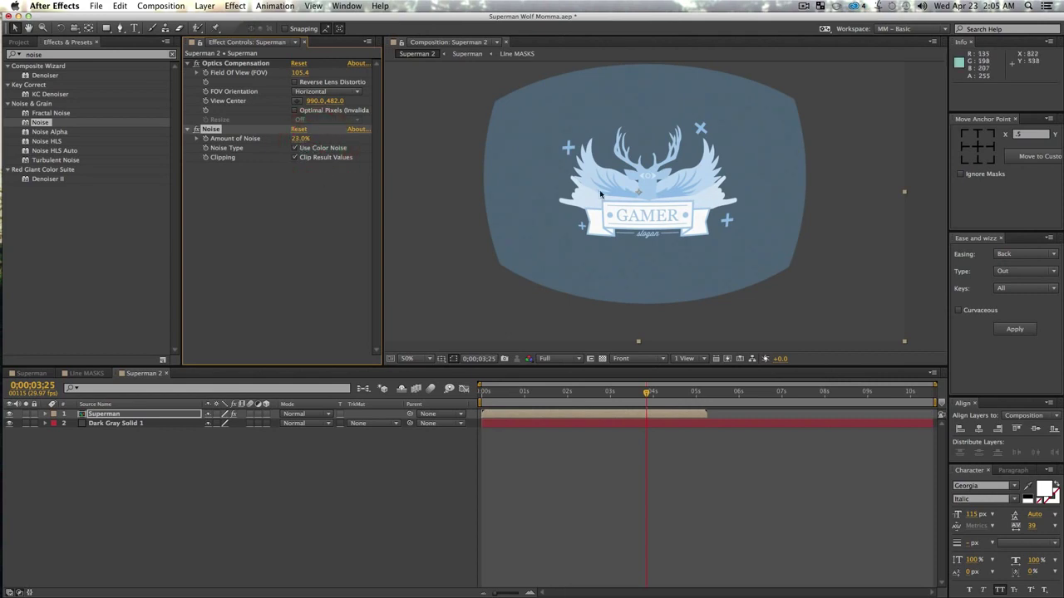
- Examine the noise grain up close on the deer and banner, including the frame at 0;00;02;25
key("z")
left_click(678, 183)
key("space")
left_click_drag(678, 183, 684, 162)
key("z")
left_click(664, 207)
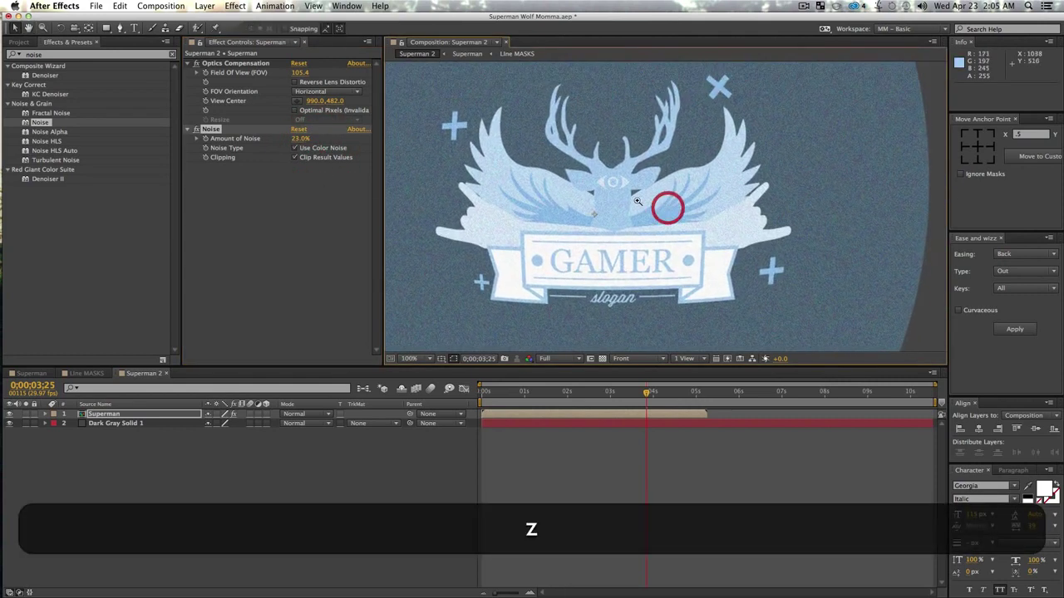
left_click_drag(635, 222, 646, 176)
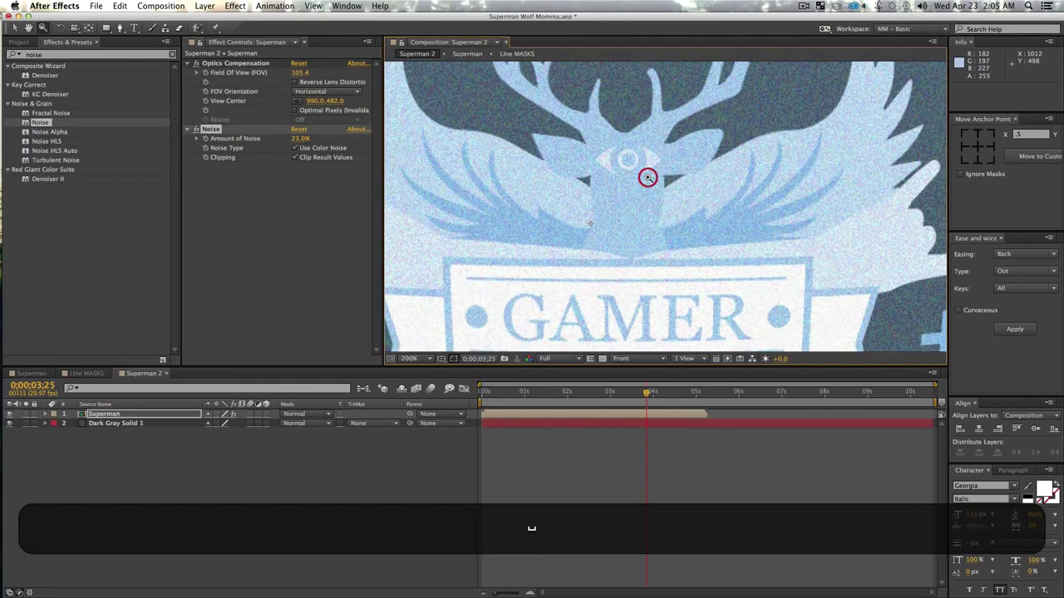
left_click_drag(648, 397, 603, 397)
key("z")
left_click(639, 230, "alt")
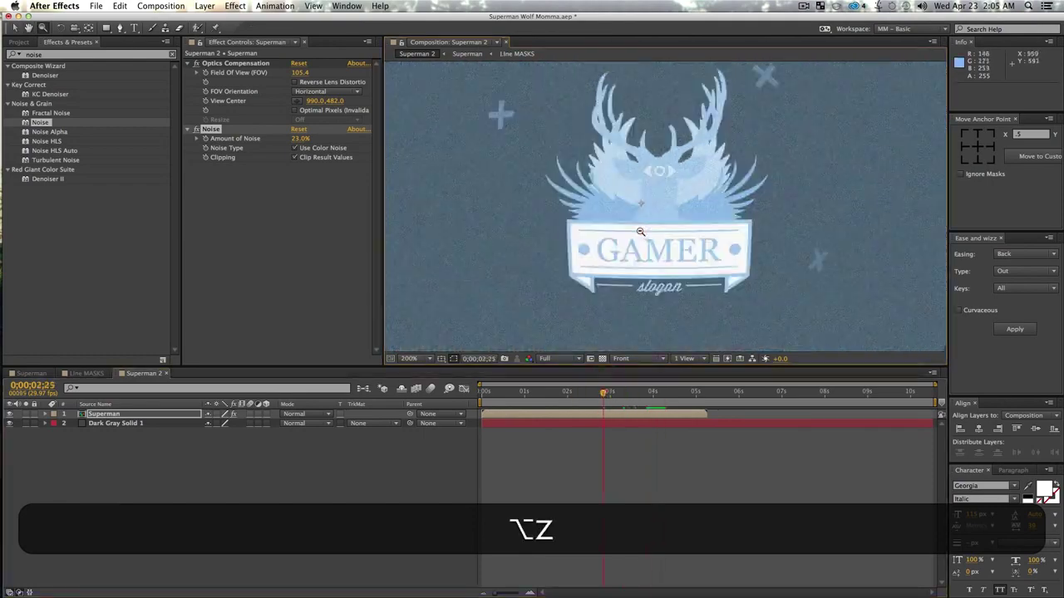
left_click(635, 229, "alt")
key("space")
left_click_drag(622, 221, 590, 242)
key("v")
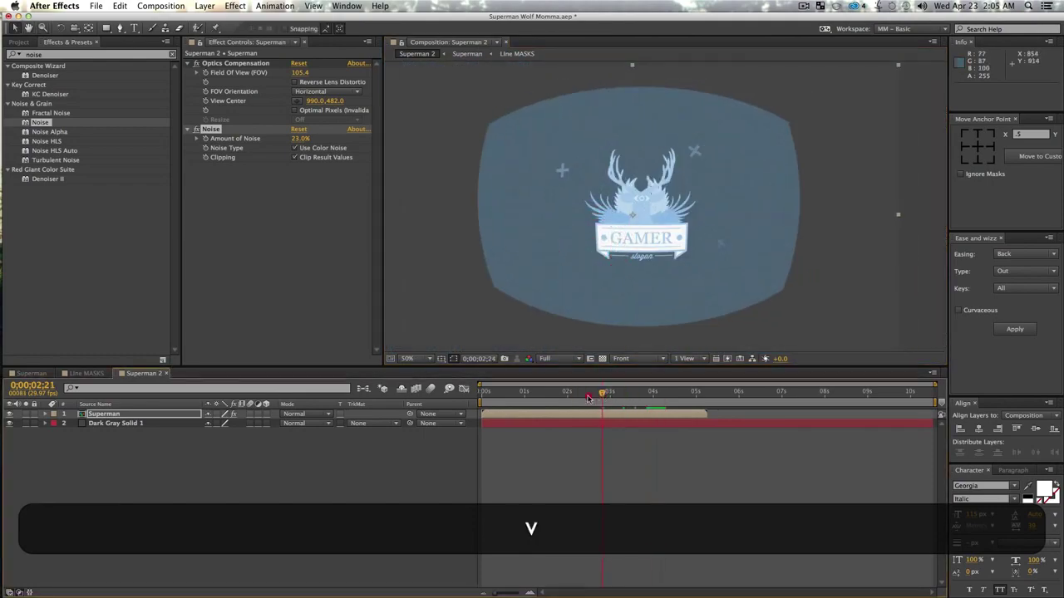
- Set the Superman layer's amount of noise to 11%, judging it at 0;00;02;00
left_click(567, 391)
left_click(300, 139)
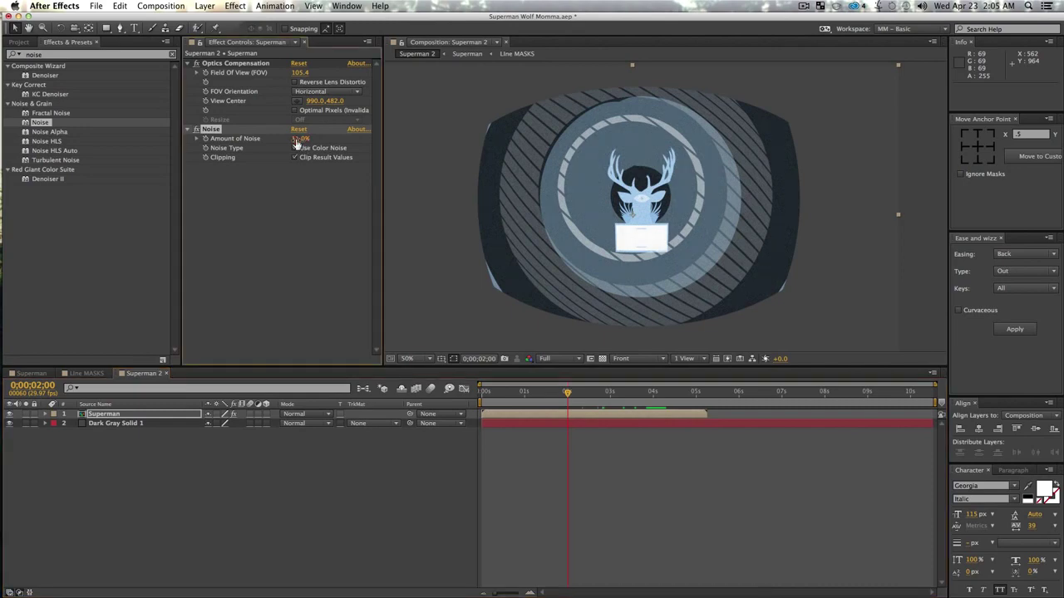
left_click(404, 451)
- End the work area at 0;00;05;05 and run a RAM preview of the animation
left_click(702, 396)
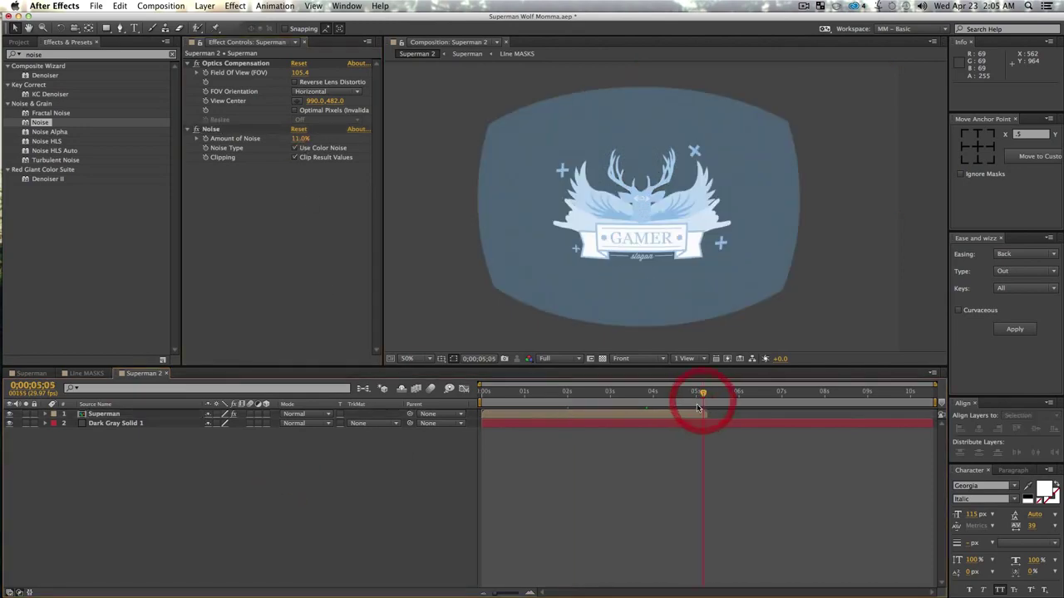
key("n")
key("KP_0")
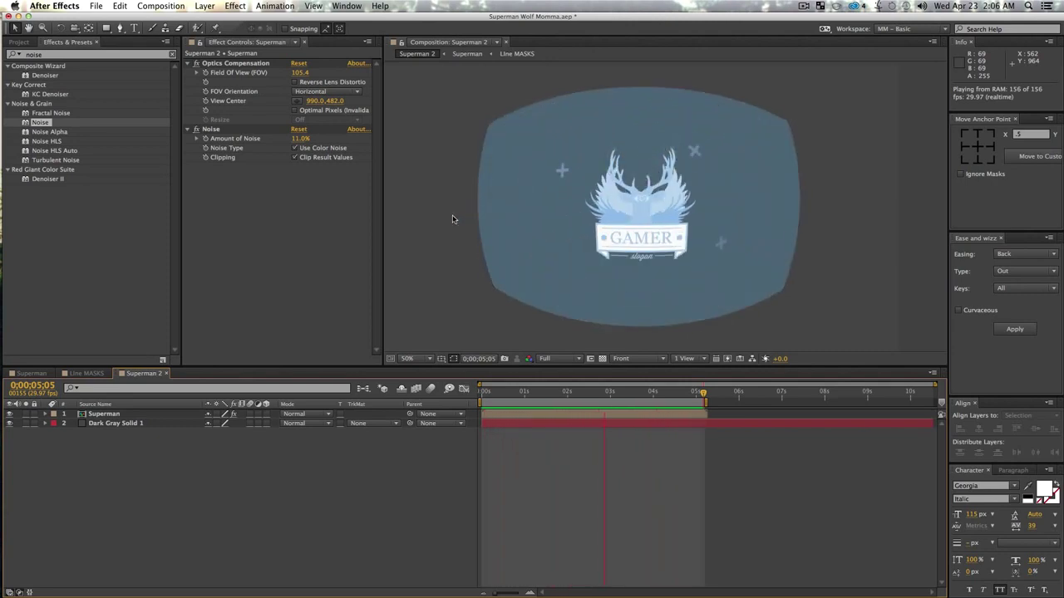
key("space")
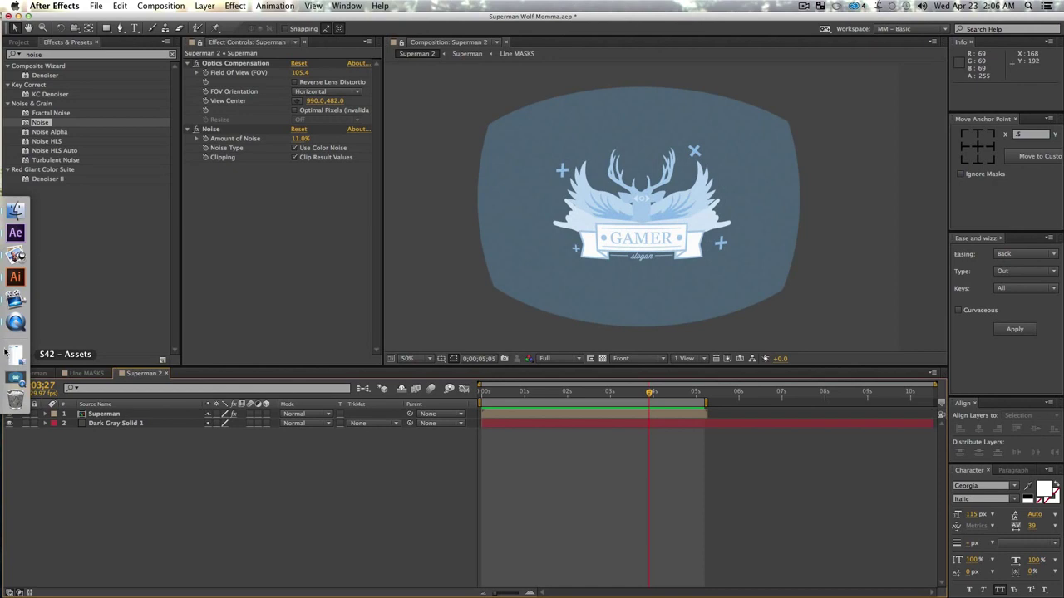
- Switch to QuickTime Player and scrub the reference movie S42 - Champ Gamer Tag.mov back to its start
left_click(15, 380)
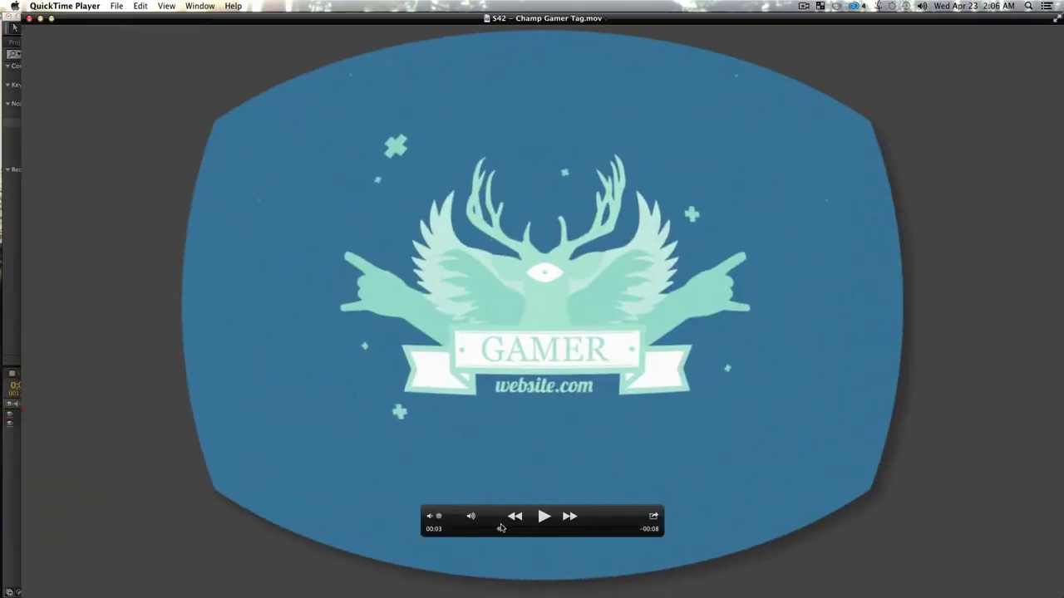
mouse_move(502, 529)
left_mouse_down()
mouse_move(474, 534)
mouse_move(486, 534)
left_mouse_up()
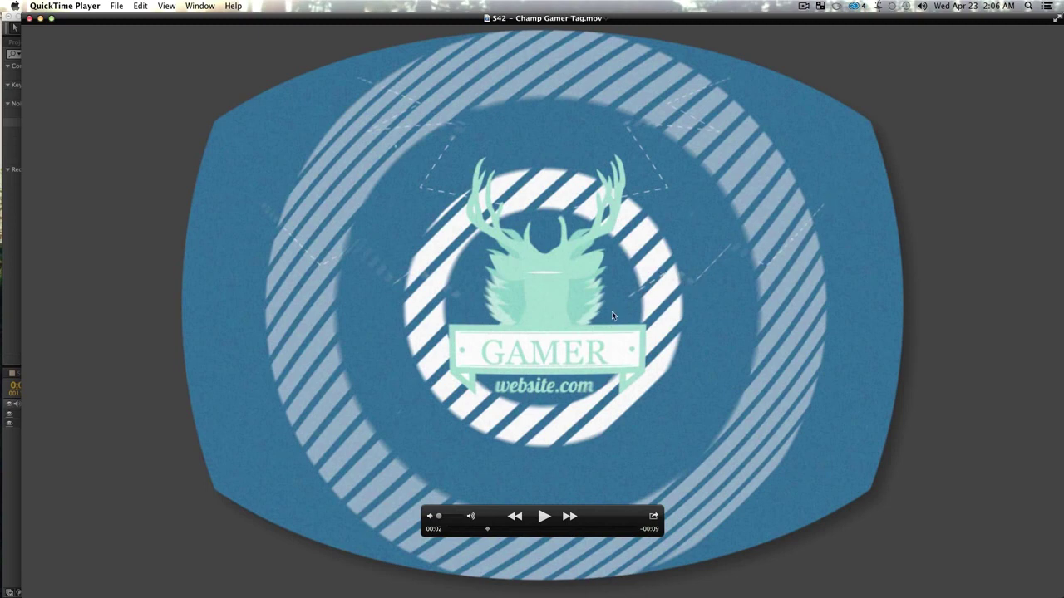
left_click_drag(487, 530, 451, 517)
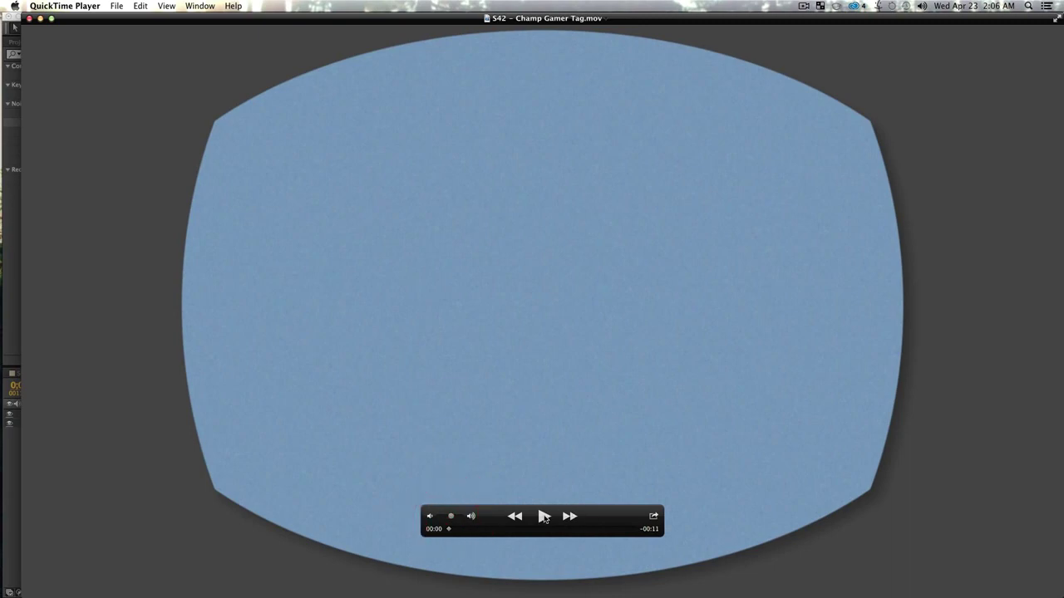